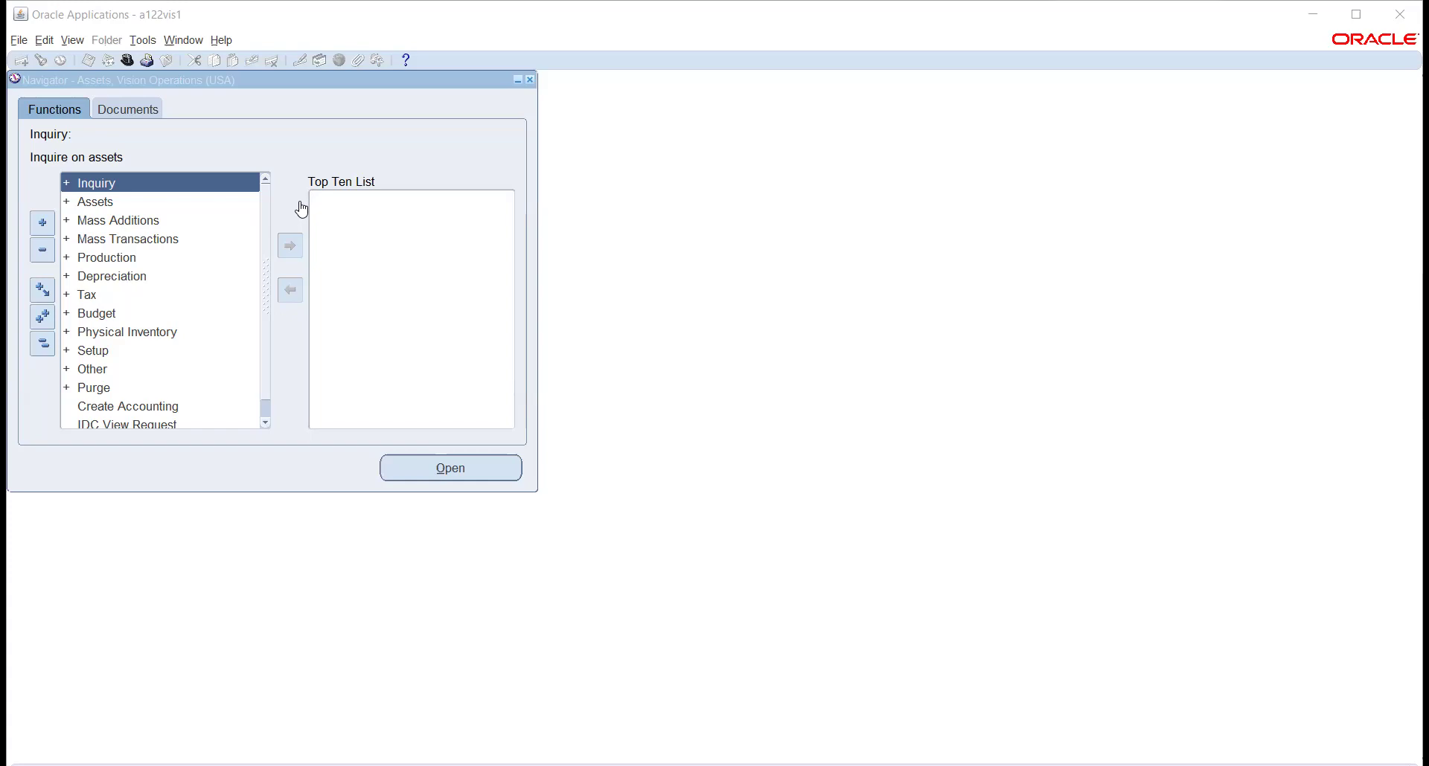
Switch to the Use Case.xlsx workbook in Excel and look over the Asset Addition entries
key("alt+Tab")
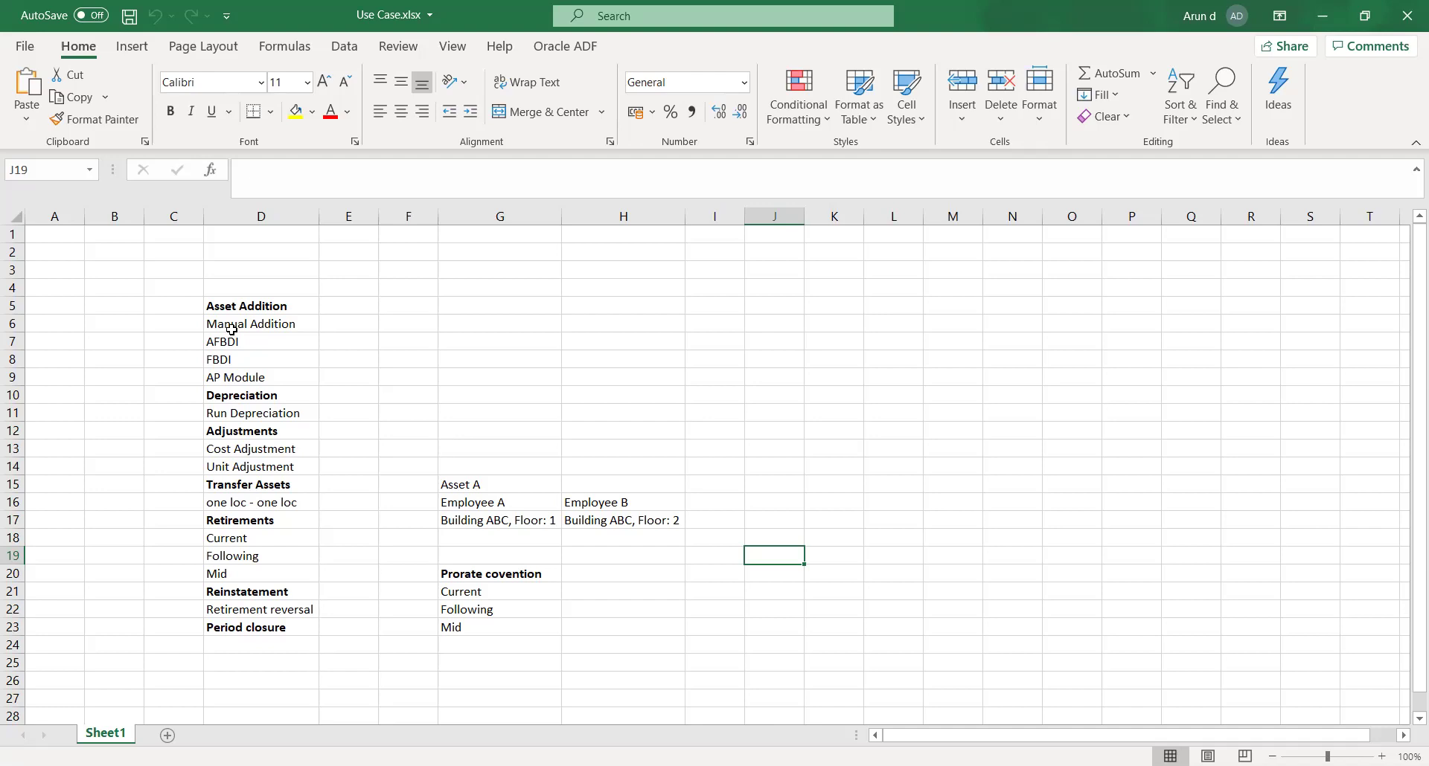
left_click(237, 380)
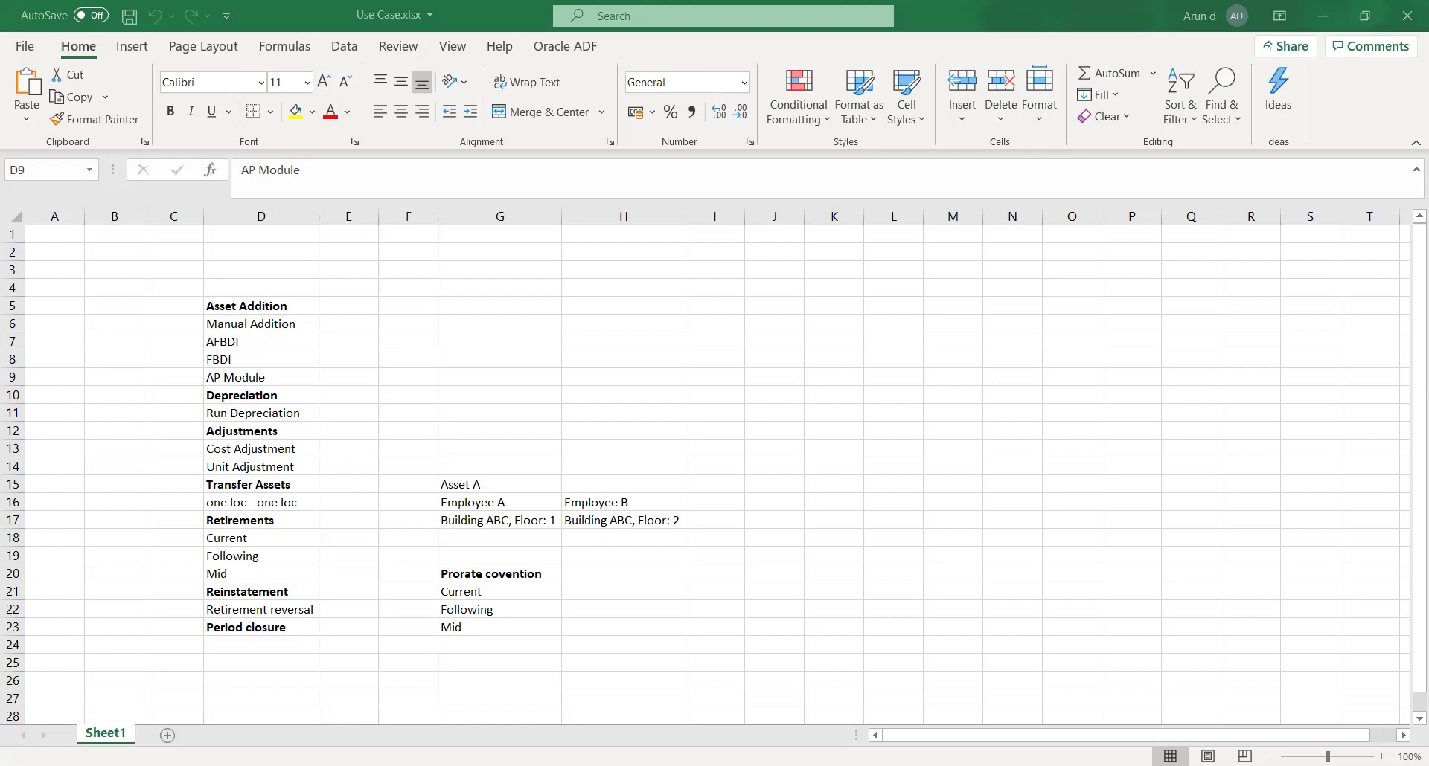
left_click(717, 348)
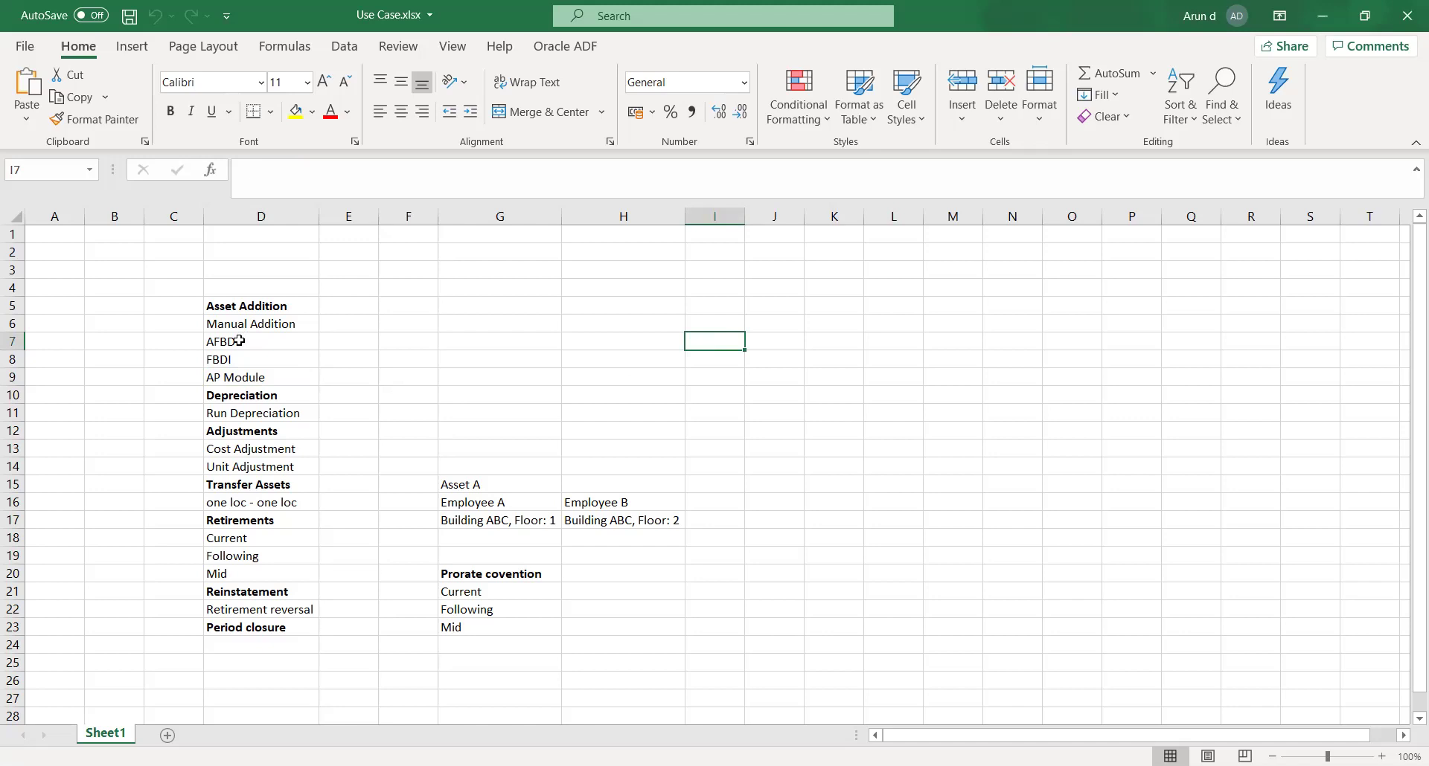
Replace the AFBDI and FBDI entries under Asset Addition with a single WebADI entry in cell D7
left_click_drag(238, 341, 238, 366)
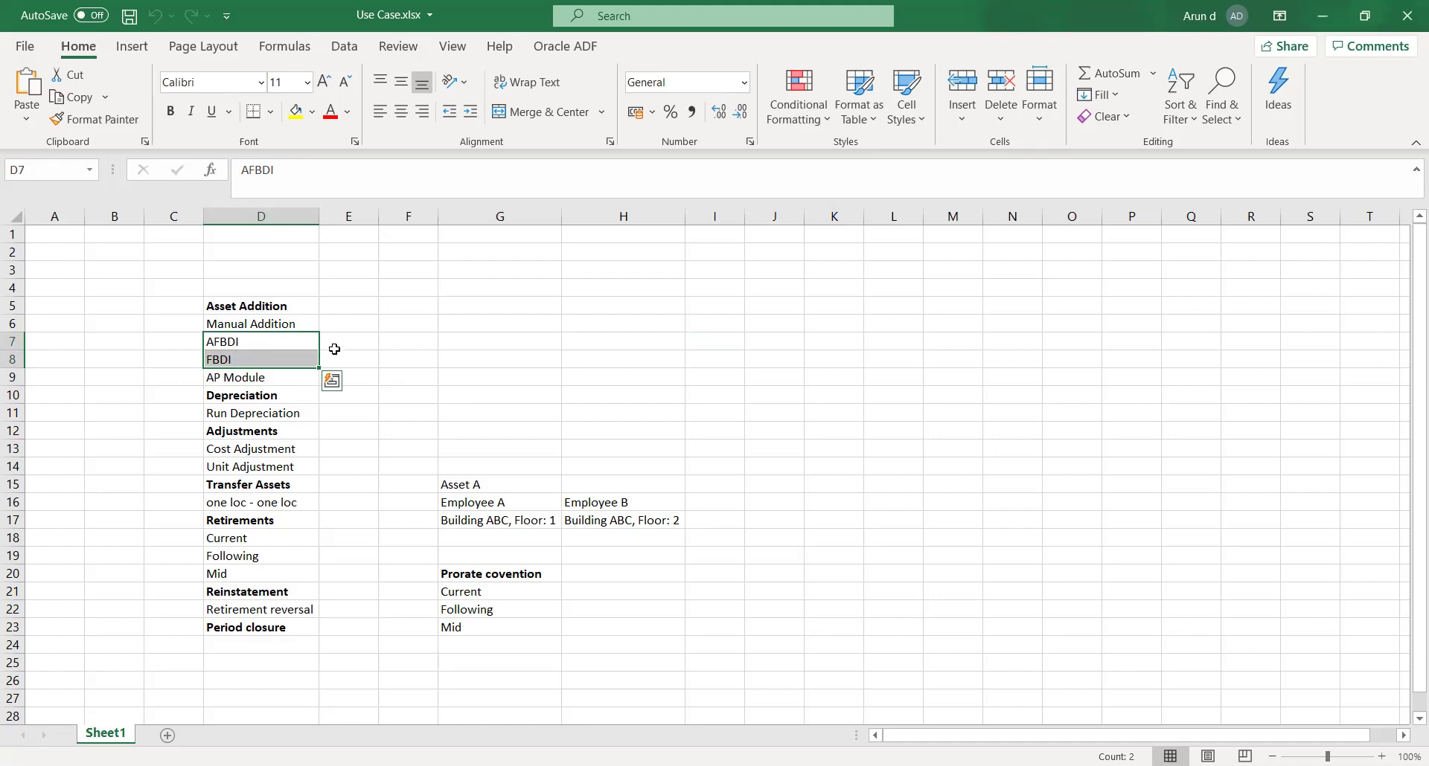
key("Delete")
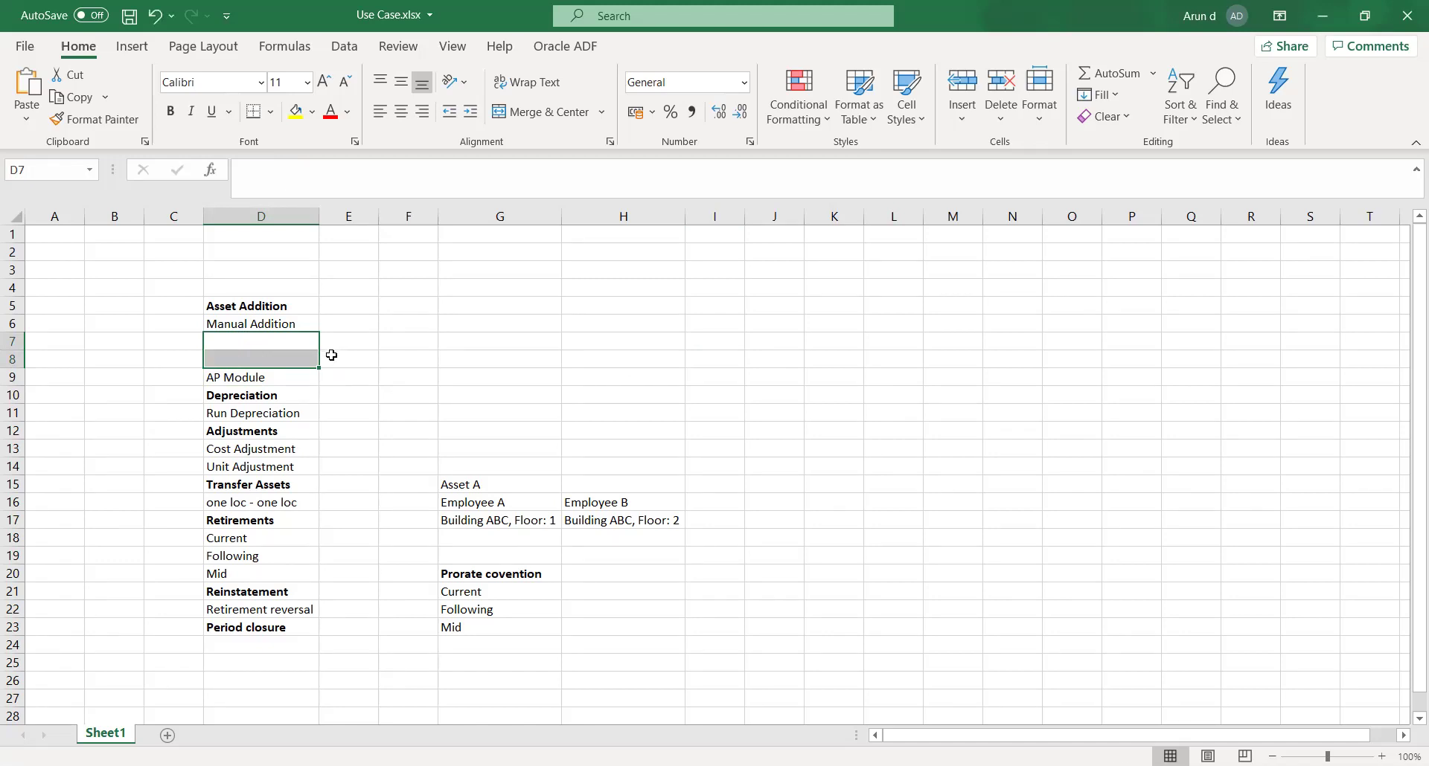
left_click(333, 341)
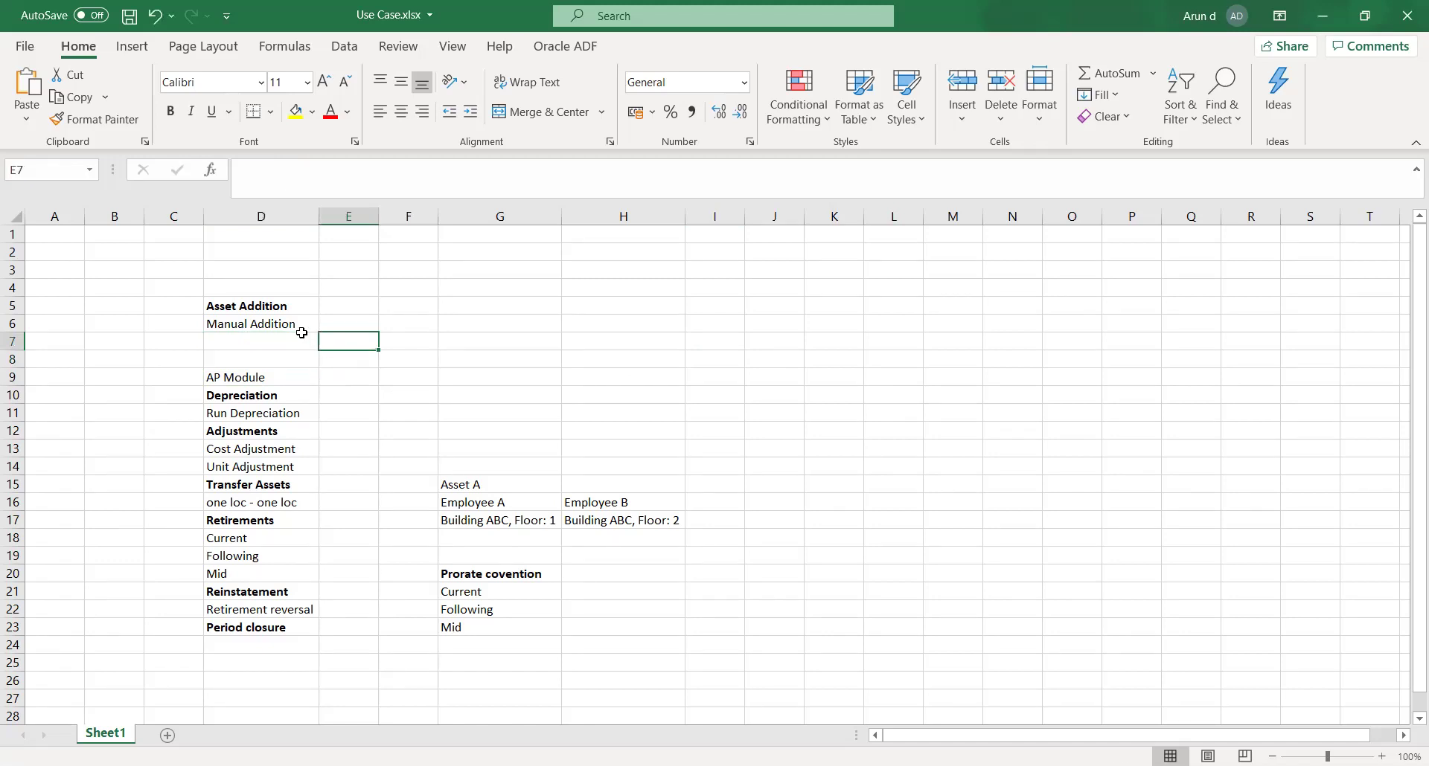
left_click(299, 336)
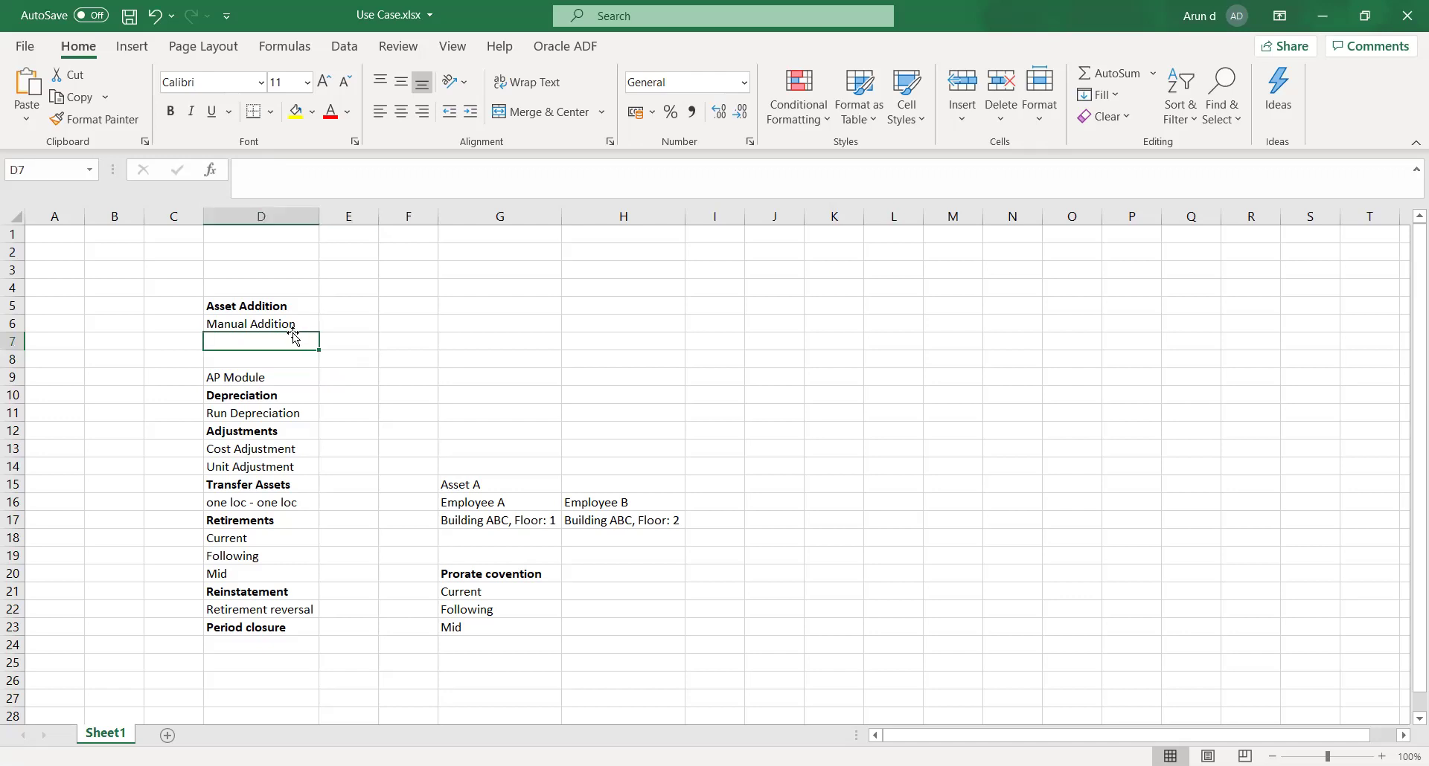
type("WebA")
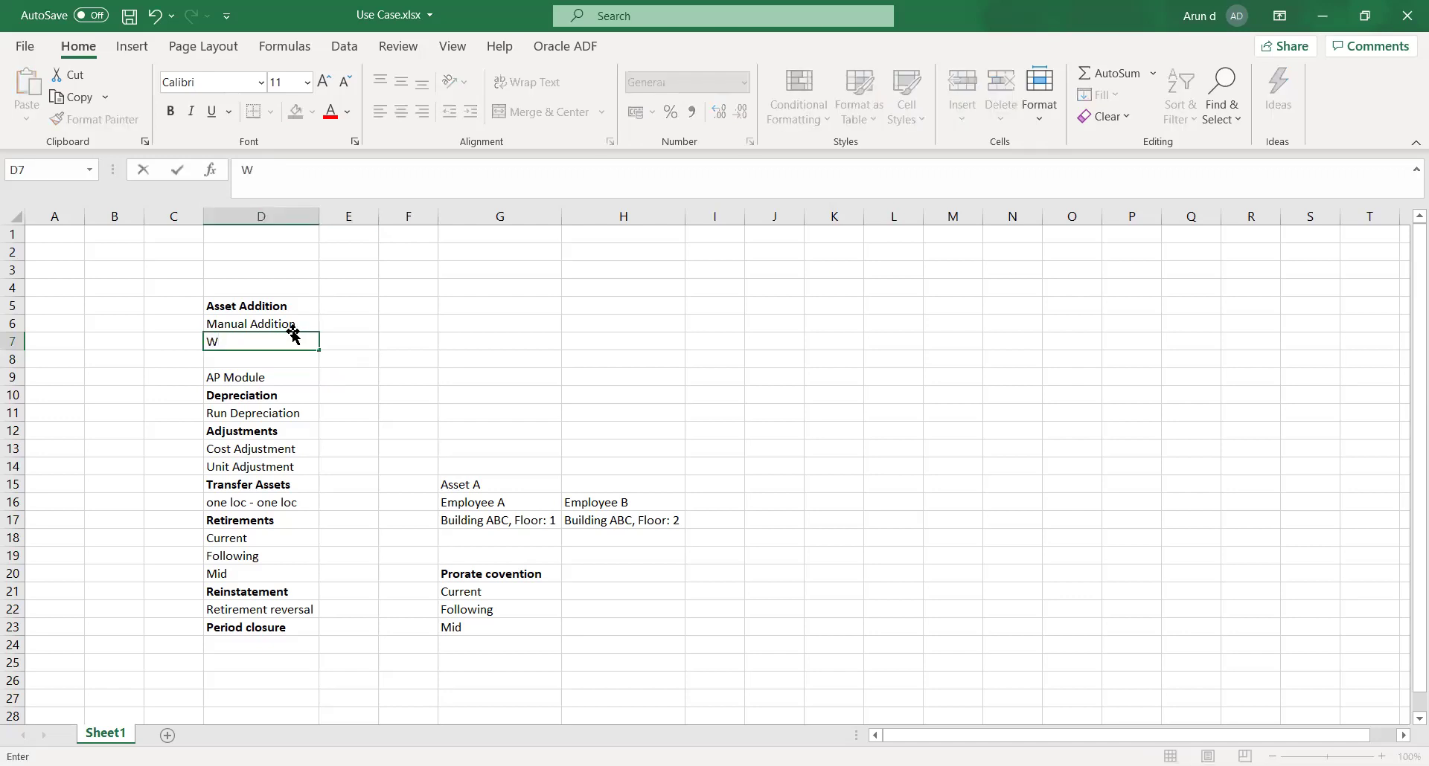
type("DI")
key("Tab")
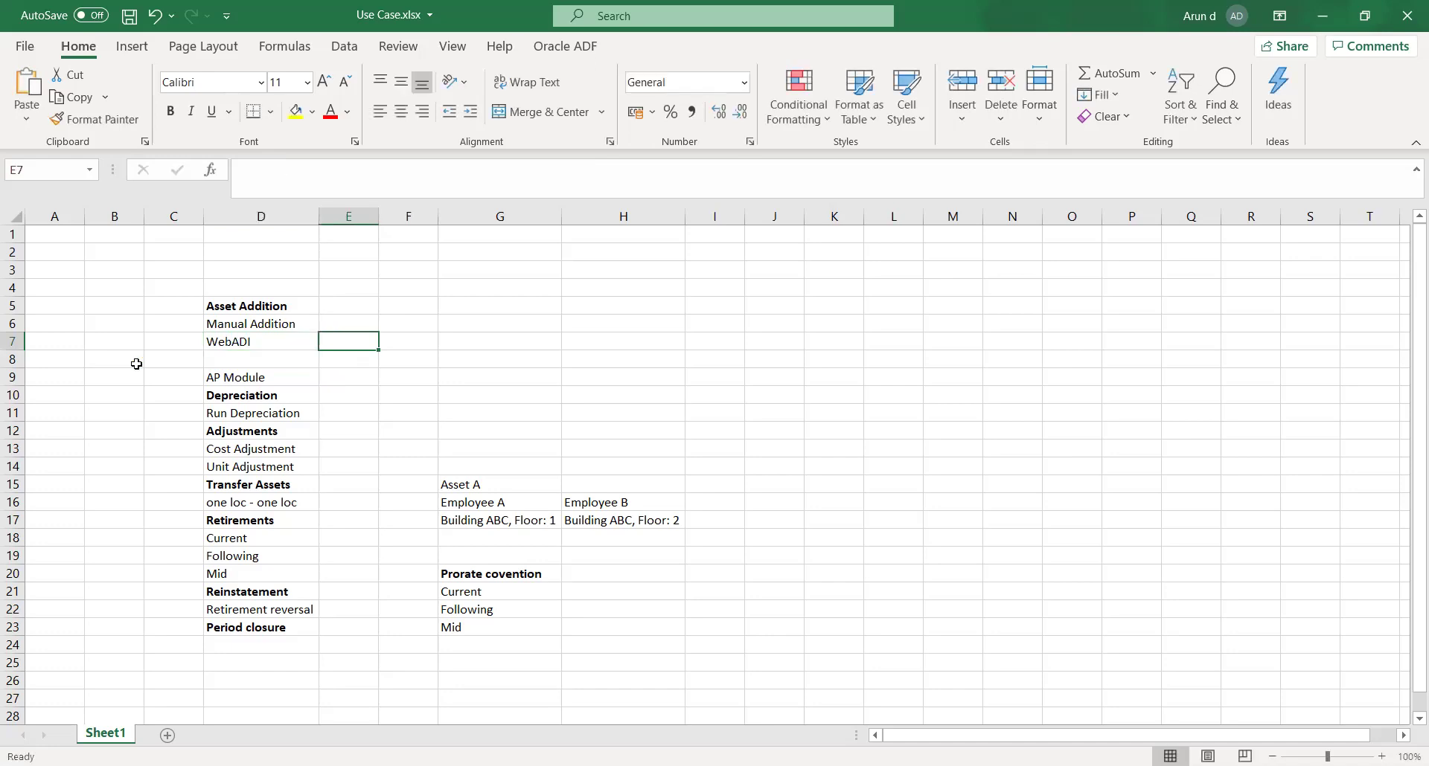
Delete the empty row 8 between WebADI and AP Module
left_click(12, 358)
right_click(12, 358)
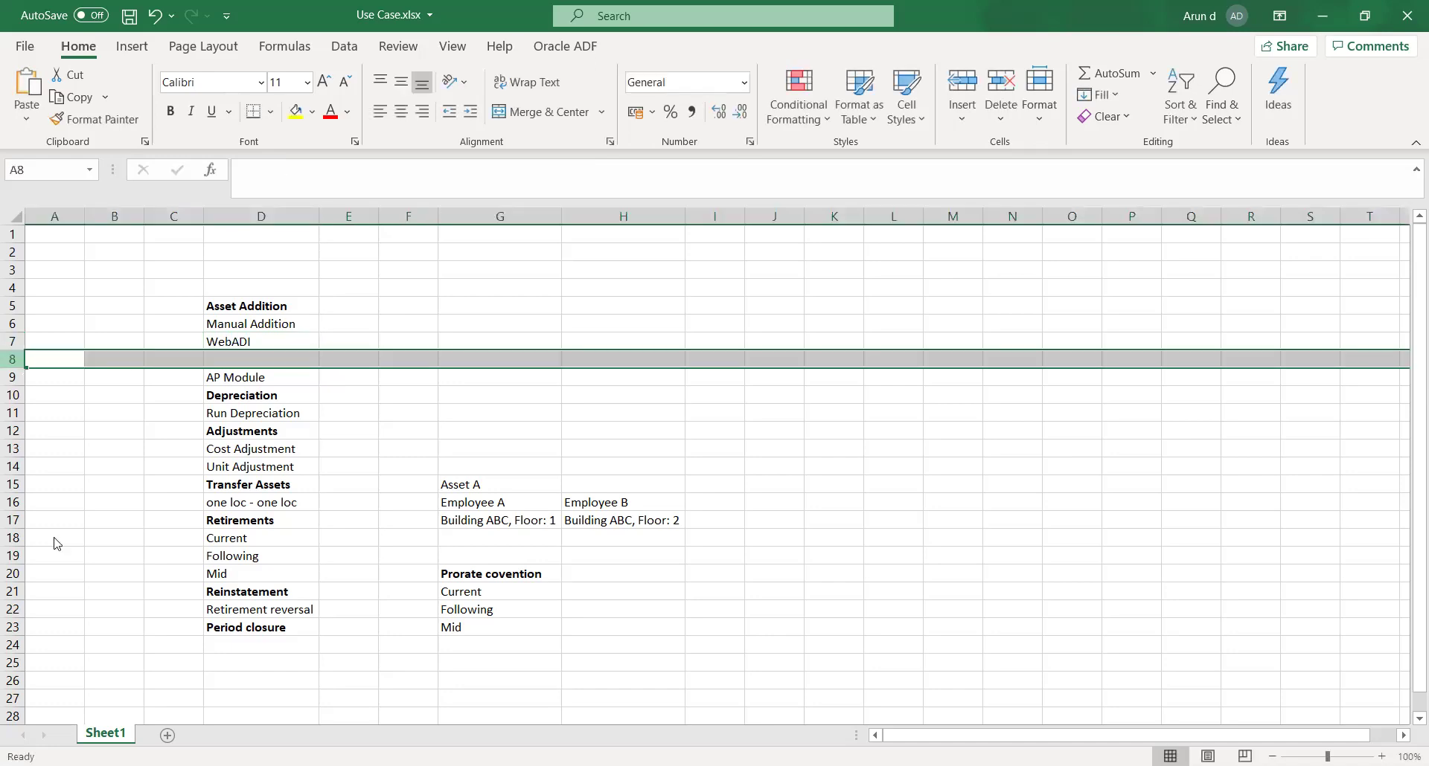
left_click(54, 542)
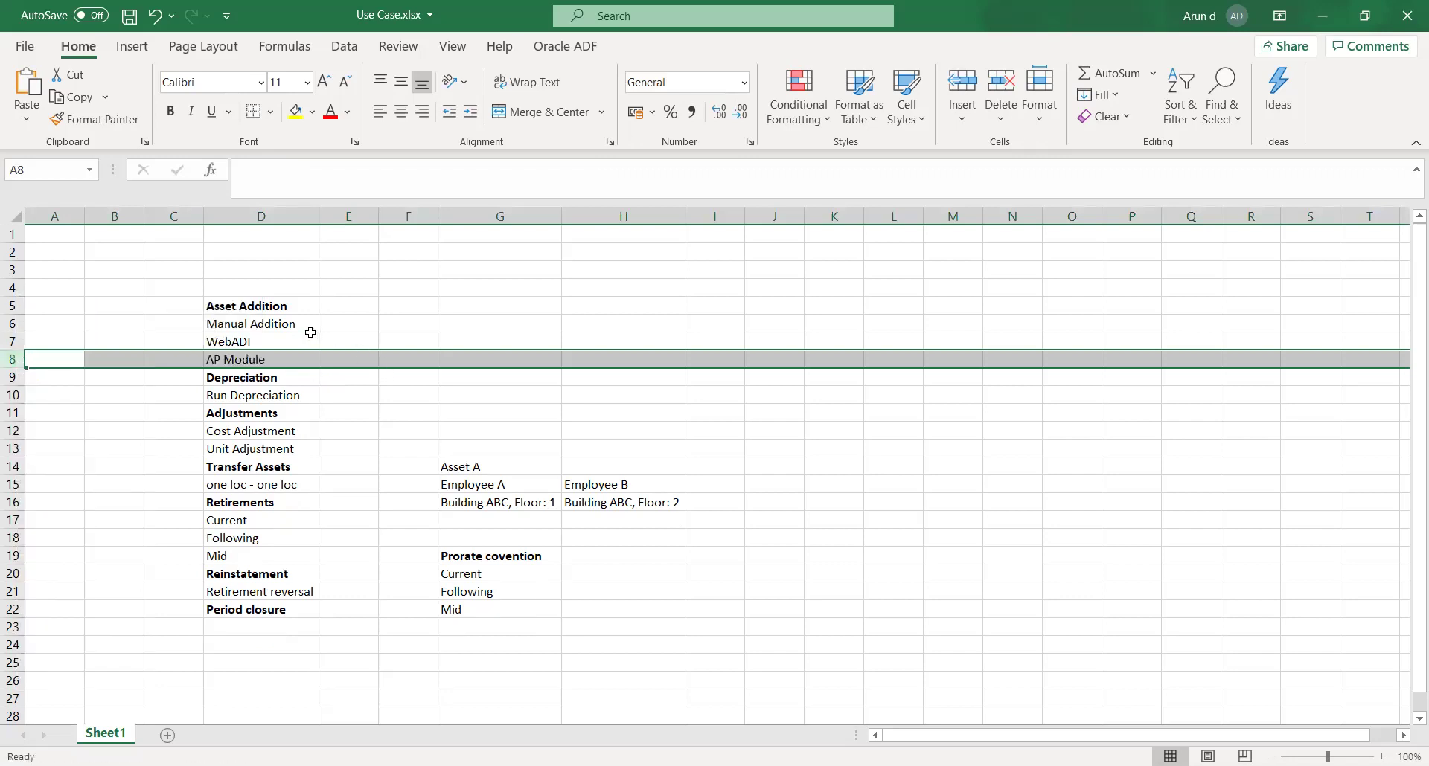
Review the three Asset Addition methods and the Run Depreciation entry in the use case list
left_click_drag(309, 337, 310, 329)
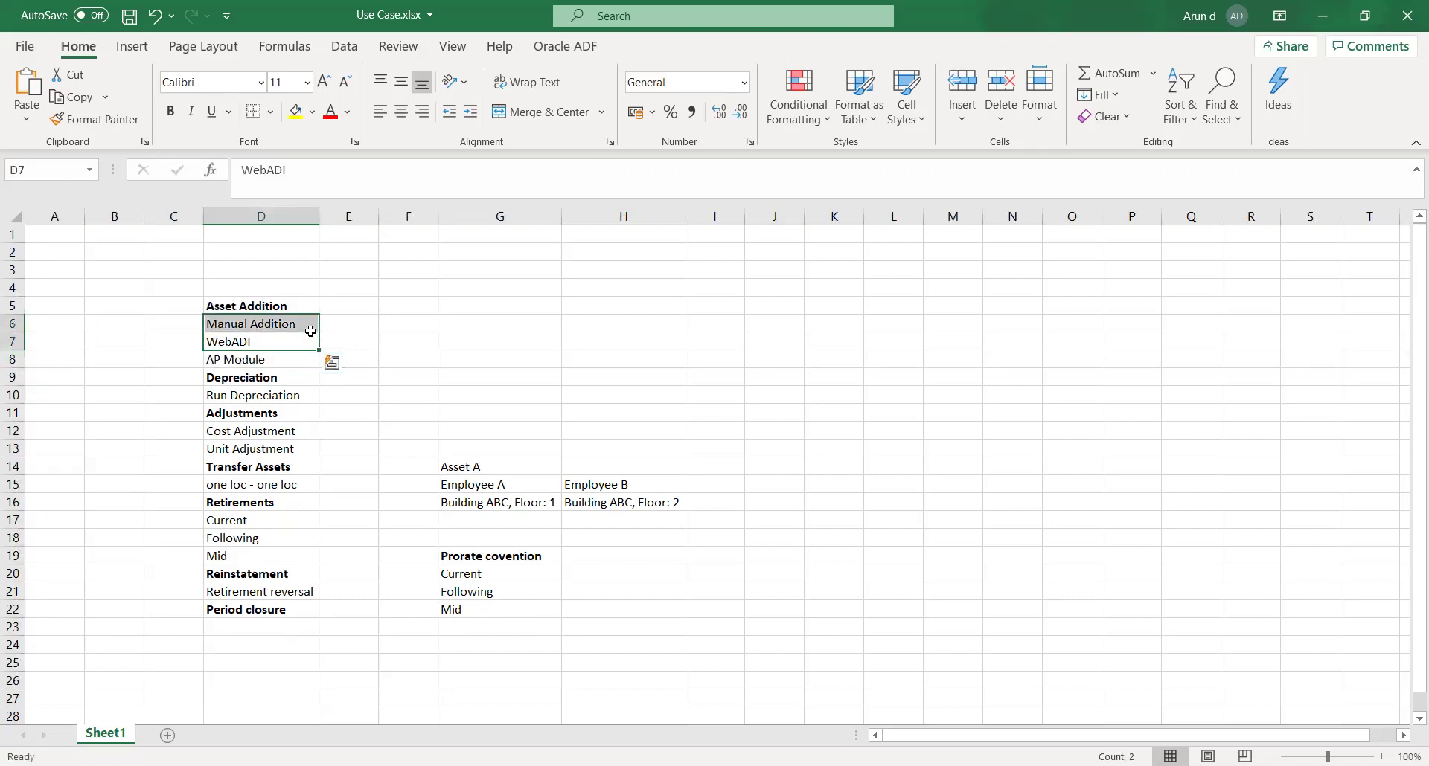
left_click(247, 325)
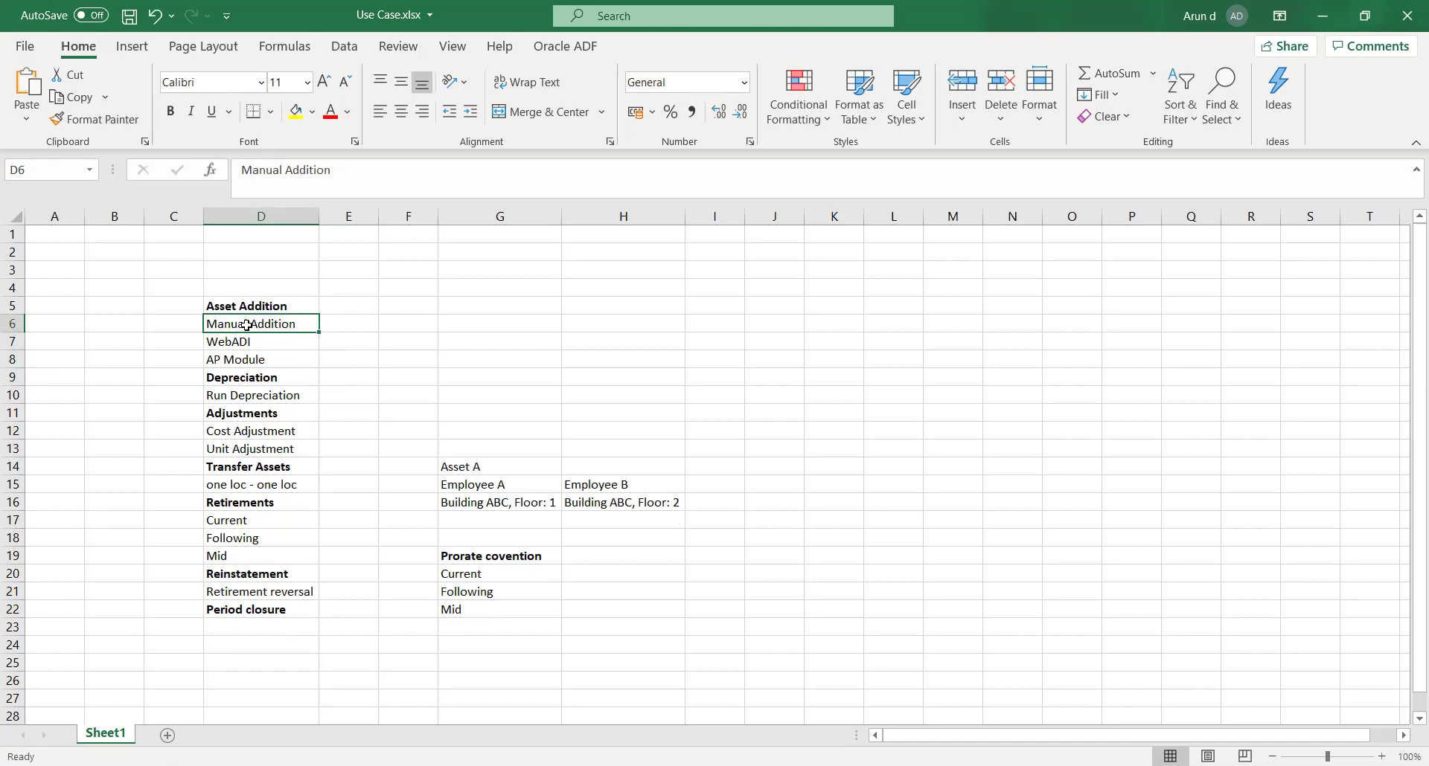
left_click(244, 342)
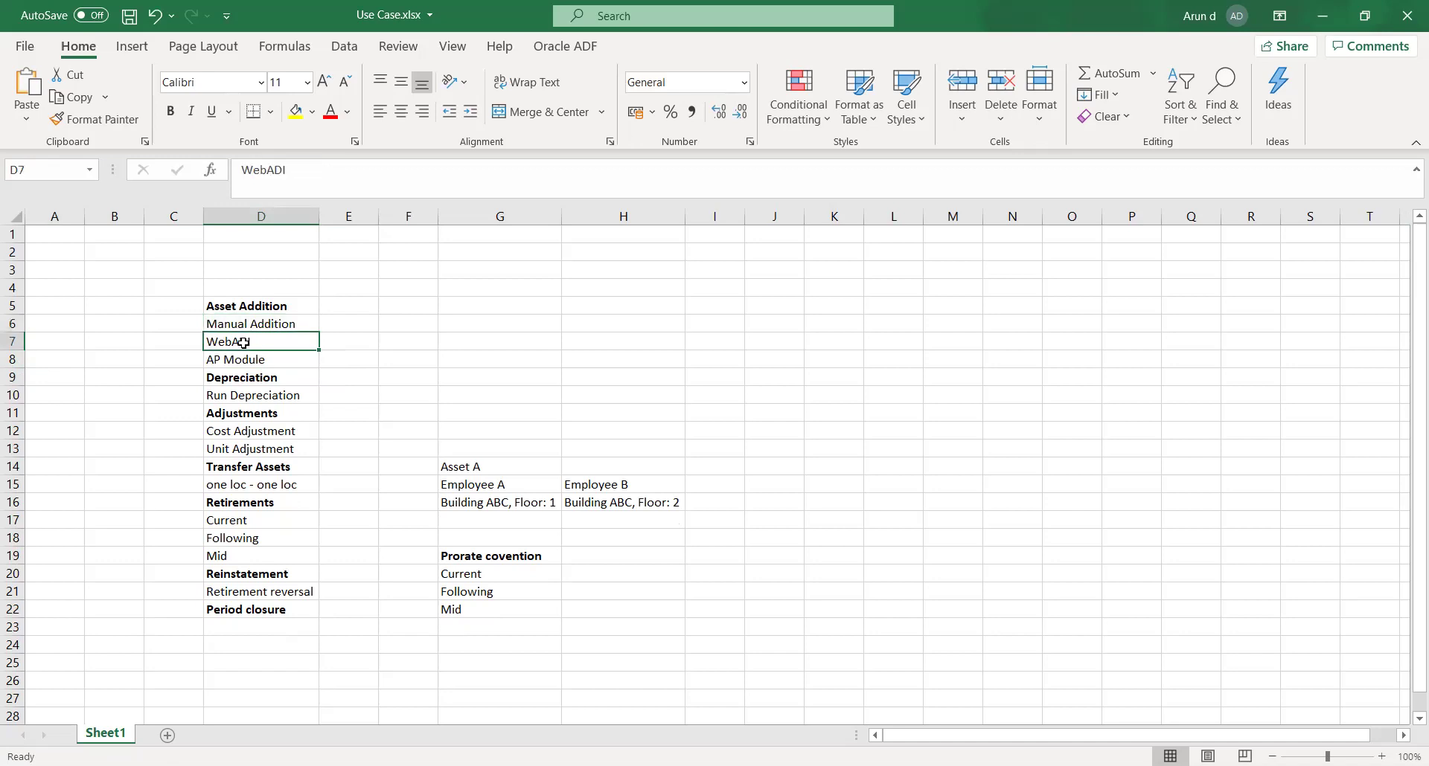
left_click(244, 363)
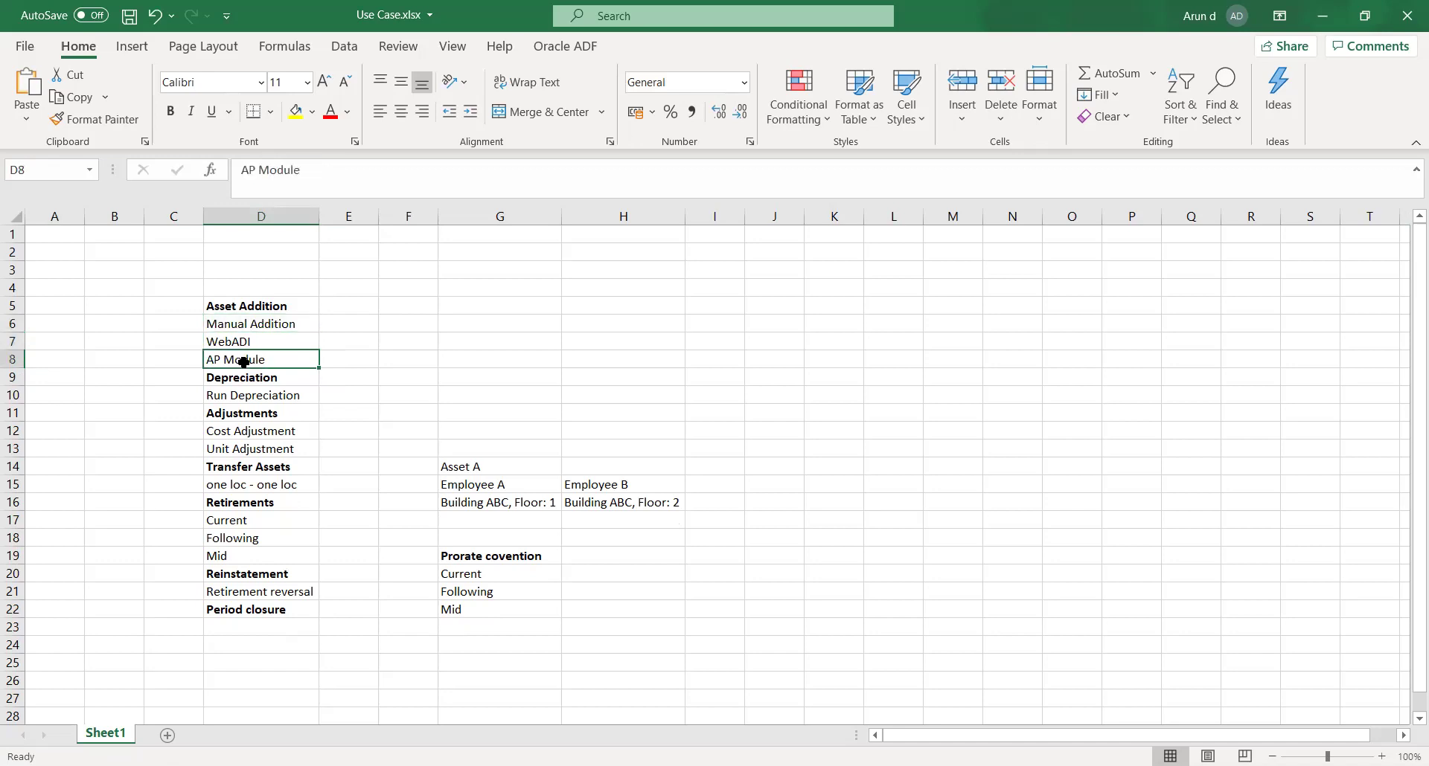
left_click_drag(282, 324, 286, 357)
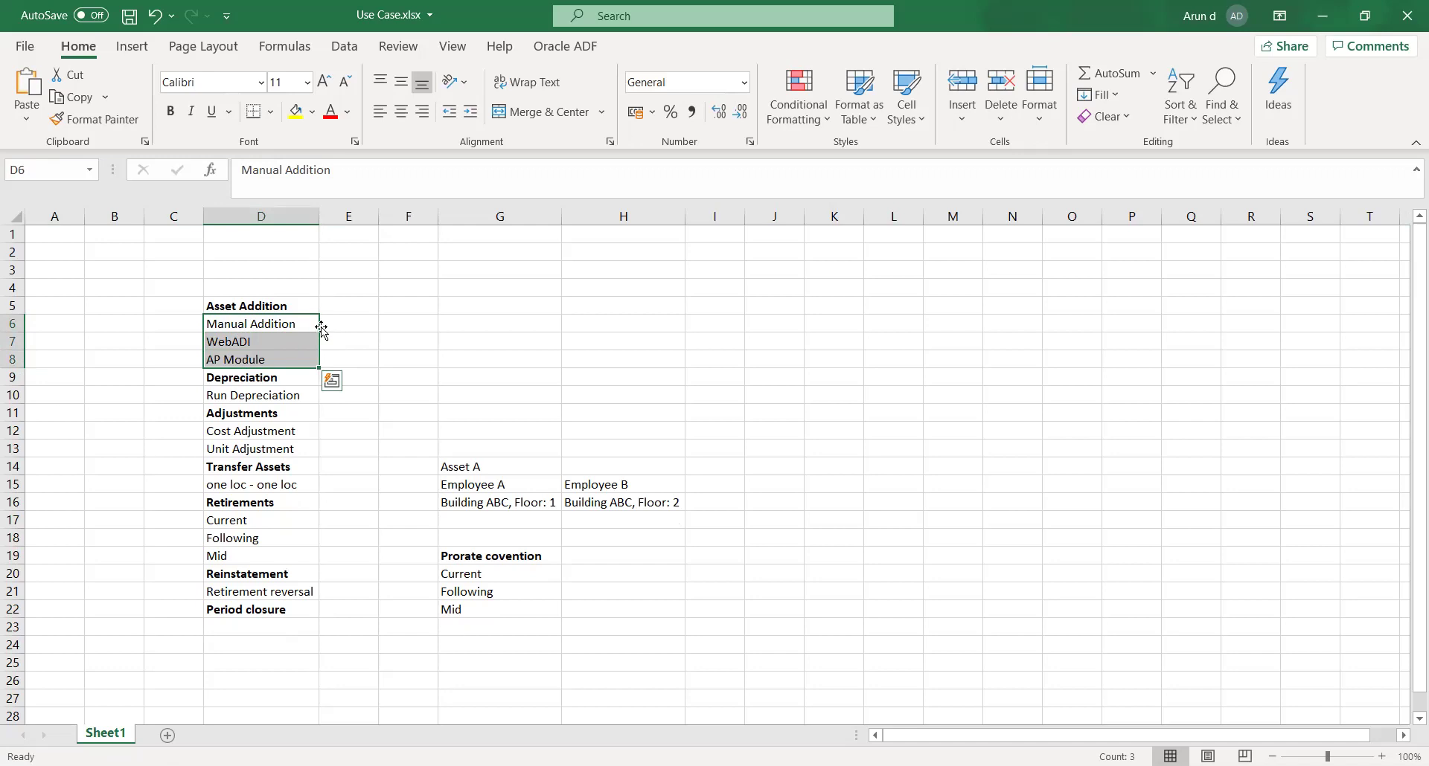
left_click(268, 397)
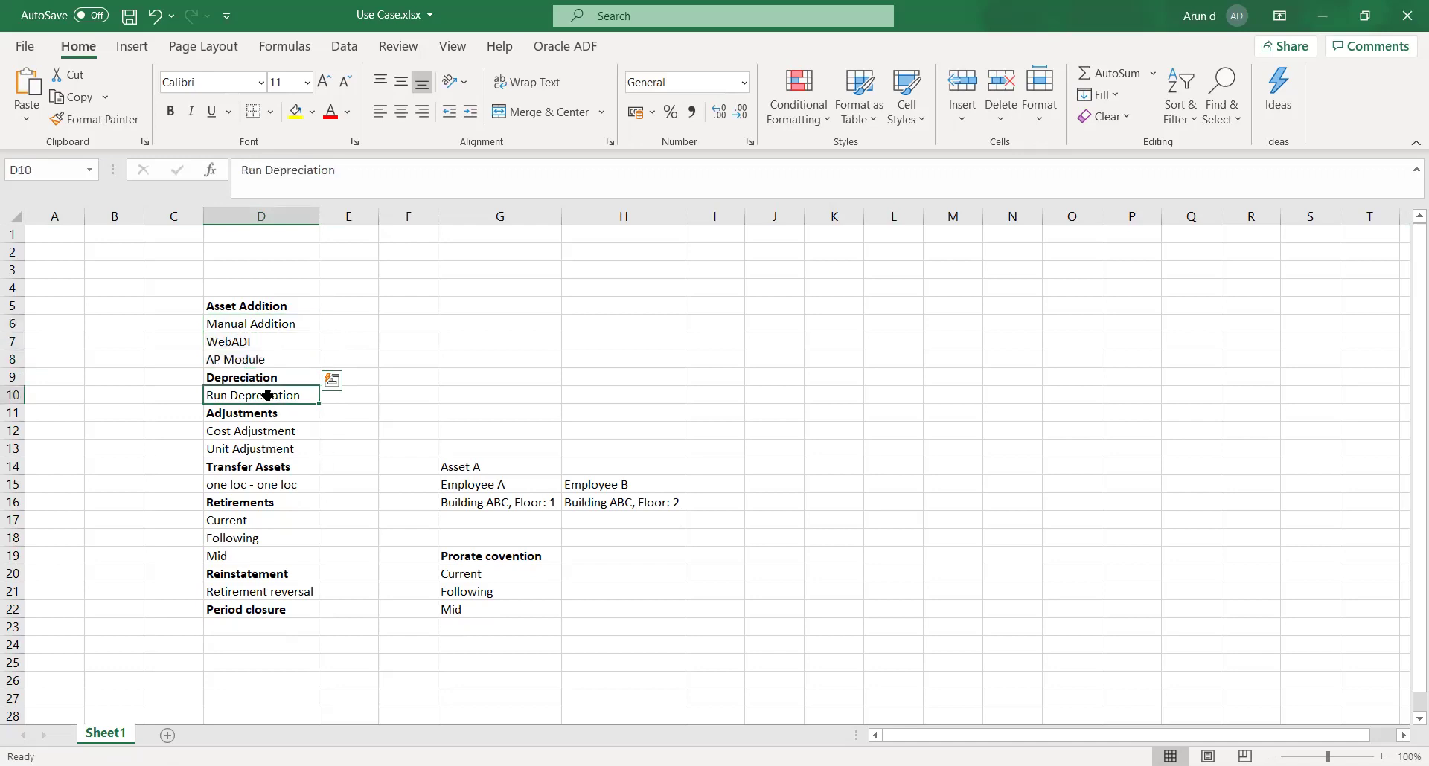
left_click_drag(251, 328, 247, 354)
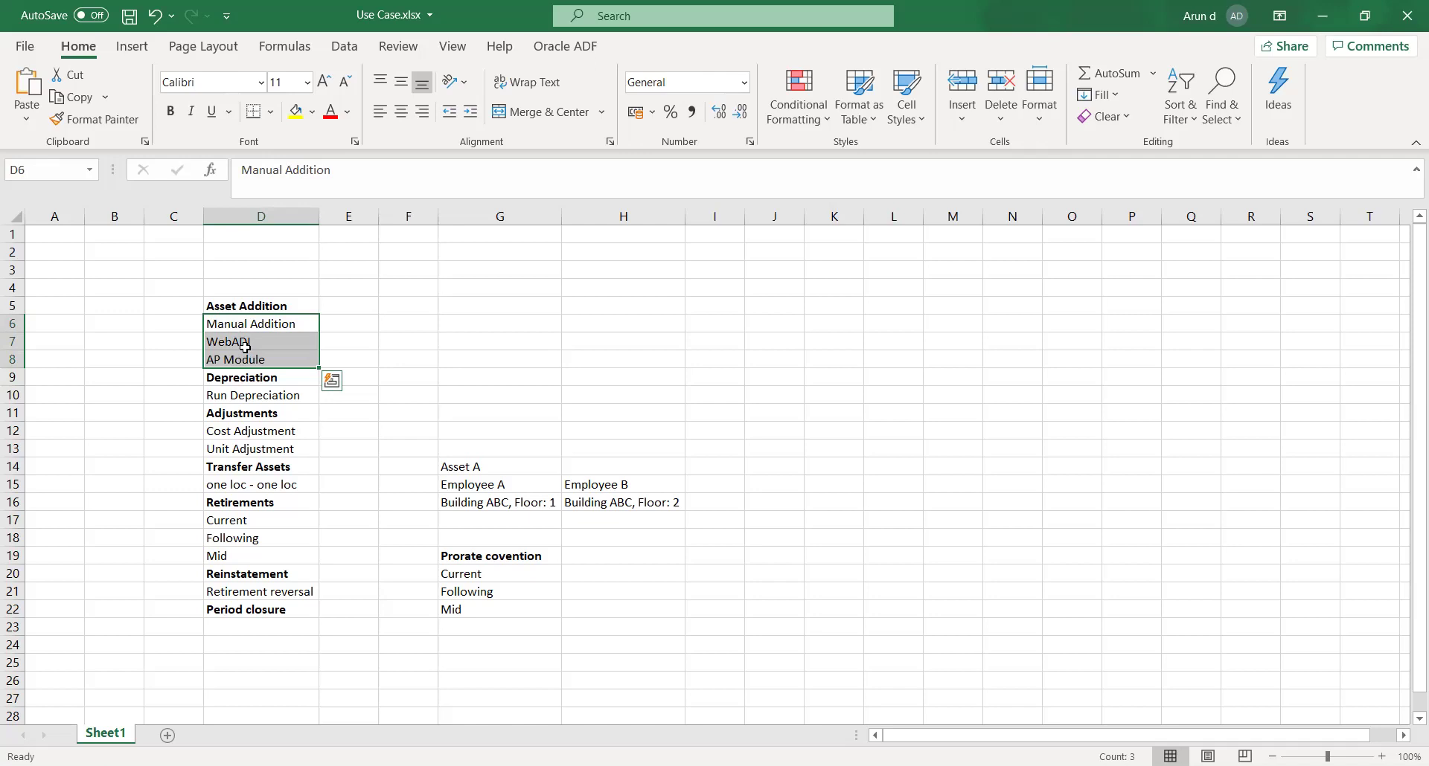
left_click(264, 397)
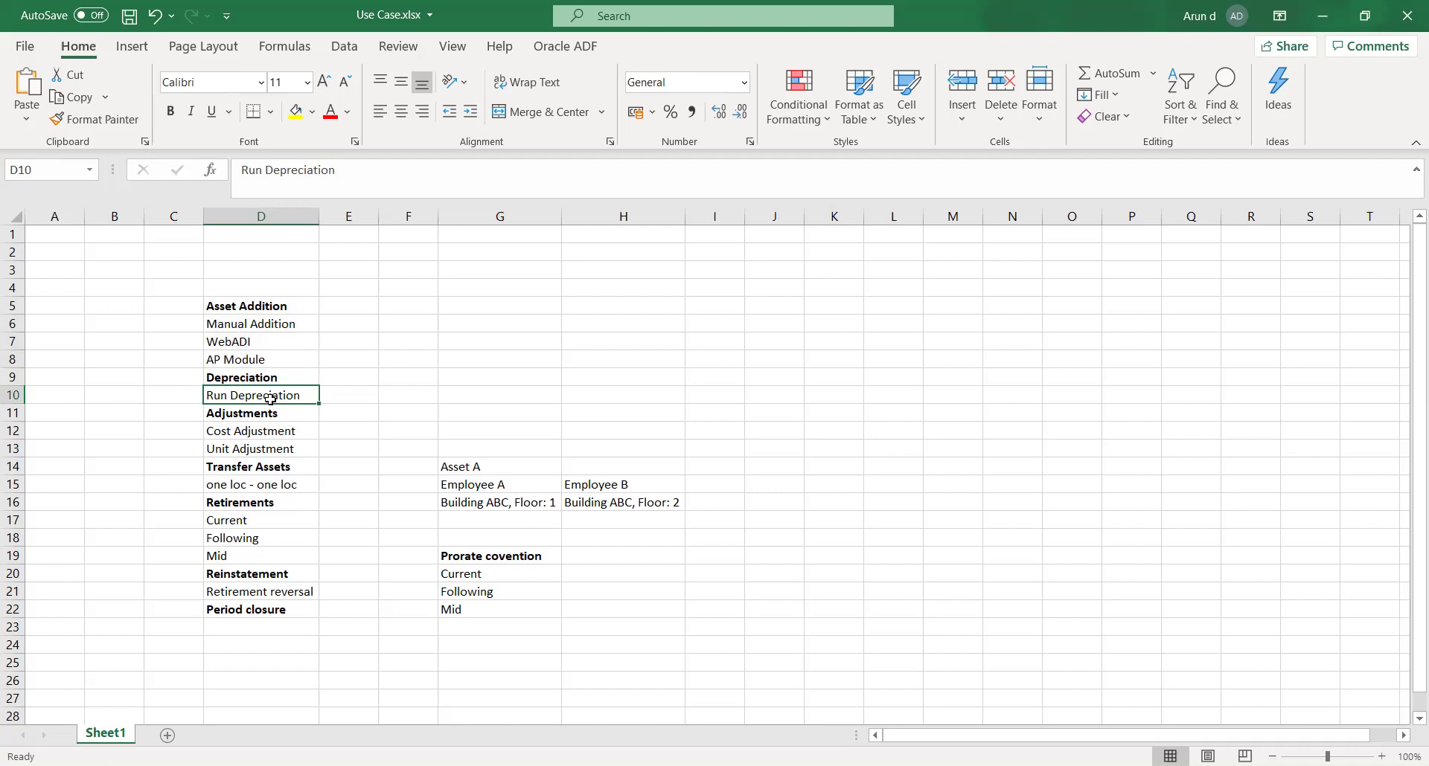
left_click(342, 399)
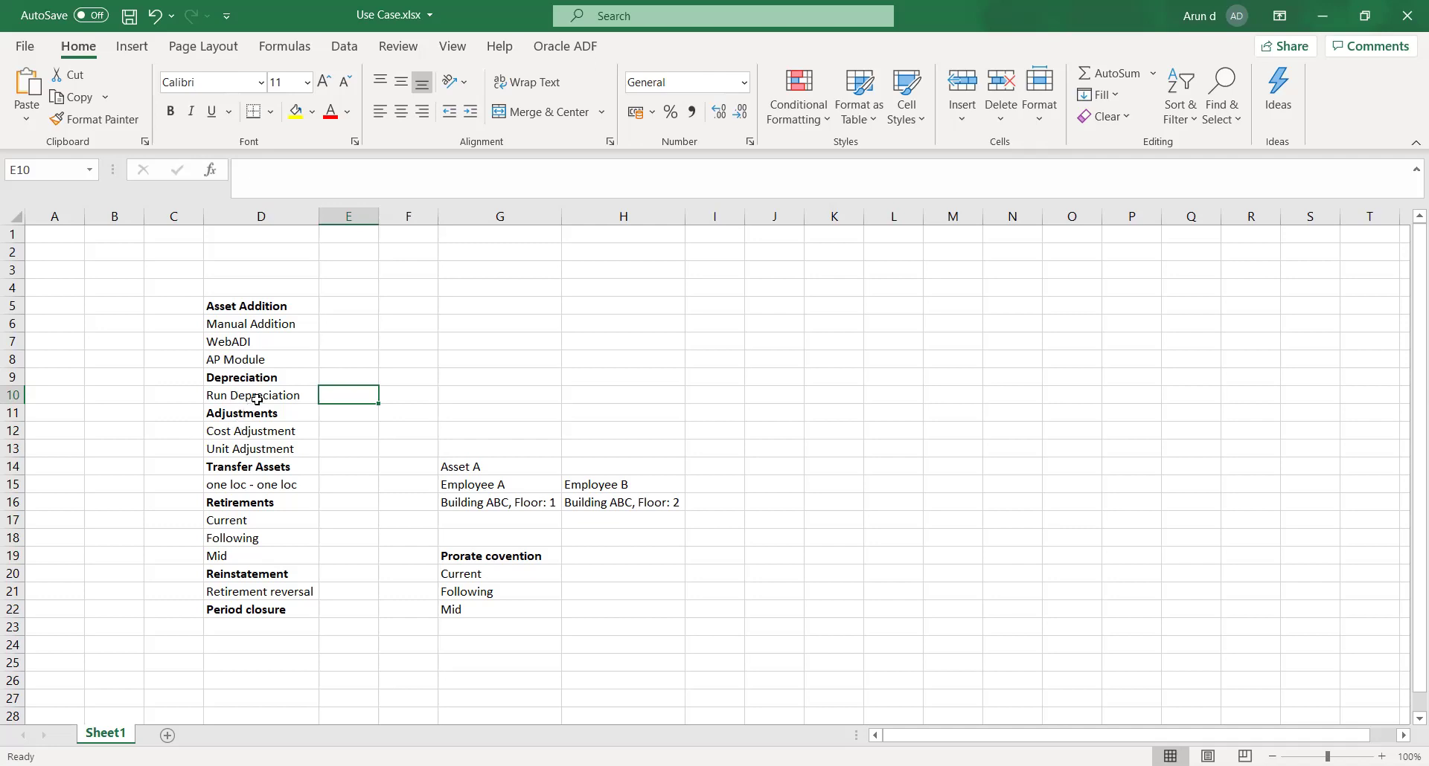
left_click(257, 400)
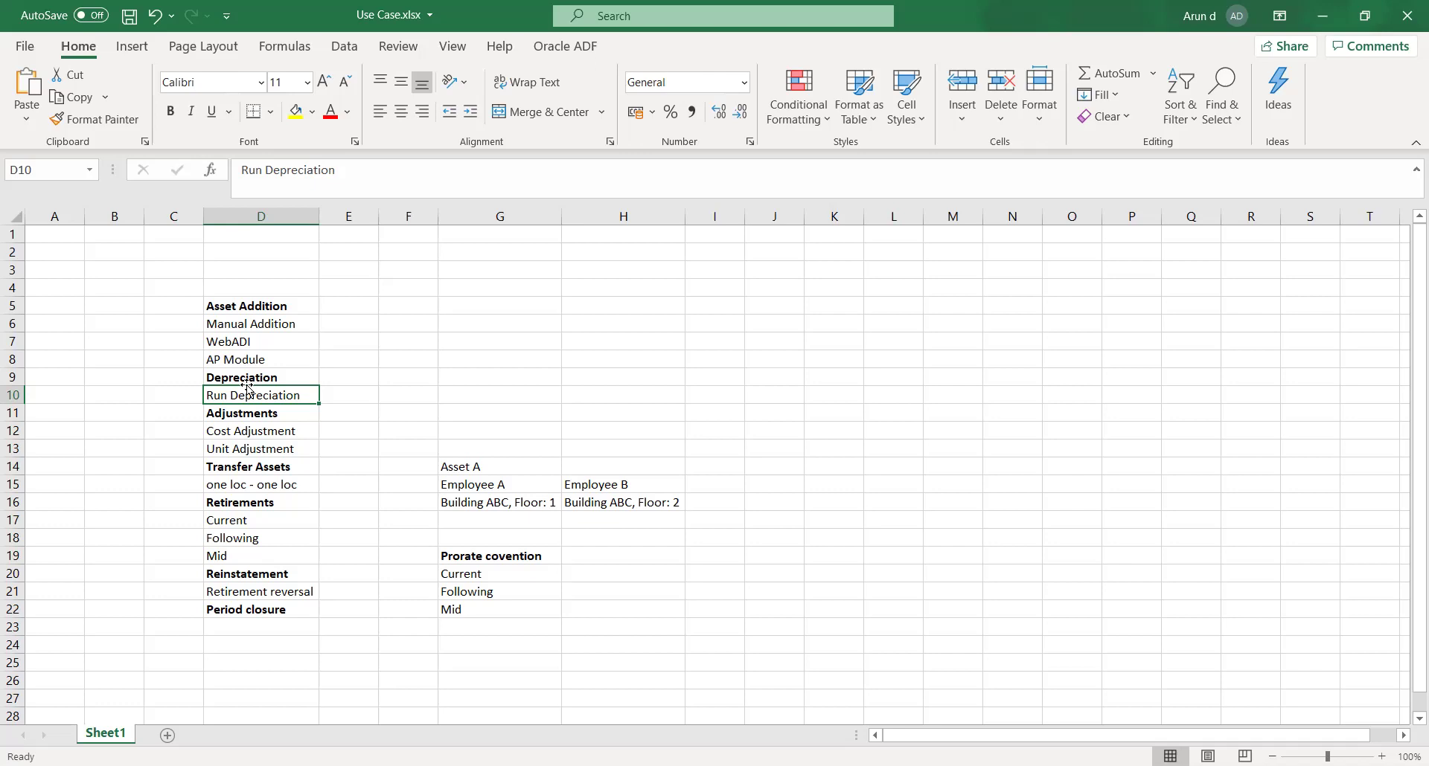
Examine the Adjustments and Transfer Assets use cases in the list, including Cost Adjustment and the one loc - one loc transfer
key("Down")
key("Down")
key("Up")
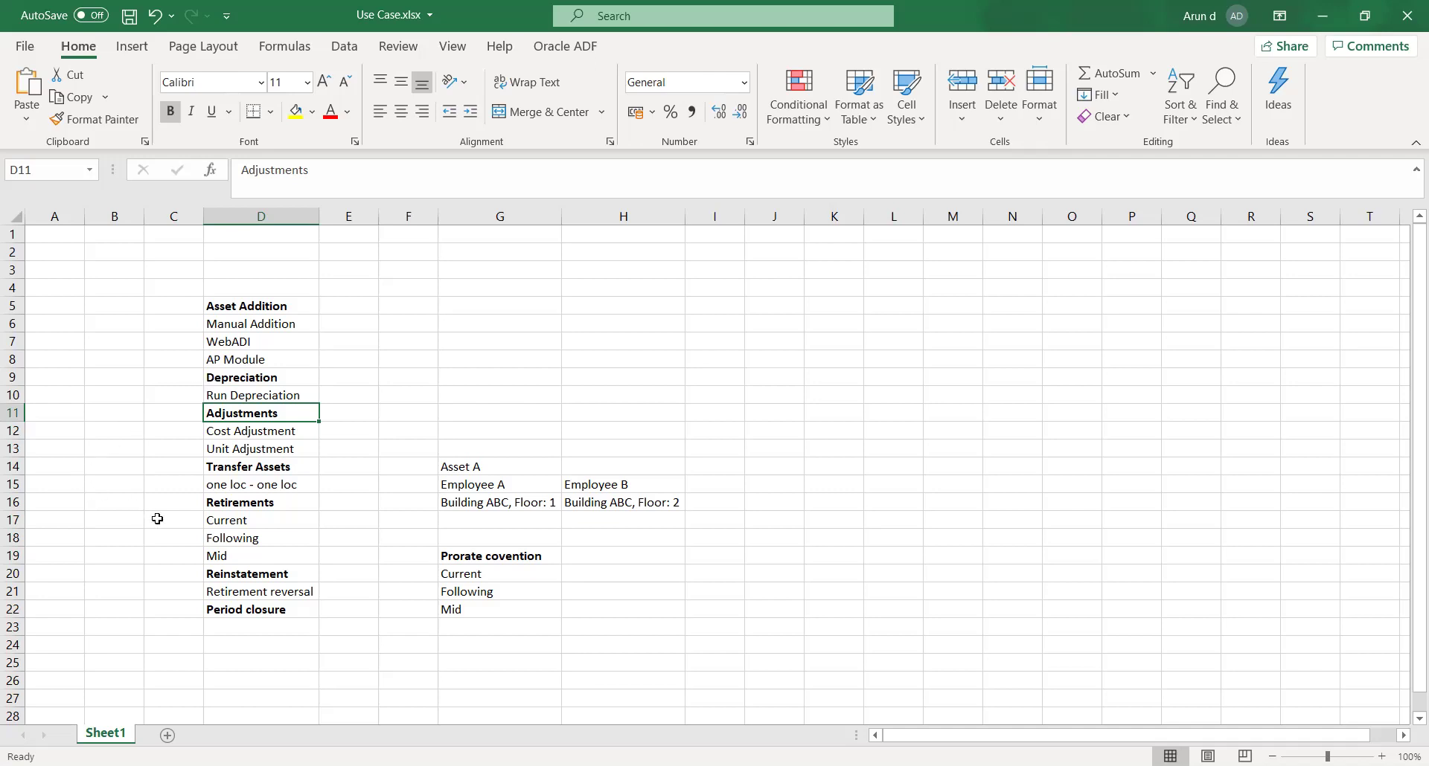
left_click(240, 505)
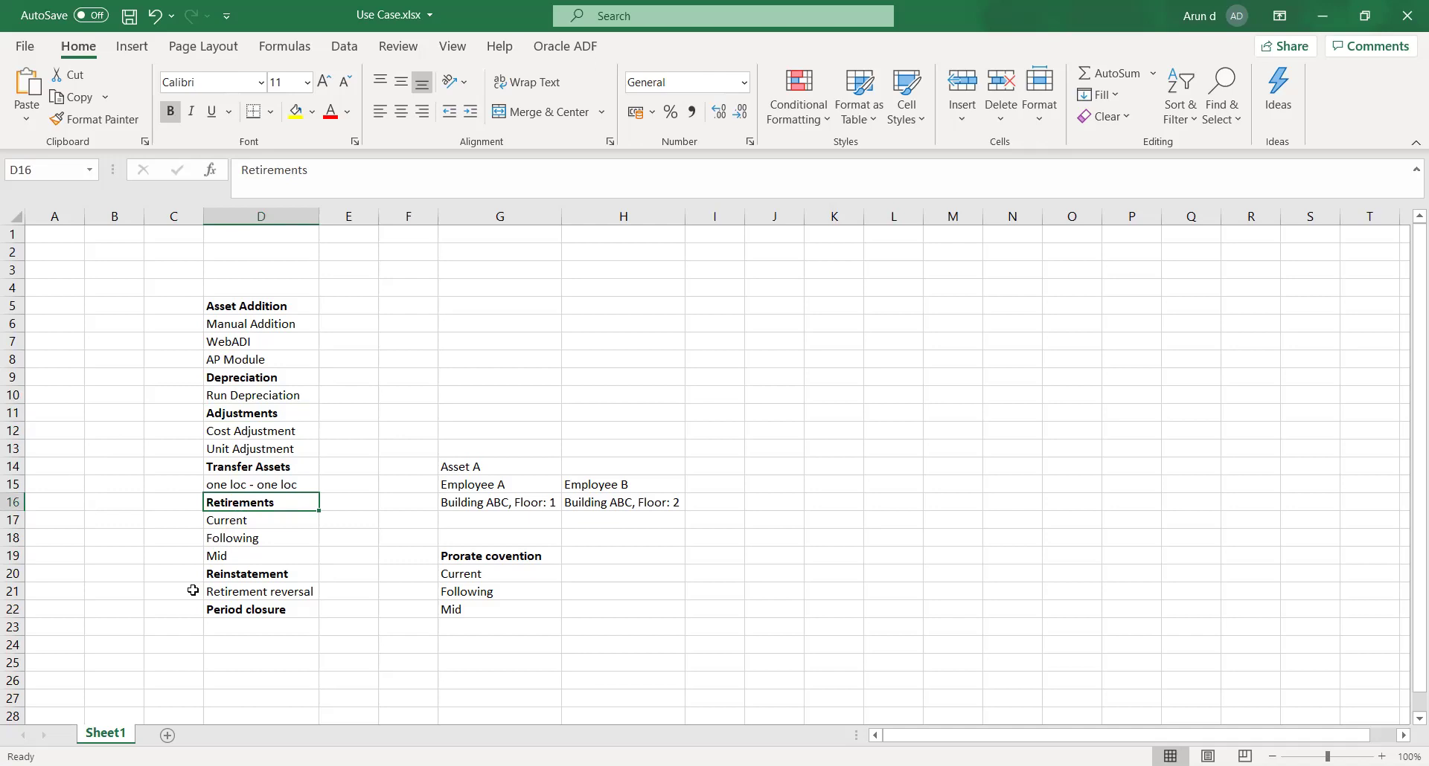
left_click(236, 390)
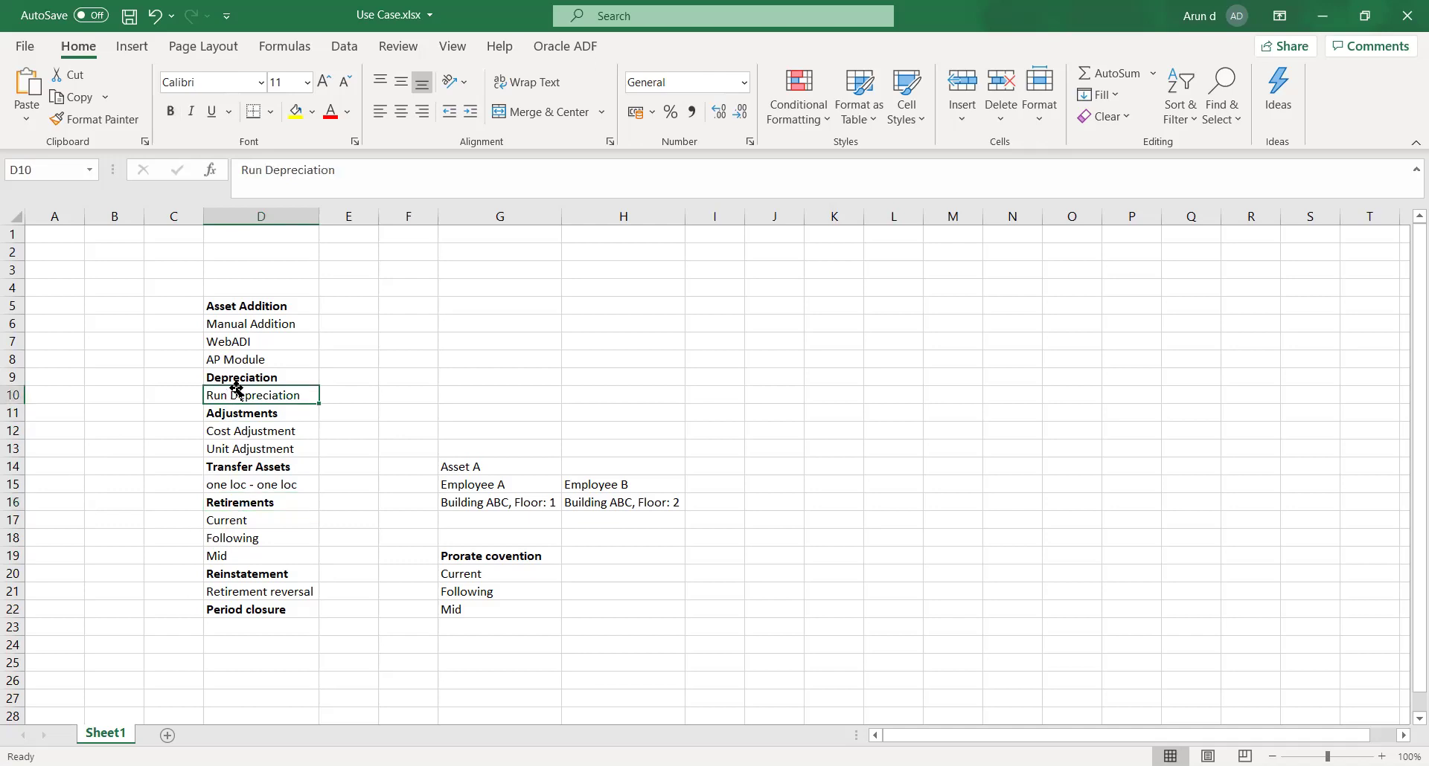
left_click(239, 437)
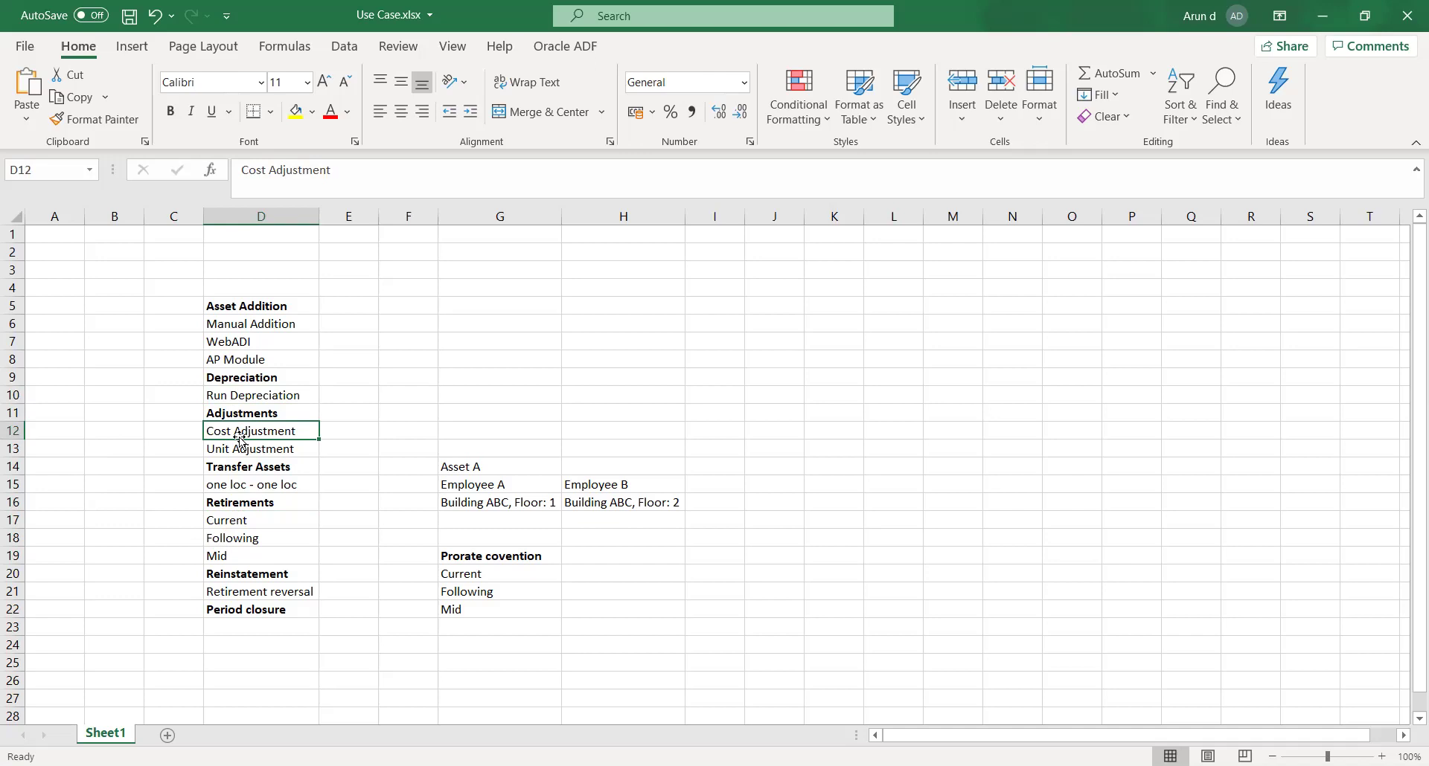
left_click(226, 497)
left_click(231, 484)
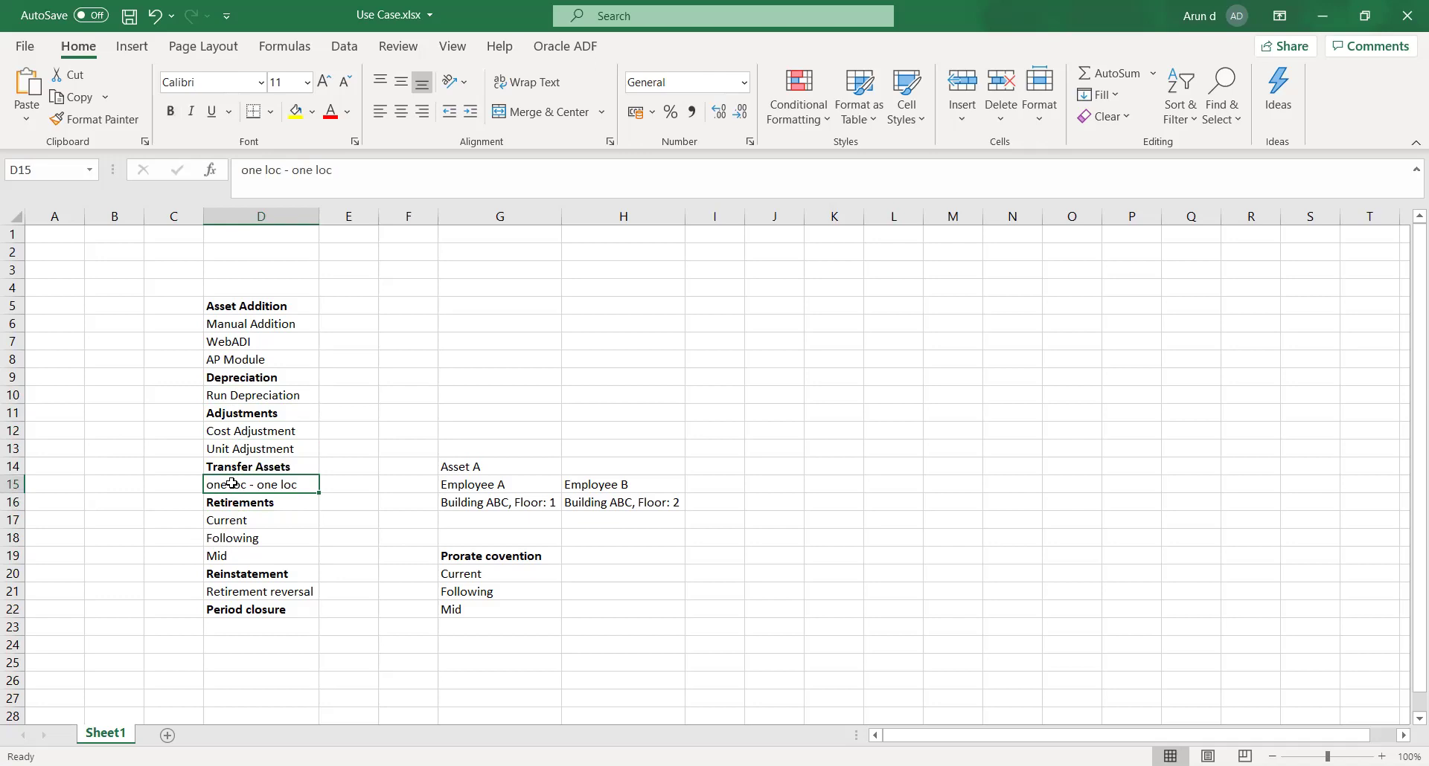
Review the Current, Following and Mid retirement options and the Retirement reversal entry under Reinstatement
left_click(229, 521)
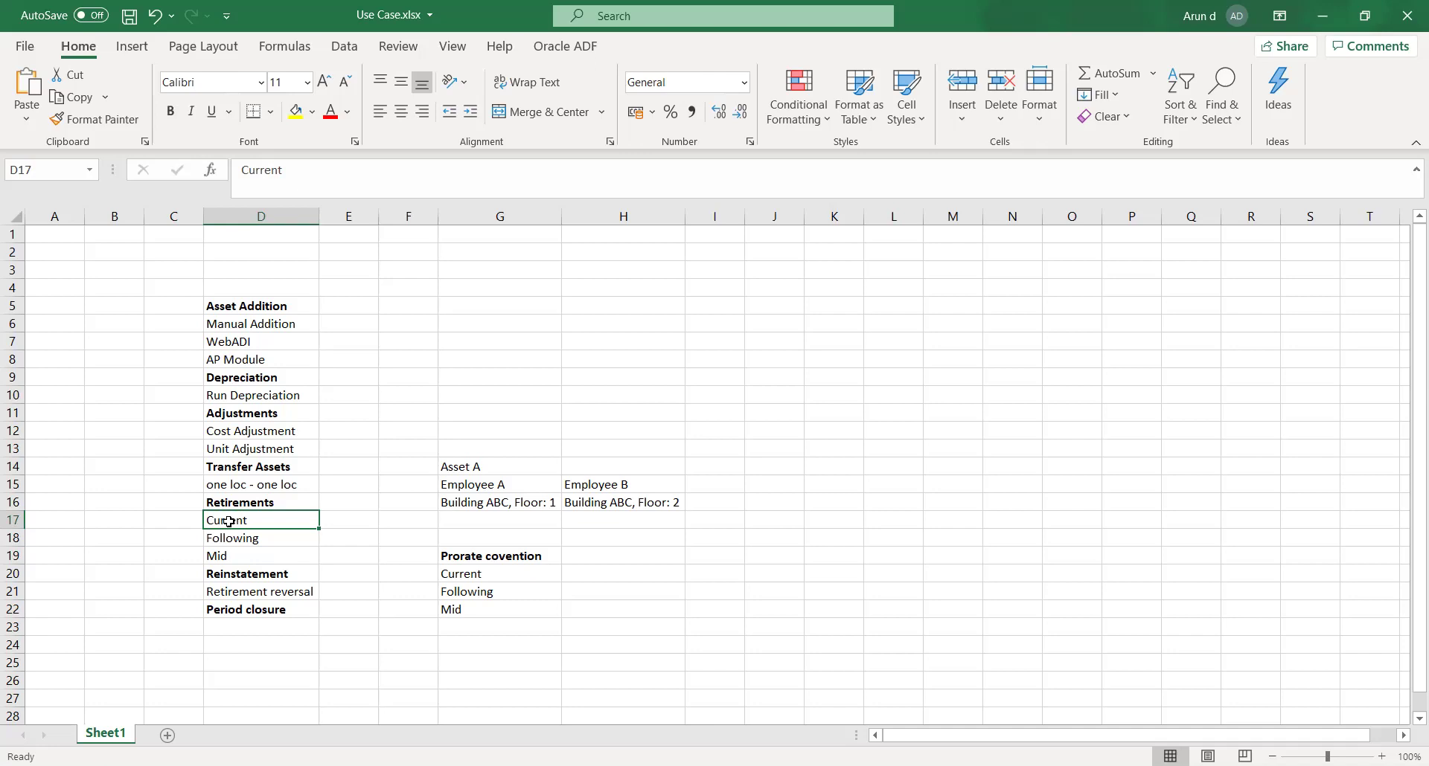
left_click(248, 551)
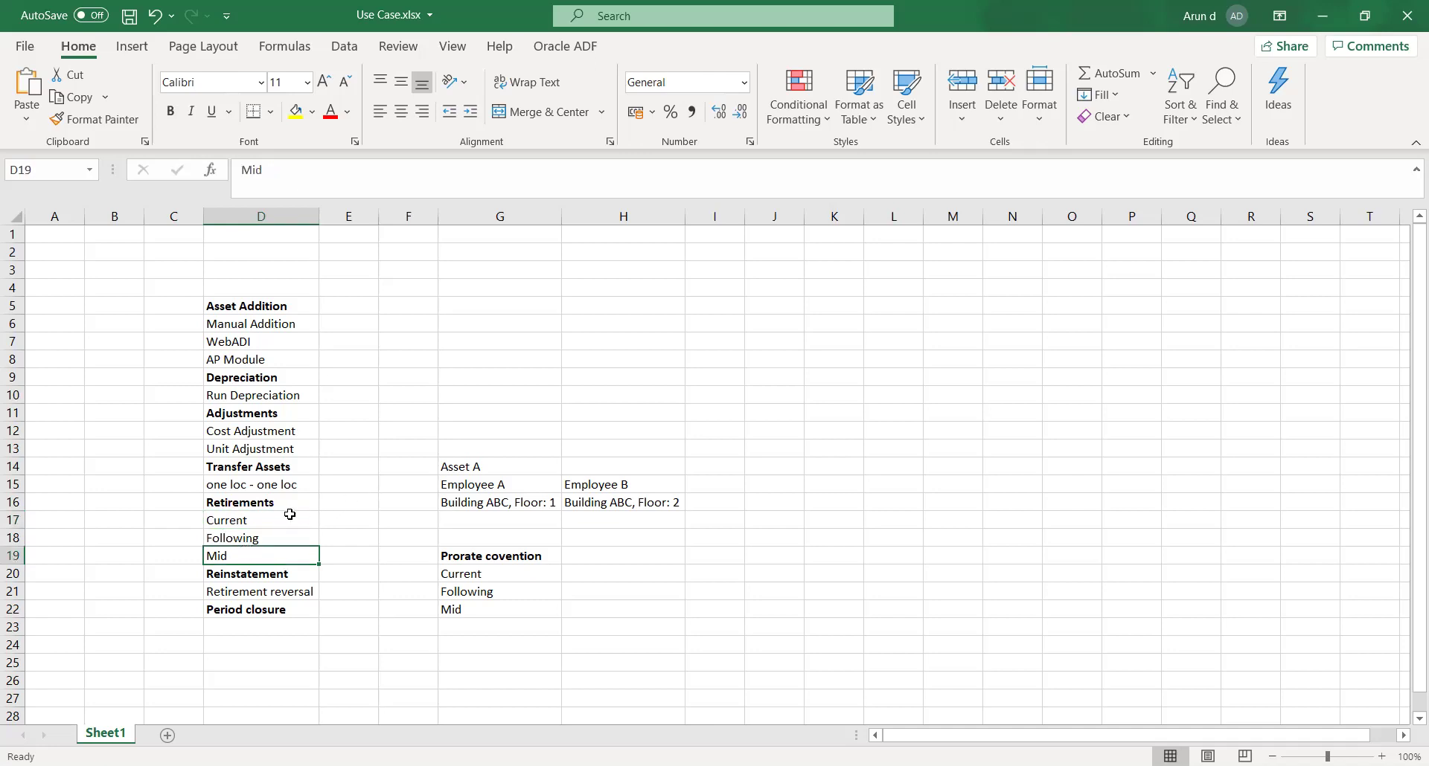
left_click(262, 518)
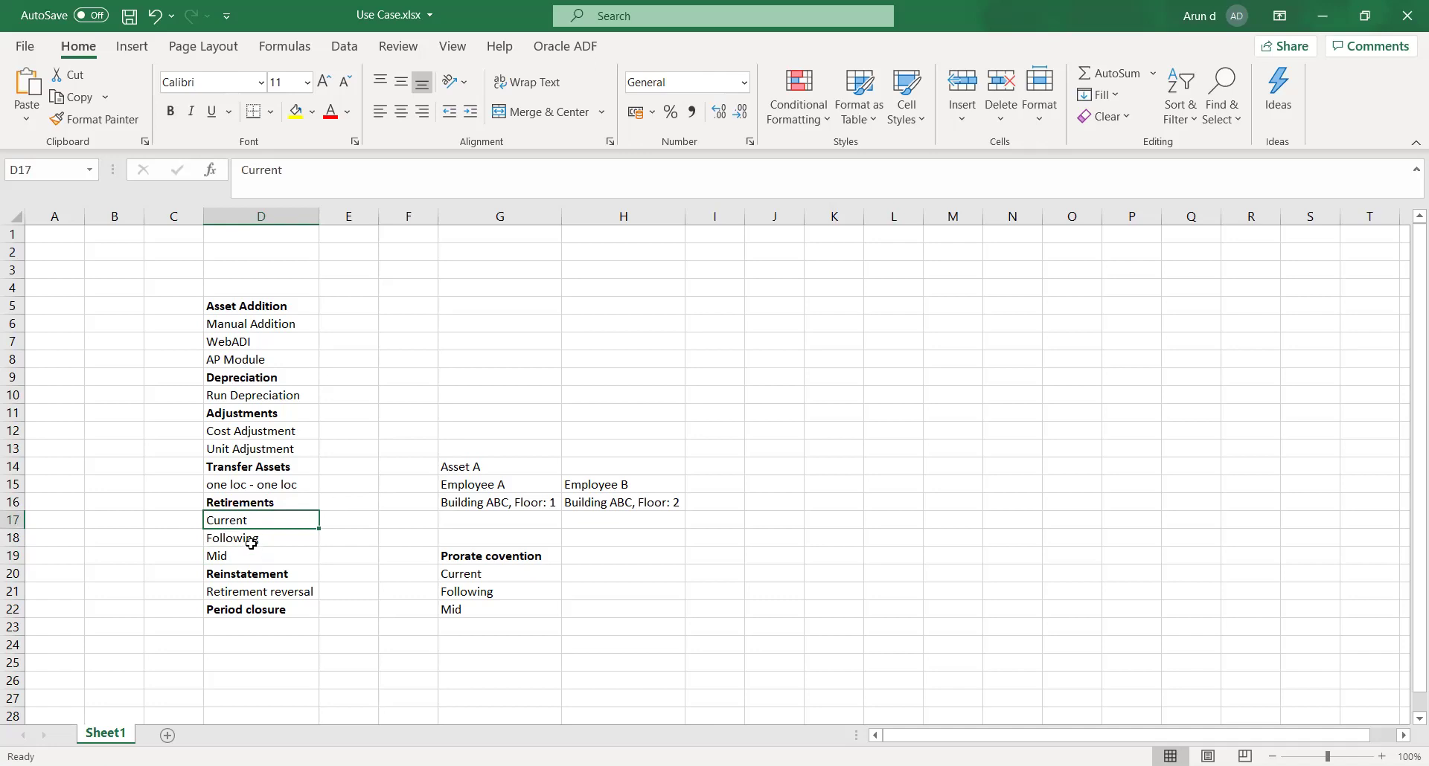
left_click(245, 539)
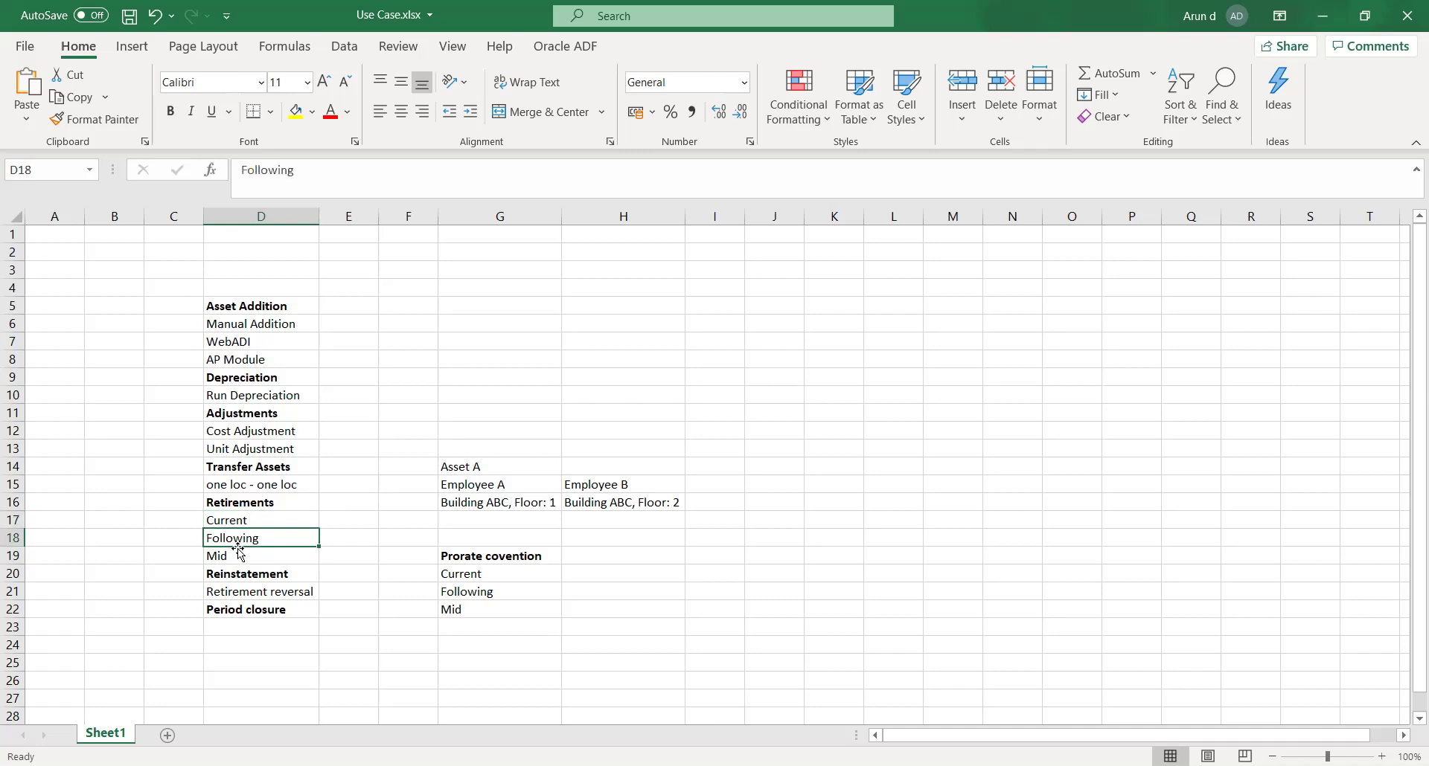
left_click(235, 556)
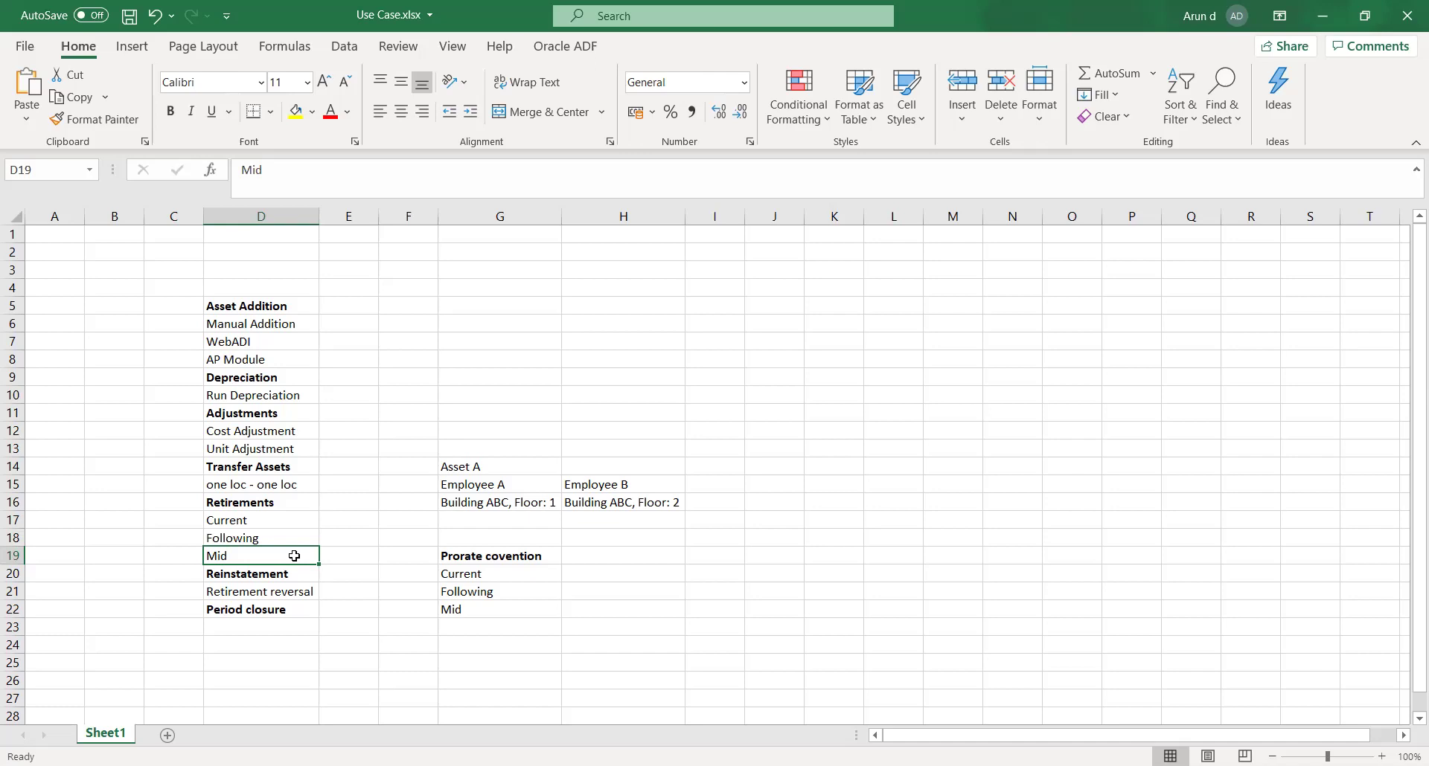
left_click(259, 541)
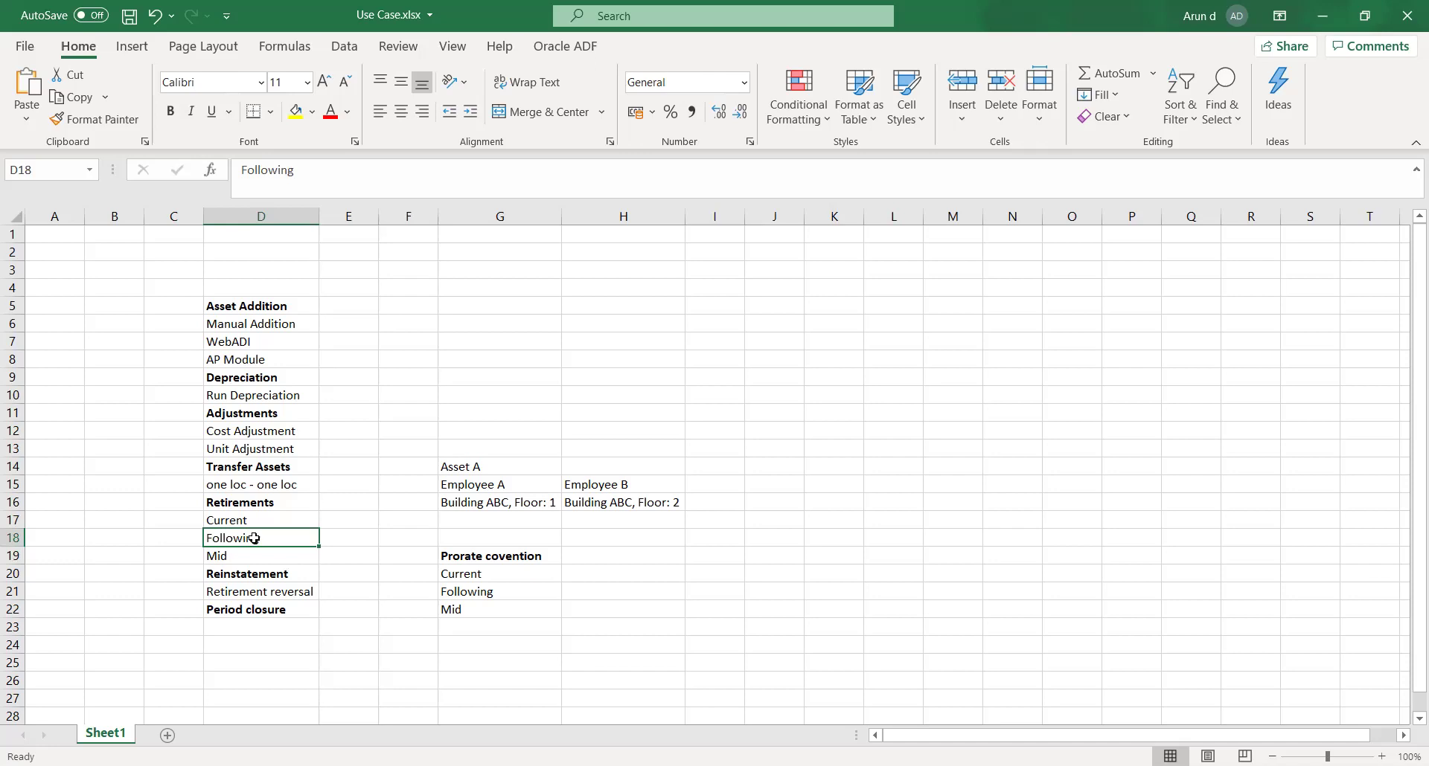
left_click(231, 519)
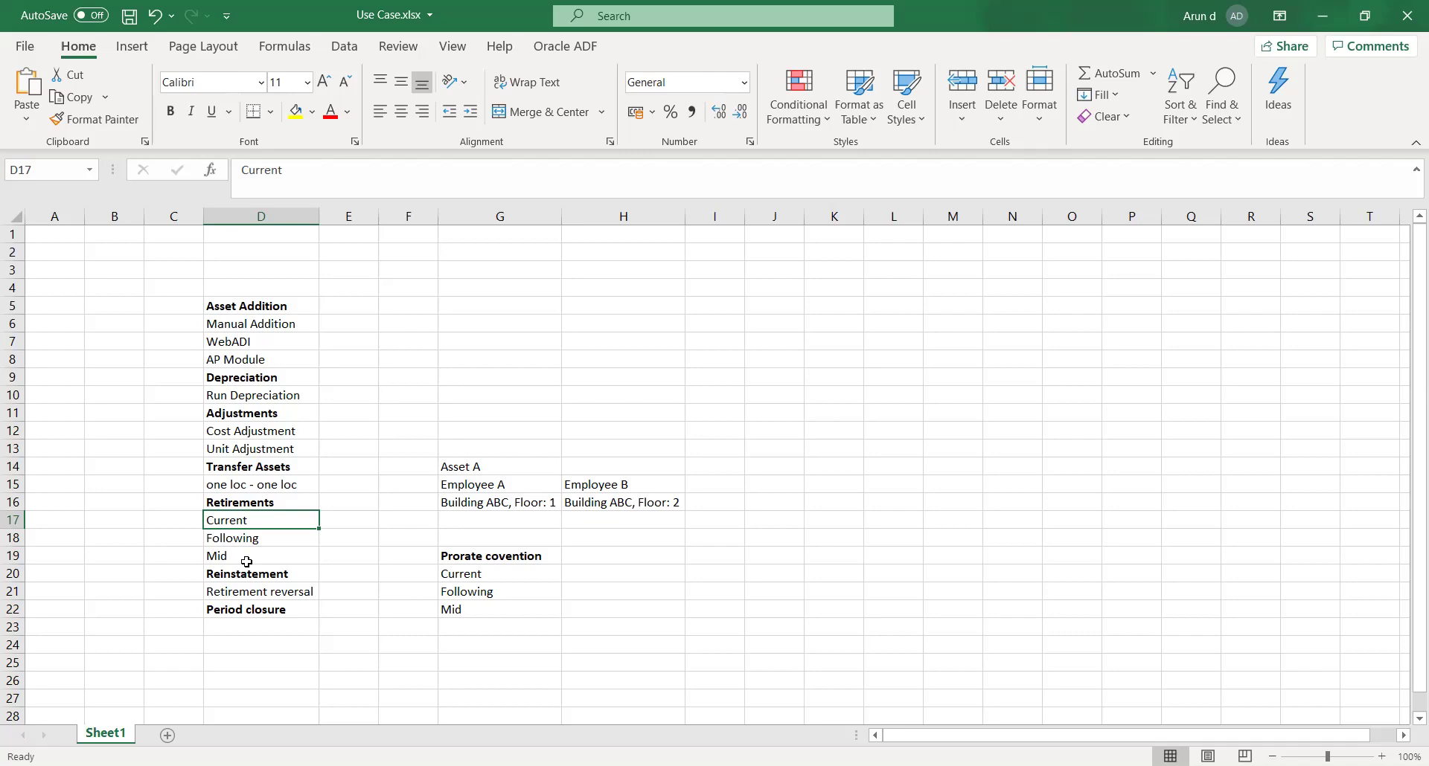
left_click(250, 590)
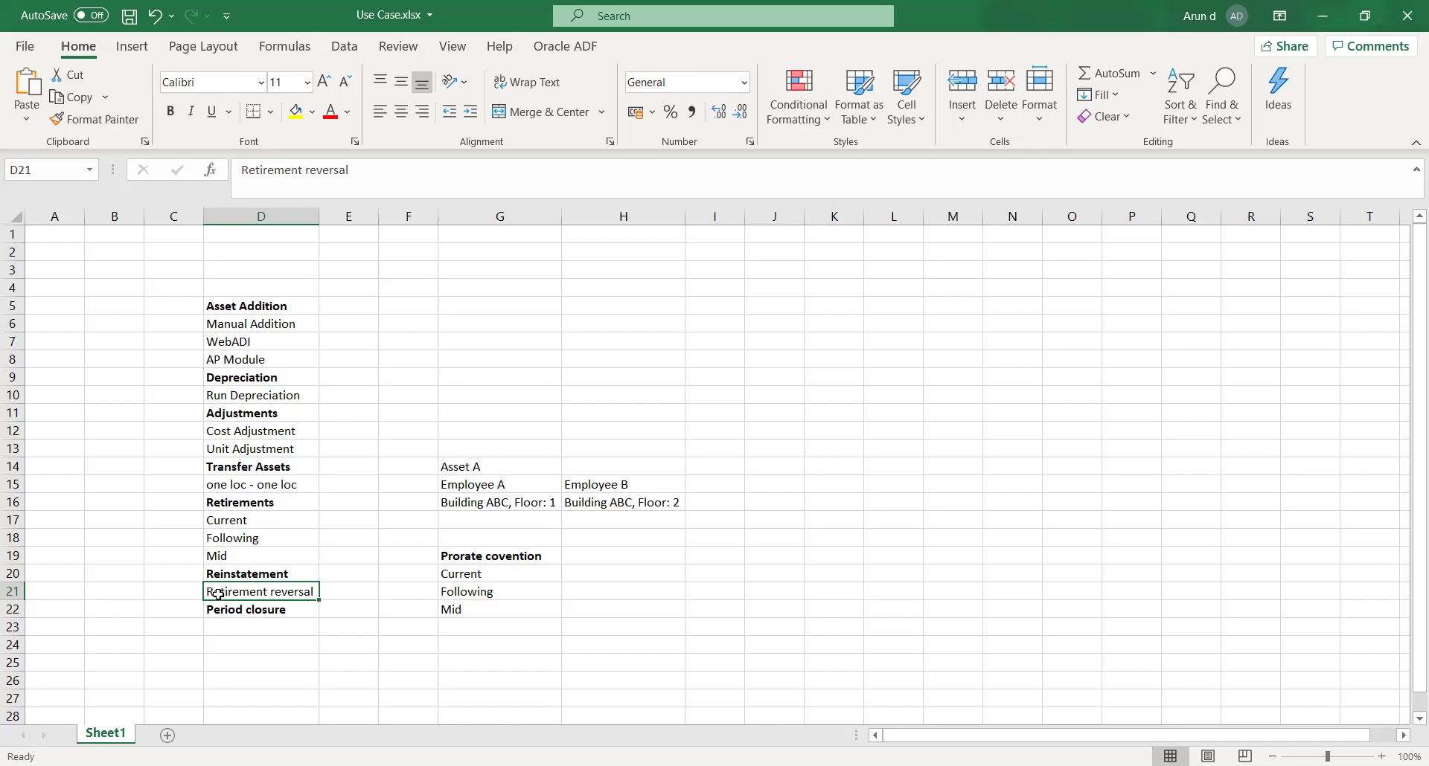
left_click(179, 520)
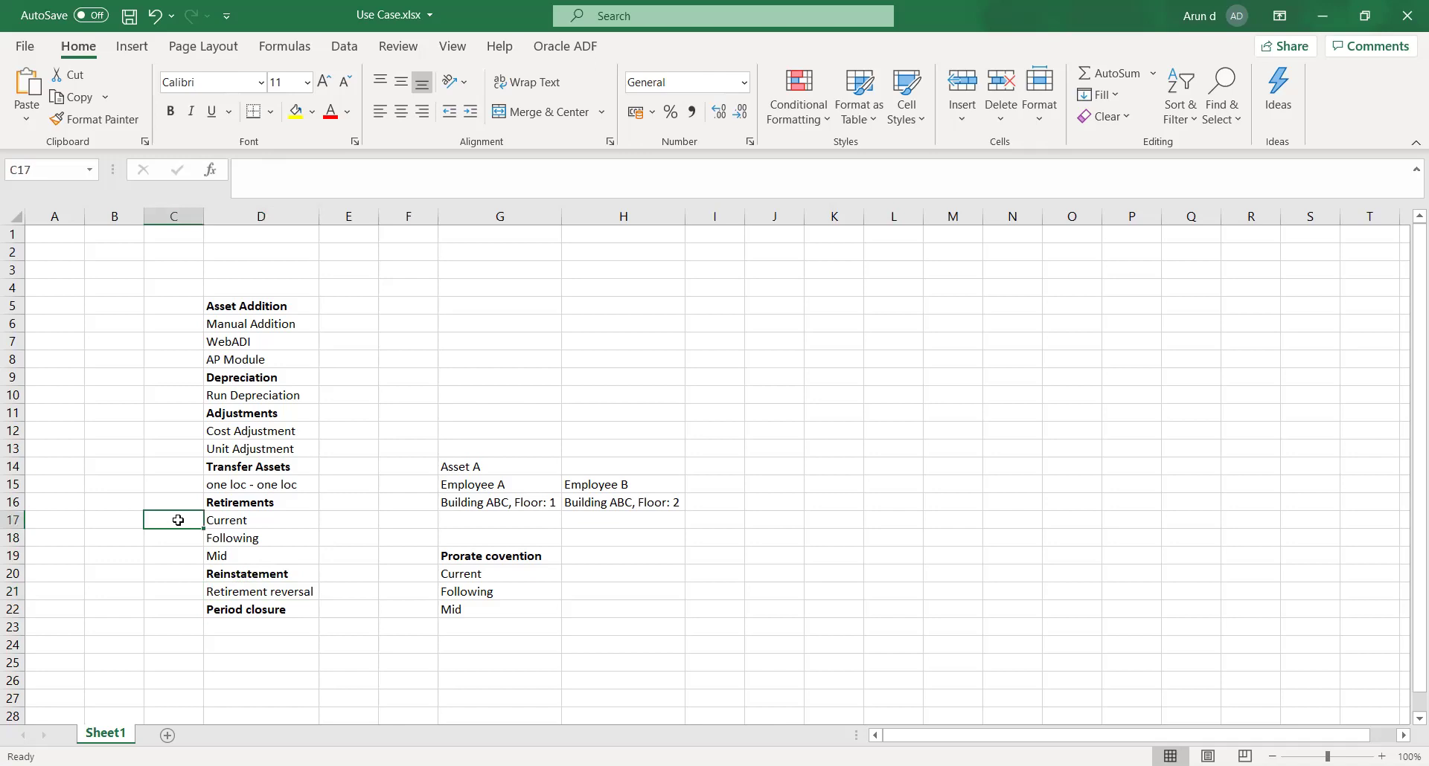
Review the Period closure, Manual Addition and Run Depreciation entries in the use case list
left_click(305, 614)
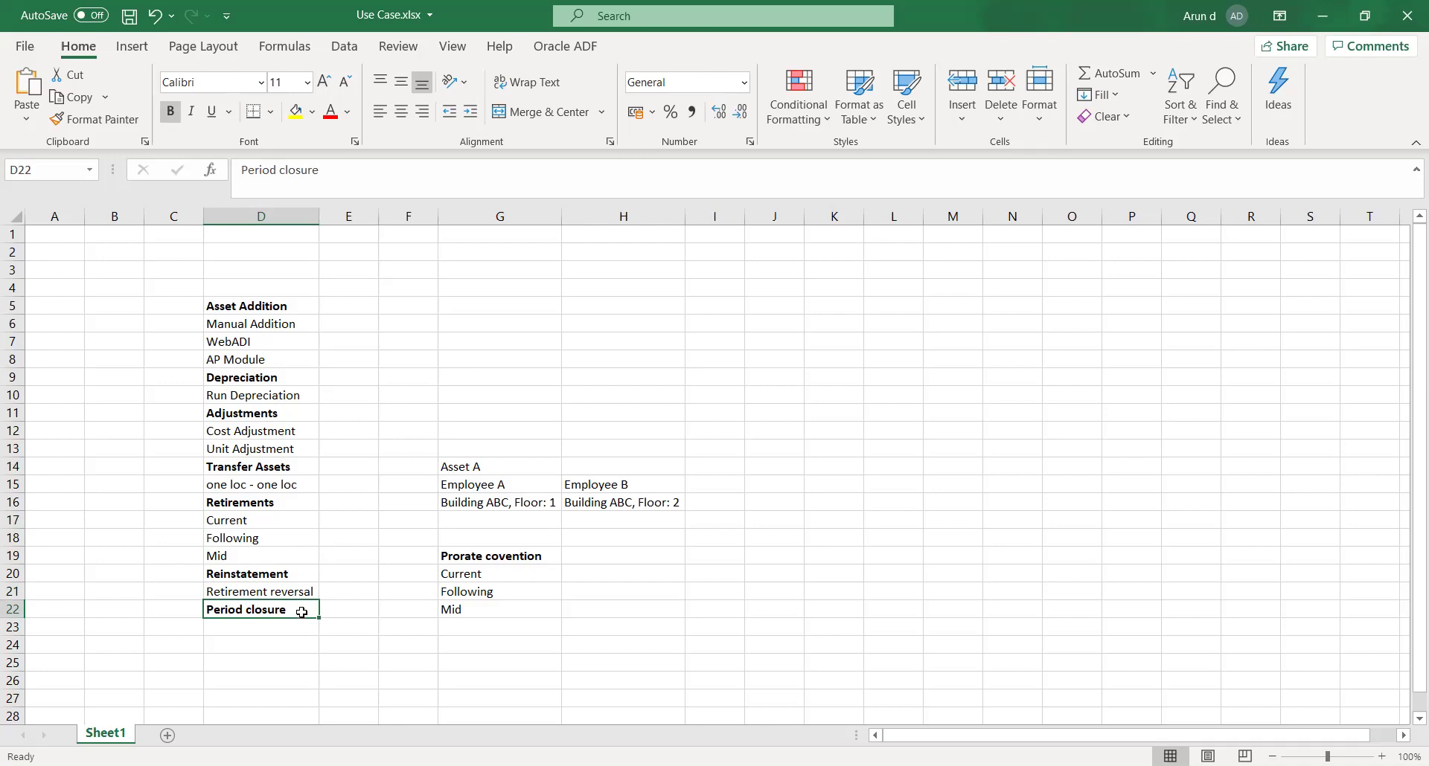
left_click(325, 332)
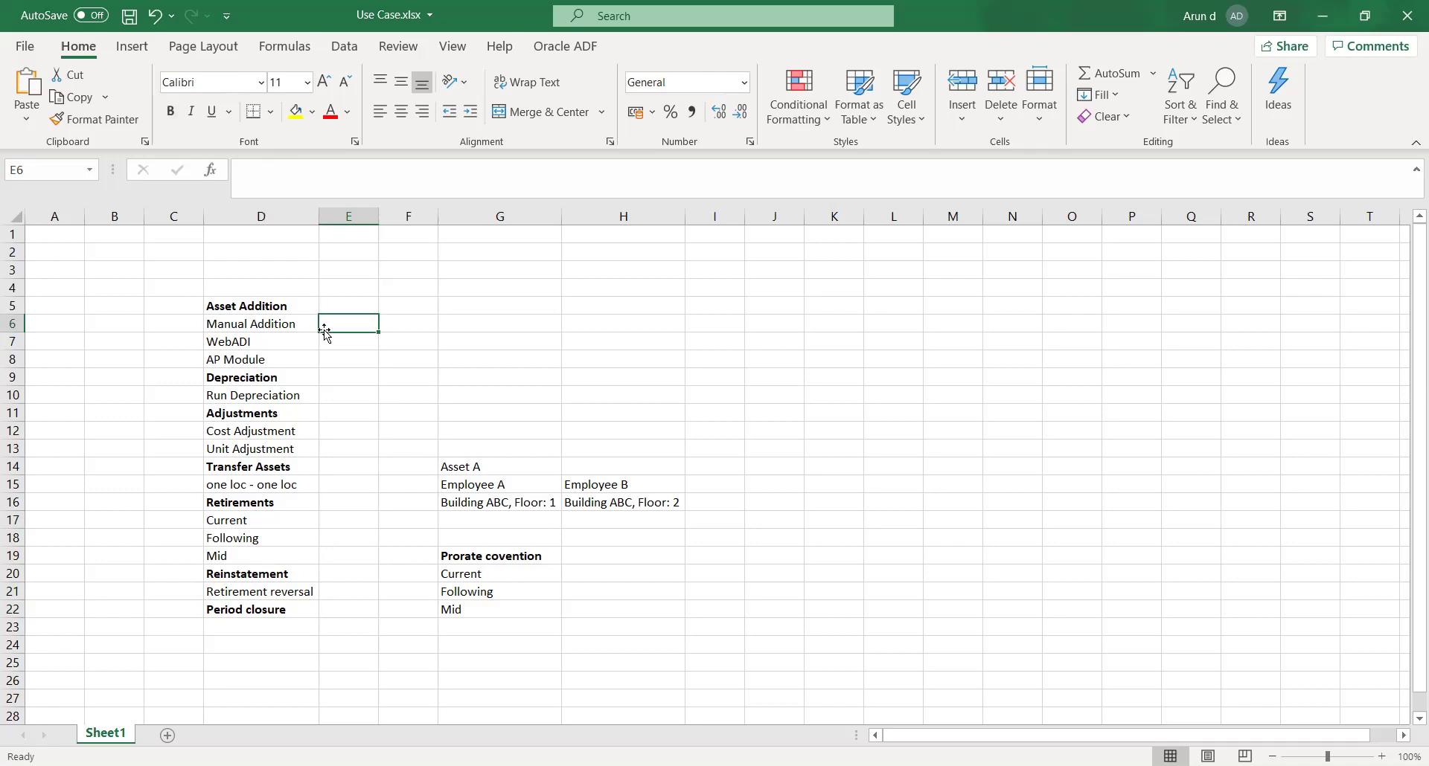
left_click(256, 396)
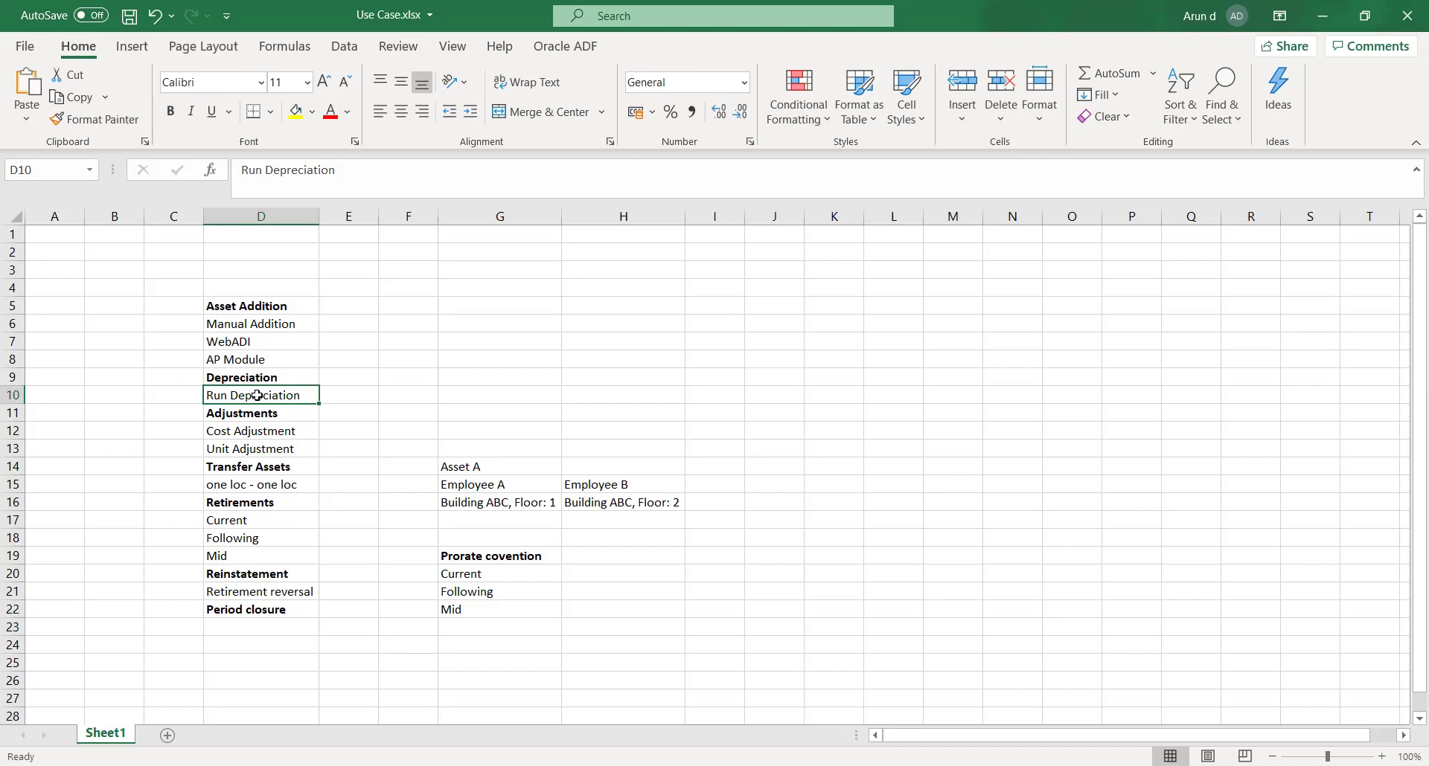
left_click(271, 611)
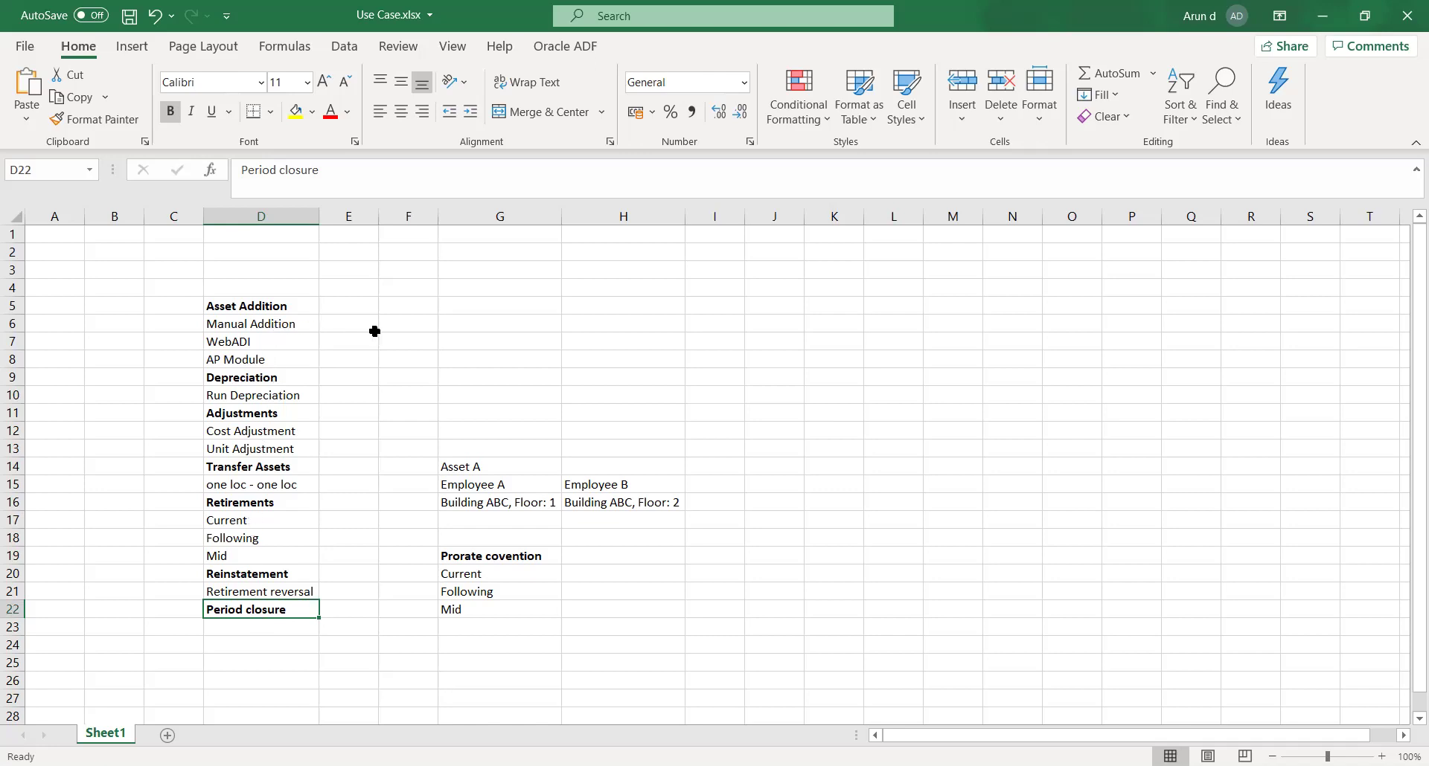
left_click(364, 330)
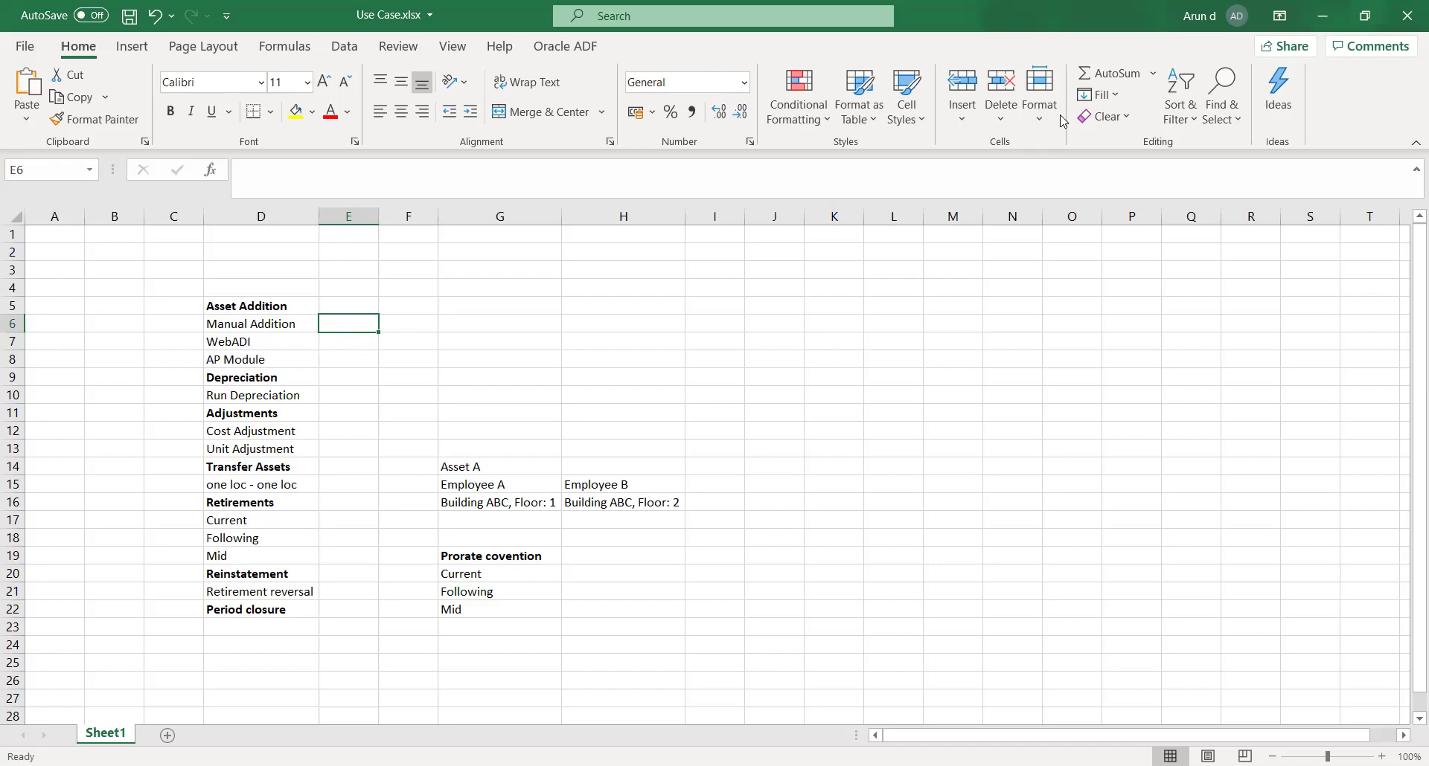
left_click(267, 395)
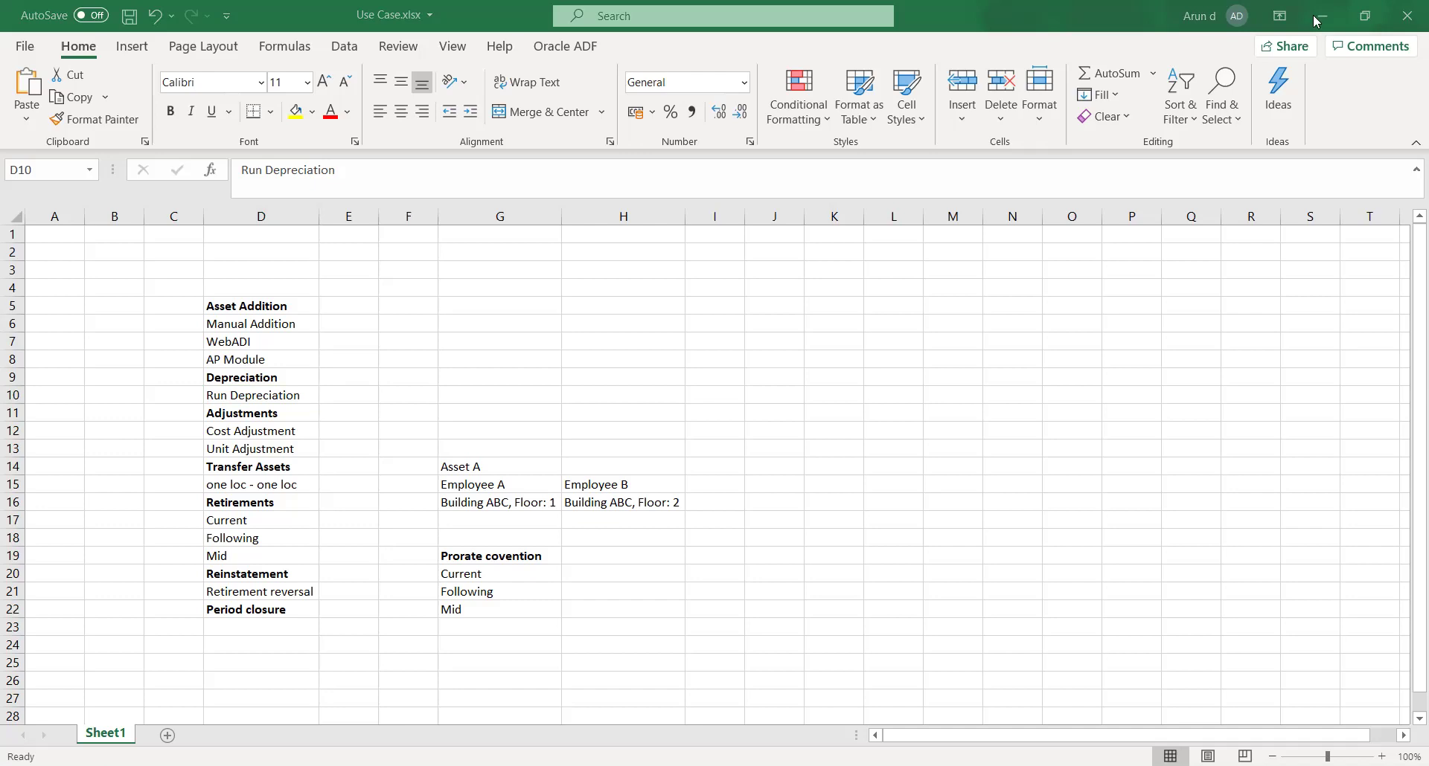
left_click(235, 393)
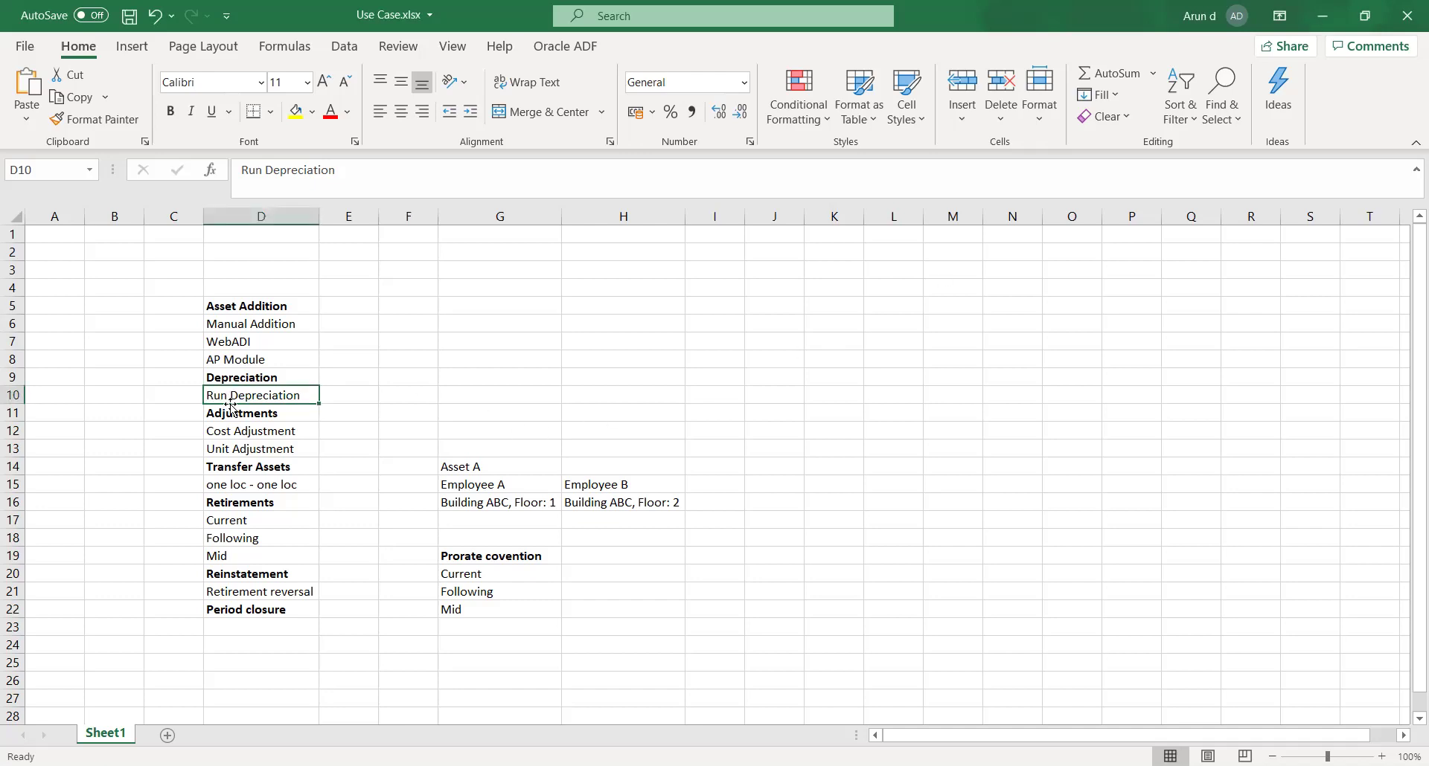
left_click(352, 396)
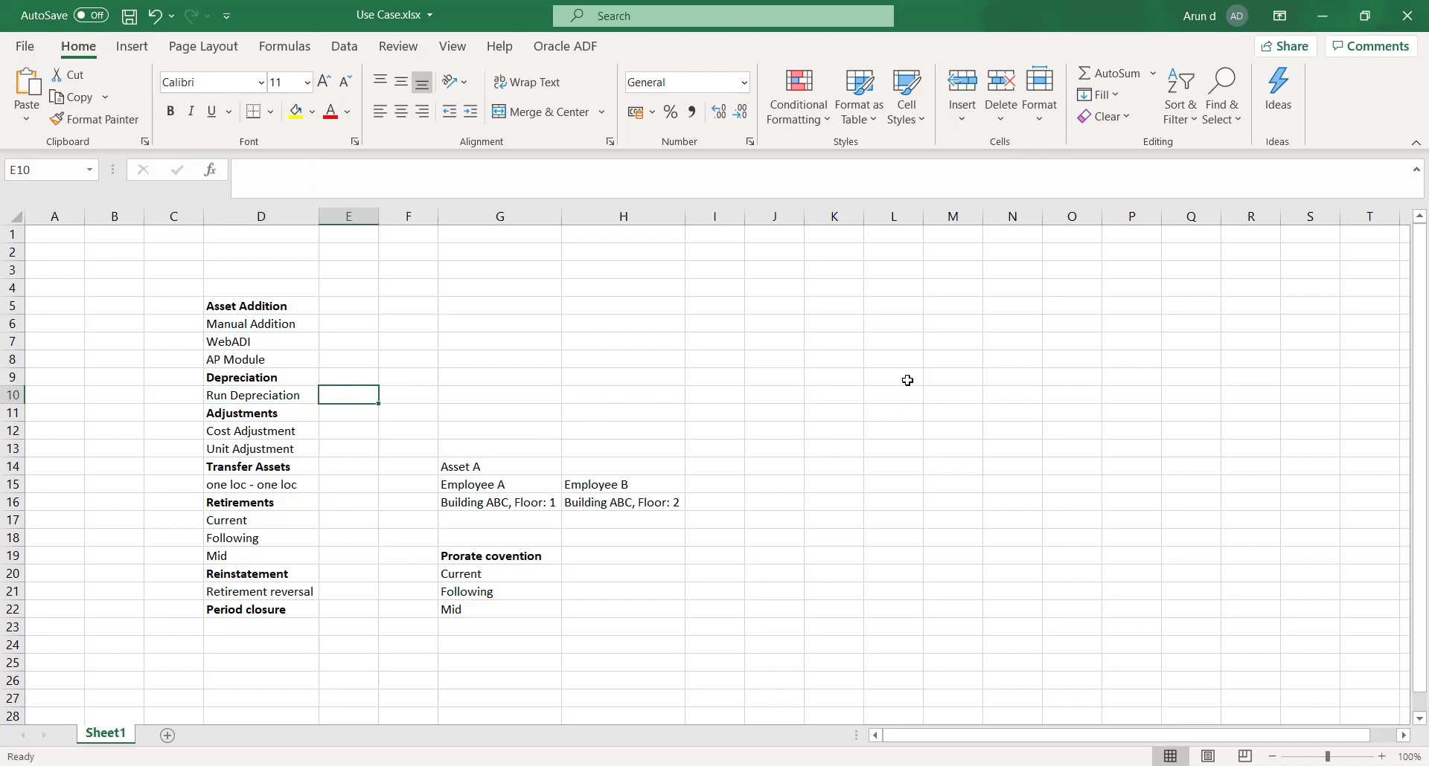
Start a depreciation example with "Asset: Laptop" in K7 and the date 01-Jan-2020 in K8
left_click(835, 345)
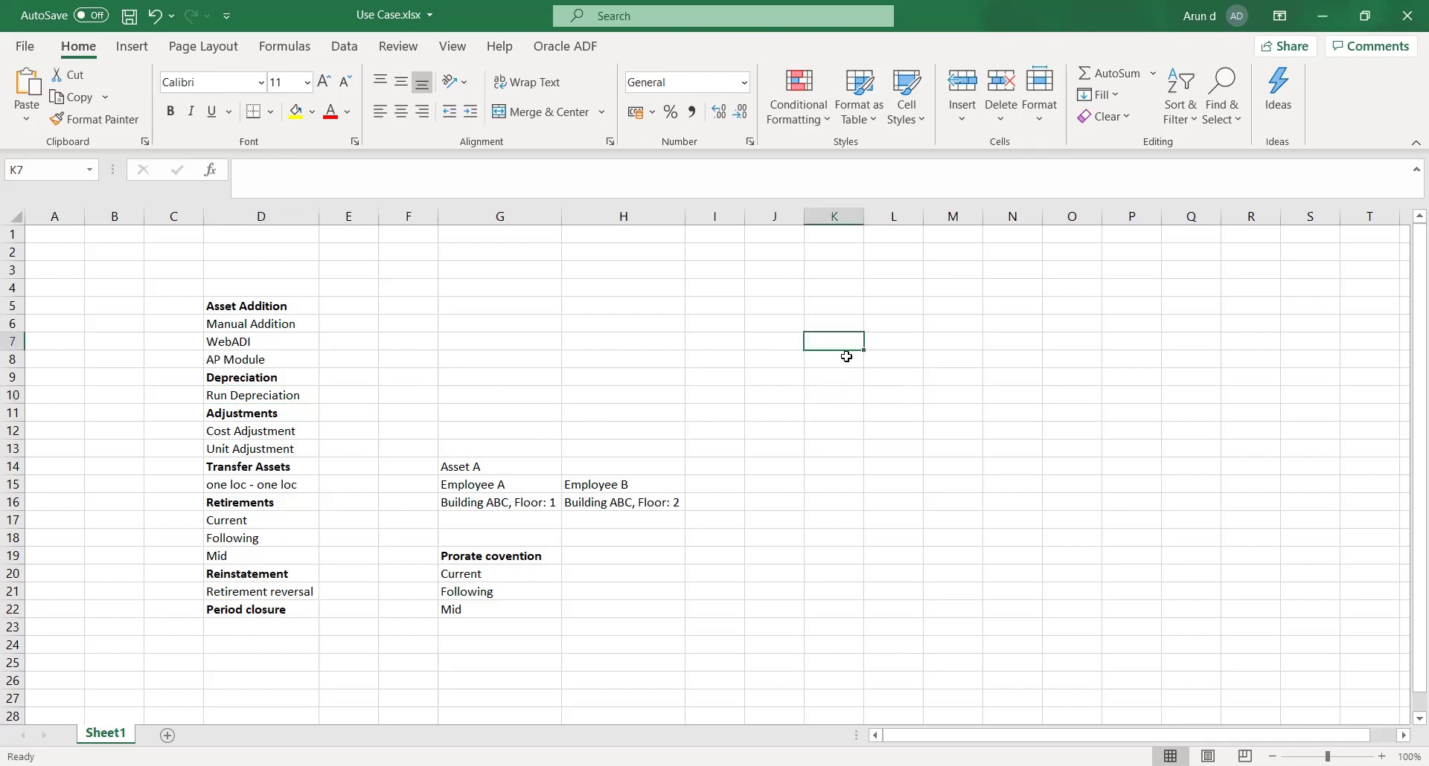
type("Ass")
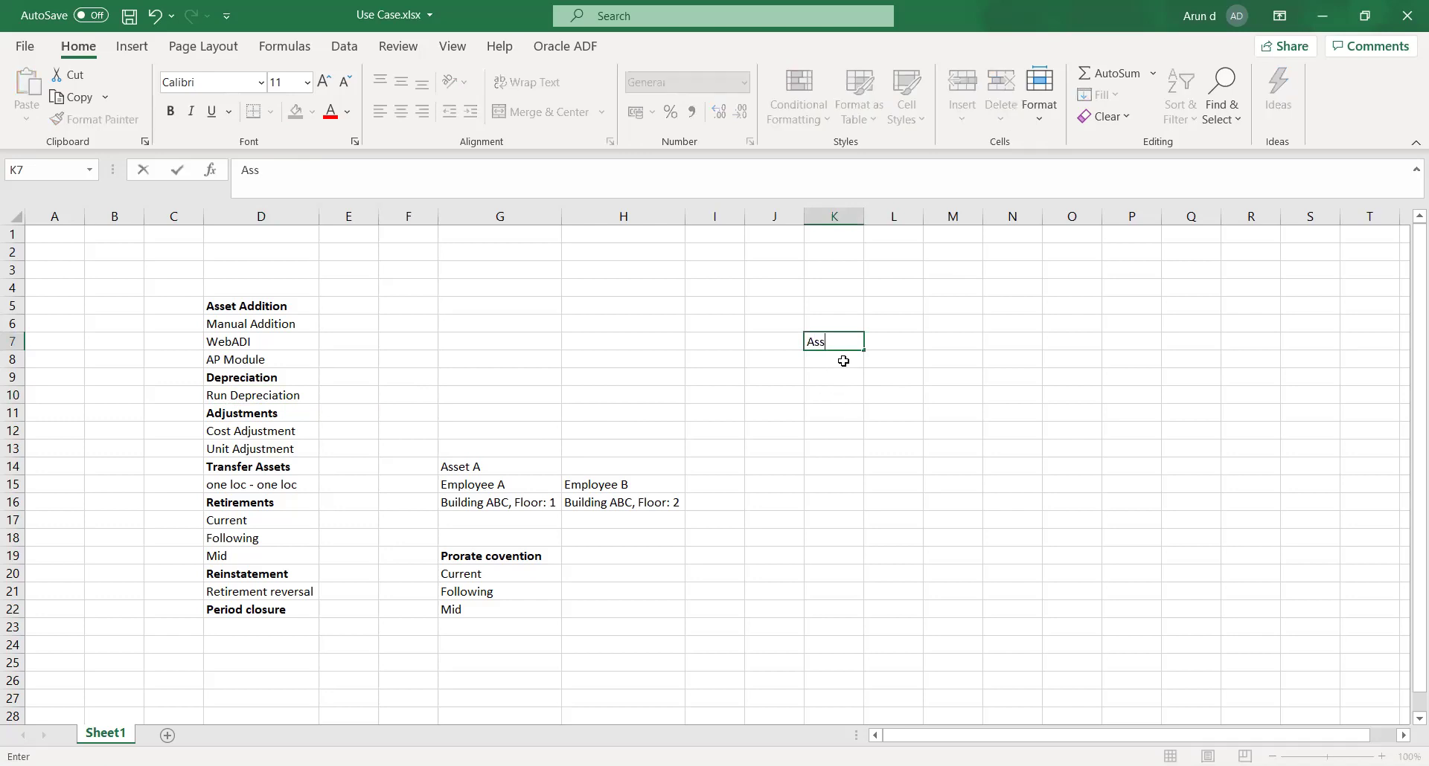
type("et: Laptop")
key("Return")
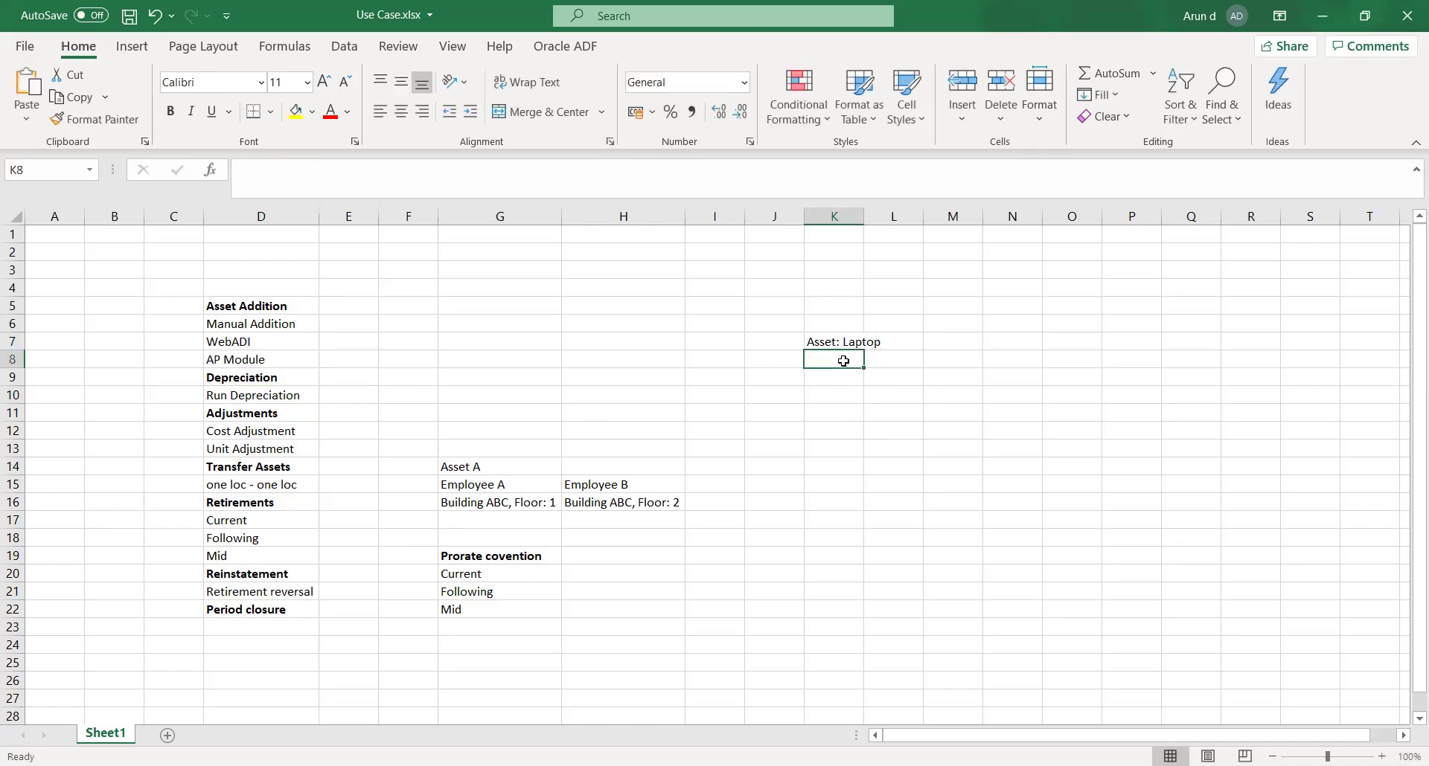
type("01-J")
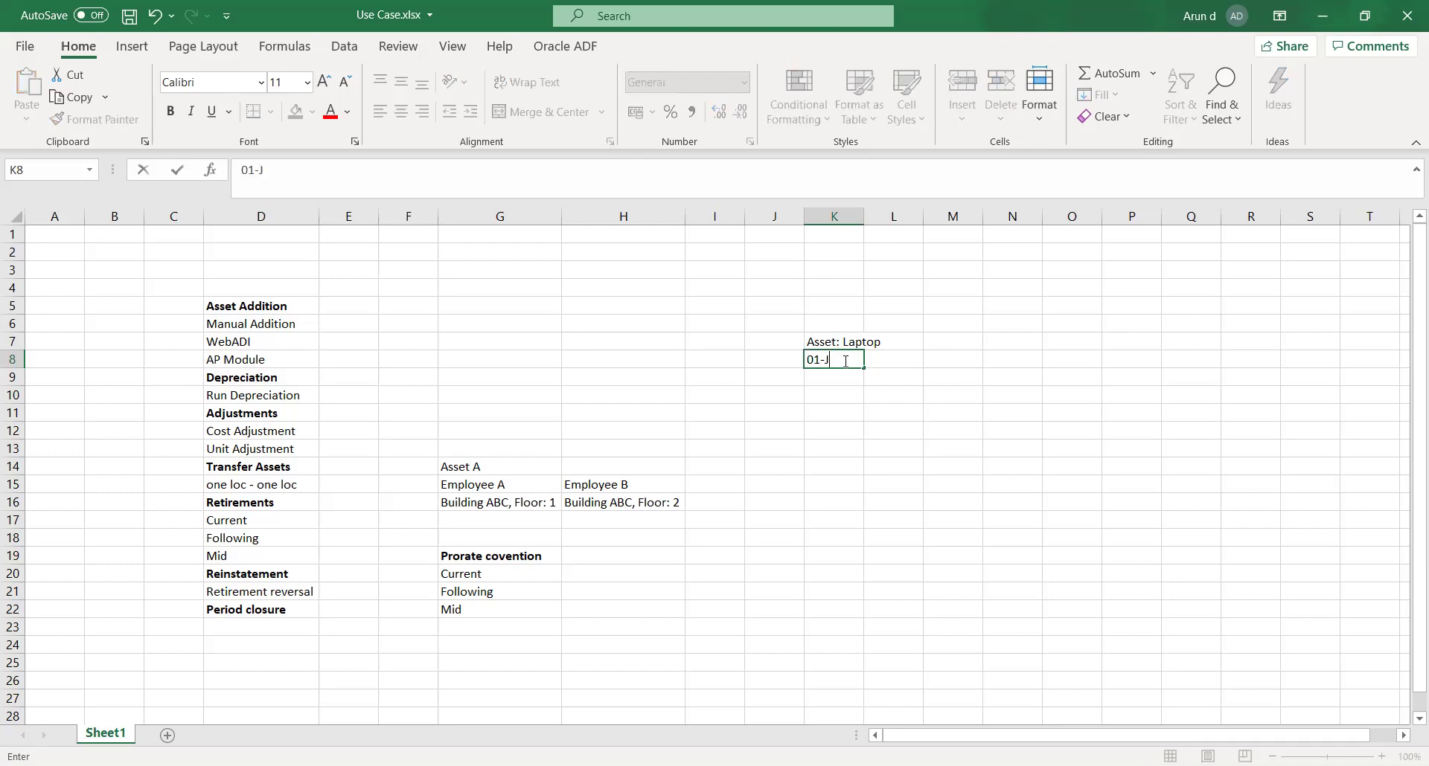
type("an-2020")
key("Return")
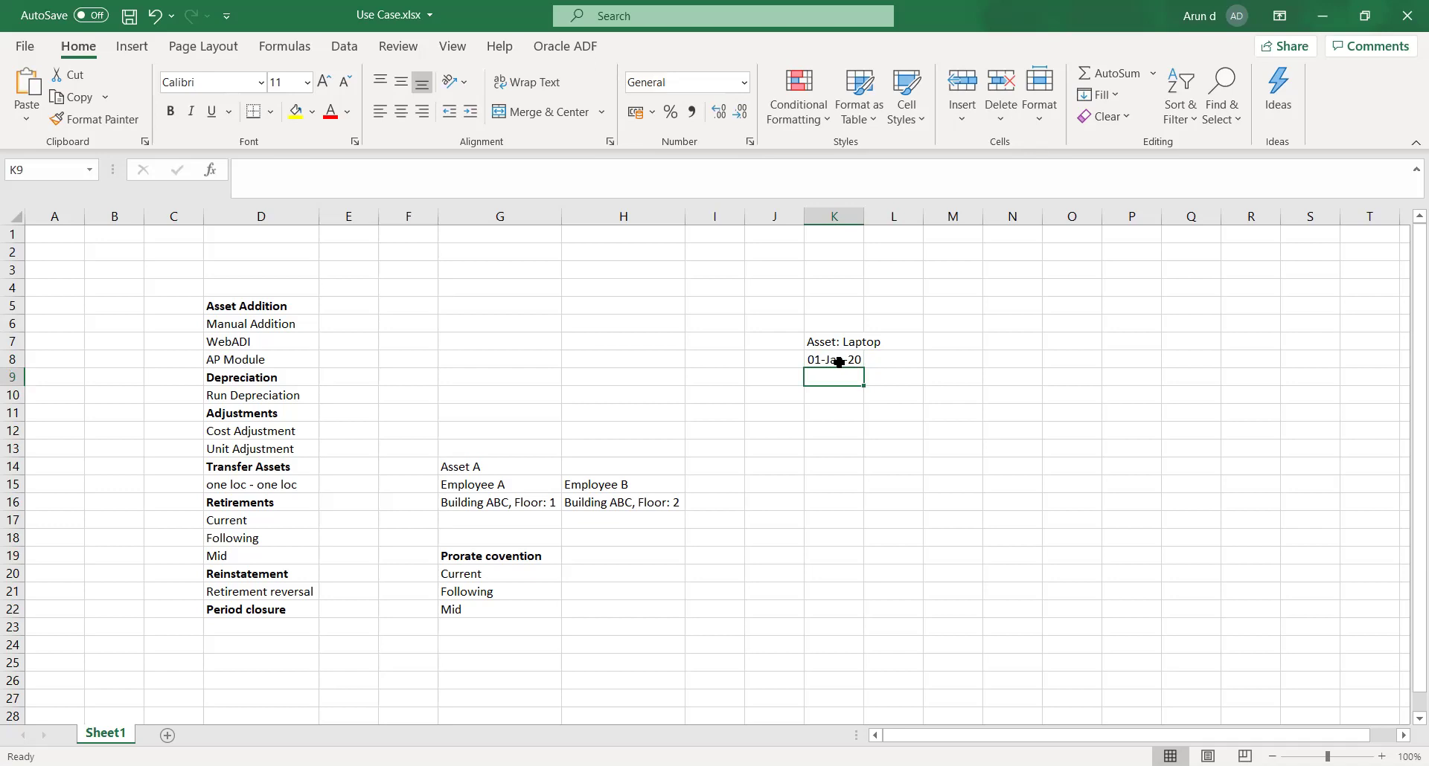
Enter "Depreciation: STL" in K9 and fit column K's width to its contents
type("Depre")
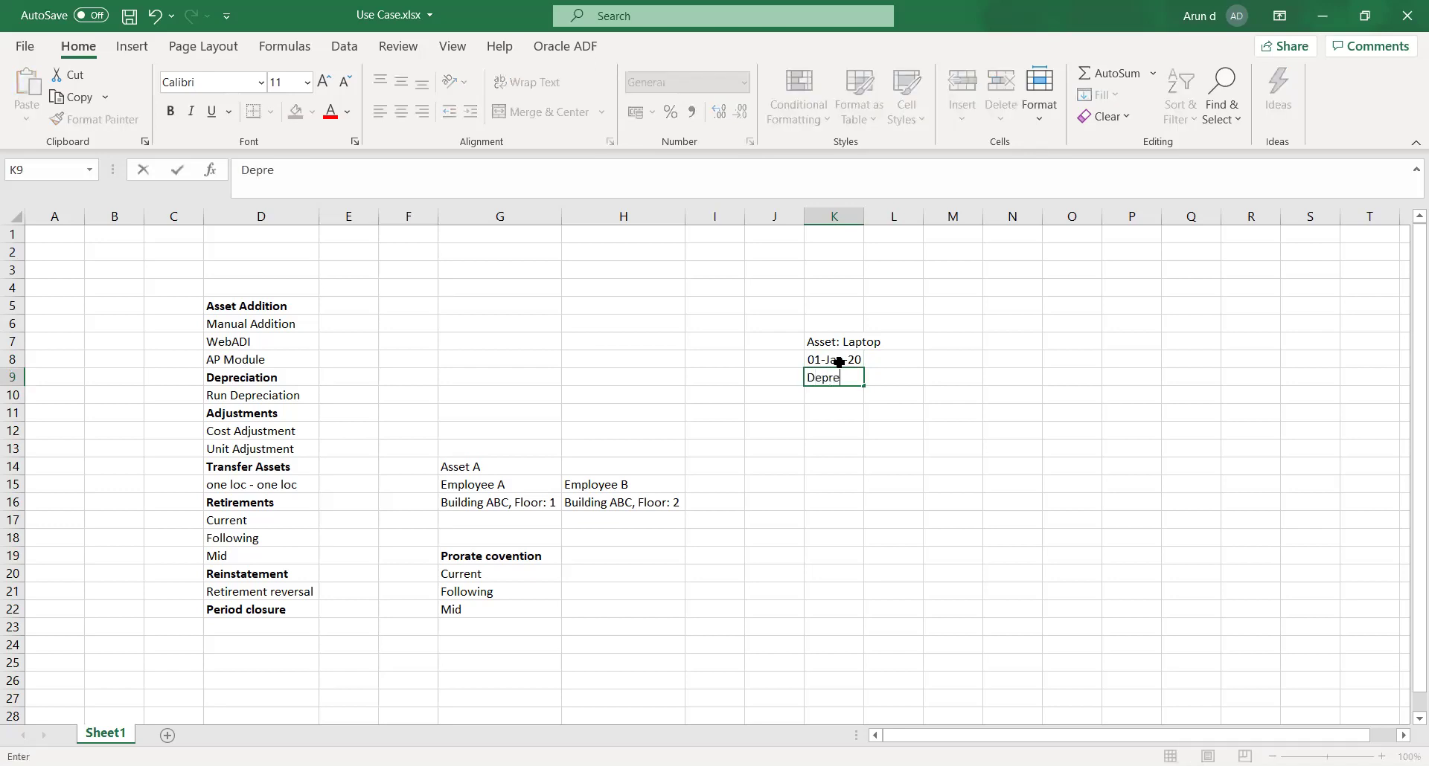
type("ciation: STL")
key("Tab")
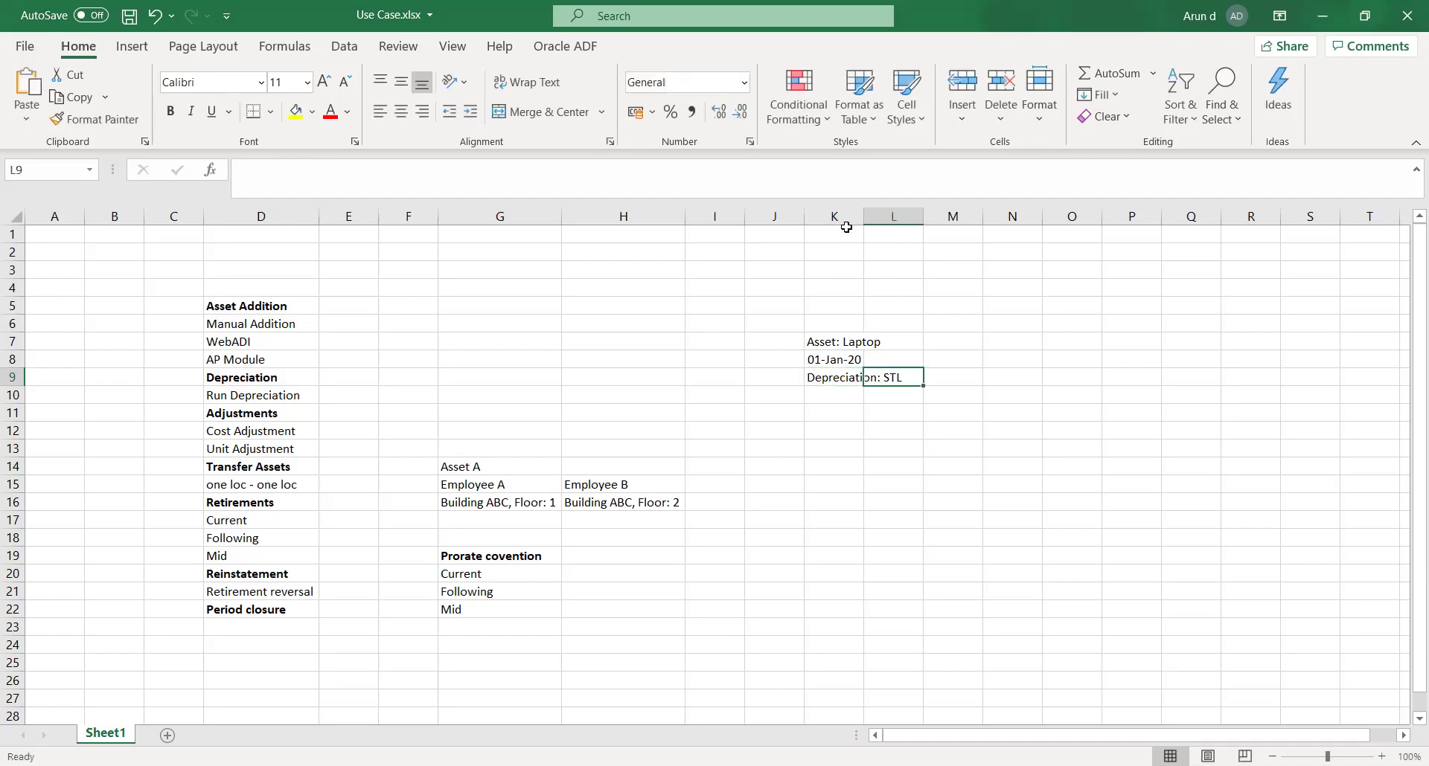
left_click_drag(864, 216, 867, 219)
double_click(867, 219)
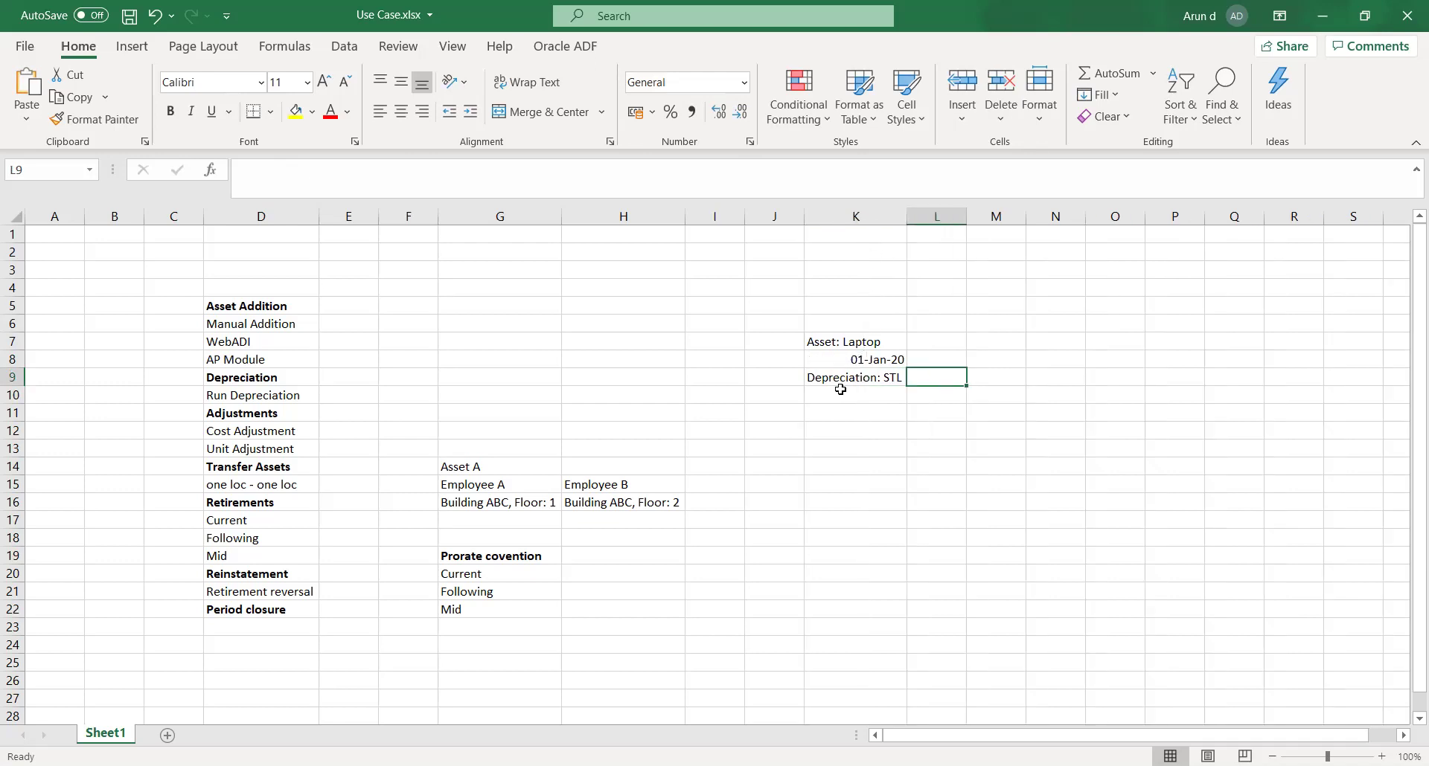
Enter the depreciation rate 10% in K10 and the asset cost 1,00,000 in K11
left_click(839, 391)
type("10%")
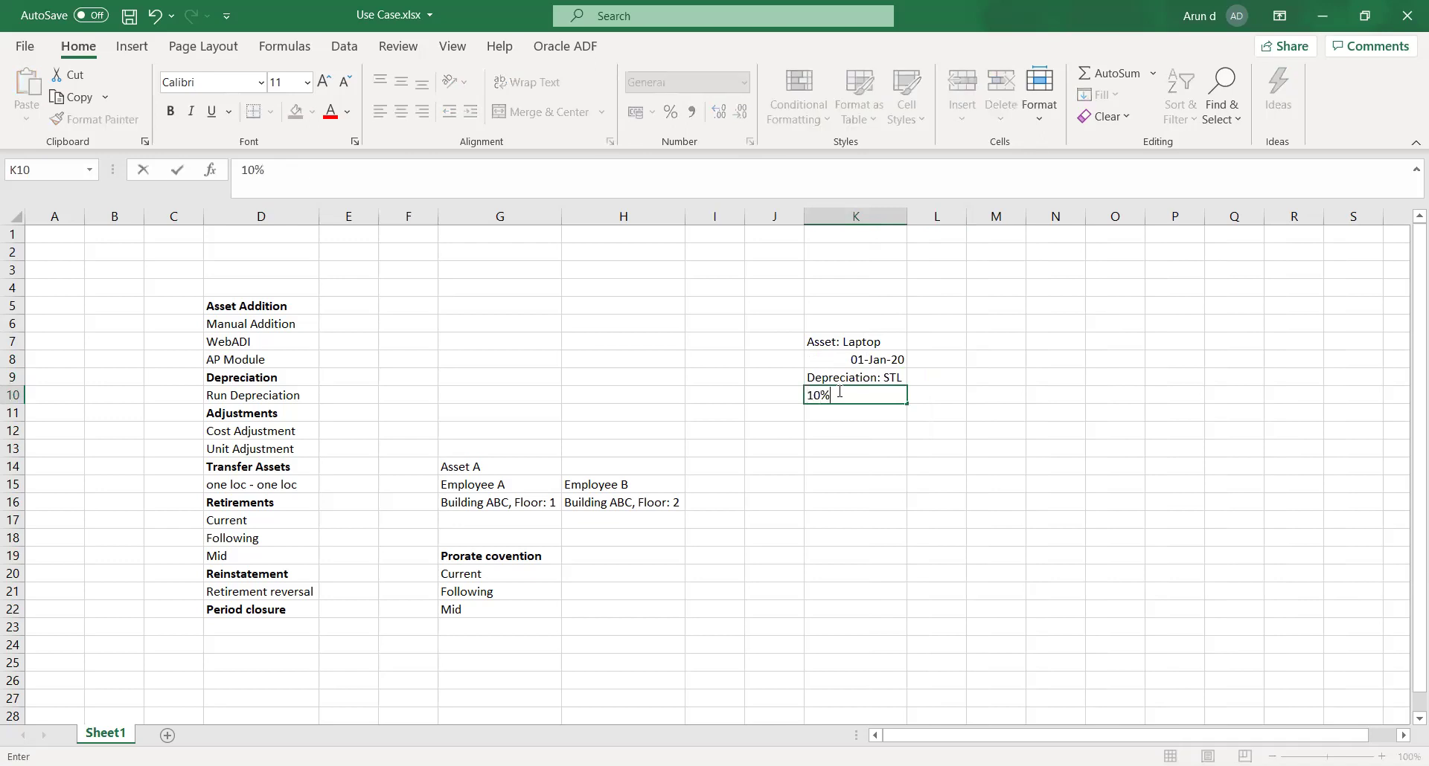
key("Tab")
key("Down")
key("Left")
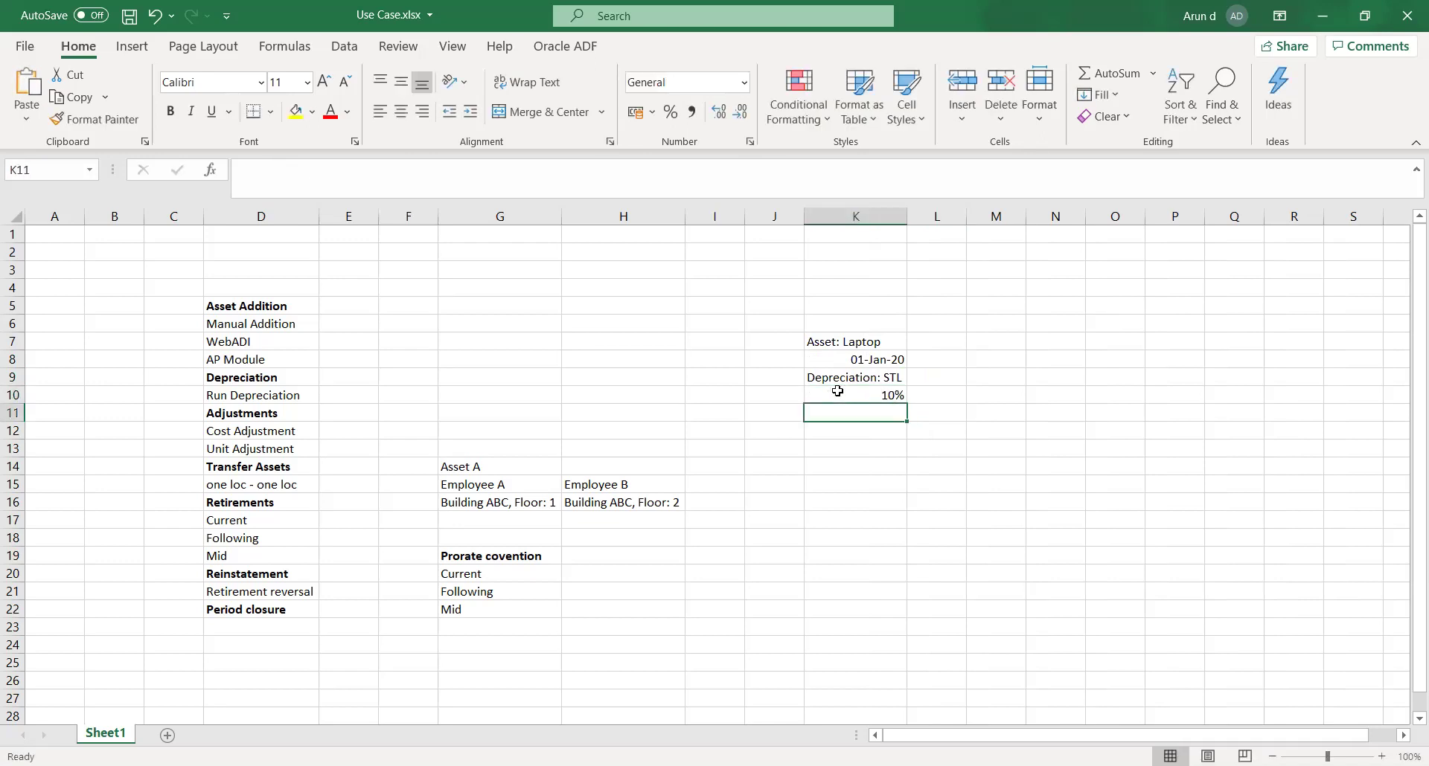
type("1,")
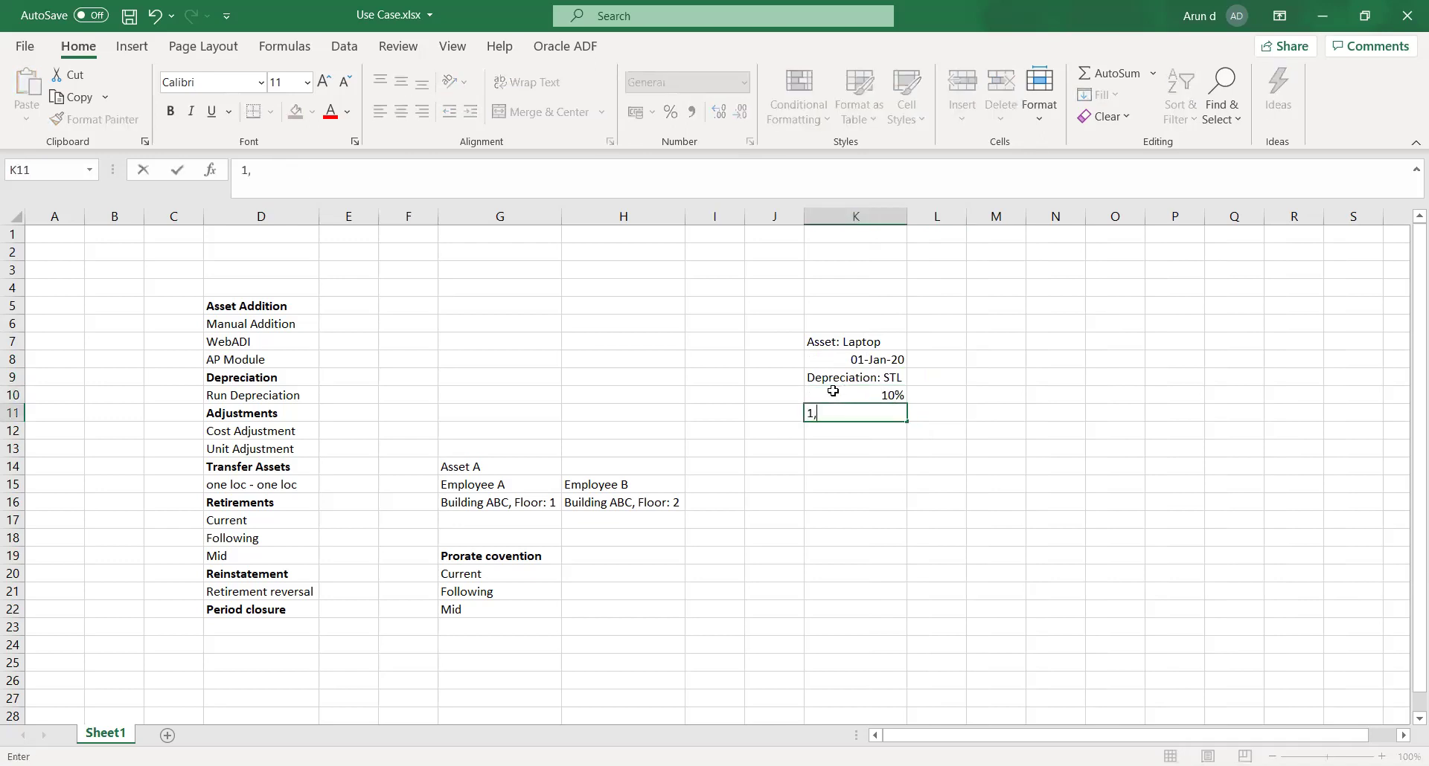
type("00,000")
key("Return")
Save the workbook and add the label "Current cost" in M7 with 1,00,000 in N7
key("Right")
key("Right")
key("Up")
key("Up")
key("Up")
key("Up")
key("Up")
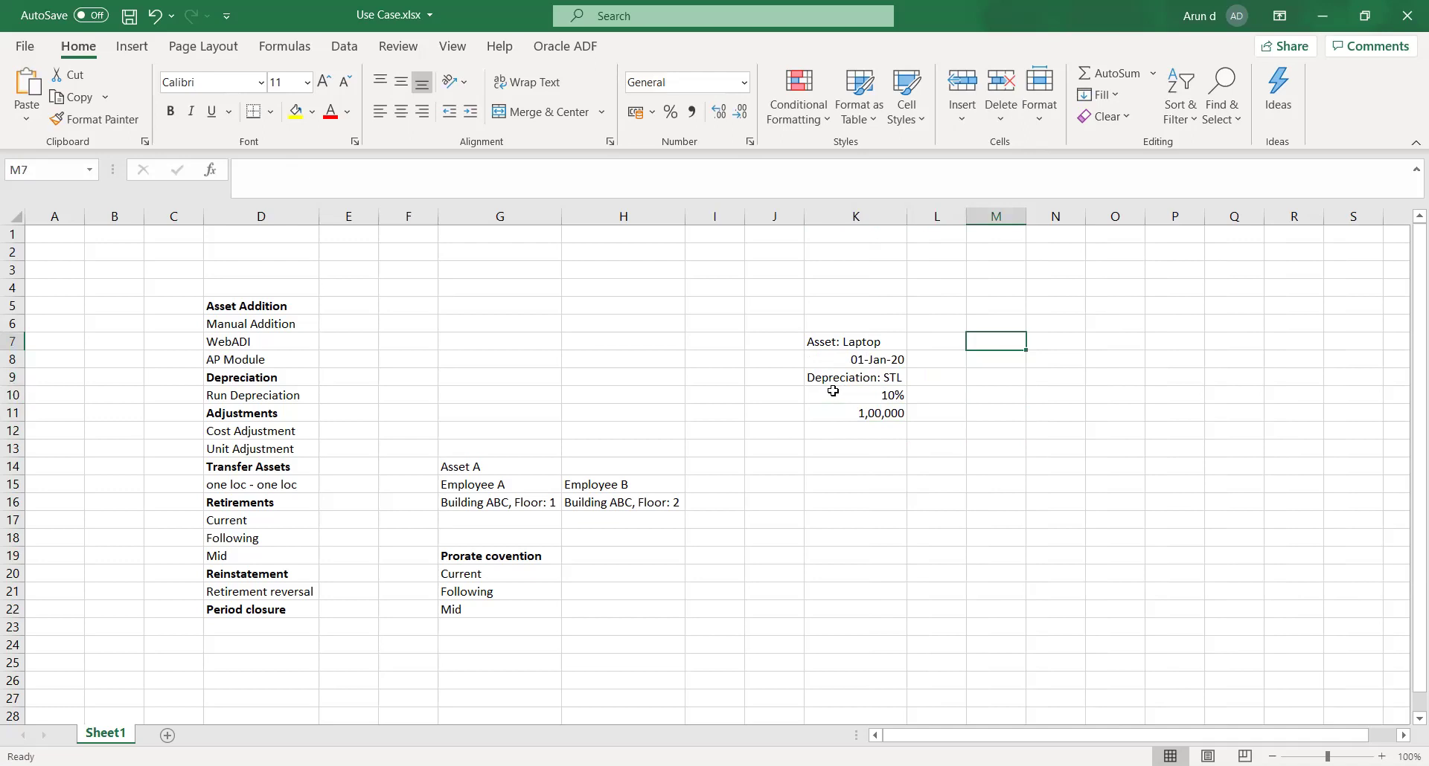
key("ctrl+s")
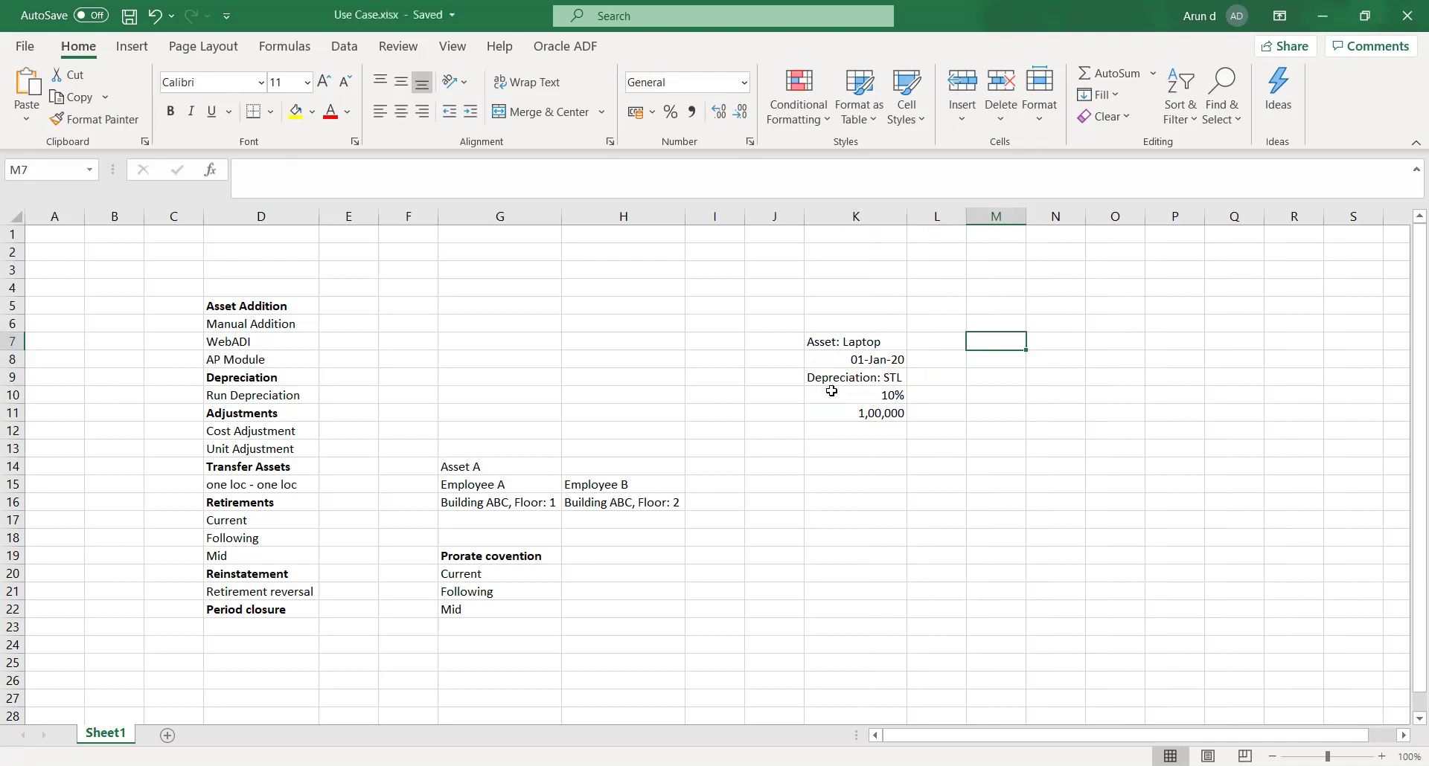
type("C")
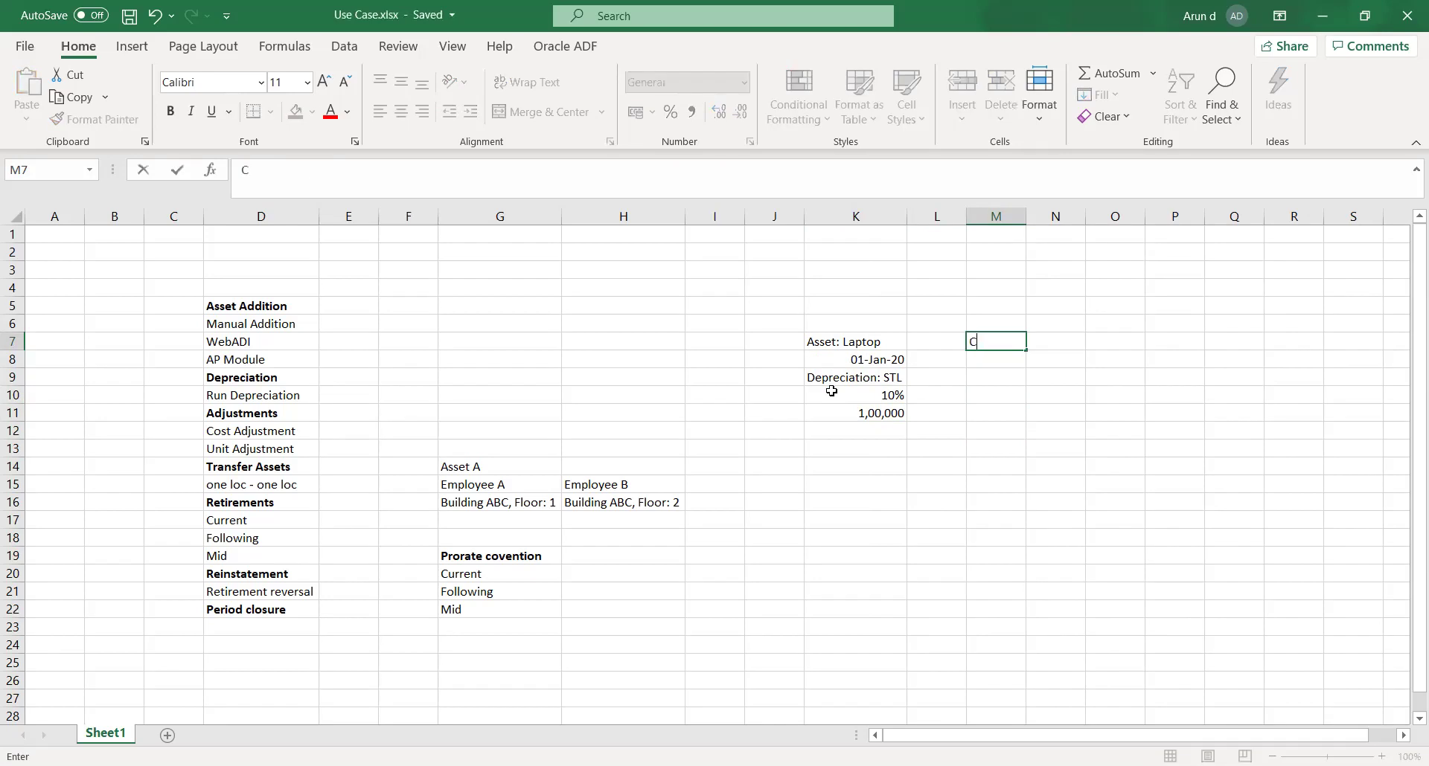
type("urrent cost")
key("Tab")
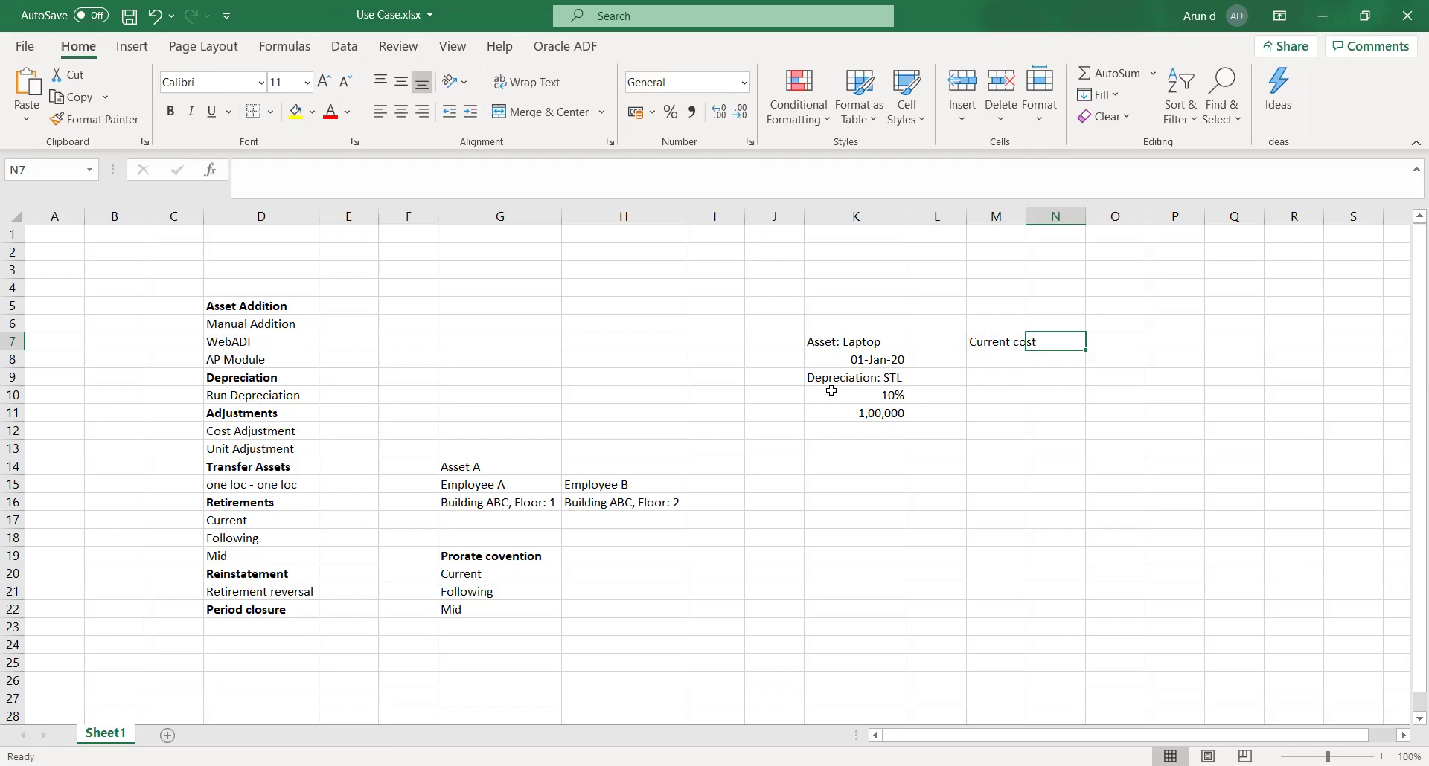
type("1,00,000")
key("ctrl+Return")
Add "Original cost" in M6 with 1,00,000 in N6 and fit column M's width to its labels
key("Left")
key("Left")
key("Down")
key("Down")
key("Down")
key("Left")
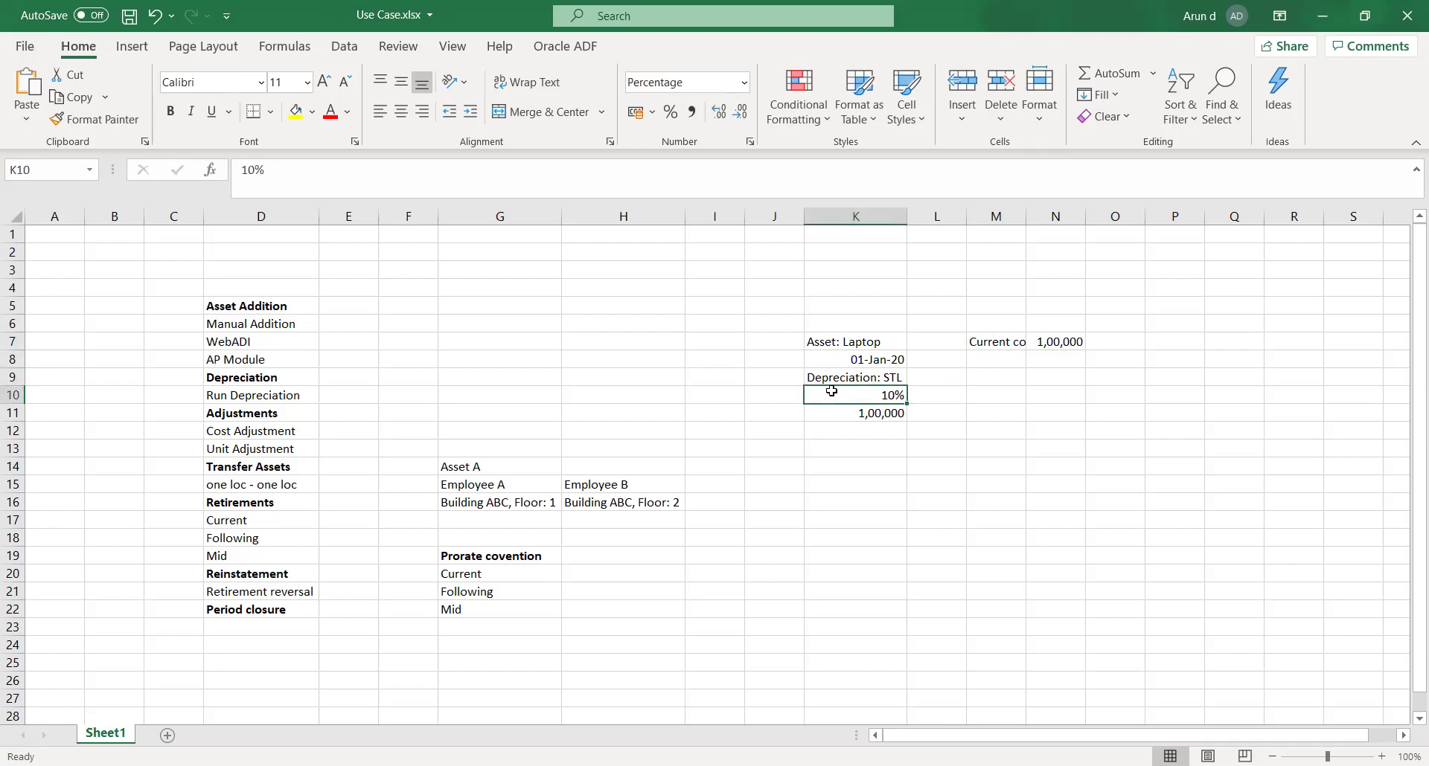
key("Up")
key("Up")
key("Up")
key("Up")
key("Right")
key("Right")
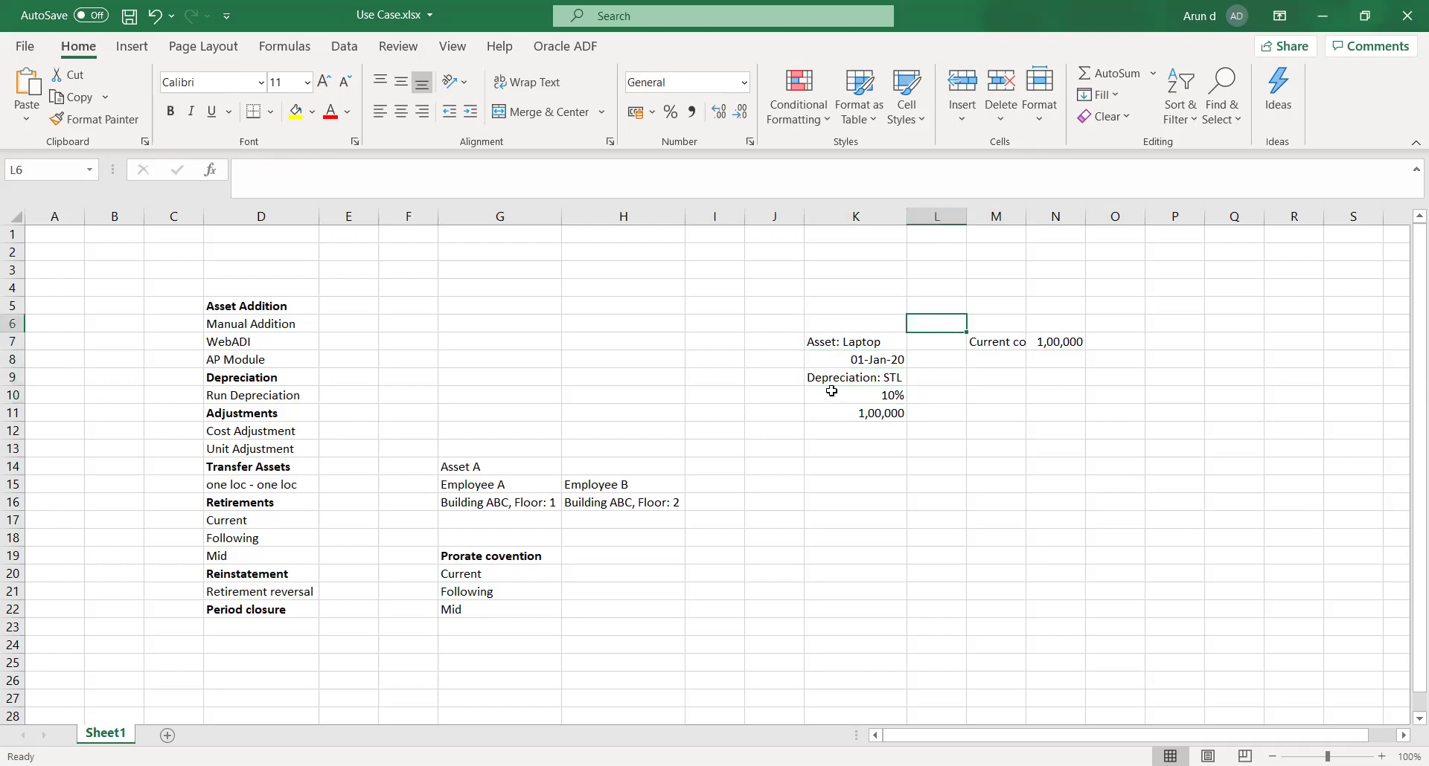
type("Origi")
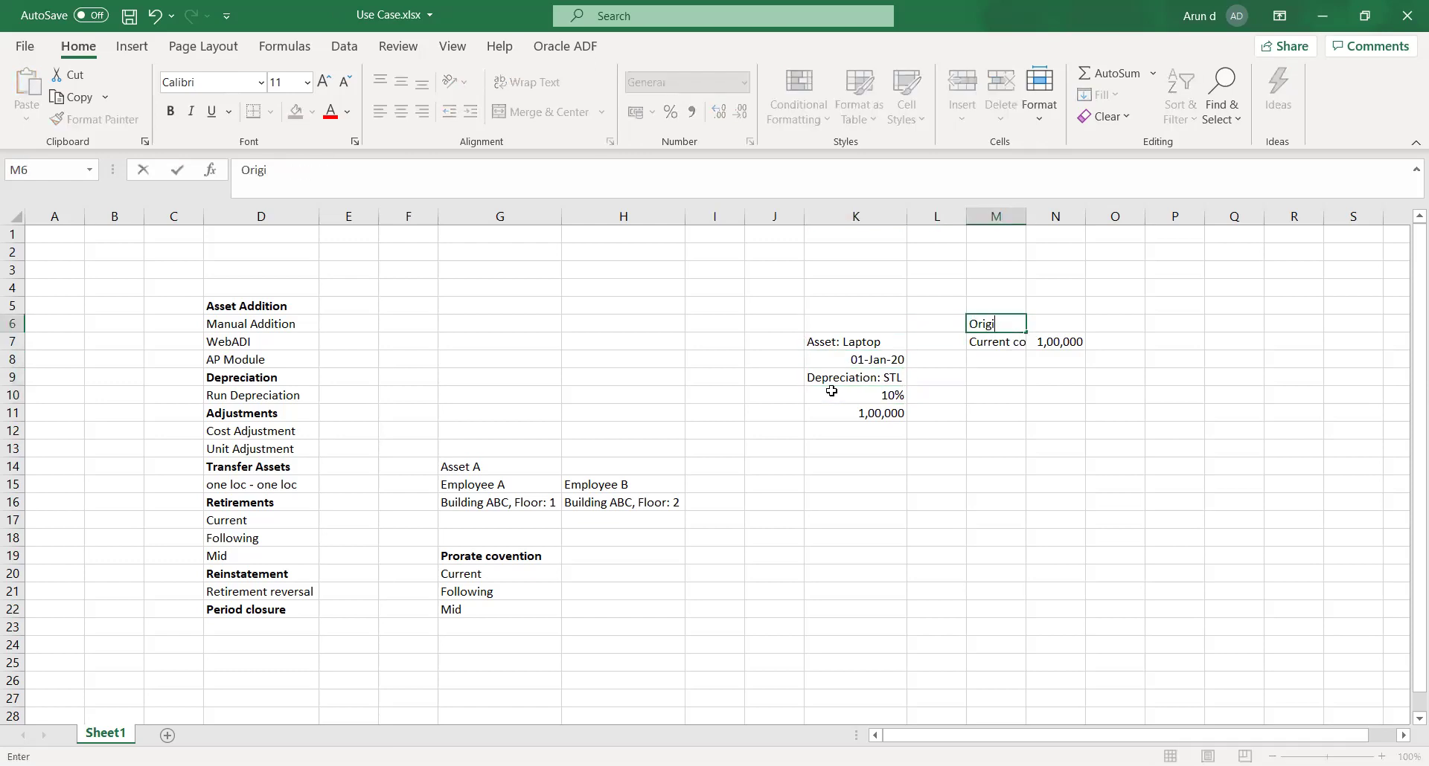
type("nal cost")
key("Tab")
type("1,")
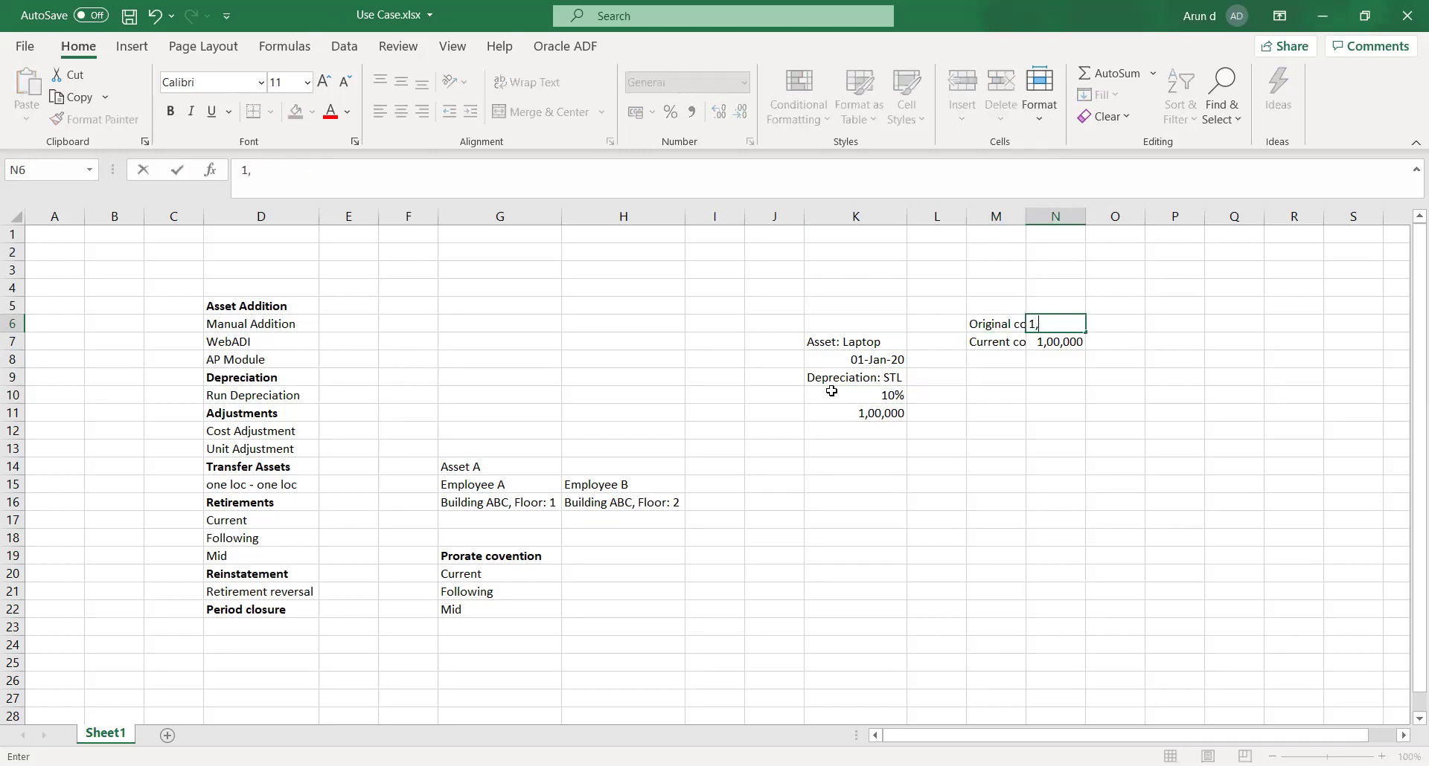
type("00,000")
key("Tab")
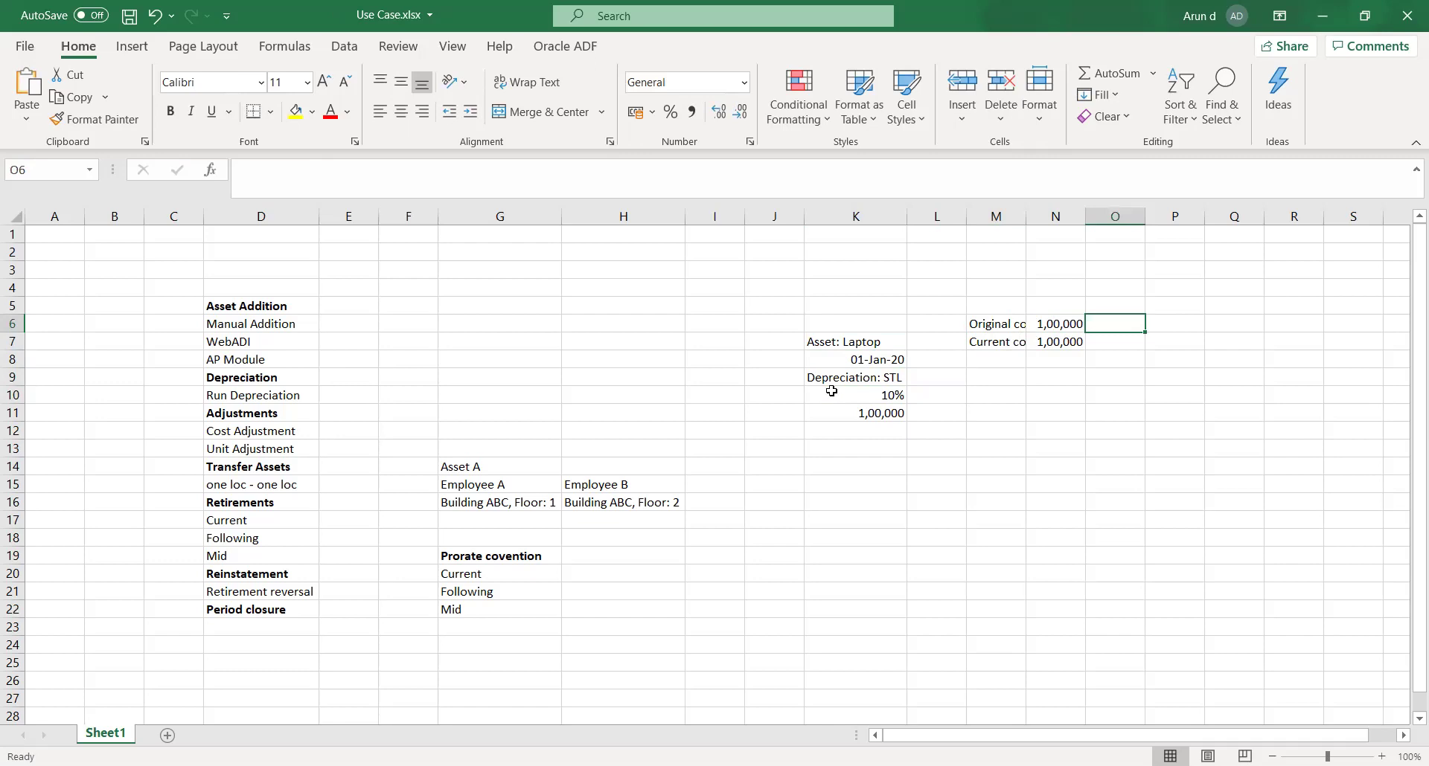
double_click(1027, 217)
left_click(982, 408)
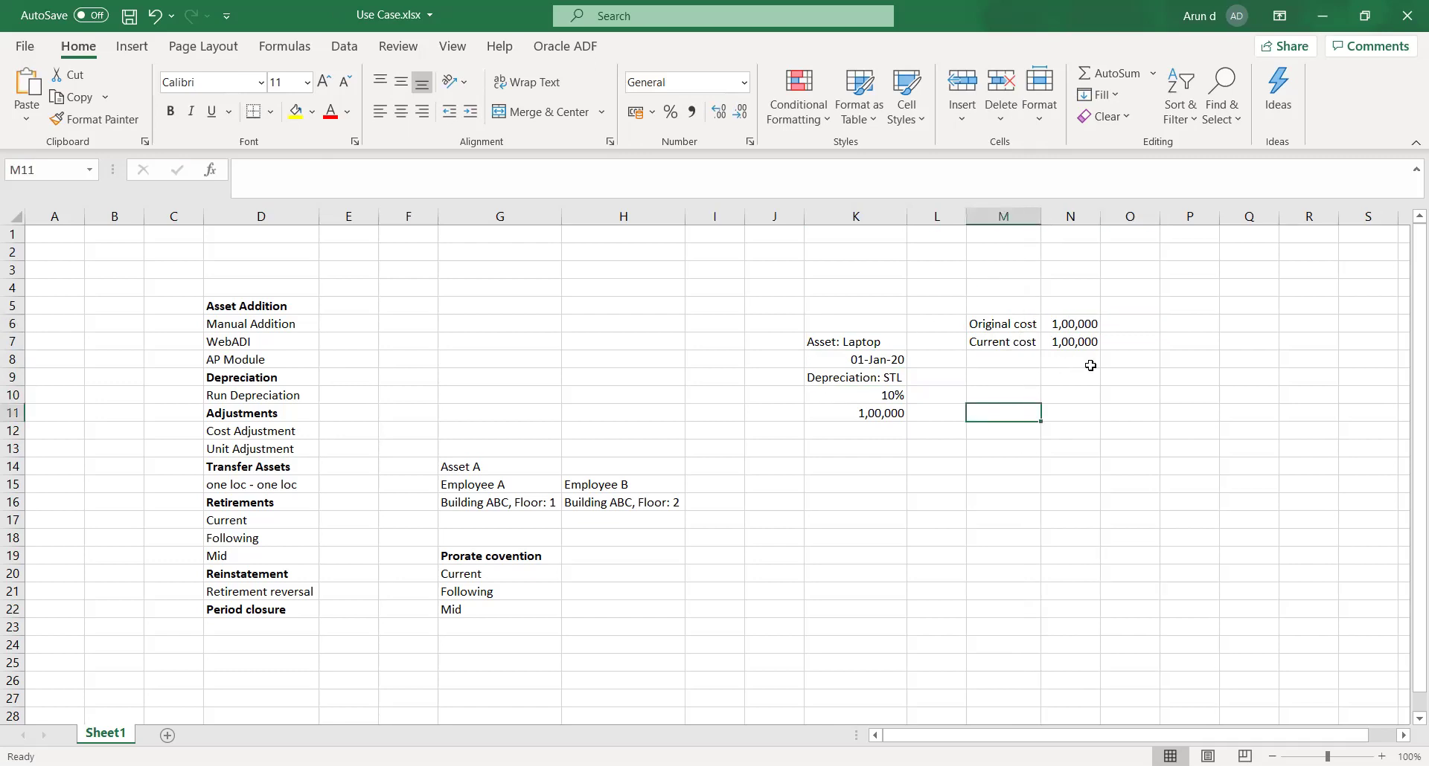
Enter 10,000 in O7 beside the current cost amount
left_click(1138, 346)
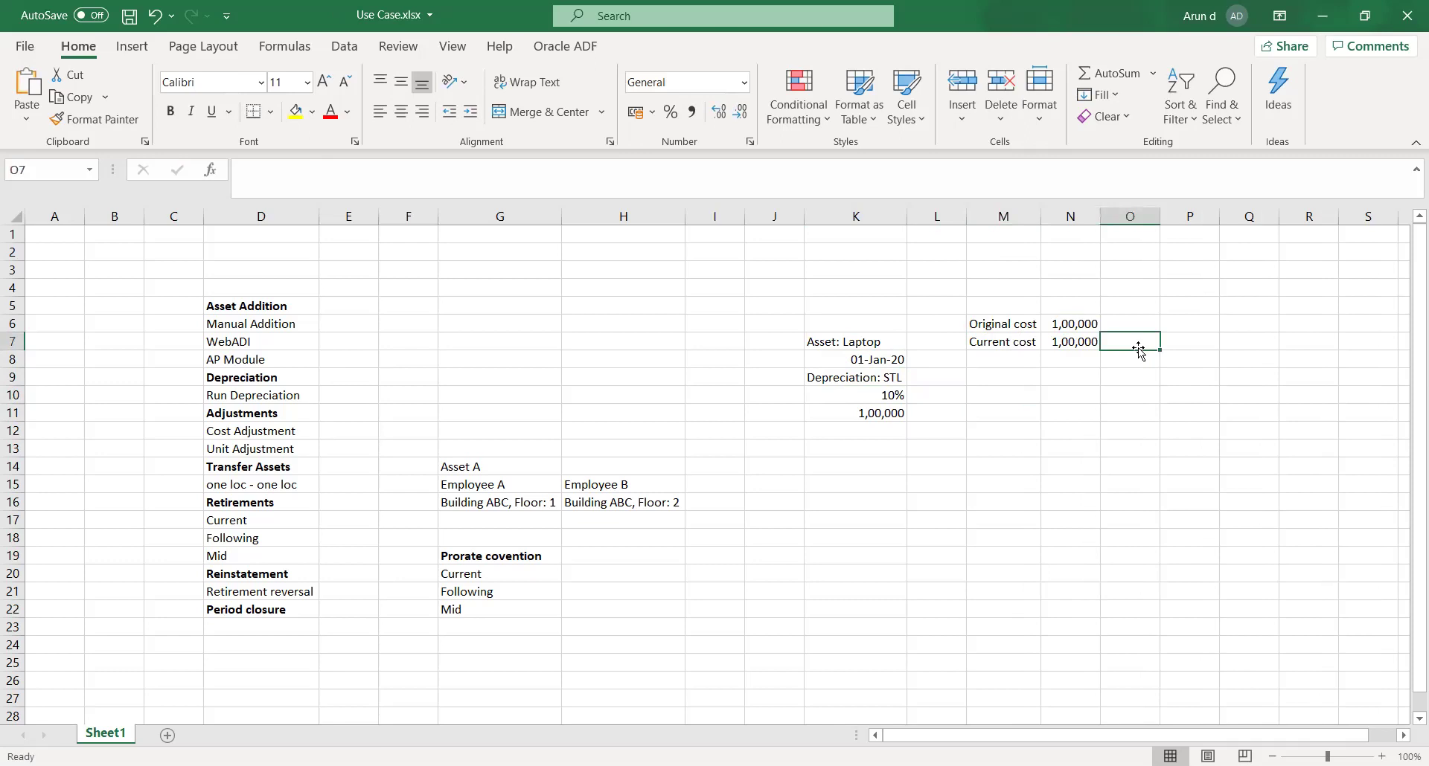
type("10,000")
key("Tab")
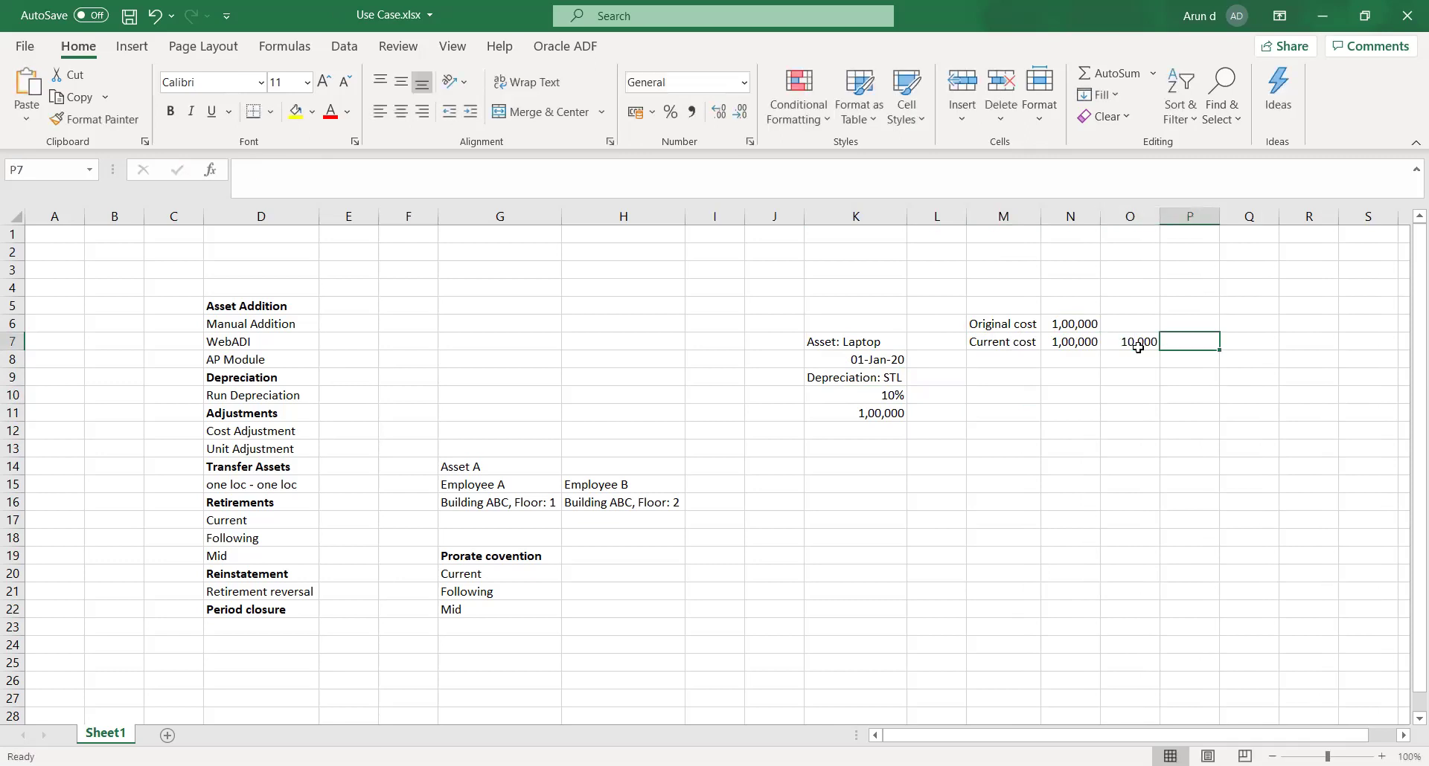
Enter the month label "Jan" in M9 below the cost rows
key("Return")
key("Left")
key("Right")
key("Left")
key("Down")
key("Left")
type("Jan")
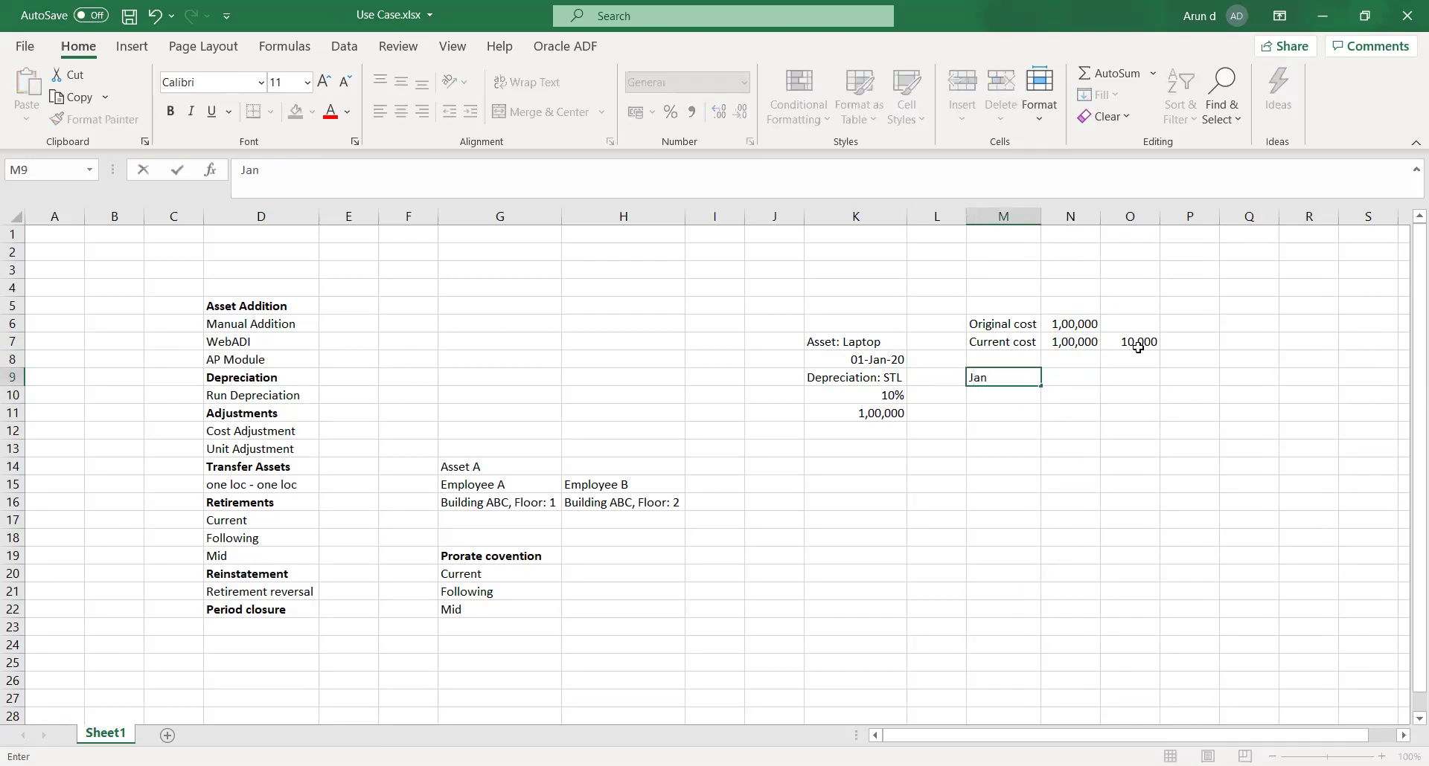
key("Right")
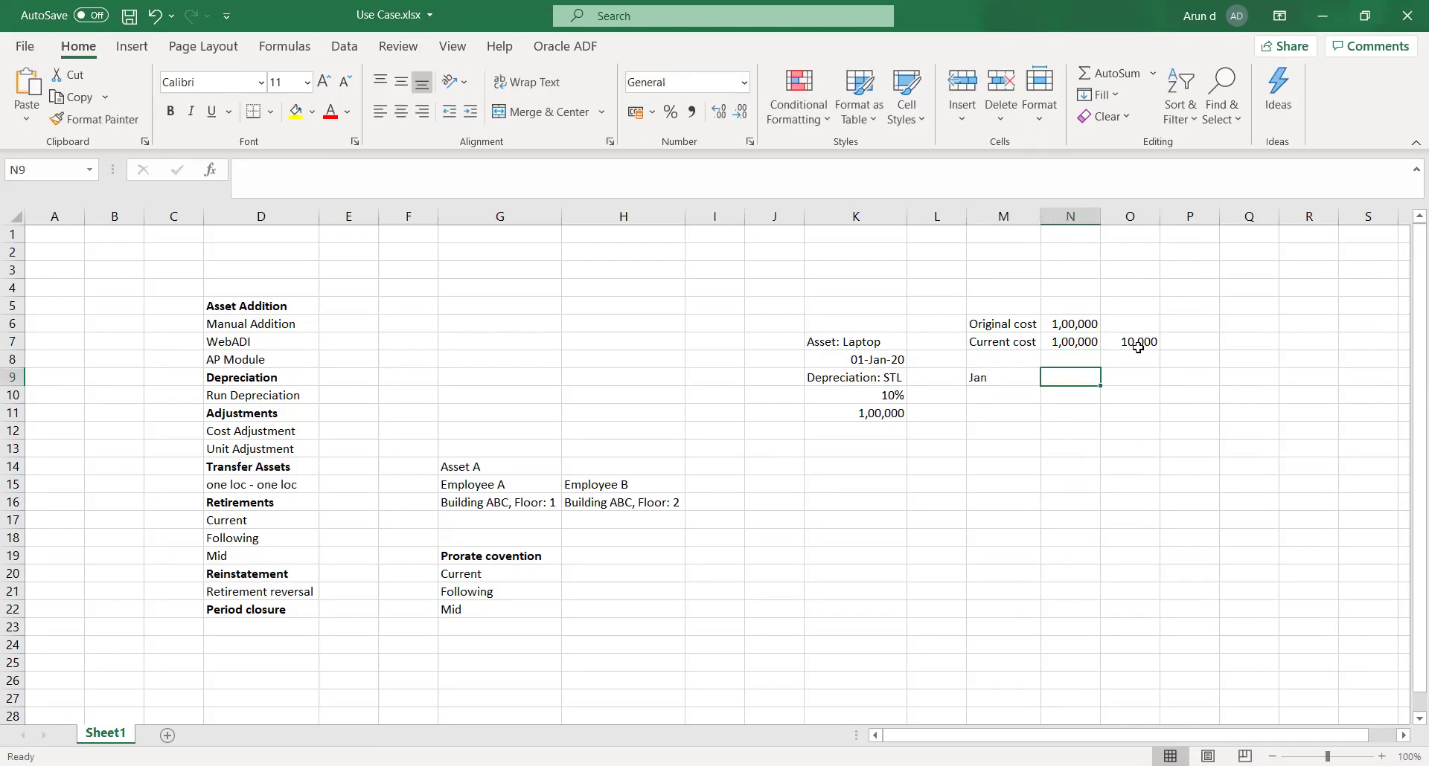
type("10,00")
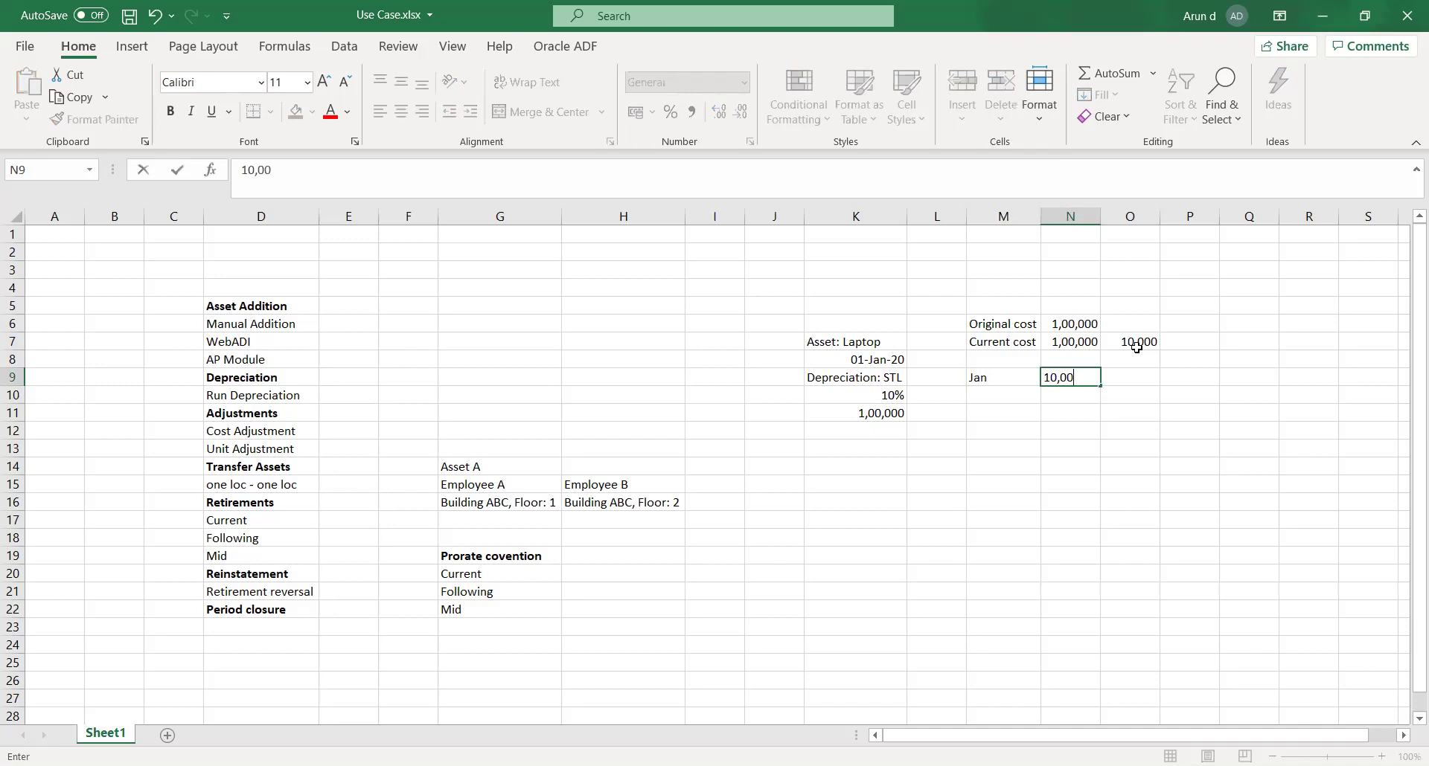
key("BackSpace")
key("BackSpace")
key("BackSpace")
key("BackSpace")
key("BackSpace")
Enter 10,000 in O9 as the amount for the Jan row
key("Right")
type("10,000")
key("Right")
key("Left")
key("Left")
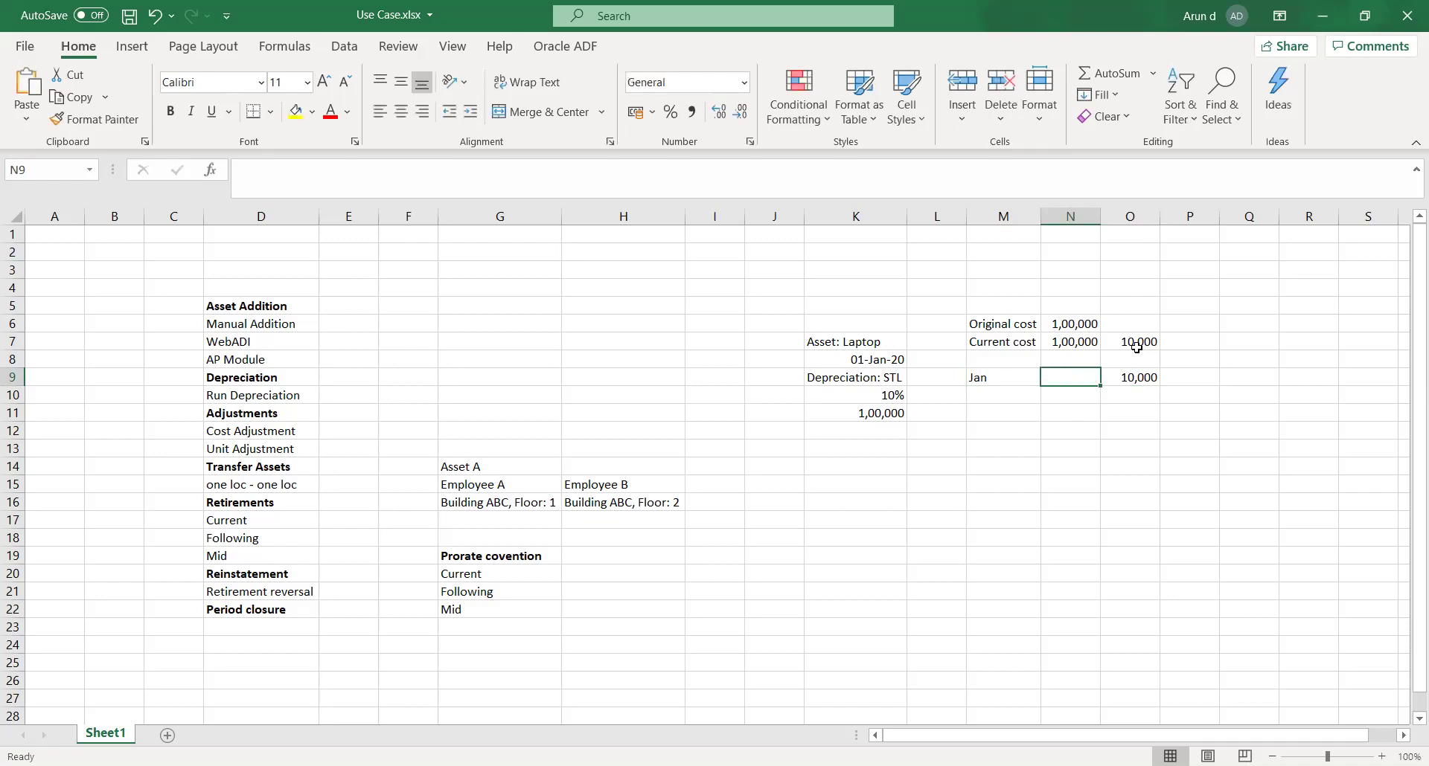
Enter 90,000 in N9 for Jan and add a Feb row in M10:O10 with 80,000 and 10,000
type("90,000")
key("Return")
key("Left")
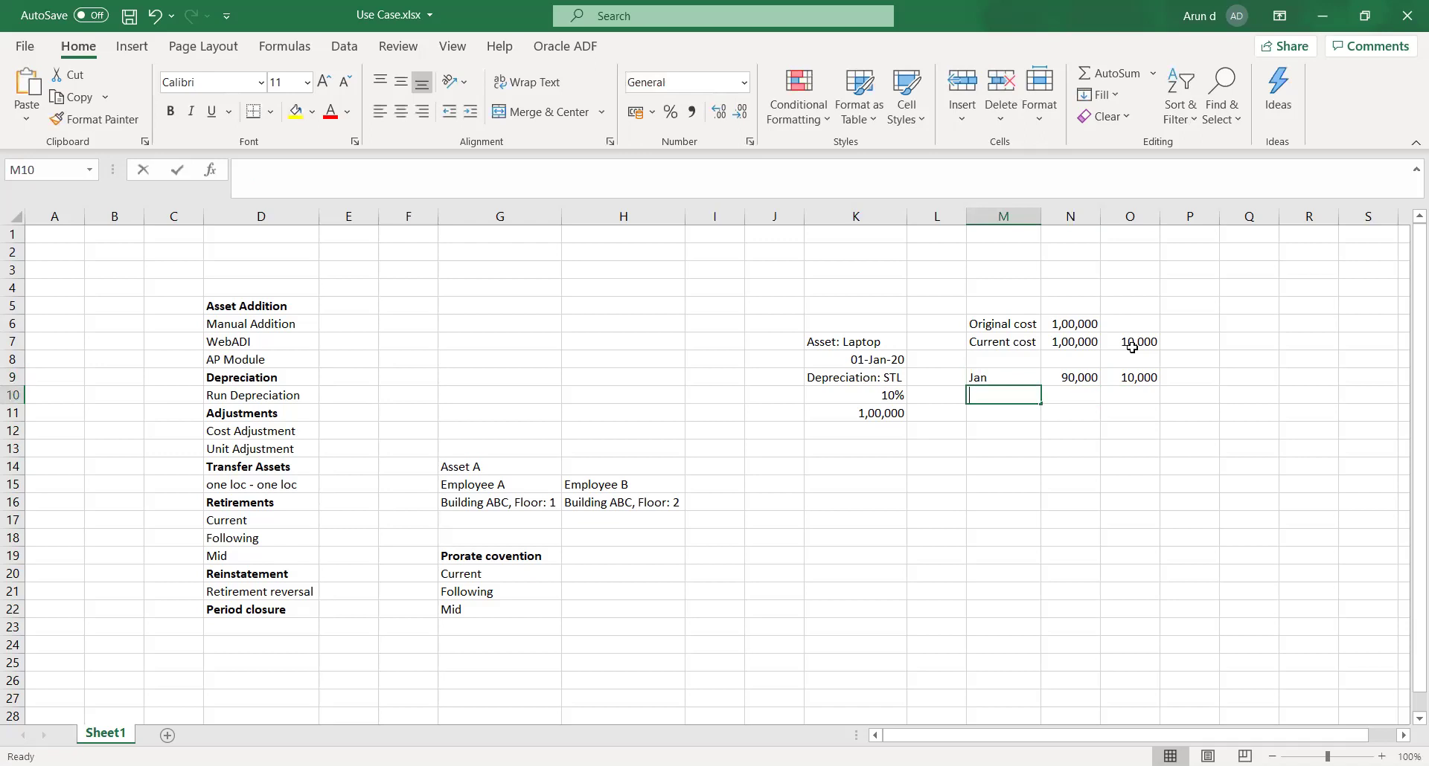
type("Feb")
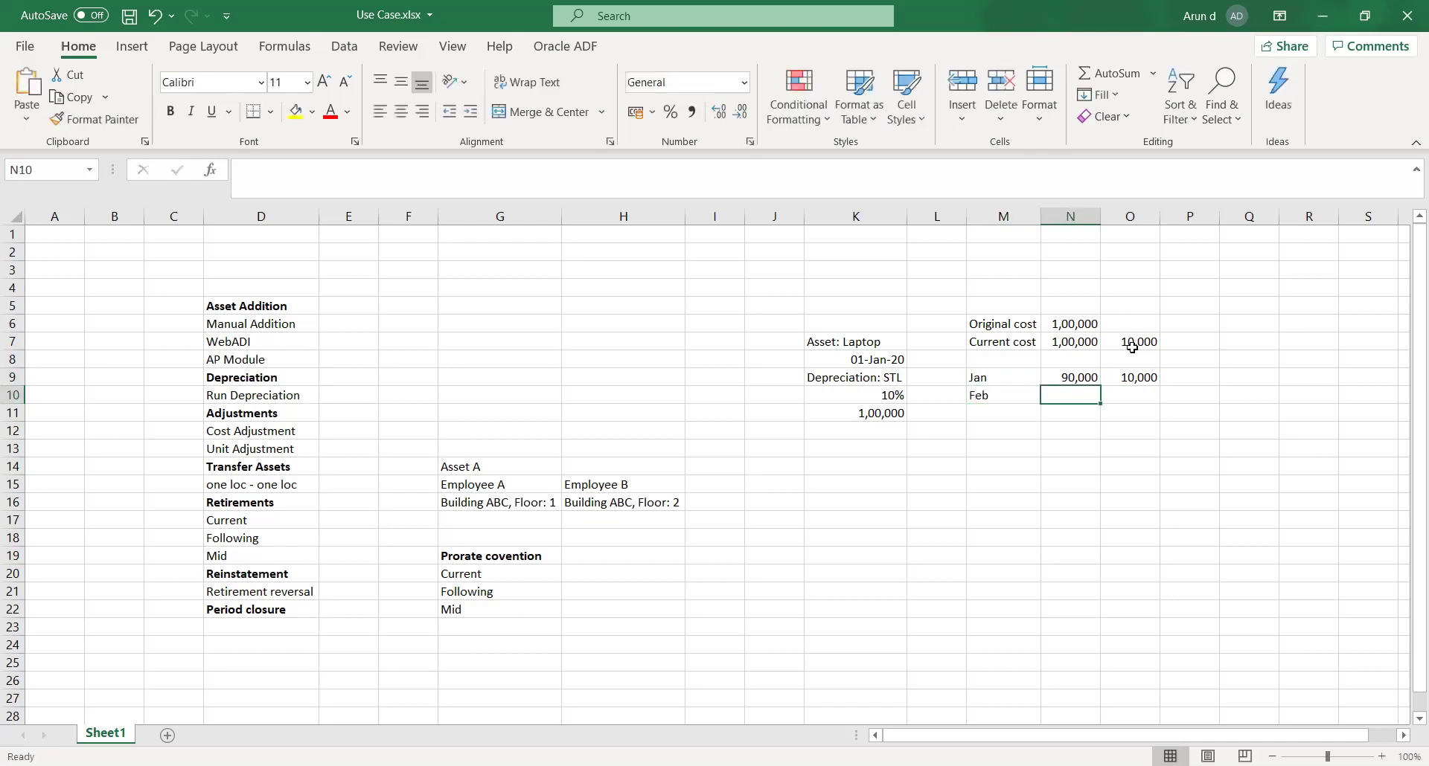
type("80,000")
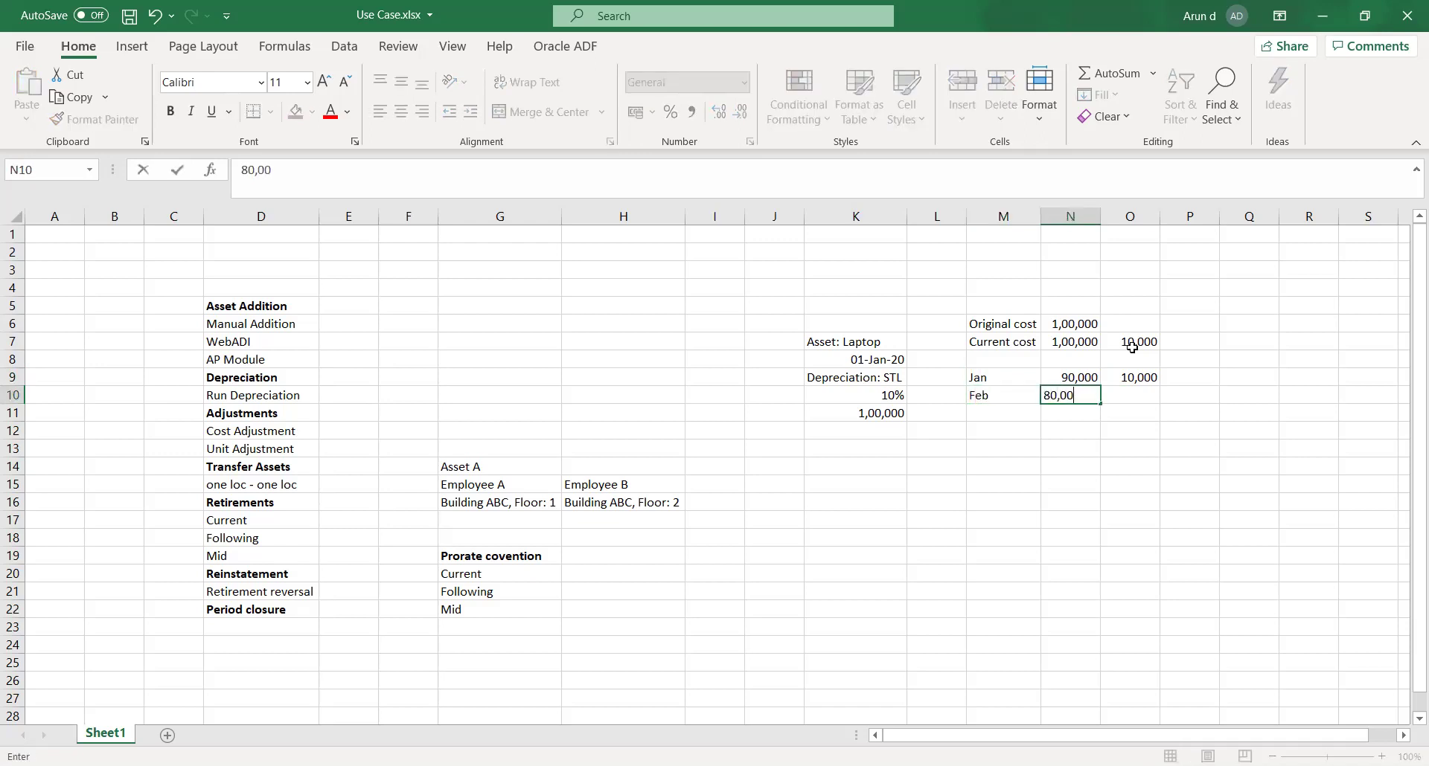
key("Tab")
type("10,000")
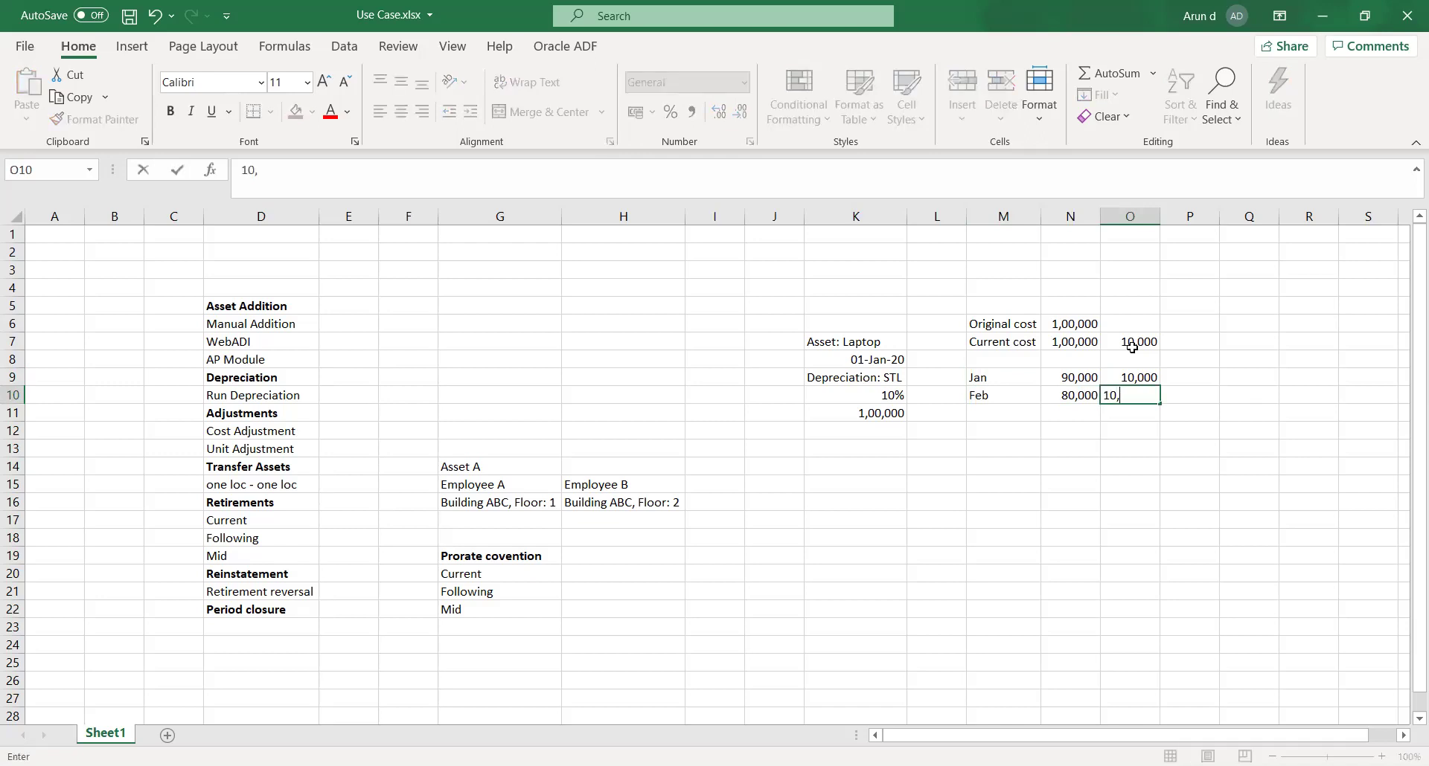
key("Tab")
key("Left")
key("Return")
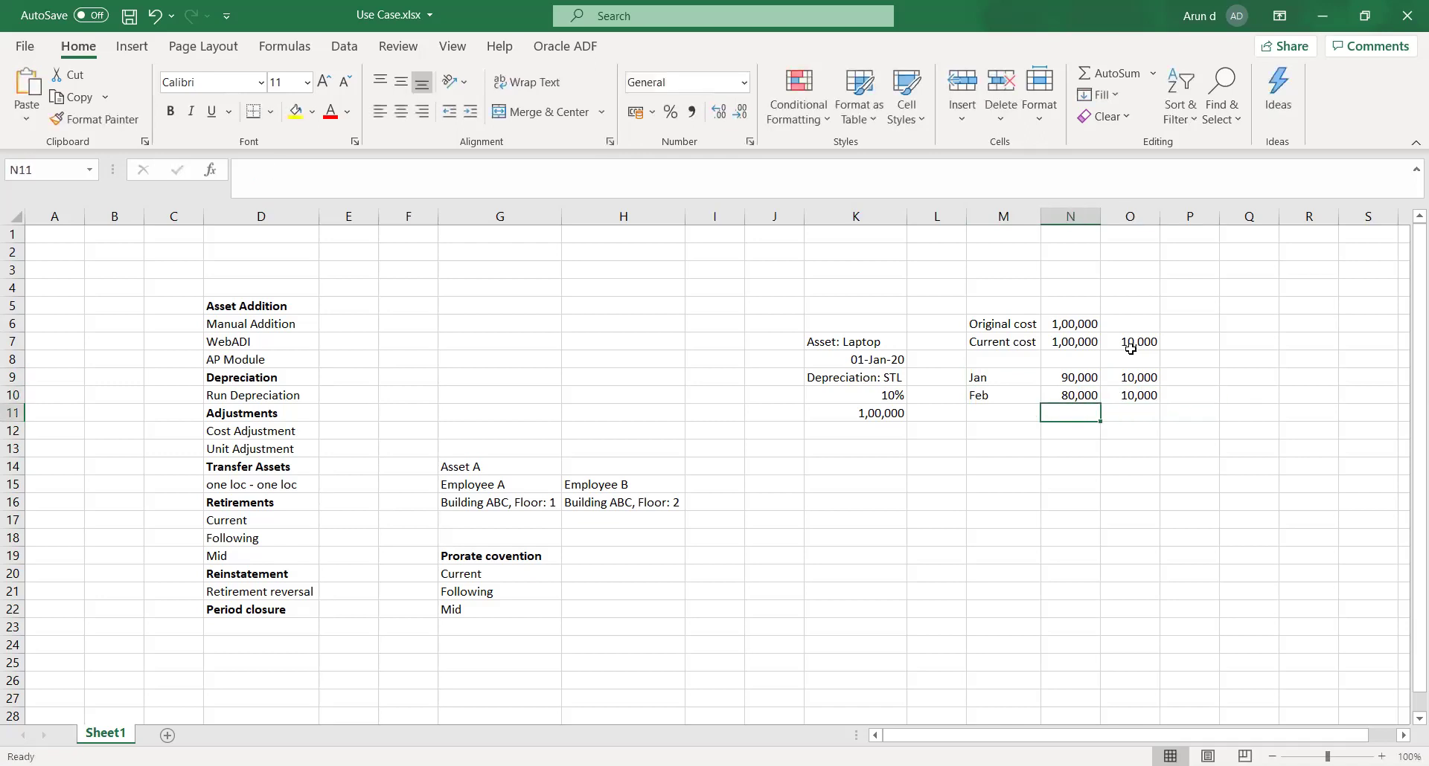
key("Left")
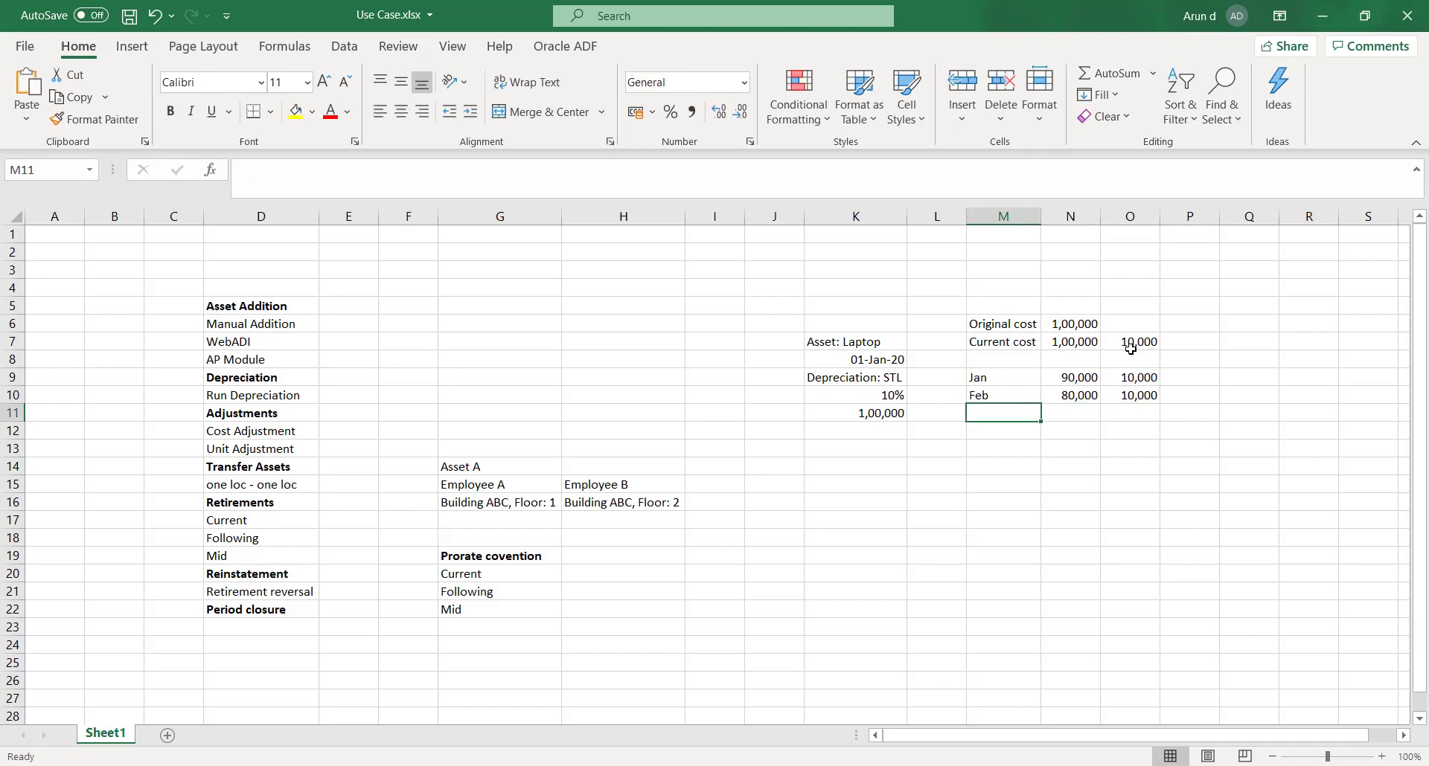
key("Right")
key("Left")
left_click(885, 381)
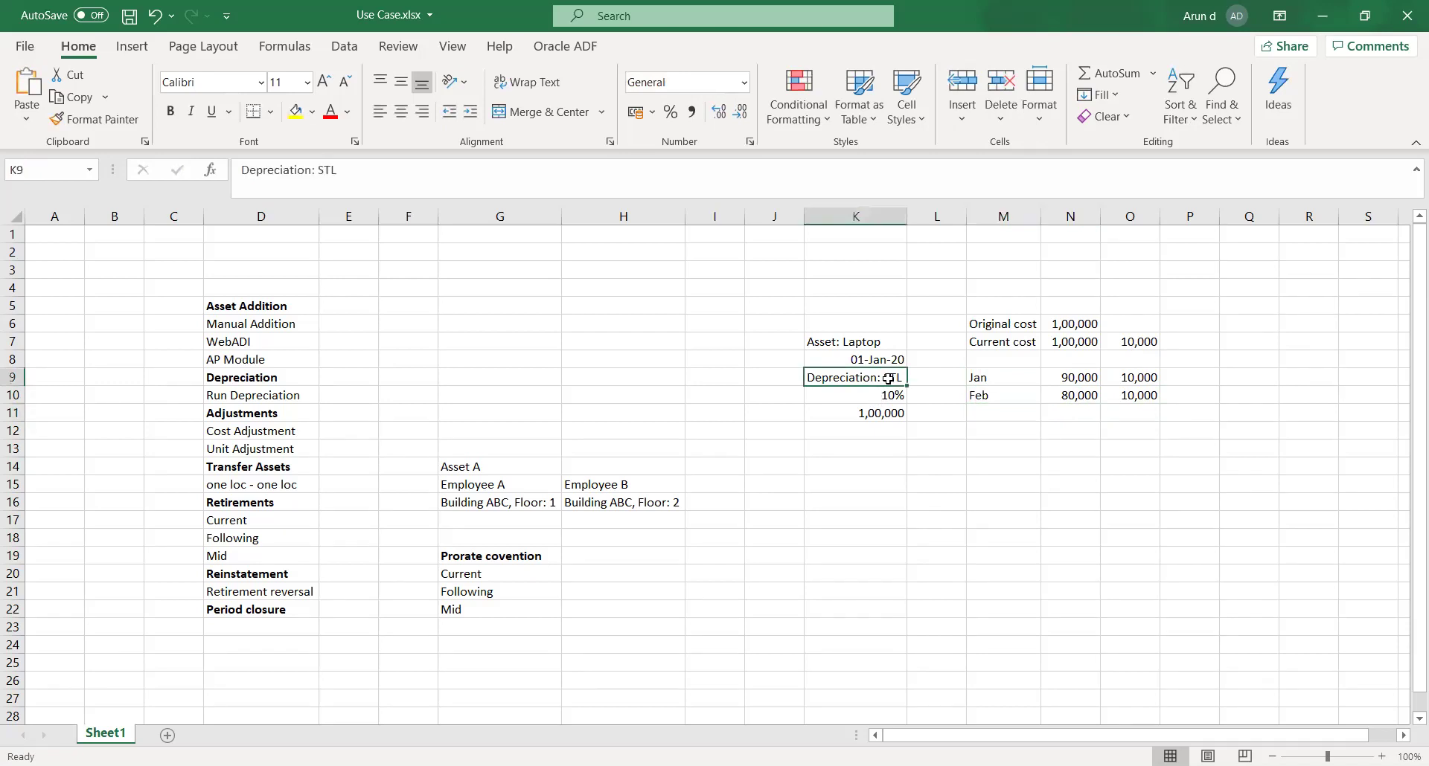
left_click(881, 403)
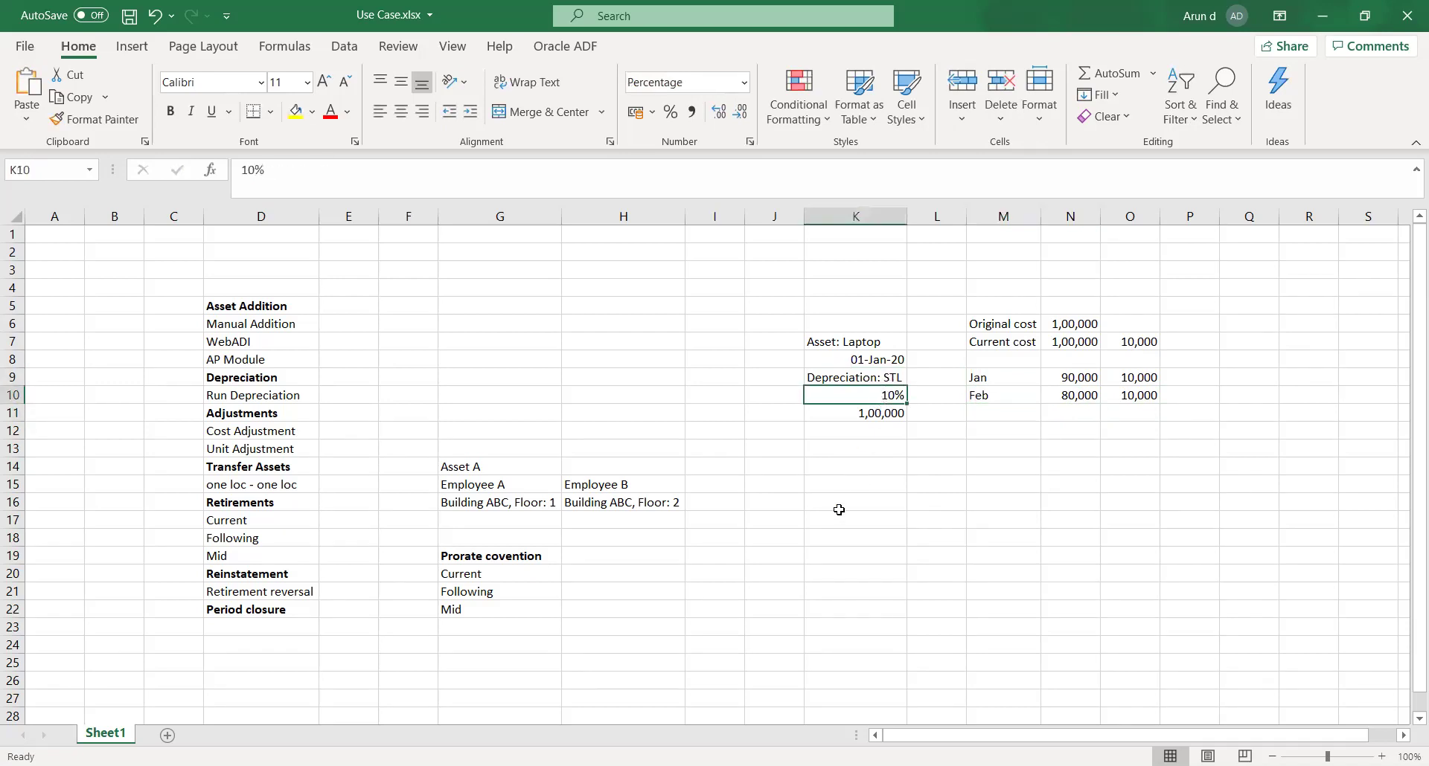
Enter the heading "STL" in K5 above the laptop asset details
left_click(852, 311)
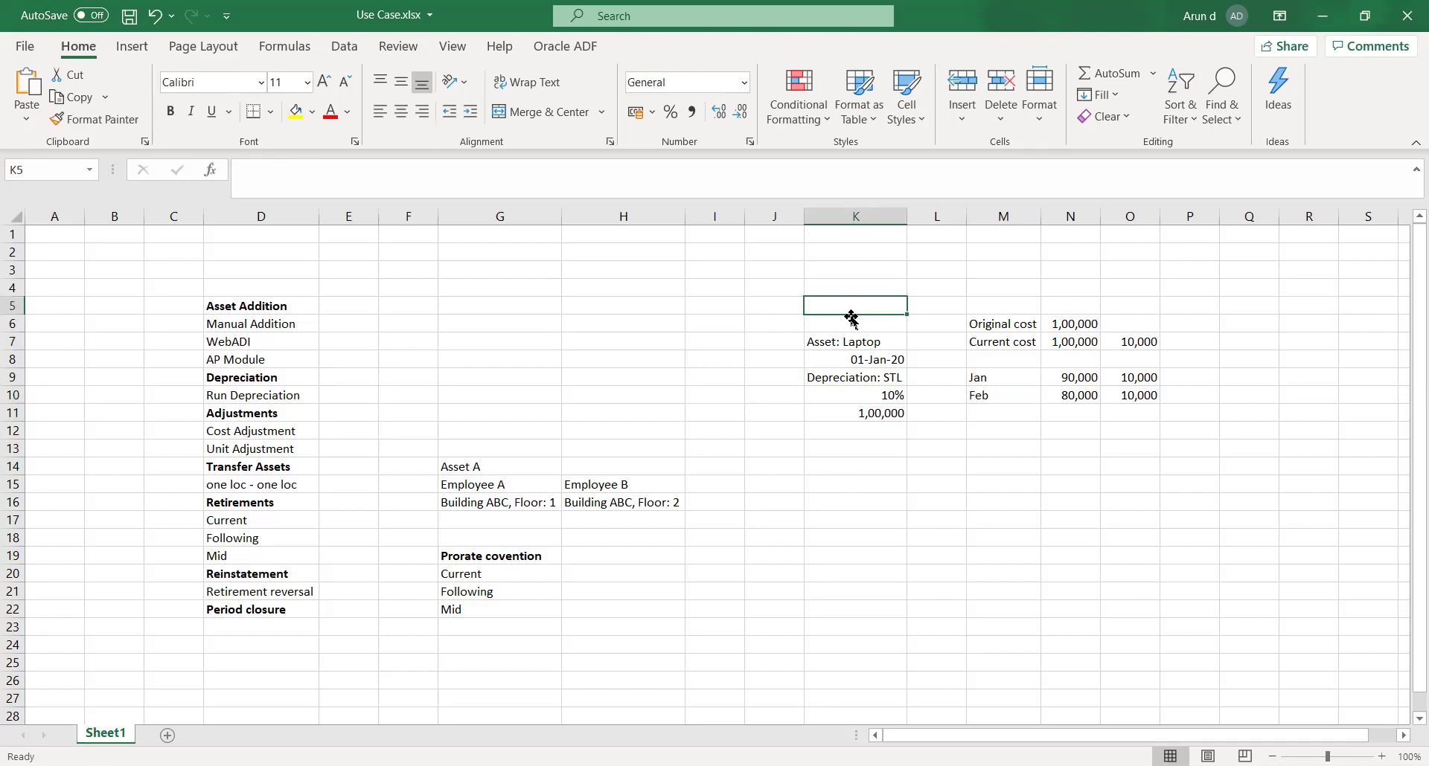
type("STL")
key("Tab")
Enter the heading "WDV" in K14 below the straight-line example
key("Down")
key("Down")
key("Down")
key("Down")
key("Down")
key("Down")
key("Down")
key("Down")
key("Down")
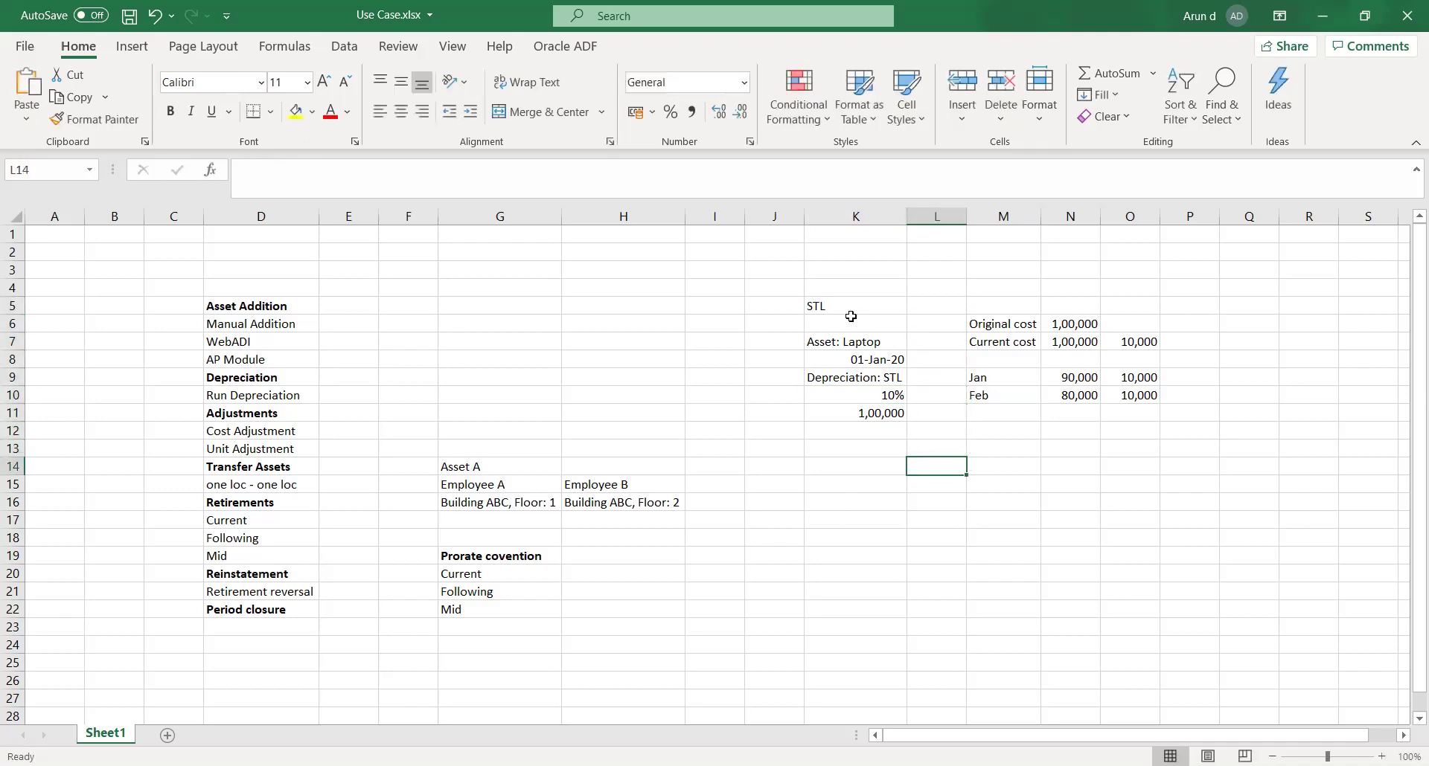
key("Left")
type("WDV")
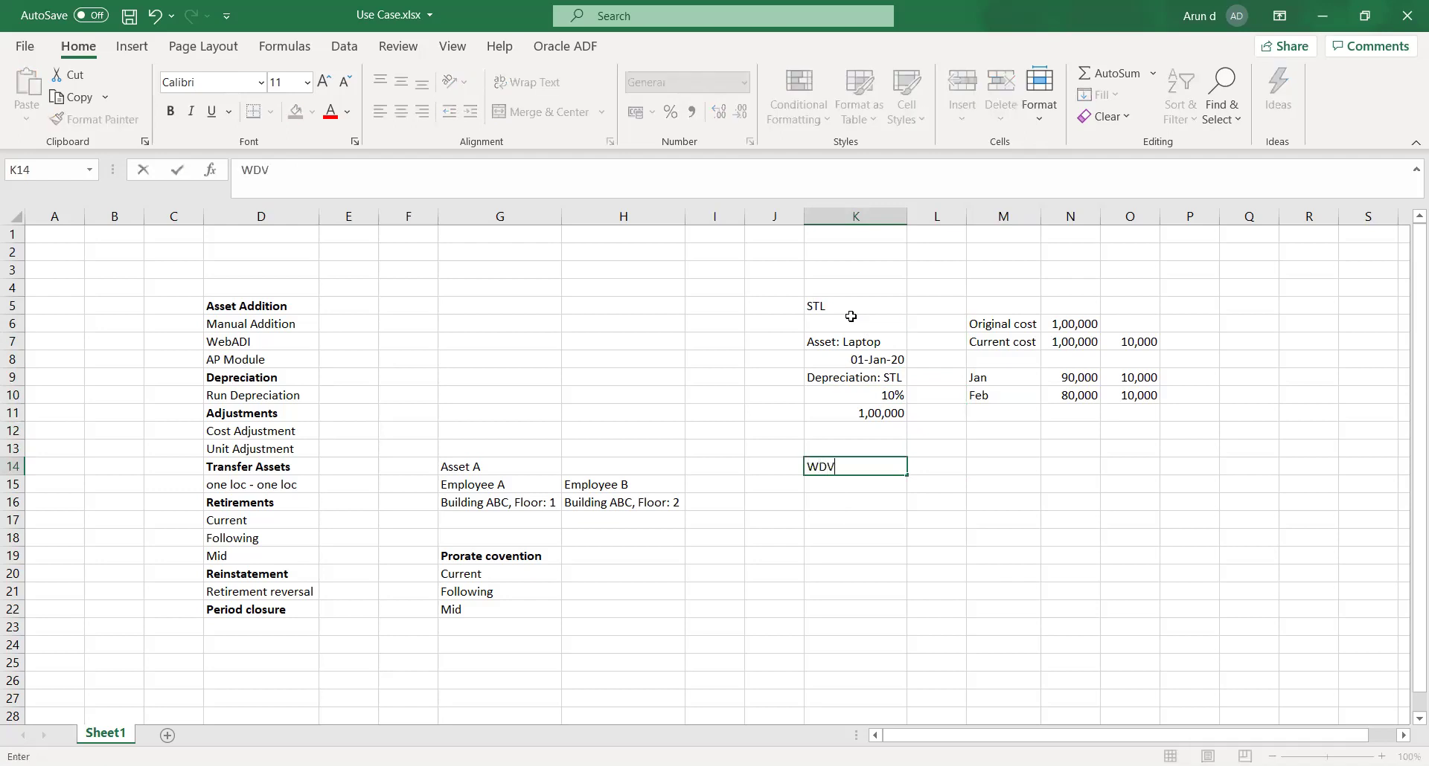
key("Tab")
Copy the laptop details from K7:K11 to K16:K20 under the WDV heading and save the workbook
key("Down")
key("Left")
key("Up")
key("Up")
key("Up")
key("Up")
key("Up")
key("Up")
key("Up")
key("Up")
key("shift+Down")
key("shift+Down")
key("shift+Down")
key("shift+Down")
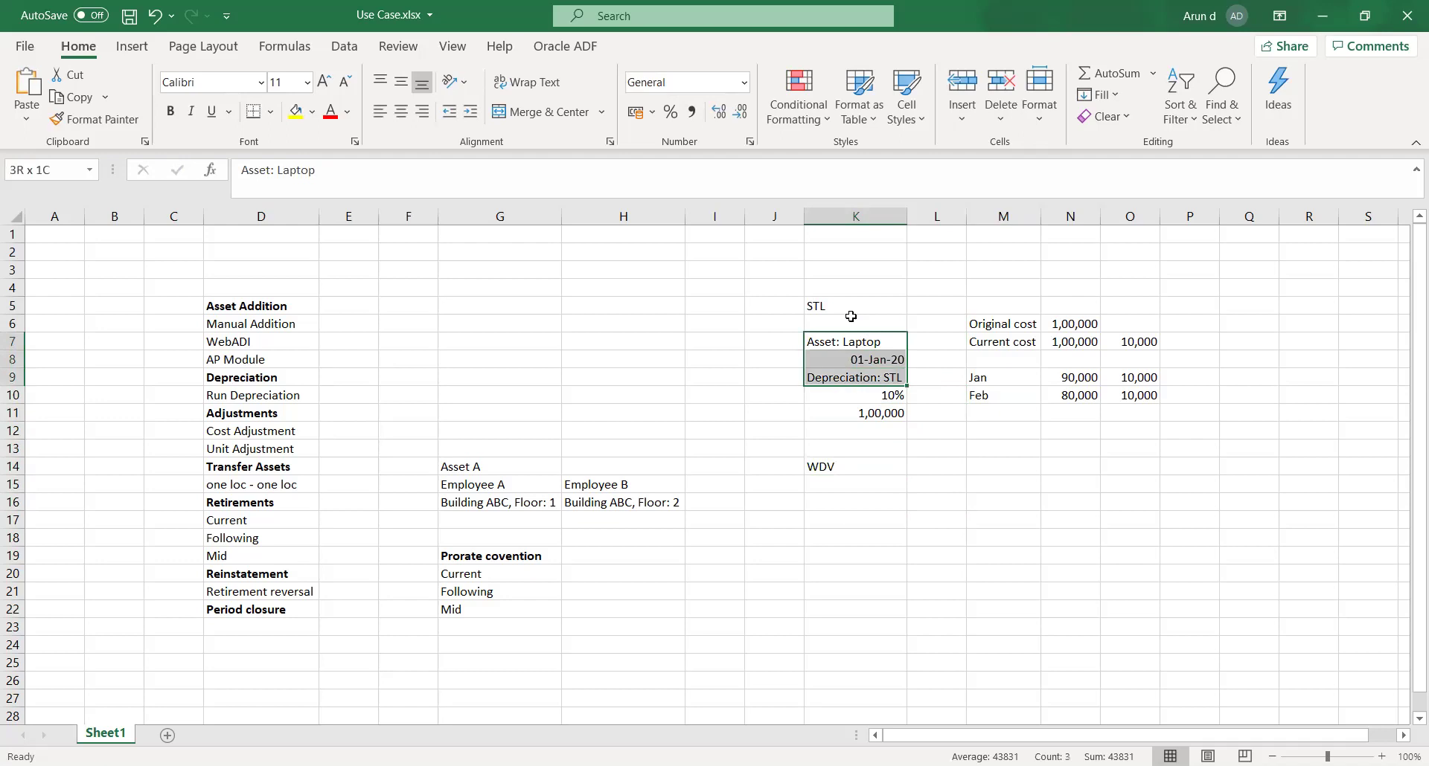
key("ctrl+c")
key("Down")
key("Down")
key("Down")
key("Down")
key("Down")
key("Down")
key("Down")
key("Down")
key("Down")
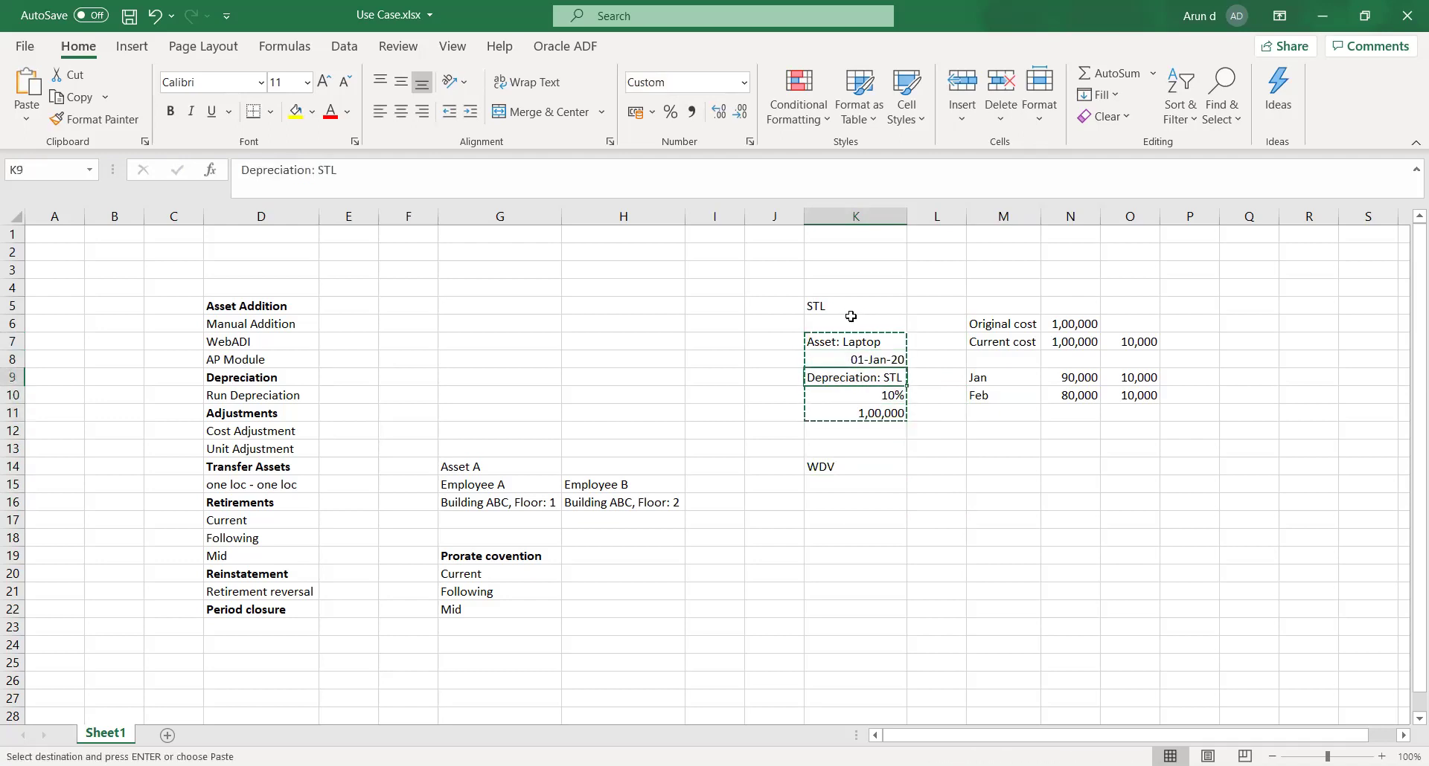
key("ctrl+v")
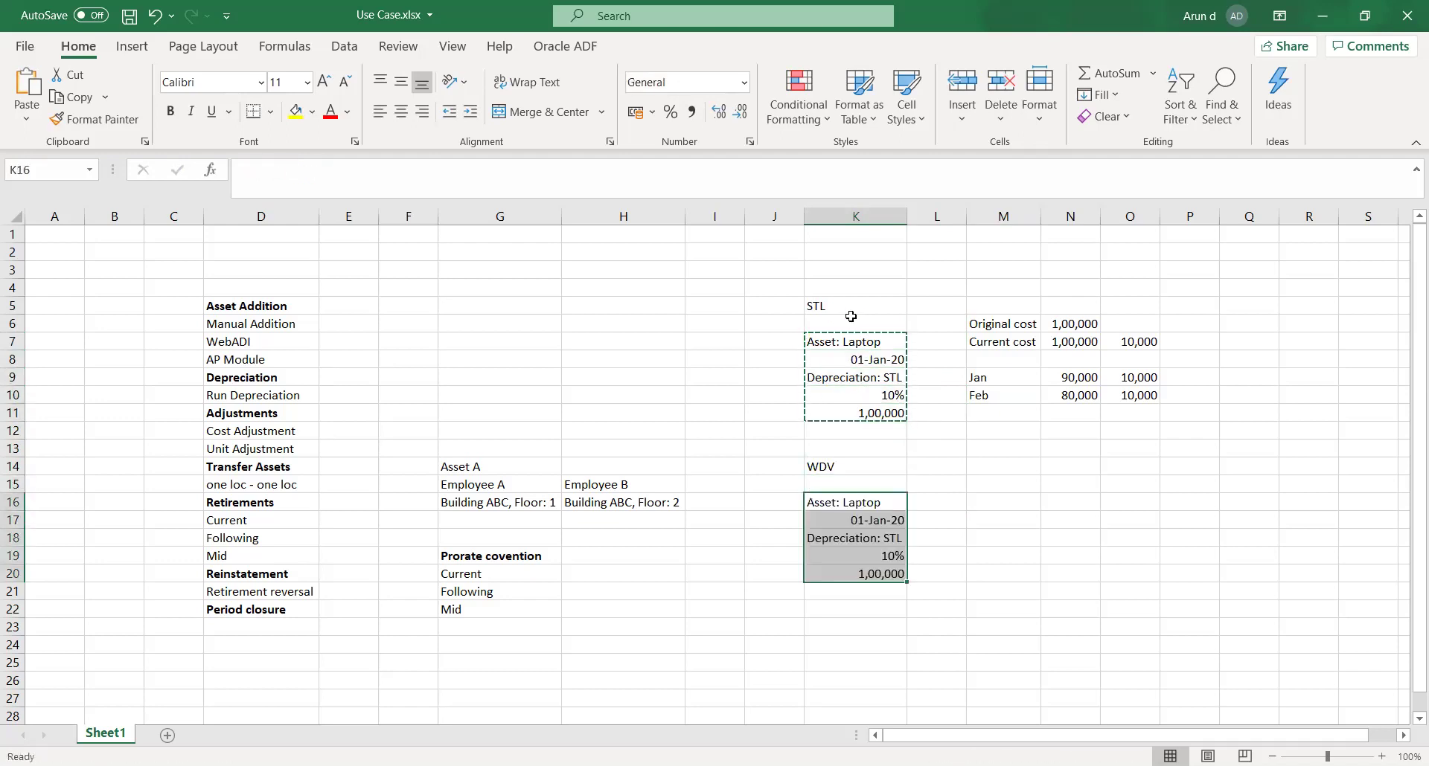
key("ctrl+s")
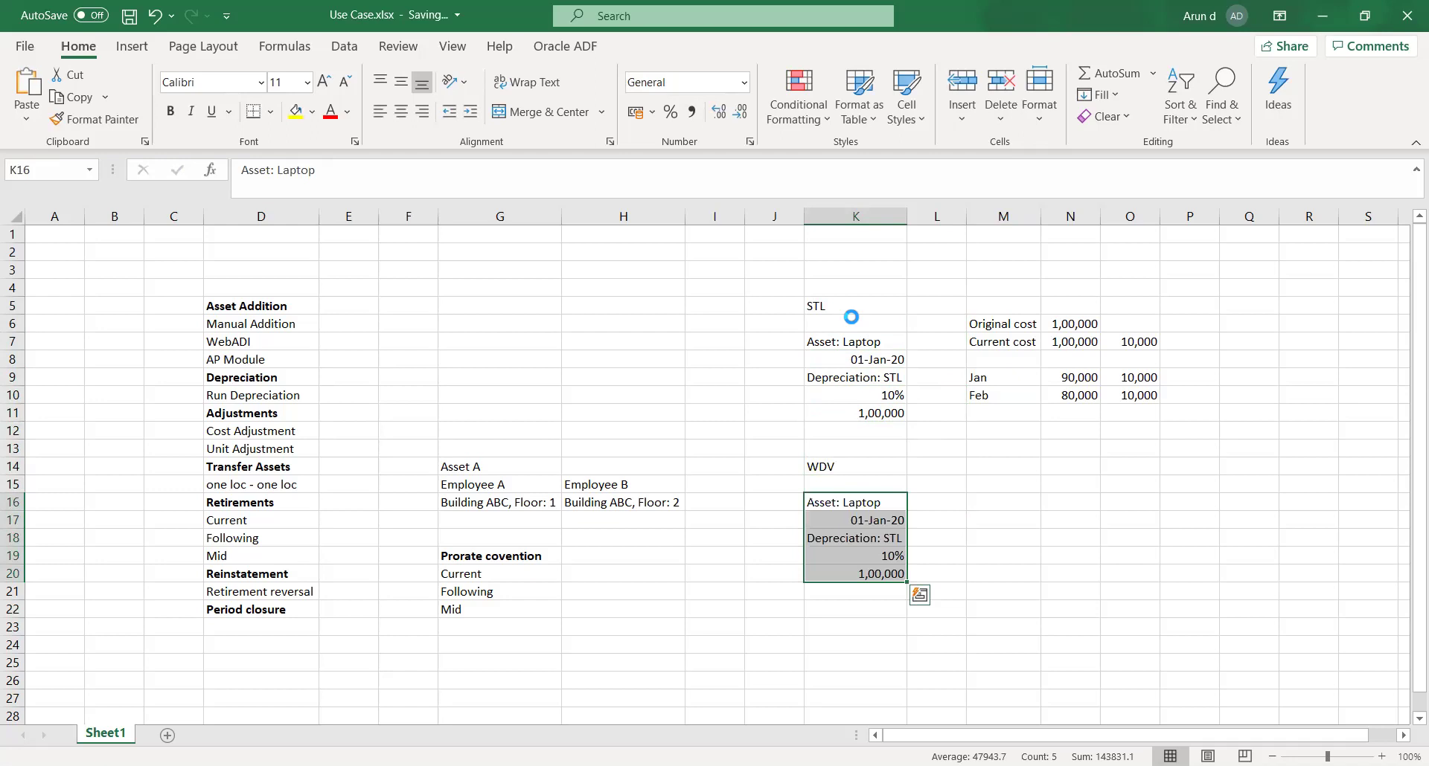
Copy the original and current cost rows from M6:O7 to M16:O17 beside the WDV laptop details
key("Right")
key("Right")
key("Up")
key("Up")
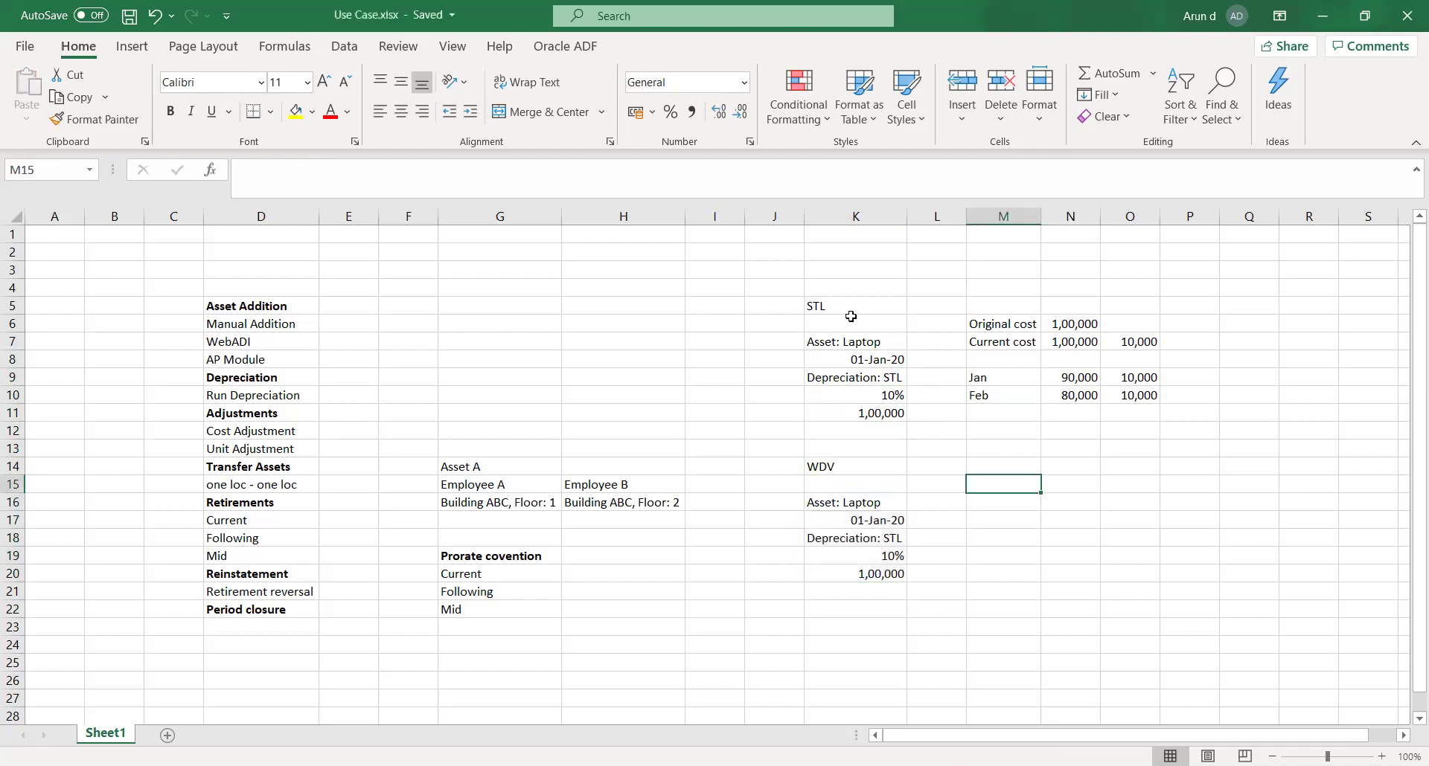
key("Up")
key("Up")
key("Up")
key("Up")
key("Up")
key("Up")
key("Up")
key("Up")
key("Down")
key("Up")
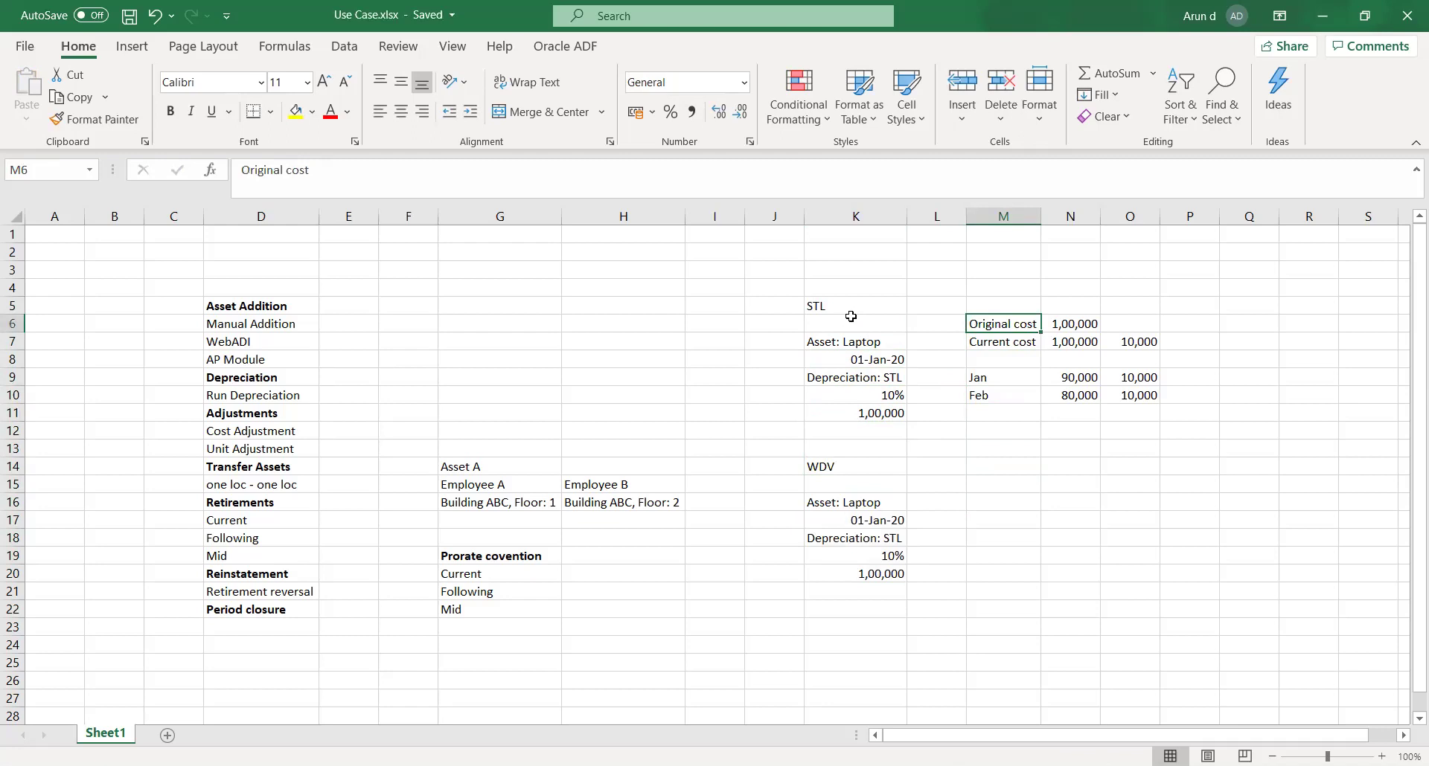
key("shift+Down")
key("shift+Right")
key("shift+Right")
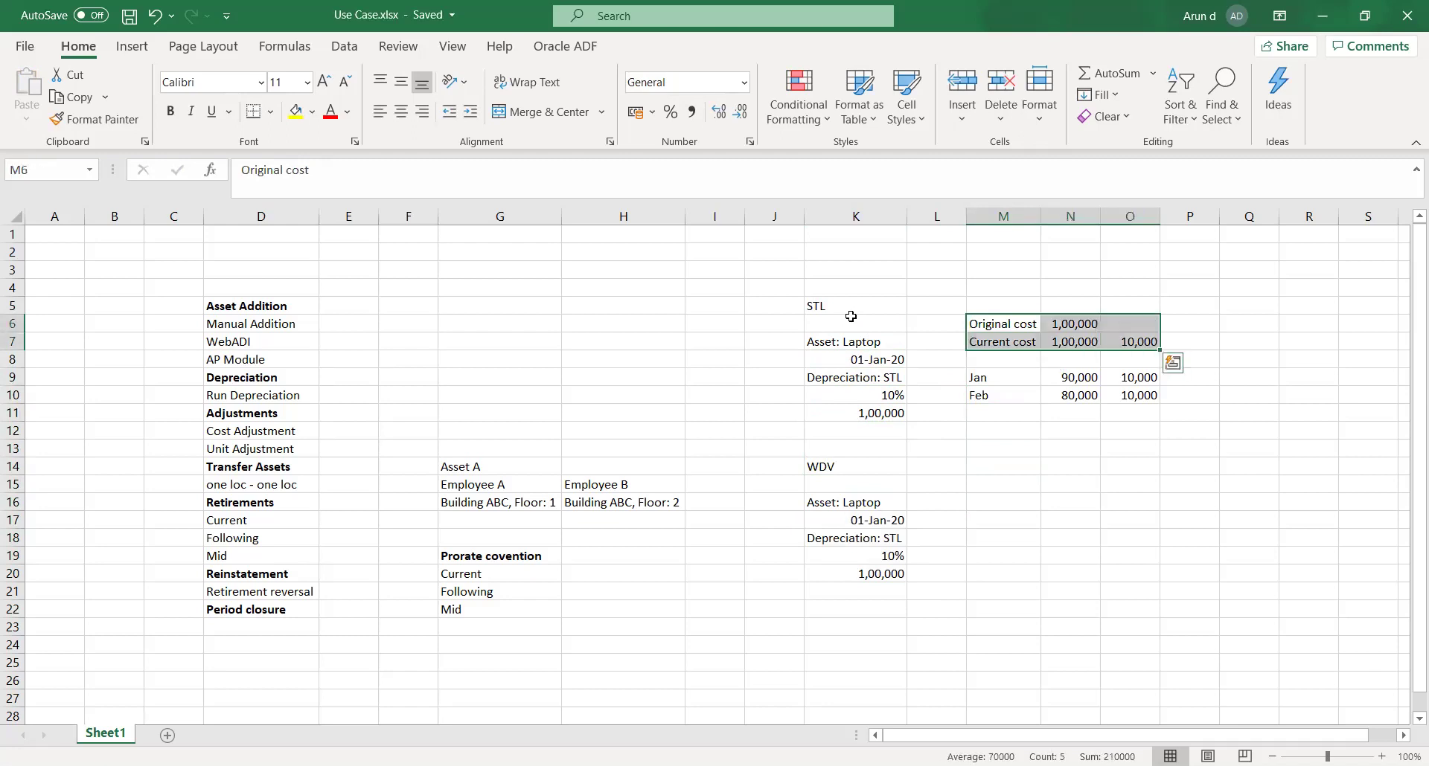
key("ctrl+c")
key("Down")
key("Down")
key("Down")
key("Down")
key("Down")
key("Down")
key("Down")
key("Down")
key("Down")
key("Down")
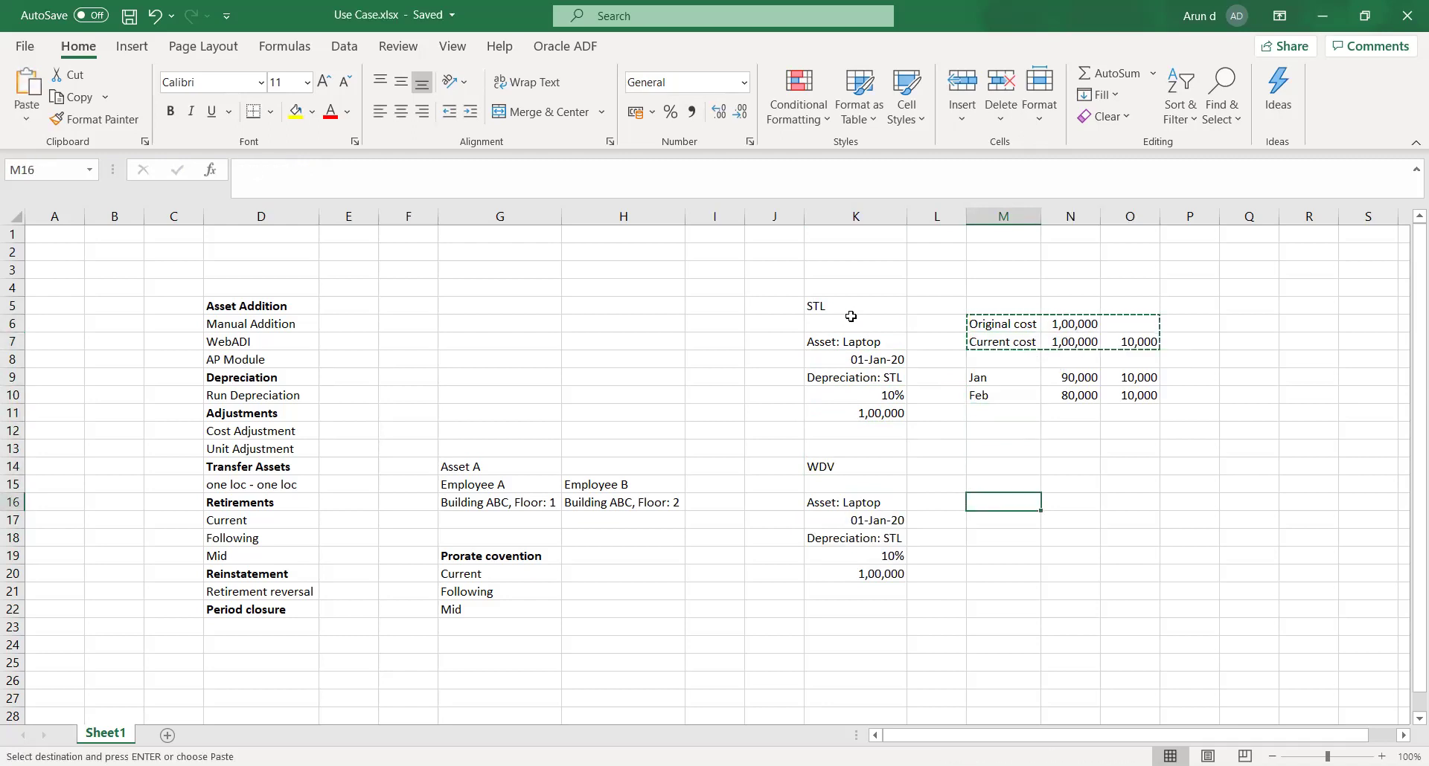
key("ctrl+v")
key("Escape")
Enter 90,000 in N18 and 9,000 in O18 below the WDV current cost row
key("Down")
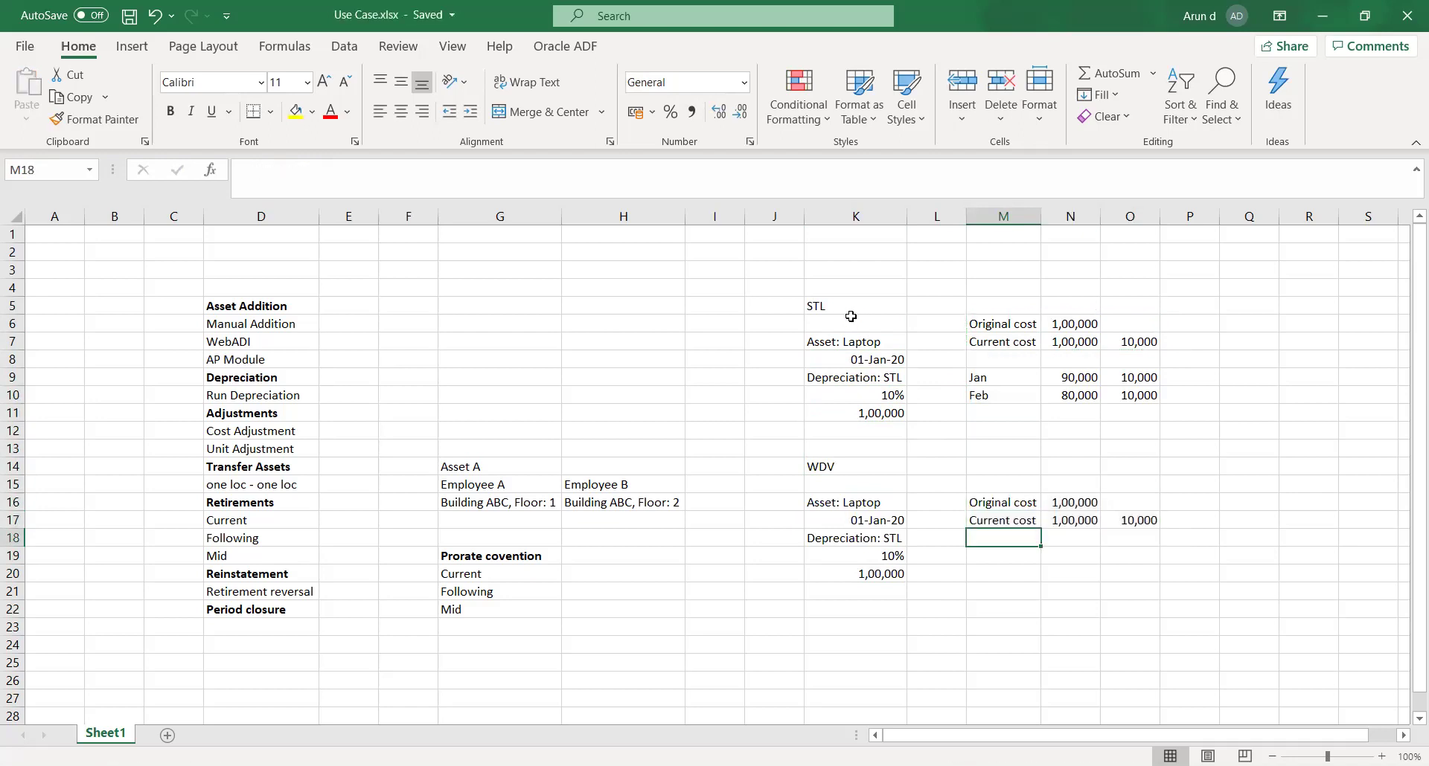
key("Right")
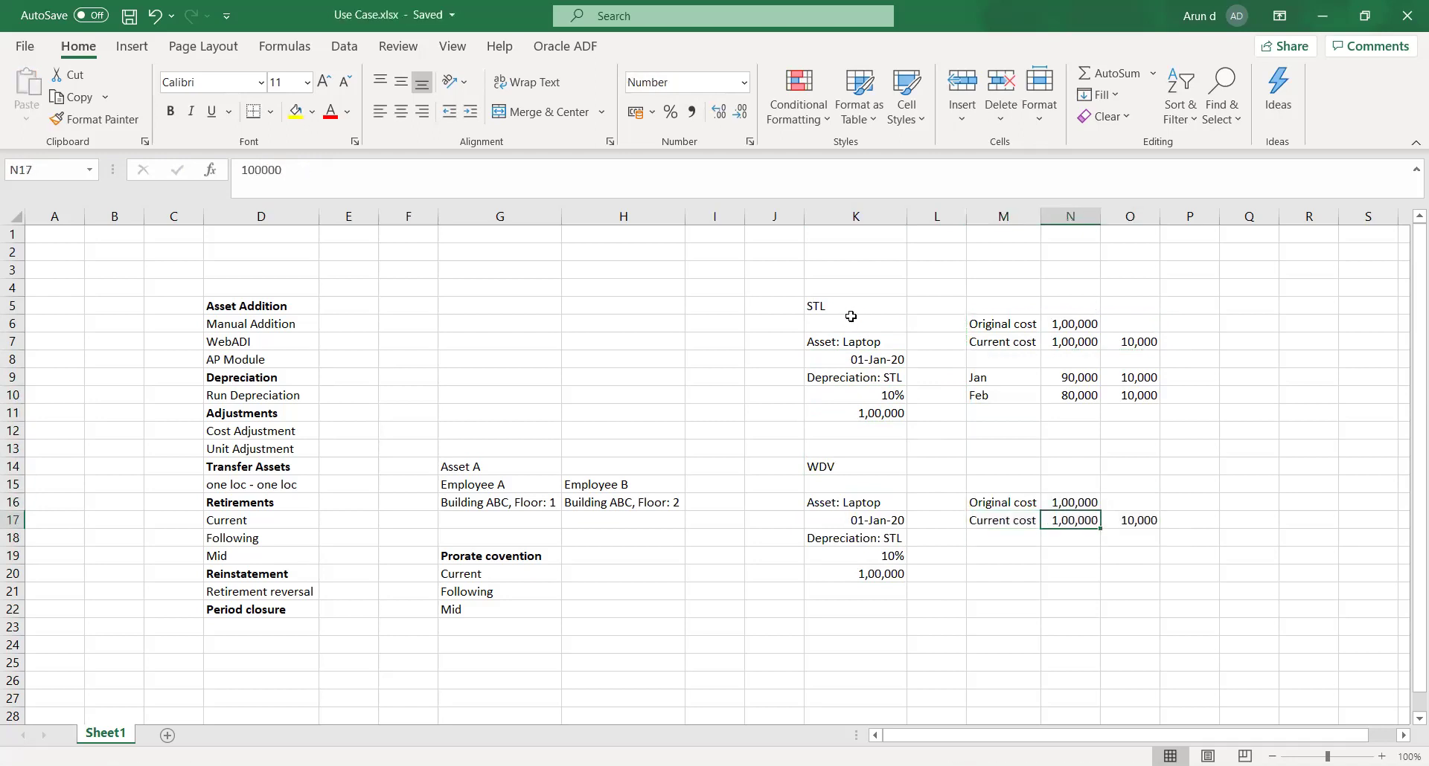
key("Down")
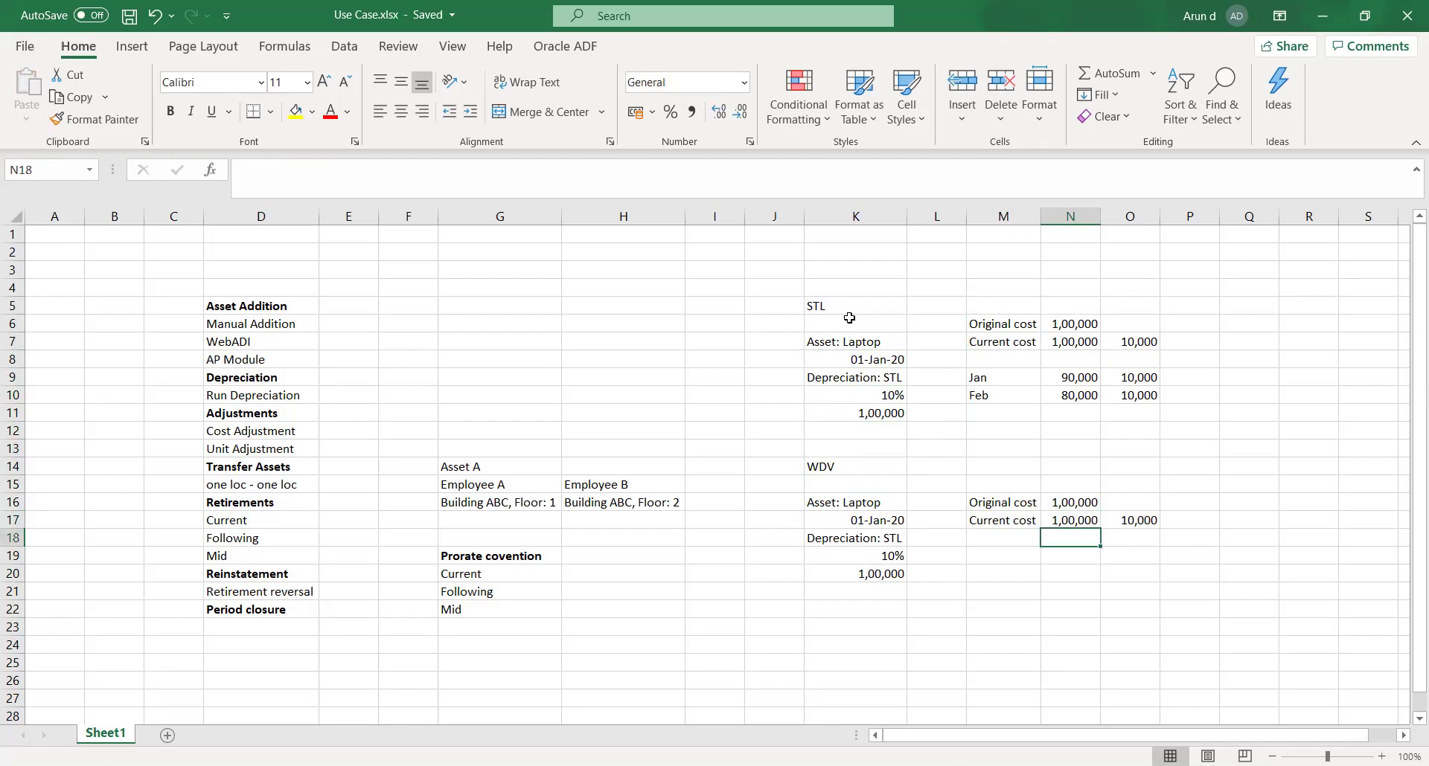
type("90,000")
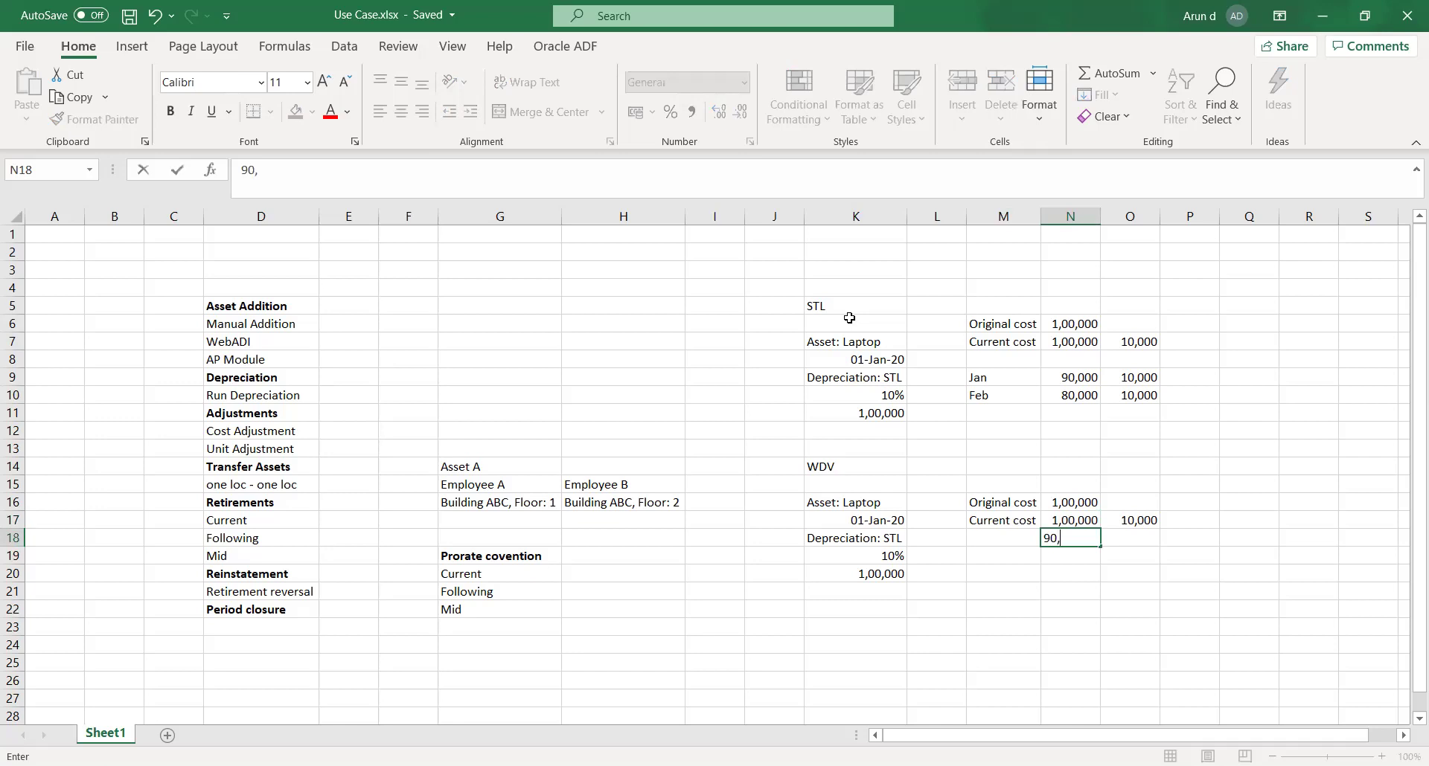
key("Tab")
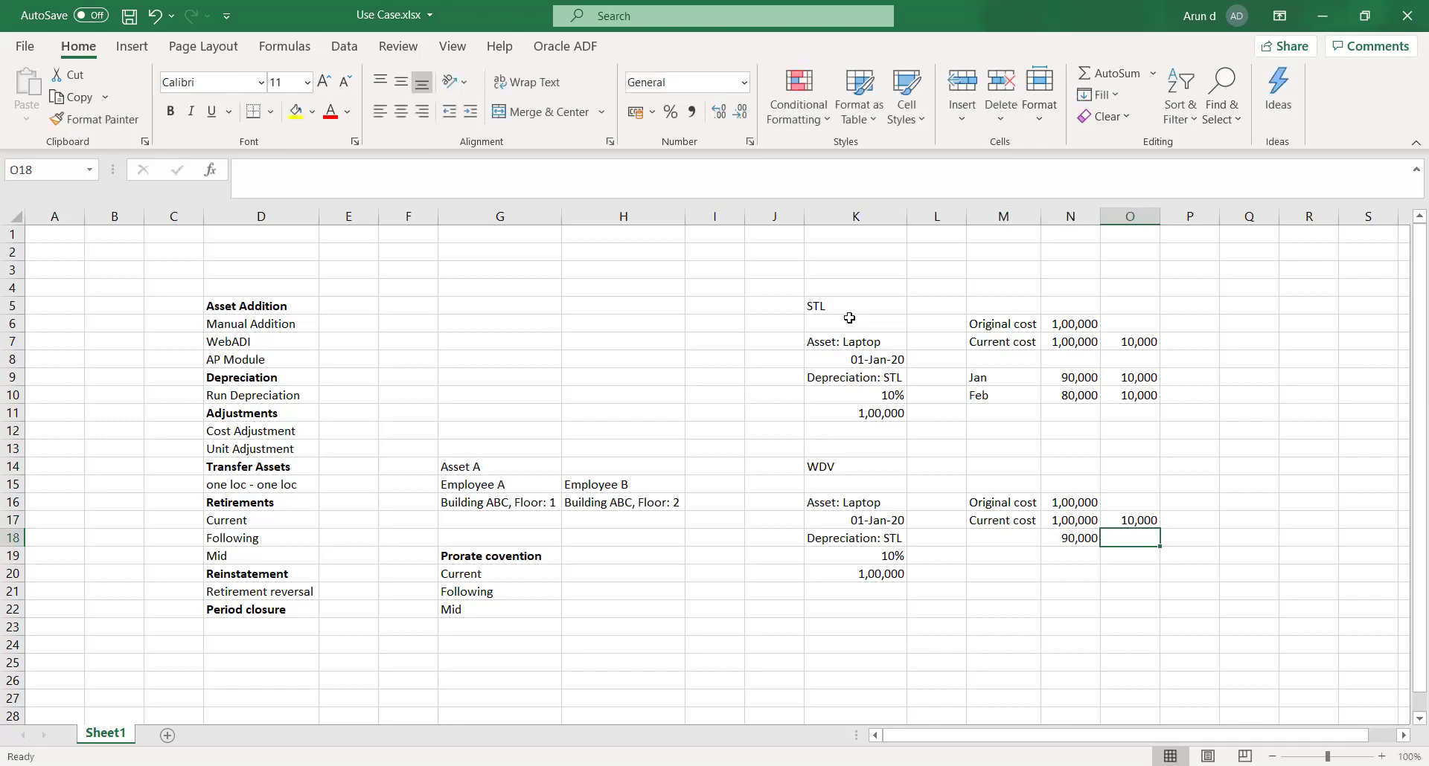
key("Left")
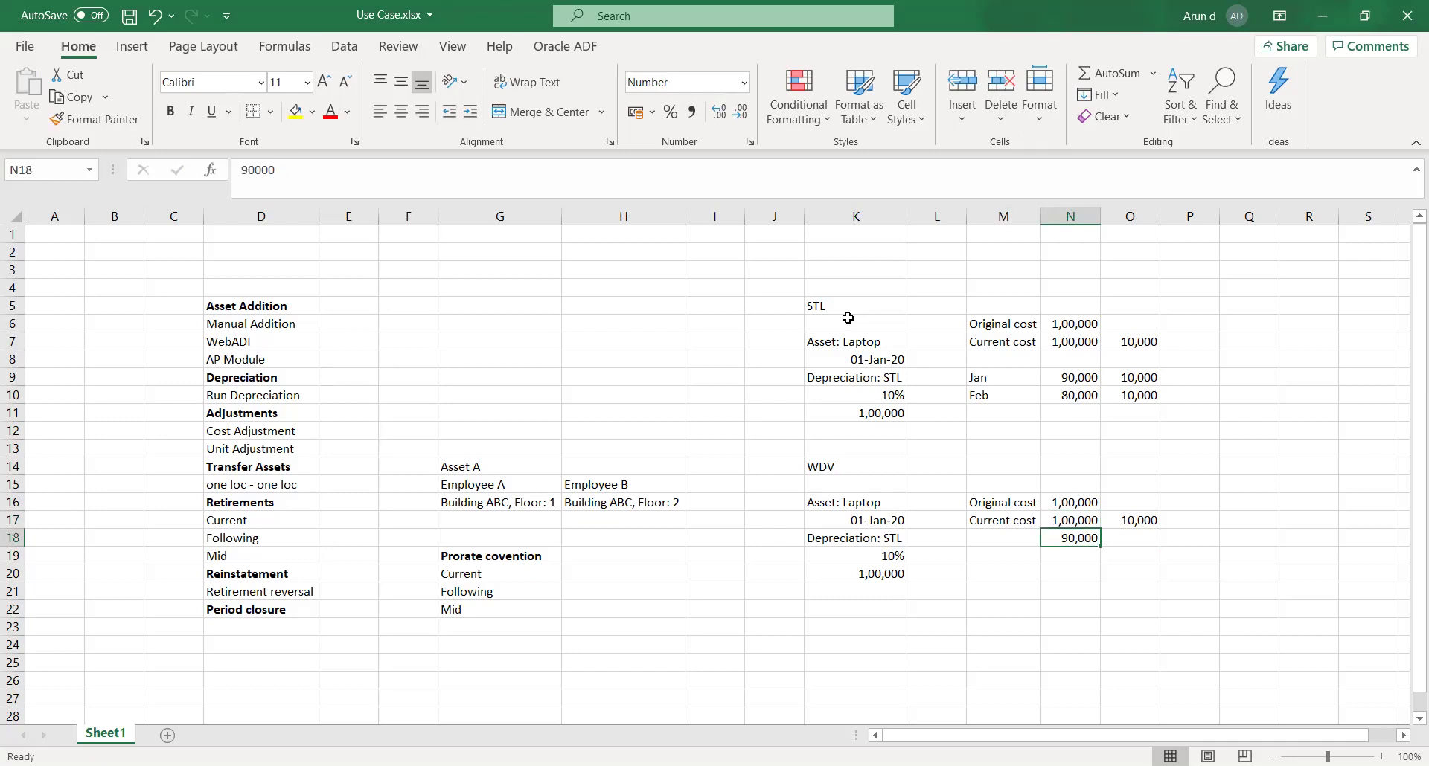
key("Right")
type("9,000")
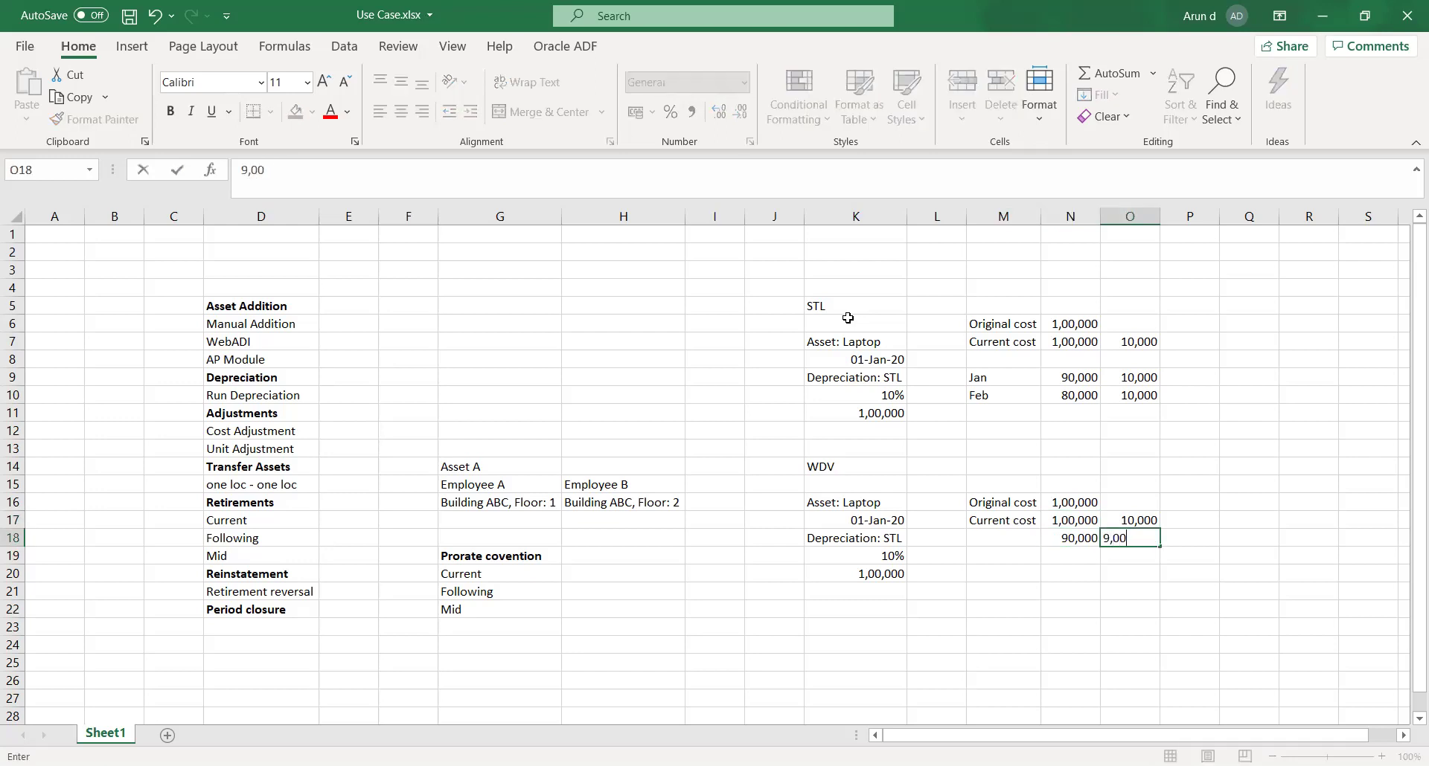
key("Right")
Enter 81,000 in N19 and 8,100 in O19 as the next WDV row, and save the workbook
key("Down")
key("Left")
key("Left")
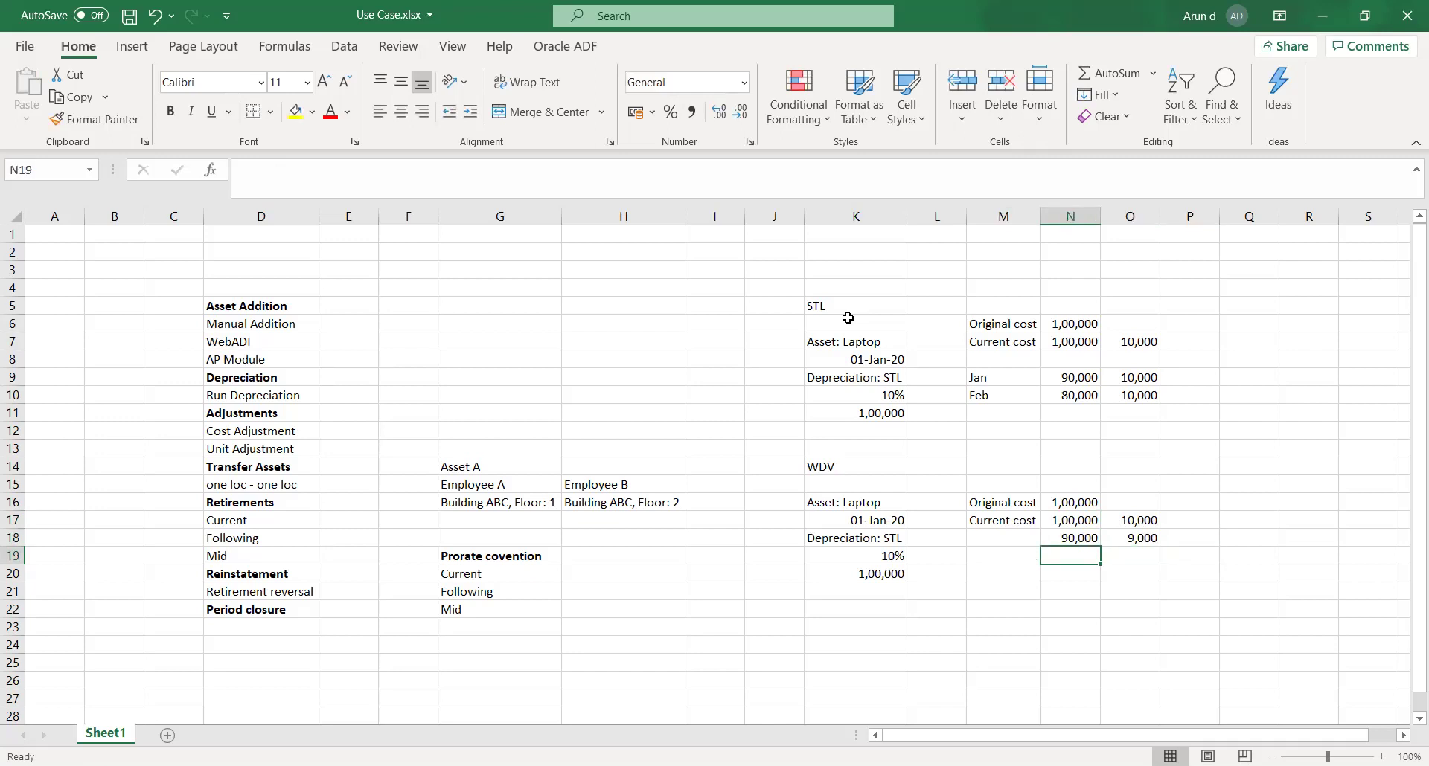
type("81,000")
key("Right")
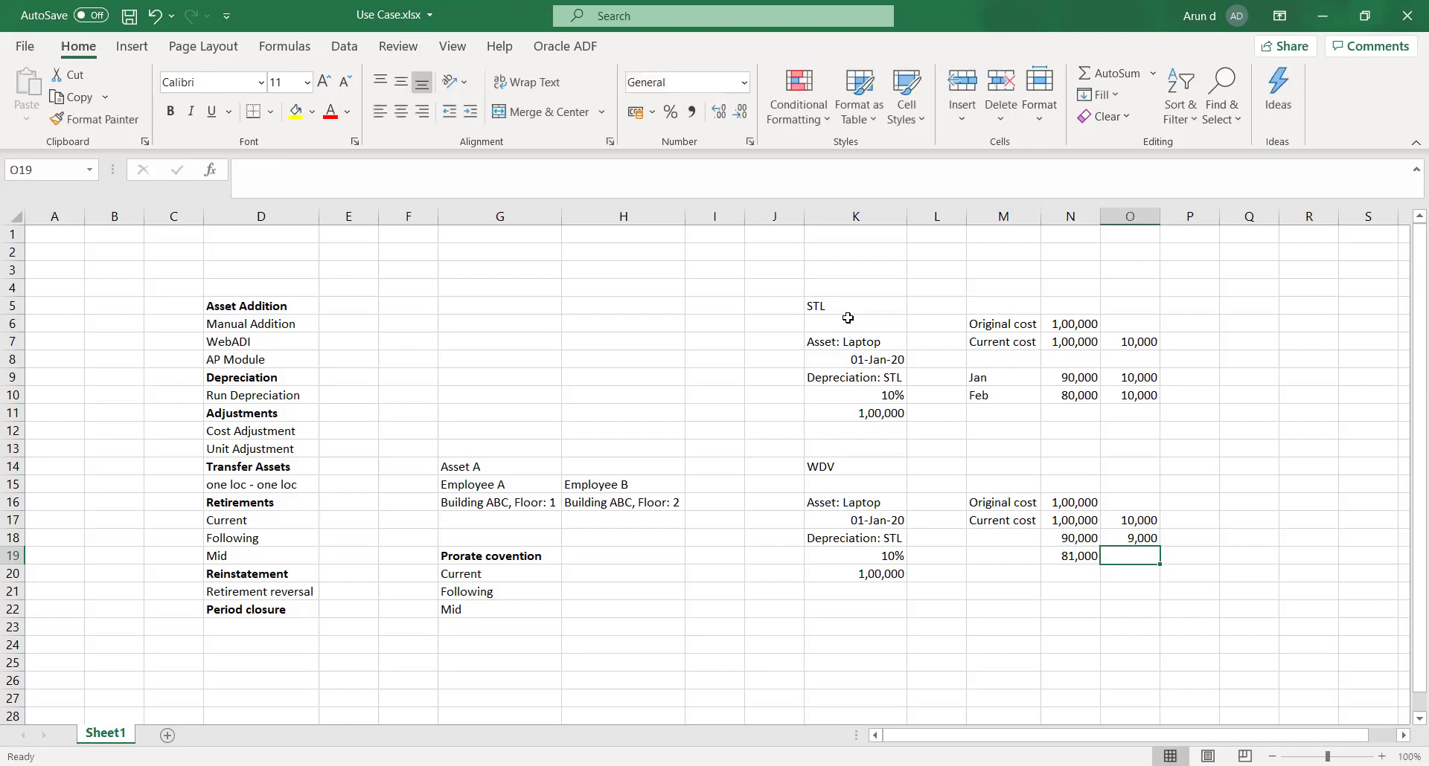
type("8,100")
key("Right")
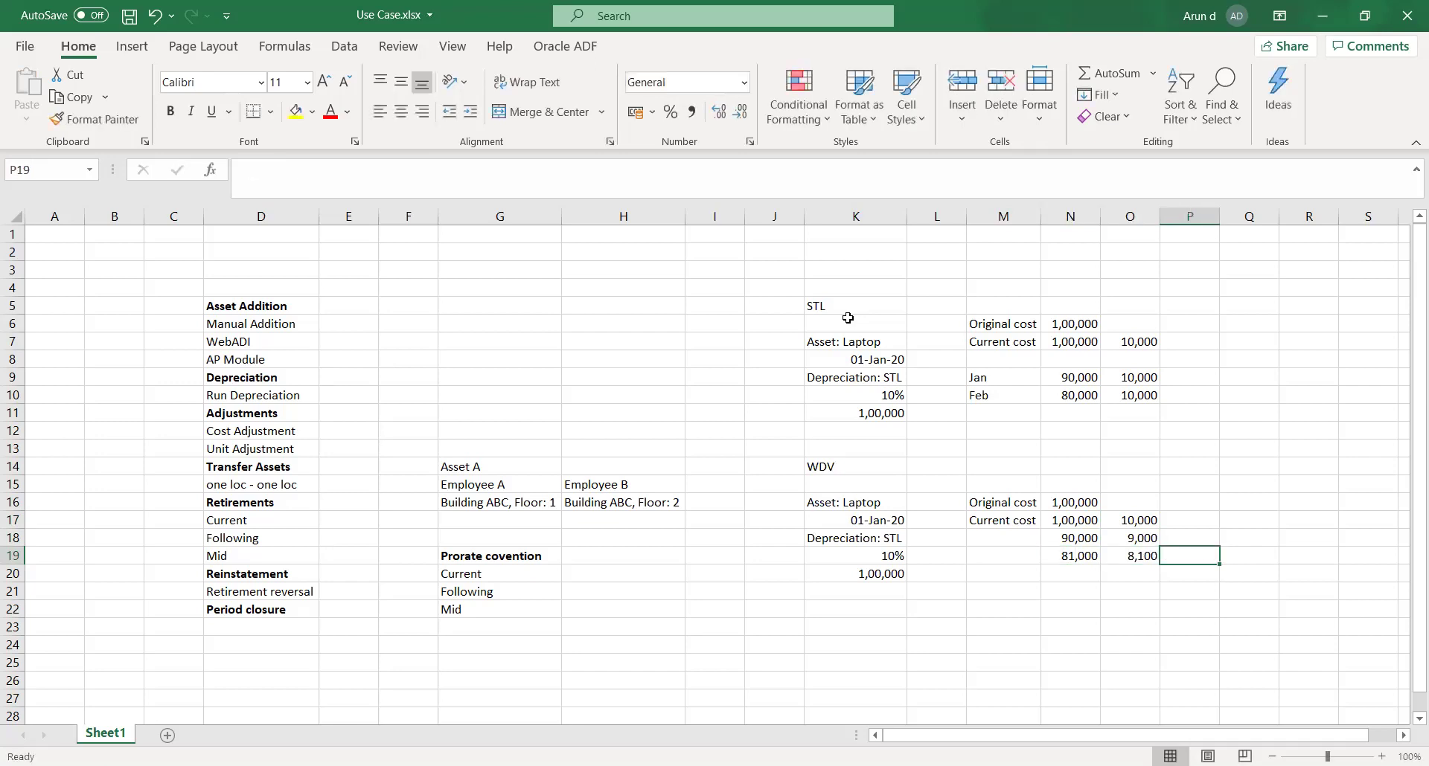
key("Down")
key("Left")
key("Left")
key("Down")
key("Down")
key("ctrl+s")
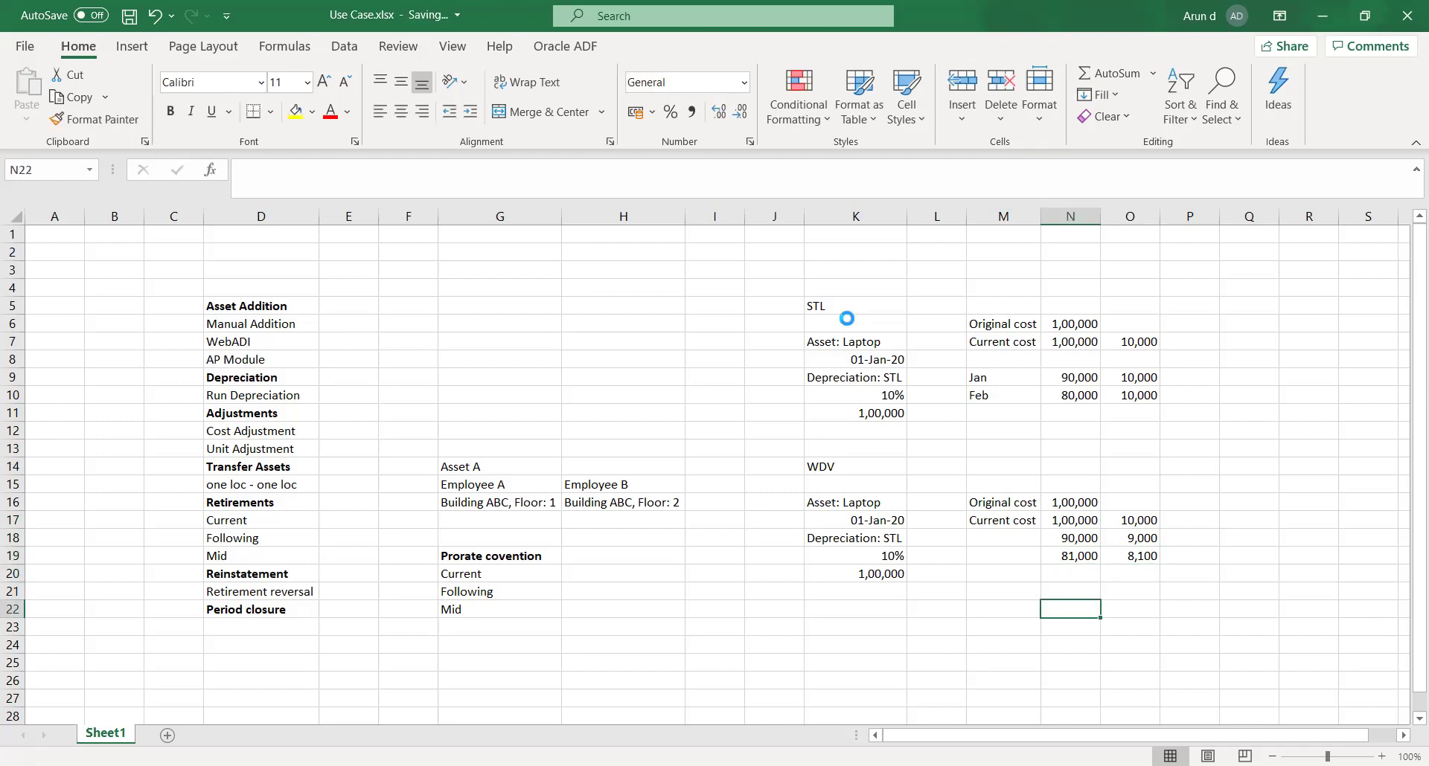
Enter the heading "Production" in K23 below the WDV example
left_click(849, 632)
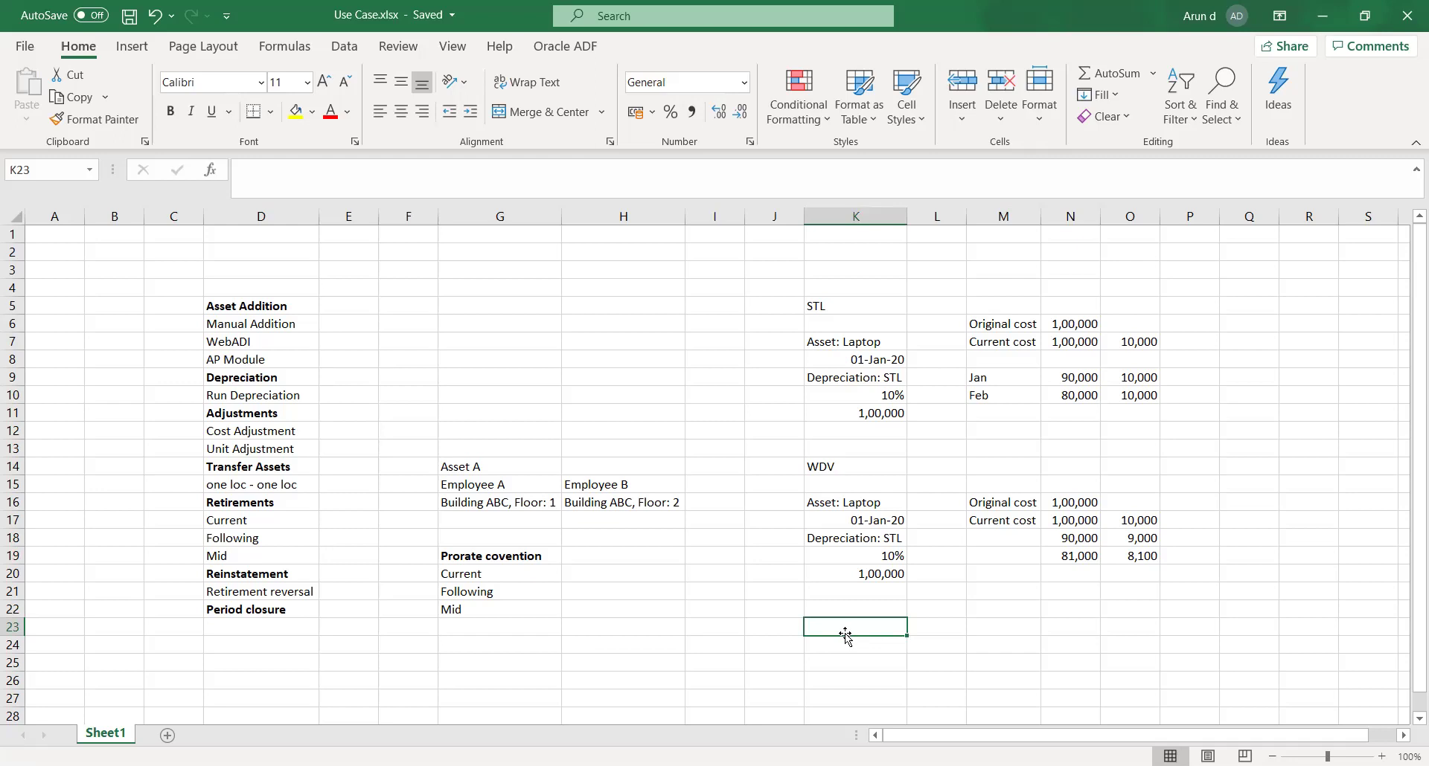
type("Production")
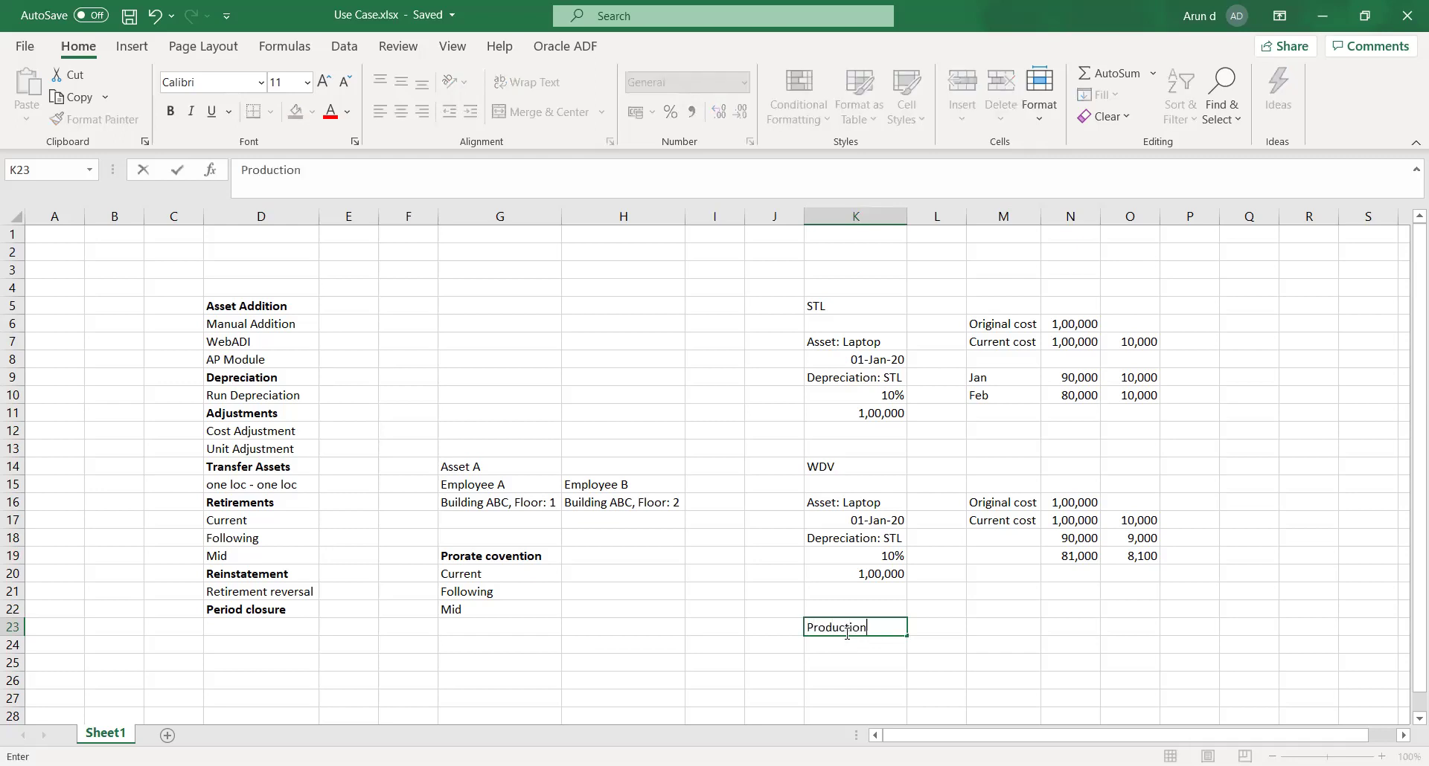
key("Tab")
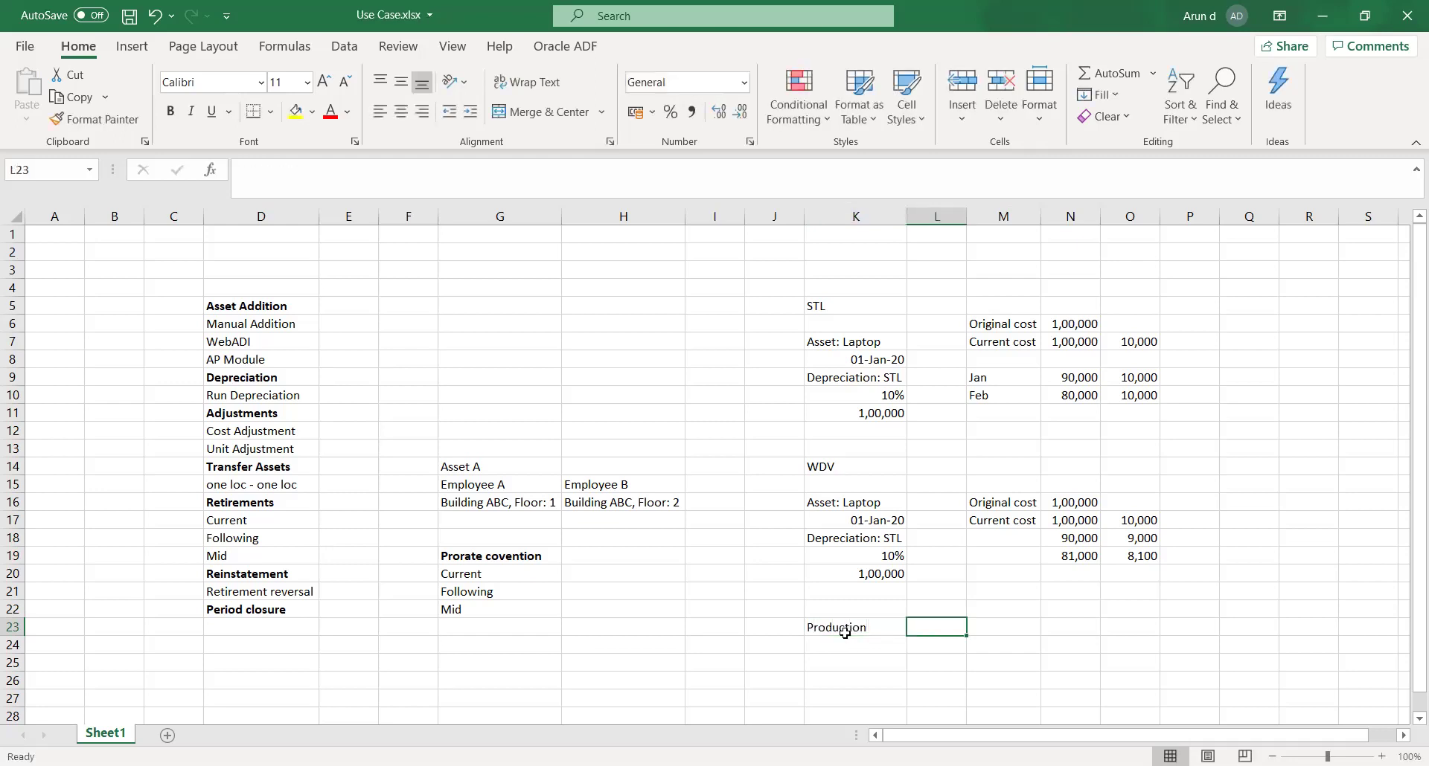
left_click(845, 633)
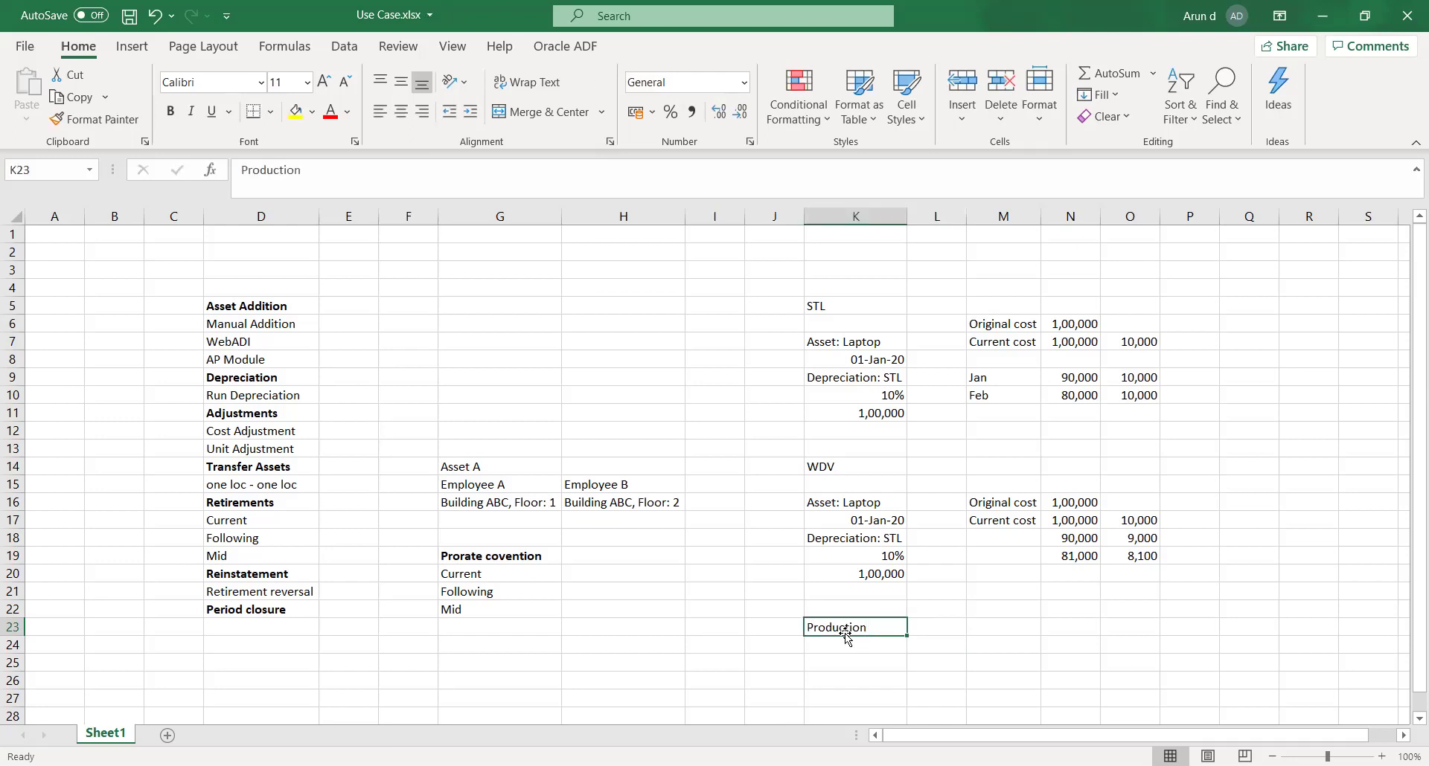
Save the workbook and enter "Asset: Machine" in K25 below the Production heading
key("Down")
key("Down")
key("ctrl+s")
type("A")
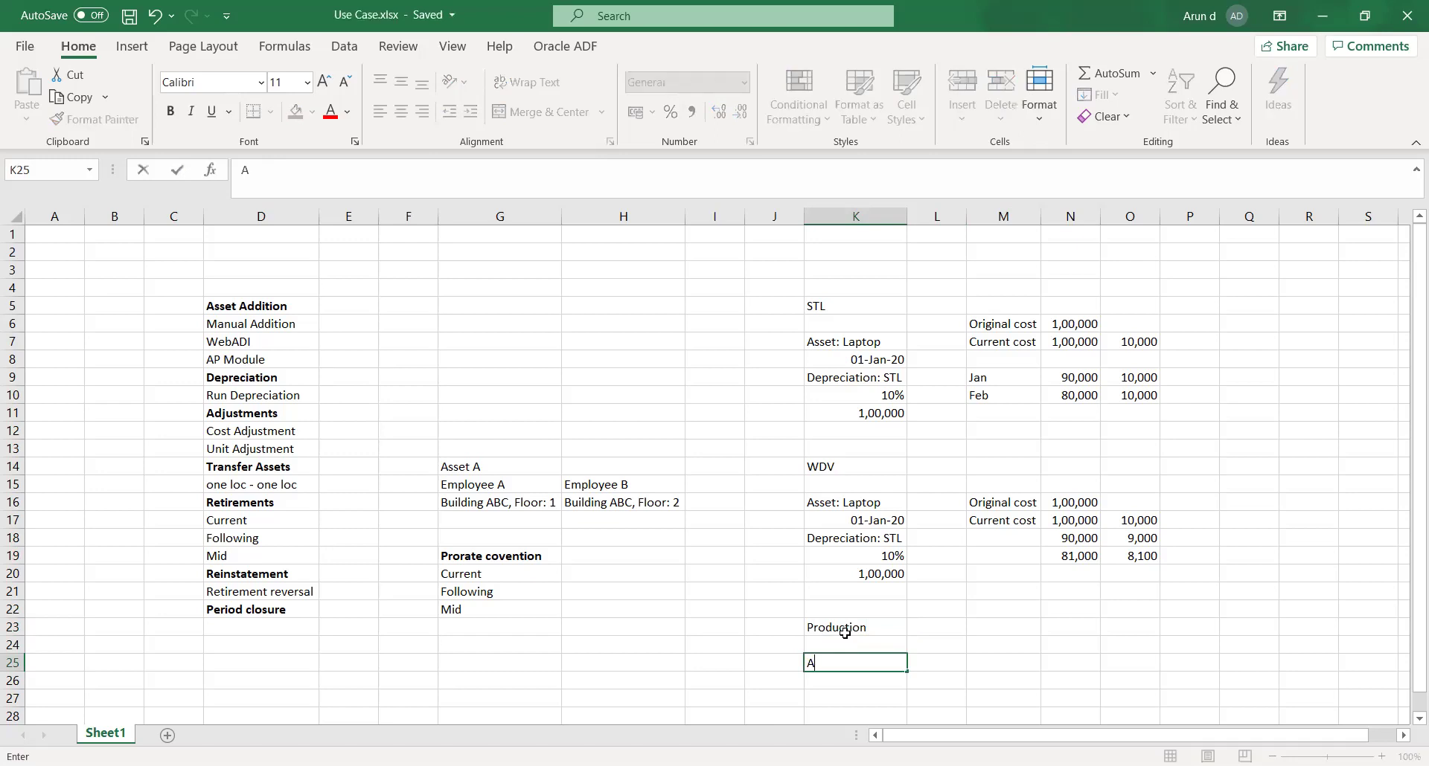
type("sset: Machine")
key("Tab")
key("Tab")
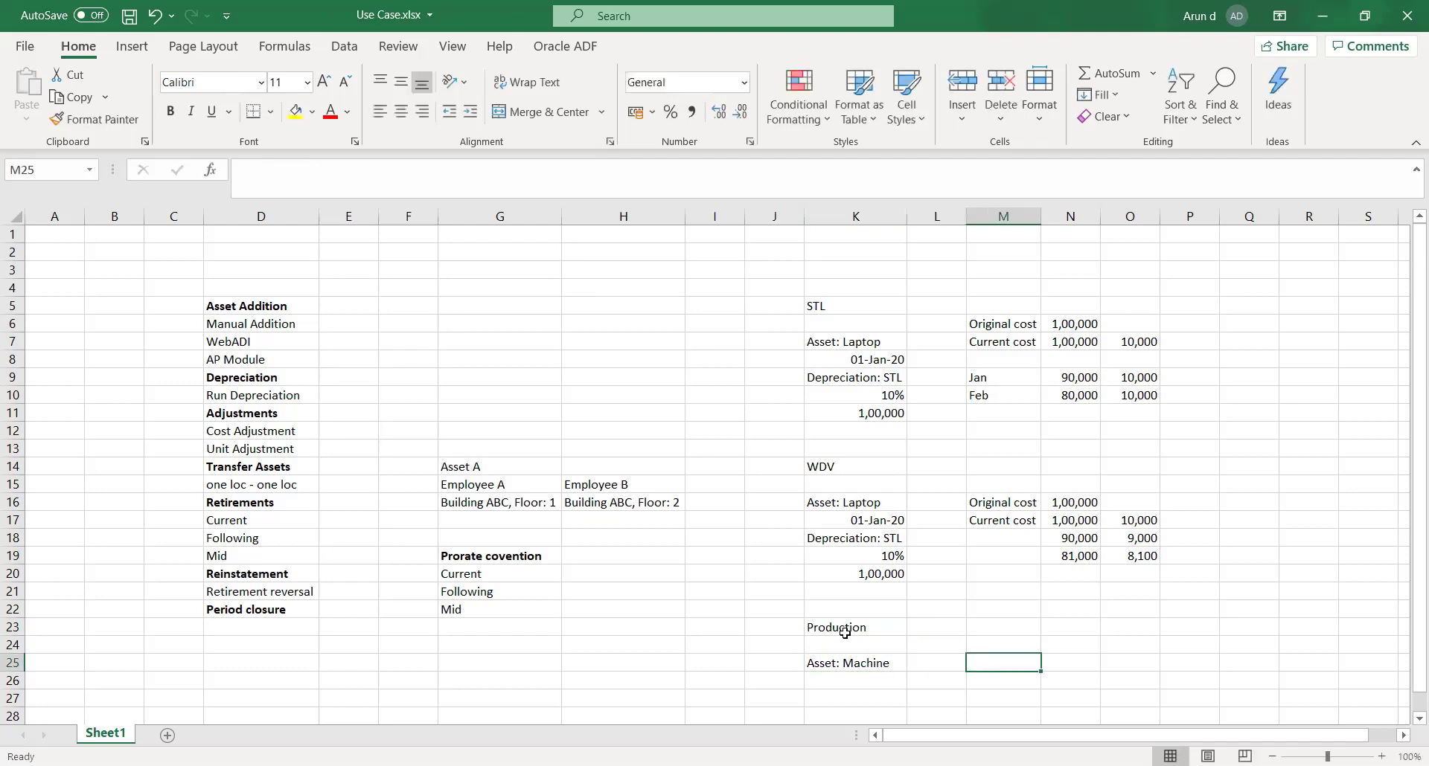
Enter the label "Original cost" in M25 with 1,00,000 in both N25 and O25
type("Or")
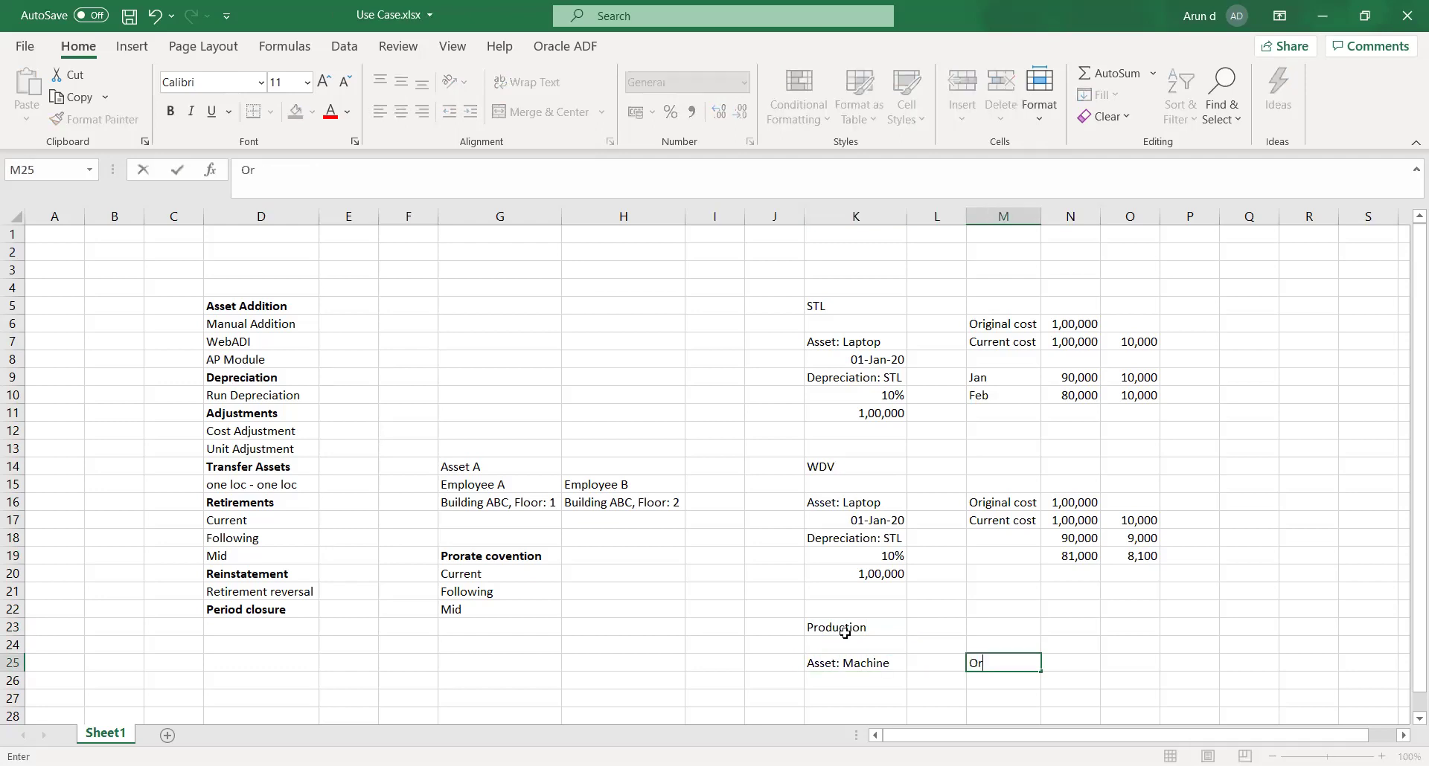
type("iginal cost")
key("Tab")
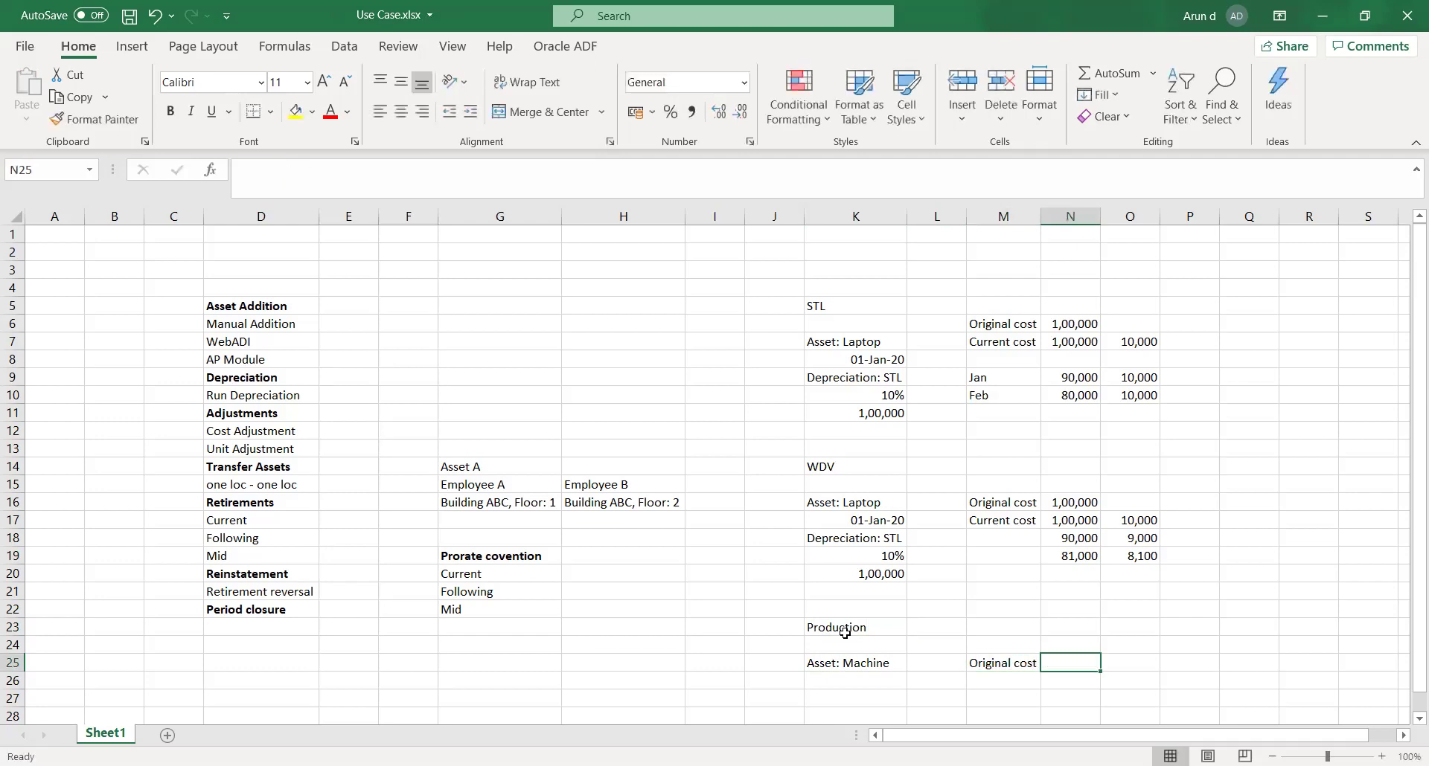
type("1,00,000")
key("Tab")
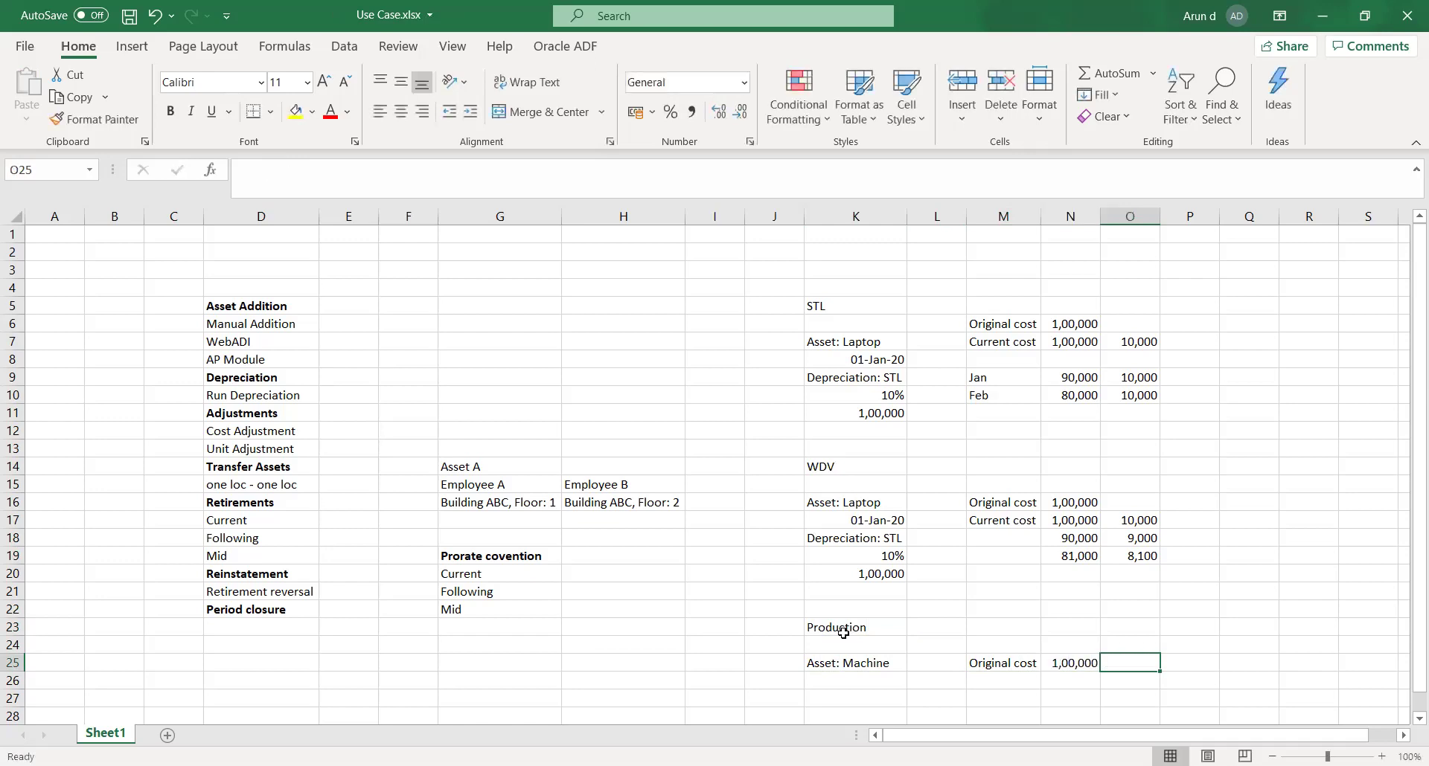
type("1,")
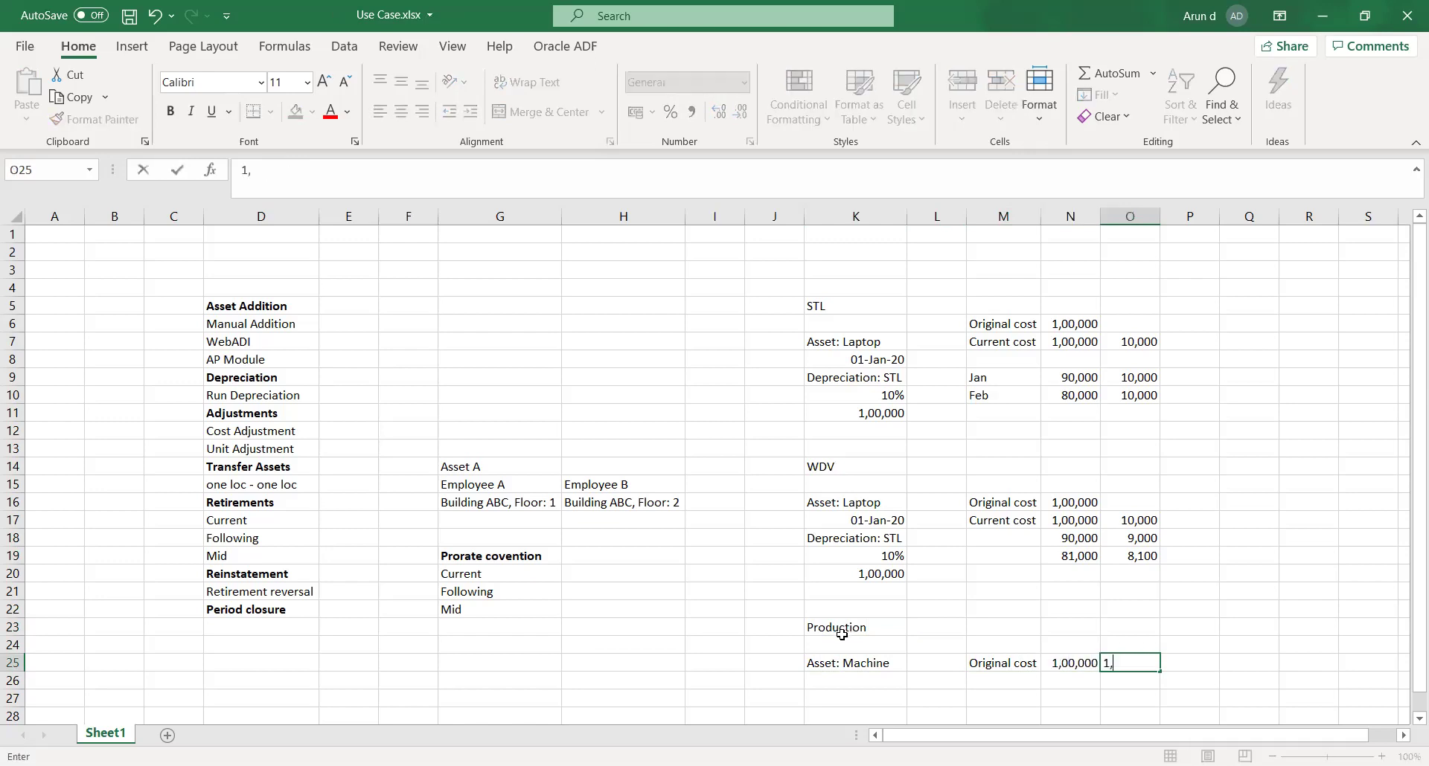
type("00,0001")
key("BackSpace")
key("Tab")
Enter a "Dep" row in M26 below the machine's original cost, with 0 in N26 and 10,000 in O26
key("Down")
key("Left")
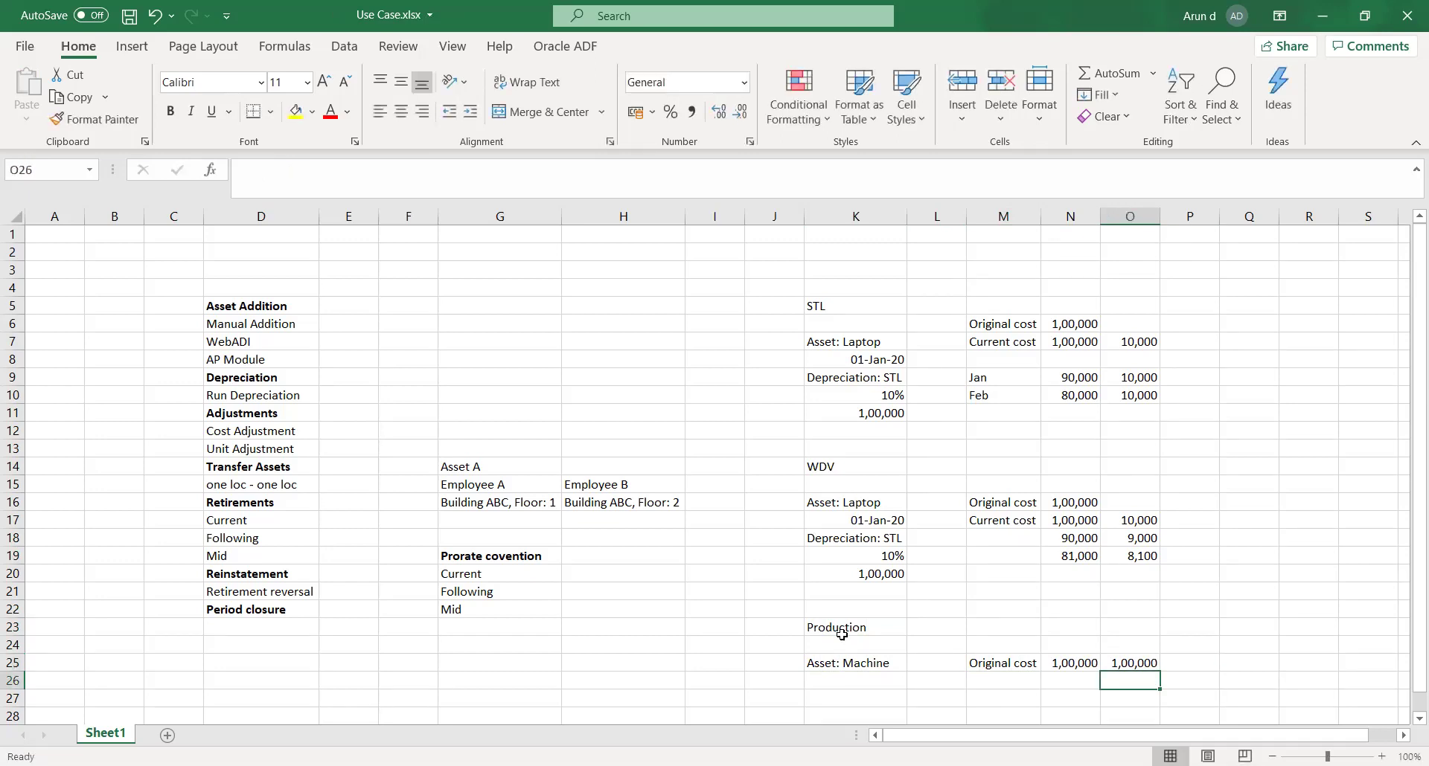
key("Left")
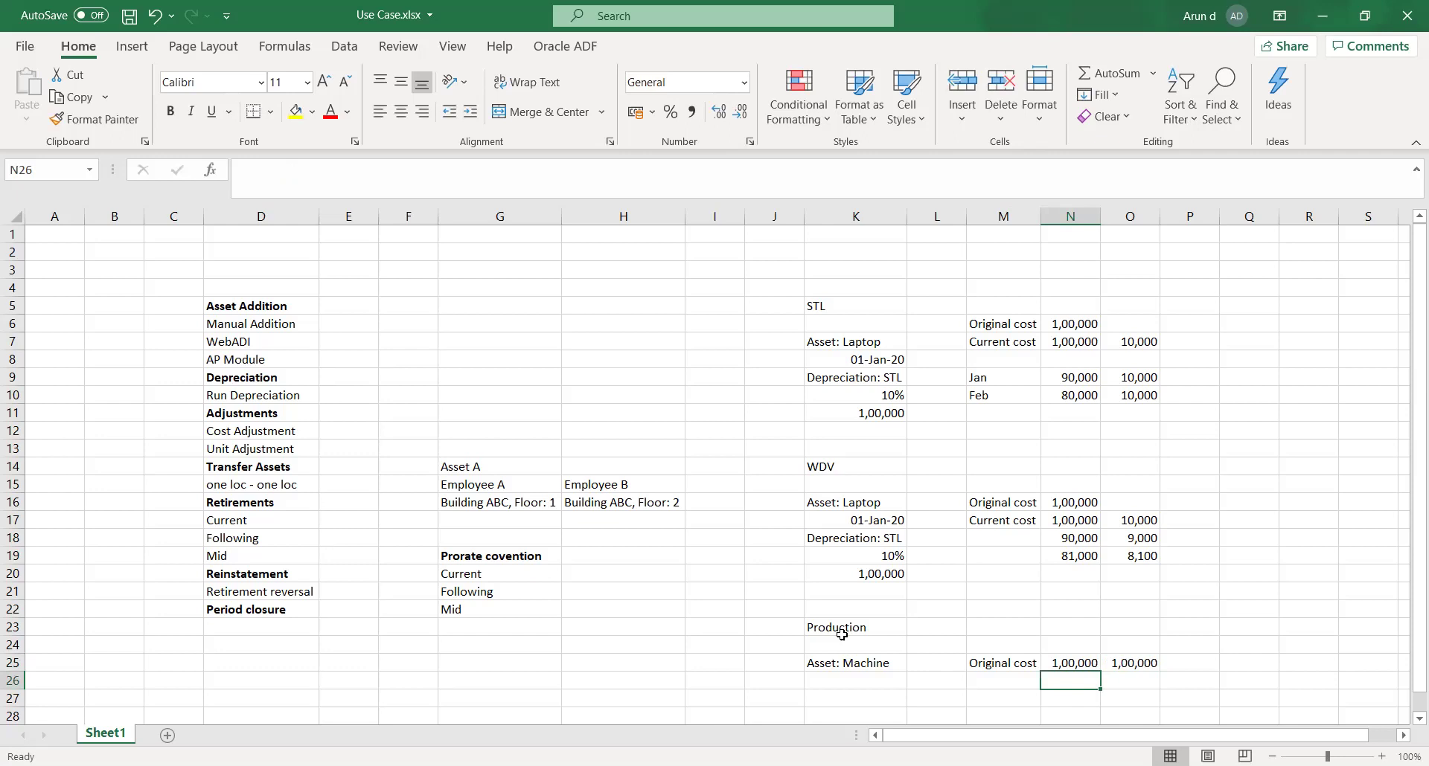
key("Right")
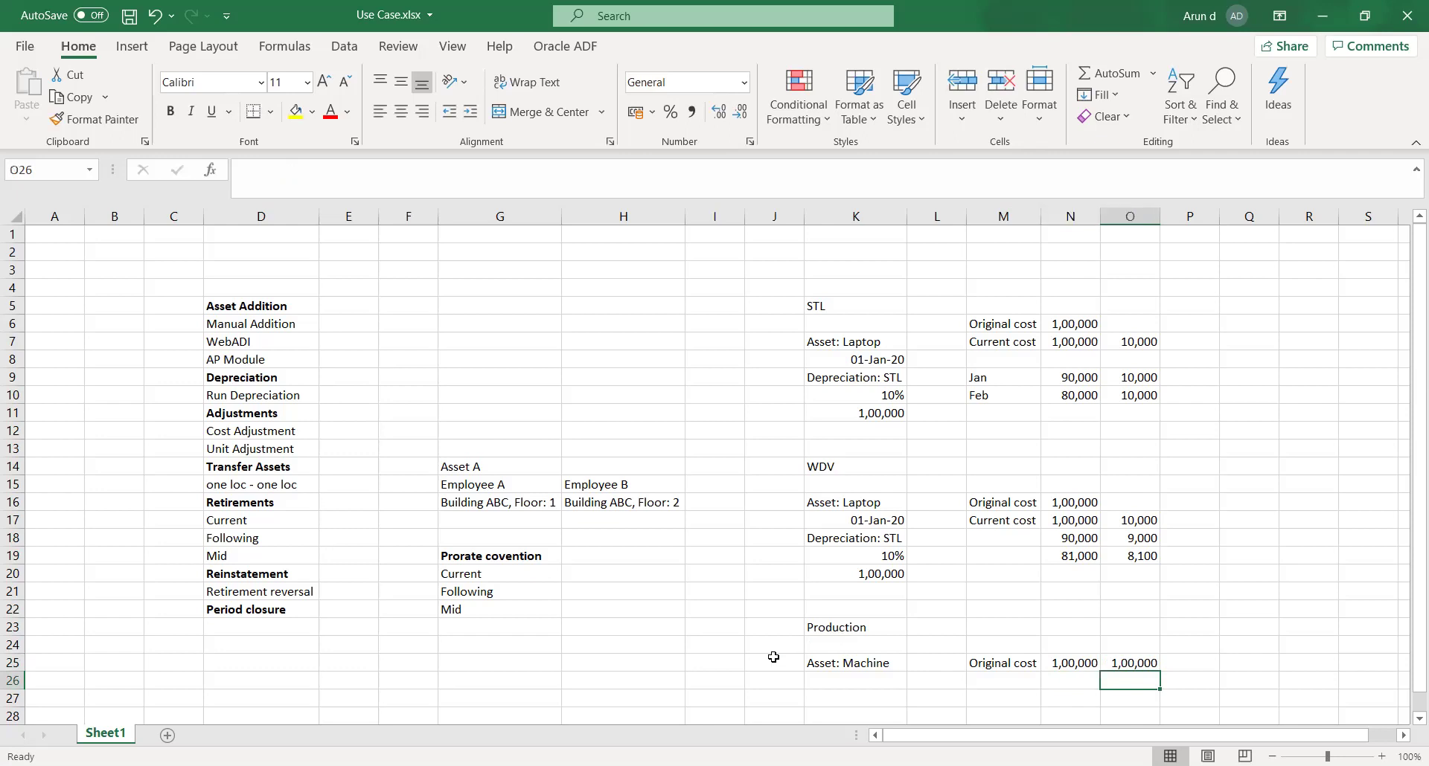
key("Left")
type("0")
key("Left")
type("Dep")
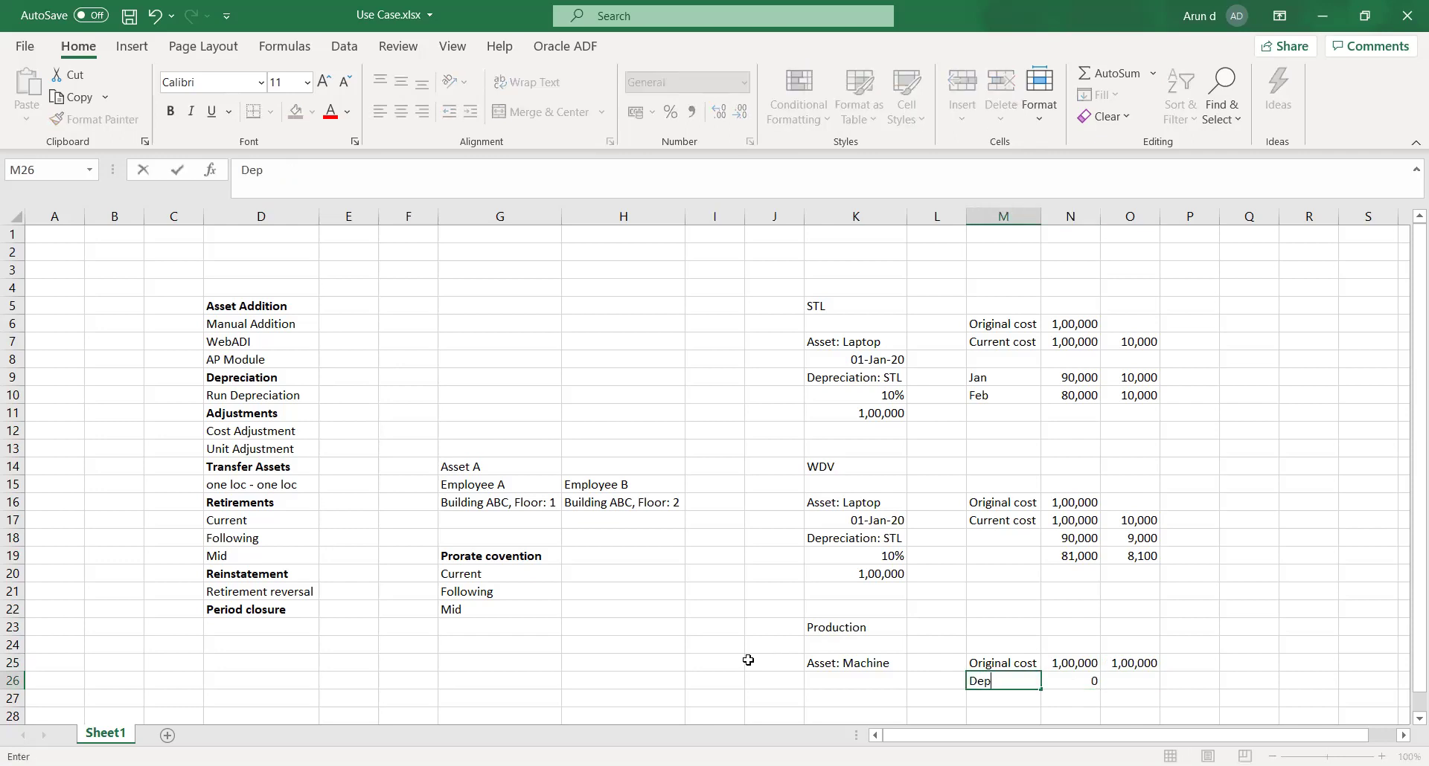
key("Right")
key("Right")
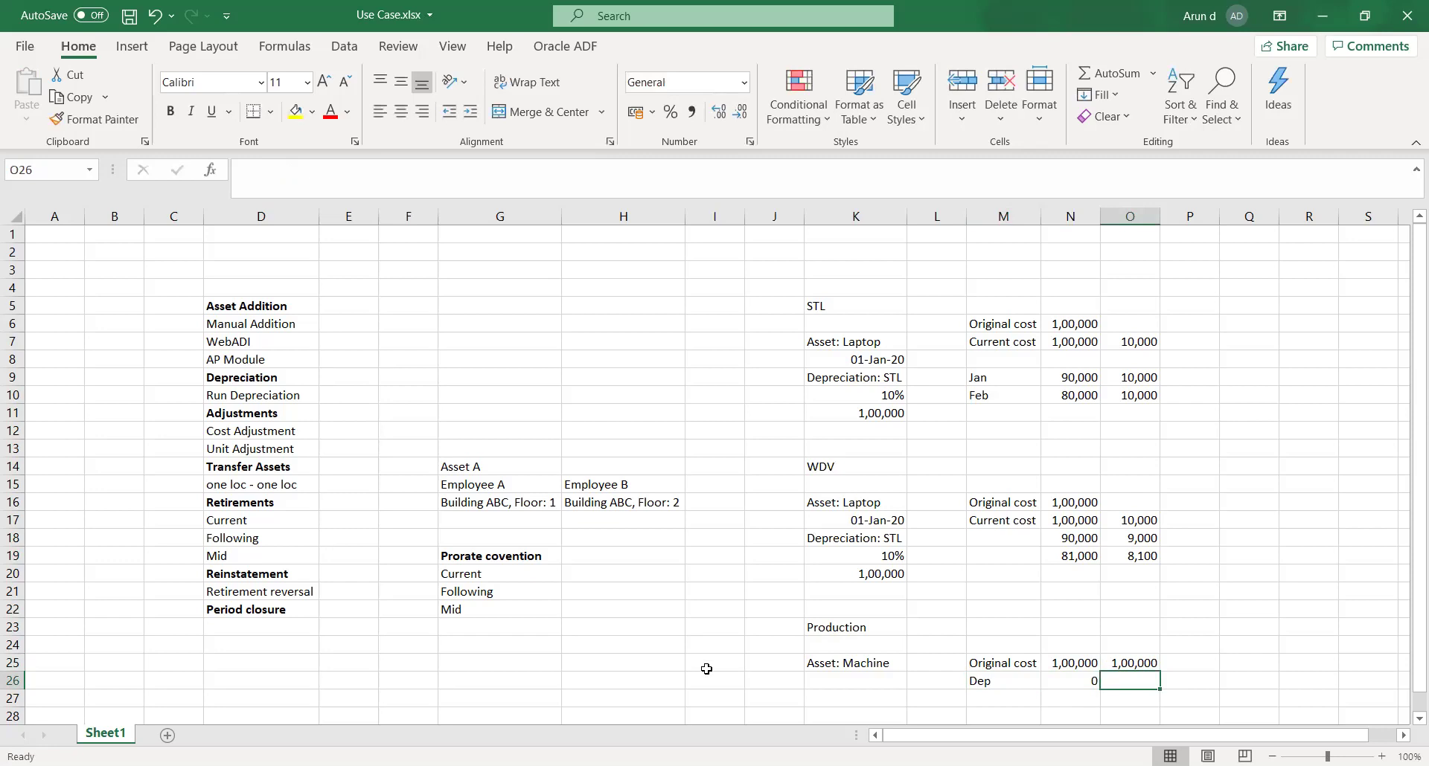
type("1")
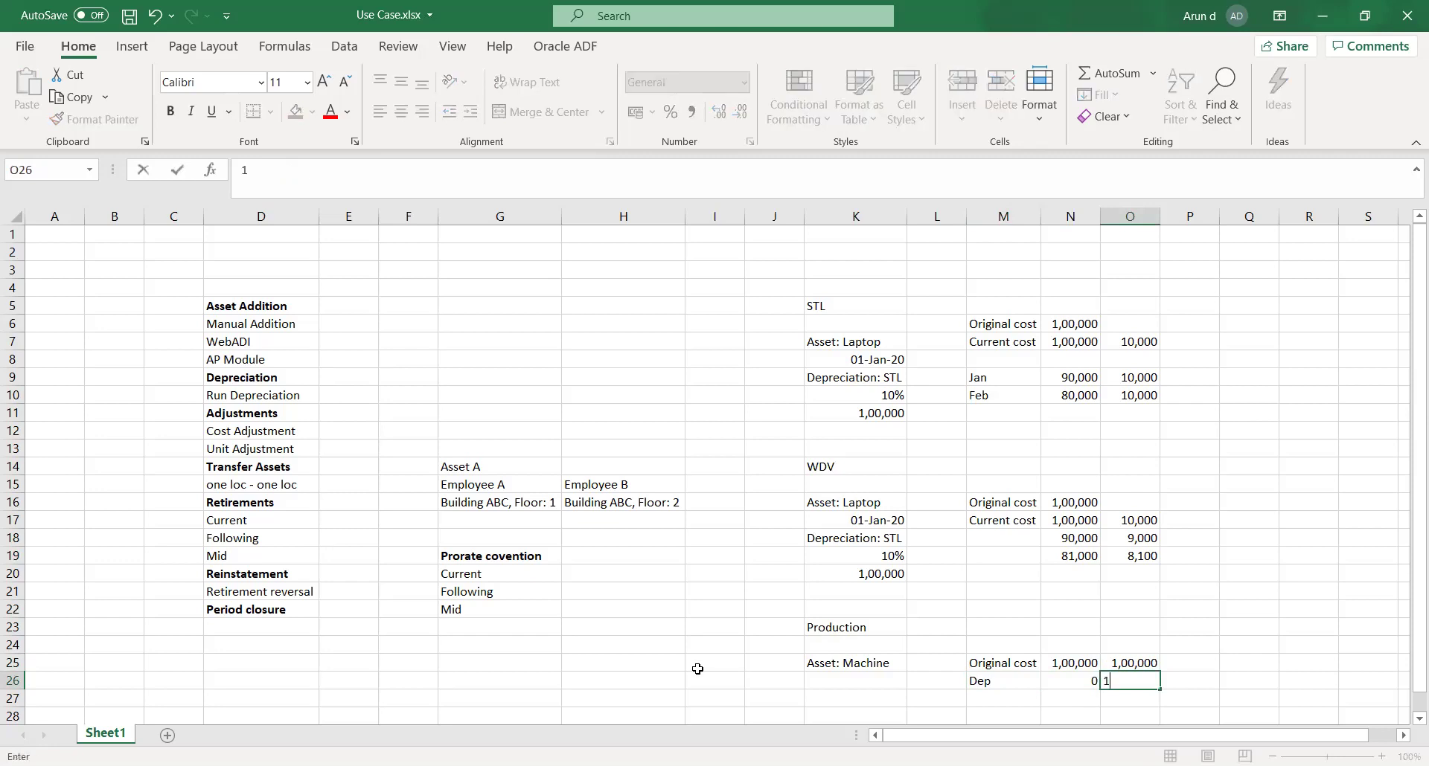
type("0,000")
key("Tab")
key("Left")
key("Left")
key("Left")
key("Left")
key("Left")
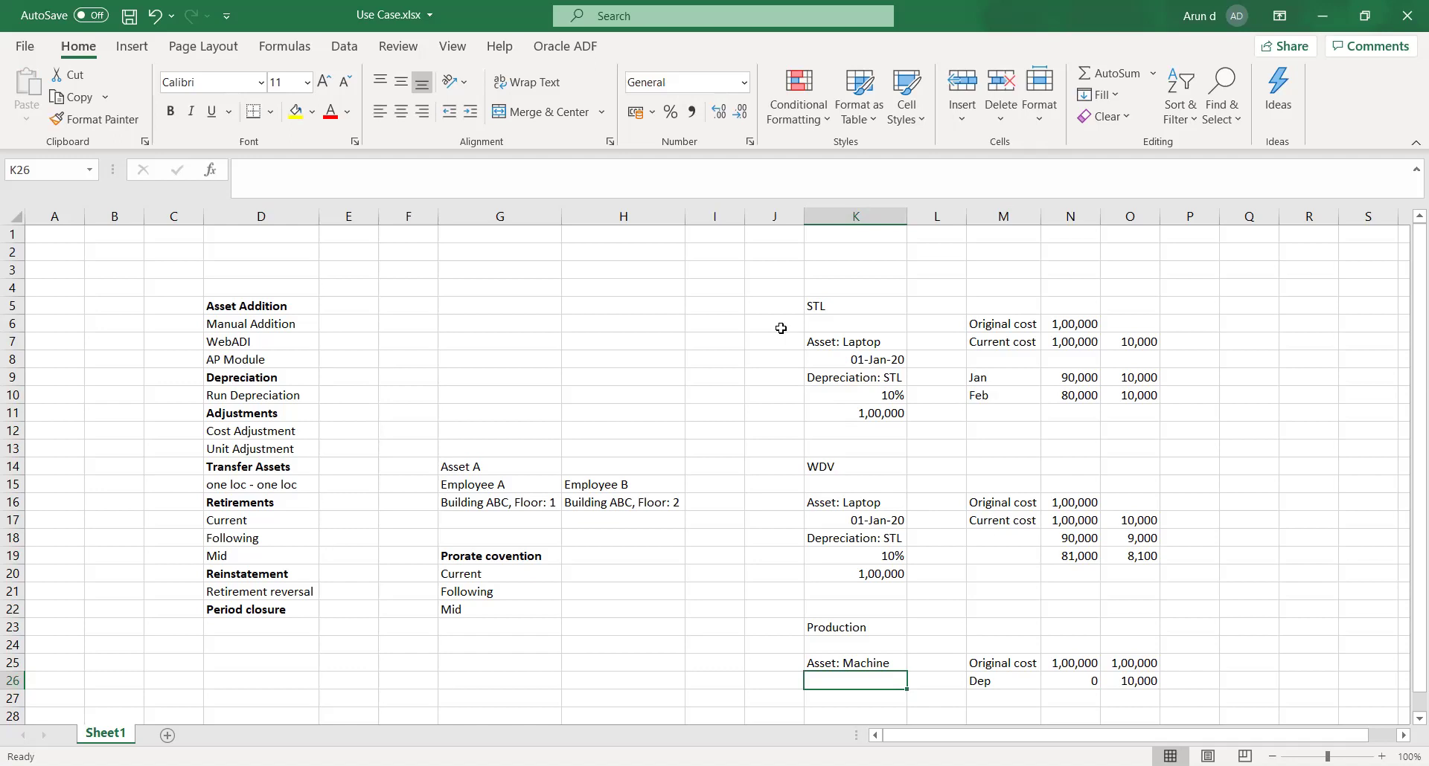
Review the STL, WDV and Production depreciation examples in columns K to O and save the workbook
left_click_drag(815, 293, 1152, 708)
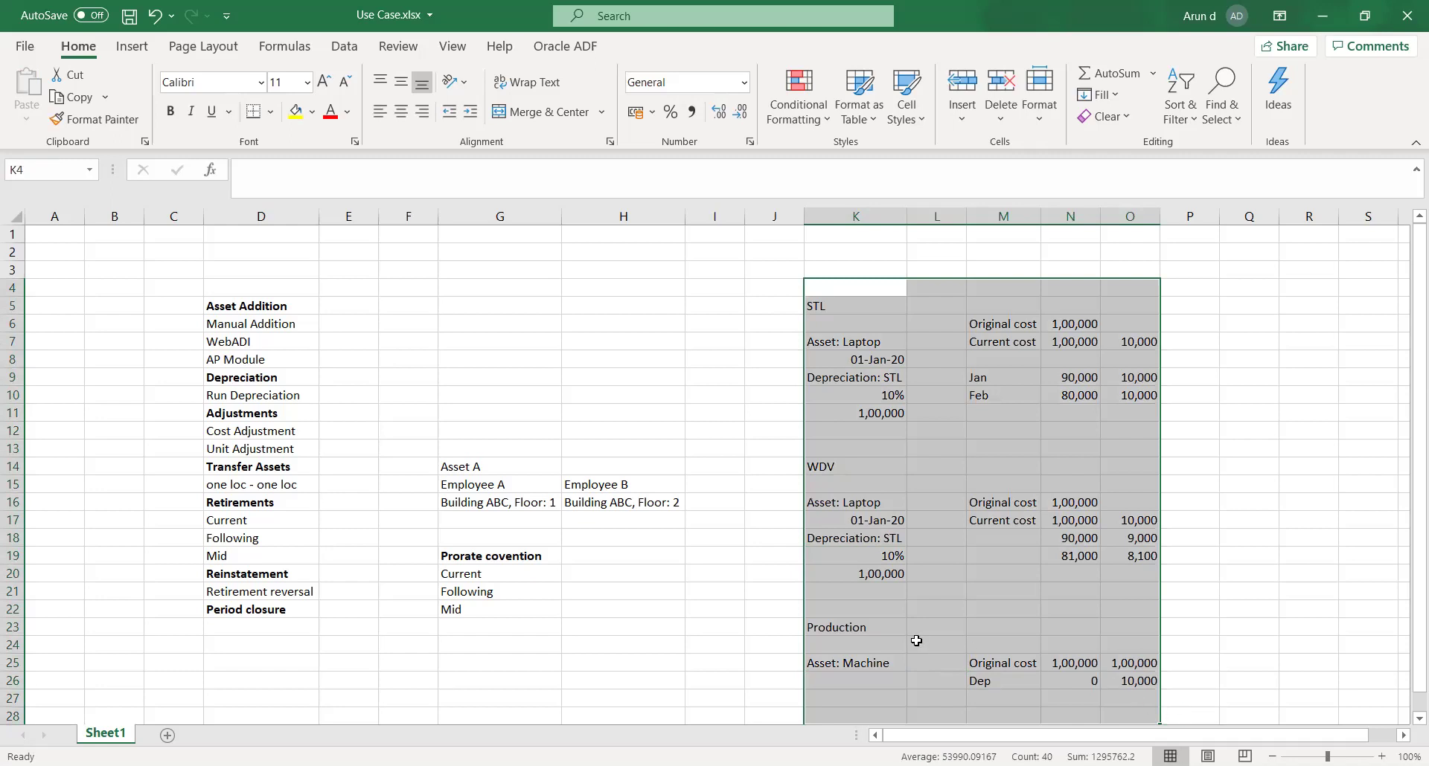
left_click(864, 628)
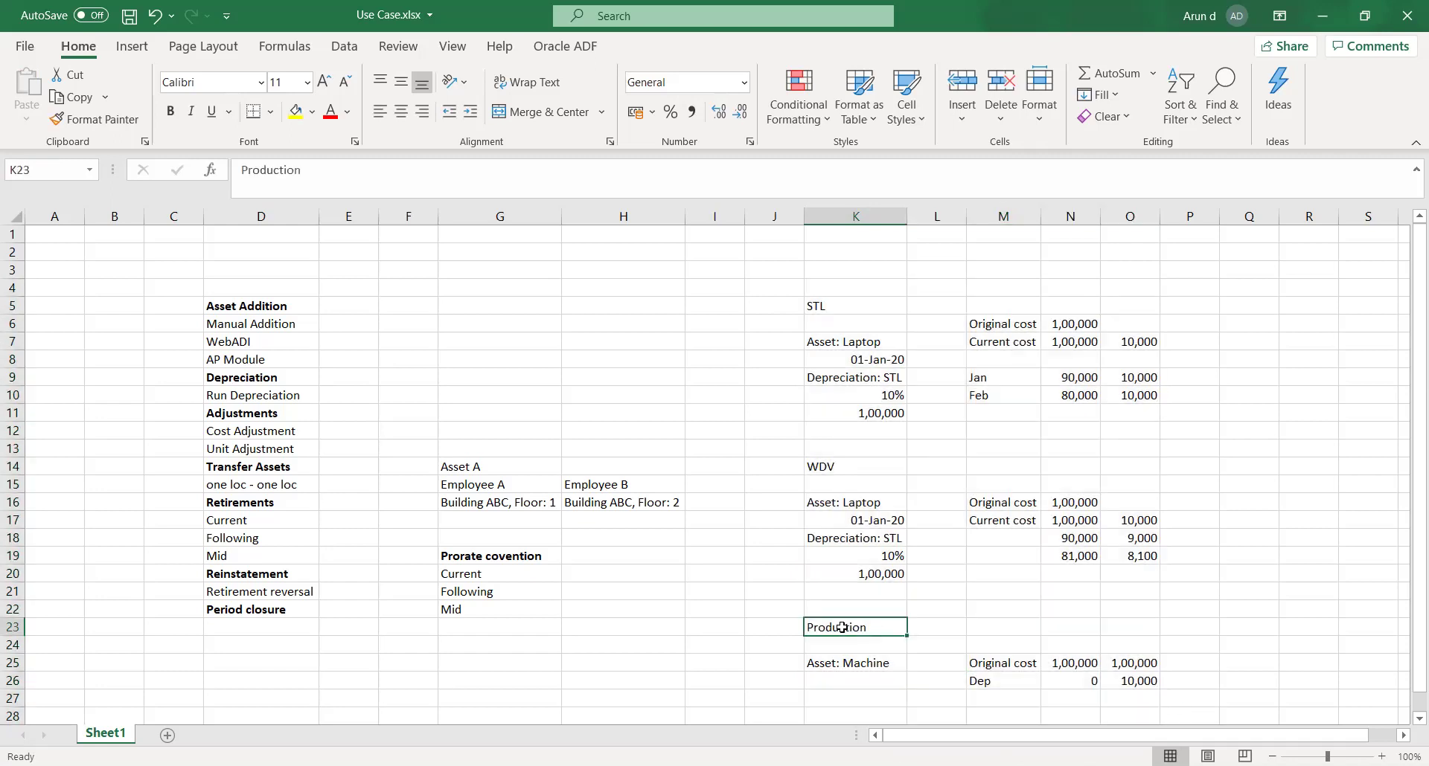
left_click(819, 468)
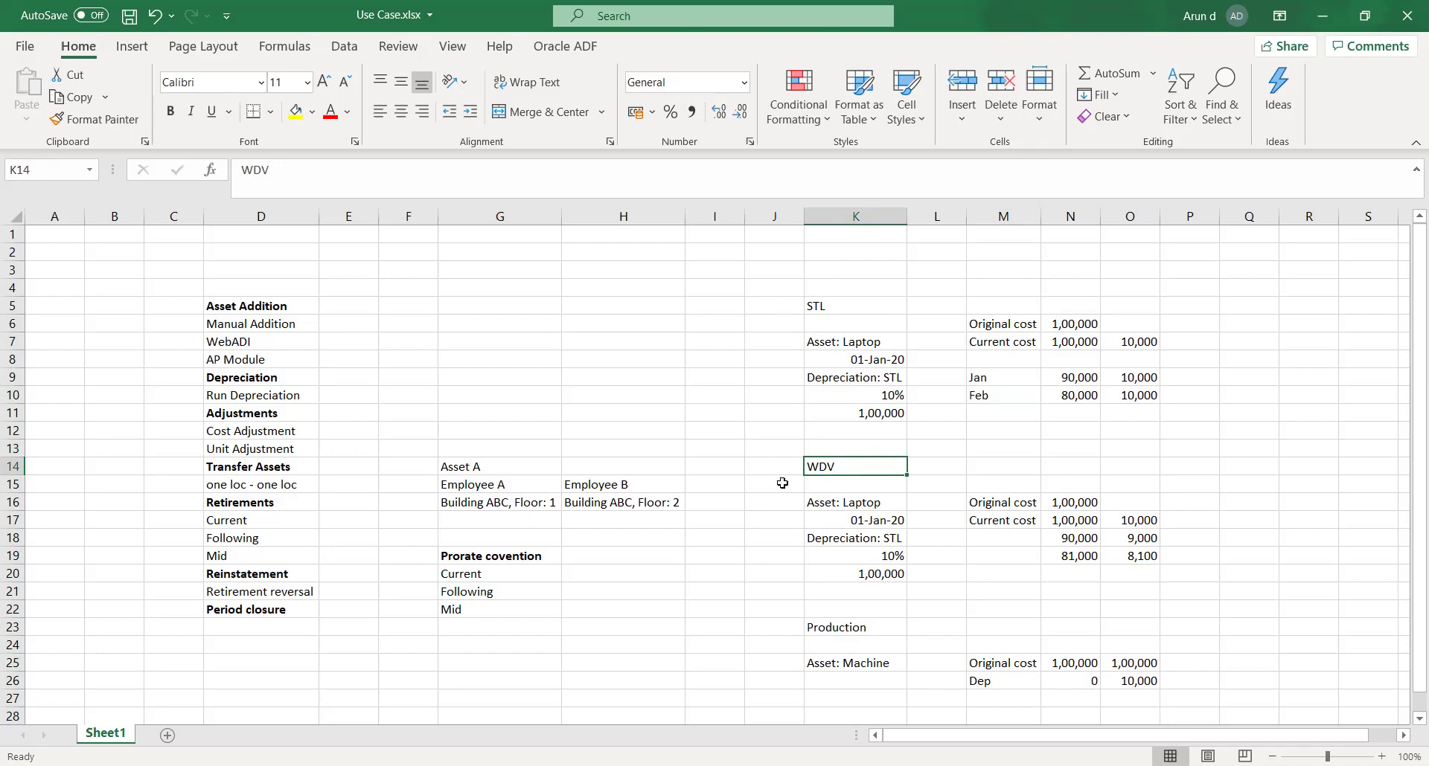
left_click(816, 308)
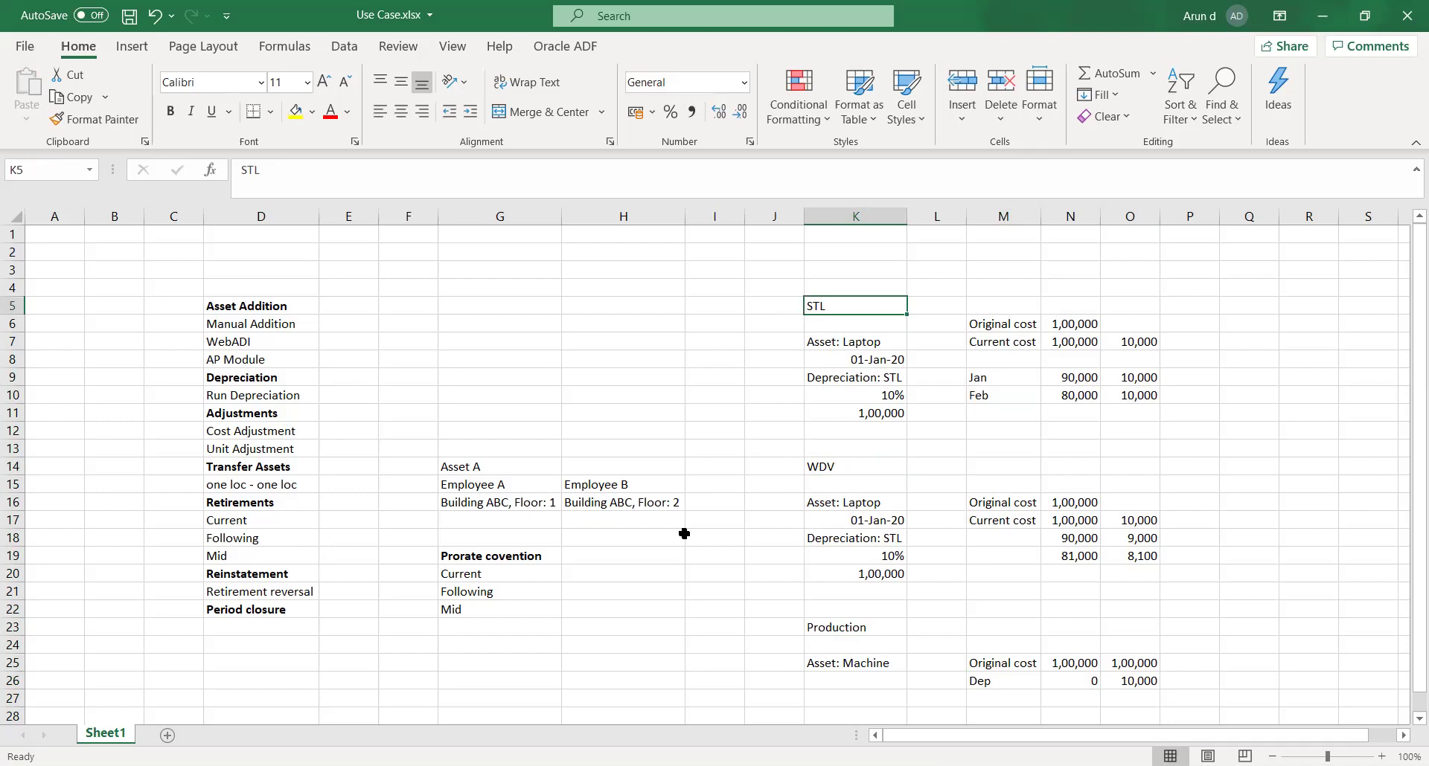
left_click(717, 569)
key("ctrl+s")
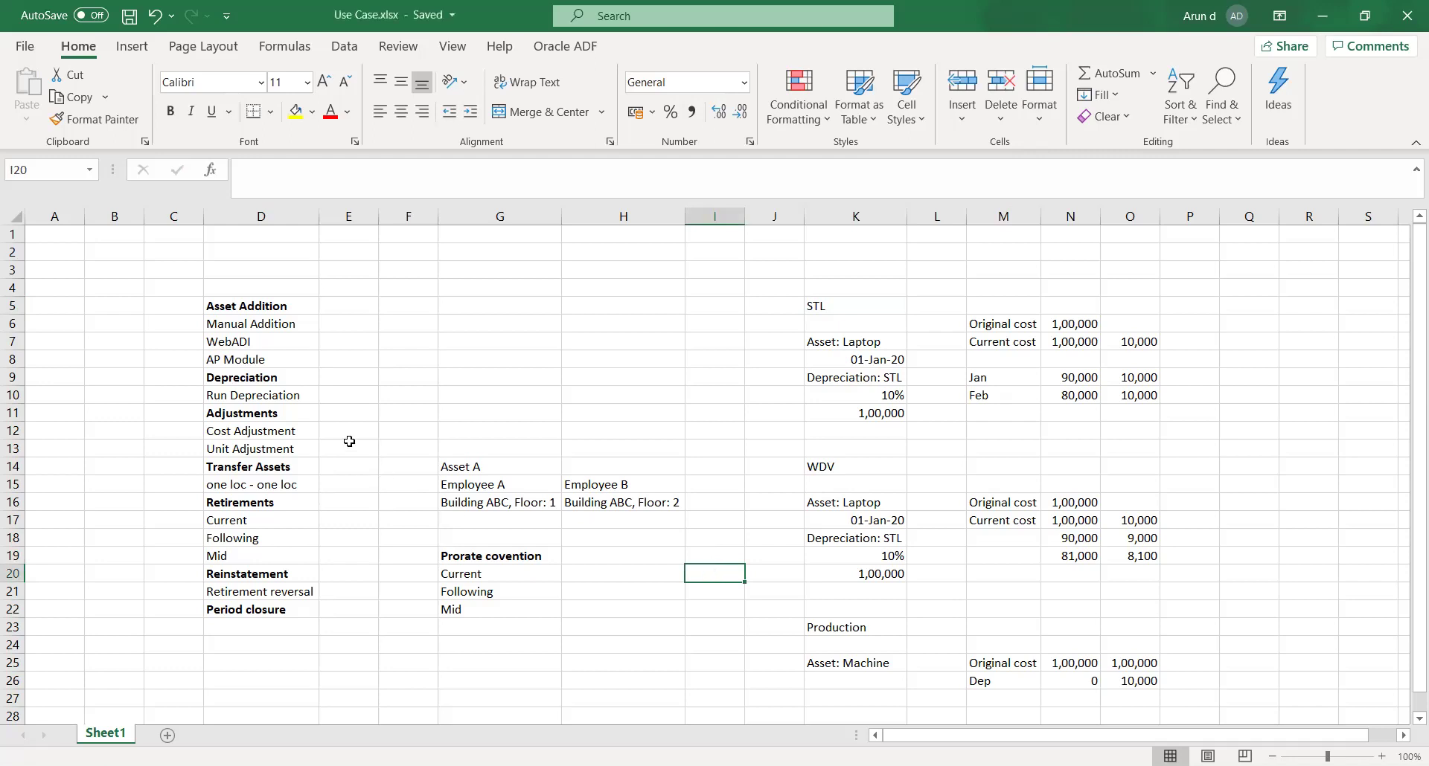
Switch to Oracle Applications and expand the Asset System functions under Setup in the Assets Navigator
left_click(580, 47)
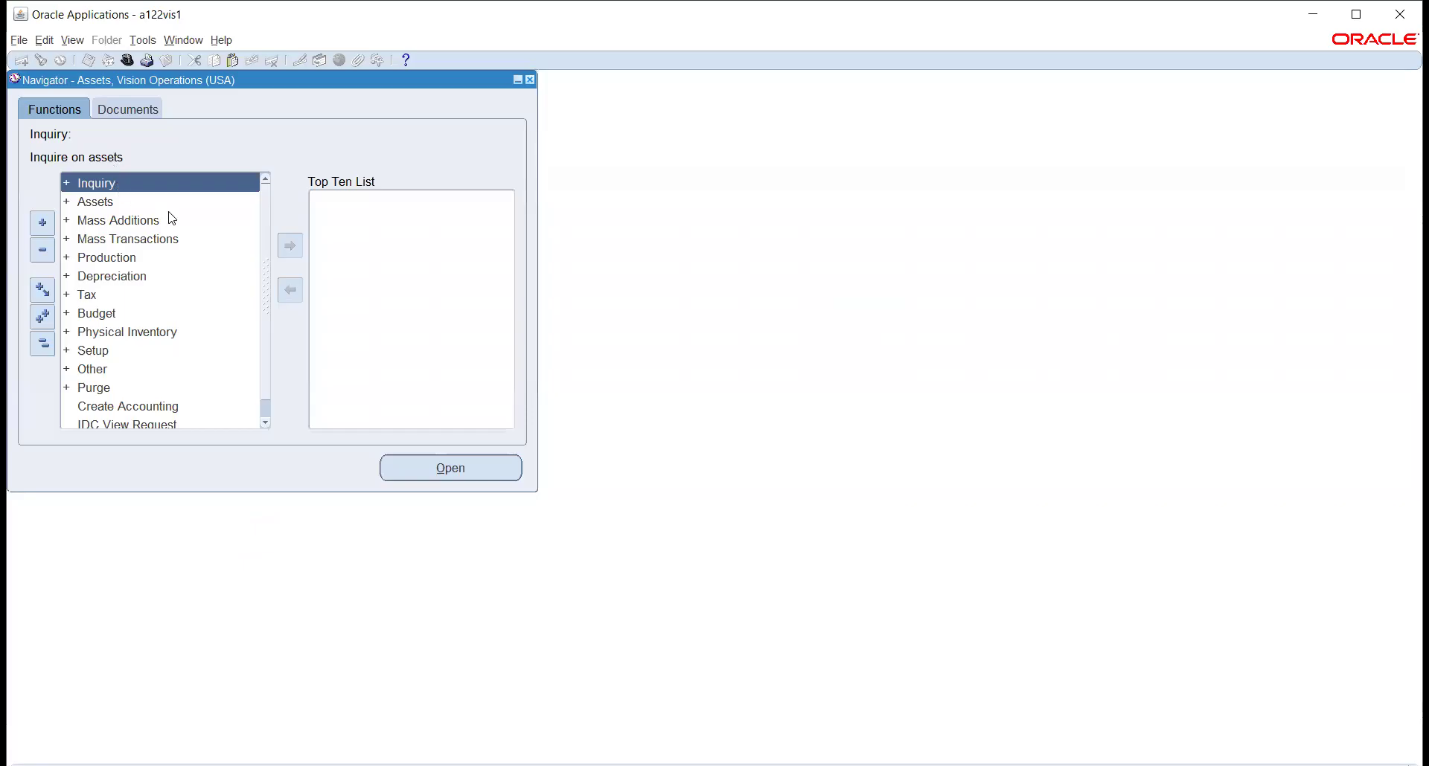
left_click(107, 352)
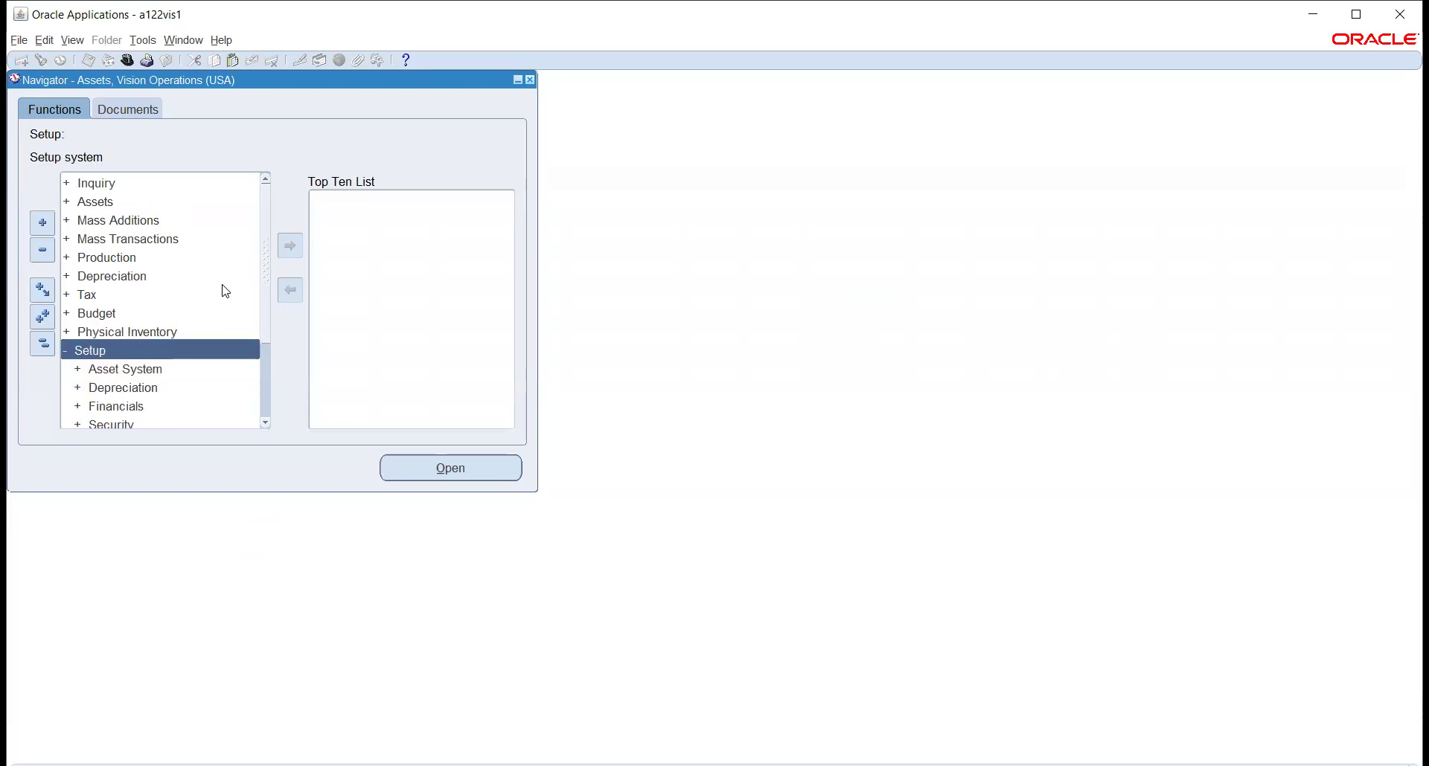
scroll(225, 290, "down", 2)
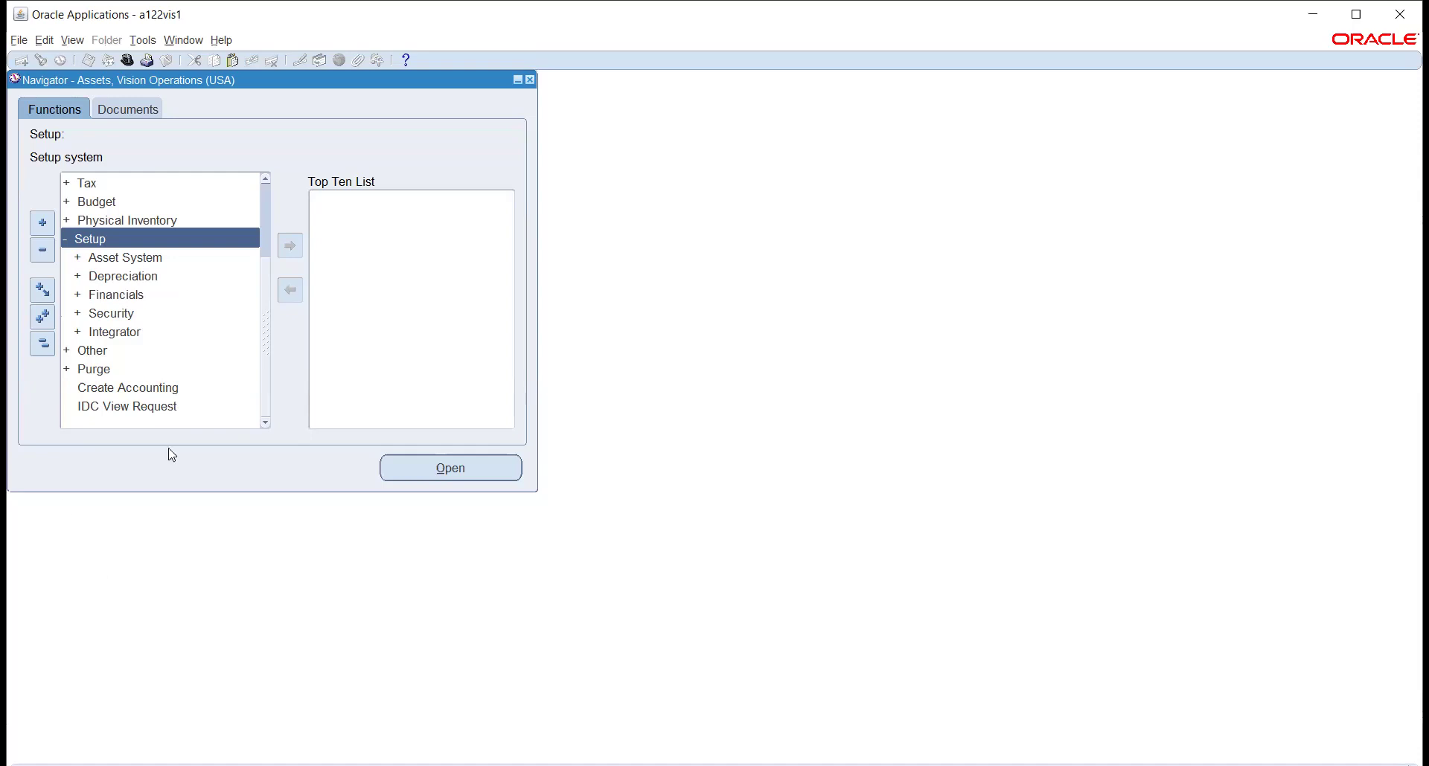
left_click(128, 260)
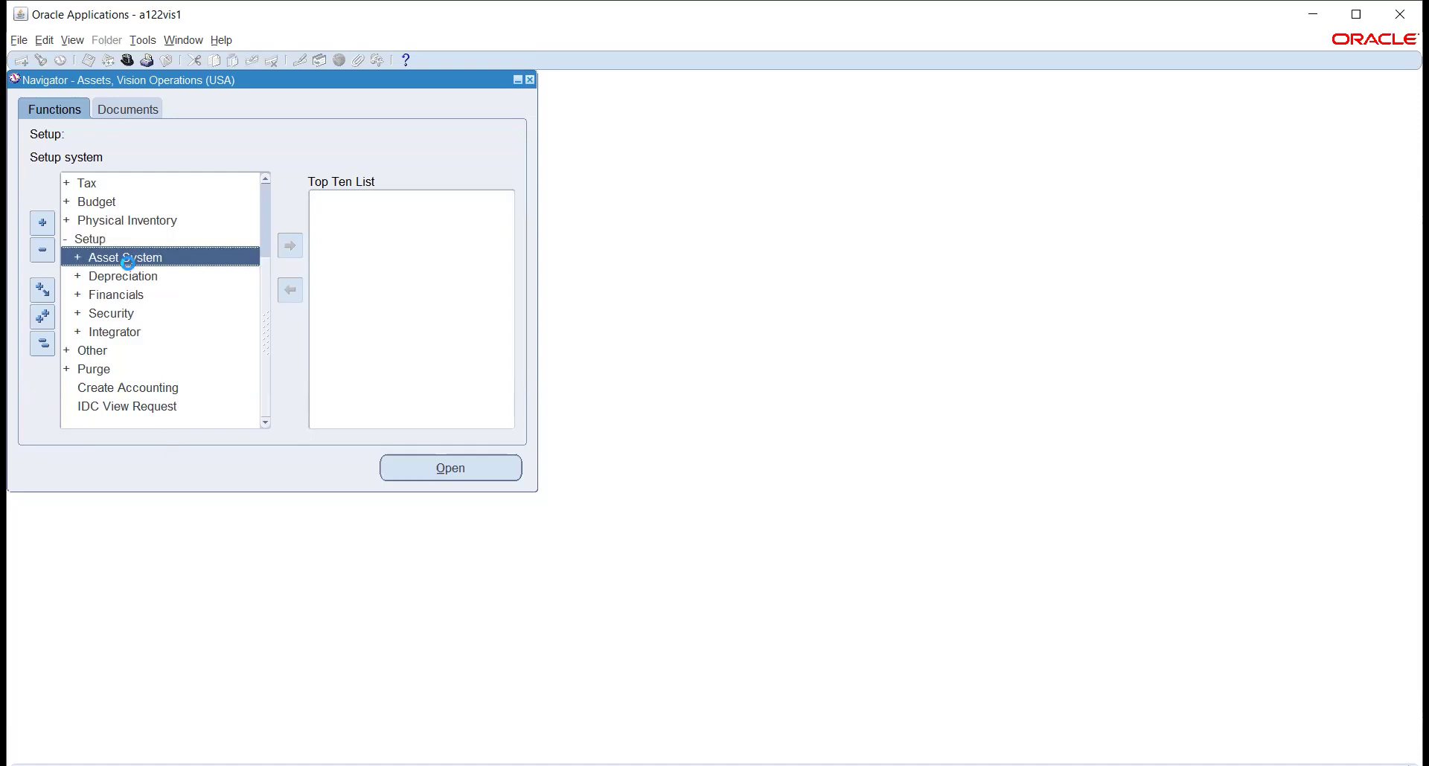
double_click(128, 262)
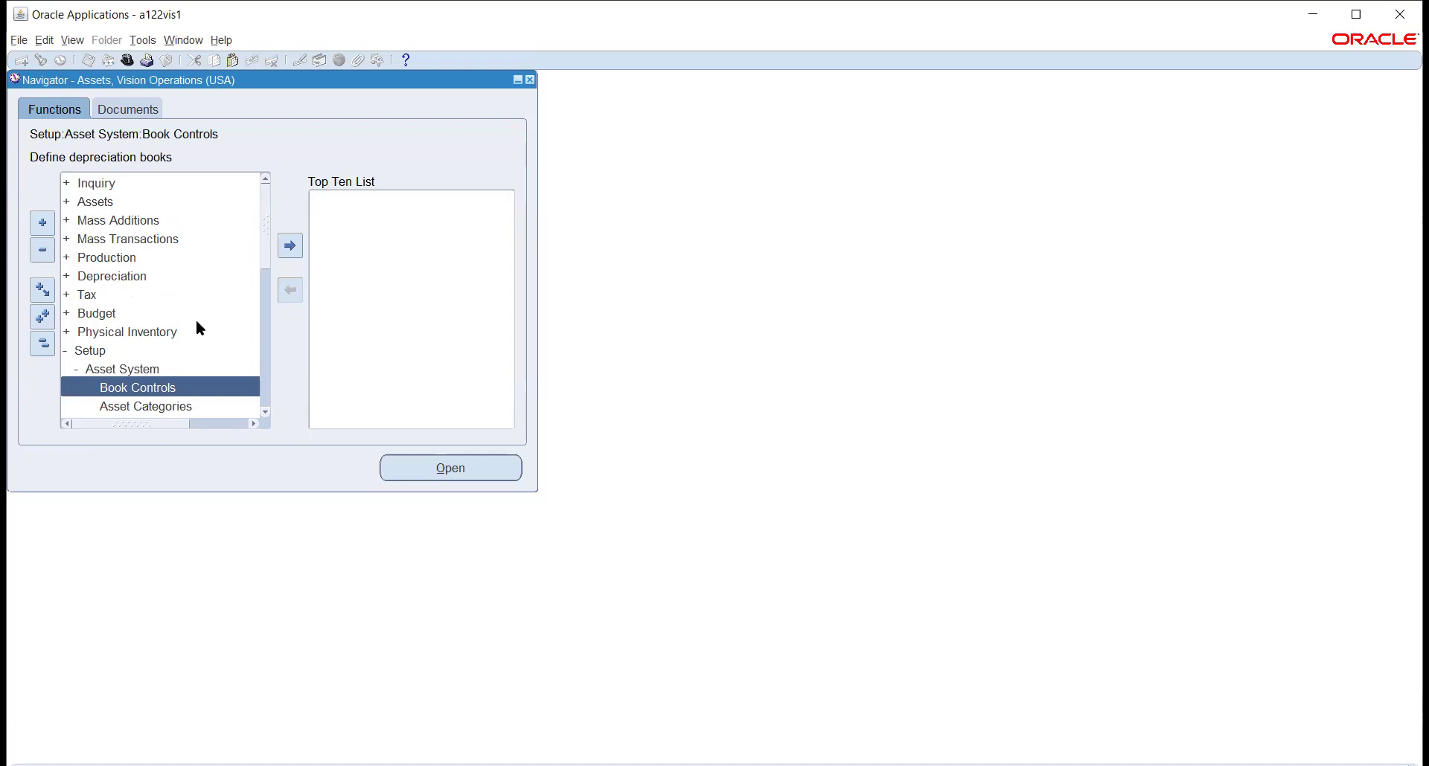
scroll(198, 329, "down", 1)
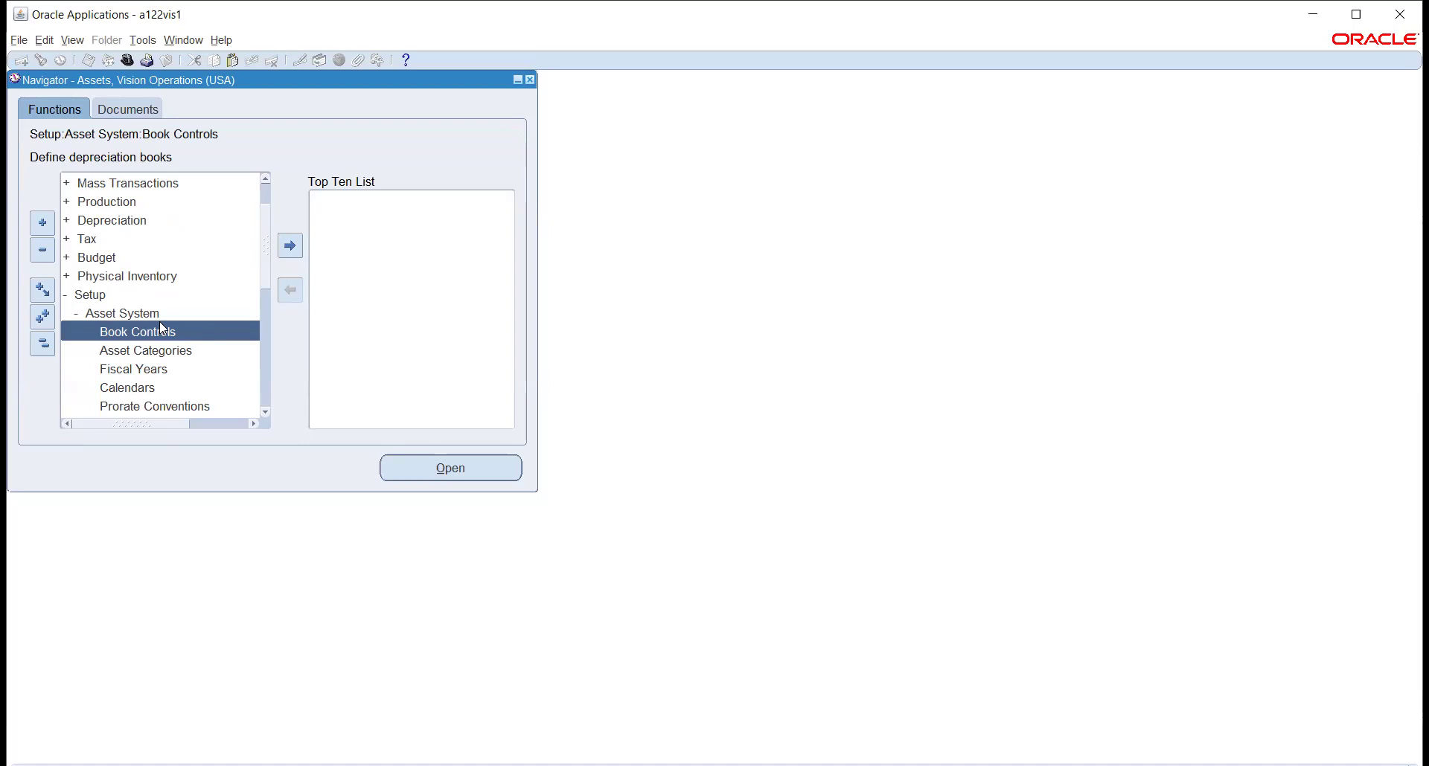
Open the Book Controls form, renewing the expired log-on session, and close the form
double_click(138, 331)
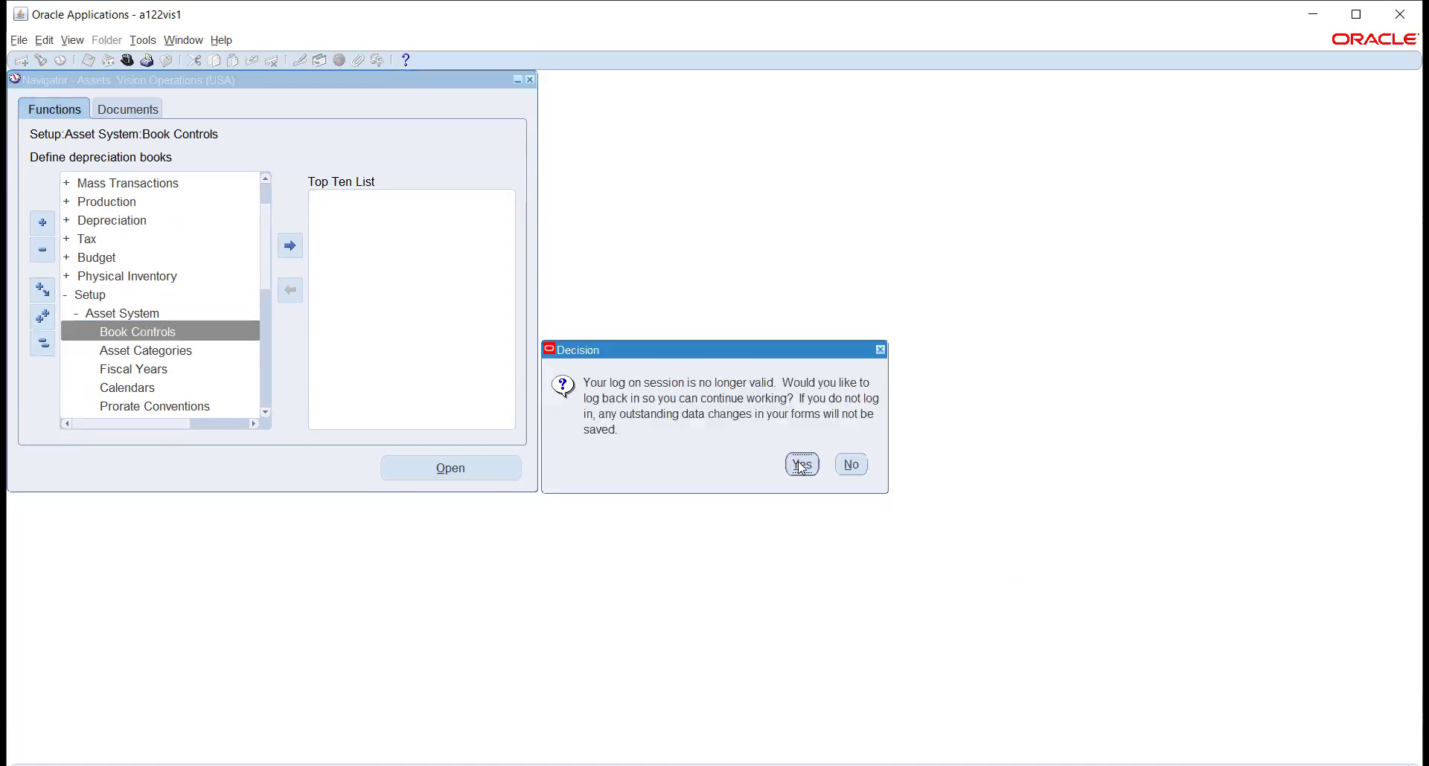
key("Return")
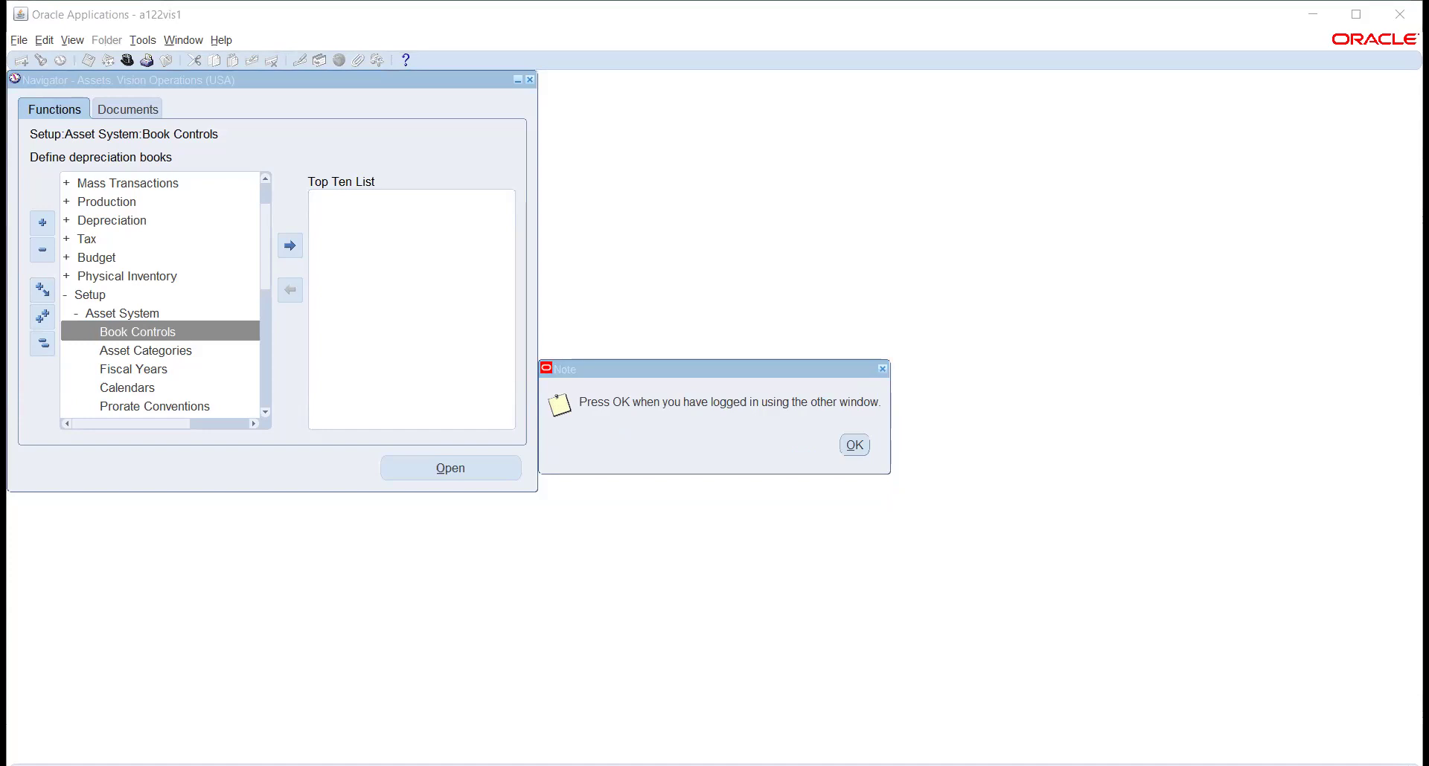
left_click(854, 445)
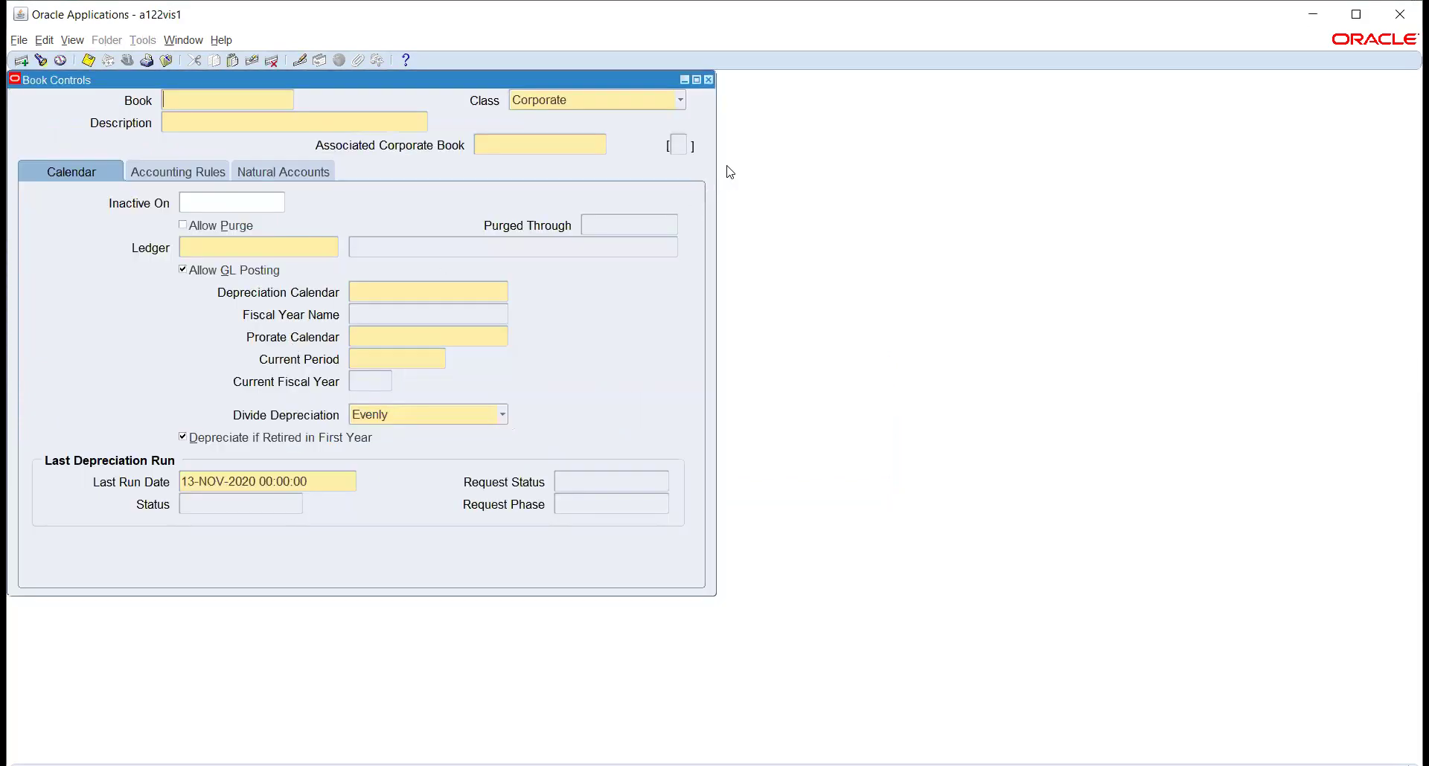
key("F4")
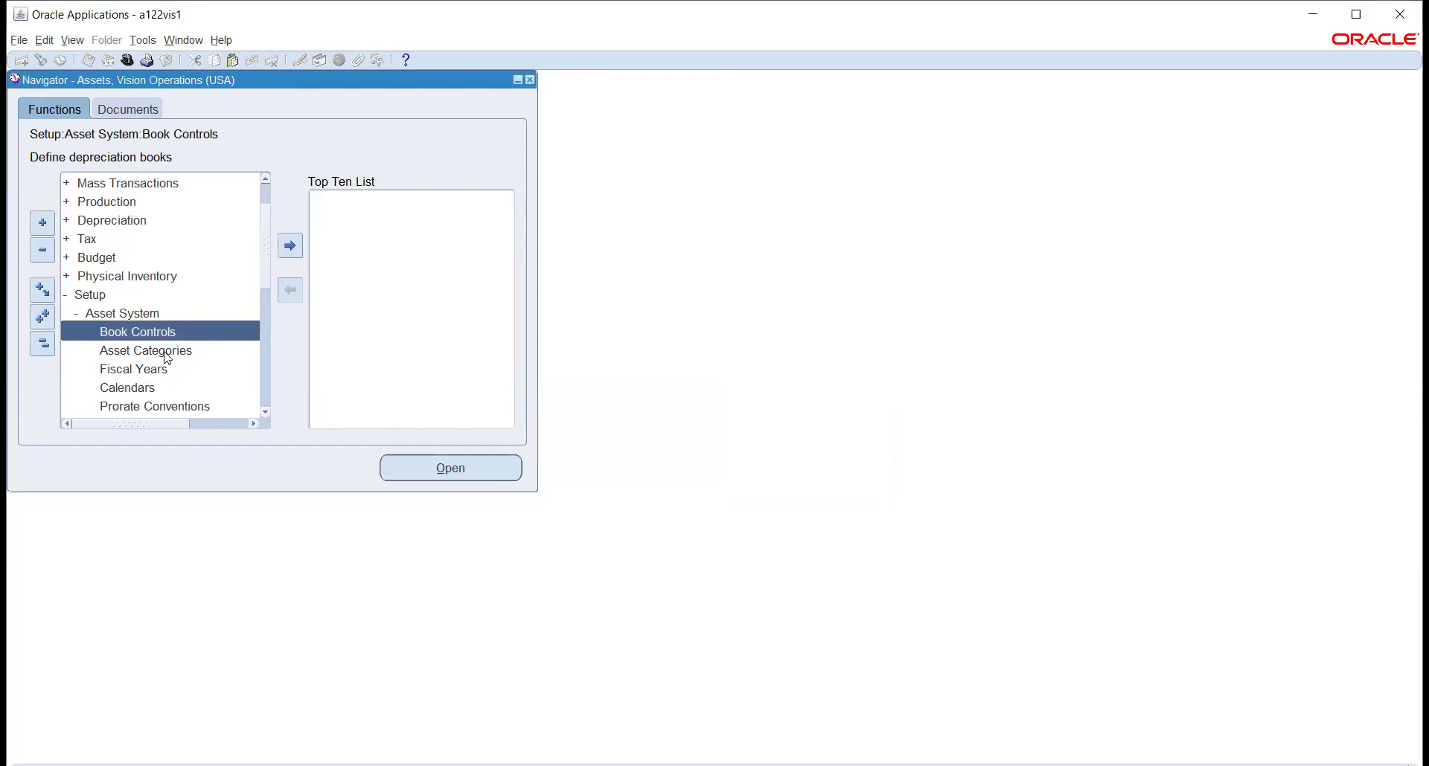
Open the System Controls form from the Asset System setup functions
scroll(149, 339, "down", 1)
scroll(149, 338, "down", 1)
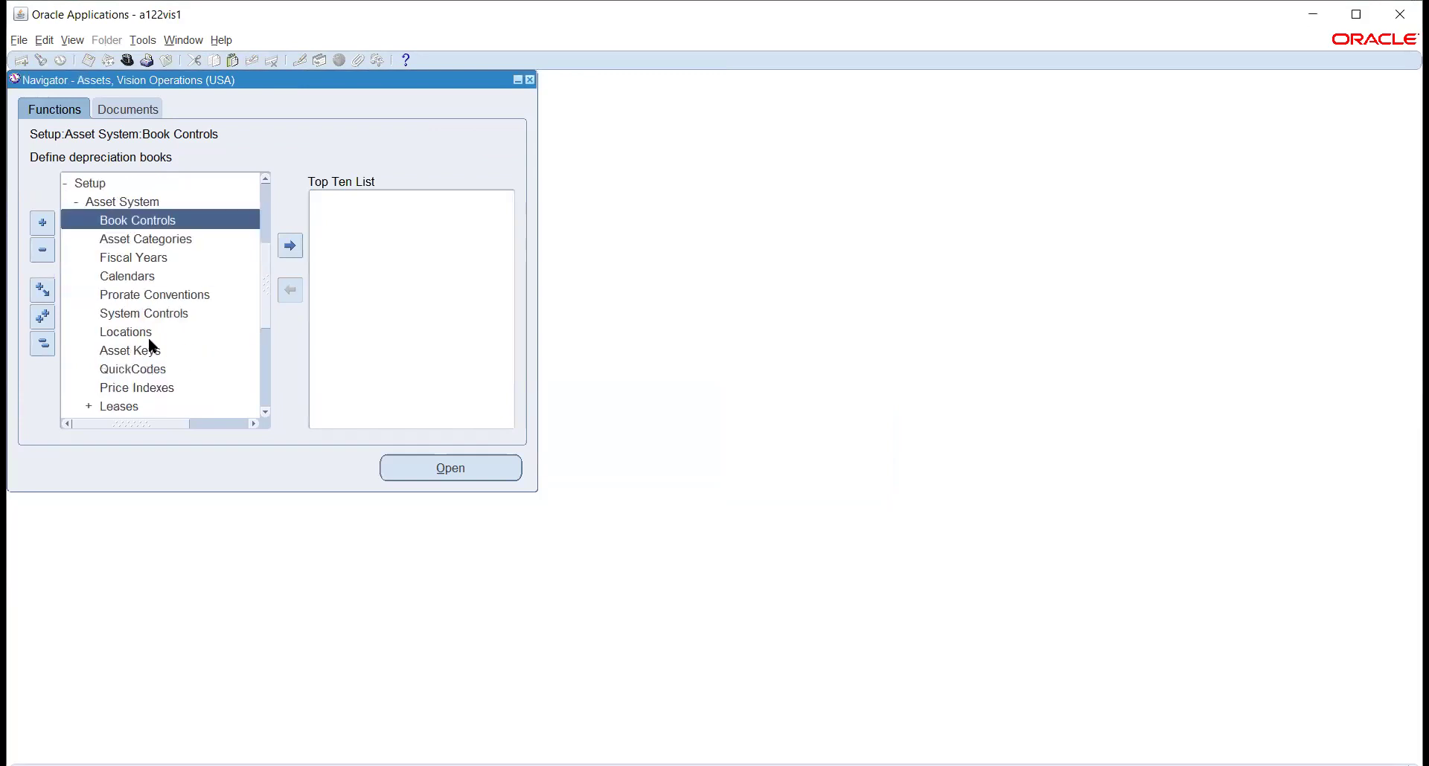
scroll(148, 337, "down", 1)
scroll(149, 337, "down", 1)
scroll(148, 344, "down", 1)
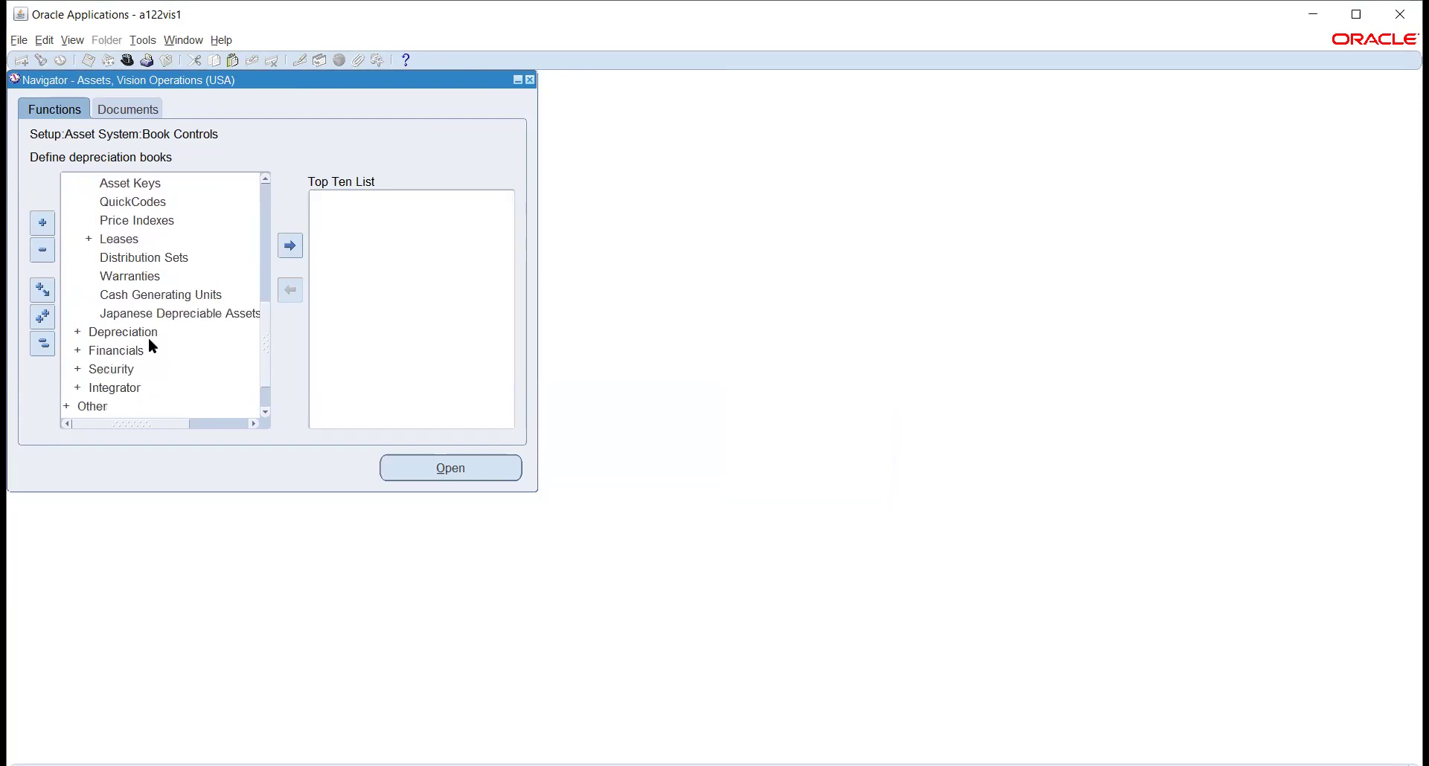
scroll(149, 345, "up", 1)
scroll(149, 346, "up", 1)
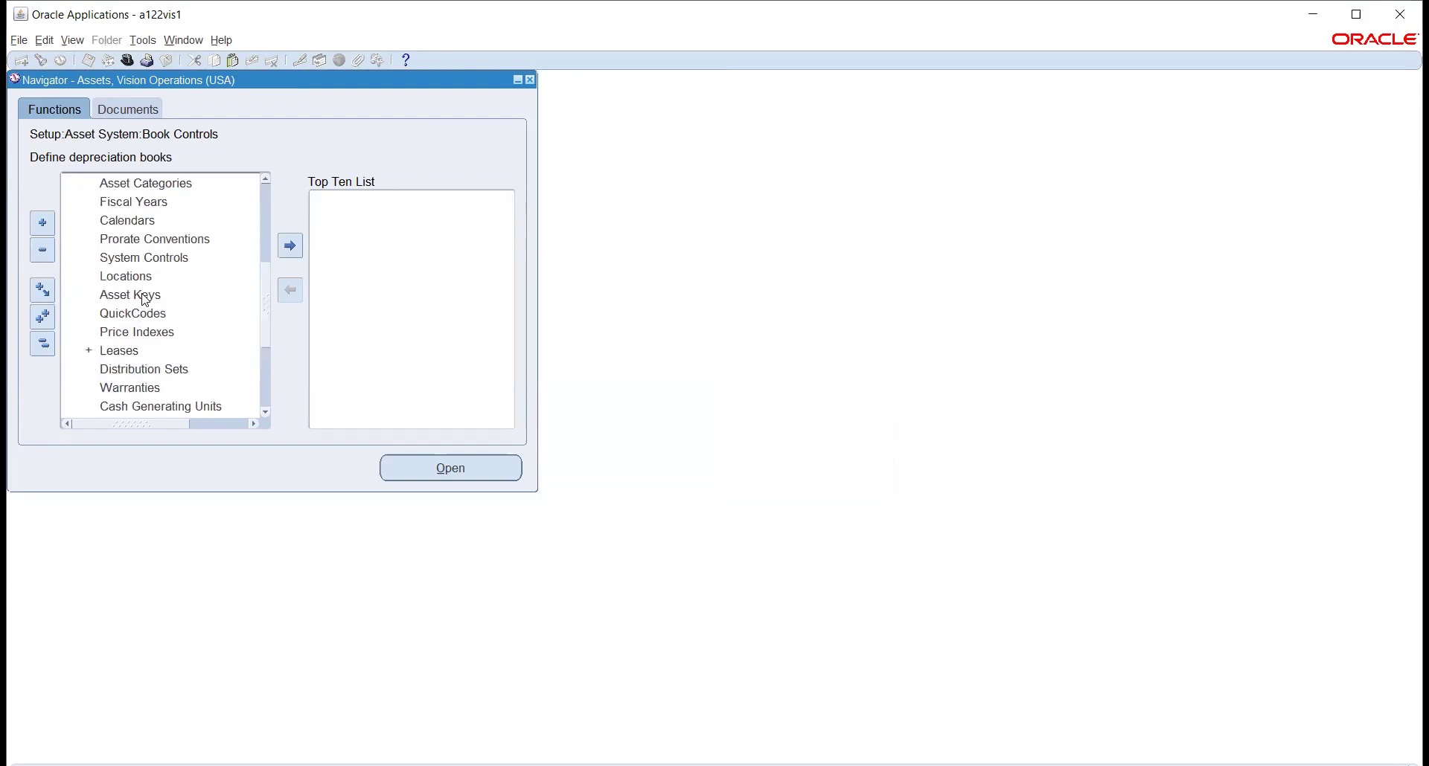
left_click(145, 259)
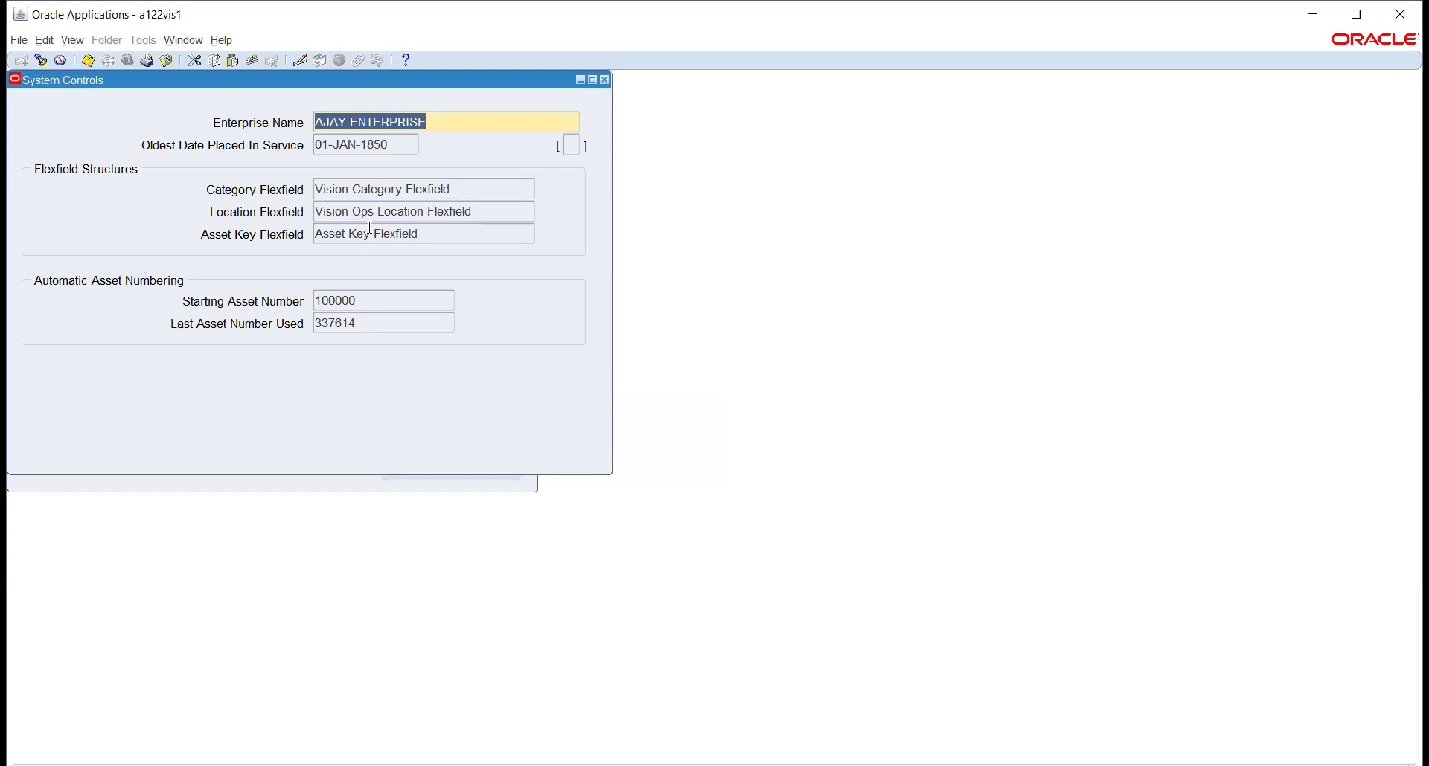
Examine the Category Flexfield and Location Flexfield structures in System Controls
left_click(319, 192)
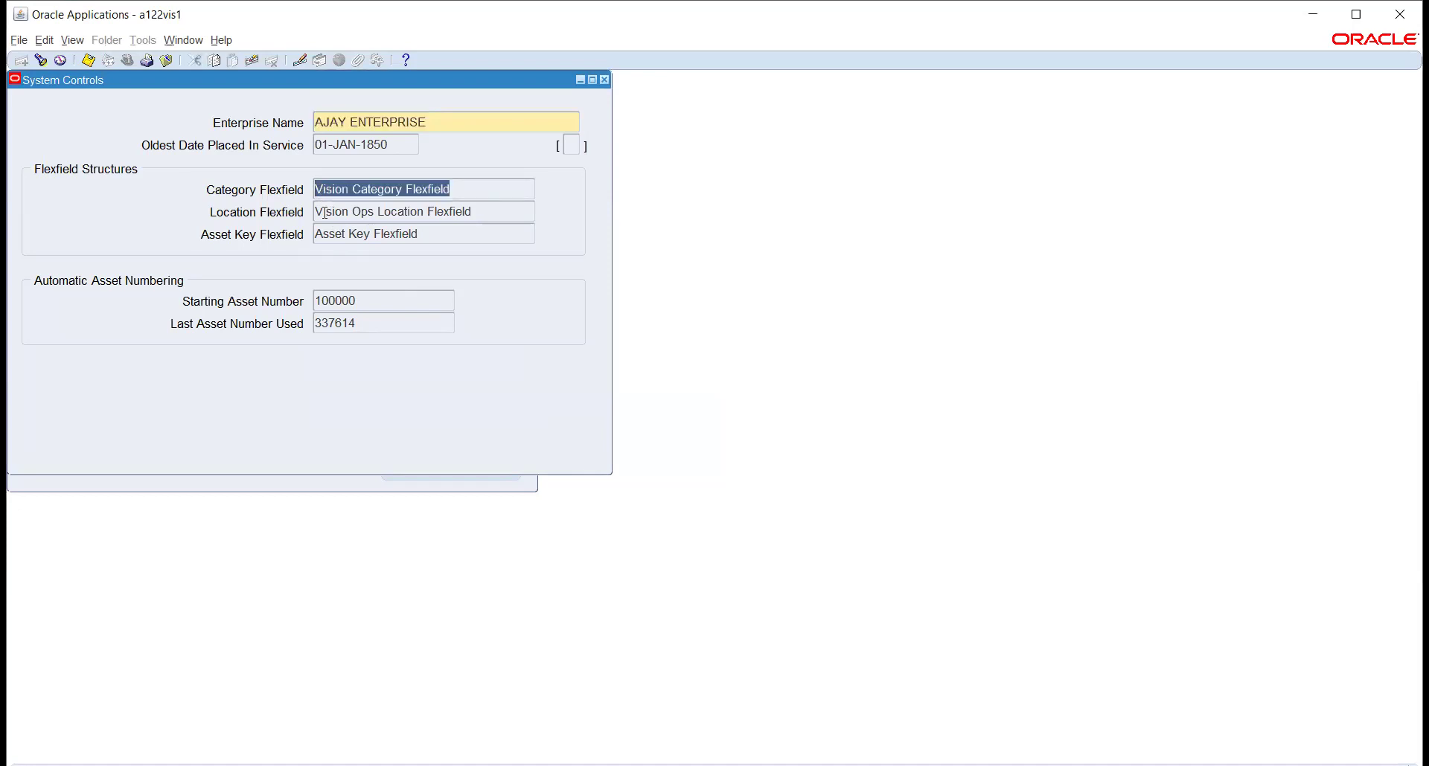
left_click(329, 211)
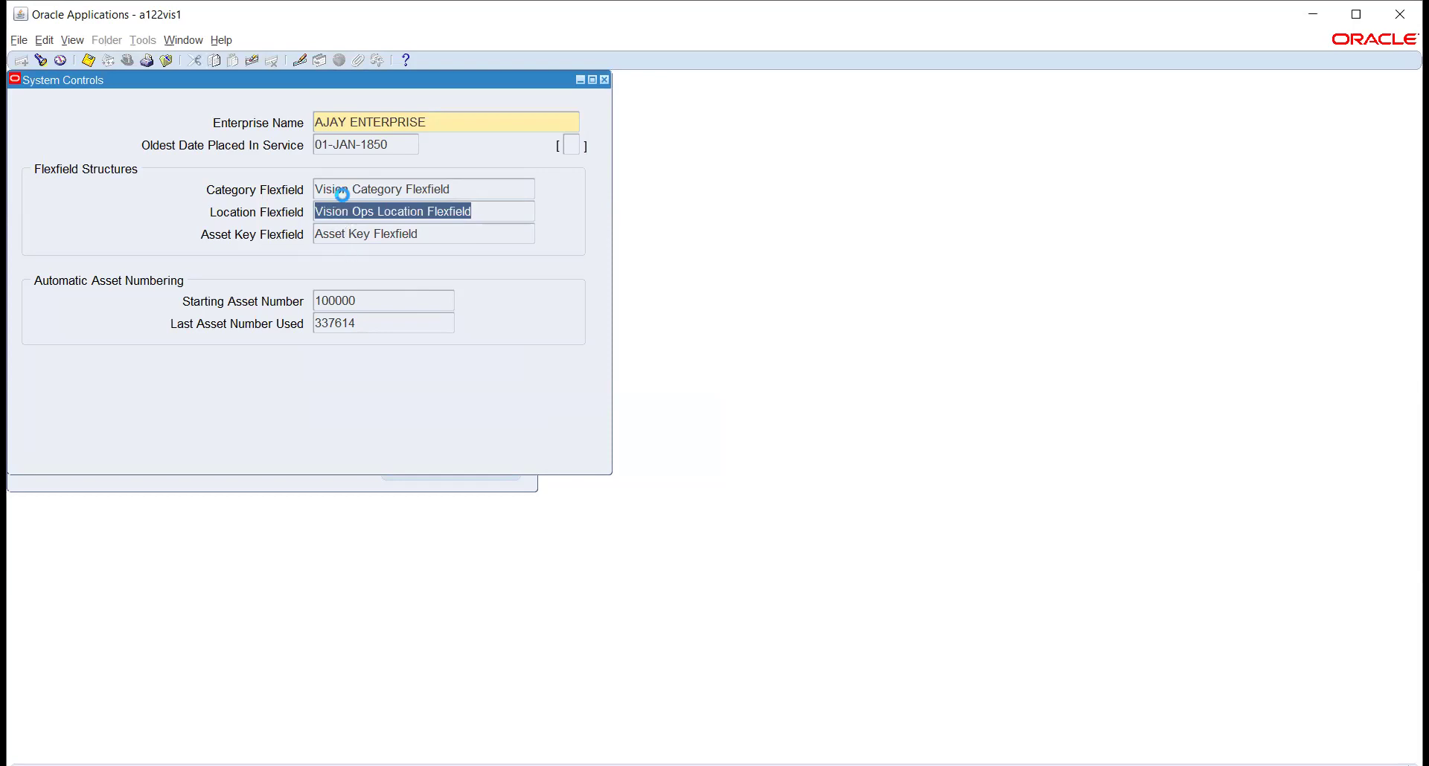
left_click(344, 191)
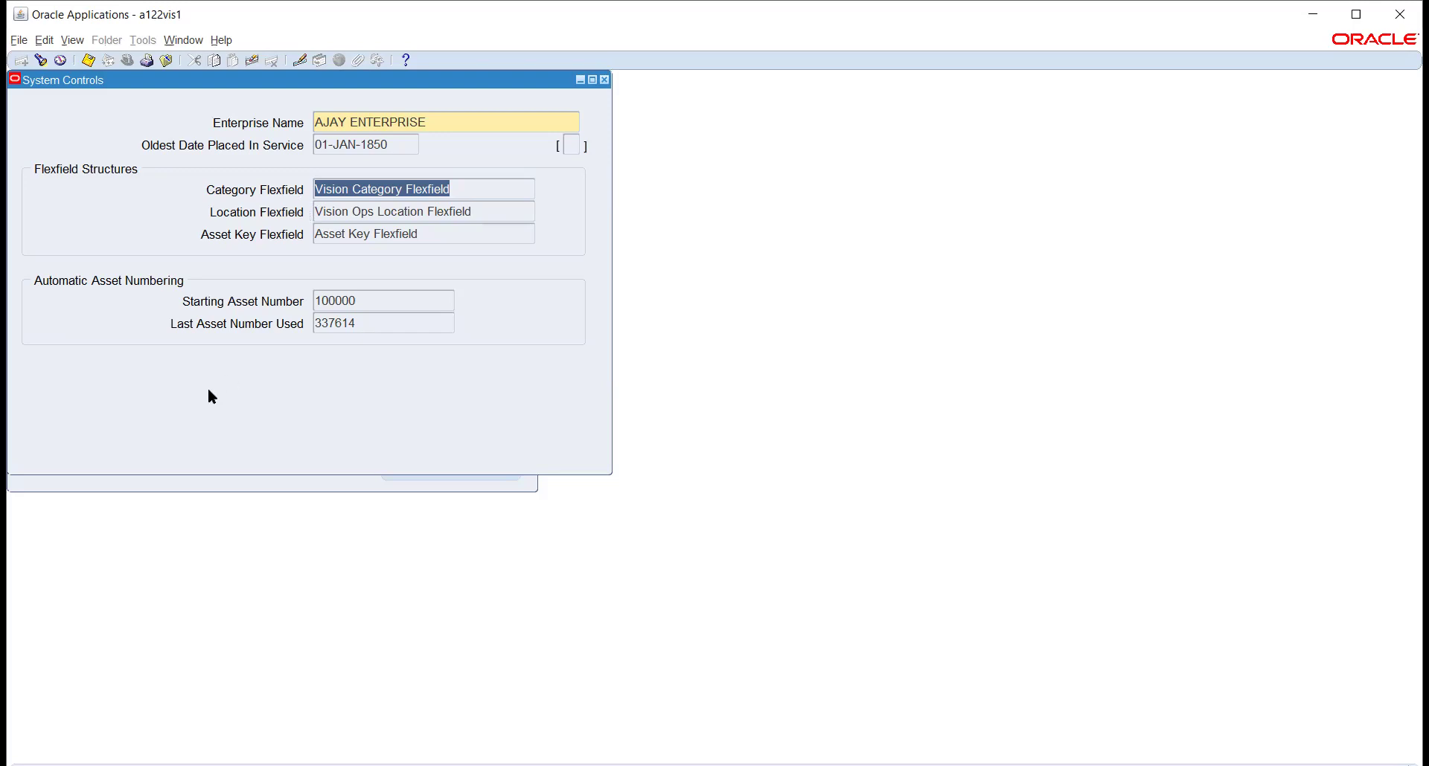
Examine the Location and Asset Key Flexfields and the starting asset number in System Controls, and close the form
left_click(515, 209)
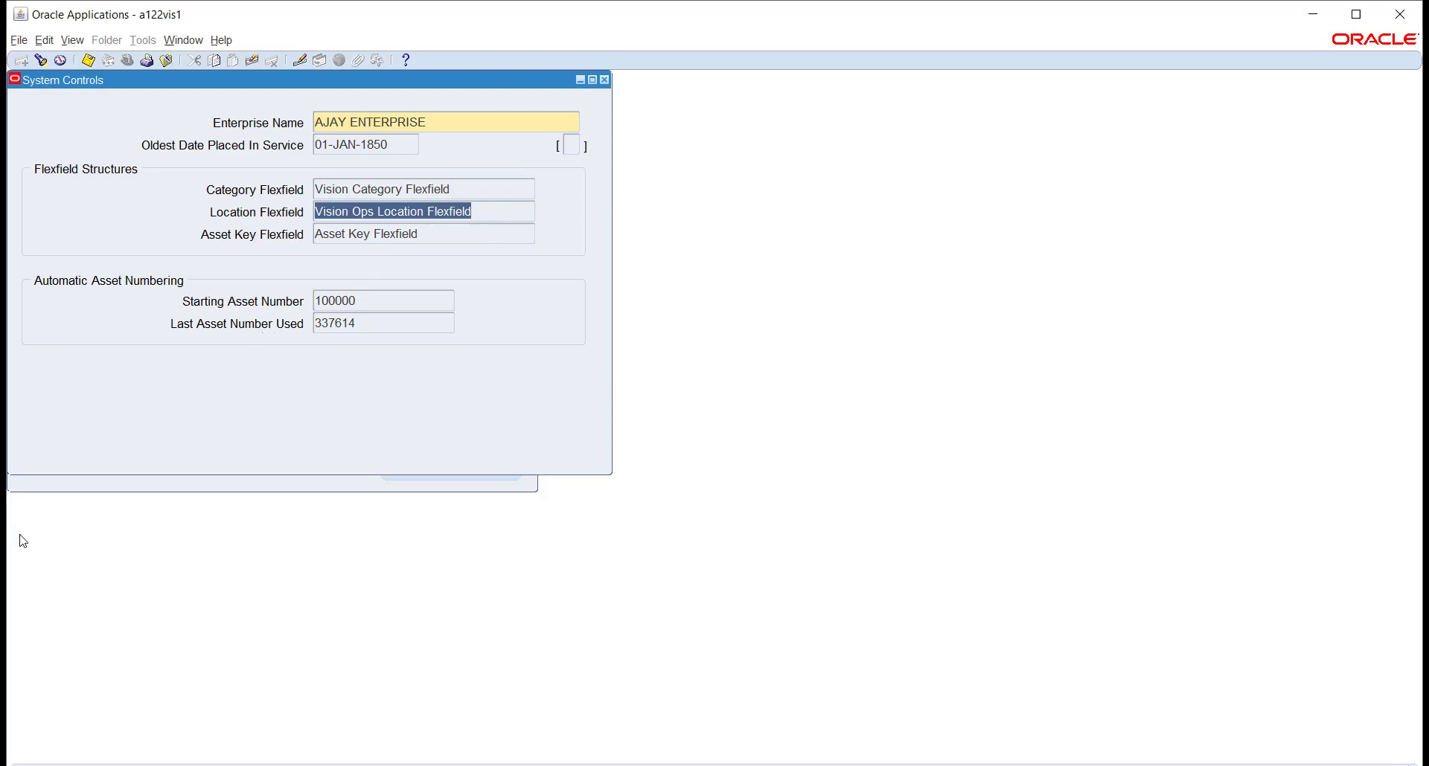
left_click(436, 234)
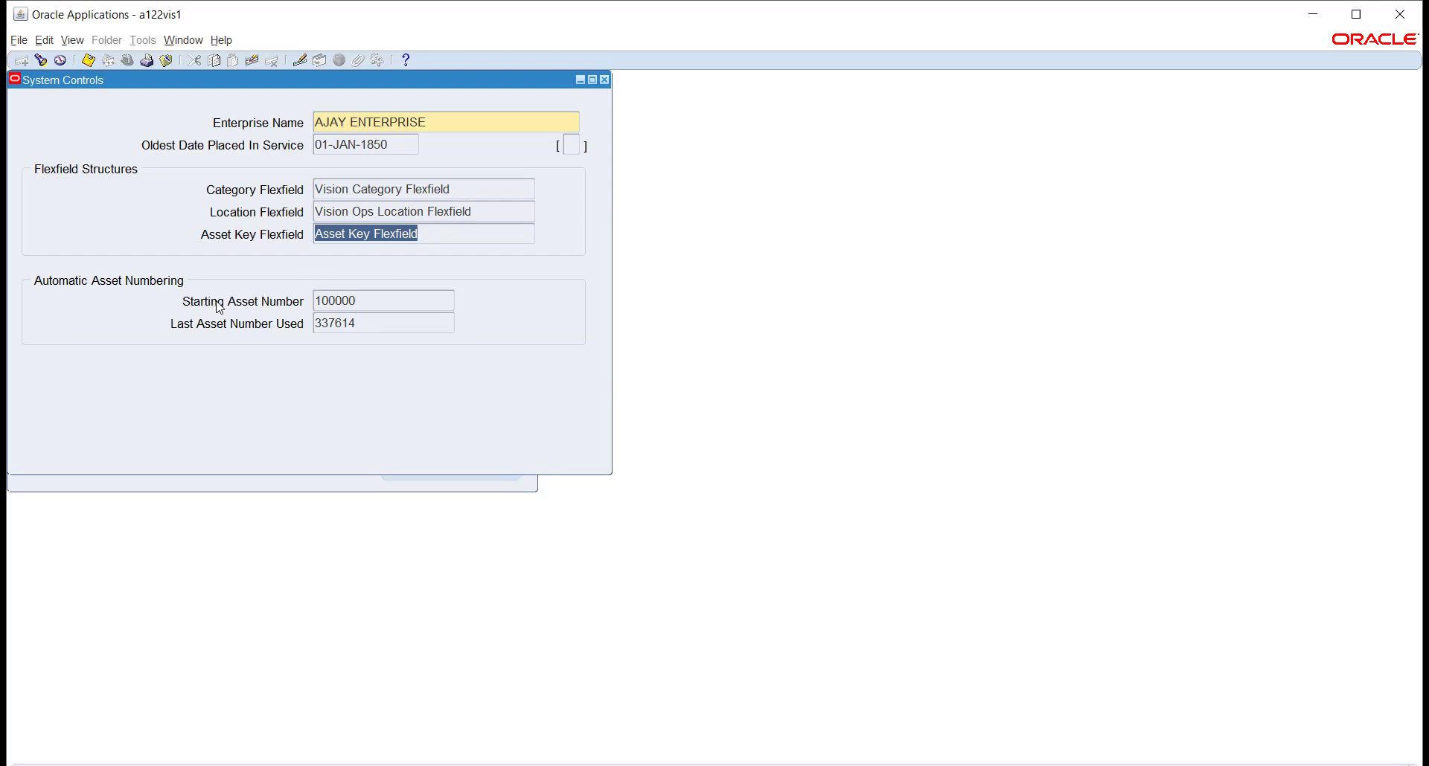
left_click(374, 304)
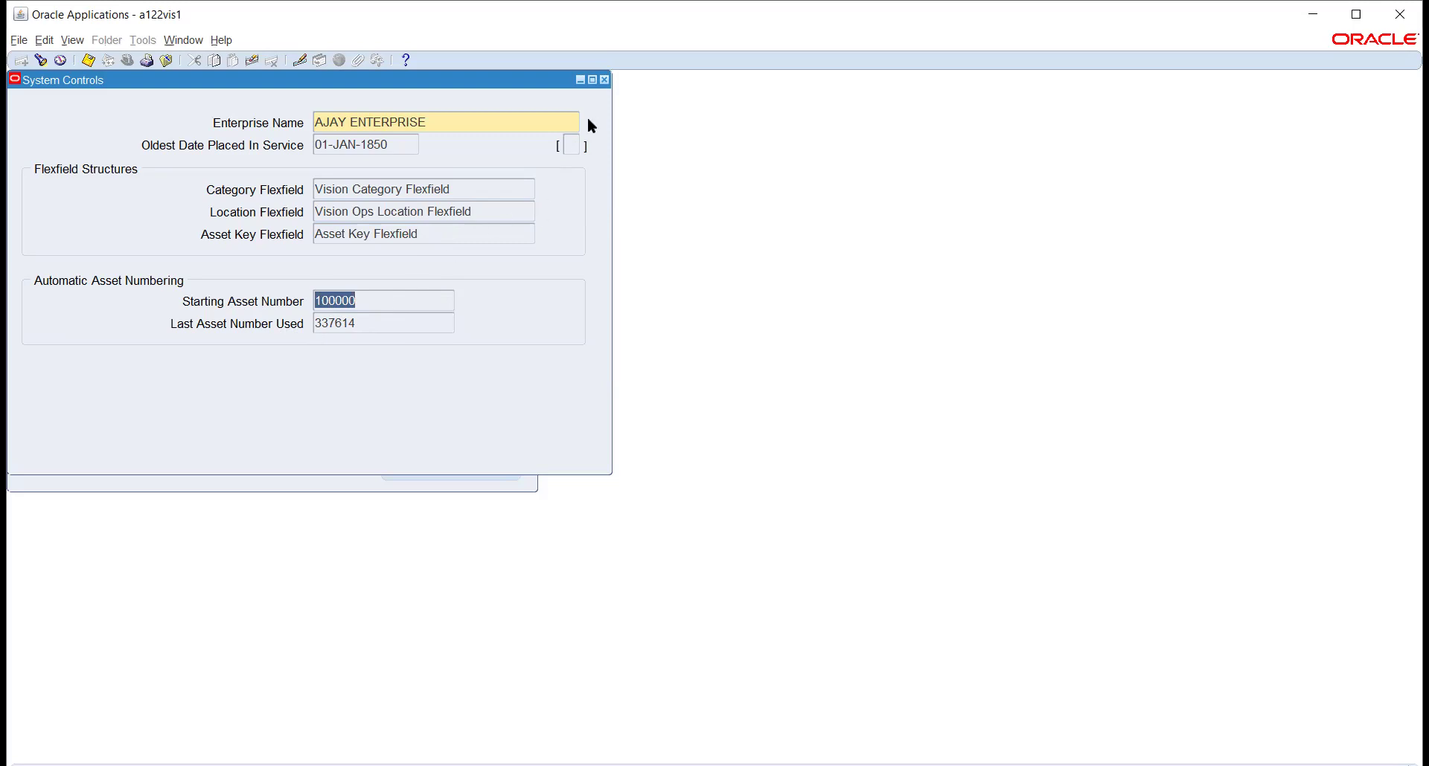
left_click(473, 188)
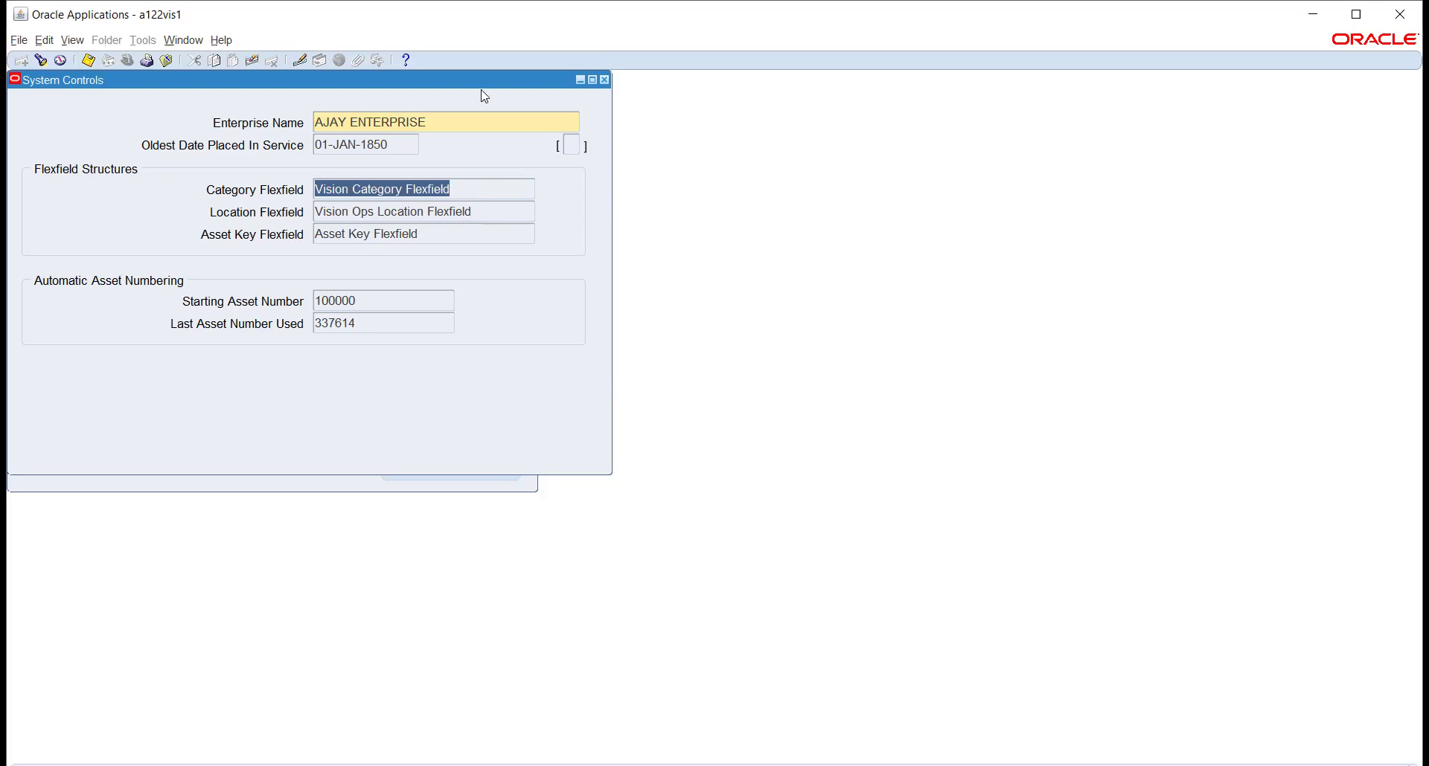
left_click(604, 81)
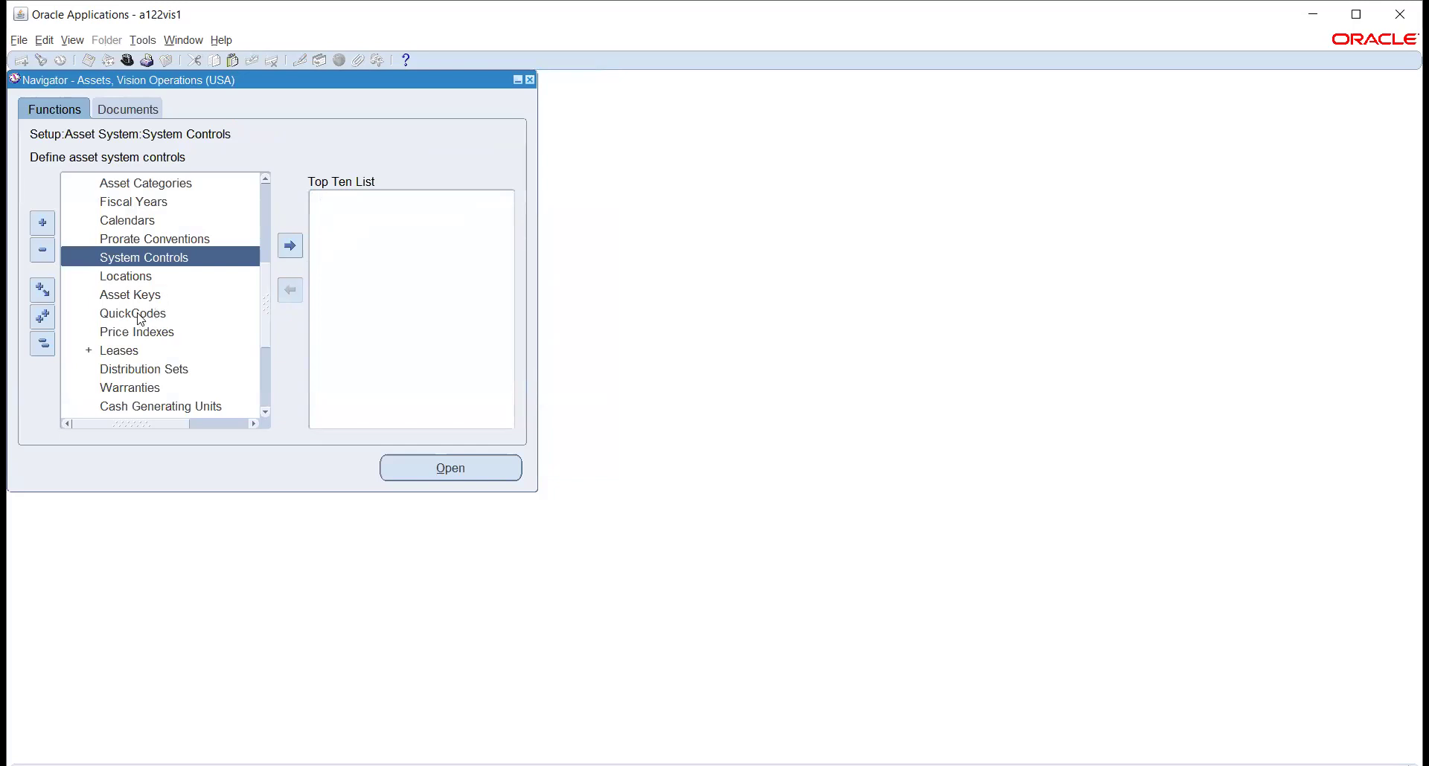
Open the Key Flexfield Segments form from the Flexfields functions under the Financials setup
scroll(139, 319, "down", 2)
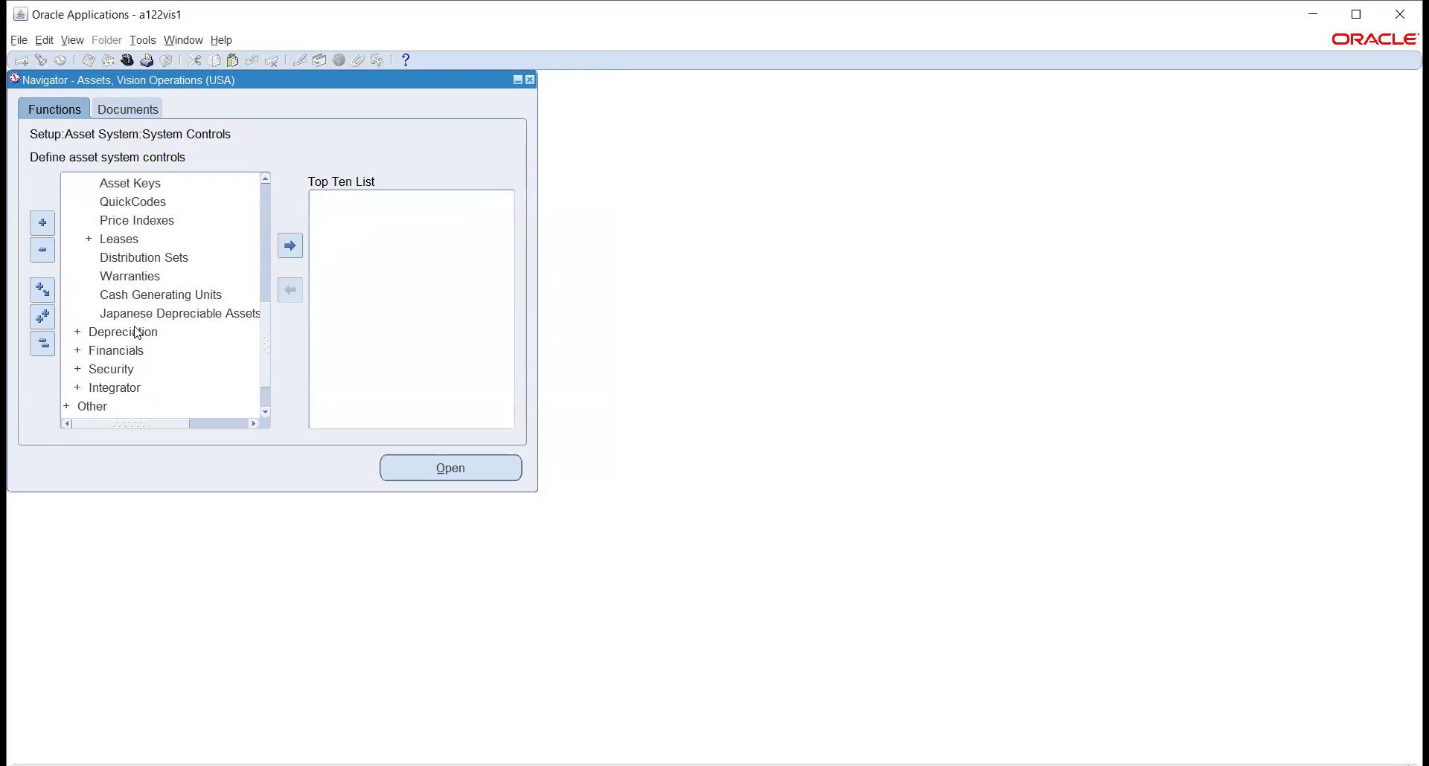
left_click(121, 351)
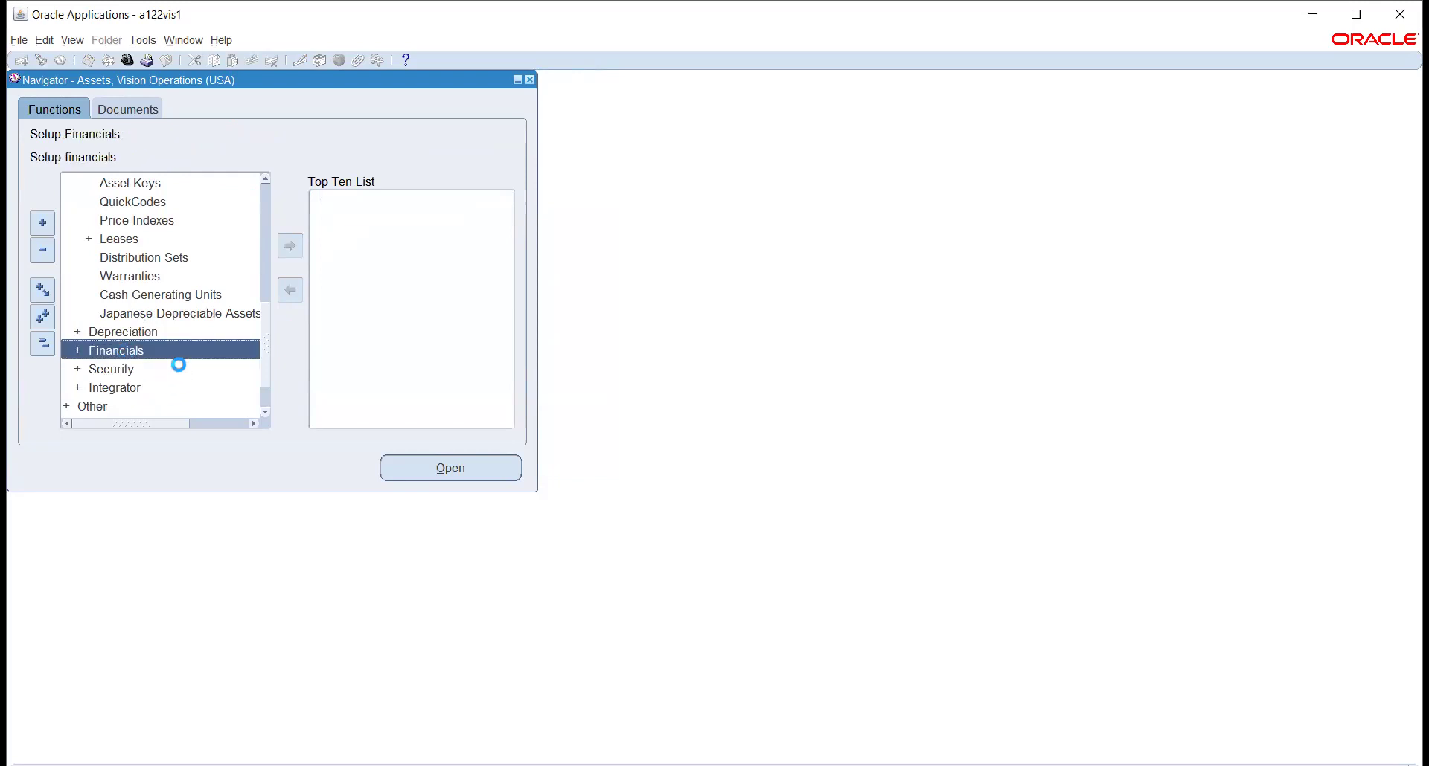
double_click(121, 351)
scroll(147, 313, "down", 1)
double_click(137, 352)
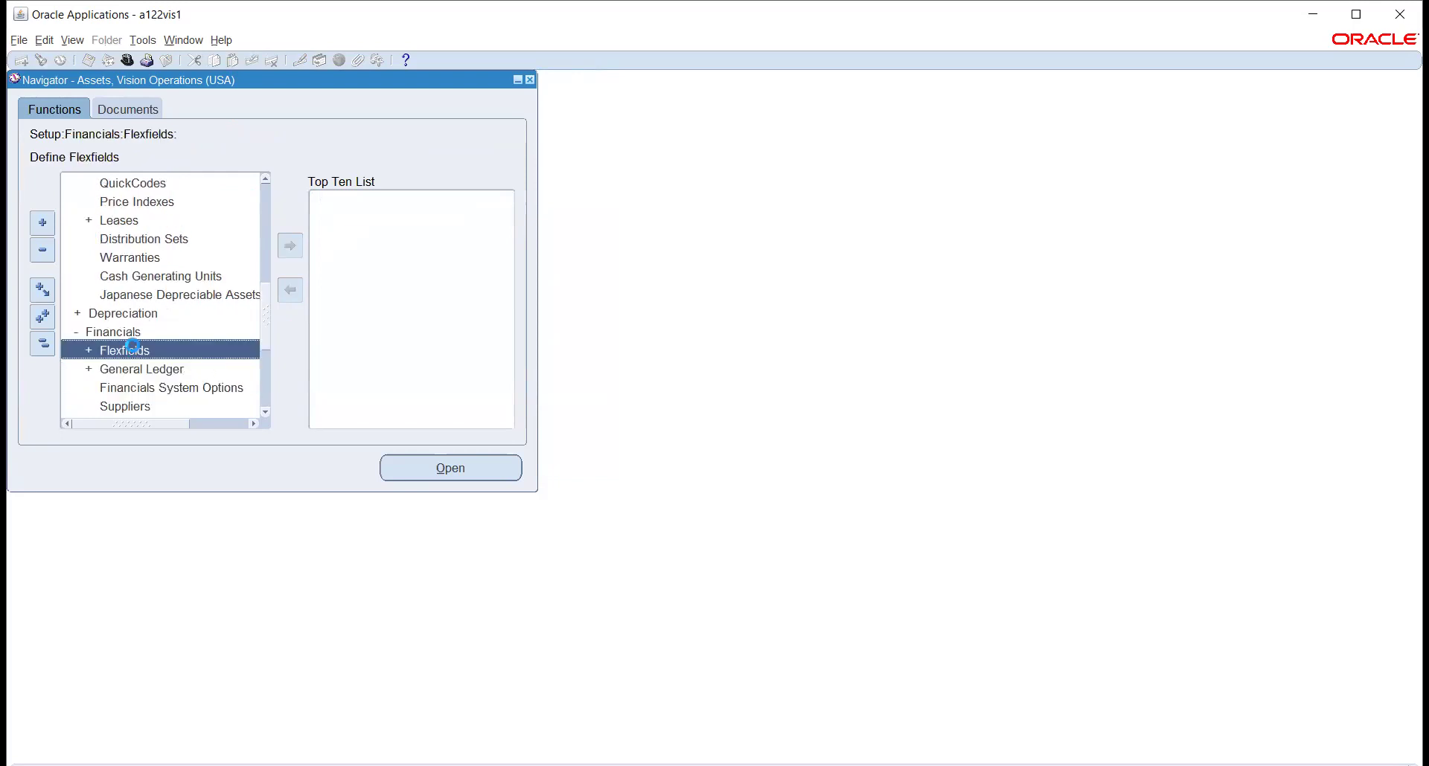
double_click(121, 351)
double_click(152, 350)
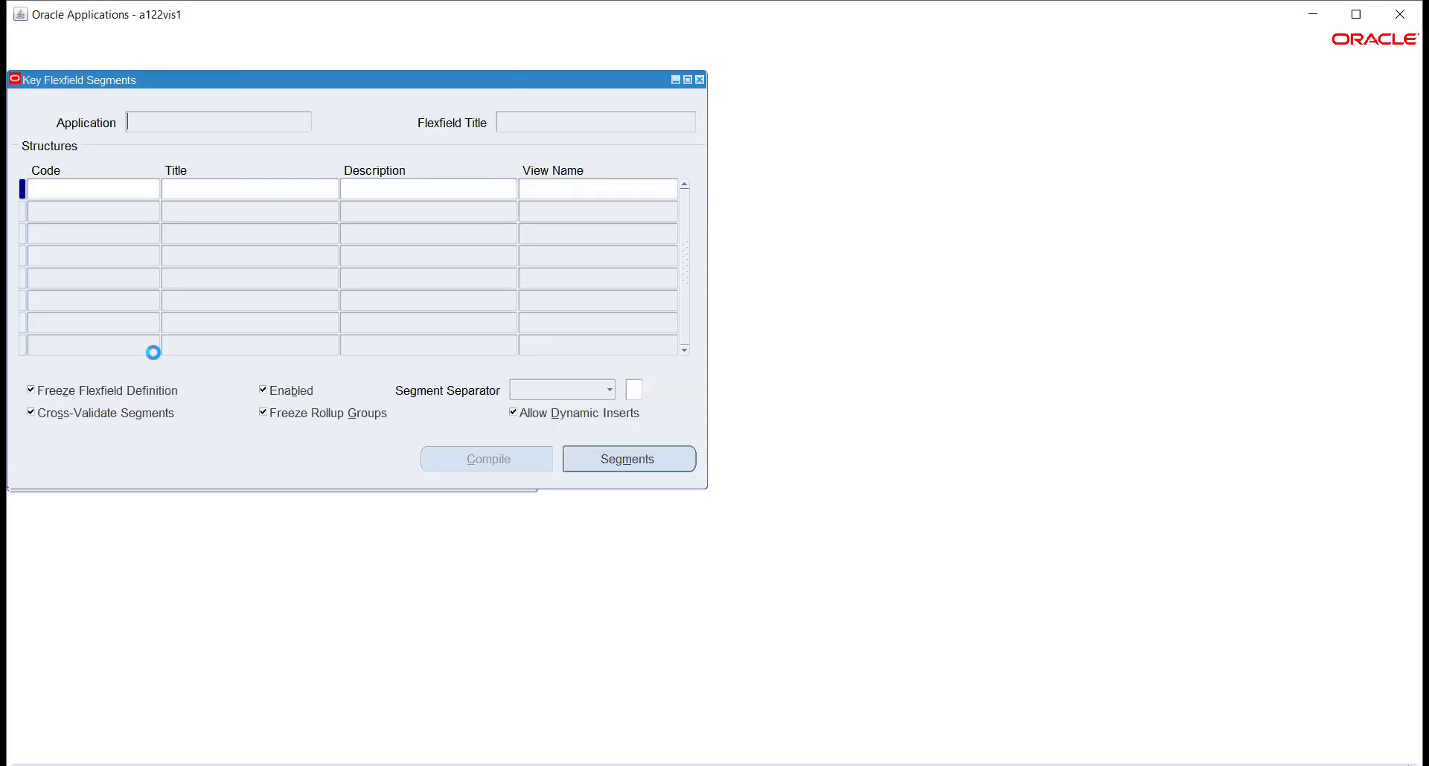
Find the Assets Category Flexfield by searching for as% and open the segments of its Vision Category Flexfield structure
left_click(41, 60)
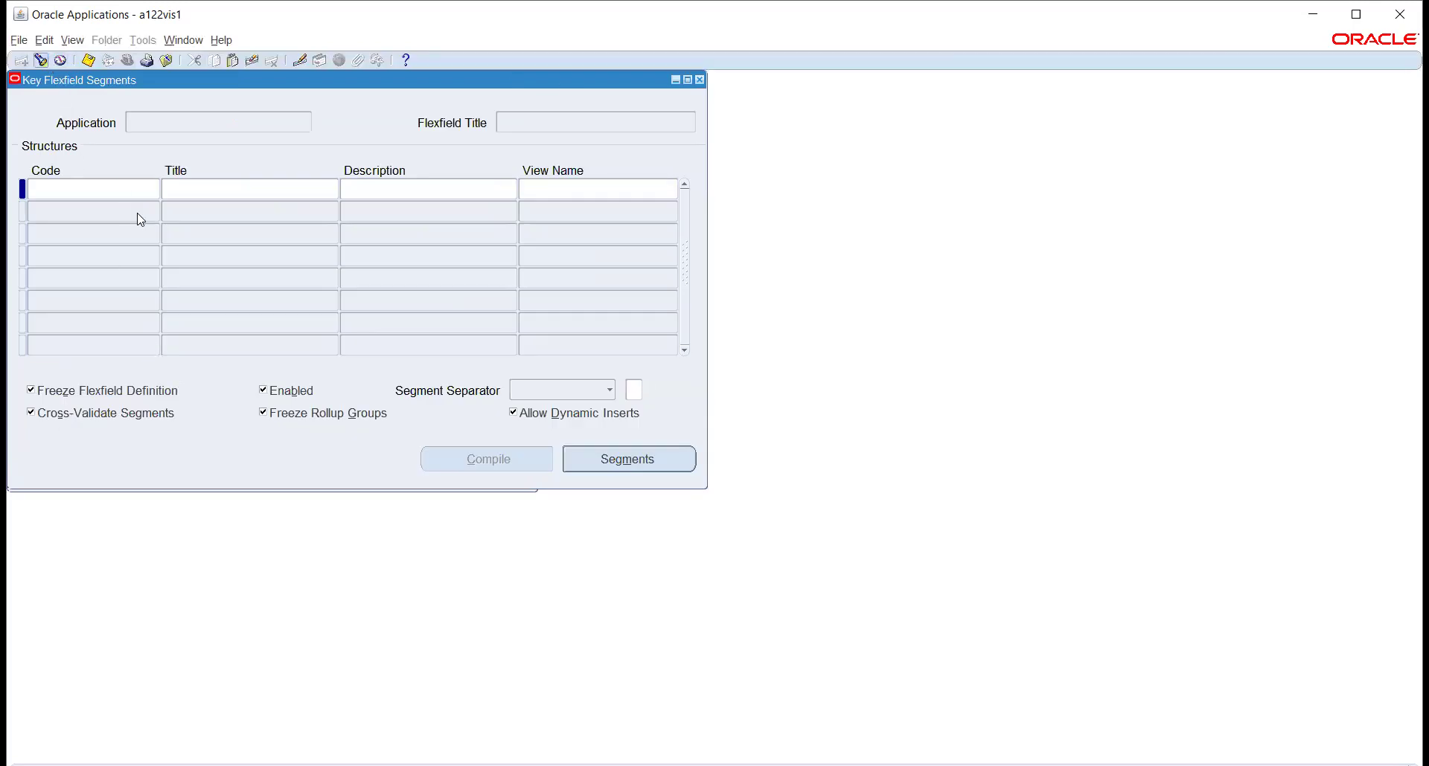
type("as%")
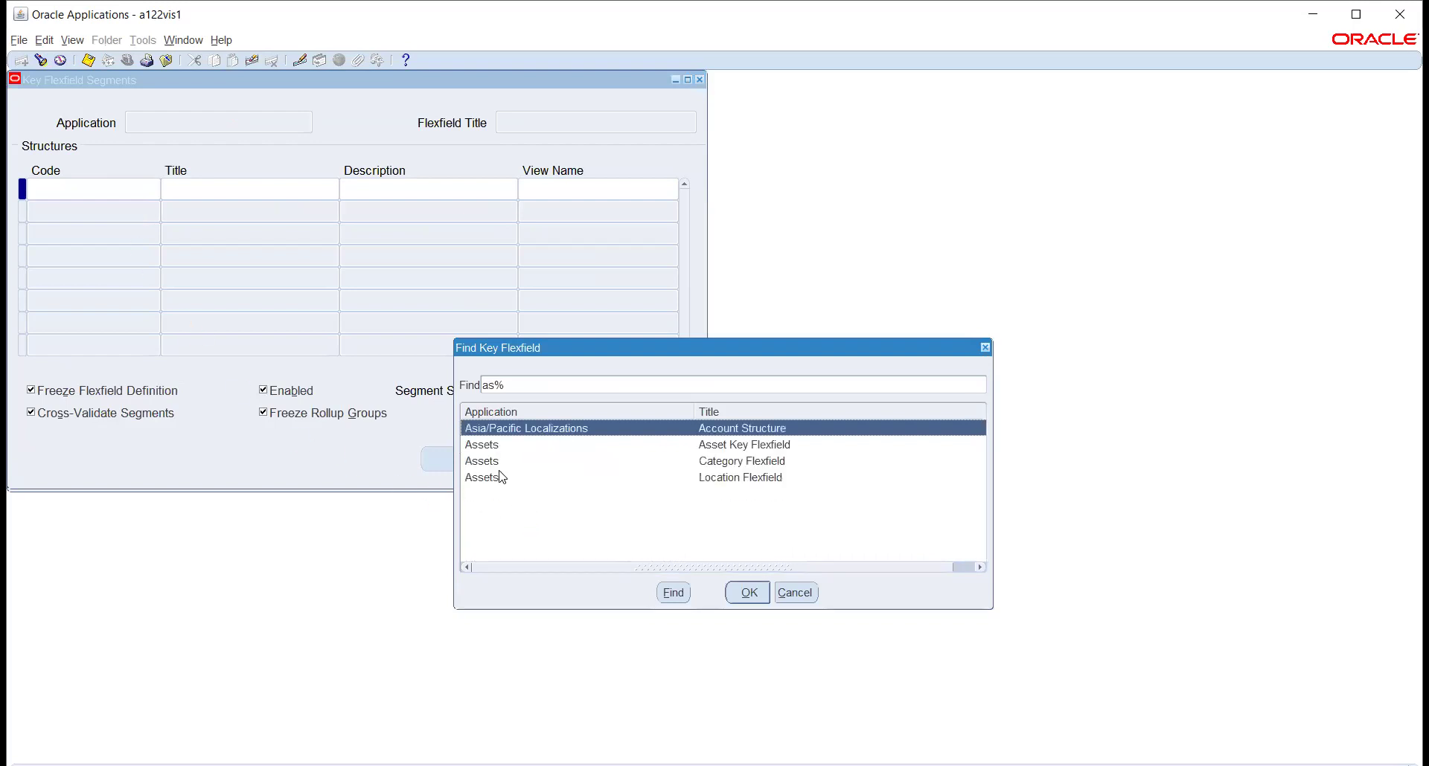
left_click(488, 446)
left_click(506, 465)
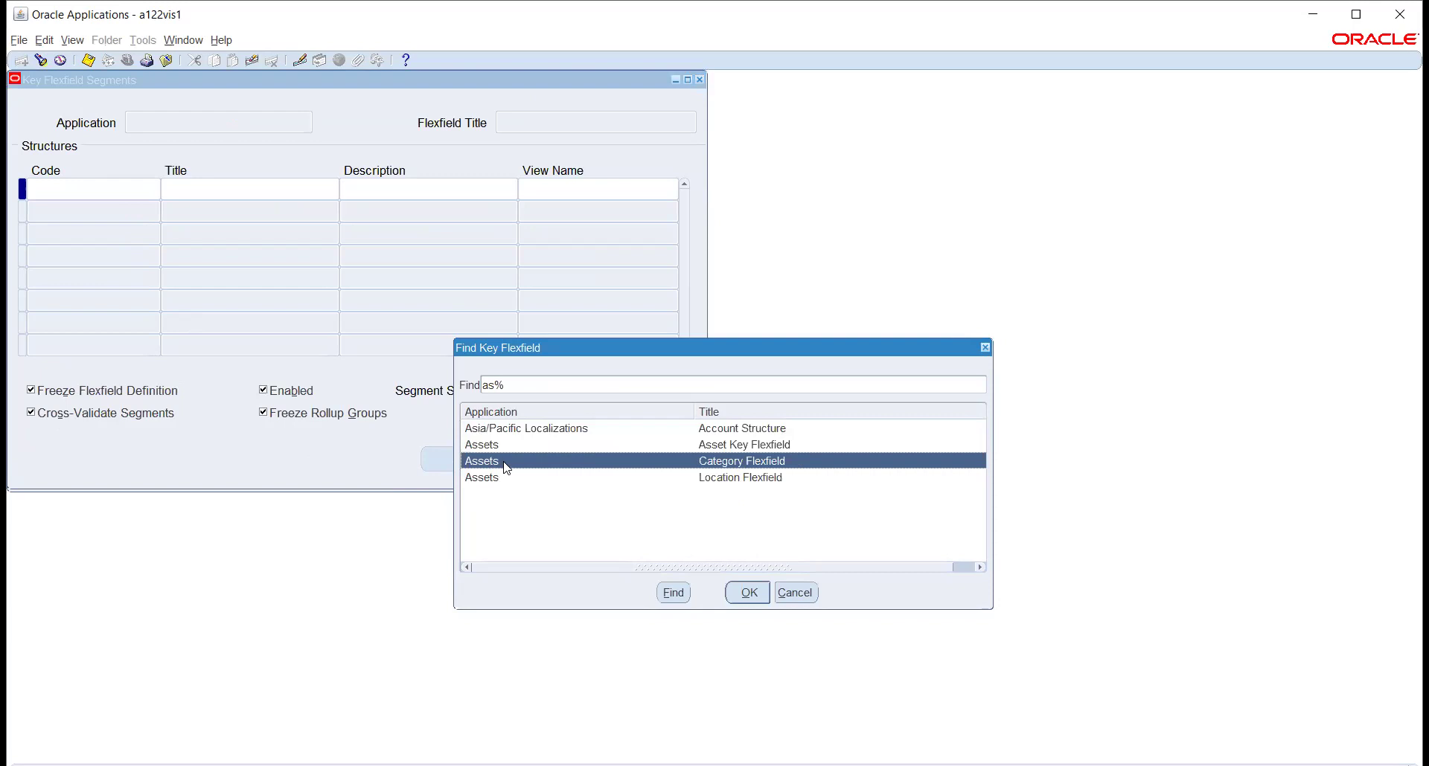
left_click(747, 593)
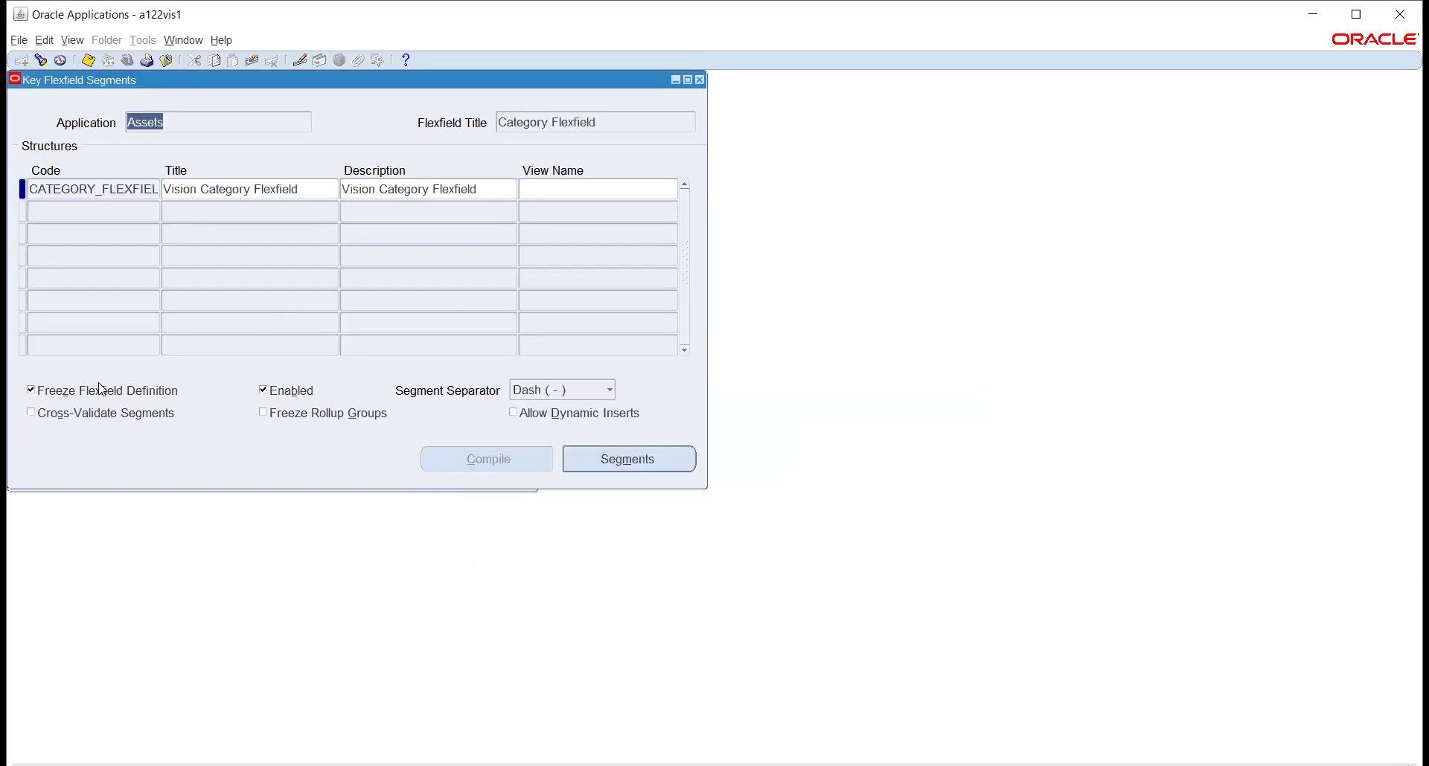
left_click(607, 460)
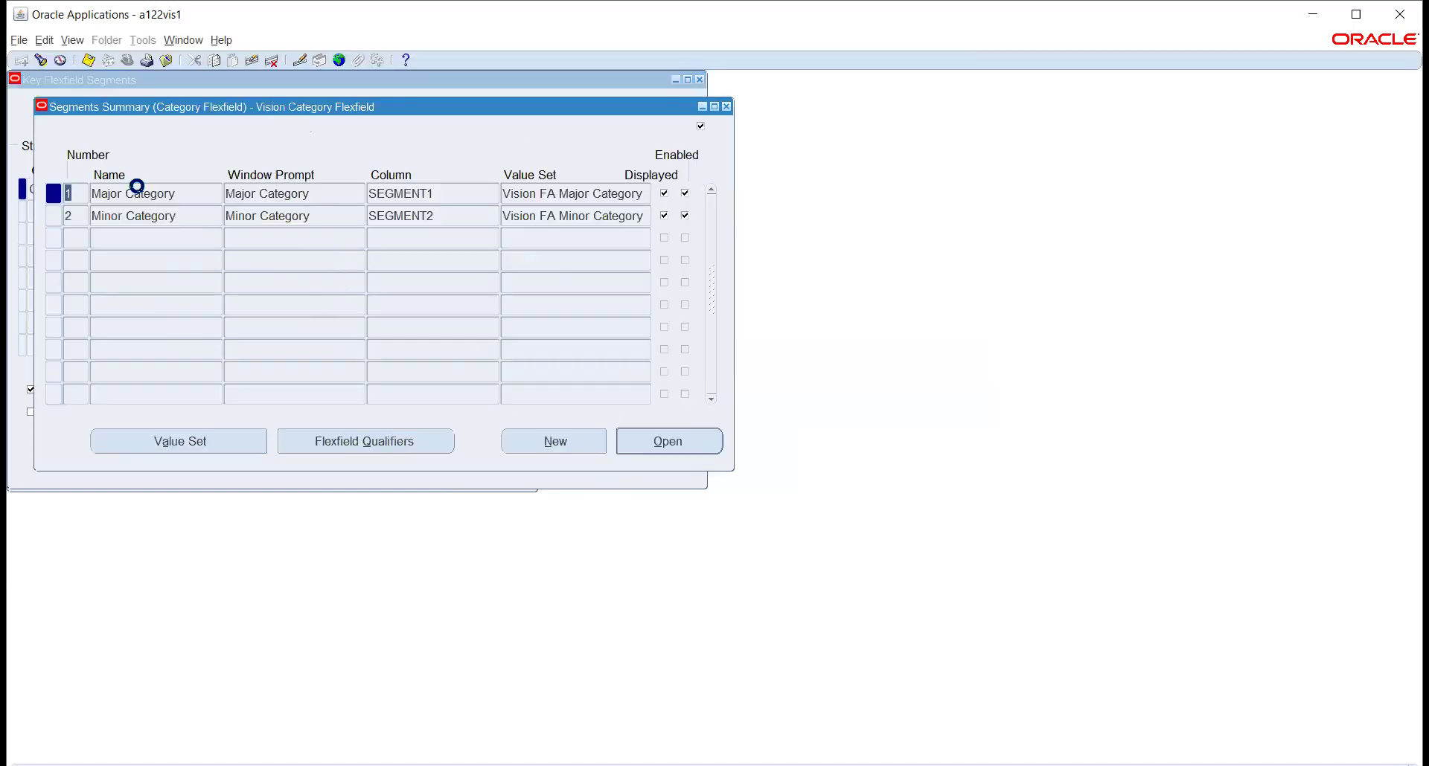
Examine the value set definition of the Major Category segment and close the Value Sets form
left_click(139, 215)
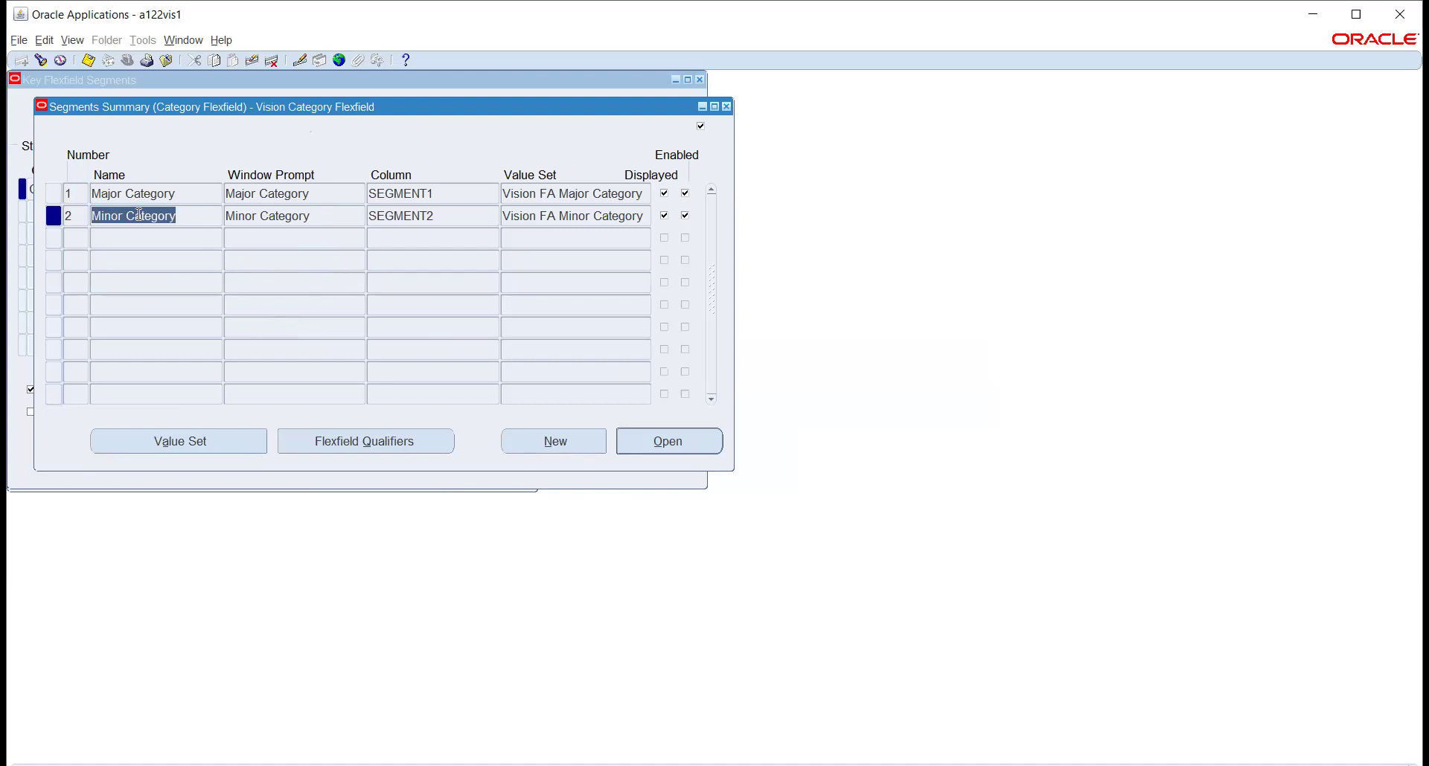
left_click(532, 194)
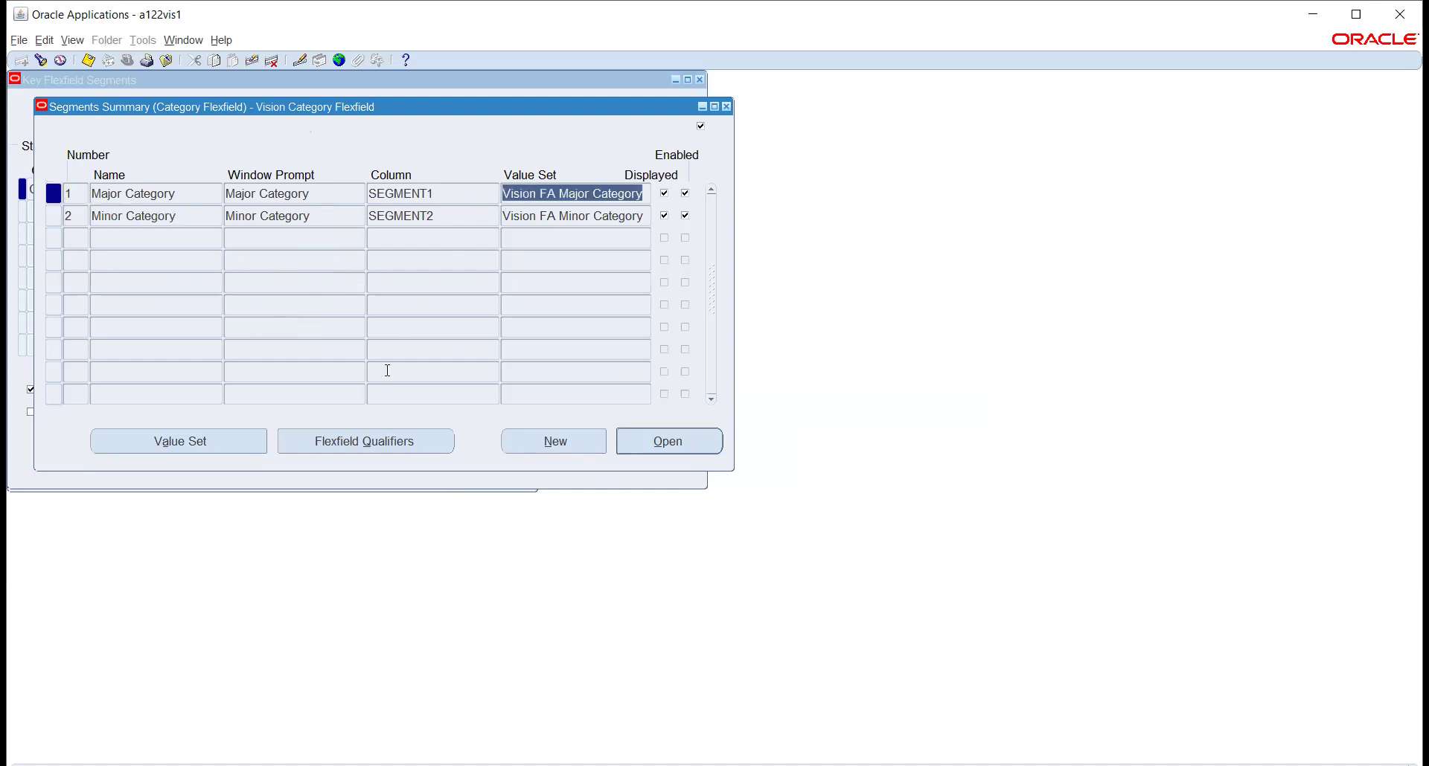
left_click(254, 440)
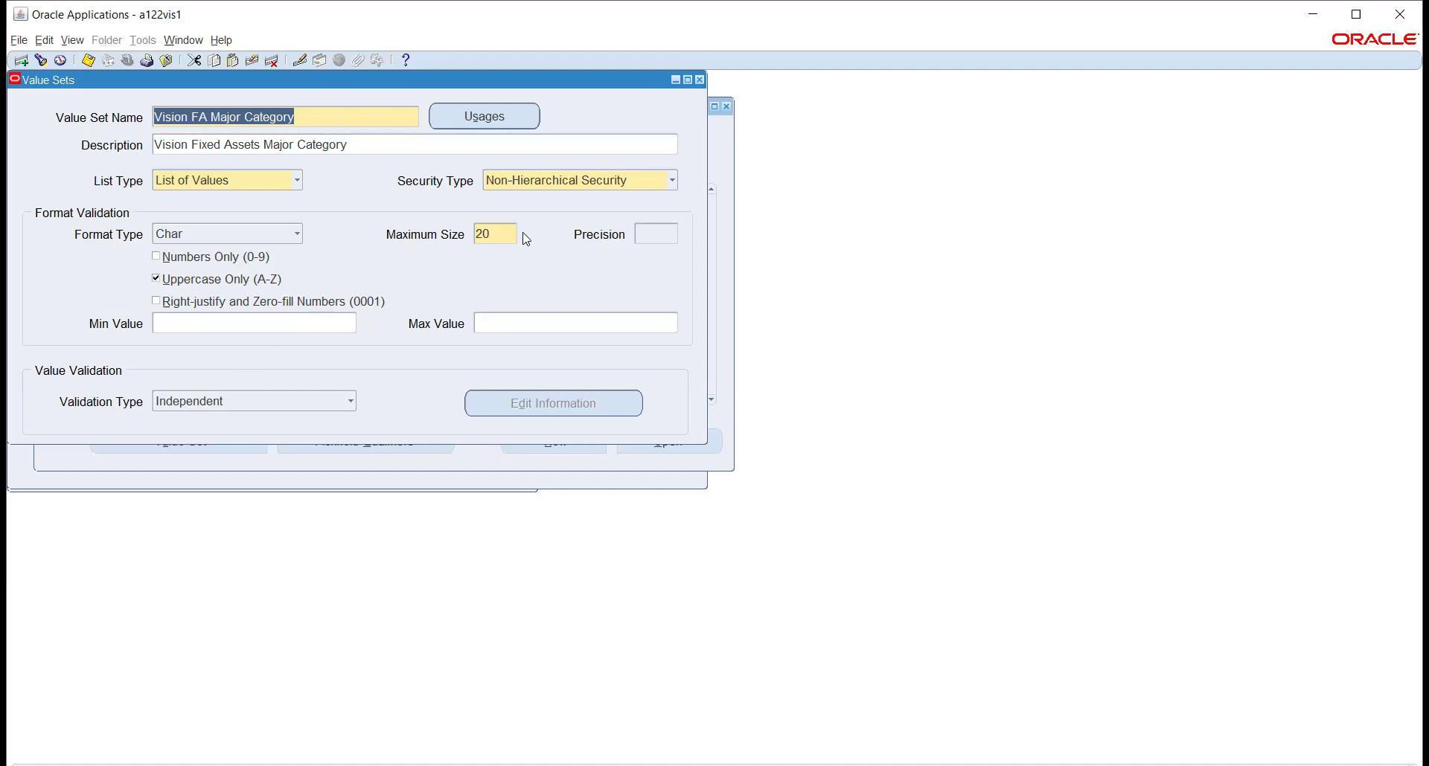
left_click(699, 80)
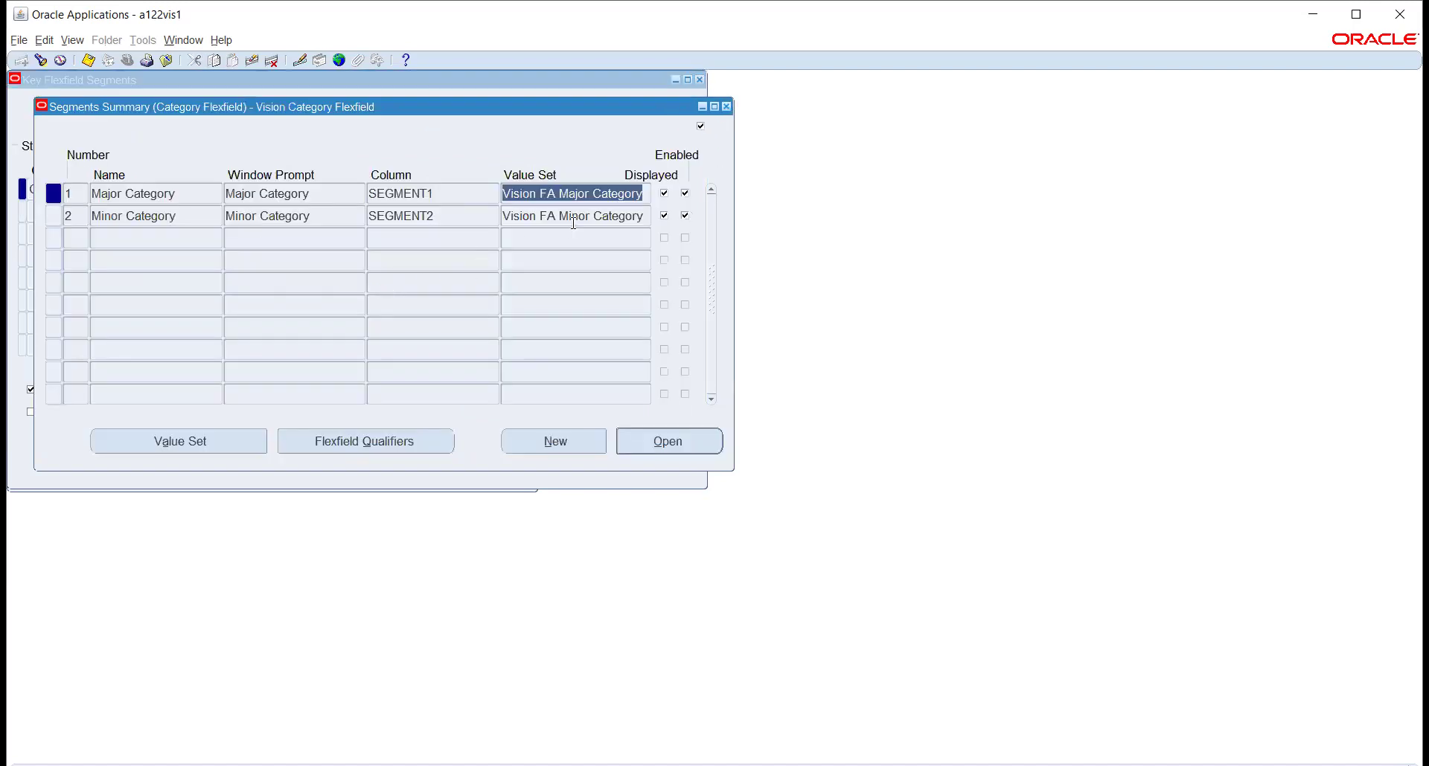
Examine the value set definition of the Minor Category segment, compare both segments' value sets, and return to the flexfield structures
left_click(573, 217)
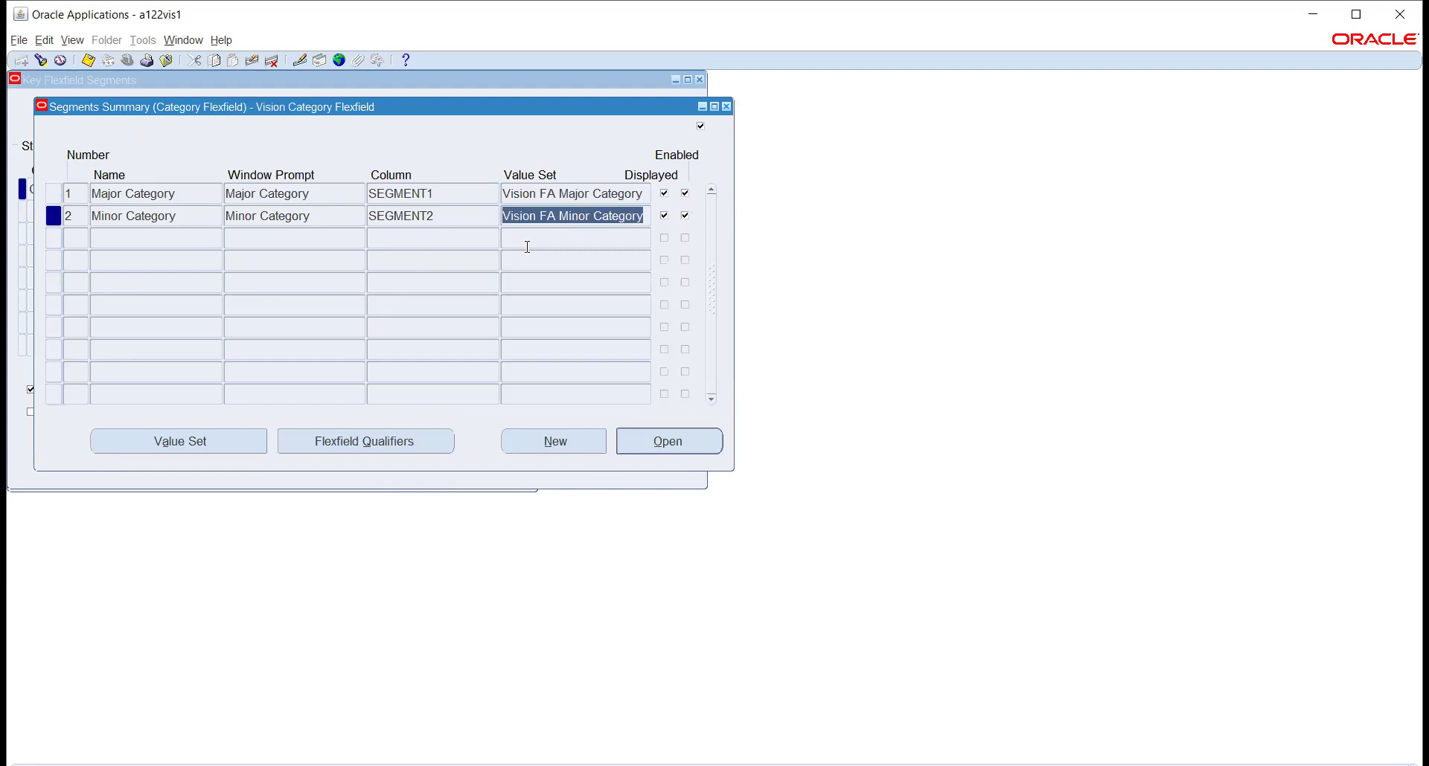
left_click(208, 441)
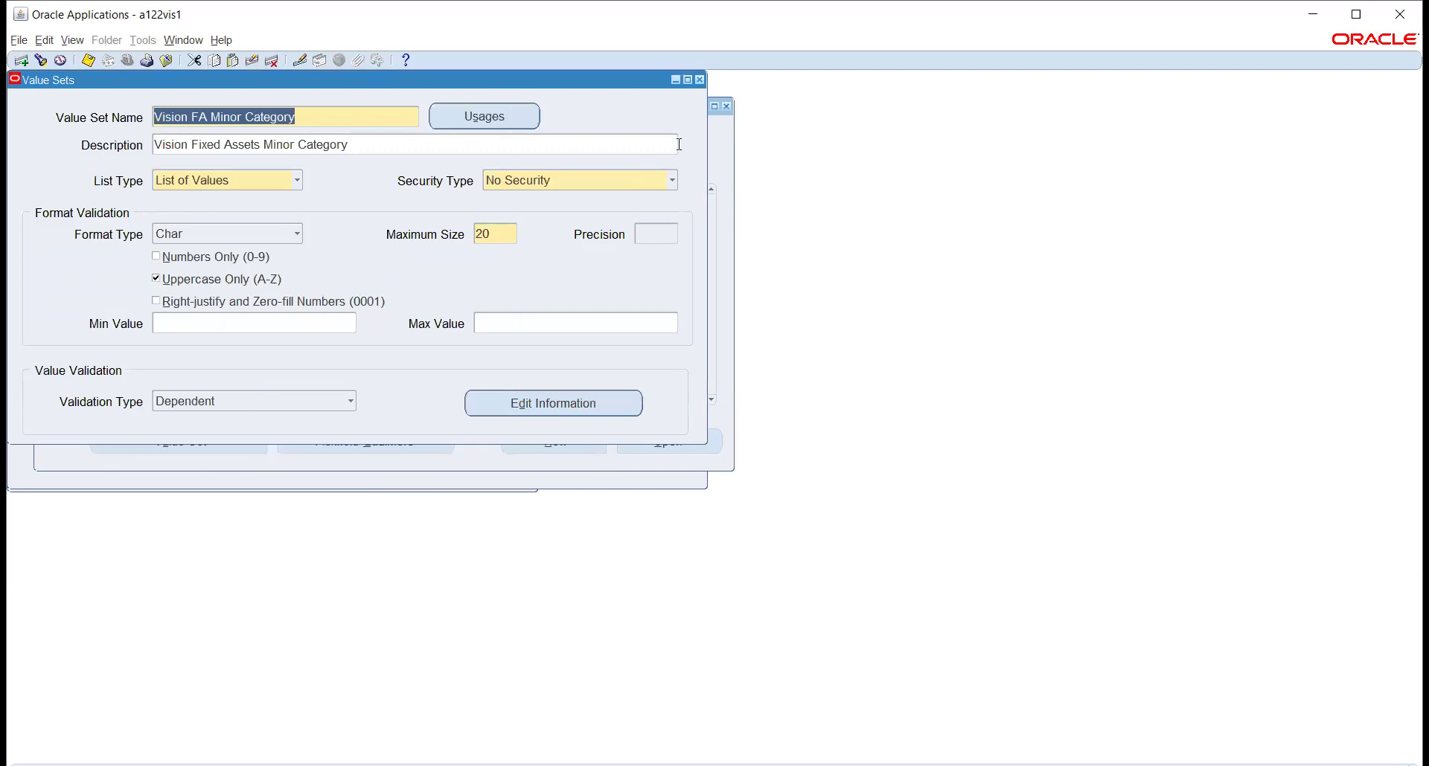
left_click(700, 80)
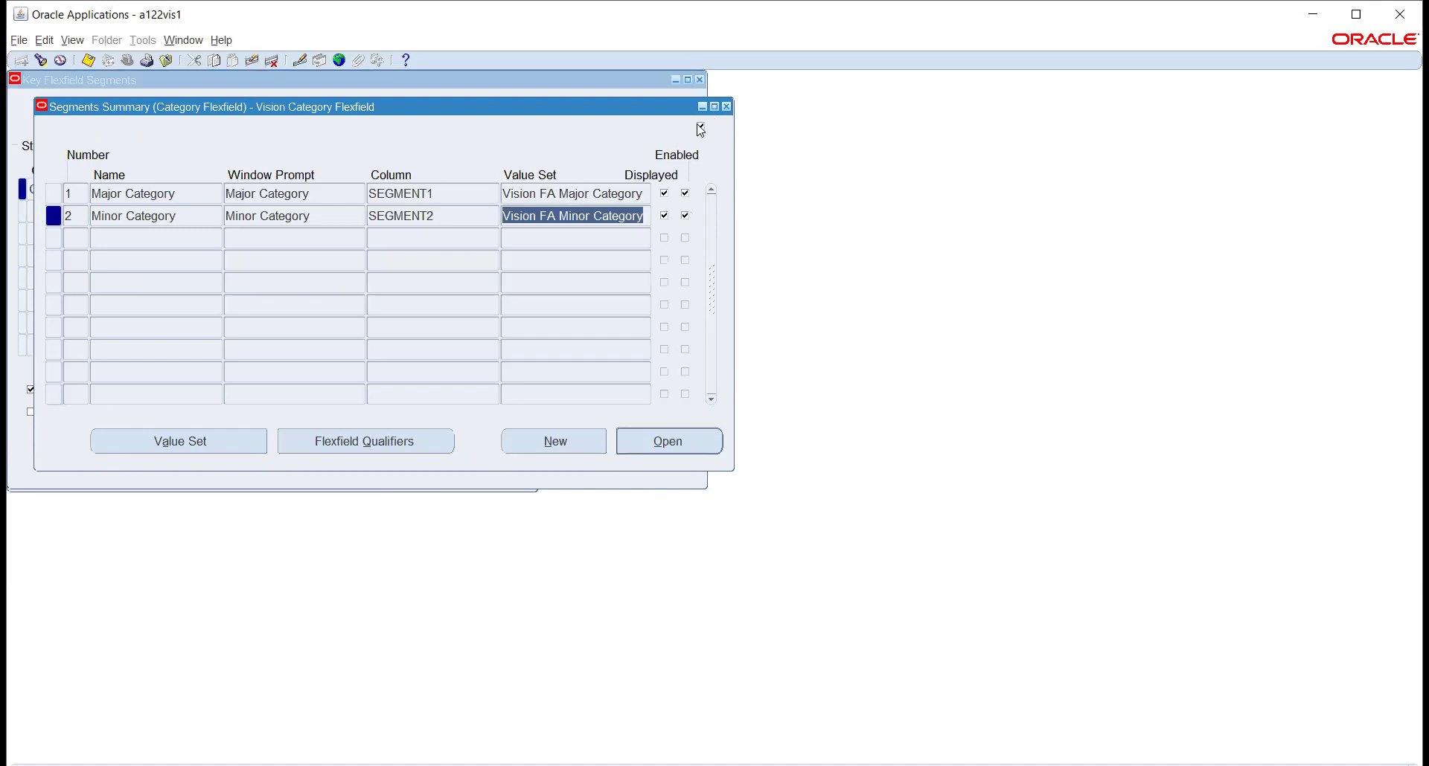
left_click(542, 192)
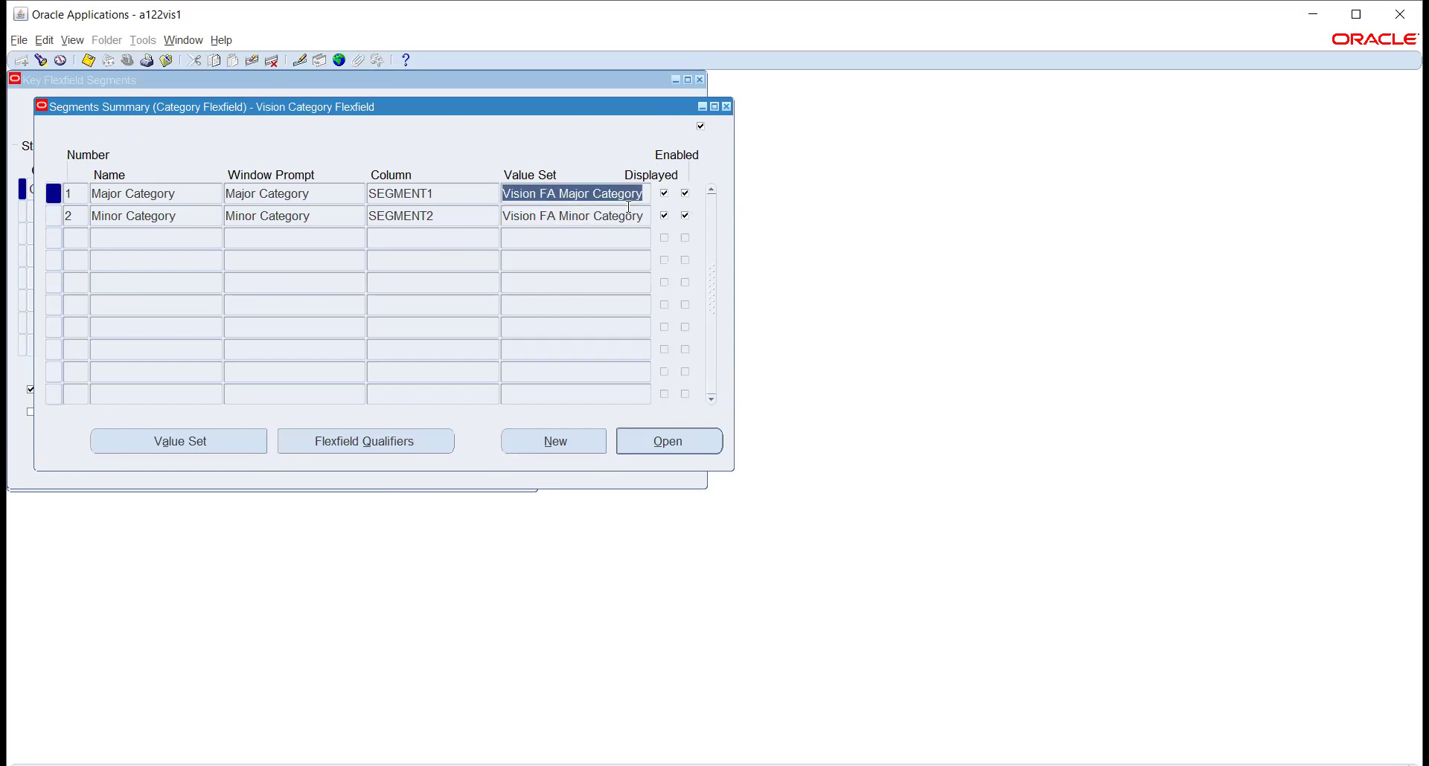
left_click(568, 215)
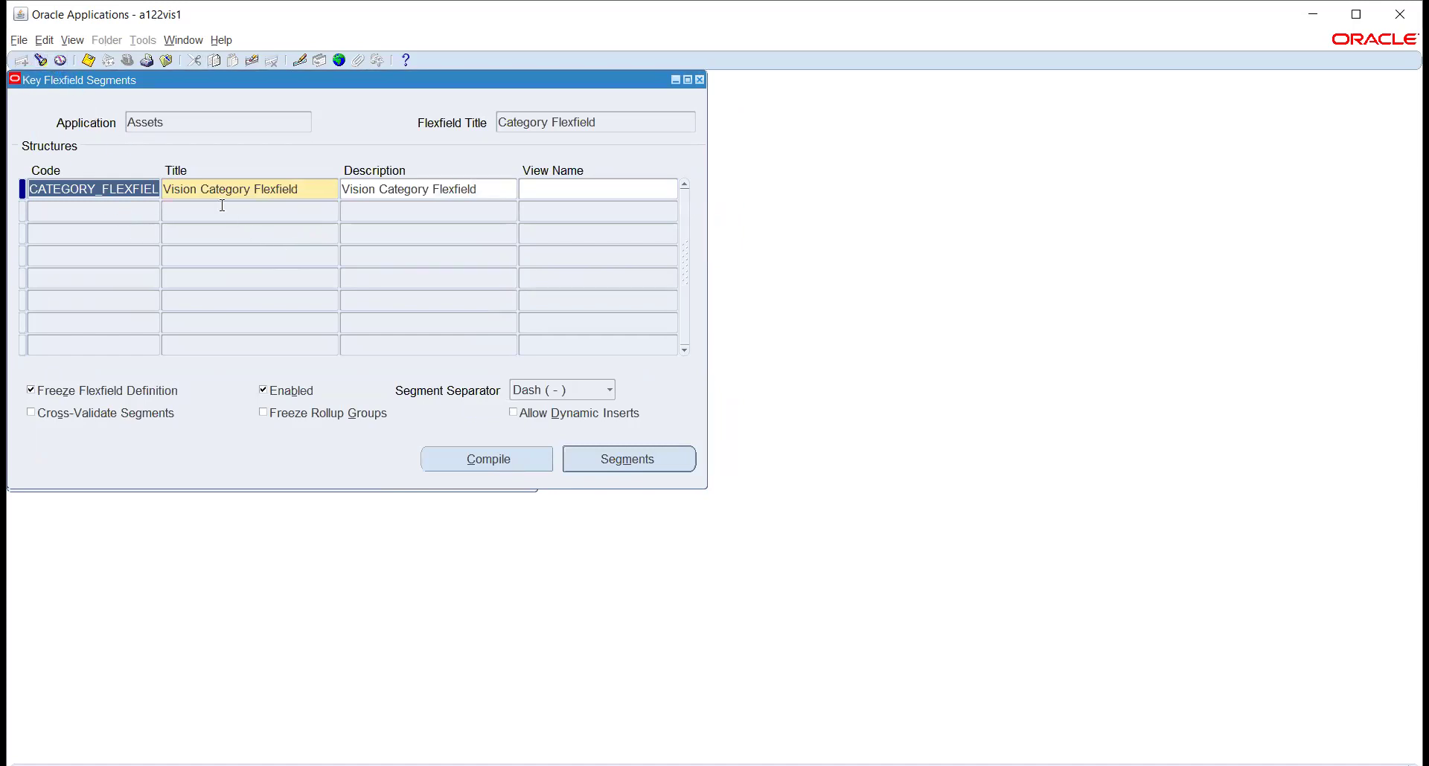
Find the Assets Location Flexfield by searching the key flexfields for as% and load its structure
left_click_drag(208, 189, 163, 189)
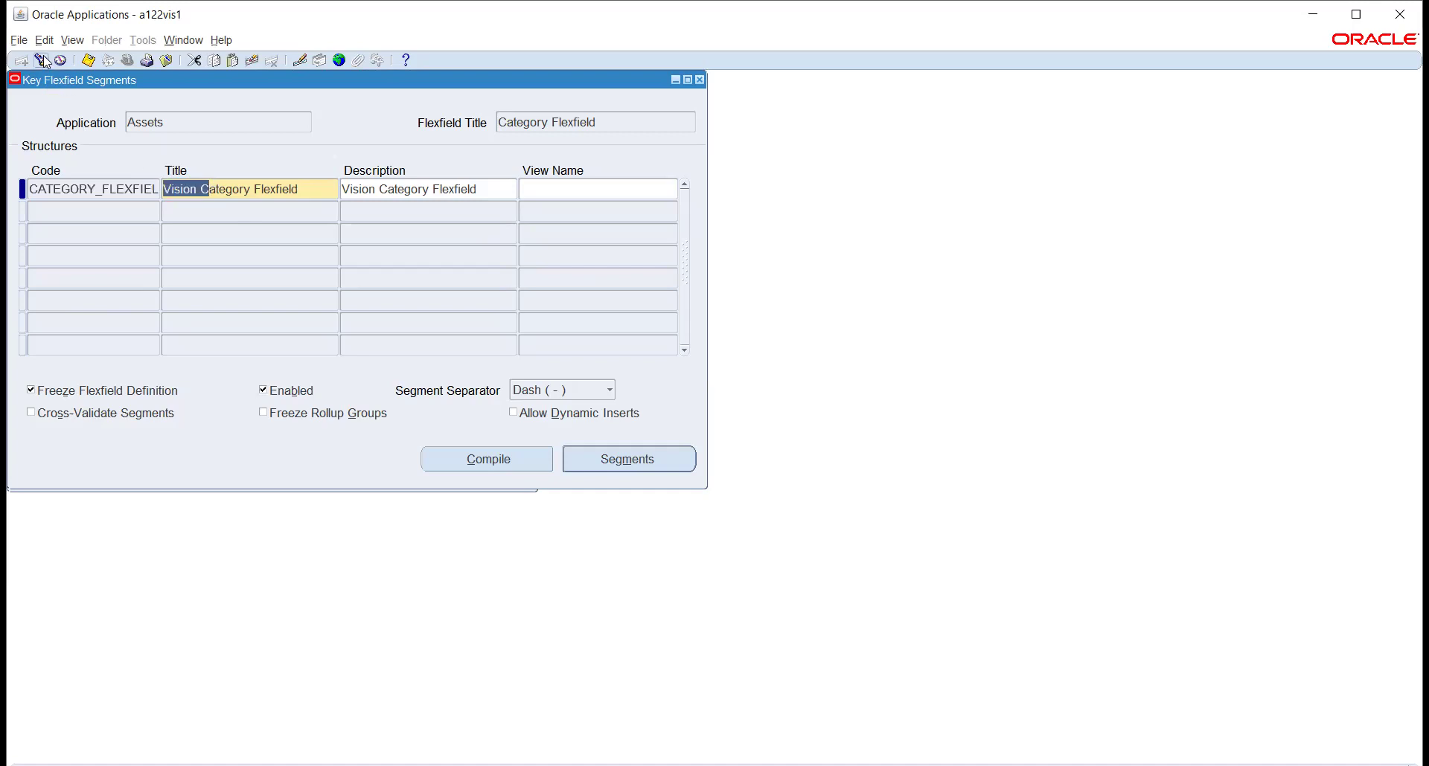
key("shift+Tab")
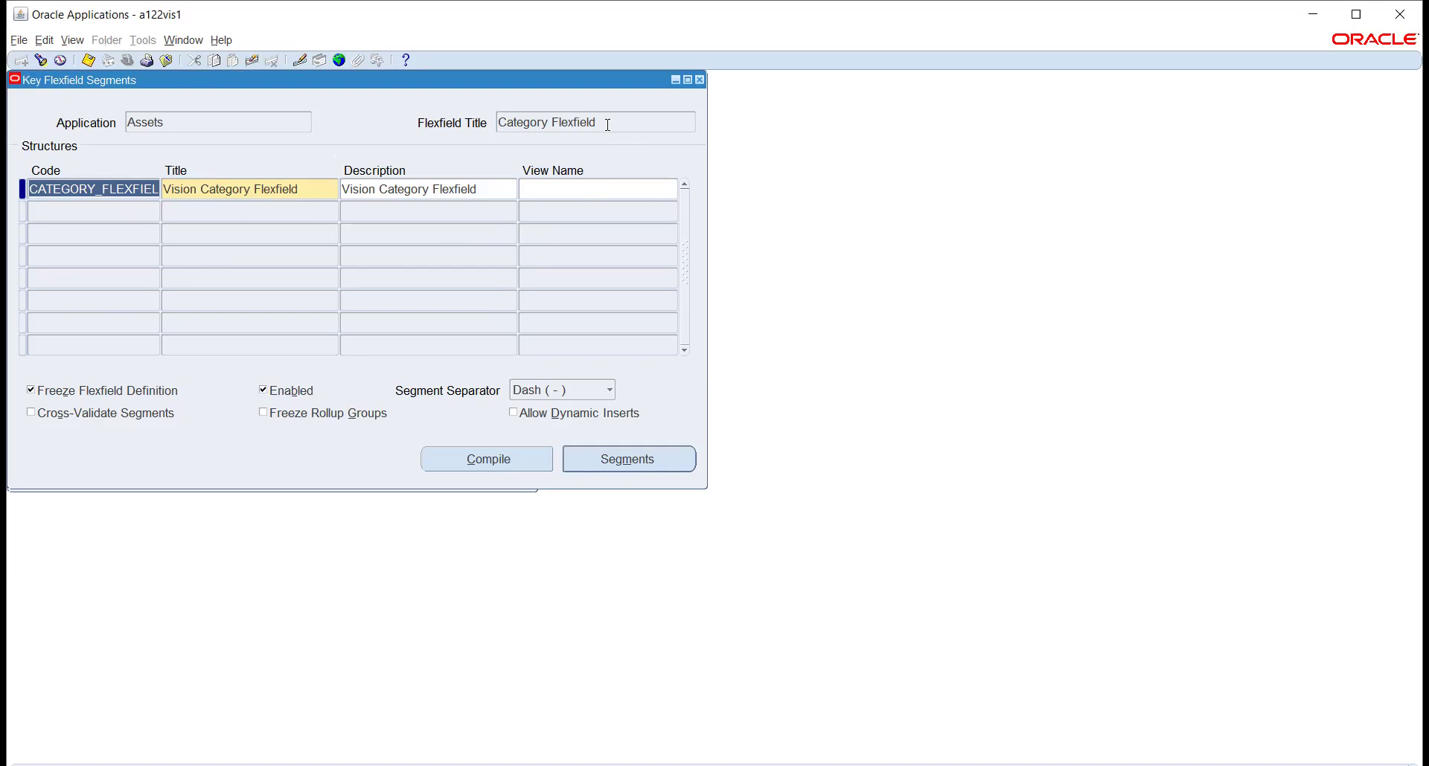
left_click(605, 122)
left_click(40, 61)
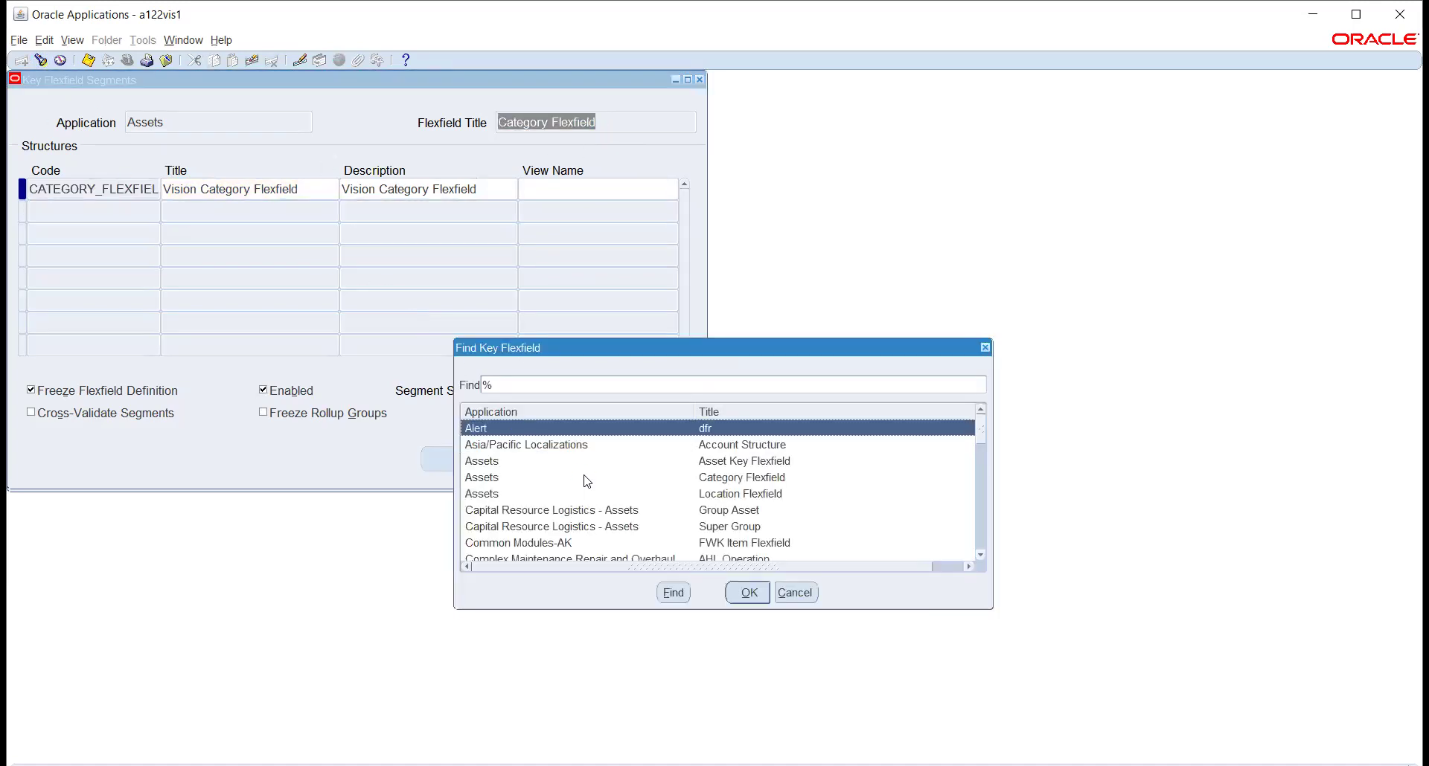
type("as")
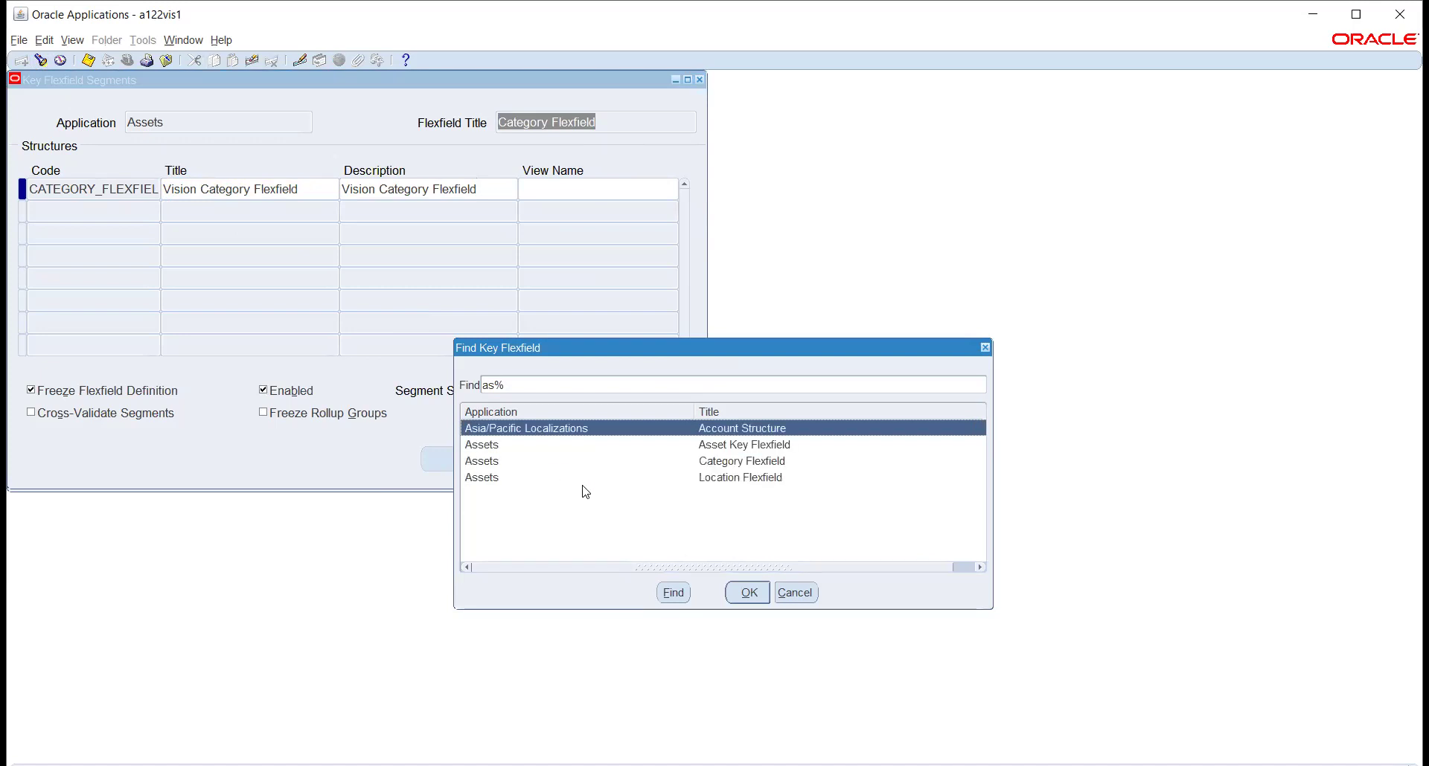
left_click(583, 479)
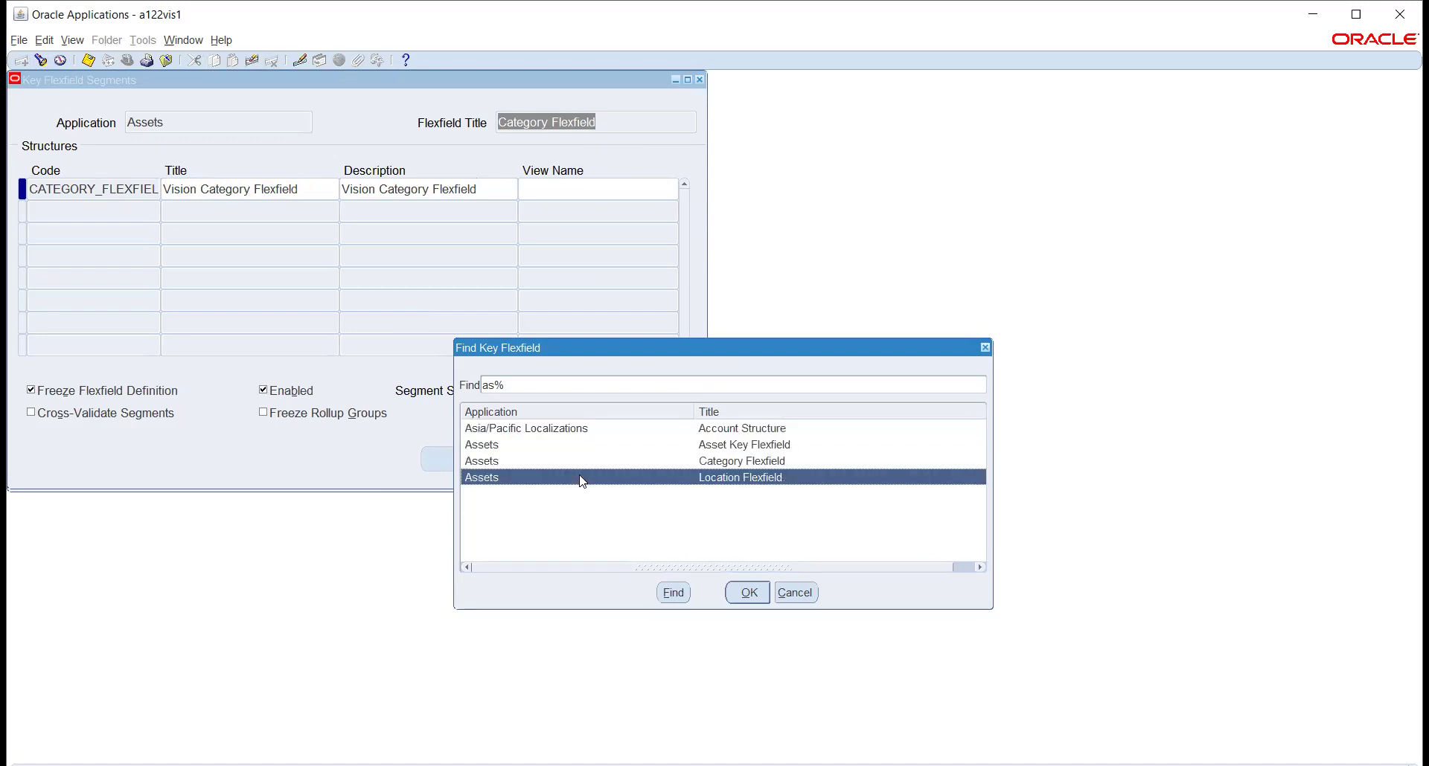
left_click(732, 598)
Open the Vision Ops Location Flexfield segments and examine the value set definition of the Country segment
left_click(638, 469)
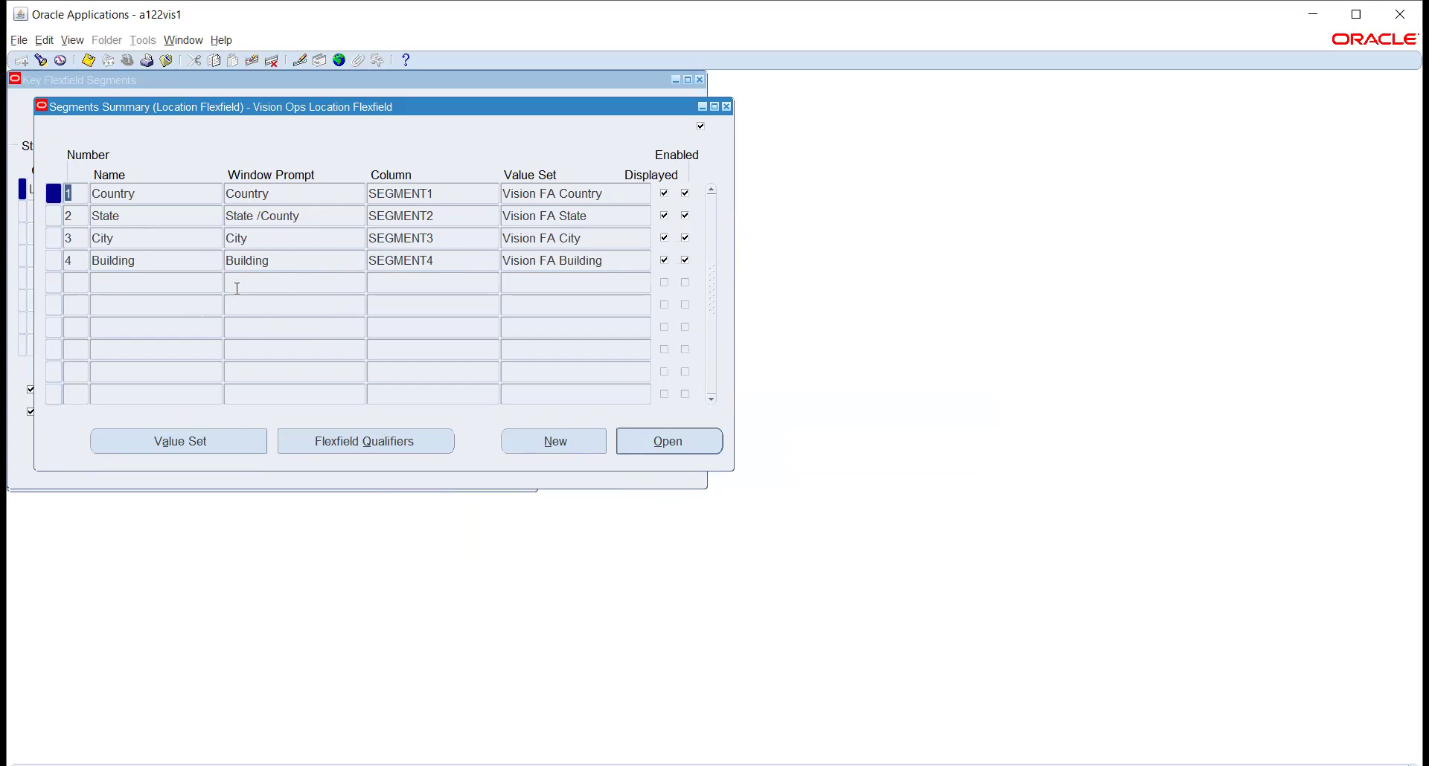
left_click(557, 193)
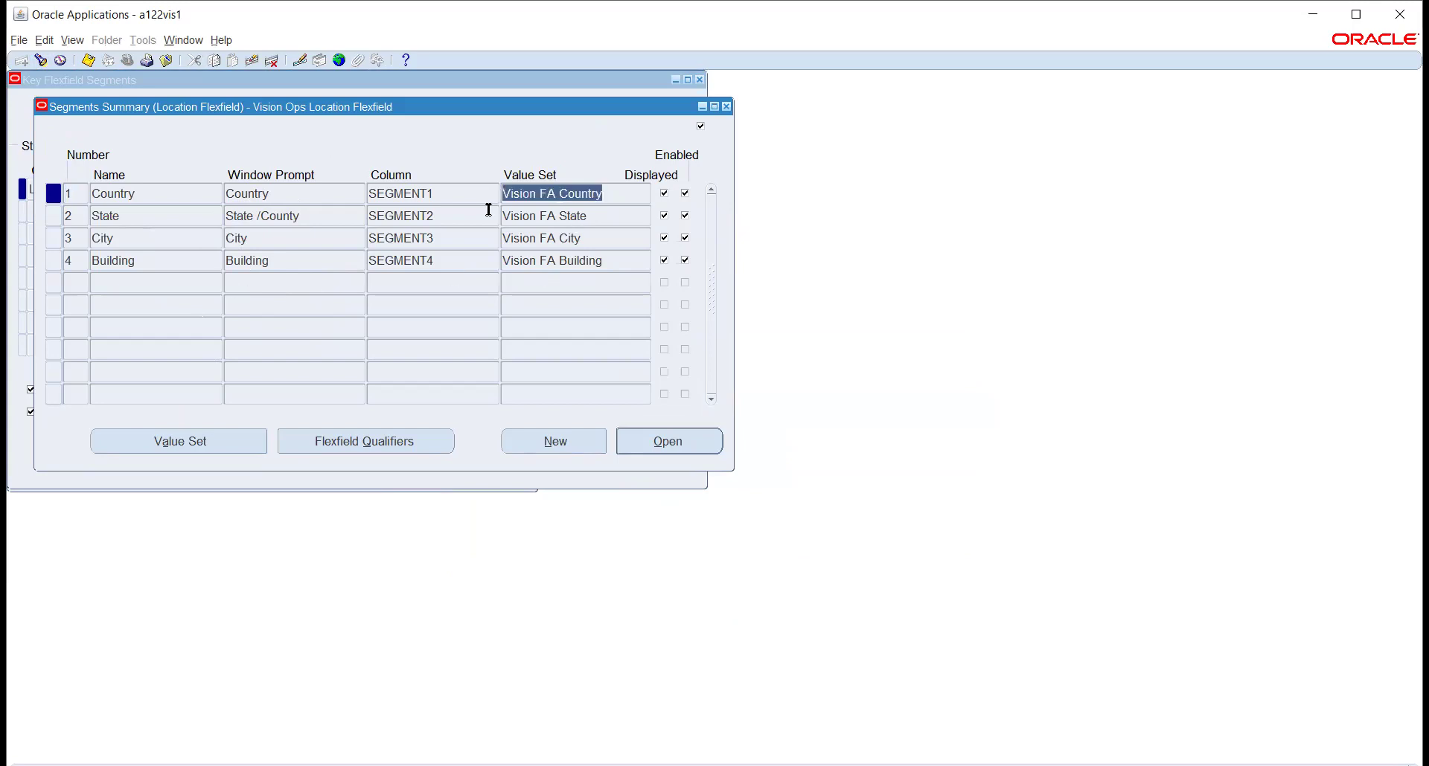
left_click(151, 437)
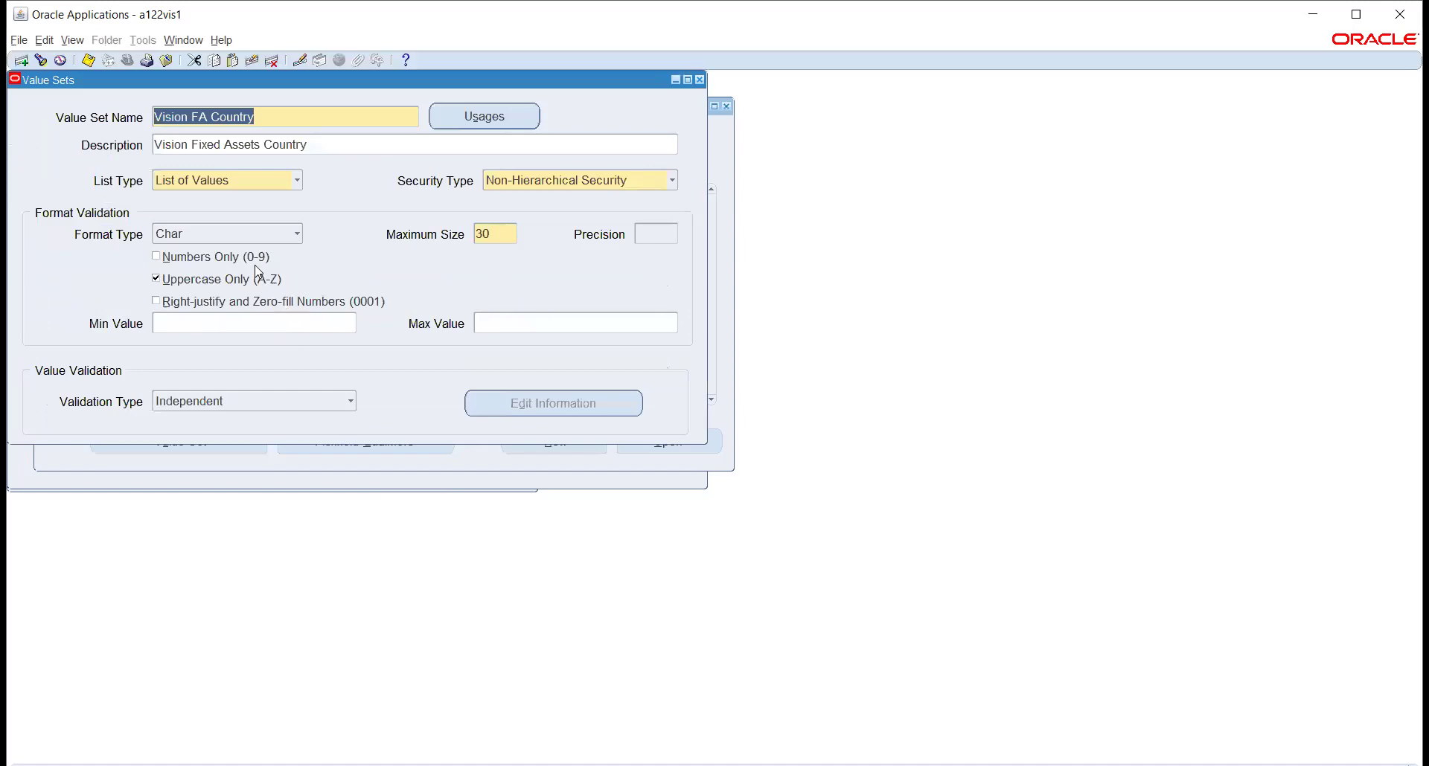
left_click(698, 80)
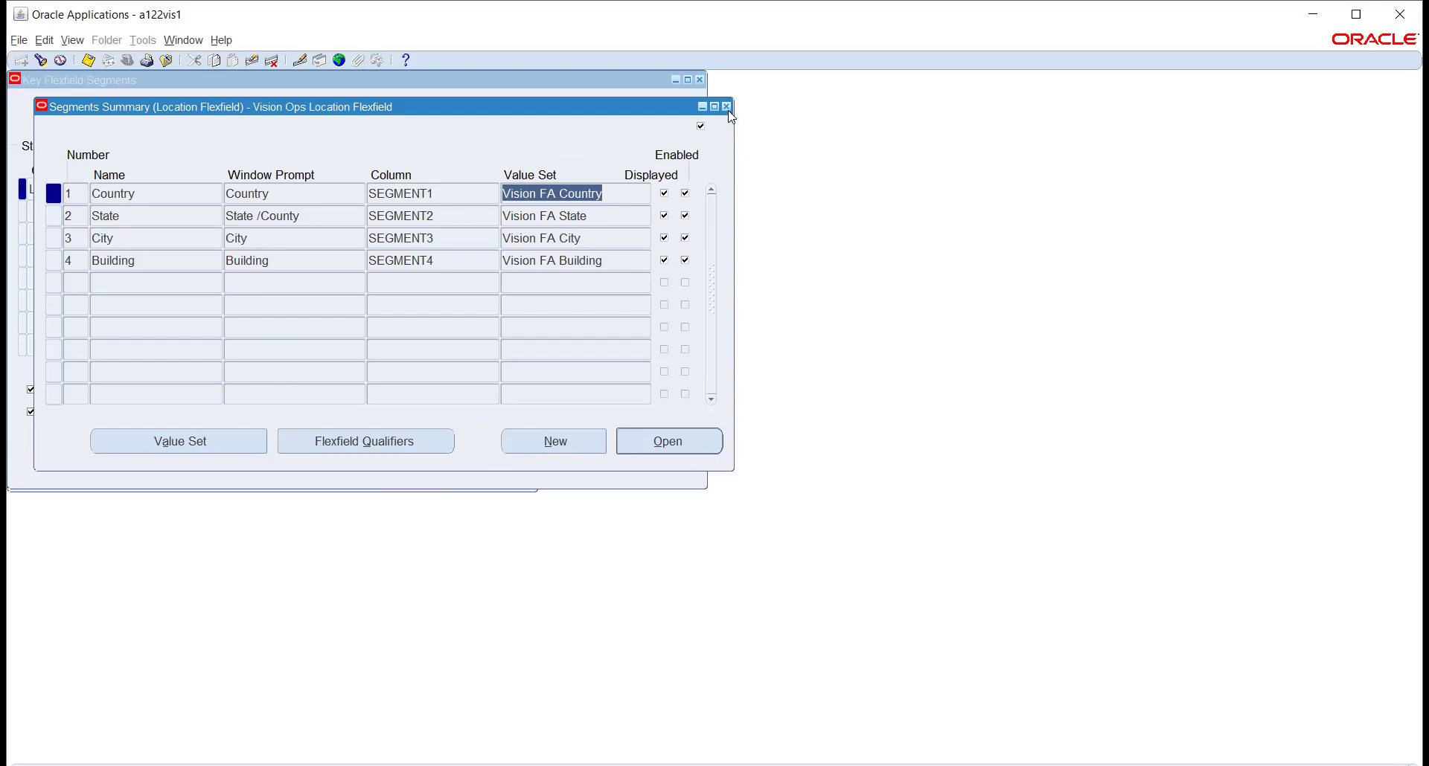
Review the window prompts of the Country, City and Building segments and close the location segments summary
left_click(241, 191)
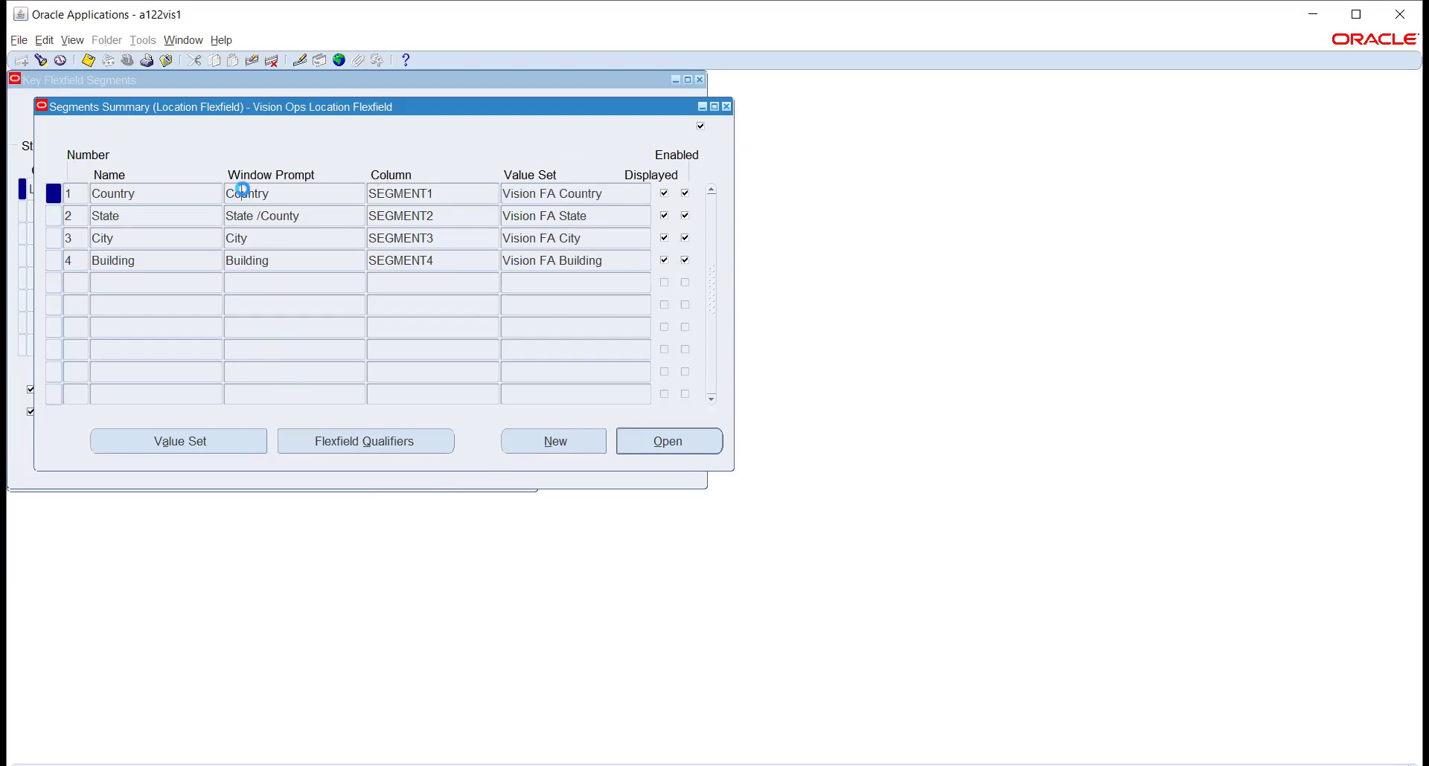
left_click(233, 236)
left_click(241, 263)
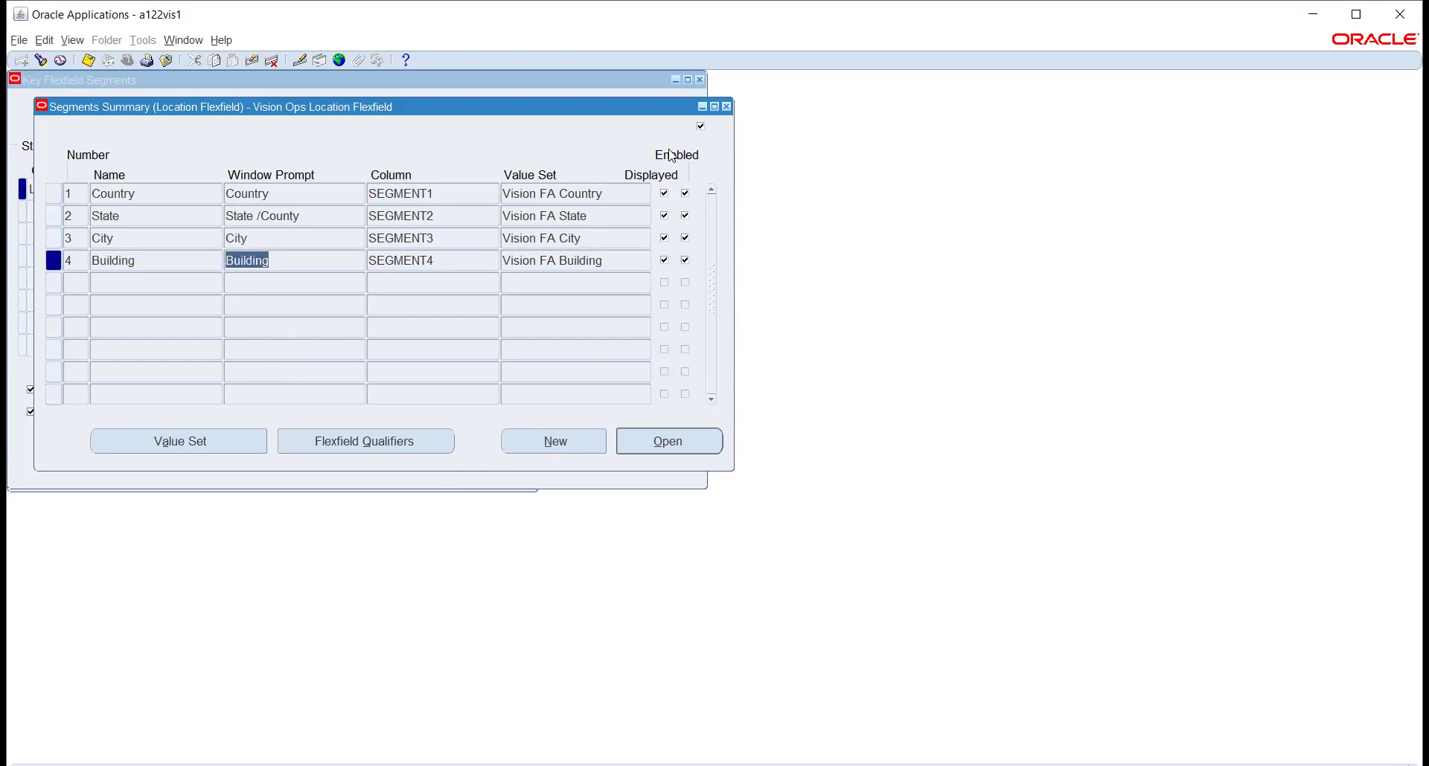
left_click(727, 107)
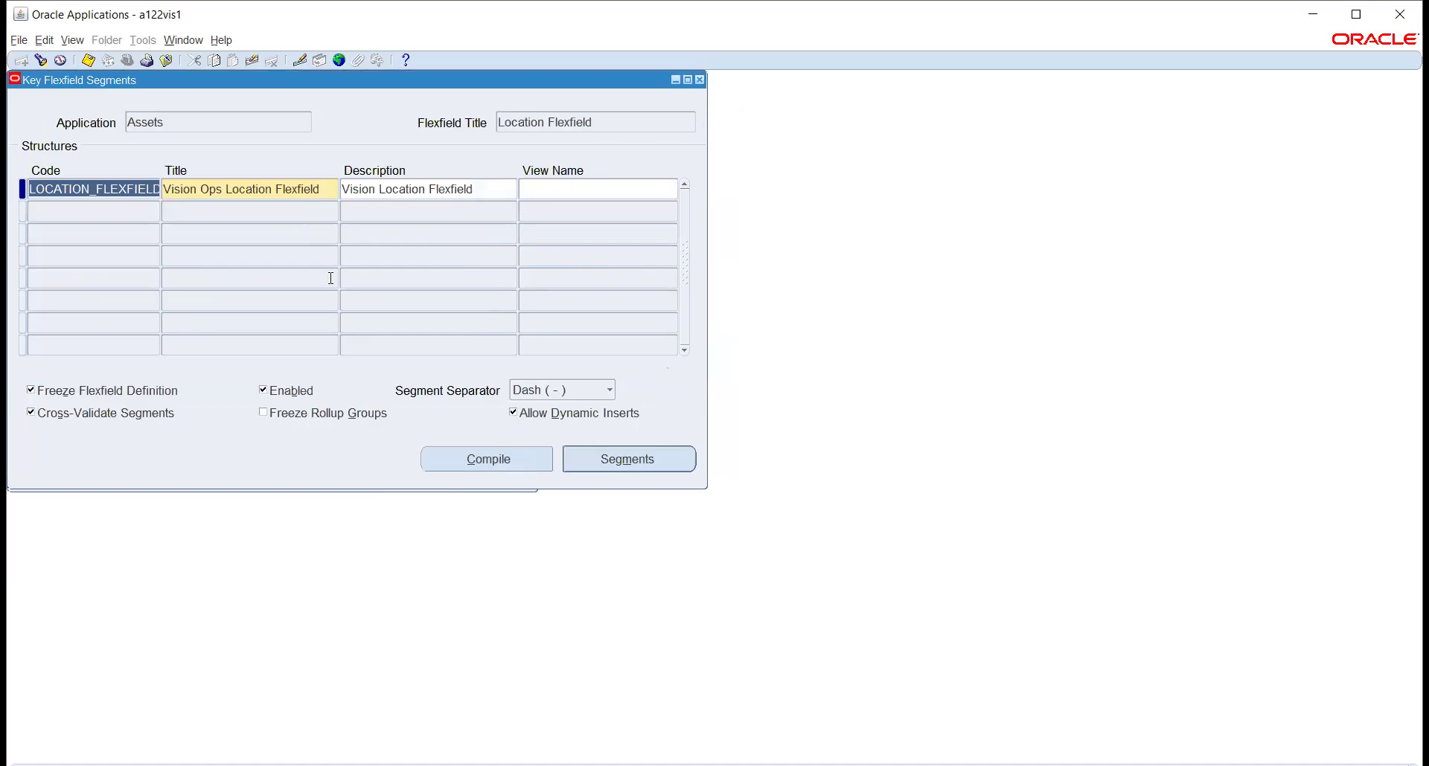
Find the Assets Asset Key Flexfield by searching the key flexfields for as% and load its structure
left_click(239, 121)
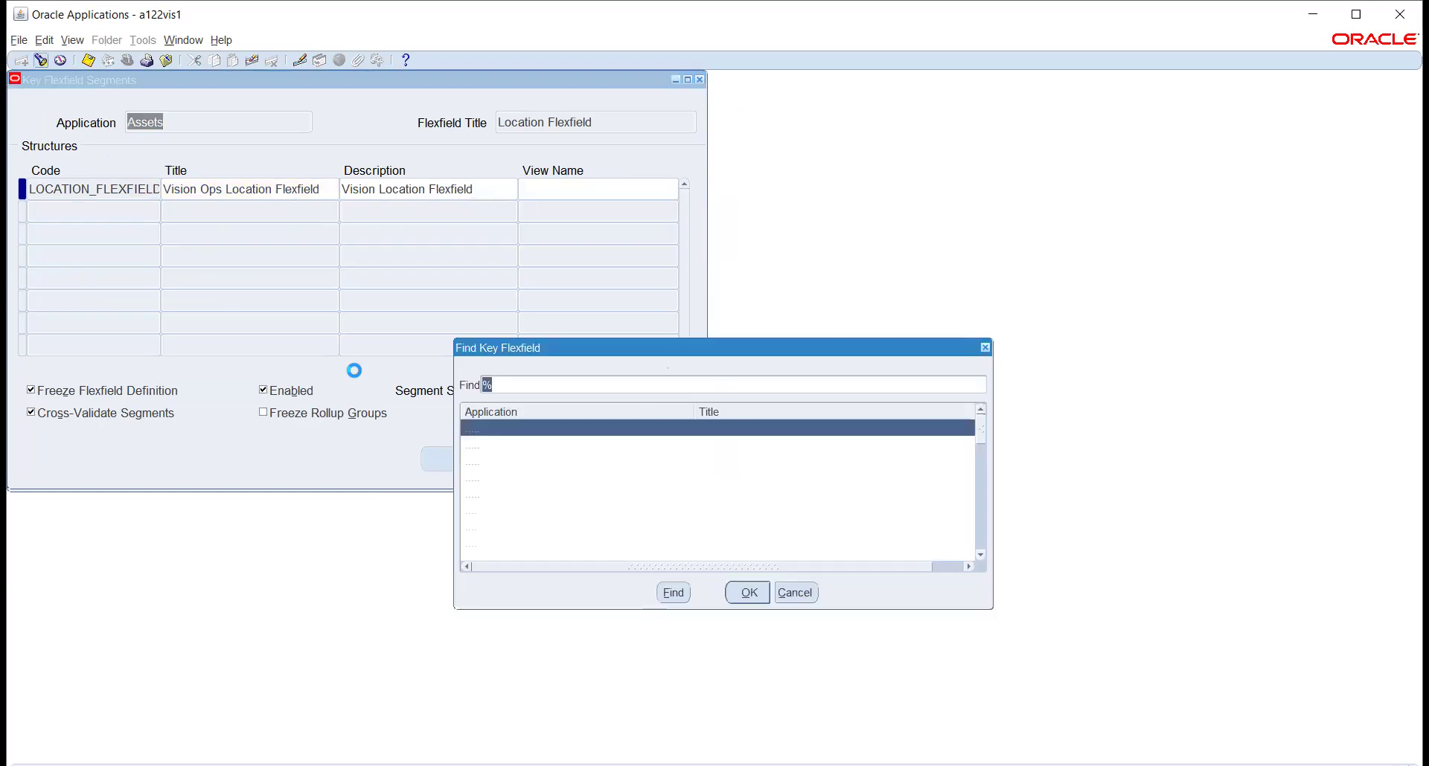
type("as")
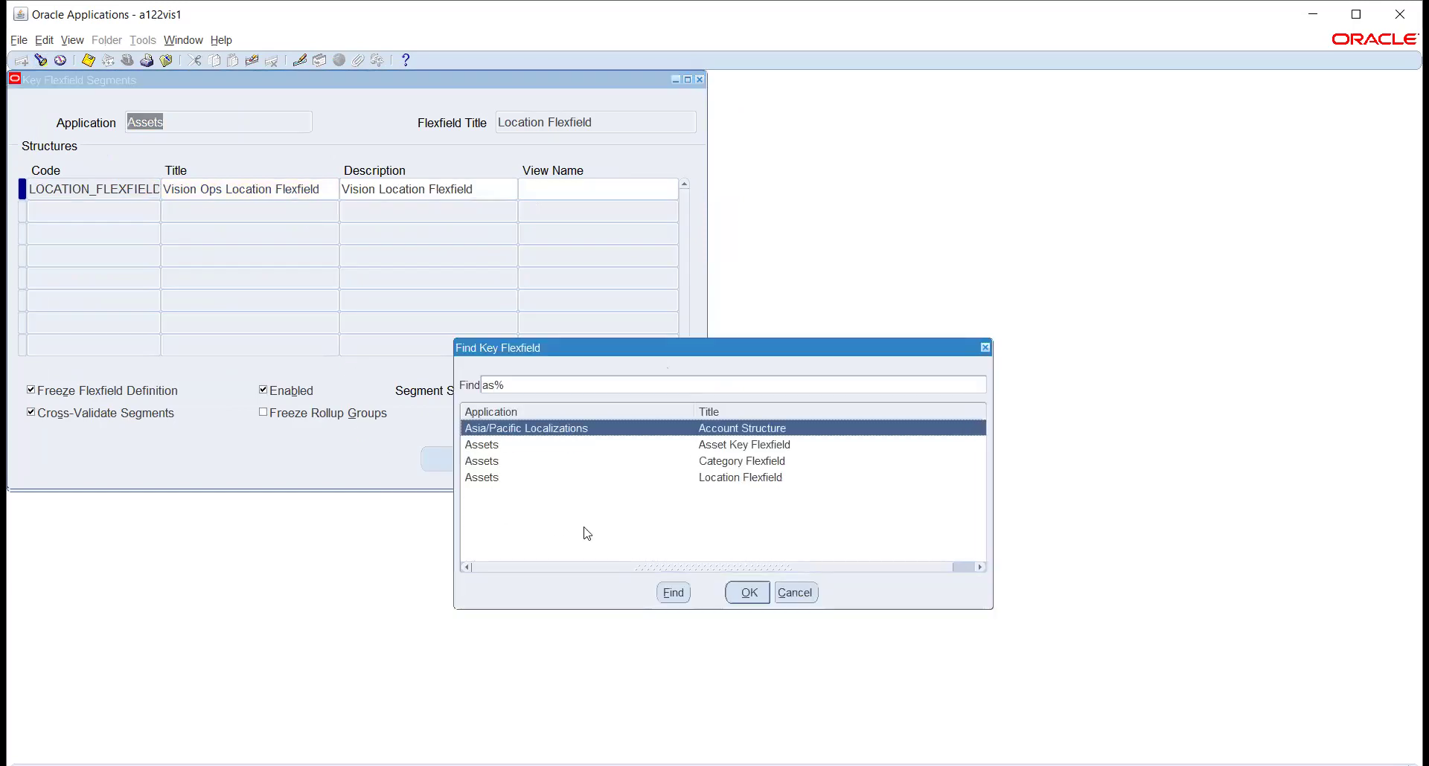
left_click(733, 445)
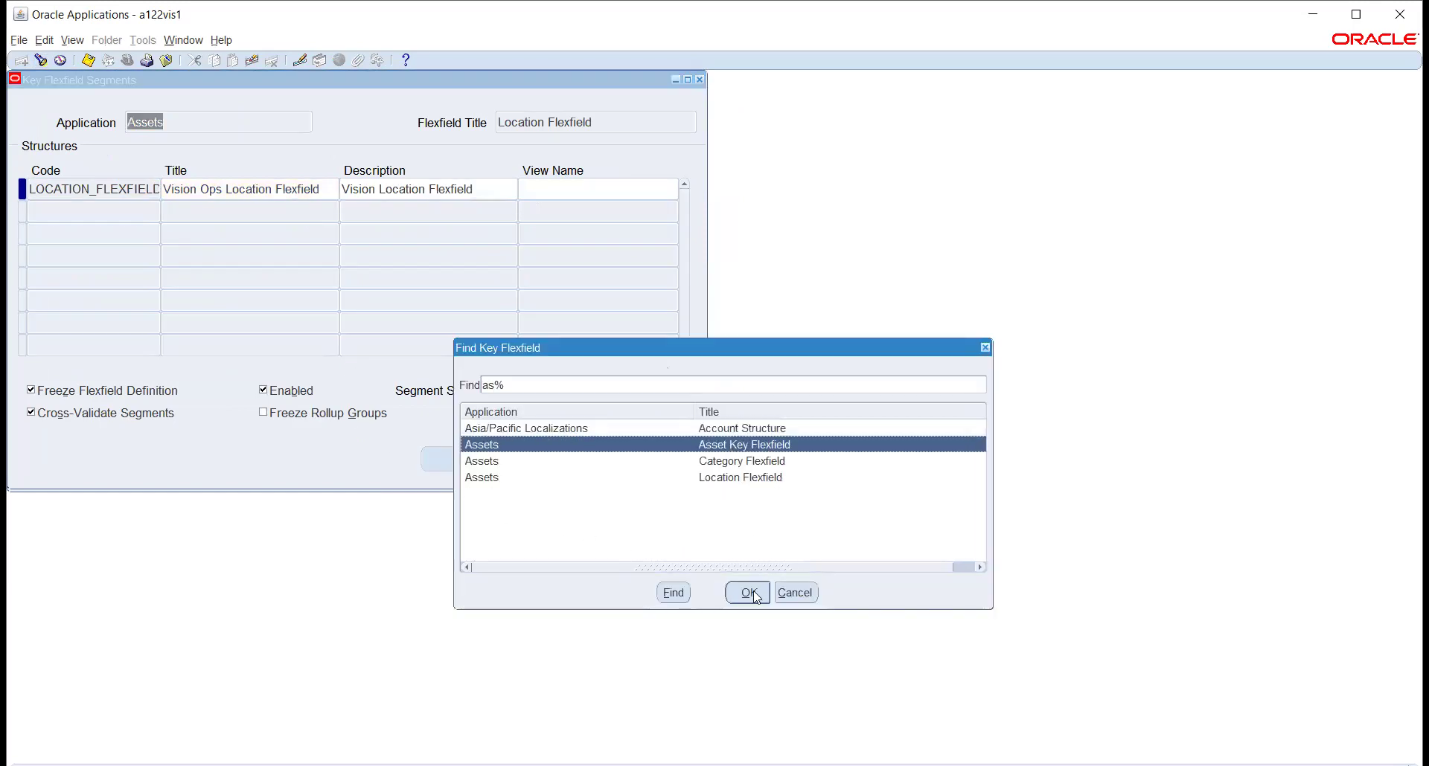
left_click(753, 593)
left_click(212, 190)
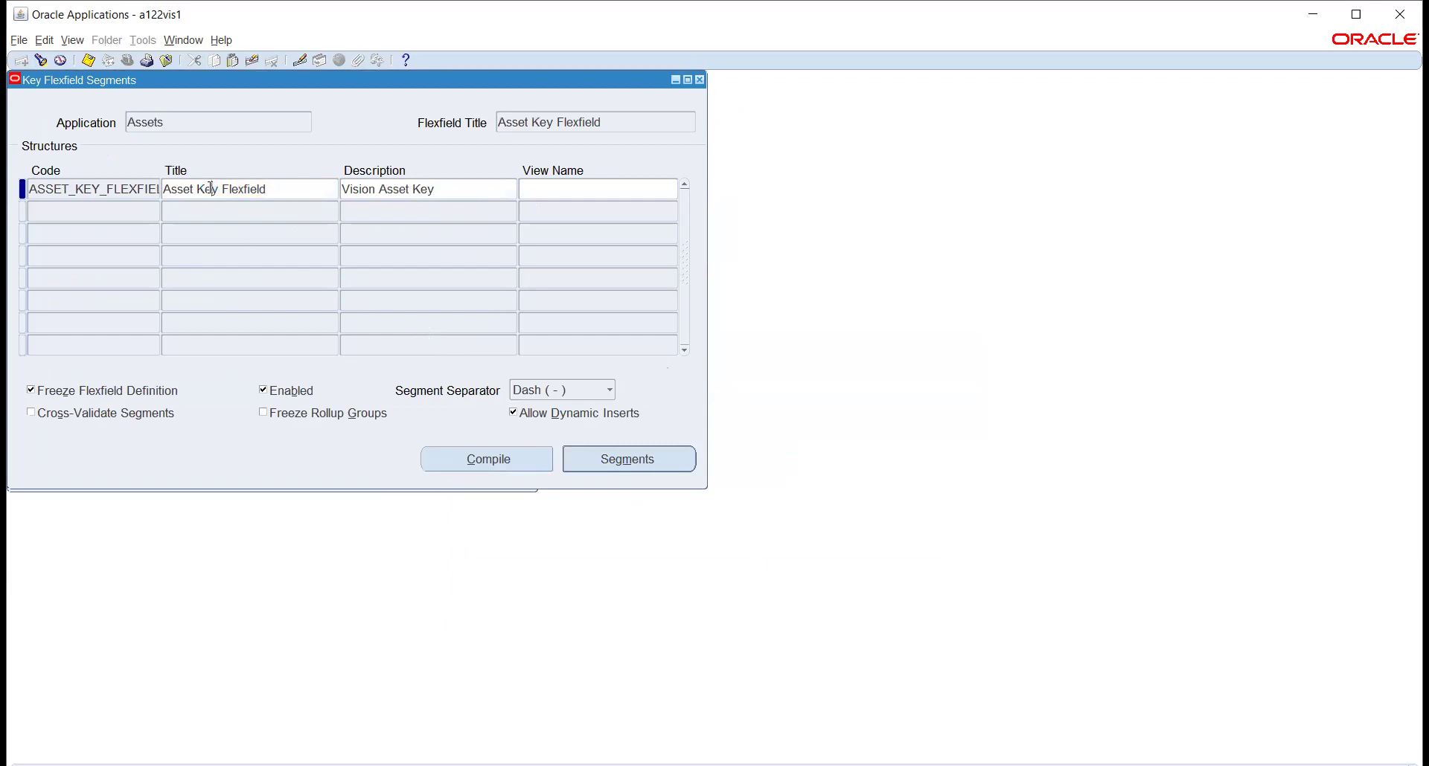
Examine the Asset Key segment's value set definition and window prompt, and close the key flexfield segments
left_click(605, 469)
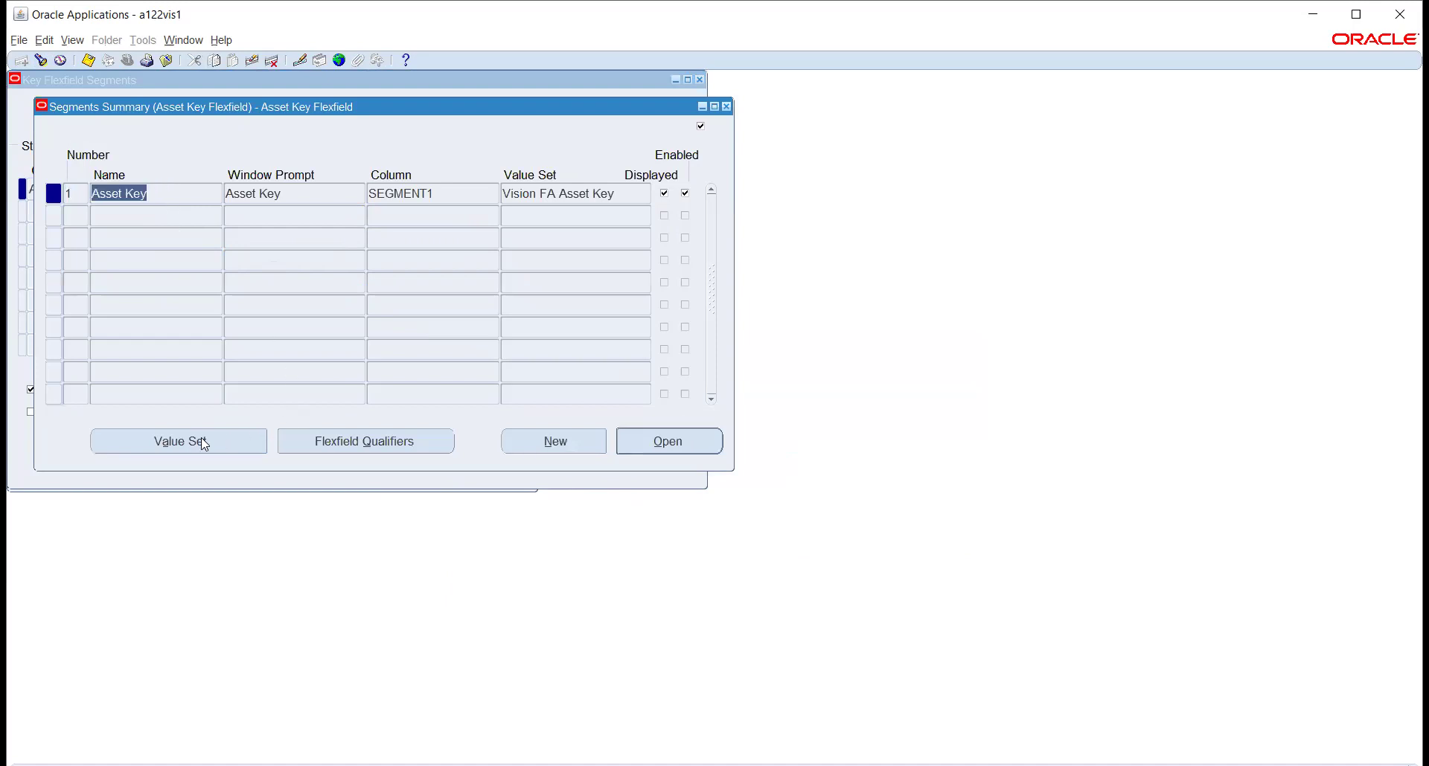
left_click(588, 195)
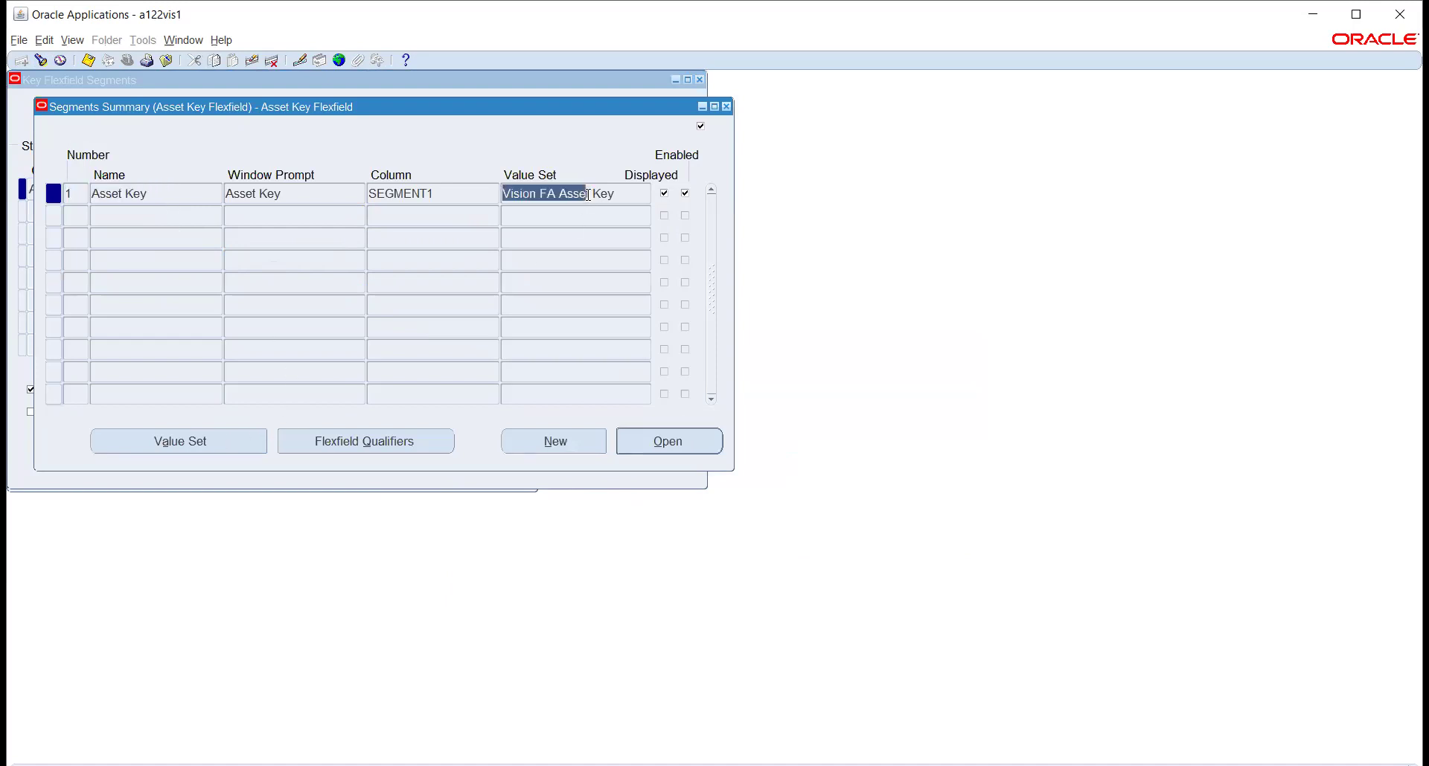
left_click(190, 442)
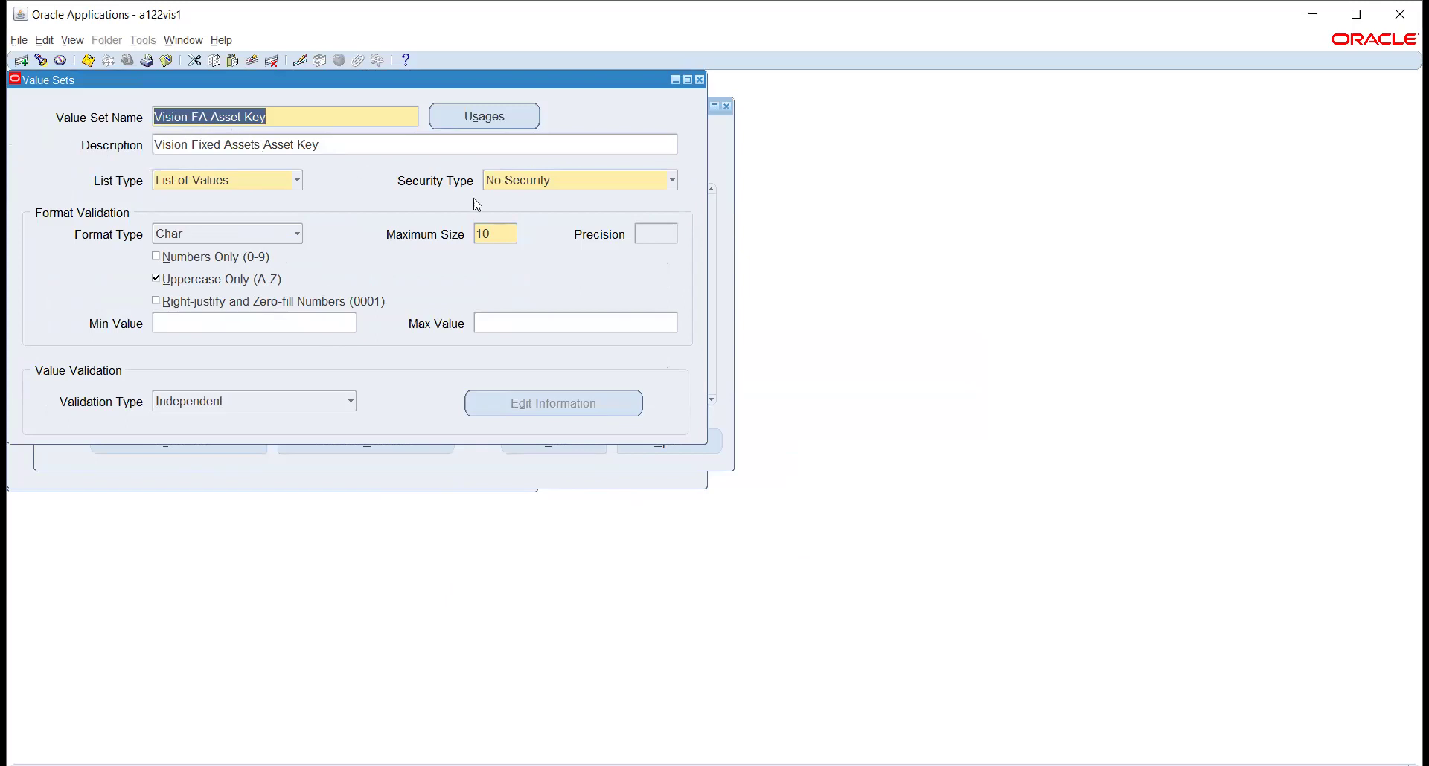
left_click(699, 79)
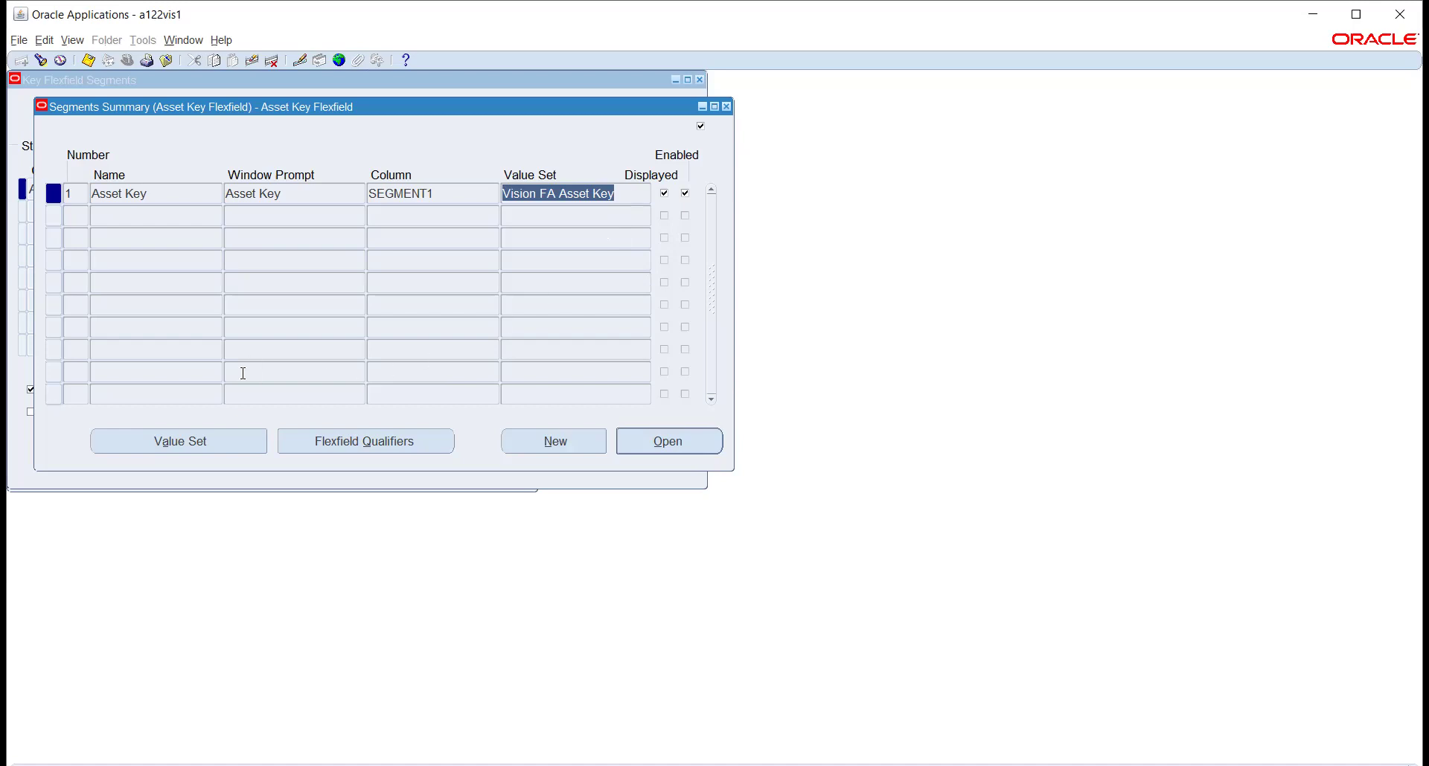
left_click(298, 194)
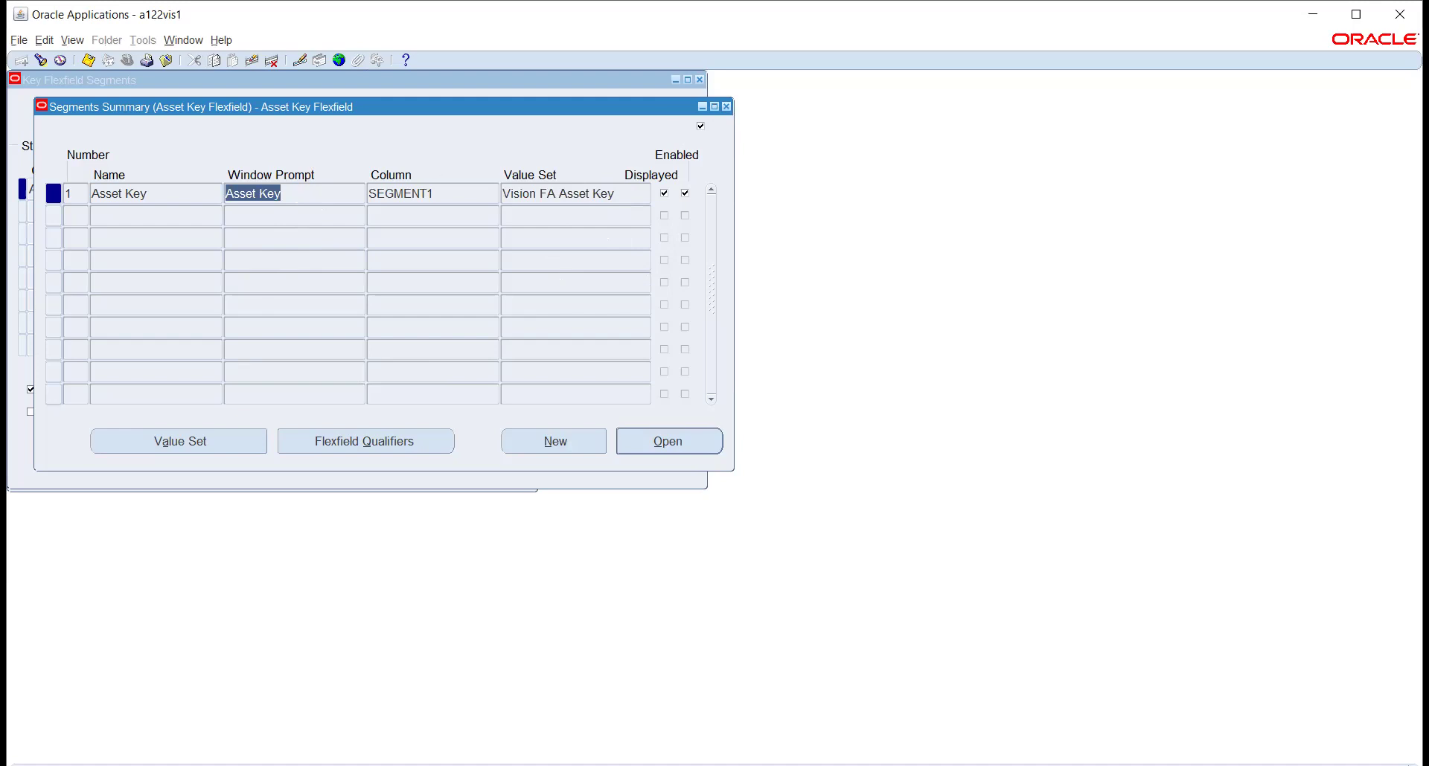
left_click(726, 107)
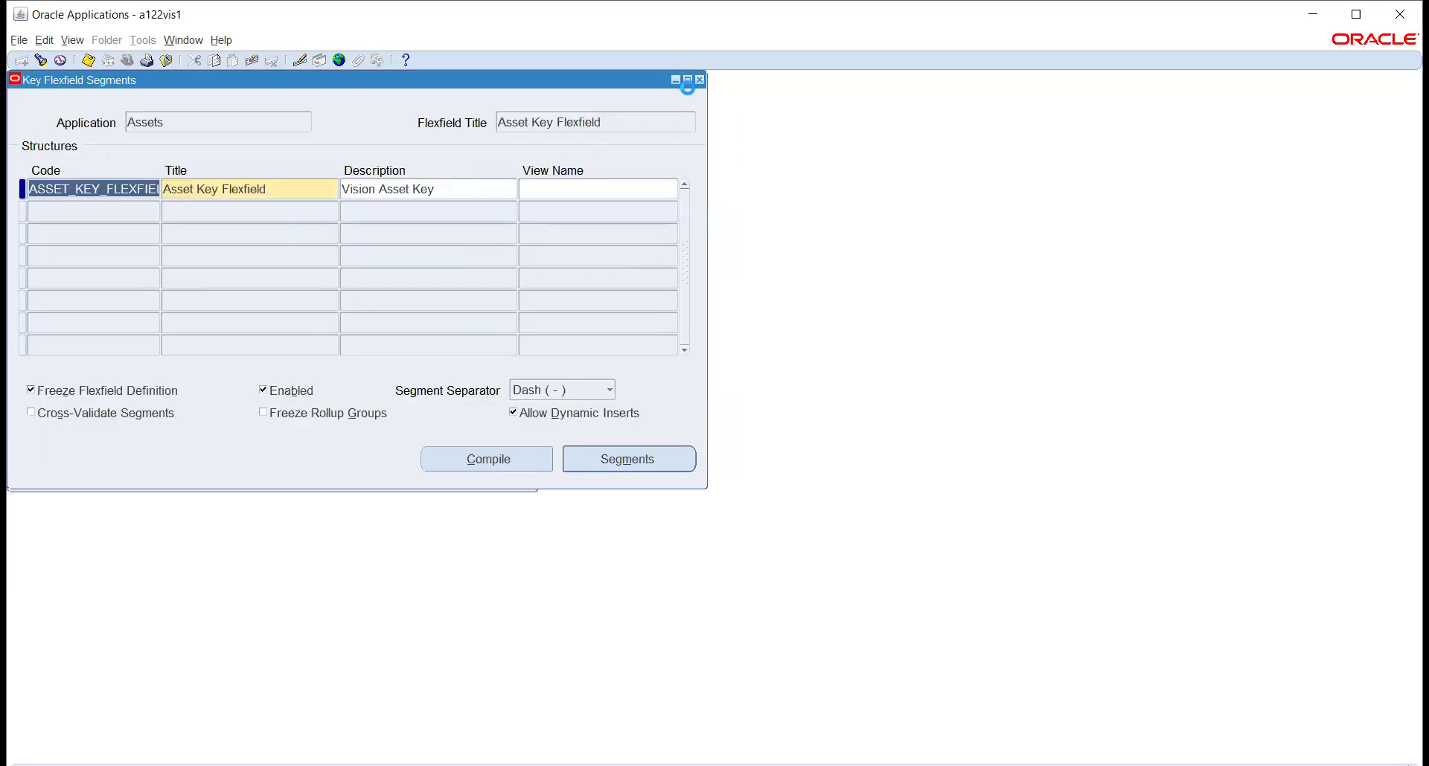
left_click(700, 80)
Open the key flexfield segment values and find the Major Category values of the Assets Category Flexfield, structure Vision Category Flexfield
left_click(121, 369)
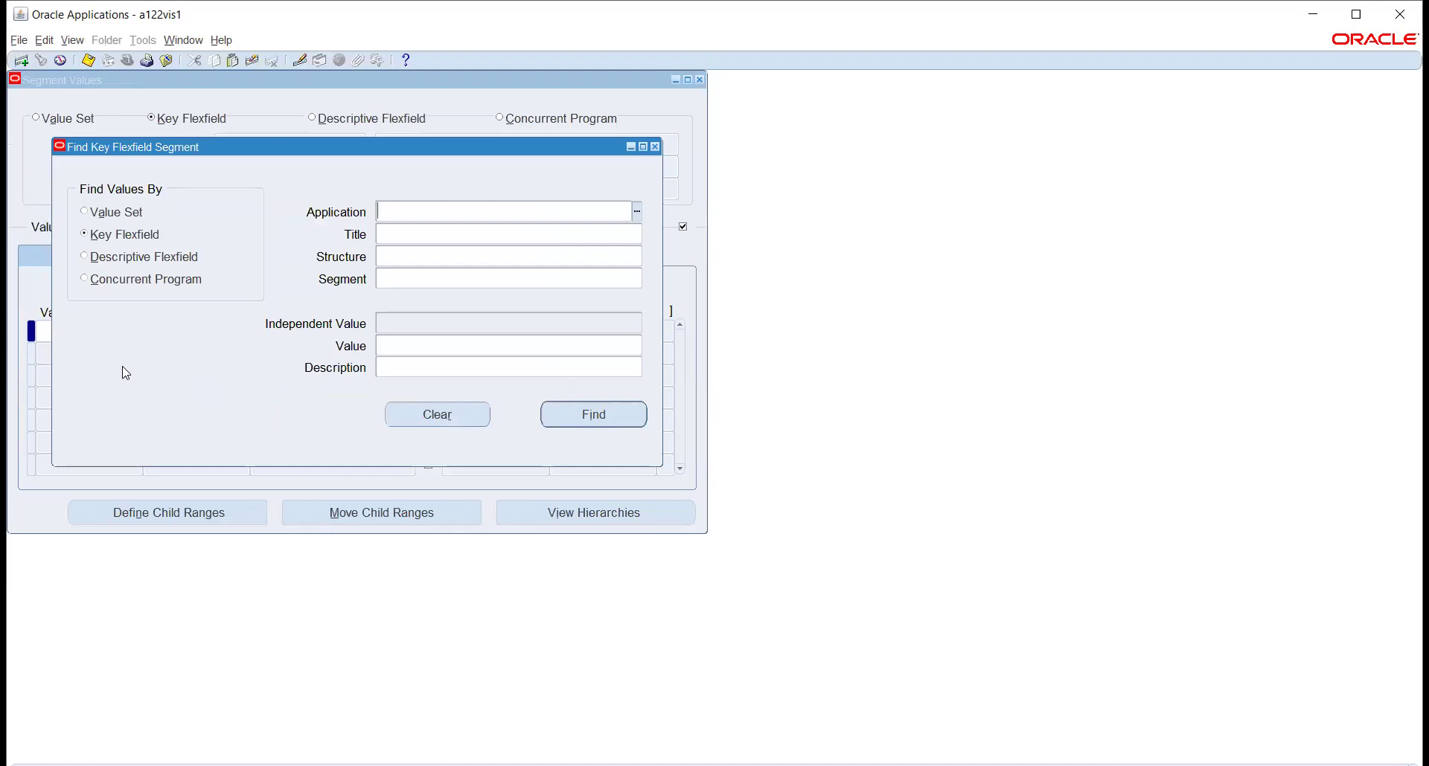
type("ass")
key("Tab")
left_click(637, 234)
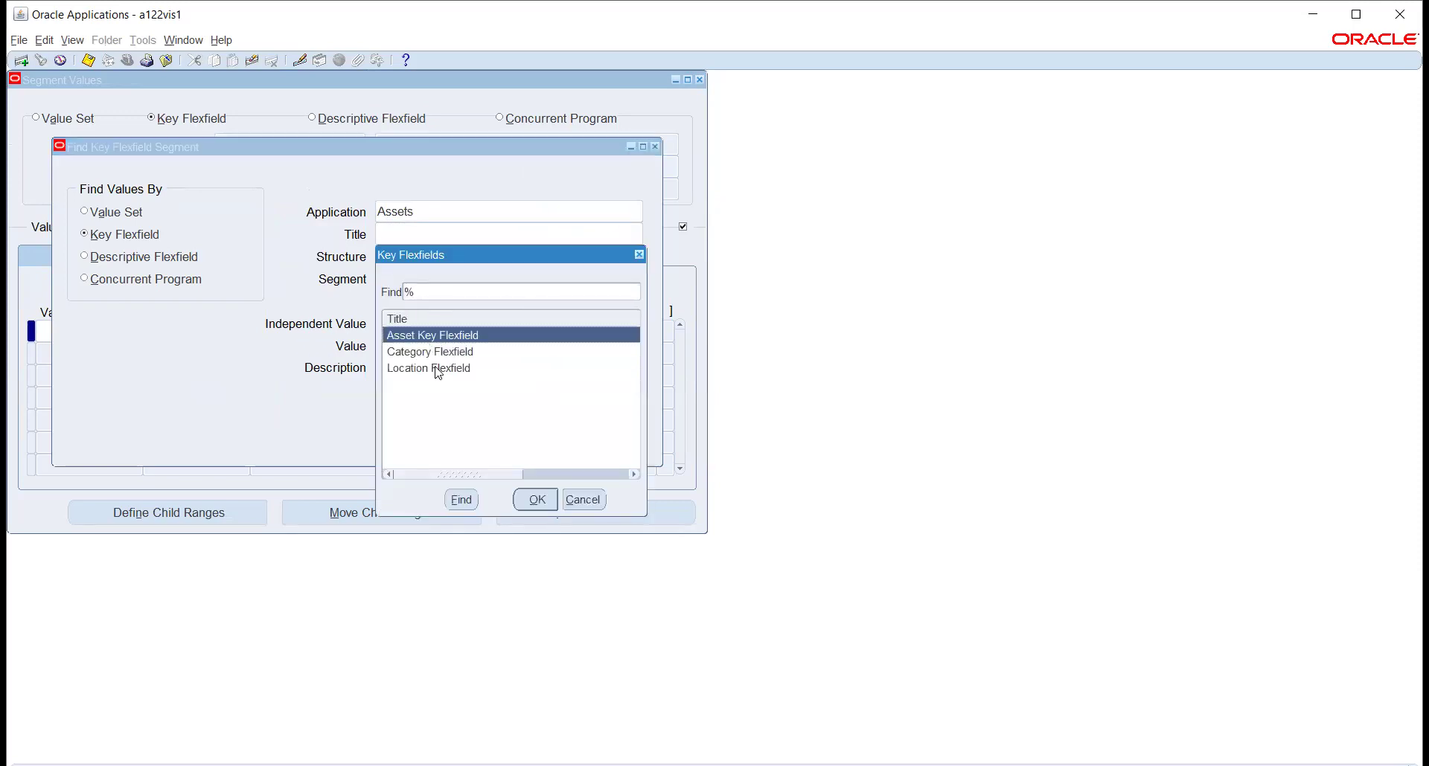
left_click(435, 353)
left_click(535, 500)
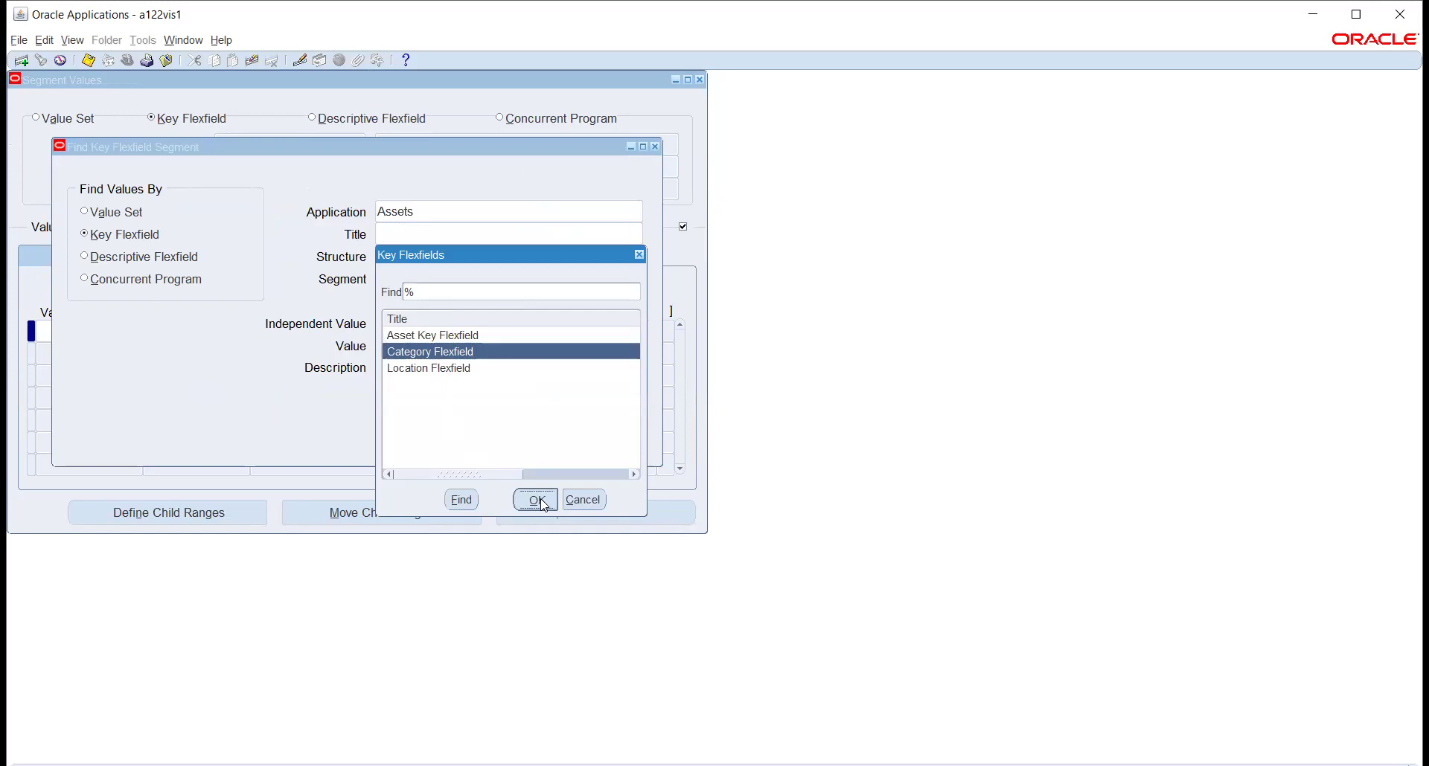
left_click(636, 256)
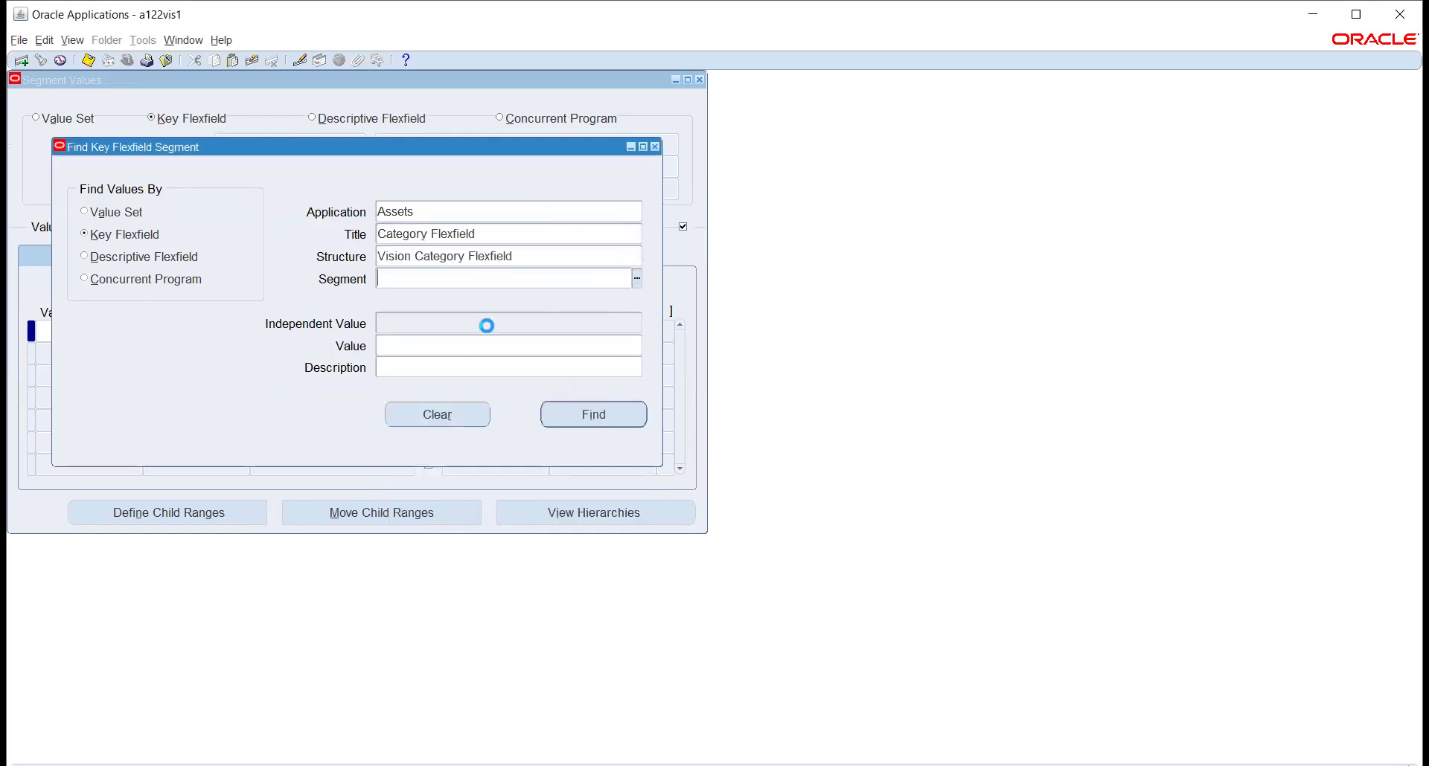
left_click(579, 414)
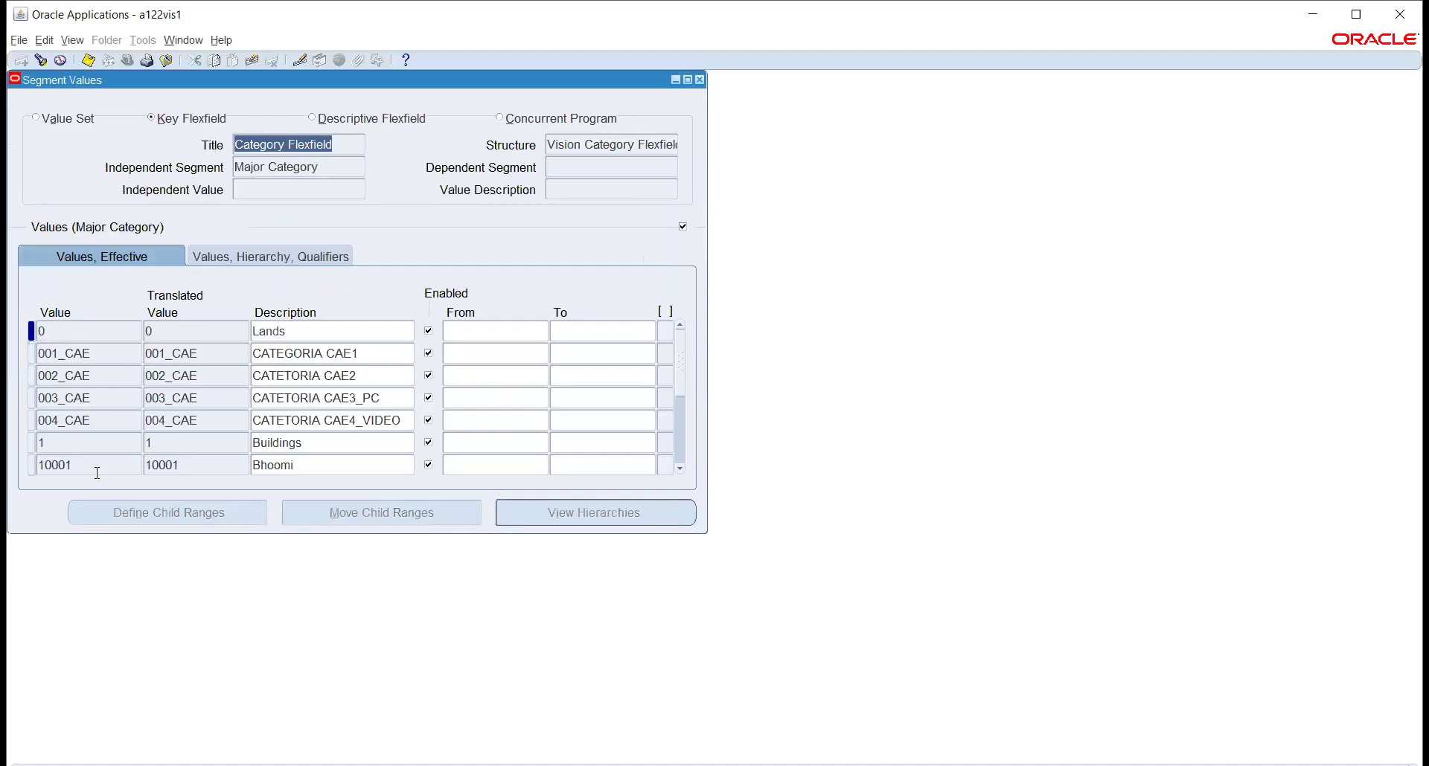
Browse the Major Category values, such as AUTO, and review the independent segment they belong to
scroll(130, 402, "down", 10)
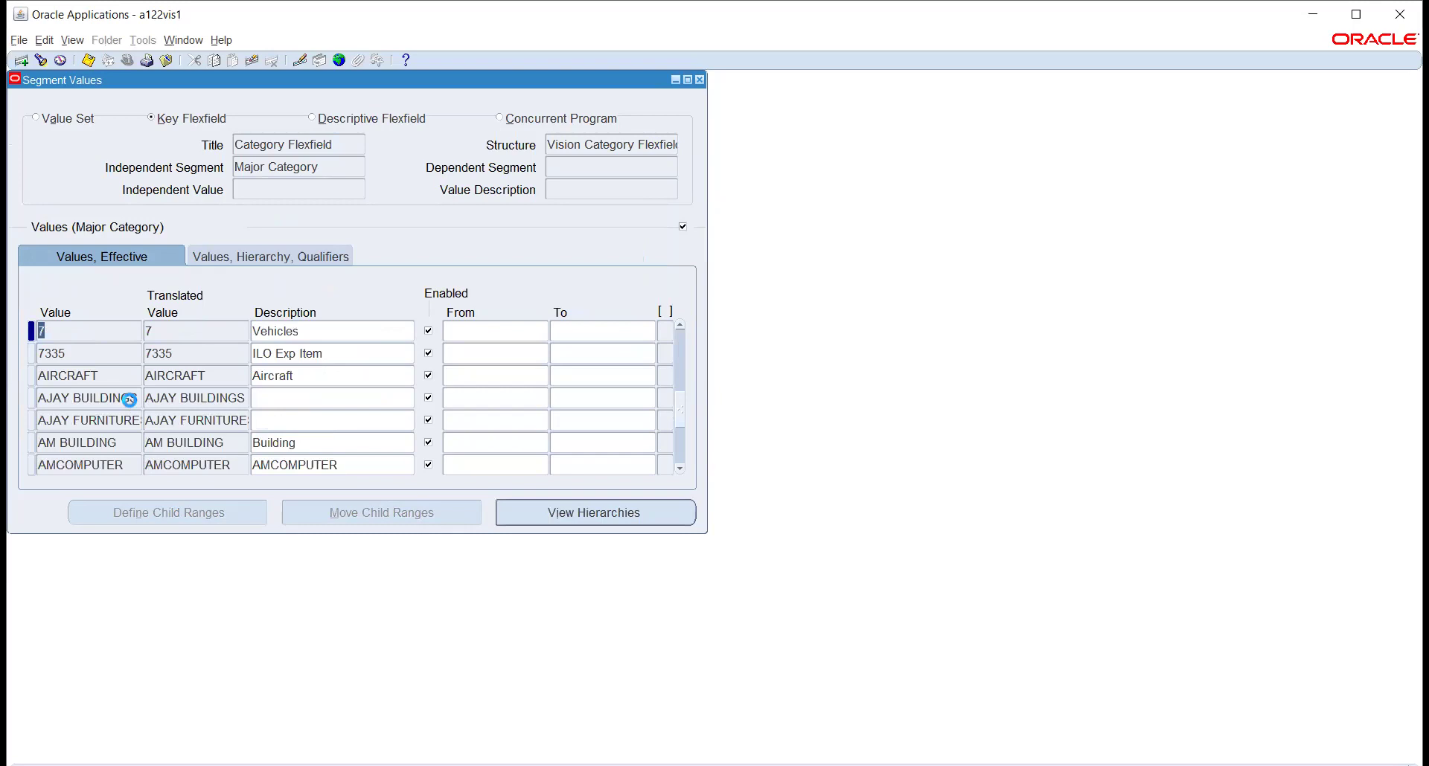
scroll(130, 405, "down", 3)
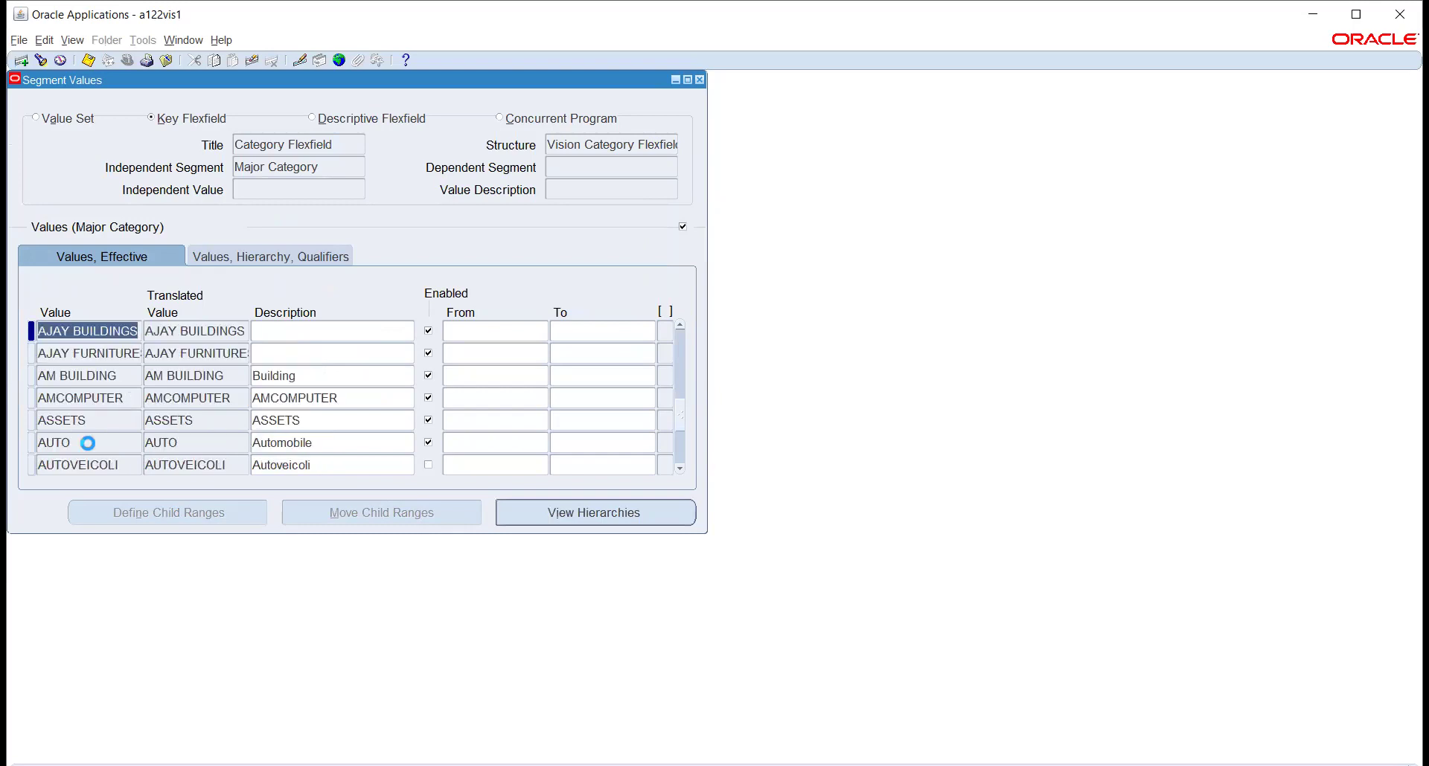
left_click(89, 447)
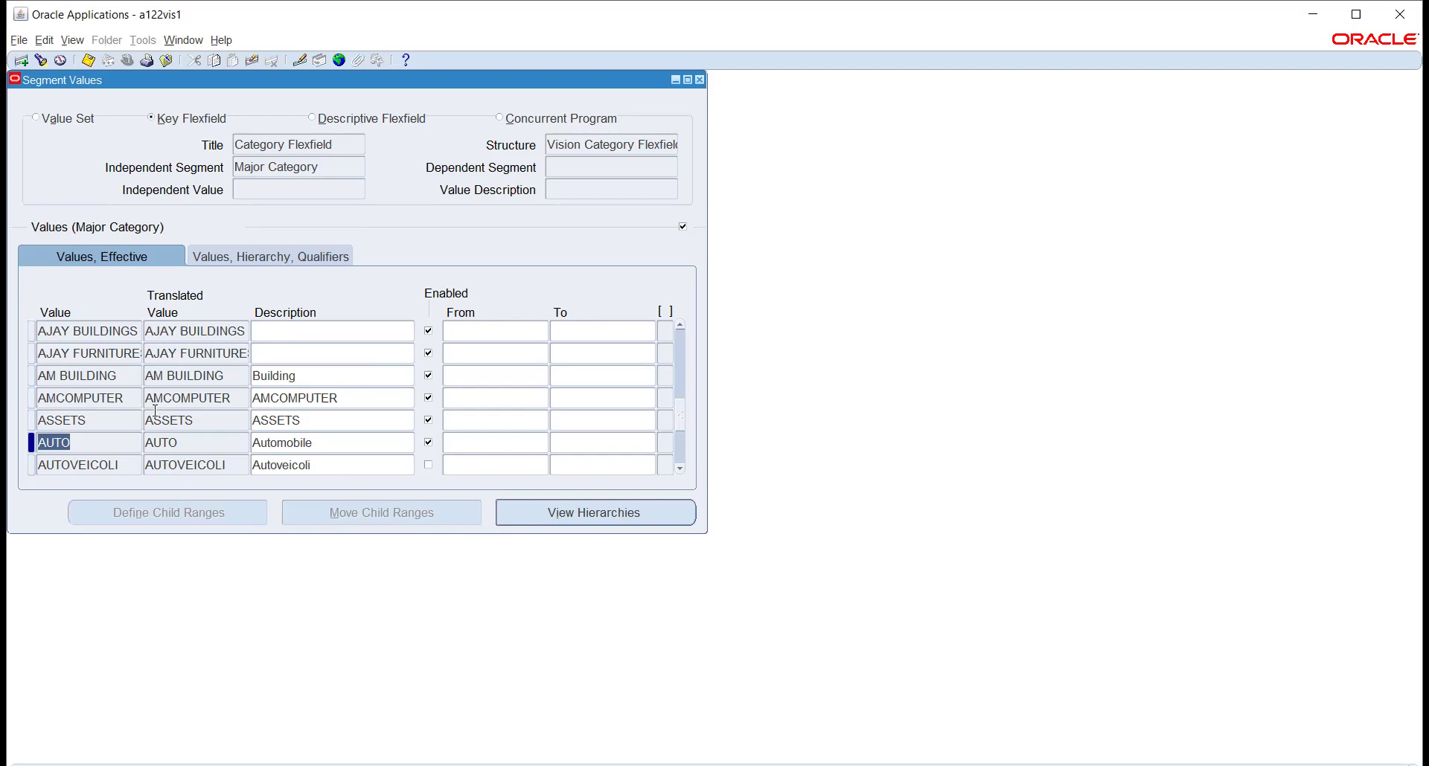
left_click(79, 330)
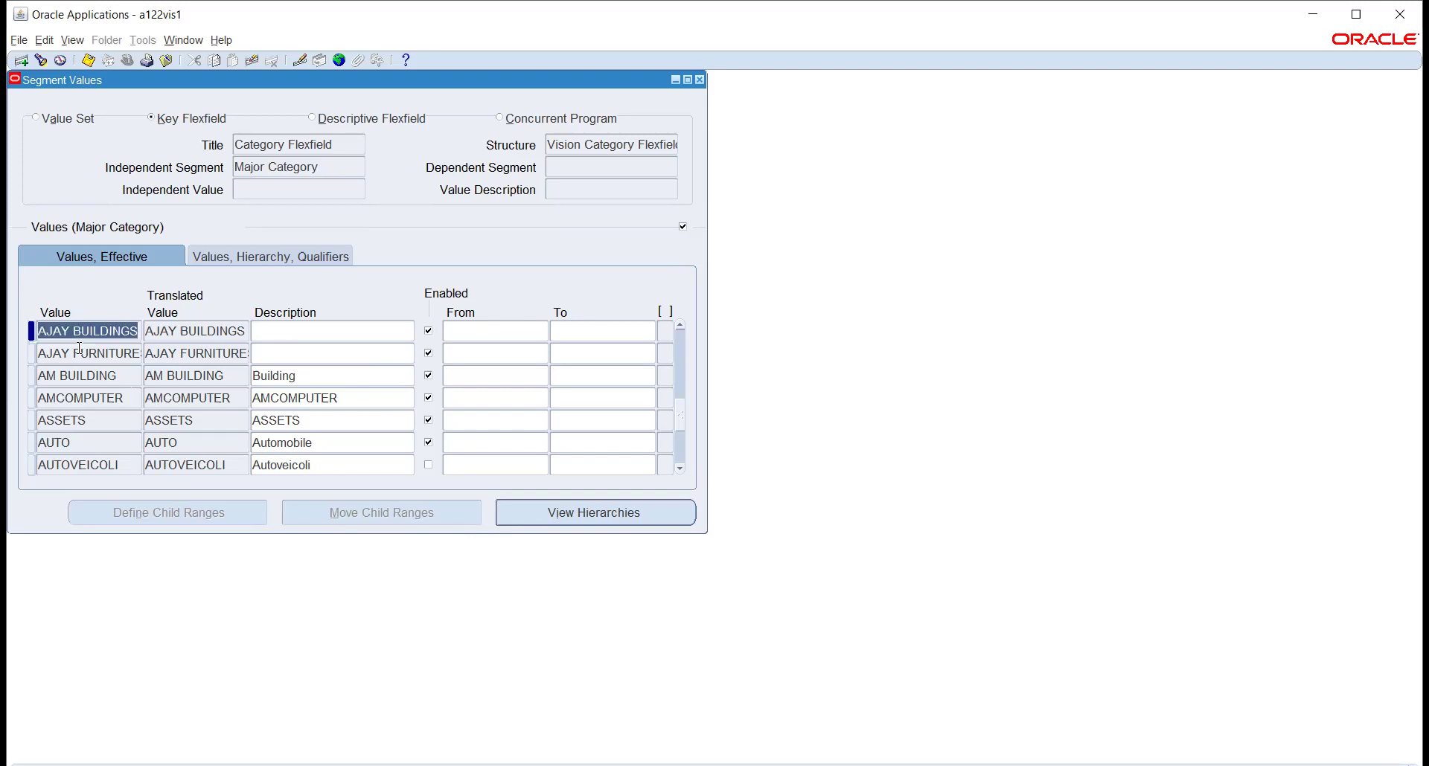
left_click(77, 355)
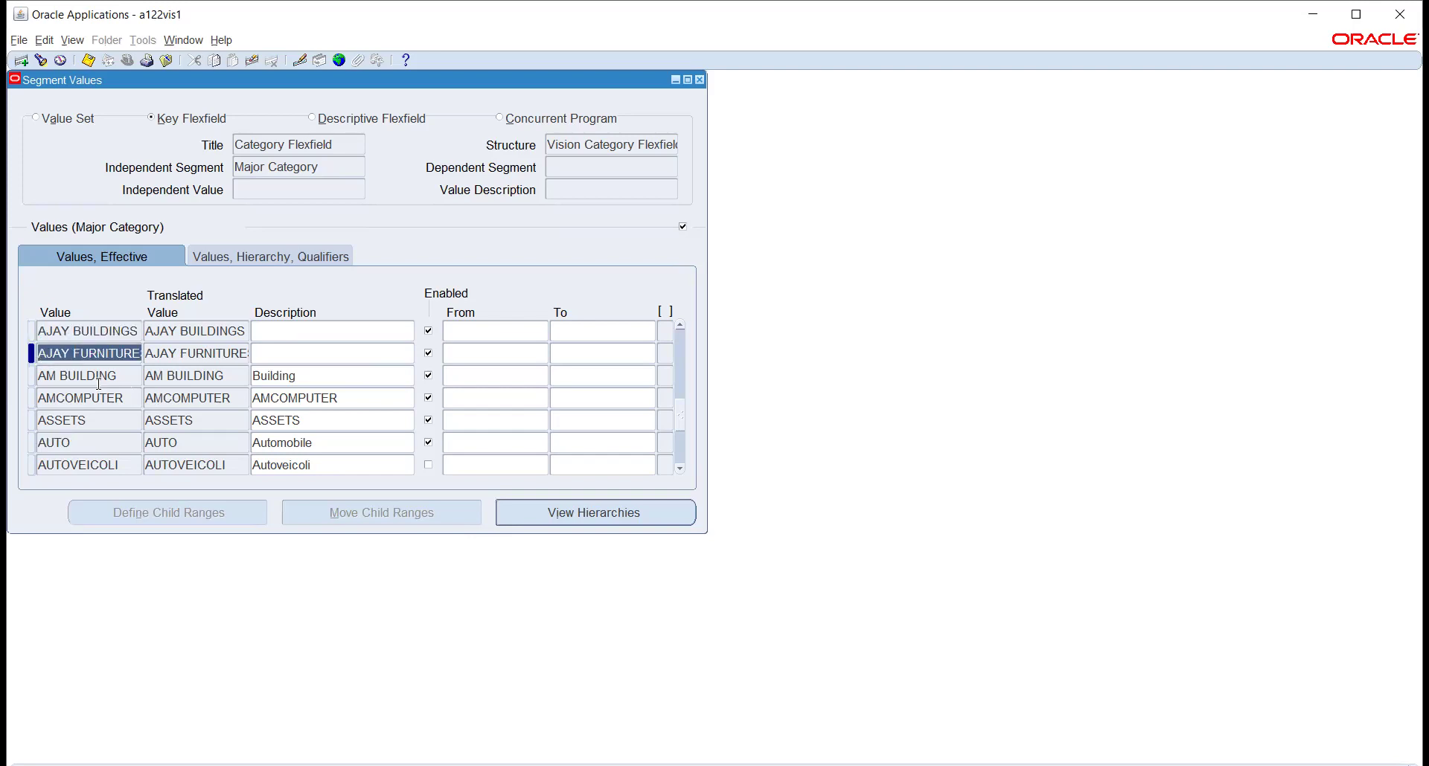
left_click_drag(242, 167, 302, 175)
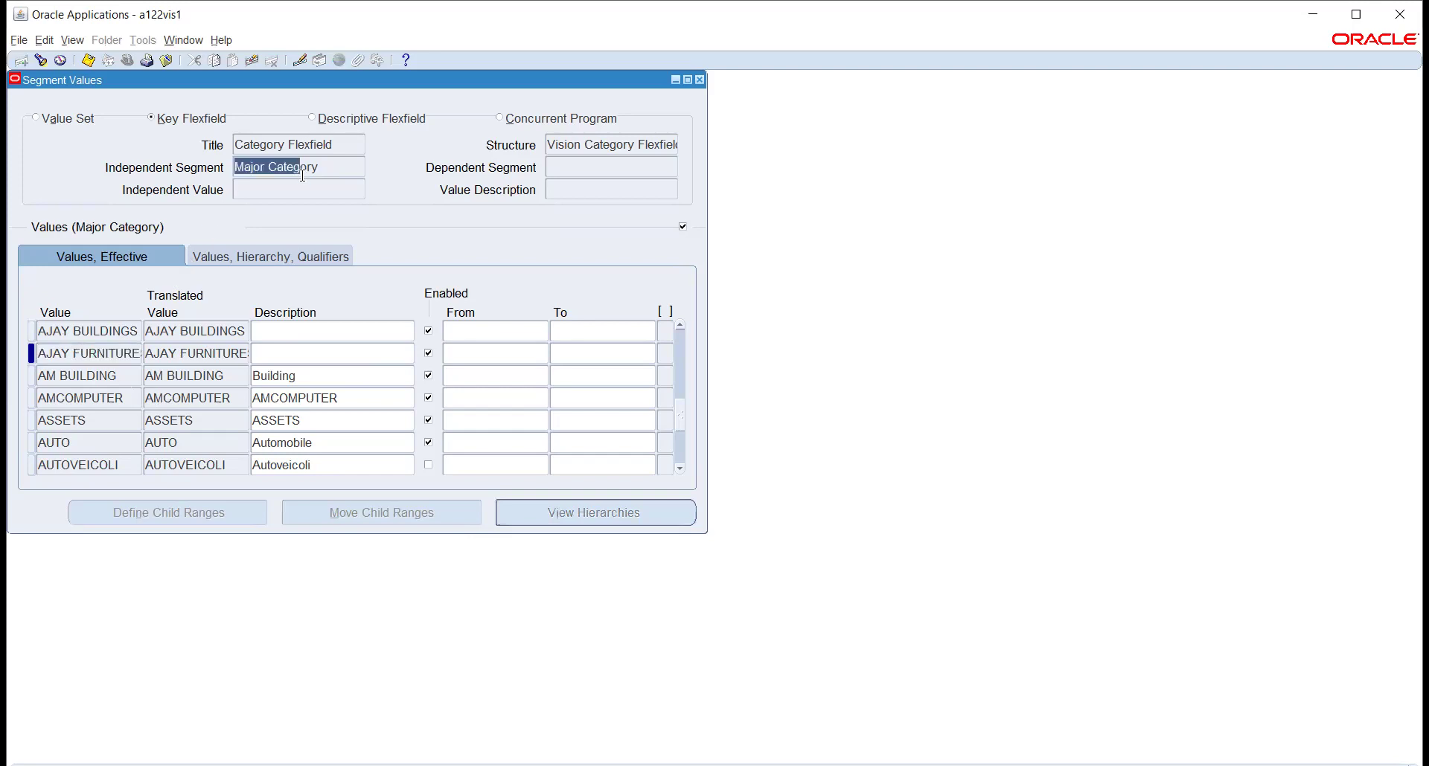
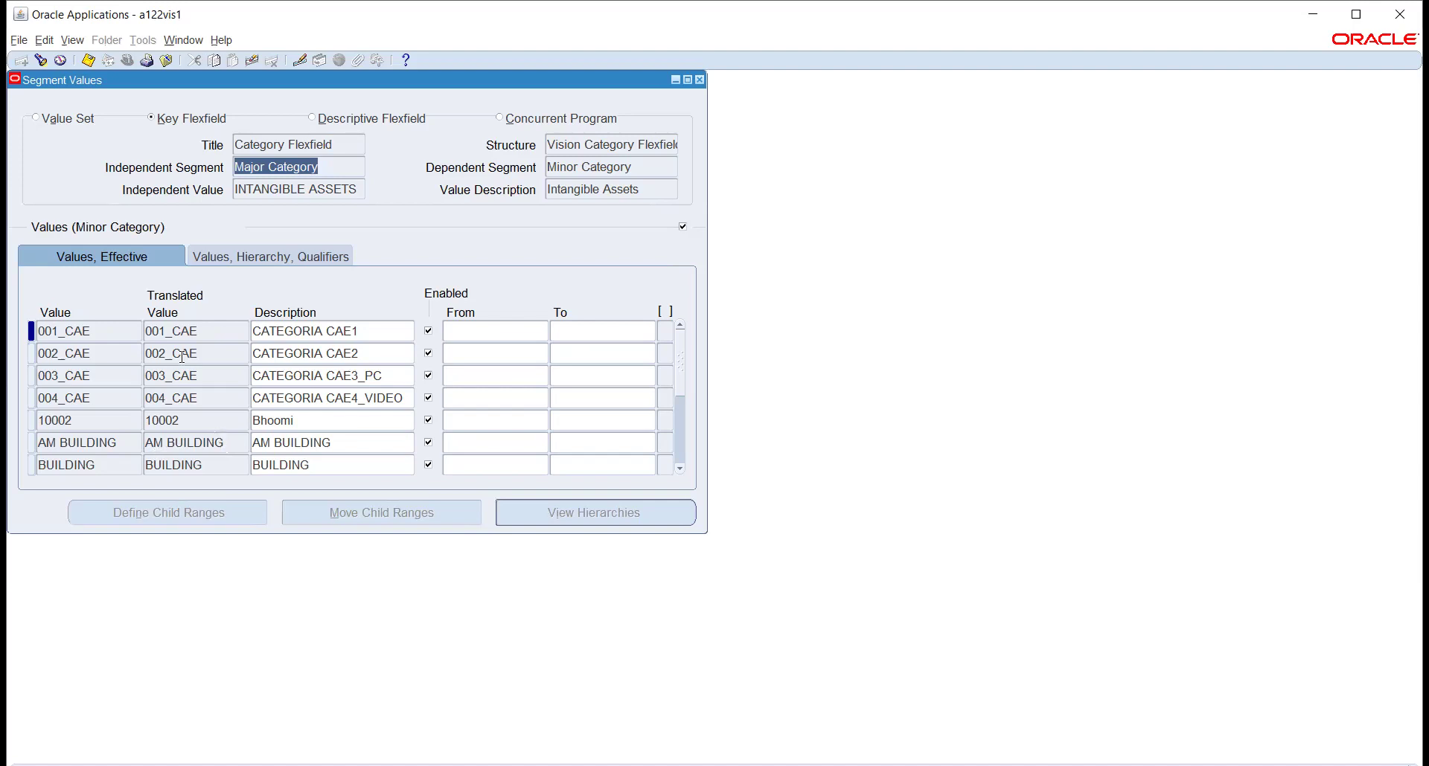
Review the dependent Minor Category values for the independent value INTANGIBLE ASSETS and close the segment values
left_click(203, 398)
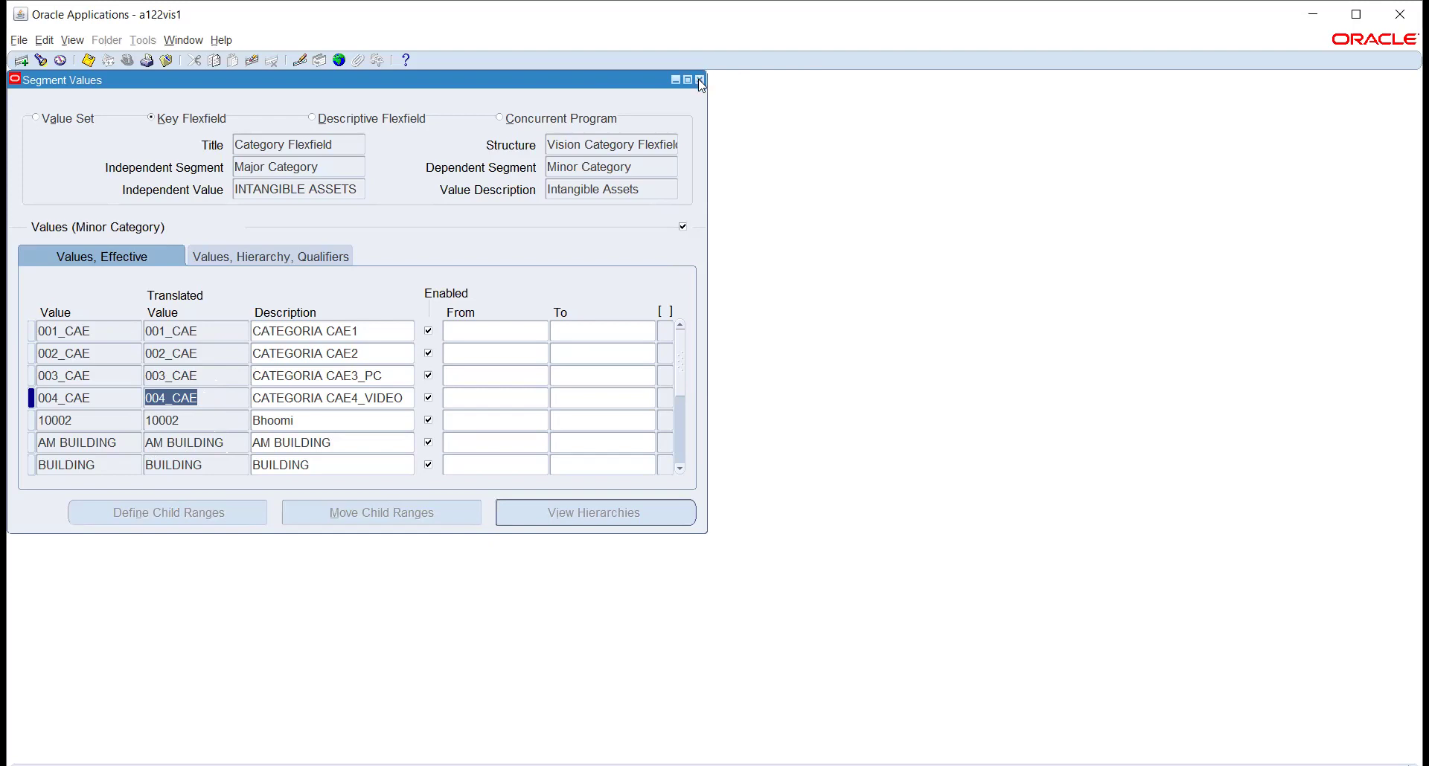
left_click(335, 171)
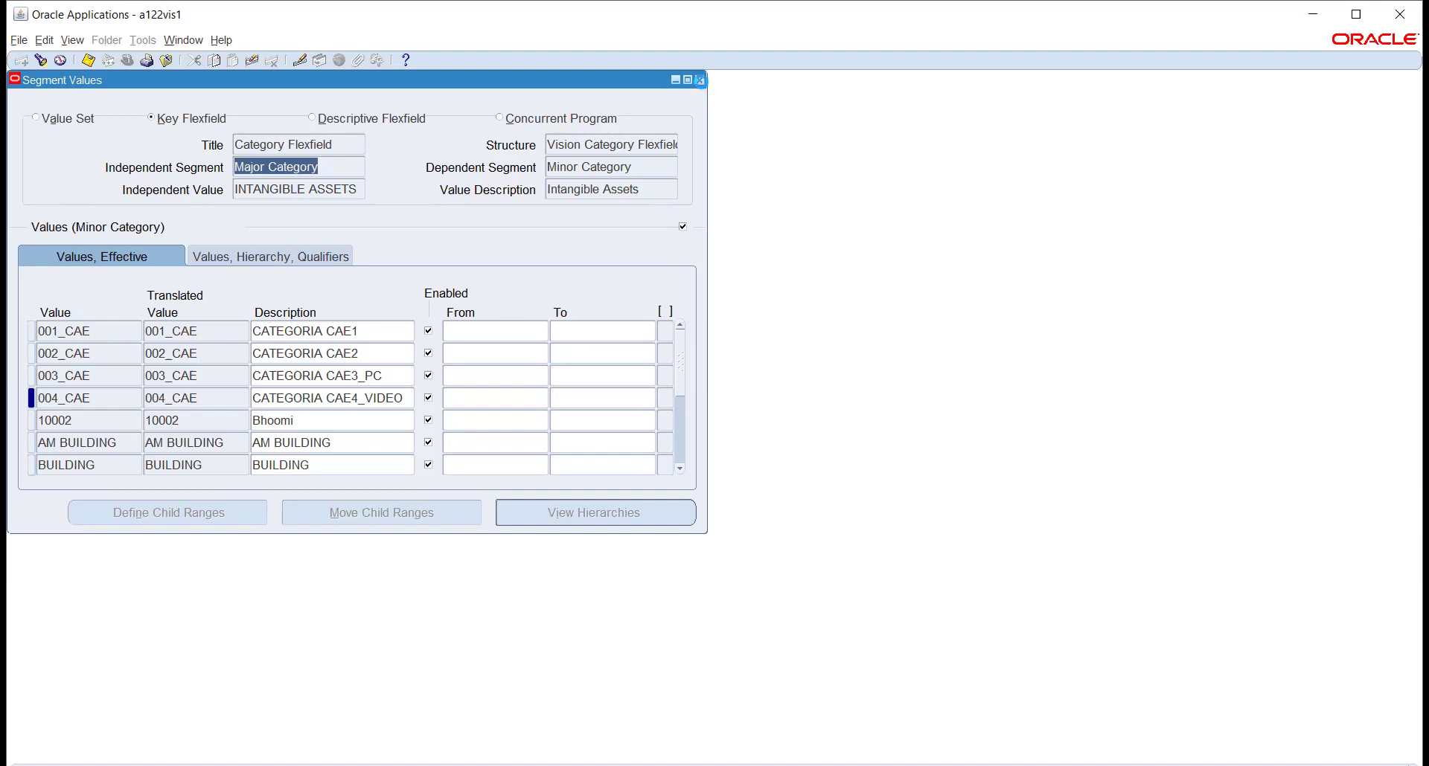
left_click(700, 80)
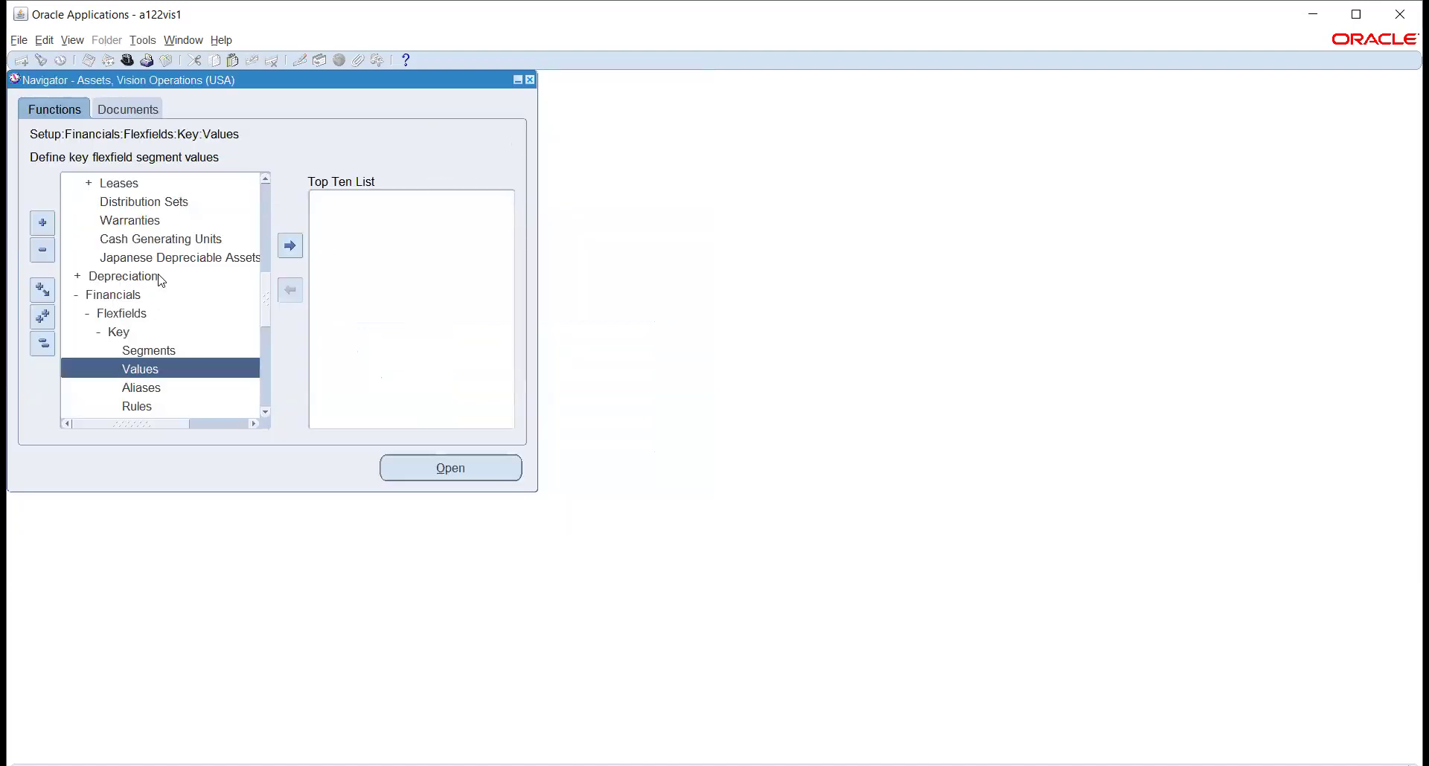
Open the Asset Keys setup under Asset System, query all asset keys, review the entries and close the form
scroll(160, 280, "down", 1)
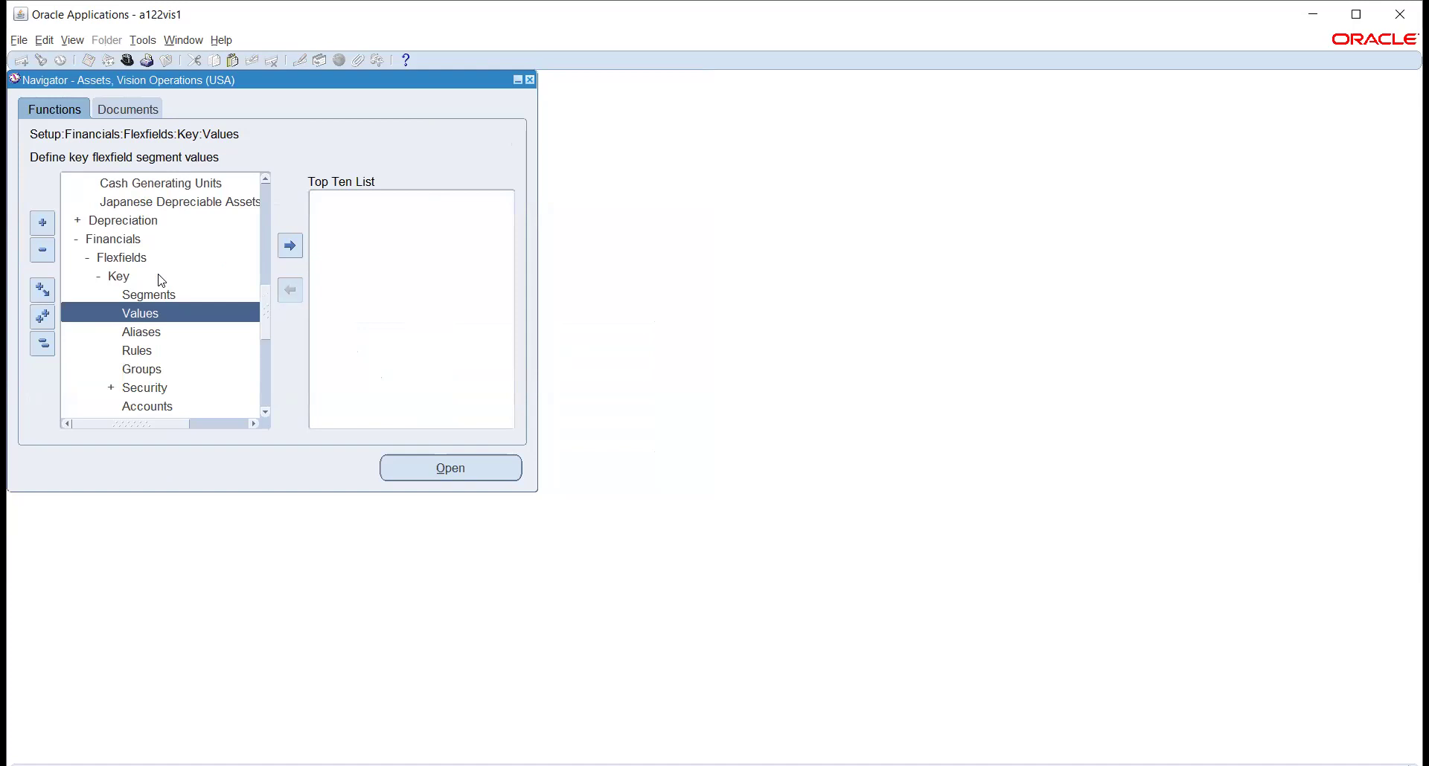
scroll(161, 280, "up", 4)
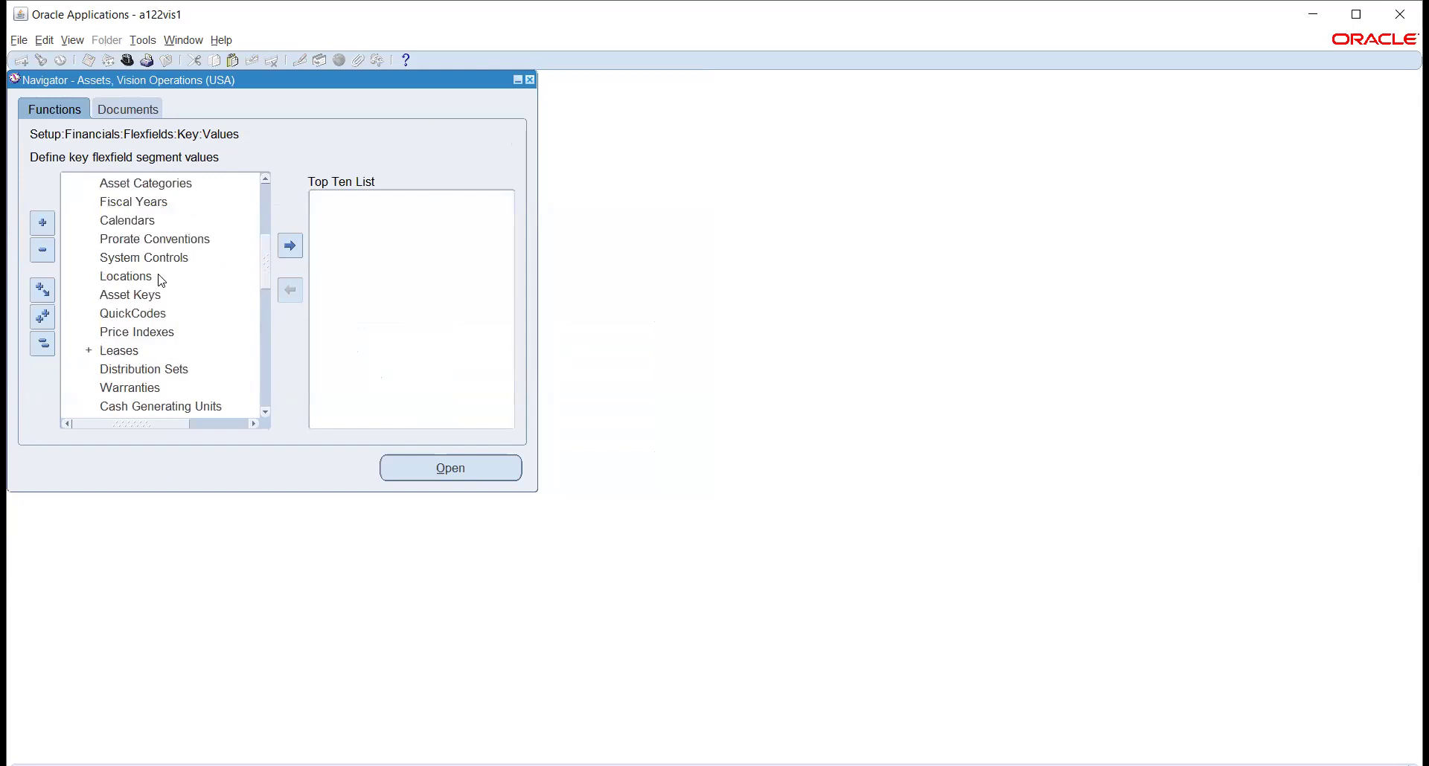
scroll(161, 280, "up", 1)
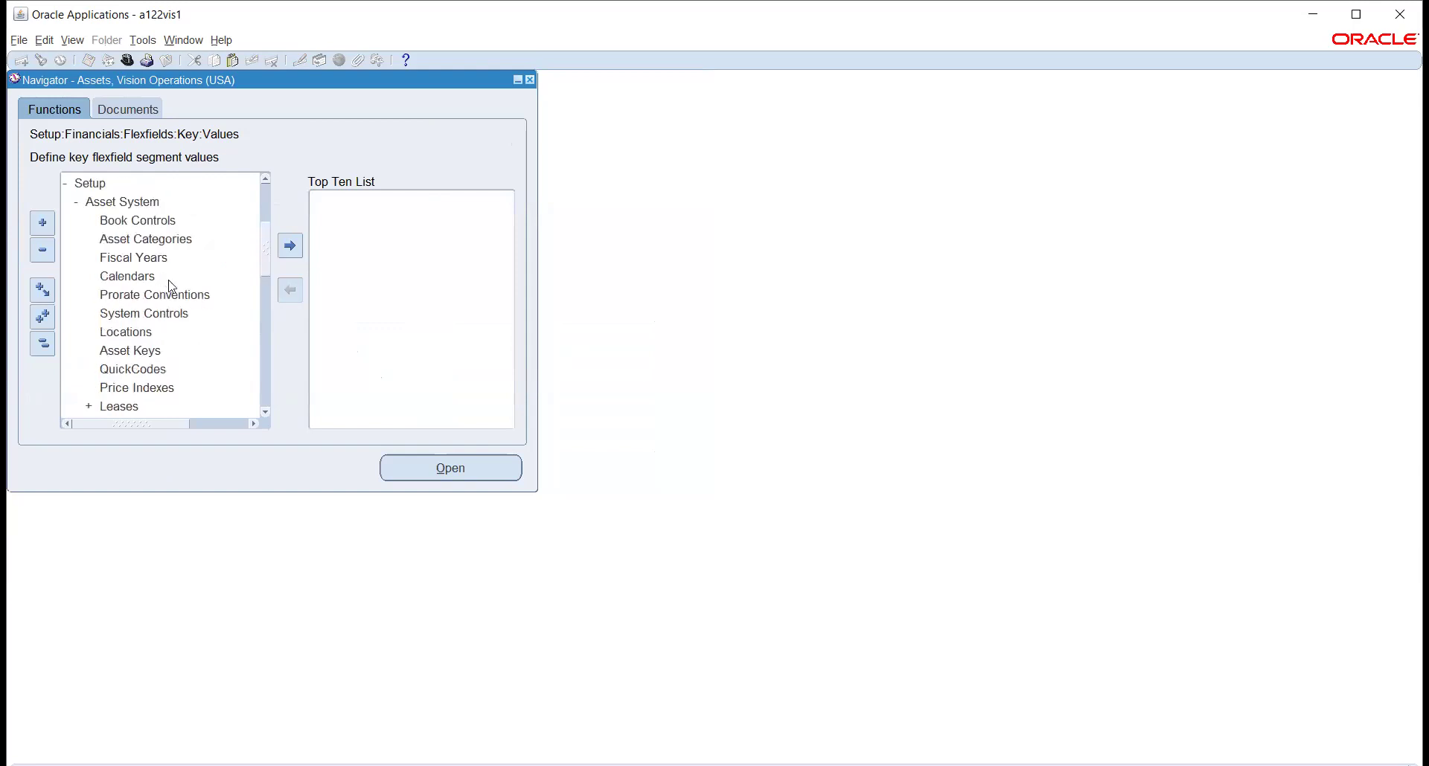
left_click(134, 351)
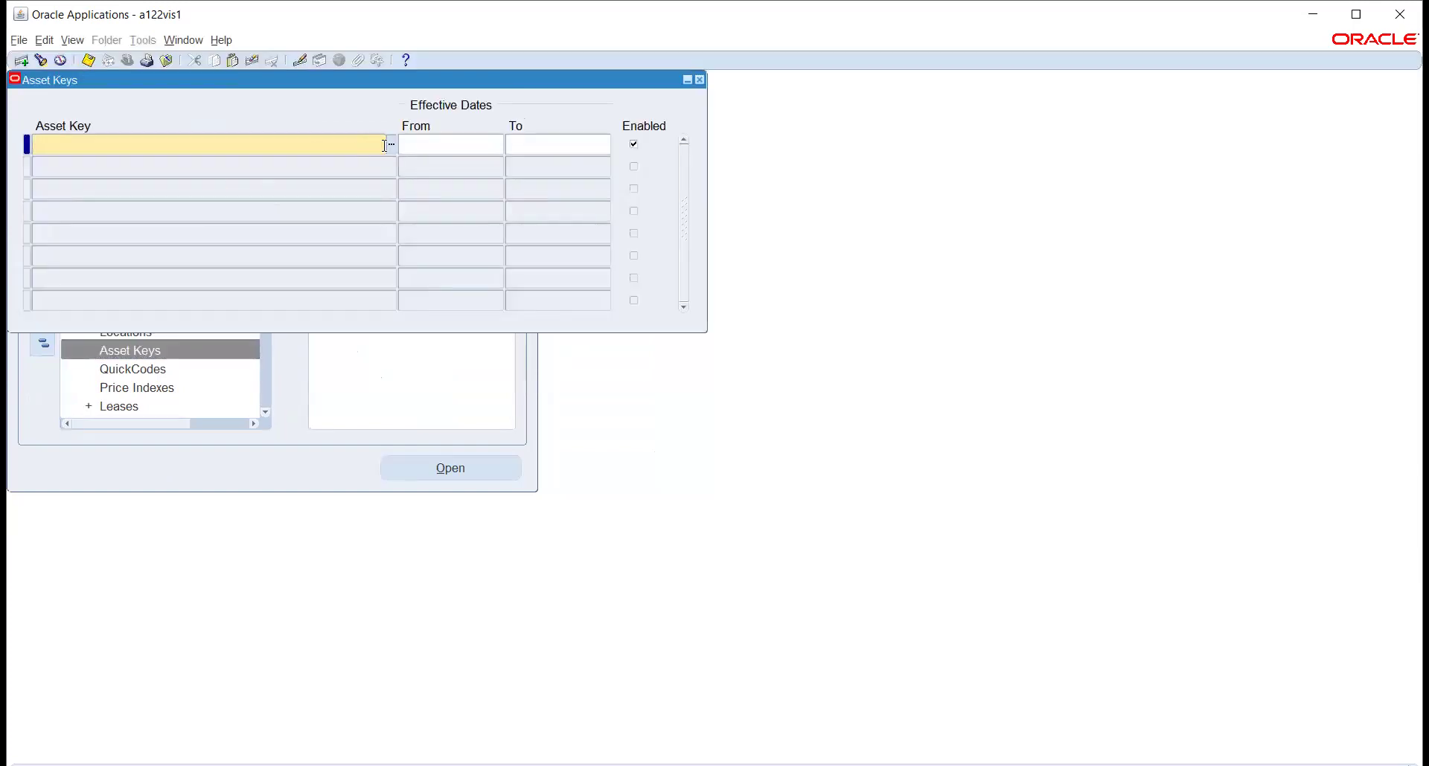
key("ctrl+F11")
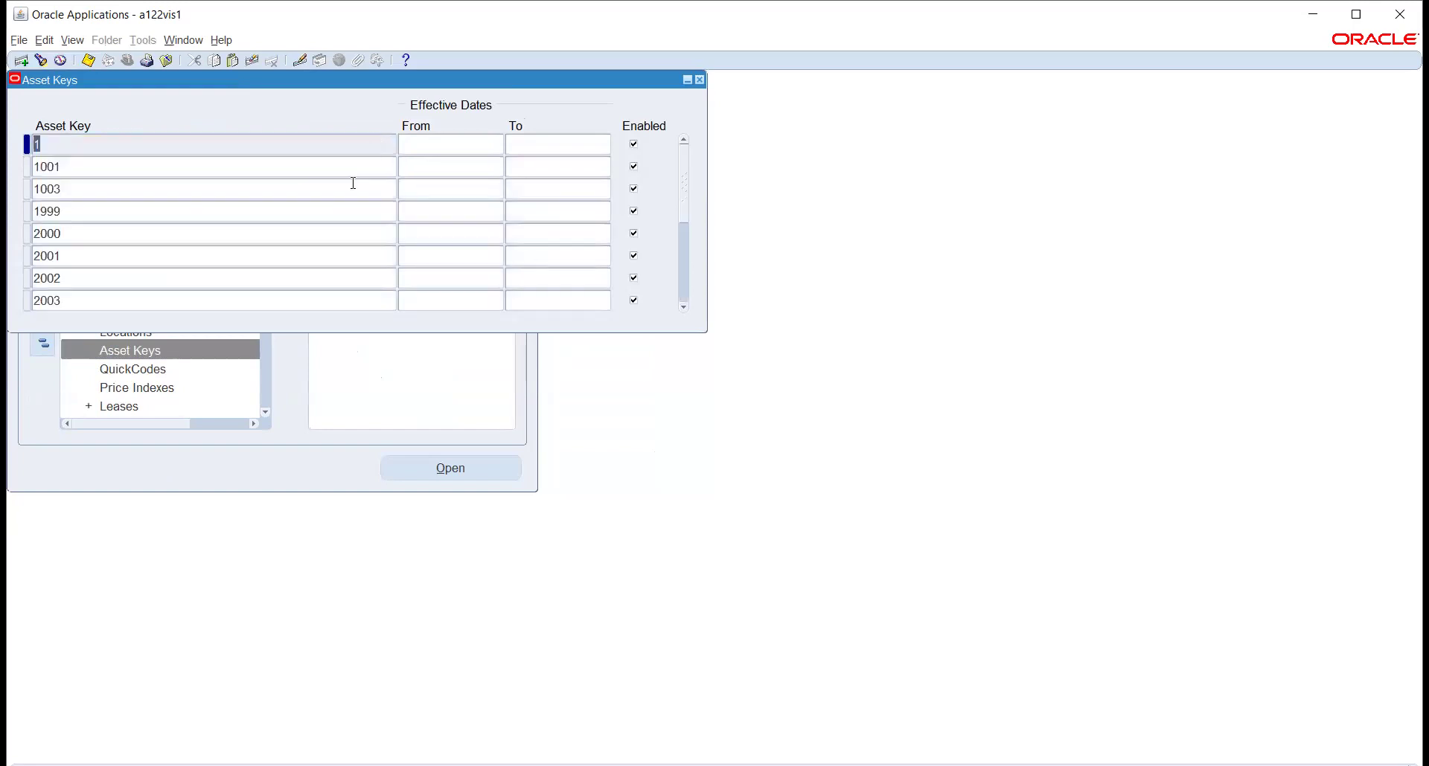
left_click(316, 170)
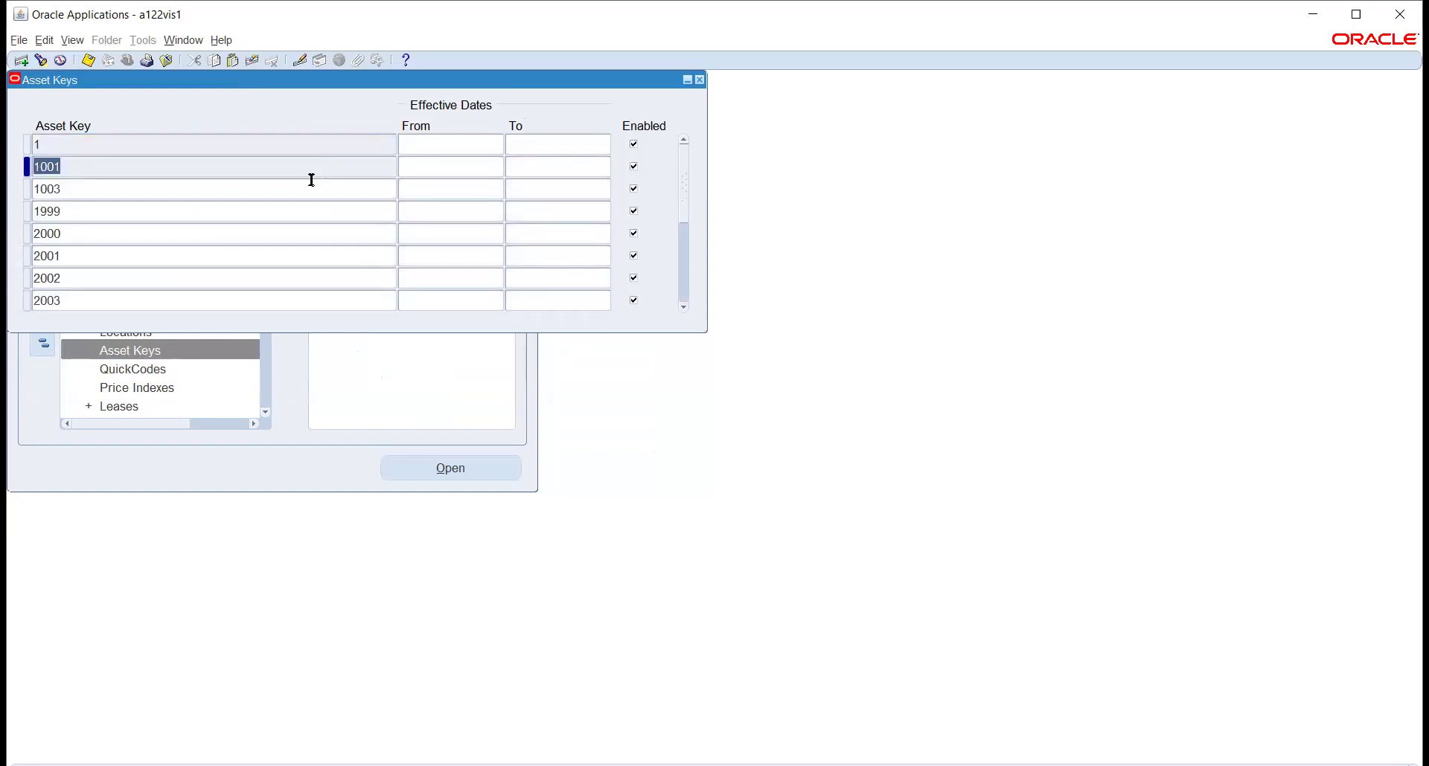
left_click(270, 185)
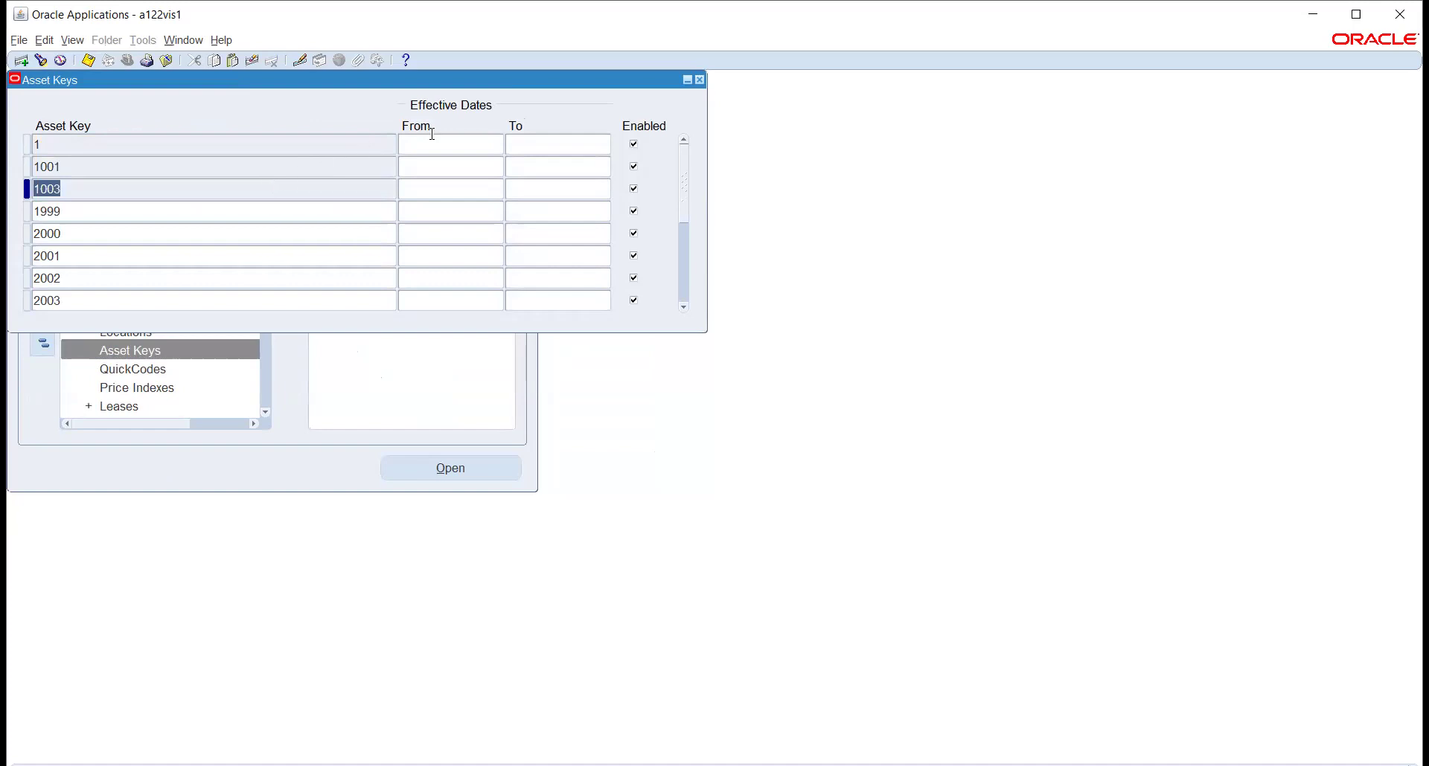
left_click(700, 83)
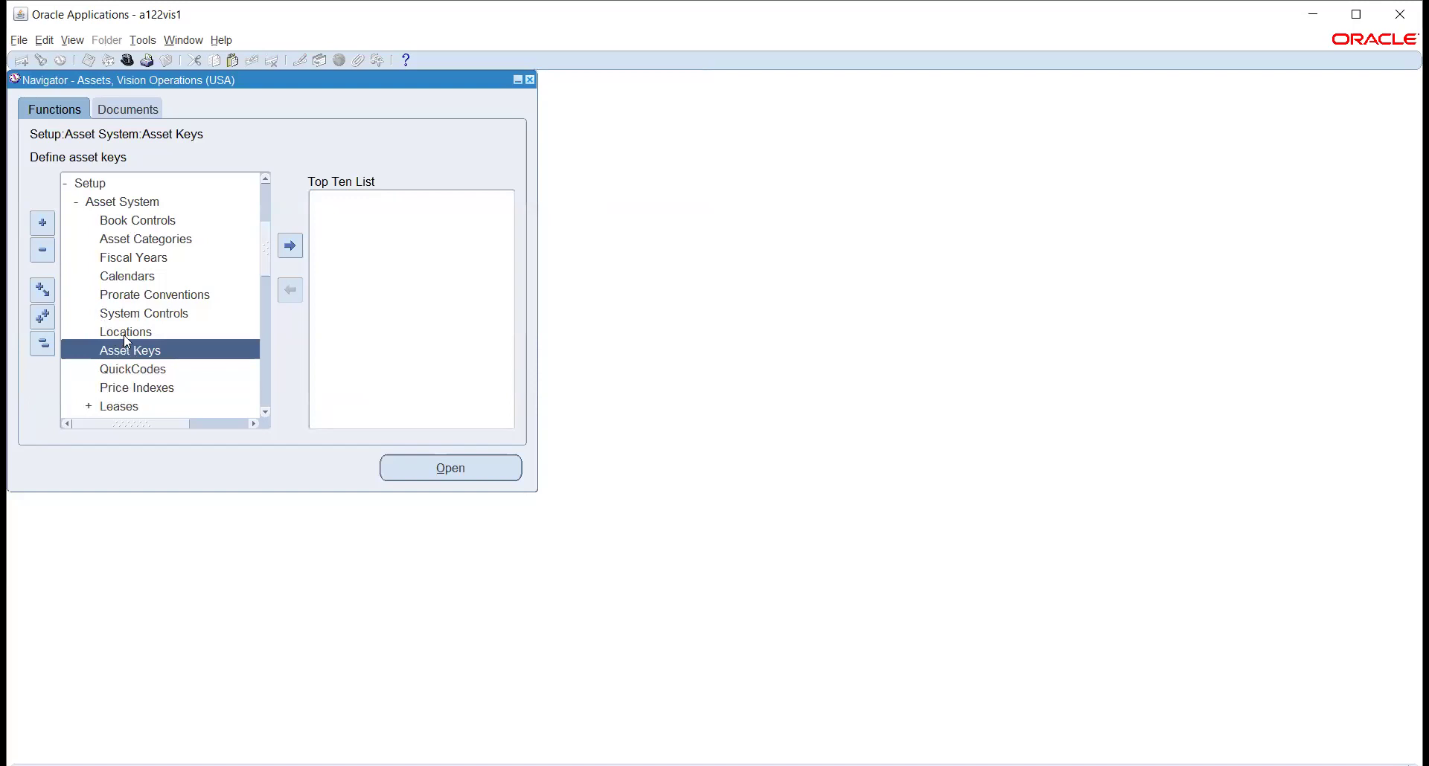
Open the Locations setup under Asset System and query all defined locations
left_click(190, 331)
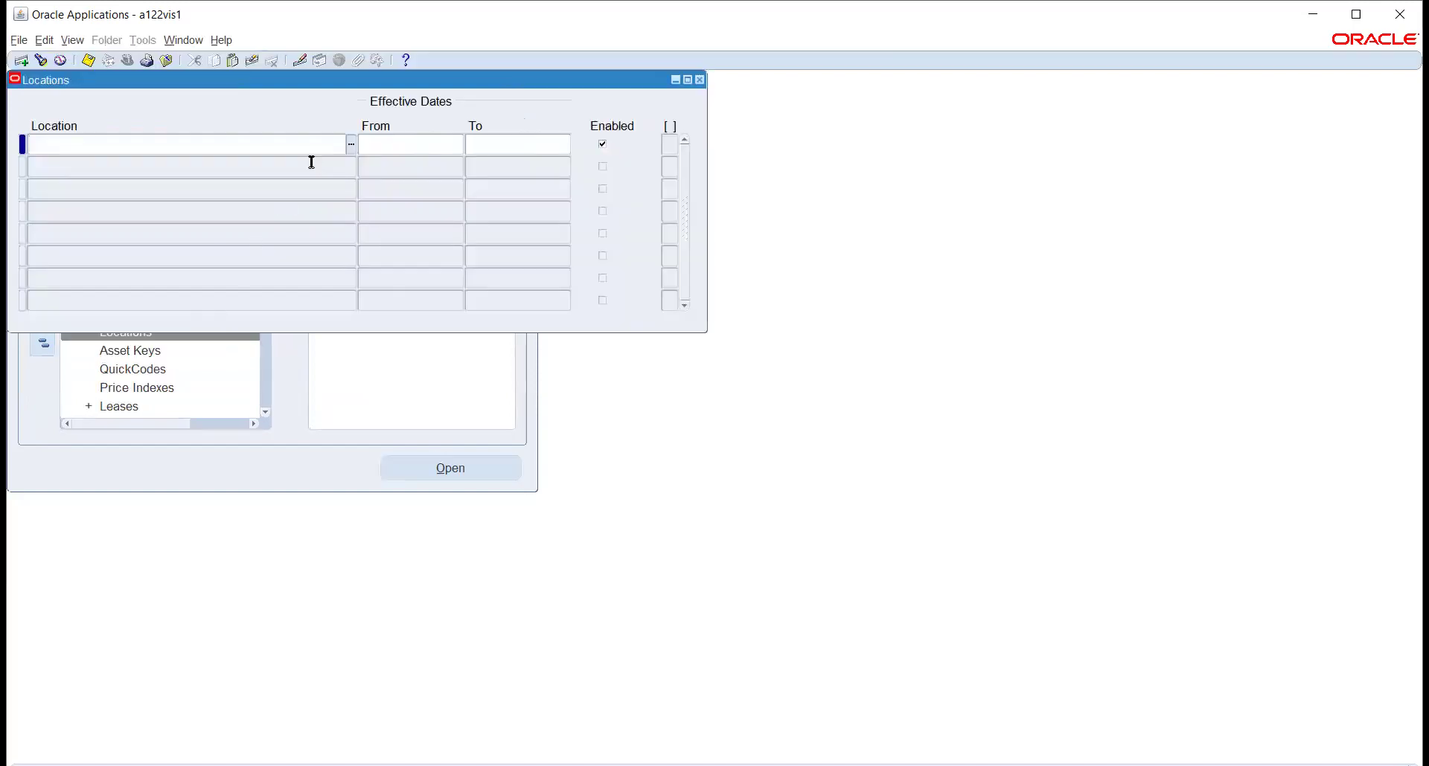
key("ctrl+F11")
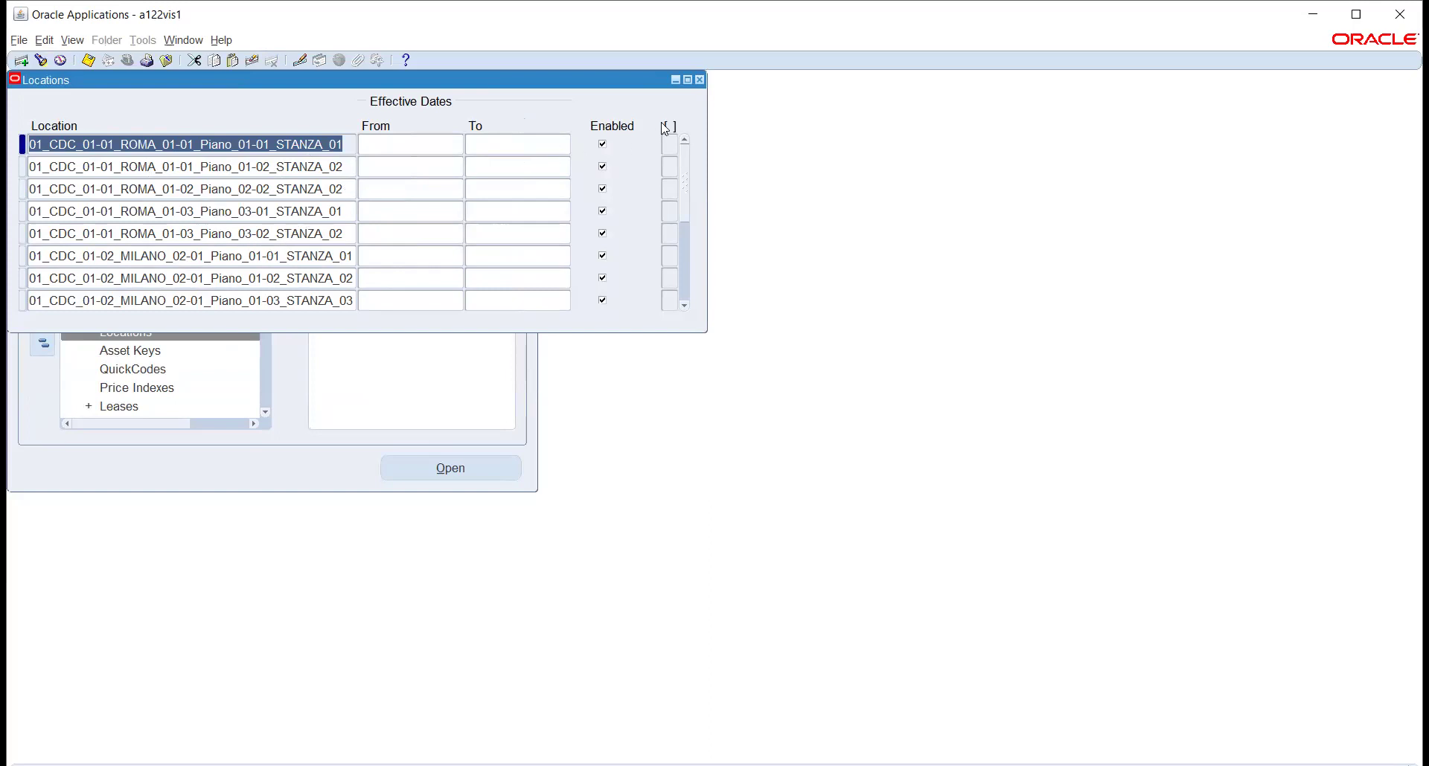
Close the Locations form, then open the Asset Categories setup, look over its category and General Ledger account fields, and close it
left_click(699, 78)
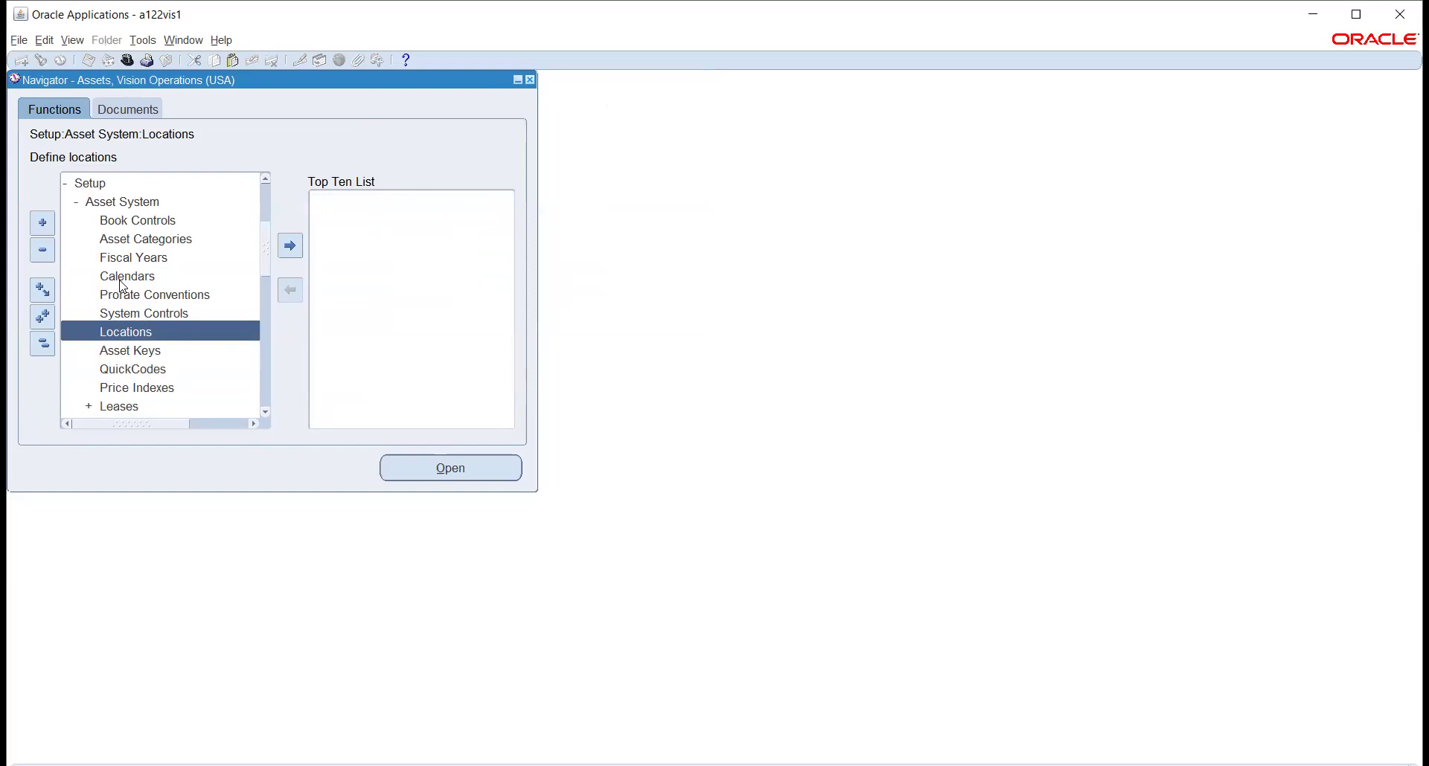
left_click(126, 237)
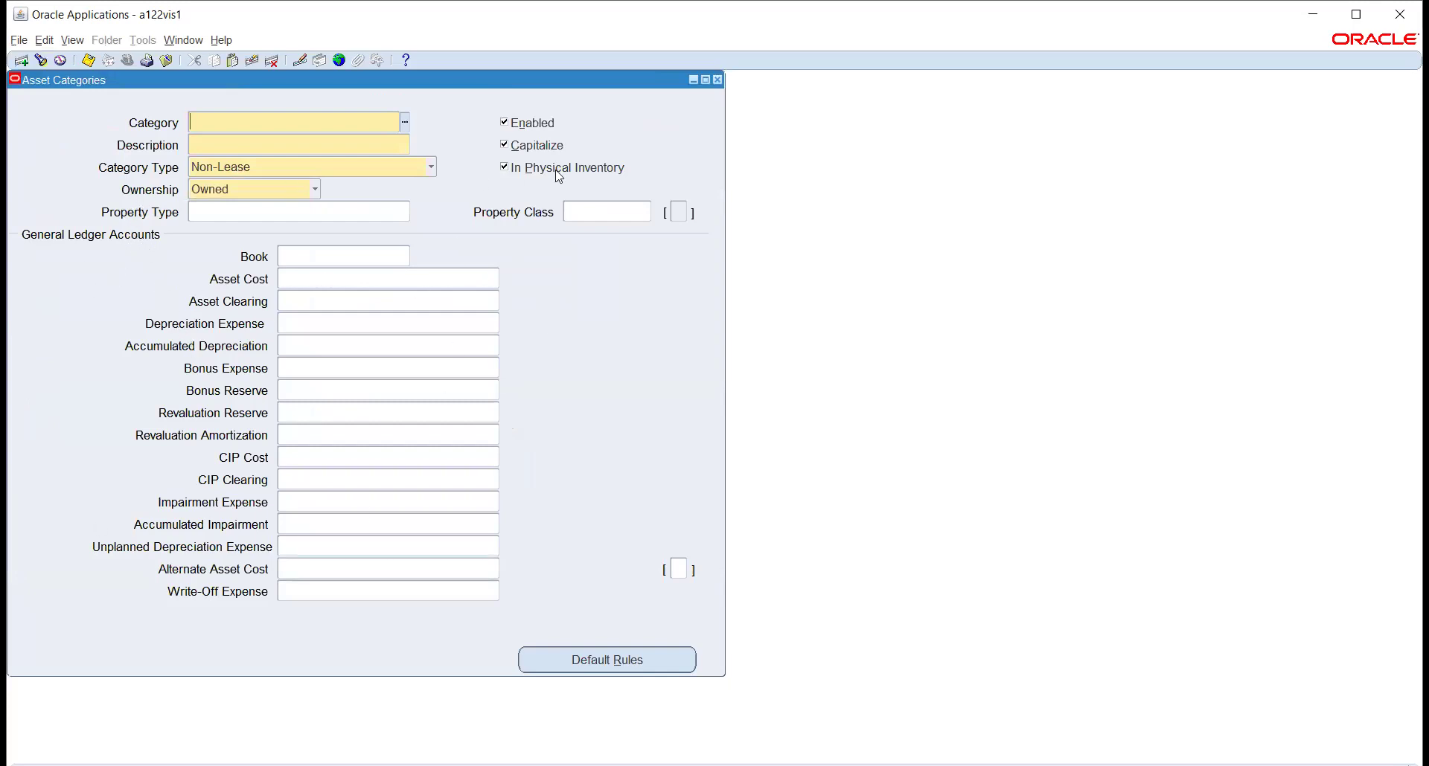
left_click(716, 81)
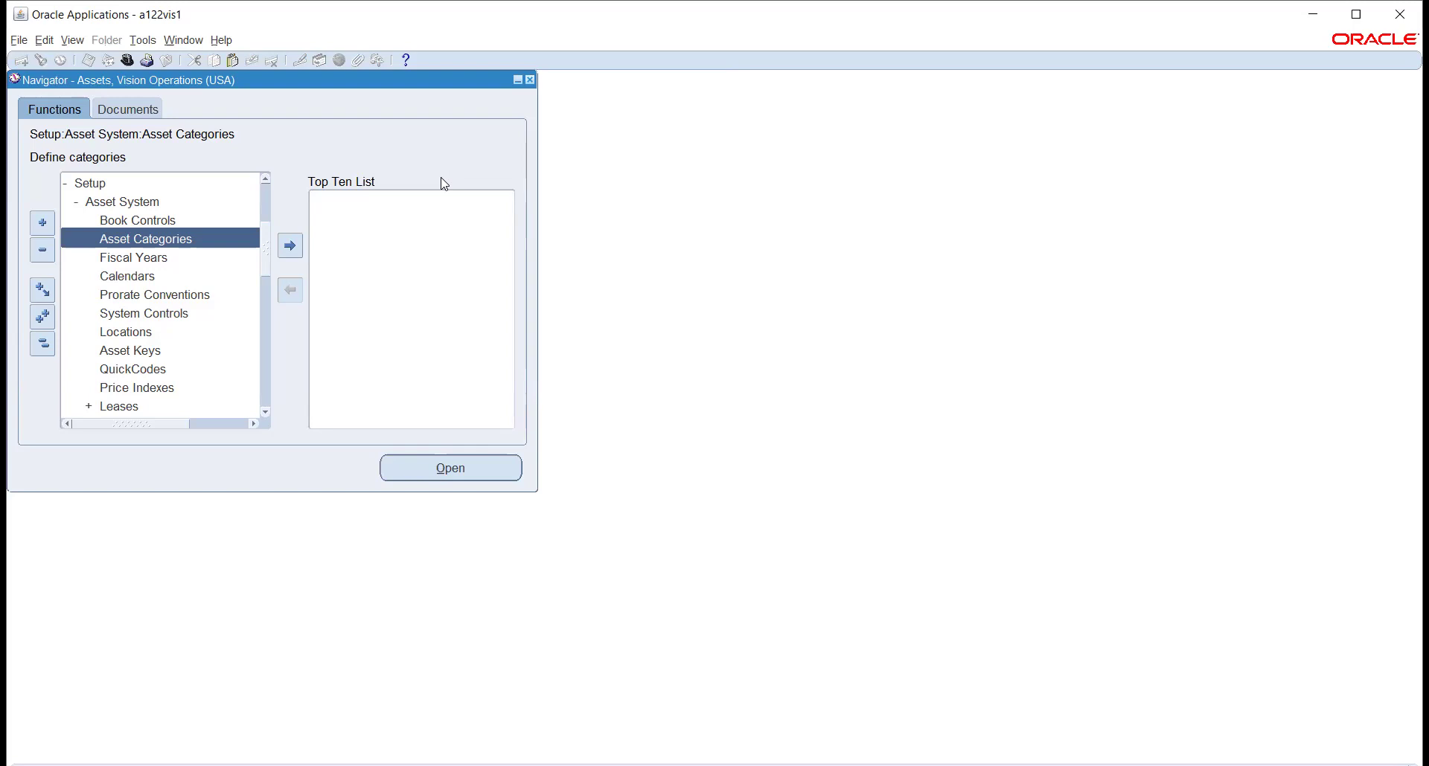
Look over the empty Asset Fiscal Years and Asset Calendars forms under Asset System, closing each without entering data
left_click(139, 257)
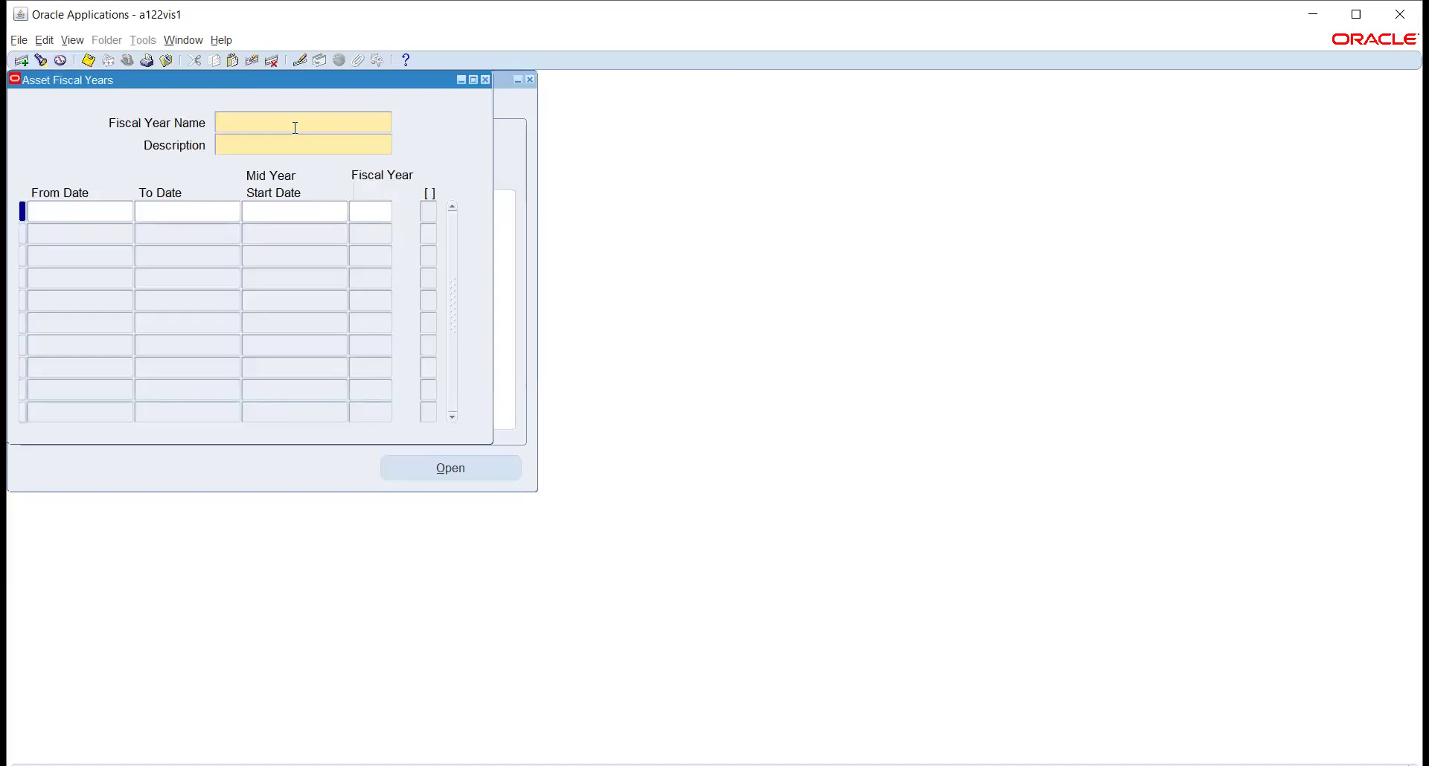
left_click(295, 125)
left_click(82, 213)
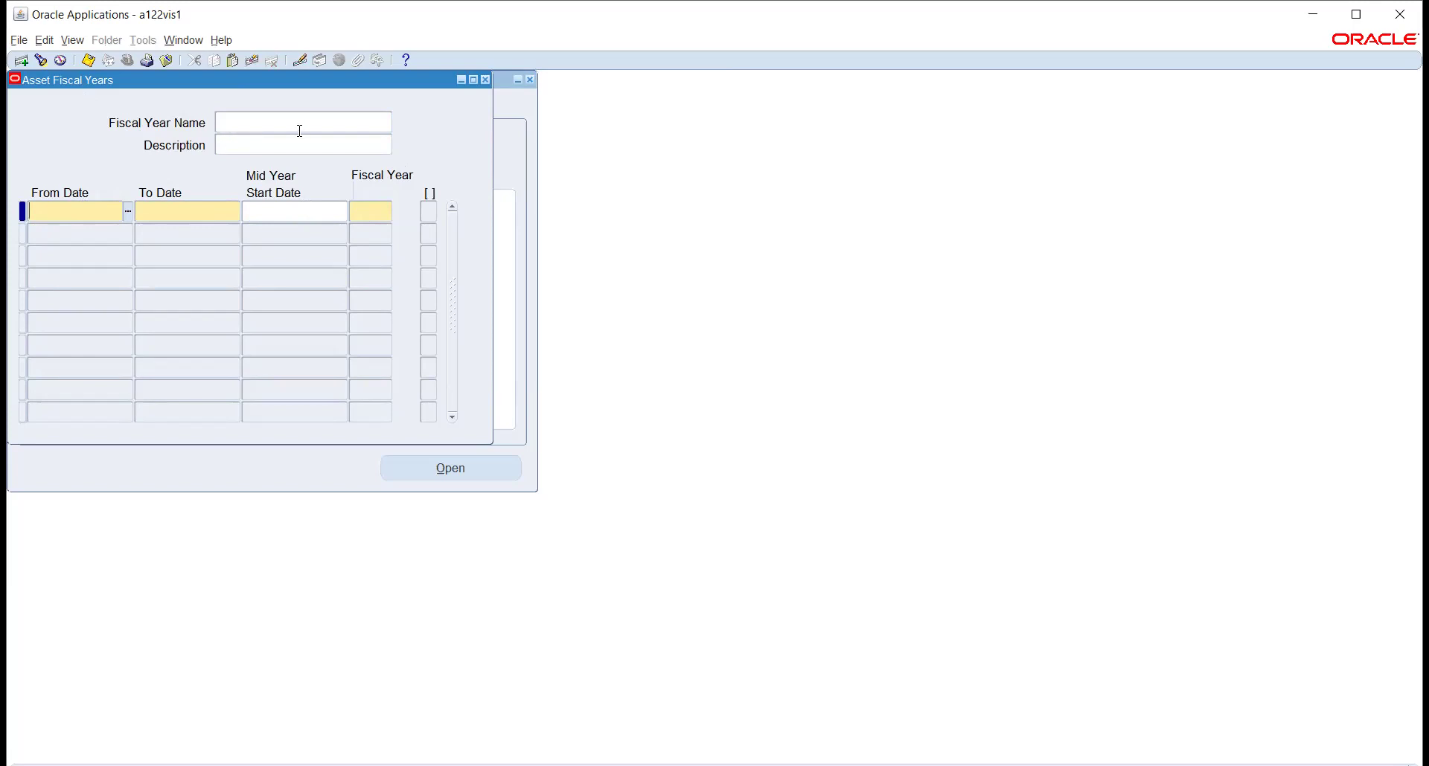
left_click(367, 125)
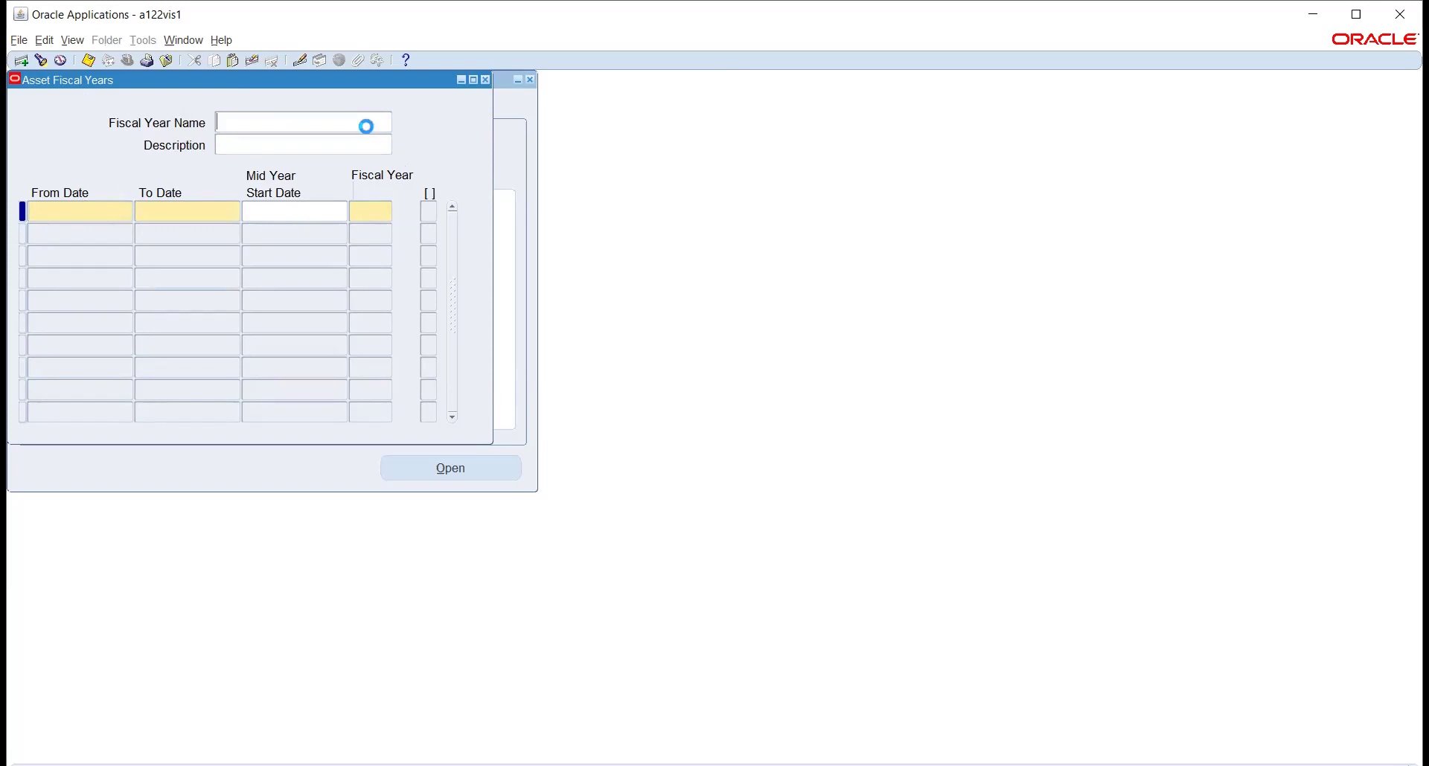
left_click(488, 82)
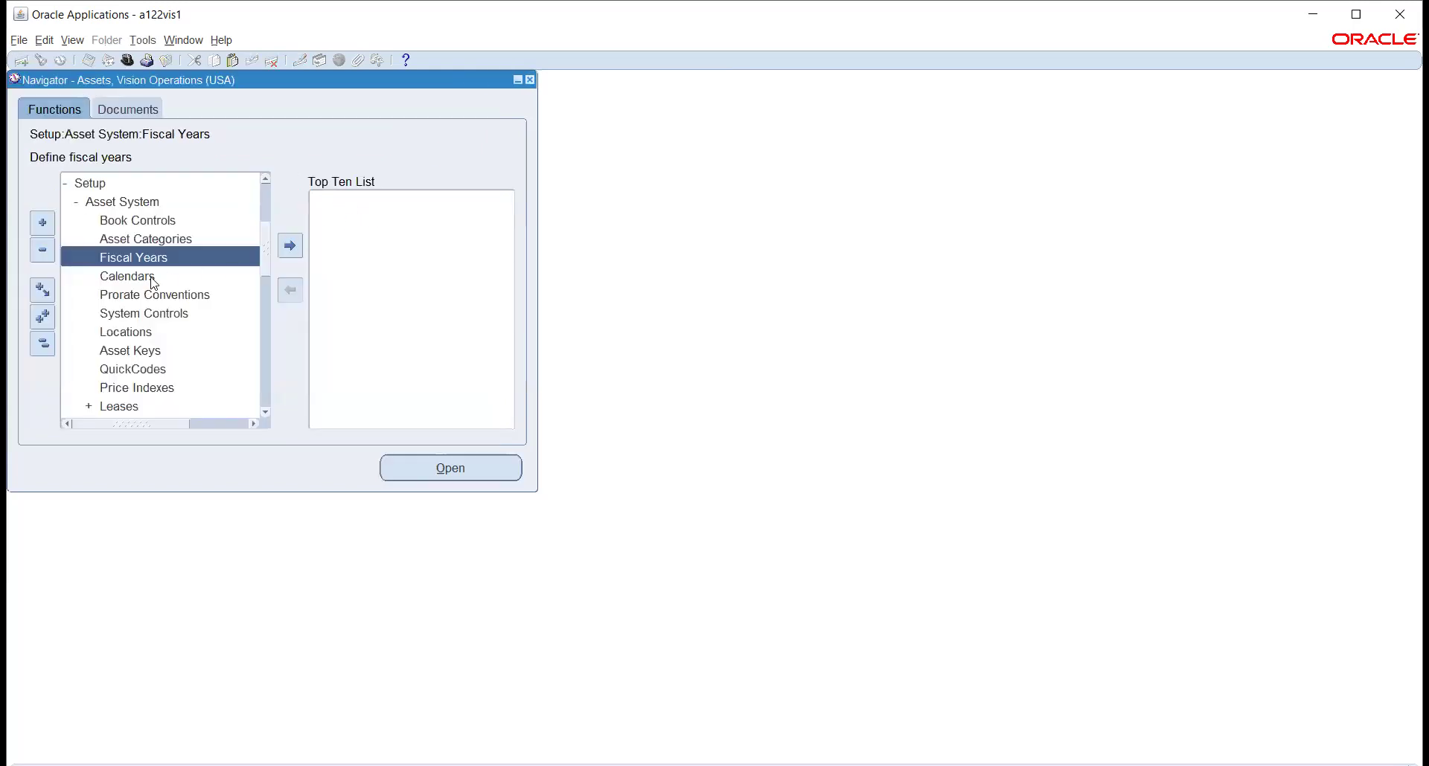
left_click(127, 276)
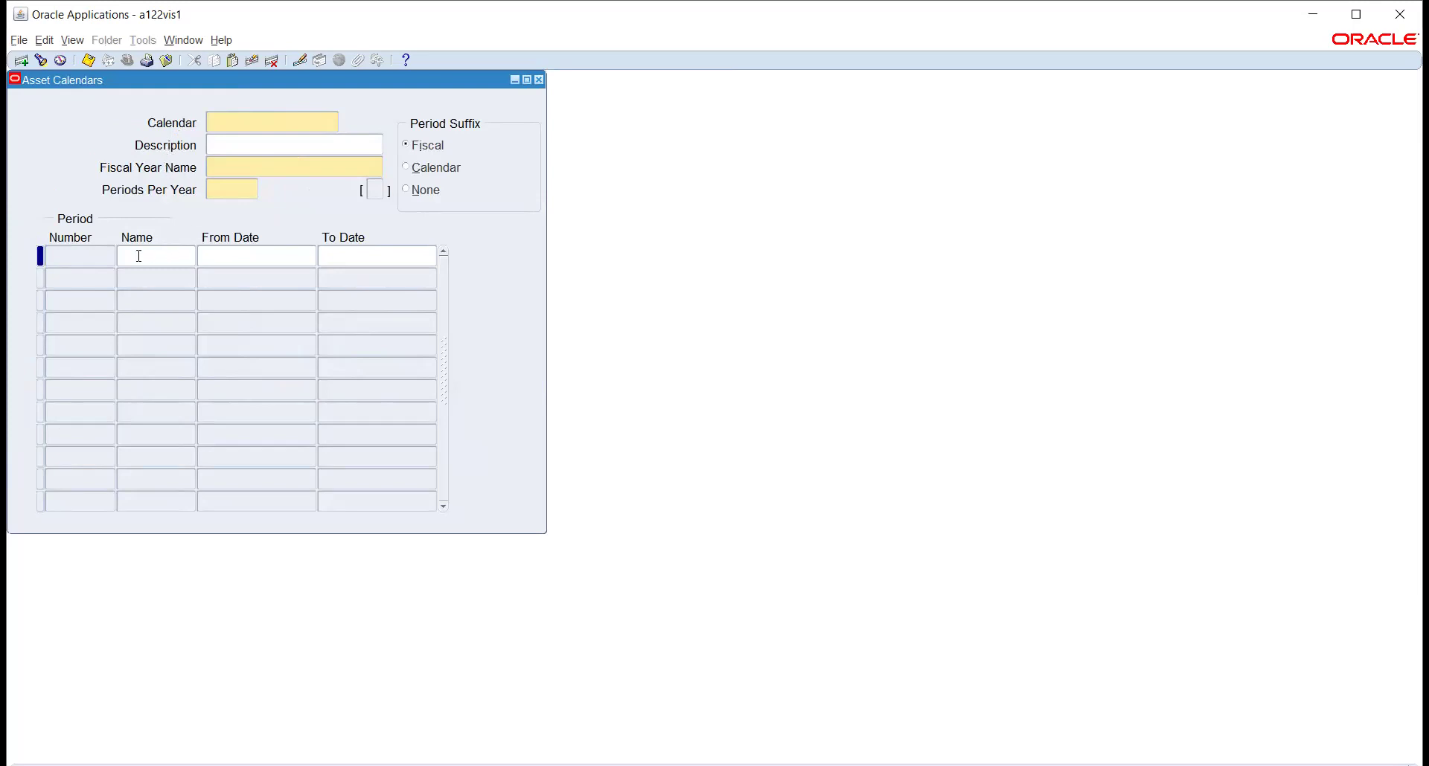
left_click(539, 79)
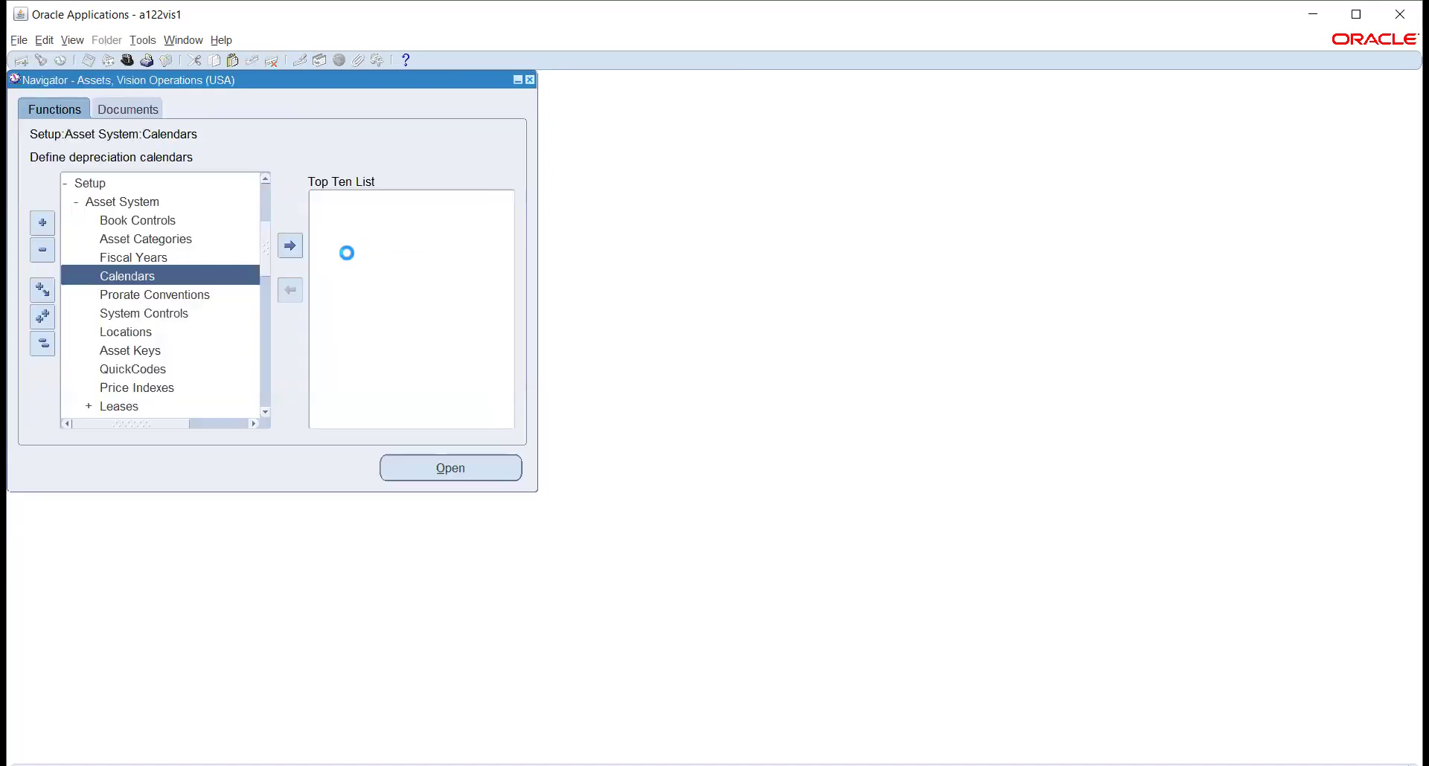
Open the Fiscal Years setup and enter TATA-CAL as both the fiscal year name and the description
left_click(128, 260)
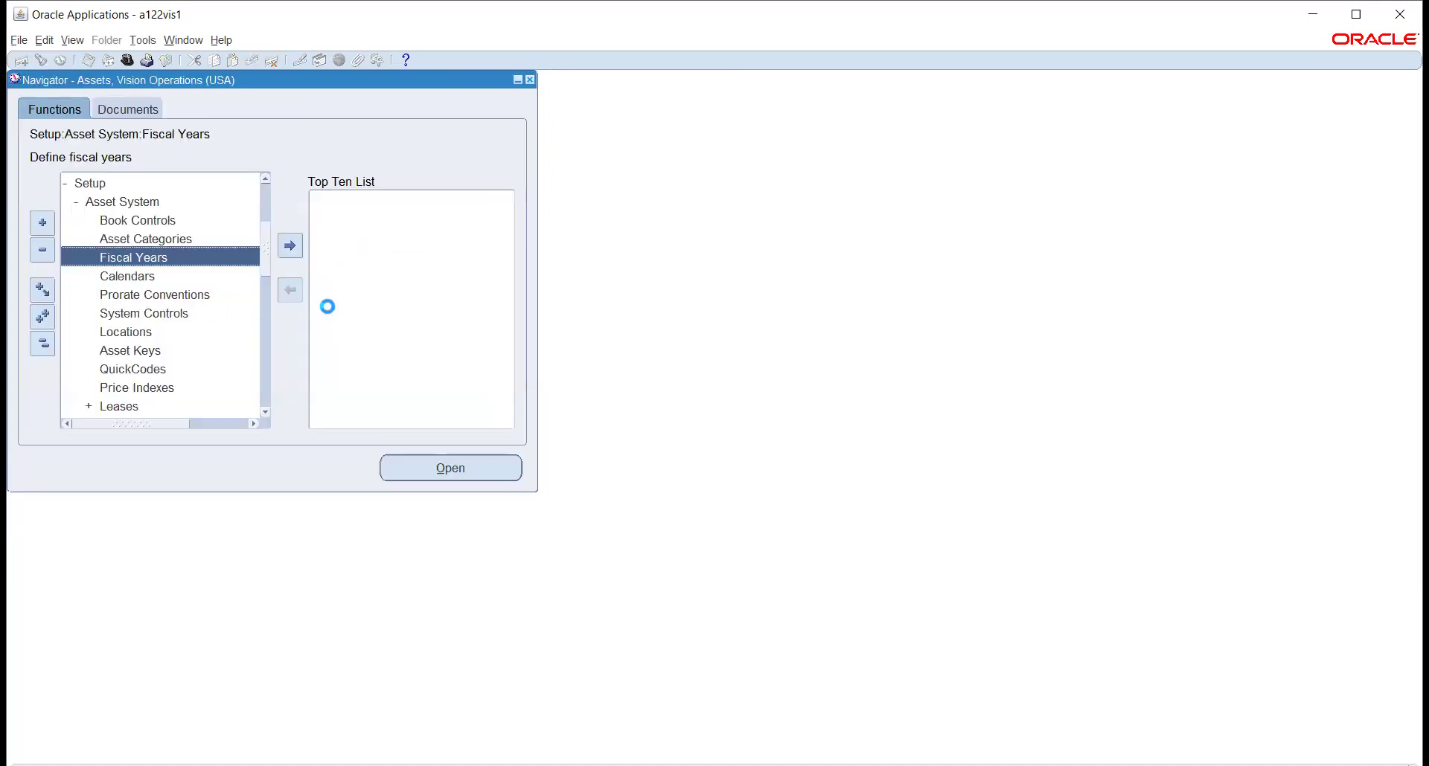
type("TA")
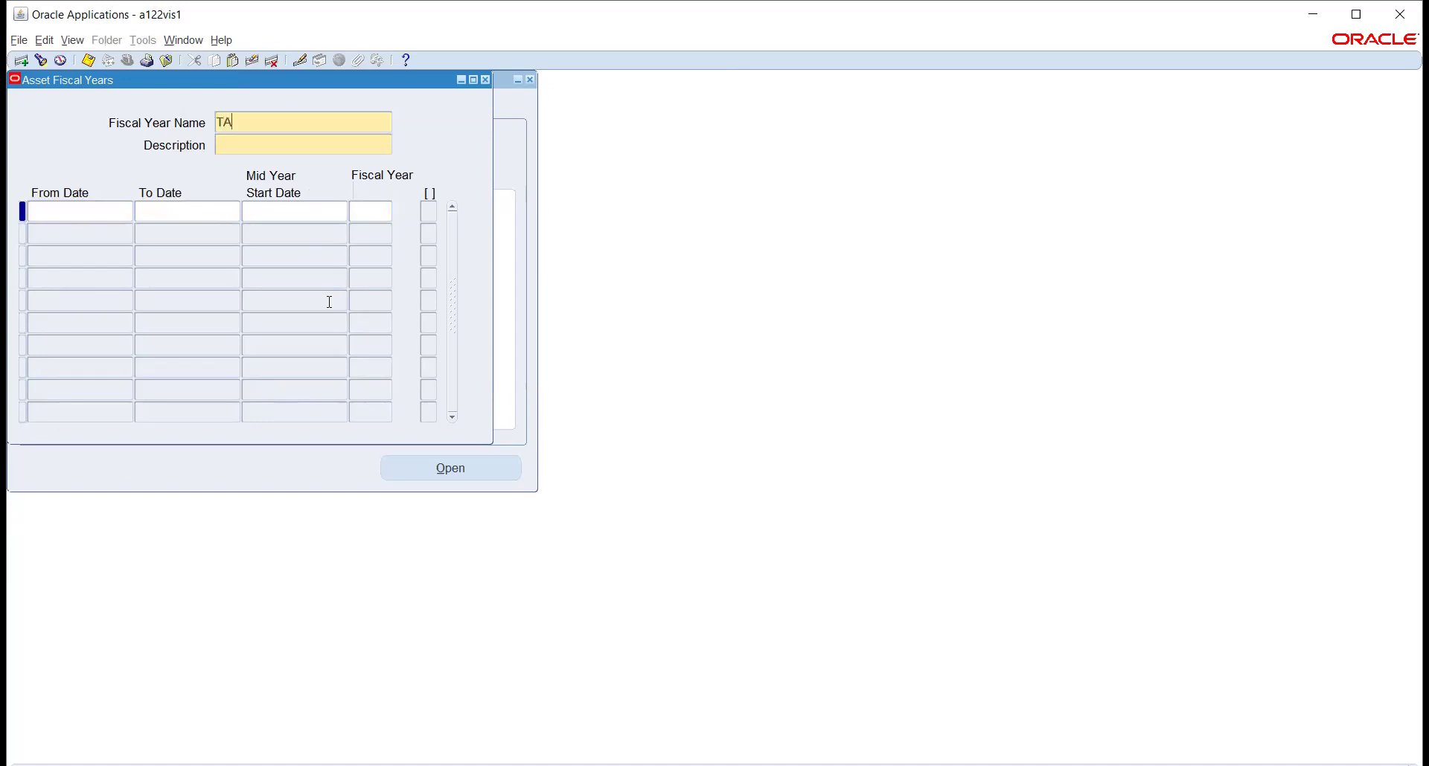
type("TA-CAL")
key("Tab")
type("TATA-CAL")
Define fiscal year 2020 from 01-JAN-2020 to 31-DEC-2020 with mid-year start date 01-JUL-2020
left_click(82, 212)
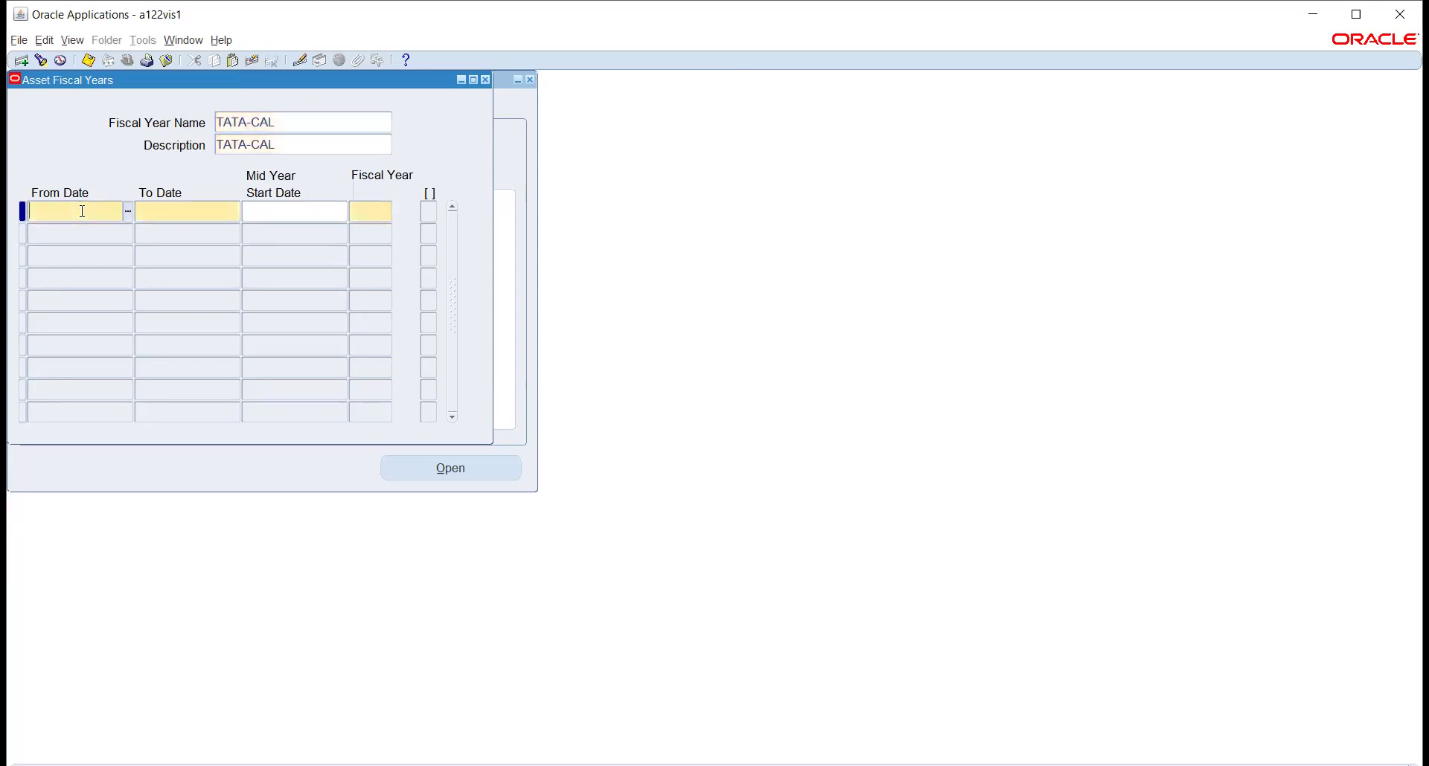
type("1-JAN-")
type("2020")
key("Tab")
type("31DEC2020")
key("Tab")
type("1-JUL-2020")
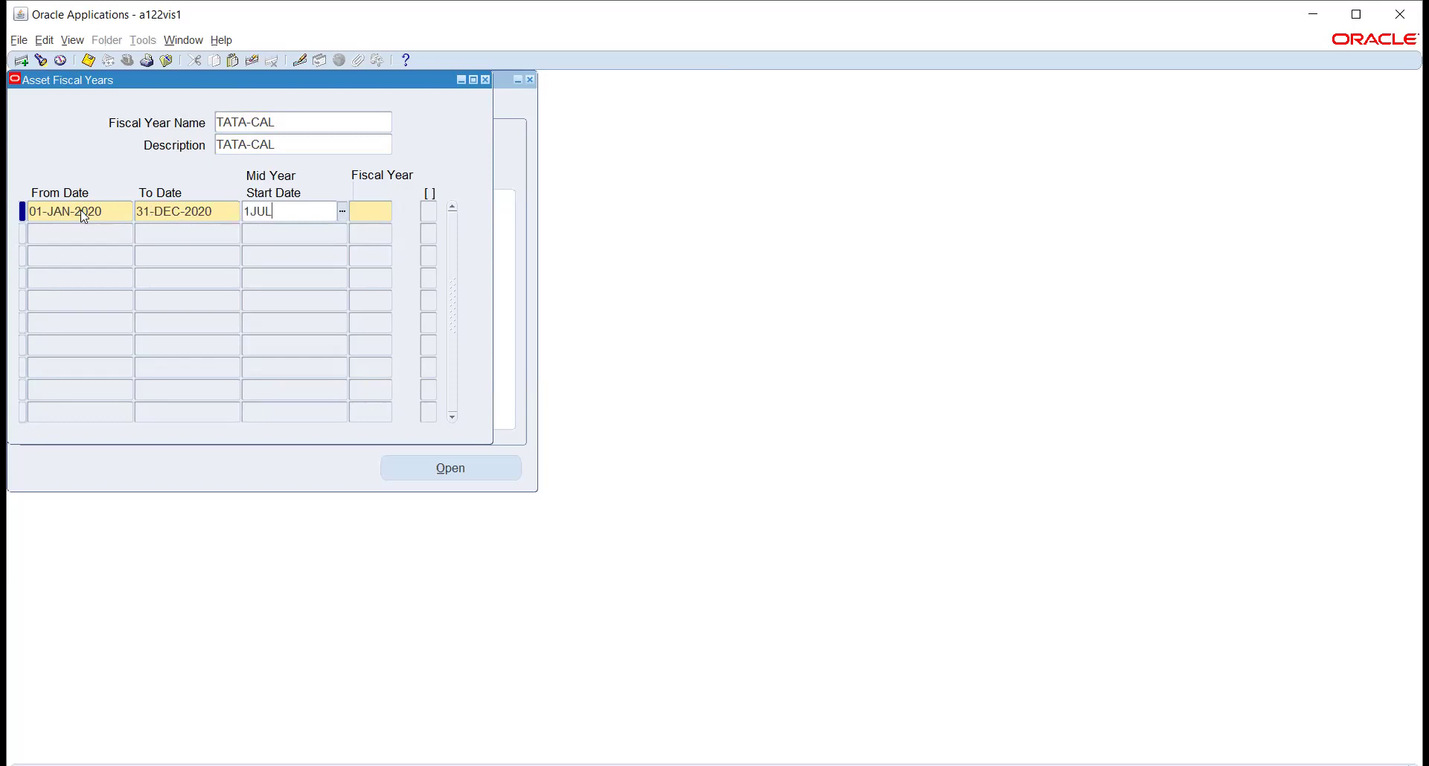
key("Tab")
type("2020")
key("Tab")
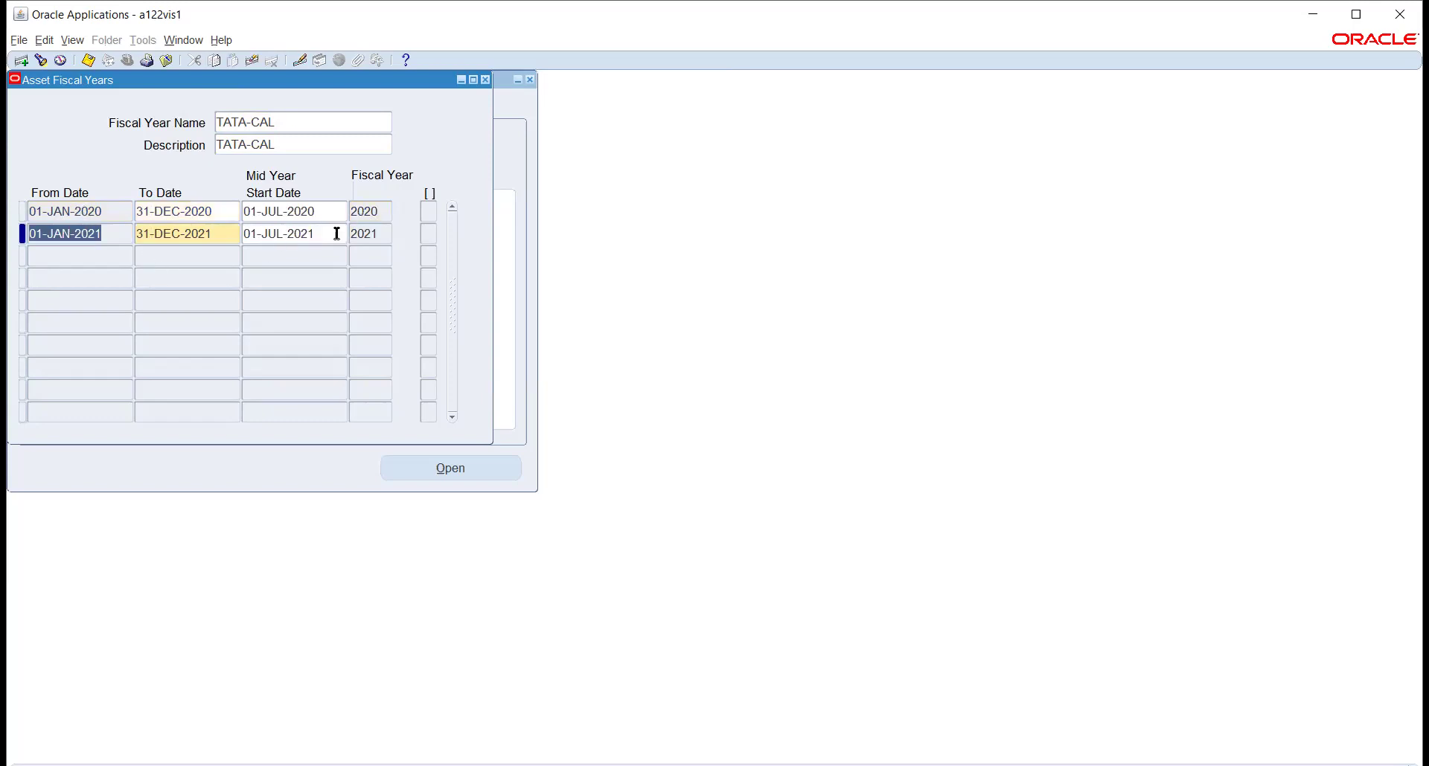
Accept the default dates for fiscal years 2021 and 2022, save the fiscal years and close the form
key("Tab")
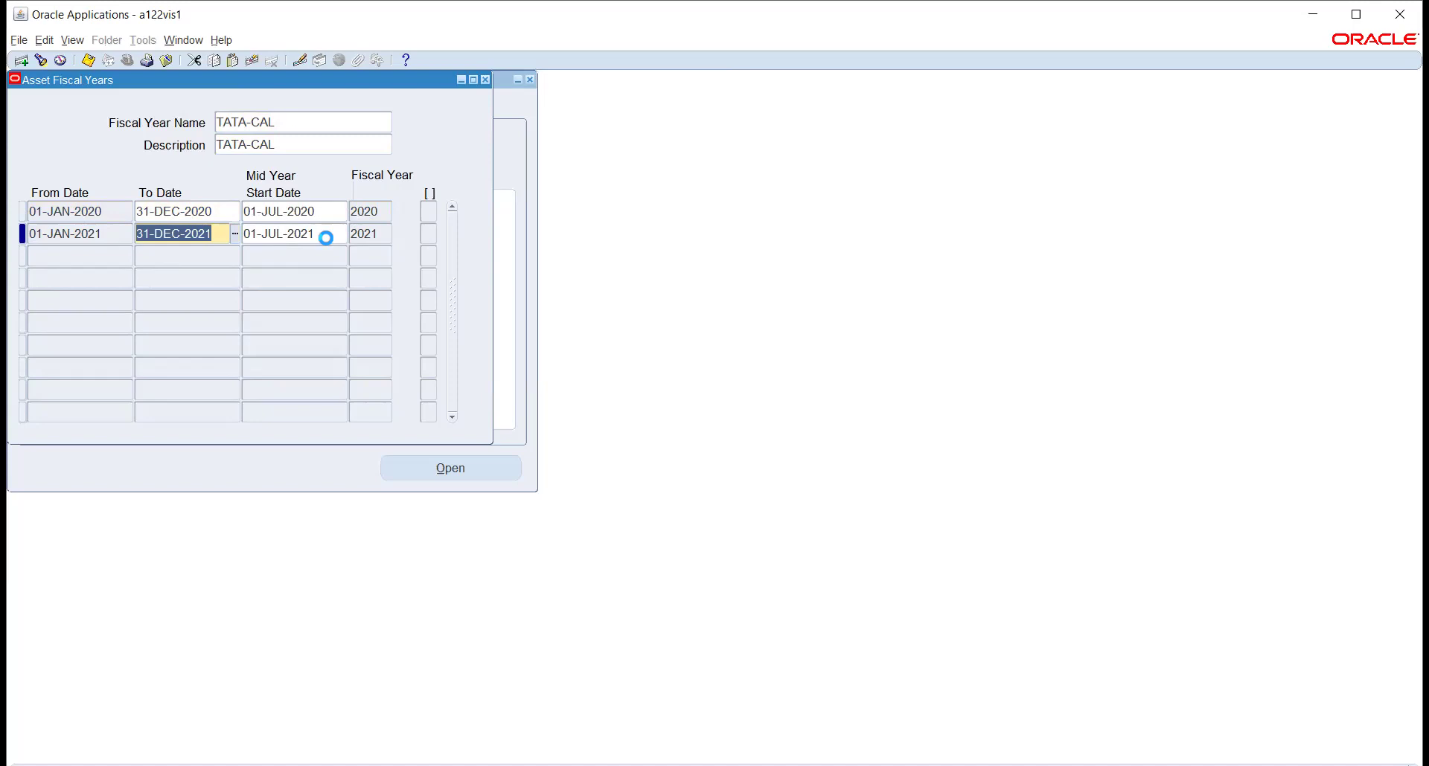
key("Tab")
key("Tab")
key("Tab")
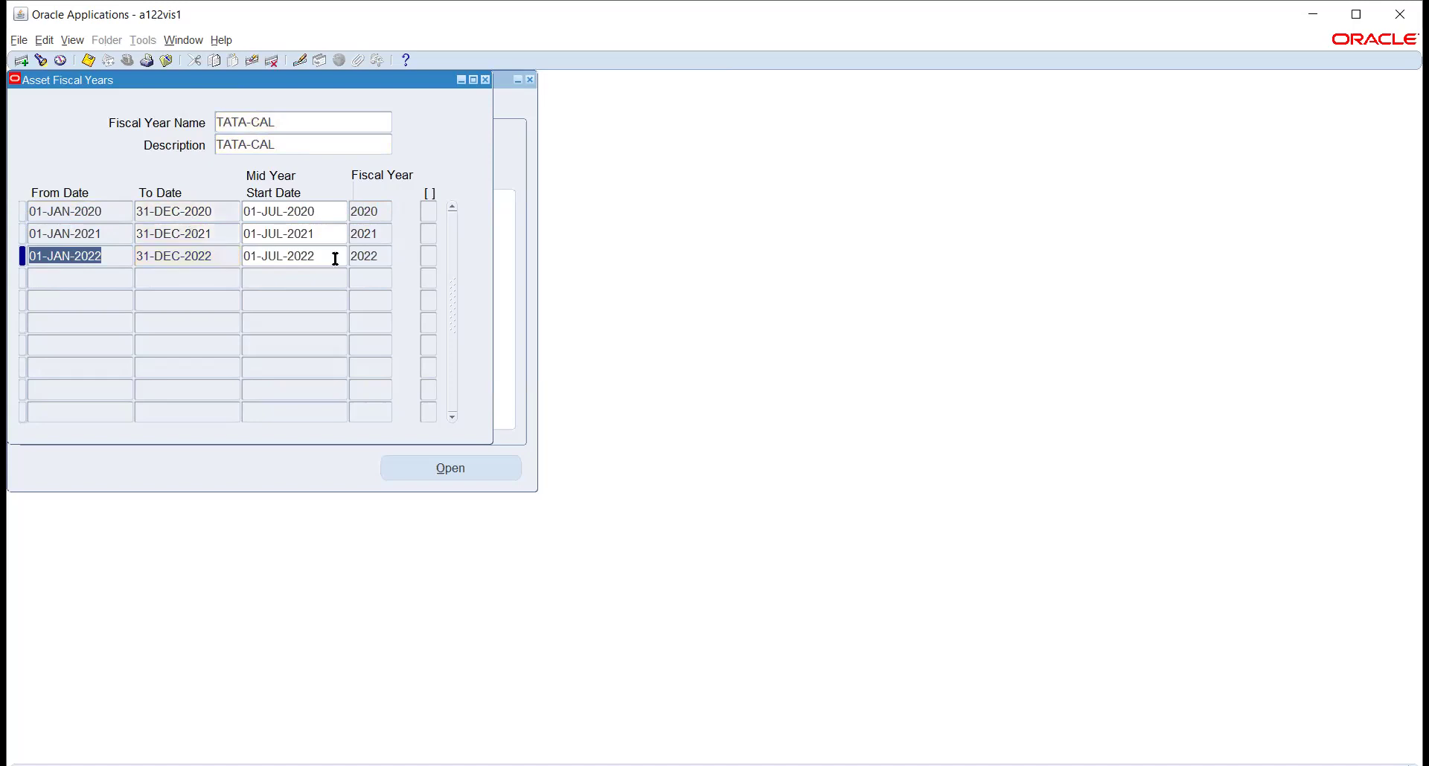
left_click(485, 80)
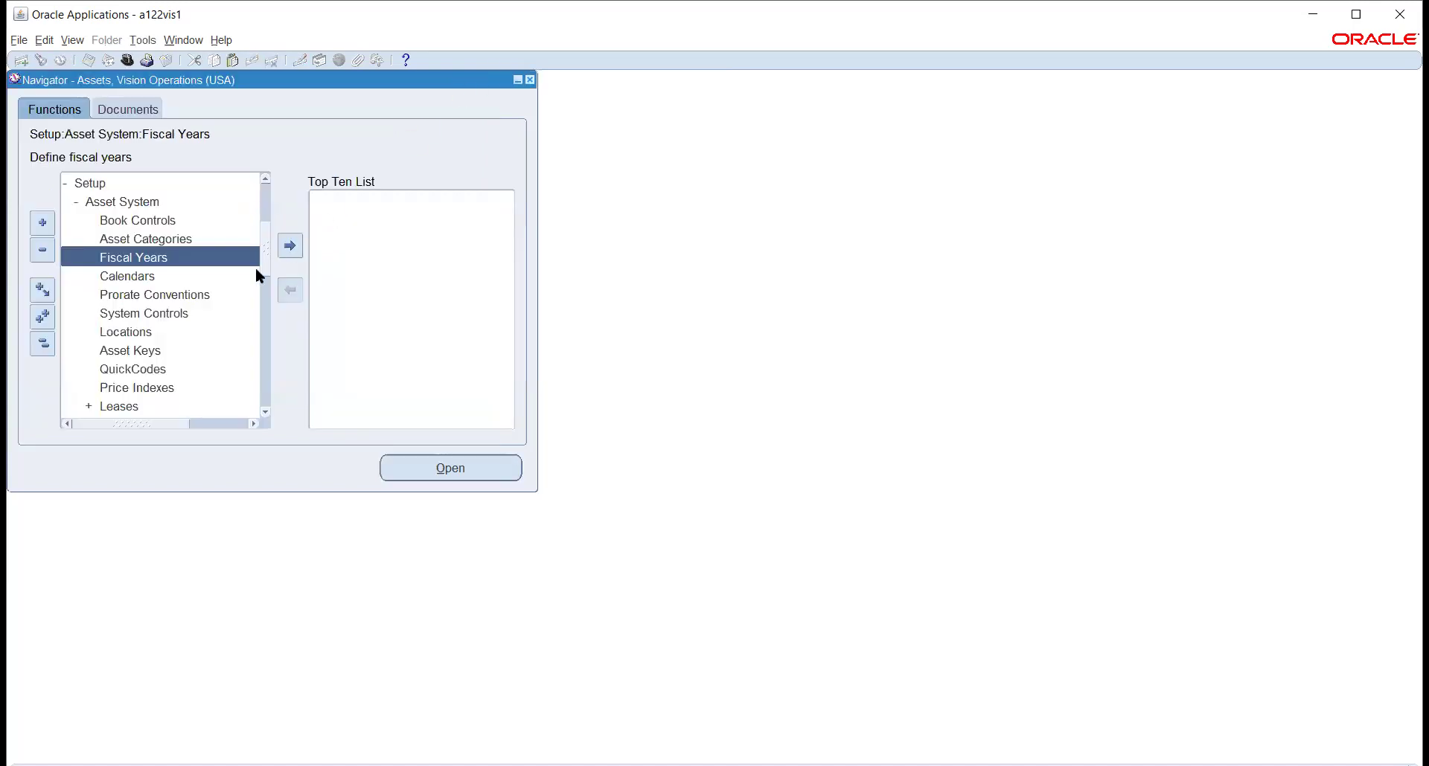
Create asset calendar TATA-DEP with description TATA-DEP, fiscal year name TATA-CAL, the Calendar period suffix and 12 periods per year
double_click(140, 276)
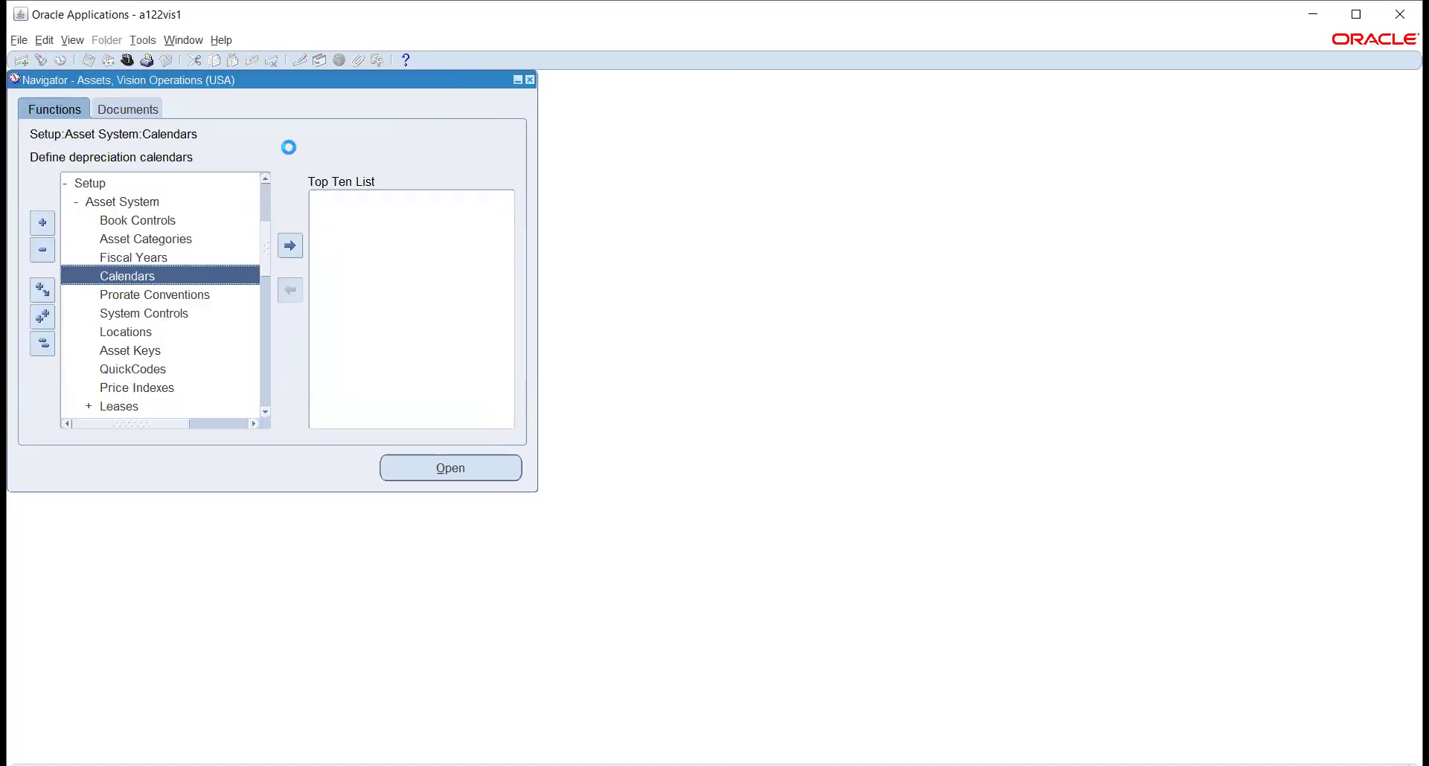
type("TATA-DEP")
key("Tab")
type("TATA-DEP")
key("Tab")
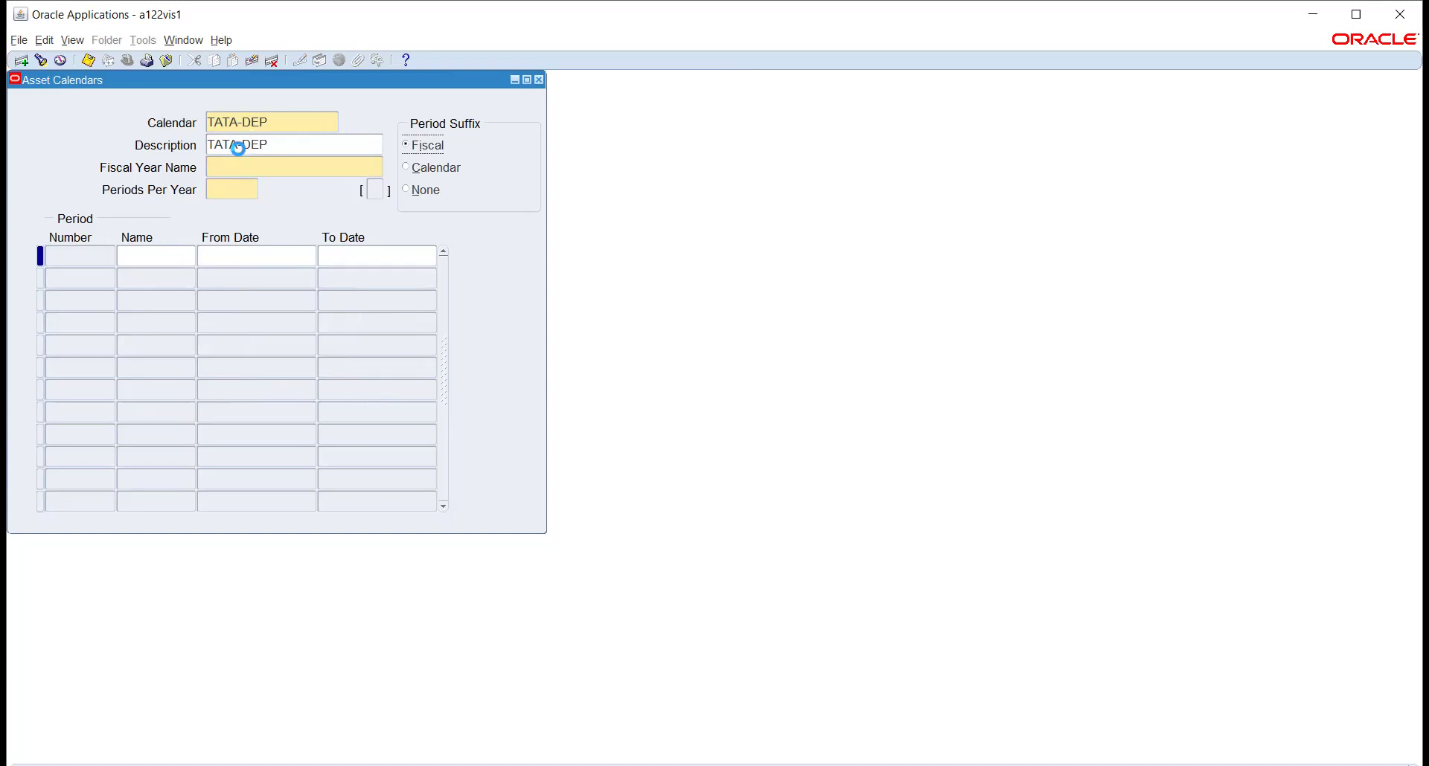
type("TATA-CAL")
left_click(405, 165)
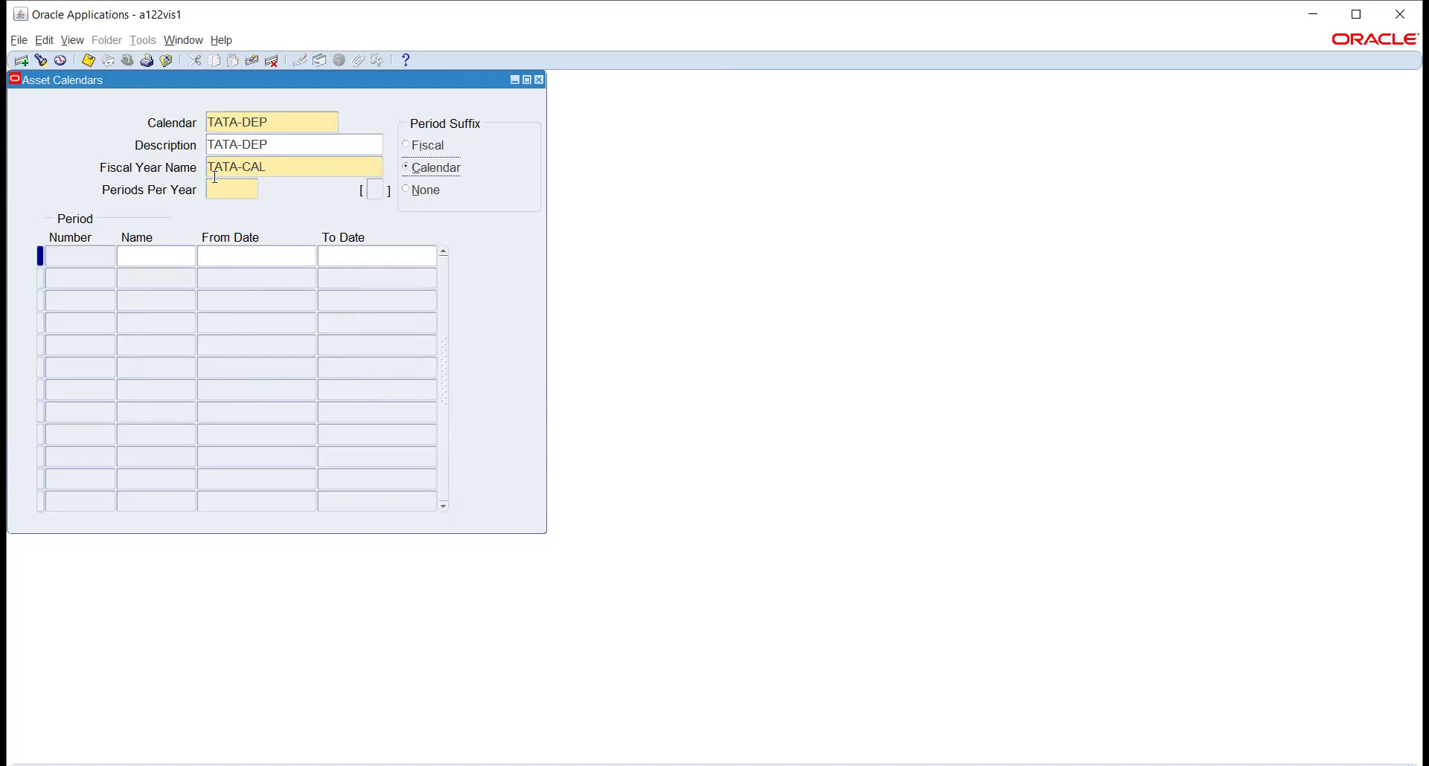
left_click(221, 191)
type("12")
key("Tab")
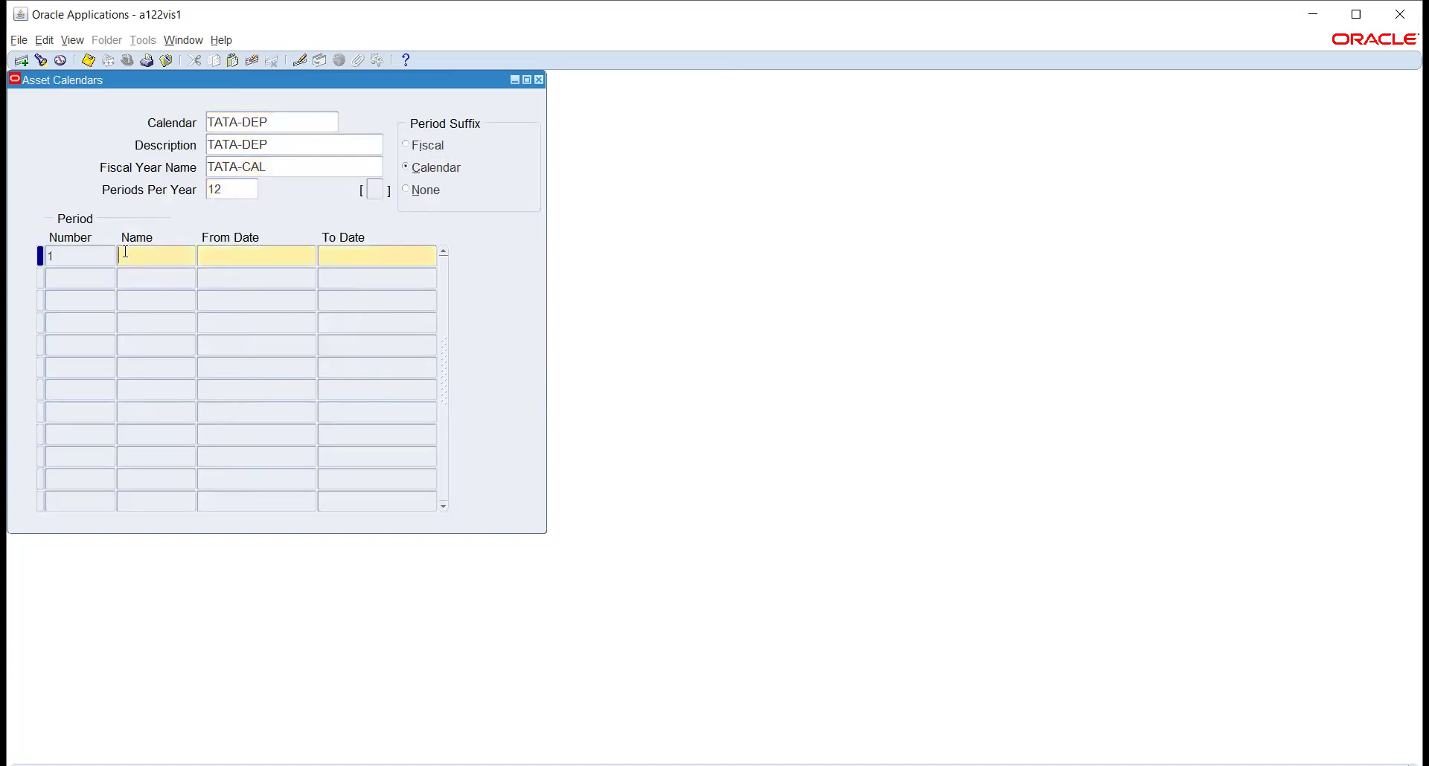
Define the first calendar period as JAN-20, from 01-JAN-2020 to 31-JAN-2020
type("JAN-20")
key("Tab")
type("1JAN2020")
key("Tab")
type("31JAN2020")
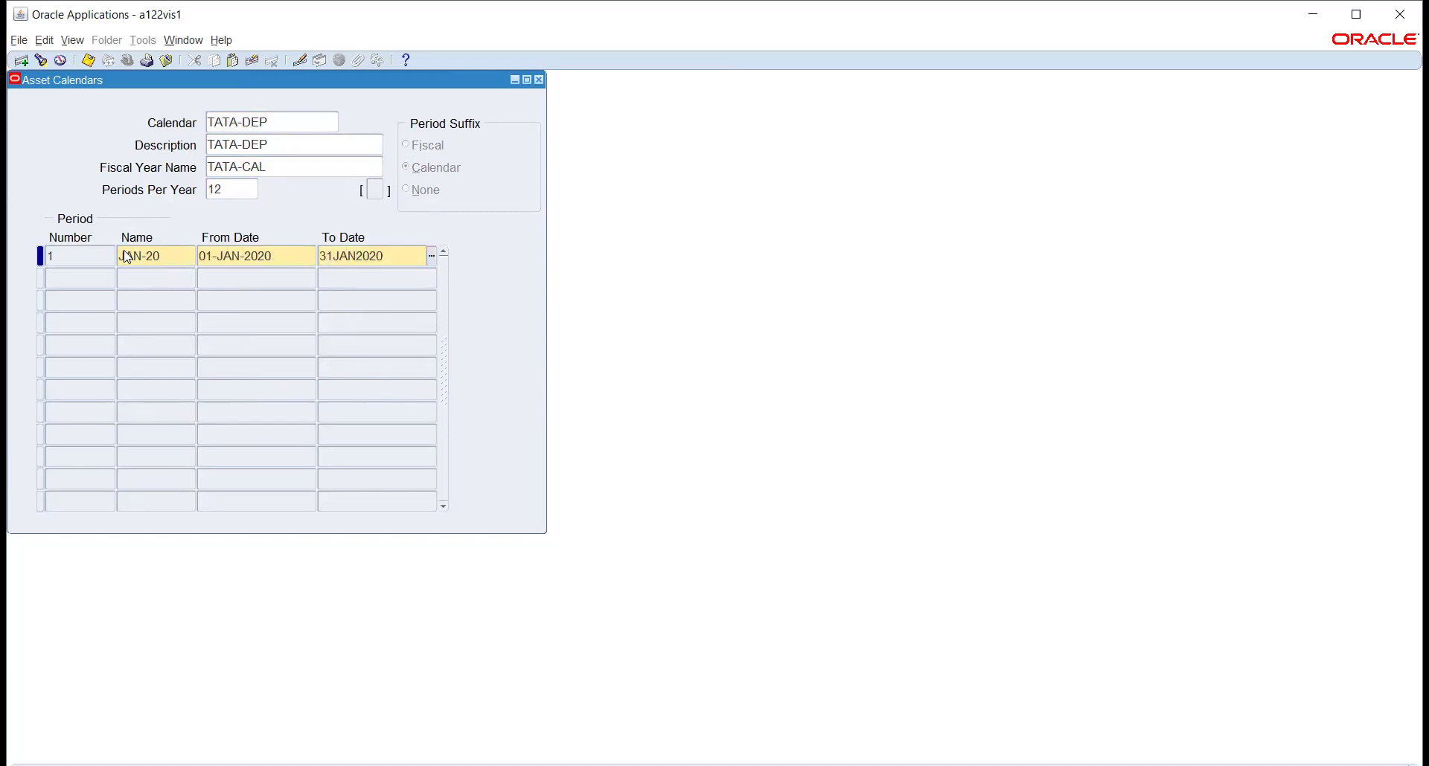
key("Tab")
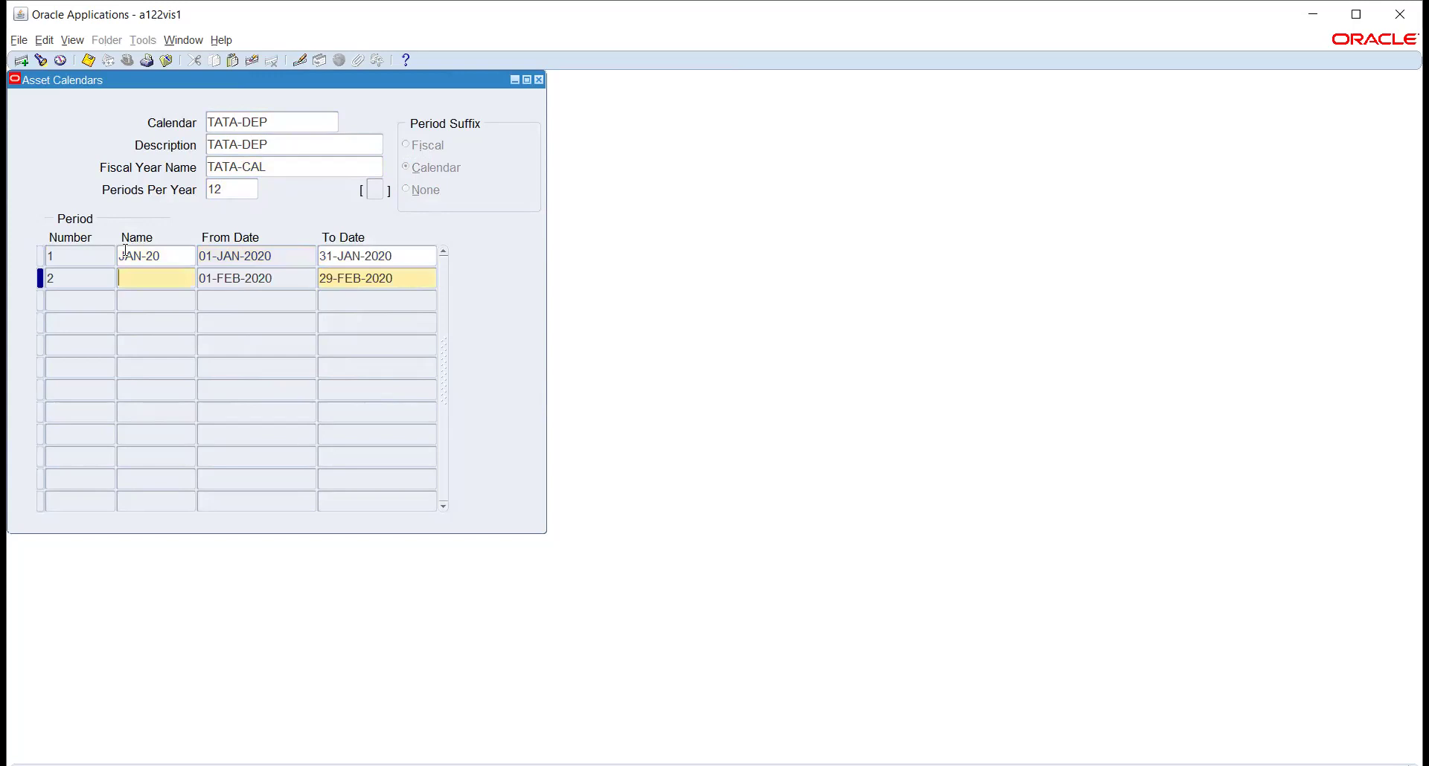
Name calendar periods 2 to 4 FEB-20, MAR-20 and APR-20, accepting their default dates
type("FEB-20")
key("Tab")
key("Tab")
key("Tab")
type("MAR-20")
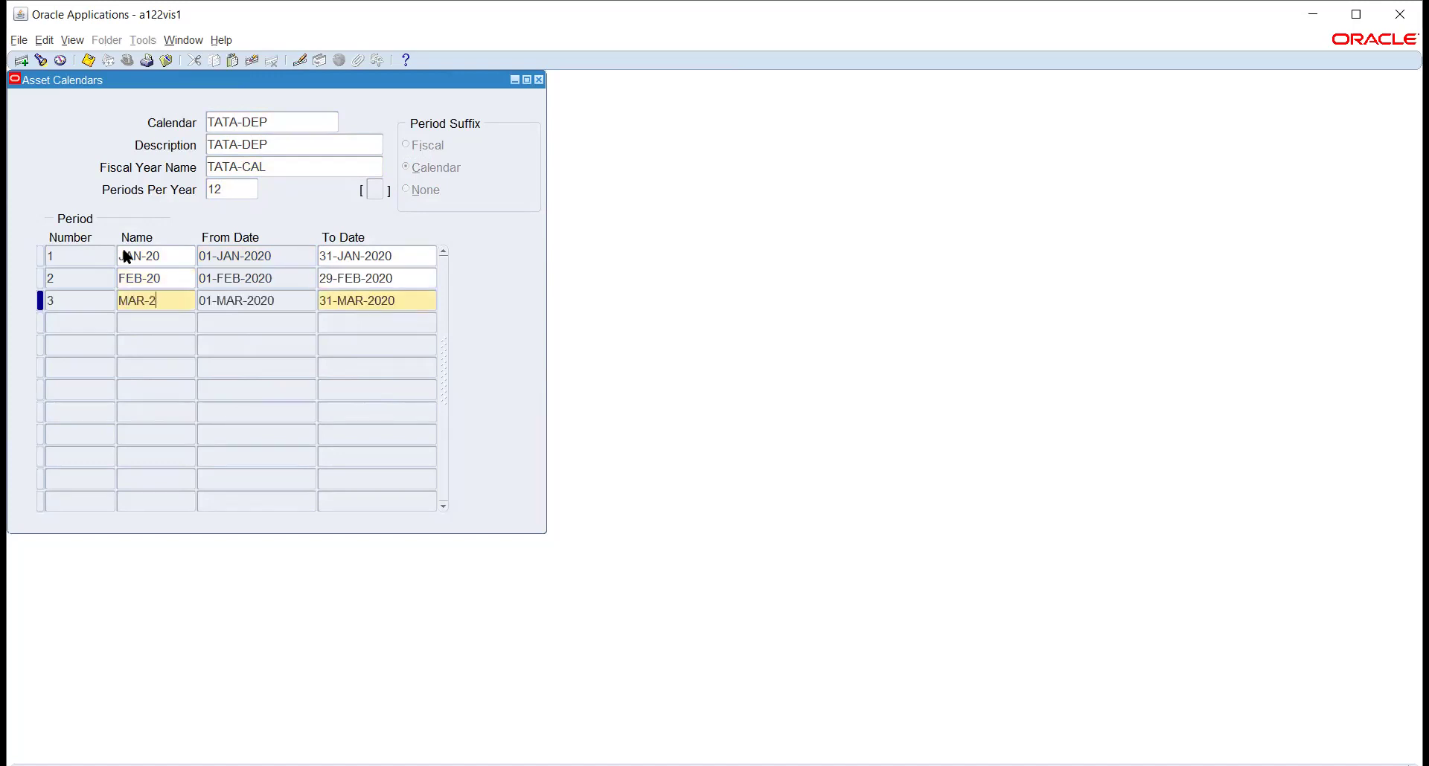
key("Tab")
key("Tab")
key("Tab")
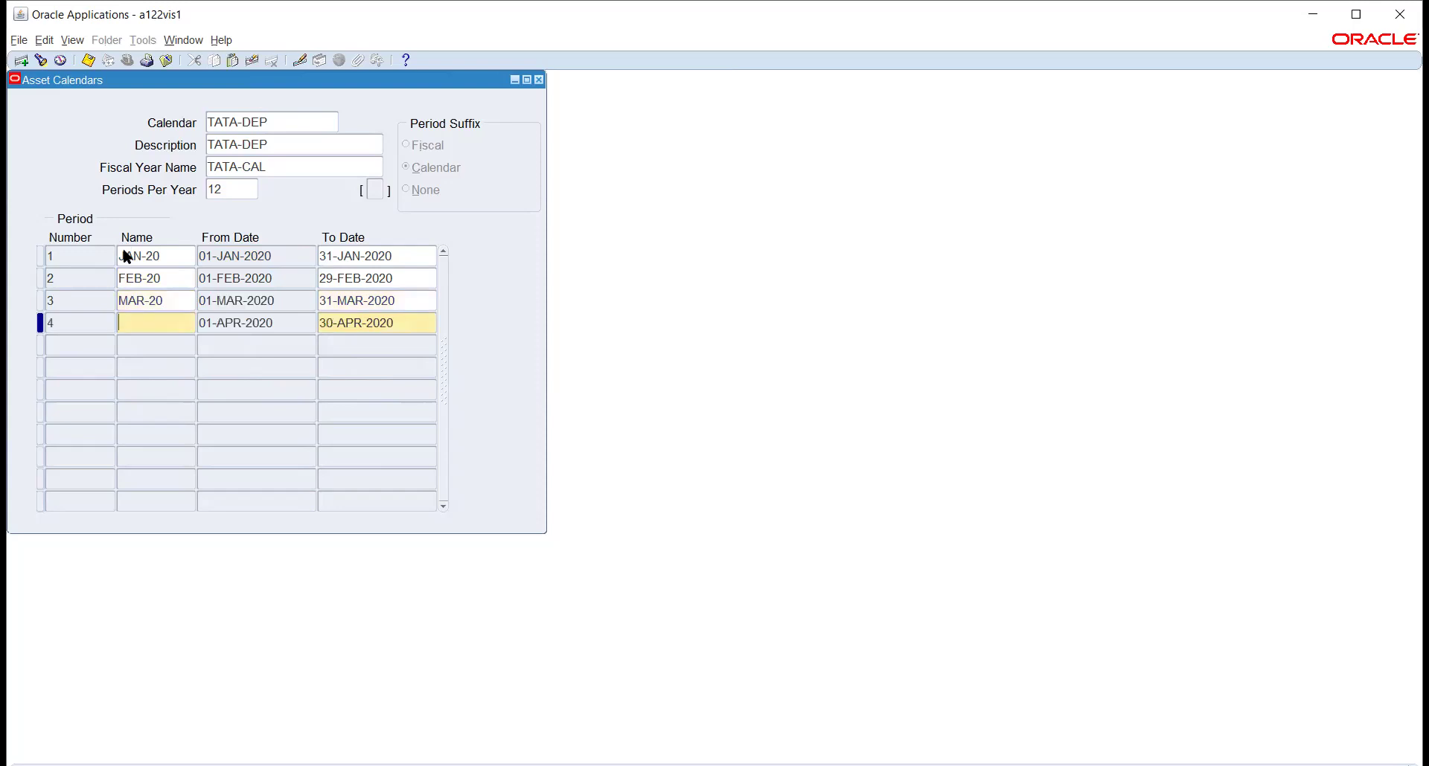
type("APR-20")
key("Tab")
key("Tab")
key("Tab")
Name calendar periods 5 to 8 MAY-20, JUN-20, JUL-20 and AUG-20, keeping their default dates
type("MAY-20")
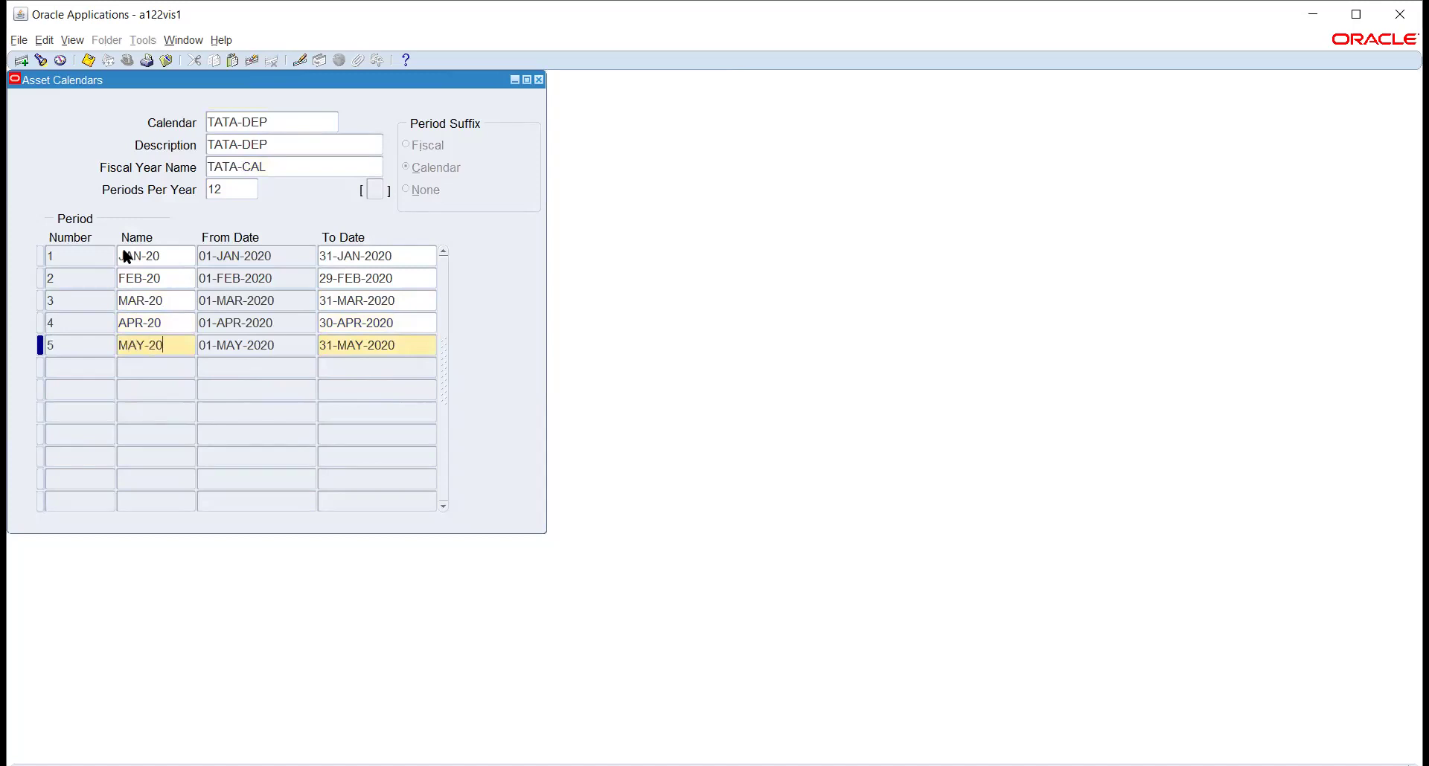
key("Tab")
key("Tab")
key("Tab")
type("JUN-20")
key("Tab")
key("Tab")
key("Tab")
type("JUL-20")
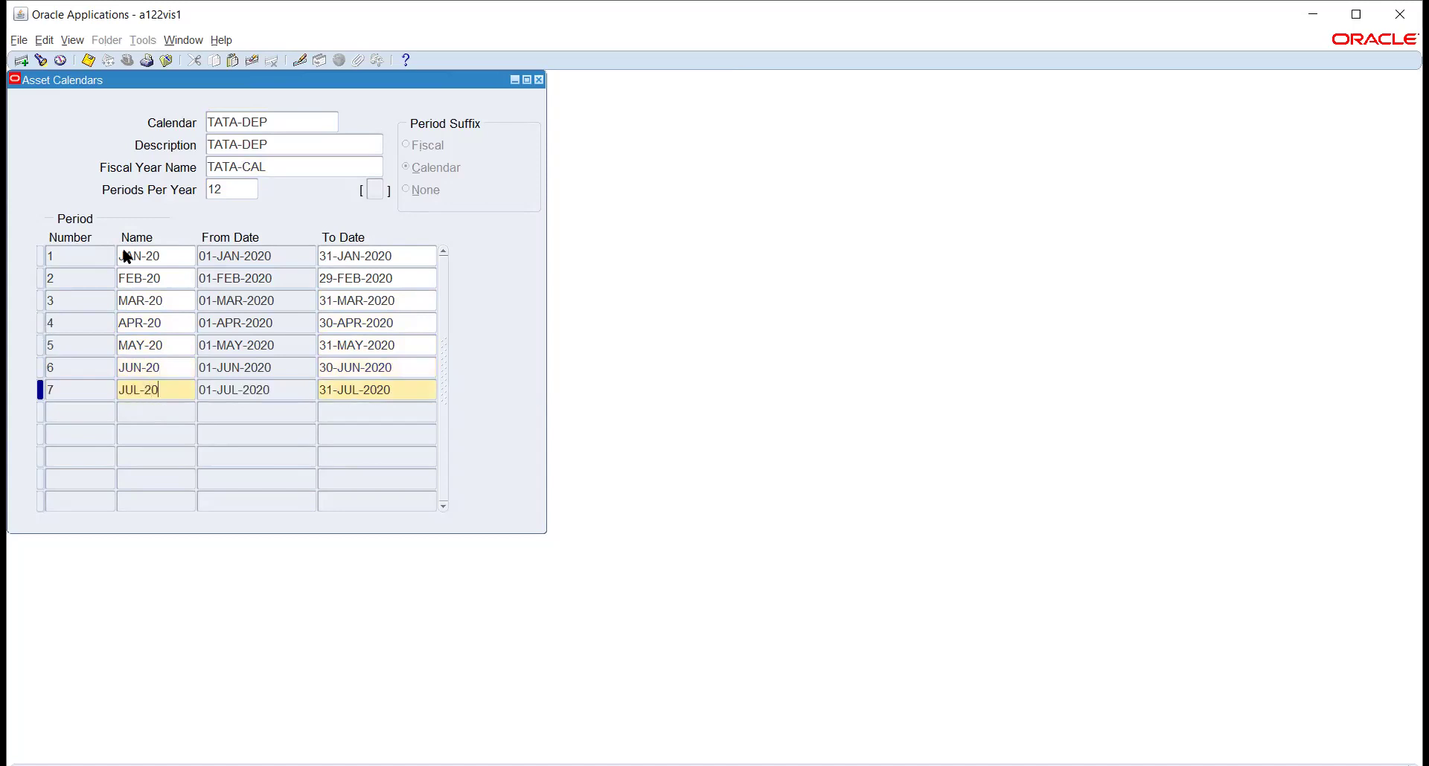
key("Tab")
key("Tab")
key("Tab")
type("AUG-20")
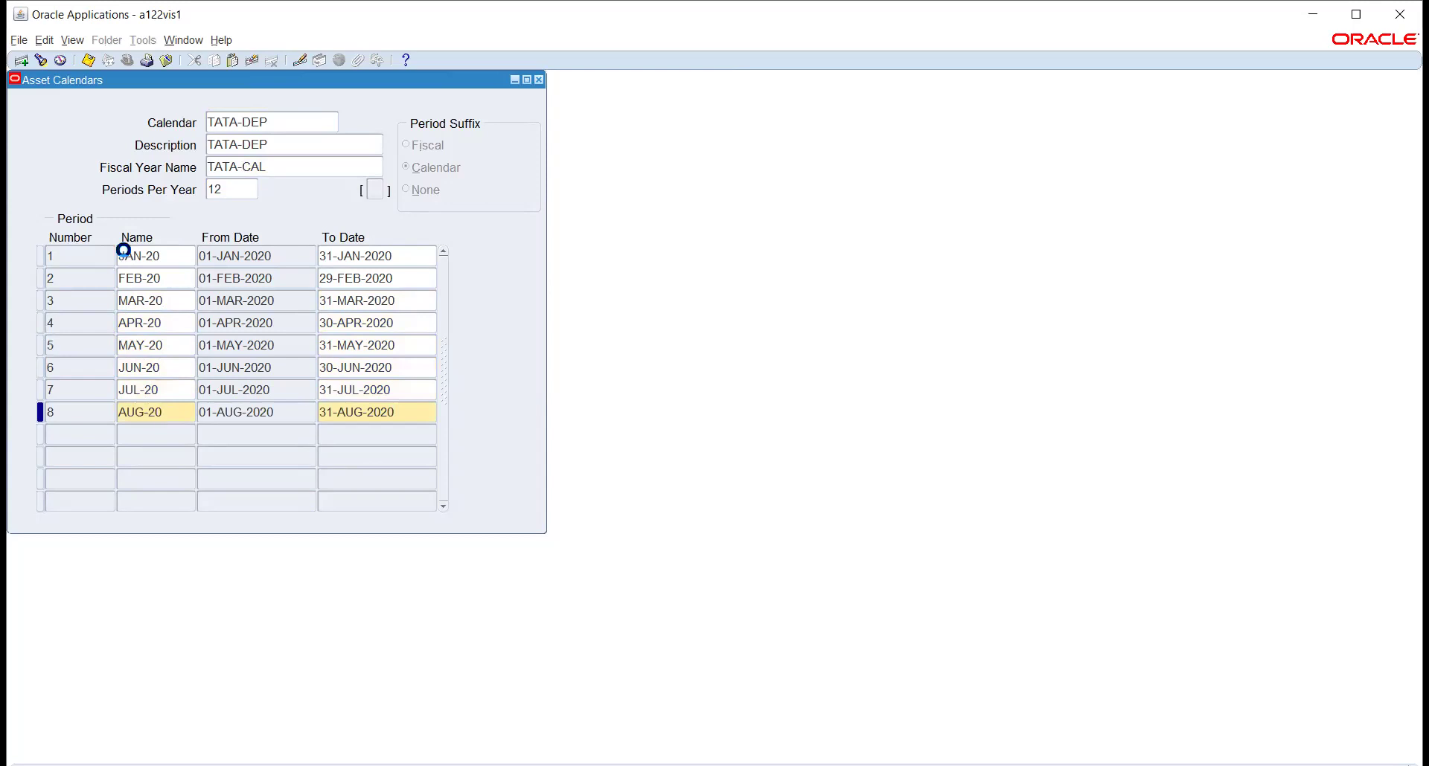
Name calendar periods 9 to 12 SEP-20, OCT-20, NOV-20 and DEC-20 with their default dates and save the calendar
key("Tab")
type("S")
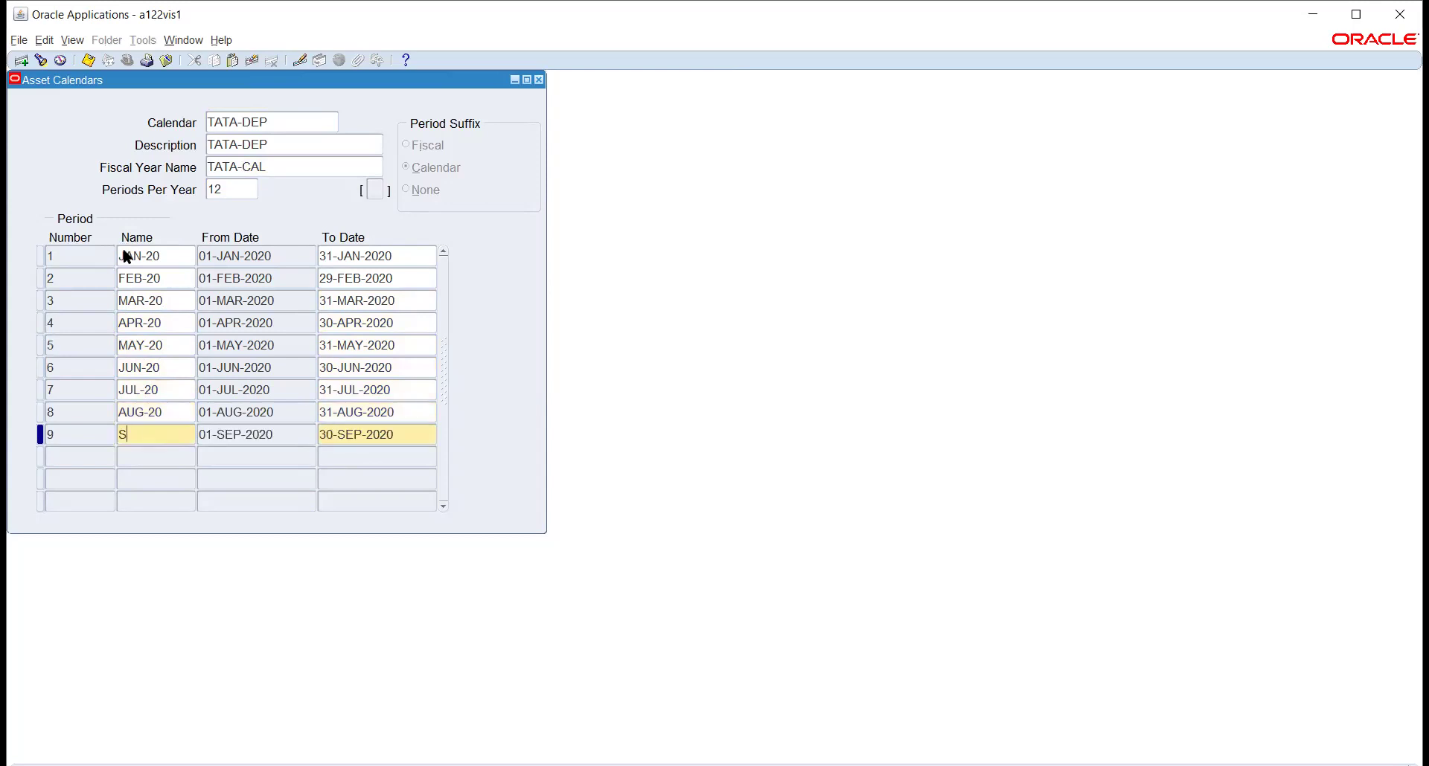
type("EP-20")
key("Tab")
type("OCT")
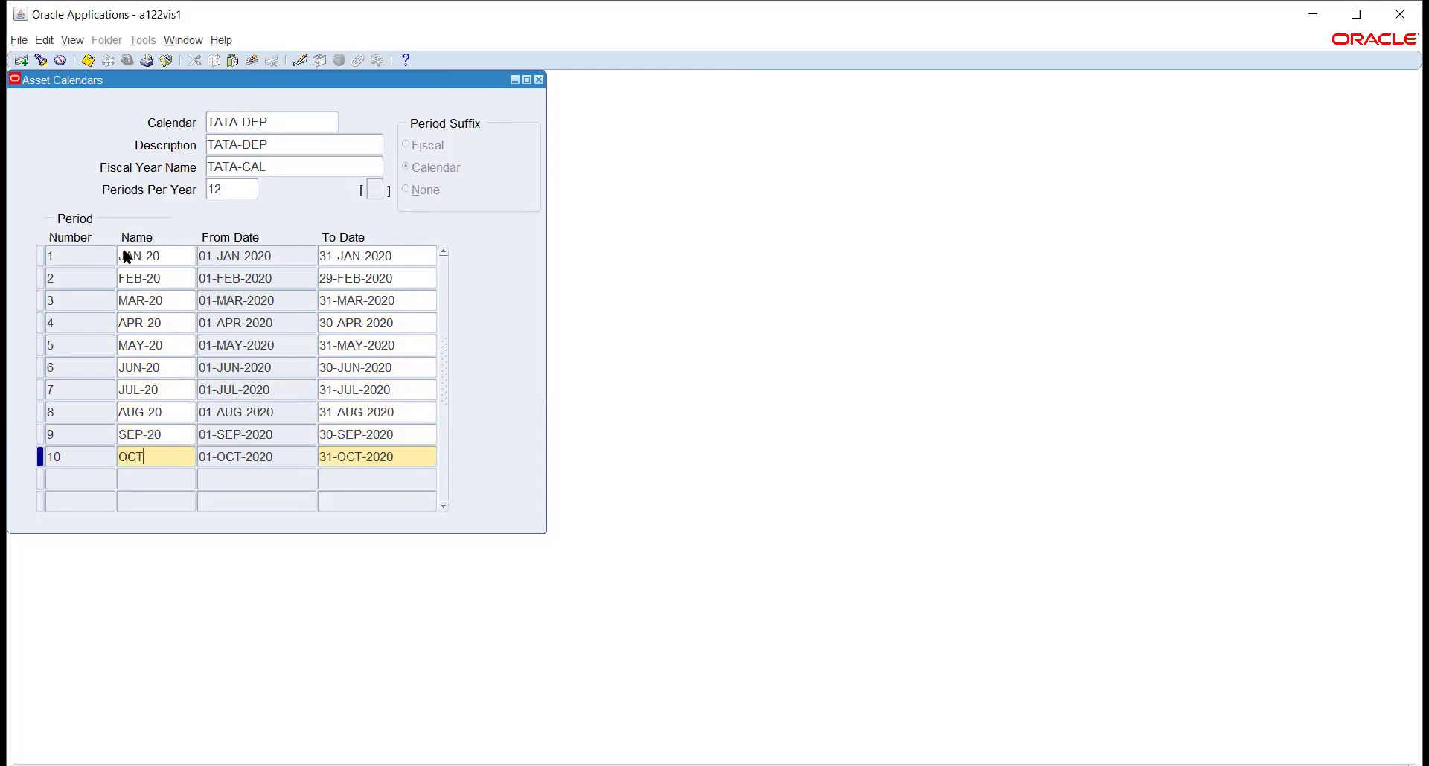
type("-20")
key("Tab")
type("NOV-20")
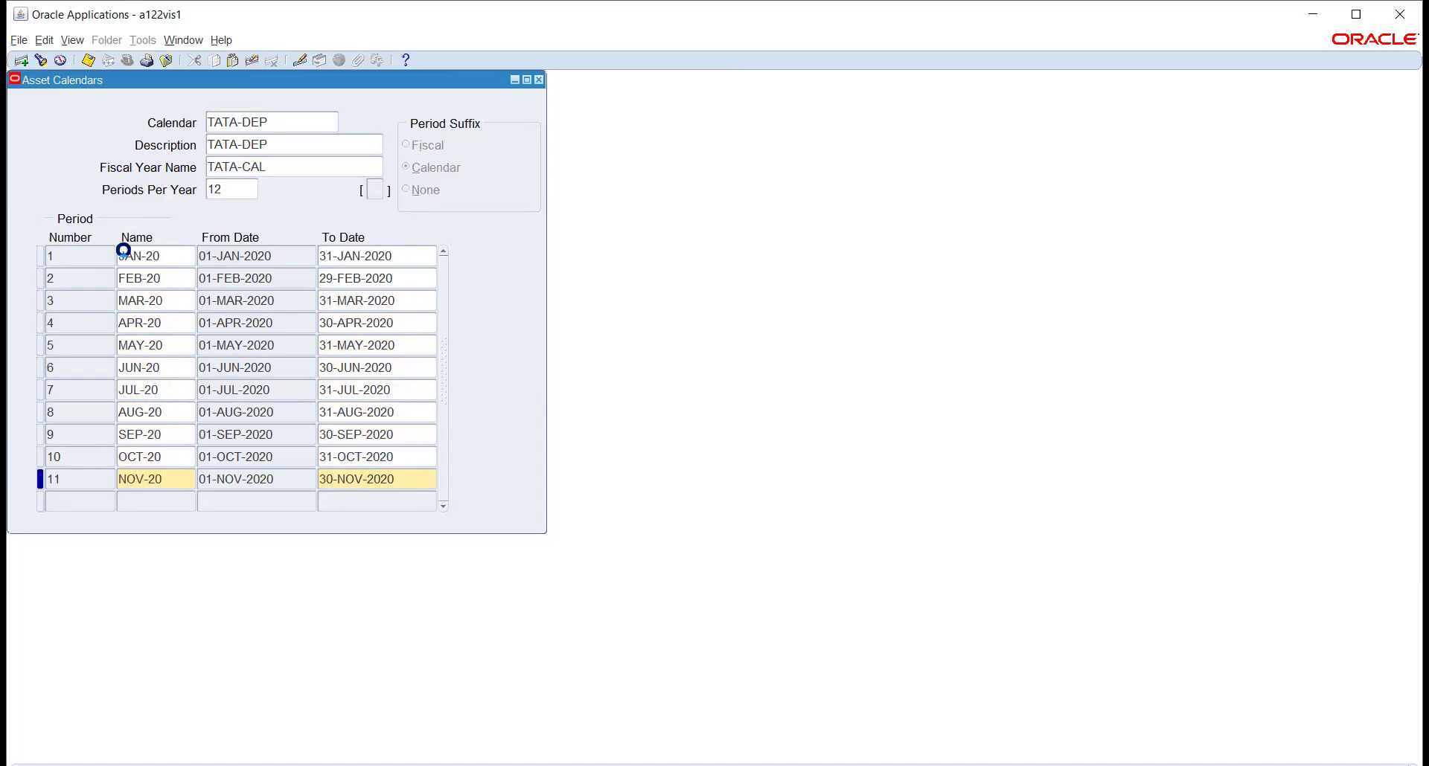
key("Tab")
type("DEC-20")
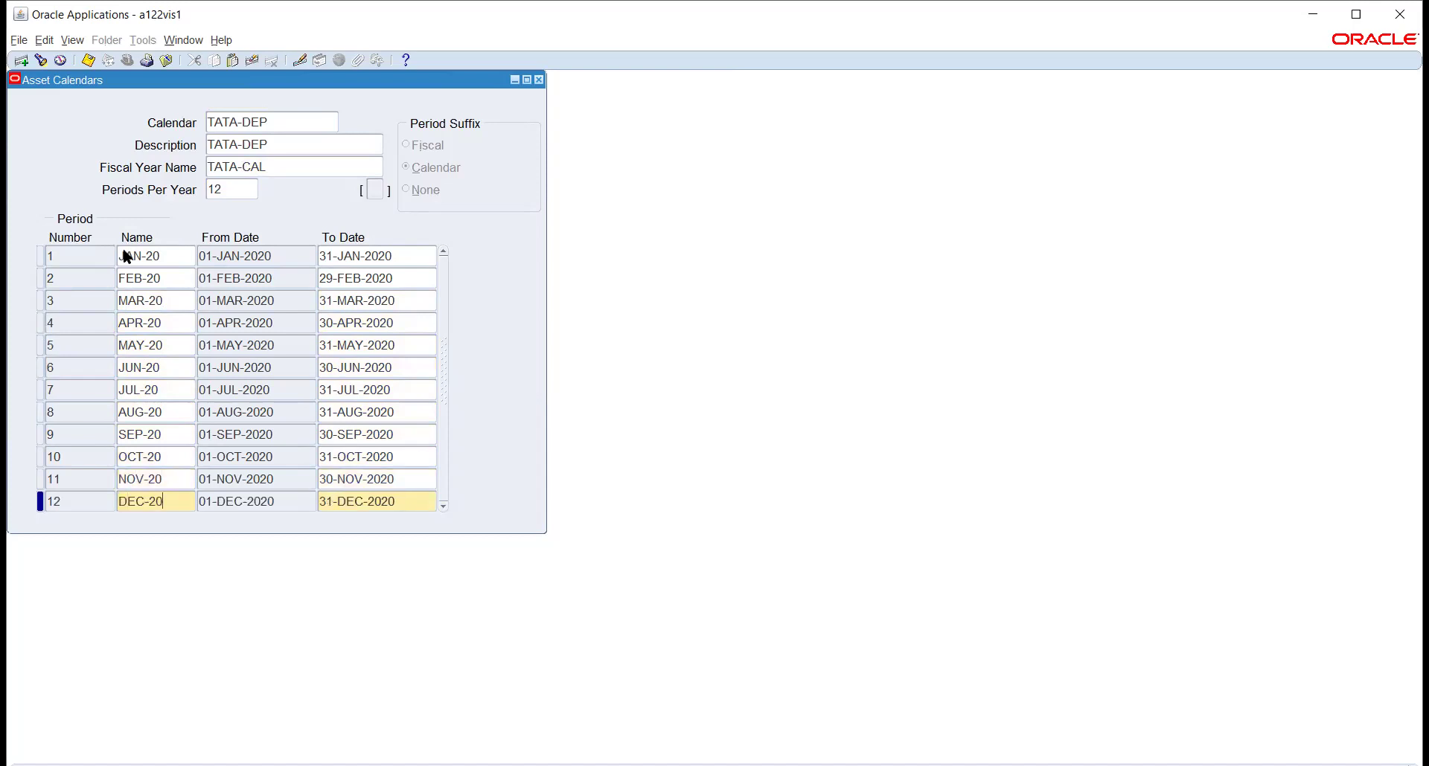
key("ctrl+s")
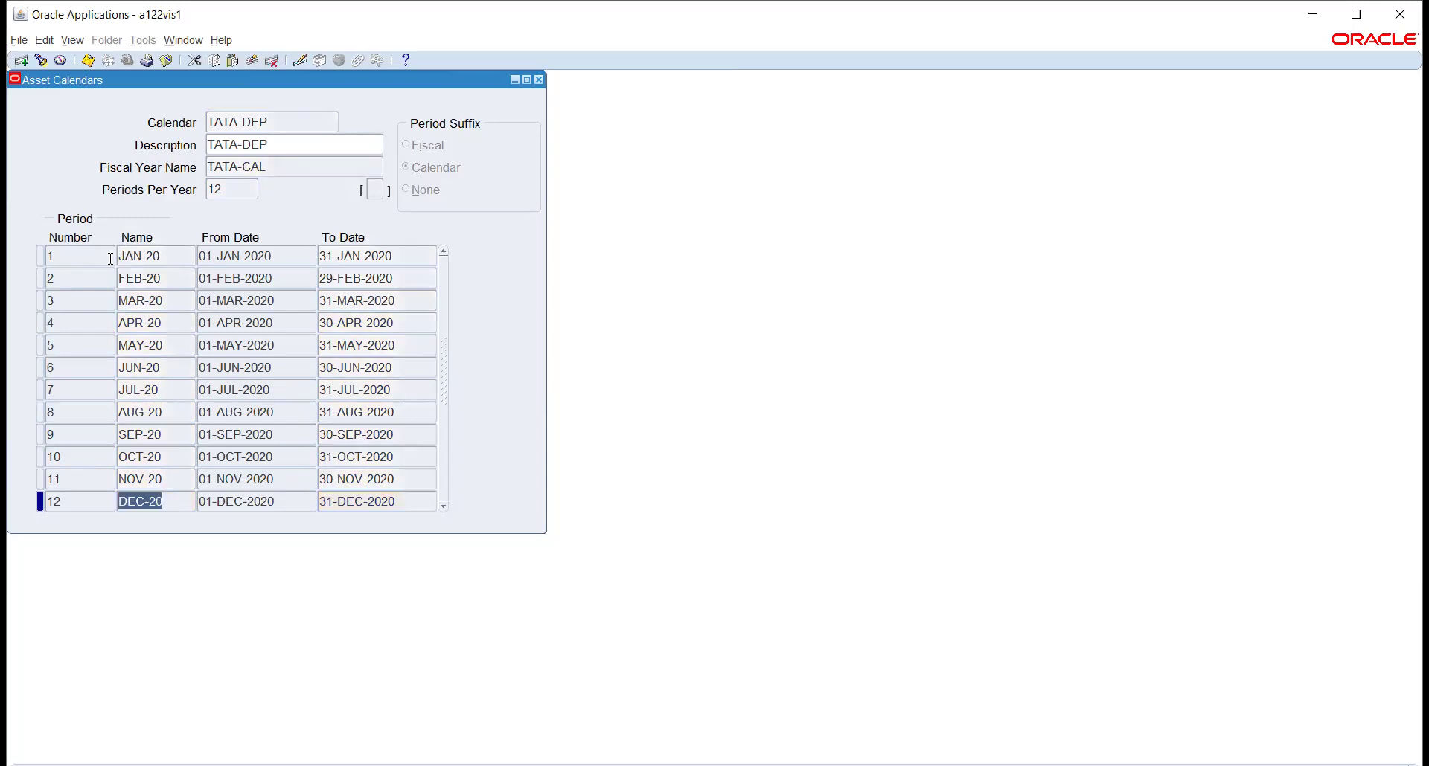
Close the Asset Calendars form and open the Prorate Conventions setup under Asset System
left_click(539, 79)
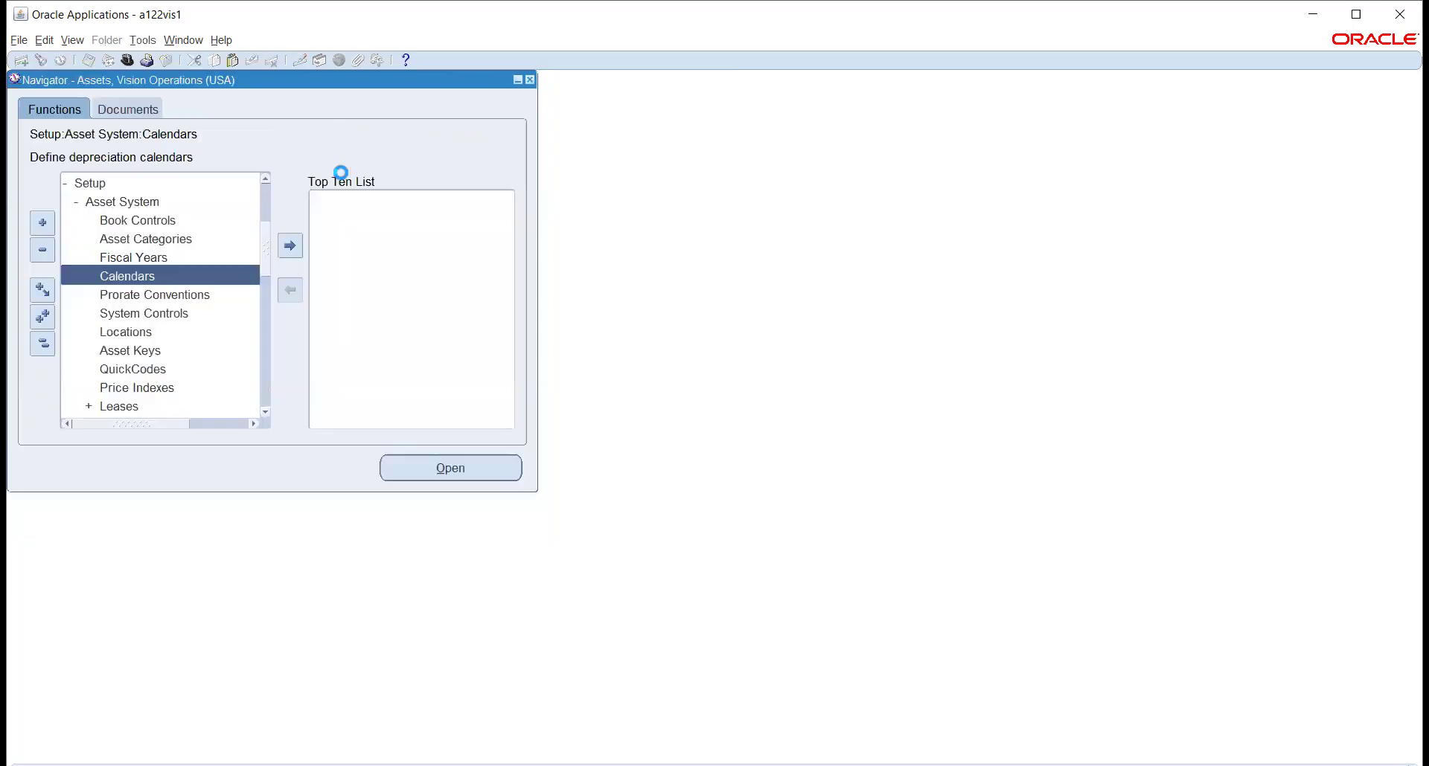
left_click(162, 294)
double_click(162, 294)
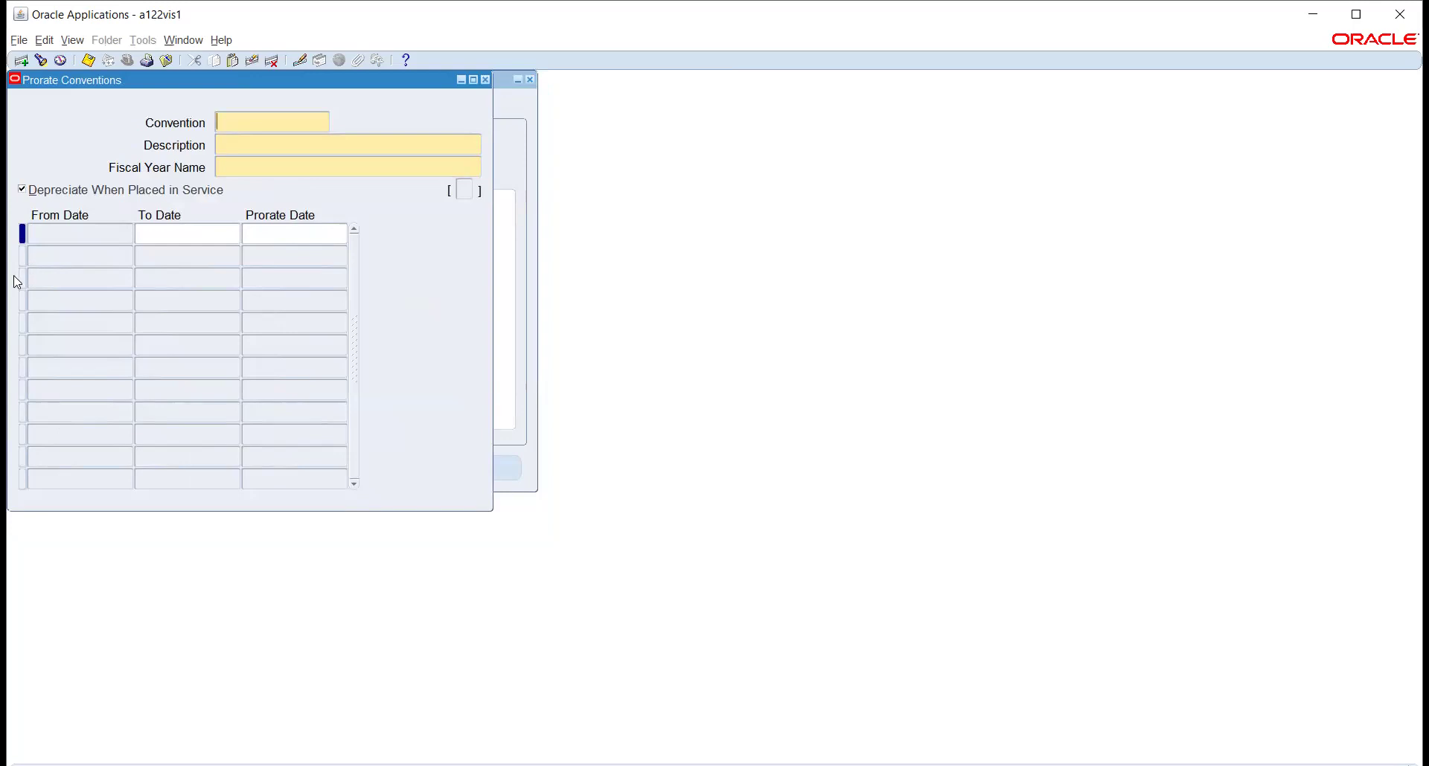
Define a prorate convention TATA_PRORA with description TATA_PRORATE CONVENTION and fiscal year name TATA-CAL
type("TATA_PRORA")
key("Tab")
type("TATA_PRORATE CONVENTION")
key("Tab")
type("TATA-CAL")
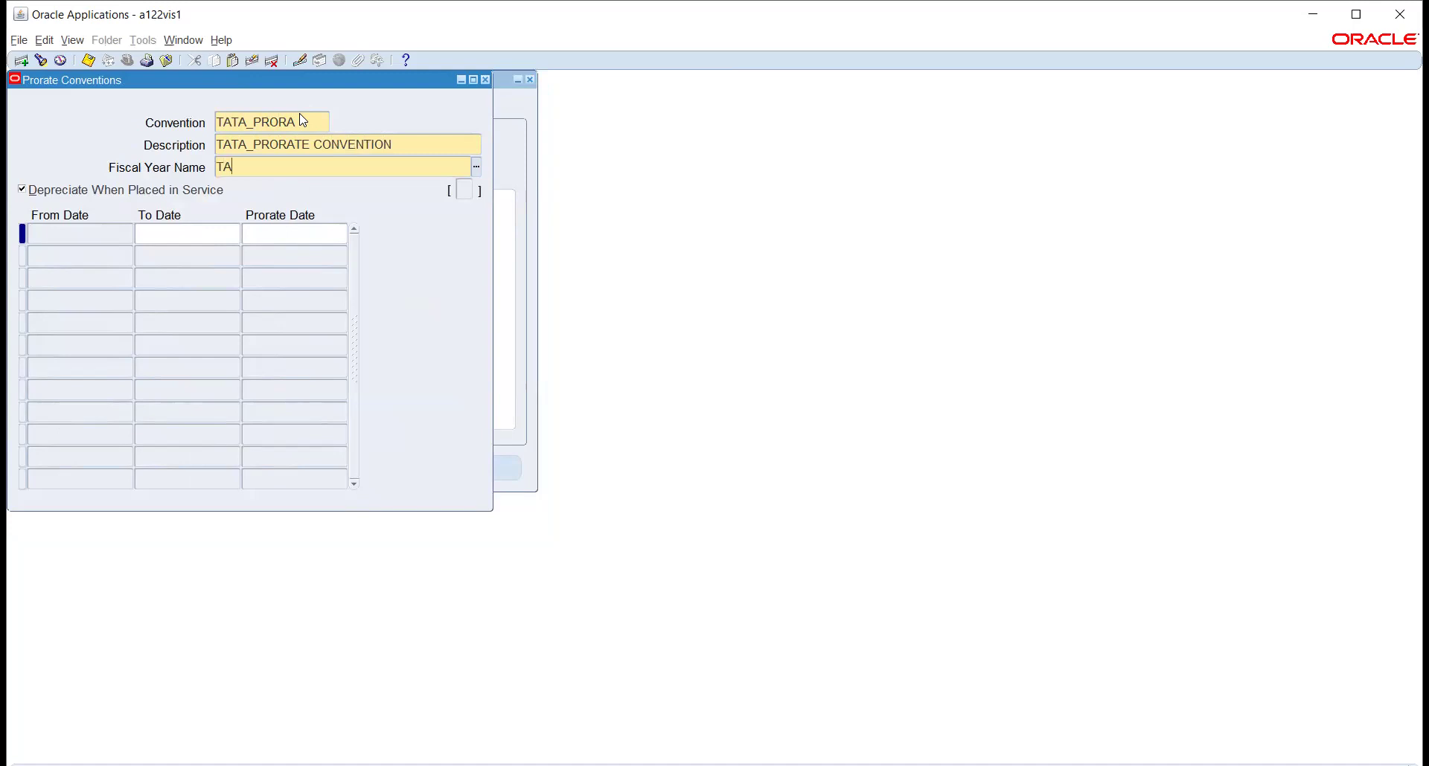
key("Tab")
Set the first convention row's To Date to 01-JAN-2020 and its Prorate Date to 15-JAN-2020
left_click(145, 238)
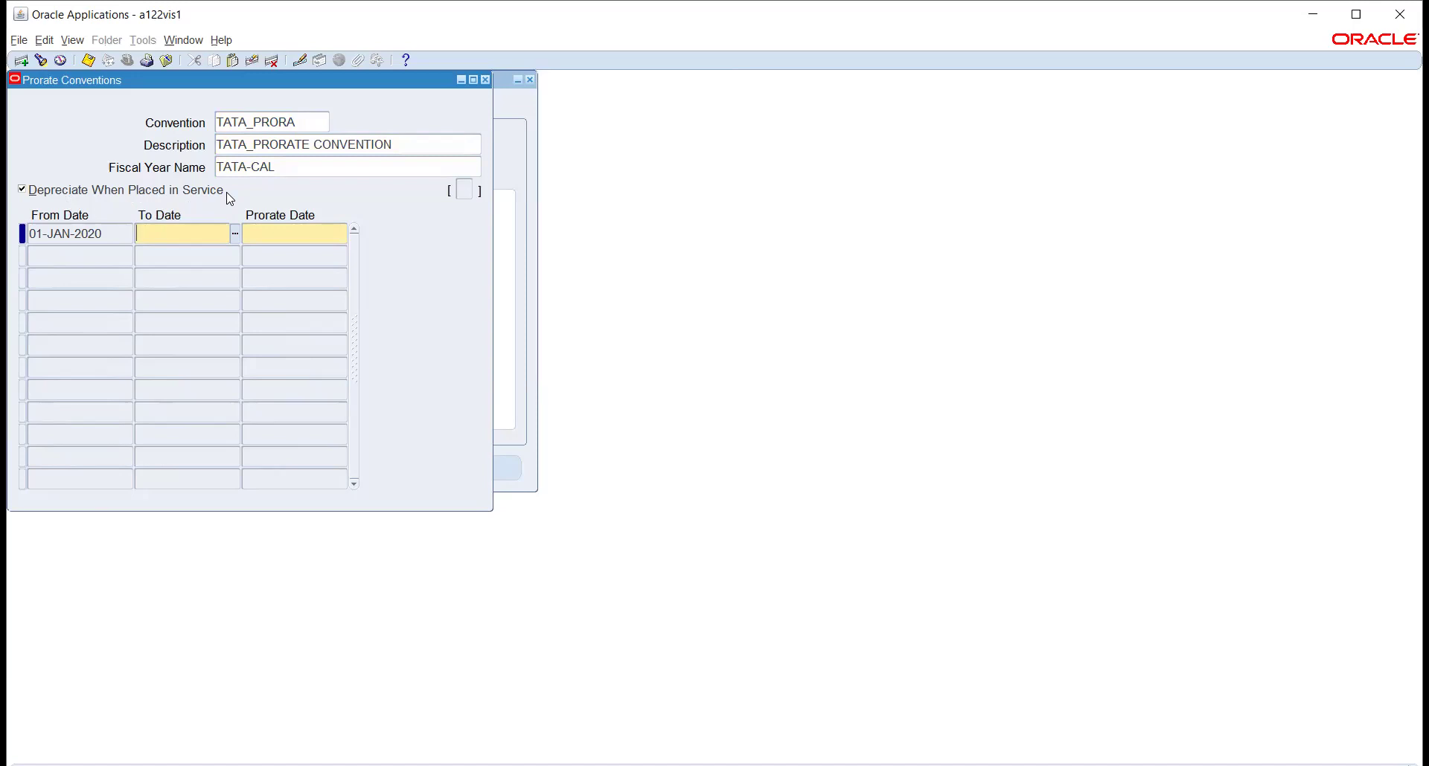
type("1JAN20202")
key("Tab")
key("End")
key("BackSpace")
key("Tab")
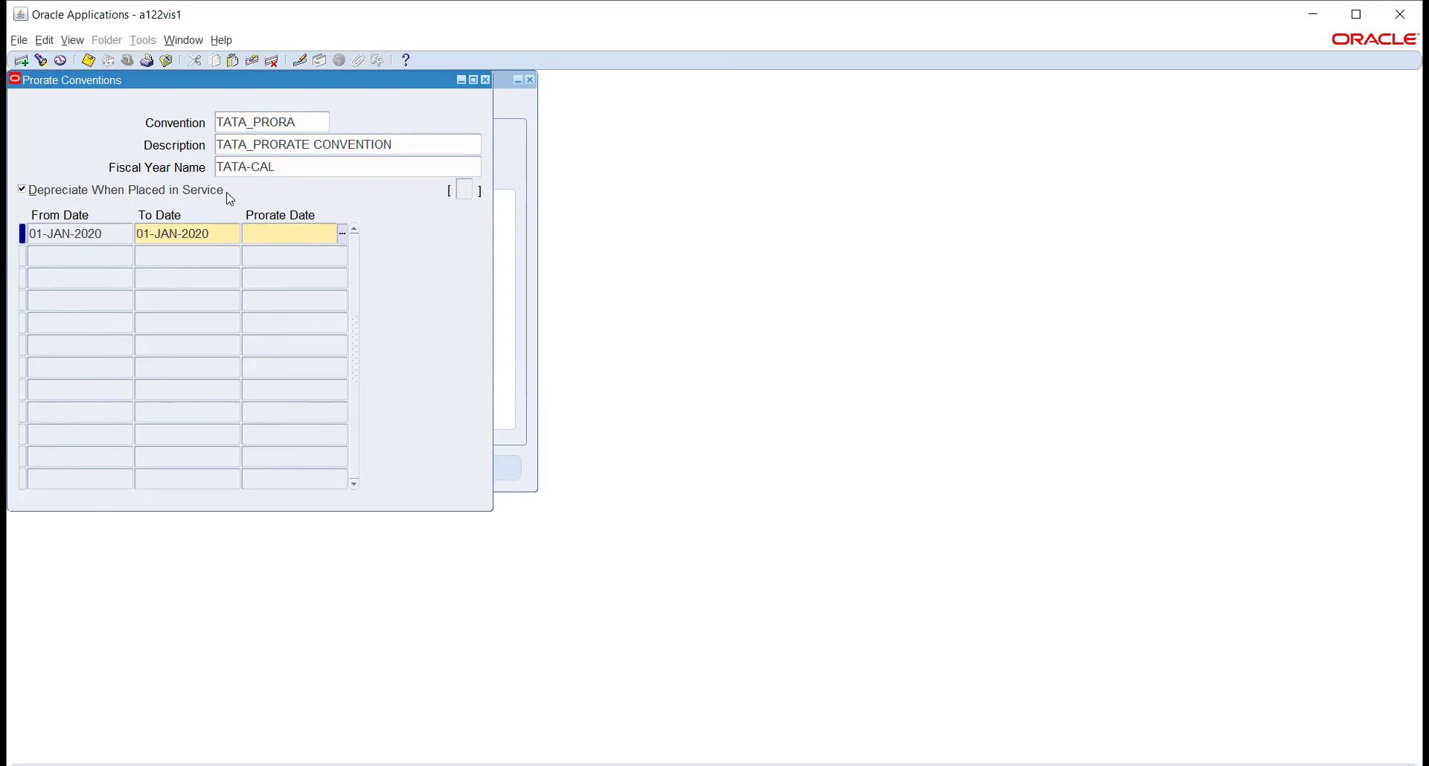
type("15-JAN2020")
key("Tab")
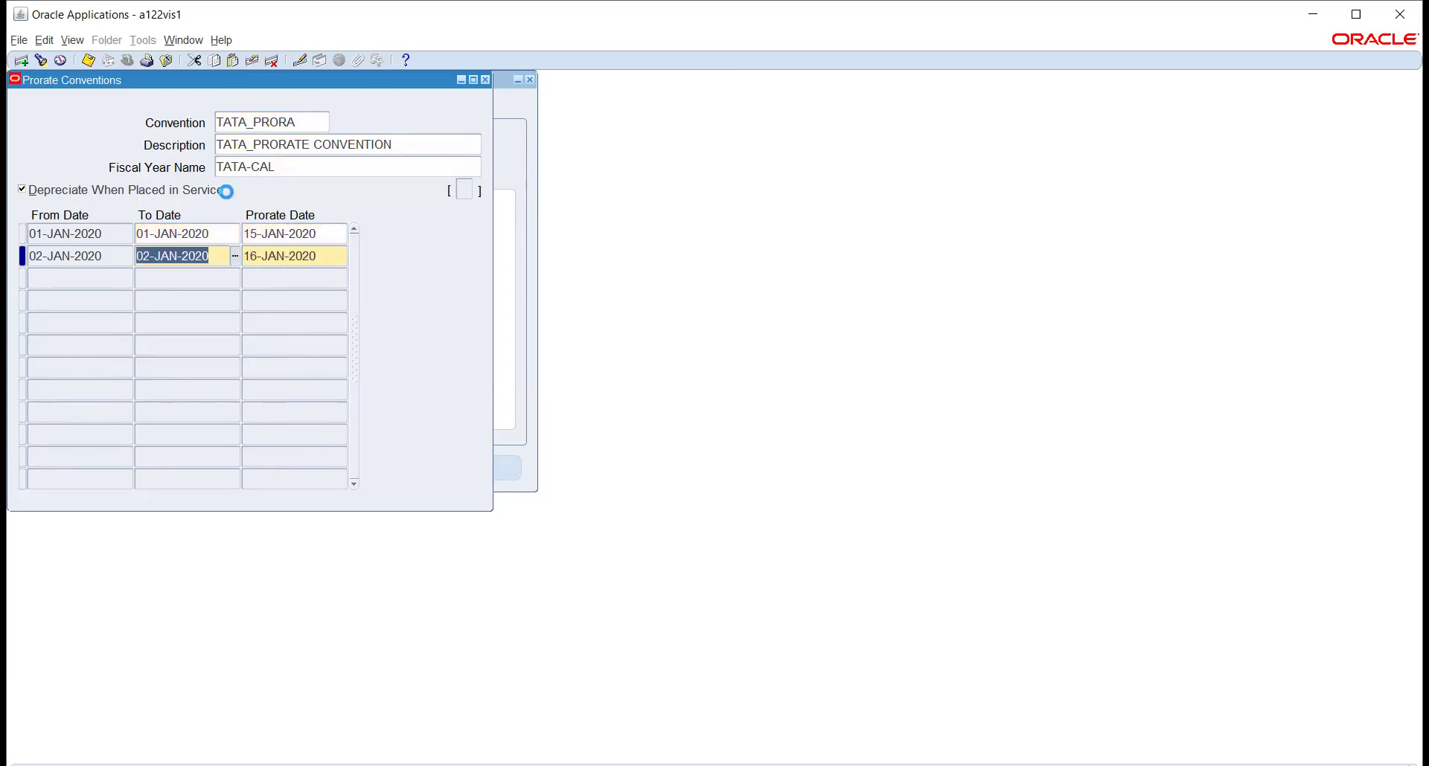
Add consecutive daily rows to the TATA_PRORA convention through 18-DEC-2021, accepting each row's default To Date and Prorate Date
key("Down")
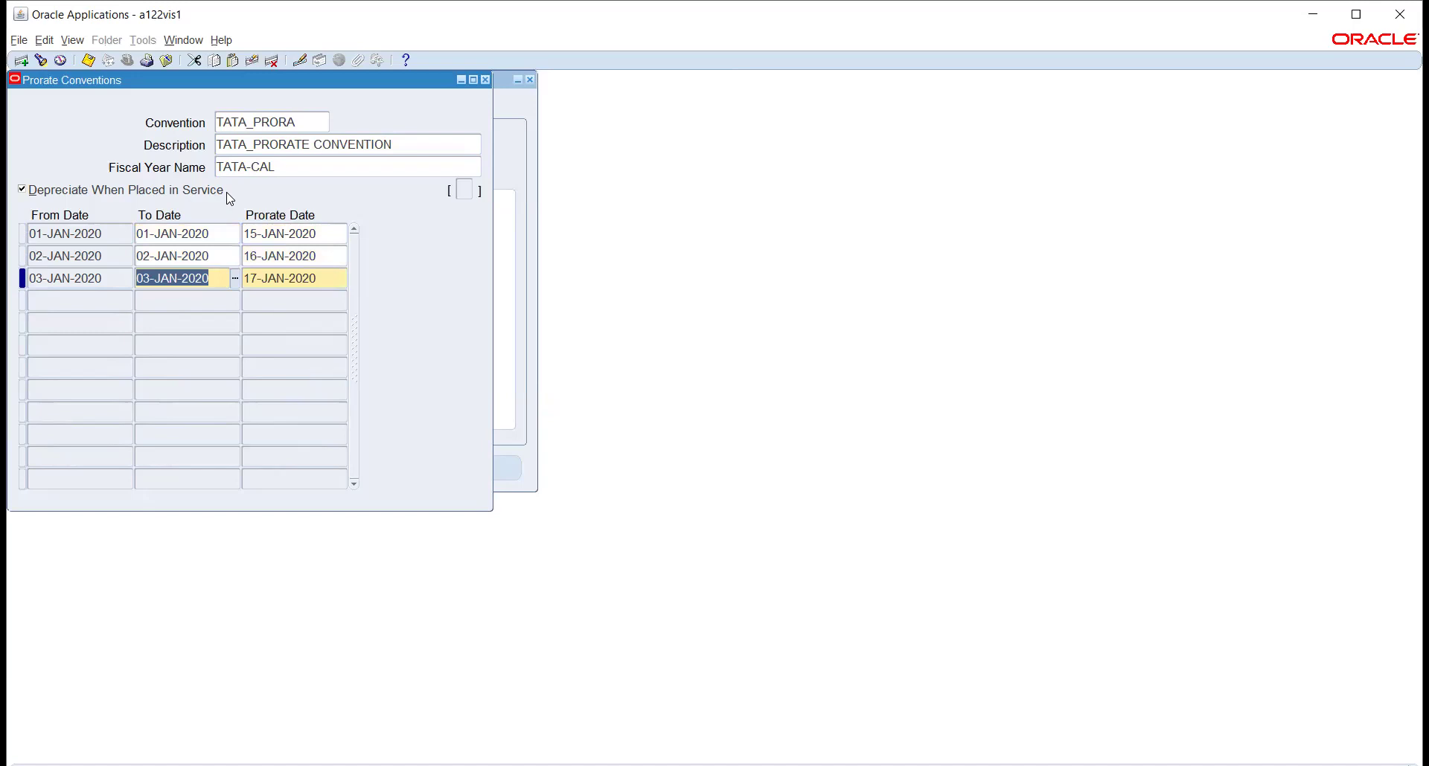
key("Down")
key("Down")
key("Down")
key("Down")
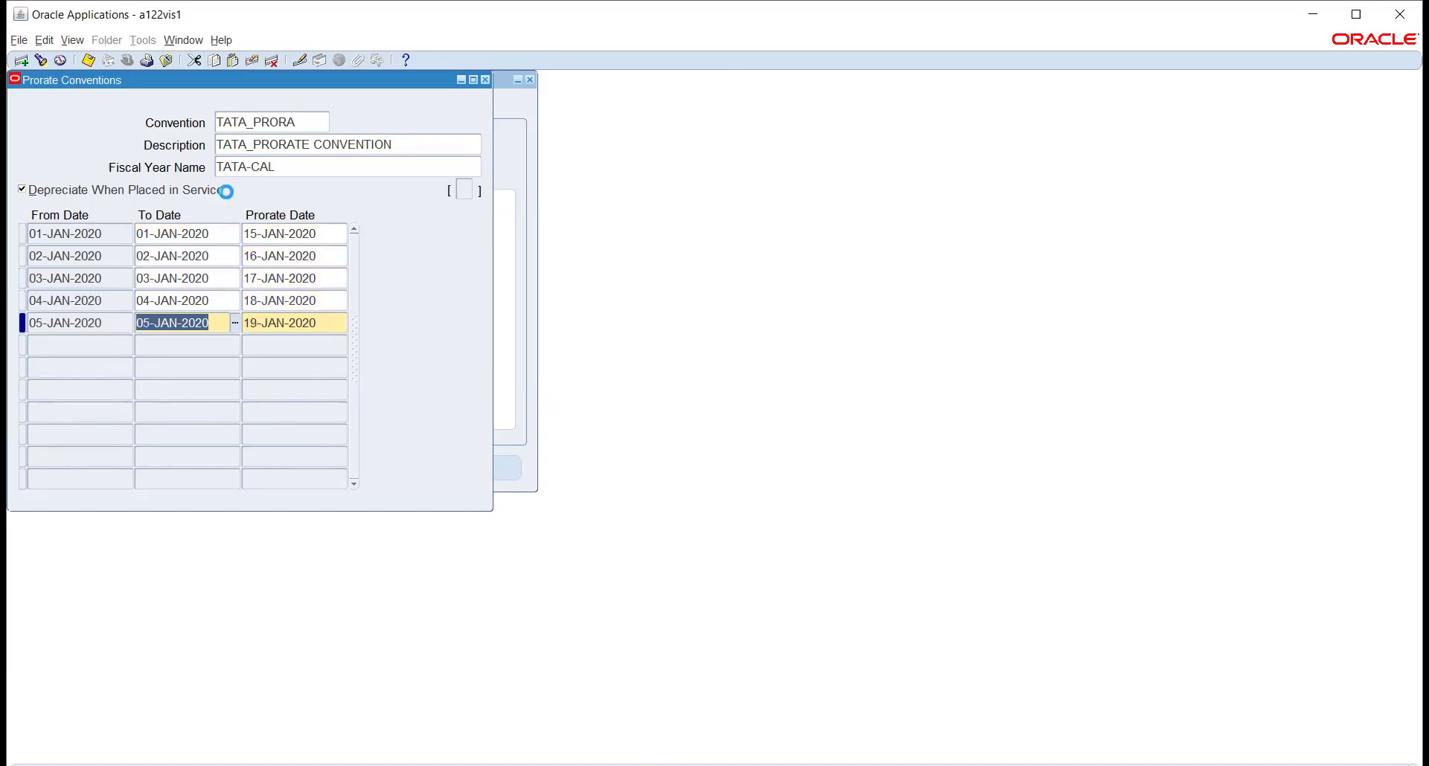
key("Down")
key("Down")
key("Down")
key("Down")
key("Down")
key("Down")
key("Down")
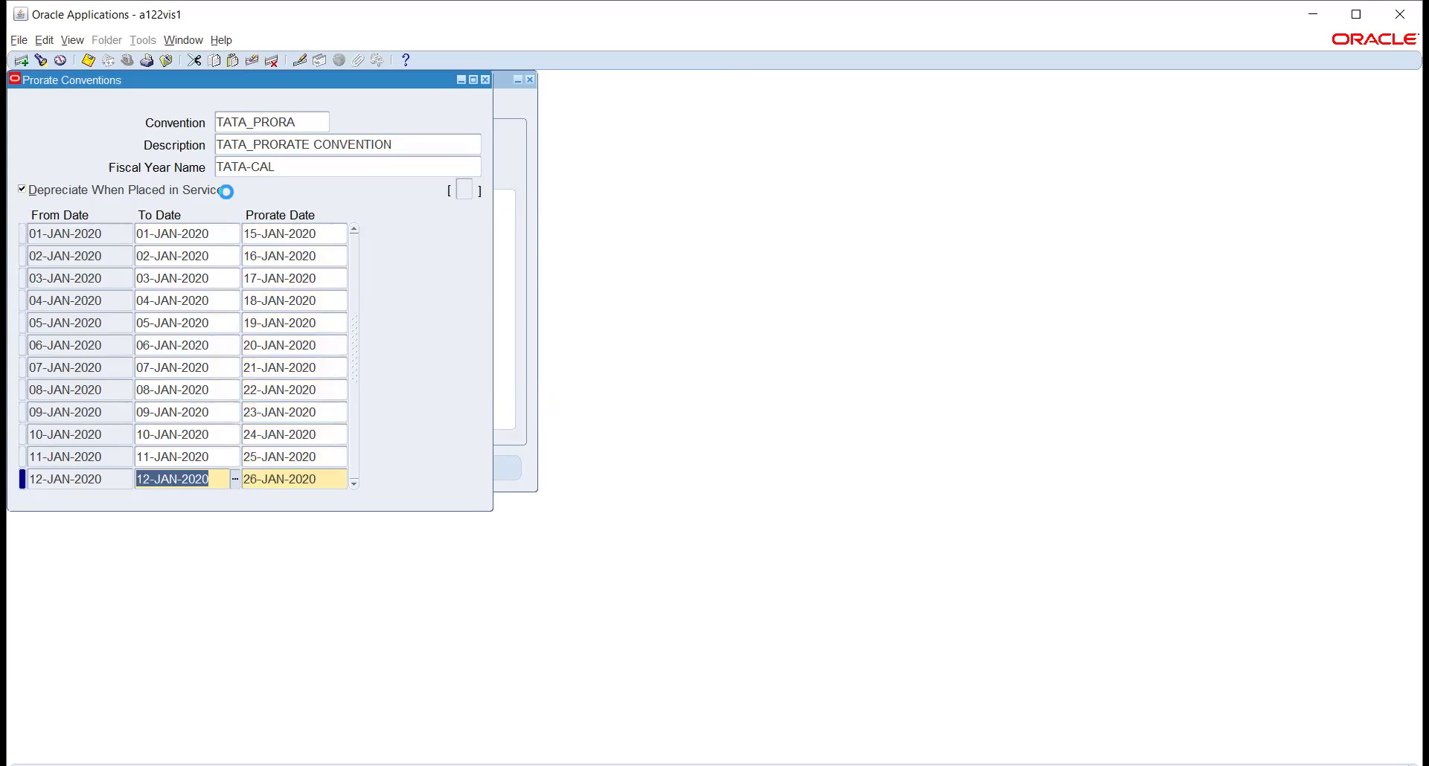
key("Down")
key("Down")
key("Down")
key("Down")
key("Down")
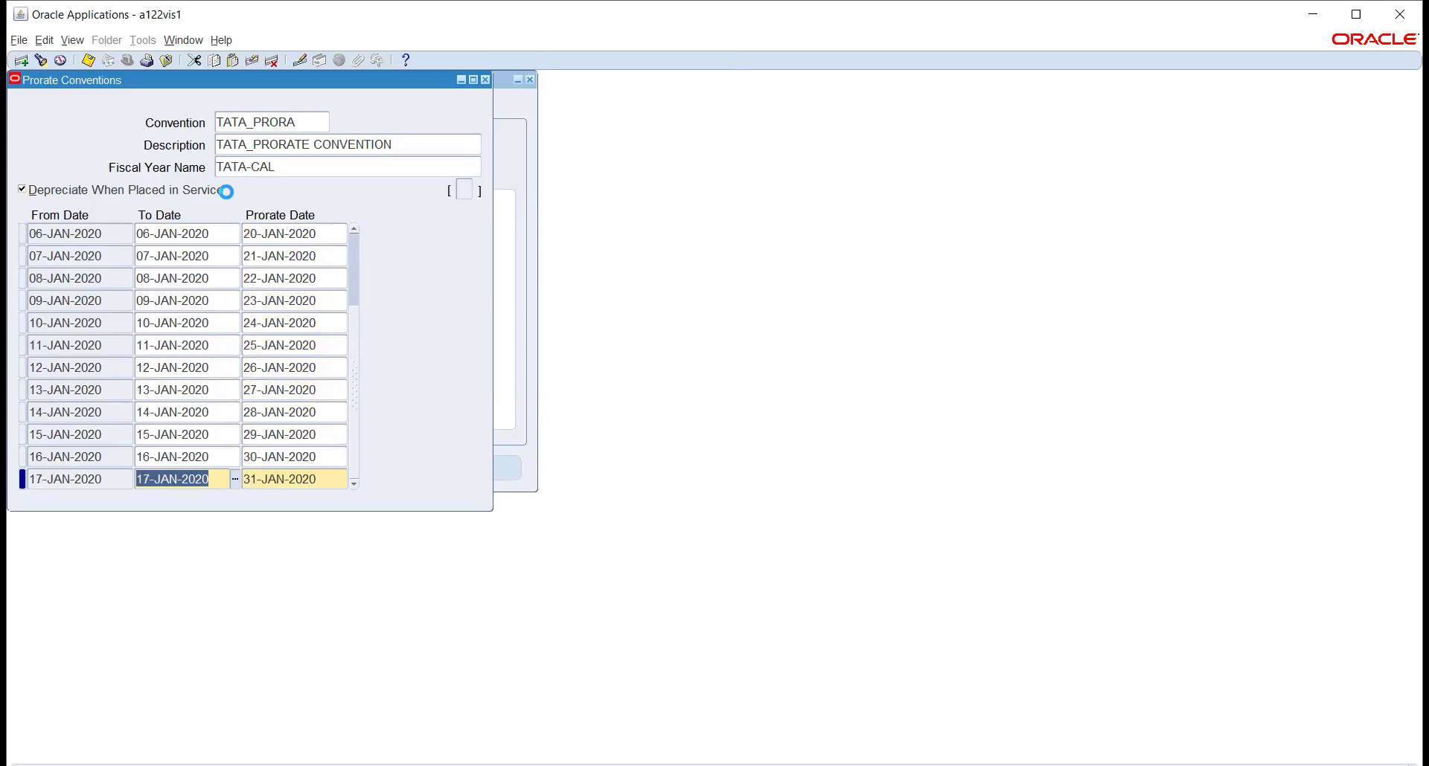
key("Down")
key("Down")
key("Down")
key("Down")
key("Down")
key("Down")
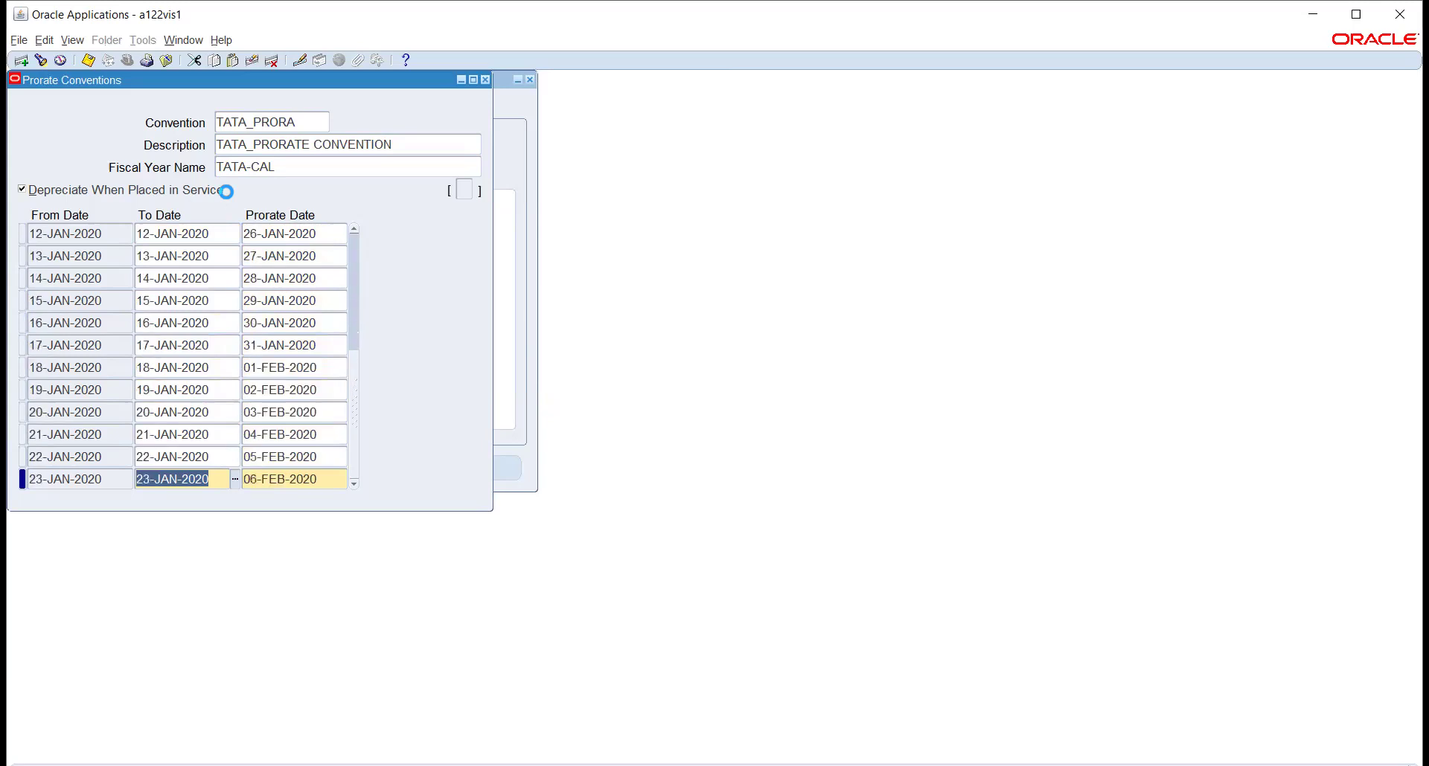
key("Down")
key("Down")
key("Down")
key("Down")
key("Down")
key("Down")
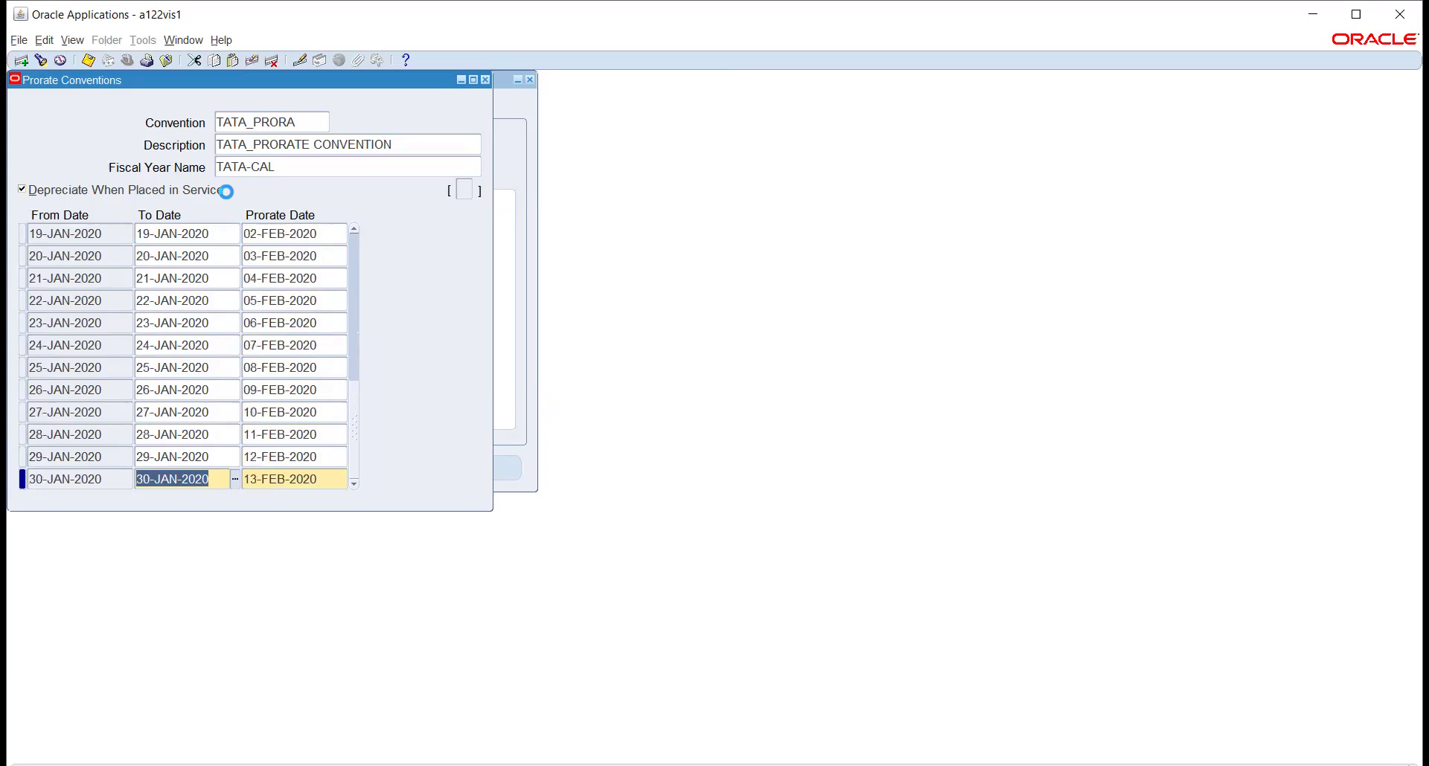
key("Down")
key("Down")
key("Down")
key("Down")
key("Down")
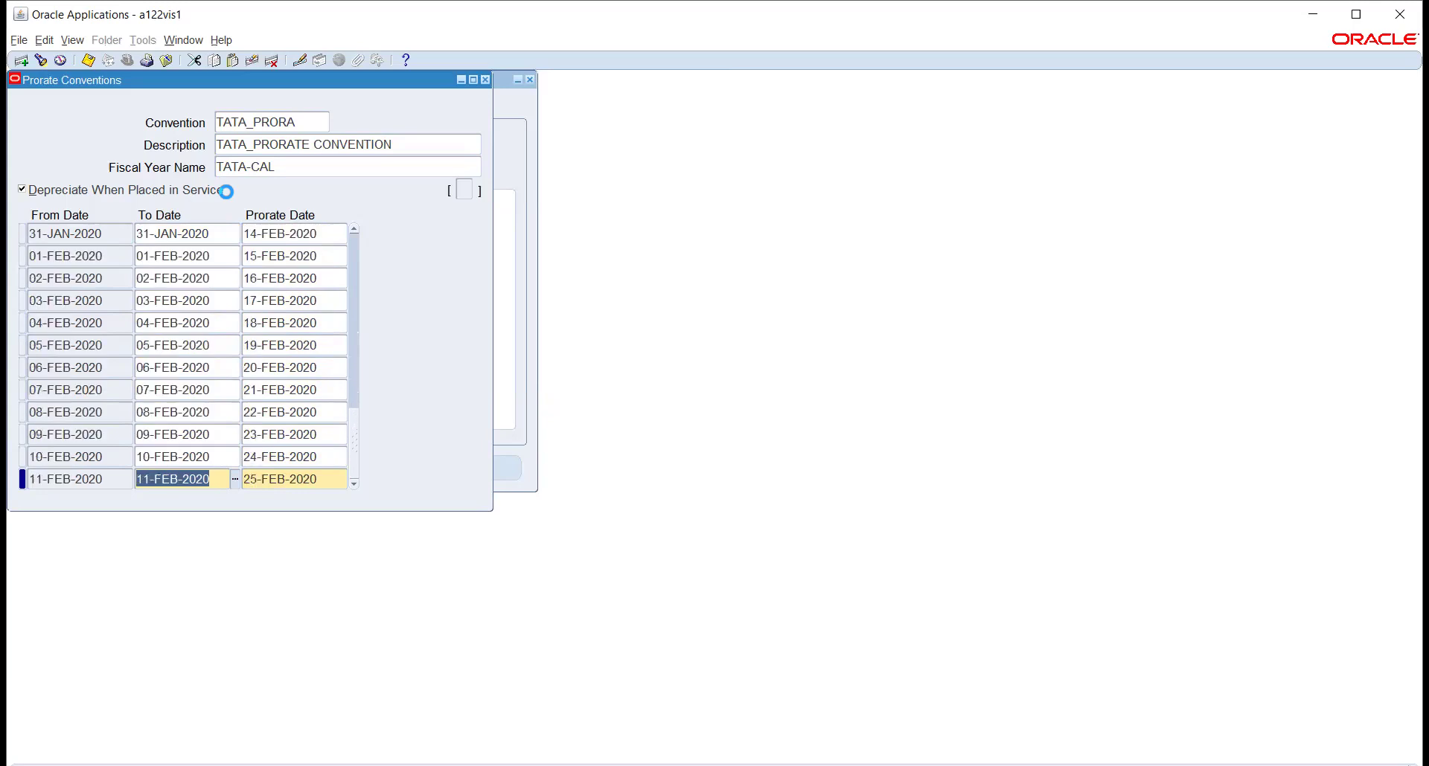
key("Down")
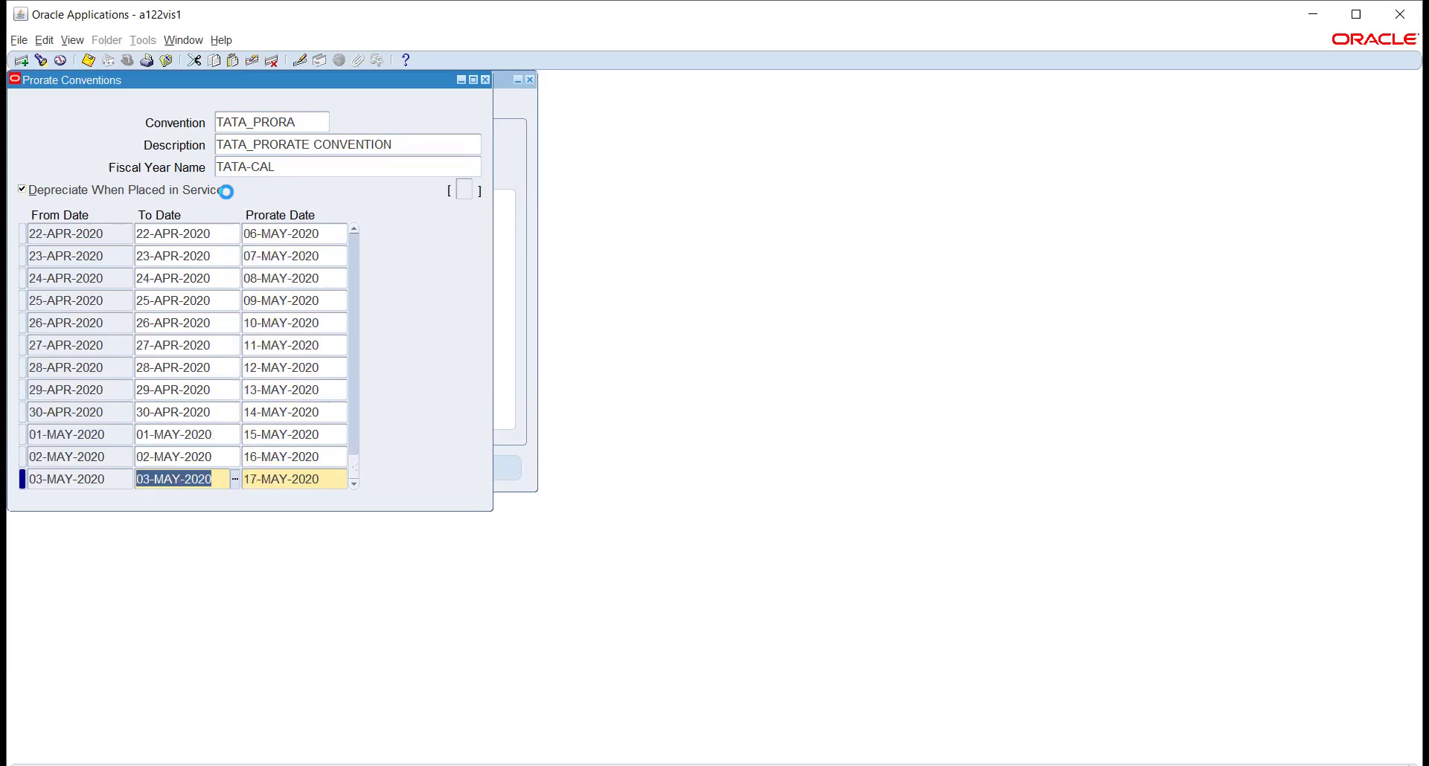
key("Down")
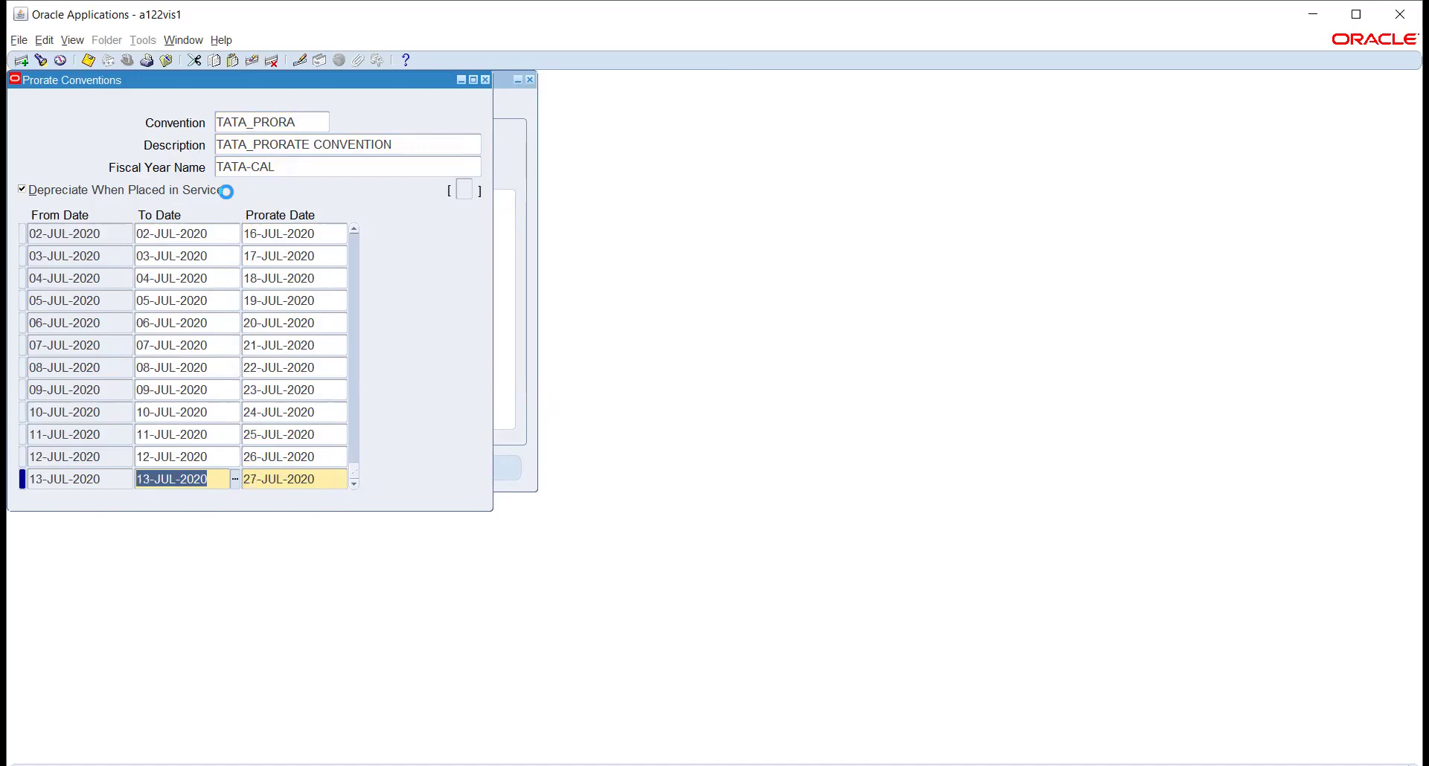
key("Down")
key("Down")
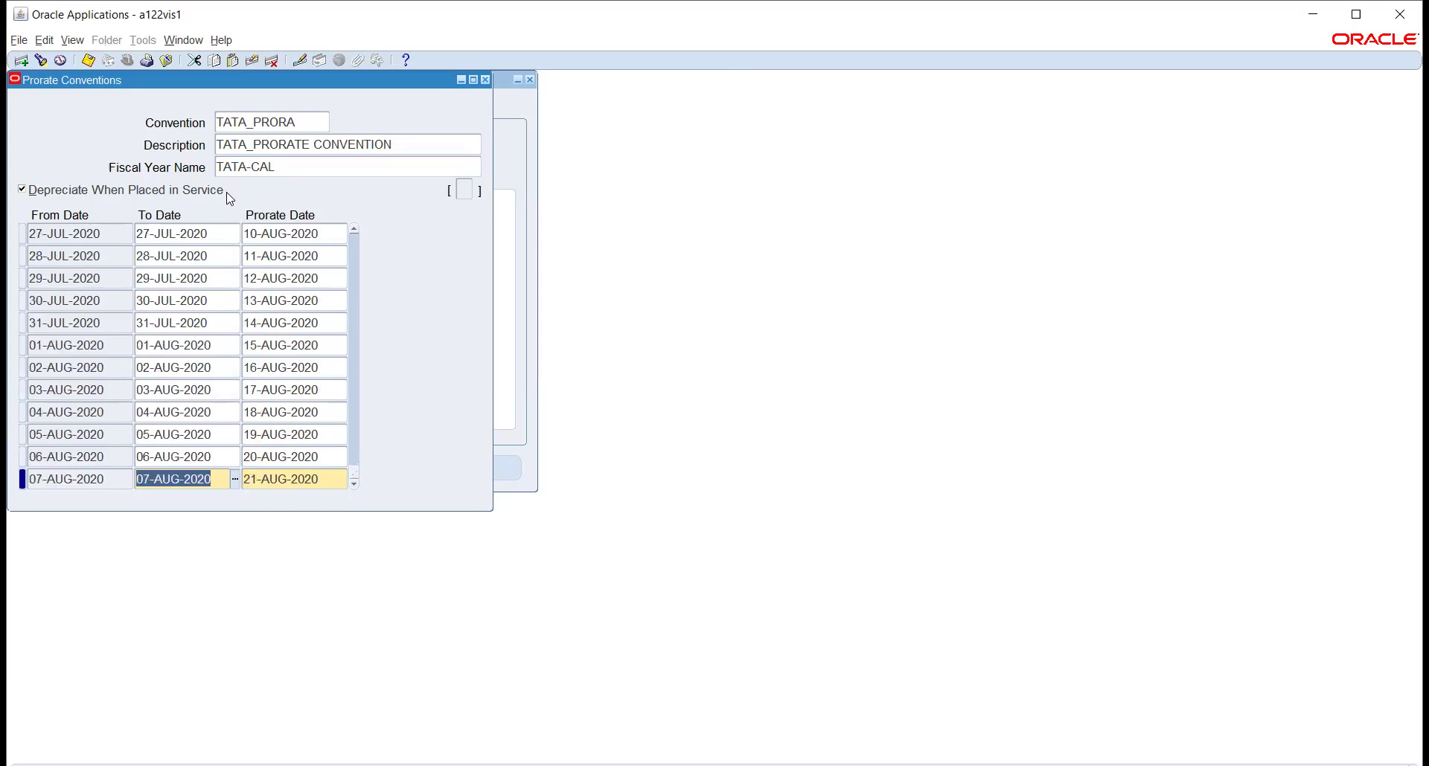
key("Down")
key("Down")
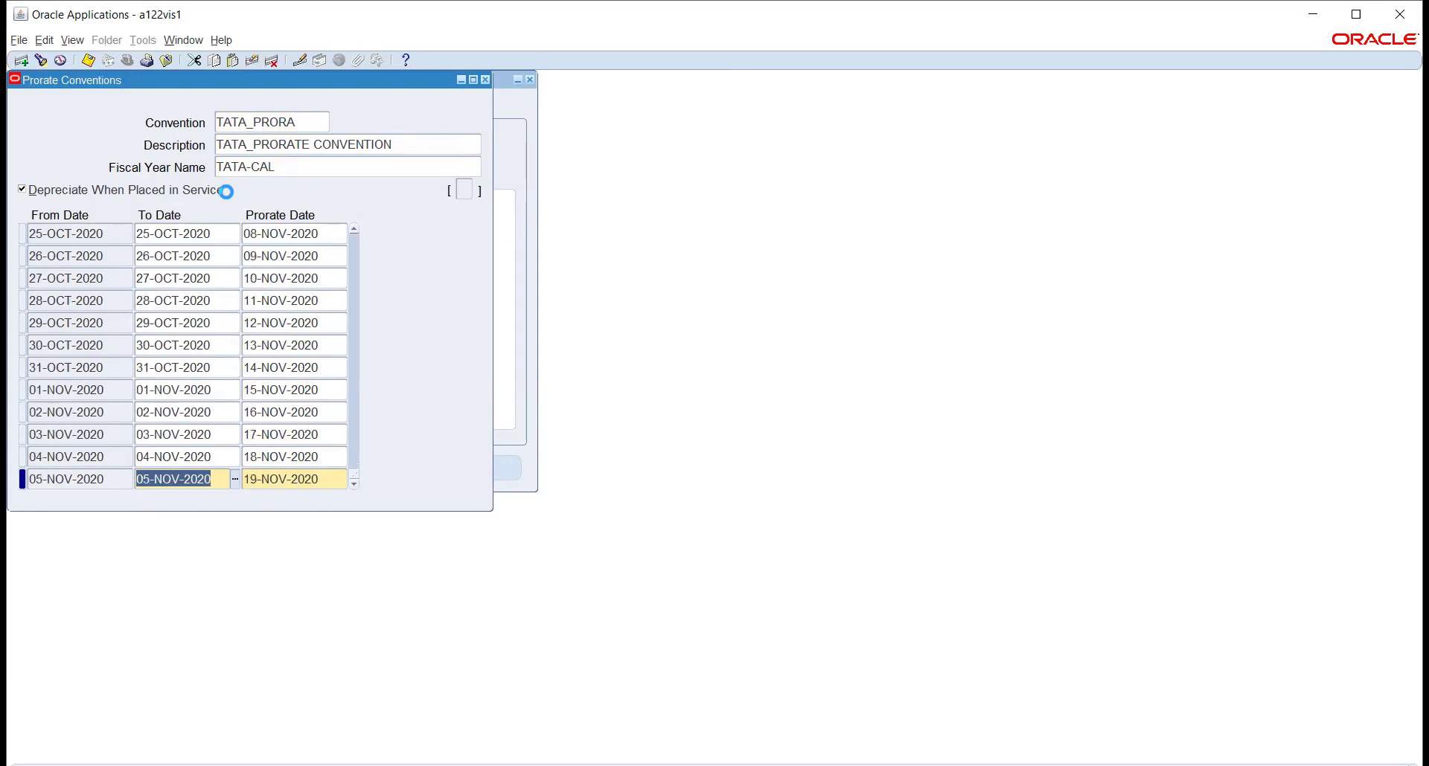
key("Down")
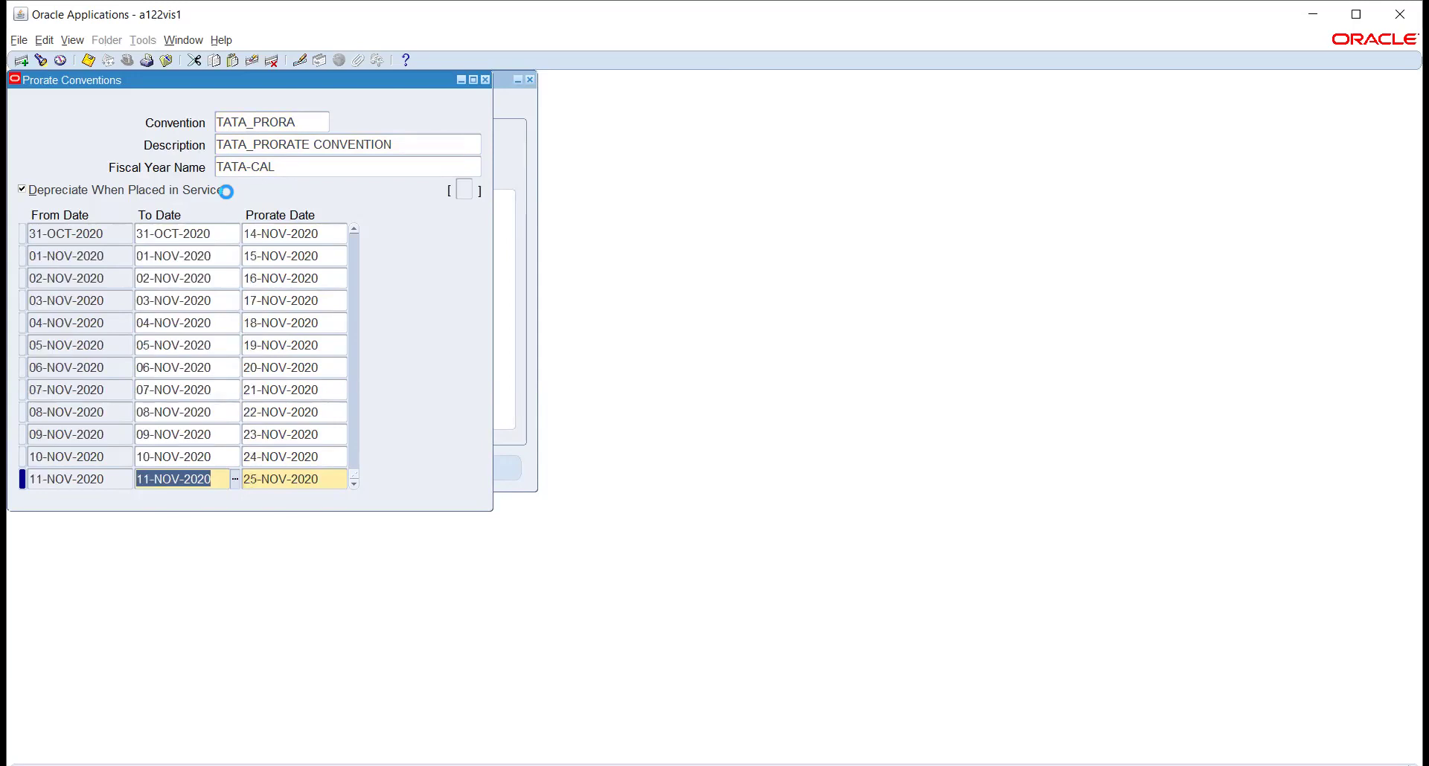
key("Down")
key("Down")
key("Down")
key("Down")
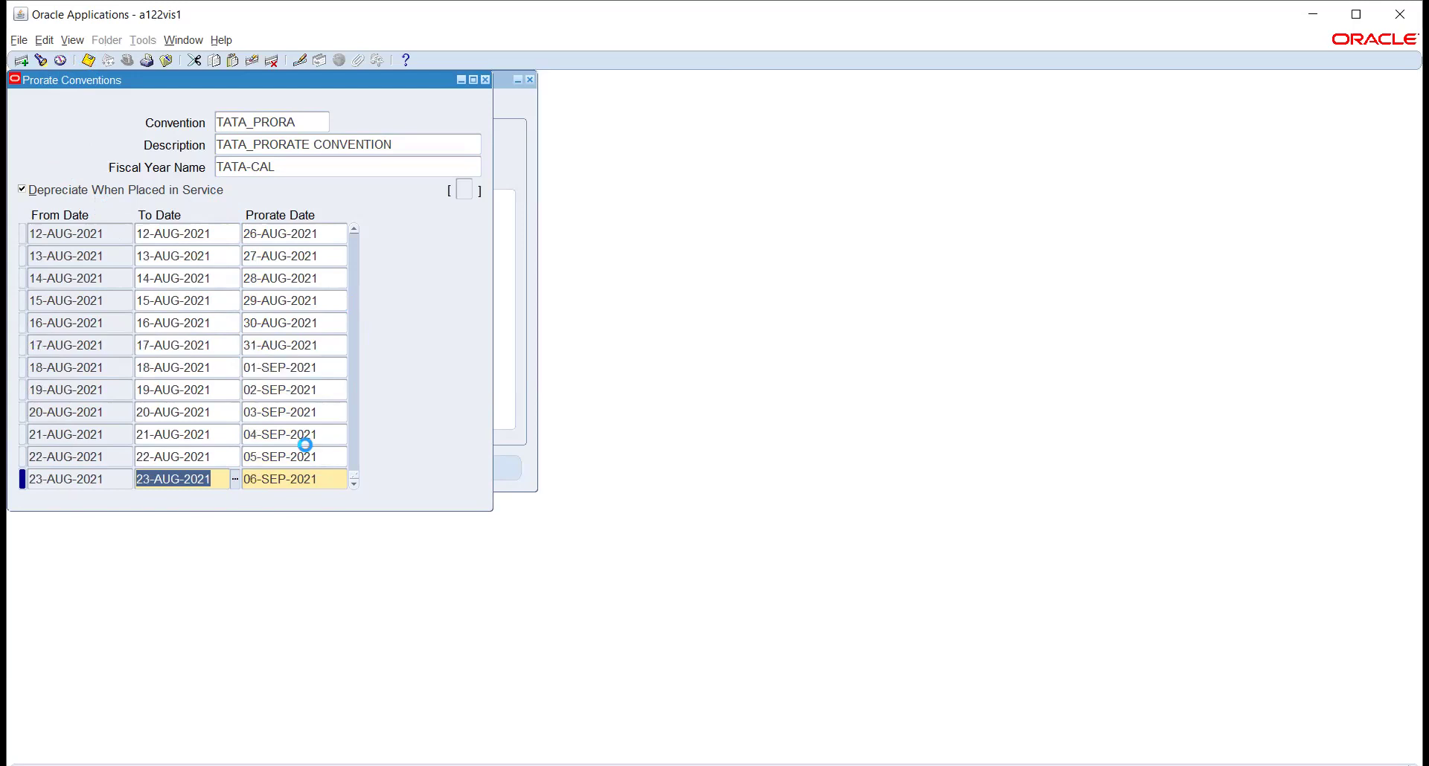
key("Down")
key("Down")
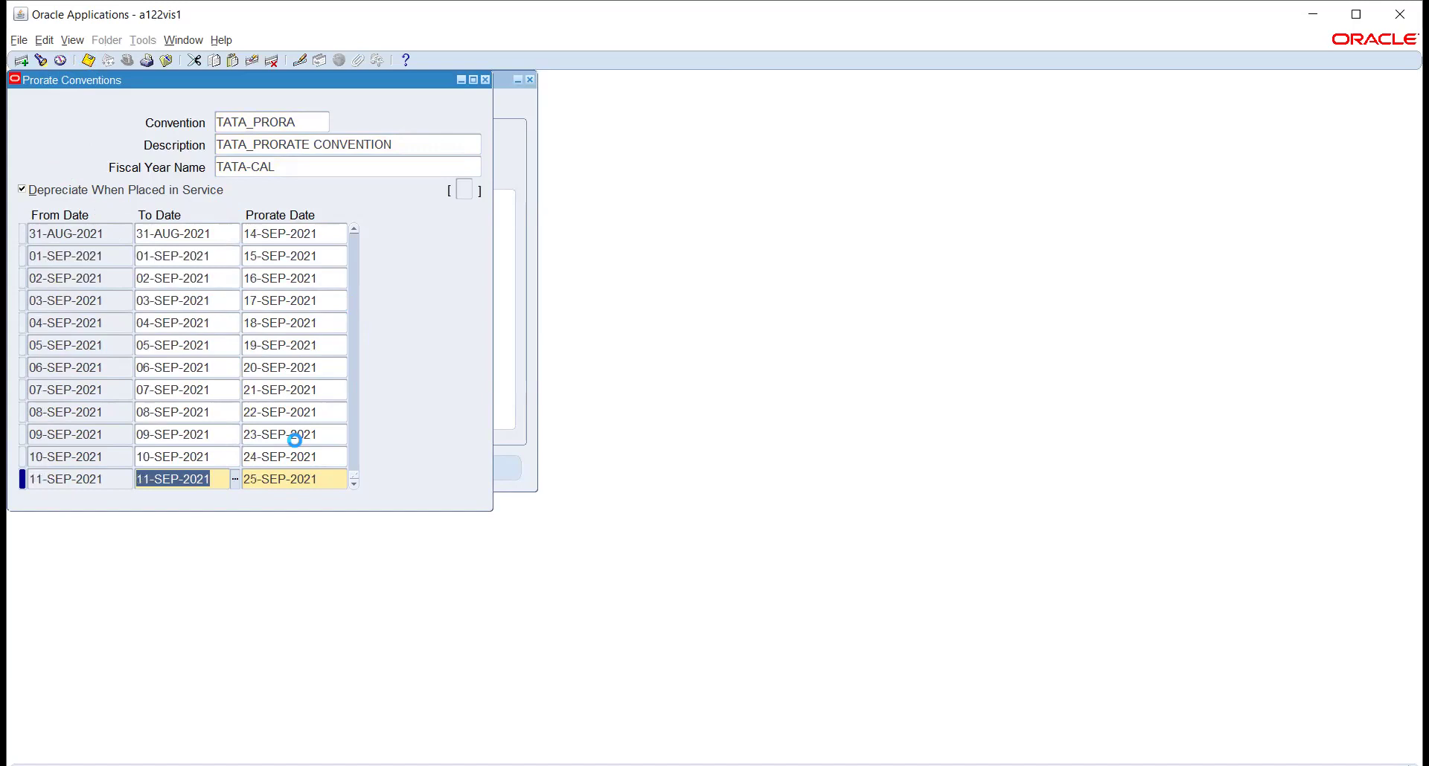
key("Down")
key("Down")
key("Down")
key("Down")
key("Down")
key("Down")
key("Down")
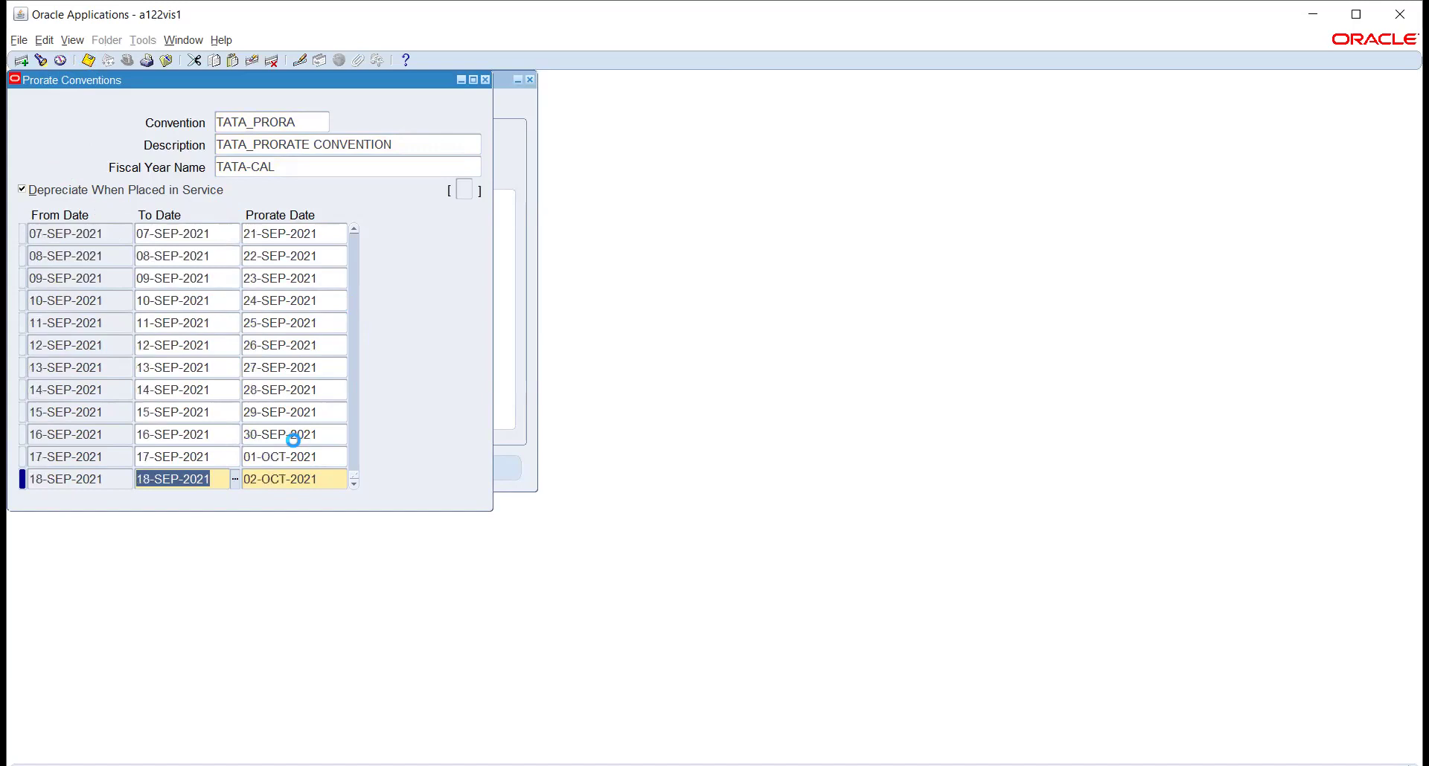
key("Down")
key("Down")
key("Down")
key("Down")
key("Down")
key("Down")
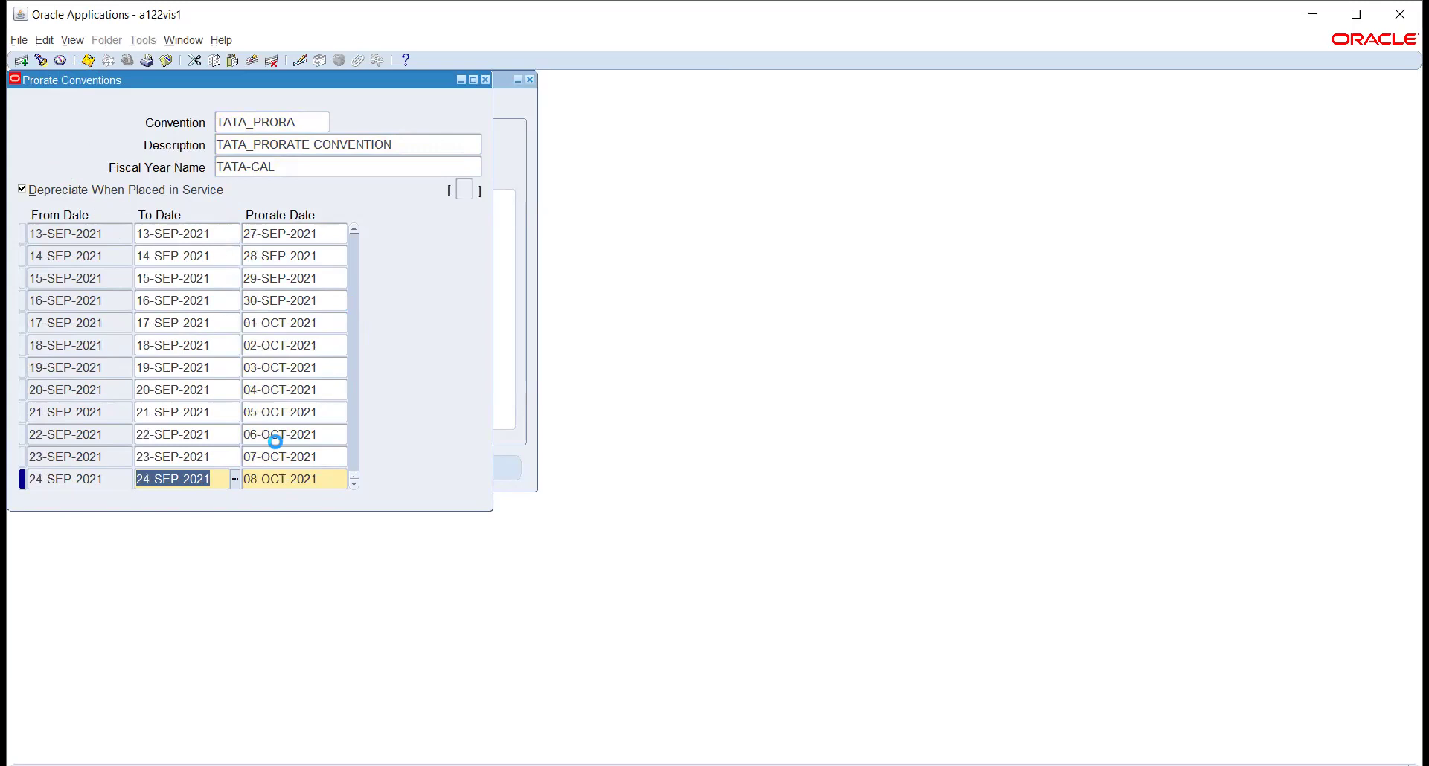
key("Down")
key("Down")
key("Down")
key("Down")
key("Down")
key("Down")
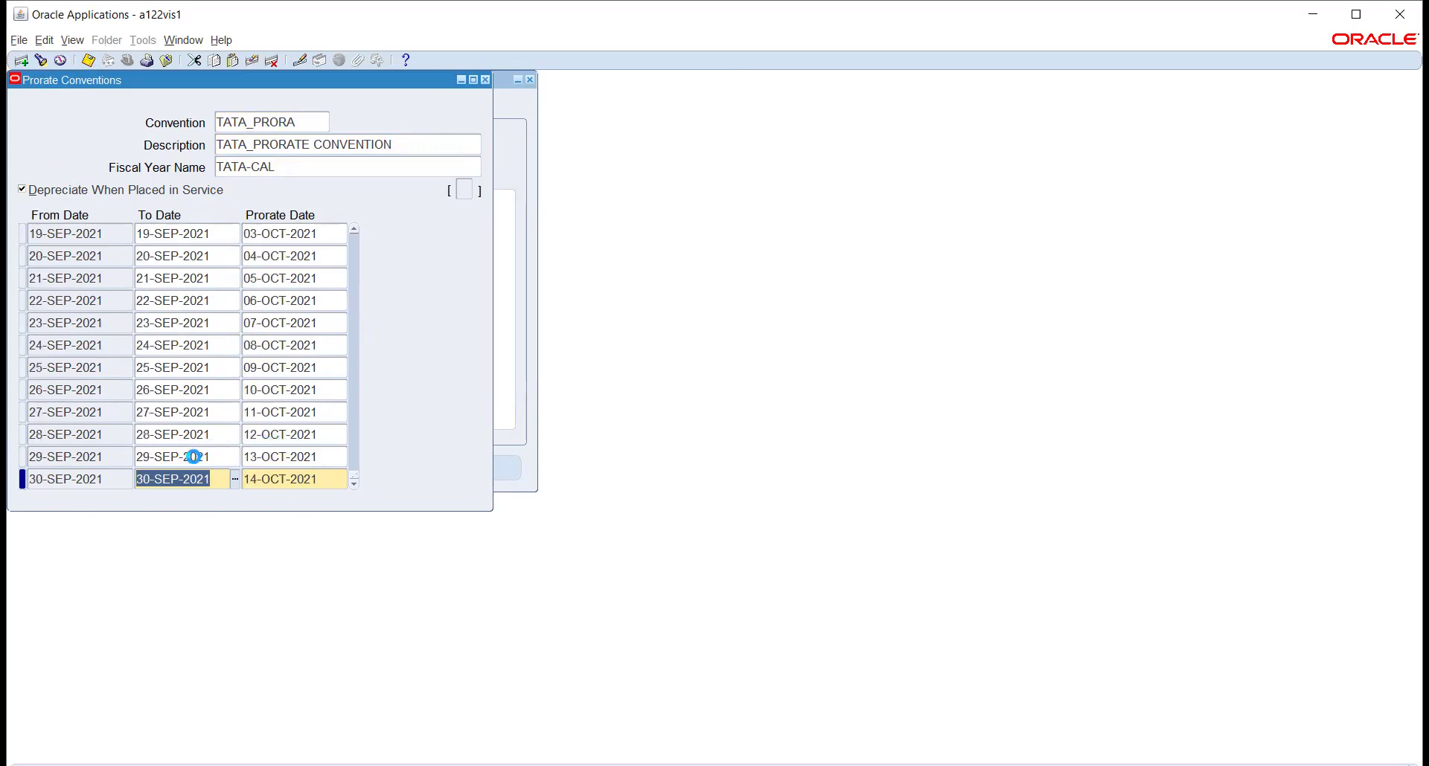
key("Down")
key("Down")
key("Down")
key("Down")
key("Down")
key("Down")
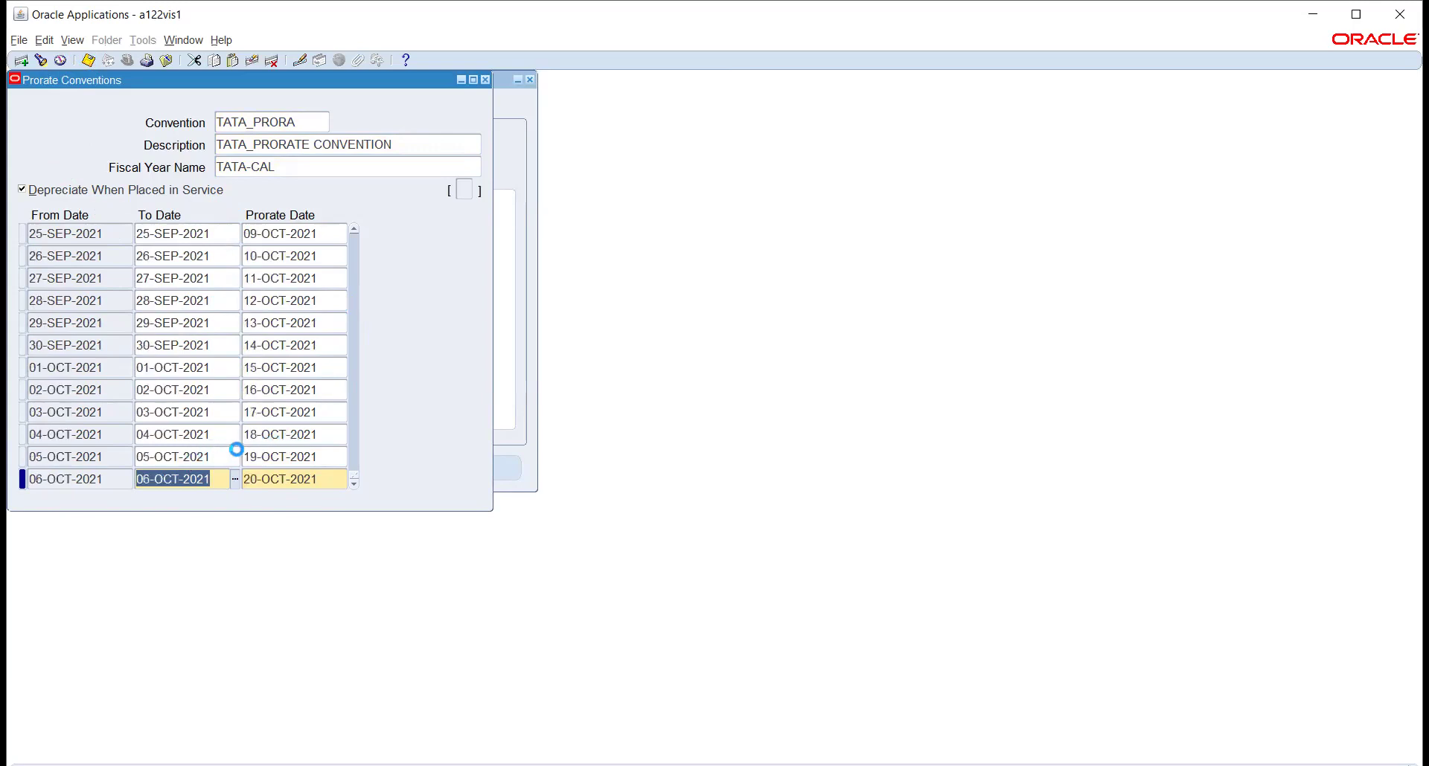
key("Down")
key("Down")
key("Down")
key("Down")
key("Down")
key("Down")
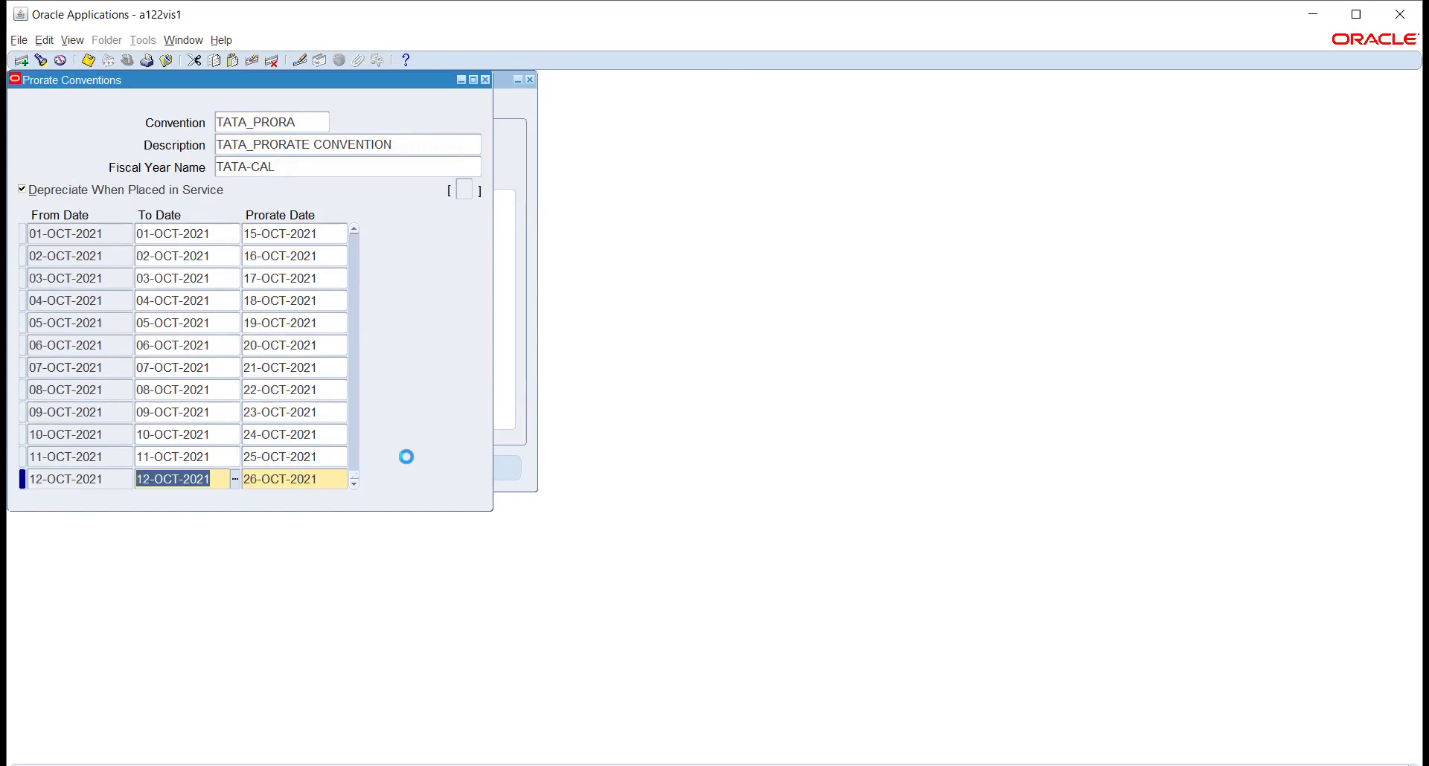
key("Down")
key("Down")
key("Down")
key("Down")
key("Down")
key("Down")
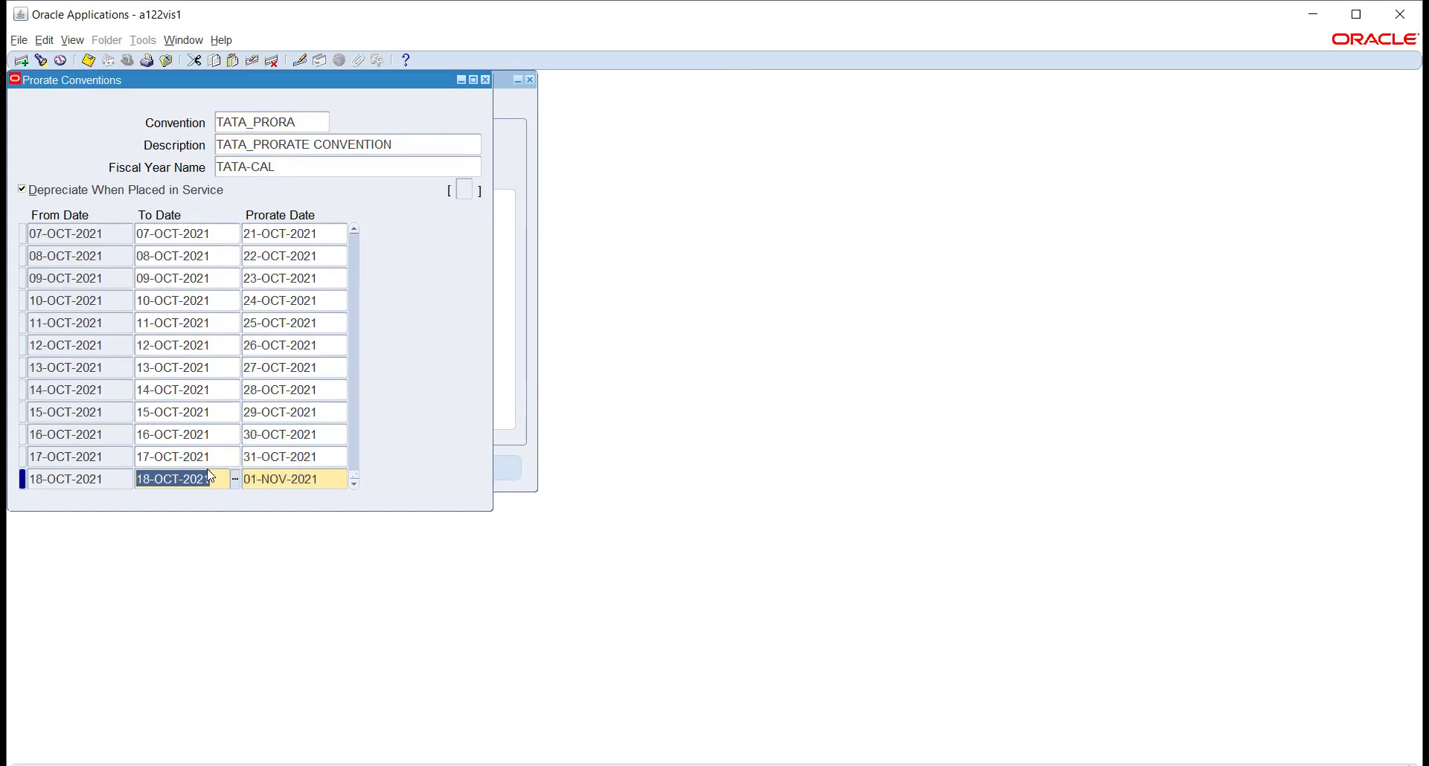
key("Down")
key("Down")
key("Down")
key("Down")
key("Down")
key("Down")
key("Down")
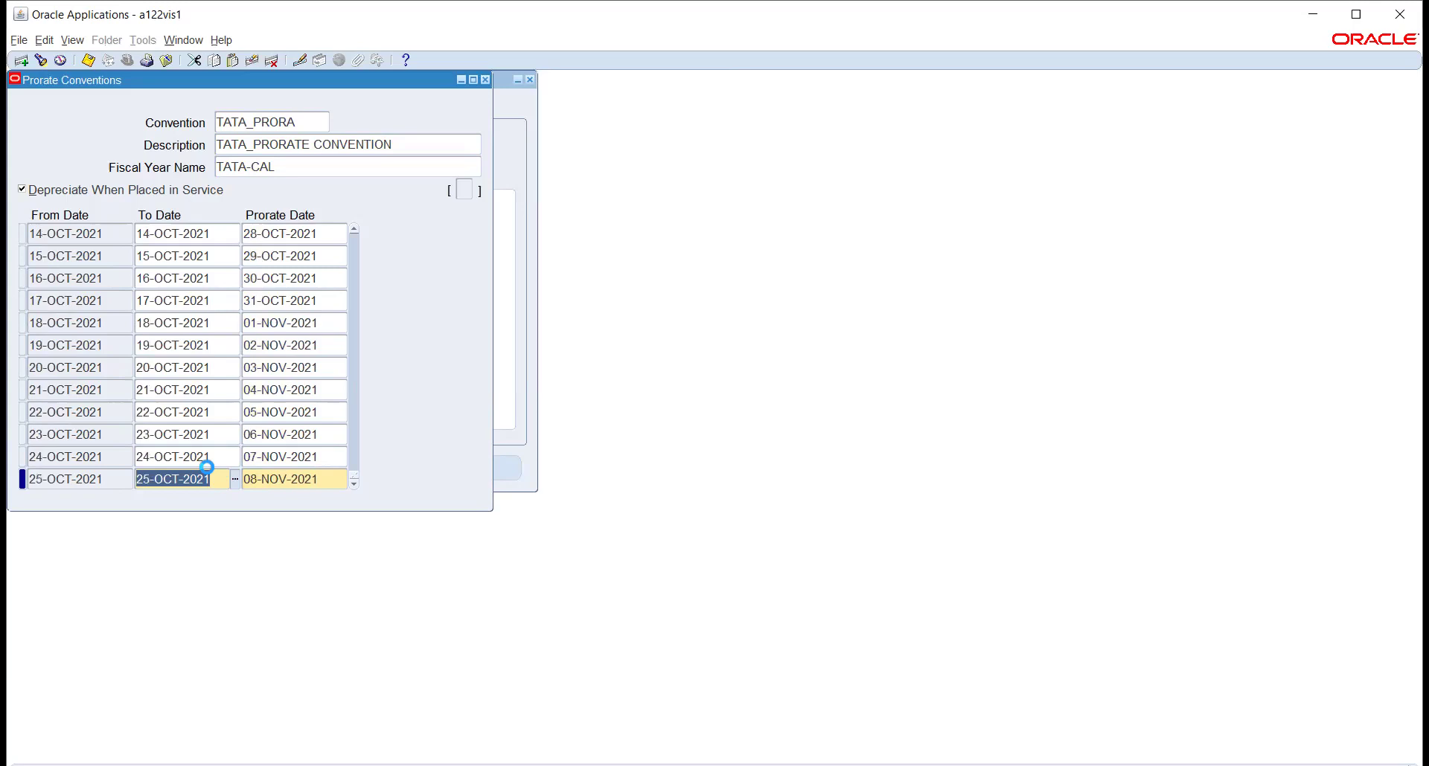
key("Down")
key("Down")
key("Down")
key("Down")
key("Down")
key("Down")
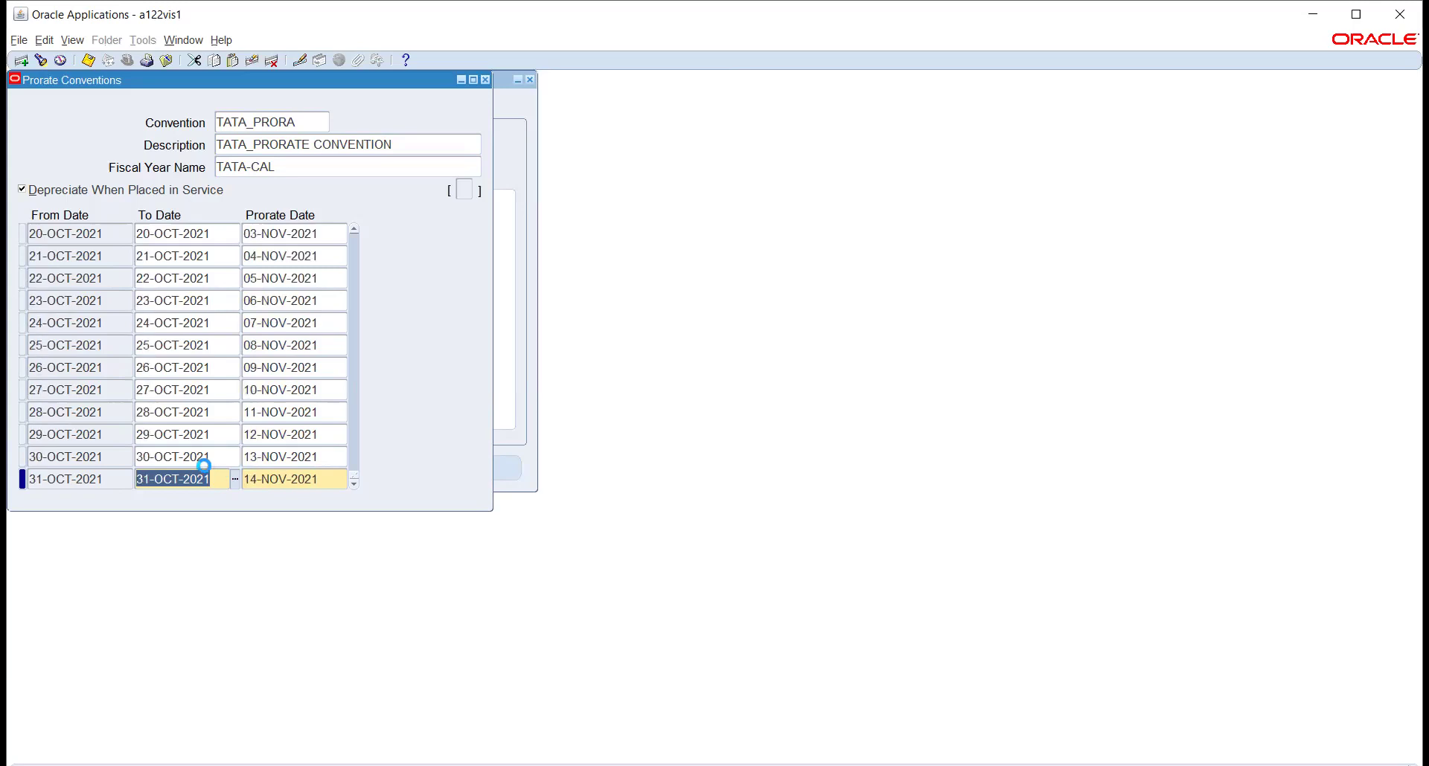
key("Down")
key("Down")
key("Down")
key("Down")
key("Down")
key("Down")
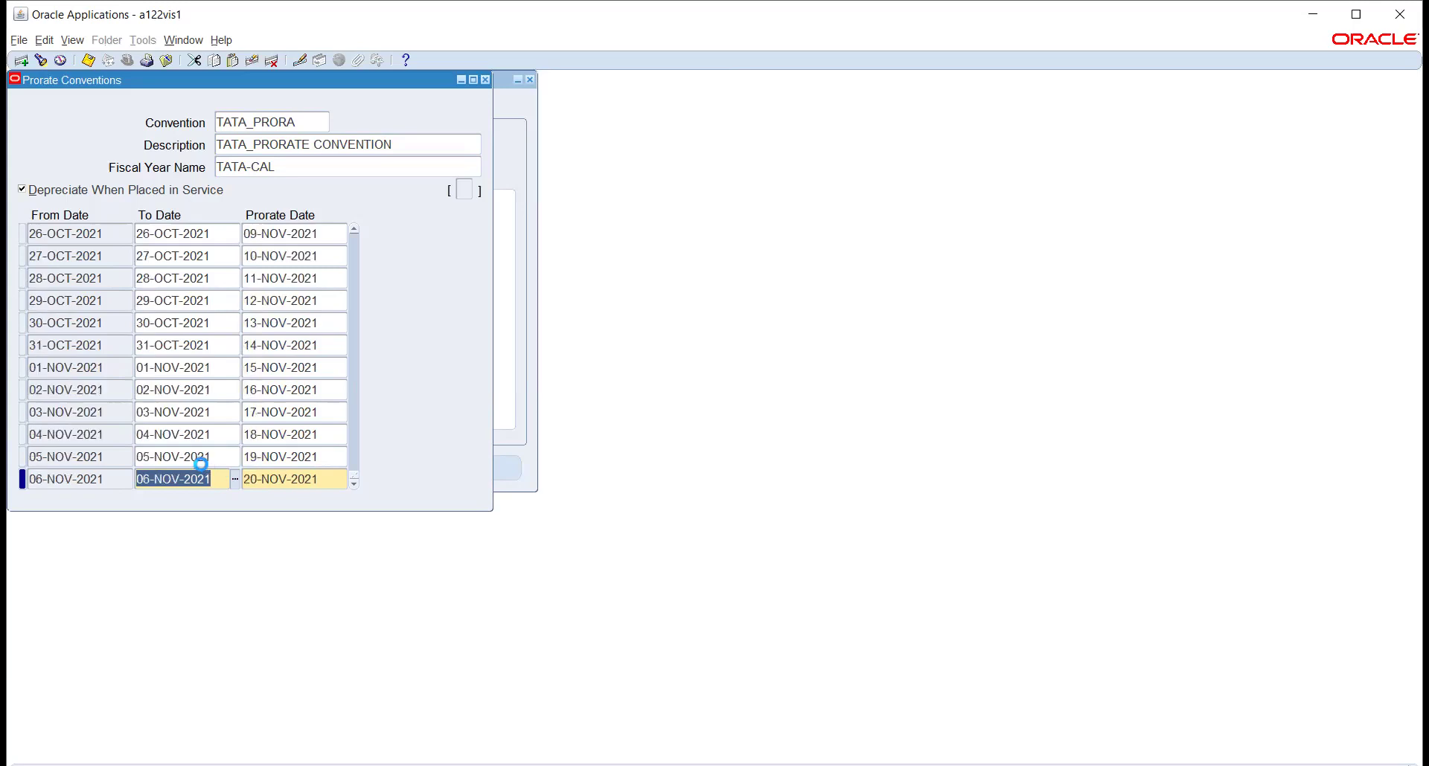
key("Down")
key("Down")
key("Down")
key("Down")
key("Down")
key("Down")
key("Down")
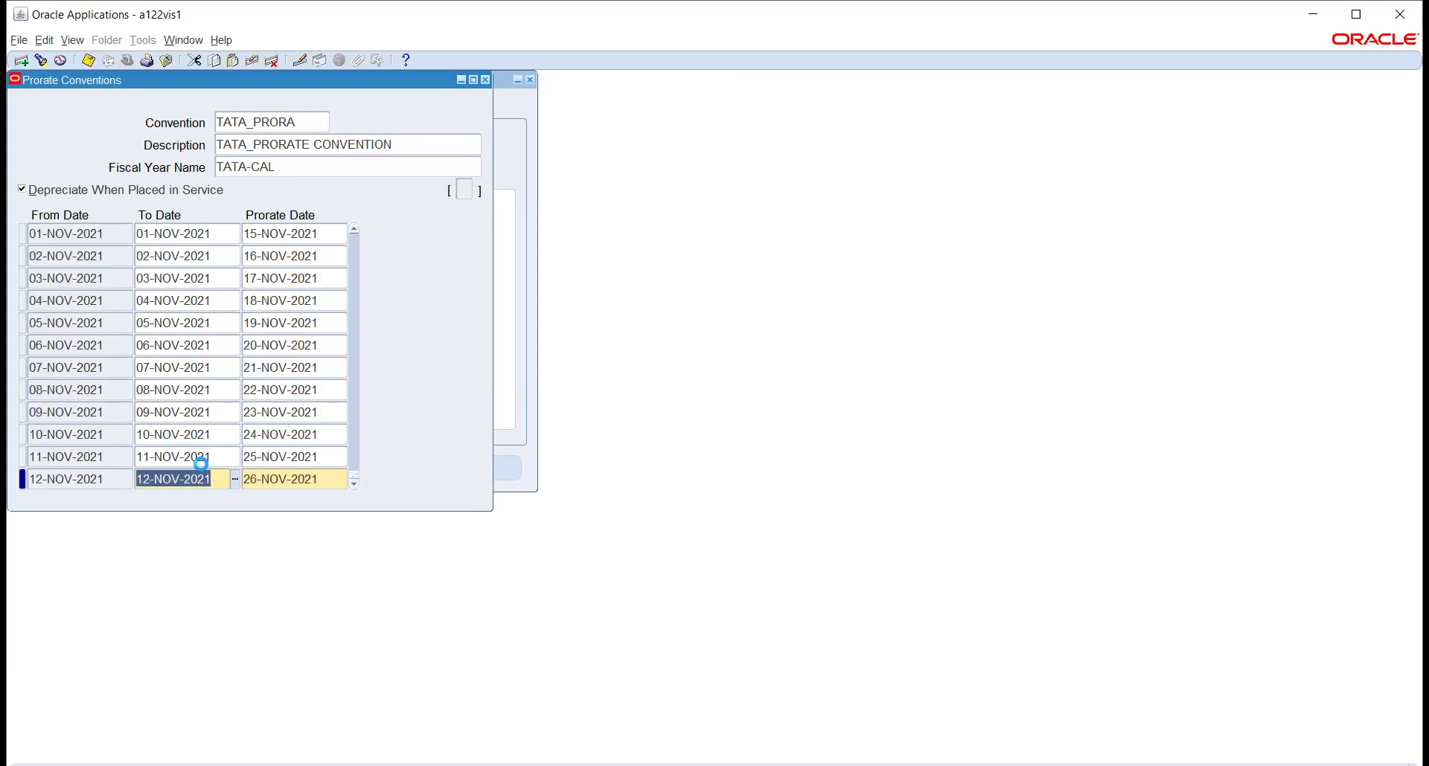
key("Down")
key("Down")
key("Down")
key("Down")
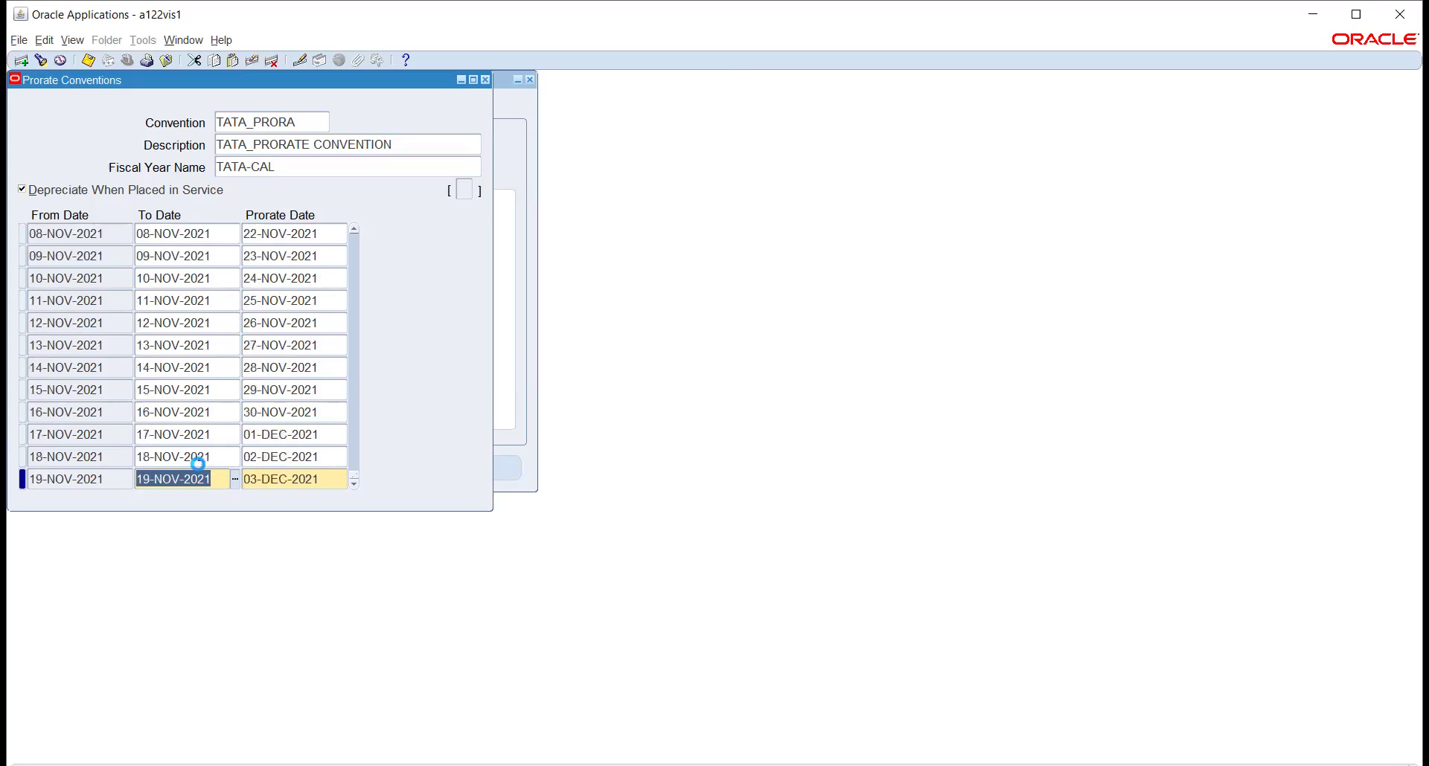
key("Down")
key("Down")
key("Down")
key("Down")
key("Down")
key("Down")
key("Down")
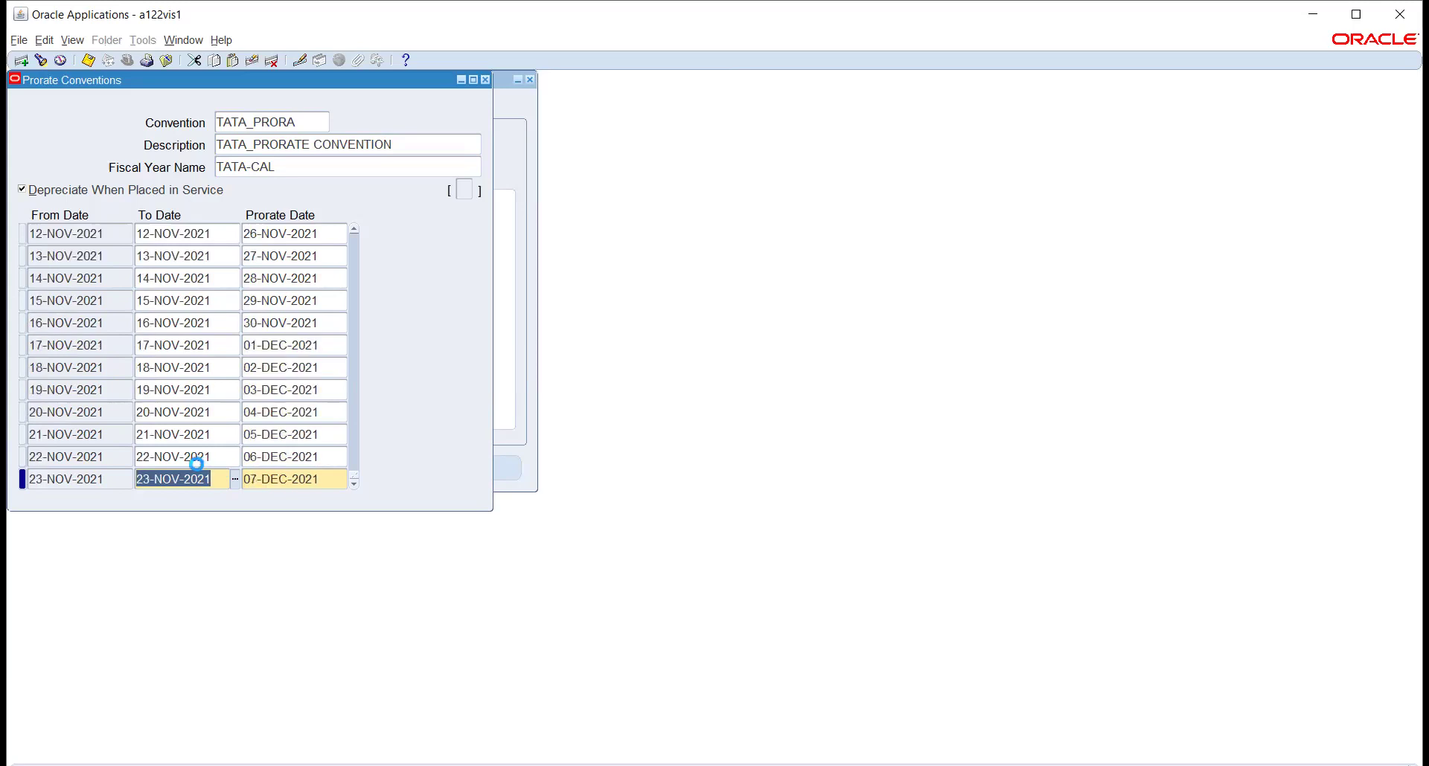
key("Down")
key("Down")
key("Down")
key("Down")
key("Down")
key("Down")
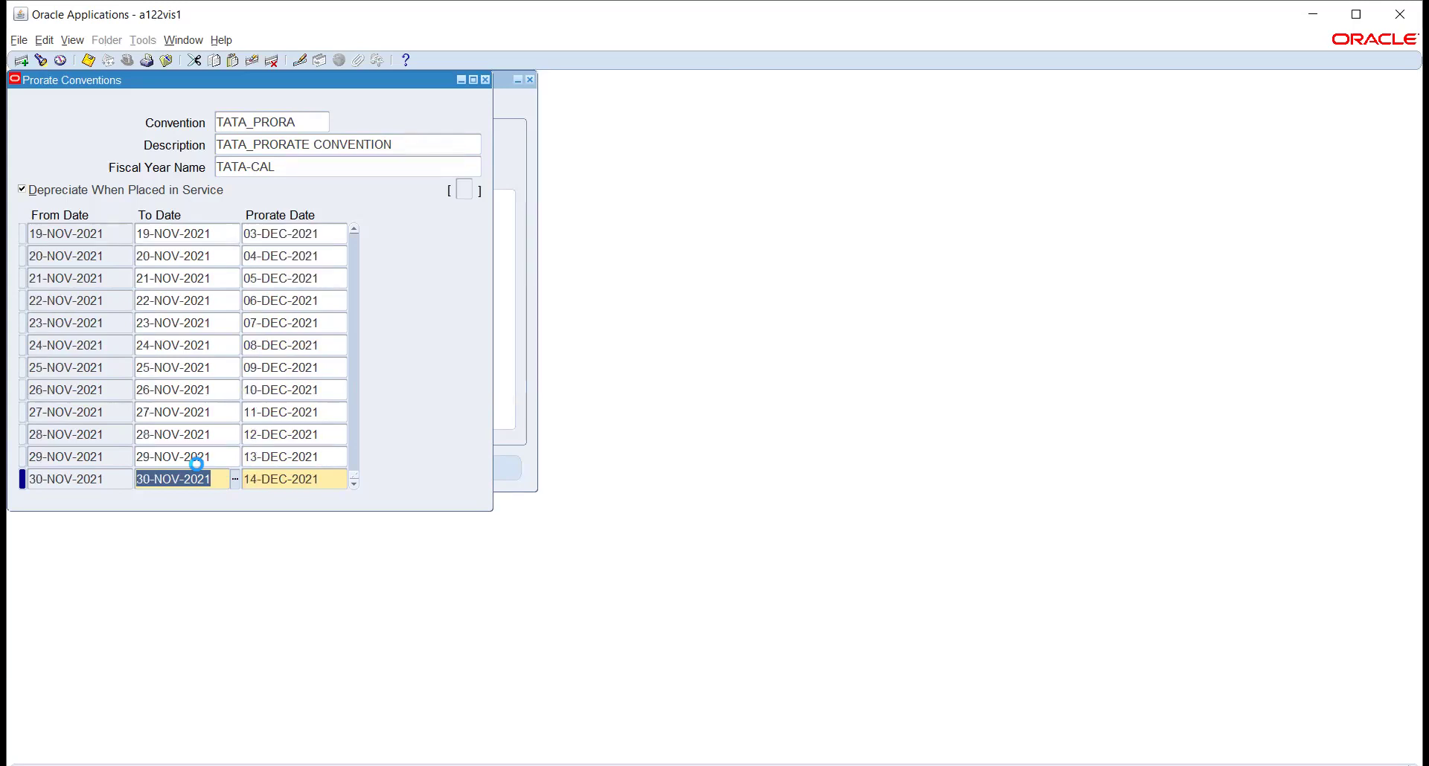
key("Down")
key("Down")
key("Down")
key("Down")
key("Down")
key("Down")
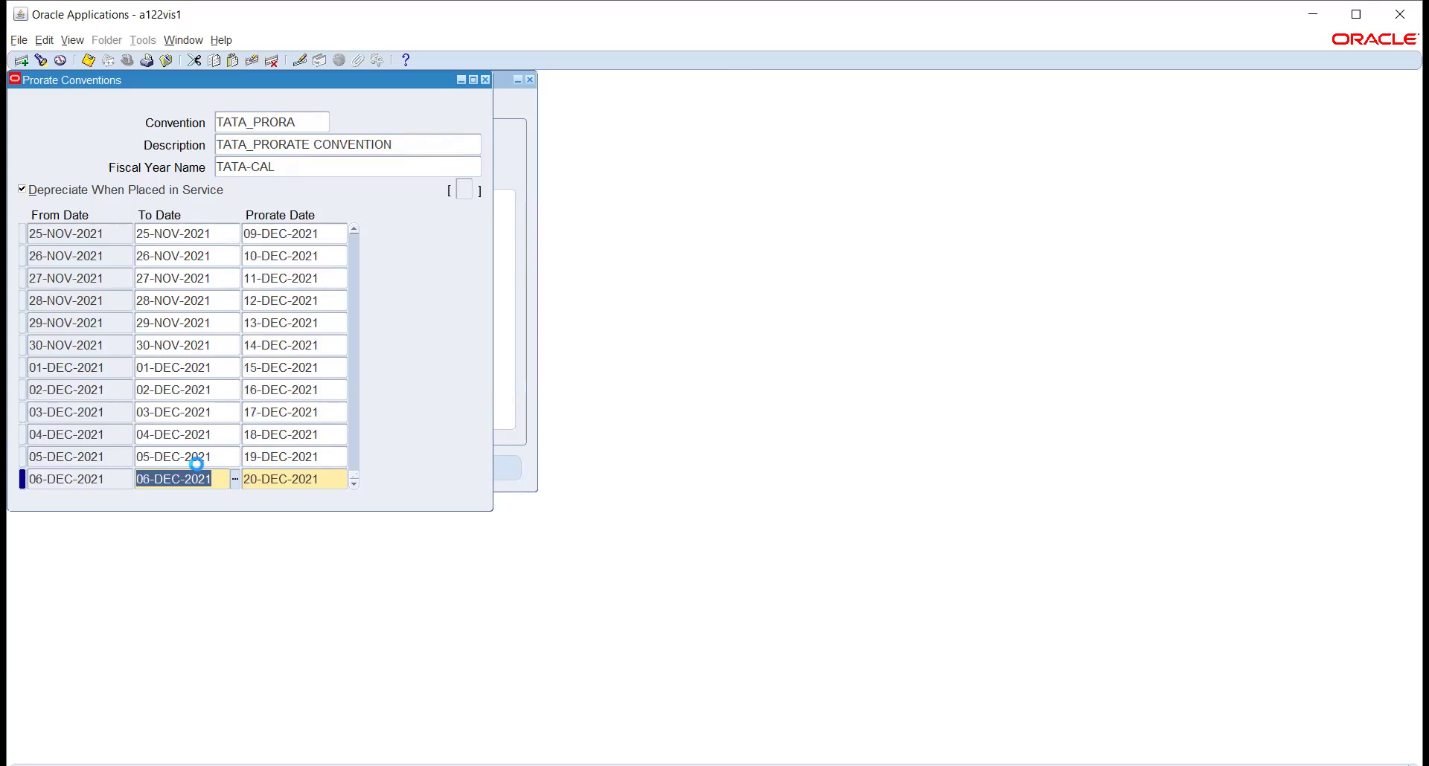
key("Down")
key("Down")
key("Down")
key("Down")
key("Down")
key("Down")
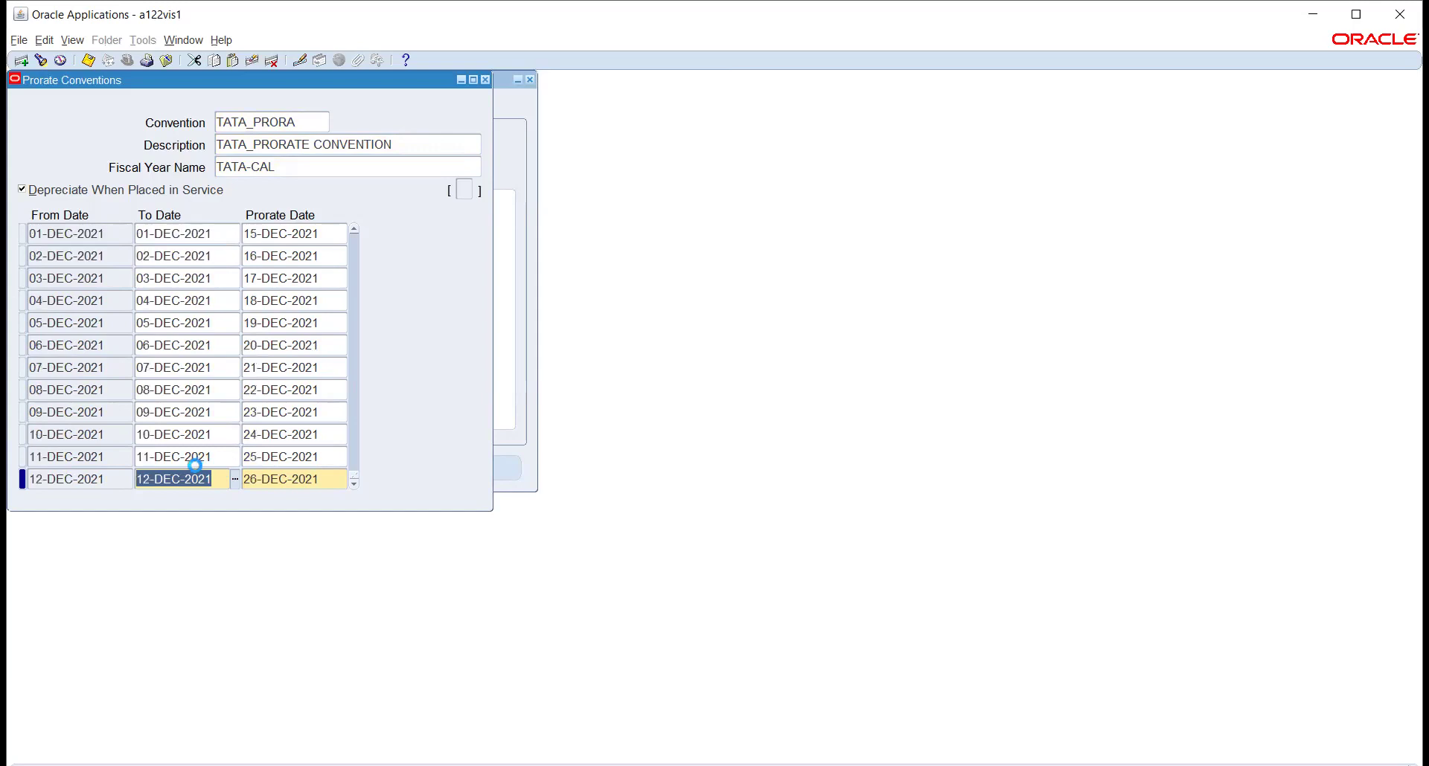
key("Down")
key("Down")
key("Down")
key("Down")
key("Down")
key("Down")
key("Down")
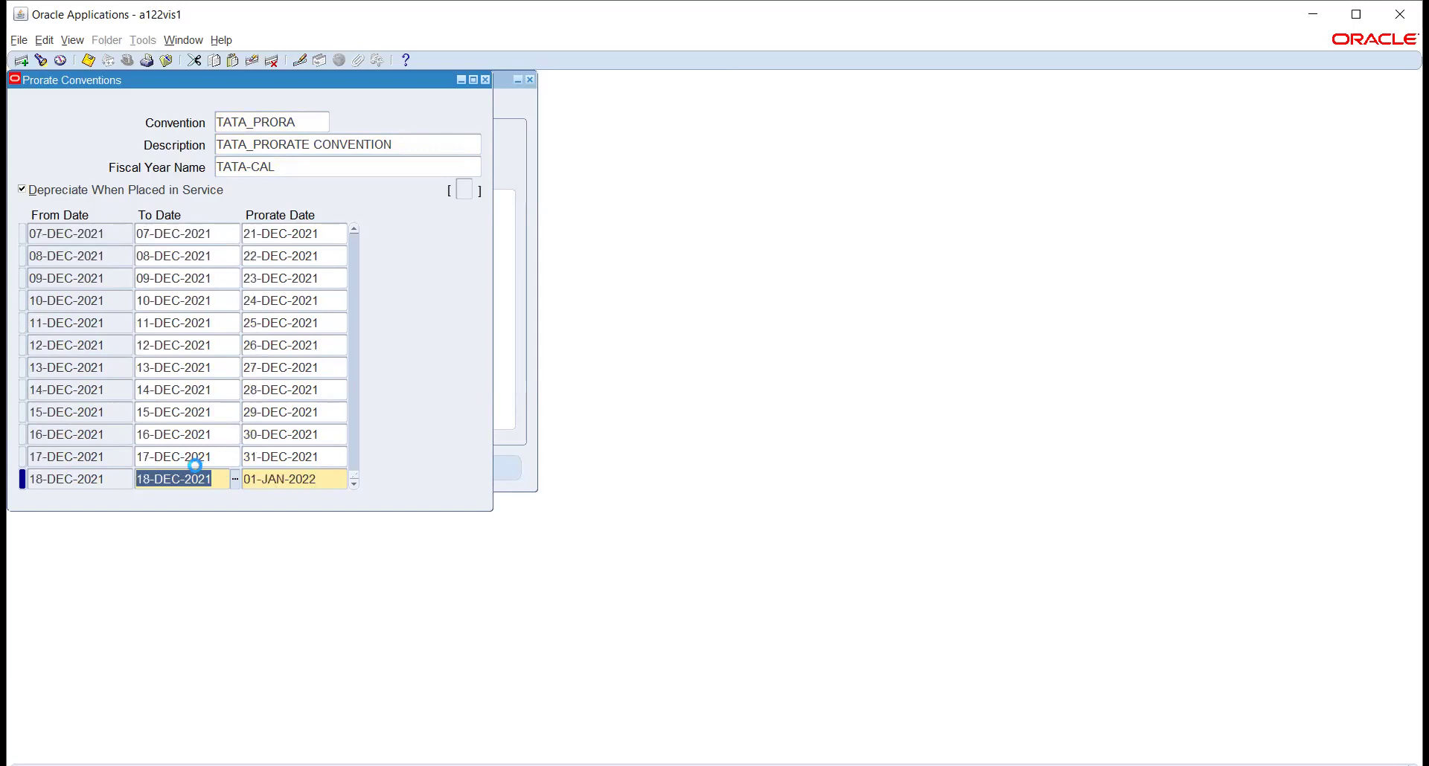
Add further consecutive daily rows to the TATA_PRORA convention through 06-MAR-2022, accepting each row's default To Date and Prorate Date
key("Down")
key("Down")
key("Down")
key("Down")
key("Down")
key("Down")
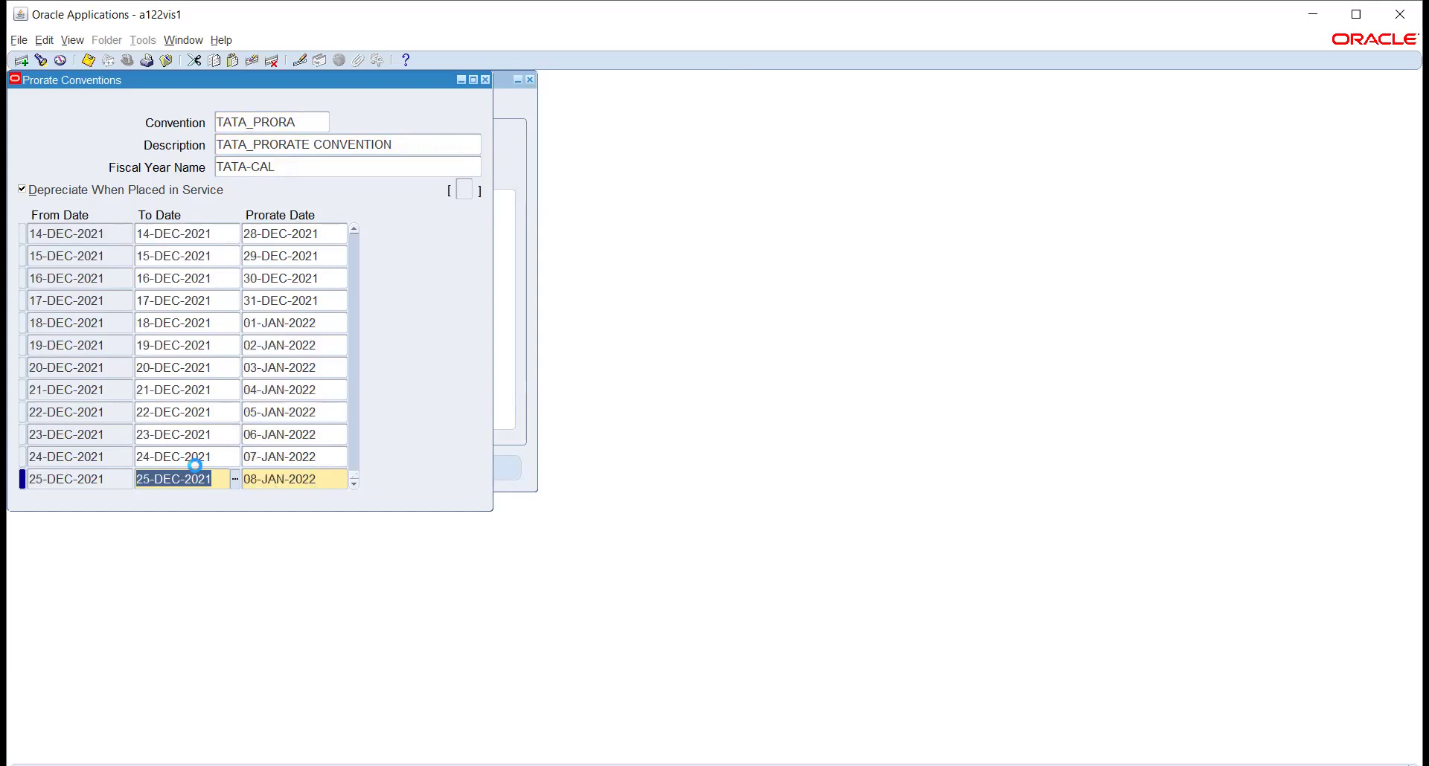
key("Down")
key("Down")
key("Down")
key("Down")
key("Down")
key("Down")
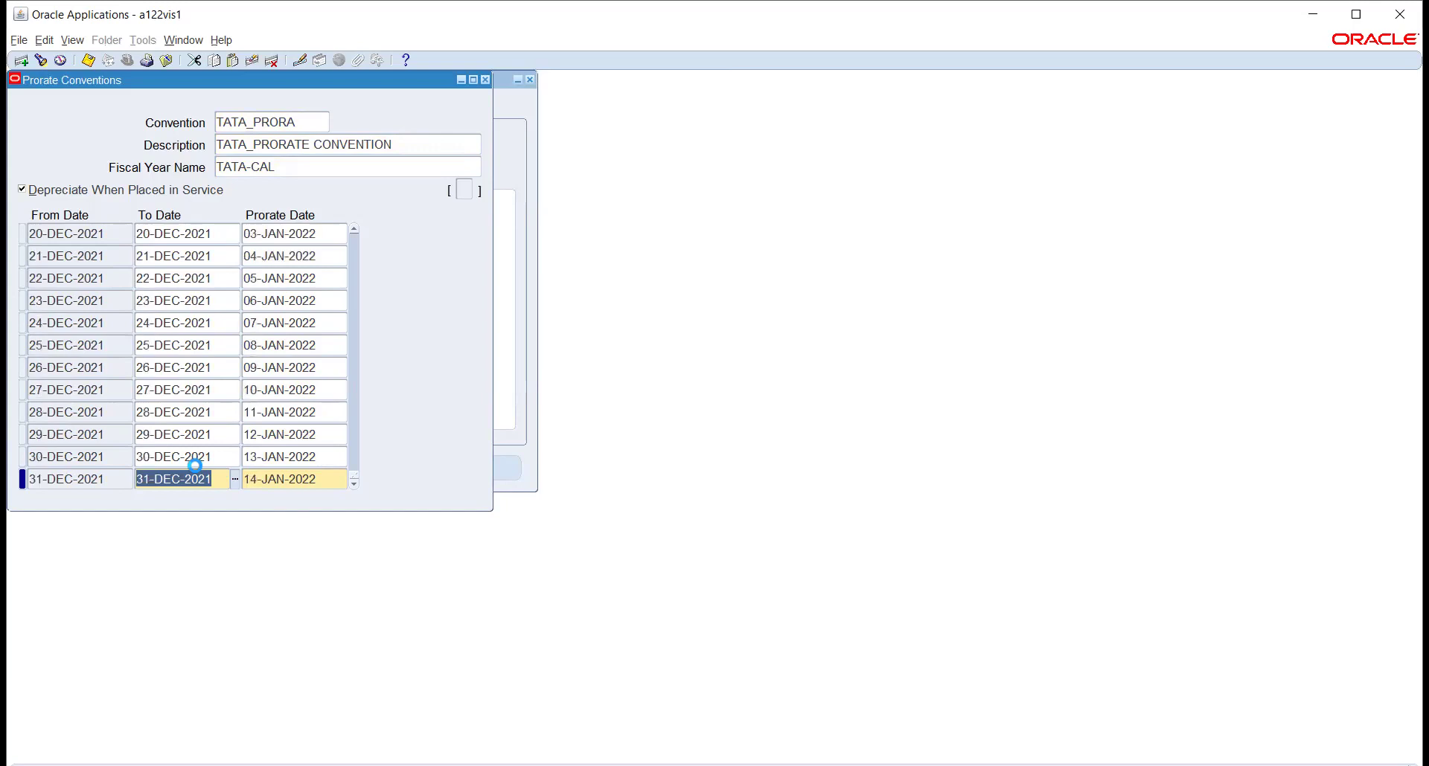
key("Down")
key("Down")
key("Down")
key("Down")
key("Down")
key("Down")
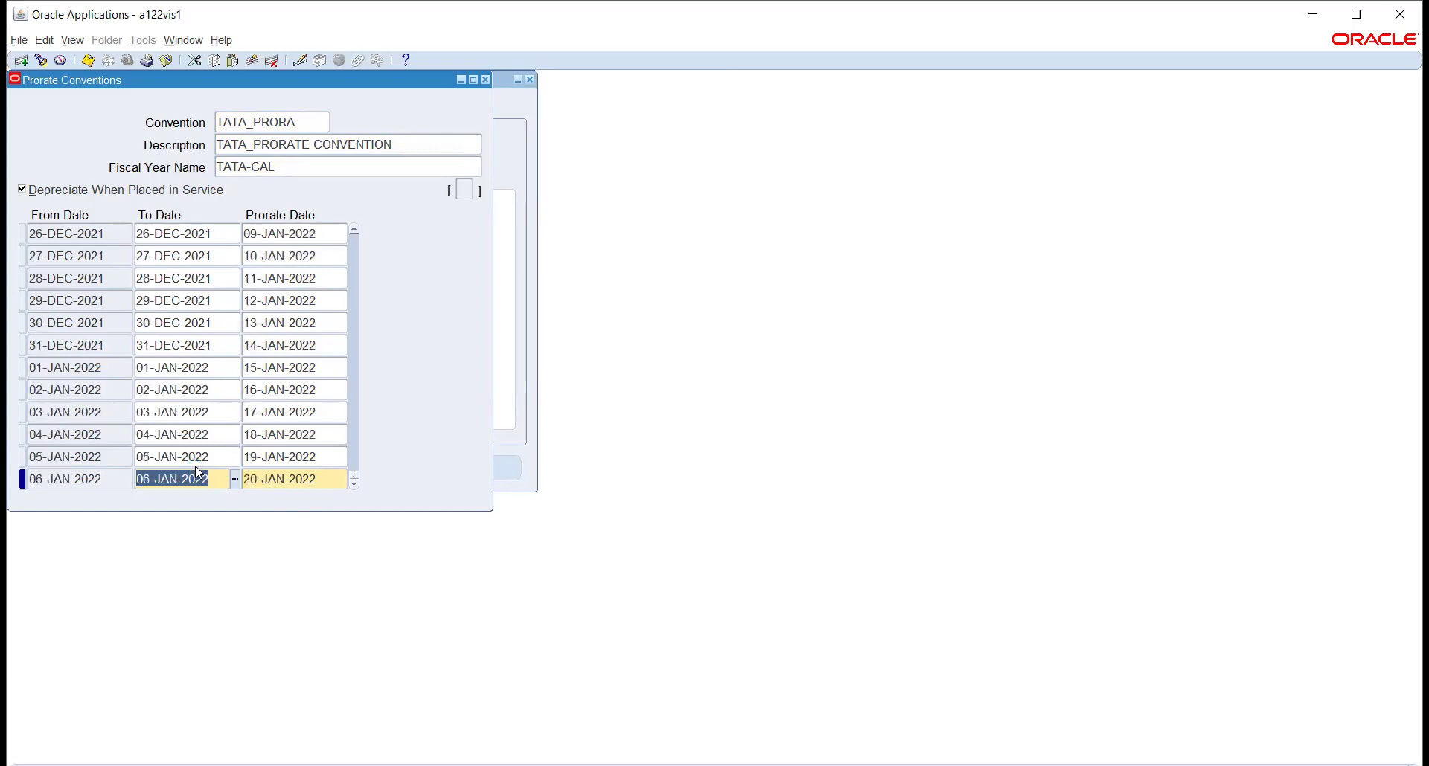
key("Down")
key("Down")
key("Down")
key("Down")
key("Down")
key("Down")
key("Down")
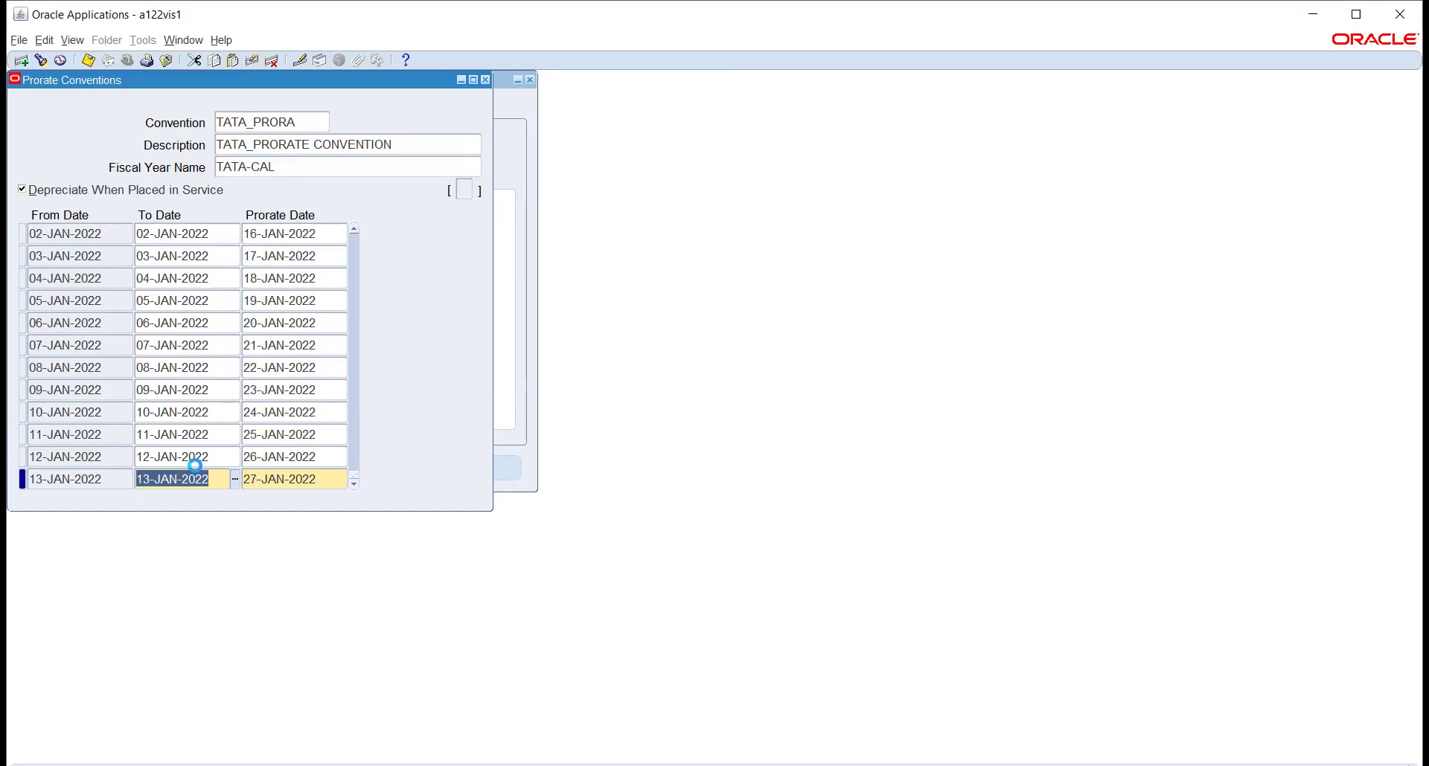
key("Down")
key("Down")
key("Down")
key("Down")
key("Down")
key("Down")
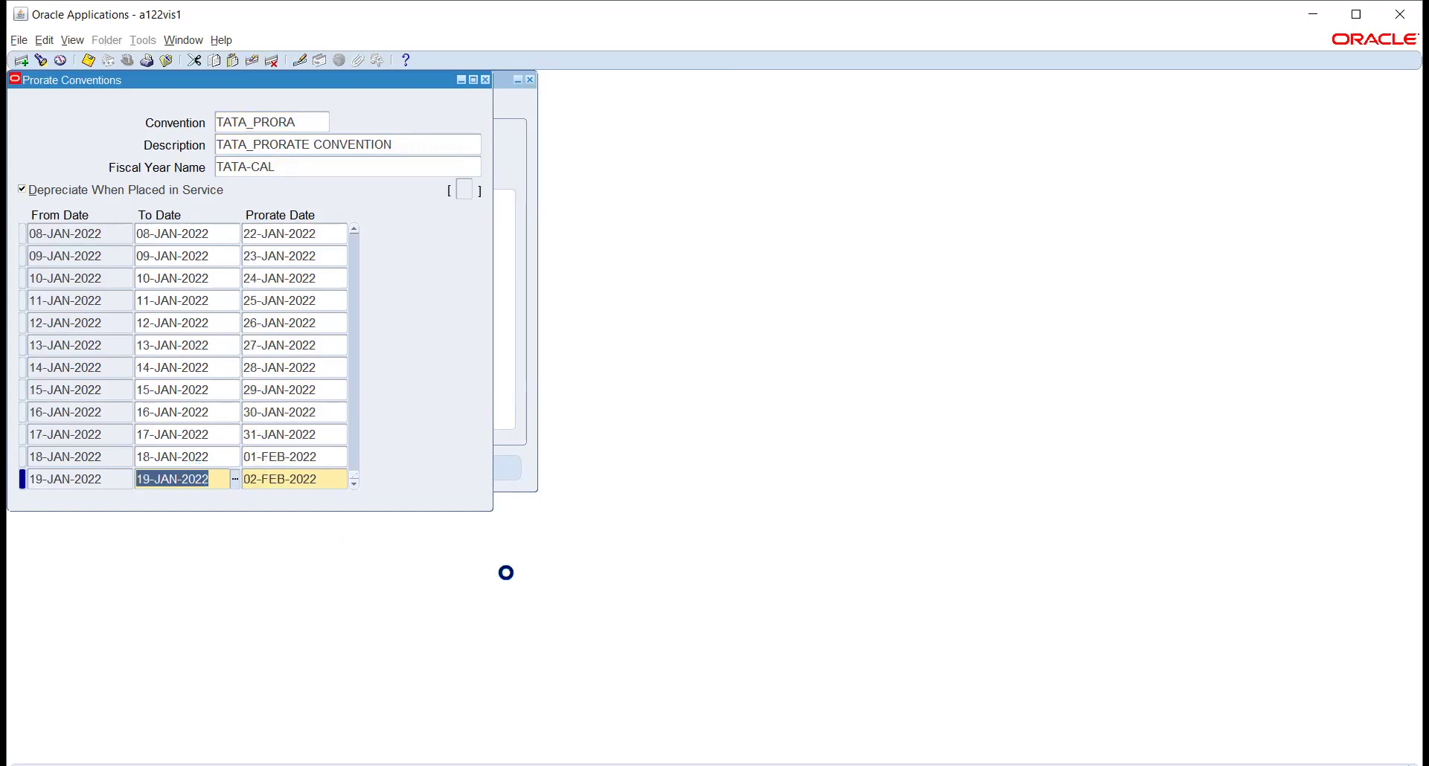
key("Down")
key("Down")
key("Down")
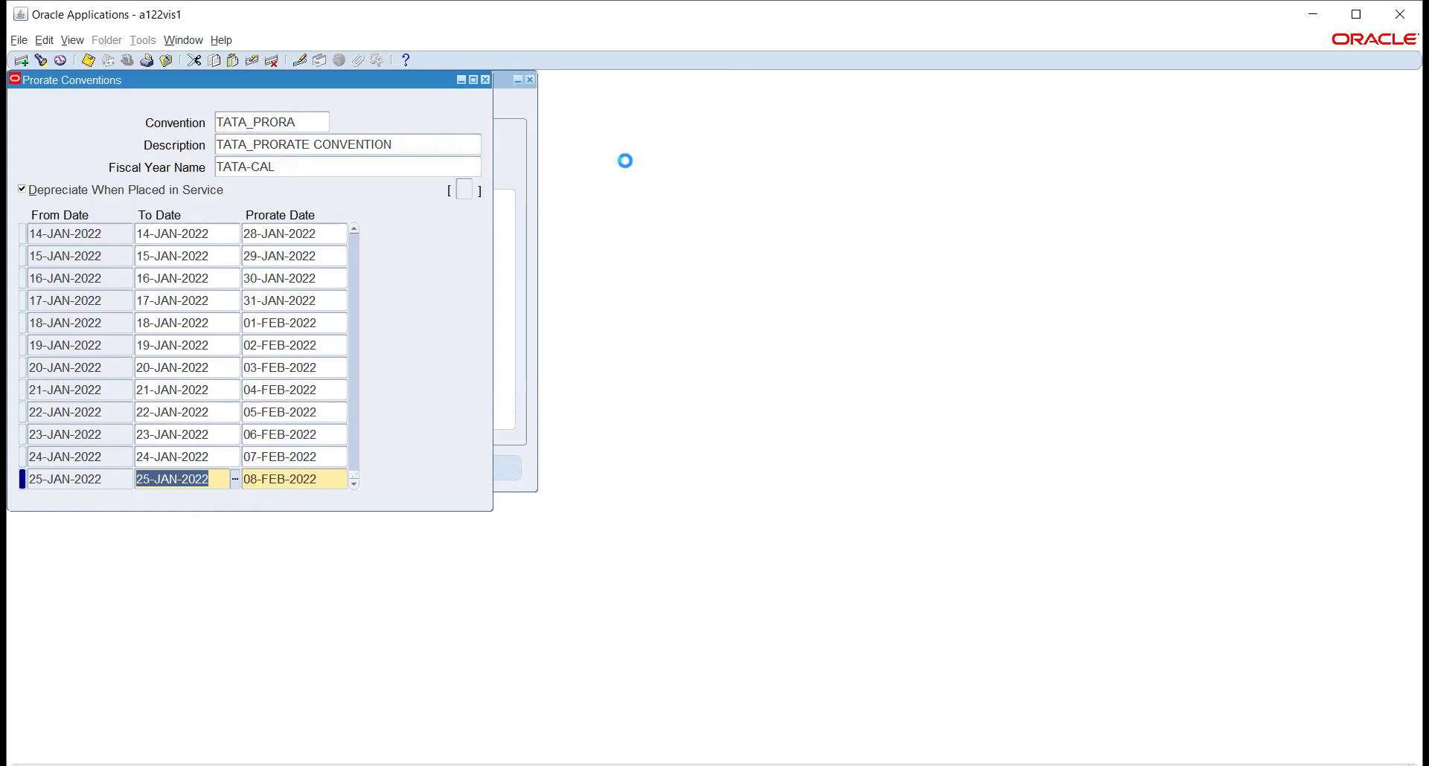
key("Down")
key("Down")
key("Down")
key("Down")
key("Down")
key("Down")
key("Down")
key("Down")
key("Down")
key("Down")
key("Down")
key("Down")
key("Down")
key("Down")
key("Down")
key("Down")
key("Down")
key("Down")
key("Down")
key("Down")
key("Down")
key("Down")
key("Down")
key("Down")
key("Down")
key("Down")
key("Down")
key("Down")
key("Down")
key("Down")
key("Down")
key("Down")
key("Down")
key("Down")
key("Down")
key("Down")
key("Down")
key("Down")
key("Down")
key("Down")
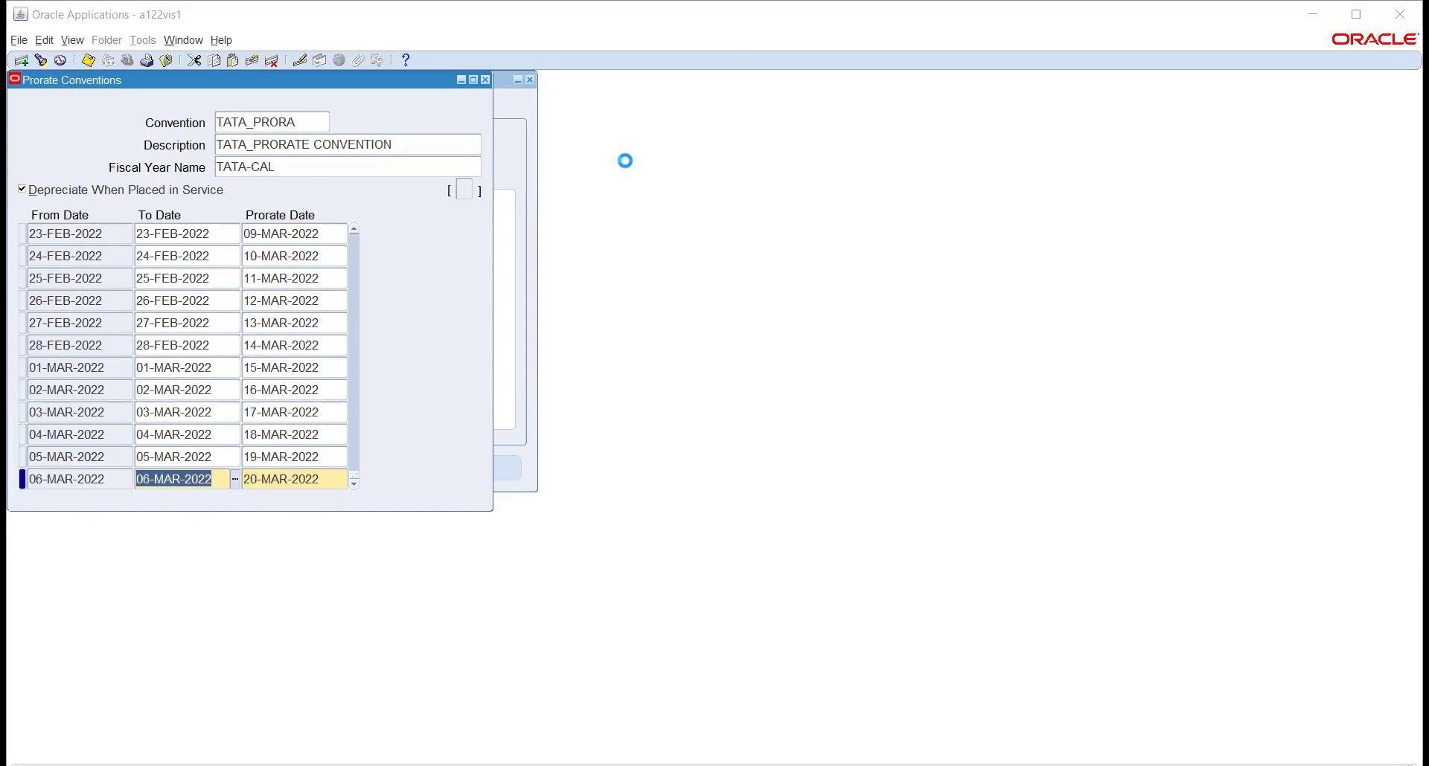
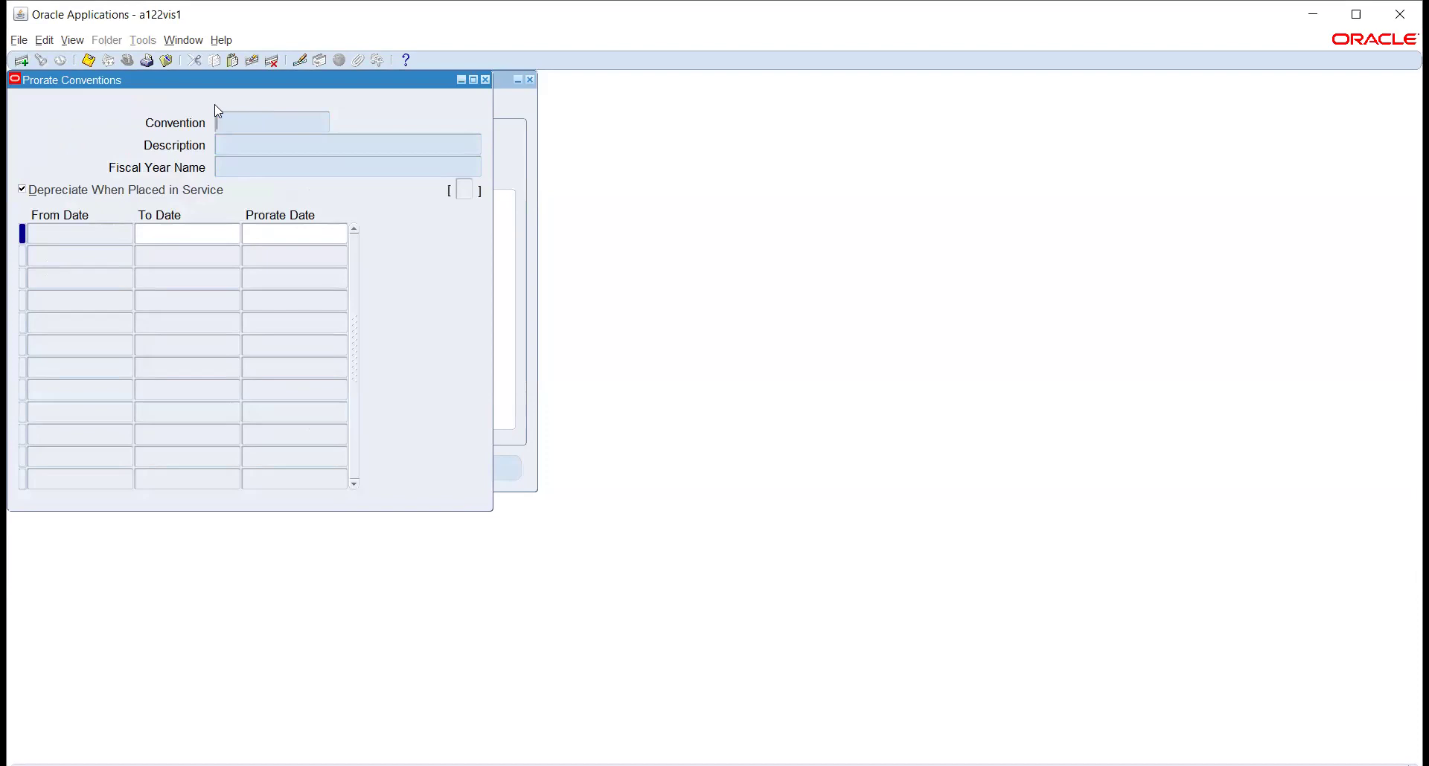
Define the prorate convention TATA_PRORA in the blank form with description TATA-PRORATE CONVENTION and fiscal year name TATA-CAL
type("TATA_PRORA")
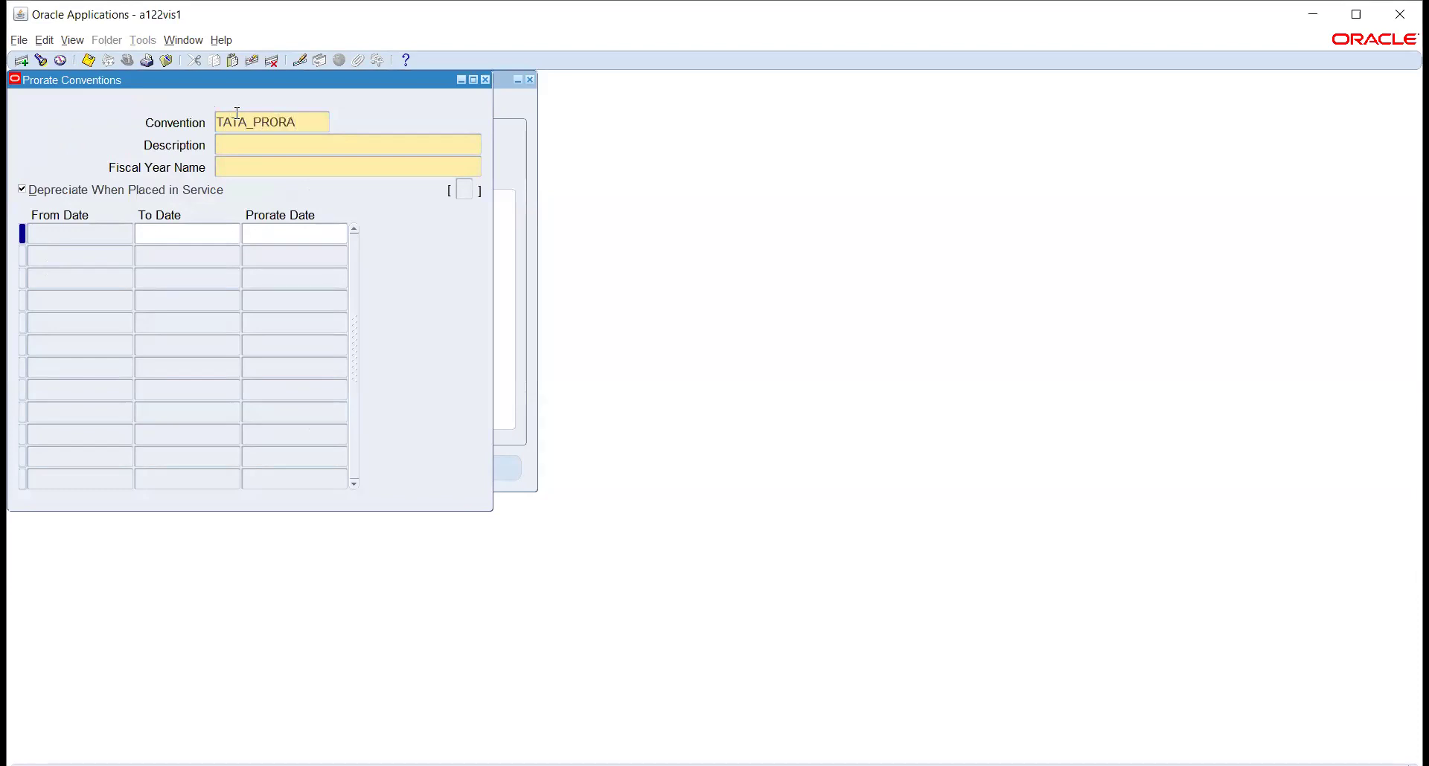
key("Tab")
type("TATA-PRORATE CONVENTION")
key("Tab")
type("TATA-CAL")
key("Tab")
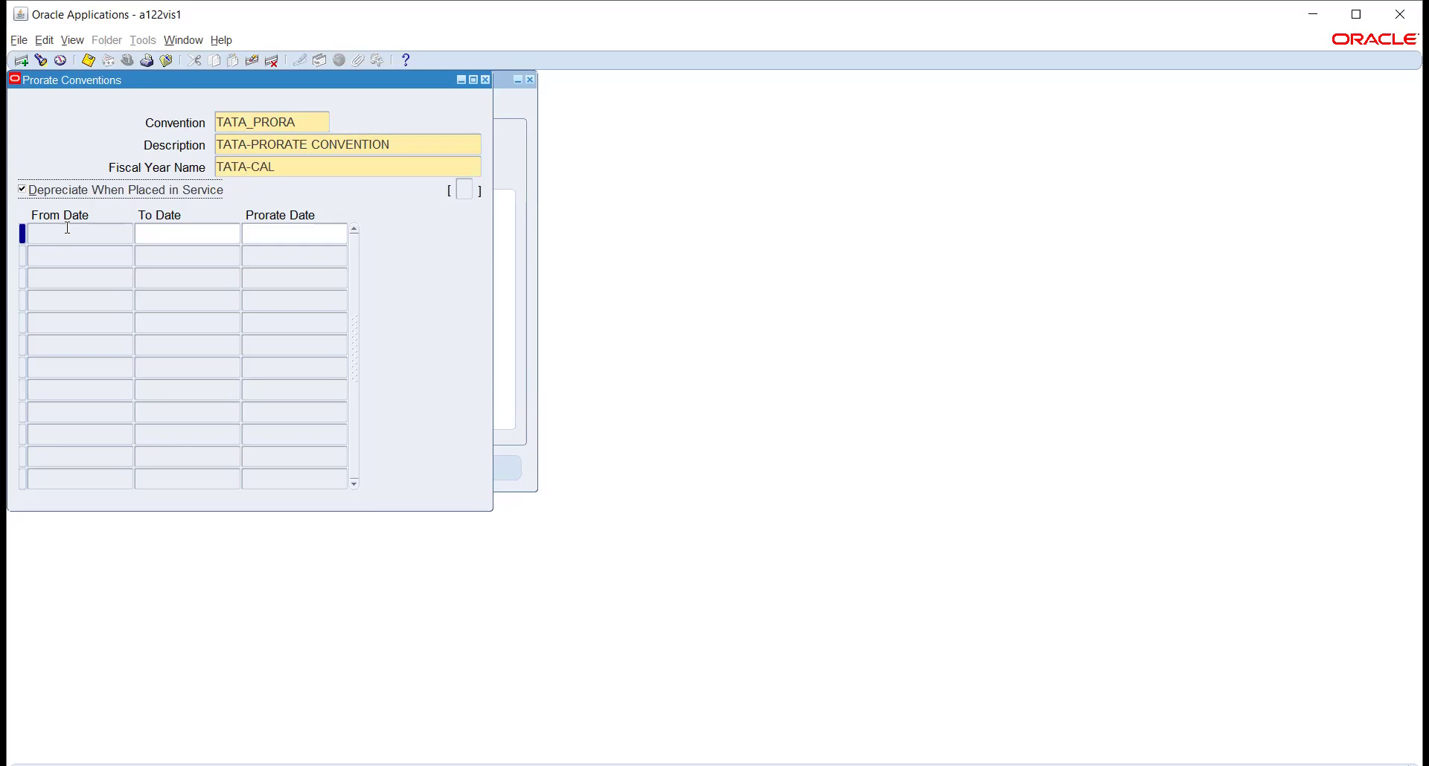
Set the first convention row's To Date to 31-JAN-2020 and its Prorate Date to 15-JAN-2020
left_click(74, 233)
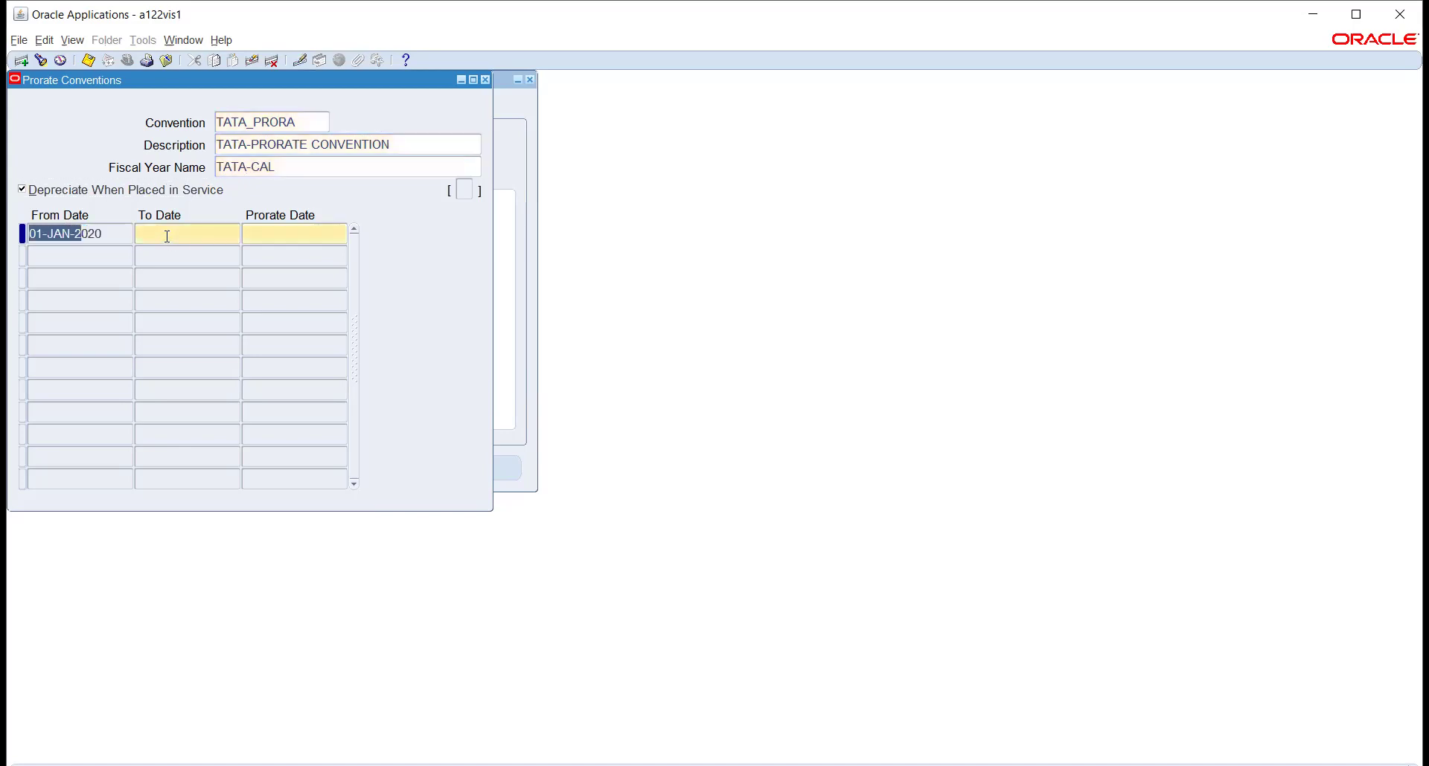
left_click(167, 235)
type("31JAN2020")
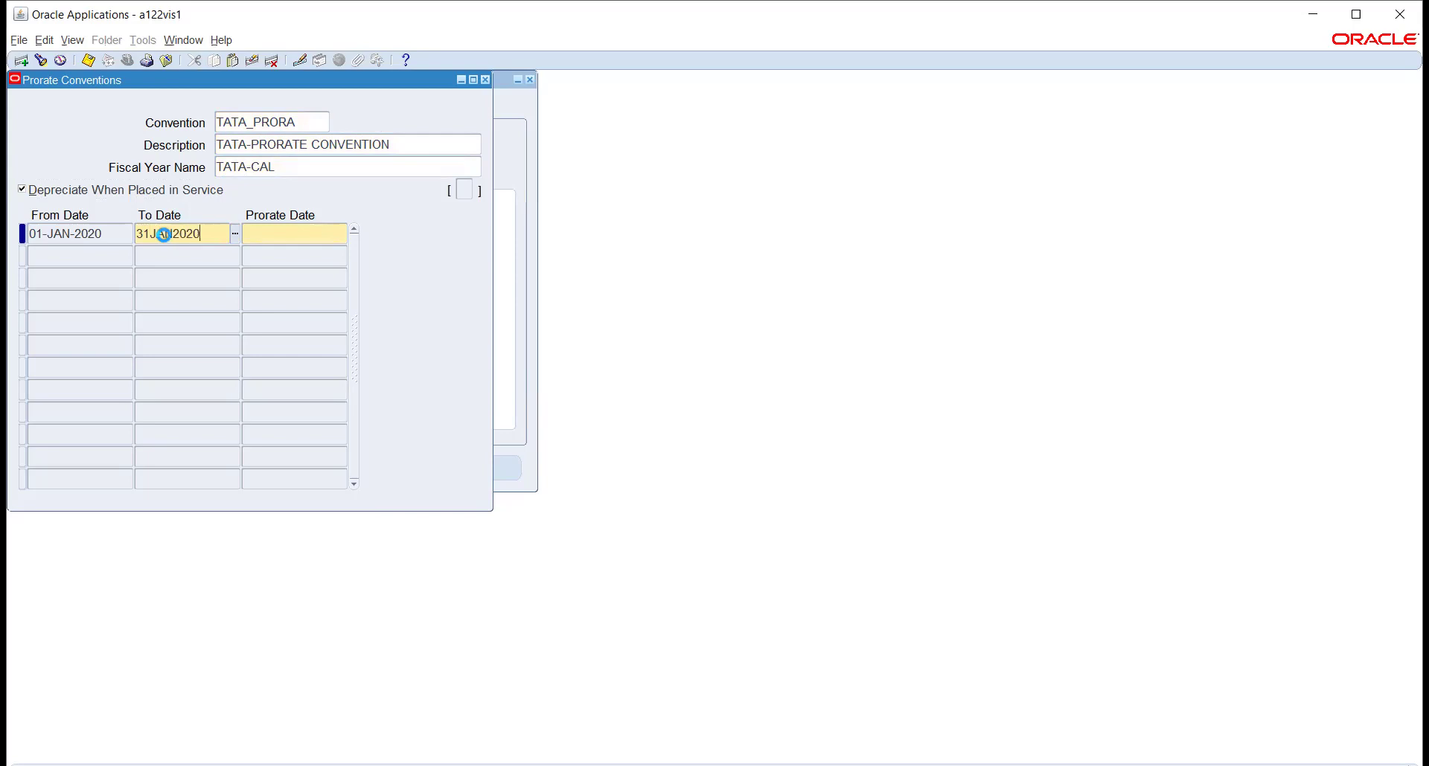
key("Tab")
type("15-JAN-2020")
key("Tab")
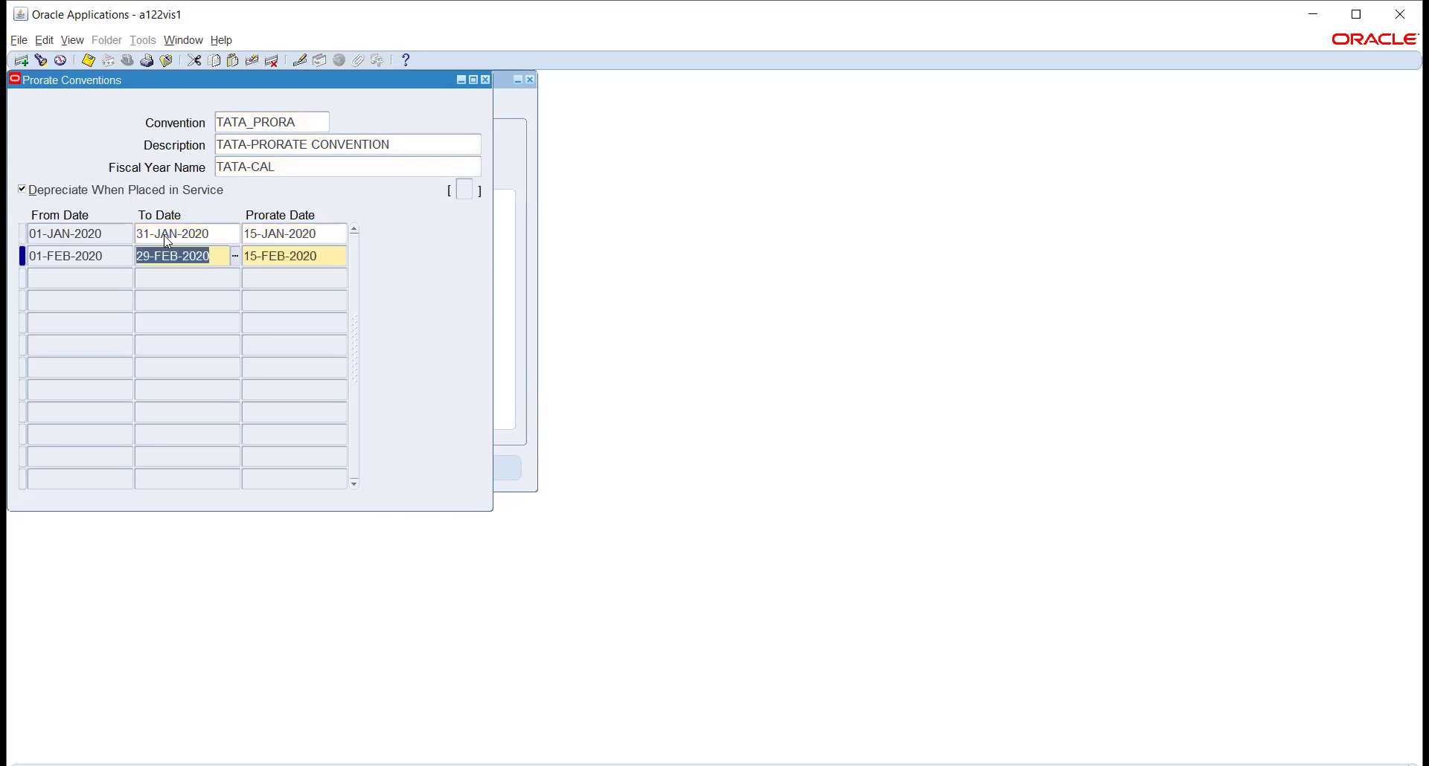
Add monthly rows to the convention through 31-DEC-2020 using each row's default dates, and save the convention
key("Down")
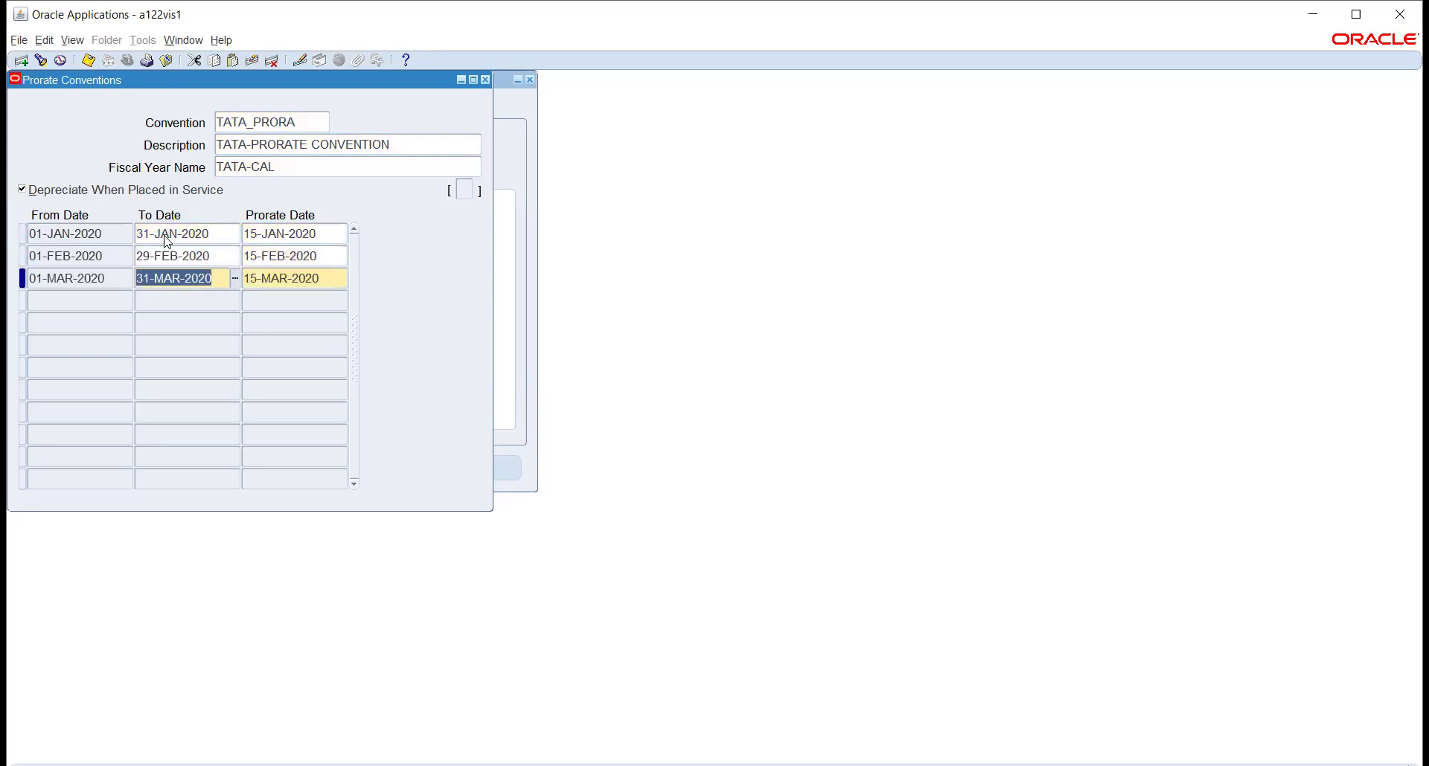
key("Down")
key("Down")
key("Down")
key("Down")
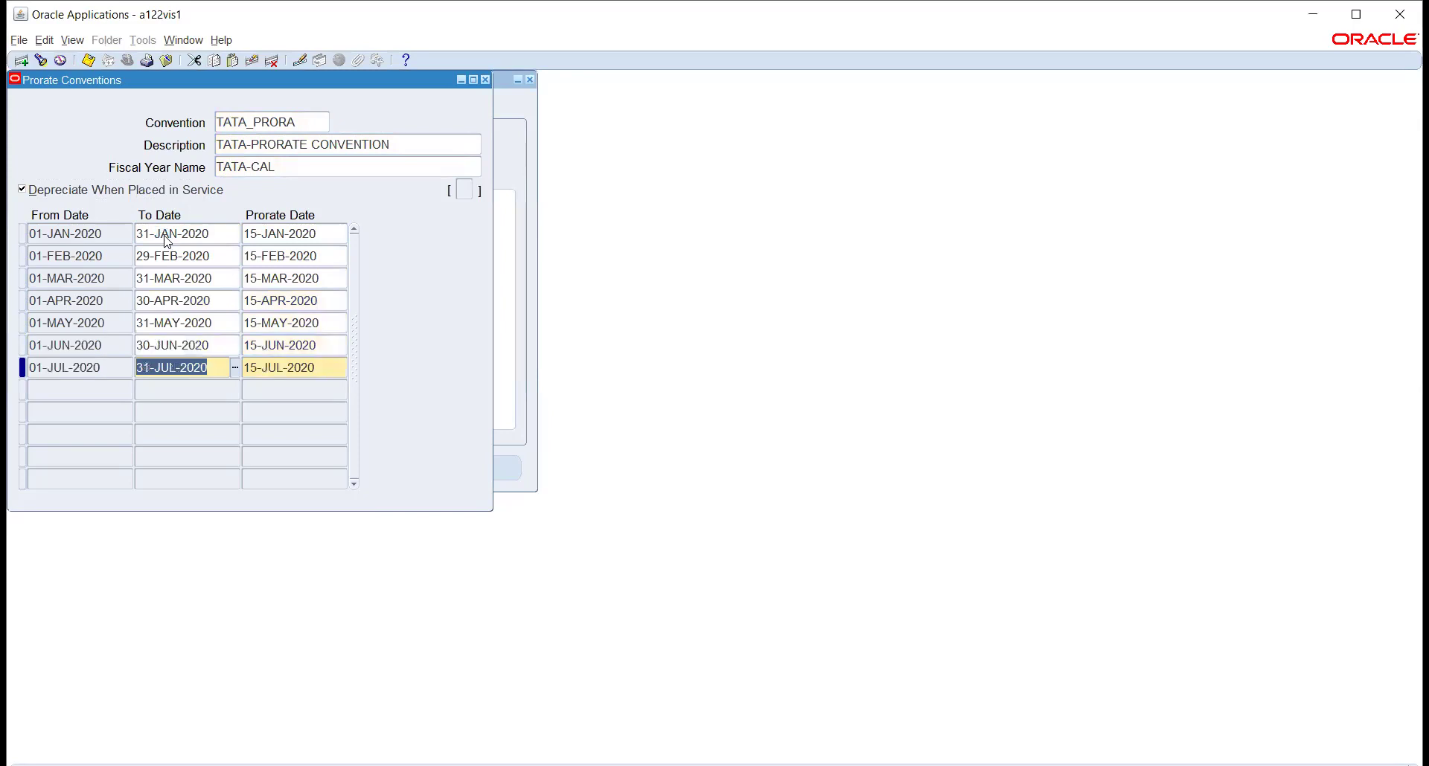
key("Down")
key("Down")
key("Down")
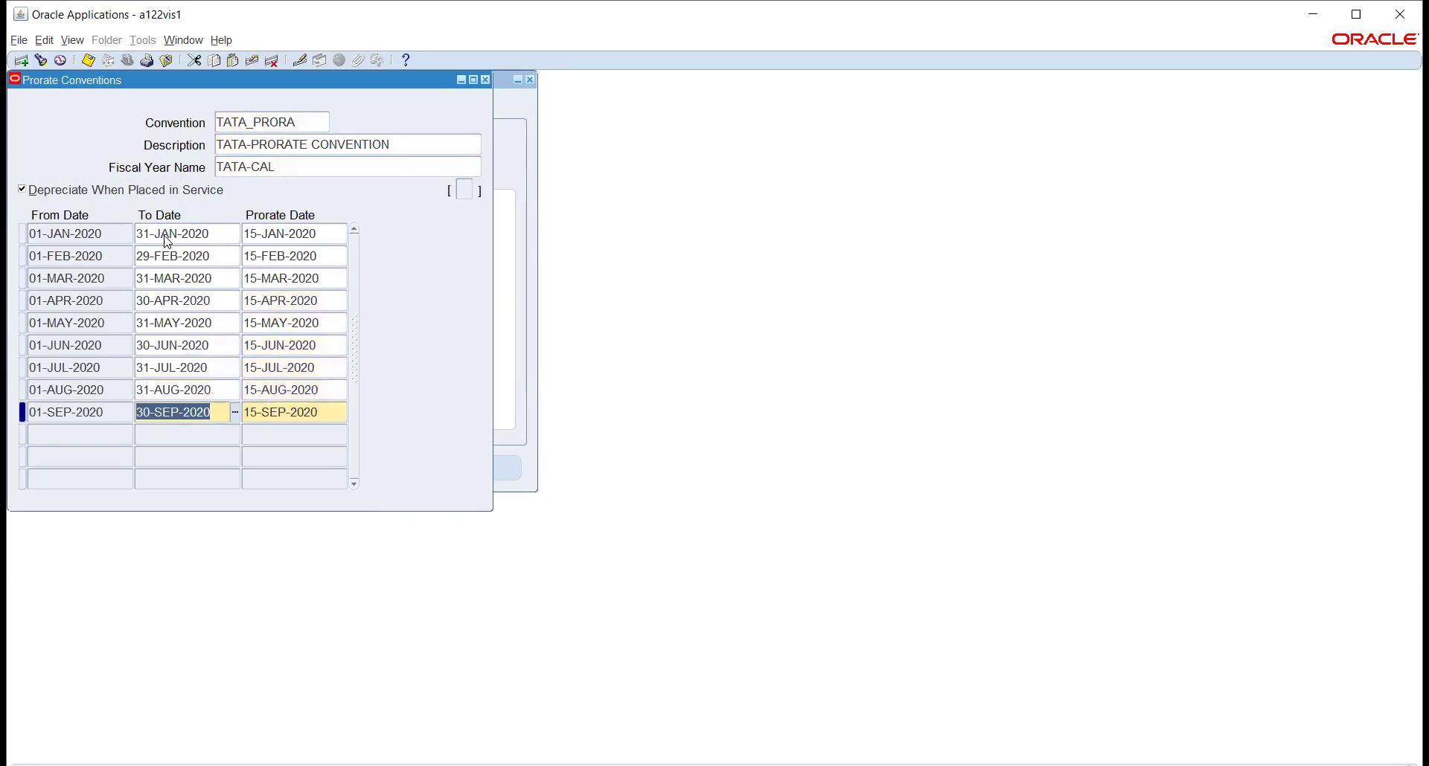
key("Down")
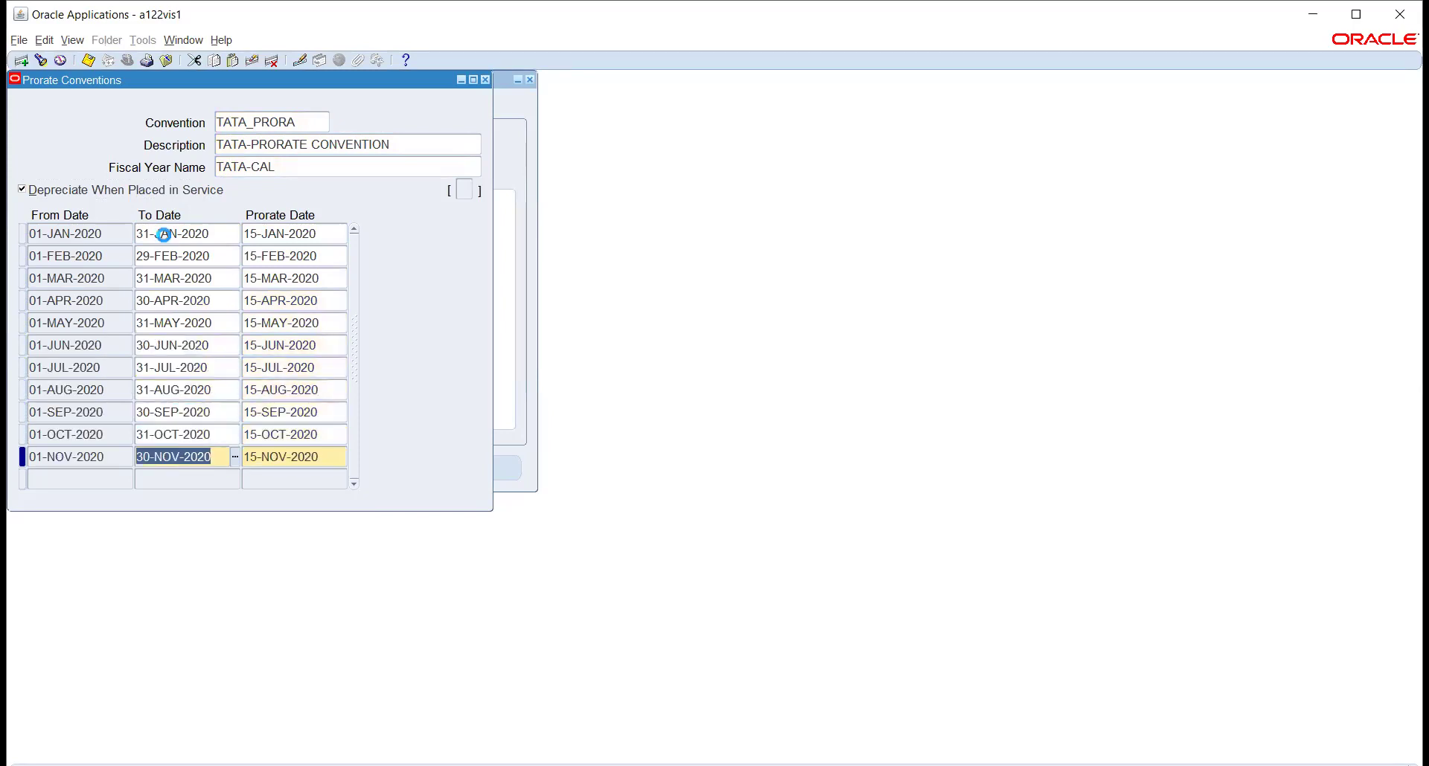
key("Down")
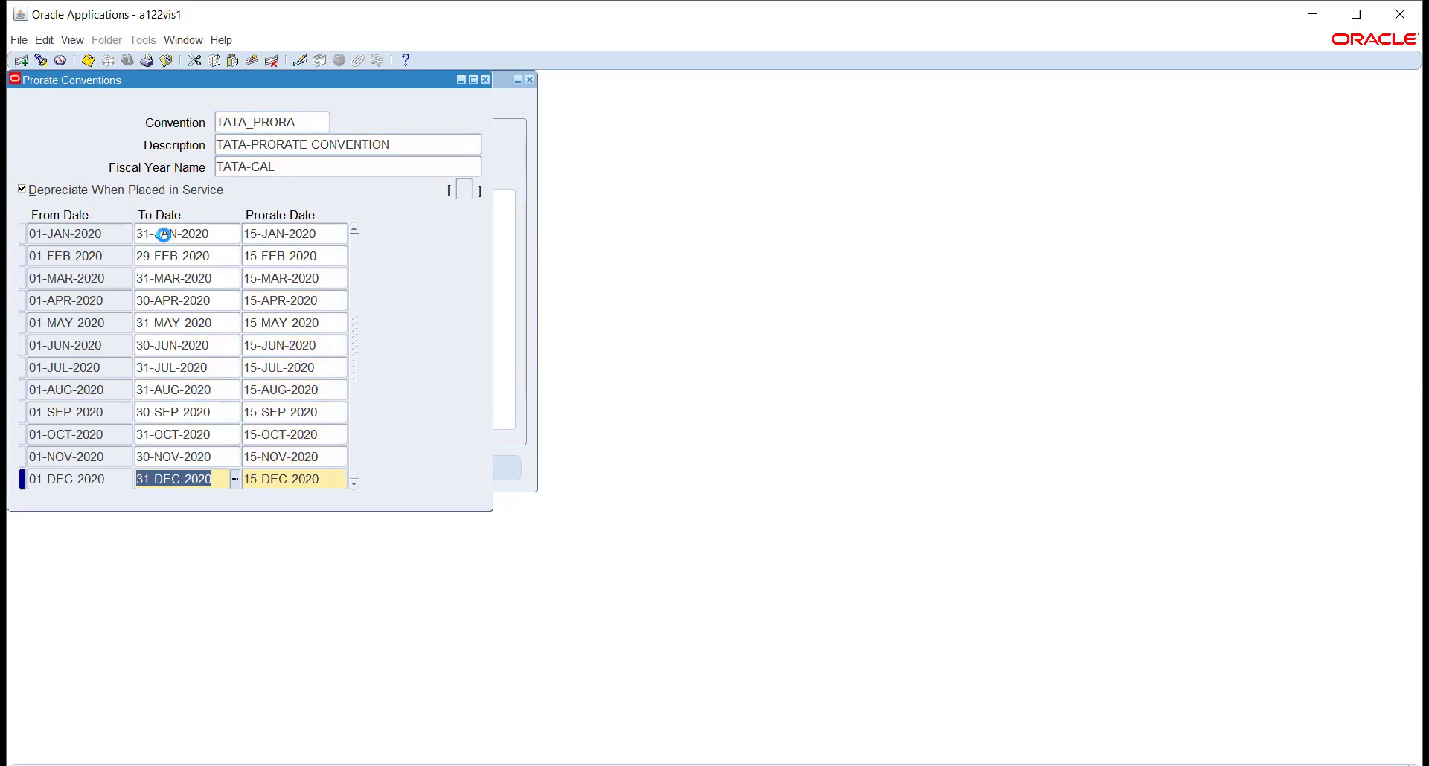
key("ctrl+s")
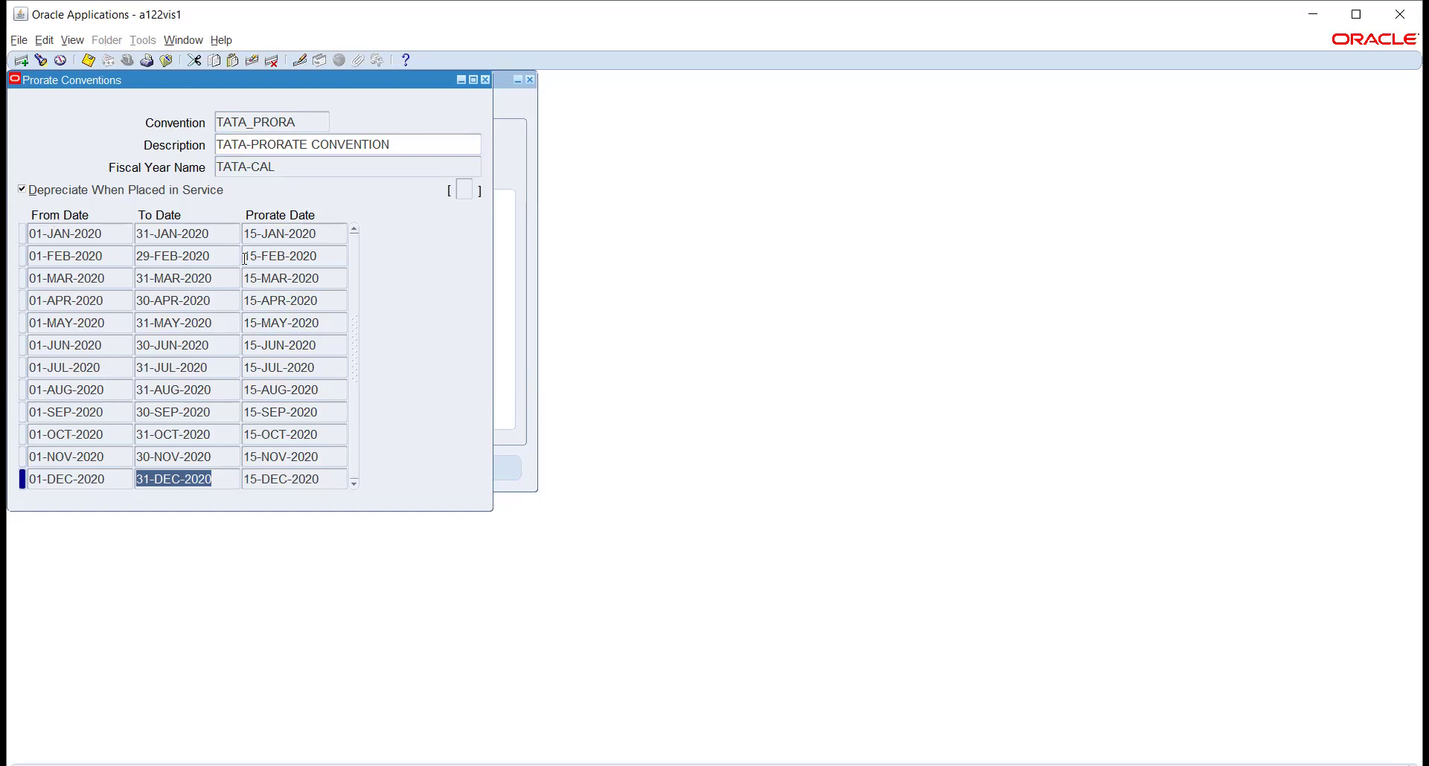
Close the Prorate Conventions form and open the Book Controls setup under Asset System
left_click(269, 231)
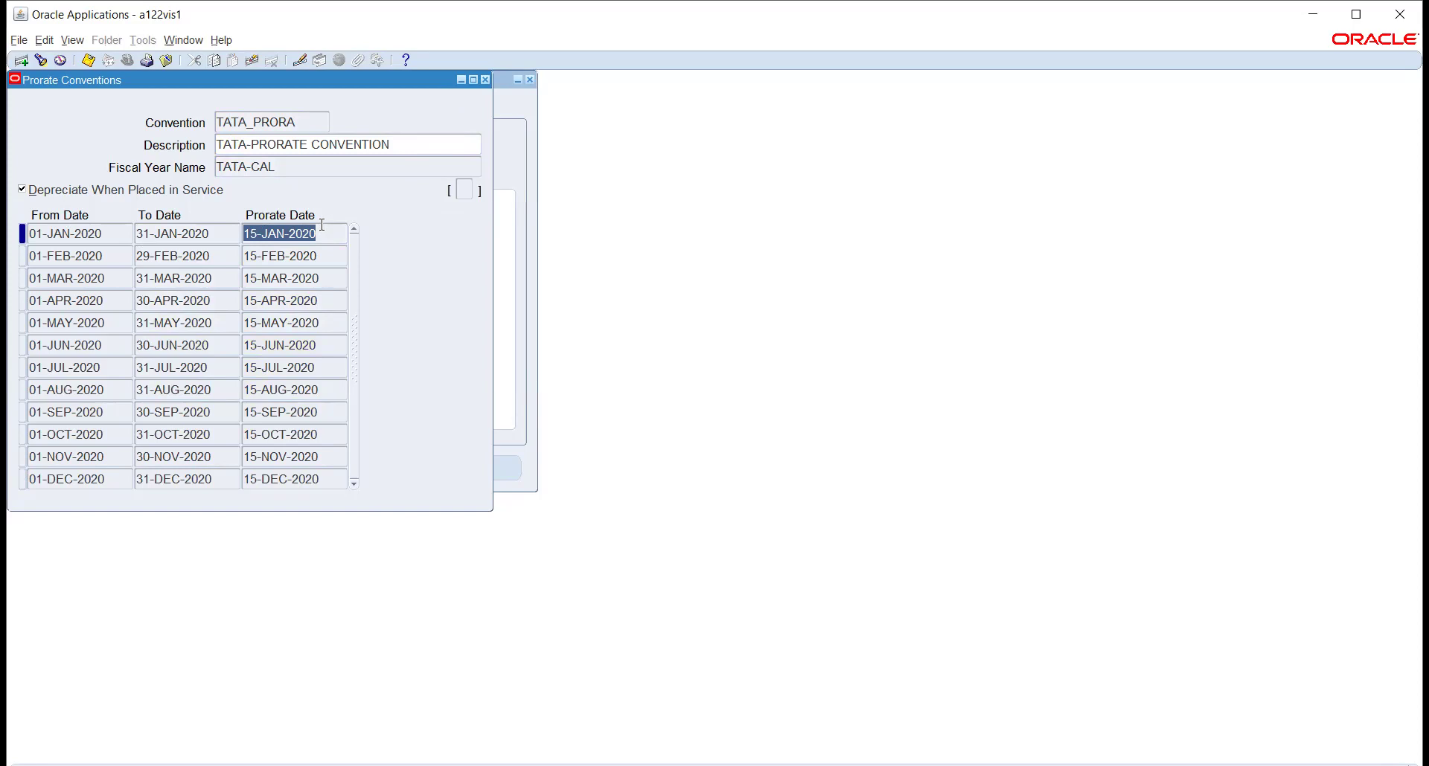
left_click(320, 256)
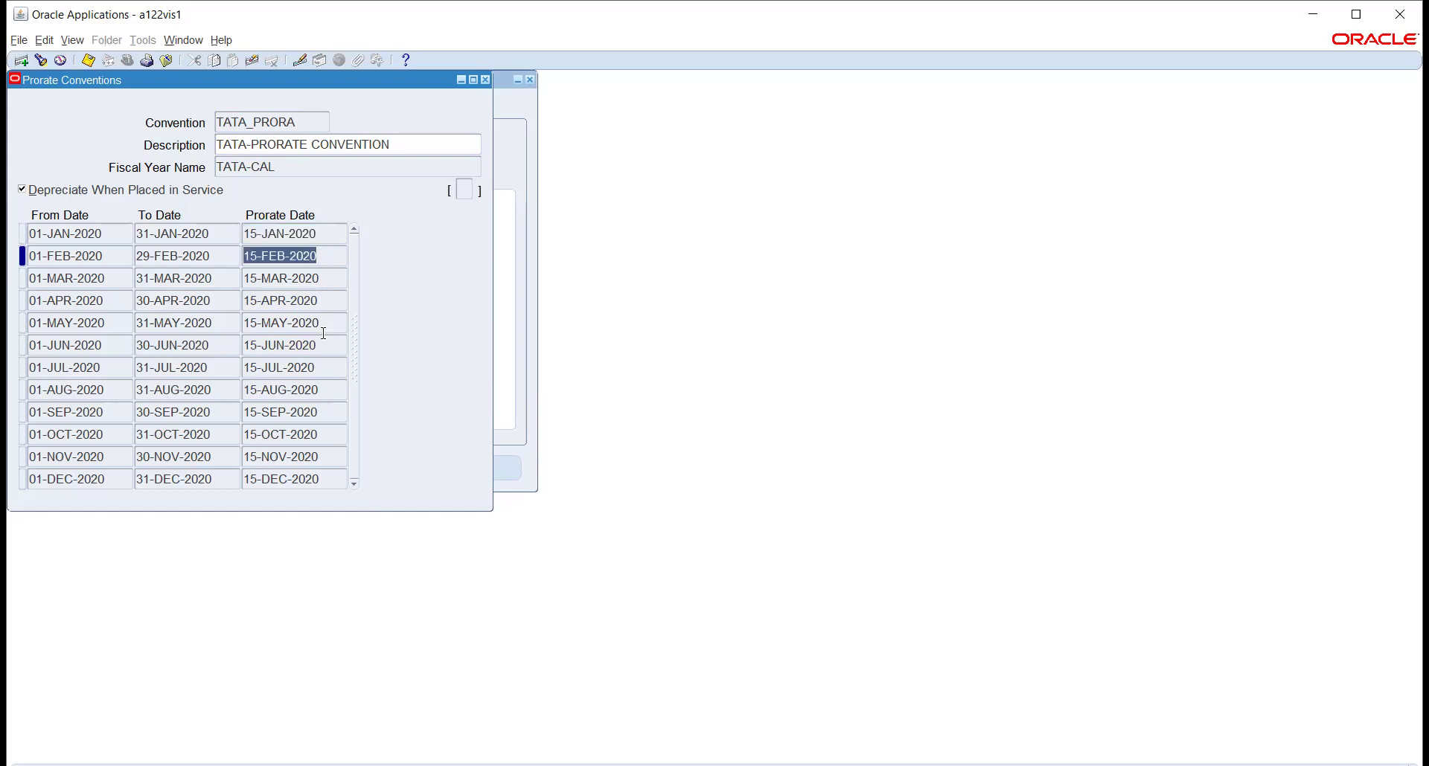
left_click(485, 79)
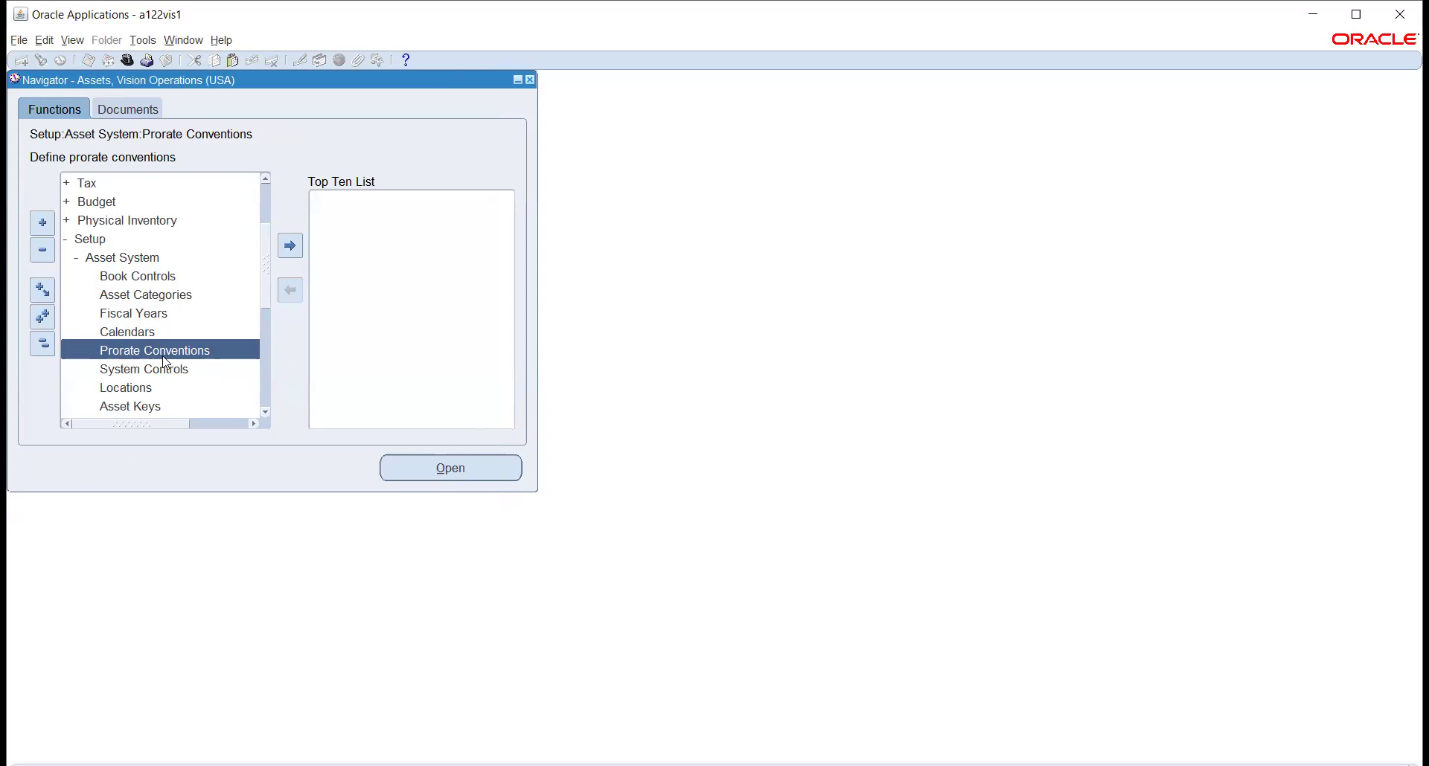
scroll(132, 342, "down", 1)
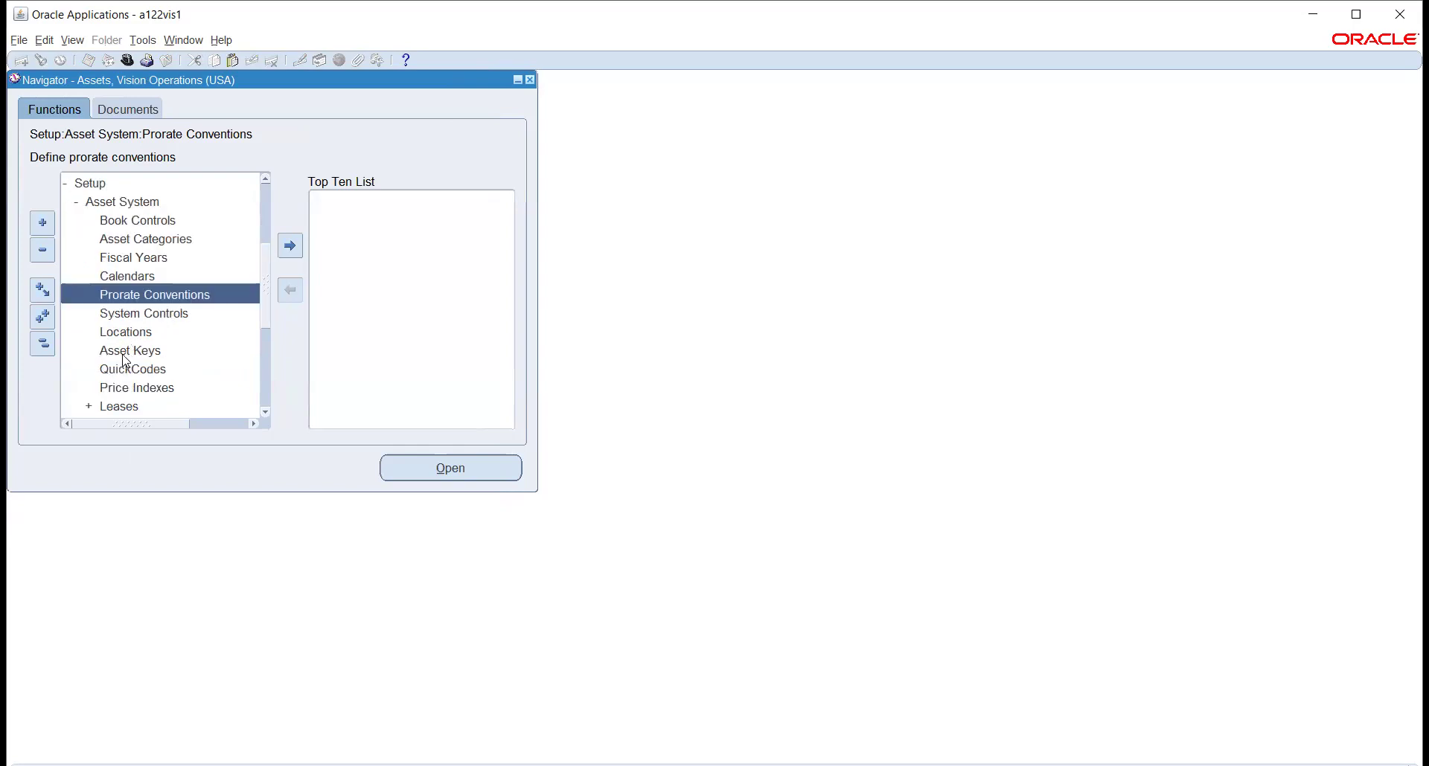
scroll(130, 370, "up", 1)
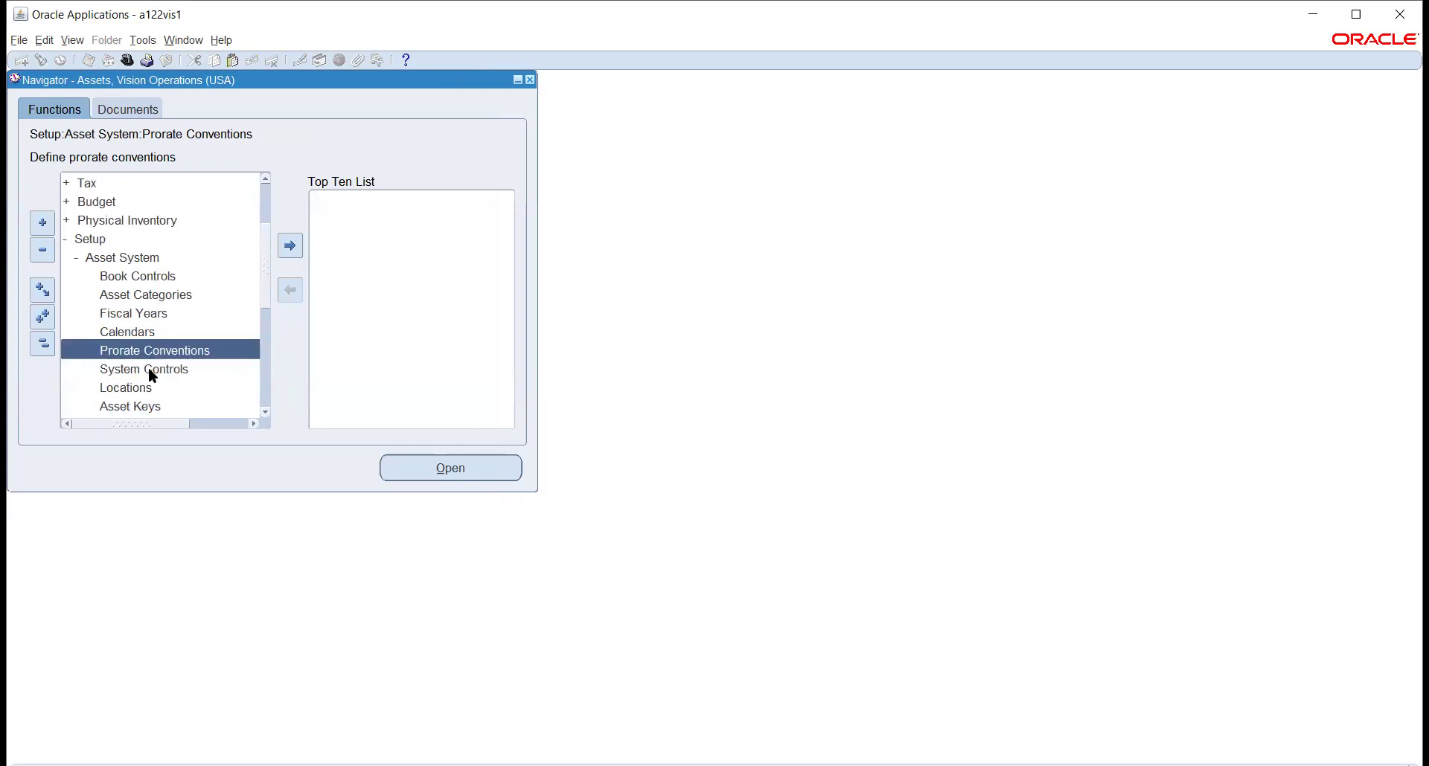
left_click(113, 278)
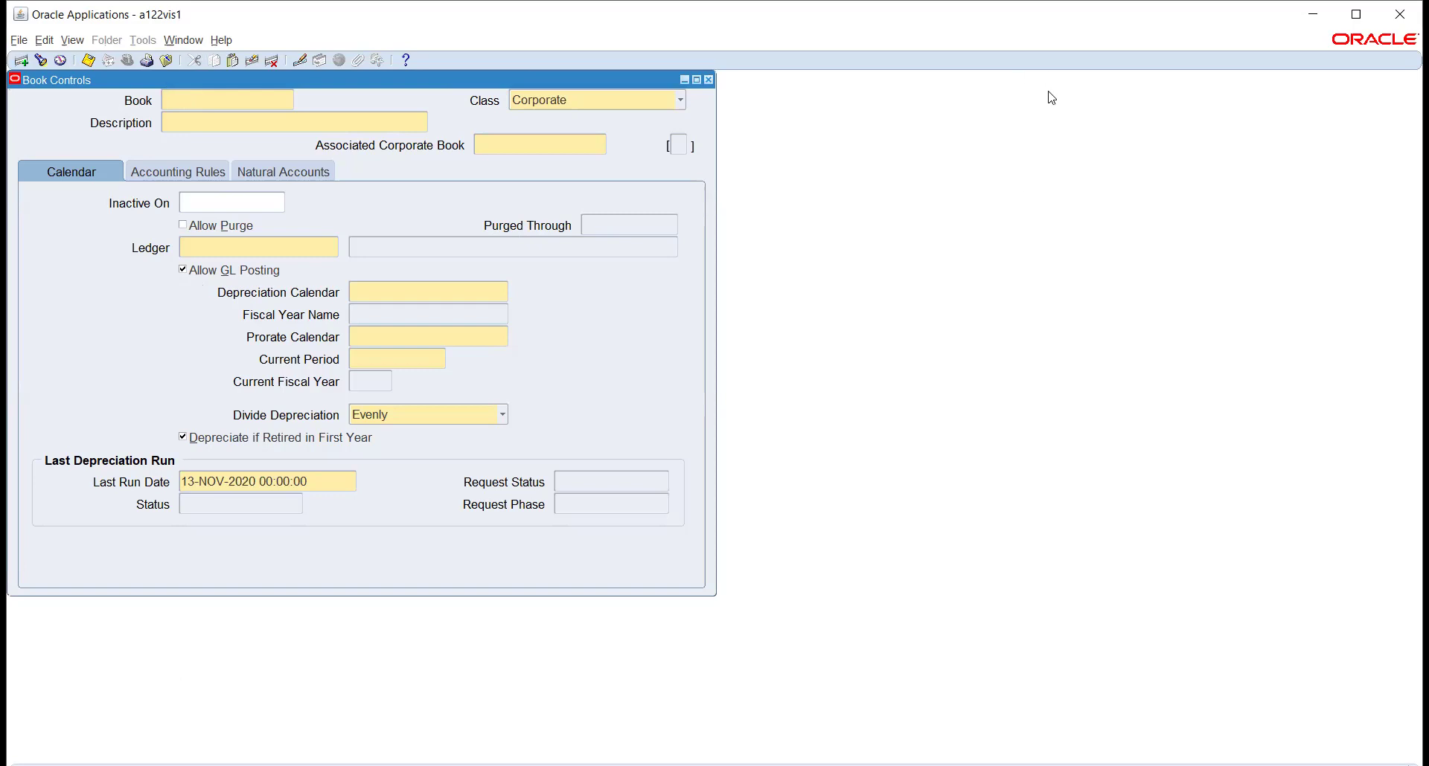
Define a book TATA_FA_BOOKS with description TATA_FA_BOOKS and class Corporate
type("TATA_FA_BOOKS")
key("Tab")
left_click(369, 120)
type("TATA")
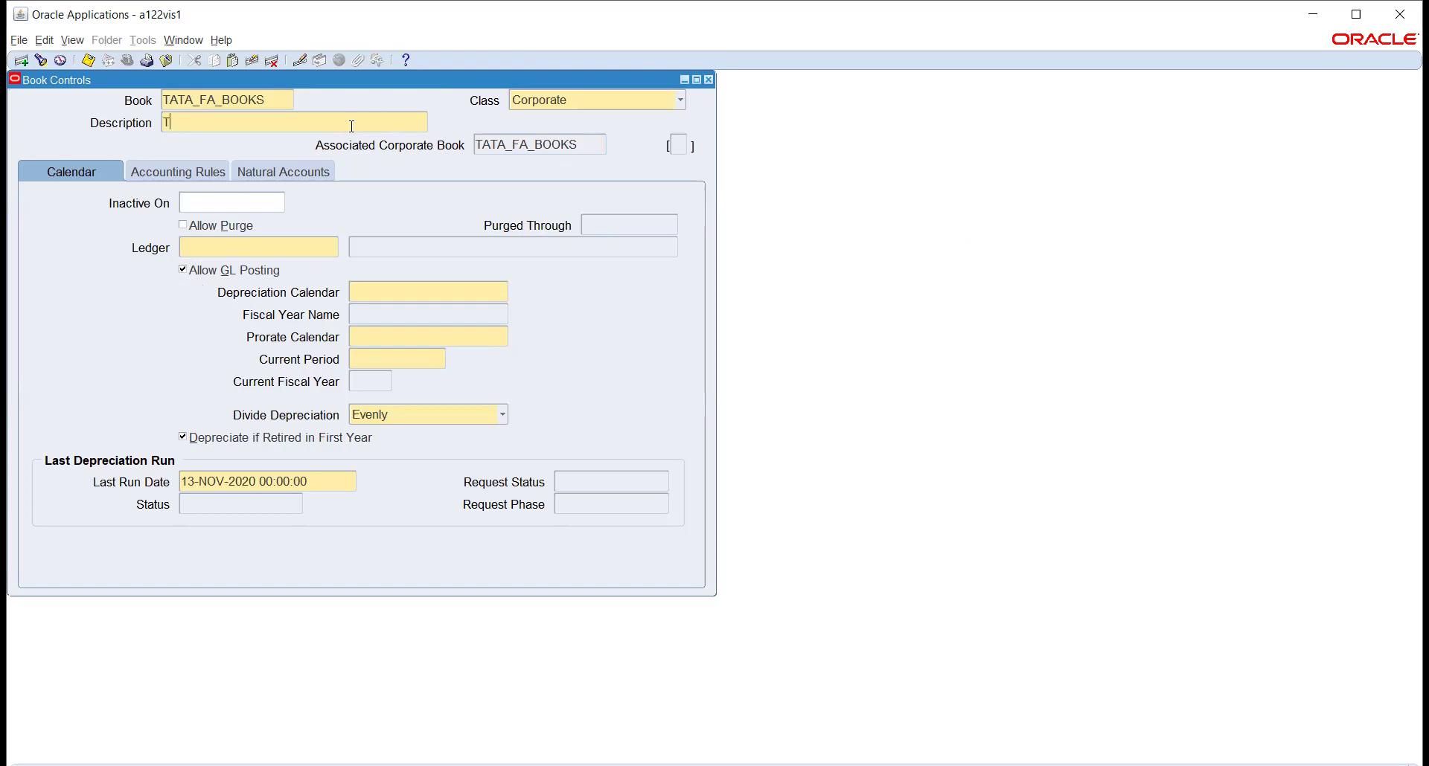
type("_FA_BOOKS")
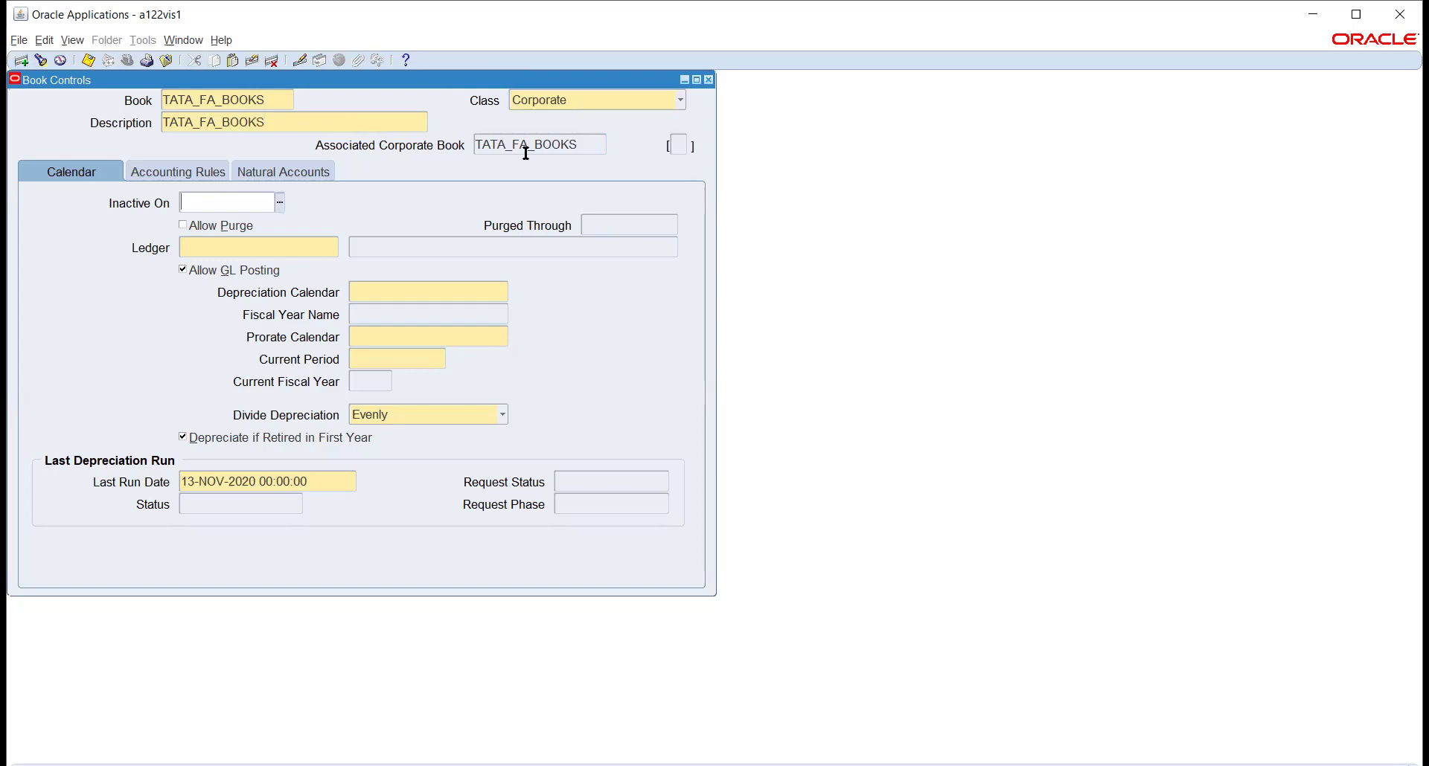
left_click(583, 105)
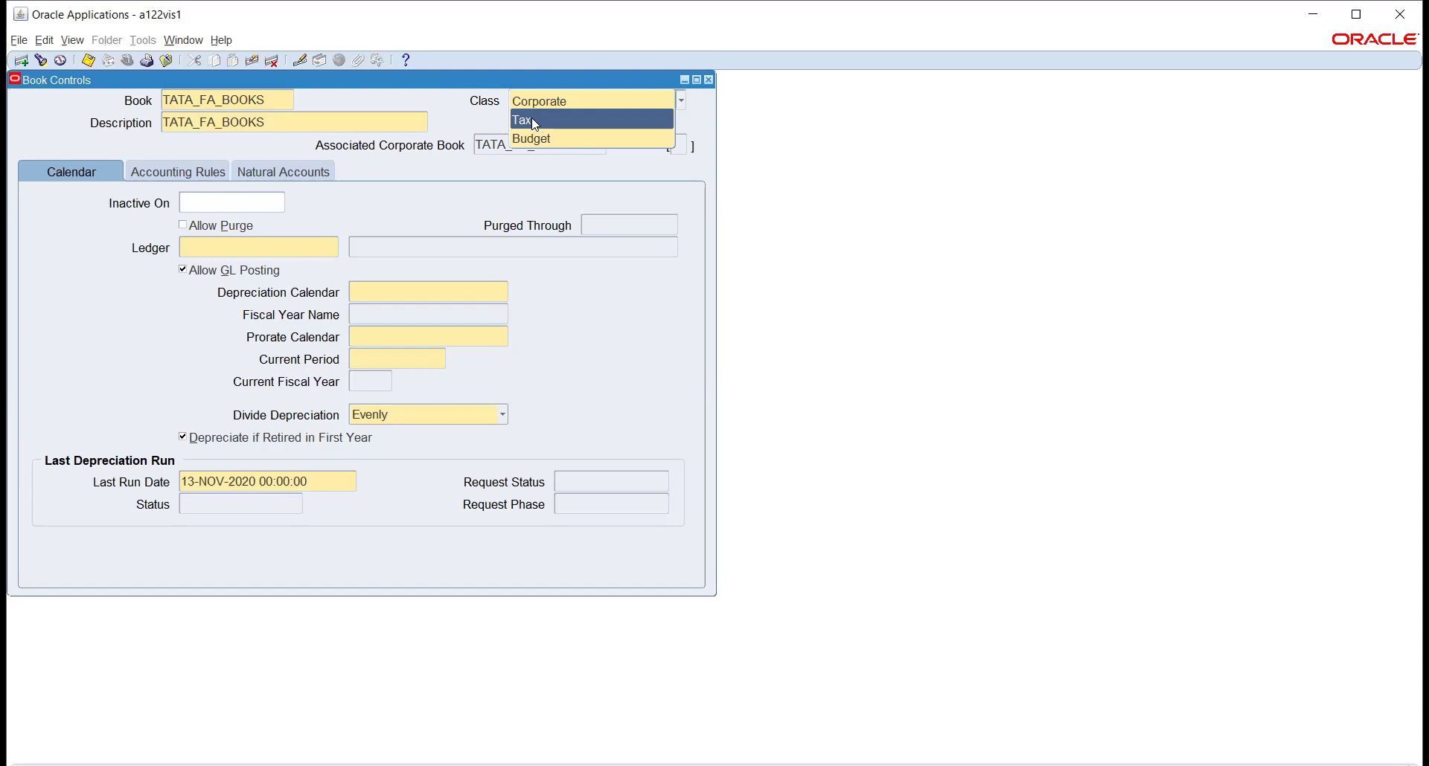
left_click(529, 100)
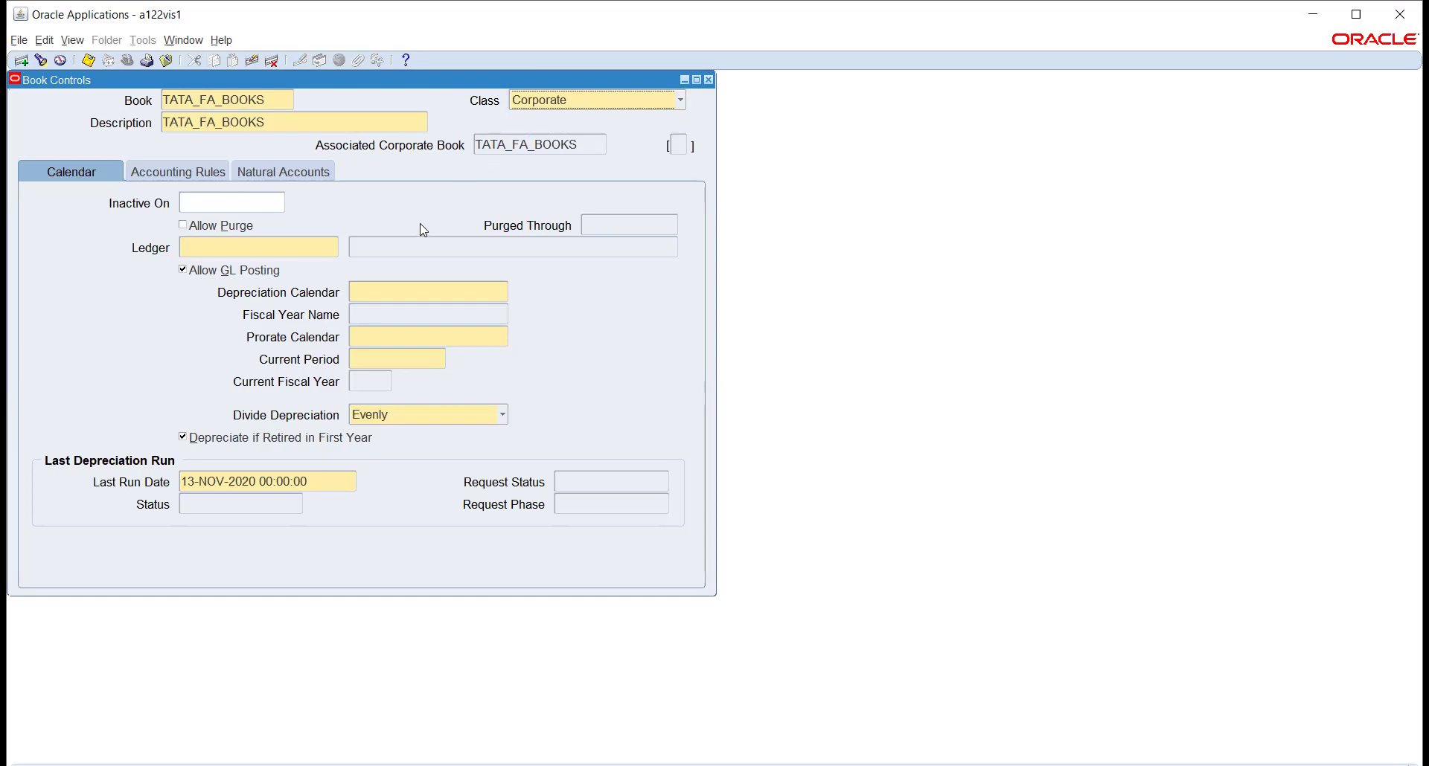
Find ledgers starting with "ta" and assign the ledger TATA_AUTO_13817(USD) to the book
left_click(329, 249)
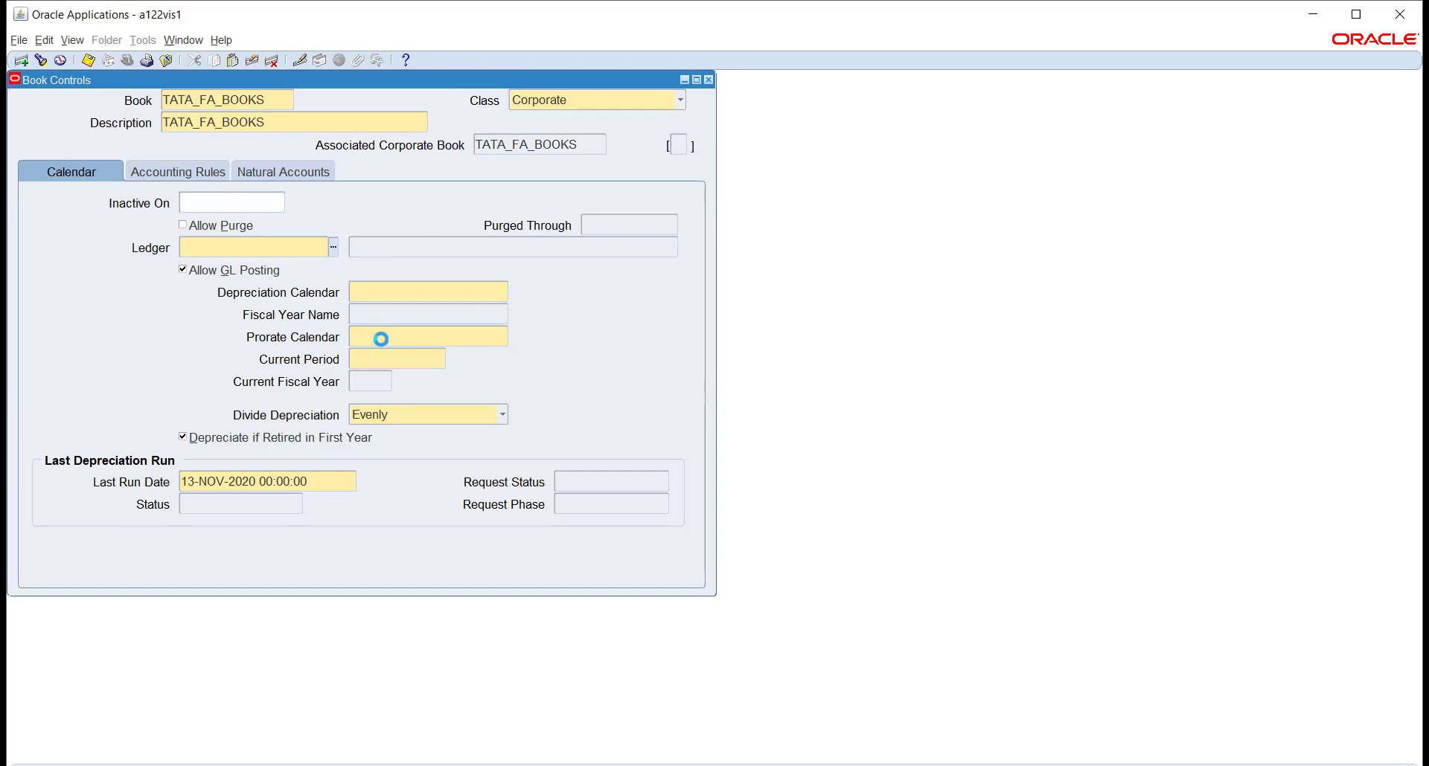
type("t")
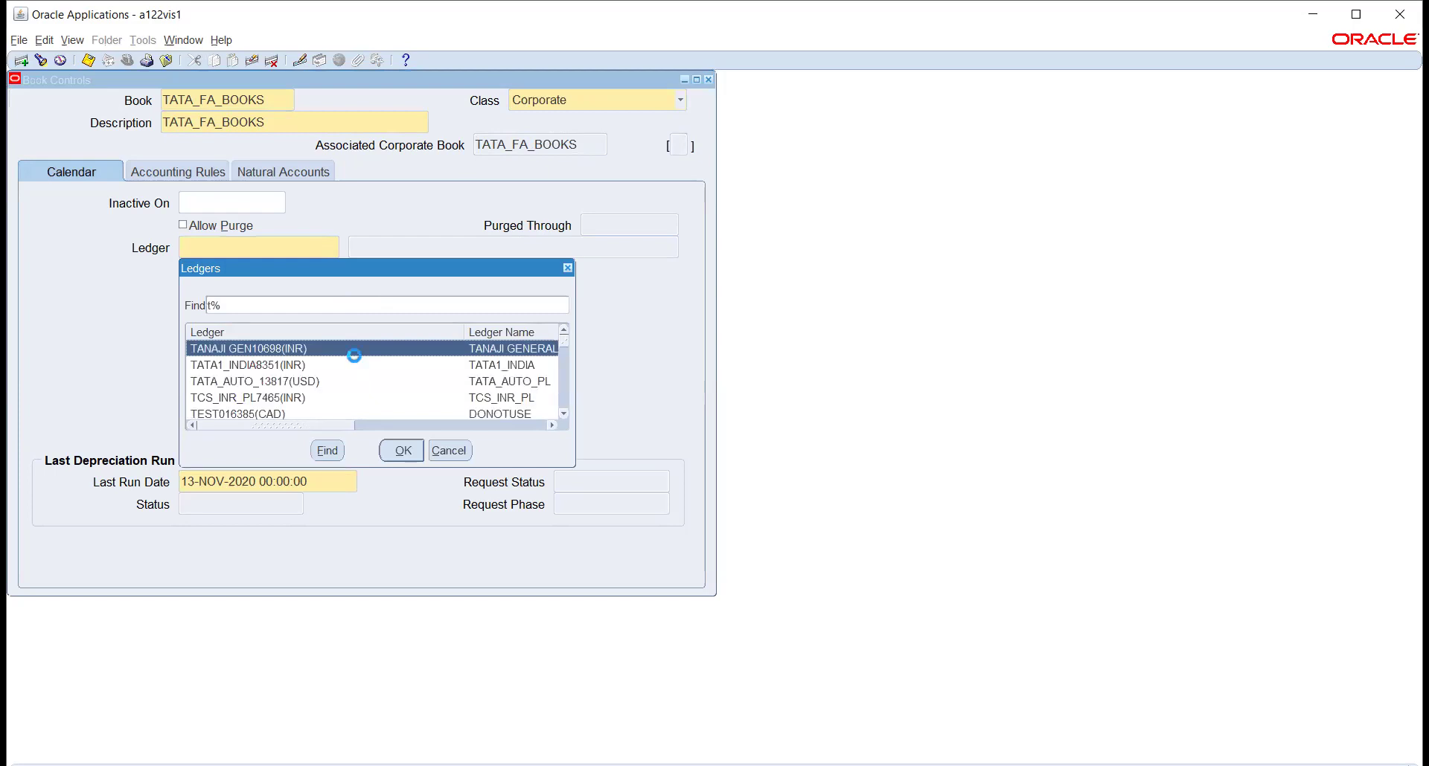
type("a")
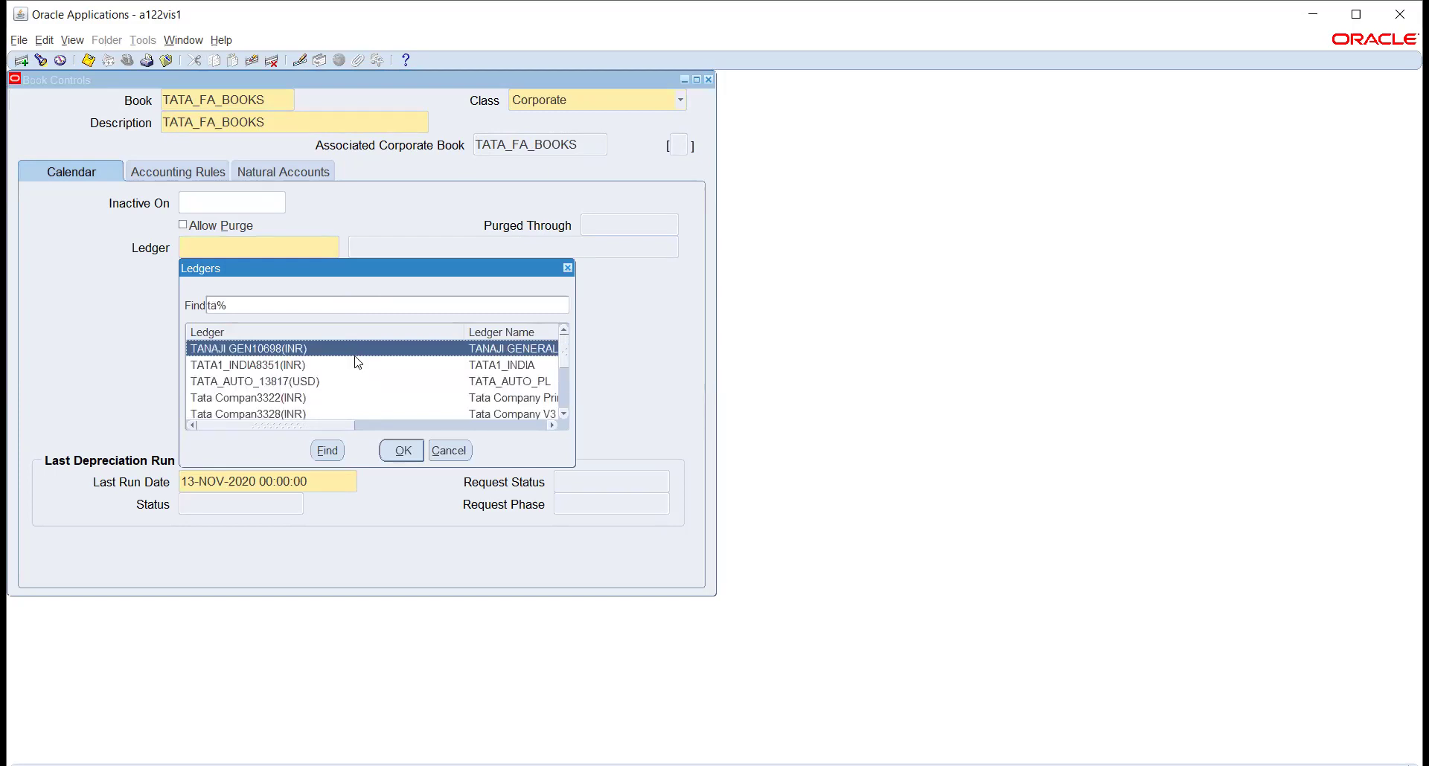
key("Down")
key("Down")
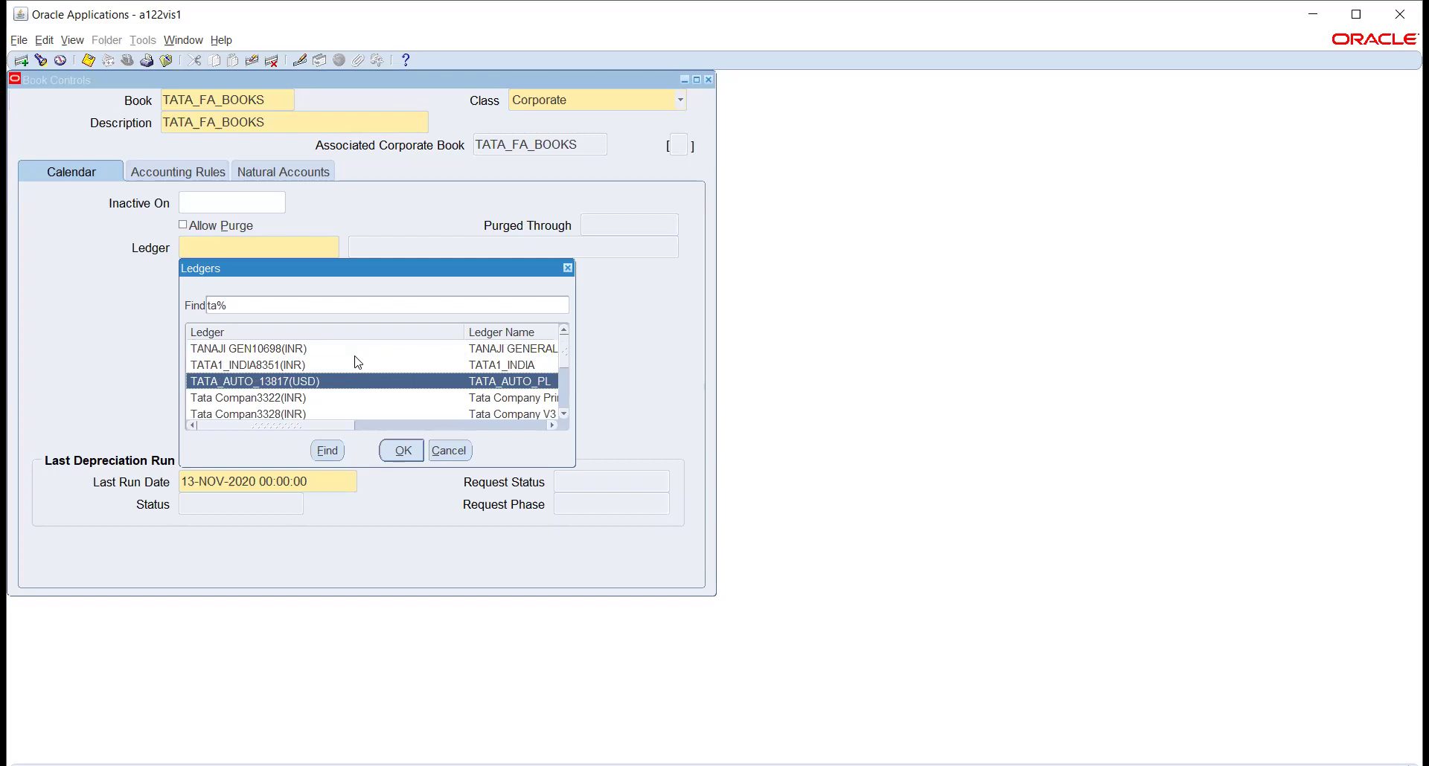
key("Return")
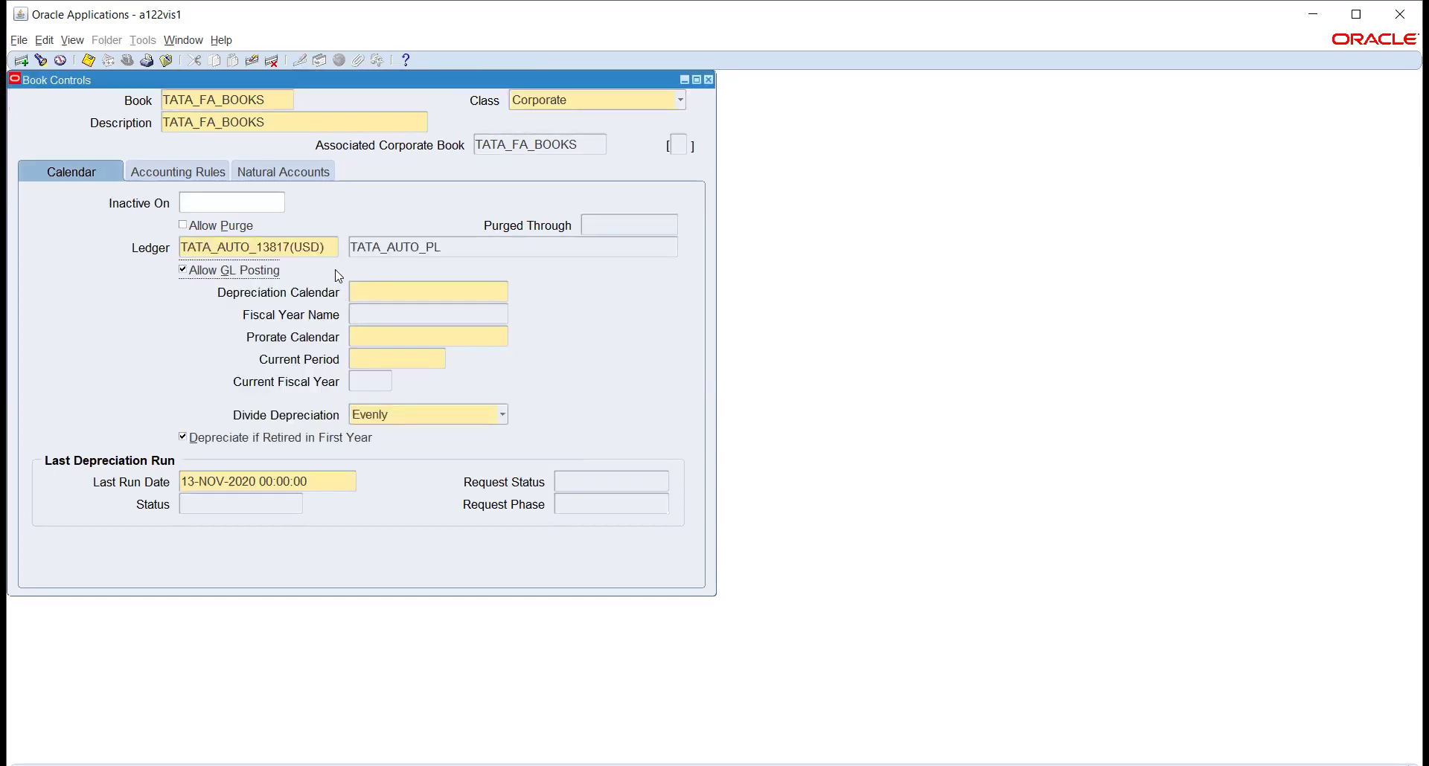
Set both the Depreciation Calendar and the Prorate Calendar of the book to TATA-DEP
left_click(397, 292)
type("TATA-DEP")
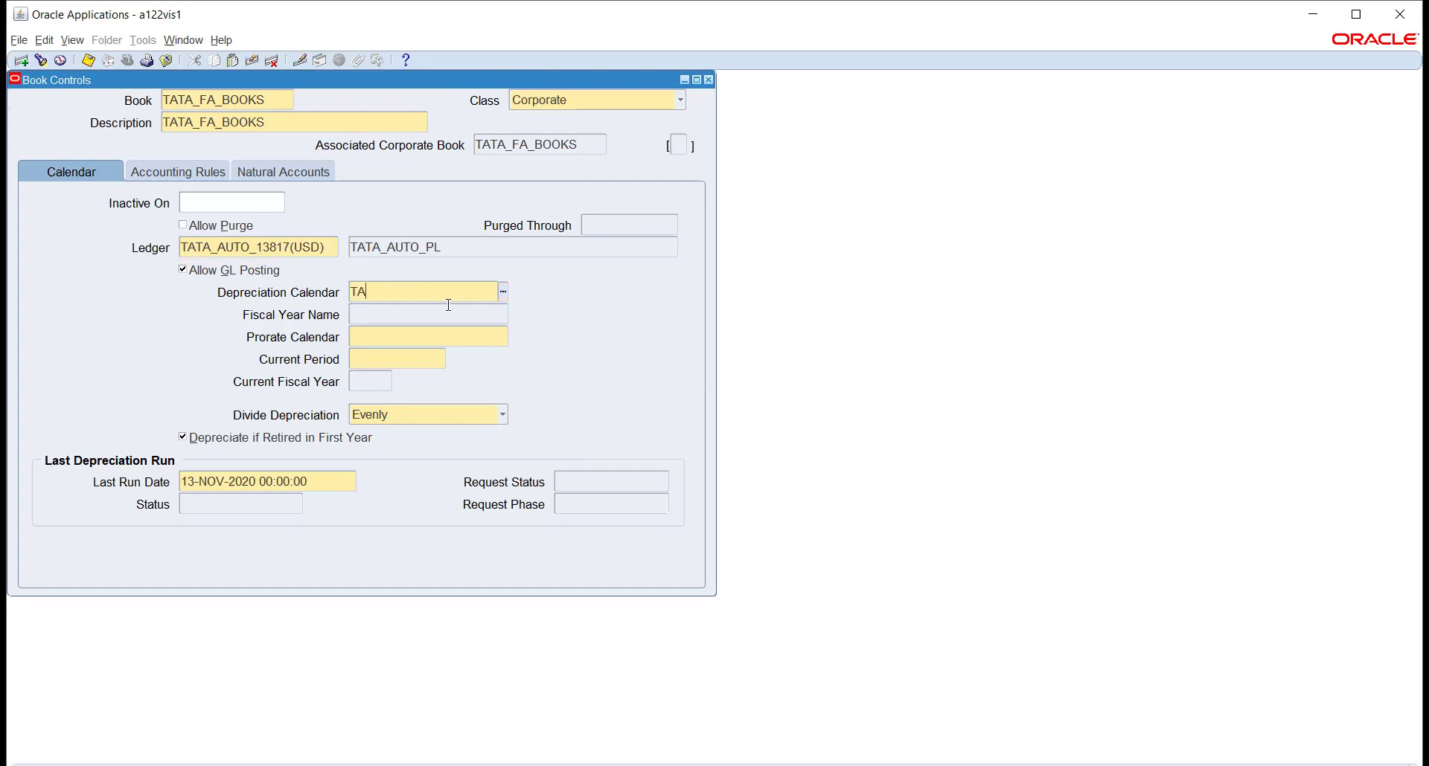
key("Tab")
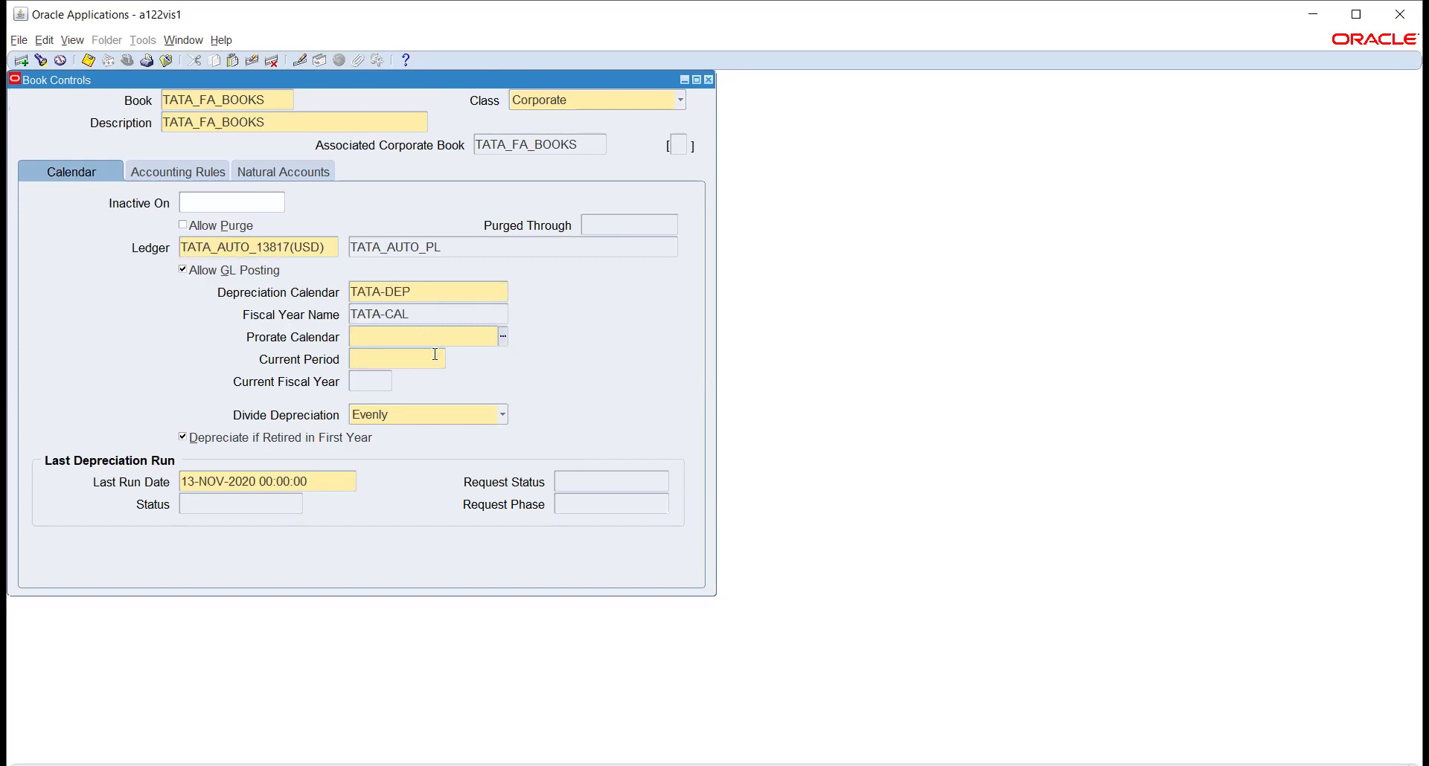
type("TATA-DEP")
key("Tab")
Set the book's current period to FEB-20 and keep Divide Depreciation as Evenly
left_click(440, 359)
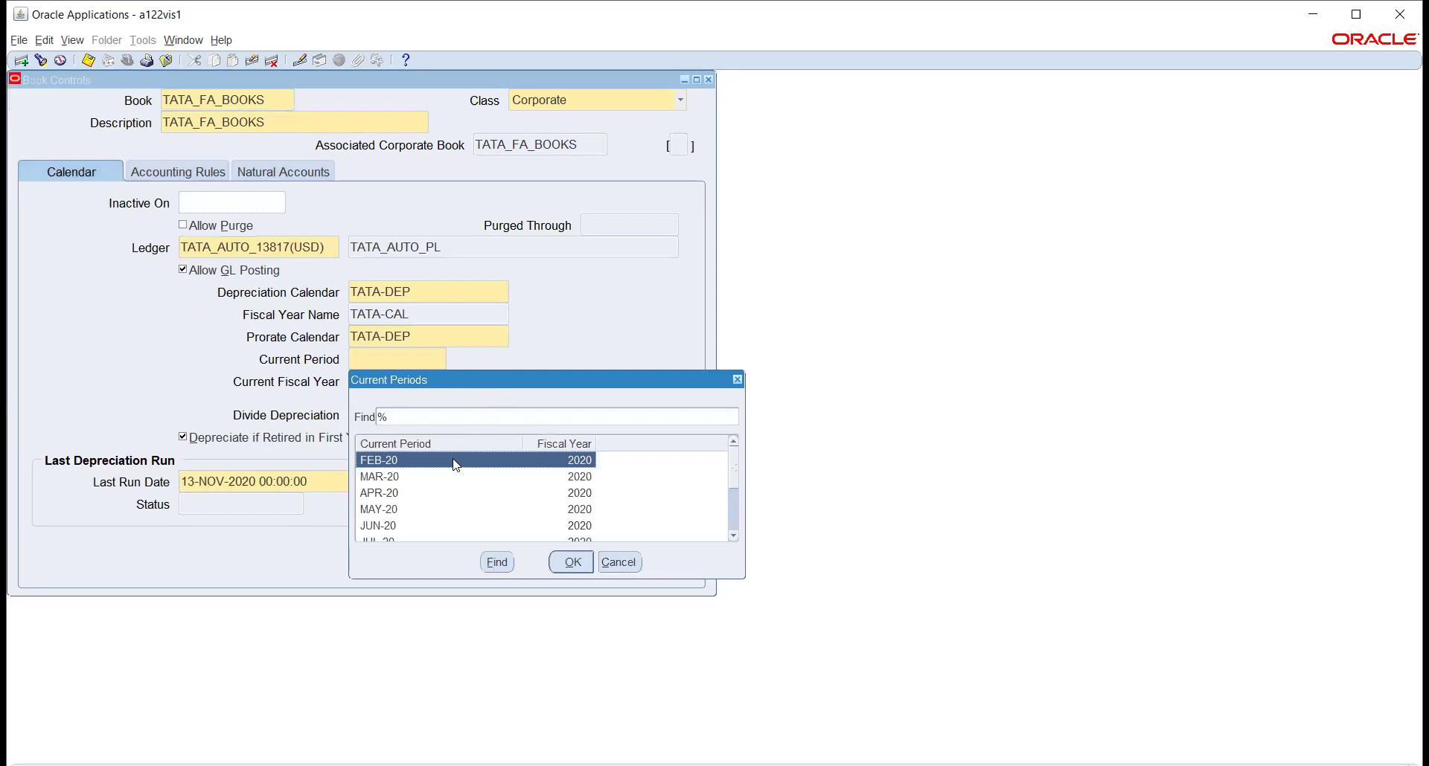
double_click(454, 462)
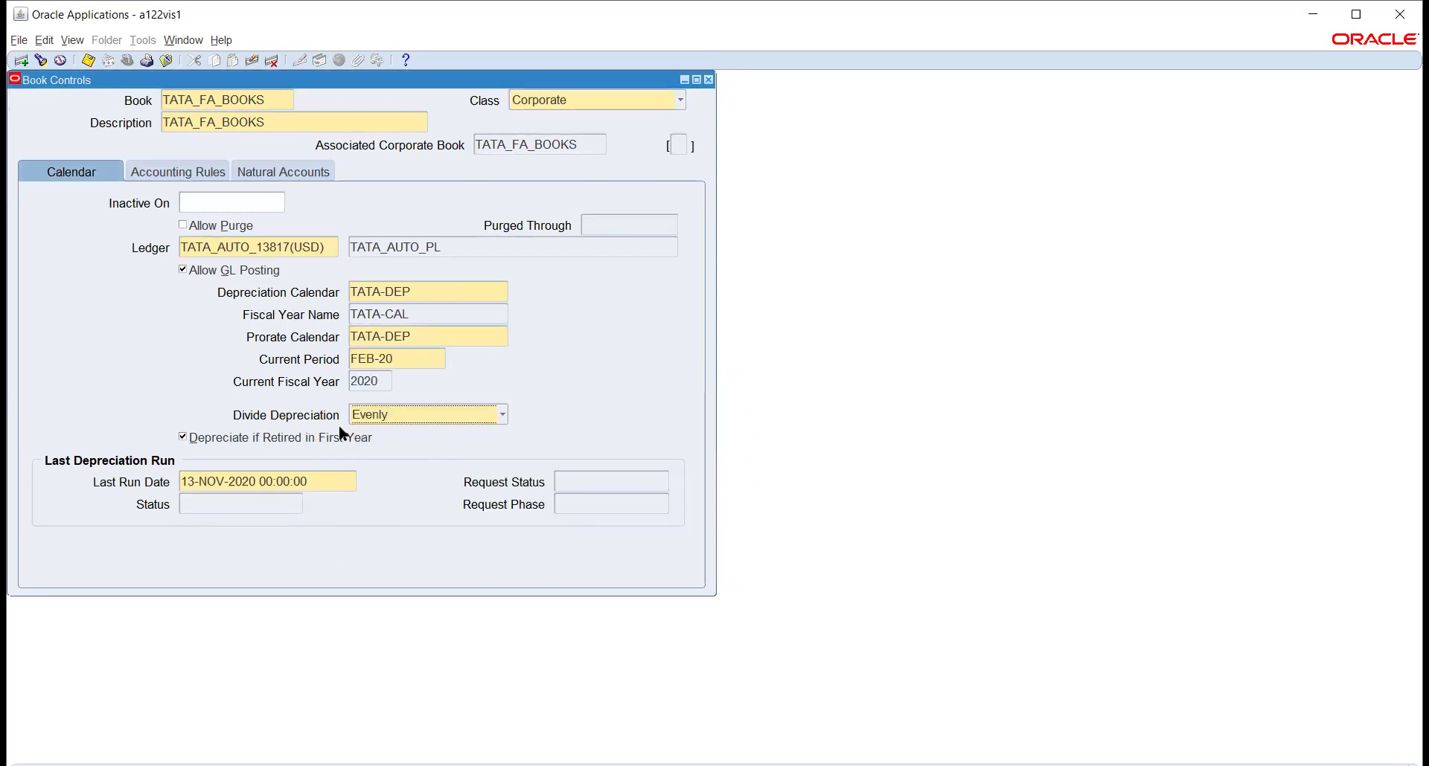
left_click(418, 415)
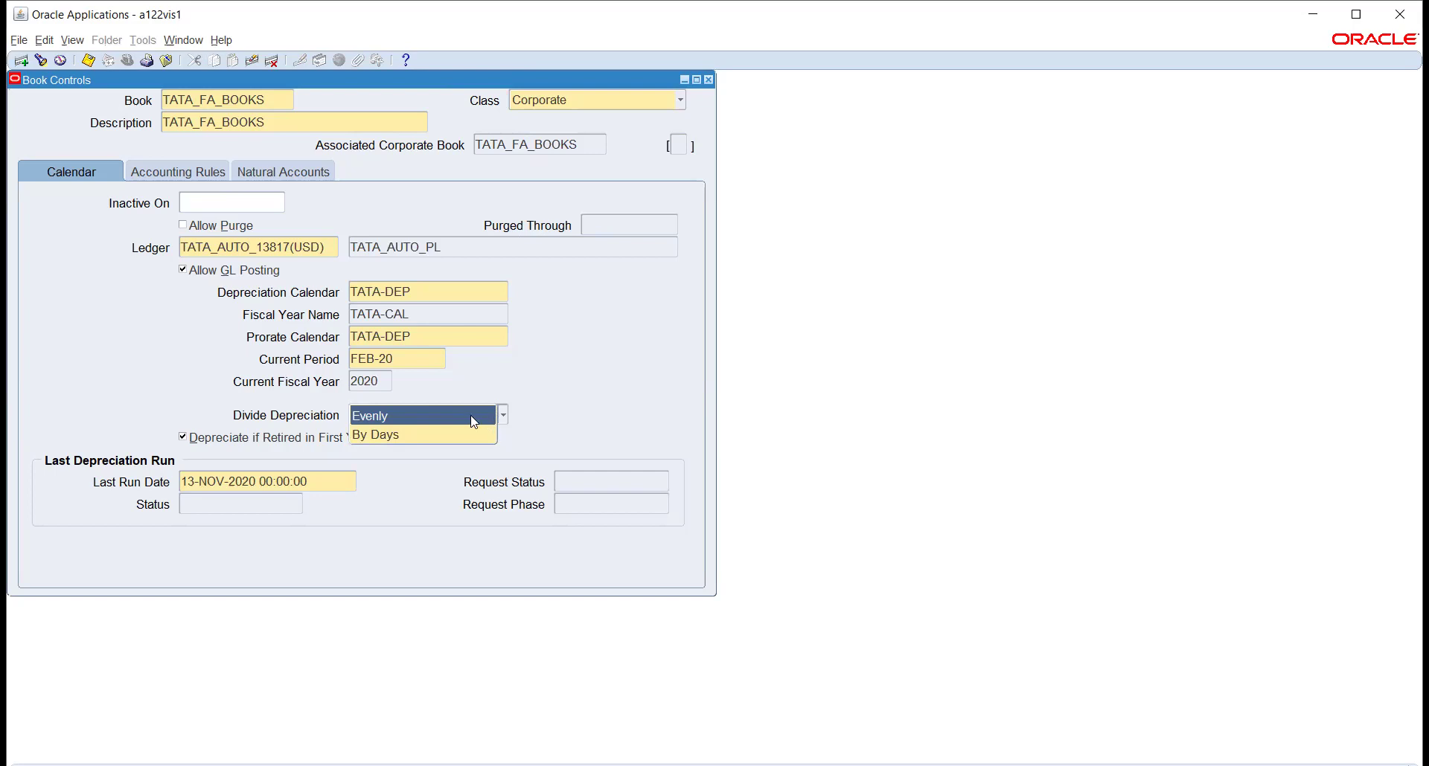
left_click(506, 374)
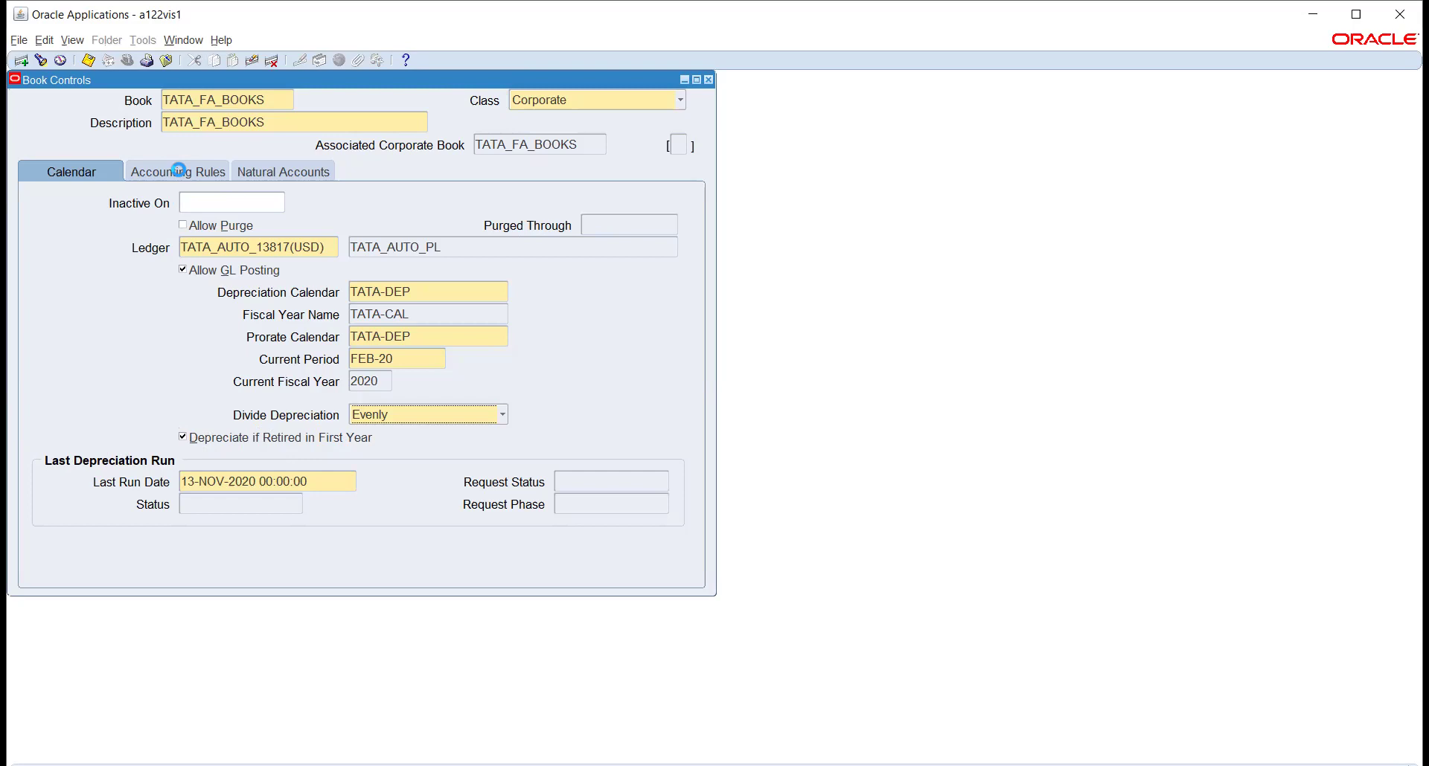
In the book's accounting rules, enable Revalue Accumulated Depreciation and Revalue YTD Depreciation
left_click(179, 171)
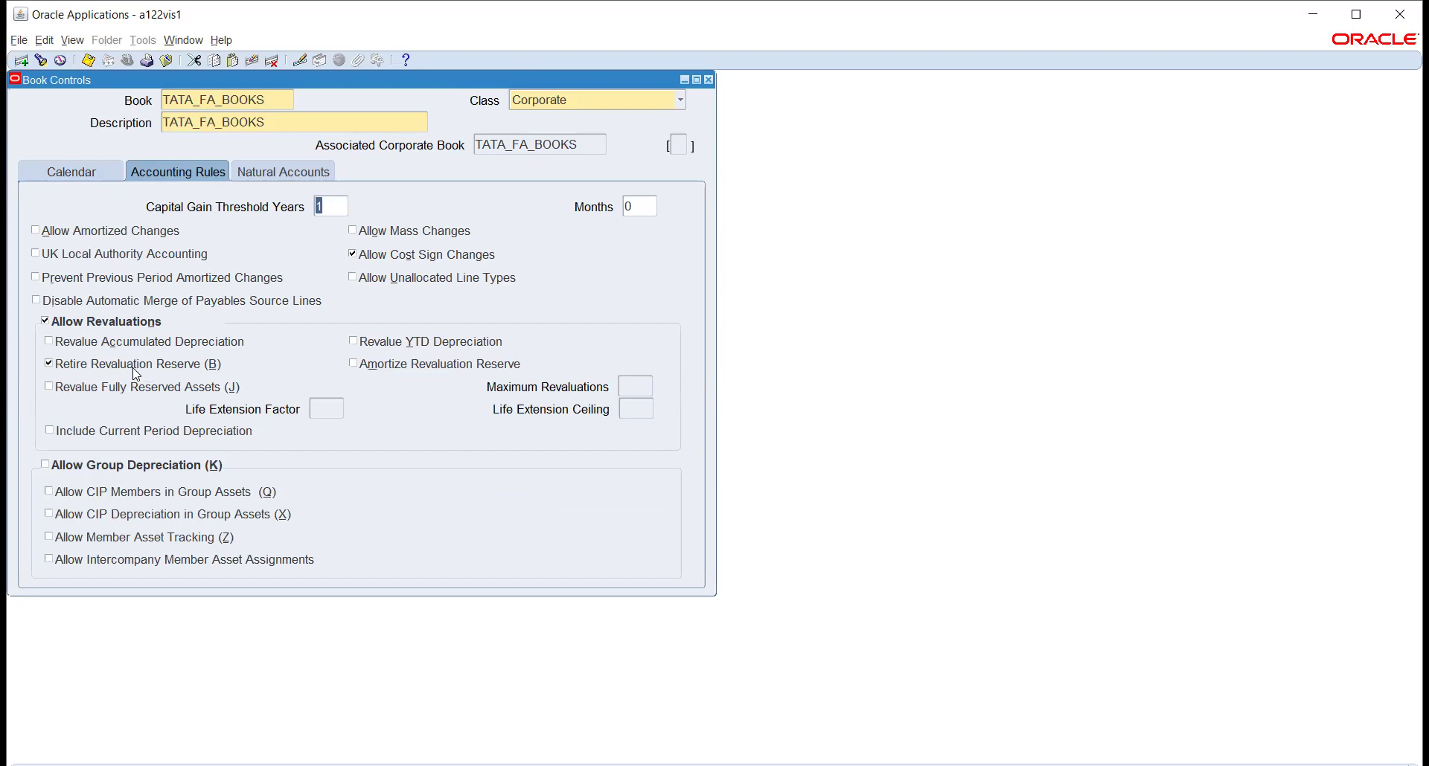
left_click(67, 343)
left_click(359, 343)
In the book's natural accounts, find accounts containing "PROCEED" and assign 7850 as the Proceeds of Sale gain account
left_click(280, 172)
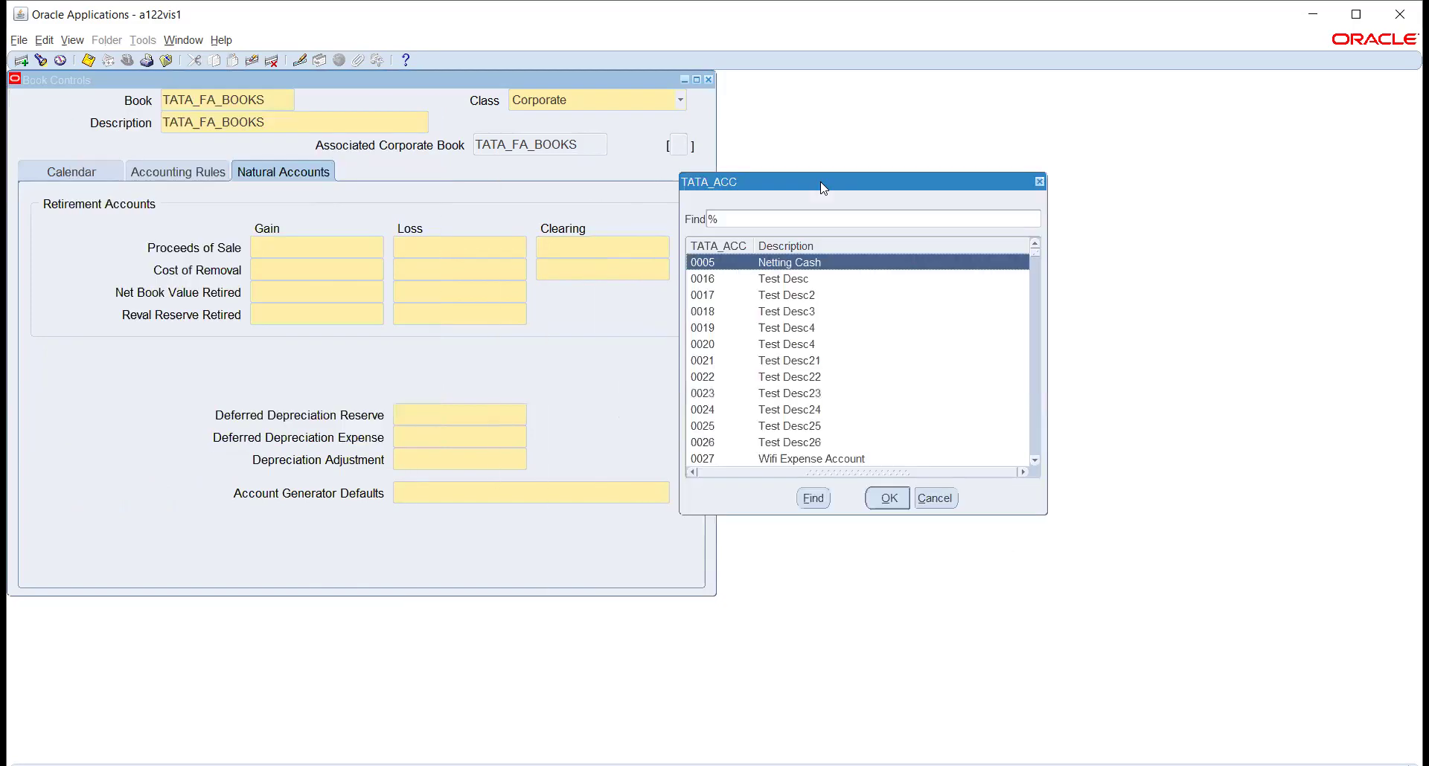
left_click(736, 220)
type("PROCEED%")
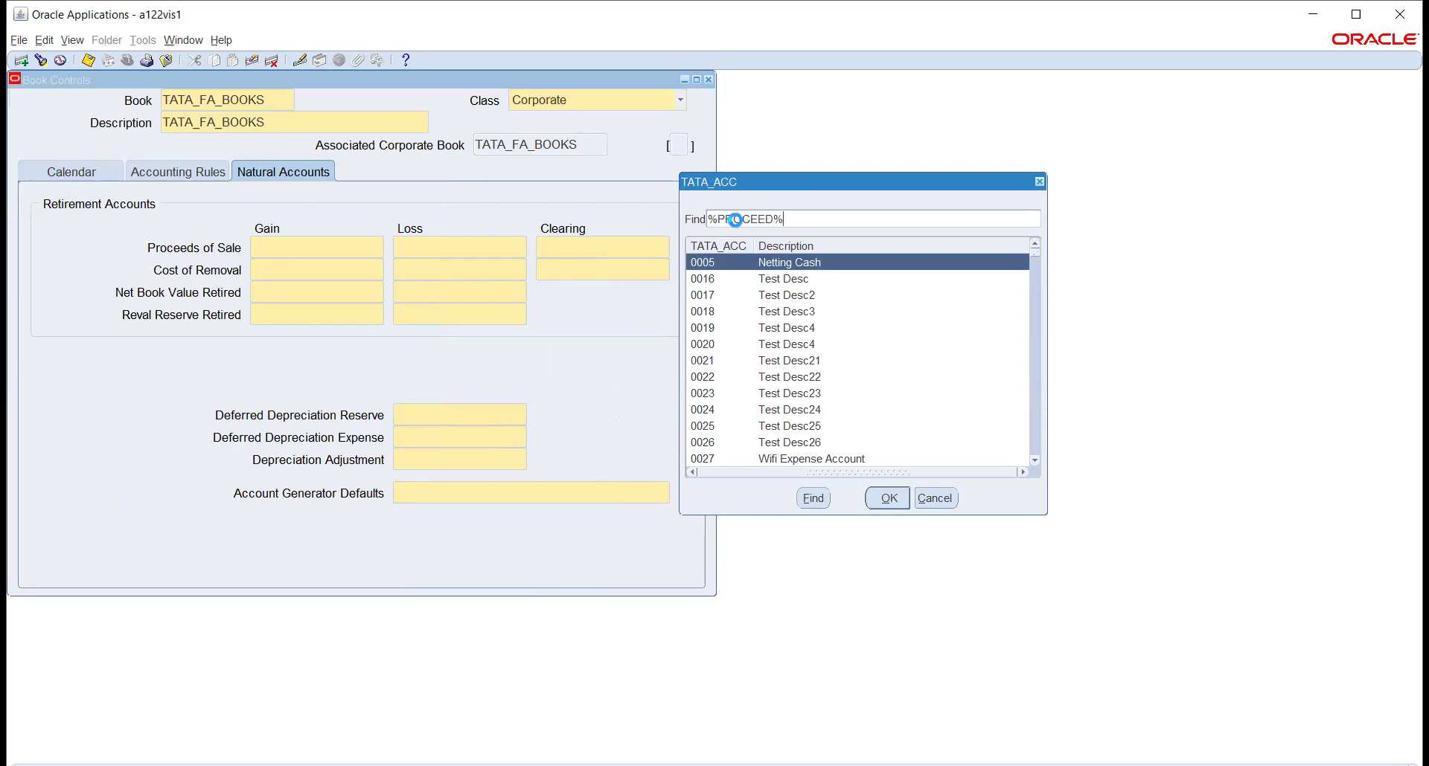
key("Return")
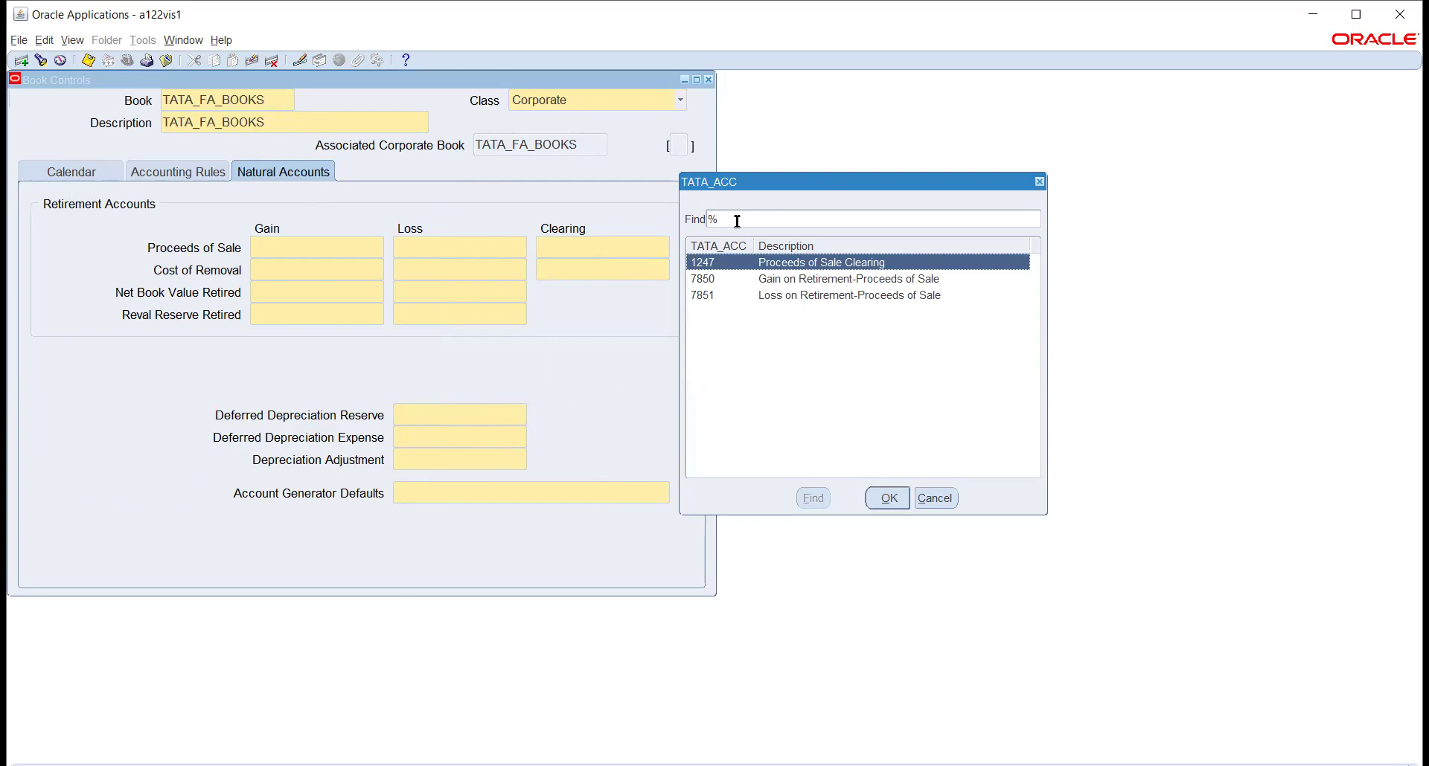
key("Down")
key("Return")
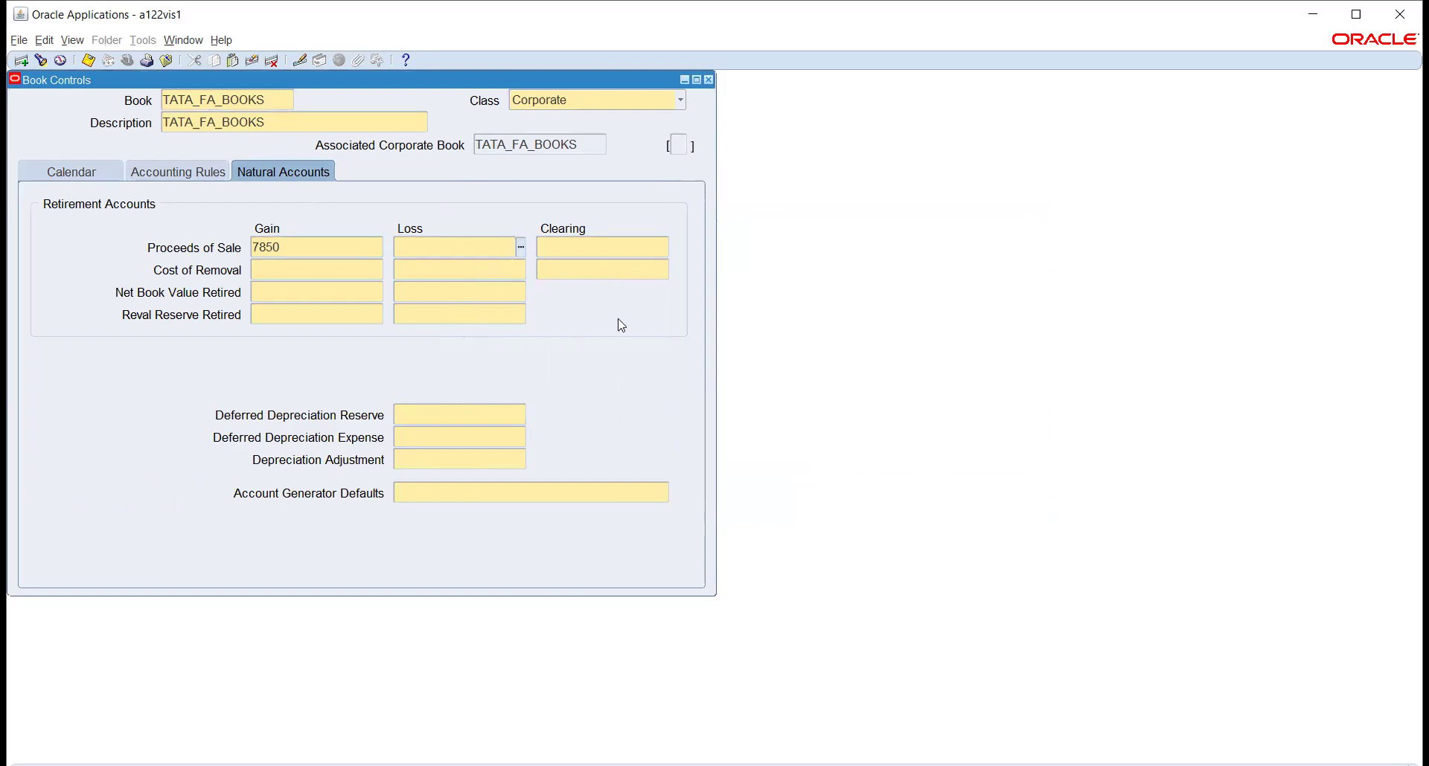
Find accounts containing "PROCEEDS" and assign 7851 as the Proceeds of Sale loss account
key("ctrl+l")
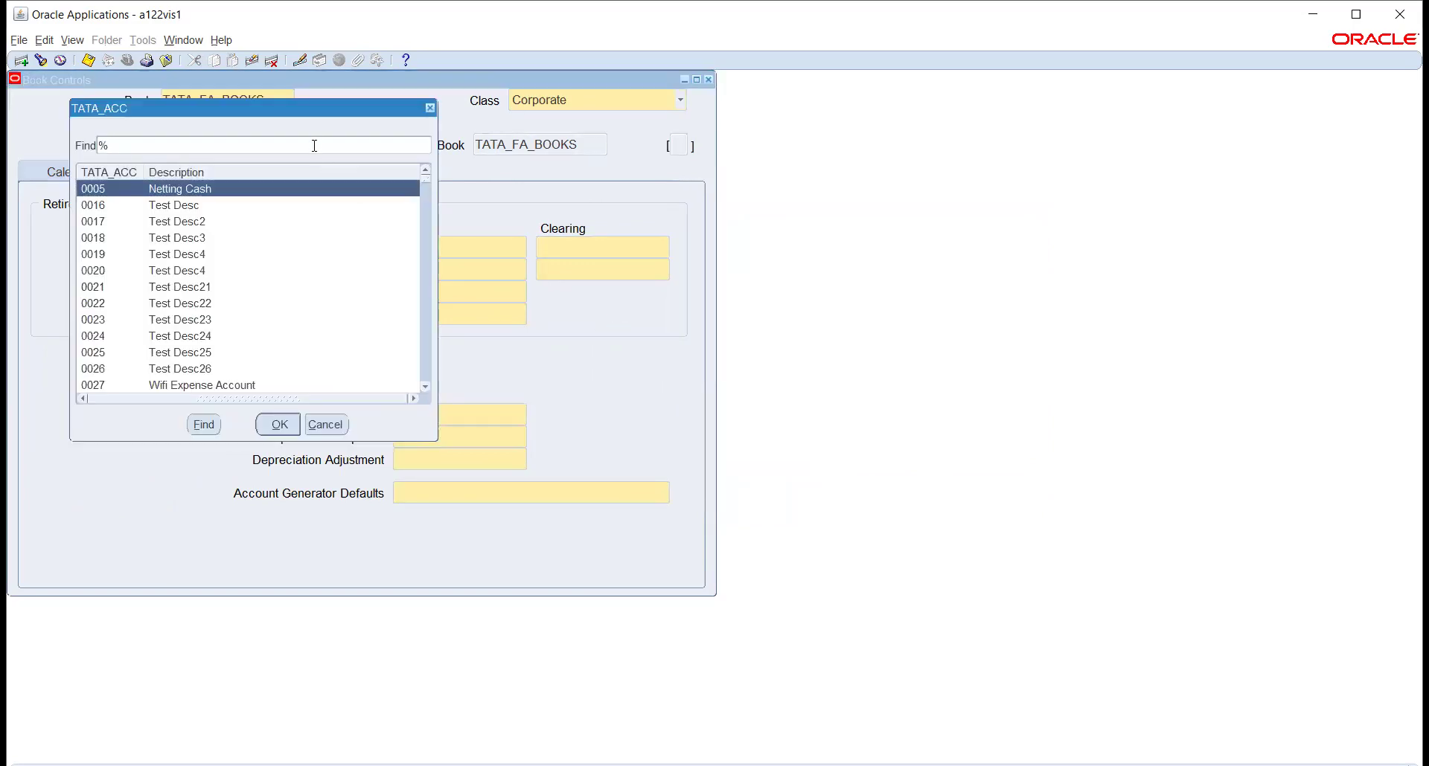
type("PROCEEDS")
key("Return")
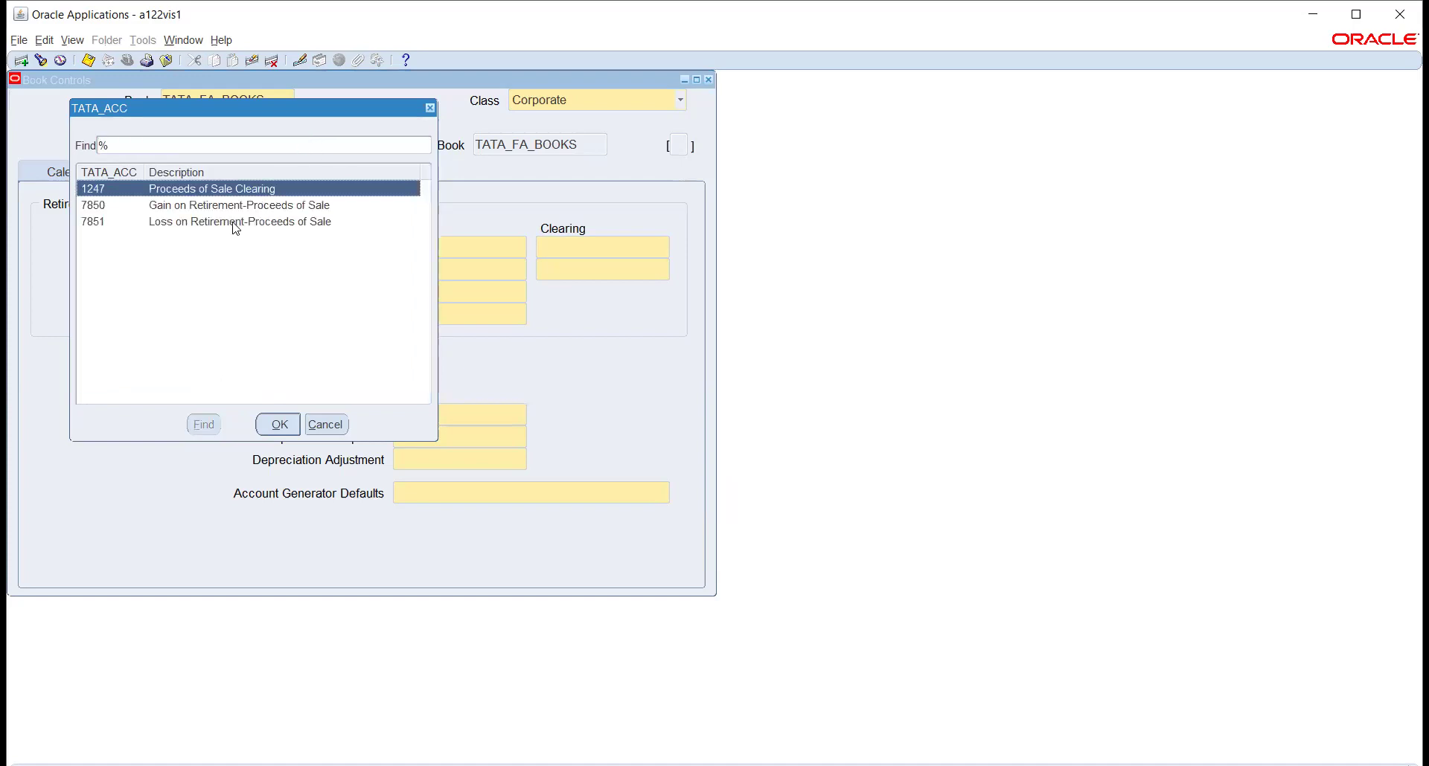
left_click(203, 209)
left_click(206, 222)
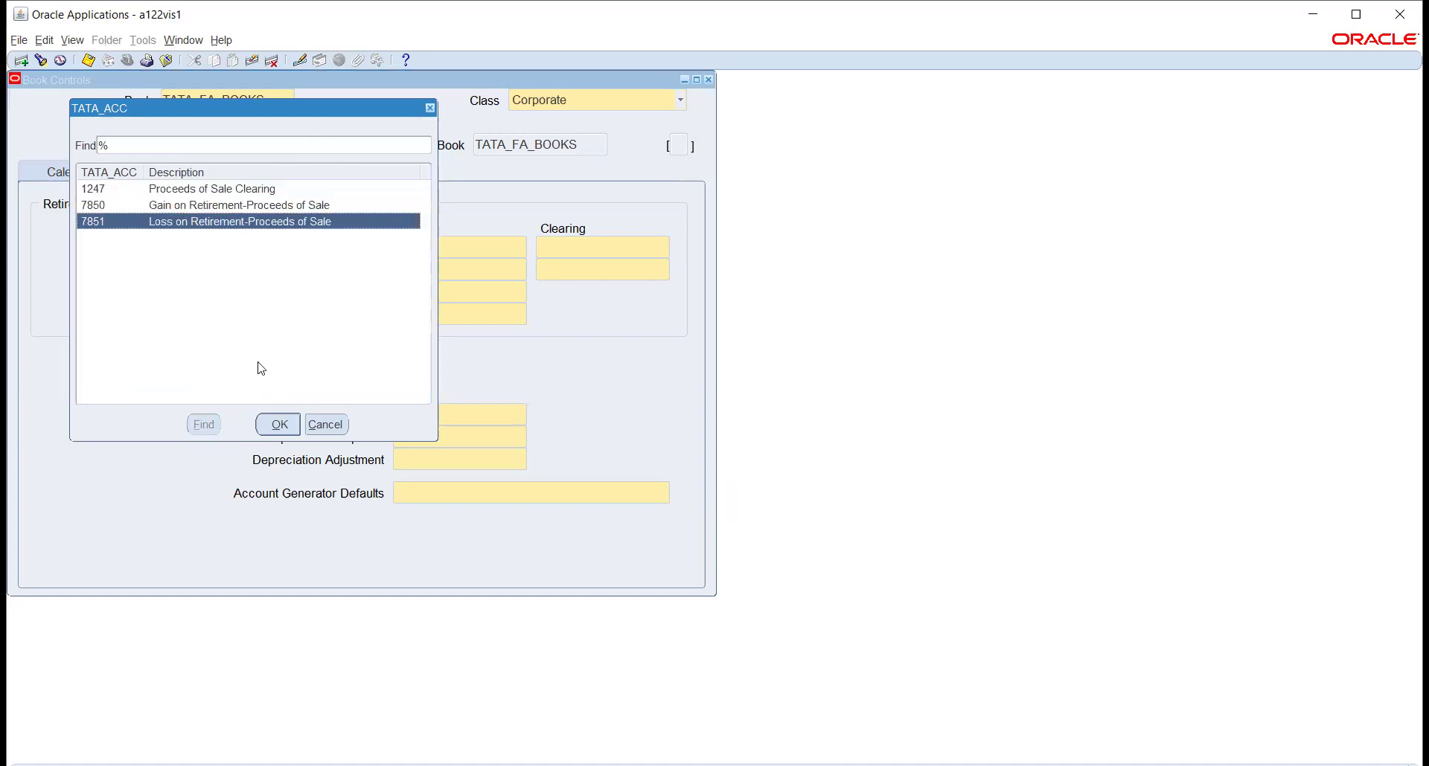
left_click(278, 426)
Set the Proceeds of Sale clearing account to 1247
left_click(562, 255)
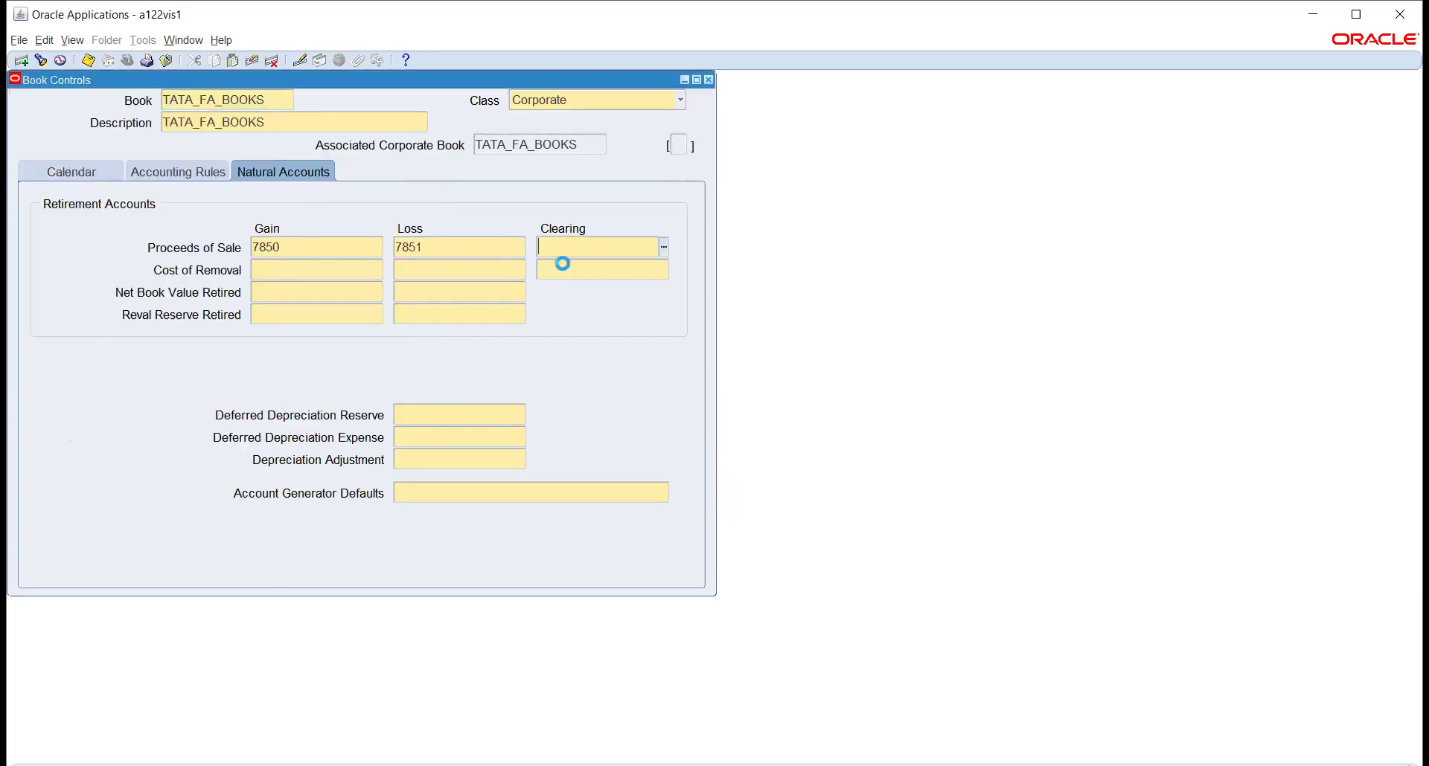
type("1247")
key("Tab")
Find accounts containing "REMOVAL" and assign 7852 as the Cost of Removal gain account
left_click(378, 270)
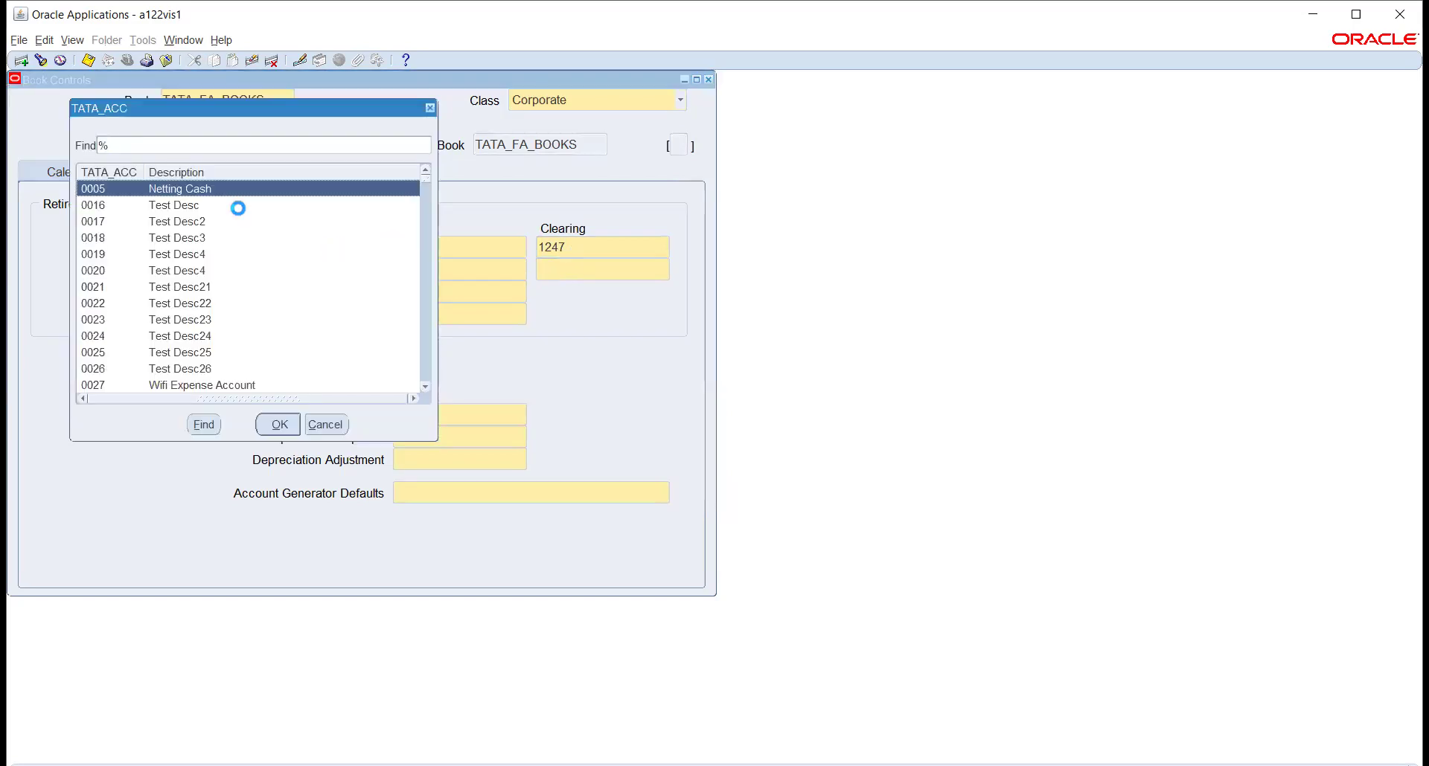
type("REMOVAL%")
key("Return")
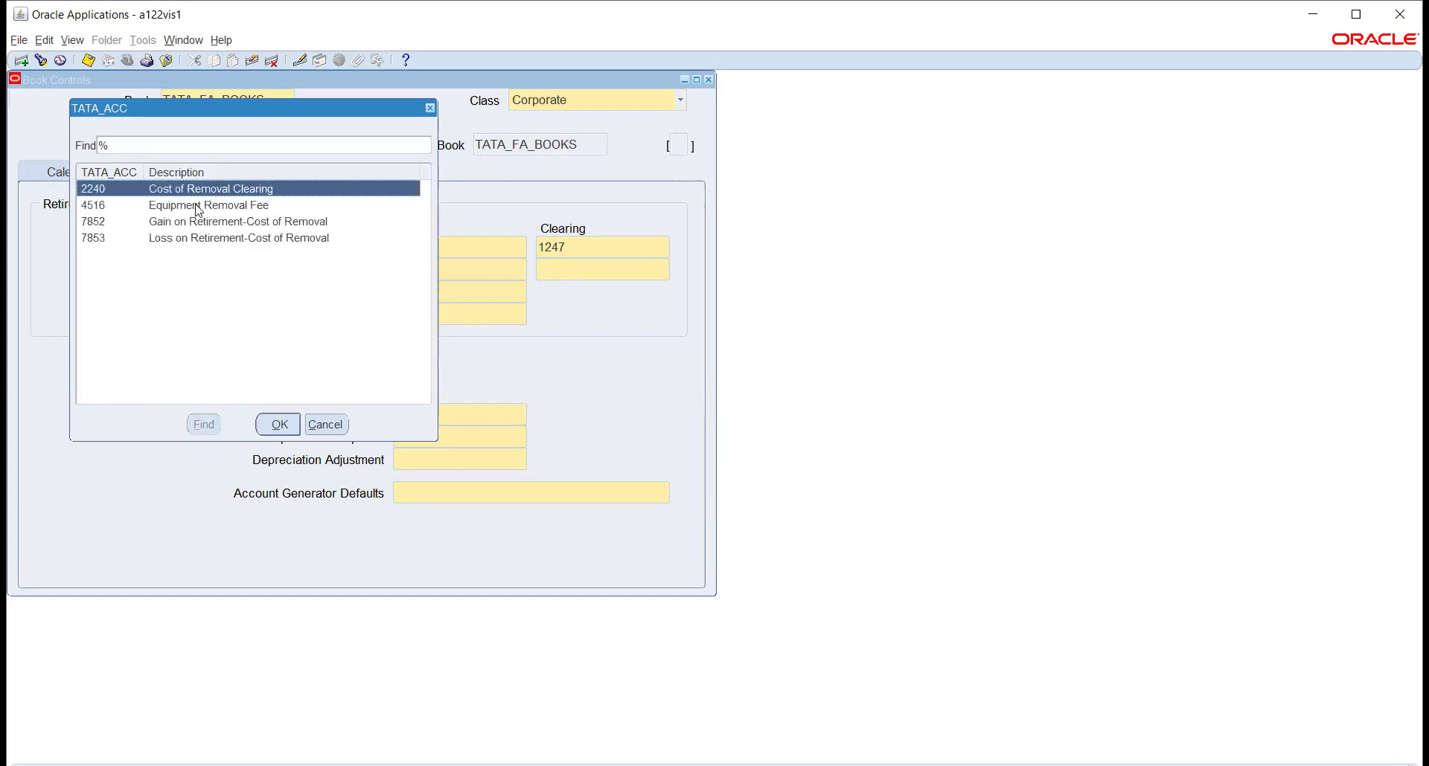
left_click(204, 226)
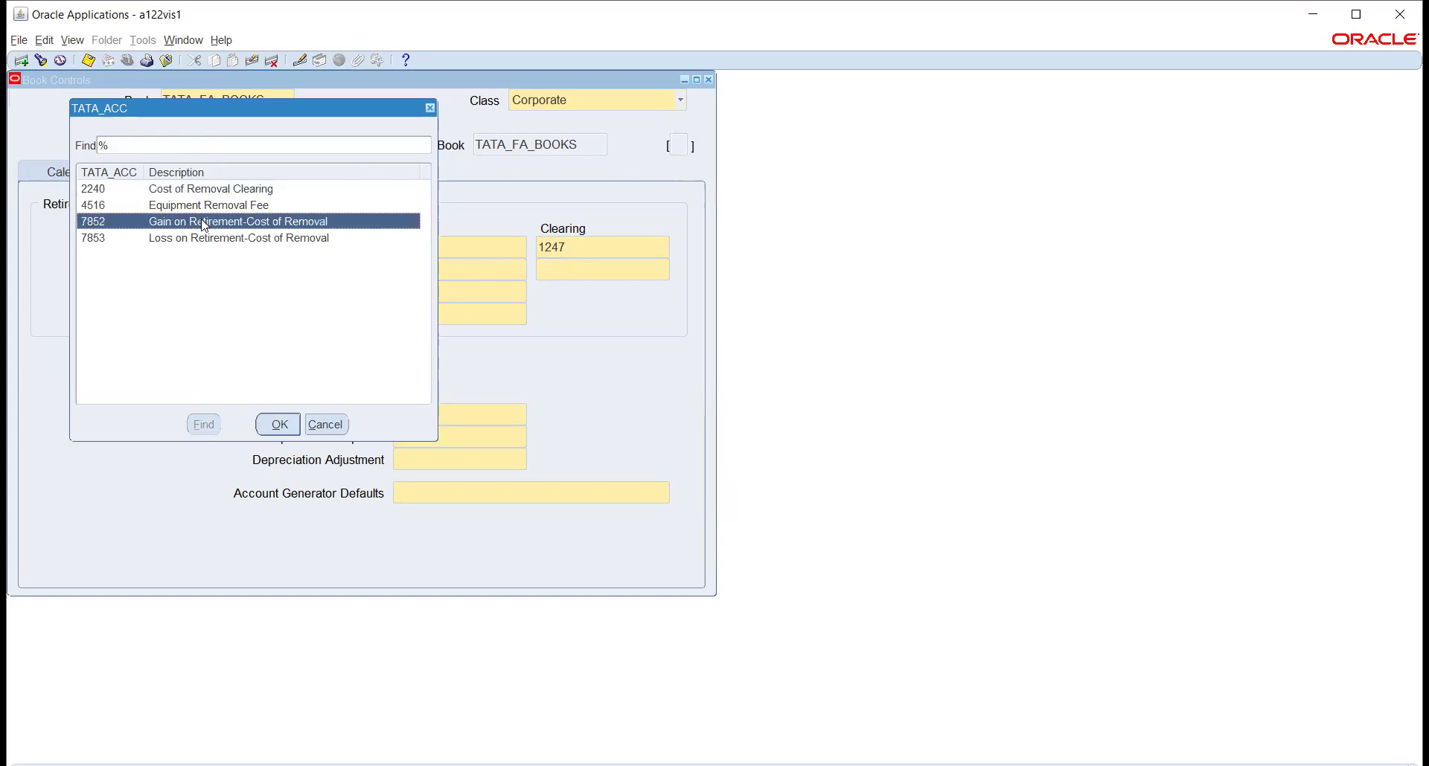
left_click(280, 424)
Set the Cost of Removal loss account to 7853 and assign 2240 as its clearing account from a "REMOVAL" search
left_click(429, 281)
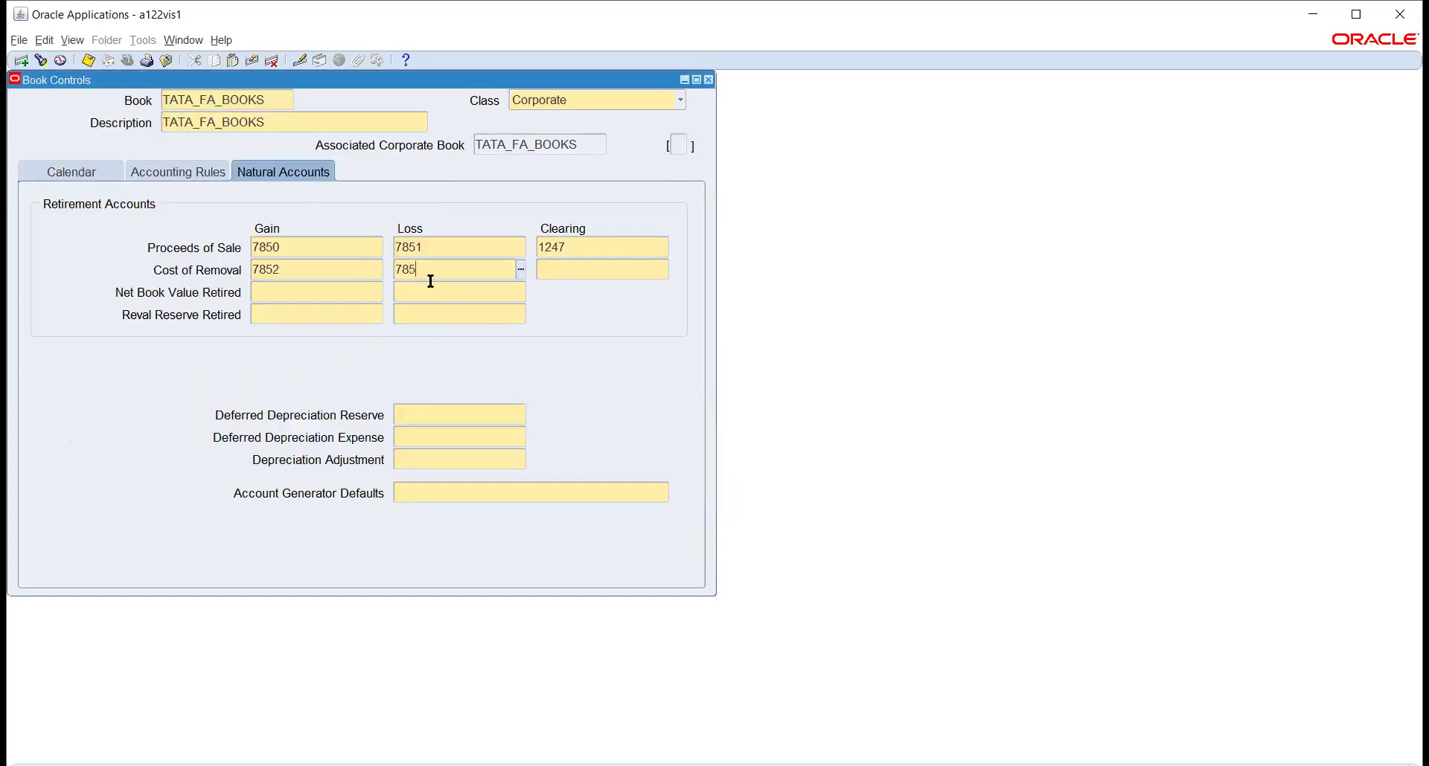
key("Tab")
key("ctrl+l")
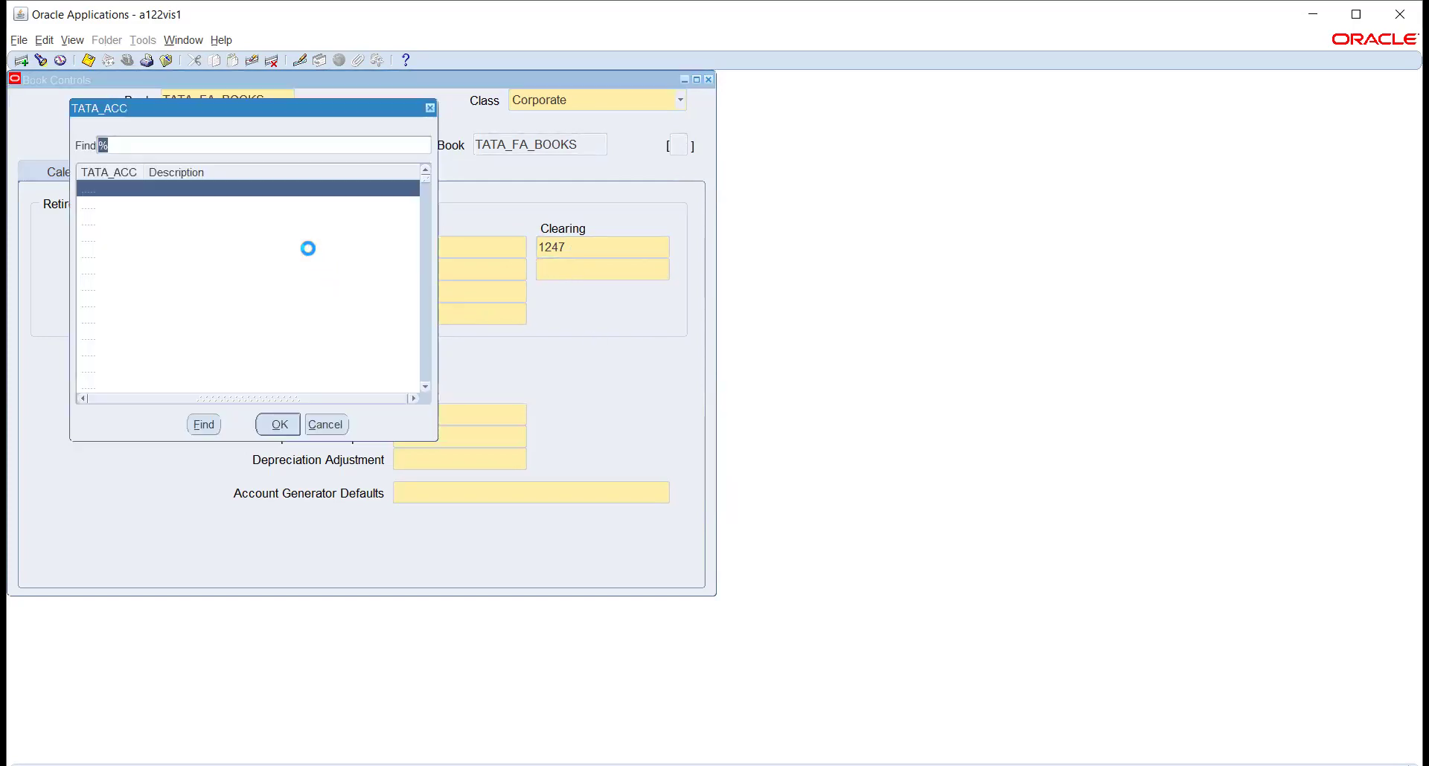
type("REMOVAL%")
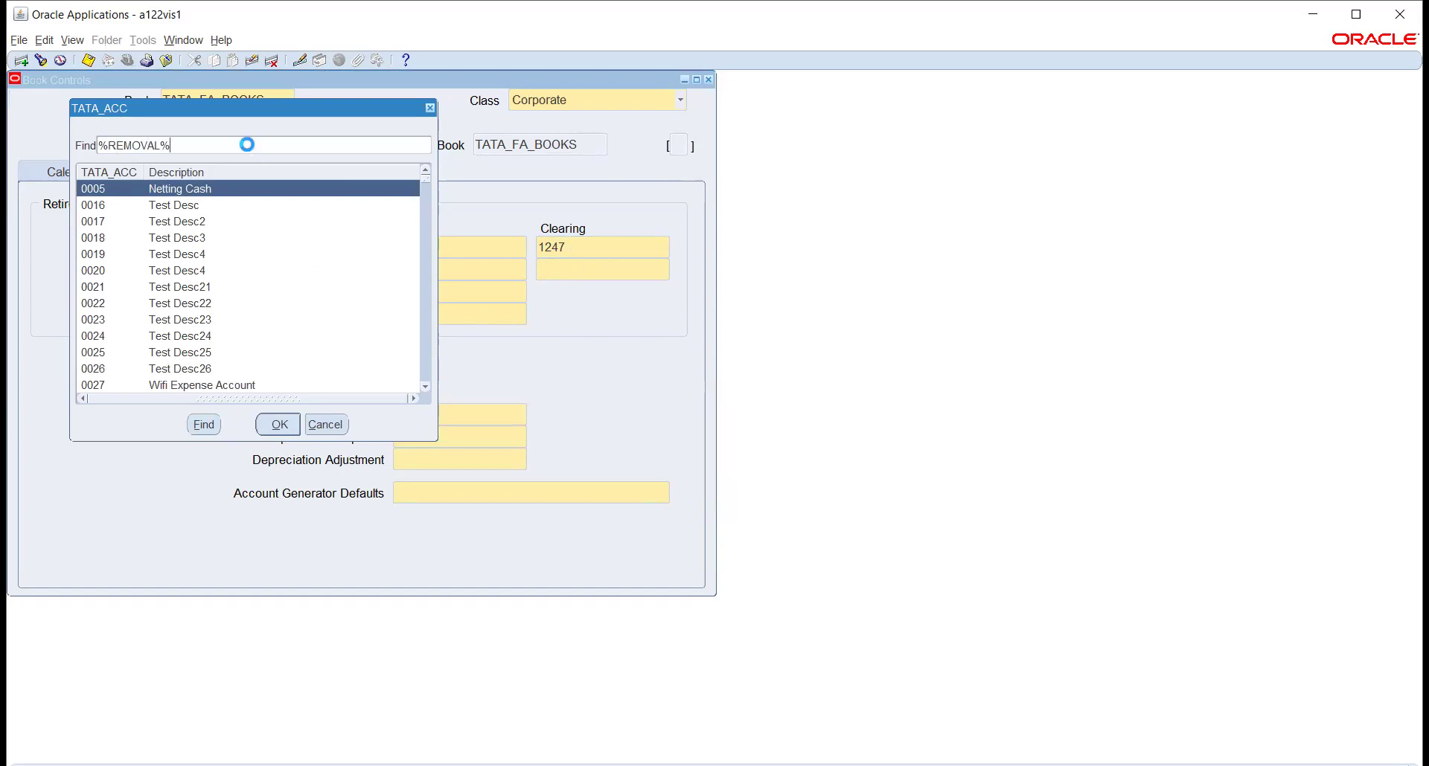
left_click(277, 422)
key("Tab")
Open the list of account values for the Net Book Value Retired gain account
left_click(378, 293)
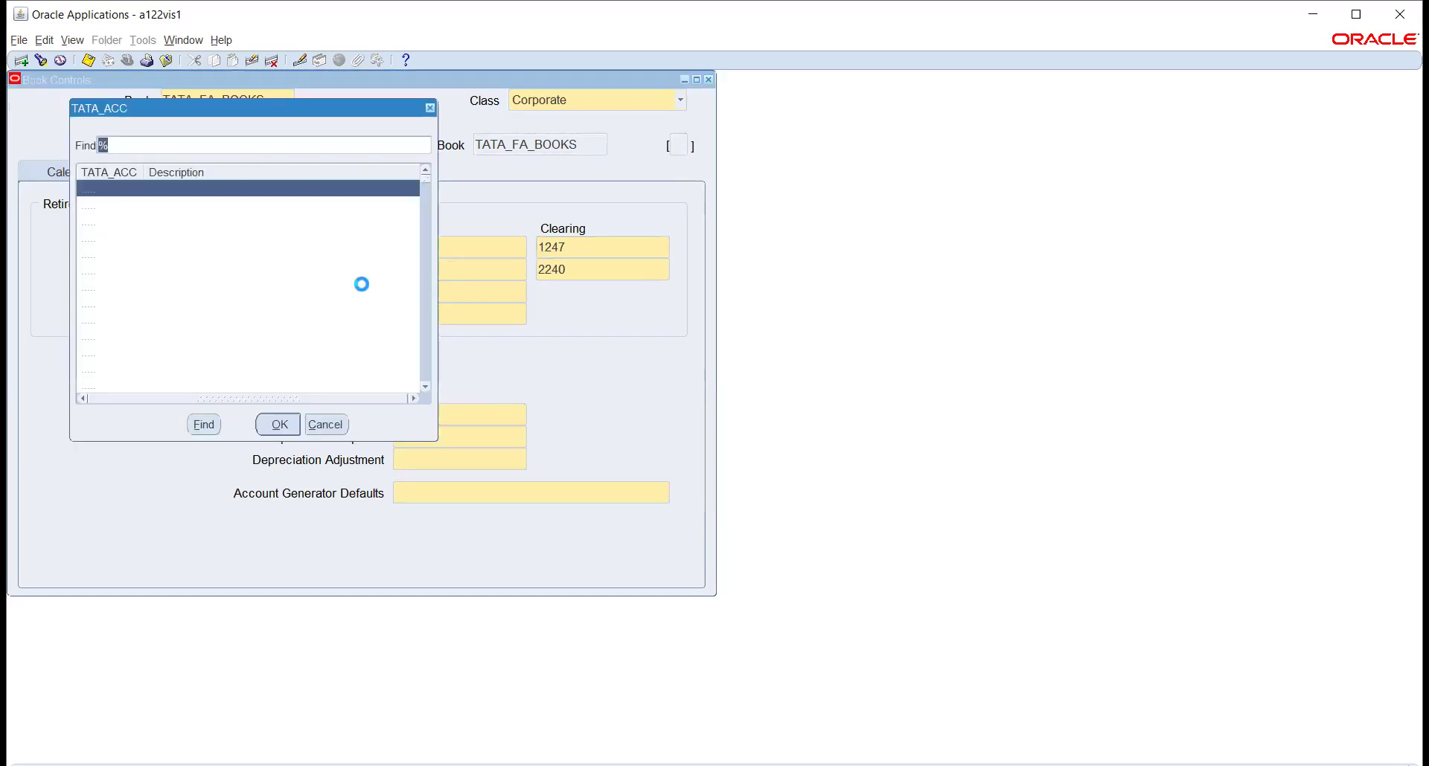
Set the Net Book Value Retired accounts to 7854 for gain and 7855 for loss
type("RETIRED%")
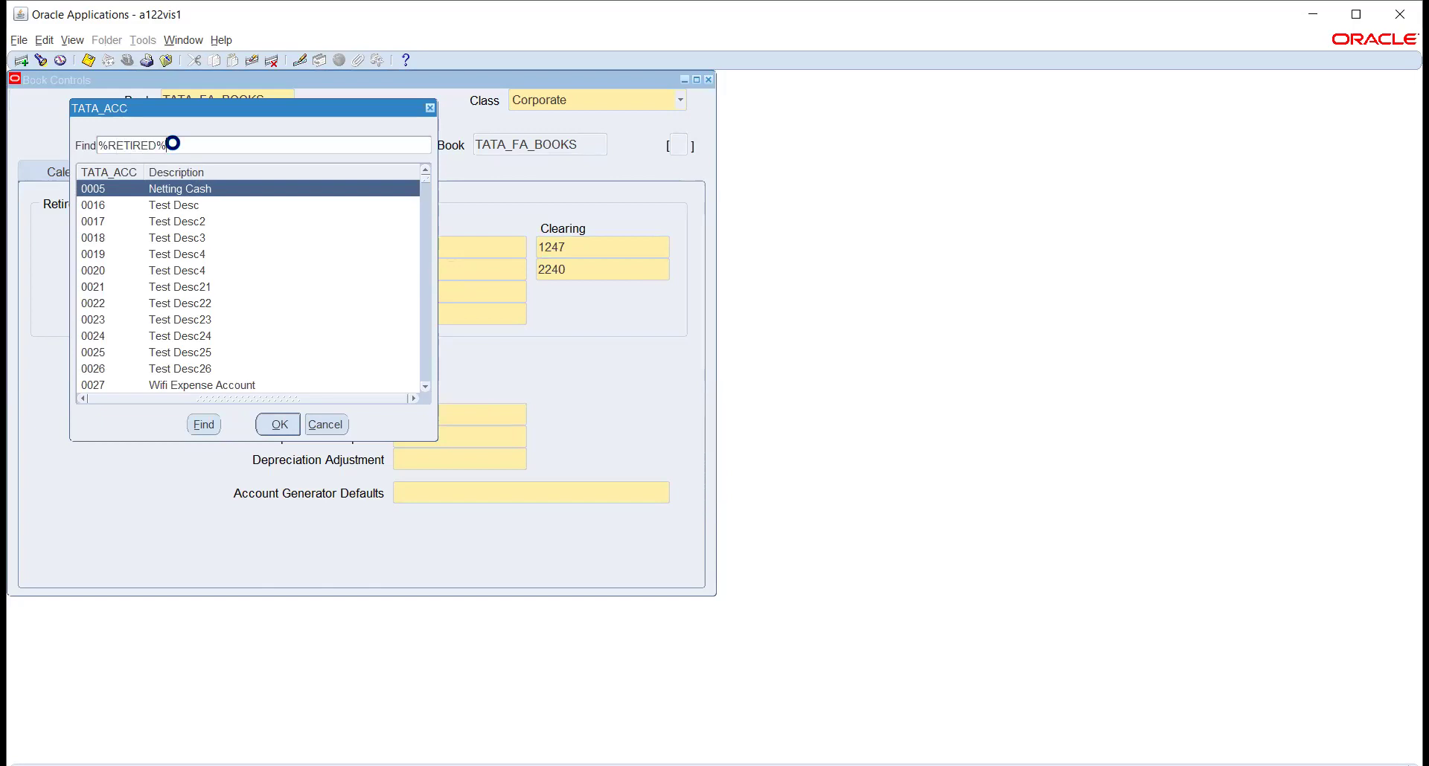
key("Return")
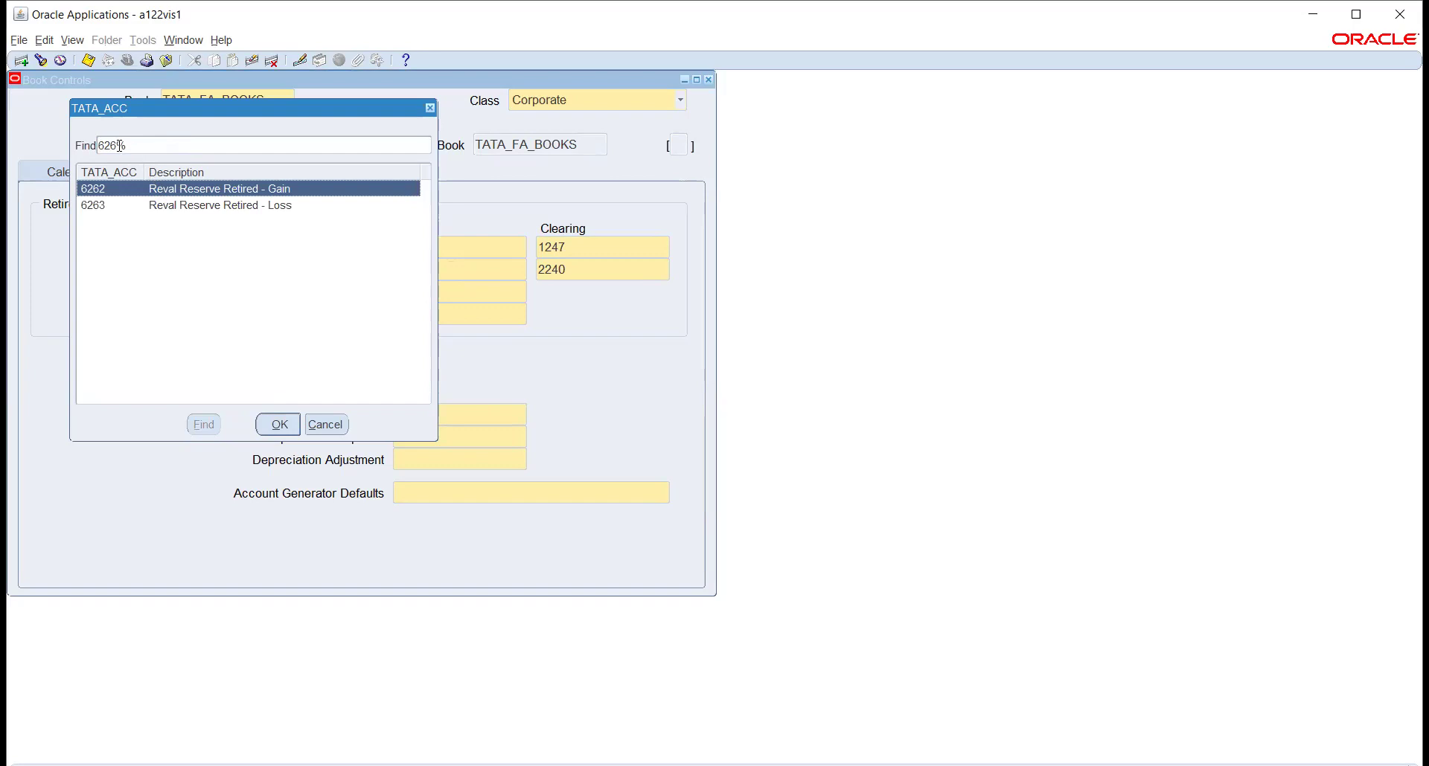
key("BackSpace")
key("BackSpace")
key("BackSpace")
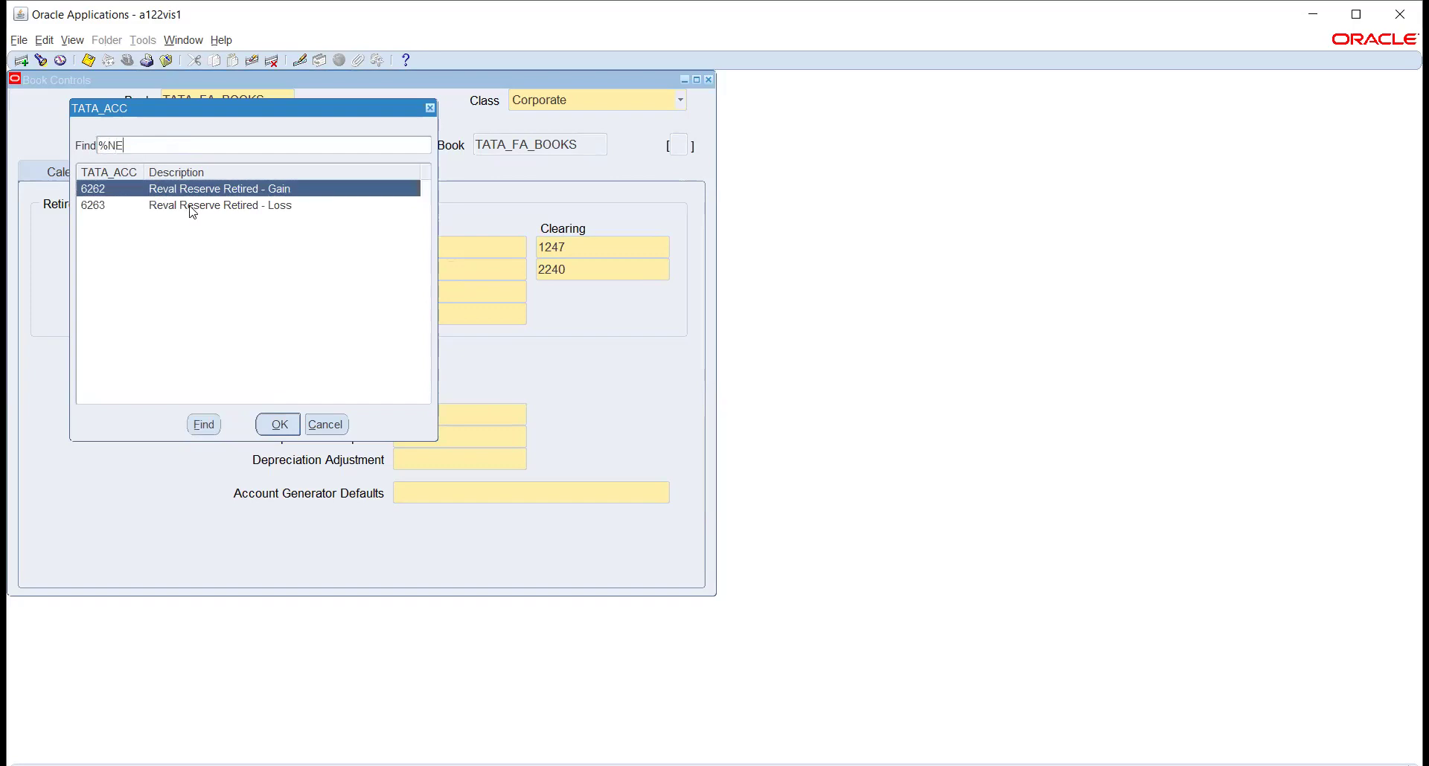
type("NET%")
key("Return")
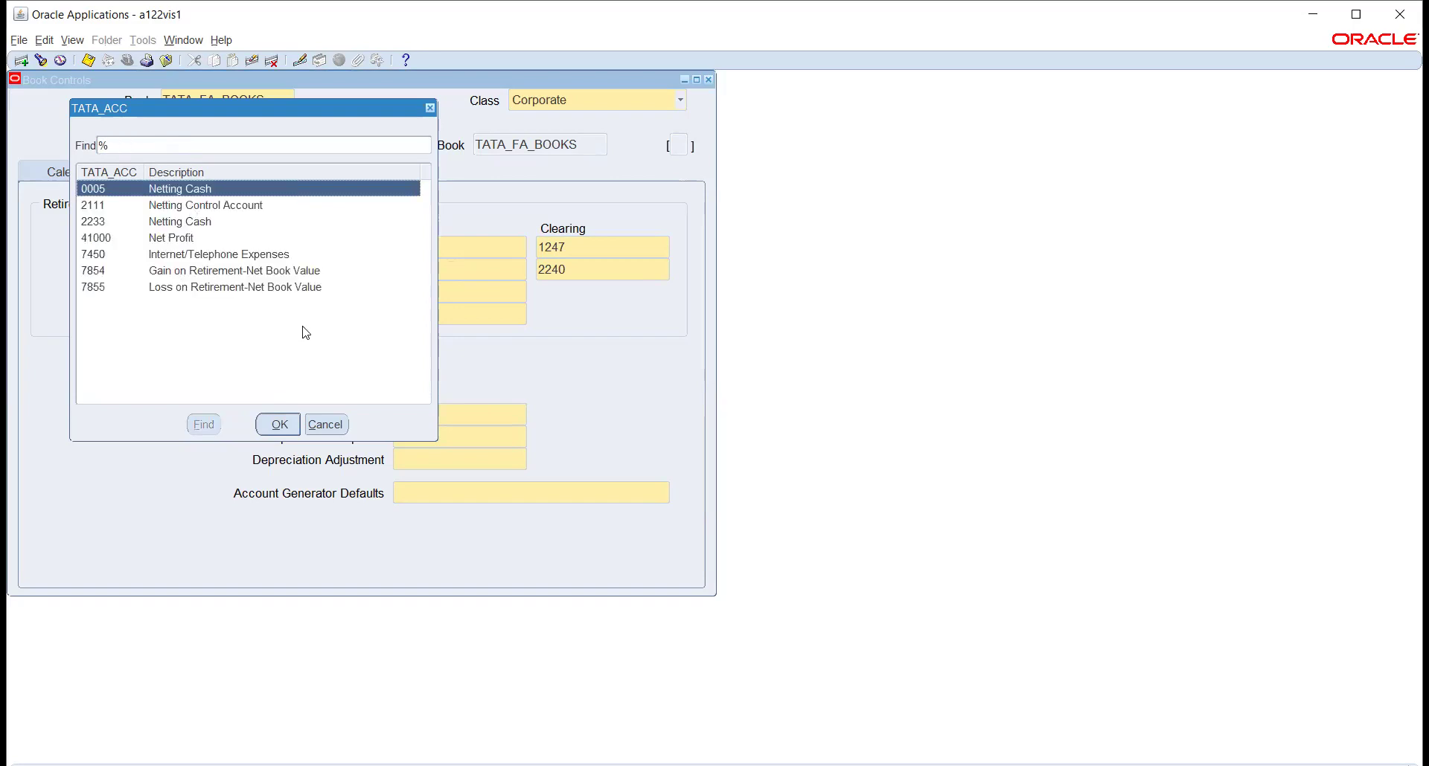
left_click(214, 273)
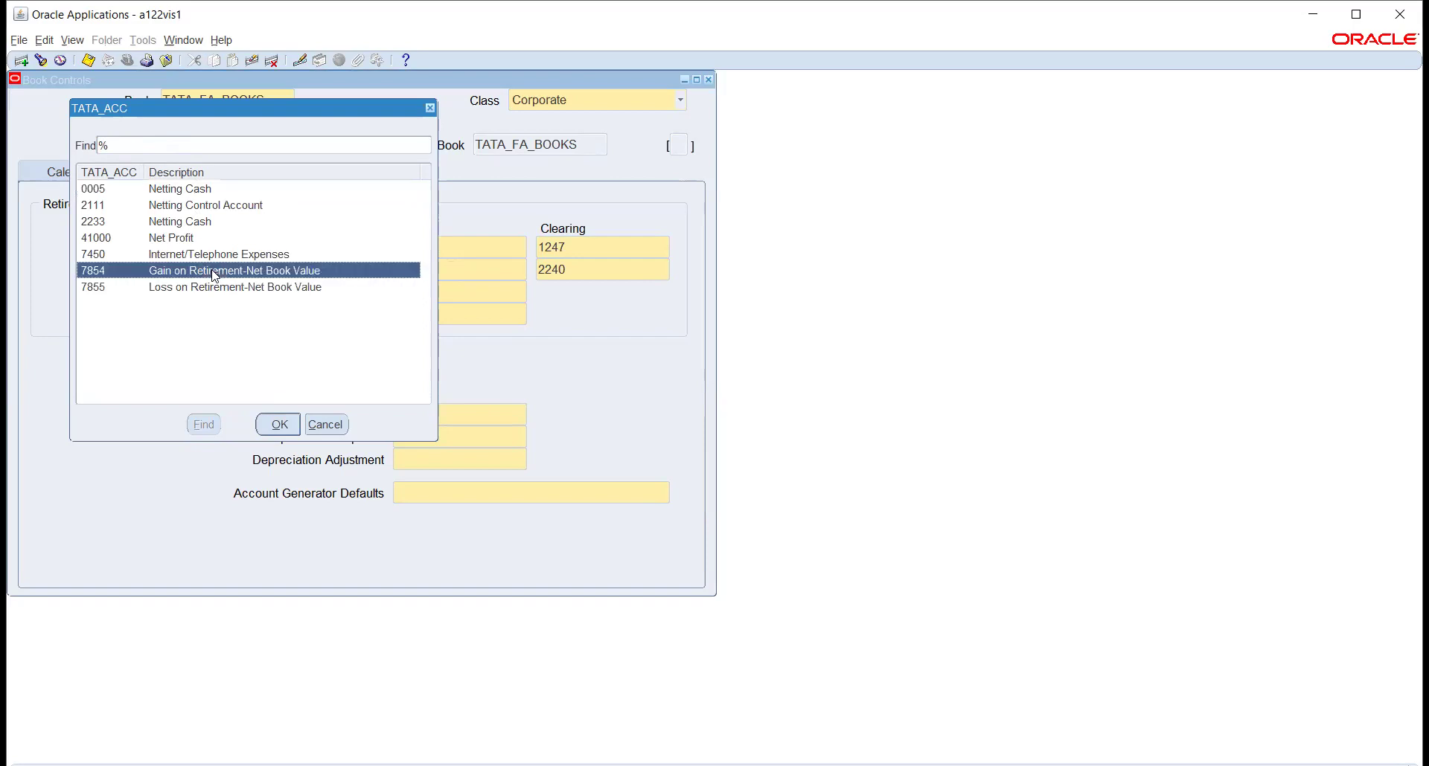
left_click(279, 424)
left_click(395, 292)
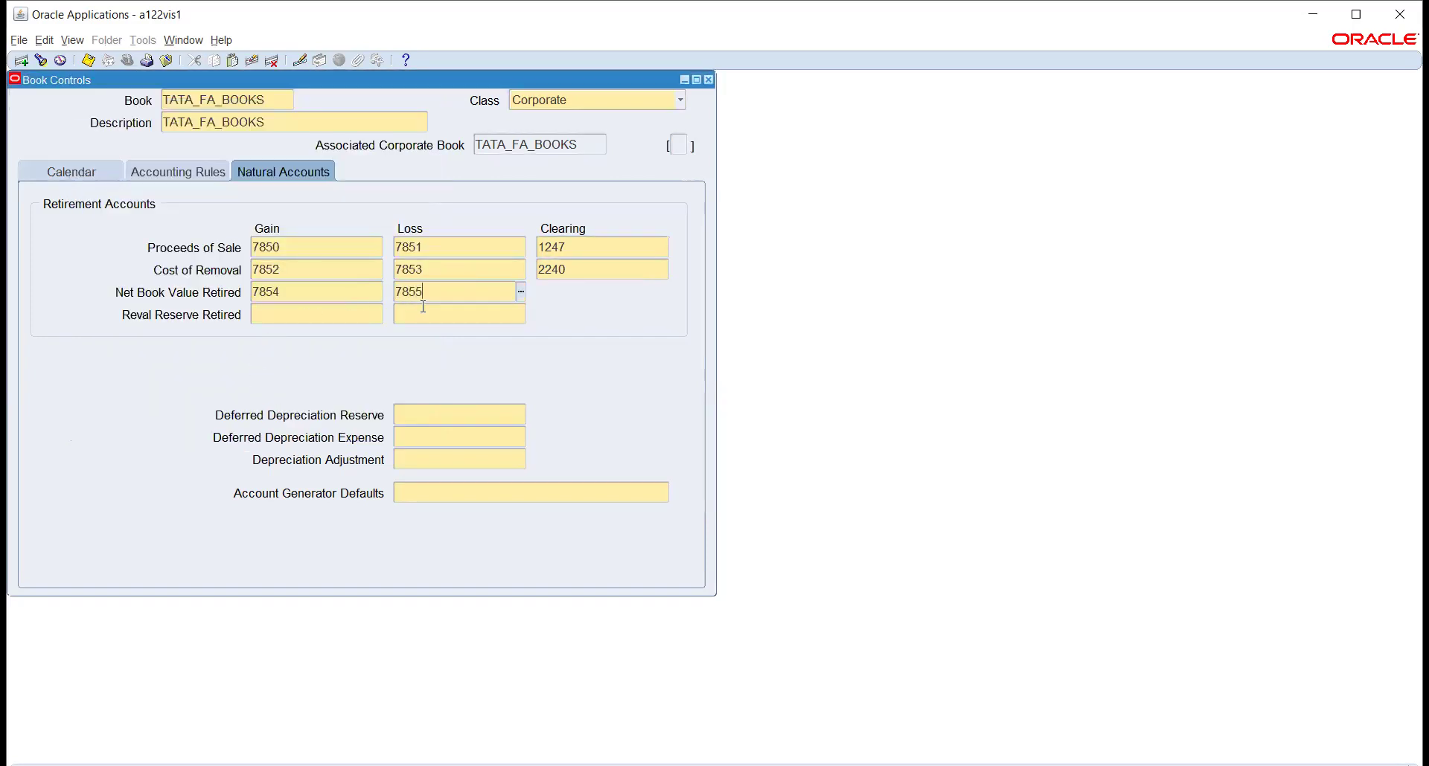
key("Tab")
Set the Reval Reserve Retired accounts to 6262 for gain and 6263 for loss
left_click(379, 318)
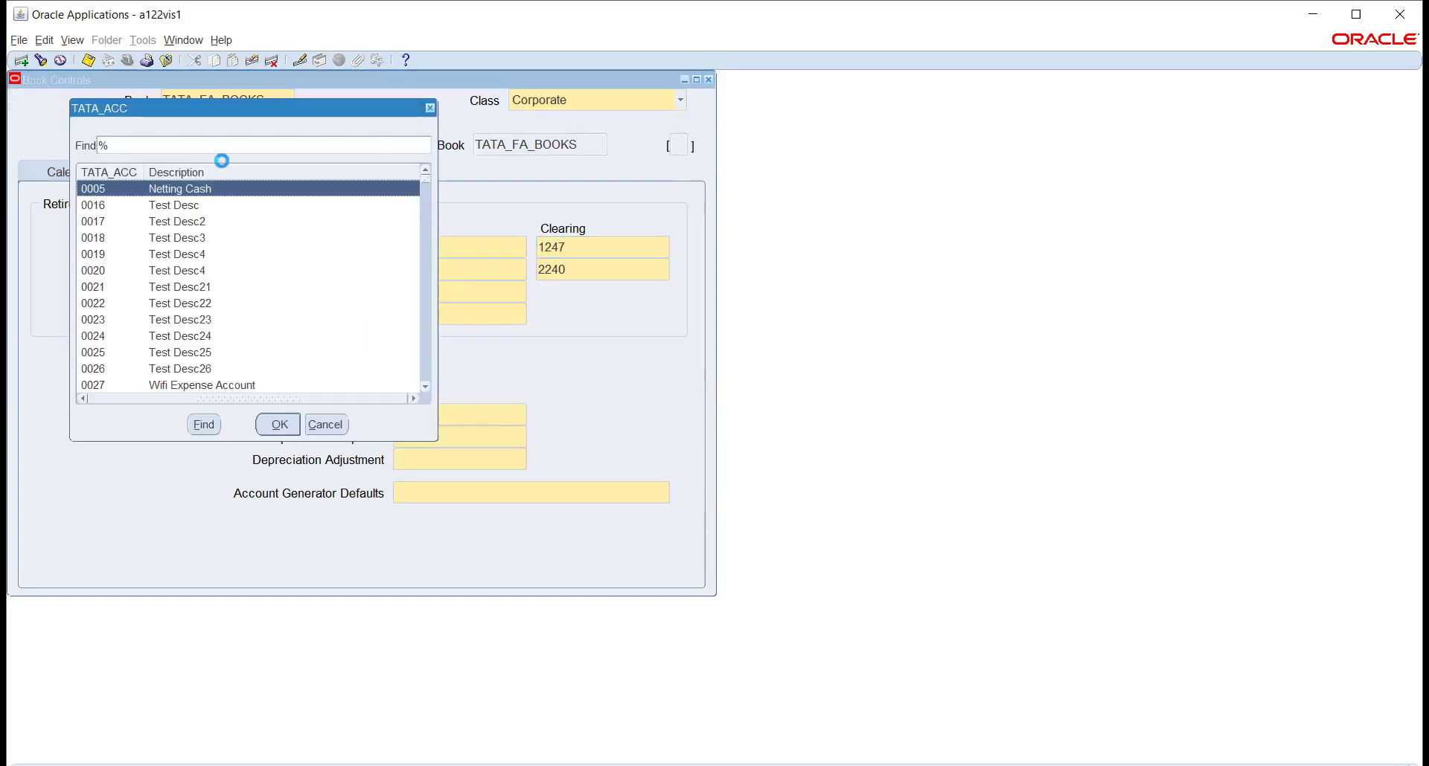
type("RETI")
type("%")
key("Return")
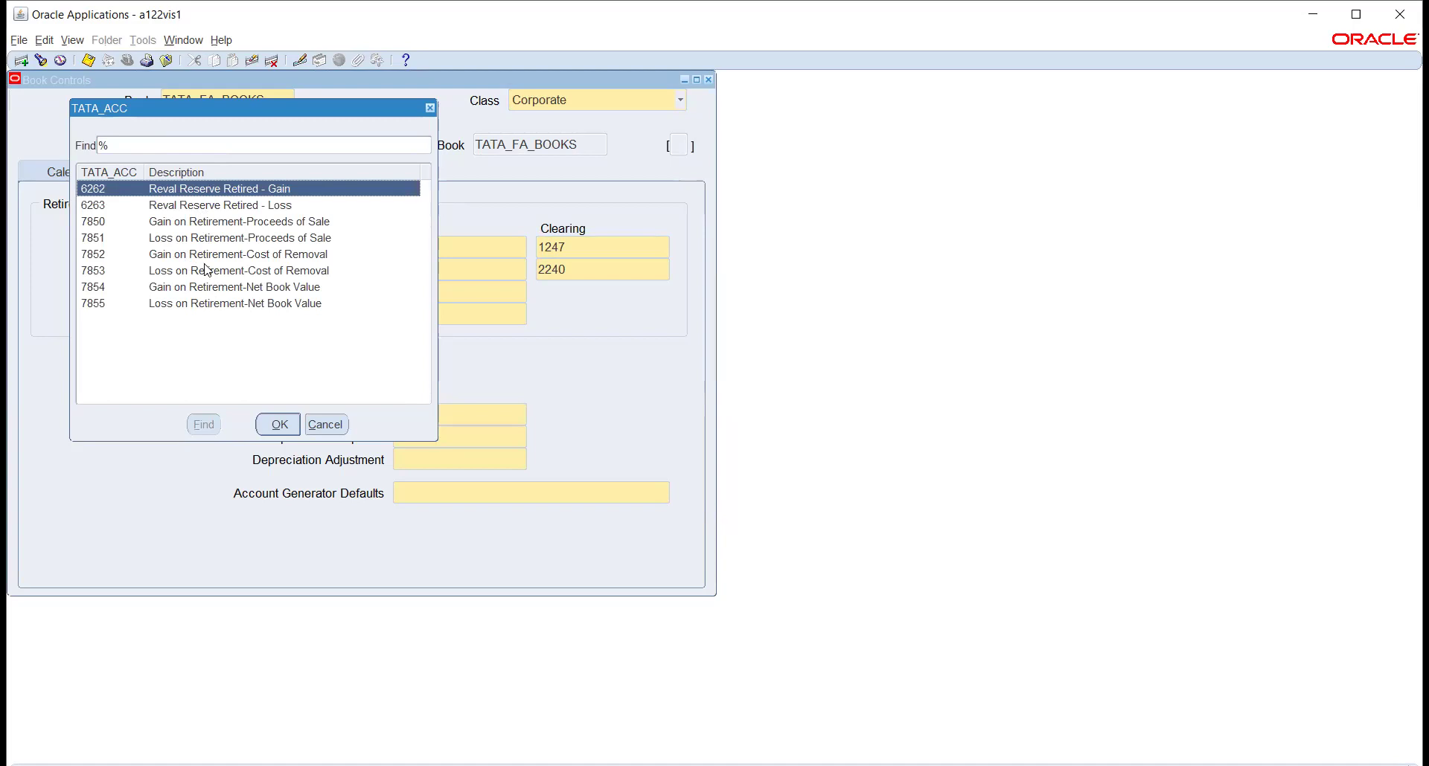
left_click(278, 425)
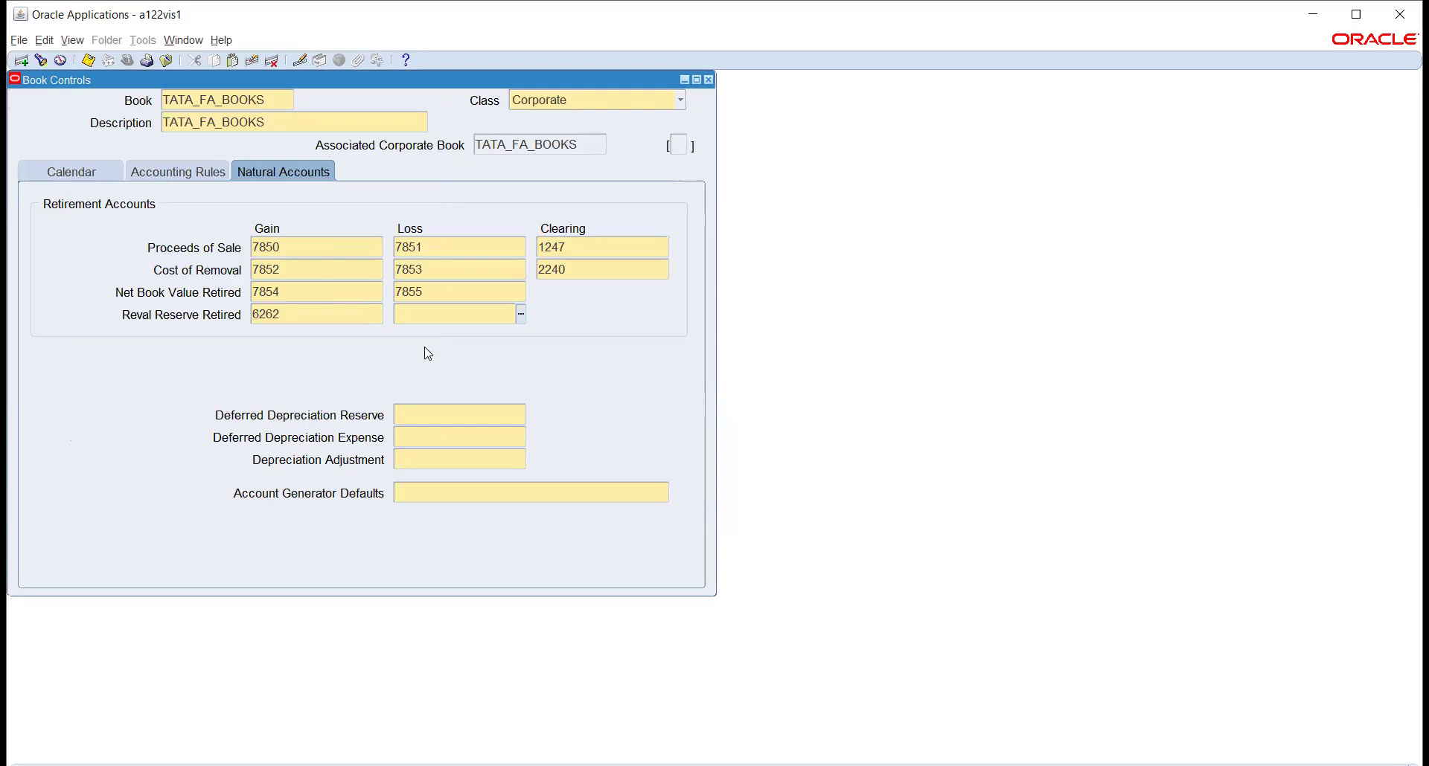
type("6263")
key("Tab")
Look up the deferred accounts and set the Deferred Depreciation Reserve account to 7860
left_click(522, 414)
left_click(229, 143)
type("DEFE")
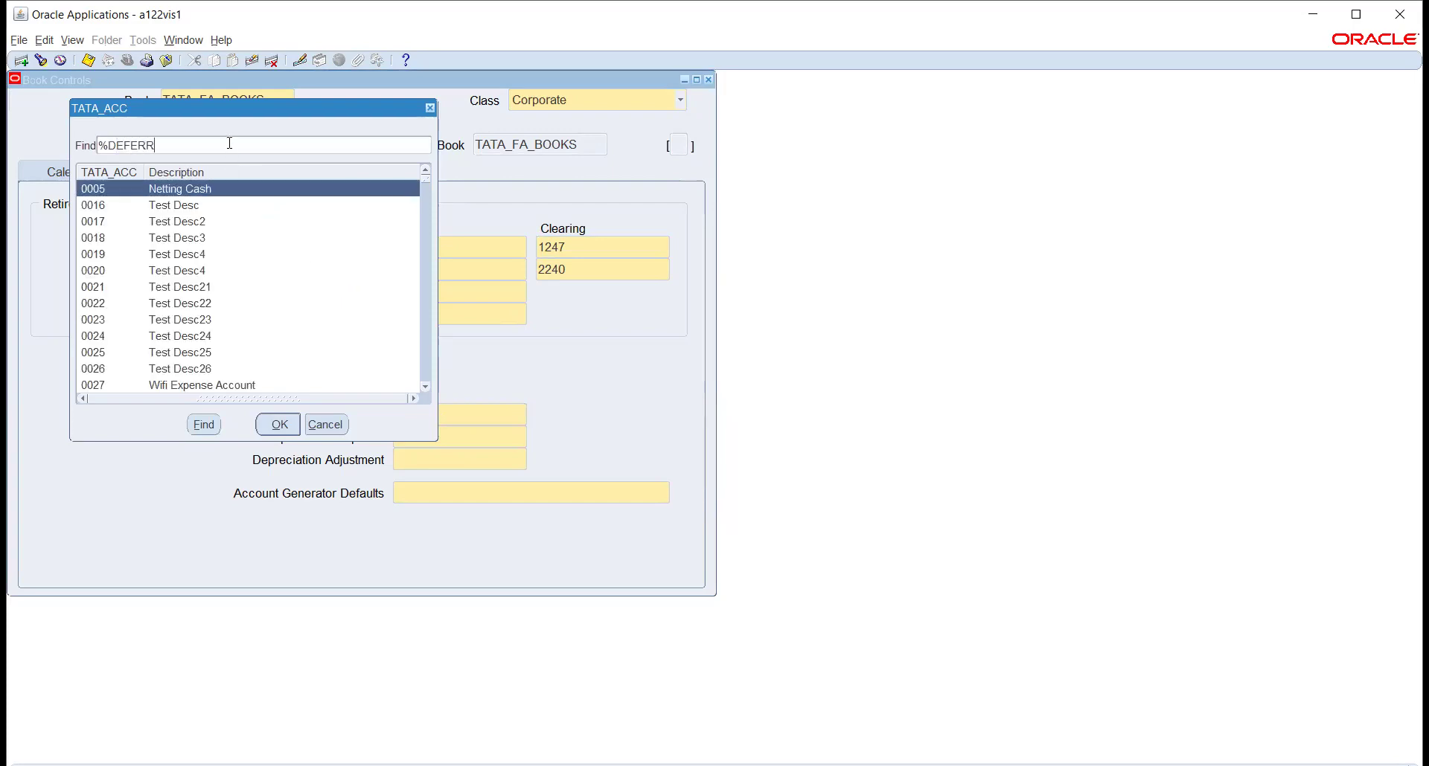
type("RR")
key("Return")
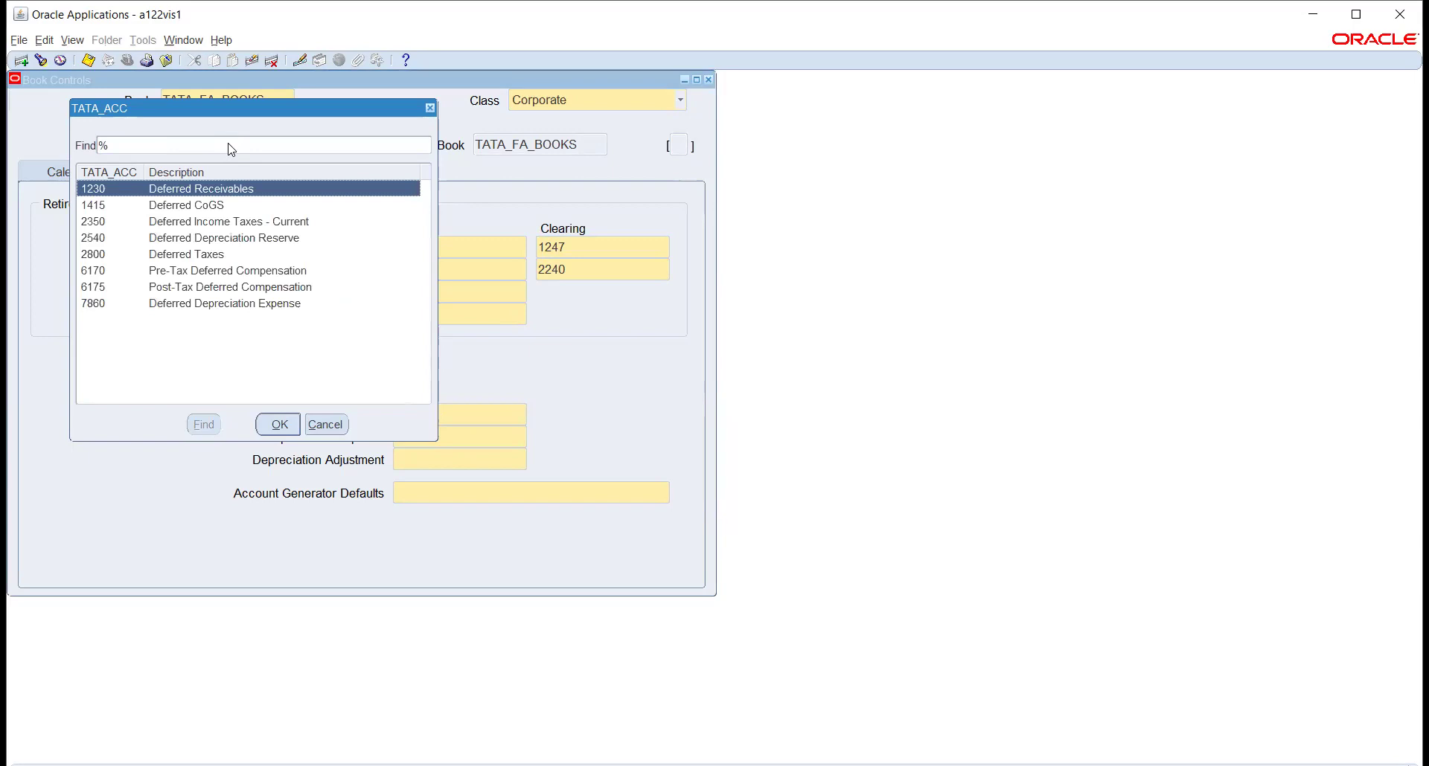
left_click_drag(245, 115, 754, 184)
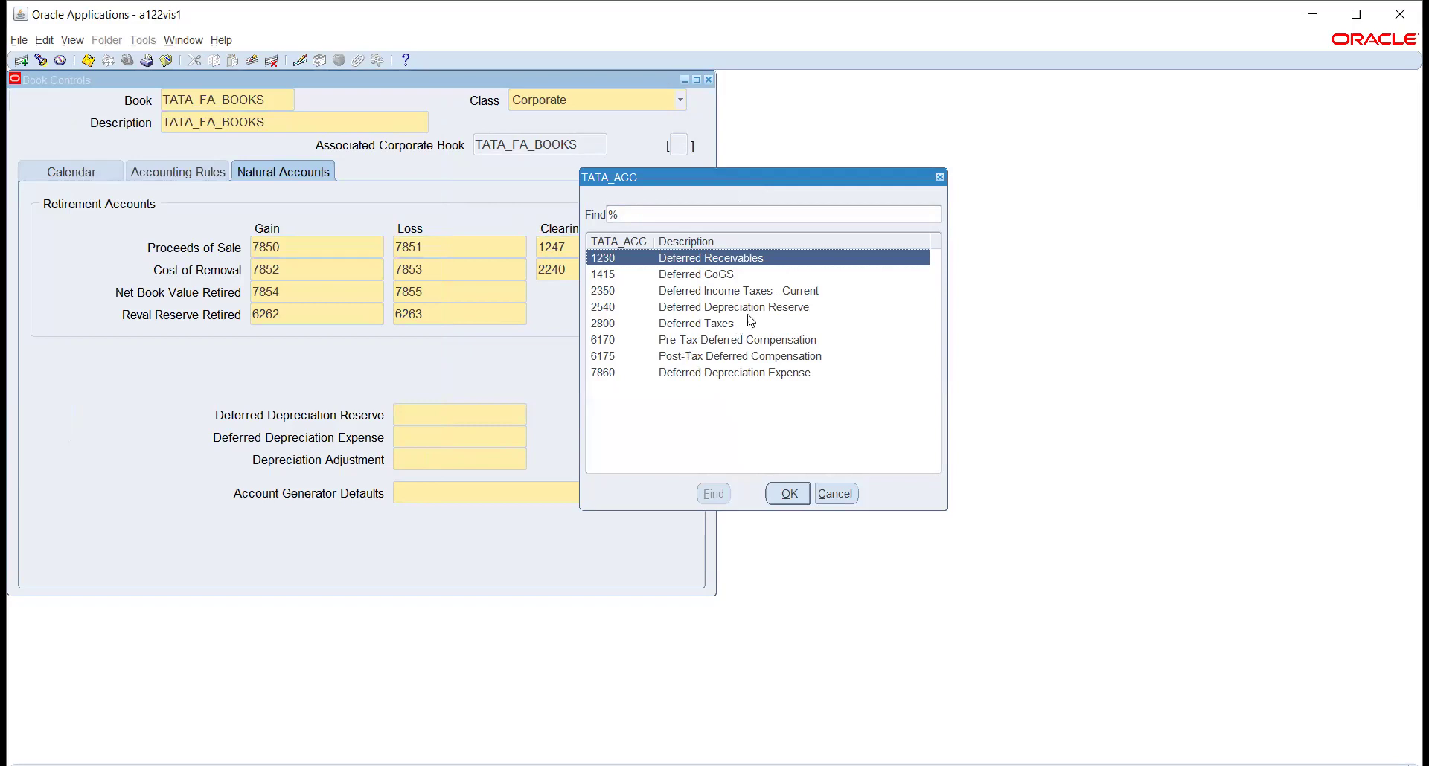
left_click(708, 372)
left_click(787, 494)
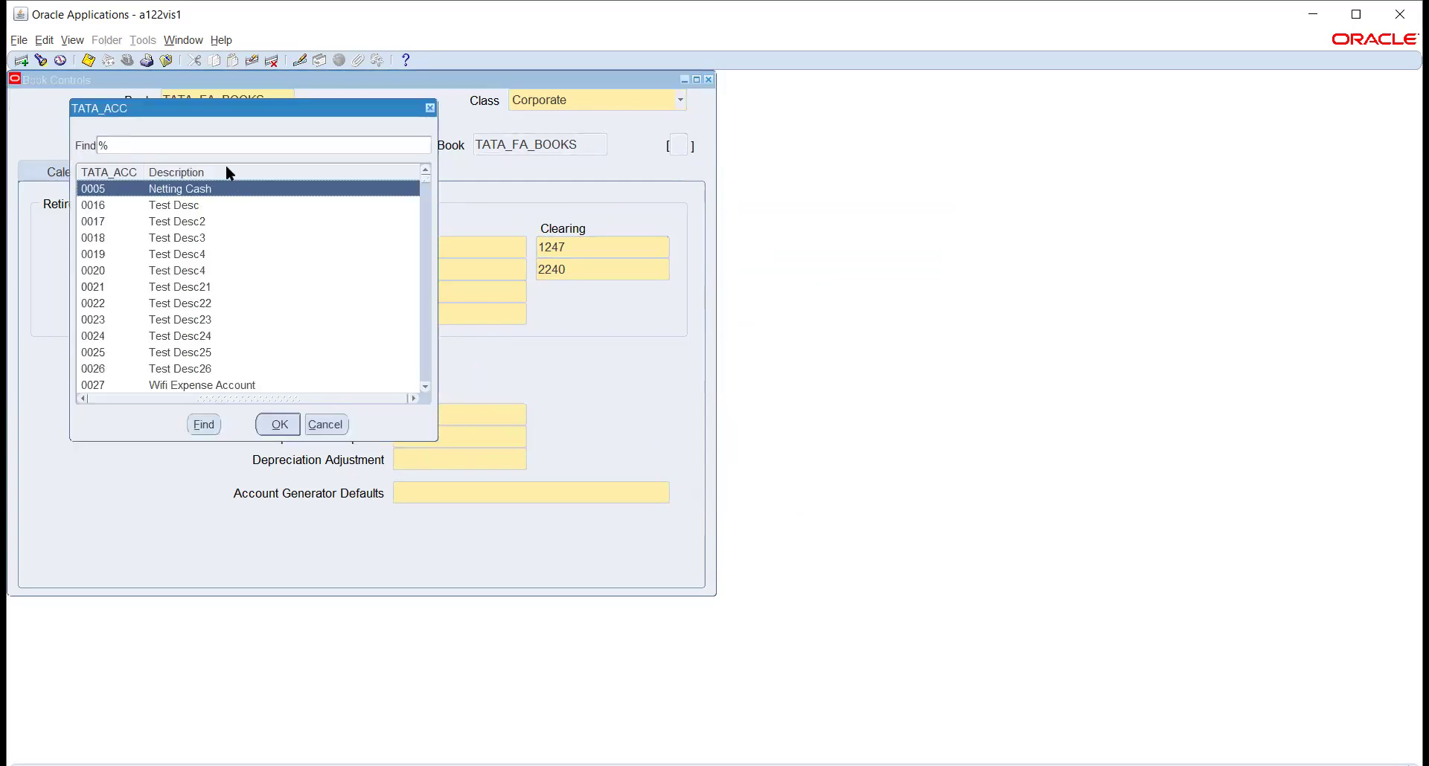
Set the Deferred Depreciation Expense account to 7860, Deferred Depreciation Expense
type("DEFERRED")
key("Return")
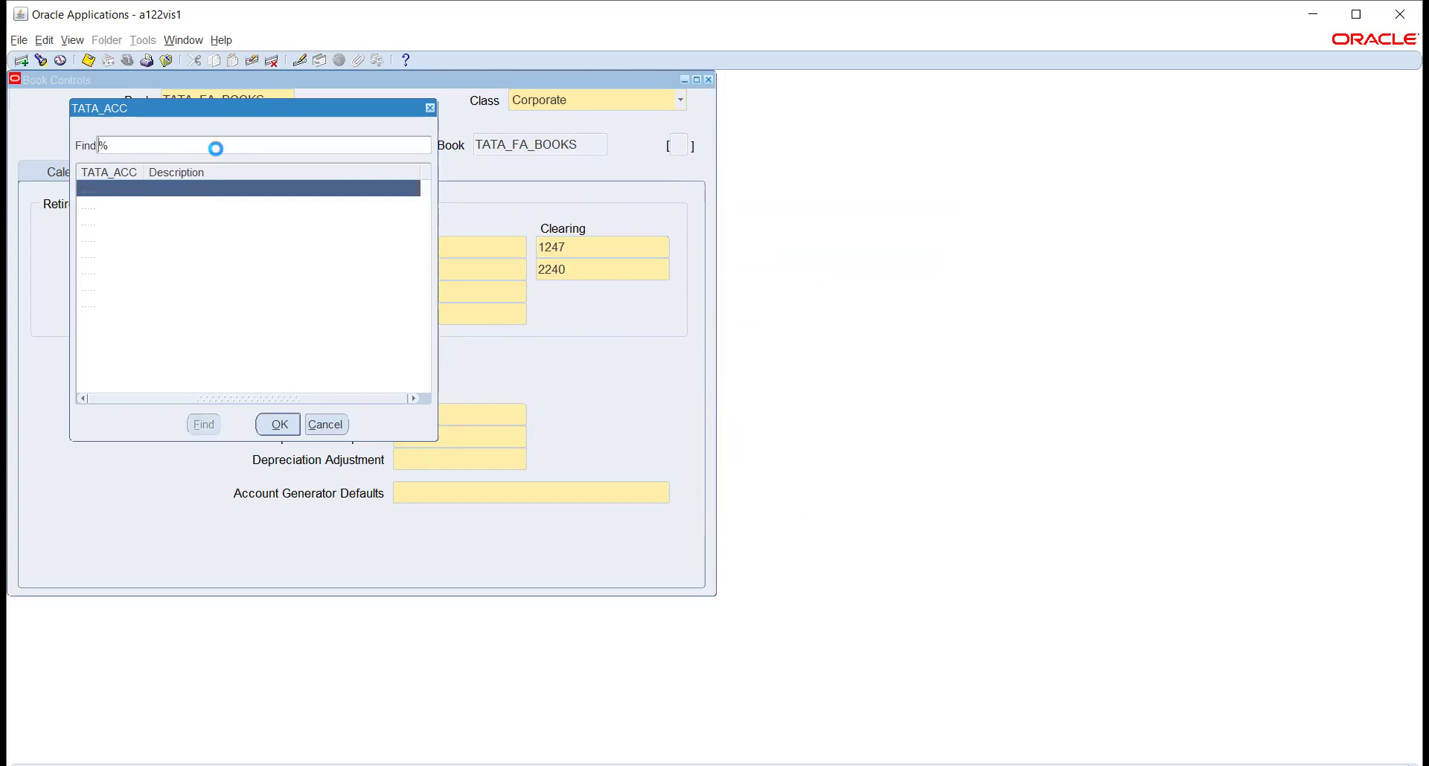
left_click(240, 303)
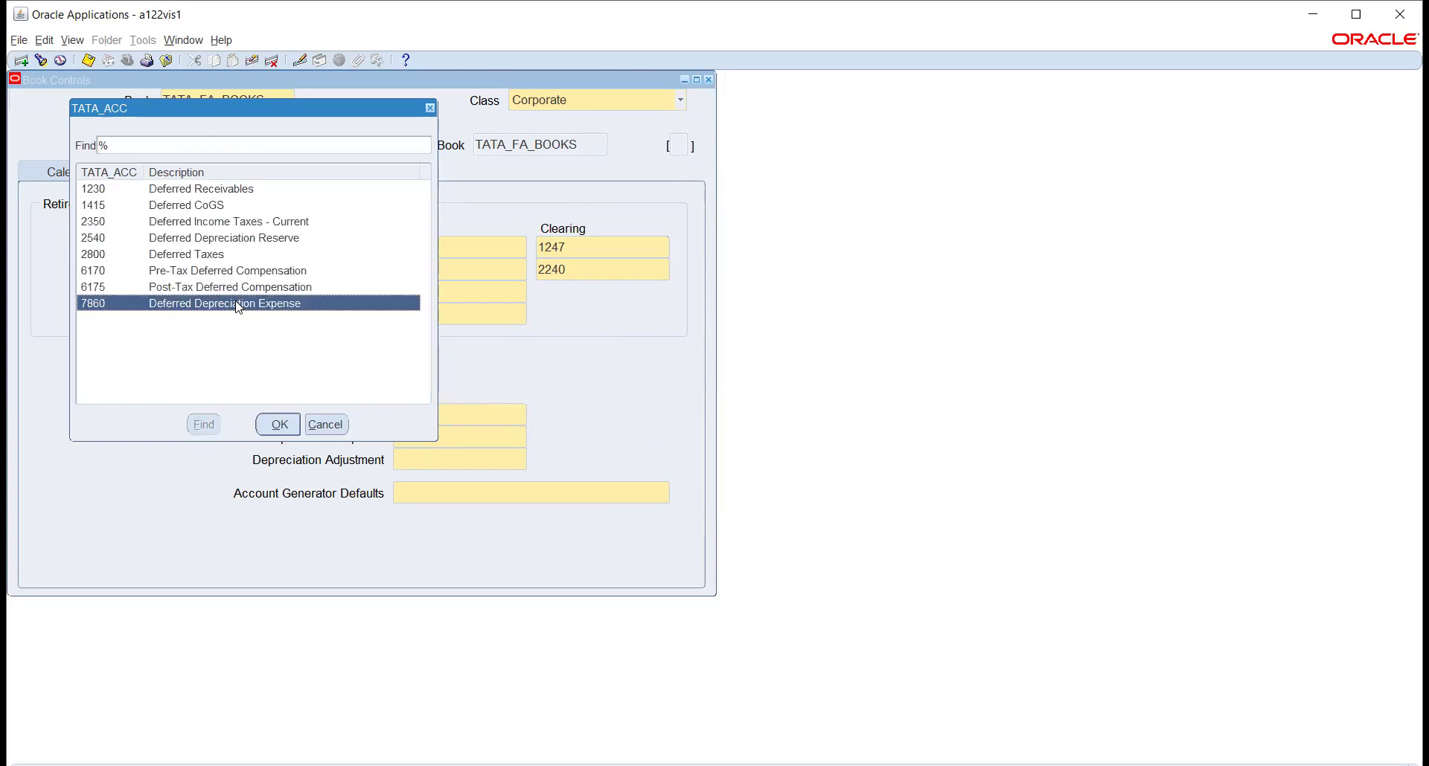
left_click(279, 424)
Find the adjustment accounts and set Depreciation Adjustment to 1690, Depreciation Reserve Adjustment
left_click(496, 466)
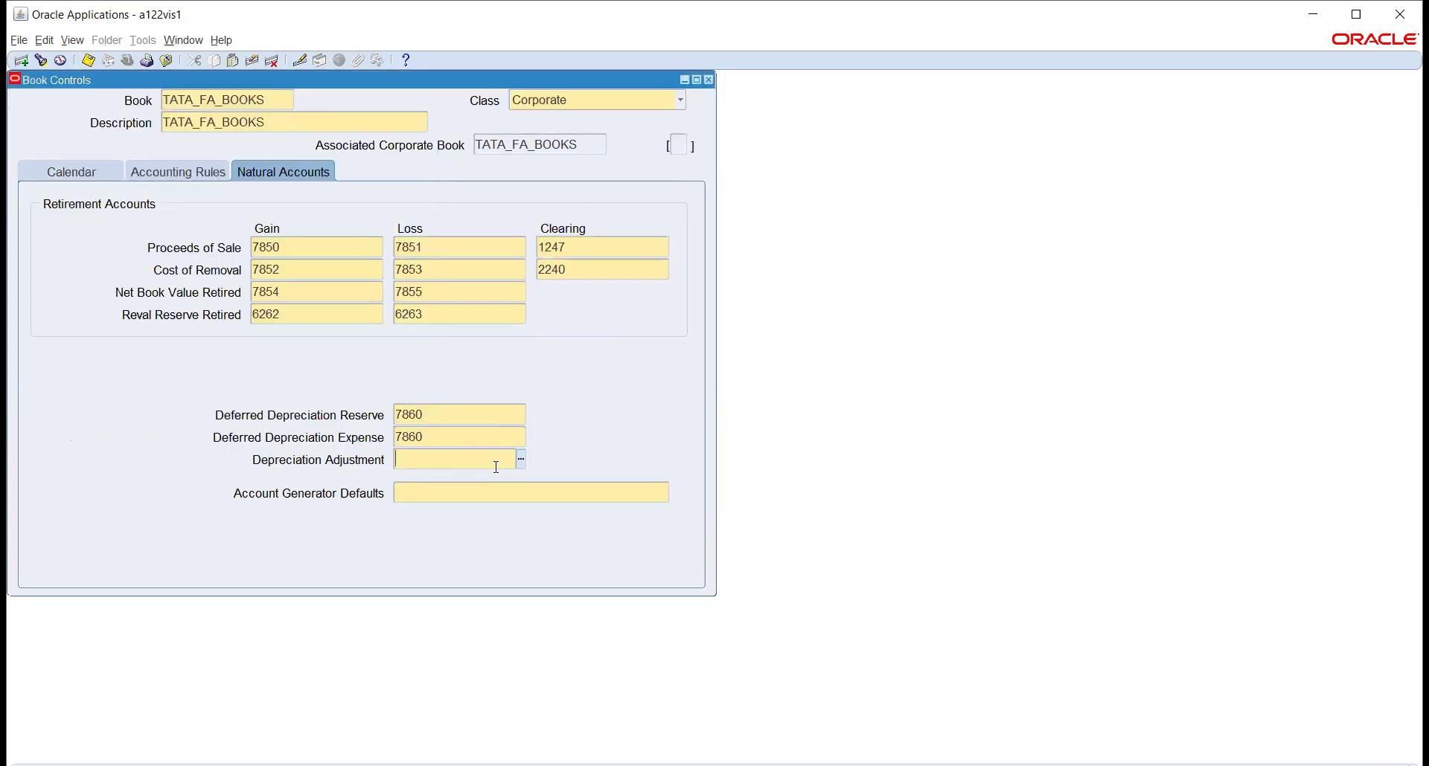
left_click(521, 459)
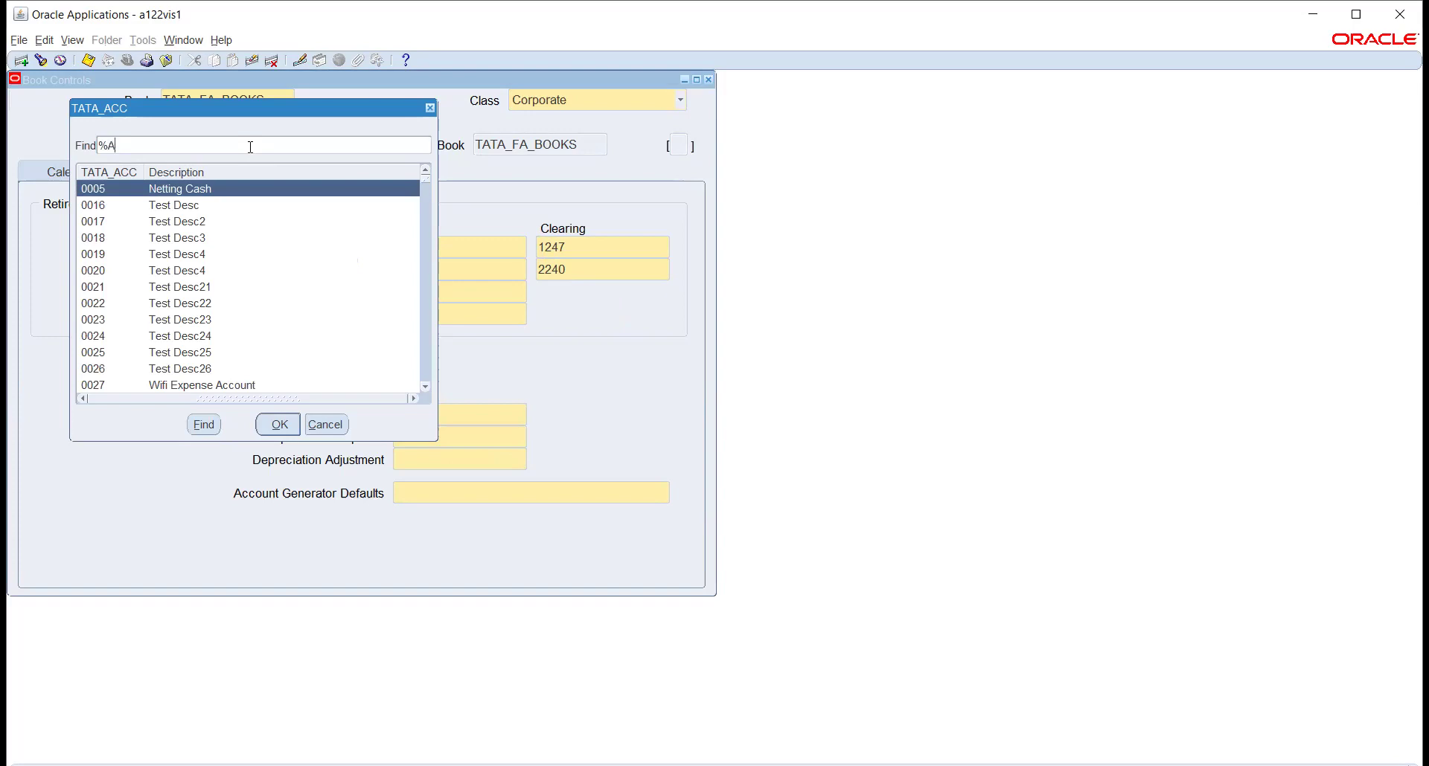
type("ADJ%")
key("Return")
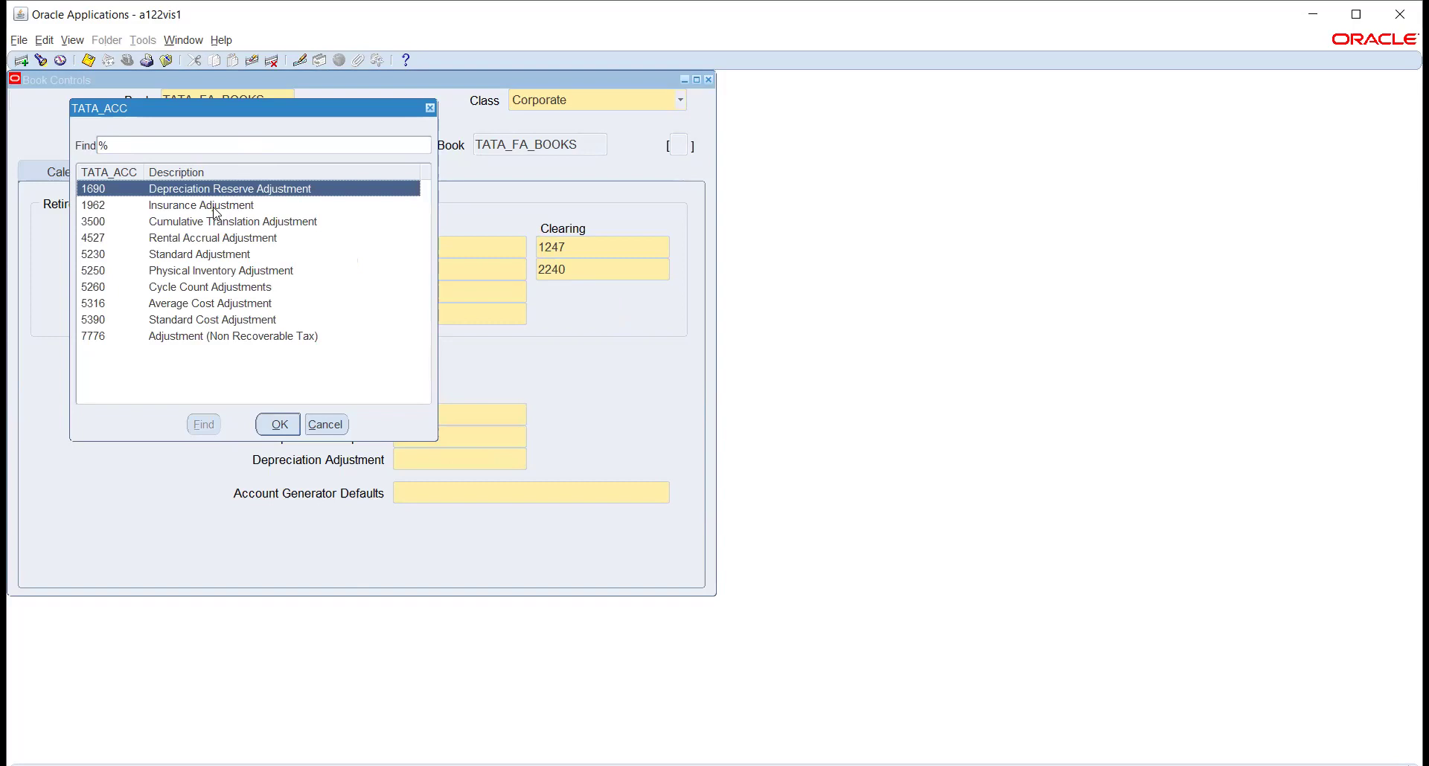
left_click_drag(241, 116, 861, 183)
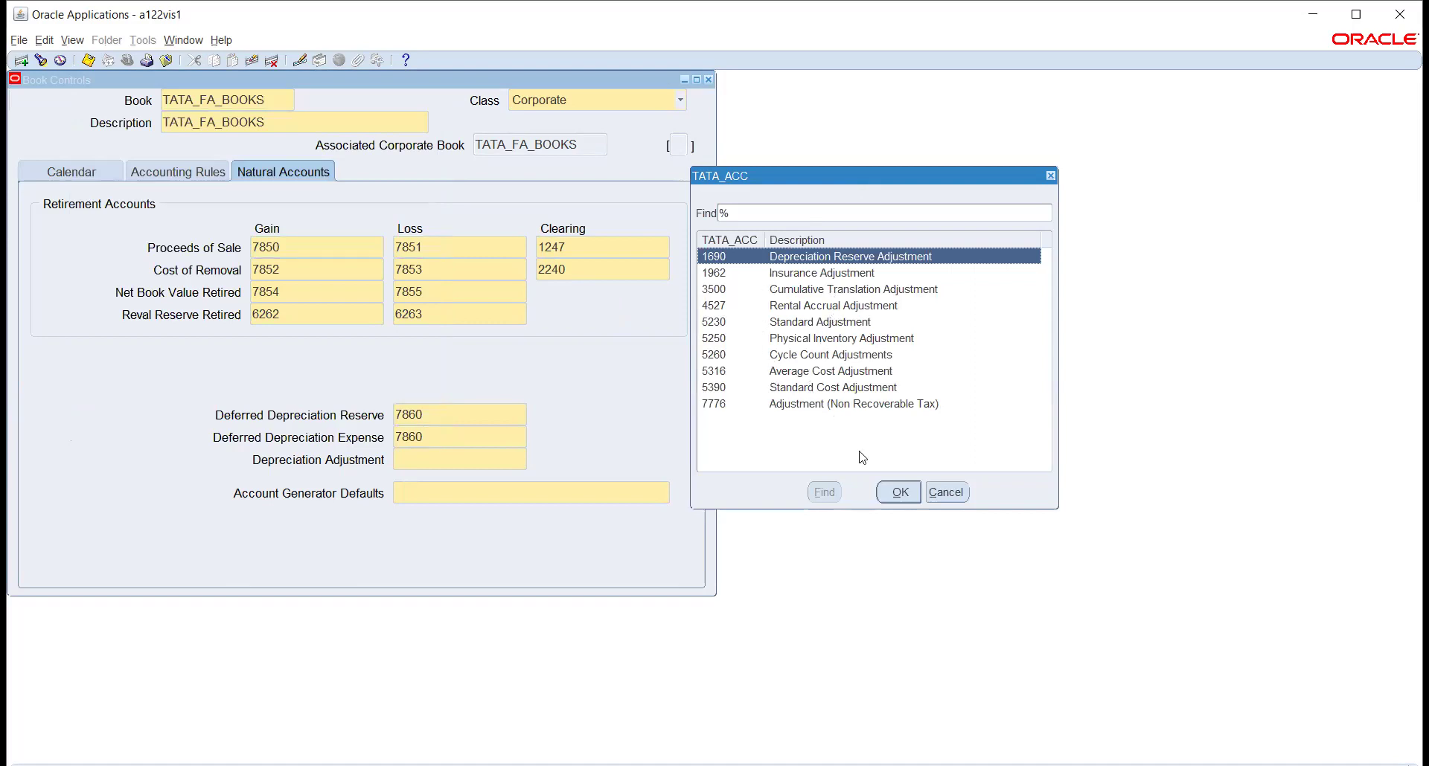
left_click(900, 487)
In the Account Generator Defaults, set TATA_COMP to 03 (TATA AUTO 03) and TATA_LOC to 100 (CHENNAI)
left_click(663, 492)
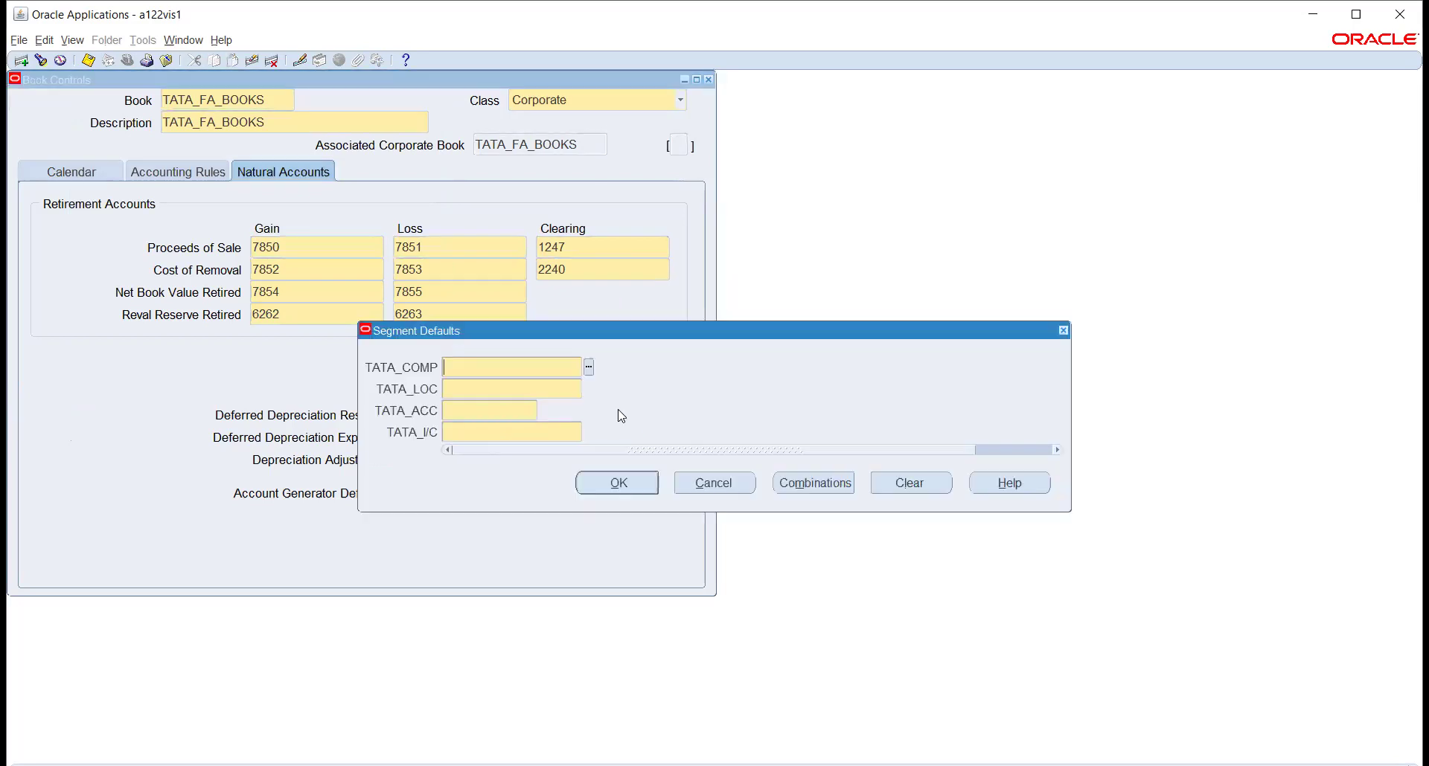
left_click(588, 367)
left_click(270, 424)
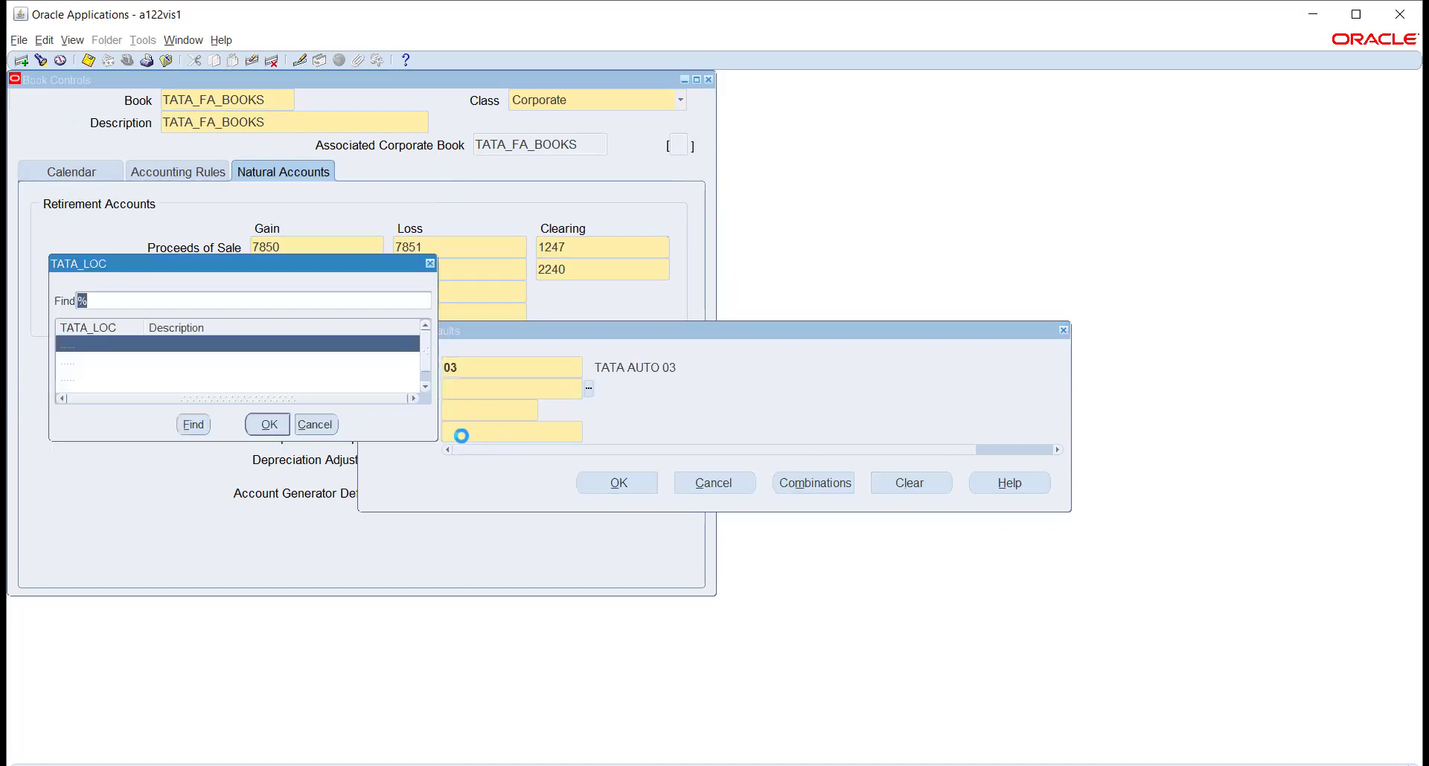
left_click(270, 424)
Set the default TATA_ACC segment to 1570 (Asset Clearing), fill in TATA_I/C from its list and accept the segment defaults
left_click(544, 410)
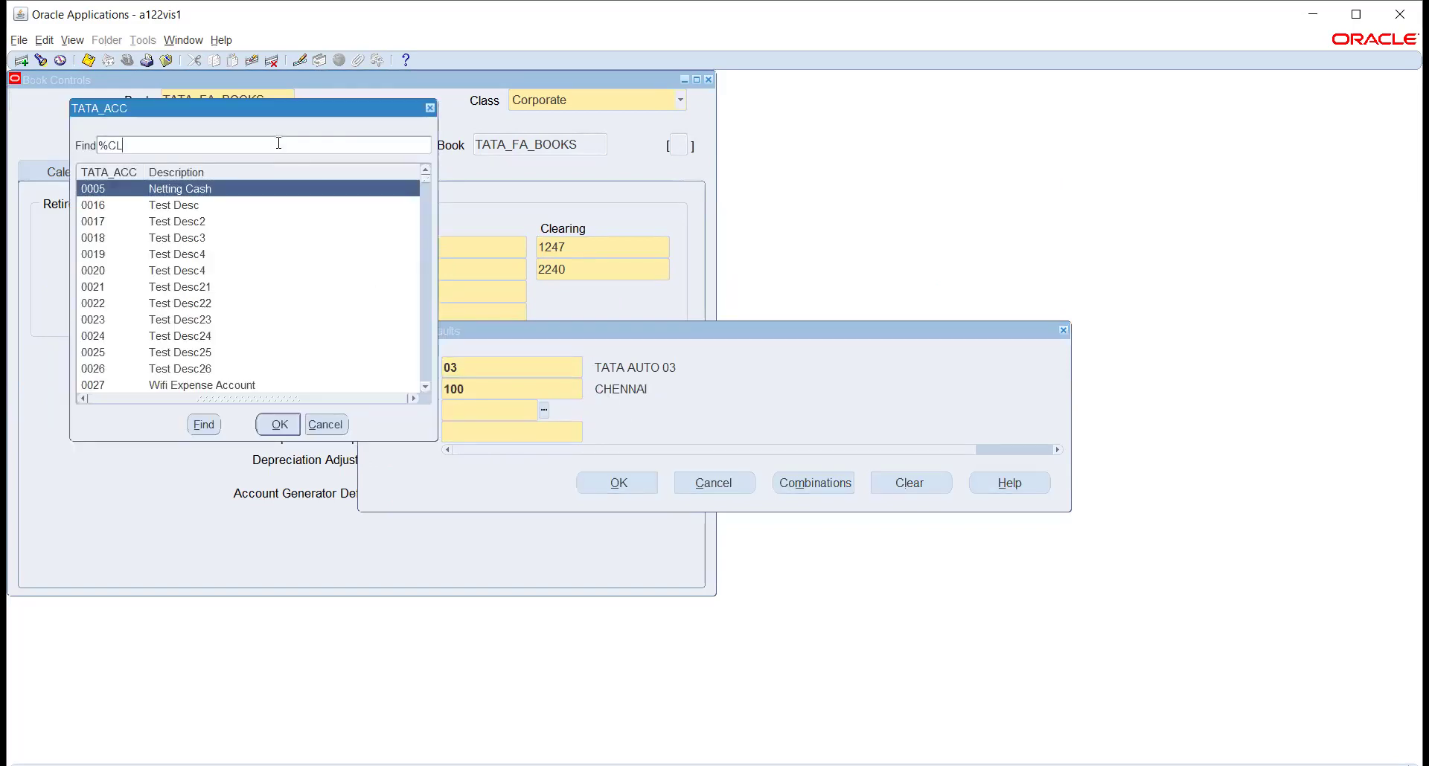
type("CLEAR%")
key("Return")
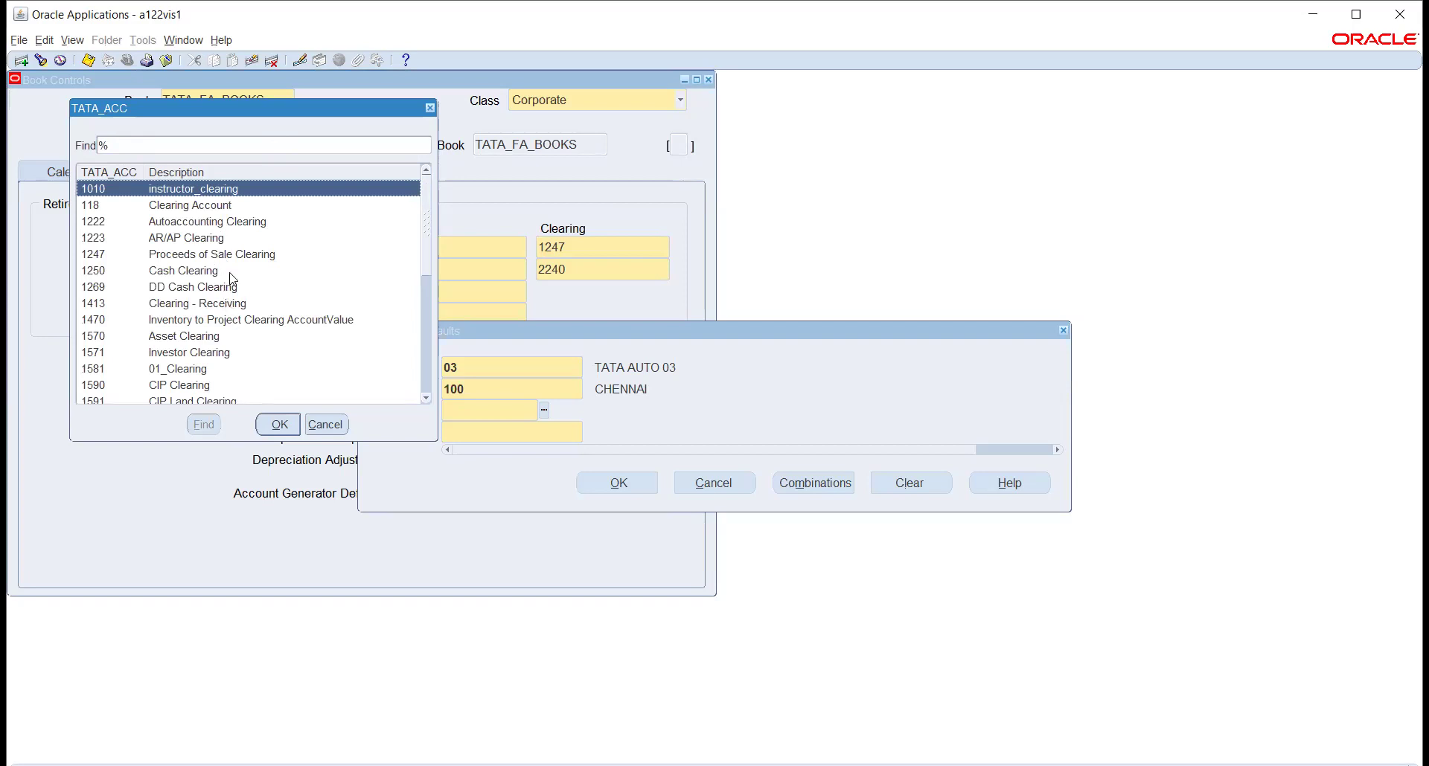
left_click(216, 337)
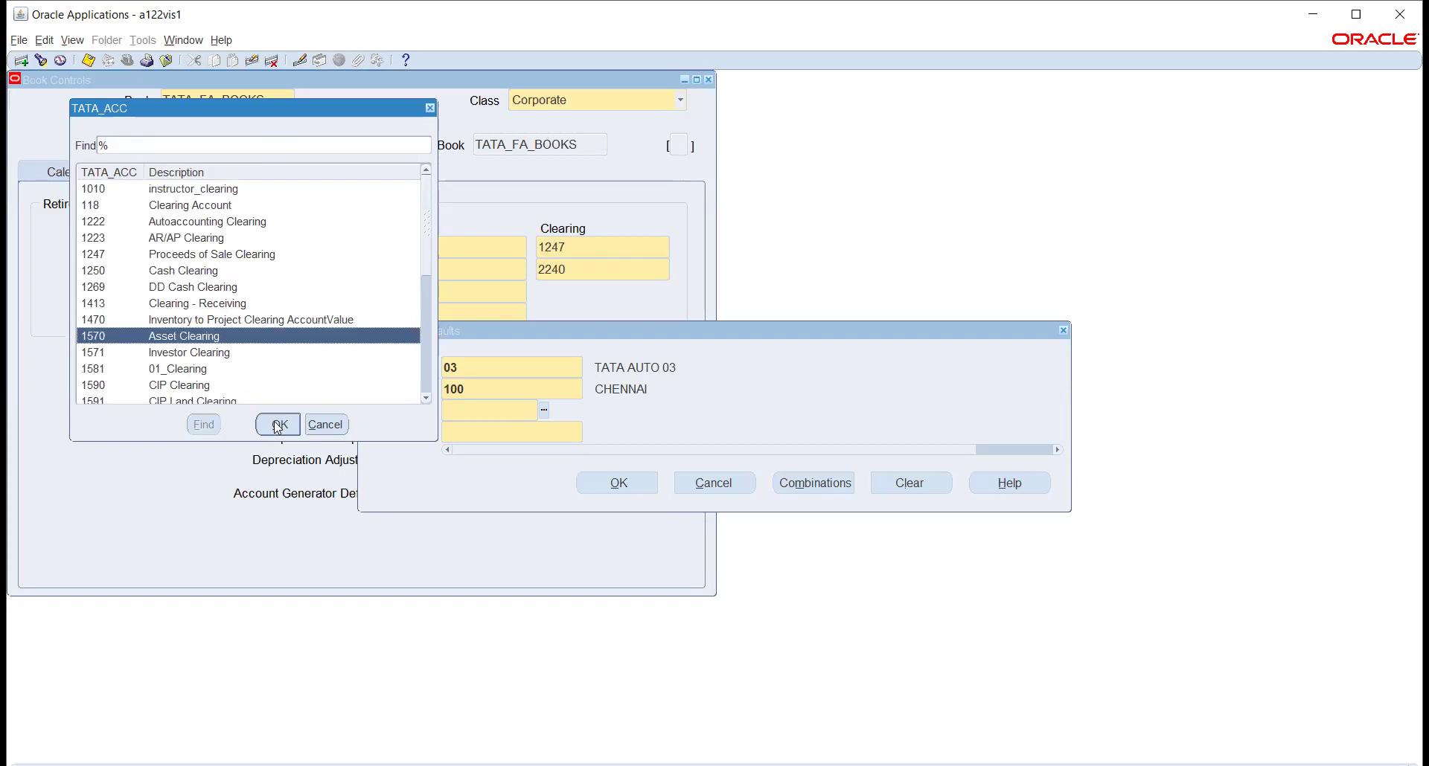
left_click(278, 425)
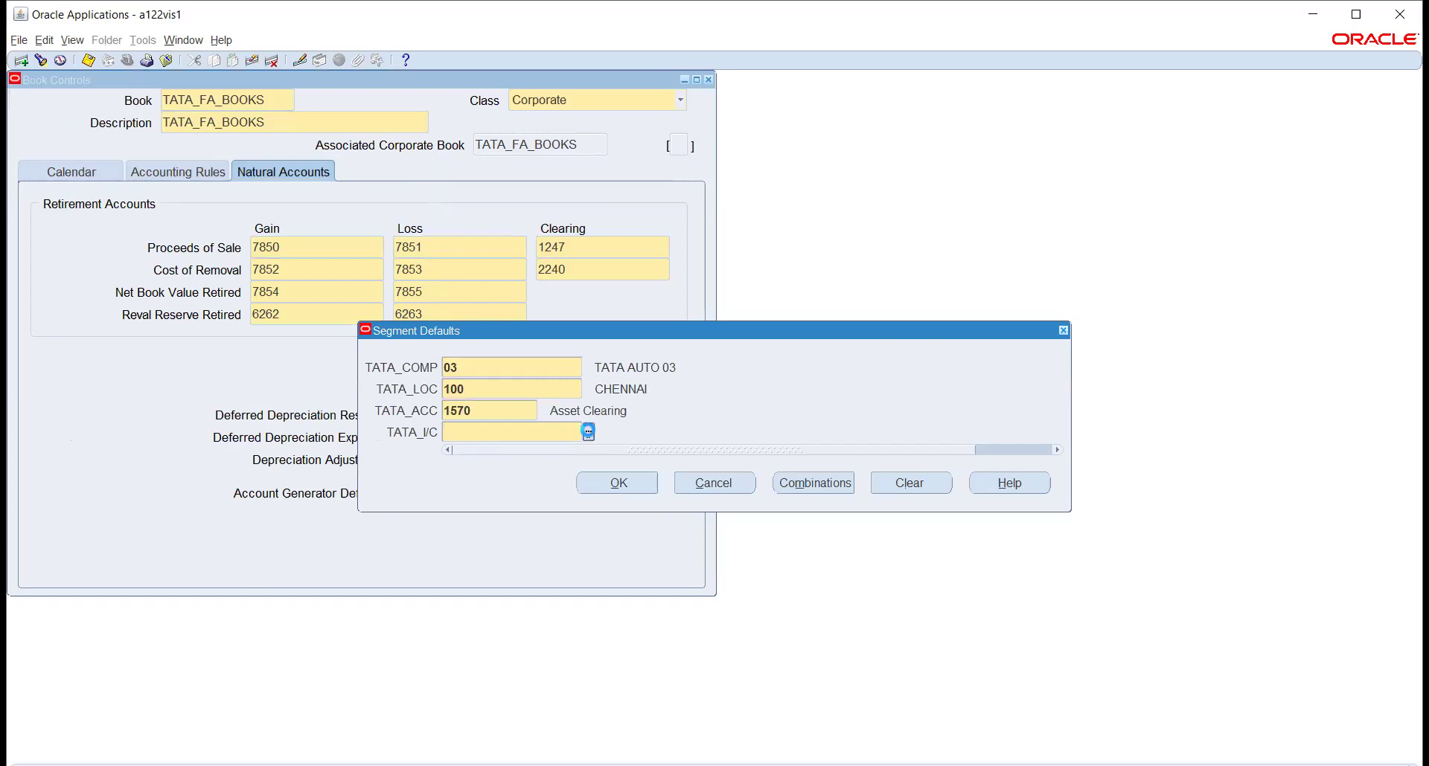
left_click(588, 431)
left_click(273, 422)
left_click(596, 484)
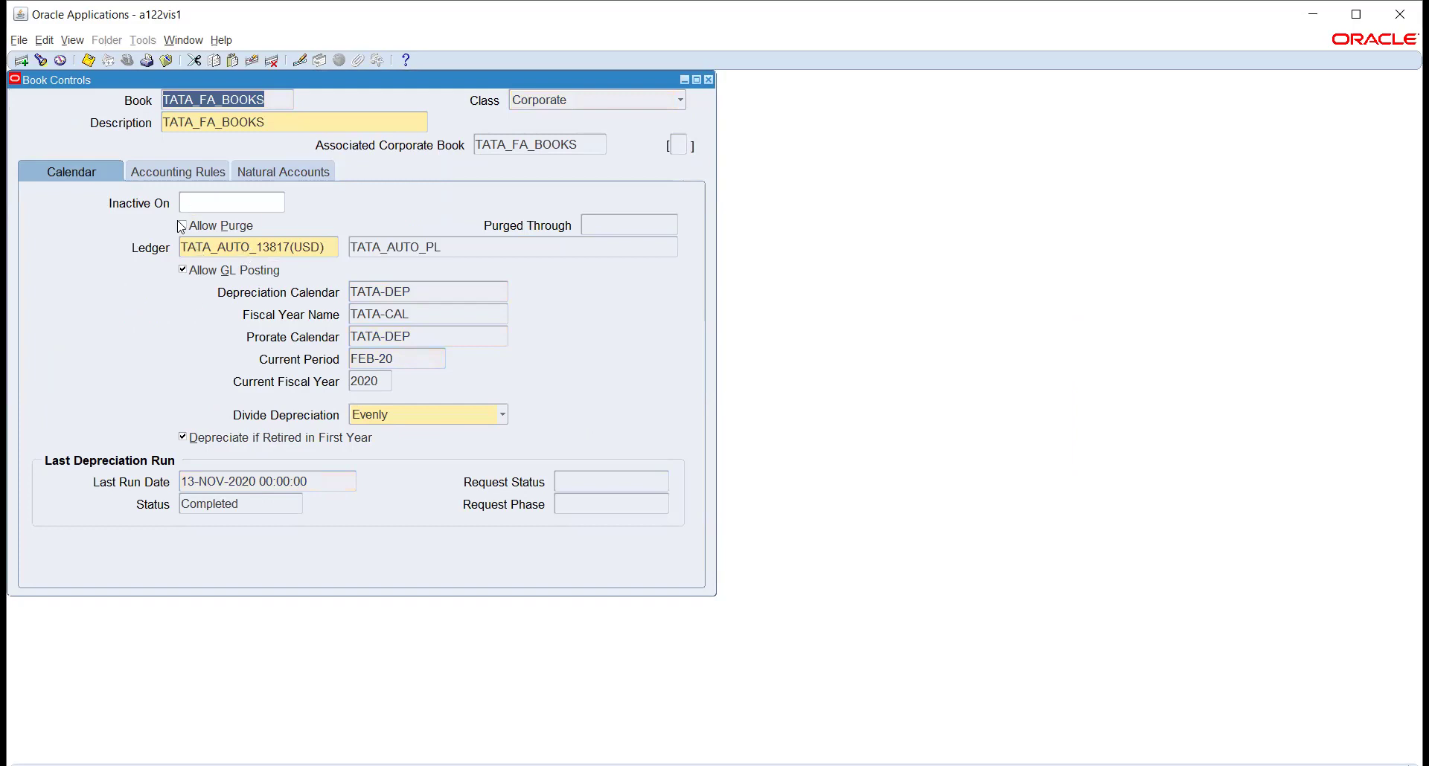
Close the Book Controls form and open the Asset Categories setup form
left_click(708, 80)
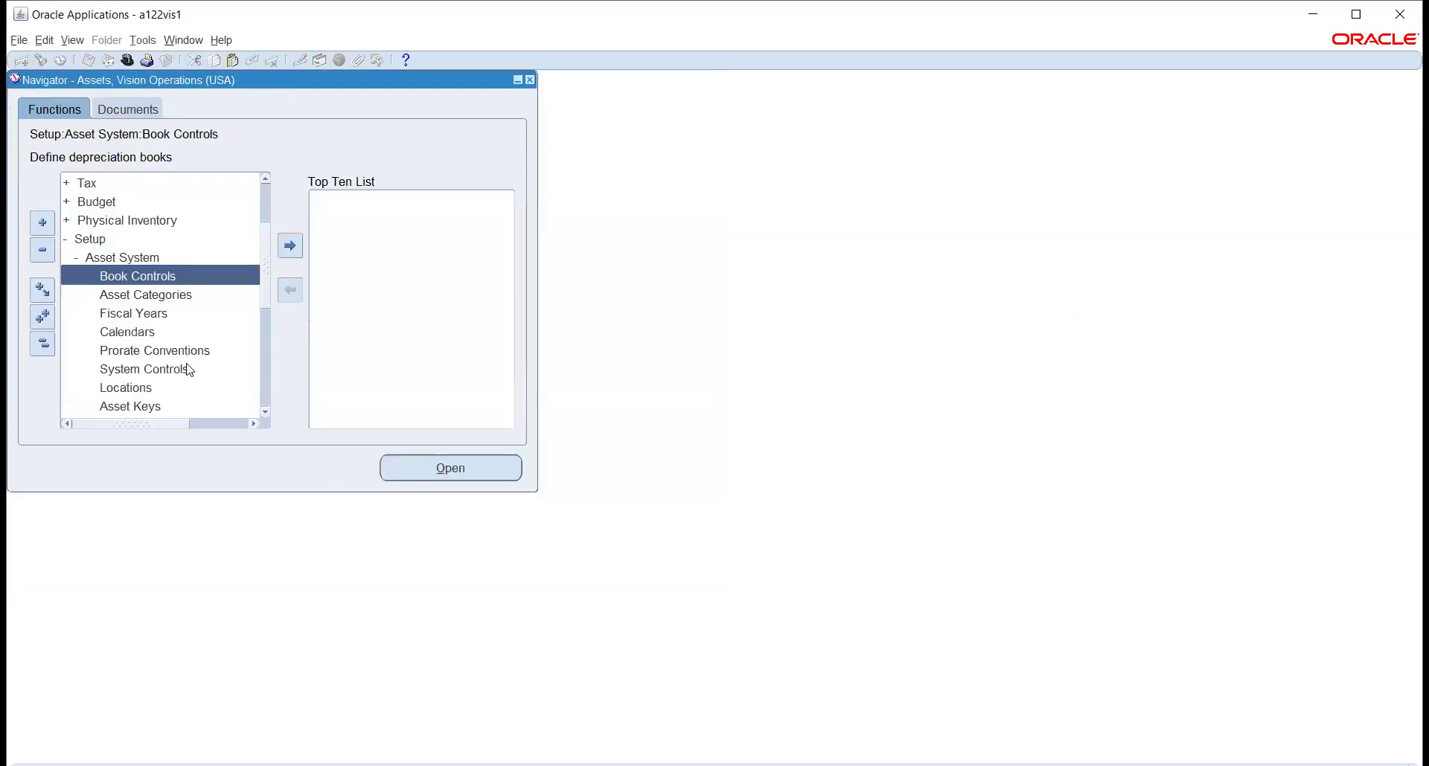
left_click(182, 296)
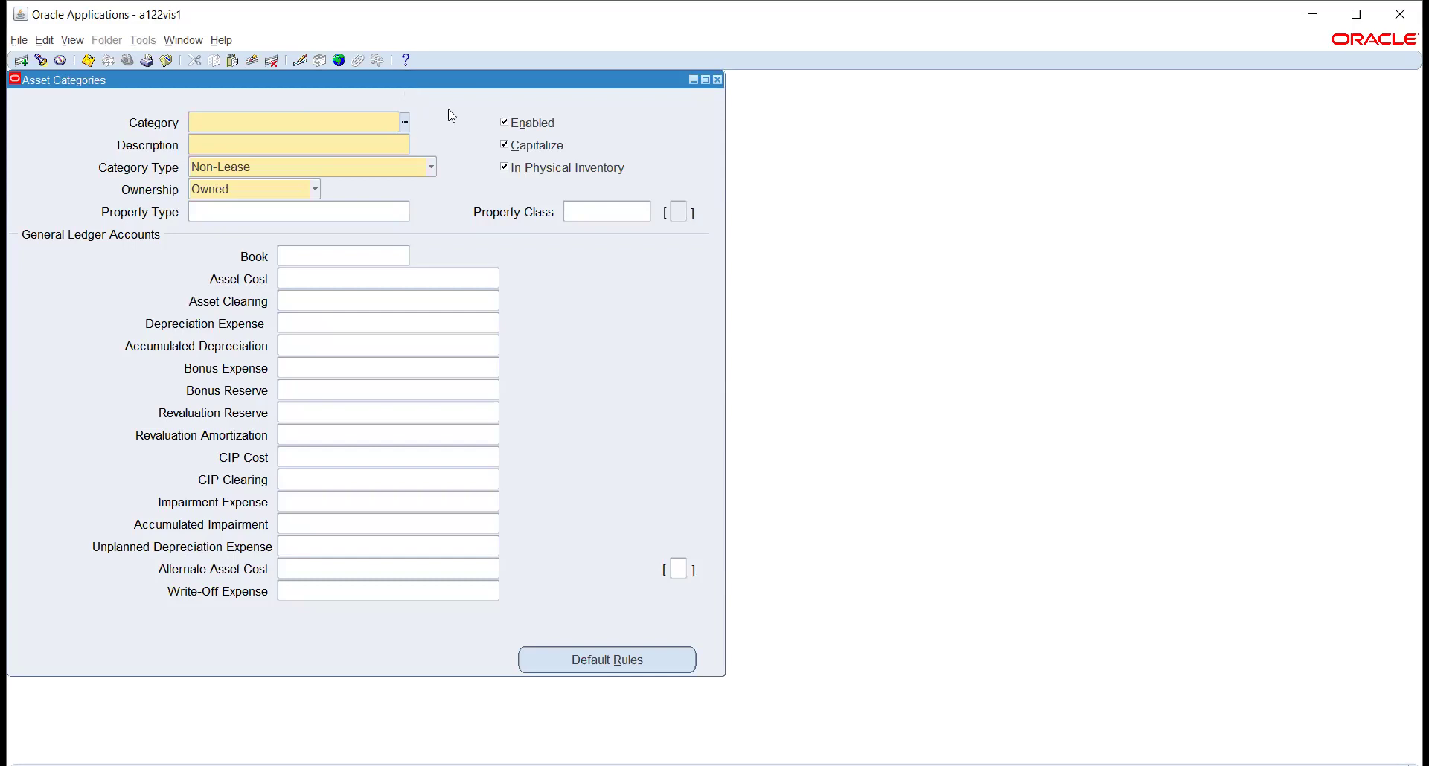
Try to define an asset category with major category 7 (Vehicles) and minor category 744 (Autobusy)
left_click(404, 122)
left_click(697, 389)
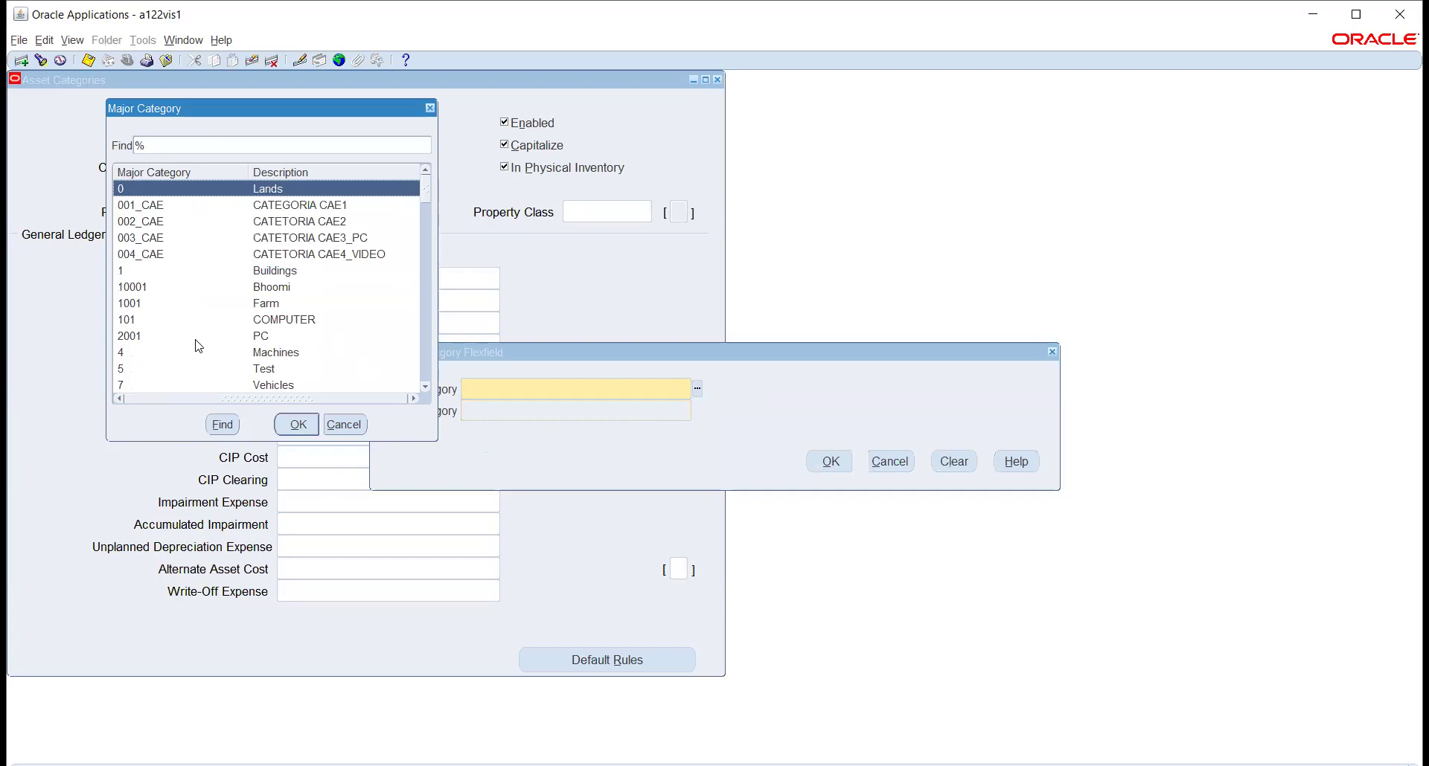
scroll(211, 290, "down", 1)
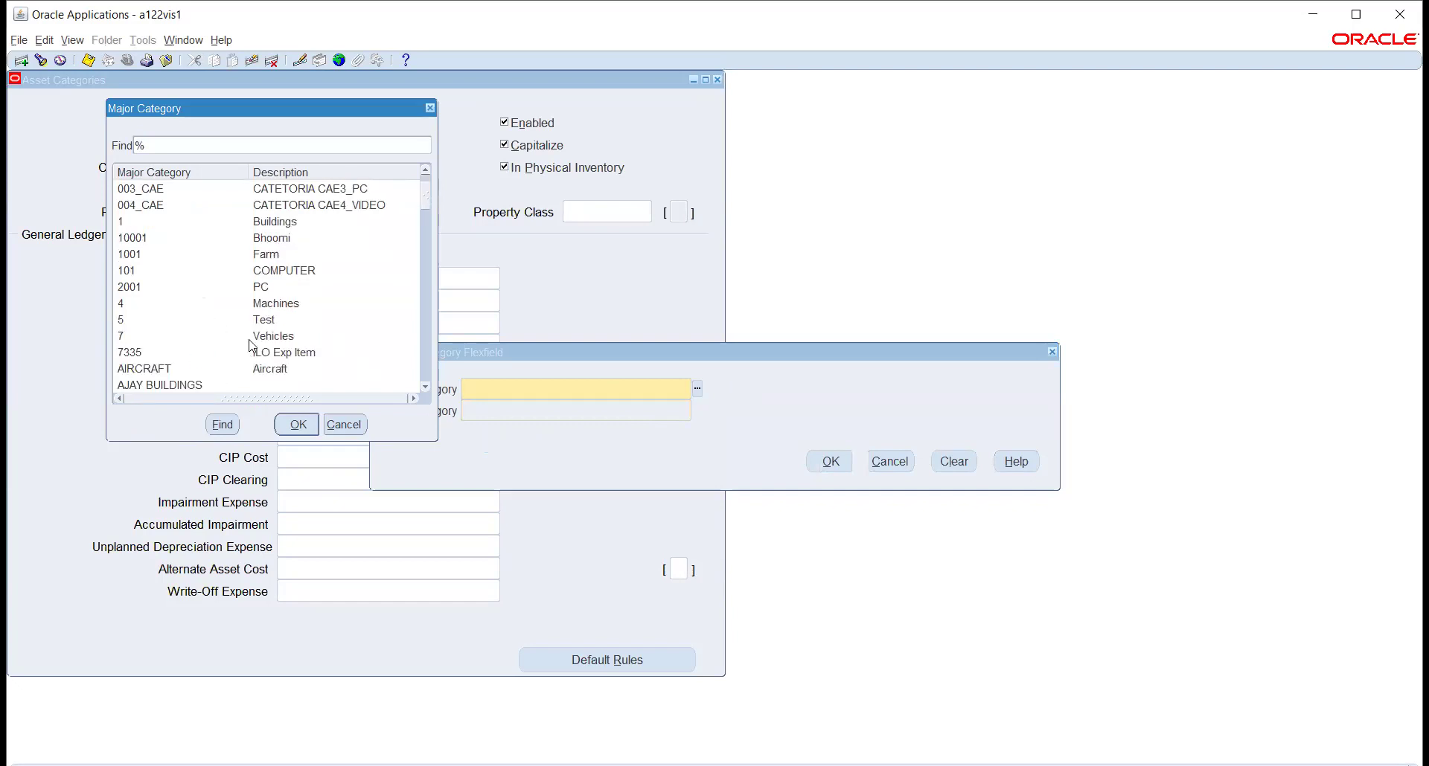
left_click(251, 337)
left_click(297, 424)
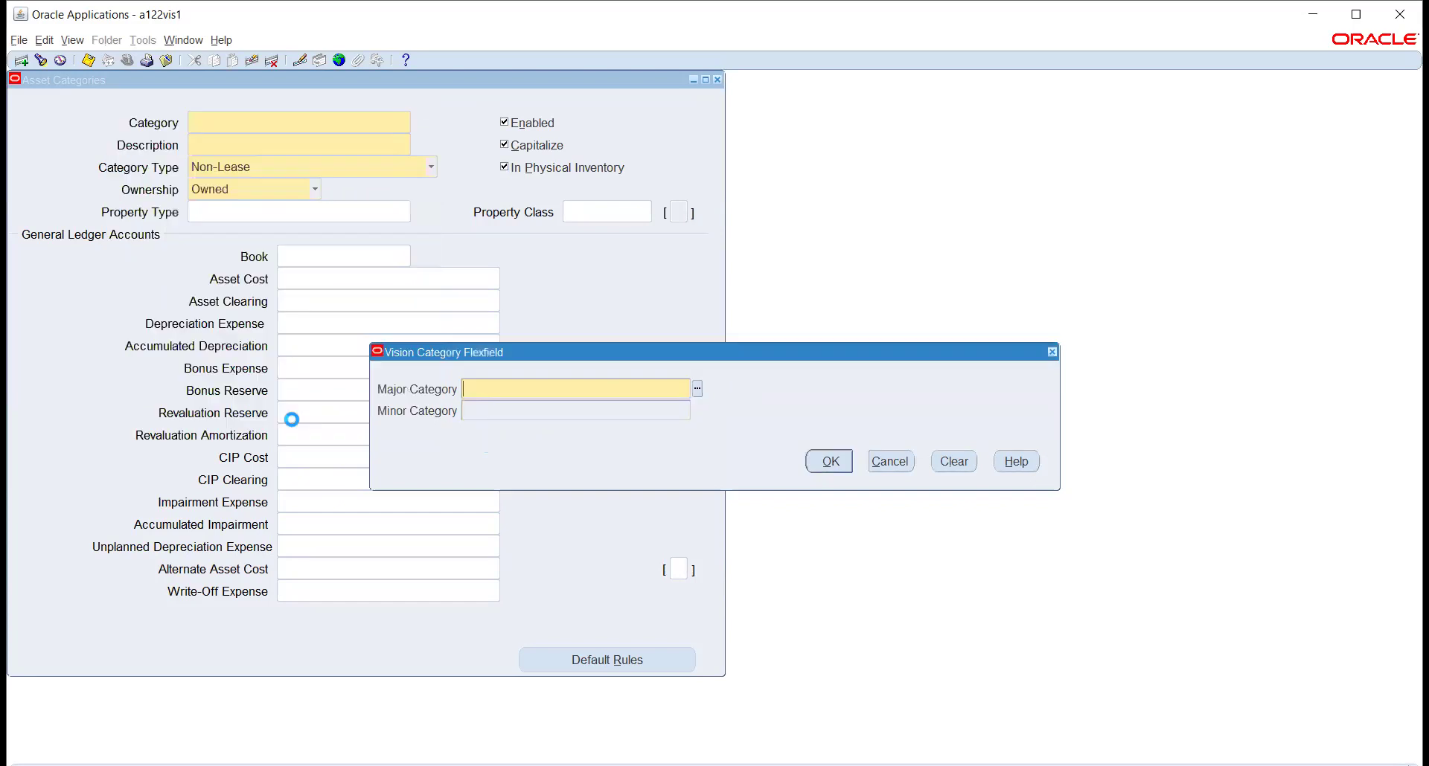
left_click(697, 410)
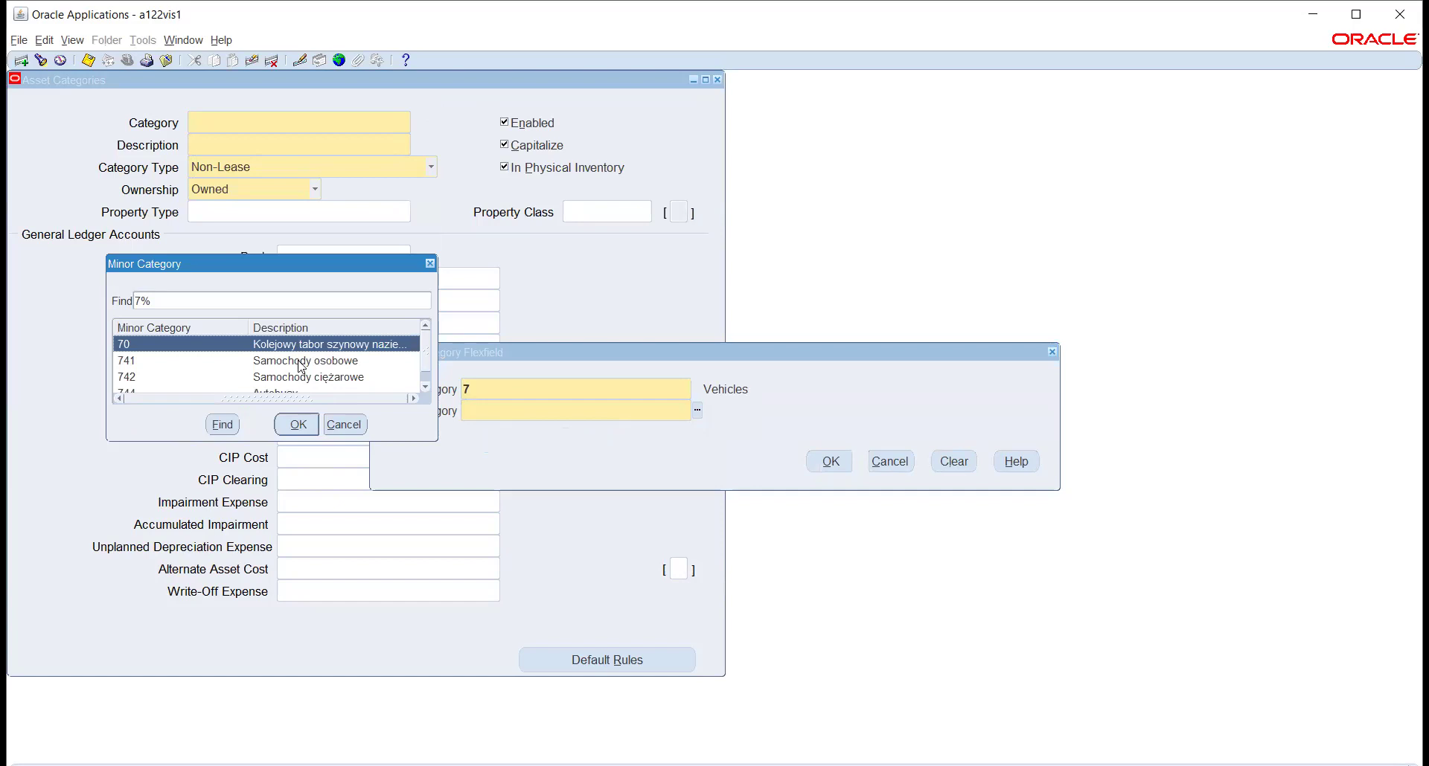
scroll(301, 366, "down", 1)
left_click(289, 377)
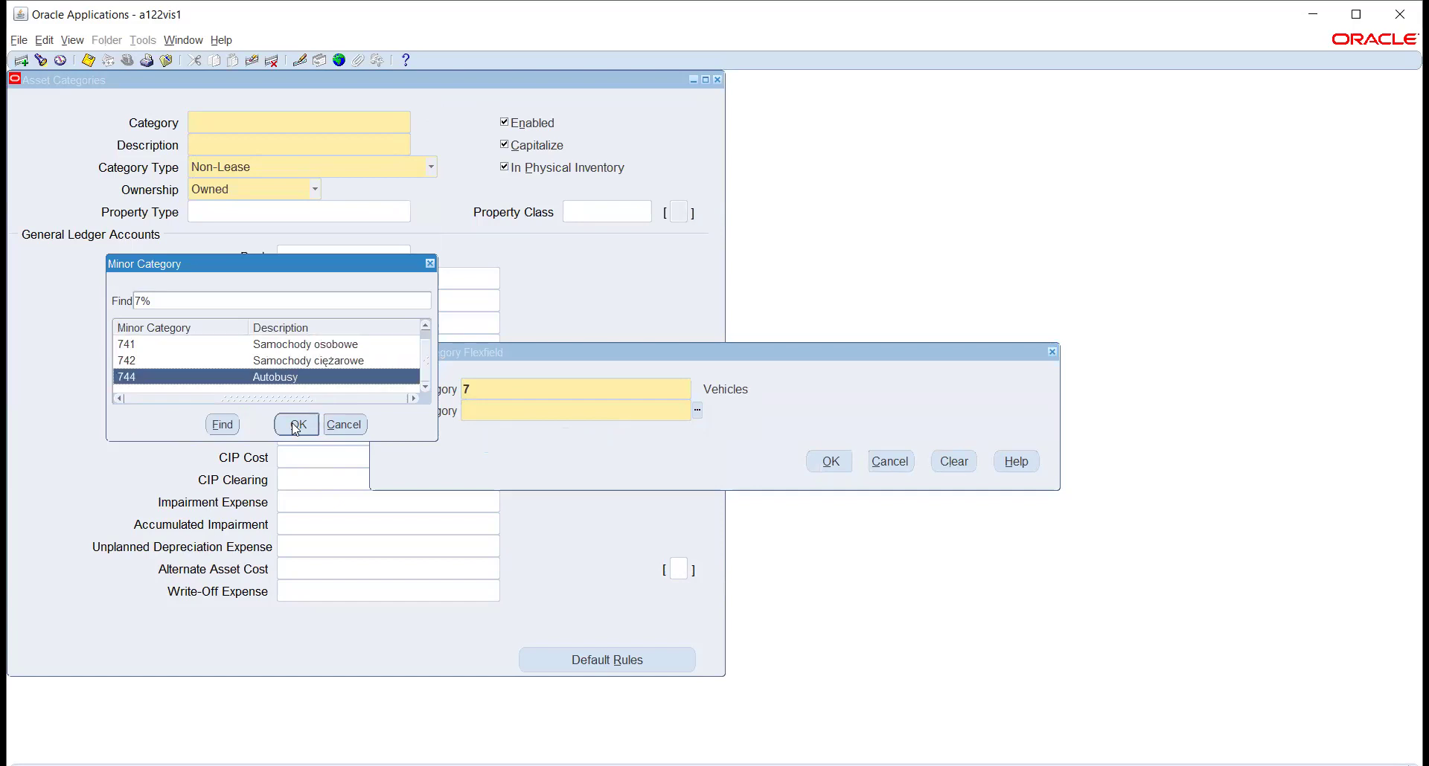
left_click(297, 424)
left_click(825, 465)
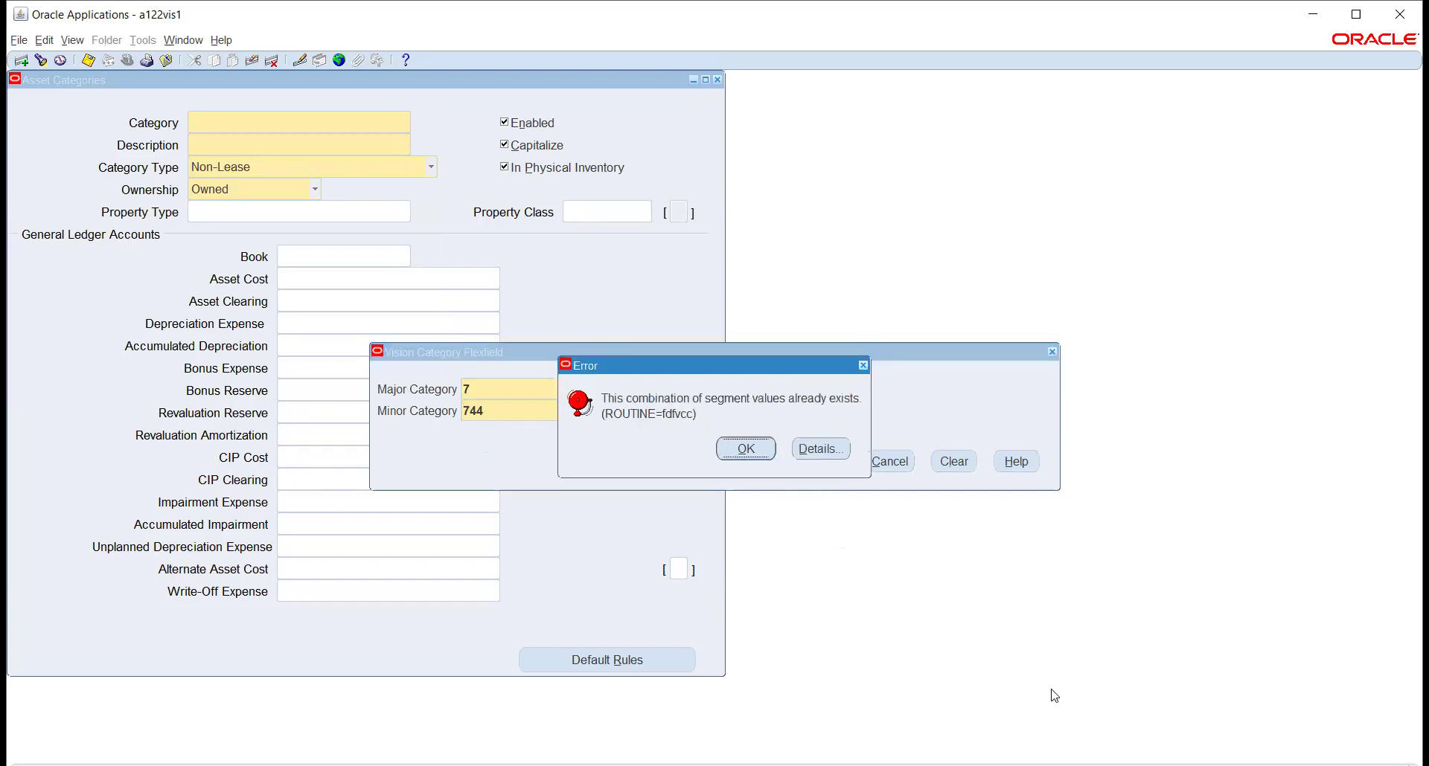
left_click(746, 446)
left_click(896, 463)
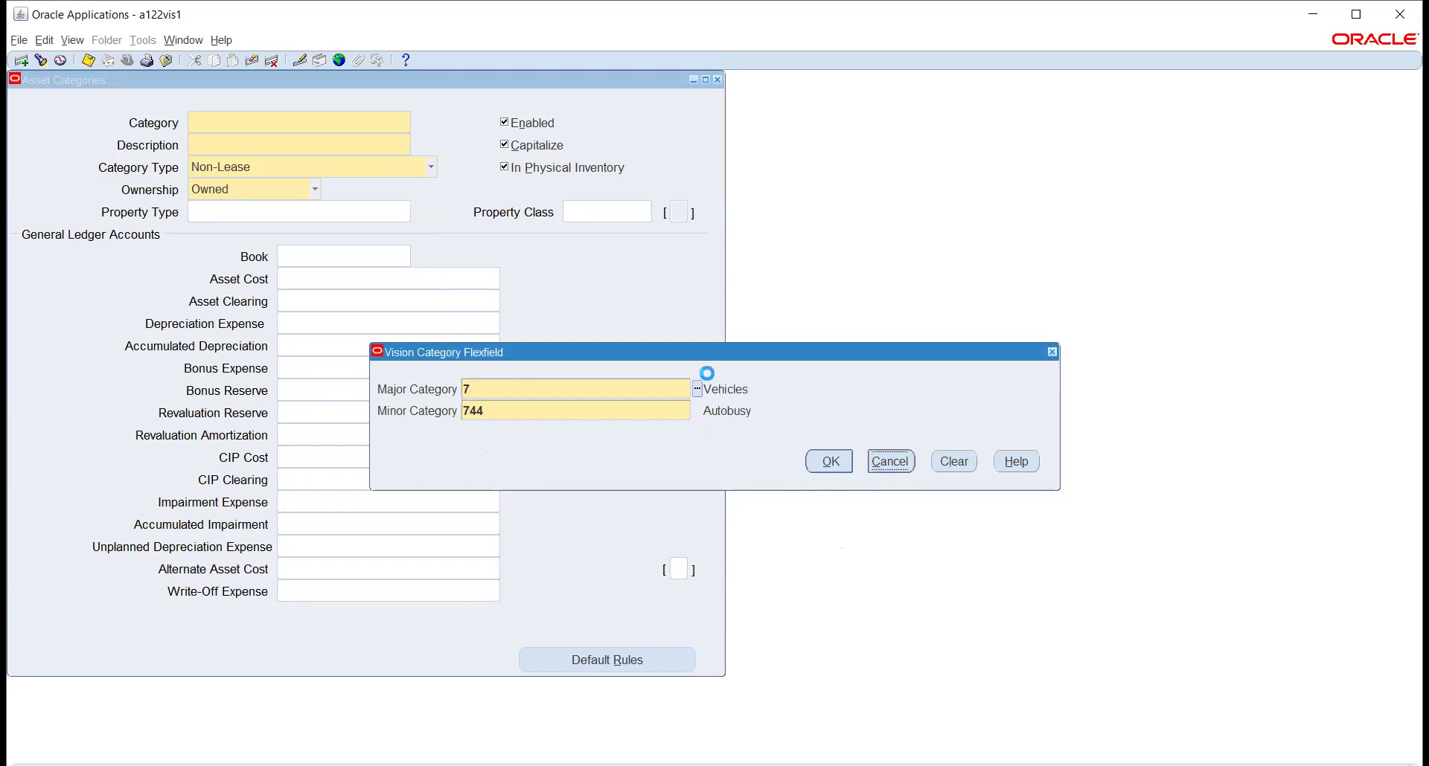
Close the Asset Categories form and open the key flexfield segment values form under the Financials setup
left_click(716, 80)
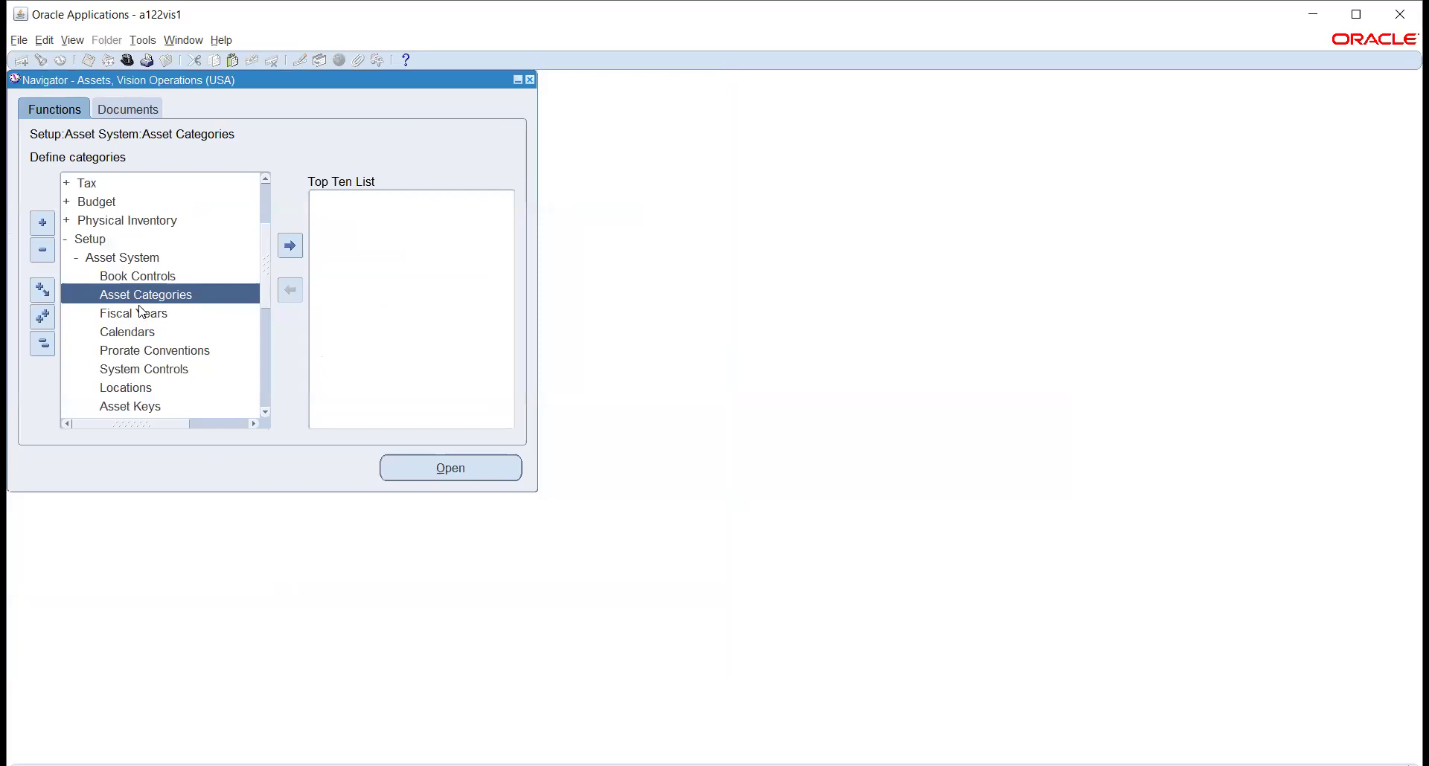
scroll(142, 311, "down", 4)
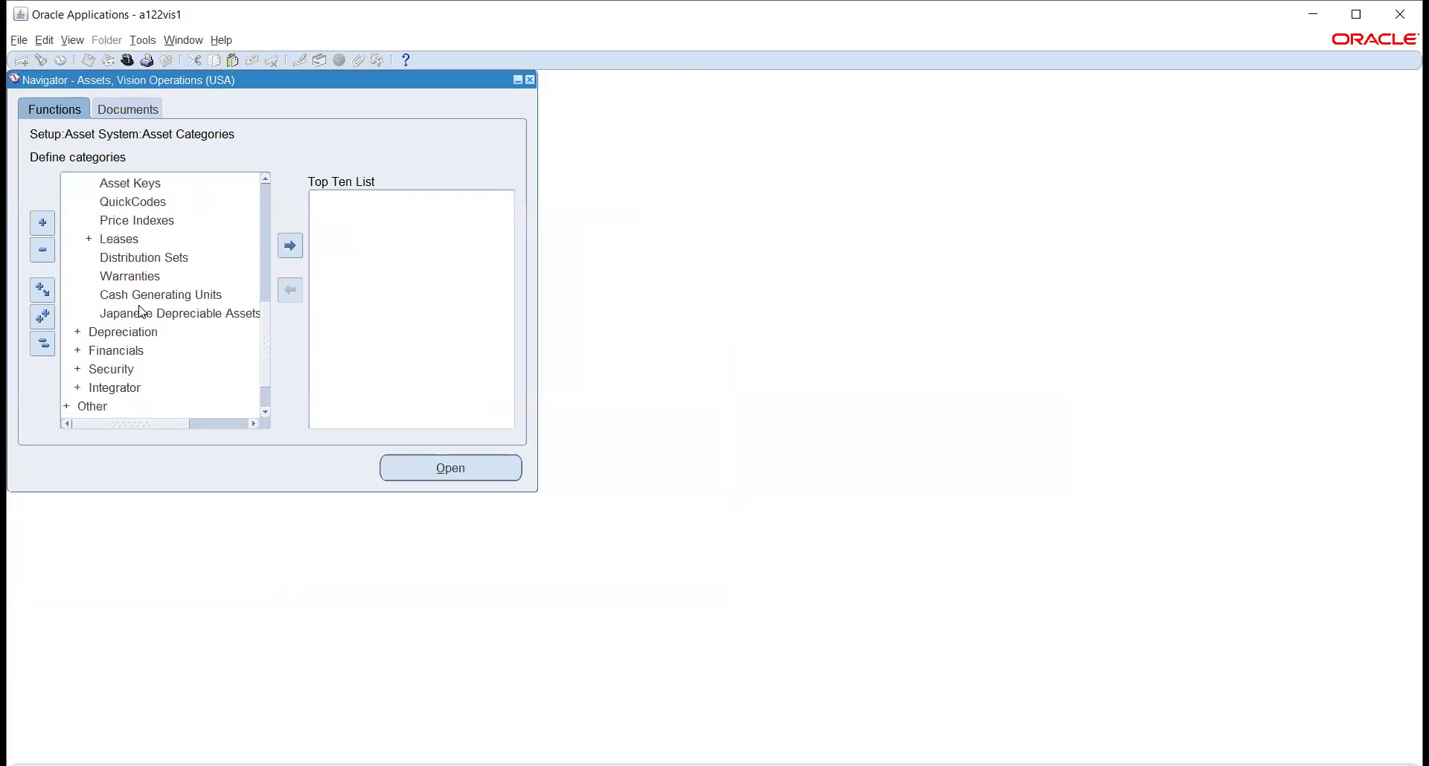
scroll(141, 311, "down", 1)
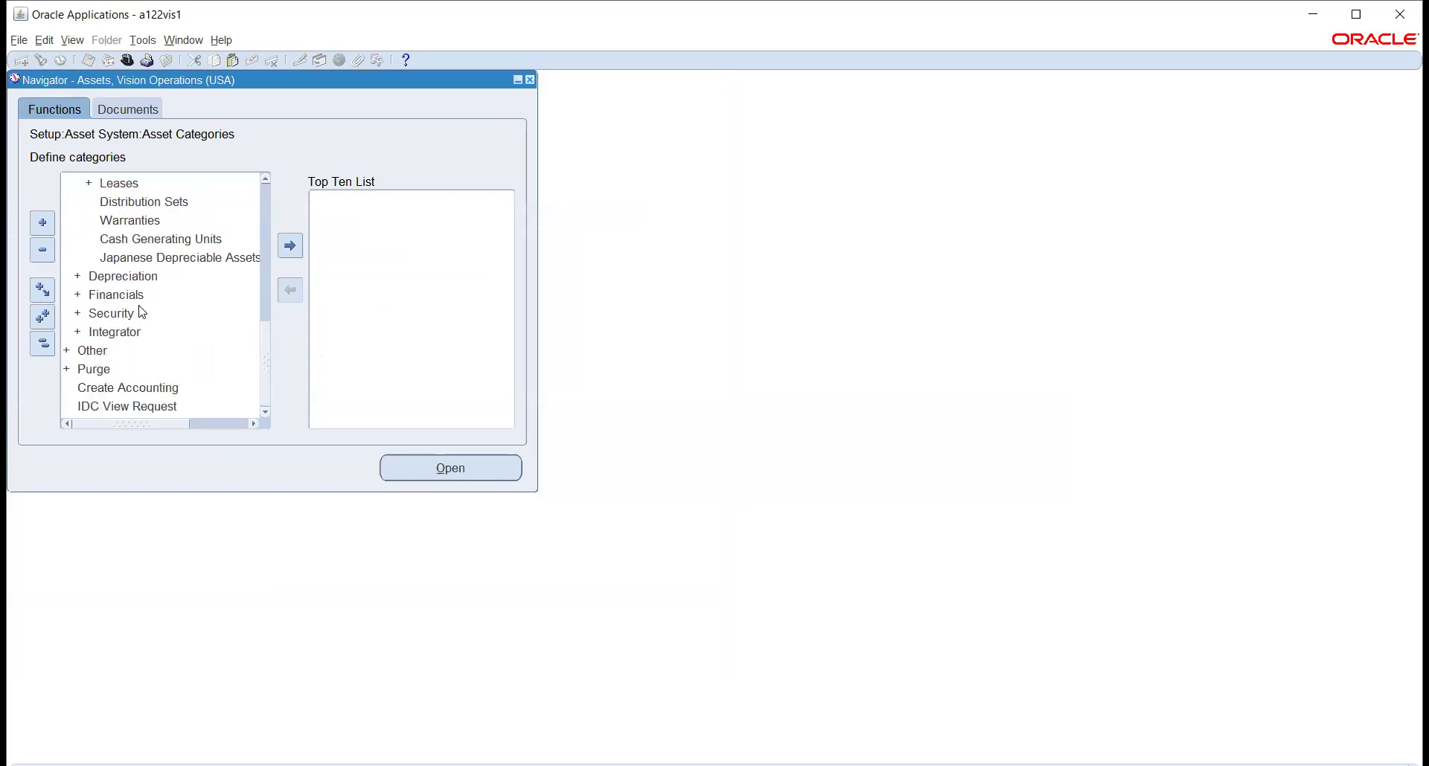
scroll(142, 311, "up", 1)
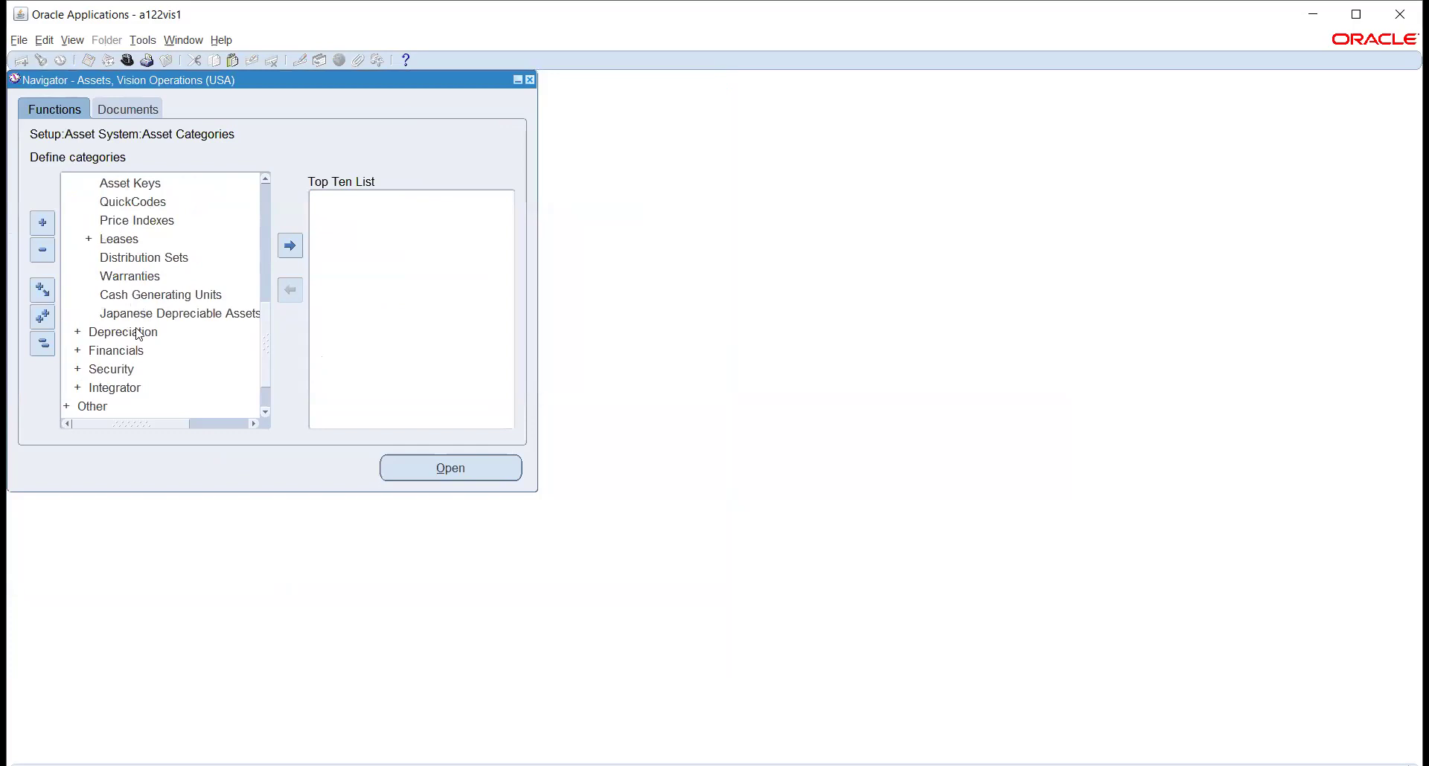
left_click(118, 353)
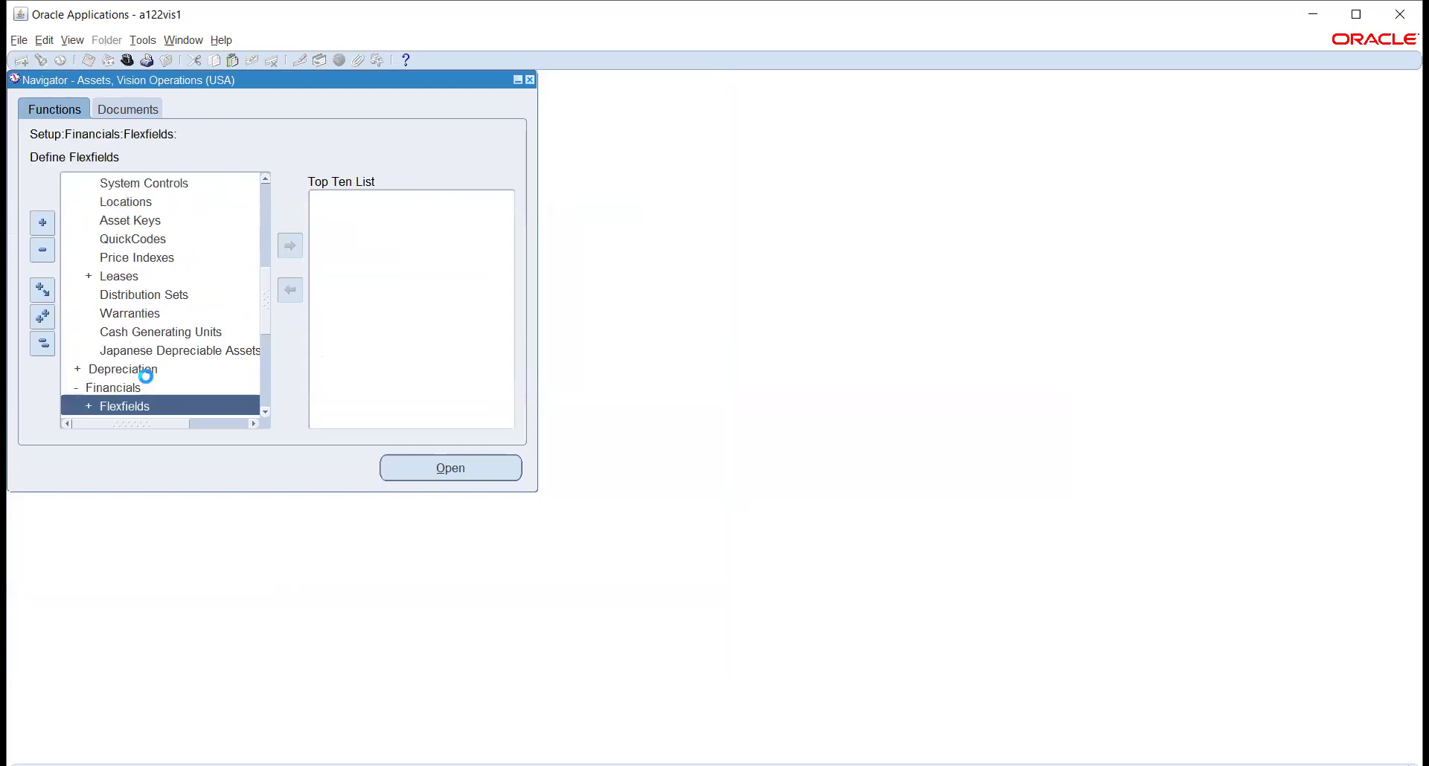
scroll(143, 361, "down", 2)
double_click(126, 298)
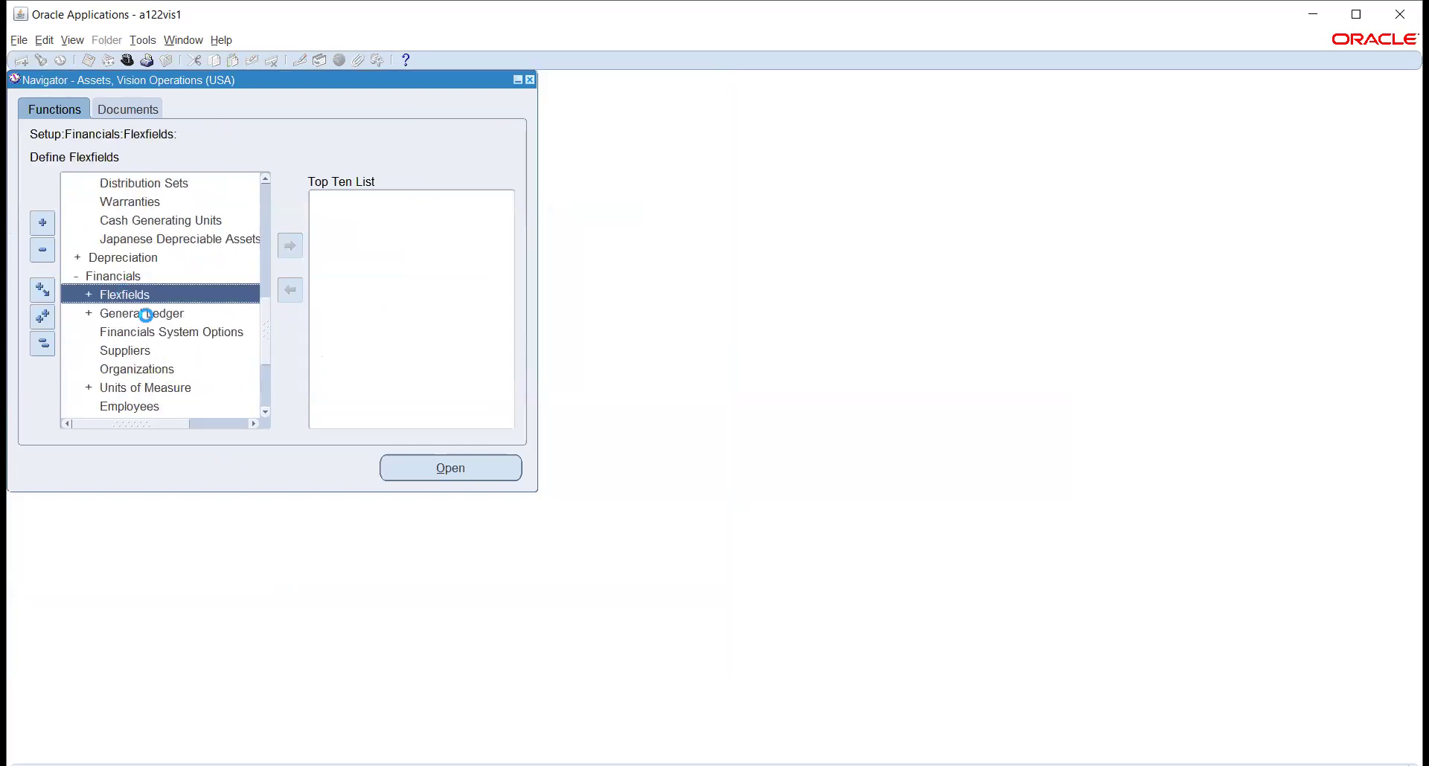
scroll(151, 311, "down", 1)
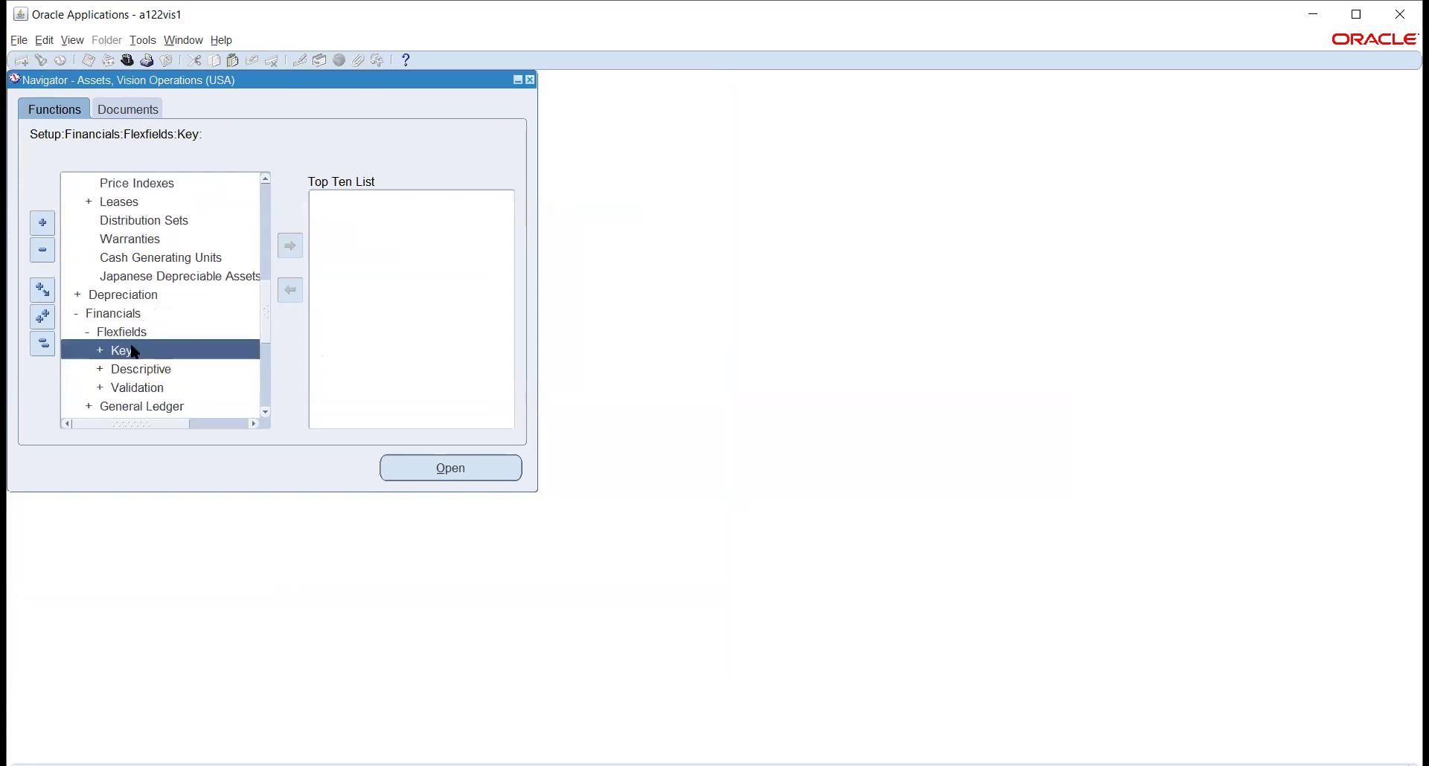
double_click(120, 351)
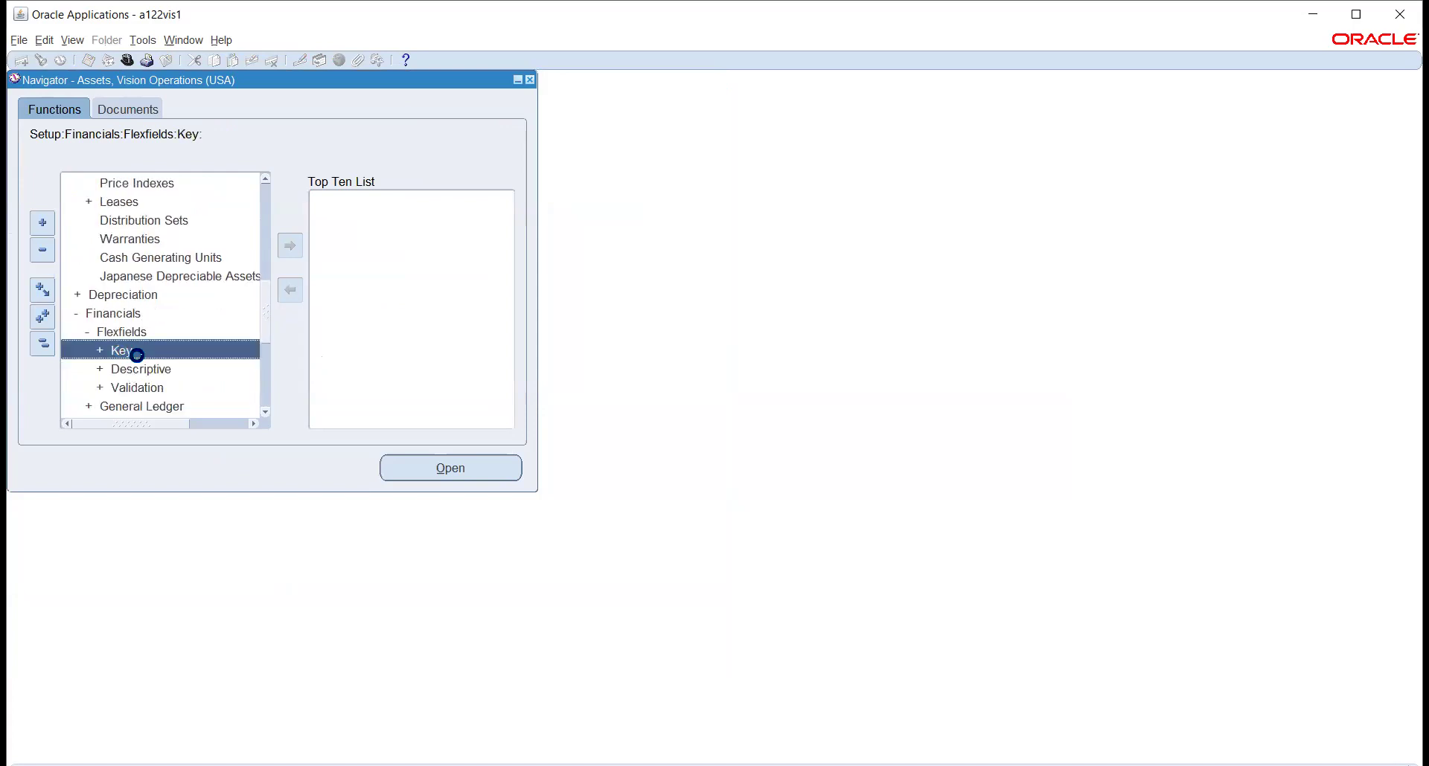
scroll(145, 369, "down", 1)
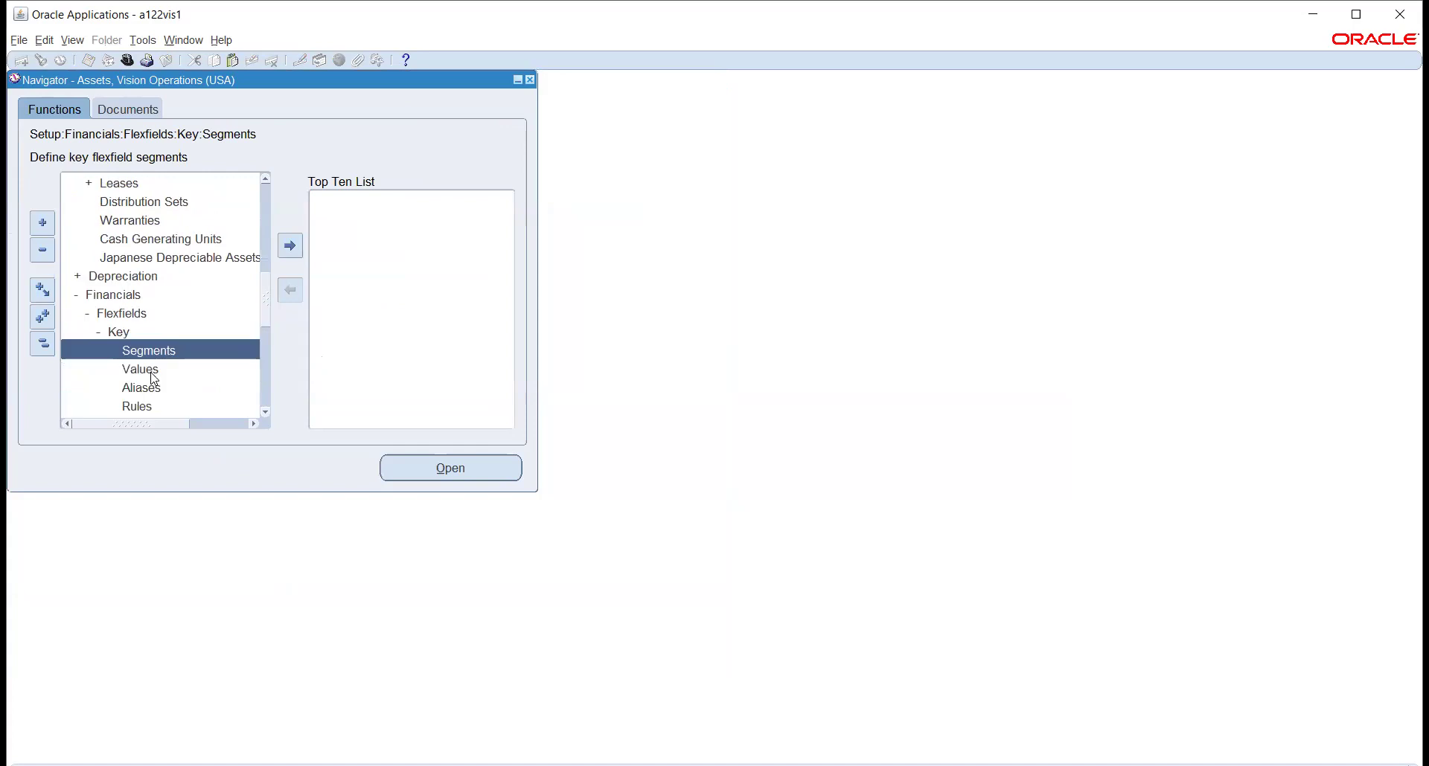
double_click(145, 369)
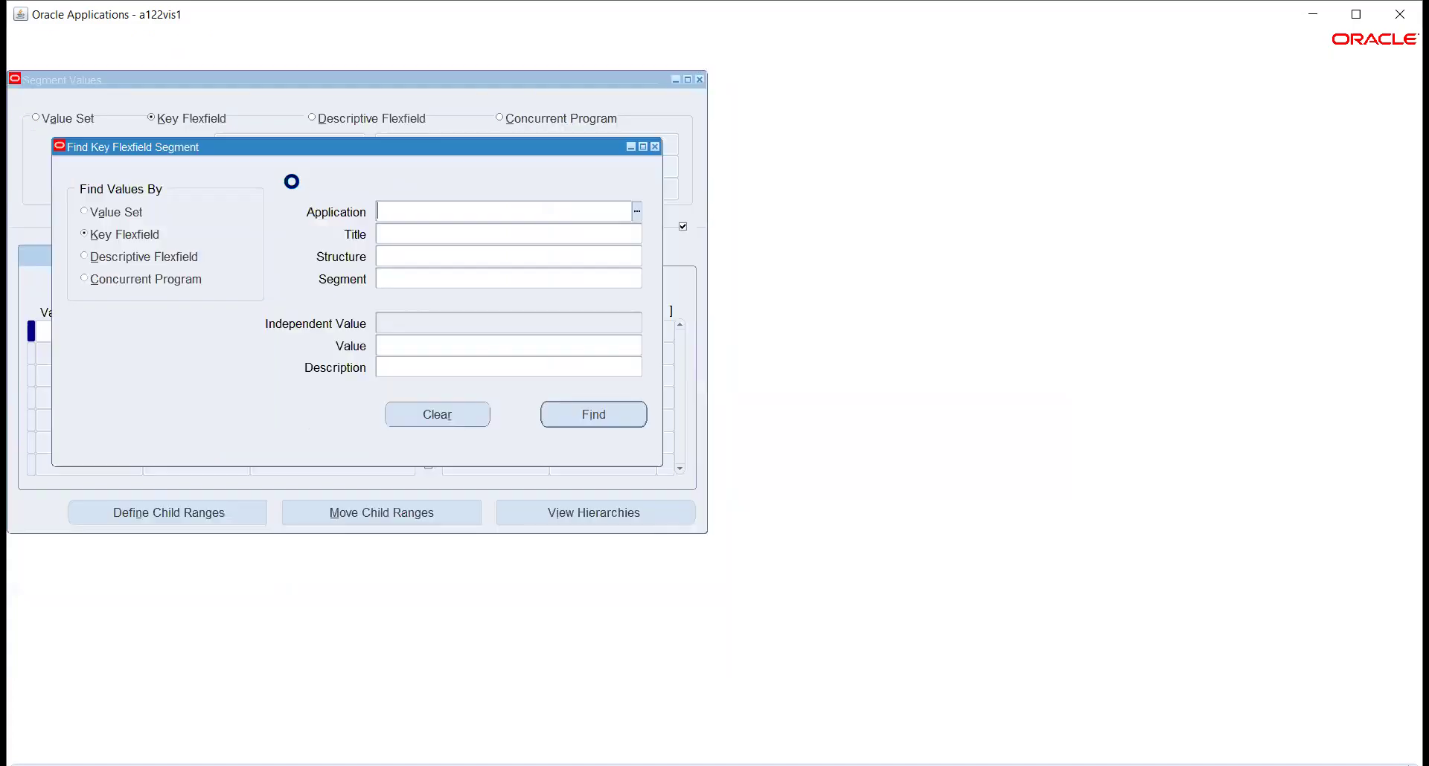
Find the key flexfield segment values for the Assets application's Category Flexfield
type("ASSE")
key("Tab")
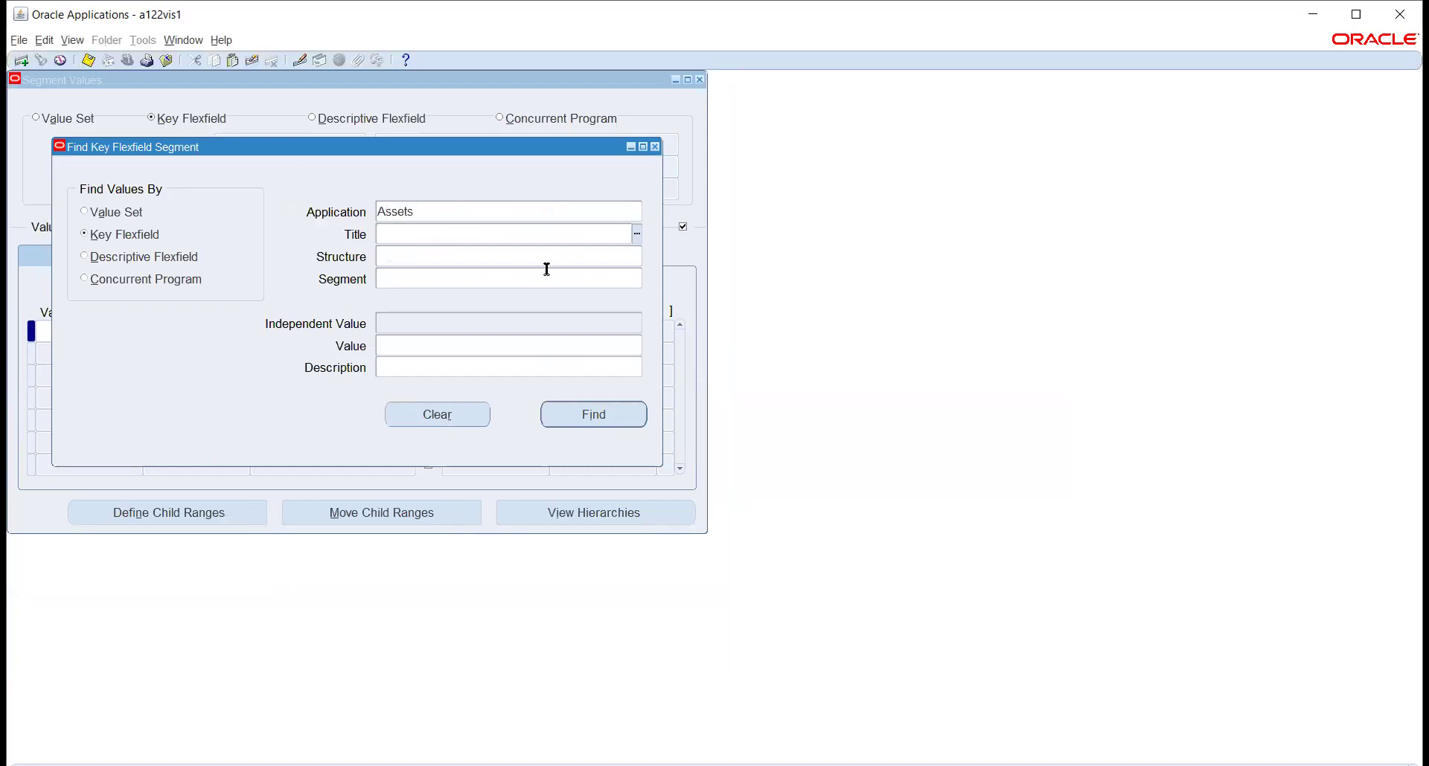
left_click(638, 235)
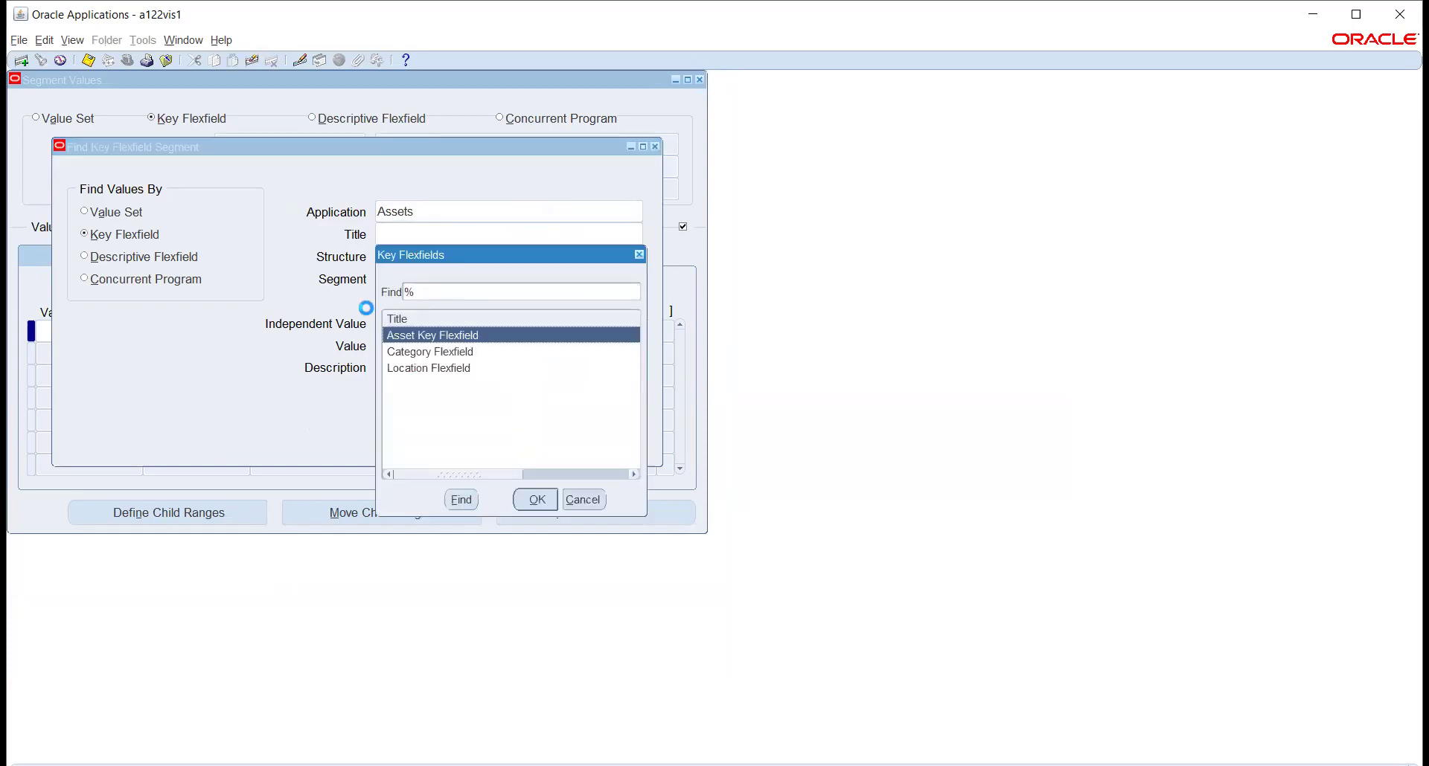
left_click(396, 354)
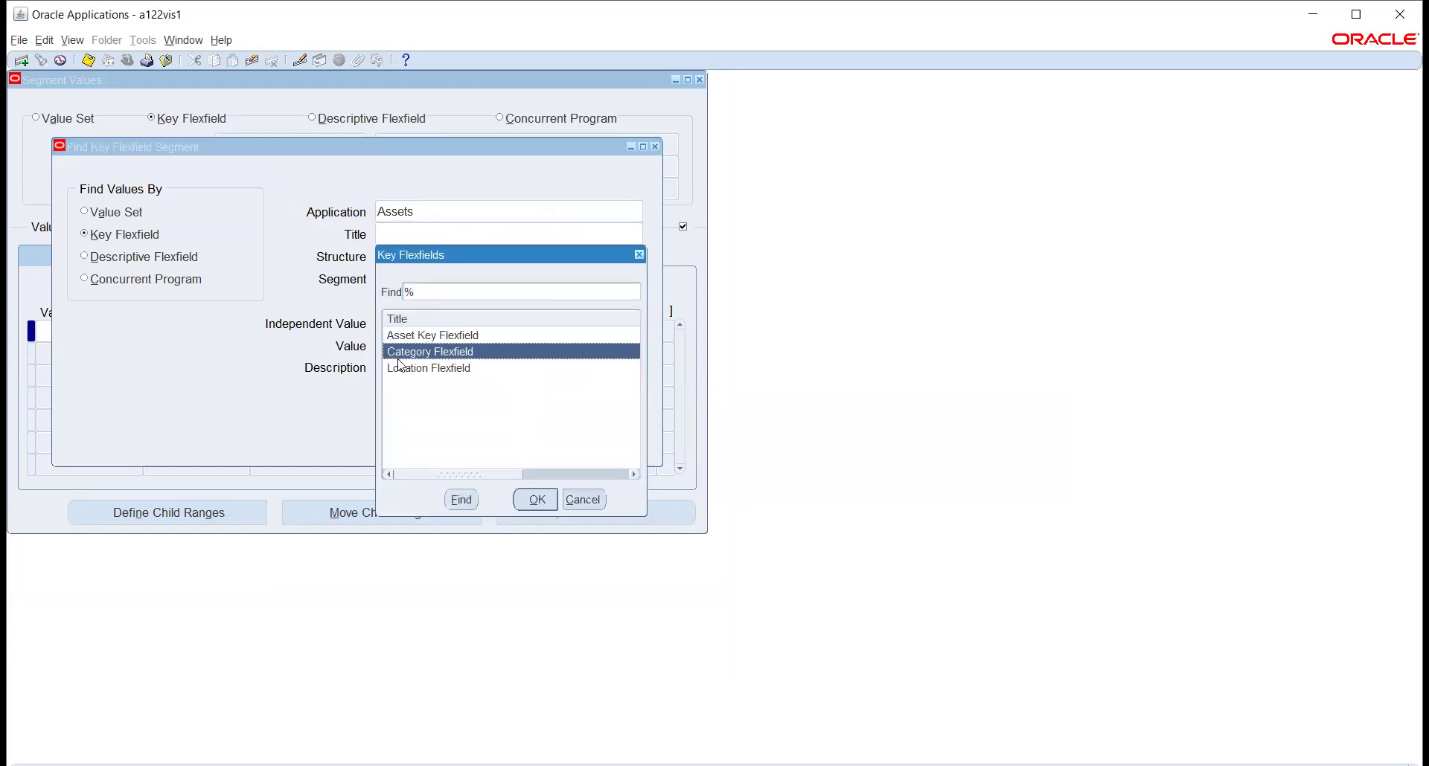
left_click(537, 500)
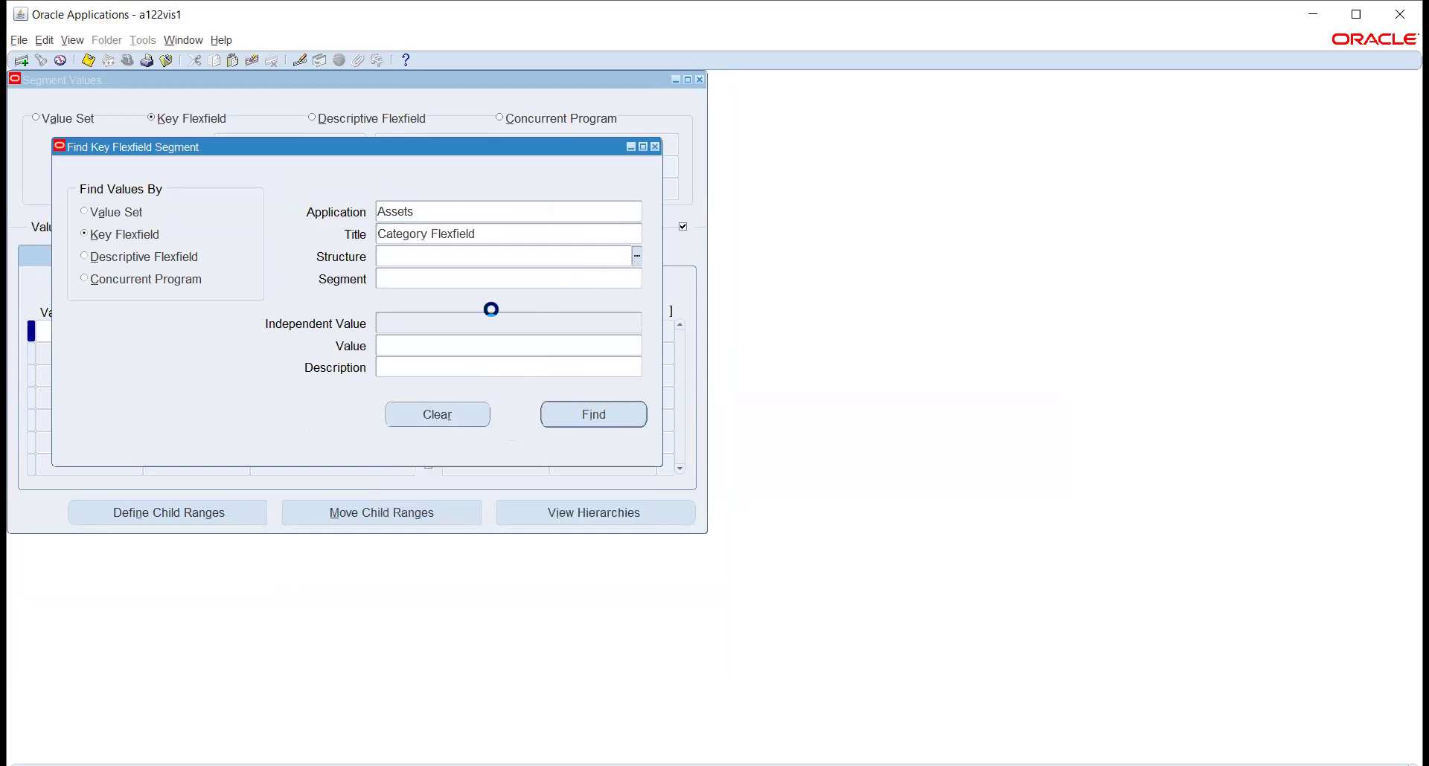
left_click(583, 407)
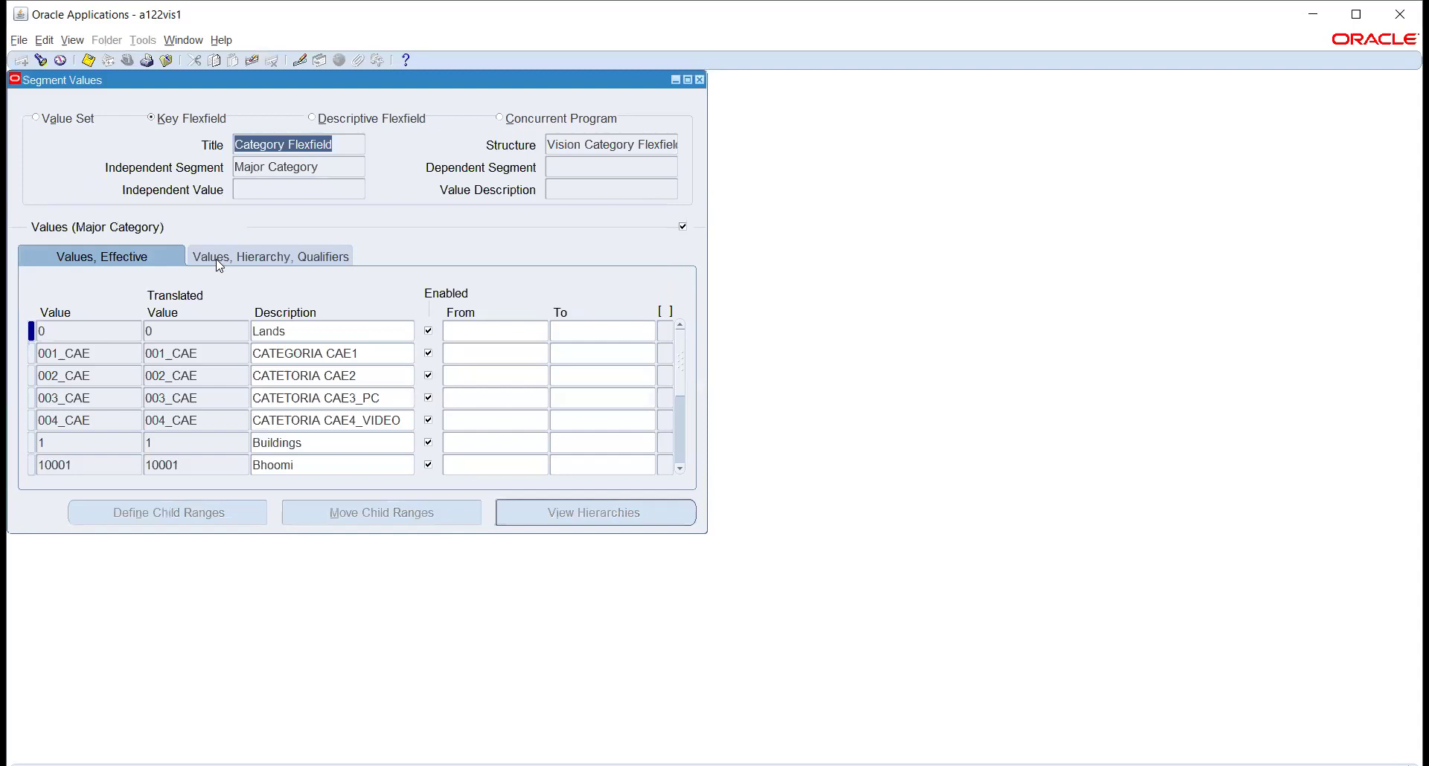
Add a Major Category value TATA_MAJOR with the description TATA MAJOR
left_click(103, 339)
key("ctrl+Down")
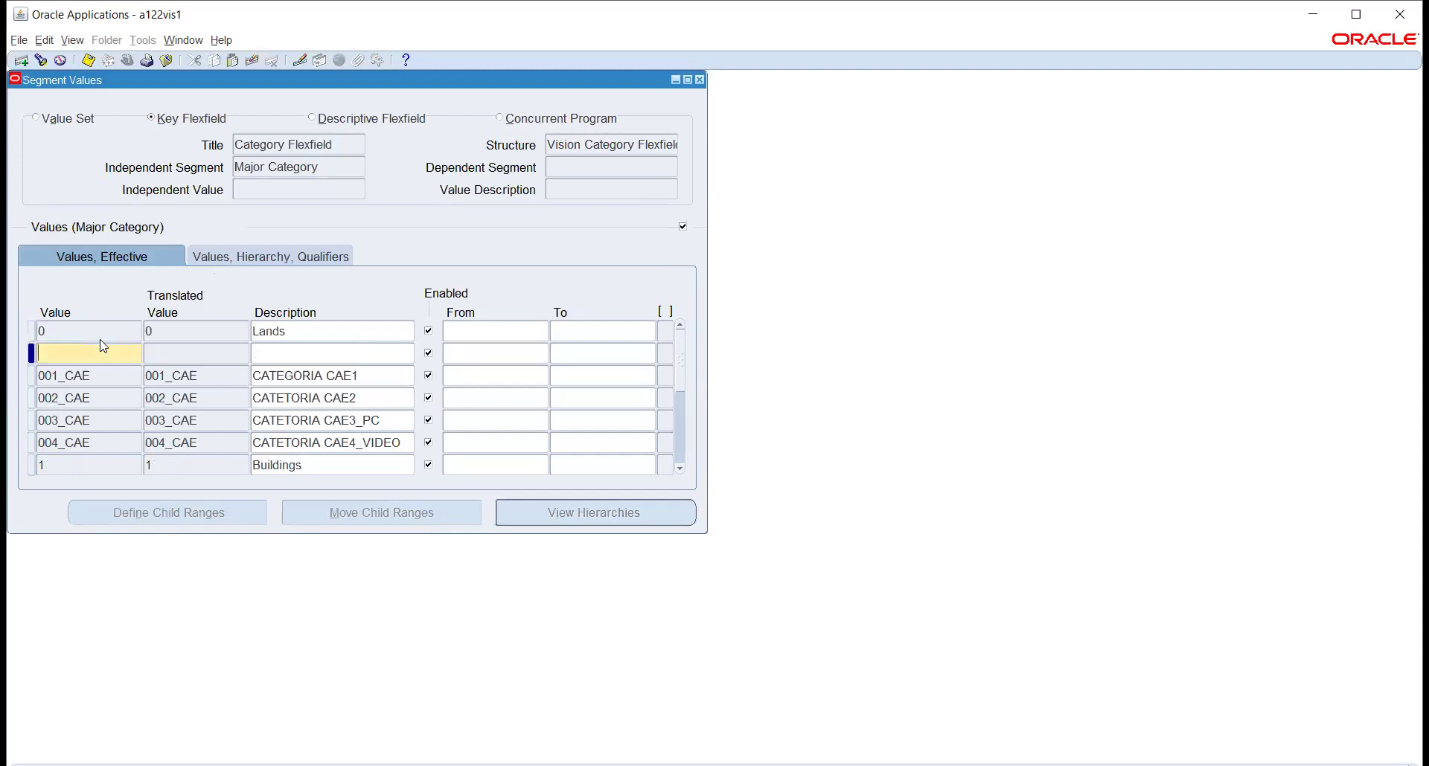
type("tat")
type("TATA")
type("_MAJOR")
key("Tab")
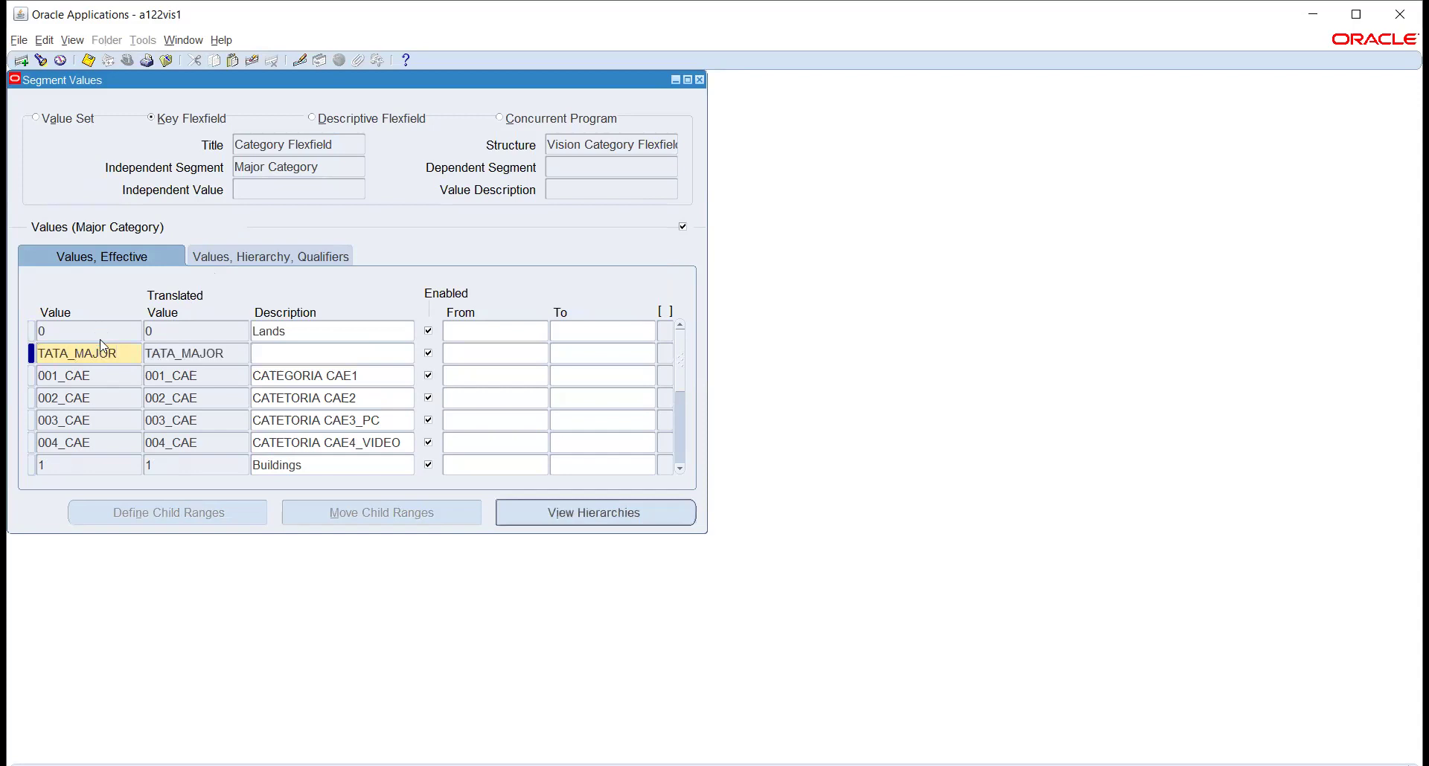
type("TATA MAJOR")
key("Tab")
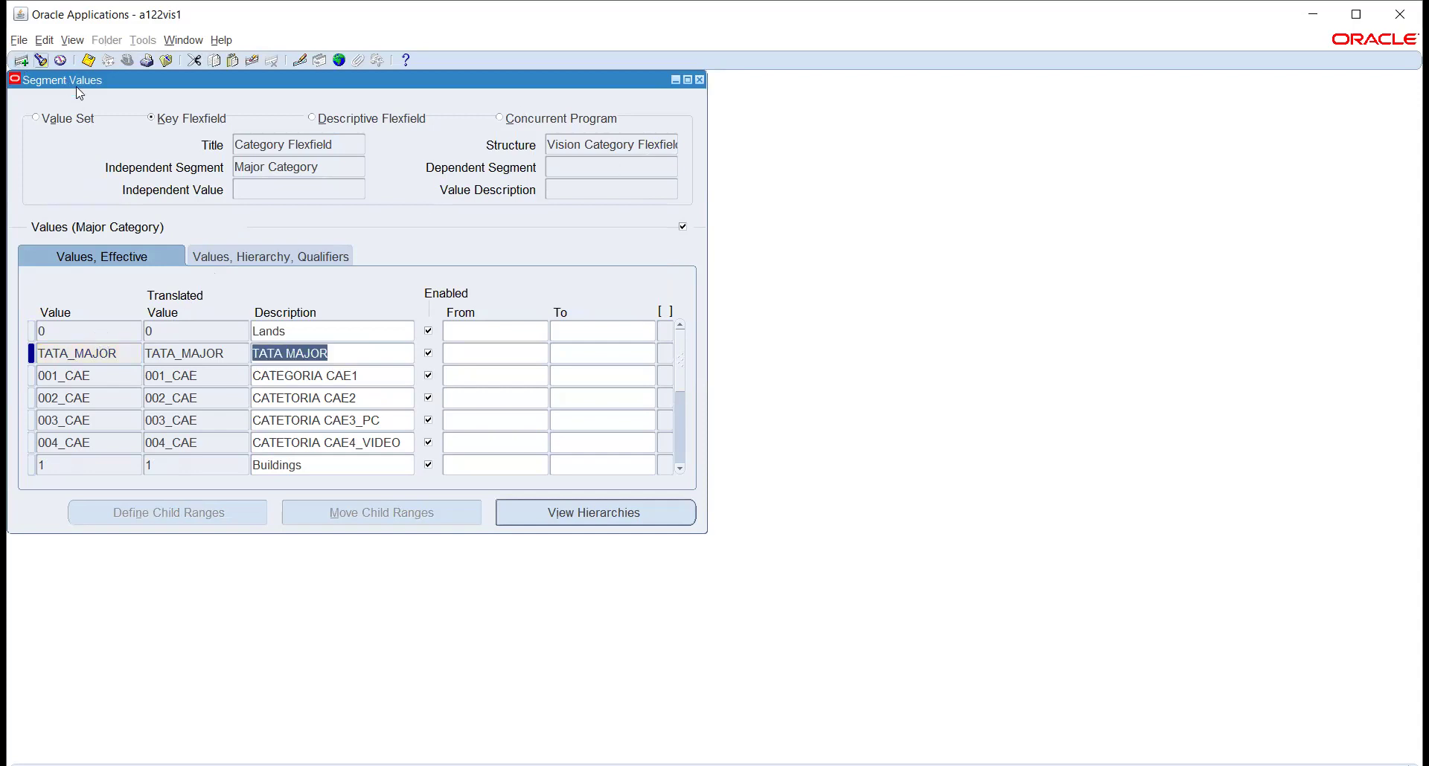
Find the Category Flexfield's Minor Category segment values for the independent value TATA_MAJOR
left_click_drag(260, 149, 236, 147)
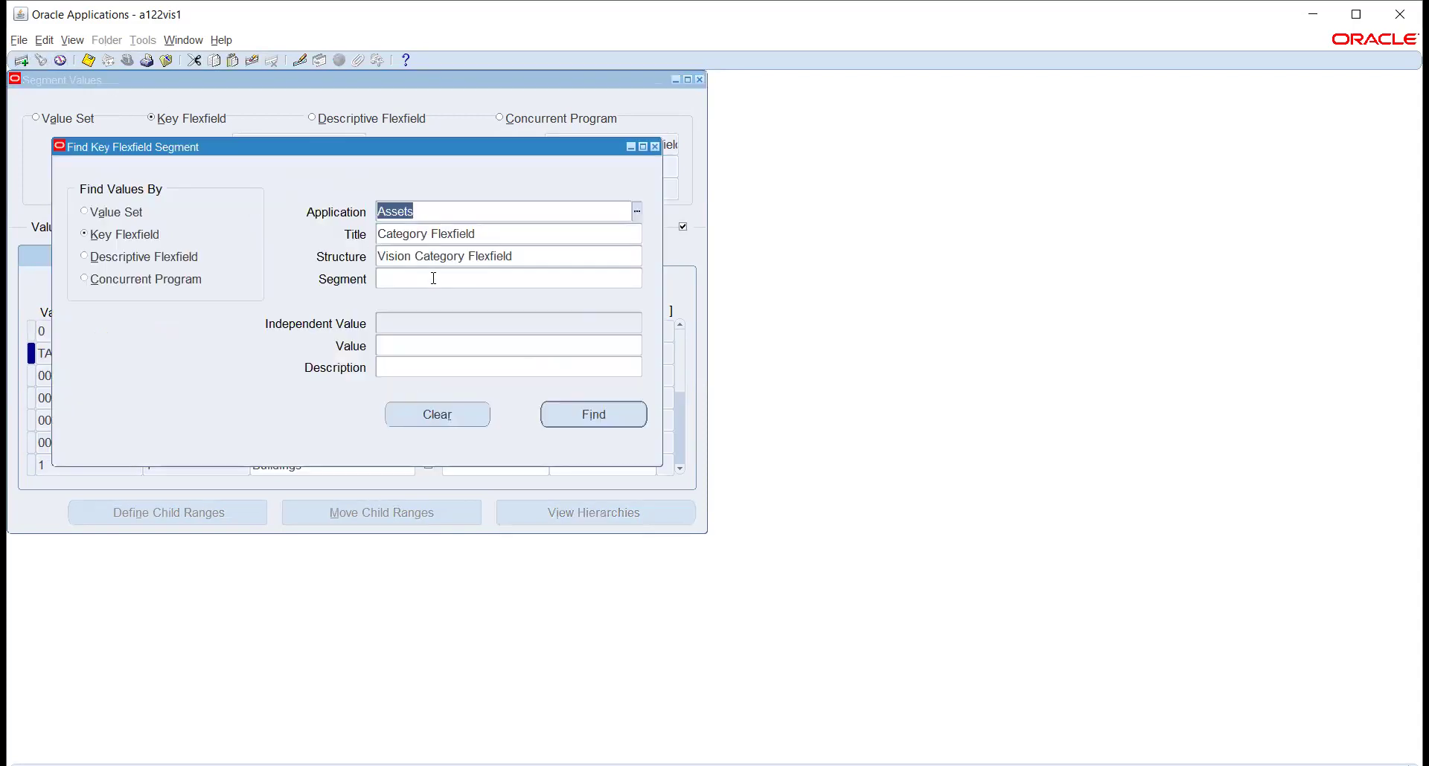
left_click(431, 281)
type("MIN")
key("Tab")
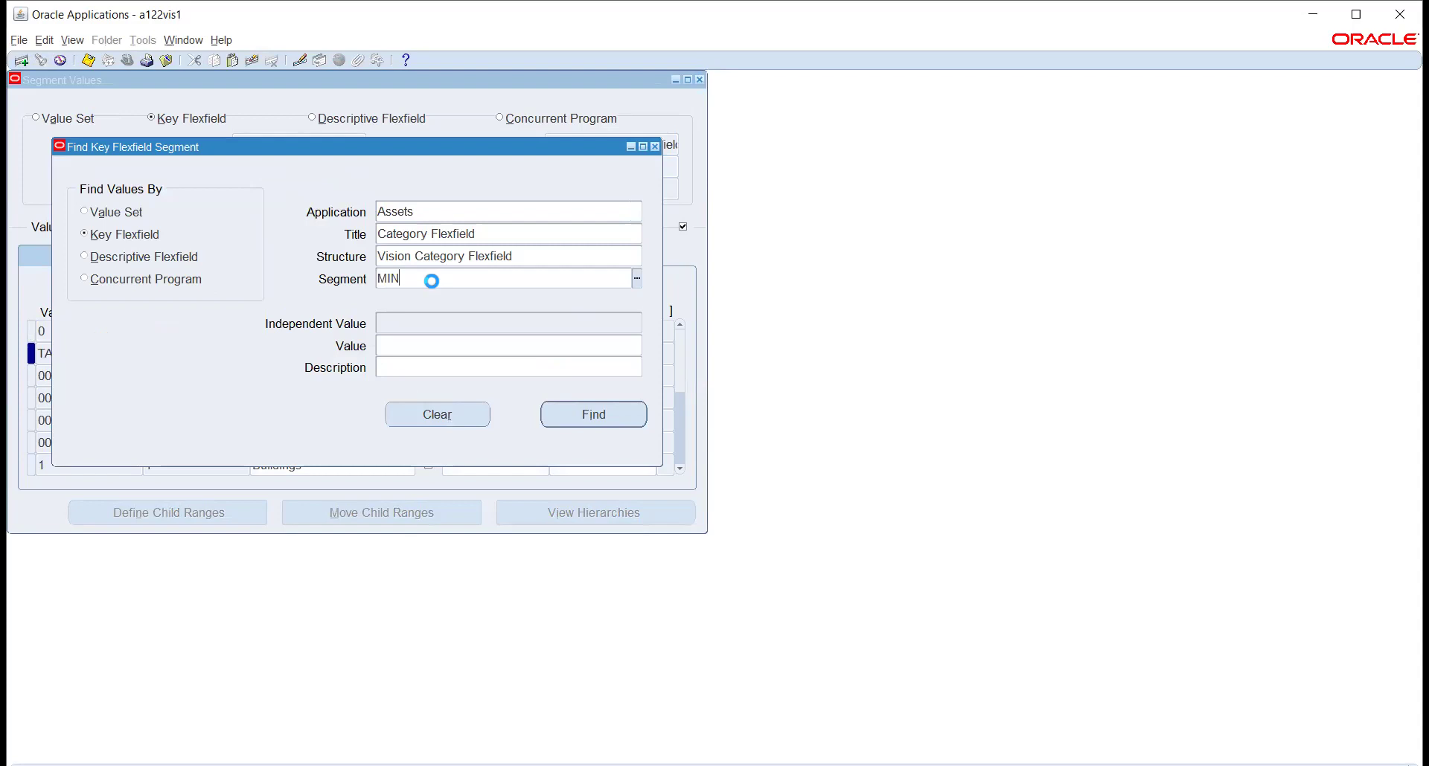
left_click(565, 418)
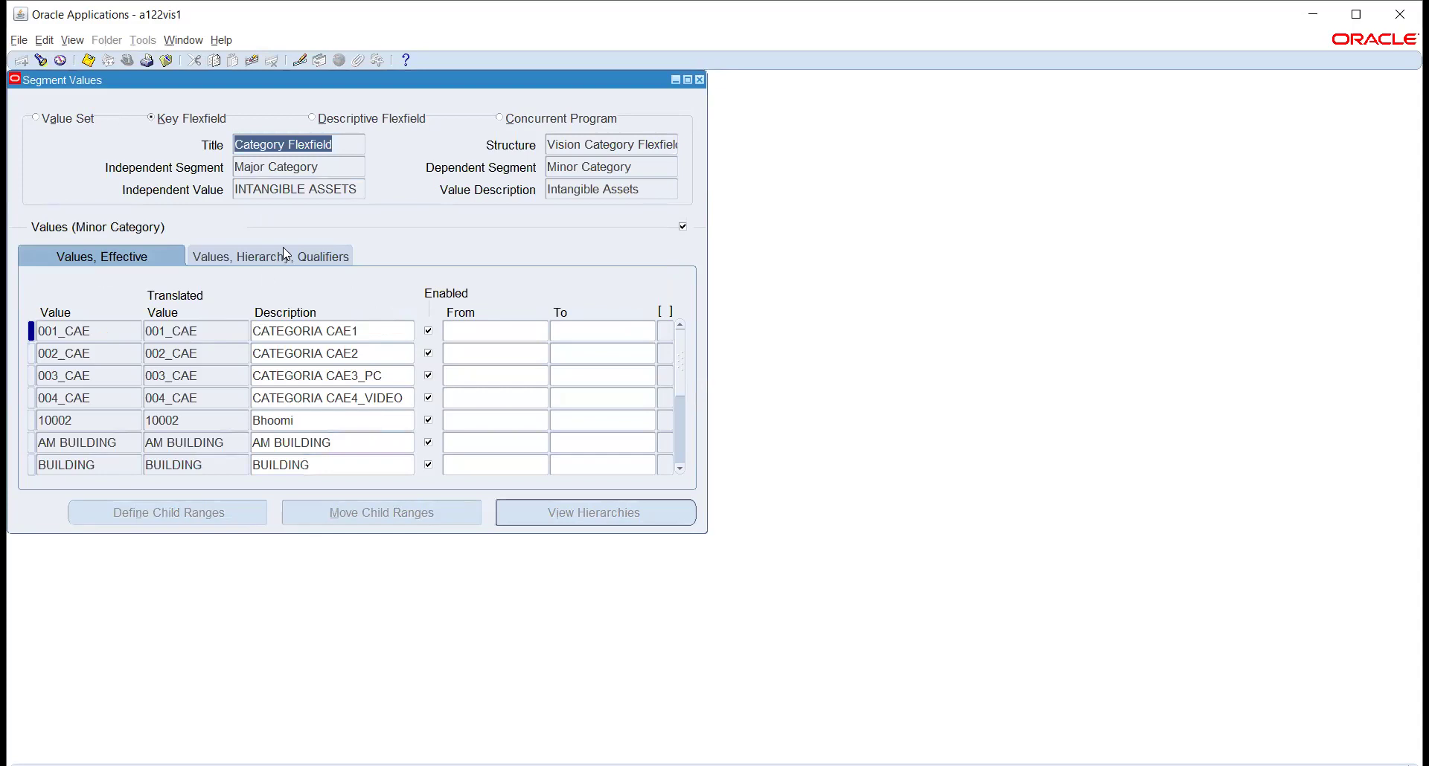
left_click(42, 60)
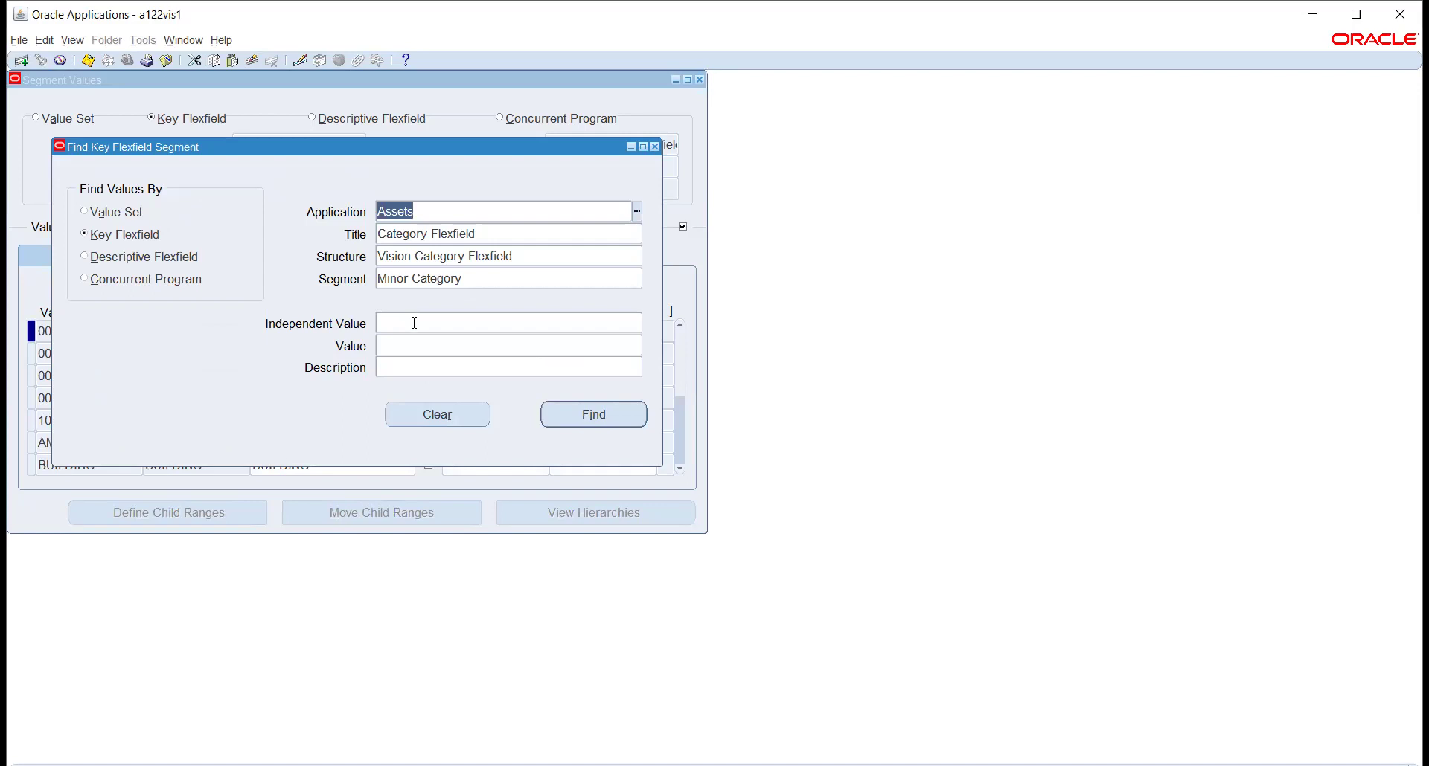
left_click(415, 323)
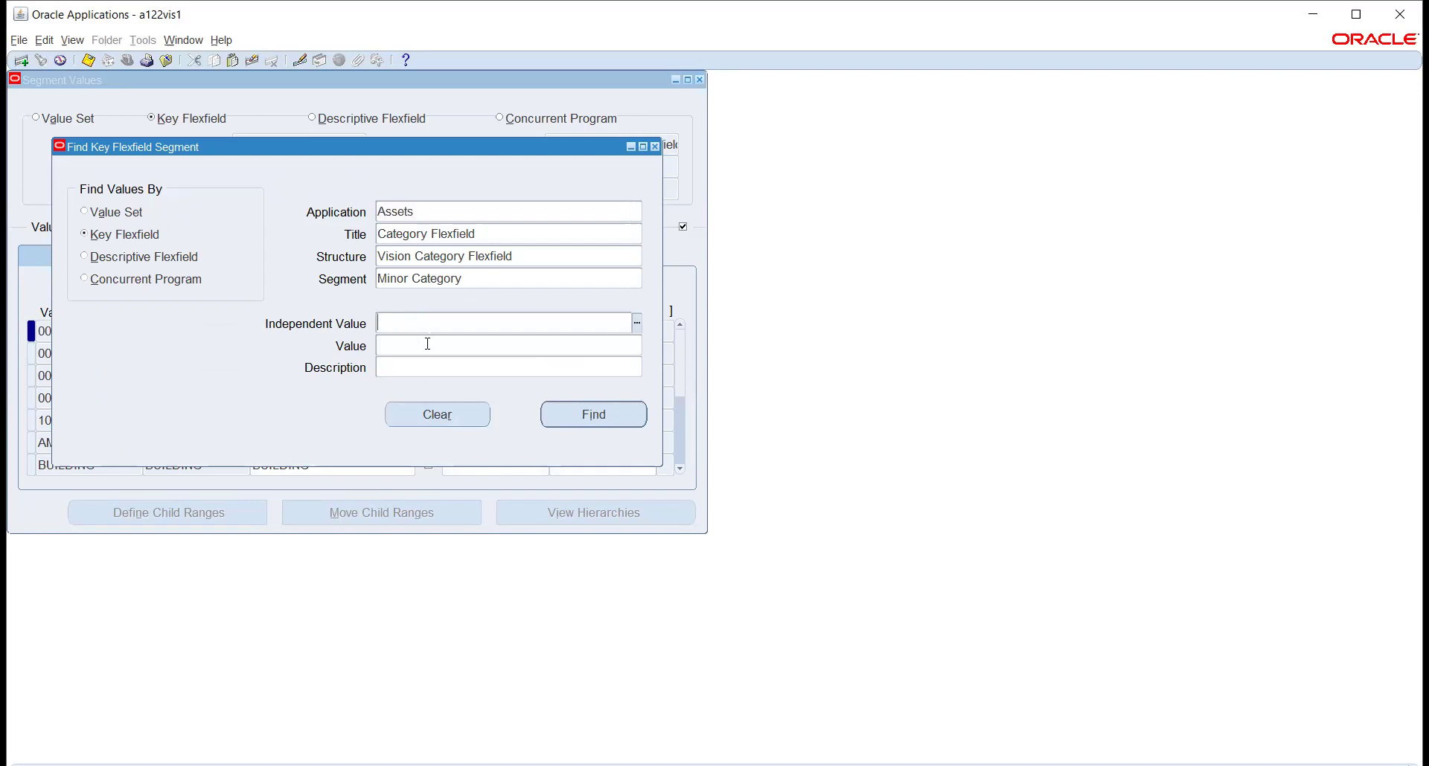
type("TATA_MAJOR")
key("Tab")
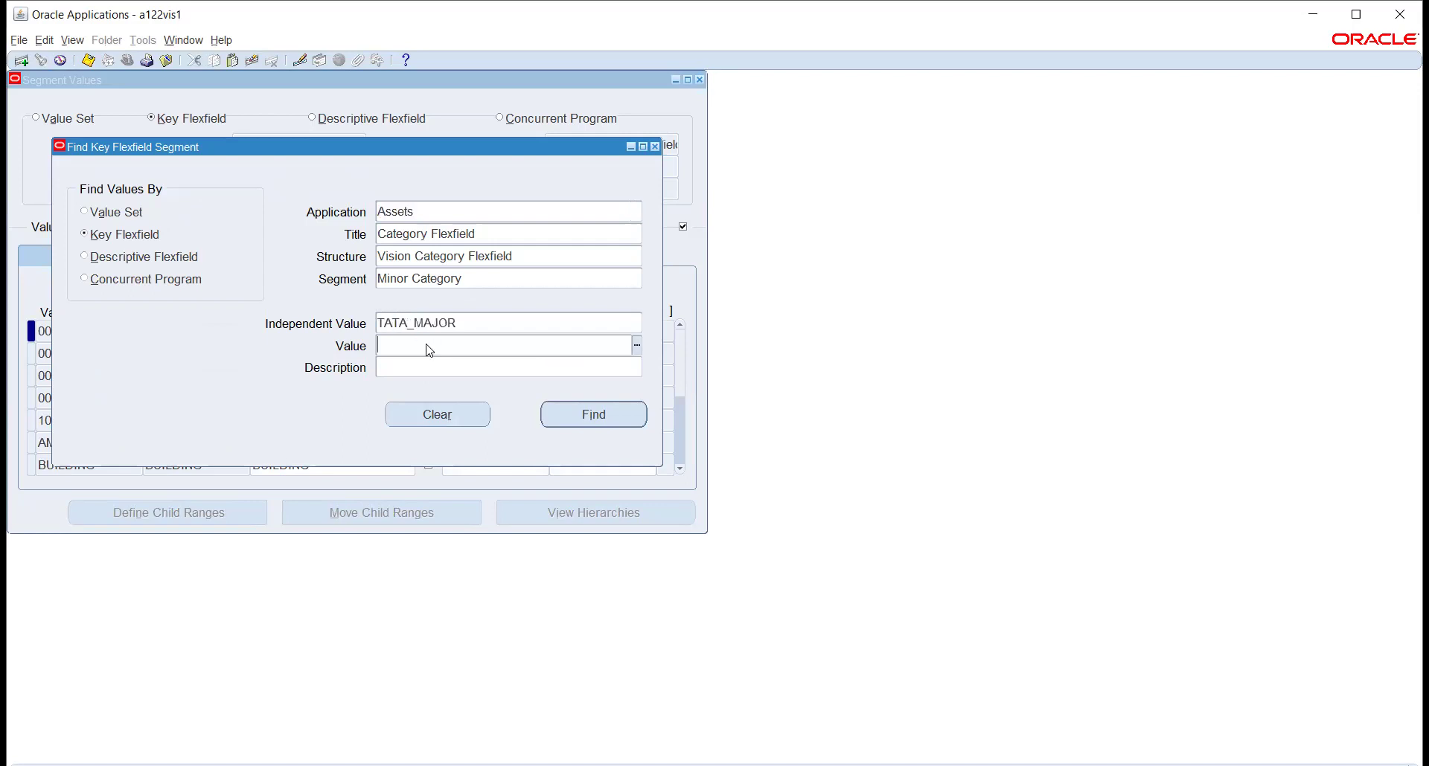
left_click(552, 416)
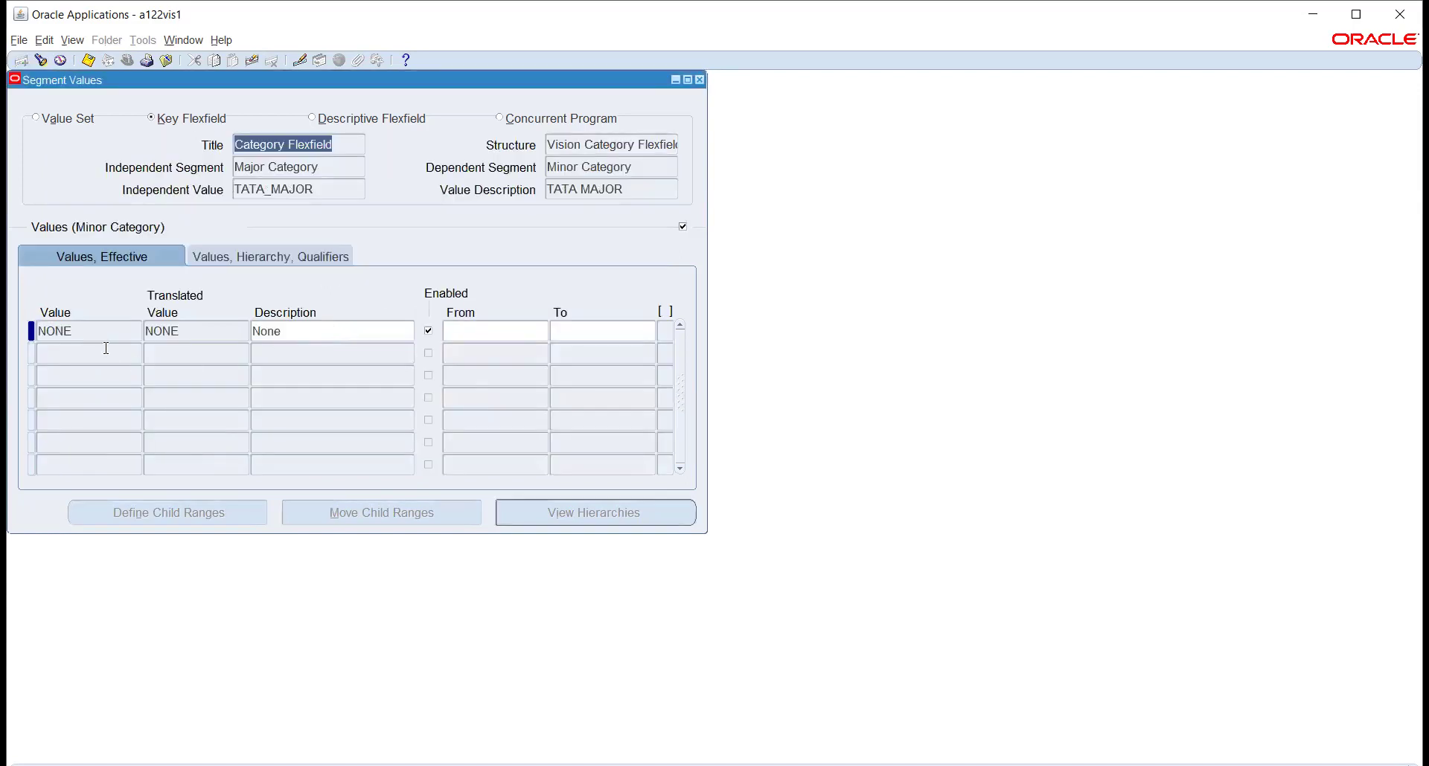
Add a Minor Category value TATA_MINOR with the description TATA MINOR under TATA_MAJOR and save it
left_click(106, 348)
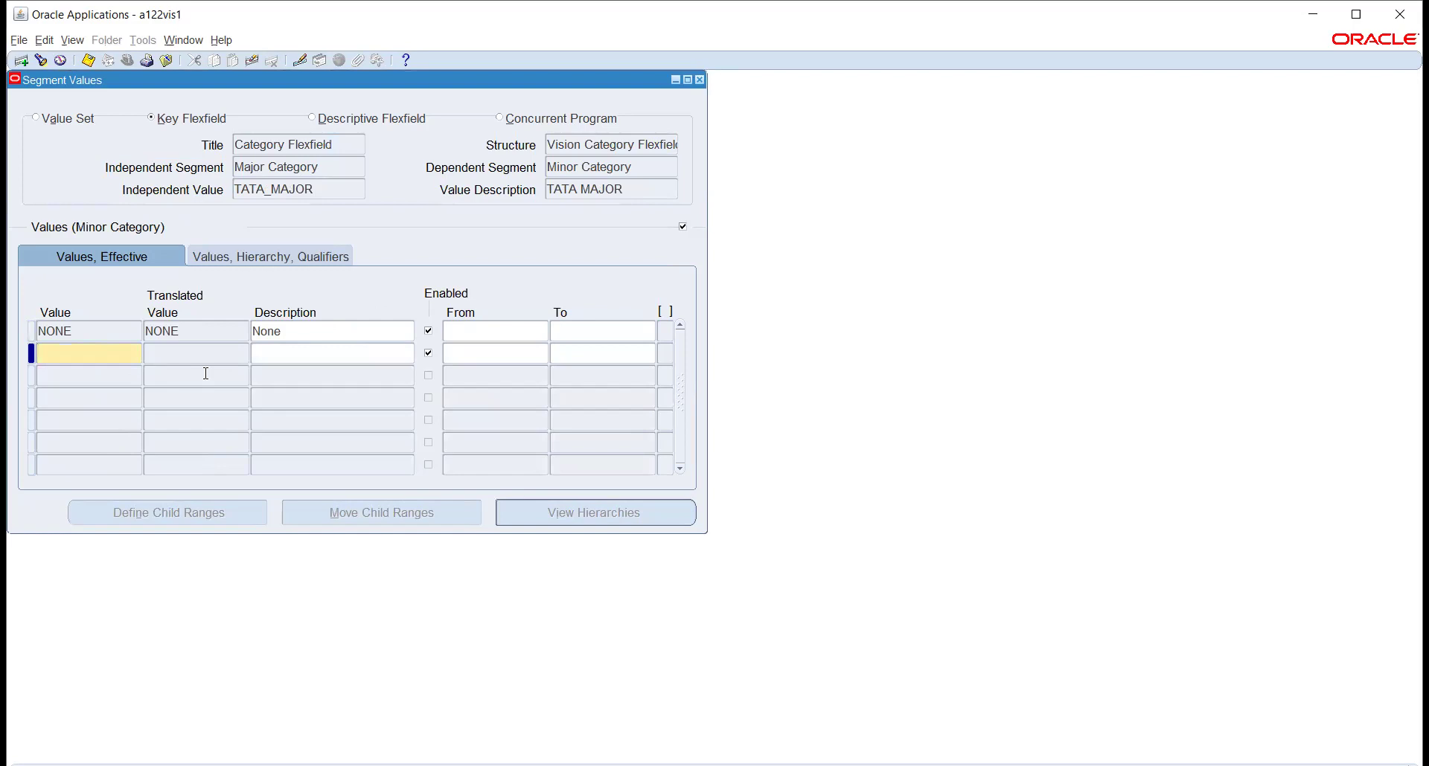
type("TATA_MINOR")
key("Tab")
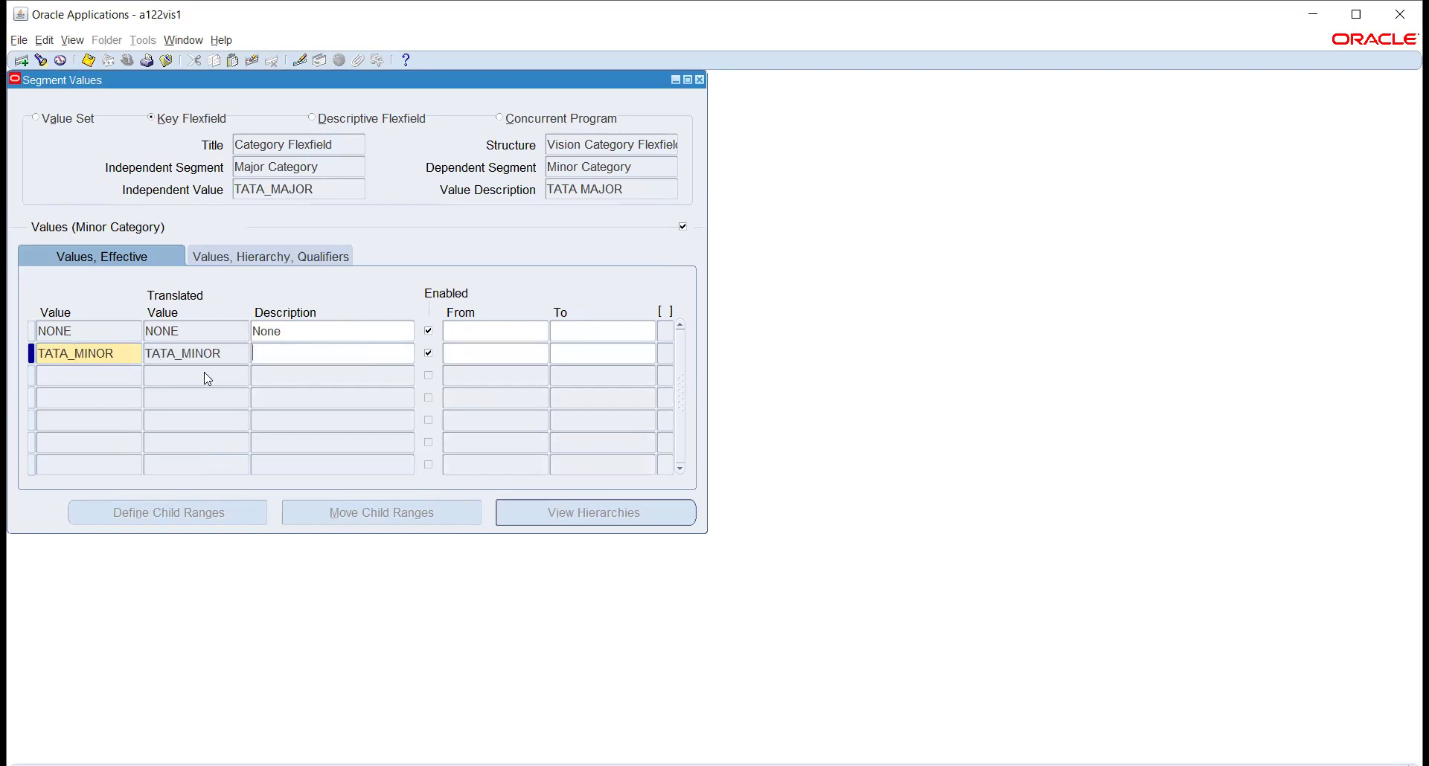
type("TATA MINOR")
key("ctrl+s")
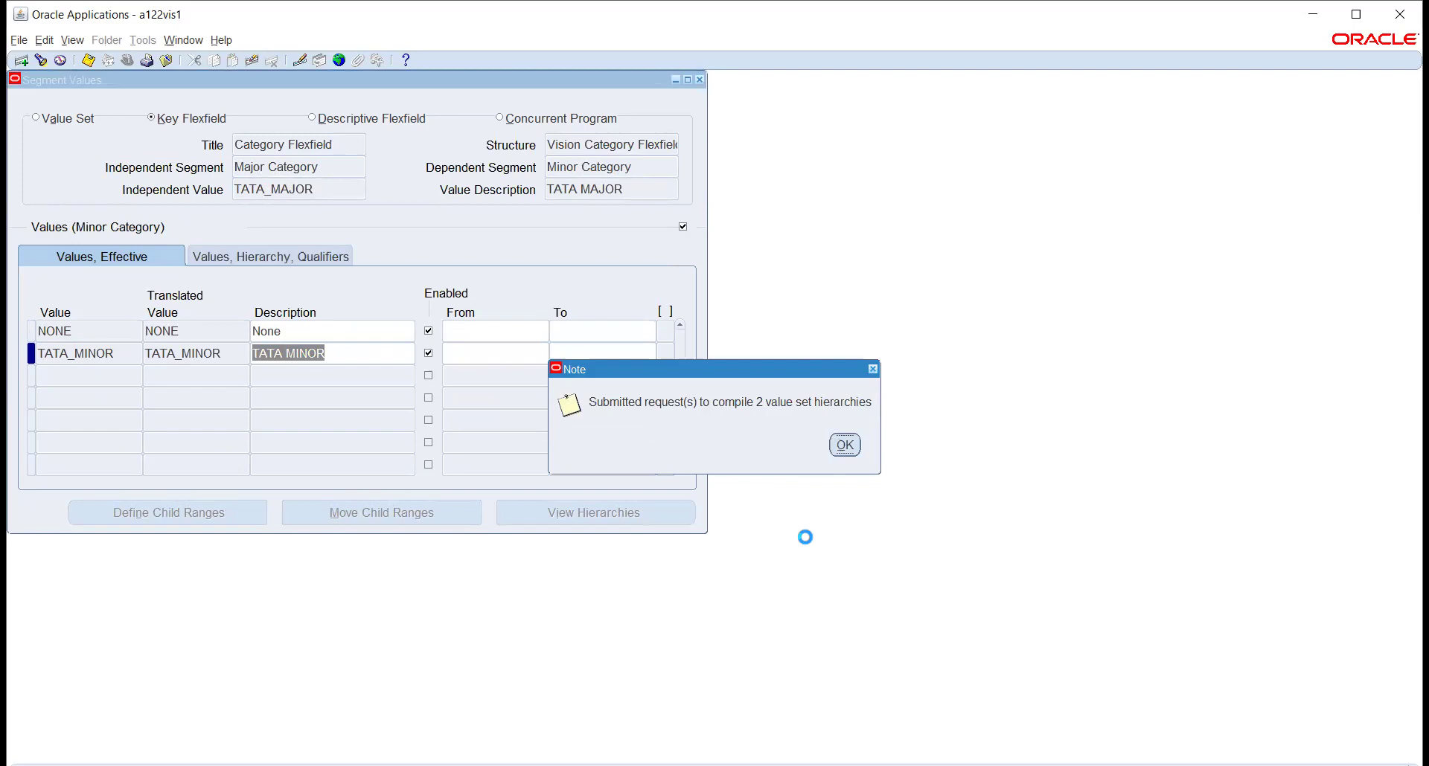
key("Return")
Close the Segment Values form and reopen the Asset Categories setup form
key("F4")
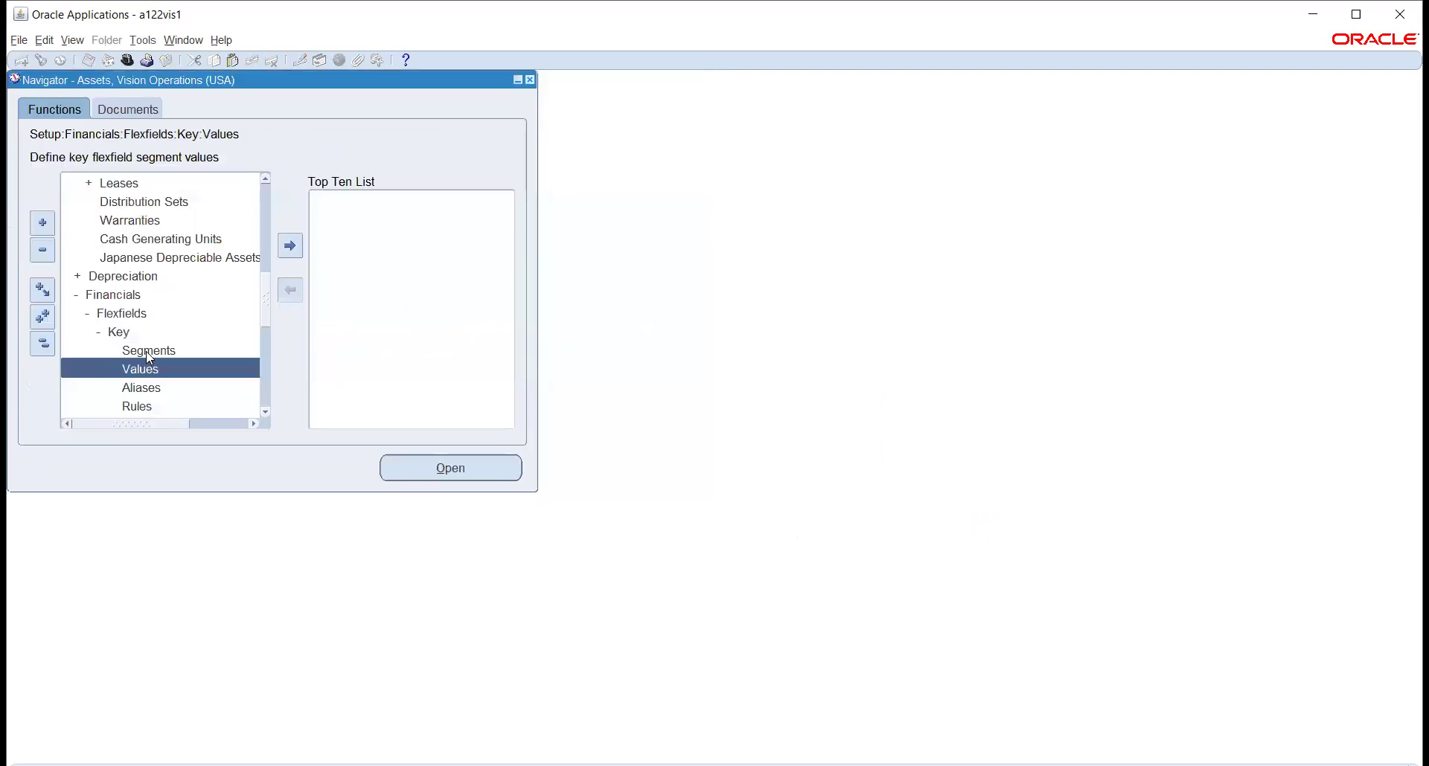
scroll(149, 343, "up", 1)
scroll(150, 343, "up", 2)
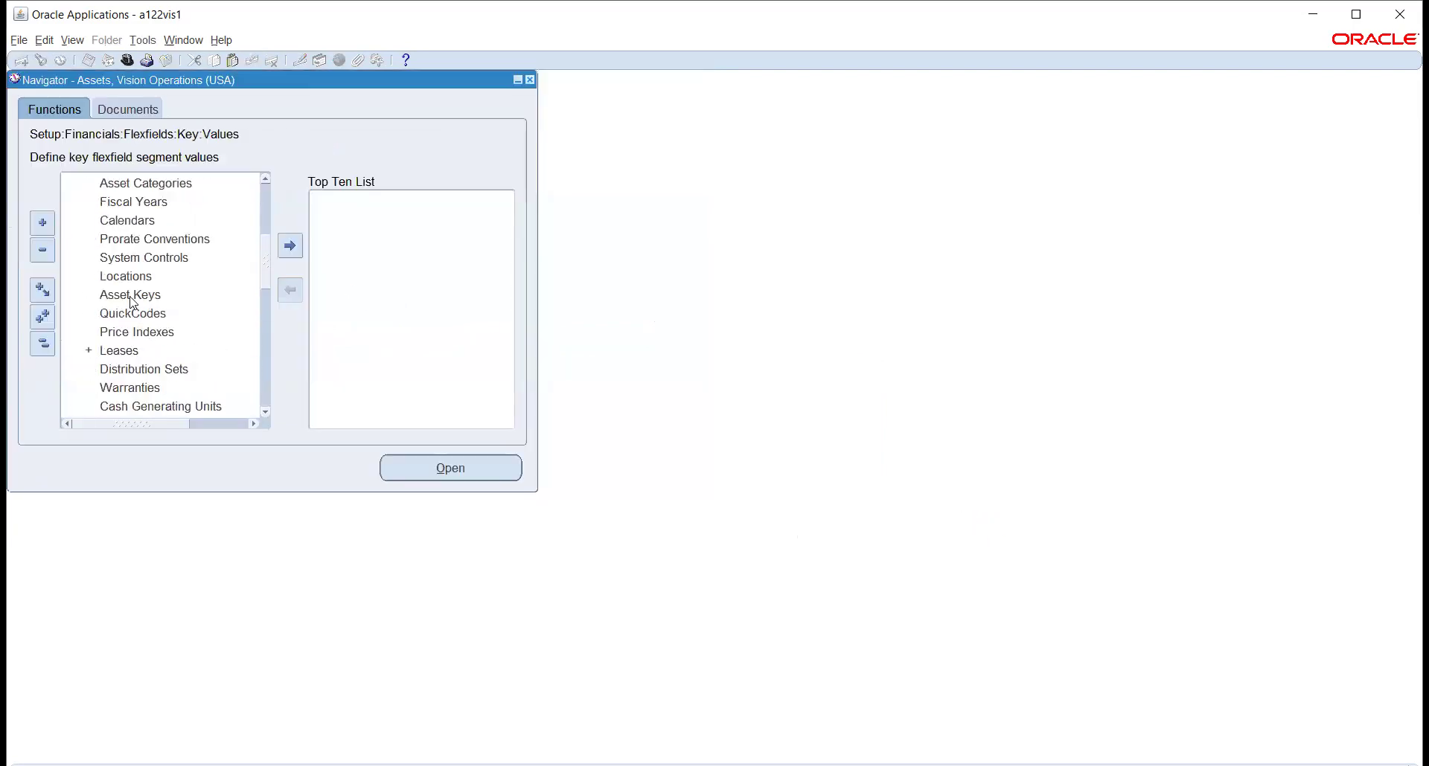
left_click(143, 183)
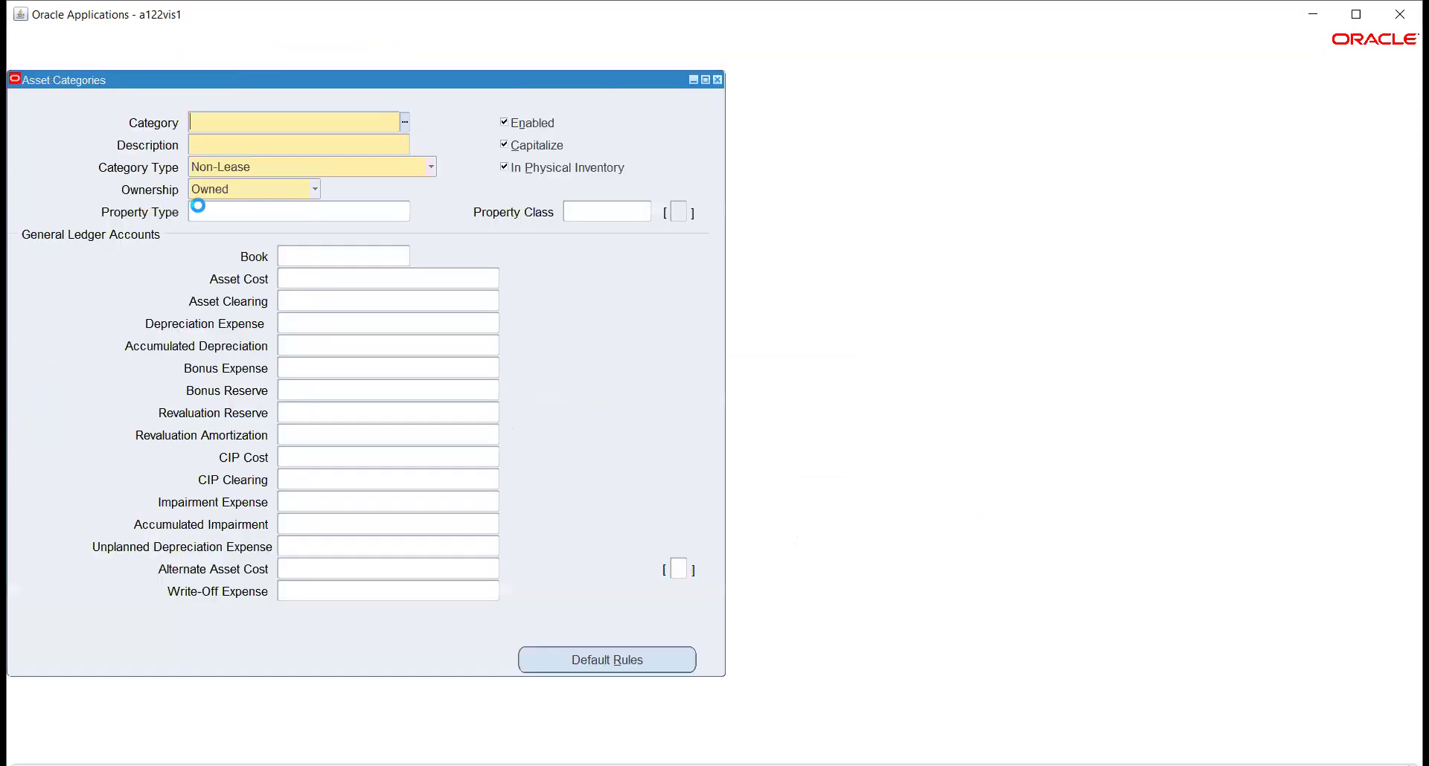
Set the new asset category to major TATA_MAJOR and minor TATA_MINOR, with the description TATA CATEGORY
type("TATA")
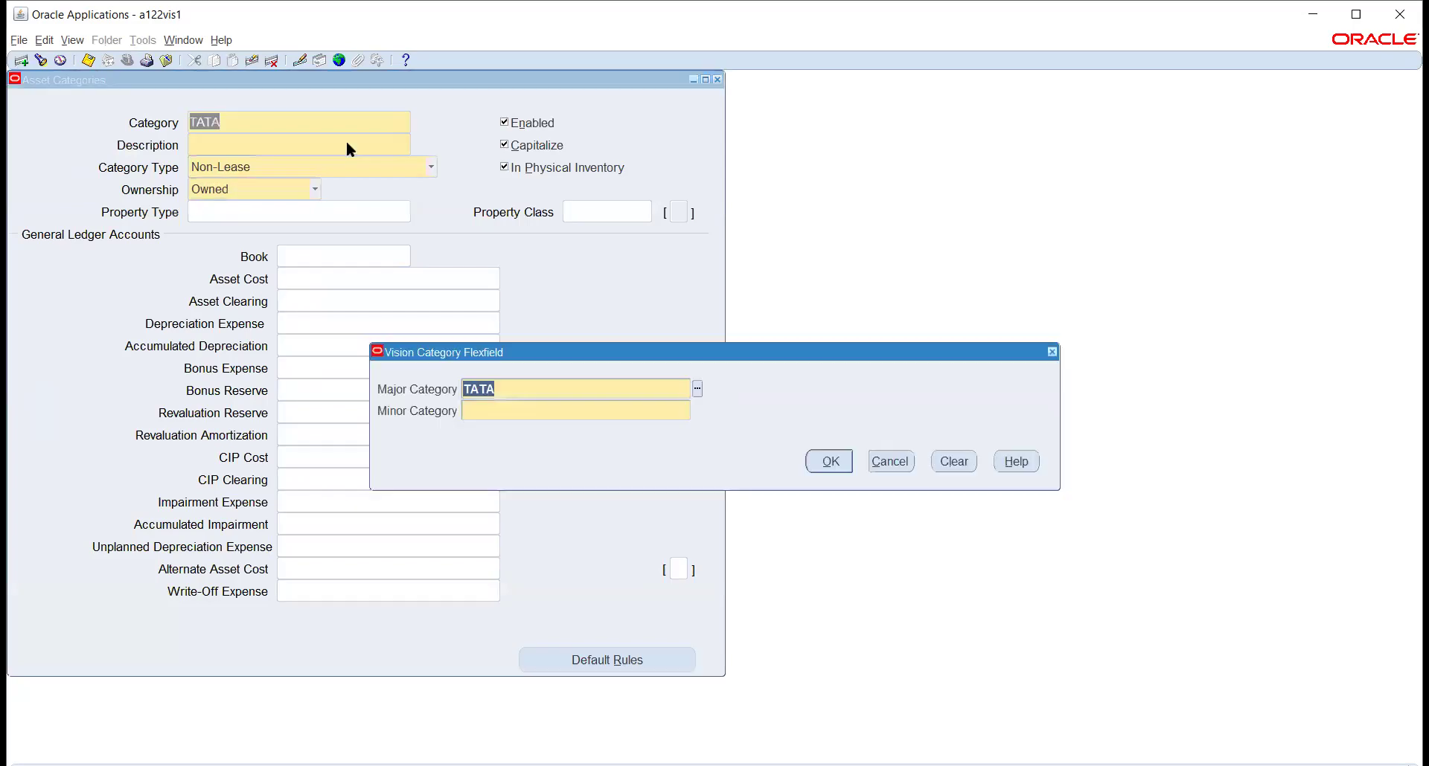
key("Tab")
type("TATA")
key("Tab")
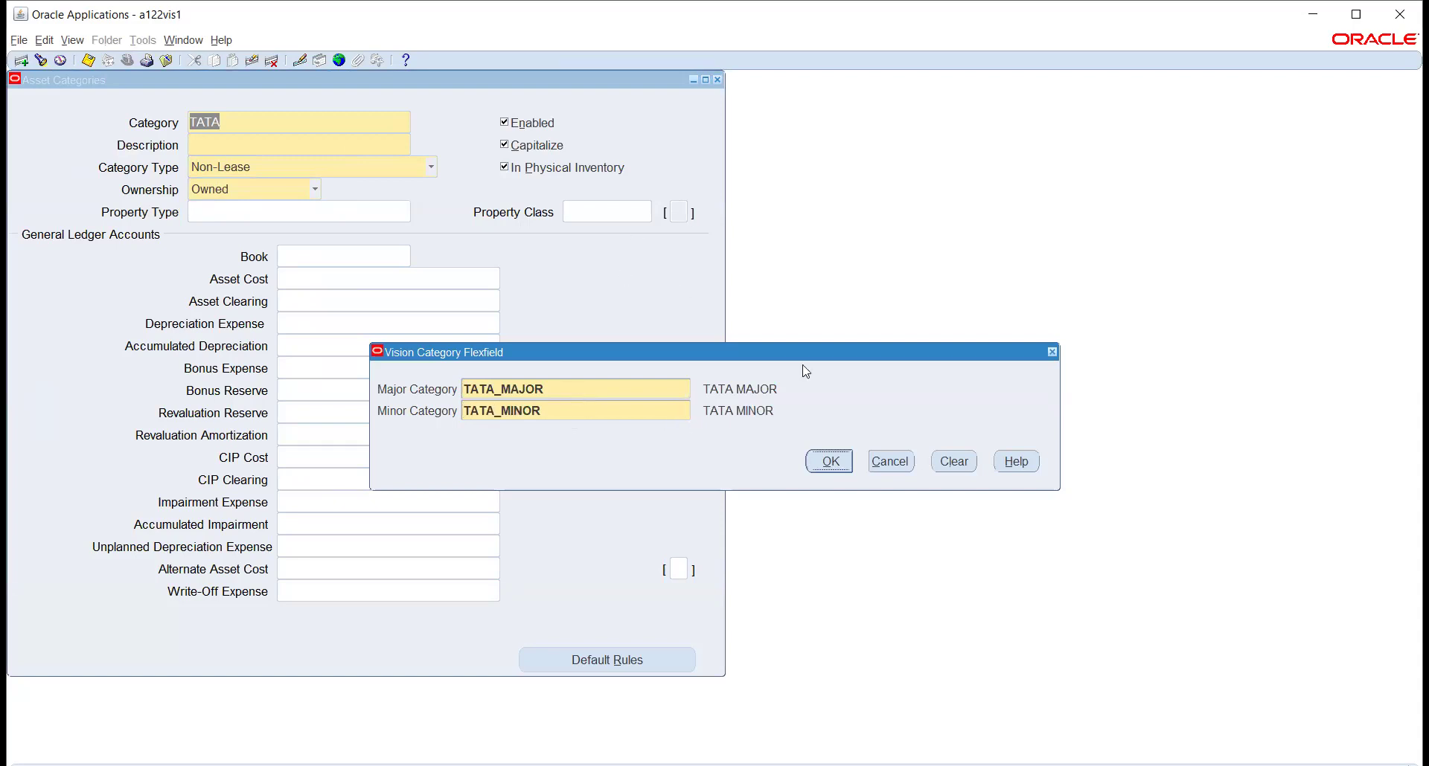
left_click(829, 461)
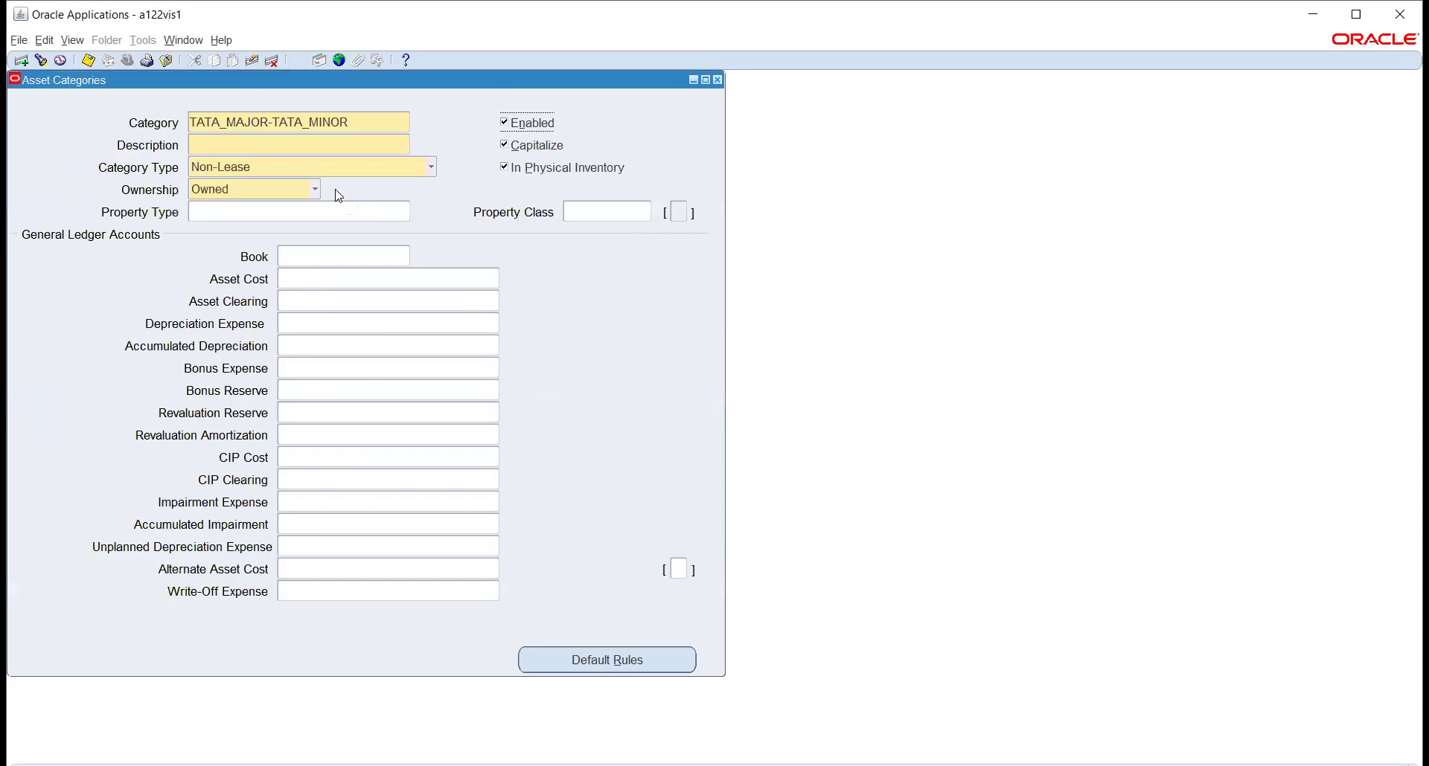
left_click(305, 145)
type("TATA CATEGORY")
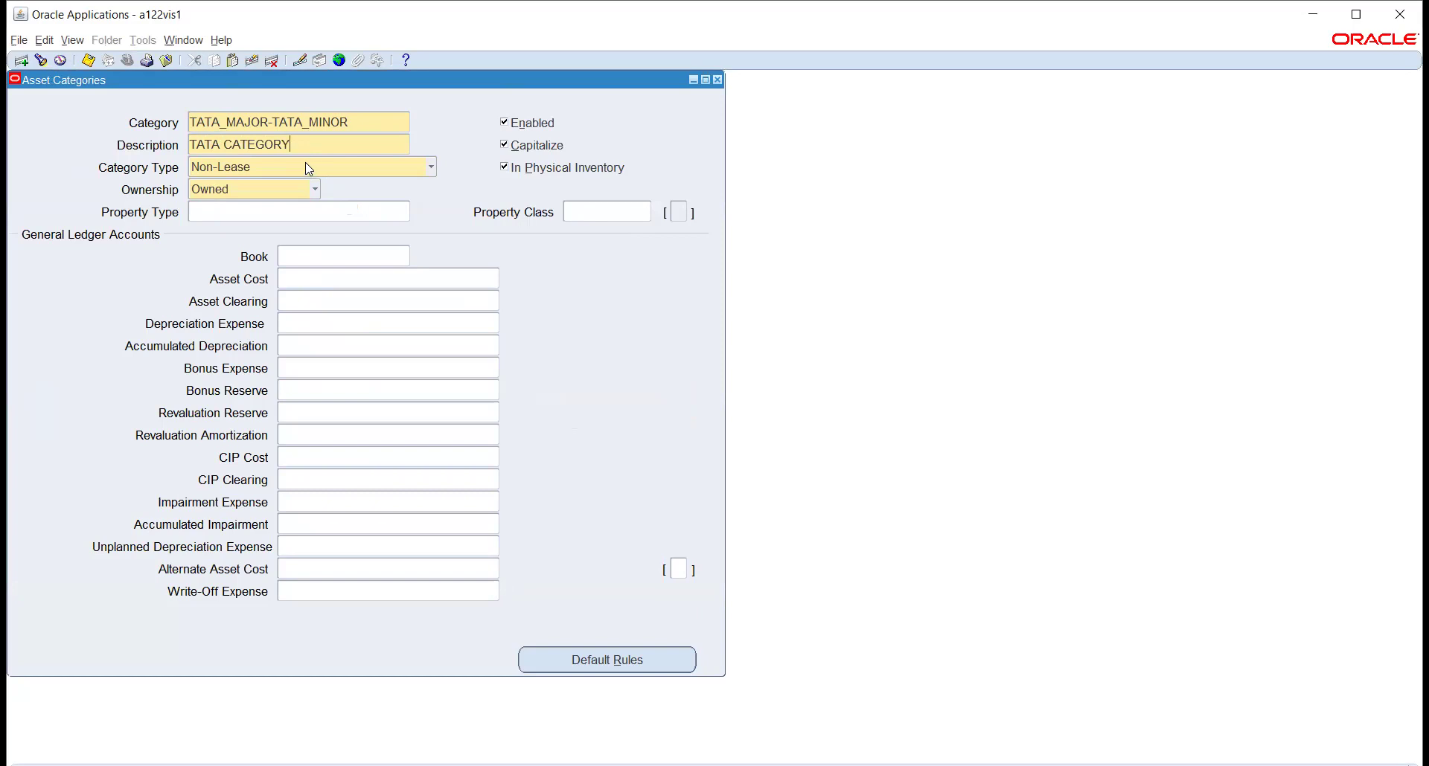
Keep the category type Non-Lease and ownership Owned, and assign the book TATA_FA_BOOKS to the category
left_click(308, 168)
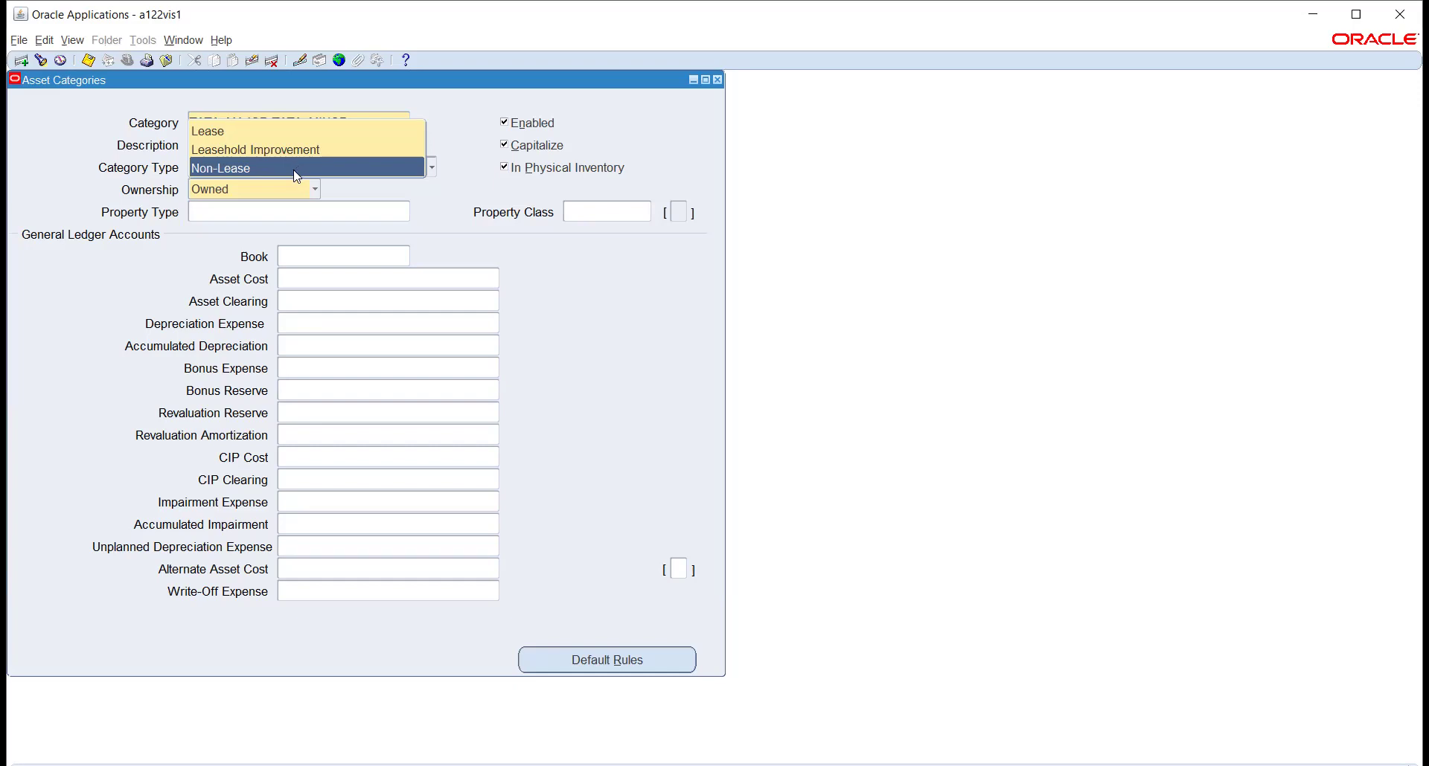
left_click(370, 187)
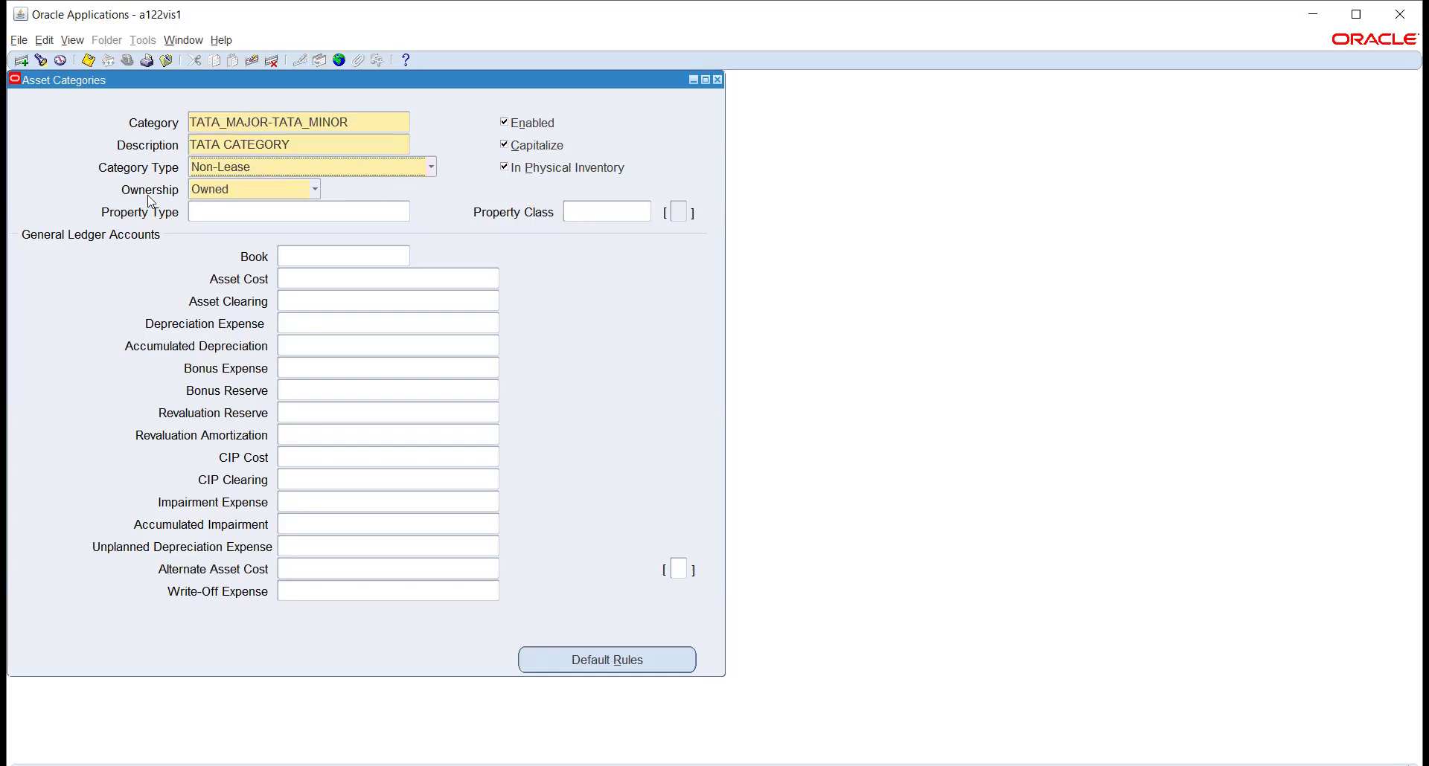
left_click(287, 185)
left_click(354, 199)
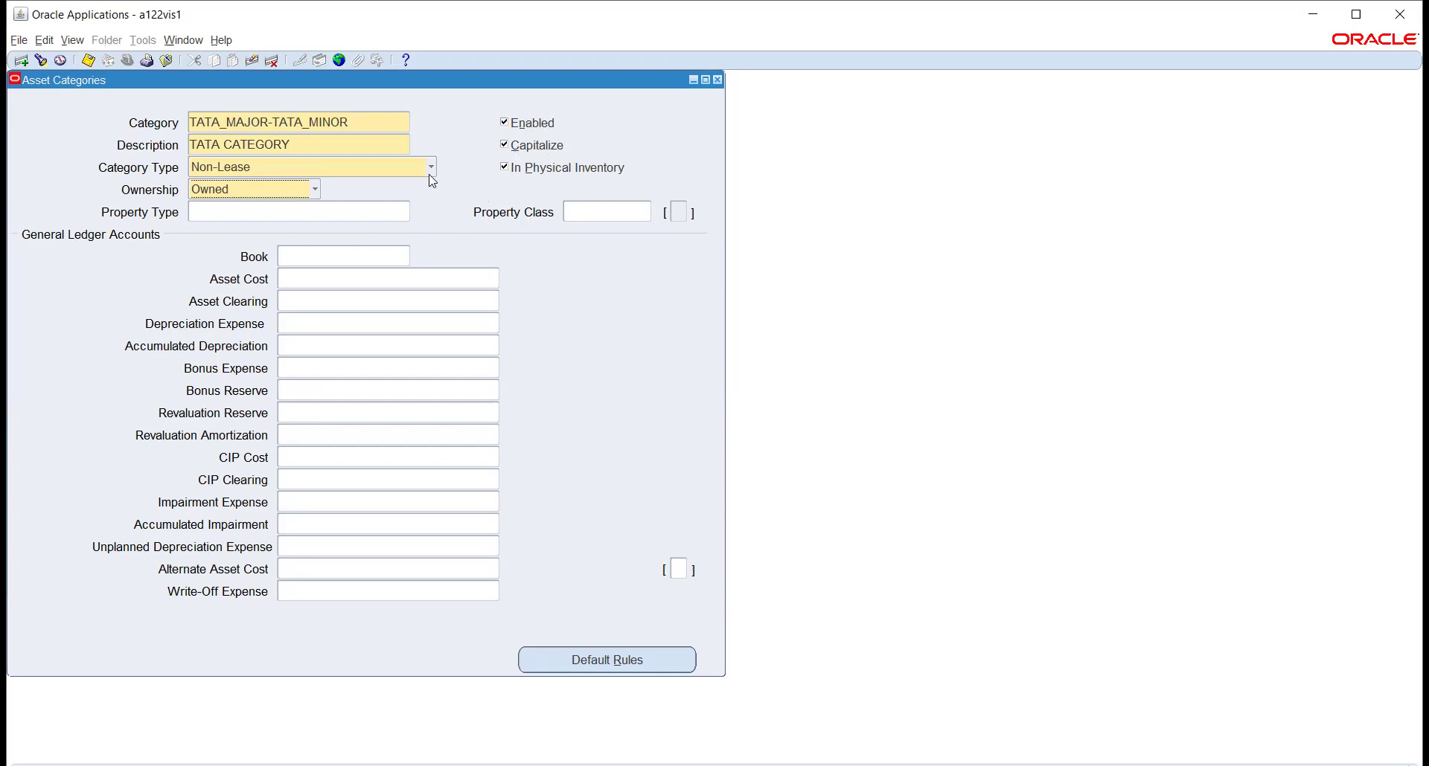
left_click(353, 257)
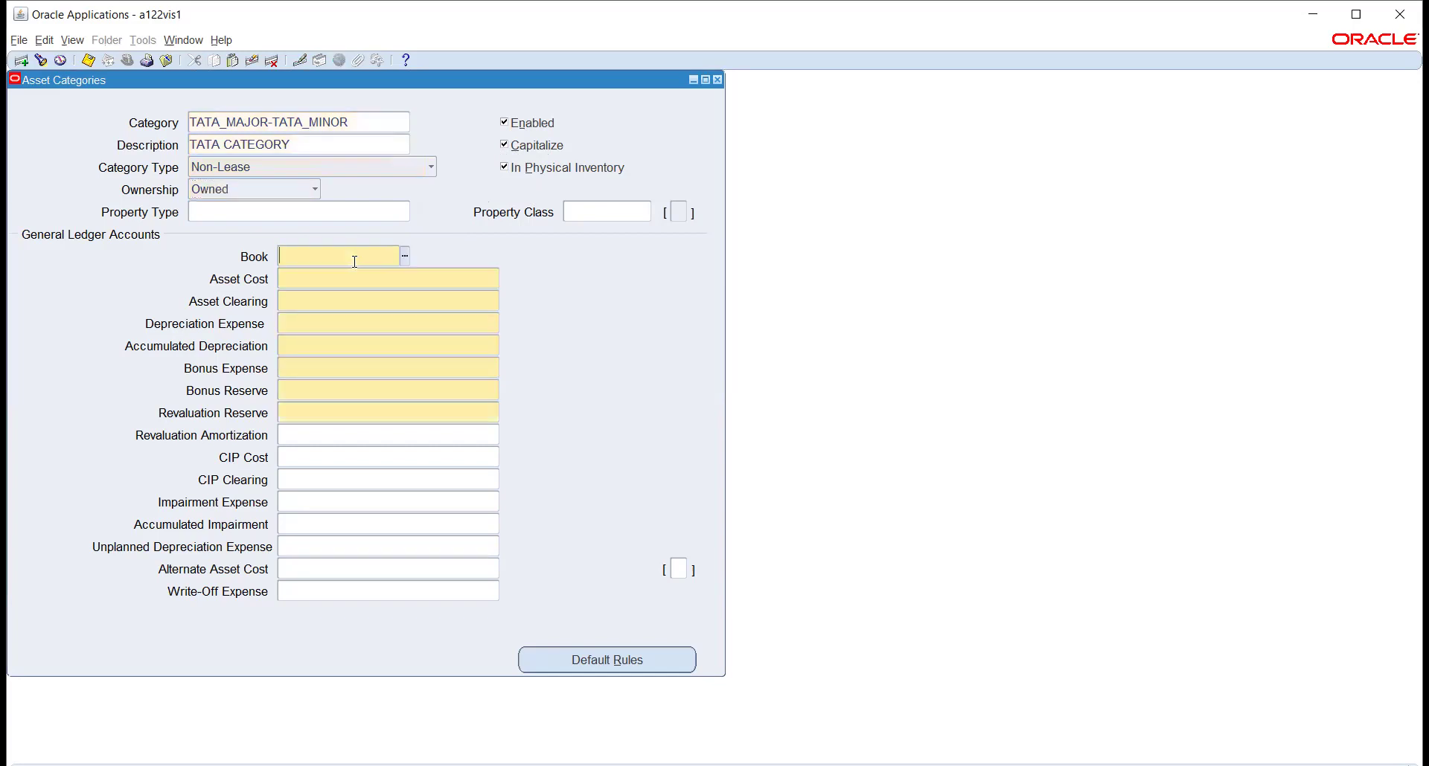
type("TATA")
key("Tab")
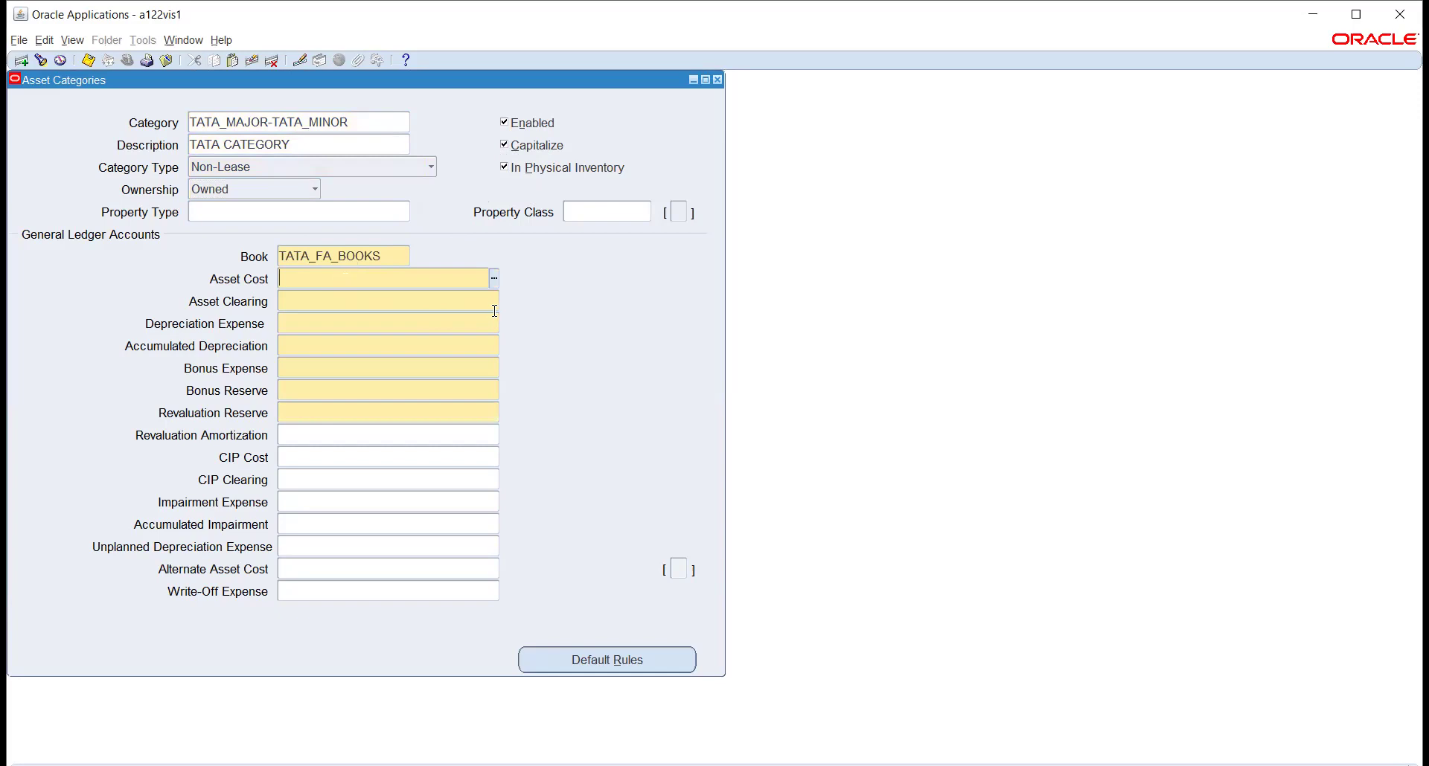
Begin the Asset Cost account with company segment 03 (TATA AUTO 03) and location segment 100 (CHENNAI)
left_click(493, 279)
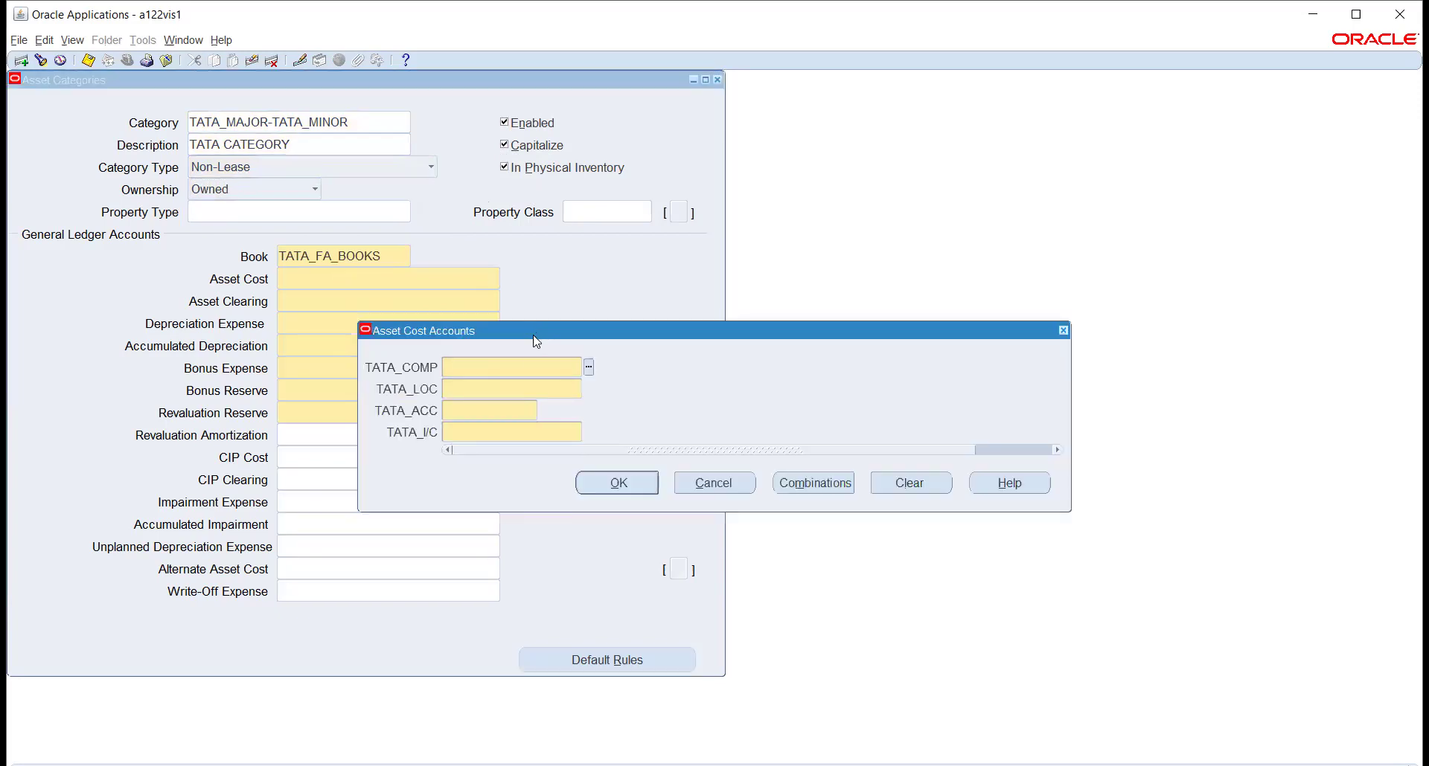
left_click(587, 368)
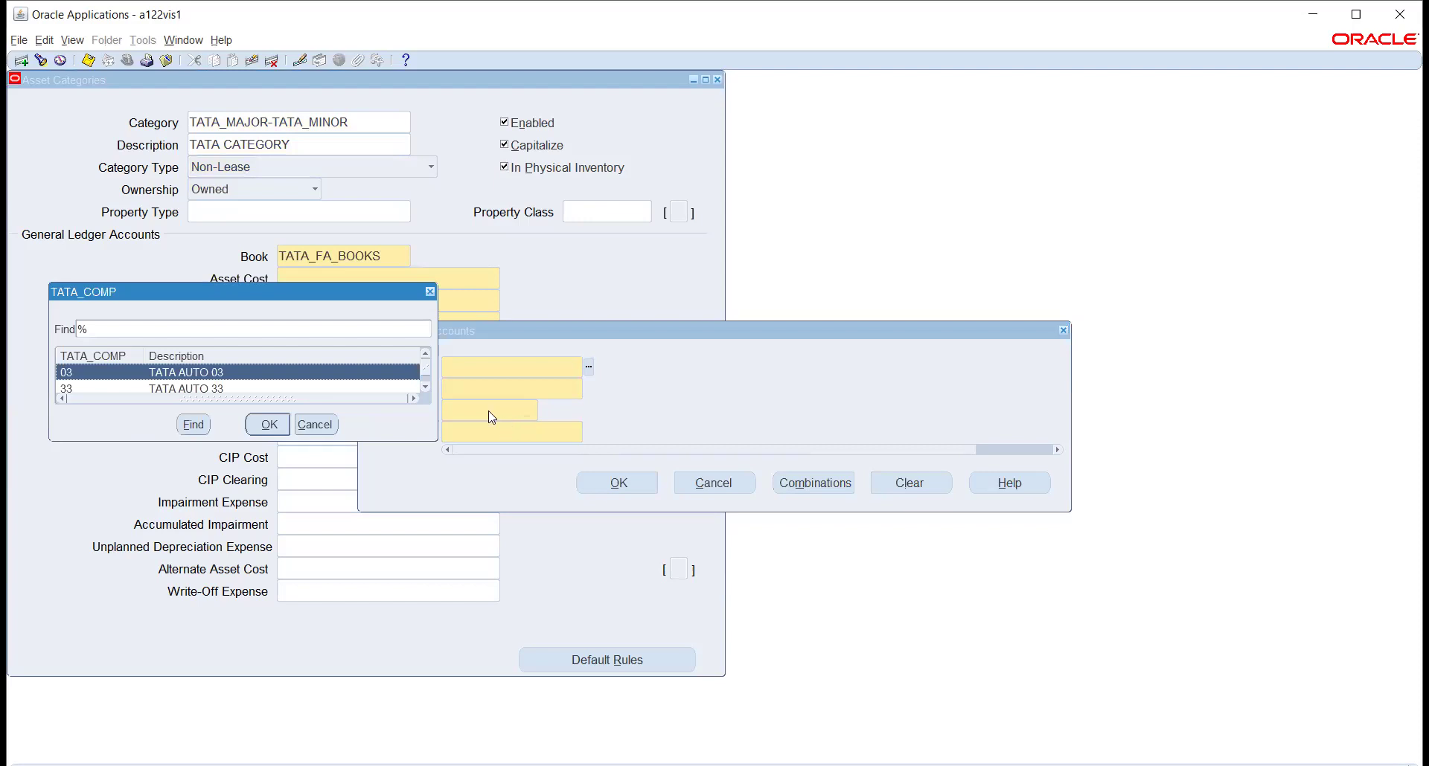
left_click(262, 423)
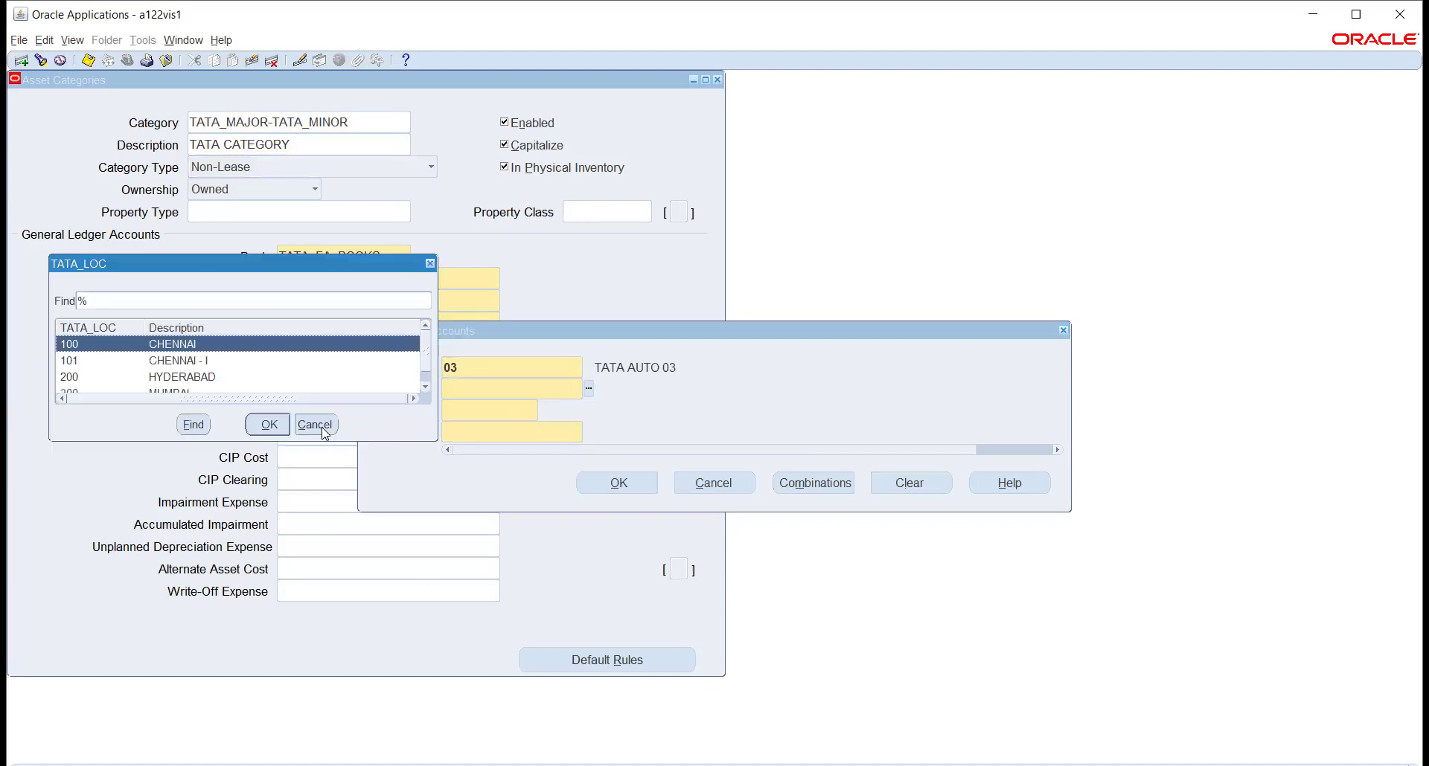
left_click(268, 425)
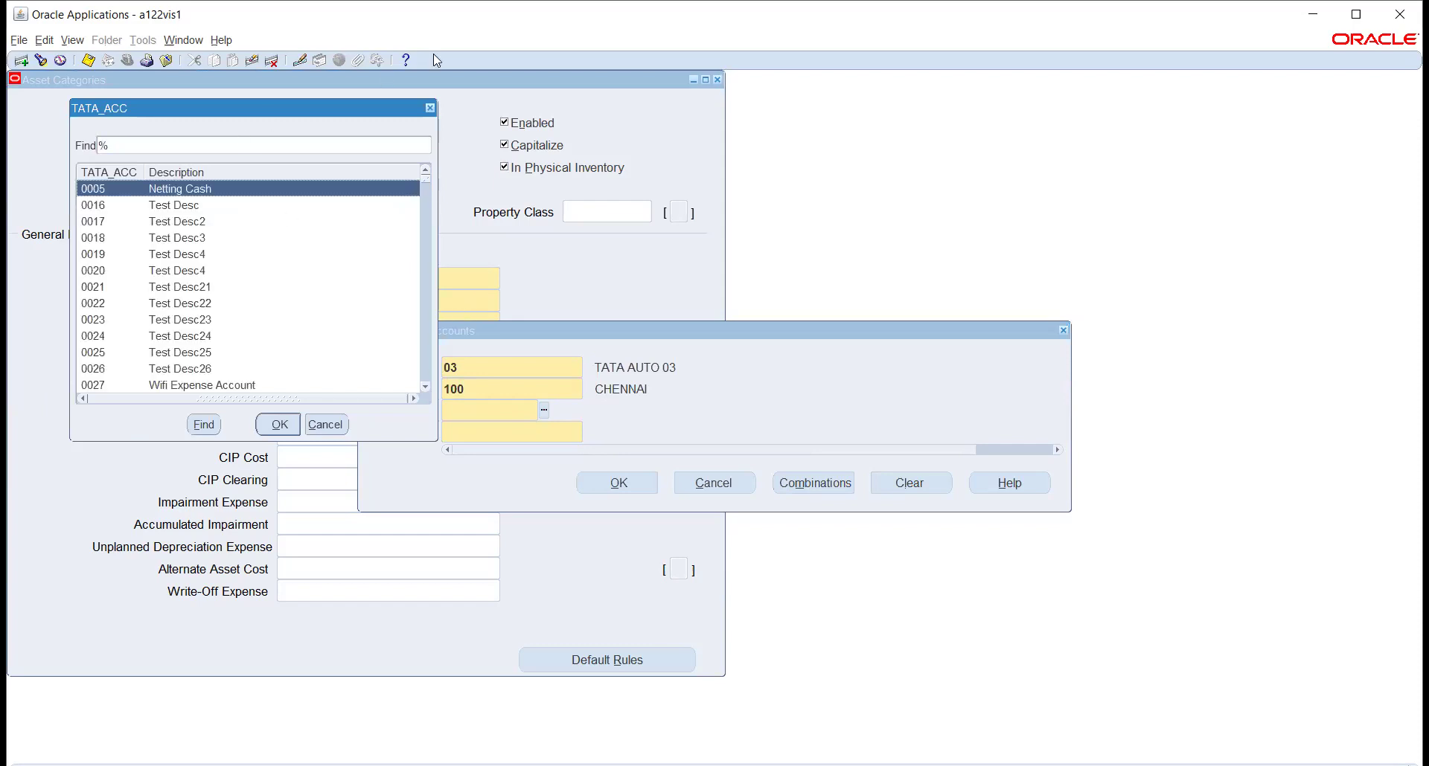
Complete the Asset Cost account with account segment 1580 (Asset Cost Account) and intercompany segment 03
type("ASSE%")
key("Return")
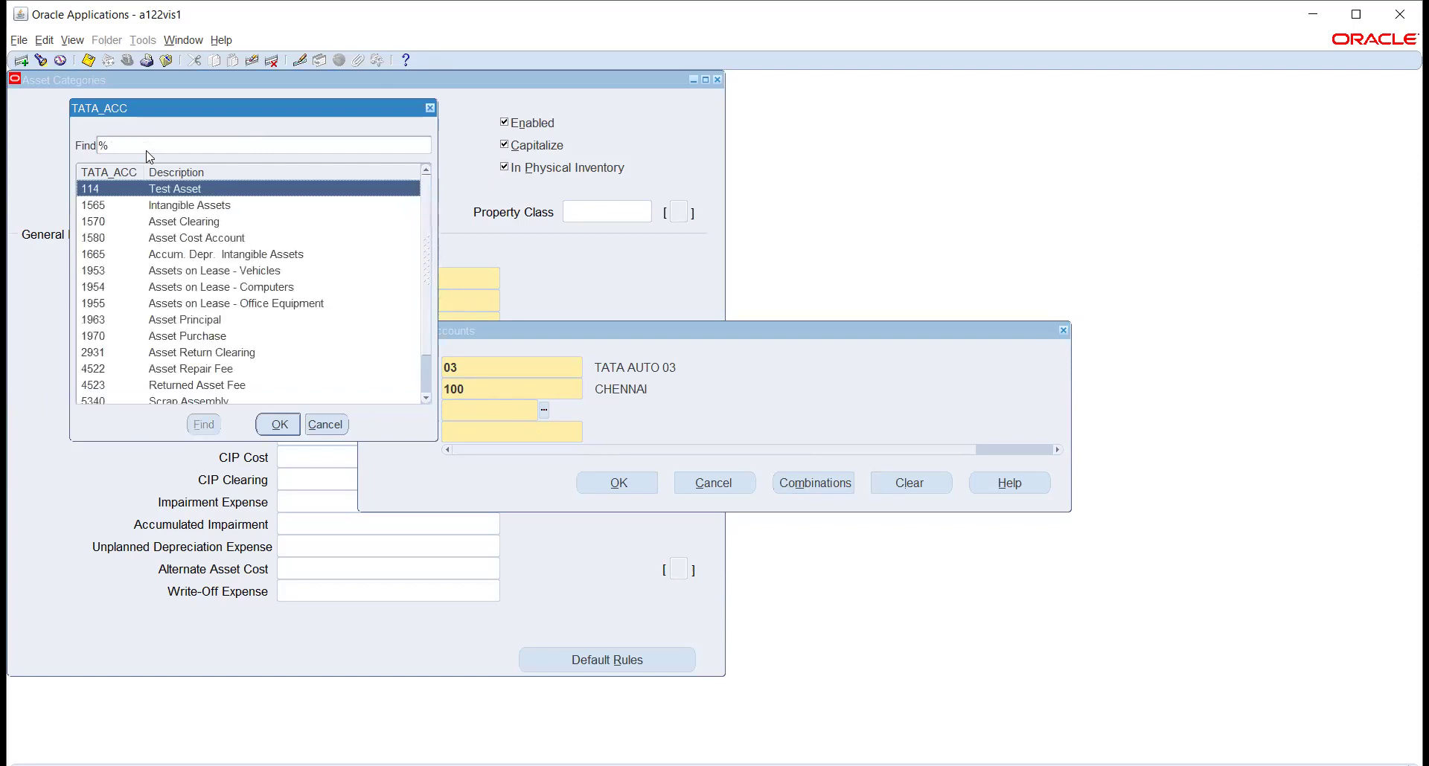
key("Down")
key("Down")
key("Down")
key("Return")
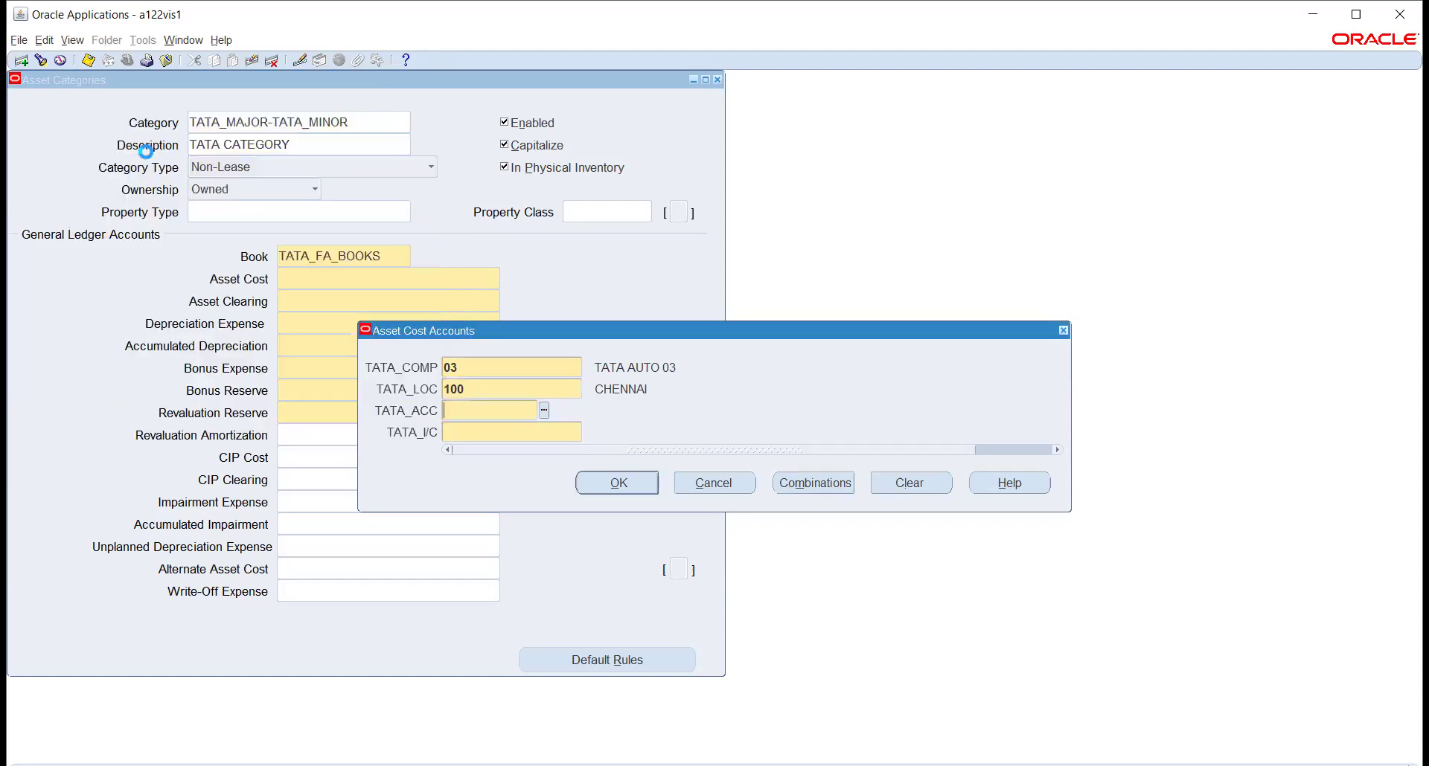
left_click(589, 433)
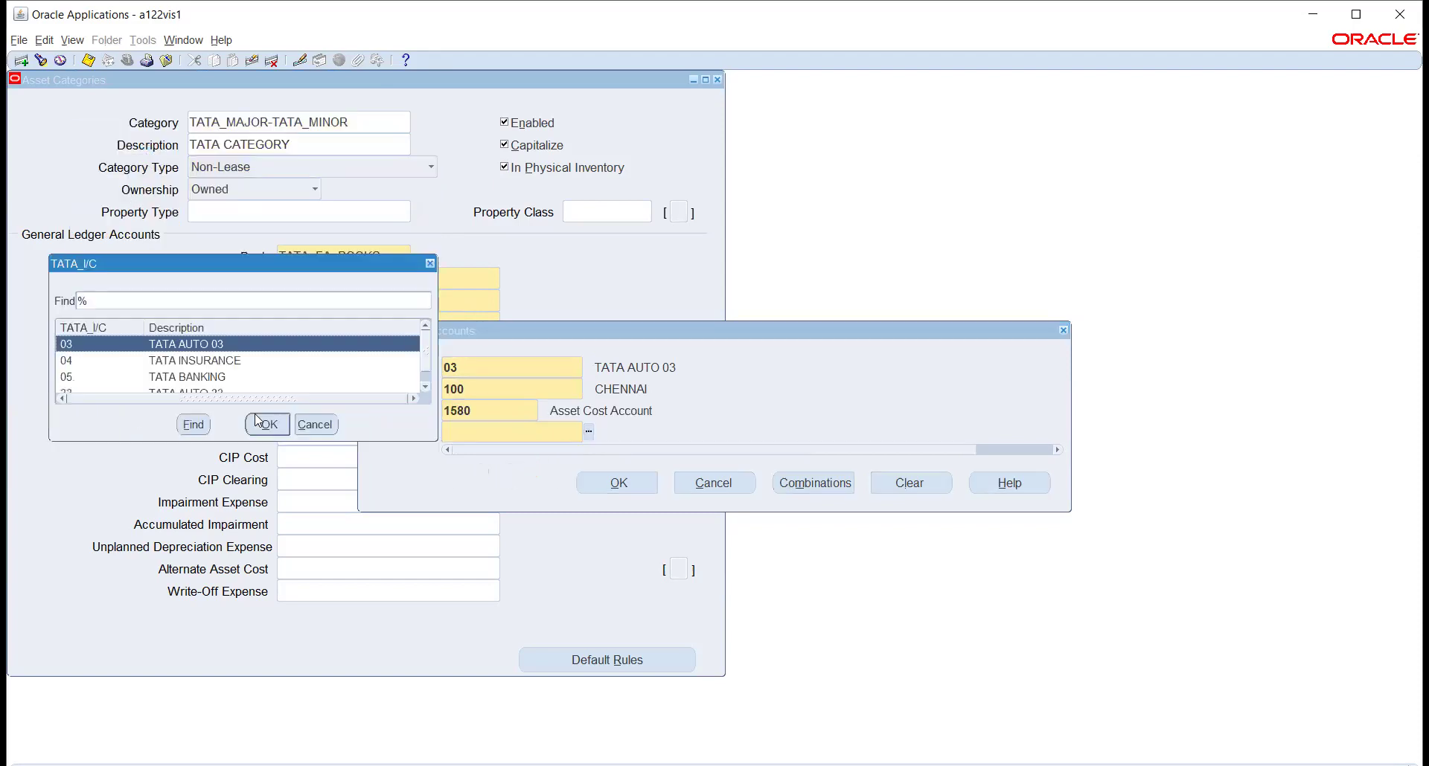
left_click(268, 421)
left_click(591, 484)
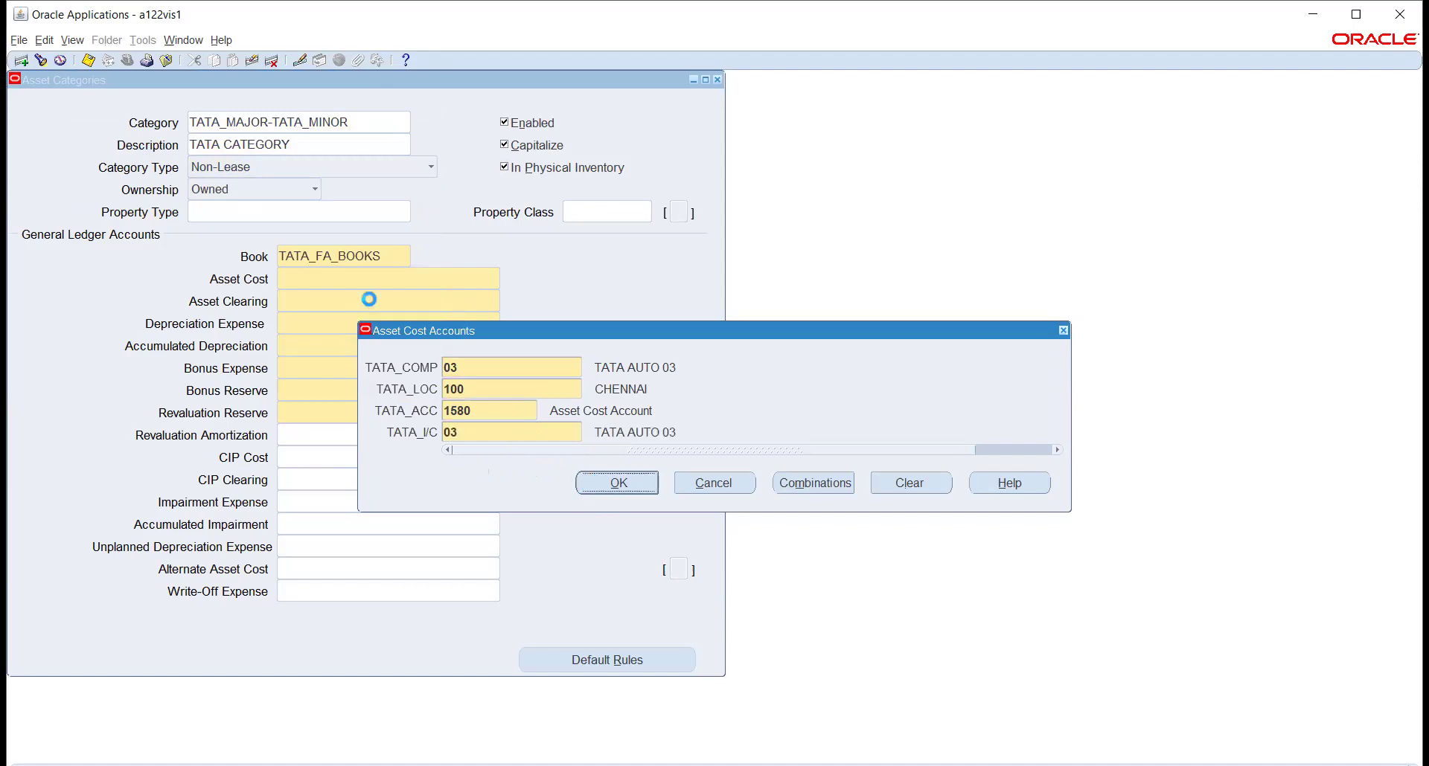
Copy the Asset Cost combination into Asset Clearing and change its account segment to 1570 (Asset Clearing)
left_click(407, 278)
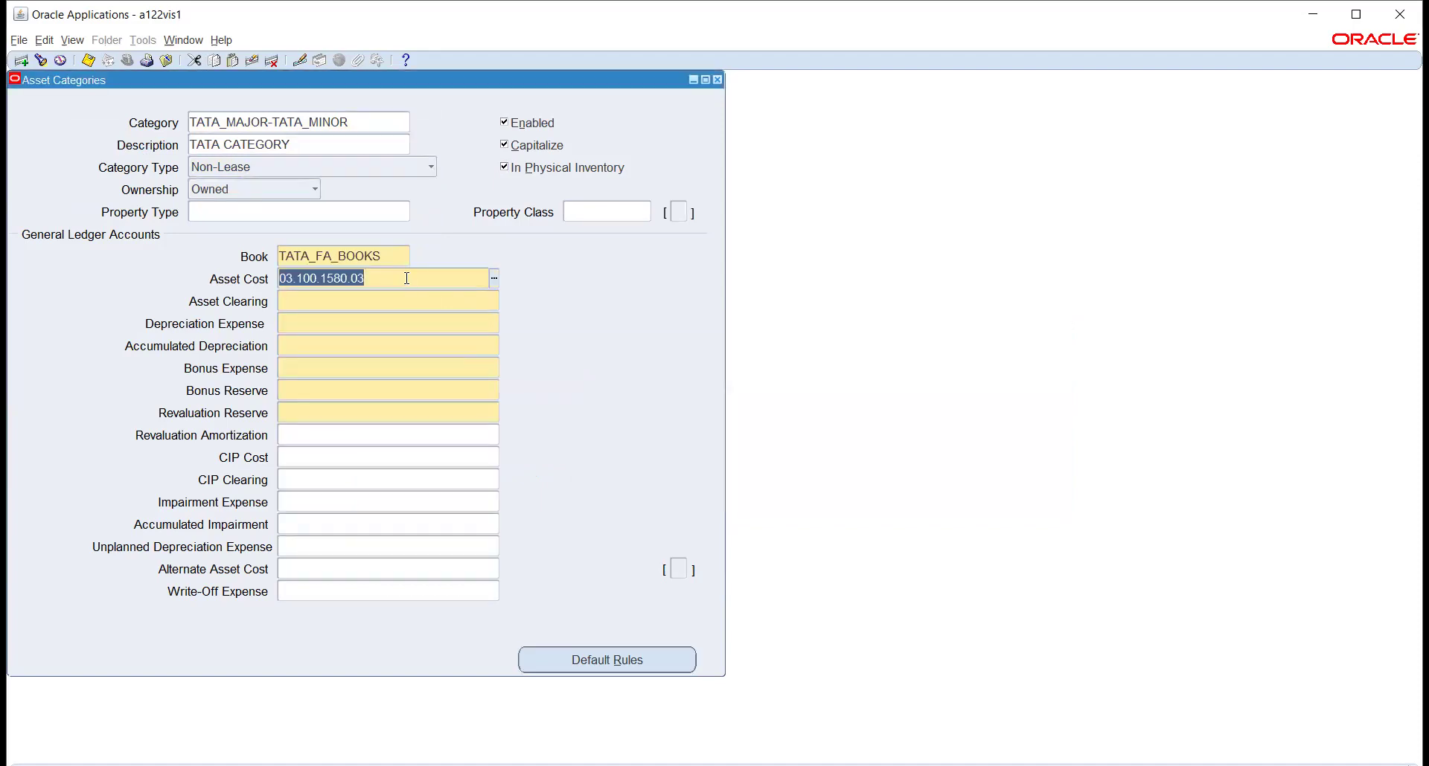
key("ctrl+c")
left_click(396, 300)
key("ctrl+v")
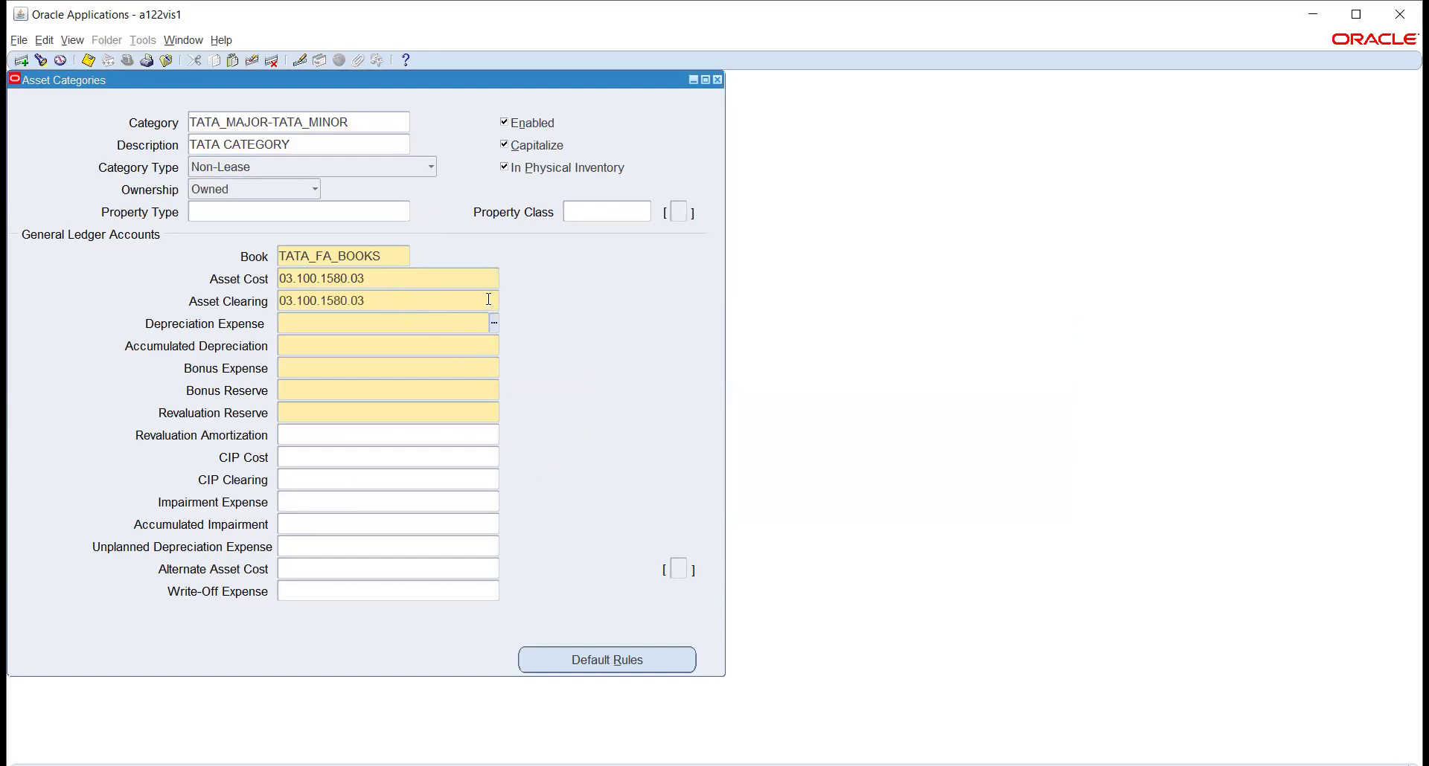
left_click(494, 301)
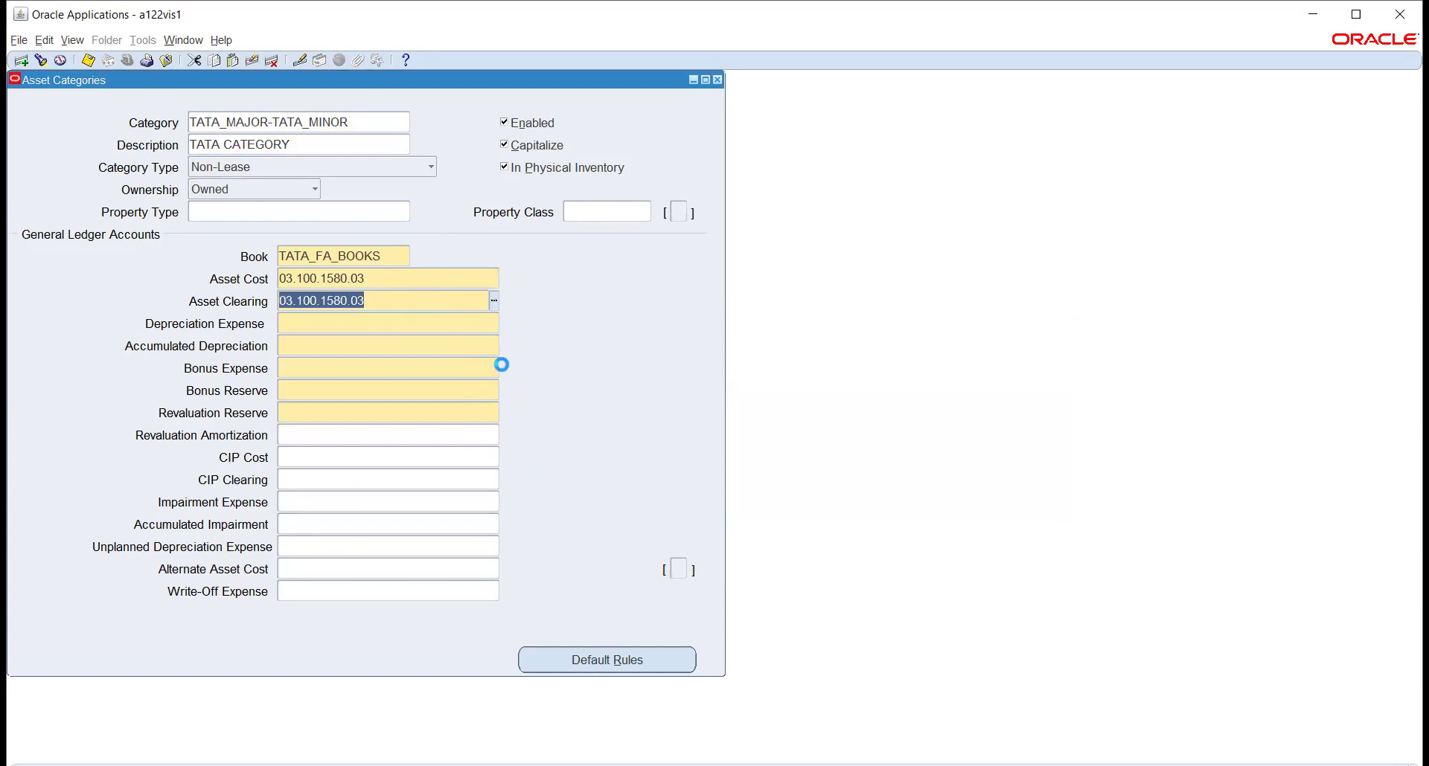
left_click(506, 410)
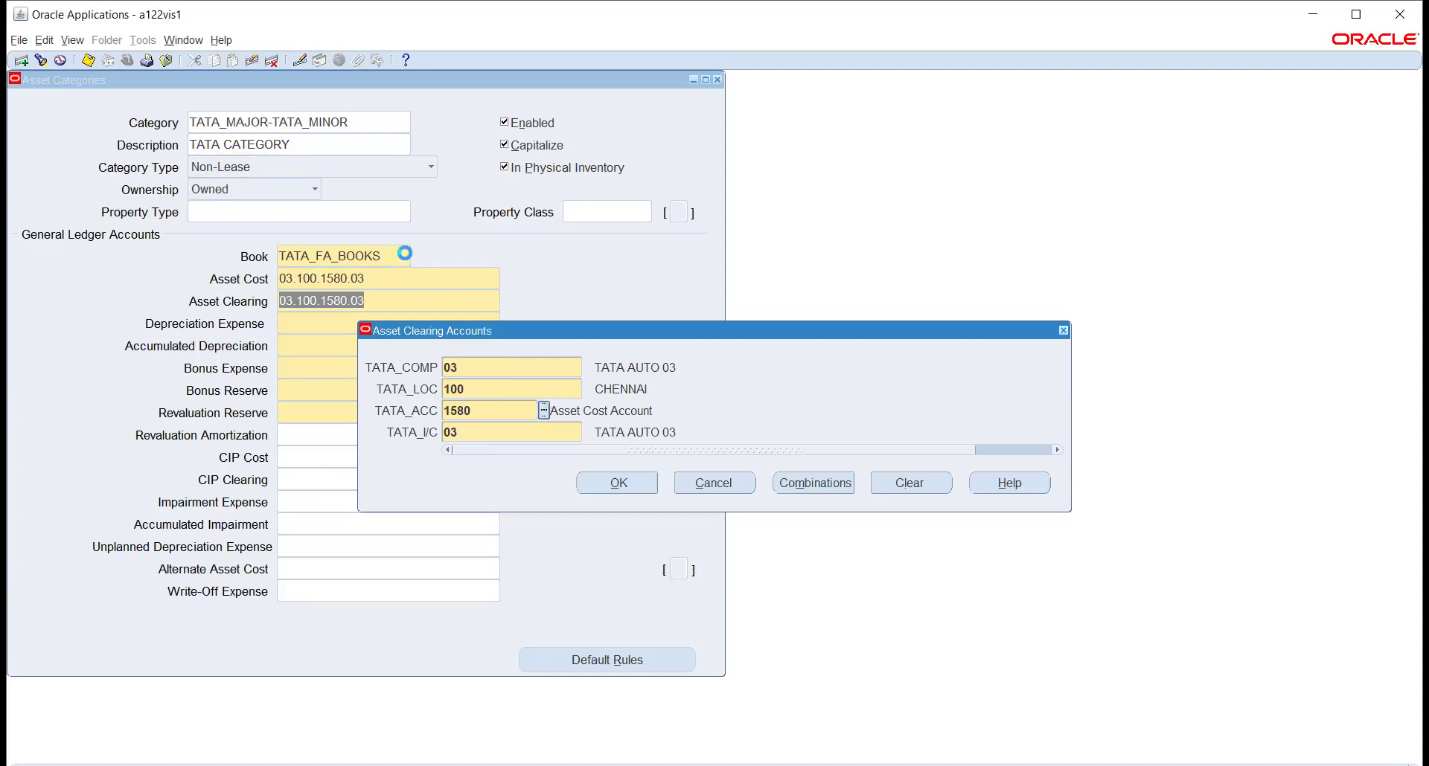
type("CLEAR")
key("Return")
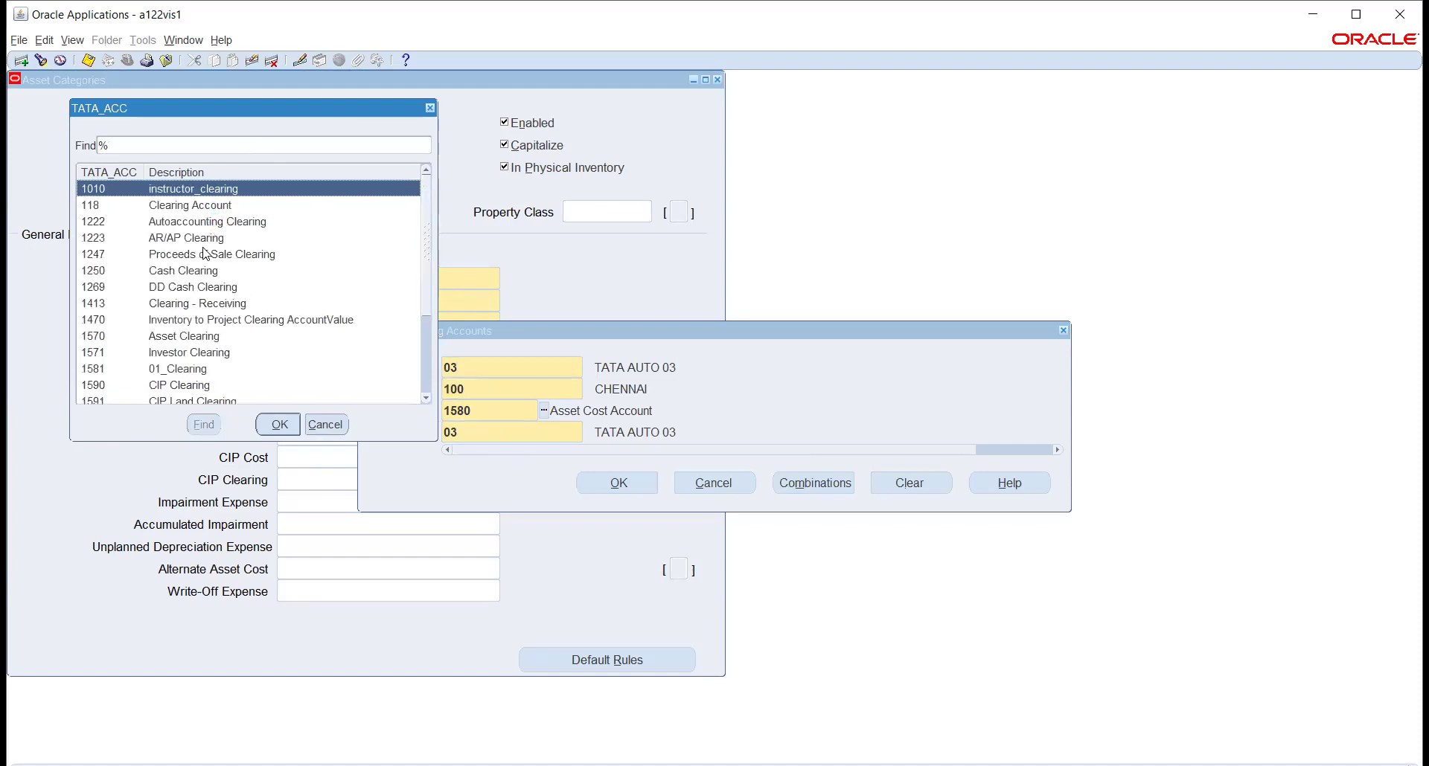
left_click(195, 335)
left_click(279, 425)
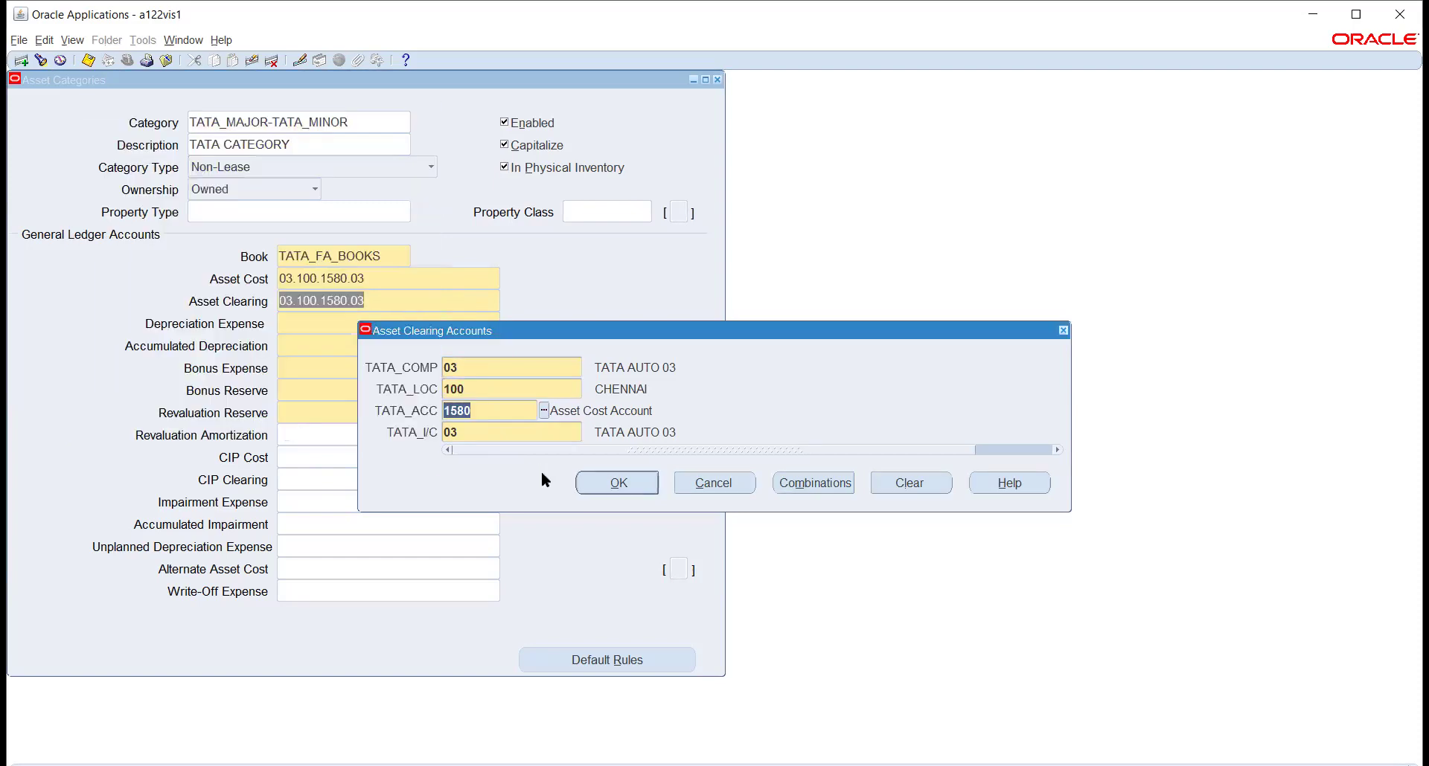
left_click(602, 480)
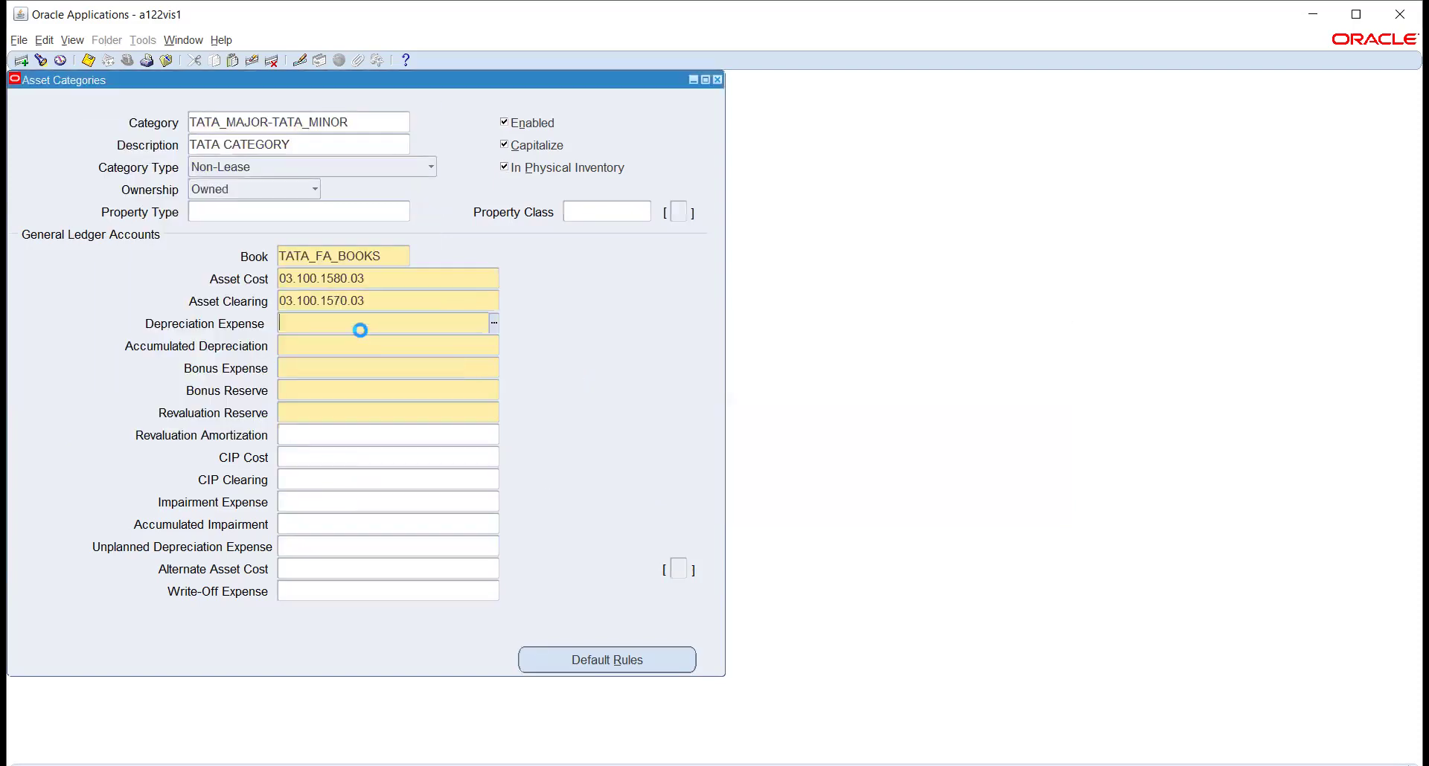
Paste the copied combination into Depreciation Expense and change its account segment to 6772 (Depreciation Expense)
key("ctrl+v")
left_click(493, 323)
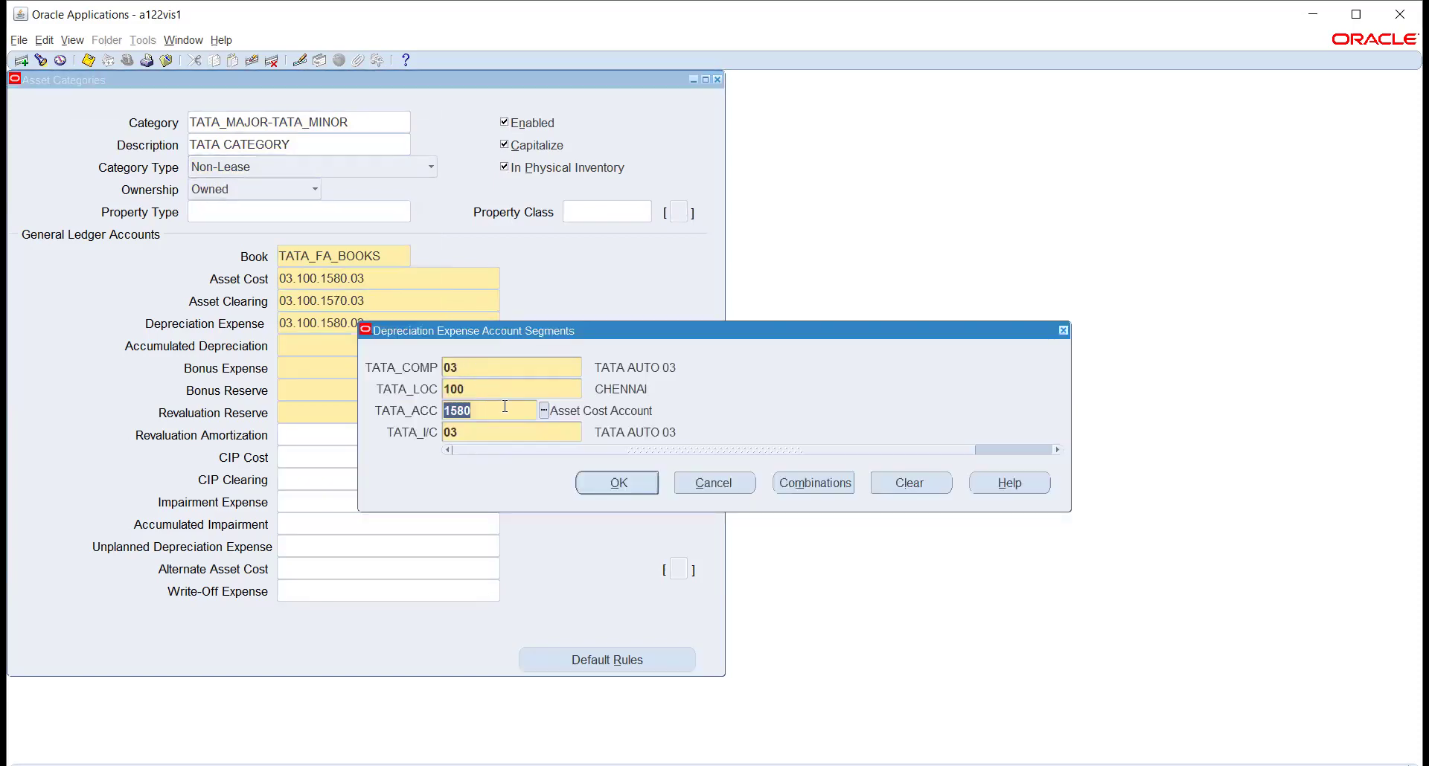
left_click(544, 410)
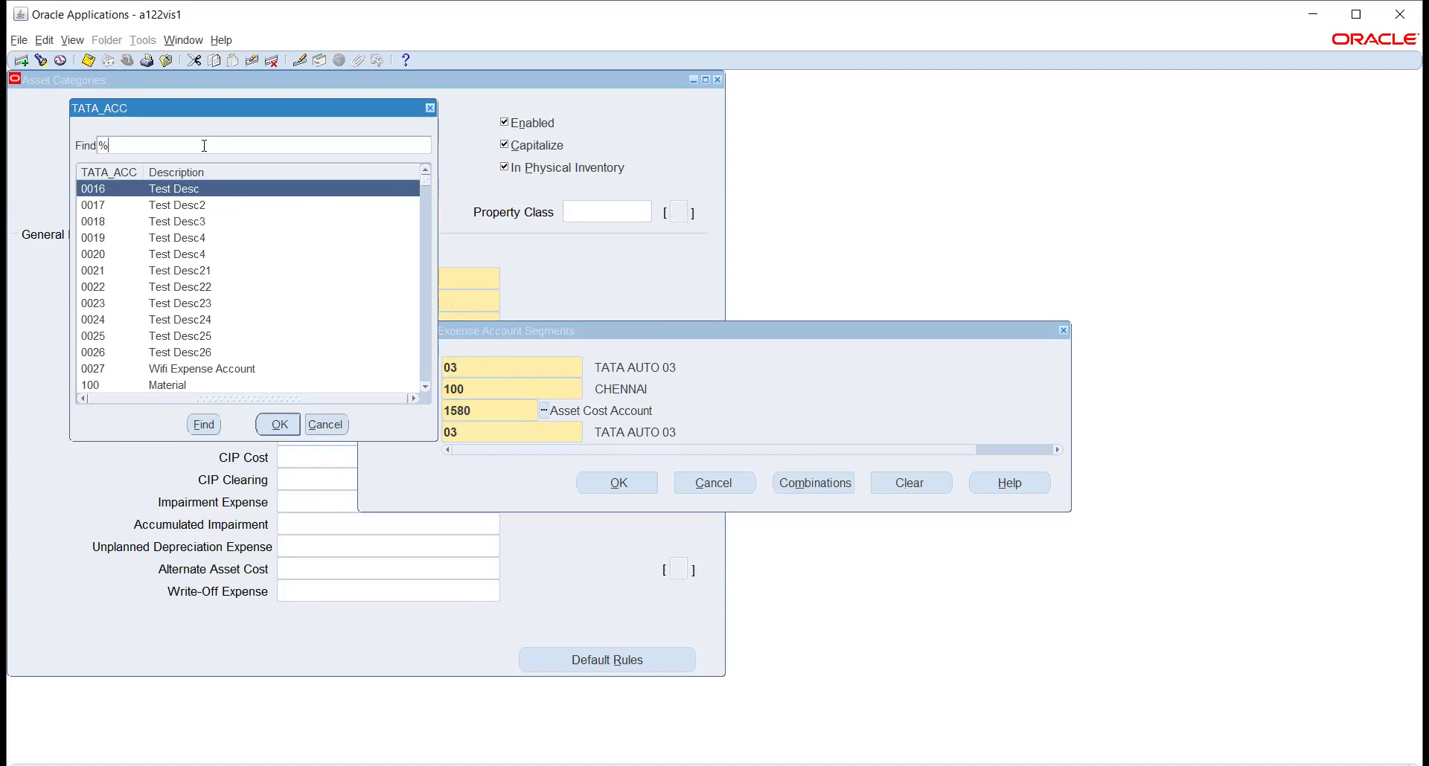
type("1580")
key("Return")
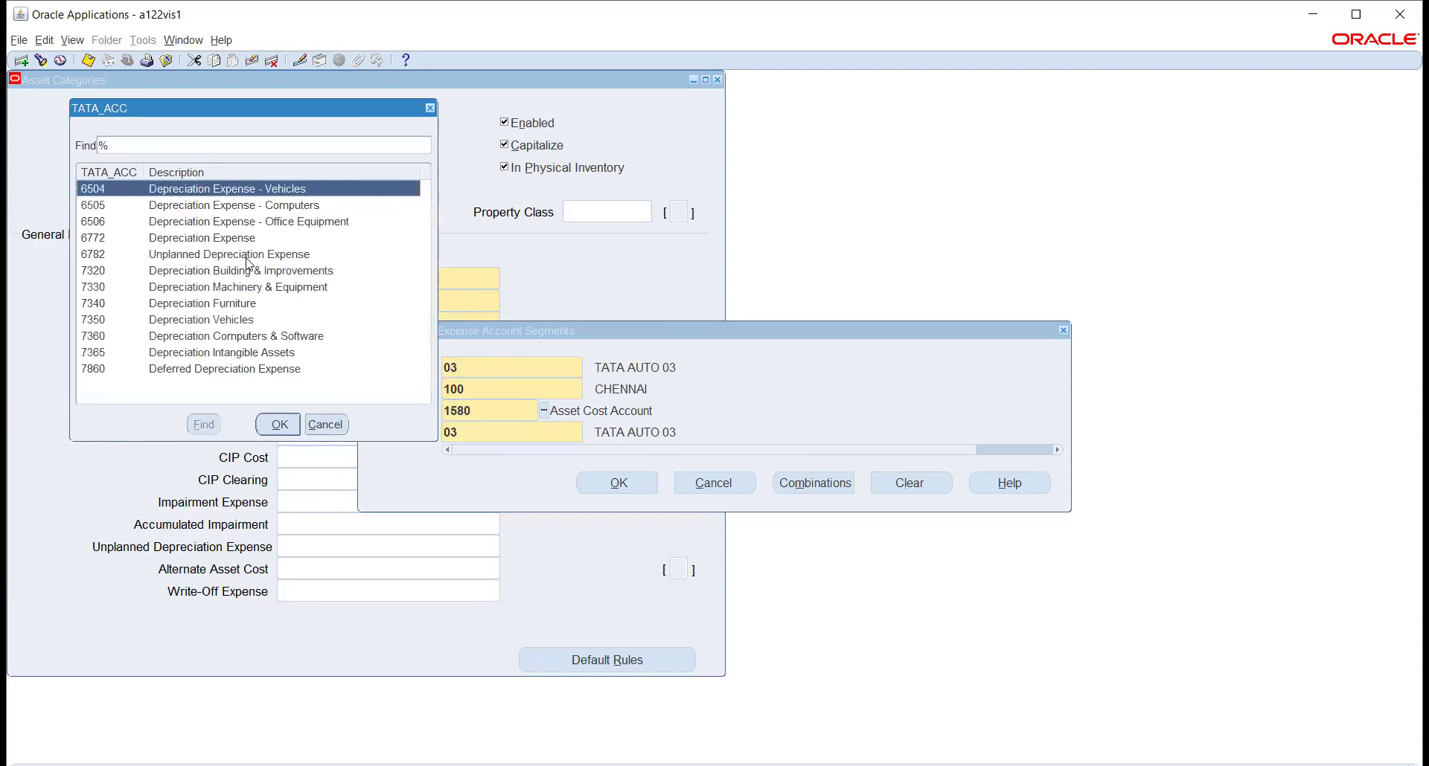
left_click(199, 242)
left_click(281, 425)
left_click(595, 478)
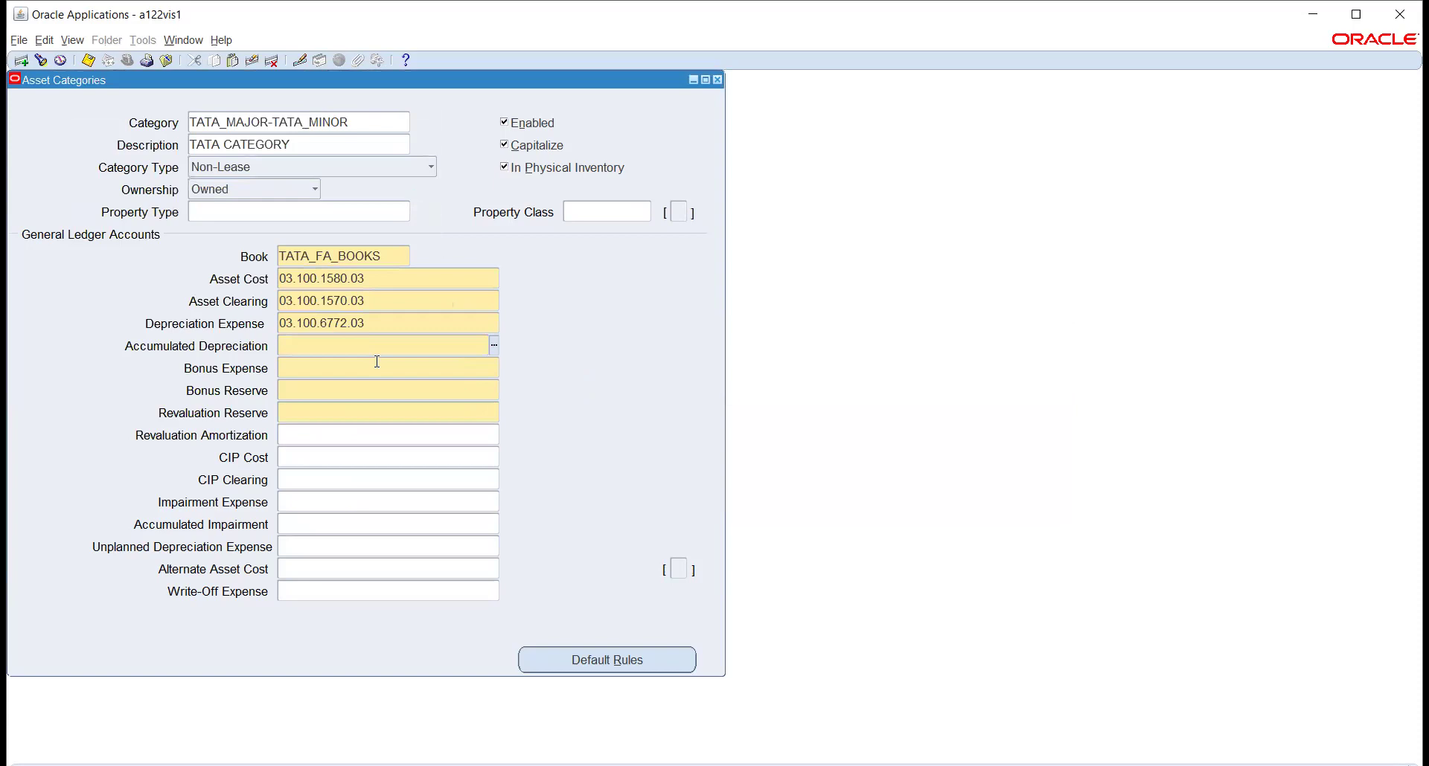
Paste the copied combination into Accumulated Depreciation and change its account segment to 1650 (Accum. Depr. Vehicles)
key("ctrl+v")
left_click(494, 346)
left_click(525, 411)
left_click(543, 411)
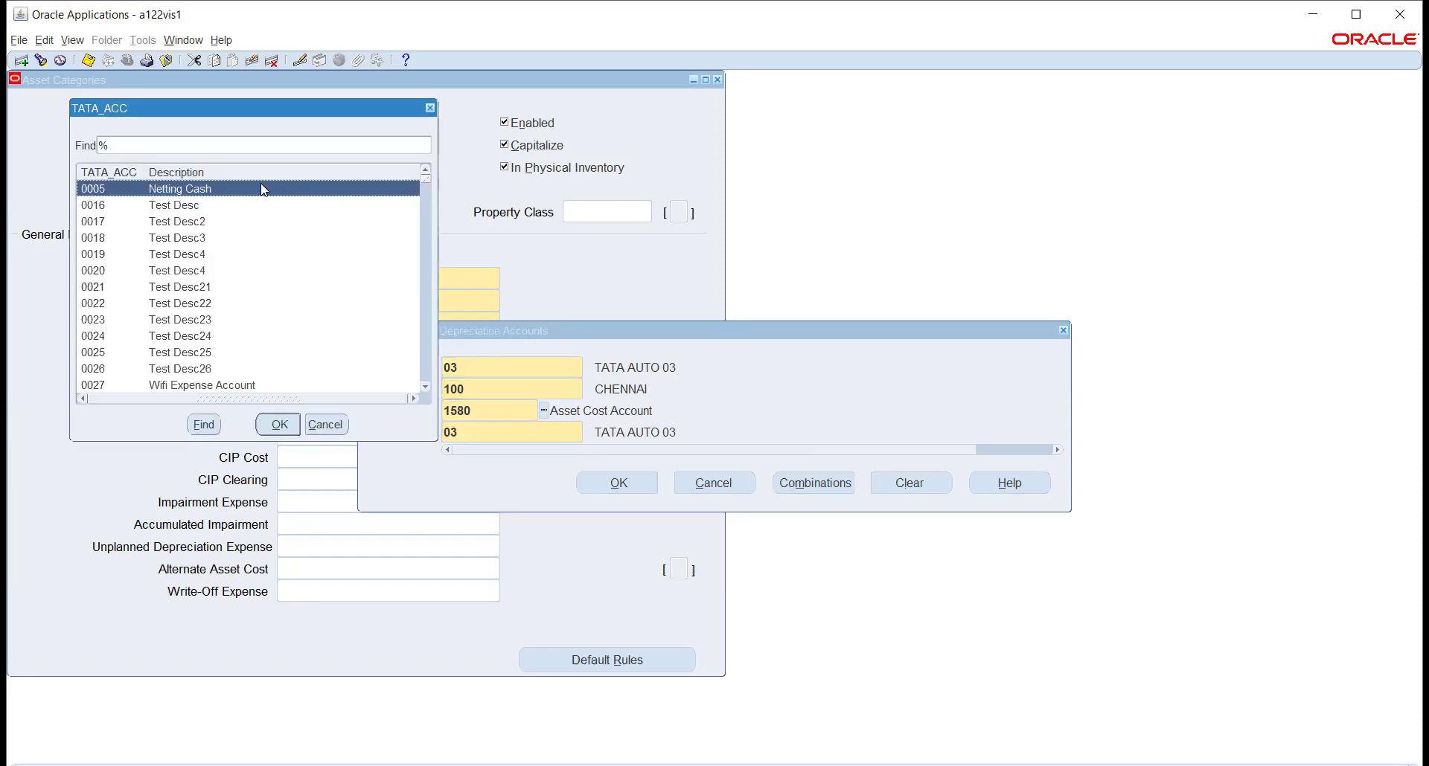
type("DEP%")
key("Return")
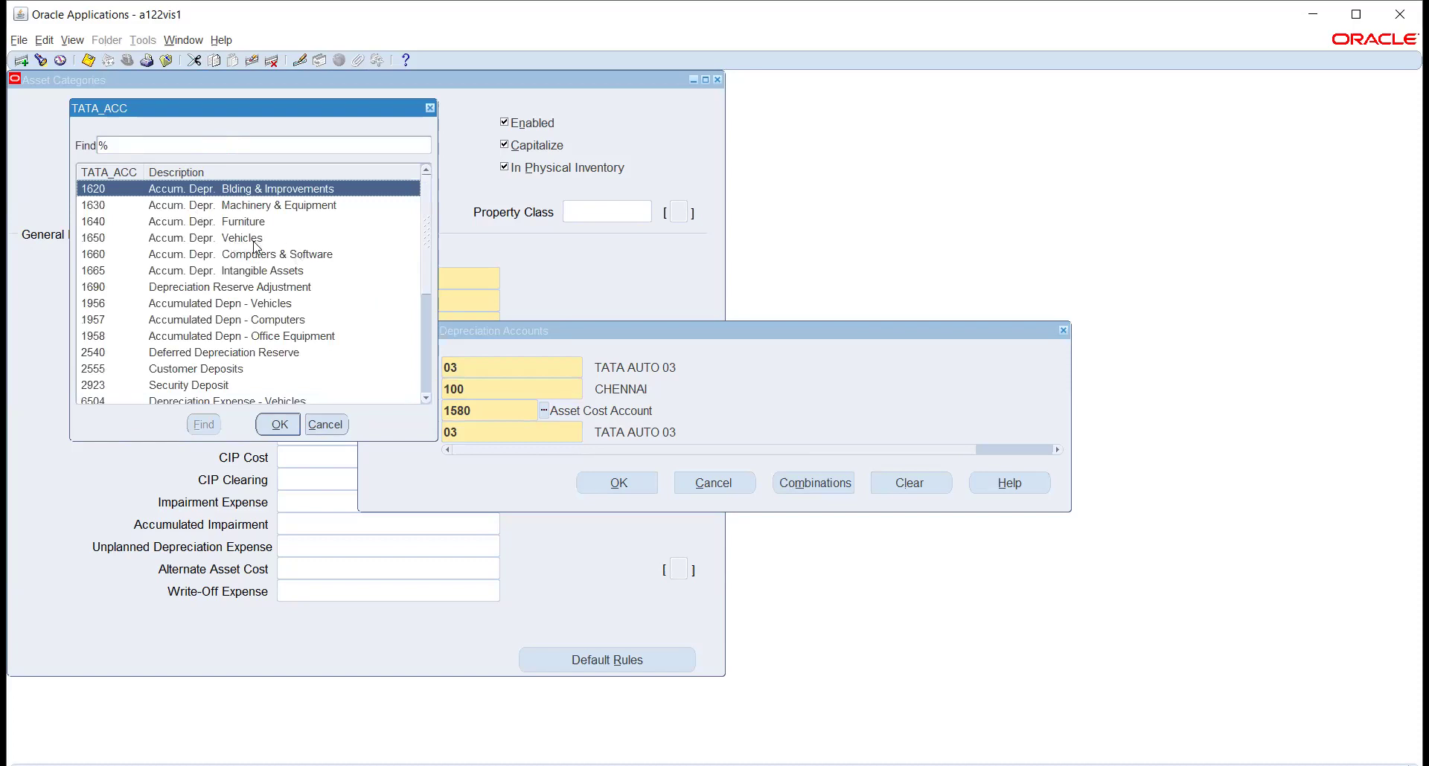
left_click(206, 243)
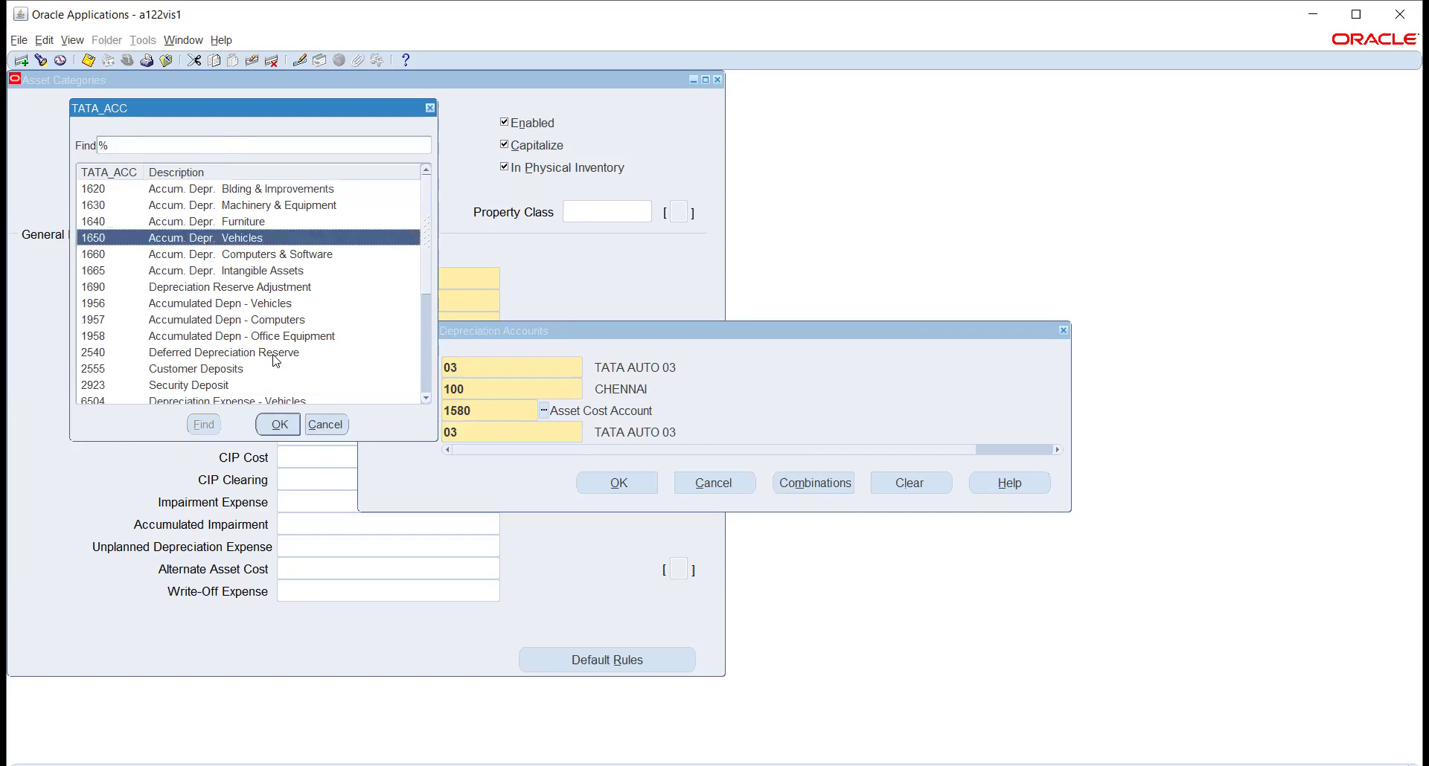
left_click(279, 424)
left_click(618, 483)
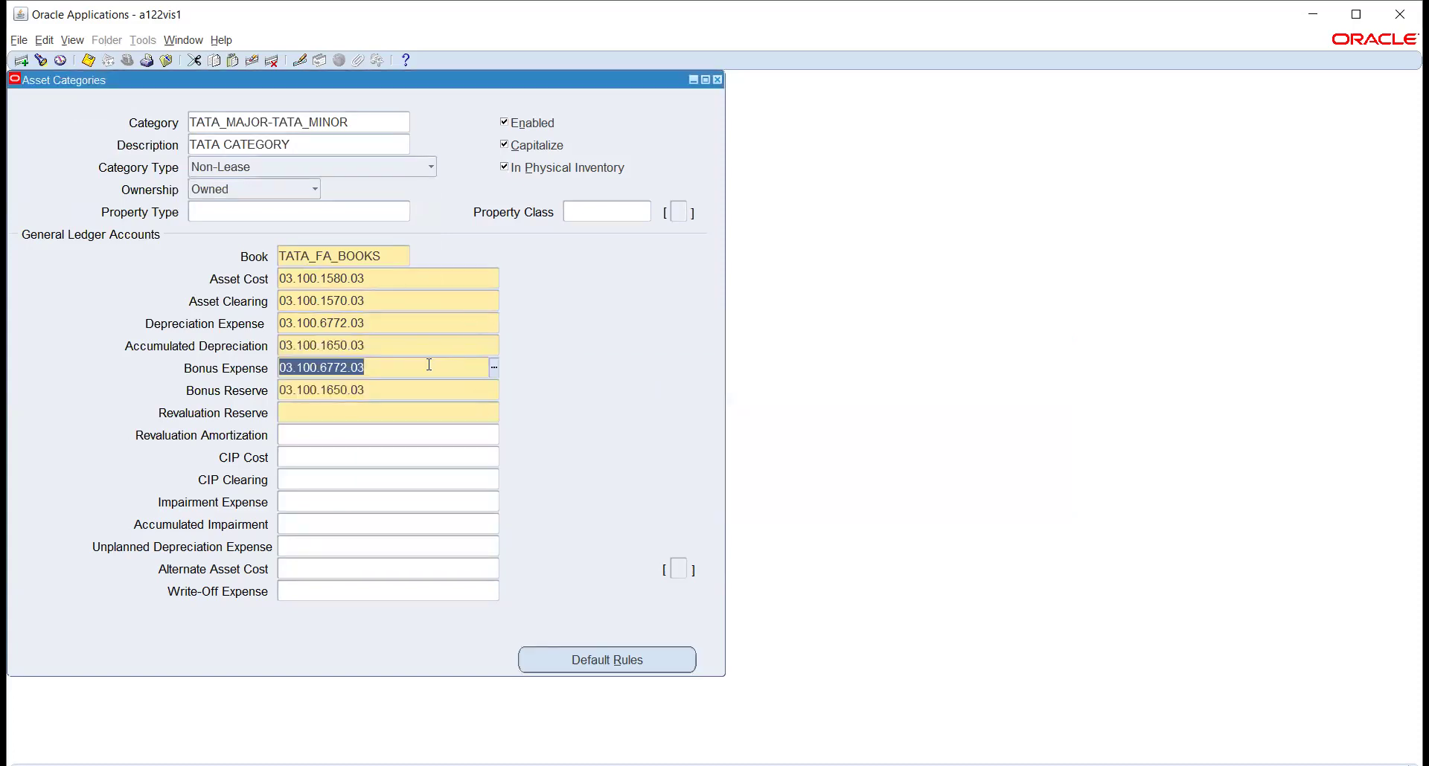
Paste the copied combination into Revaluation Reserve and change its account segment to 1670 (Revaluation Reserve)
left_click(387, 411)
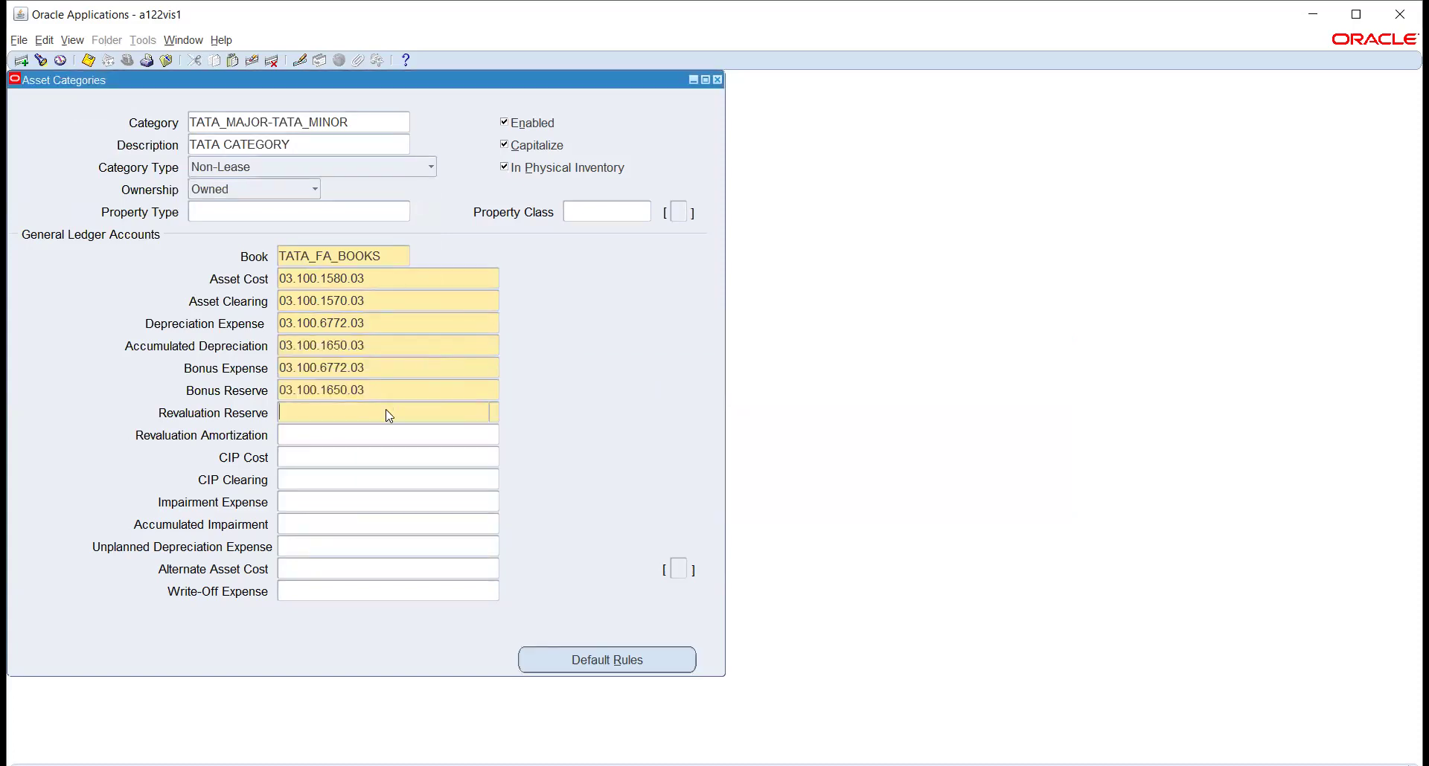
key("ctrl+v")
left_click(493, 412)
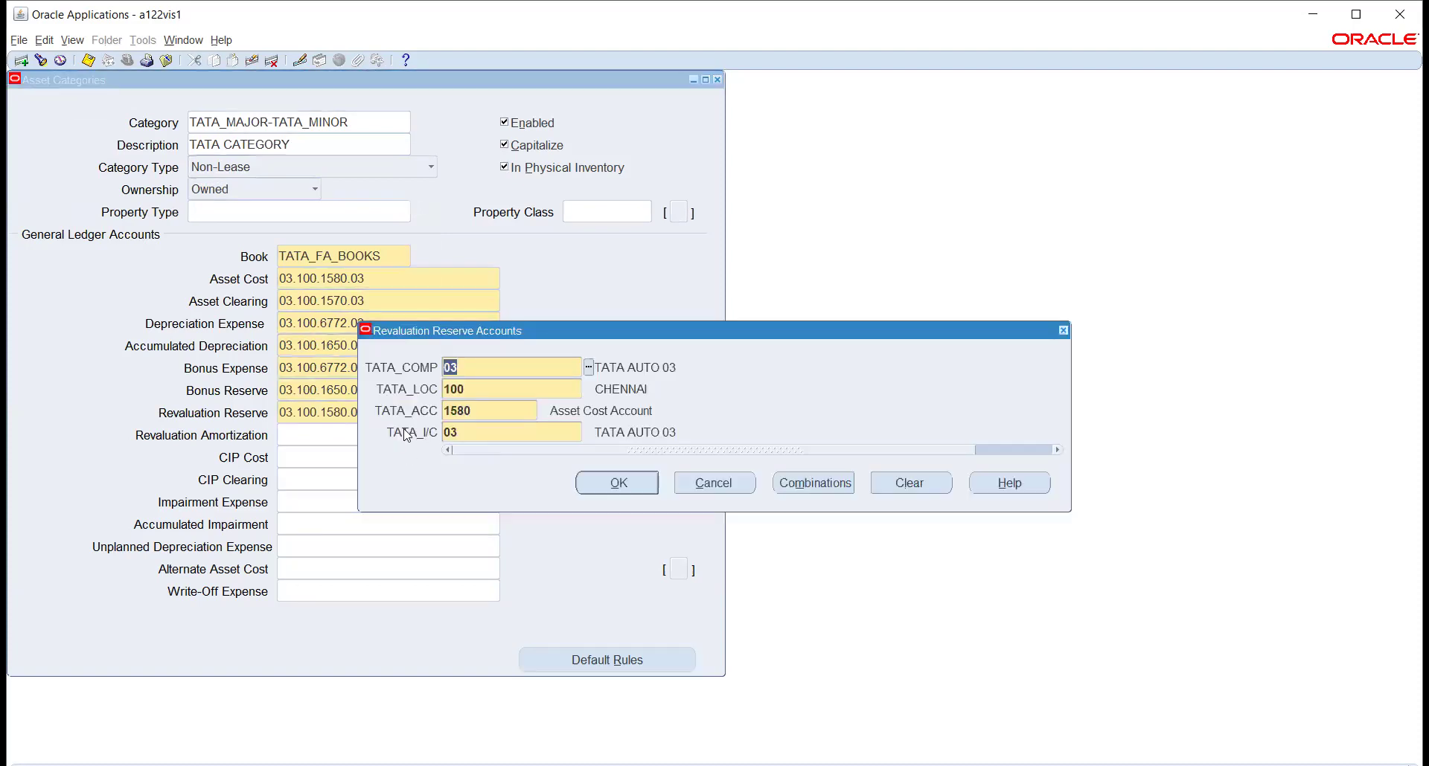
left_click(497, 411)
left_click(544, 410)
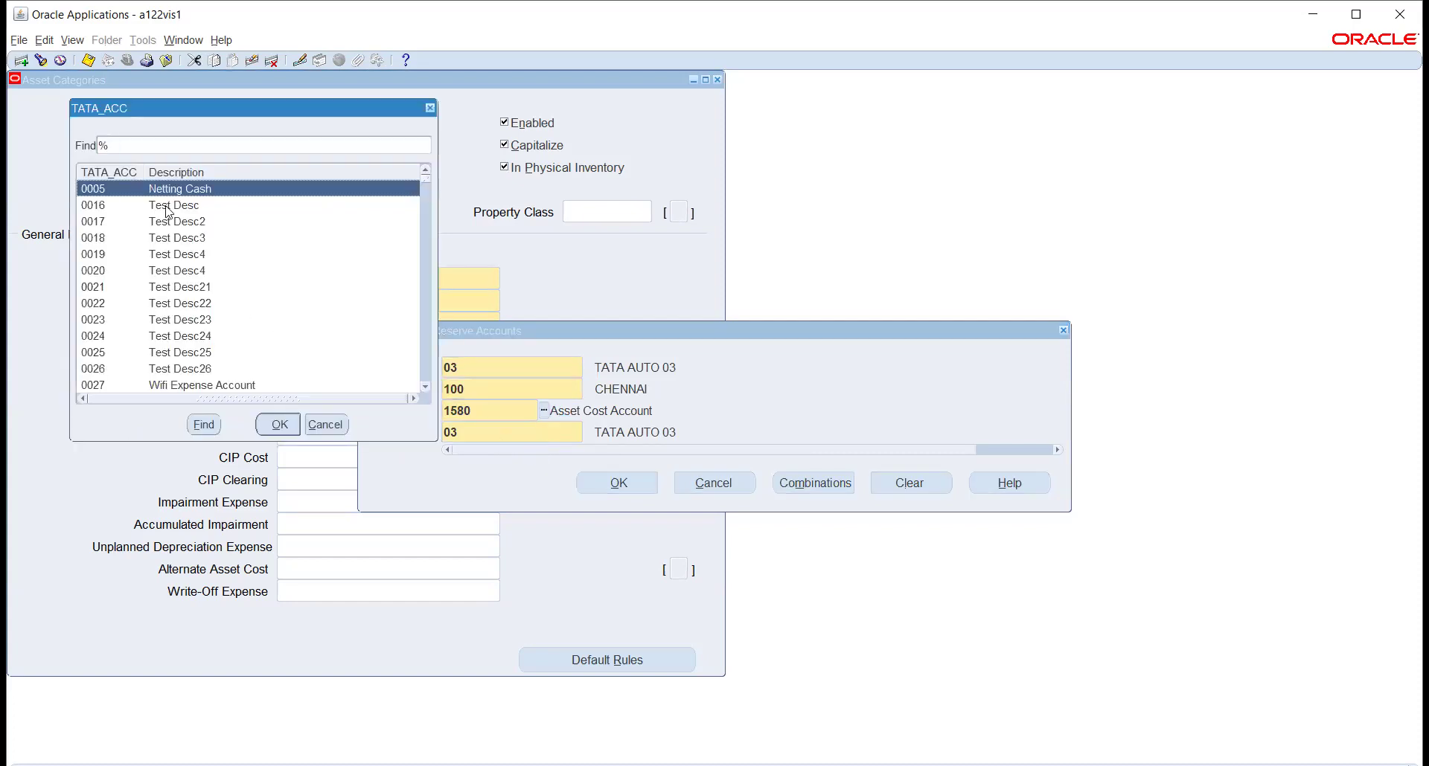
left_click_drag(164, 109, 659, 206)
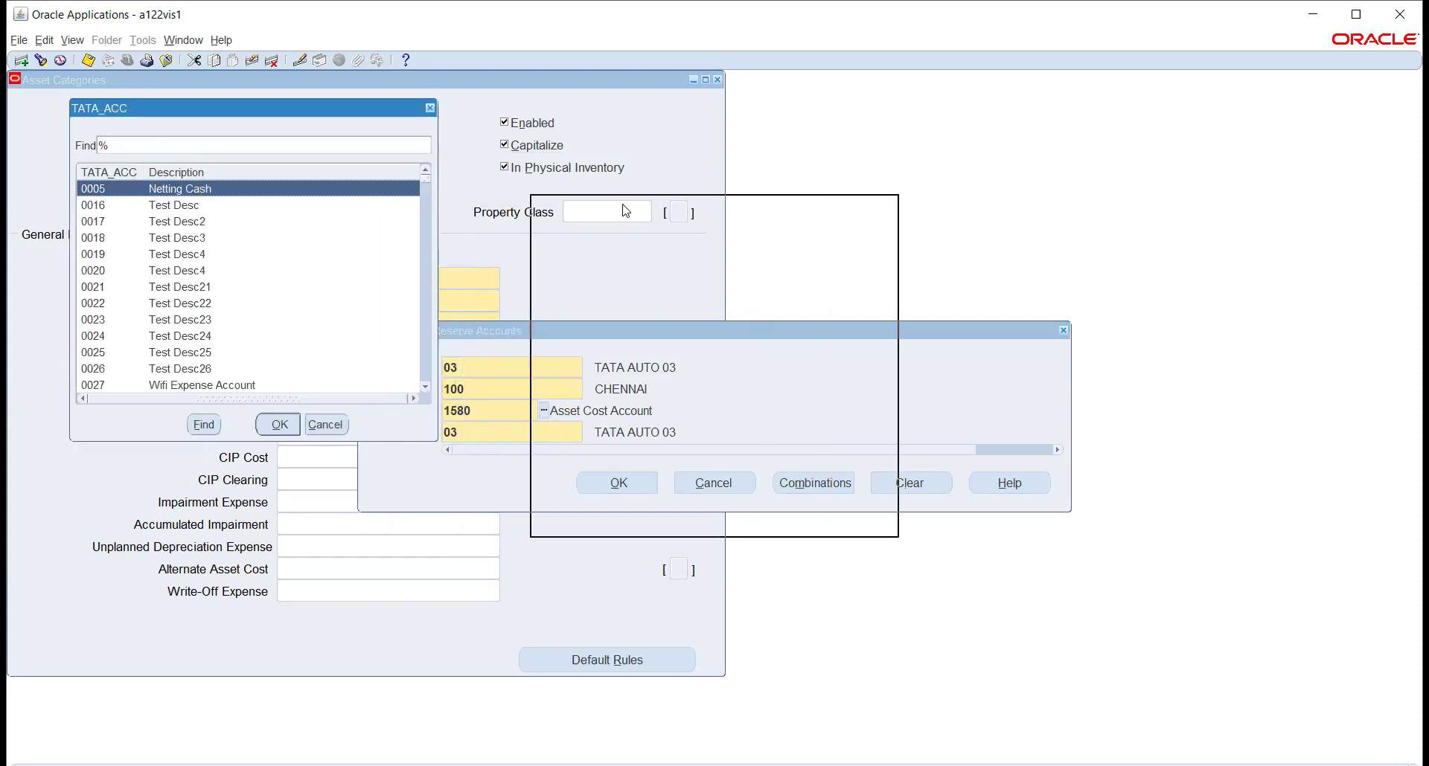
left_click(608, 242)
type("REVAL")
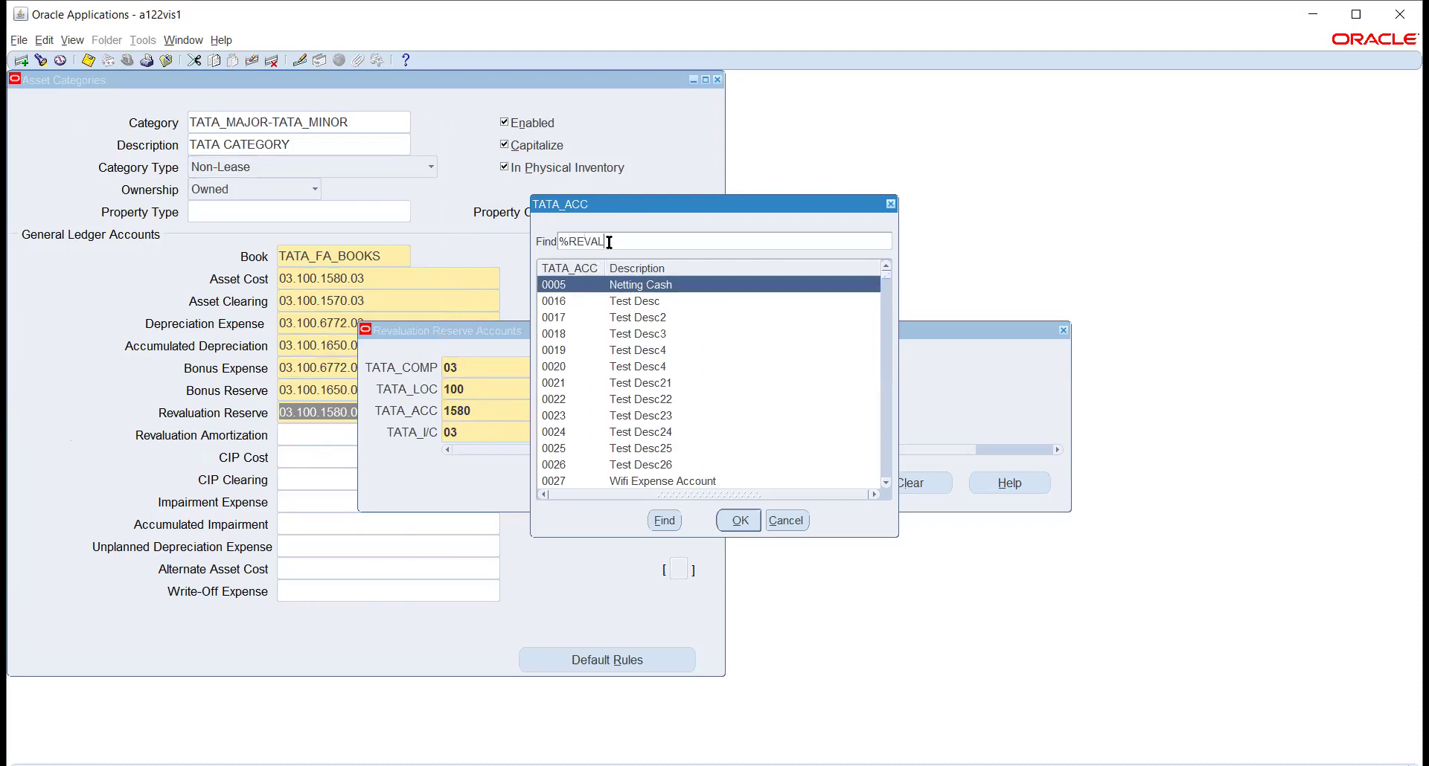
key("Return")
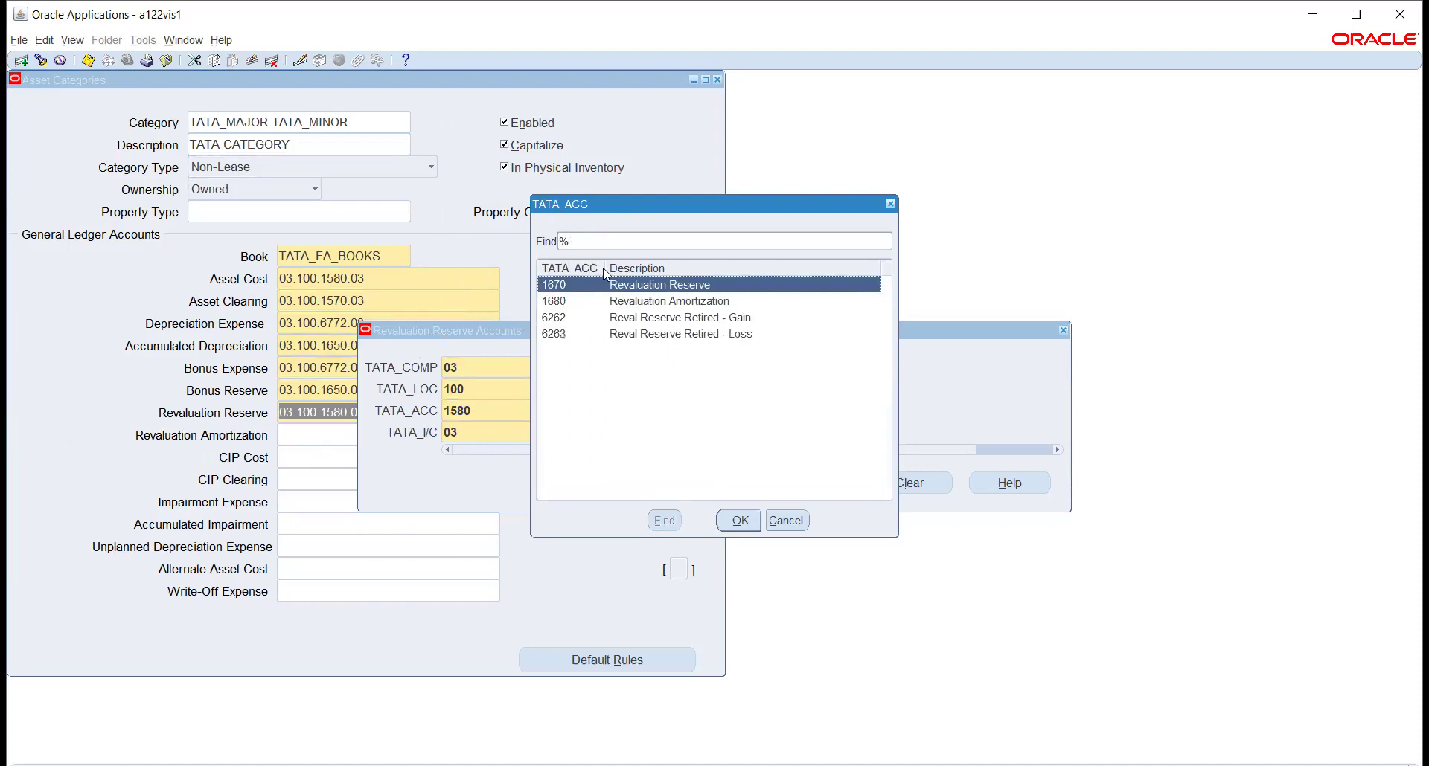
left_click(742, 519)
left_click(624, 483)
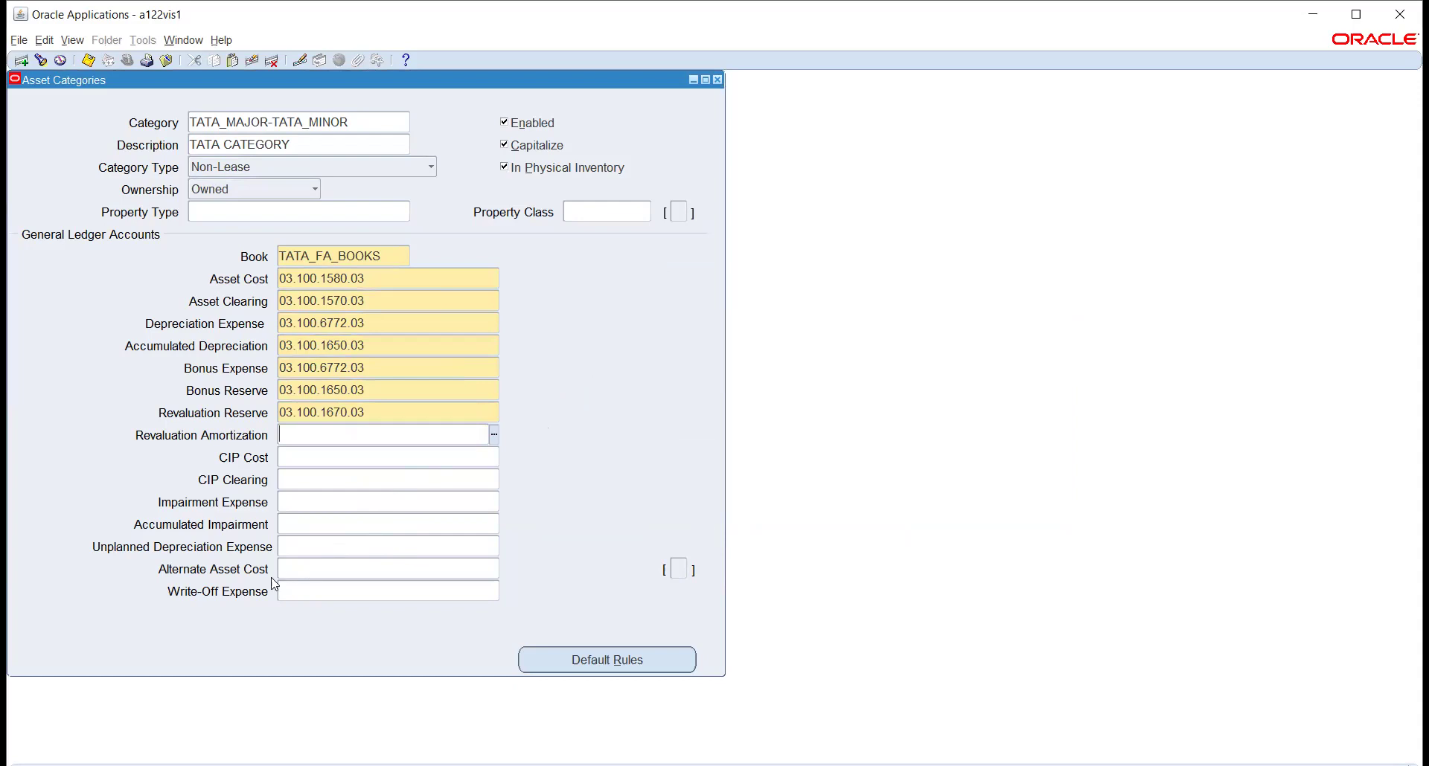
Paste the copied combination into Unplanned Depreciation Expense and change its account segment to 6782 (Unplanned Depreciation Expense)
left_click(298, 548)
type("03.100.1580.03")
left_click(492, 548)
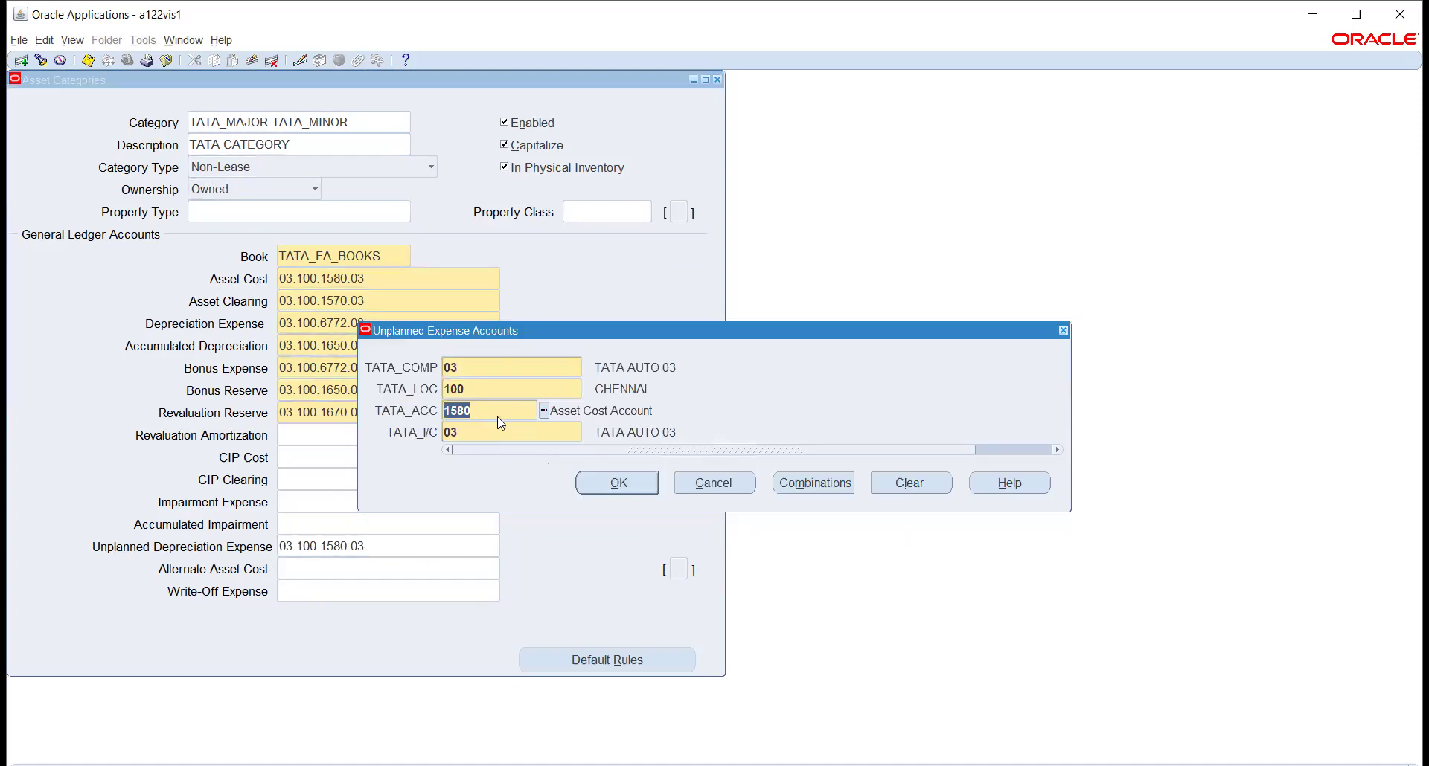
key("BackSpace")
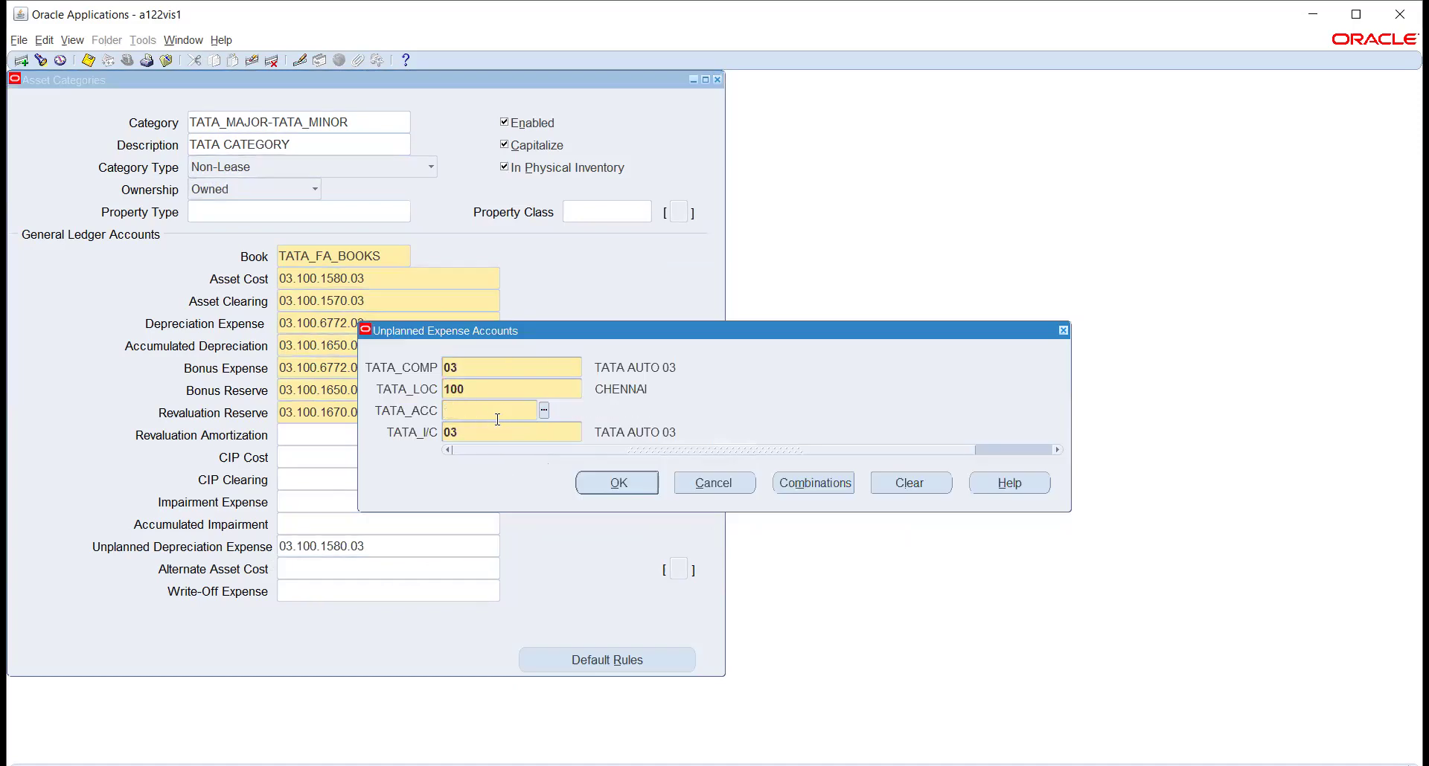
left_click(543, 410)
type("UNPLA%")
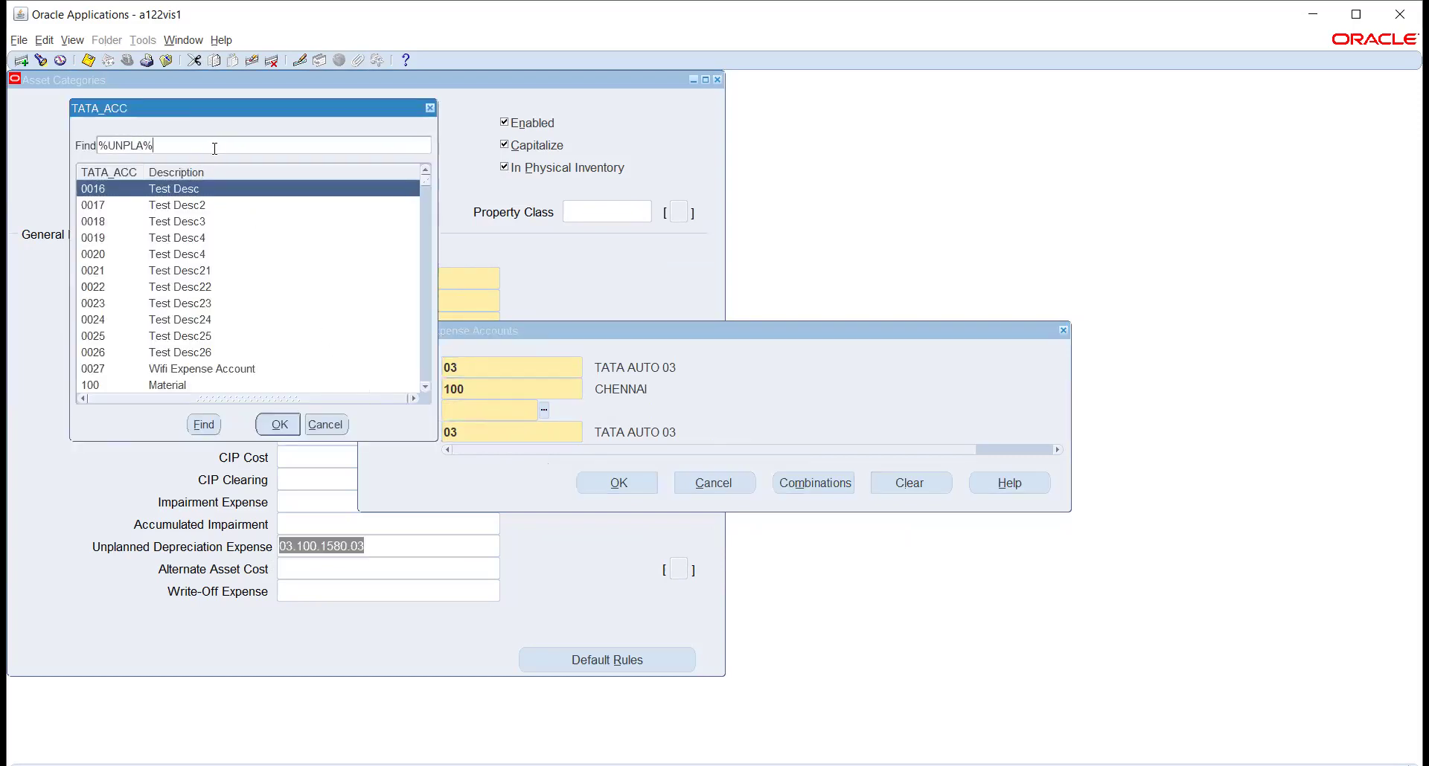
key("Return")
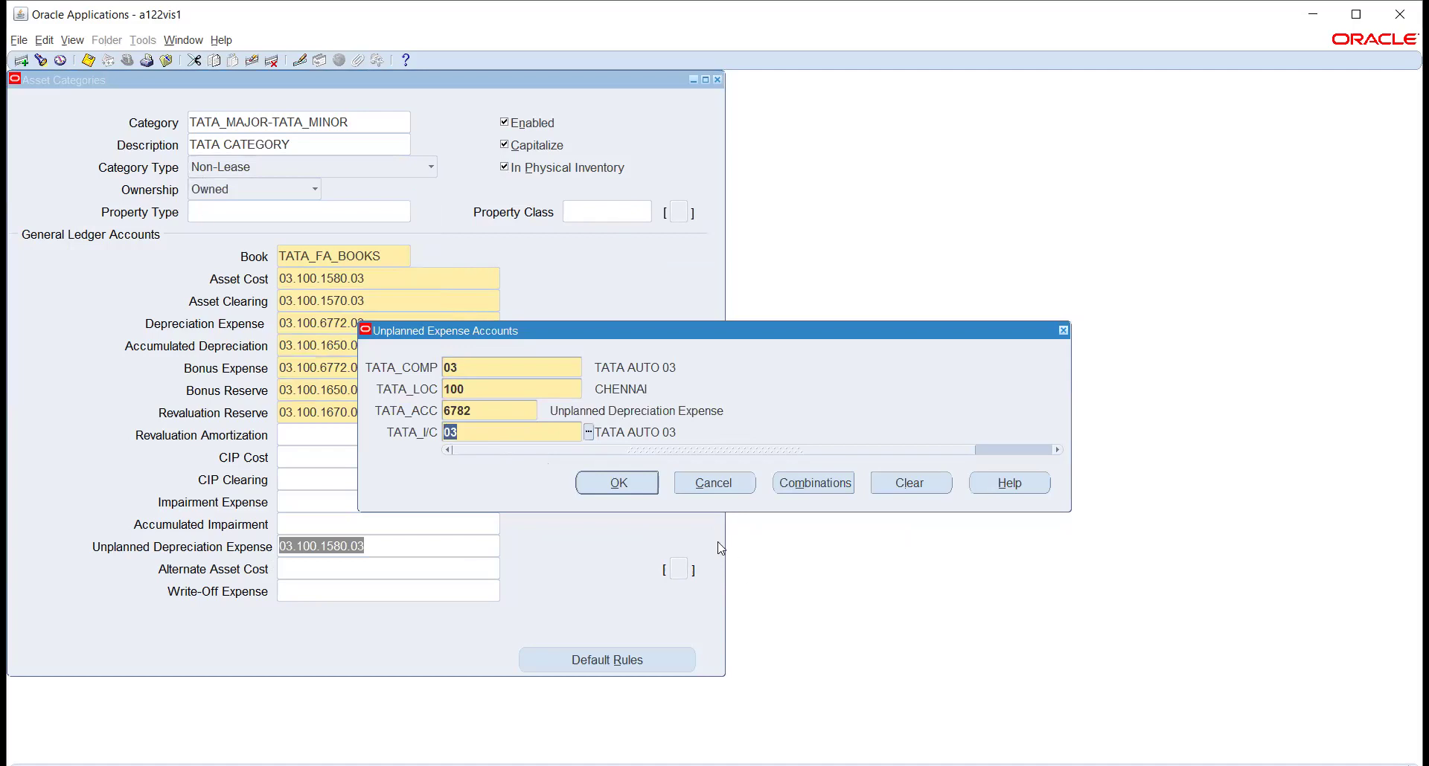
left_click(626, 483)
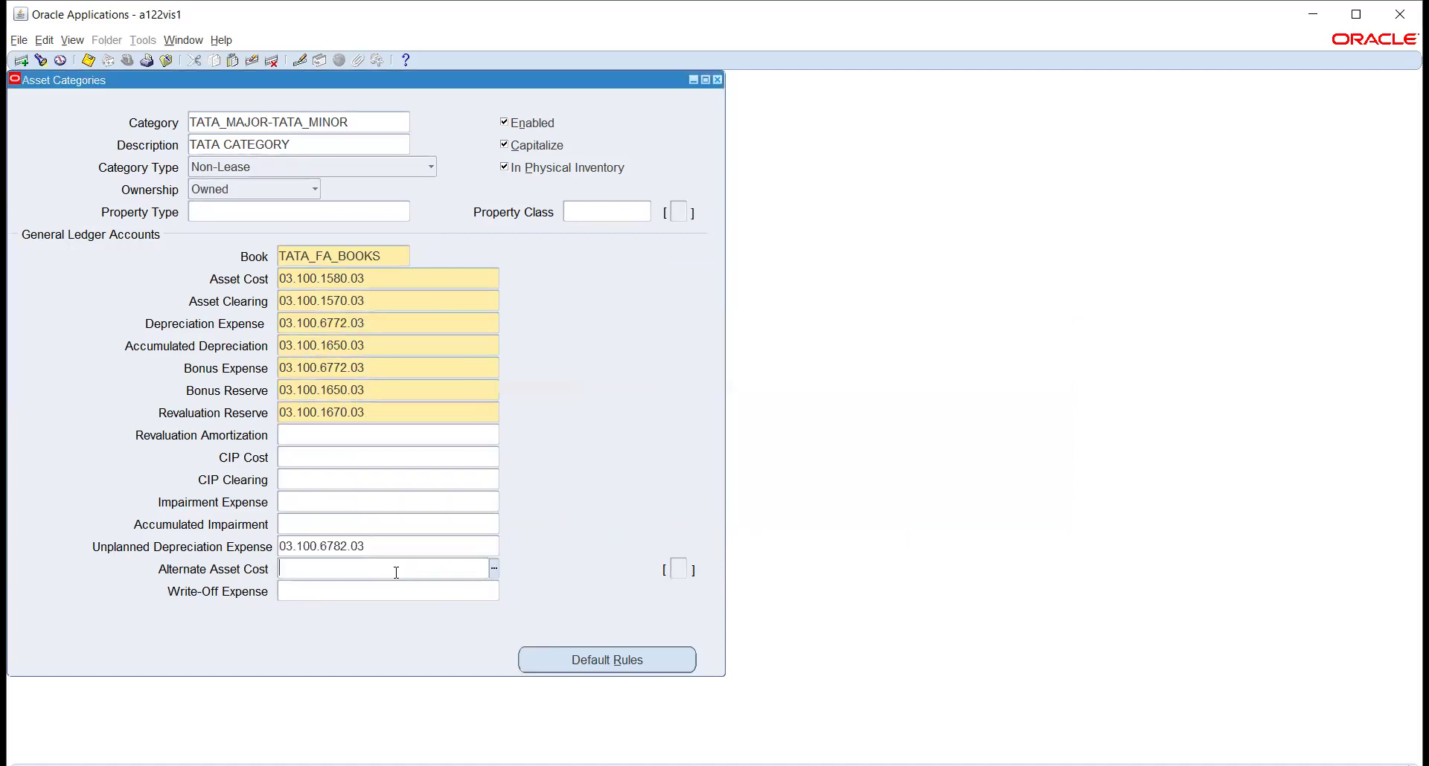
left_click(388, 595)
type("03.100.1580.03")
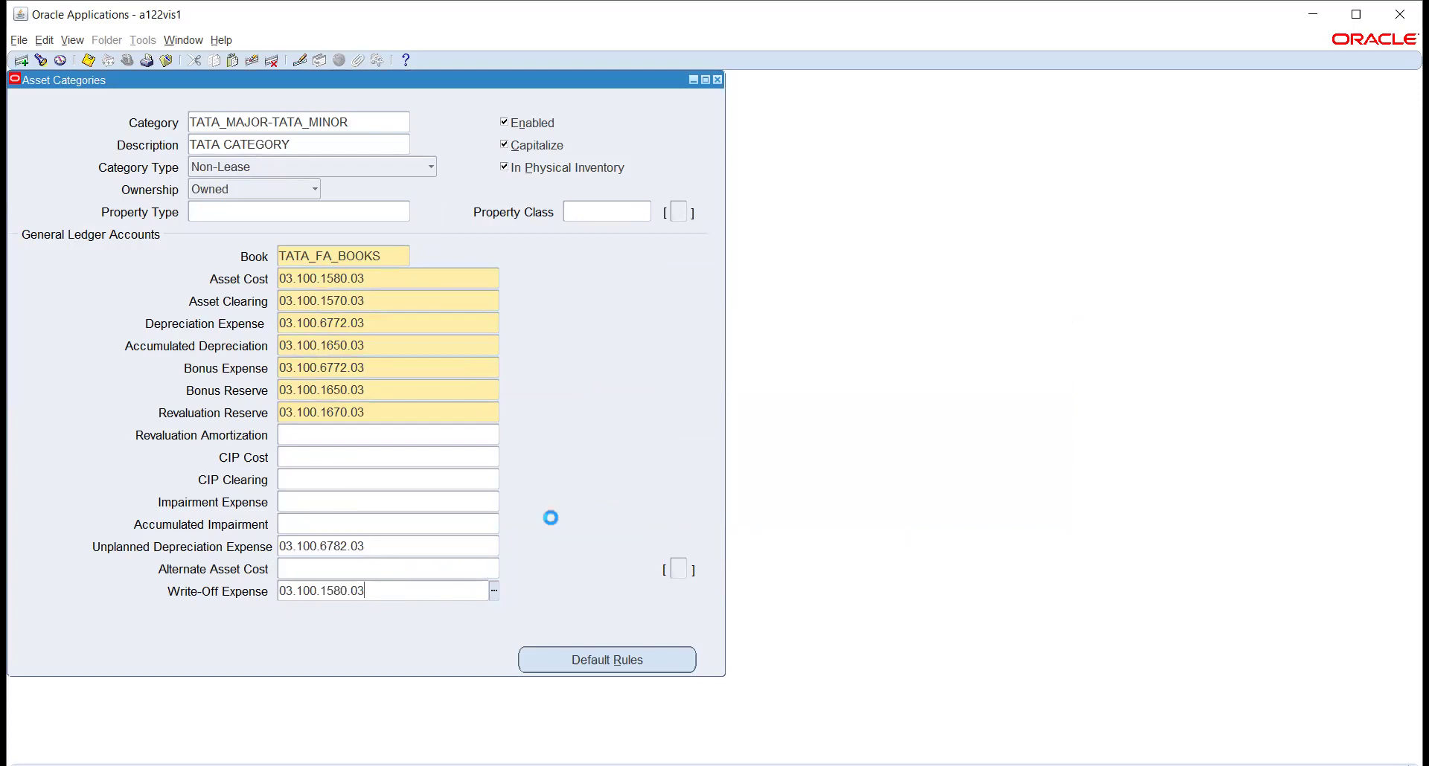
left_click(540, 410)
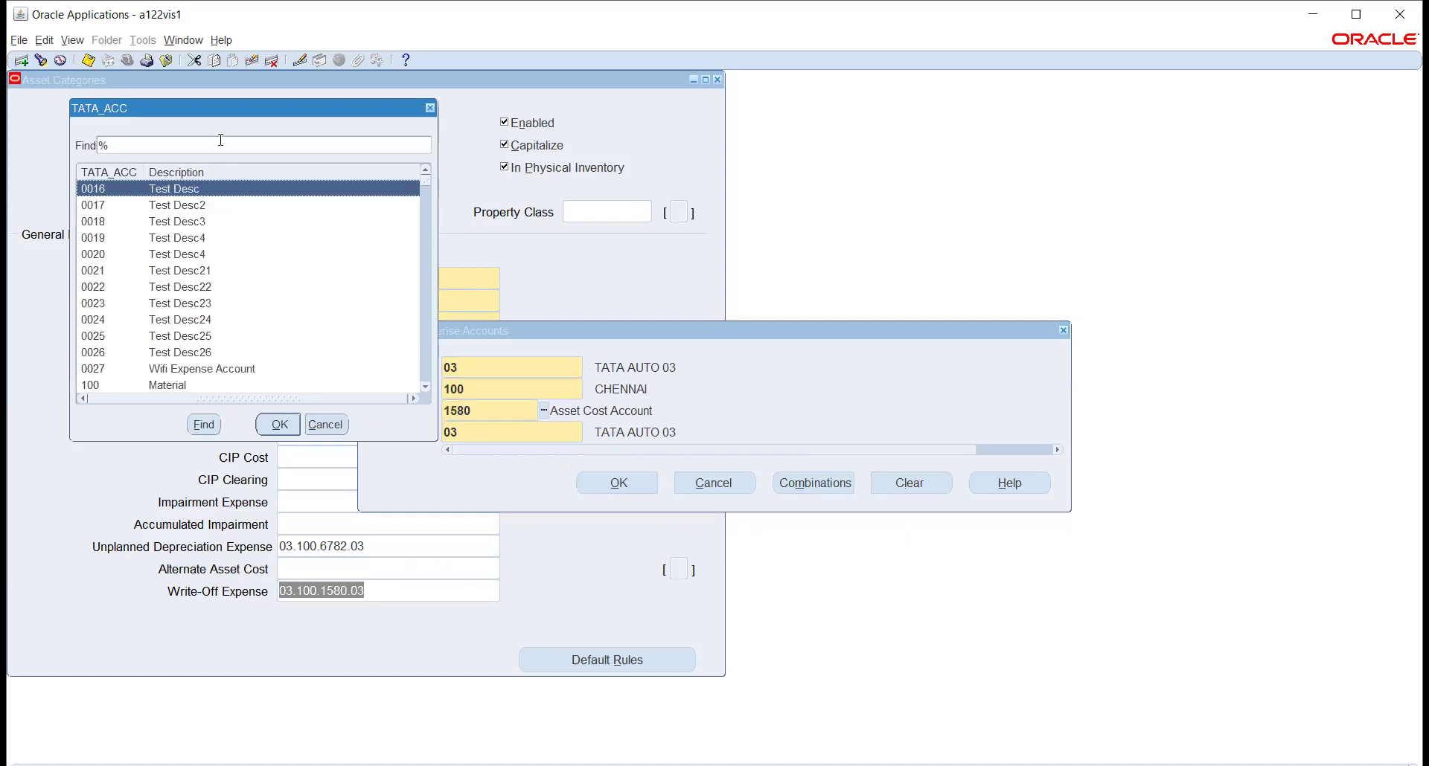
type("WRI%")
key("Return")
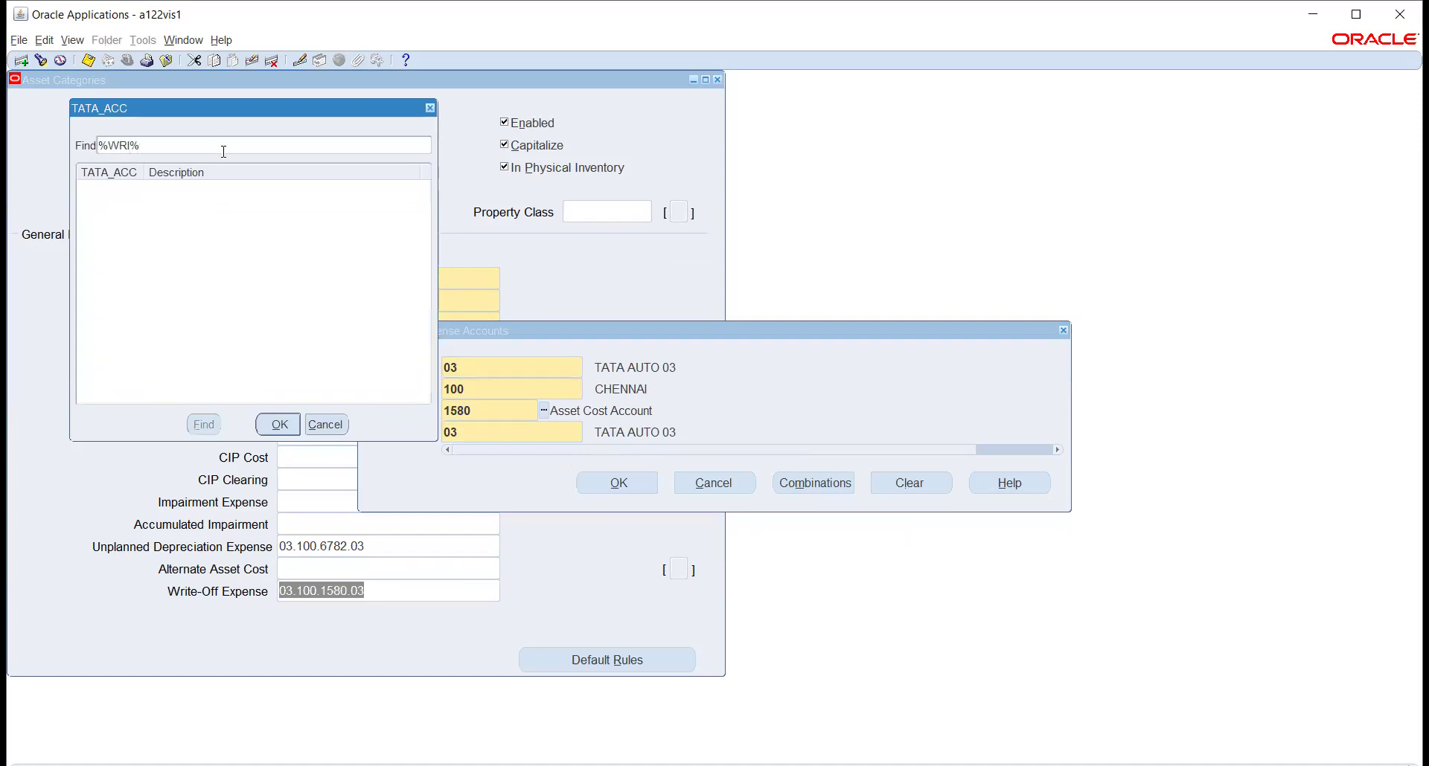
key("BackSpace")
key("BackSpace")
key("BackSpace")
key("BackSpace")
key("Return")
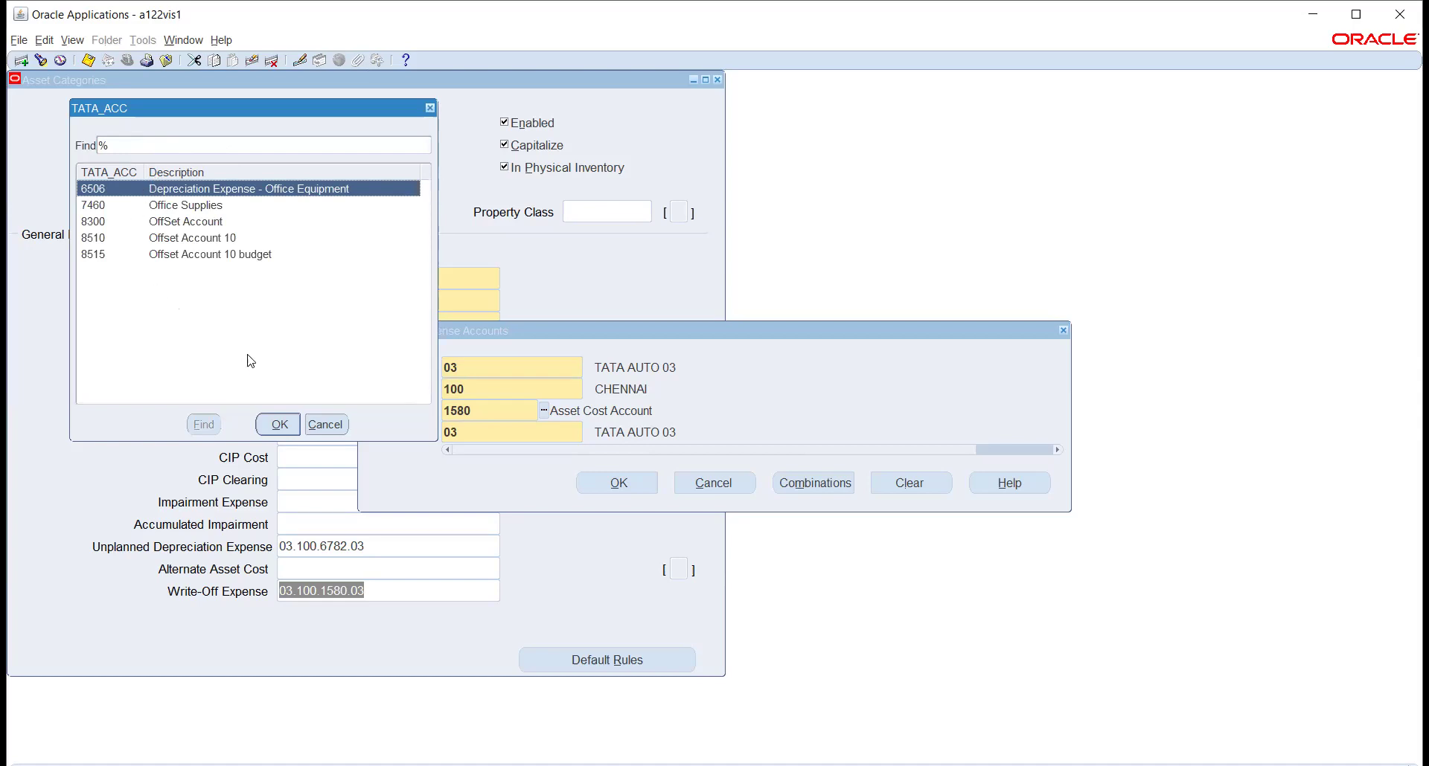
left_click(325, 425)
left_click(689, 478)
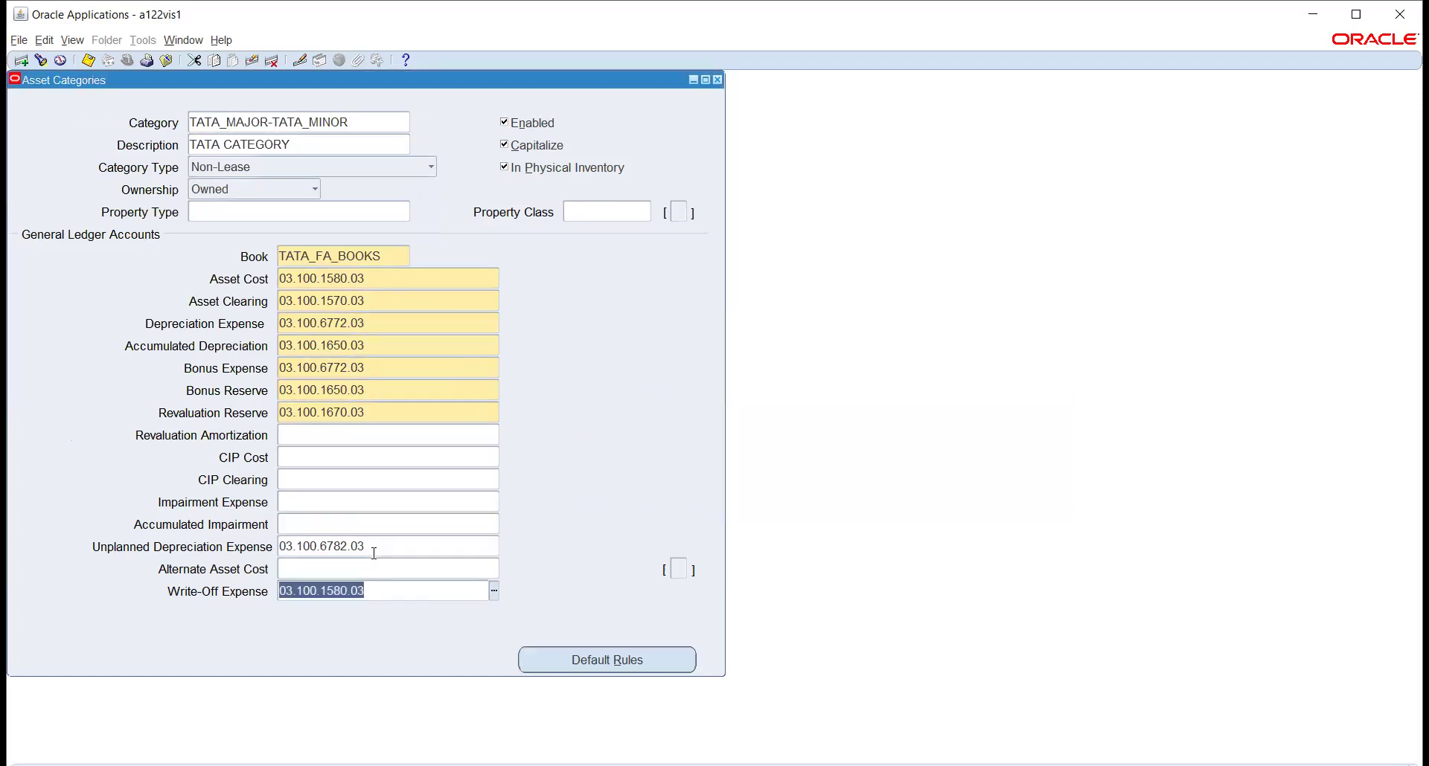
key("BackSpace")
left_click(351, 569)
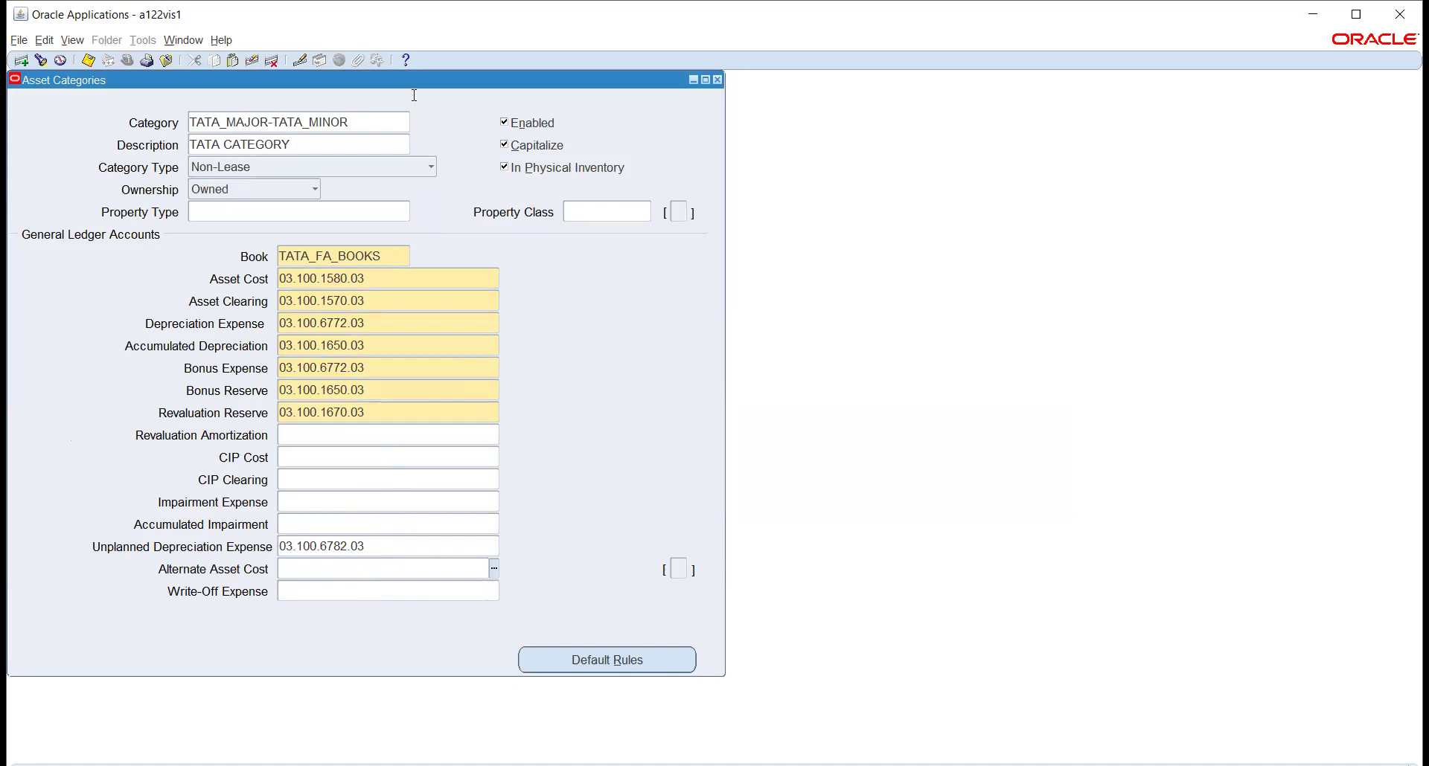
Open the category's default depreciation rules and set the depreciation method to STL (Straight-Line)
left_click(560, 667)
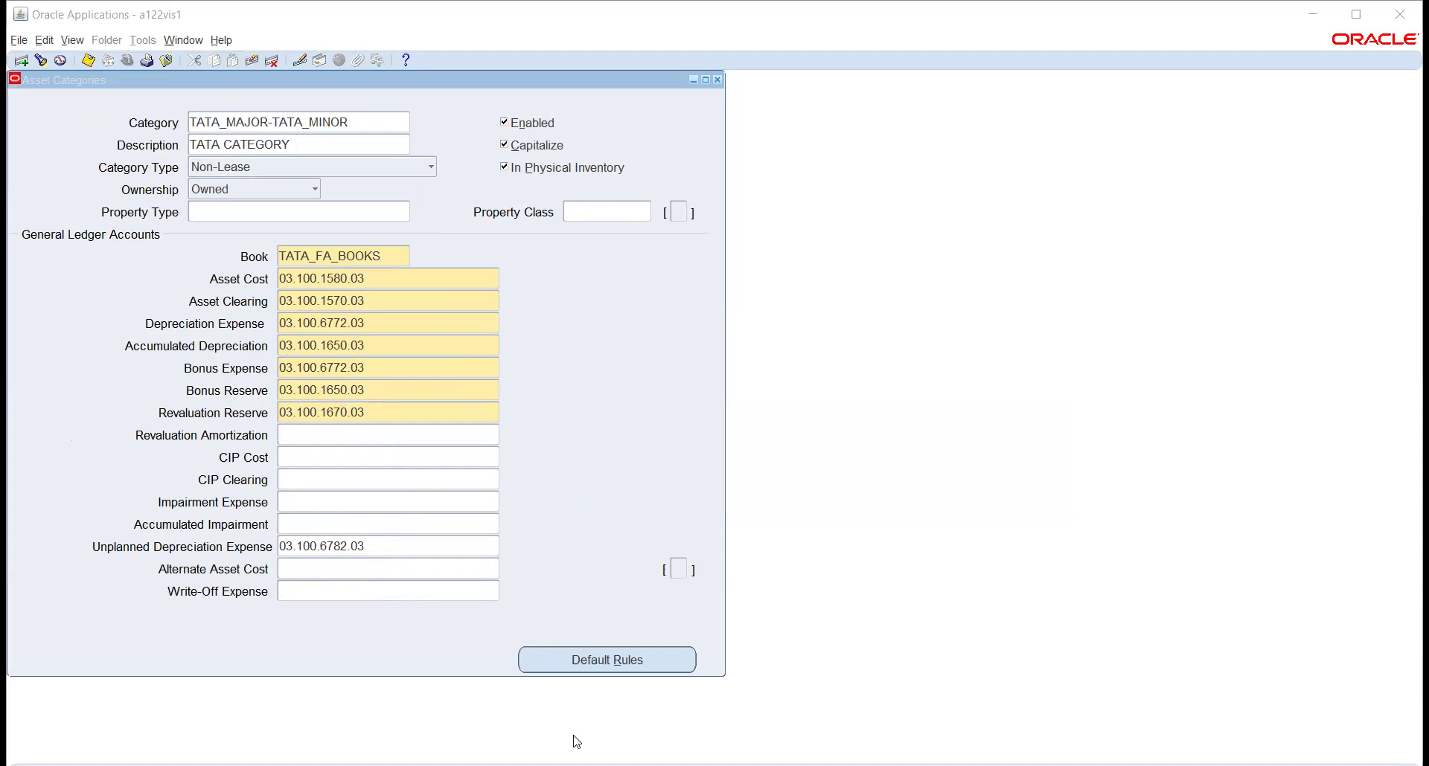
left_click(590, 670)
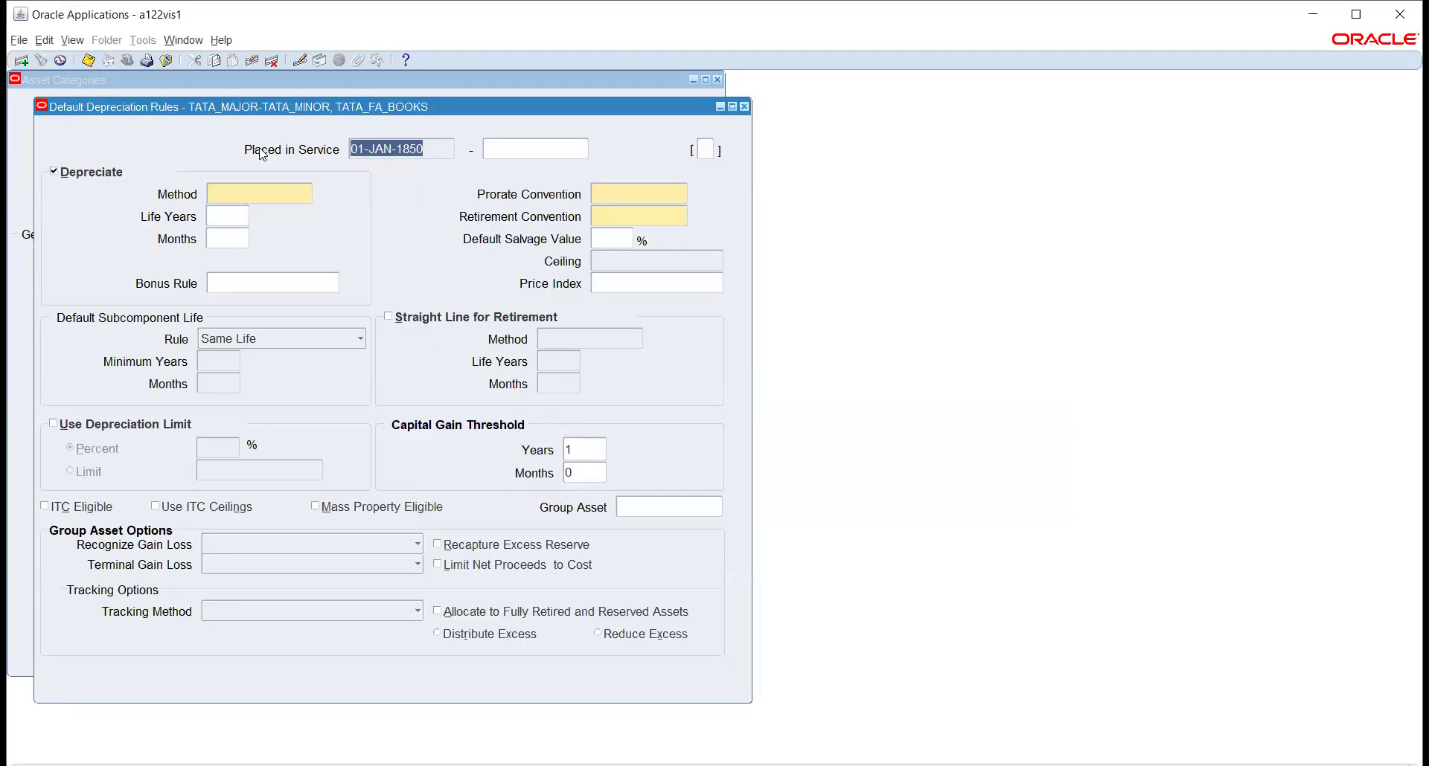
left_click(253, 192)
left_click(307, 194)
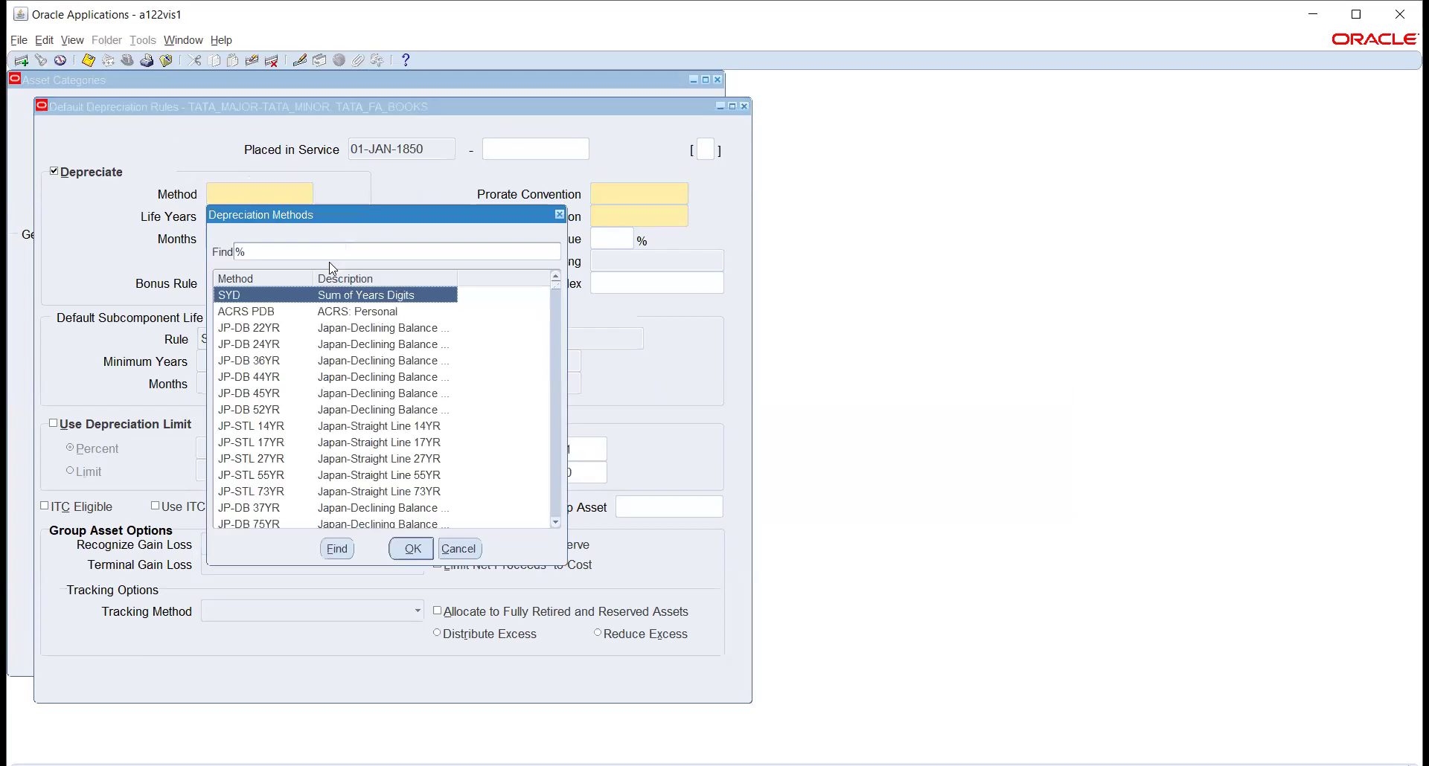
type("s")
key("Return")
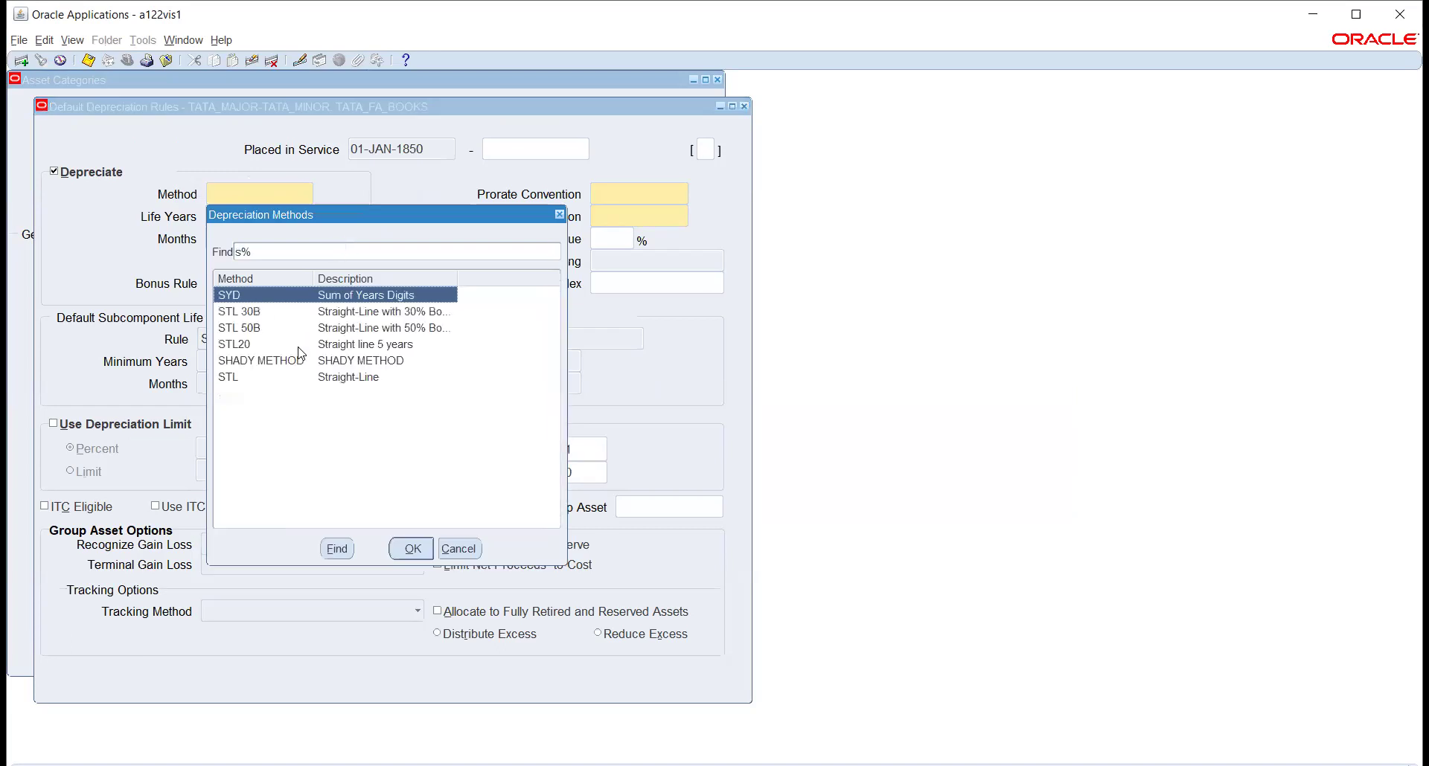
left_click(256, 379)
left_click(413, 549)
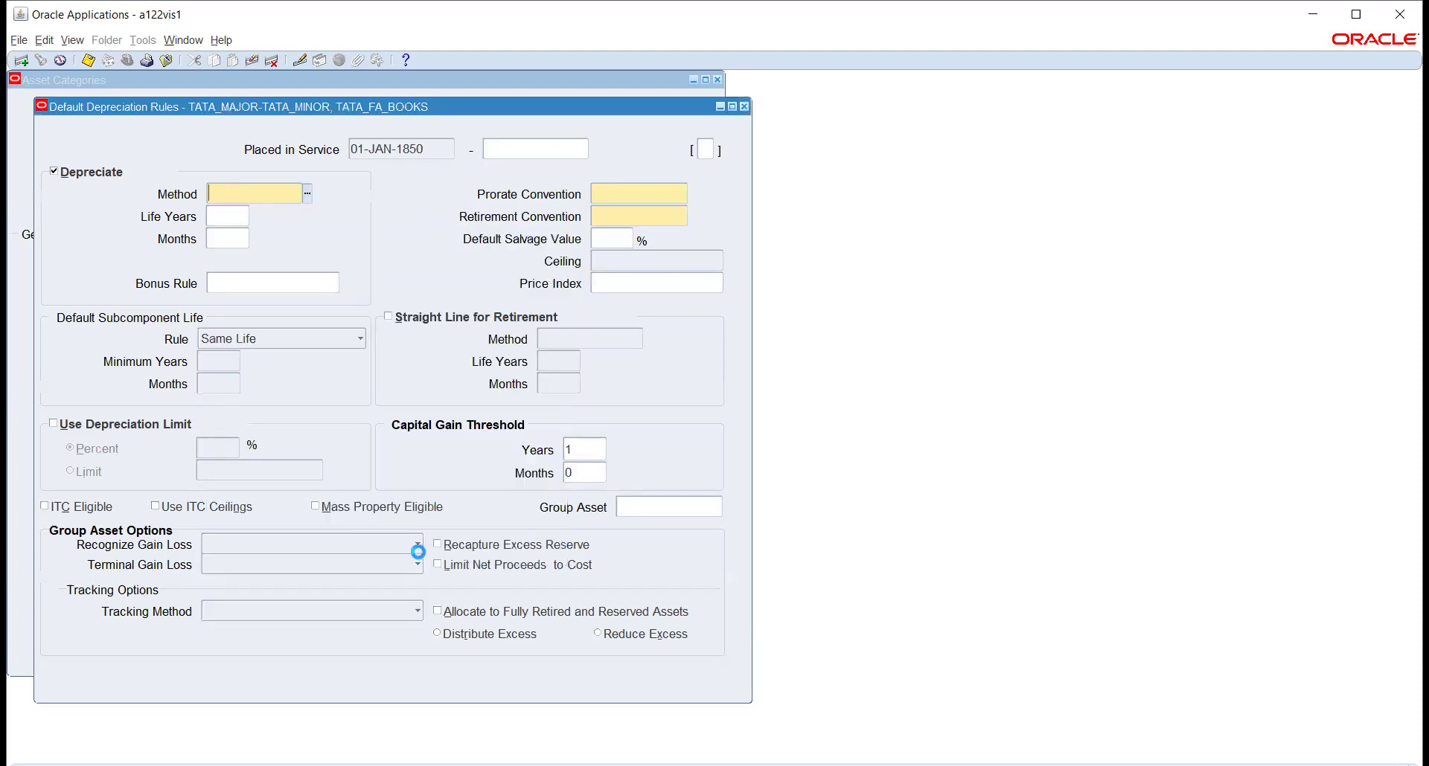
Set the asset life for the STL method to 2 years and 0 months
left_click(244, 215)
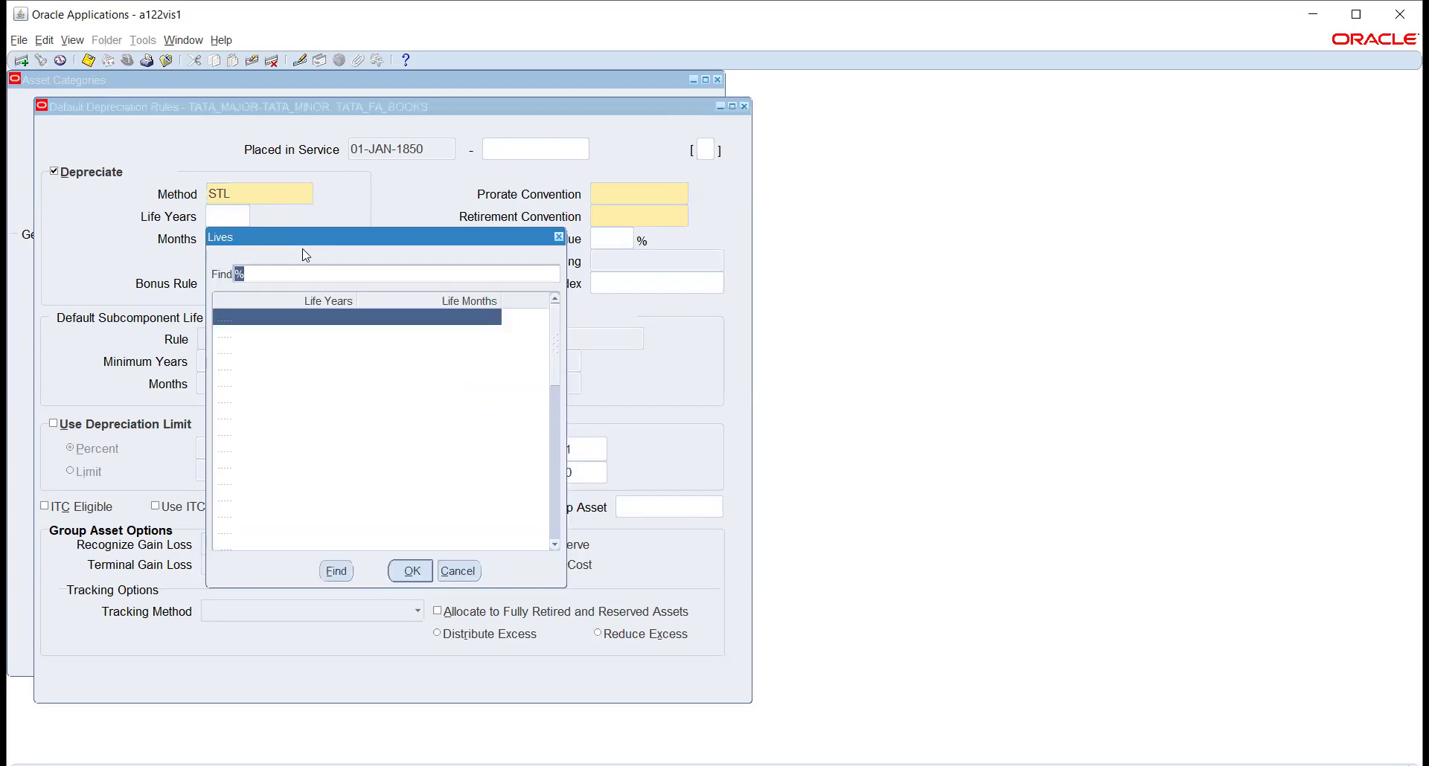
left_click(345, 417)
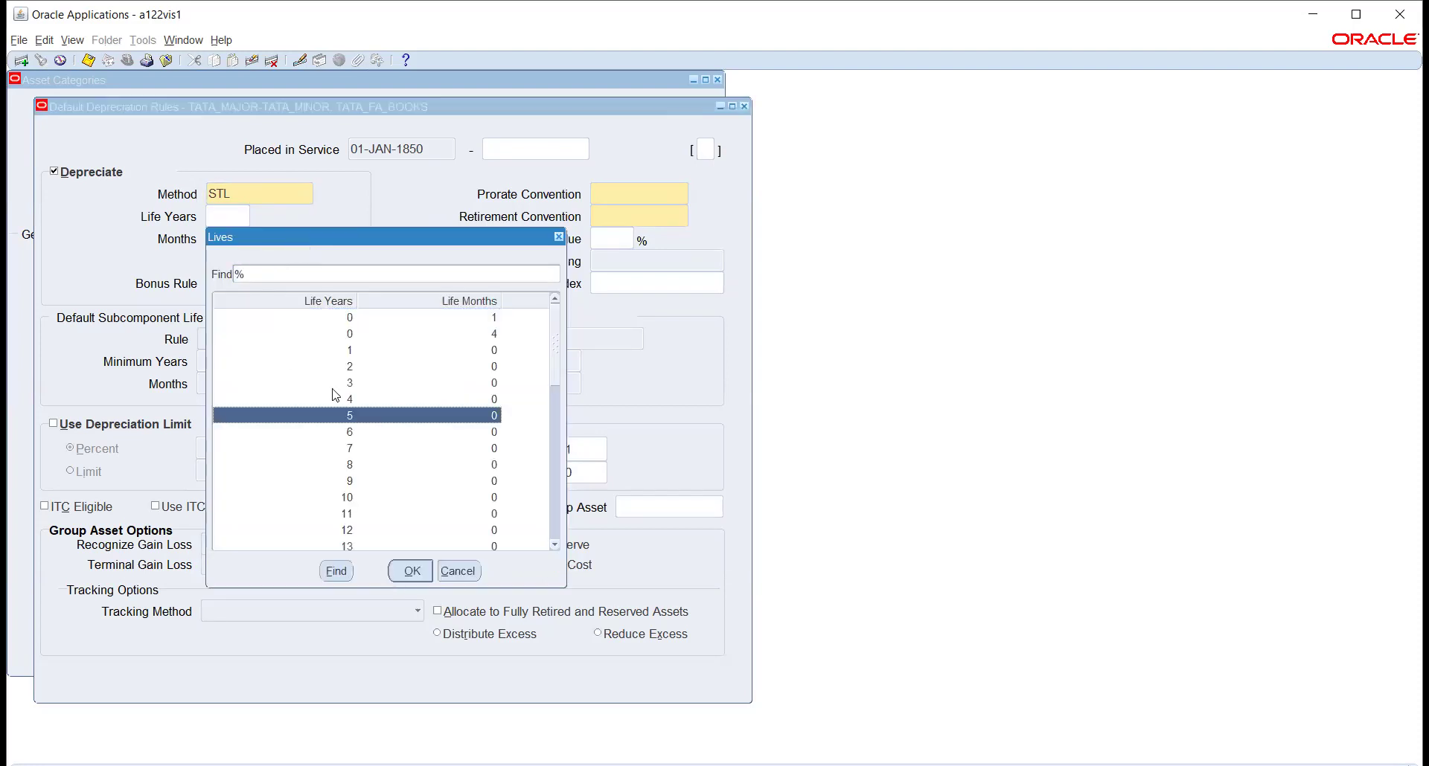
left_click(339, 367)
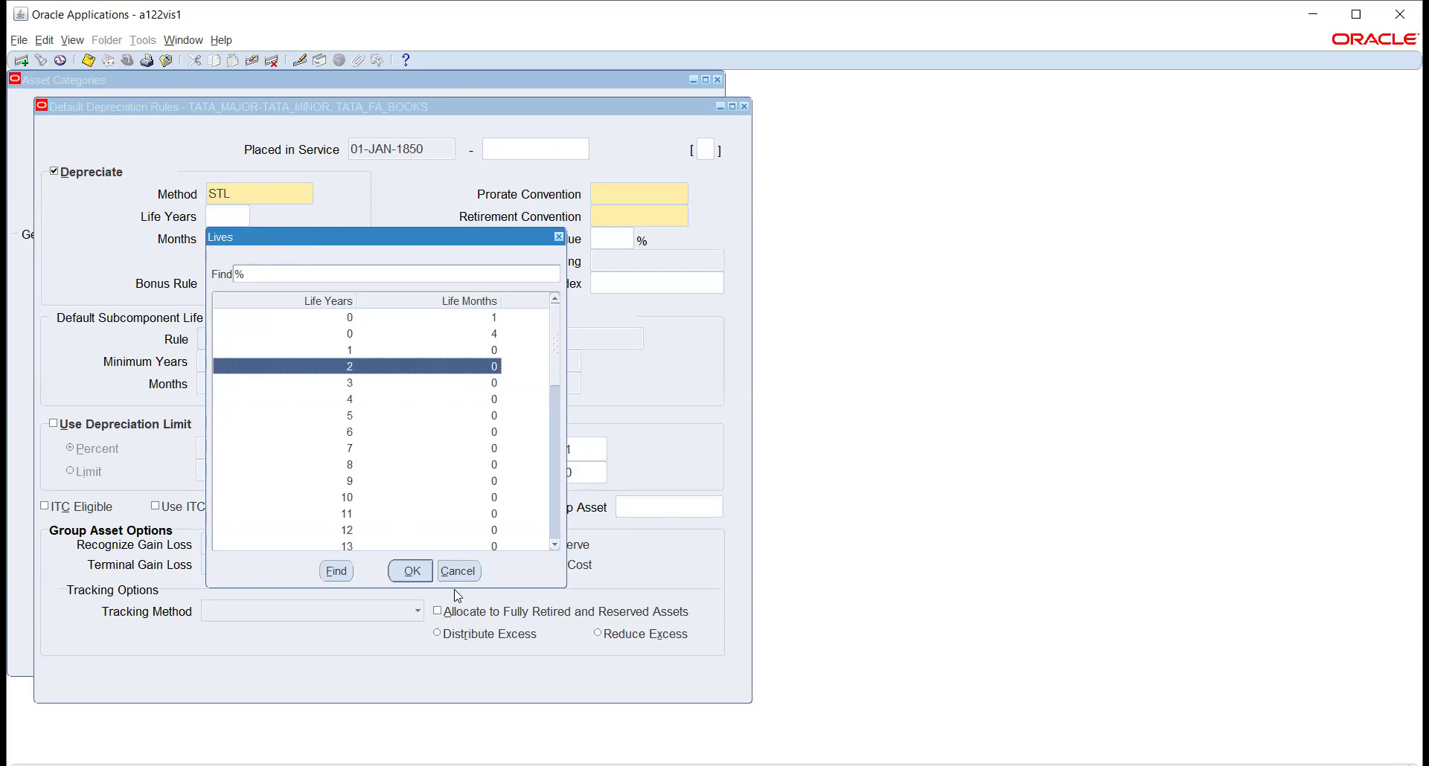
left_click(405, 570)
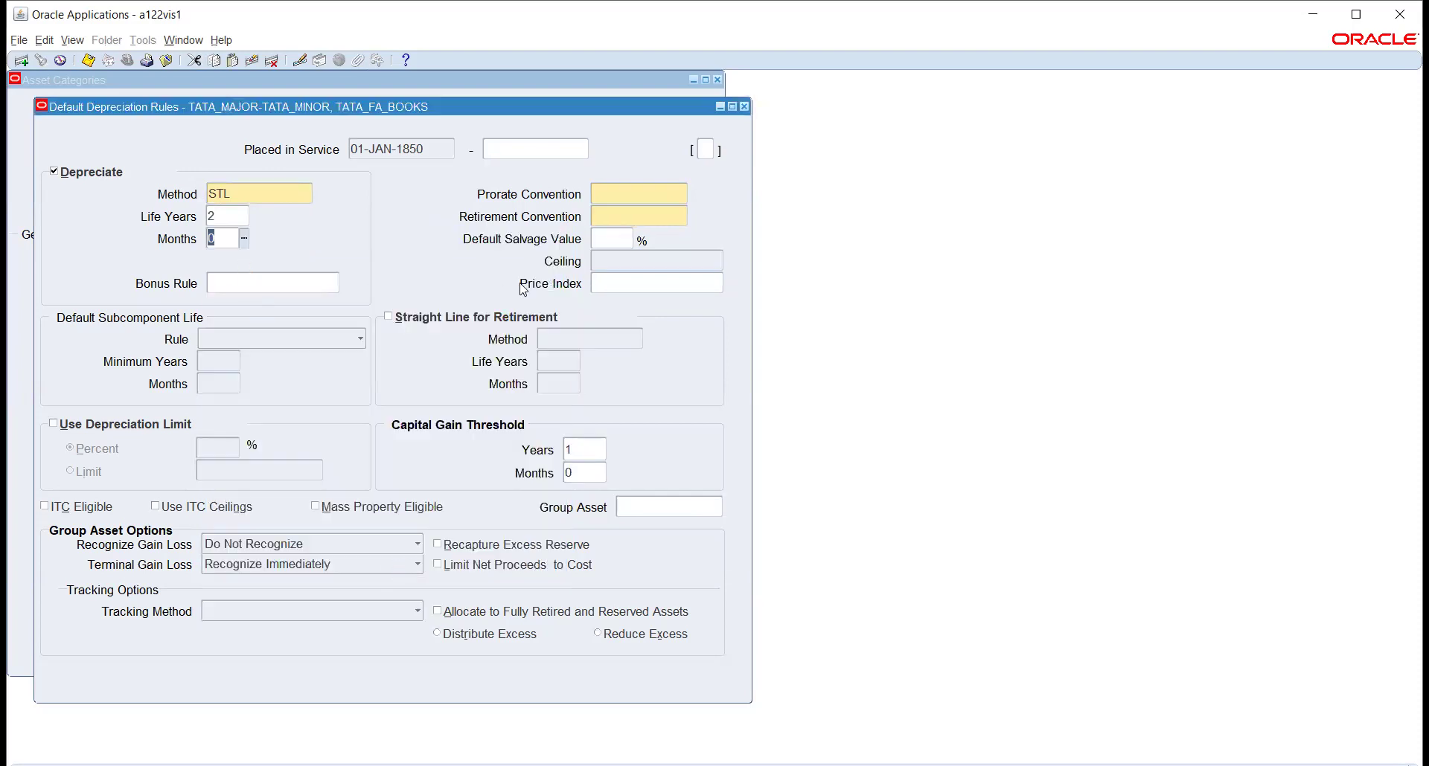
Set the prorate and retirement conventions to TATA_PRORA and close the default depreciation rules
left_click(639, 198)
type("T")
key("Tab")
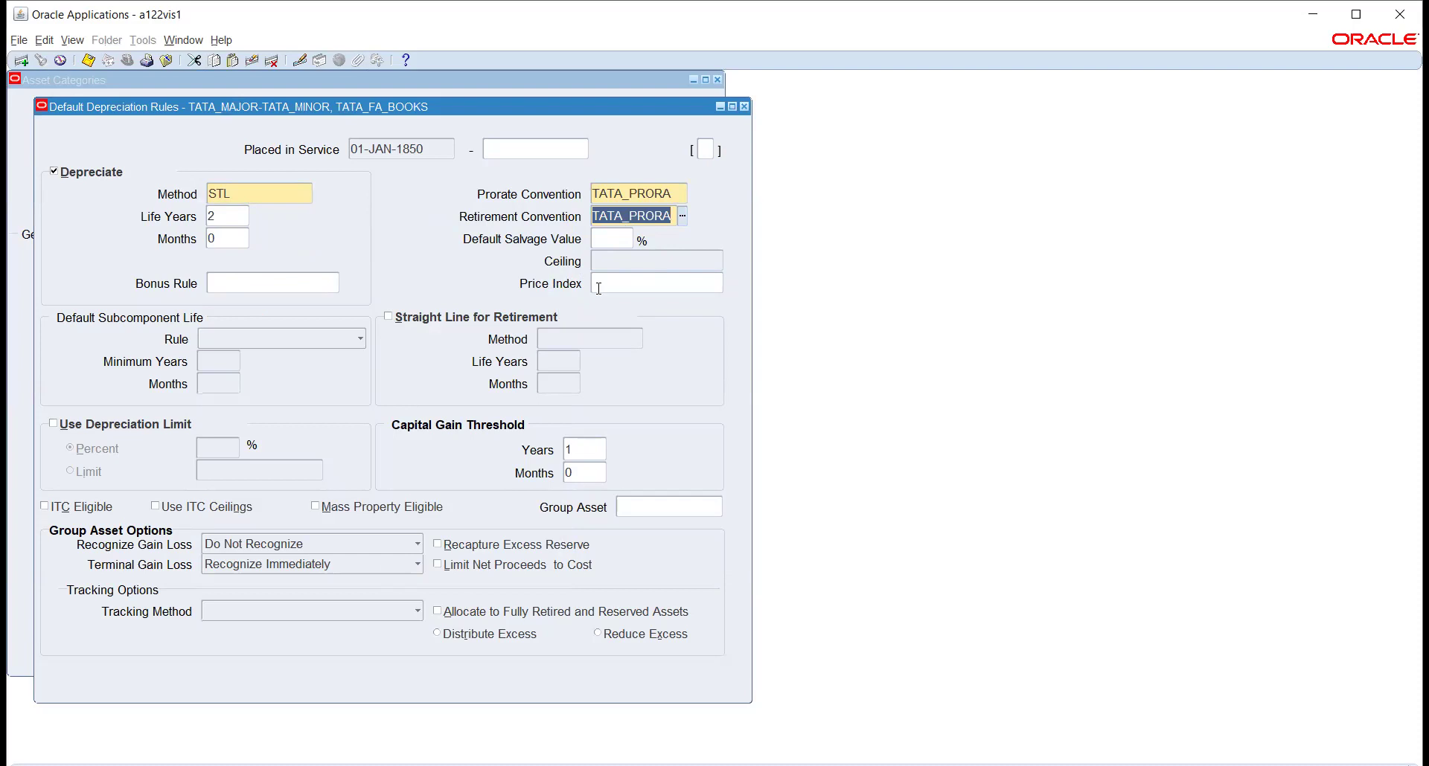
left_click(389, 316)
left_click(744, 108)
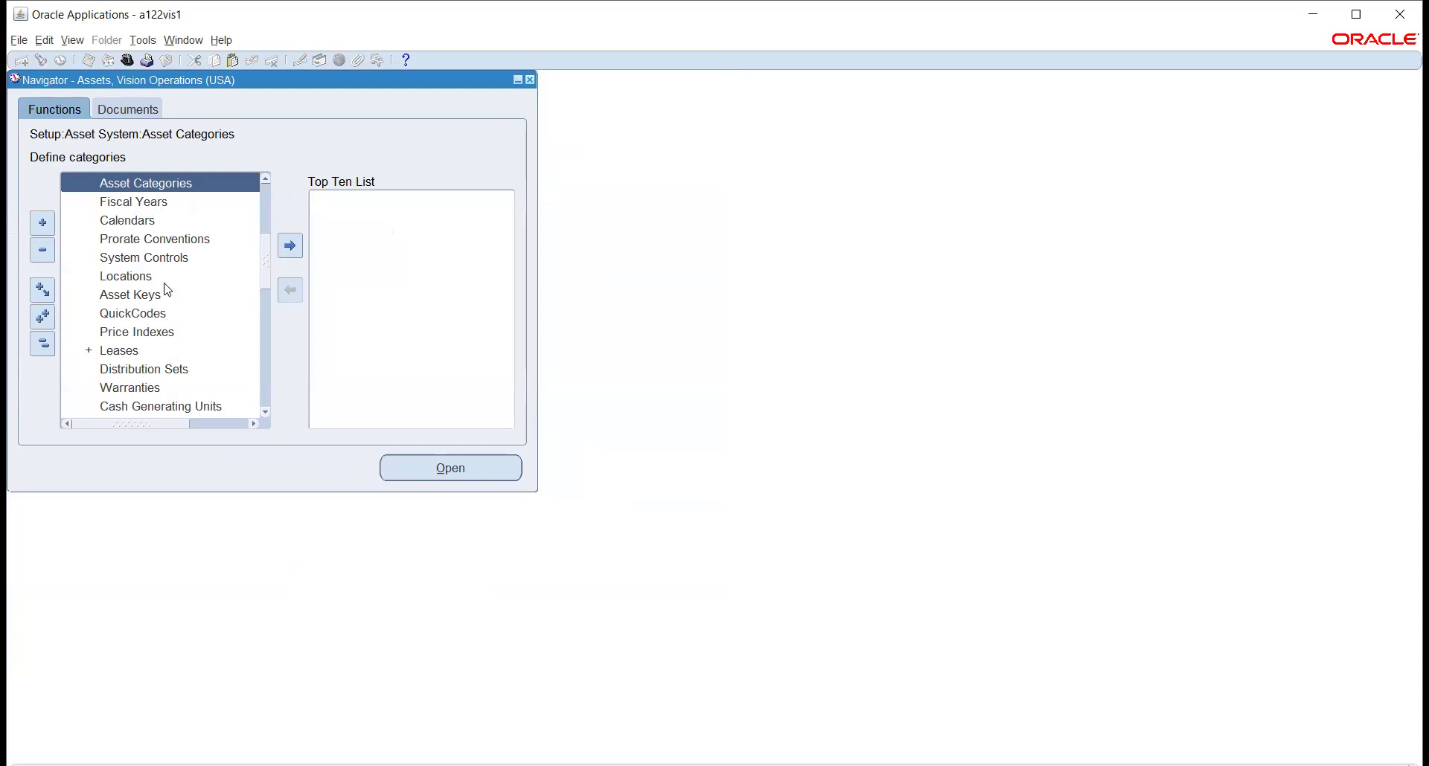
Open the Depreciation Methods setup form from the Depreciation functions under Setup
scroll(167, 289, "up", 1)
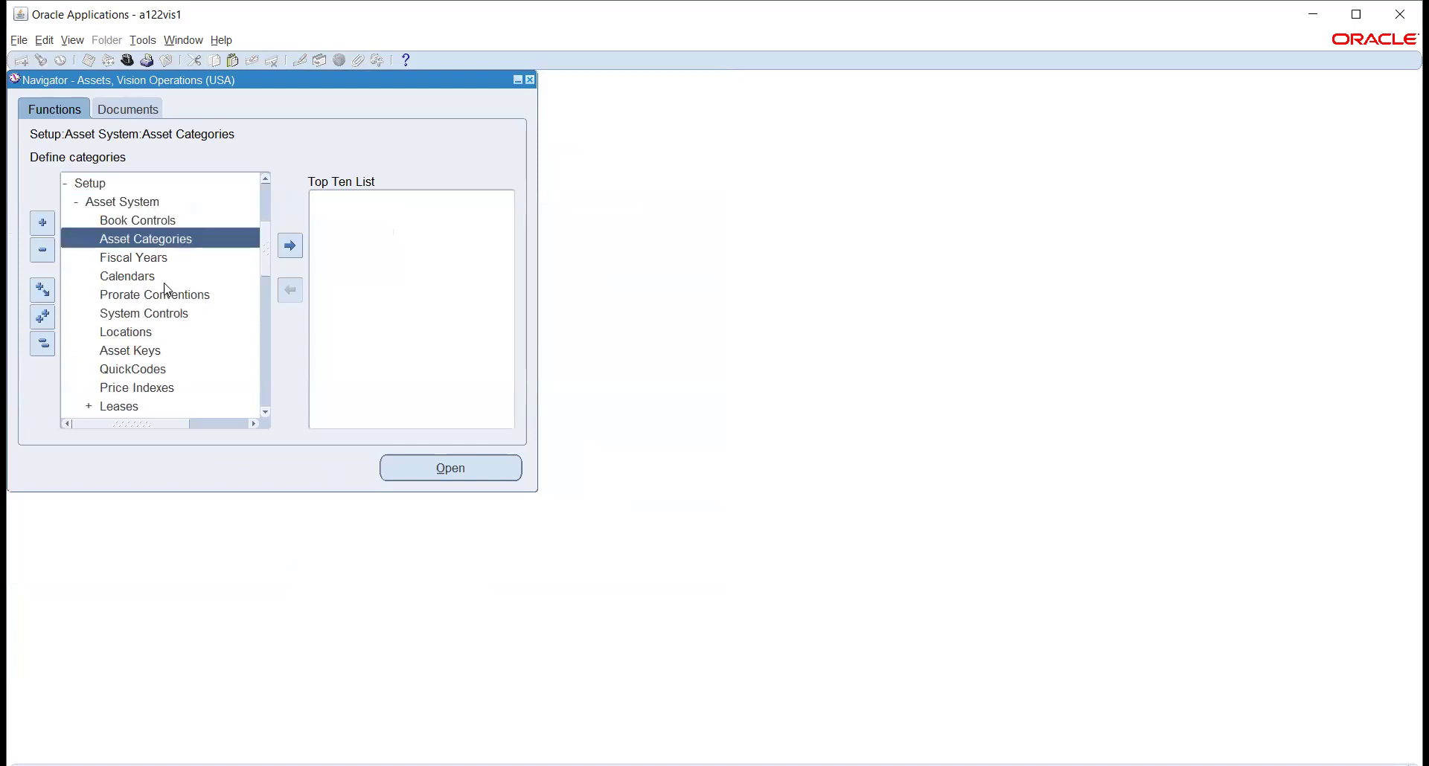
scroll(164, 290, "down", 2)
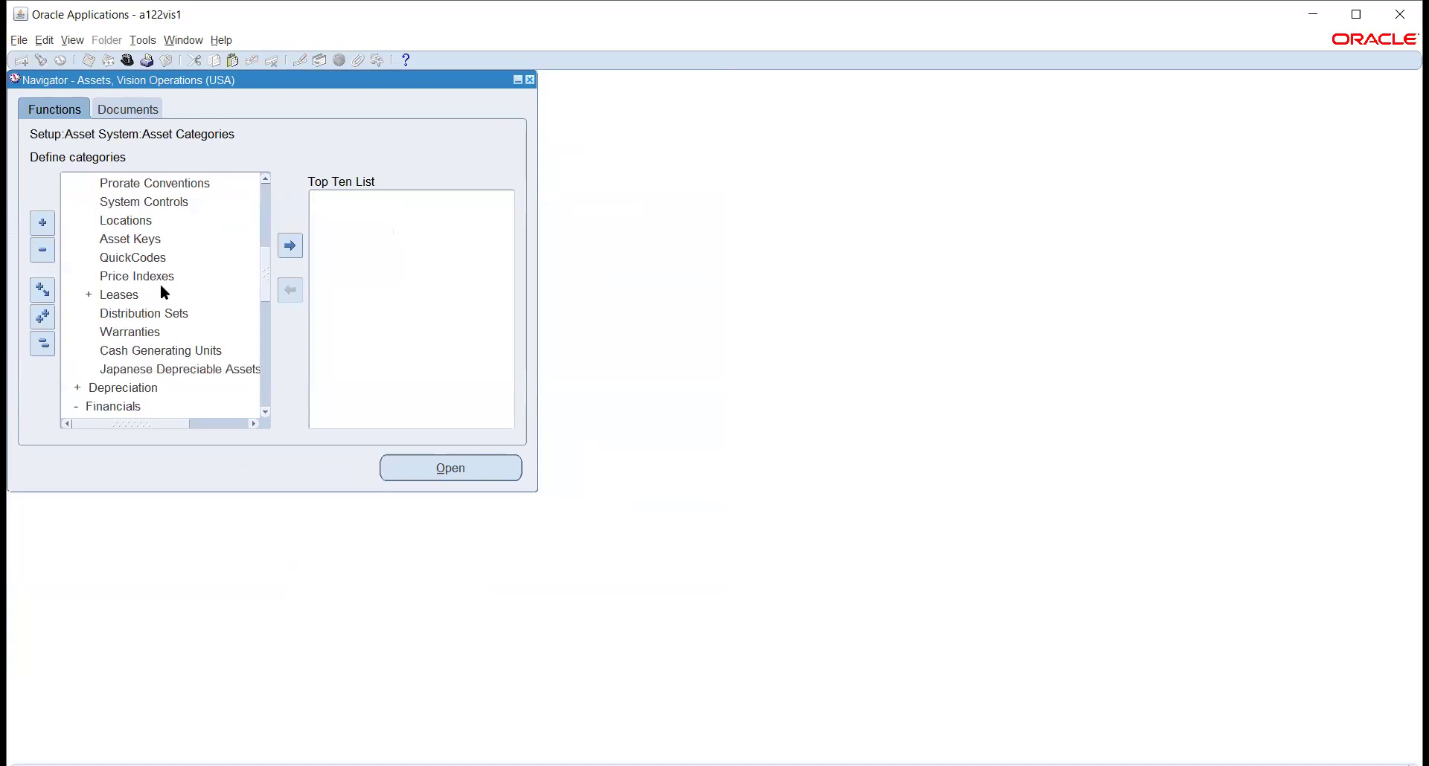
scroll(162, 290, "down", 3)
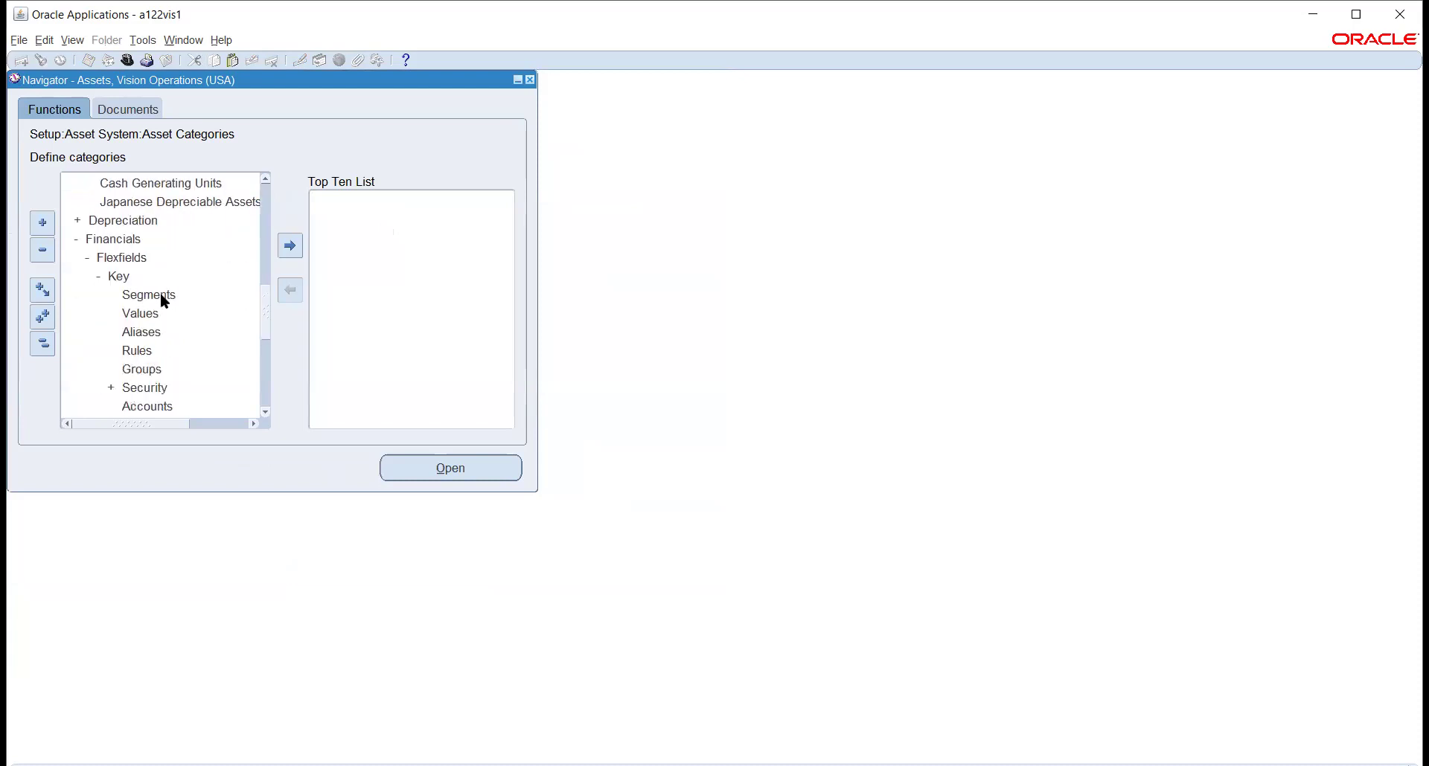
scroll(162, 298, "down", 2)
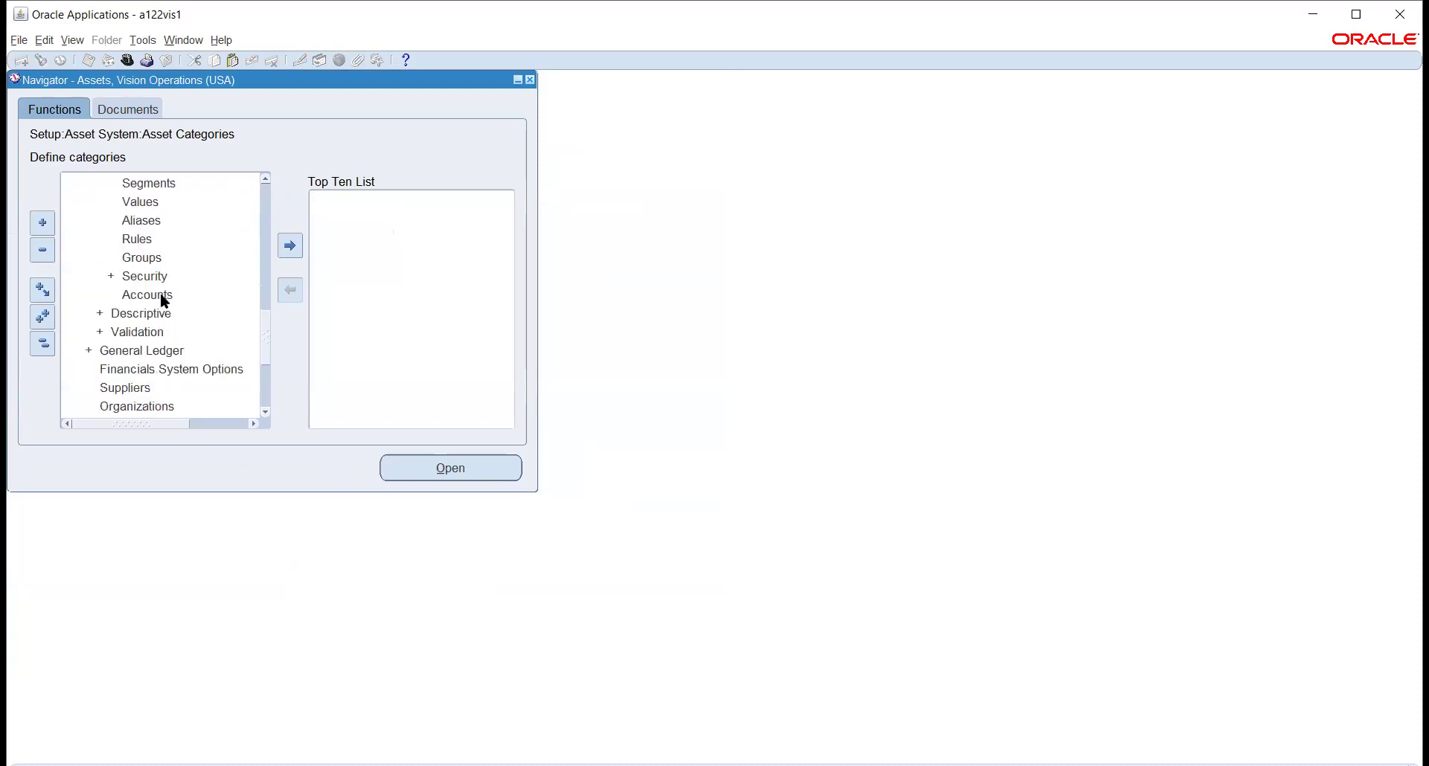
scroll(162, 297, "down", 1)
scroll(162, 309, "up", 2)
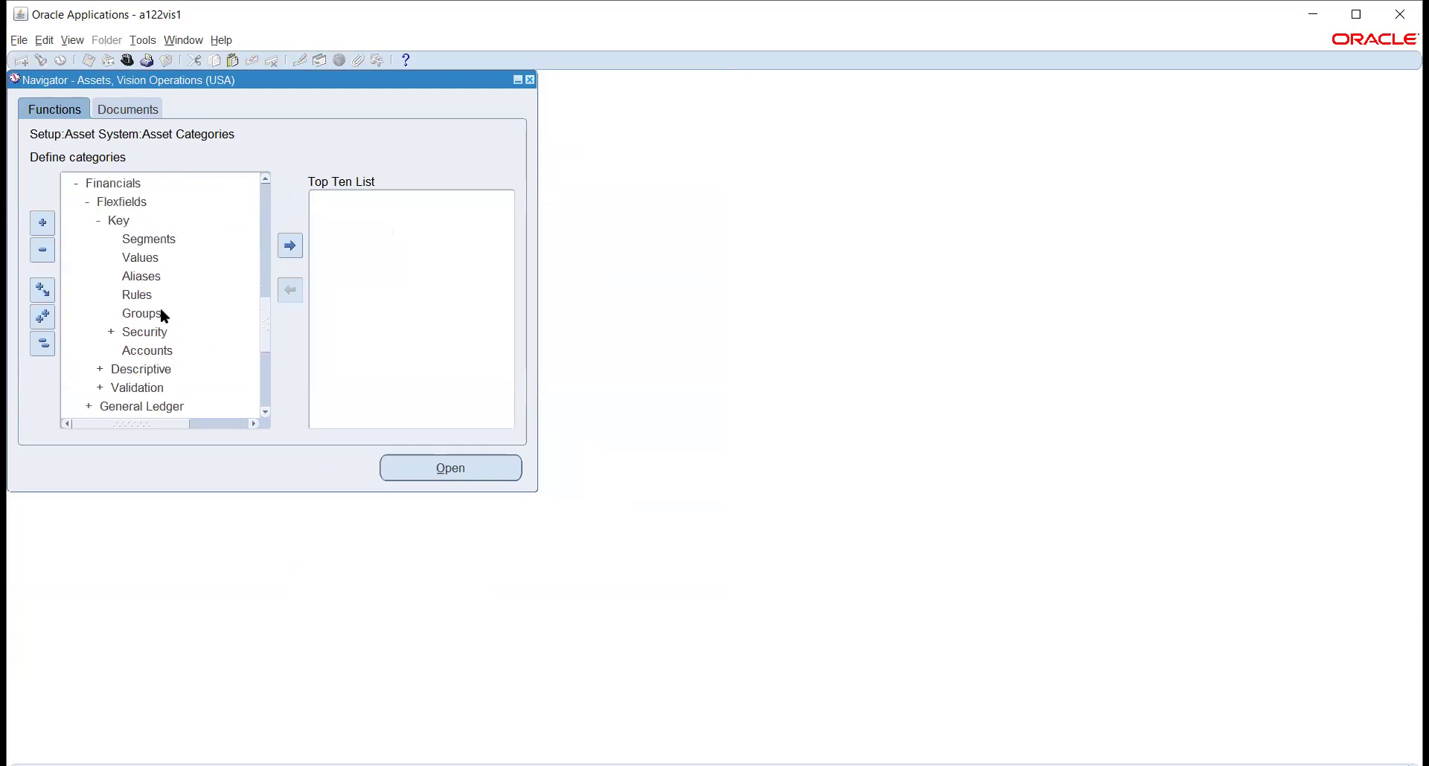
scroll(160, 307, "up", 1)
left_click(113, 221)
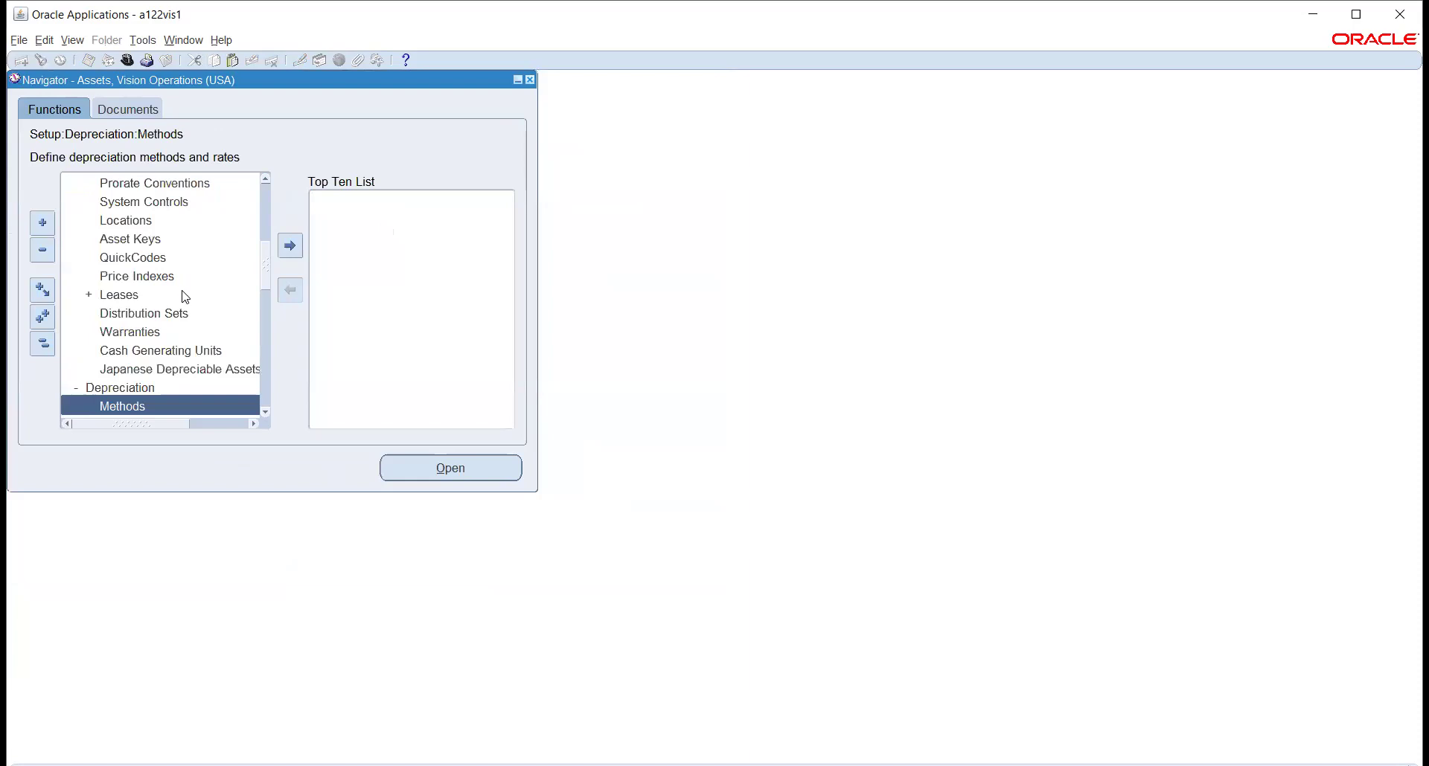
scroll(179, 290, "down", 2)
double_click(128, 295)
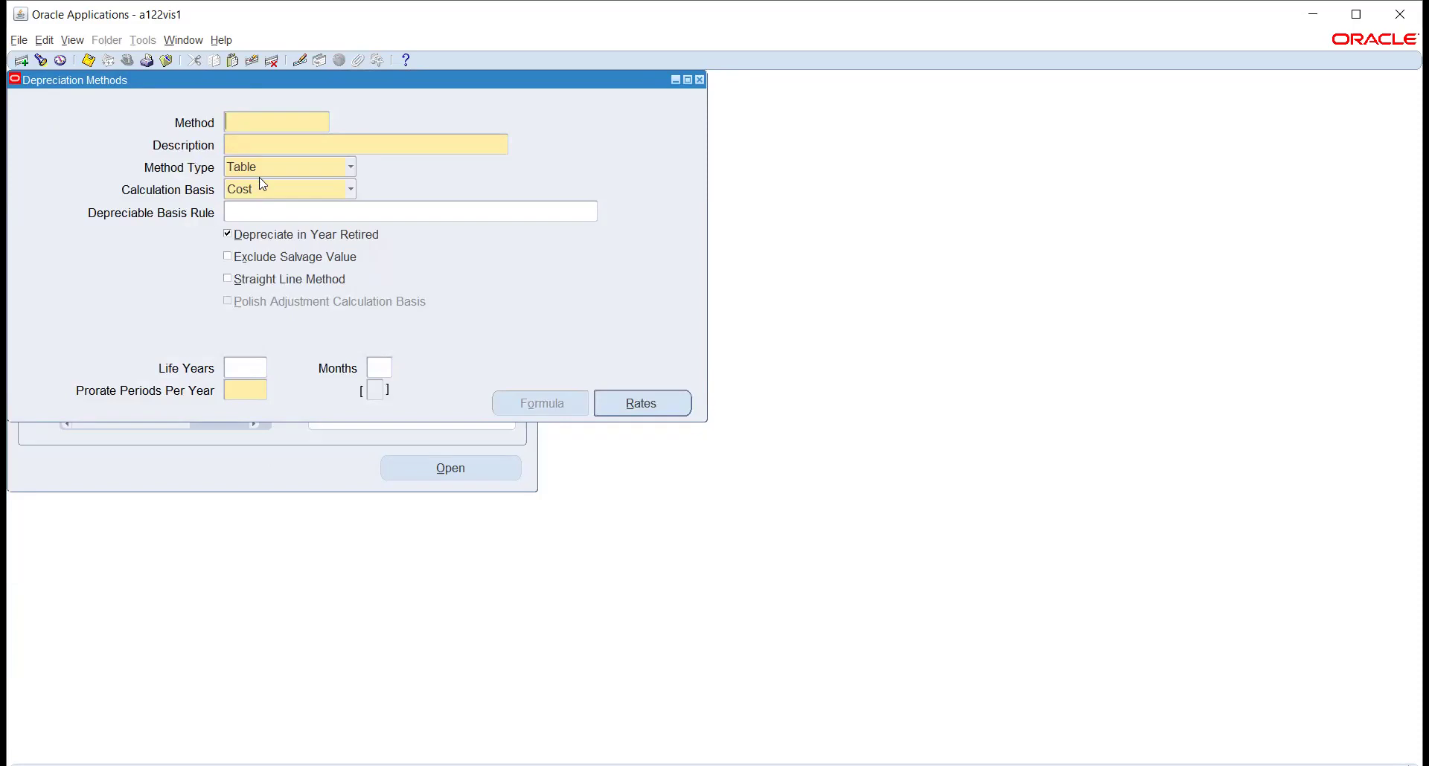
Set the method type of the blank depreciation method to Flat
left_click(250, 125)
left_click(326, 170)
left_click(330, 177)
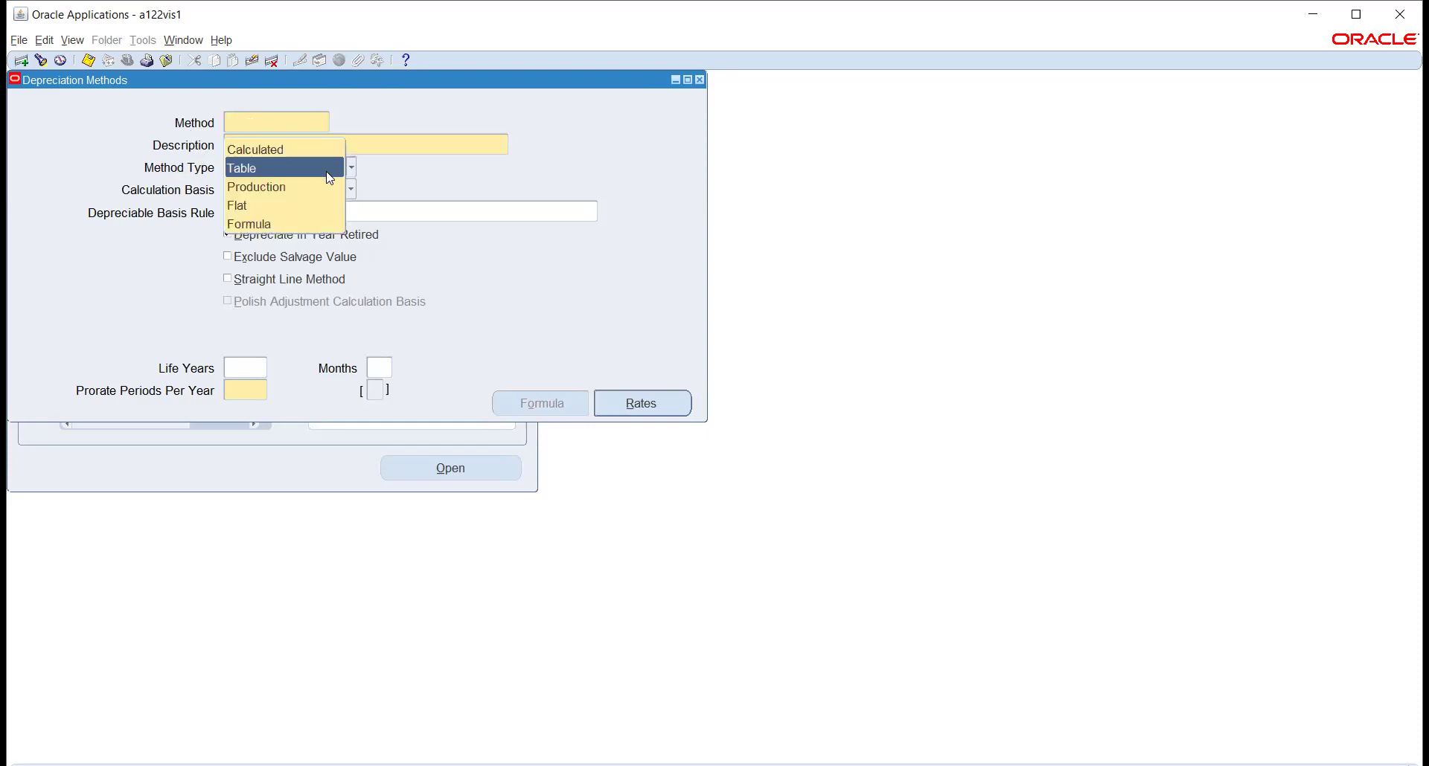
left_click(283, 214)
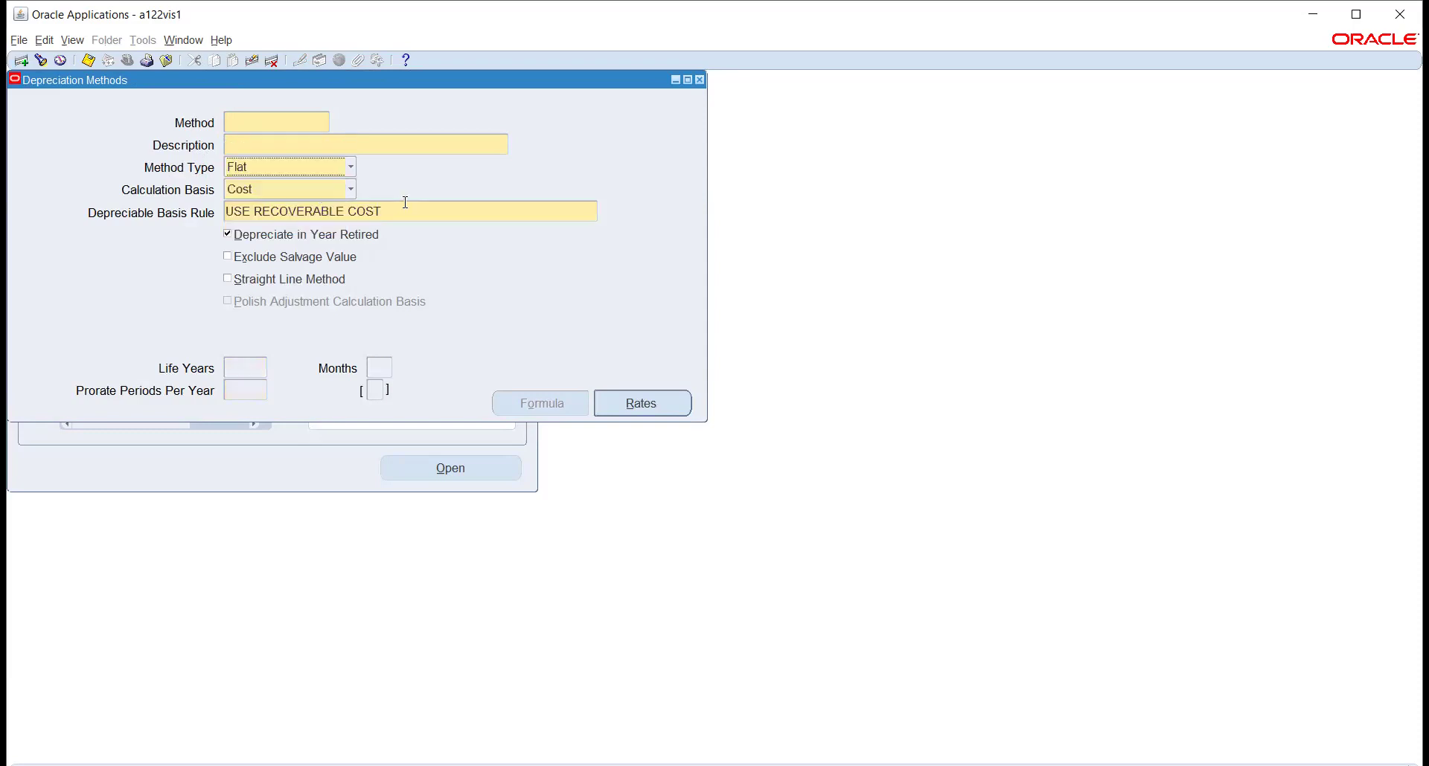
Review the available calculation basis and method type options for the depreciation method
left_click(313, 190)
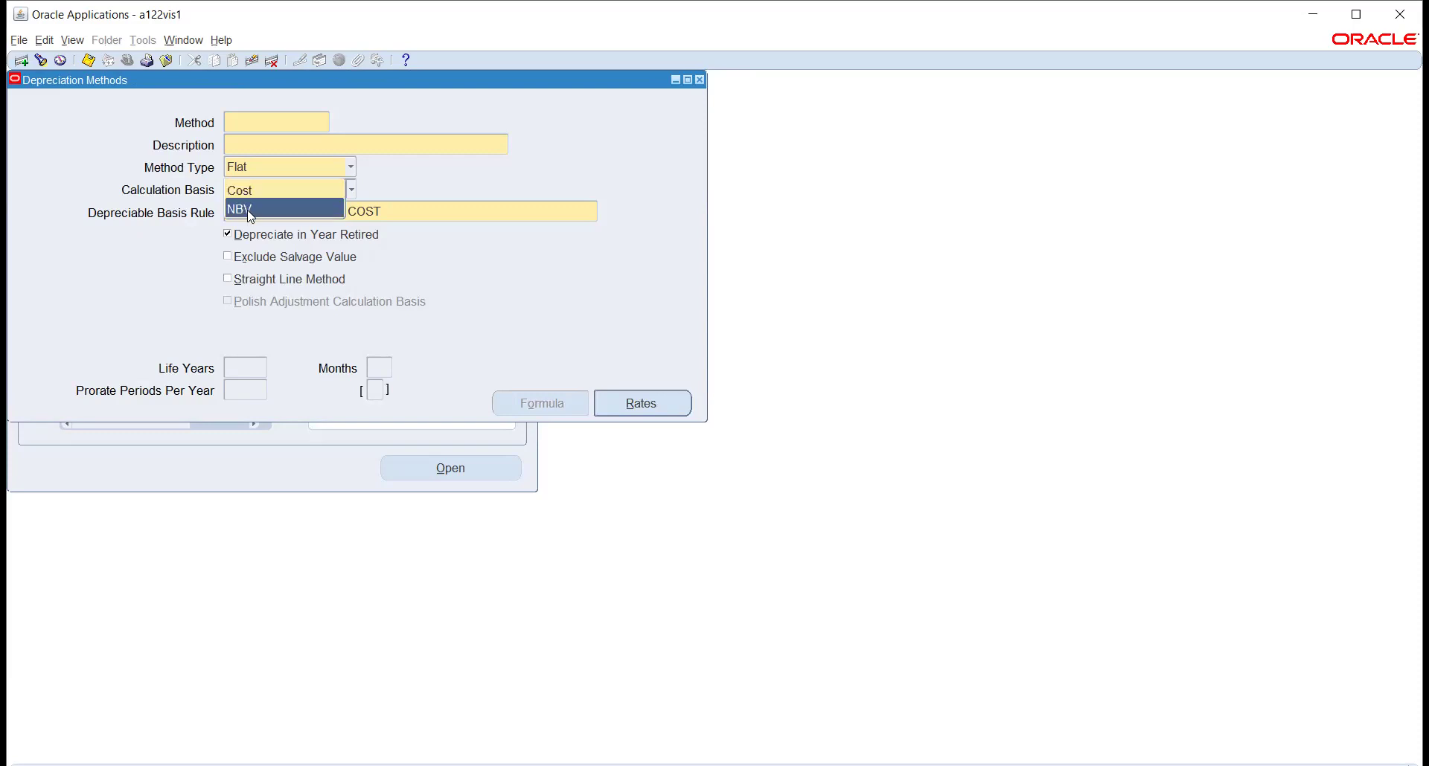
left_click(450, 169)
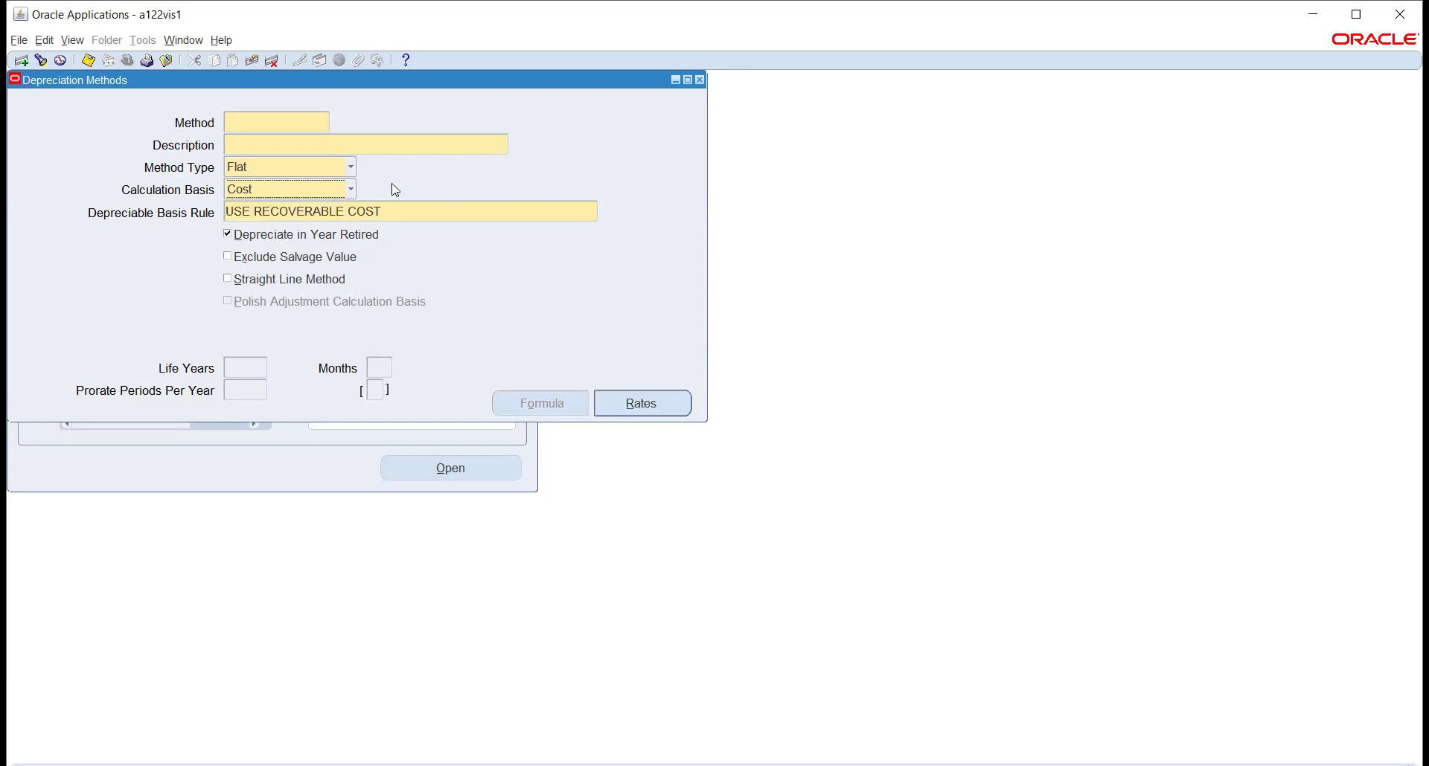
left_click(303, 168)
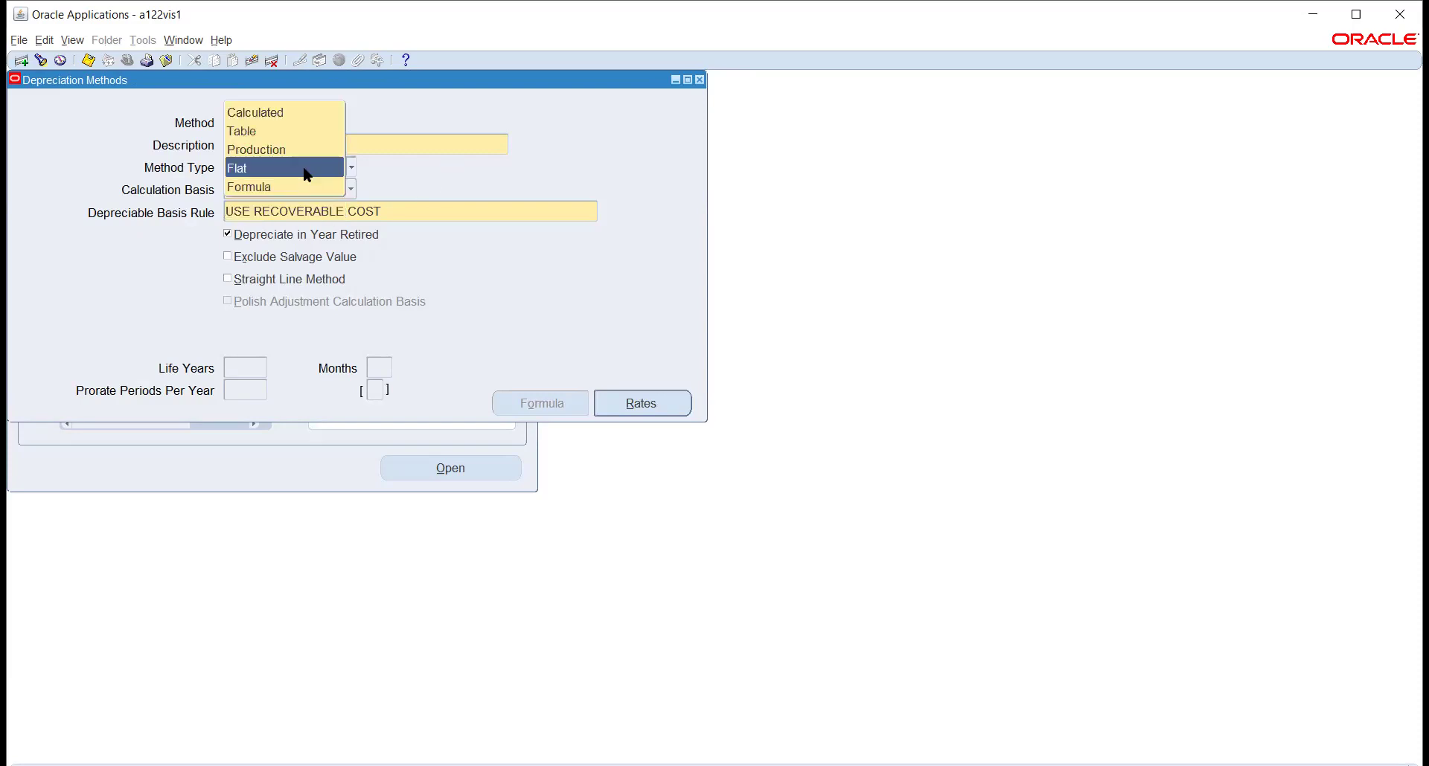
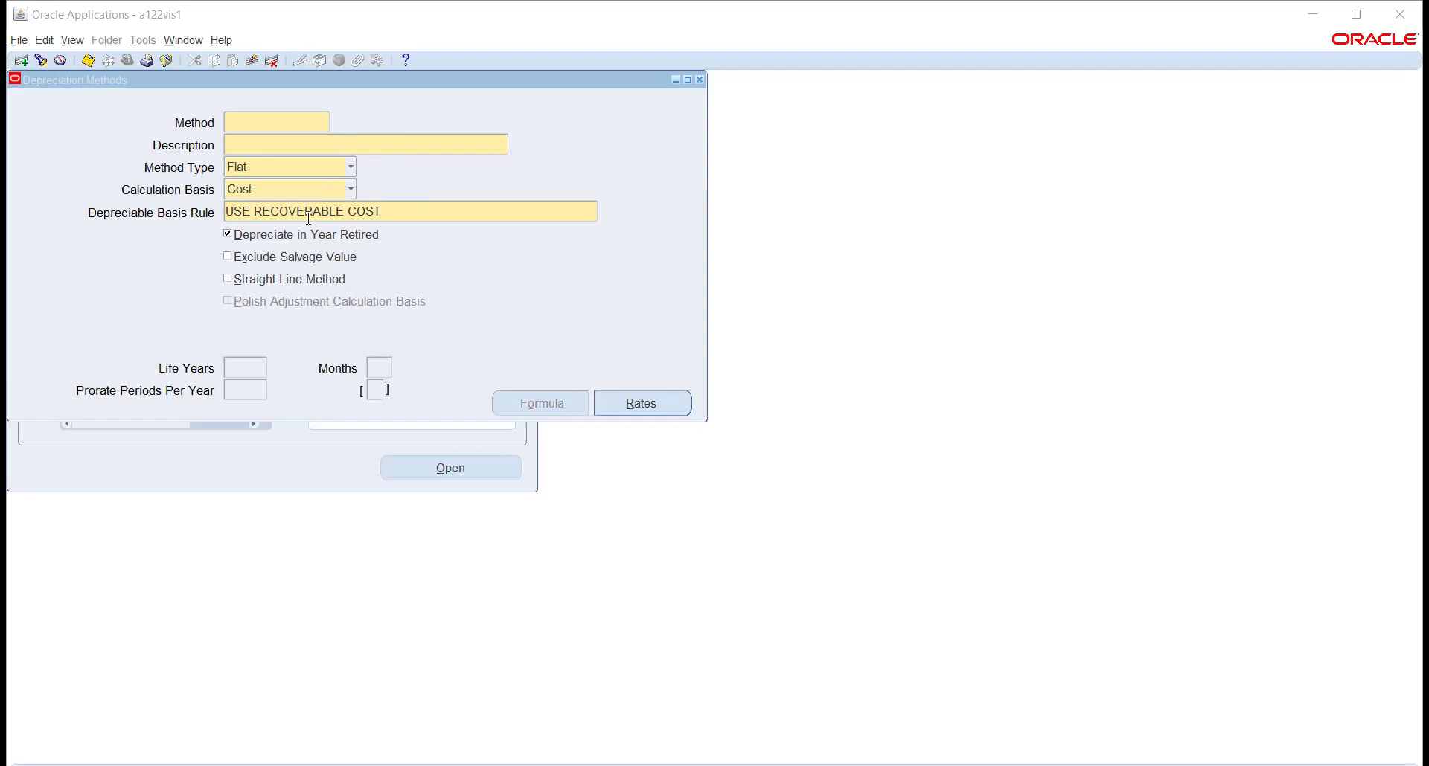
Check the method types and calculation bases offered while the depreciation method is set to Flat
left_click(309, 172)
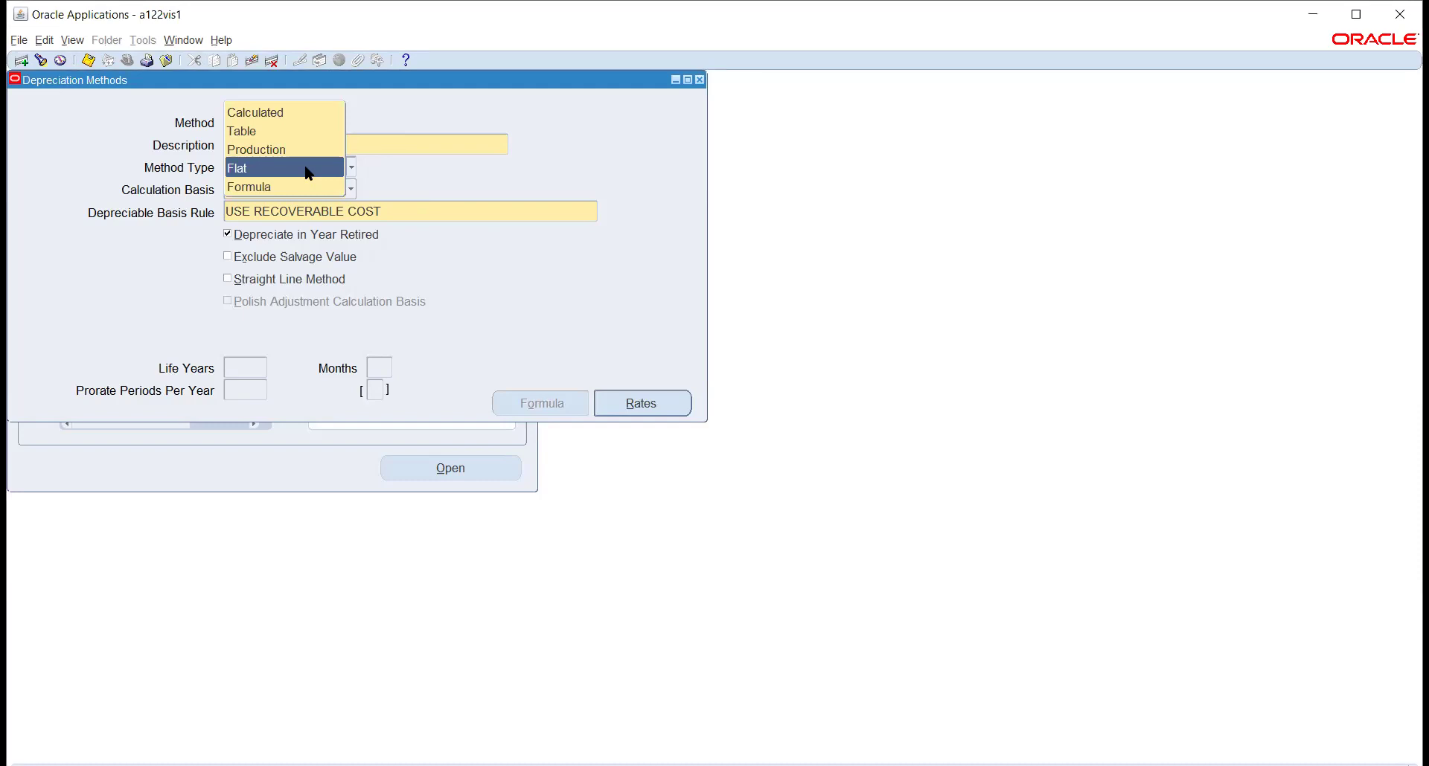
left_click(425, 179)
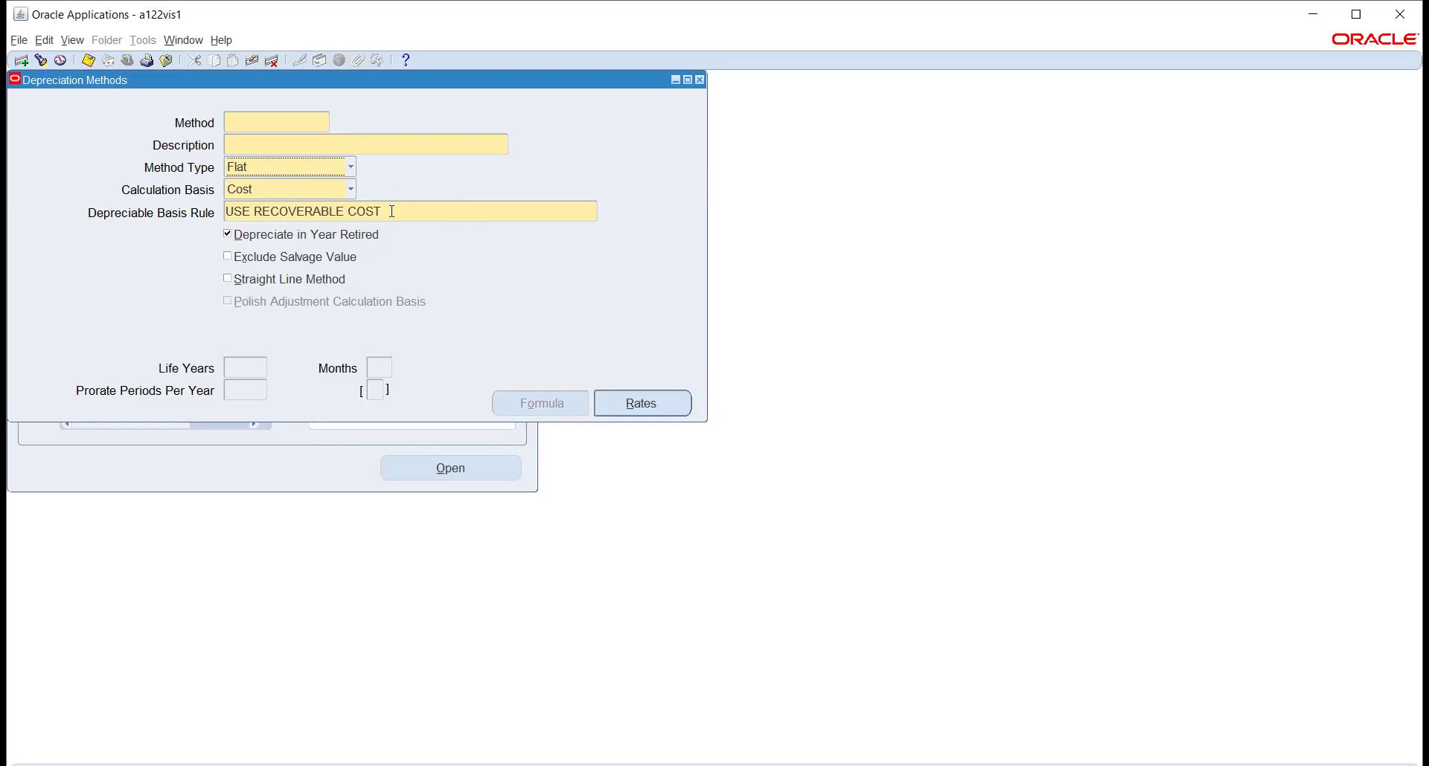
left_click(289, 195)
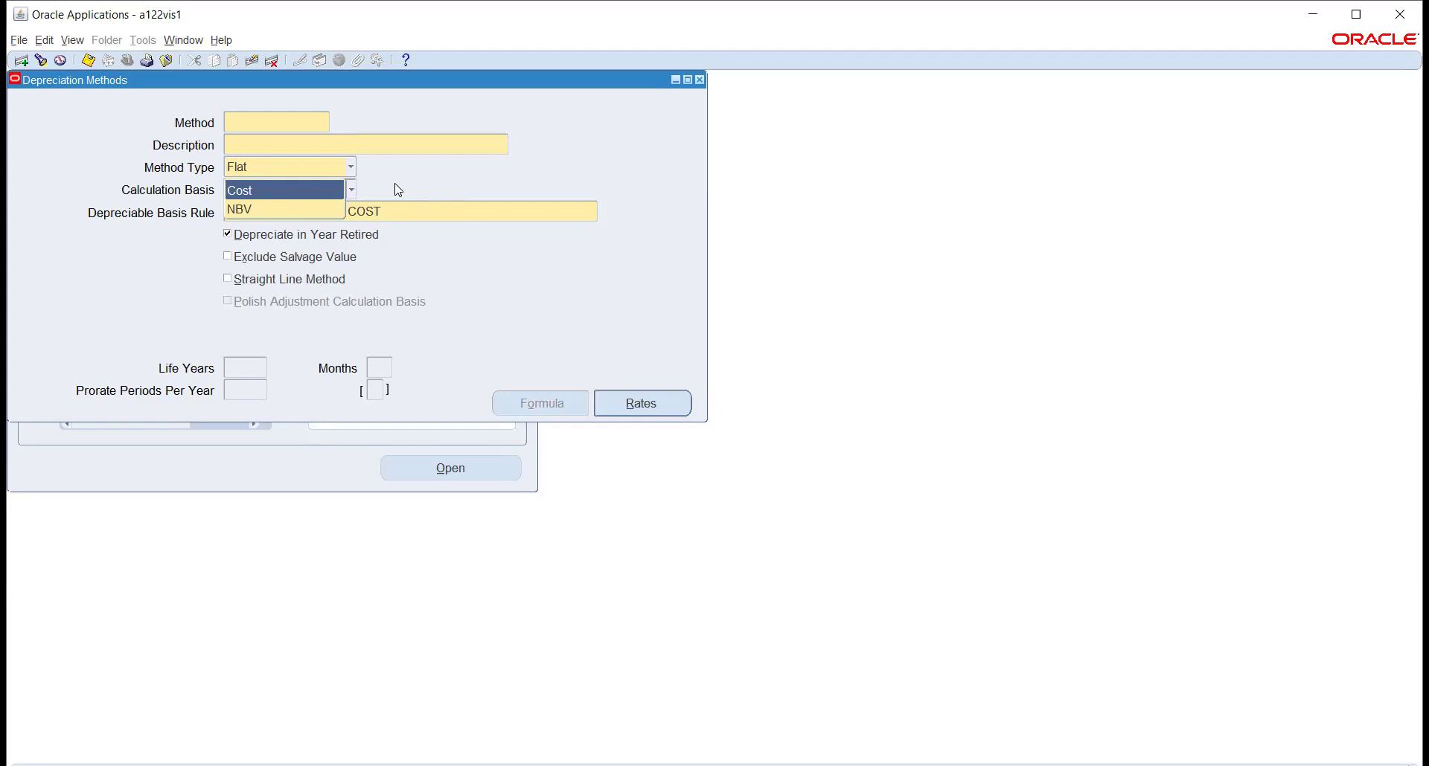
key("Return")
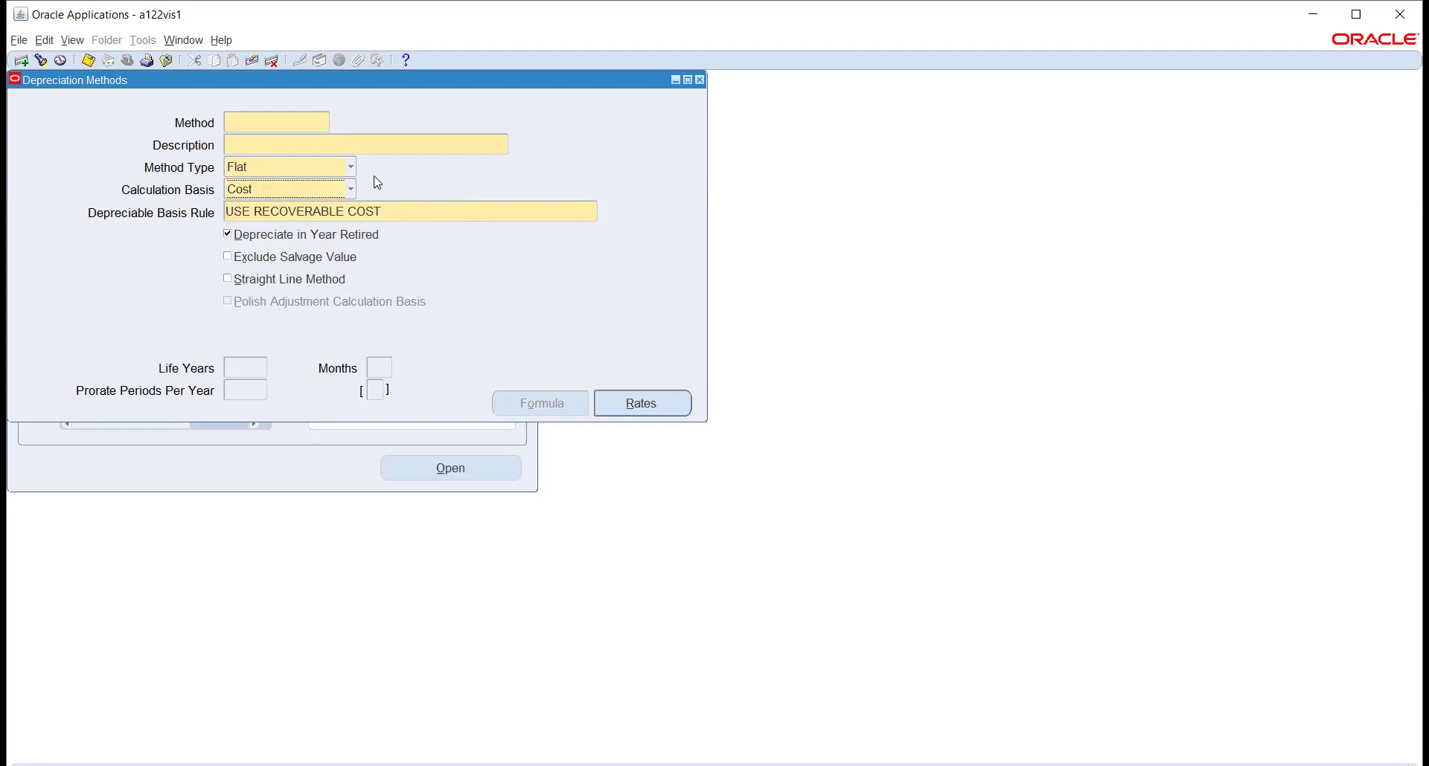
Try the Production and Calculated method types for the blank depreciation method
left_click(333, 172)
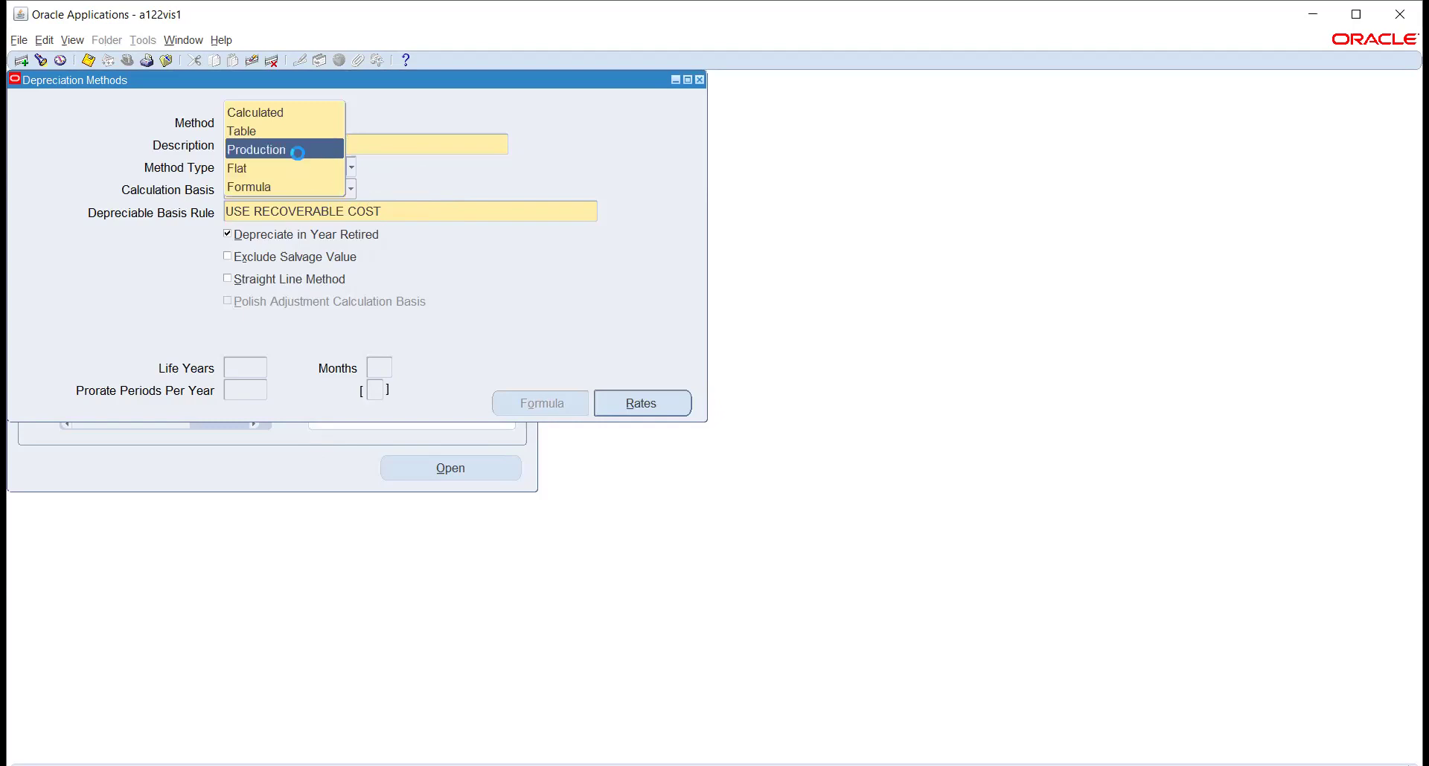
left_click(301, 159)
left_click(344, 192)
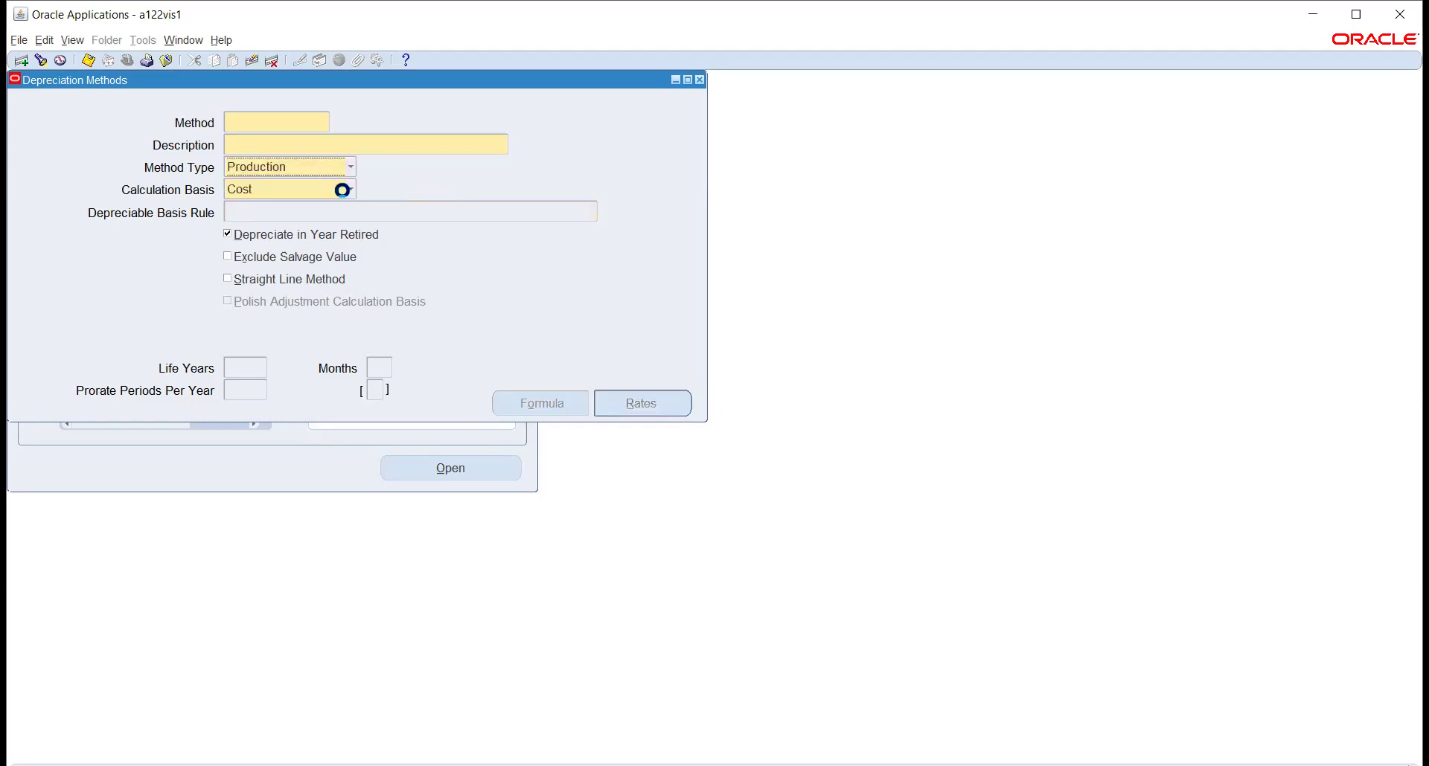
left_click(400, 177)
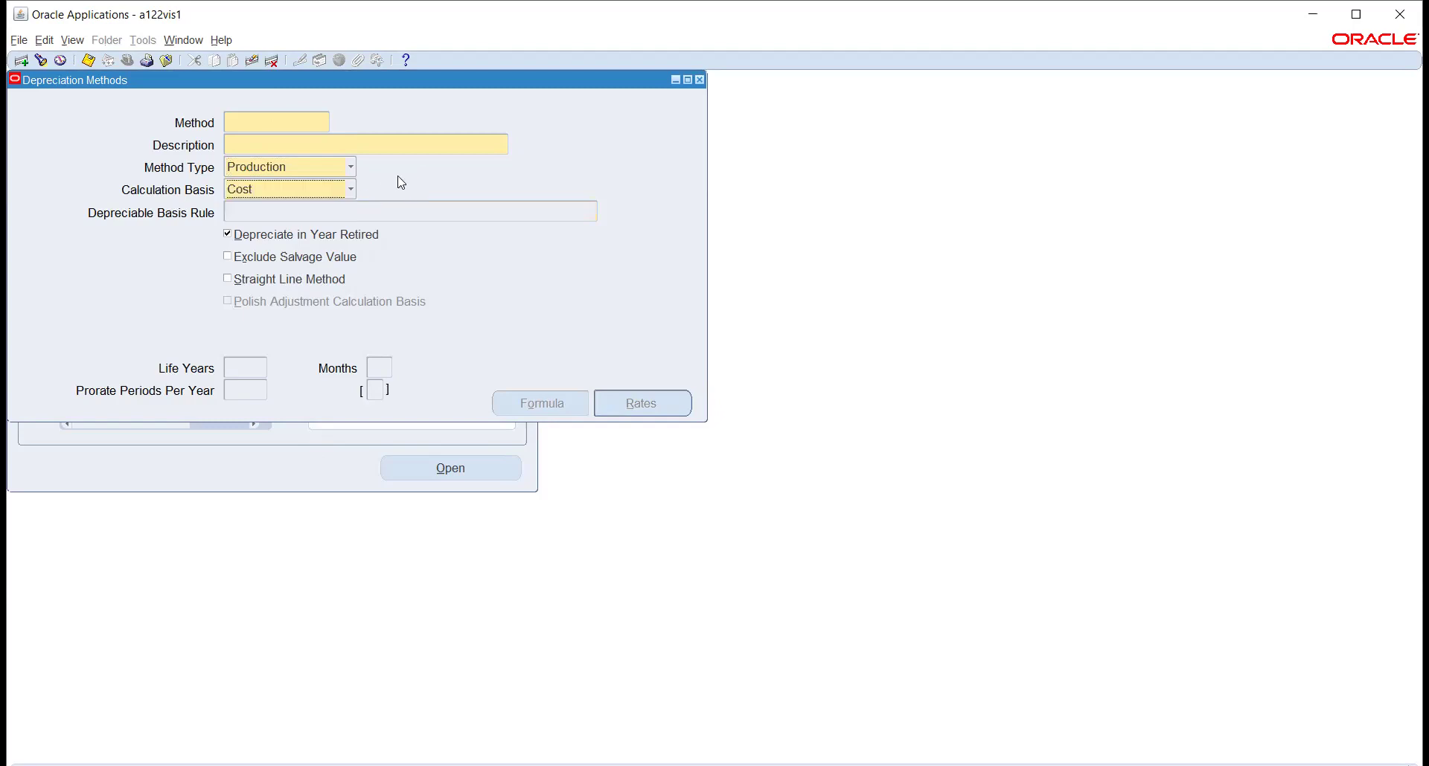
left_click(266, 170)
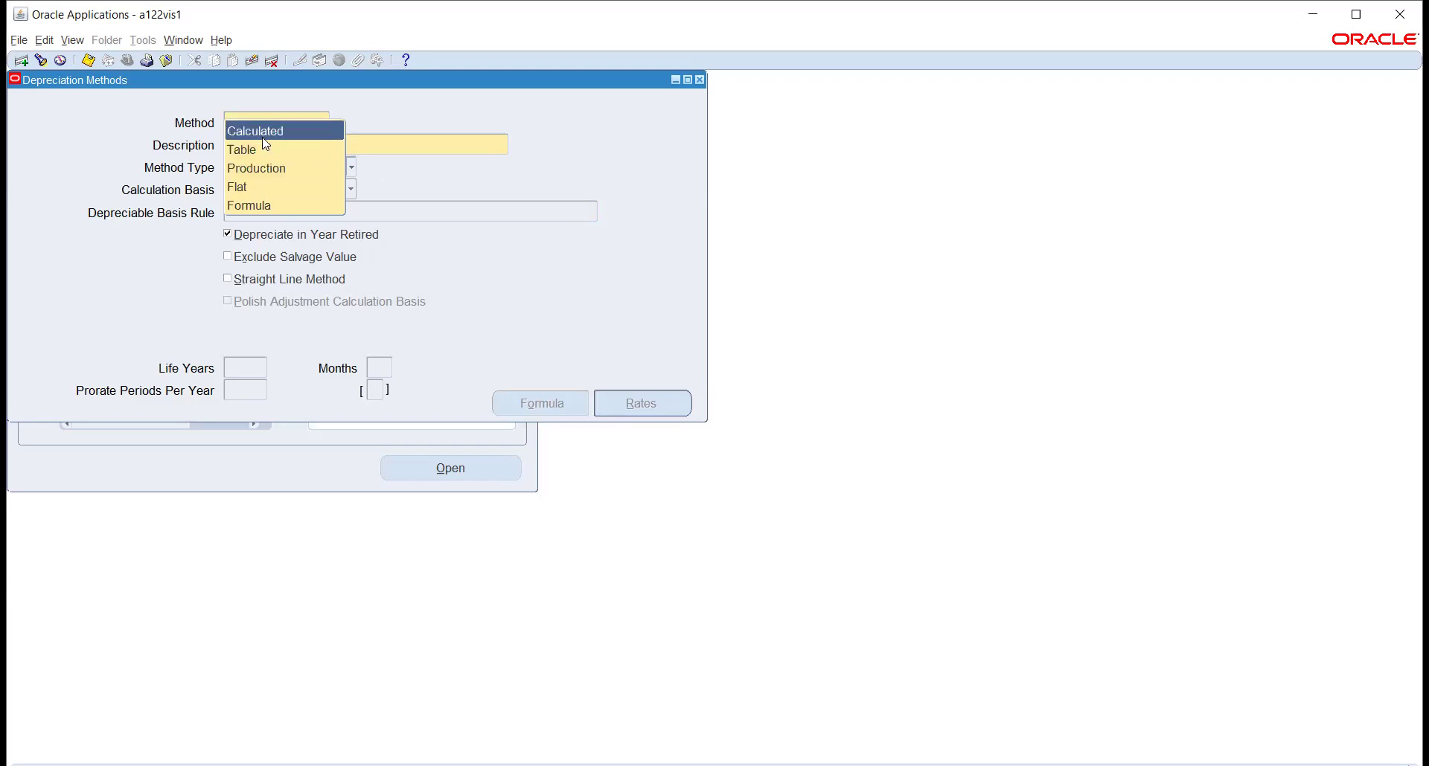
left_click(262, 132)
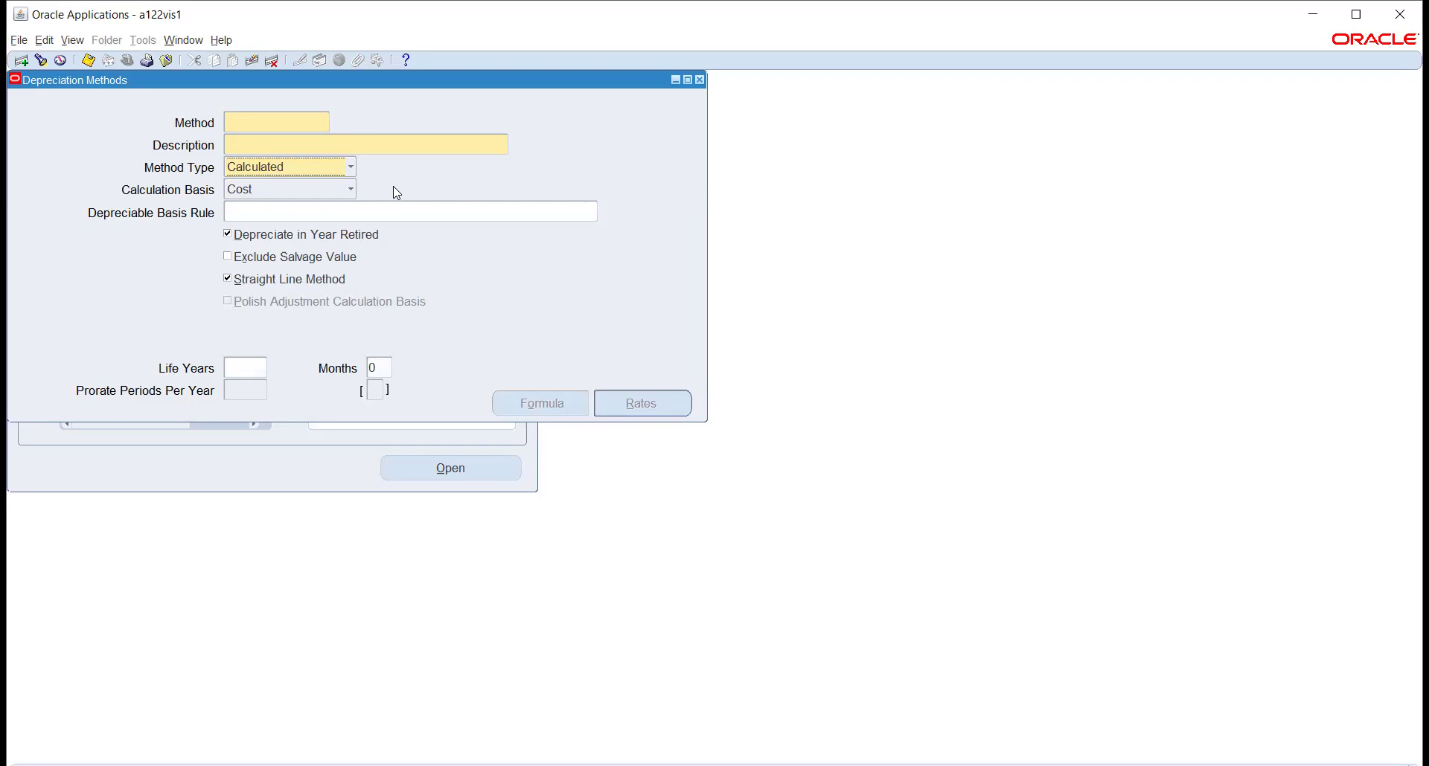
Set the method type to Formula and try to open the formula definition for the unnamed method
left_click(329, 174)
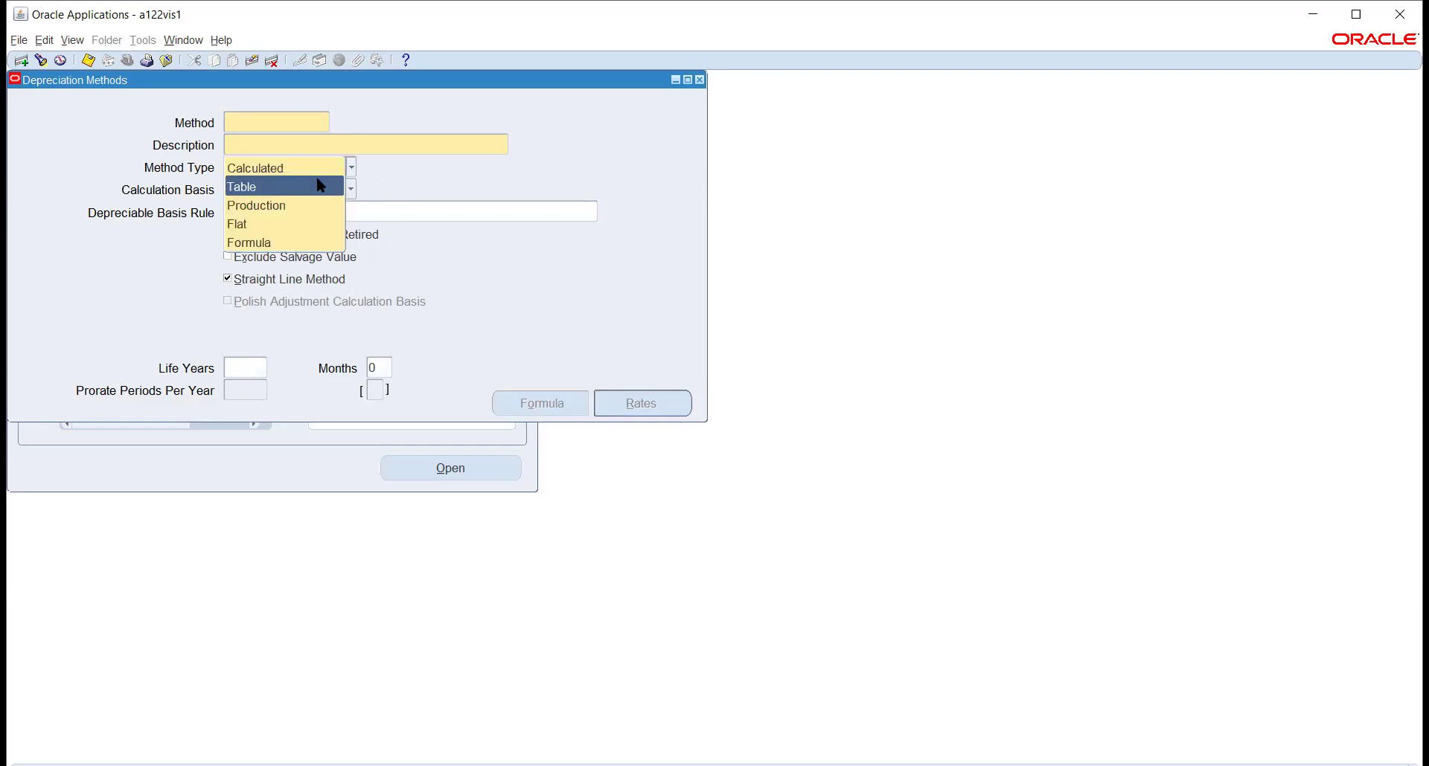
left_click(304, 242)
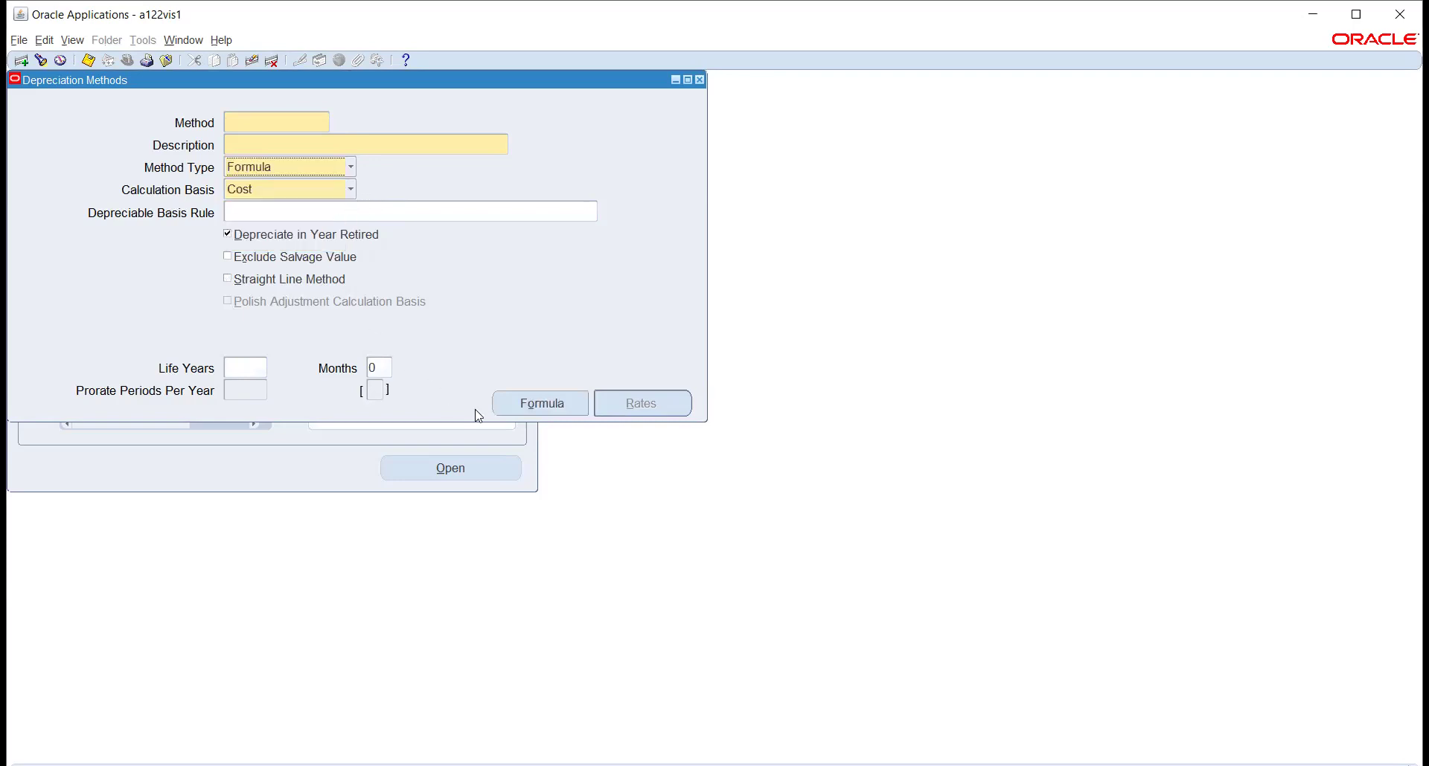
left_click(525, 405)
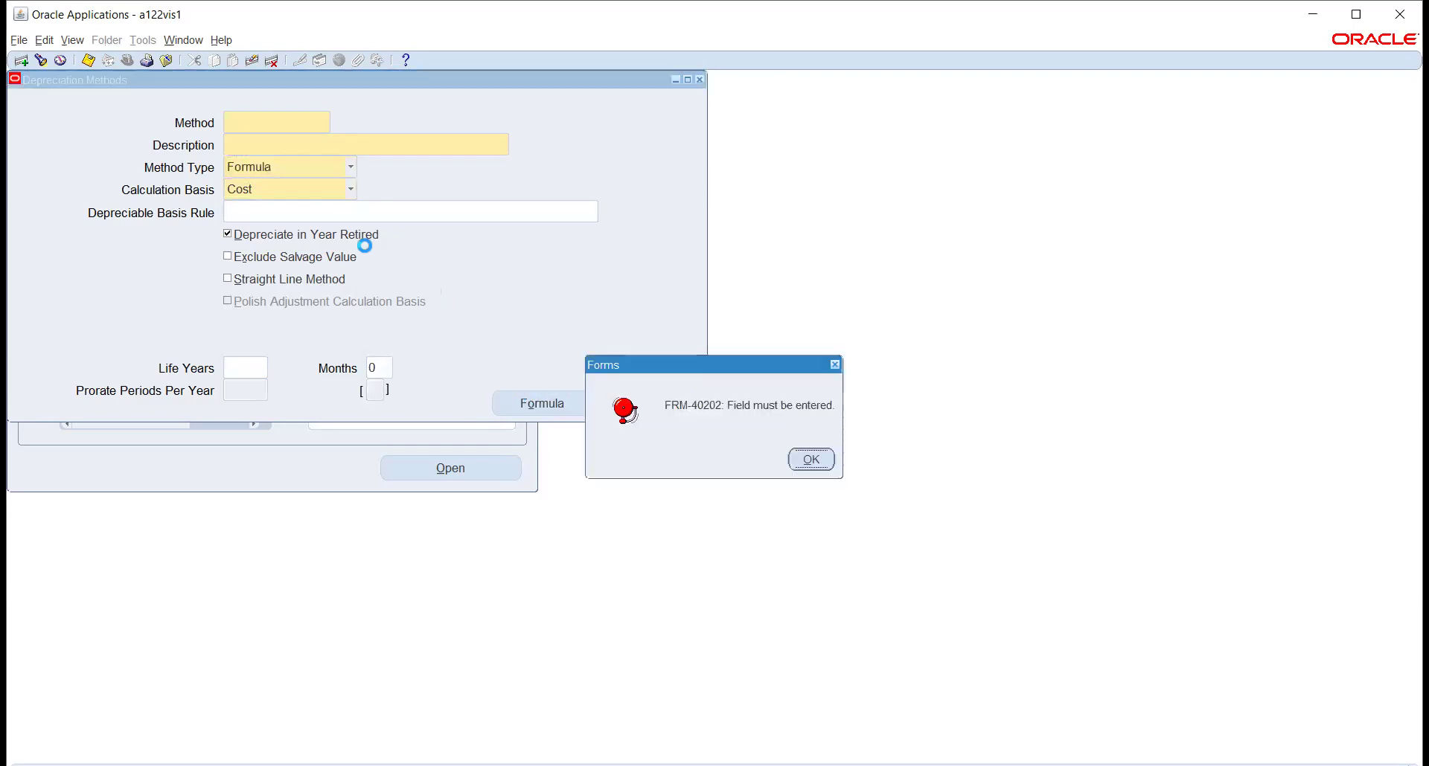
left_click(811, 459)
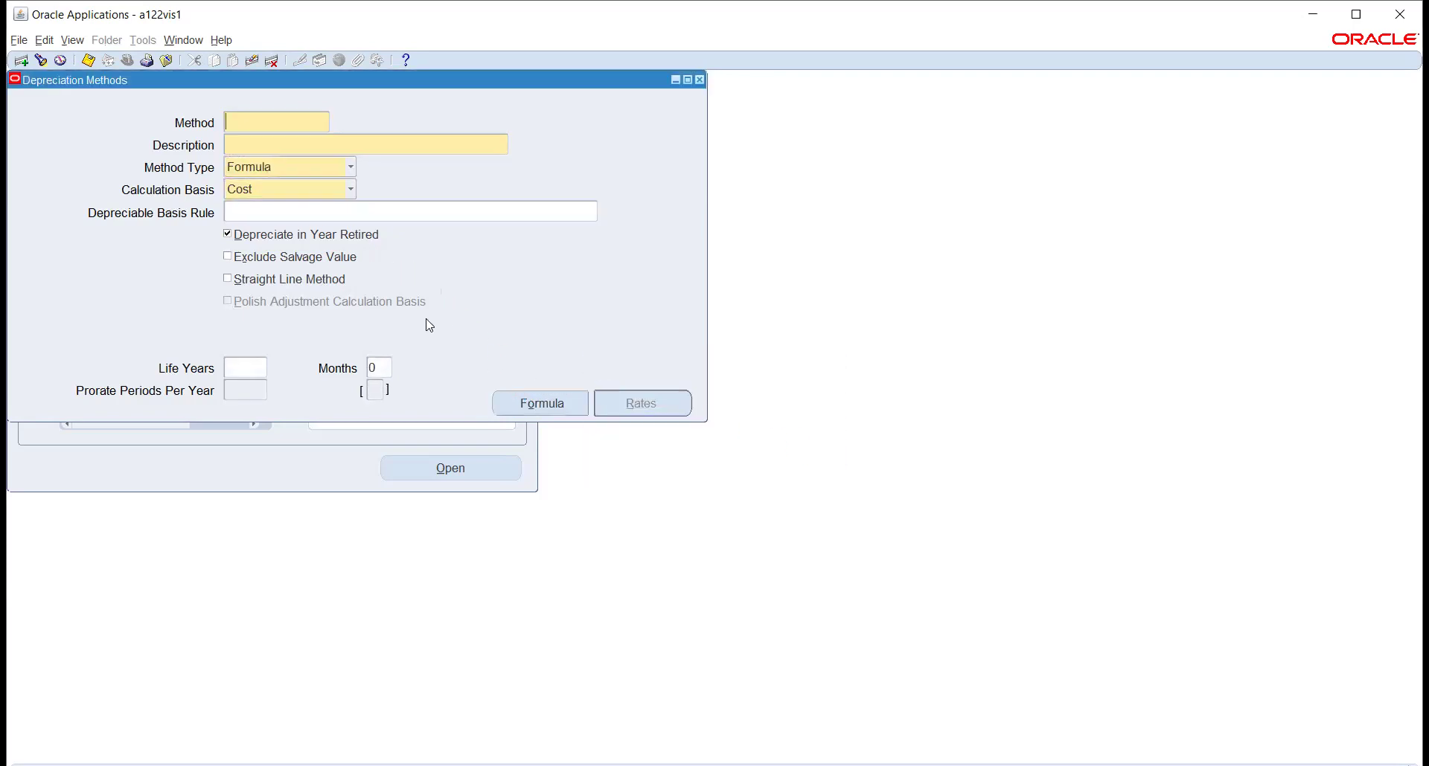
Name the method YU with description 2387 and view its Depreciation Formula window
type("YU")
left_click(313, 138)
type("2387")
key("Tab")
left_click(553, 409)
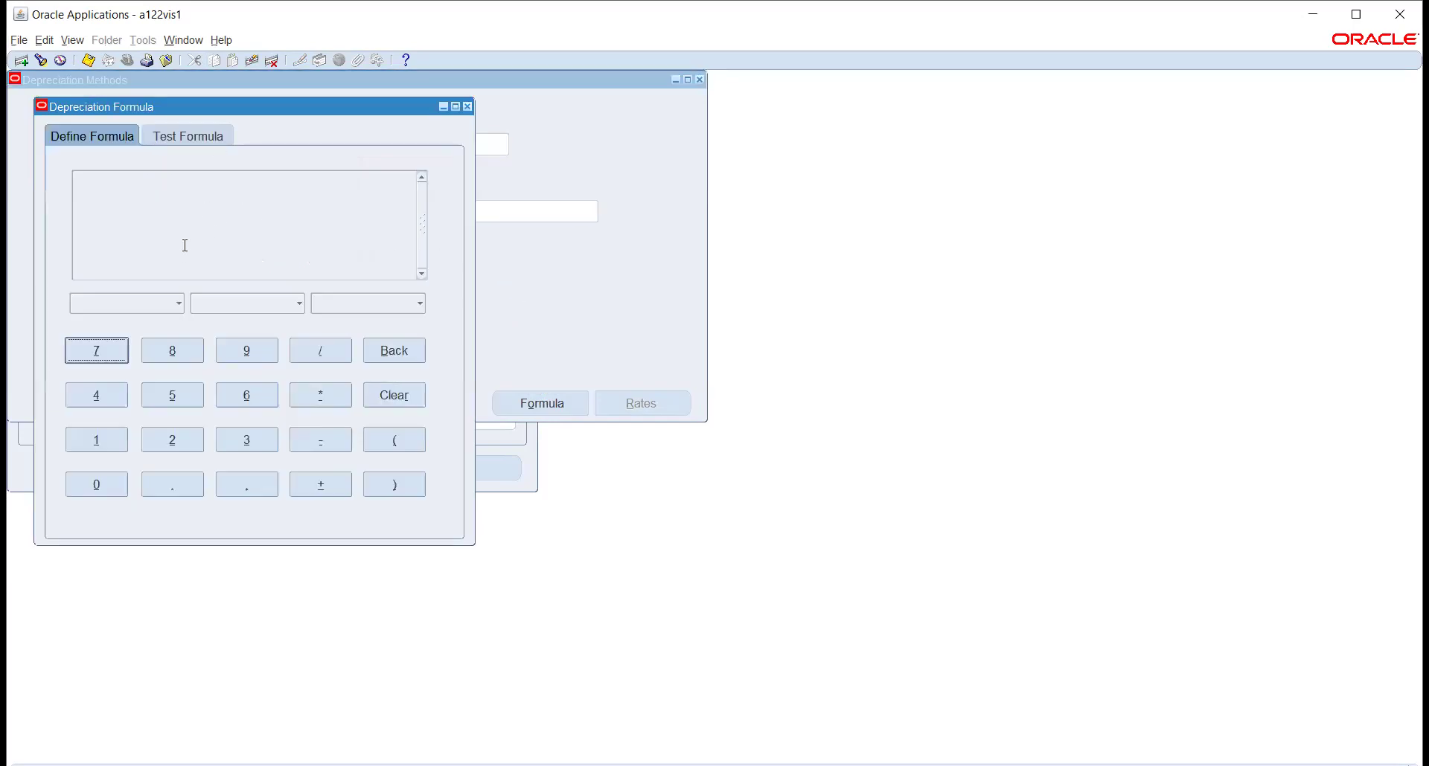
left_click(468, 107)
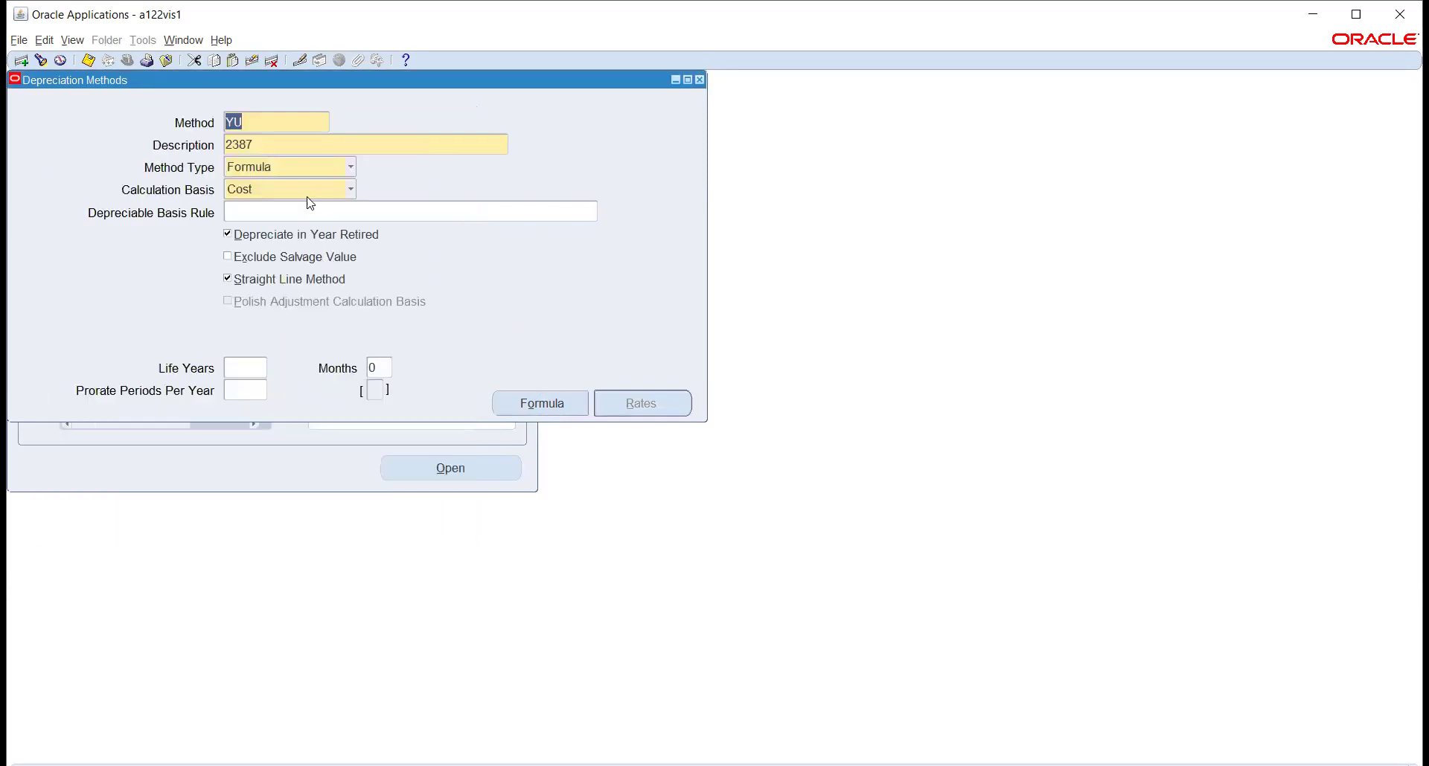
Switch method YU to the Flat type, view its Depreciation Rates window and close the Depreciation Methods form
left_click(302, 170)
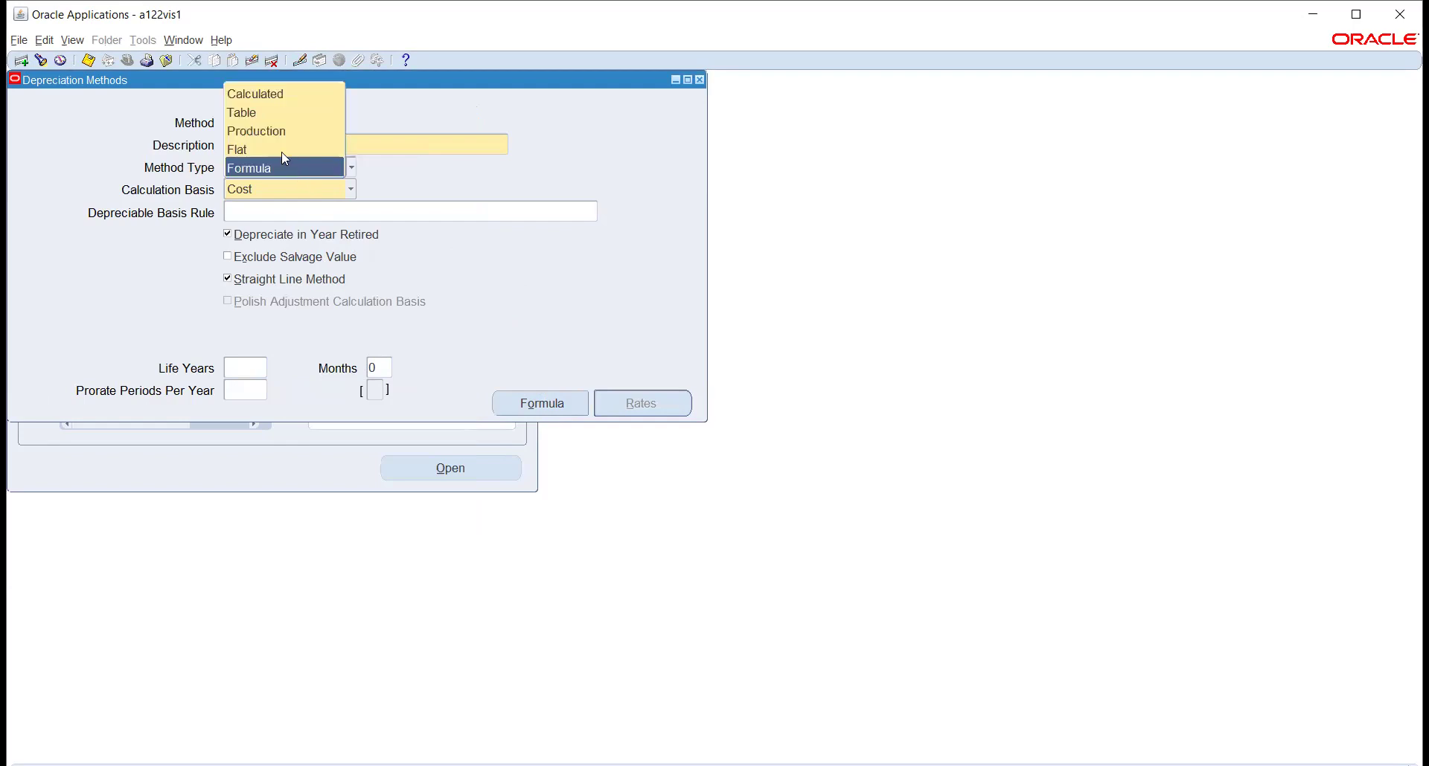
left_click(271, 149)
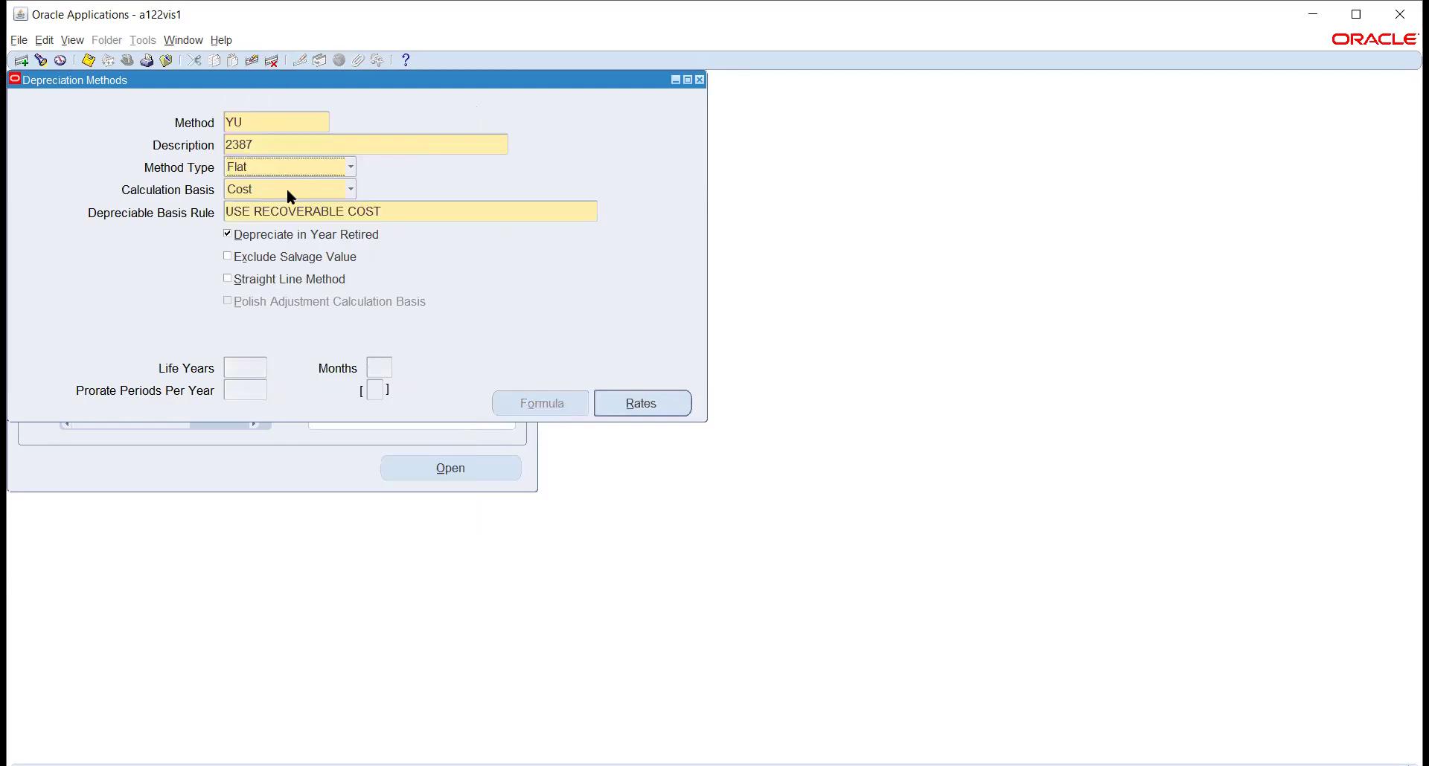
left_click(425, 210)
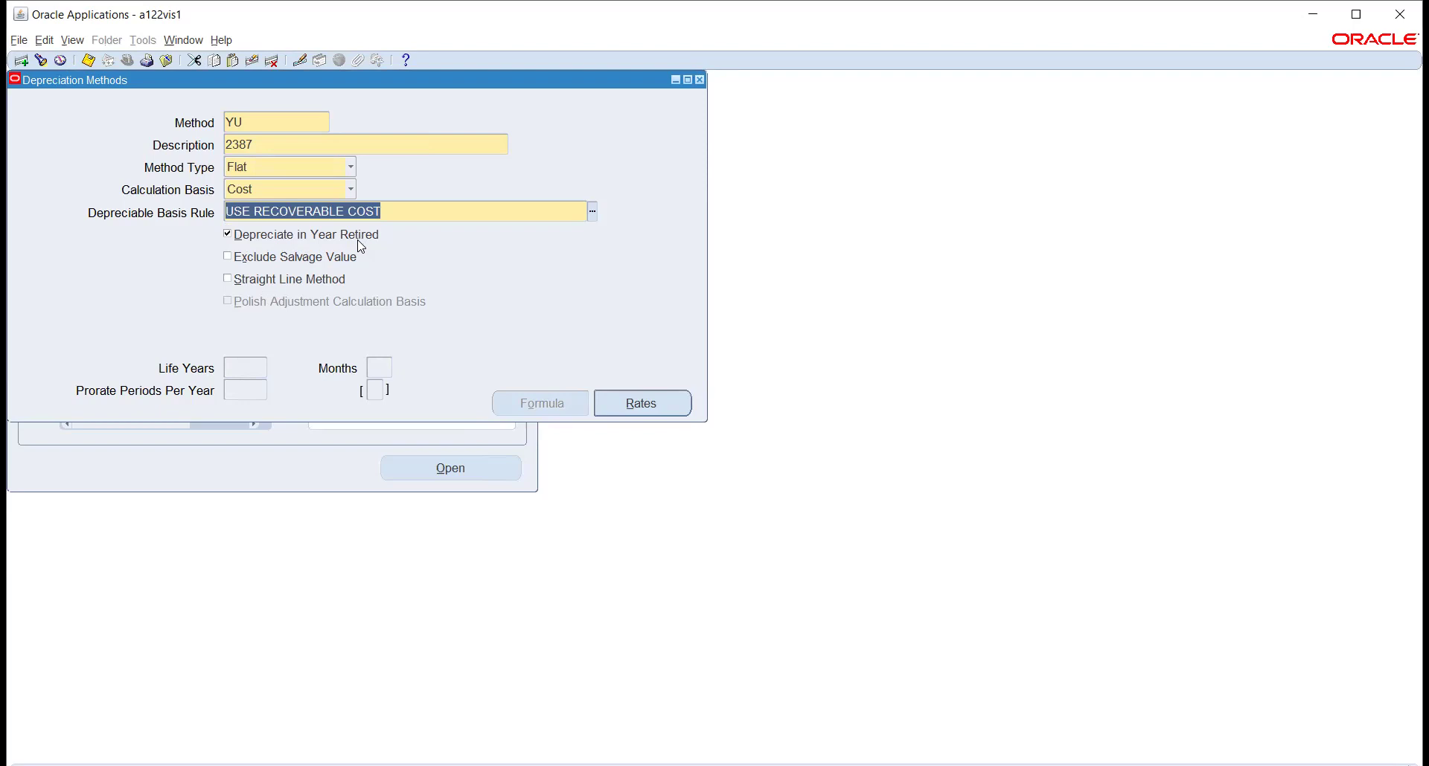
left_click(646, 404)
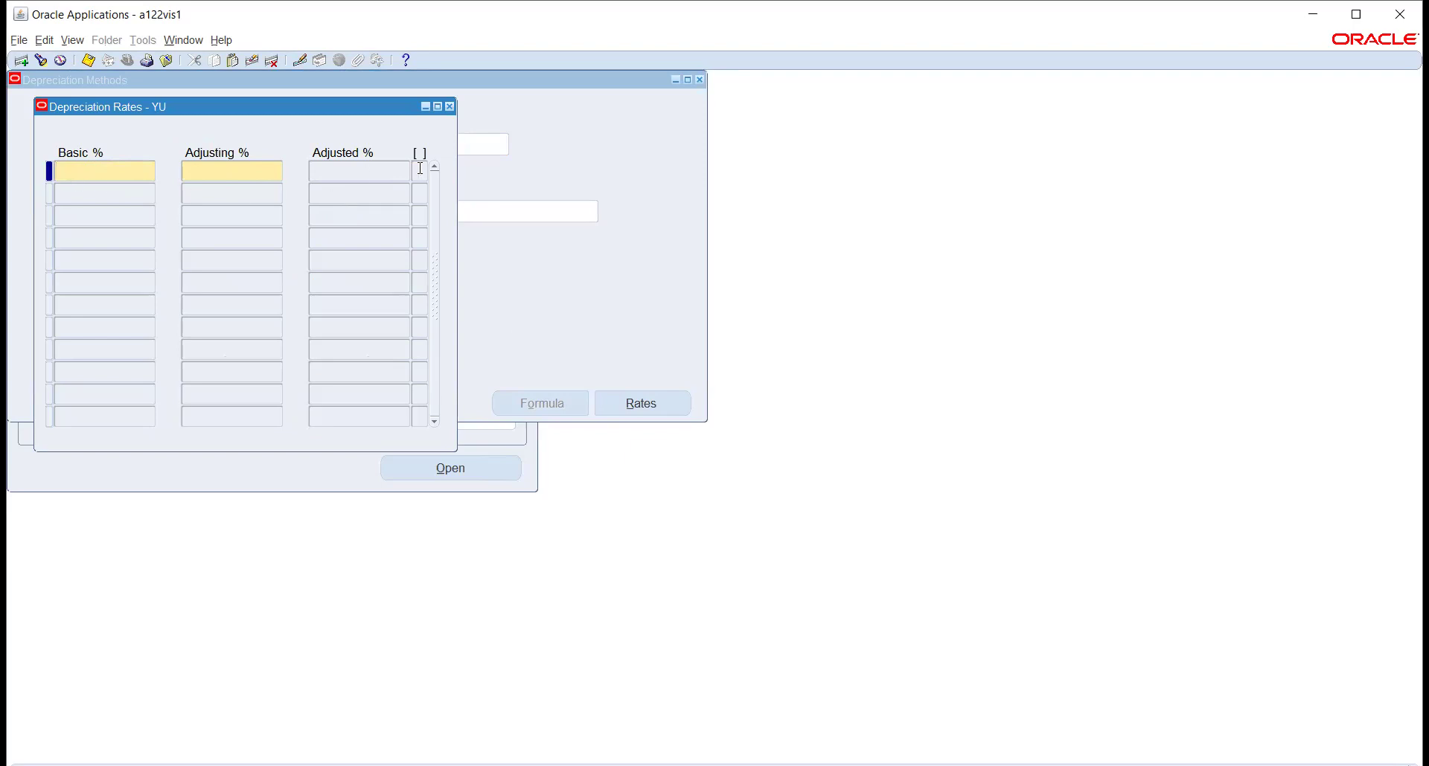
left_click(450, 108)
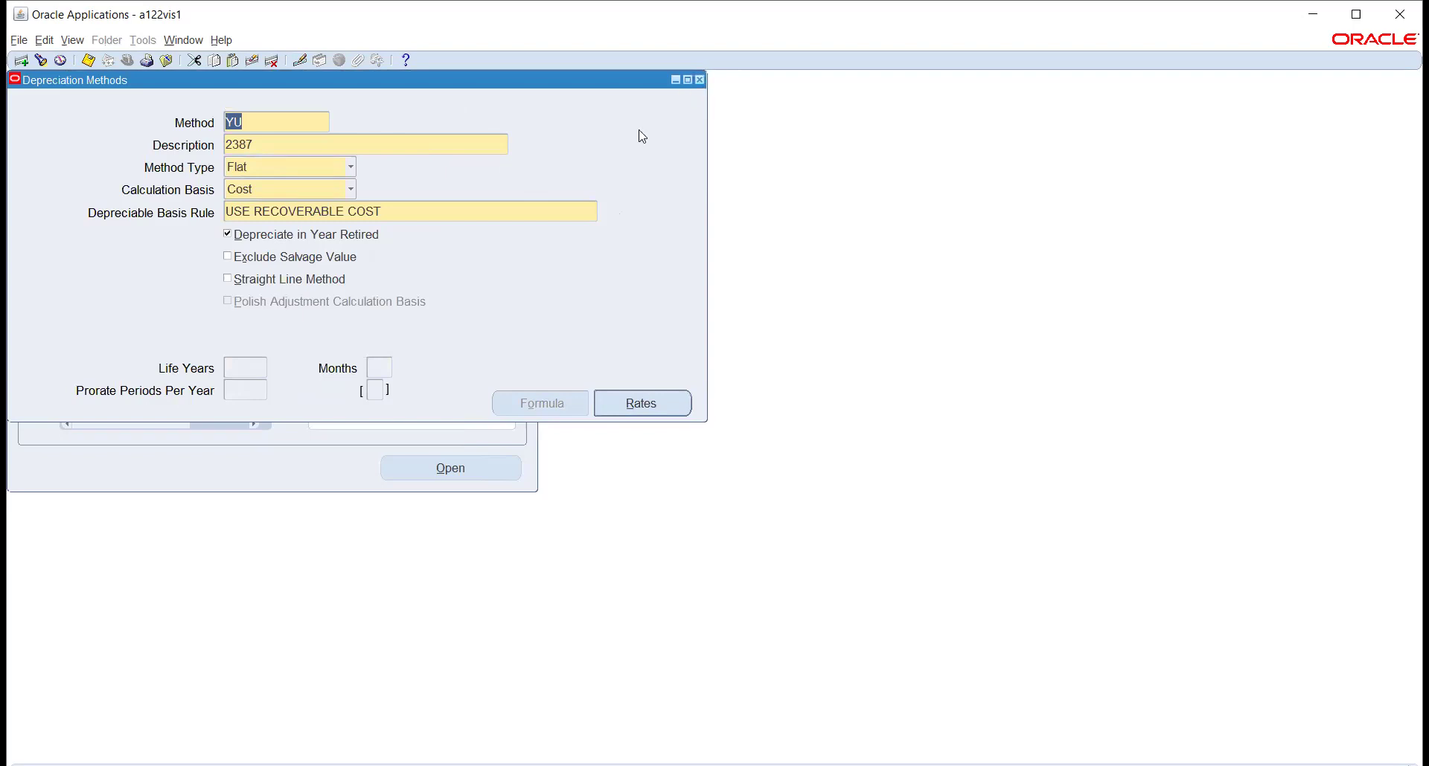
left_click(759, 466)
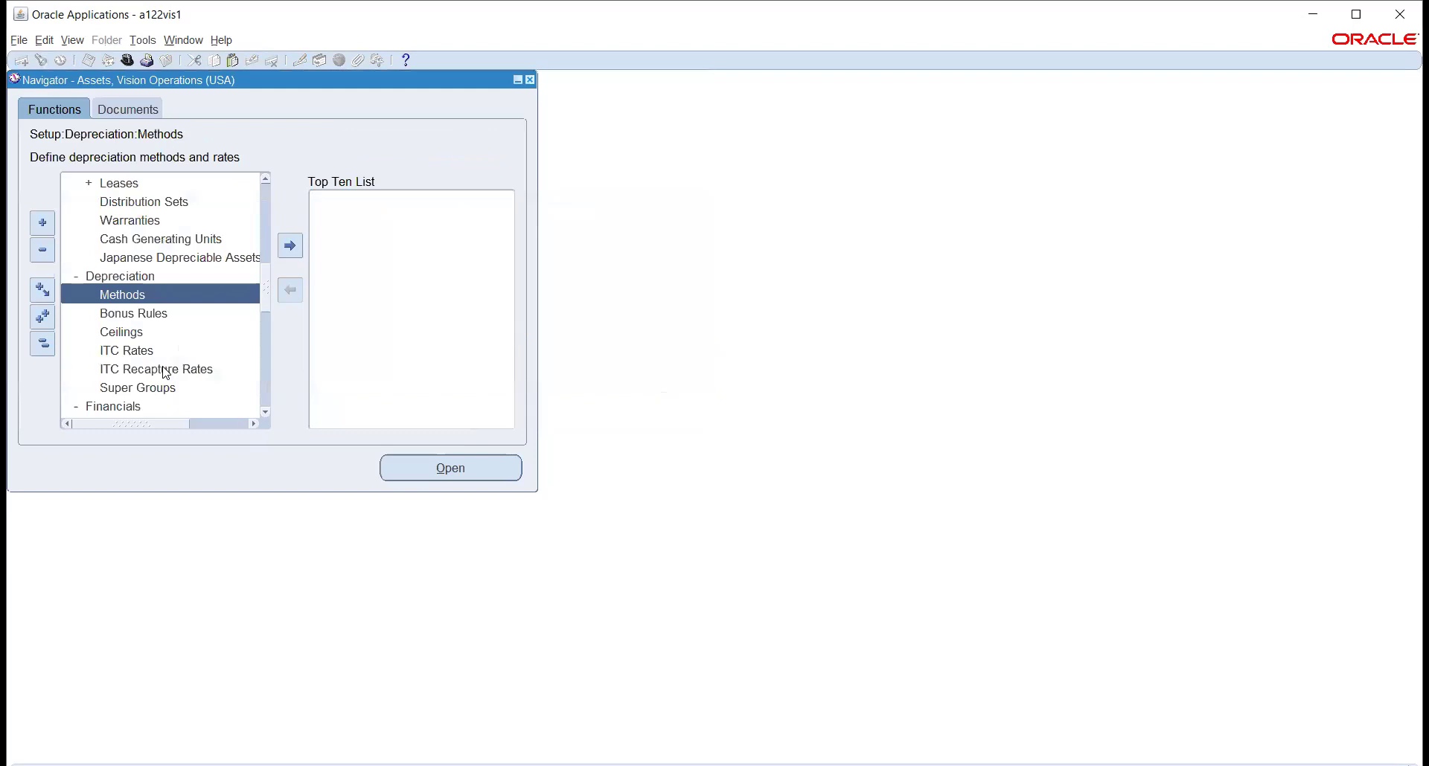
Open the Security Profile form from the Security functions under Setup
scroll(141, 339, "up", 1)
scroll(142, 339, "down", 1)
scroll(142, 339, "down", 9)
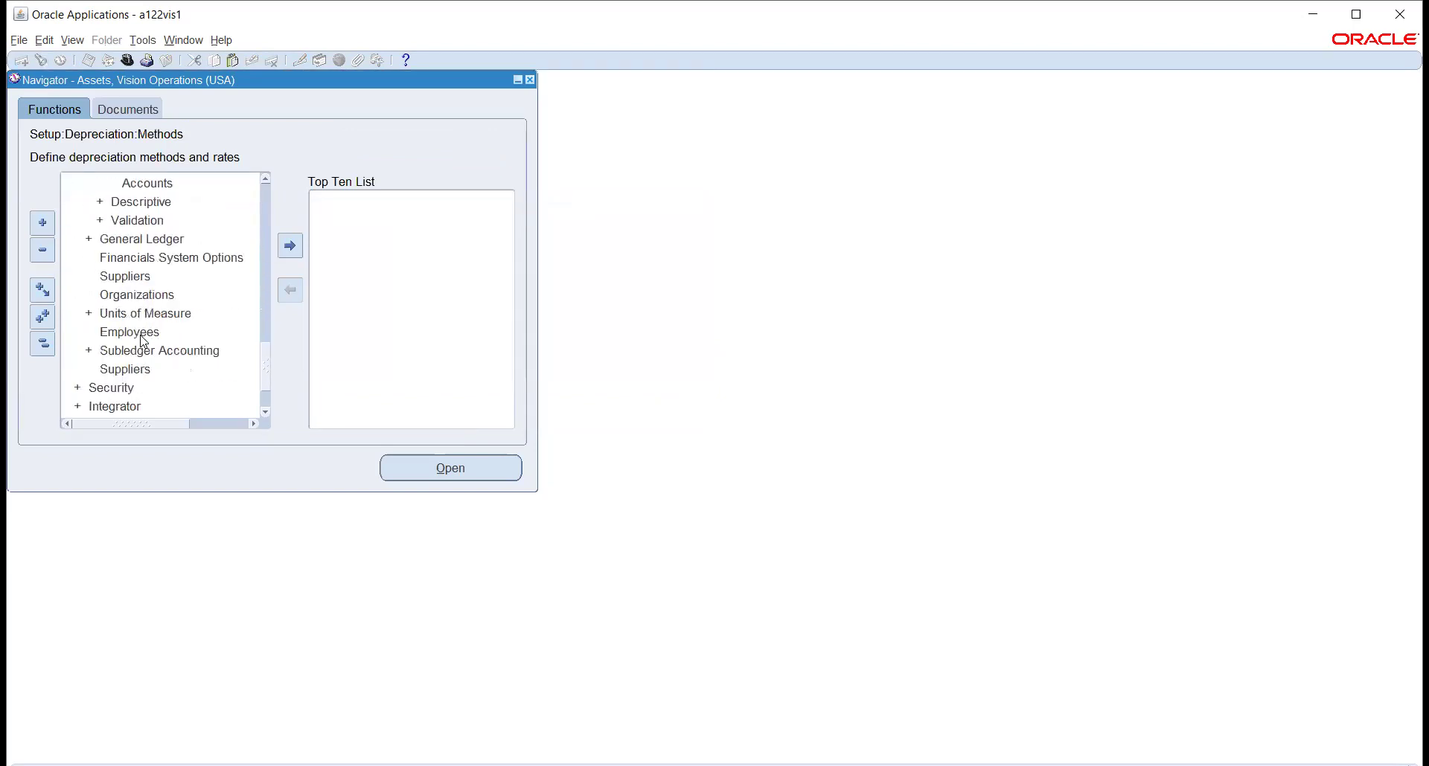
scroll(144, 341, "down", 1)
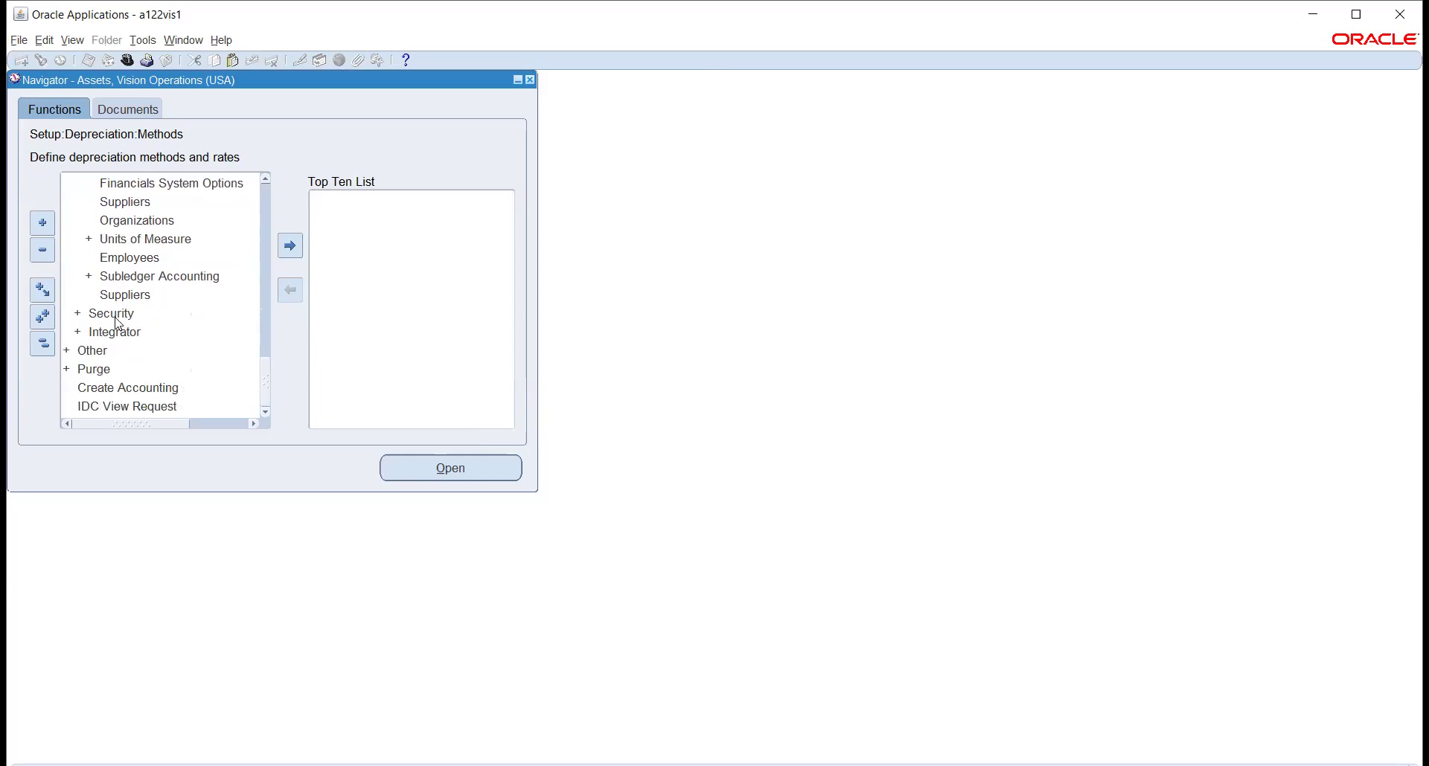
left_click(117, 318)
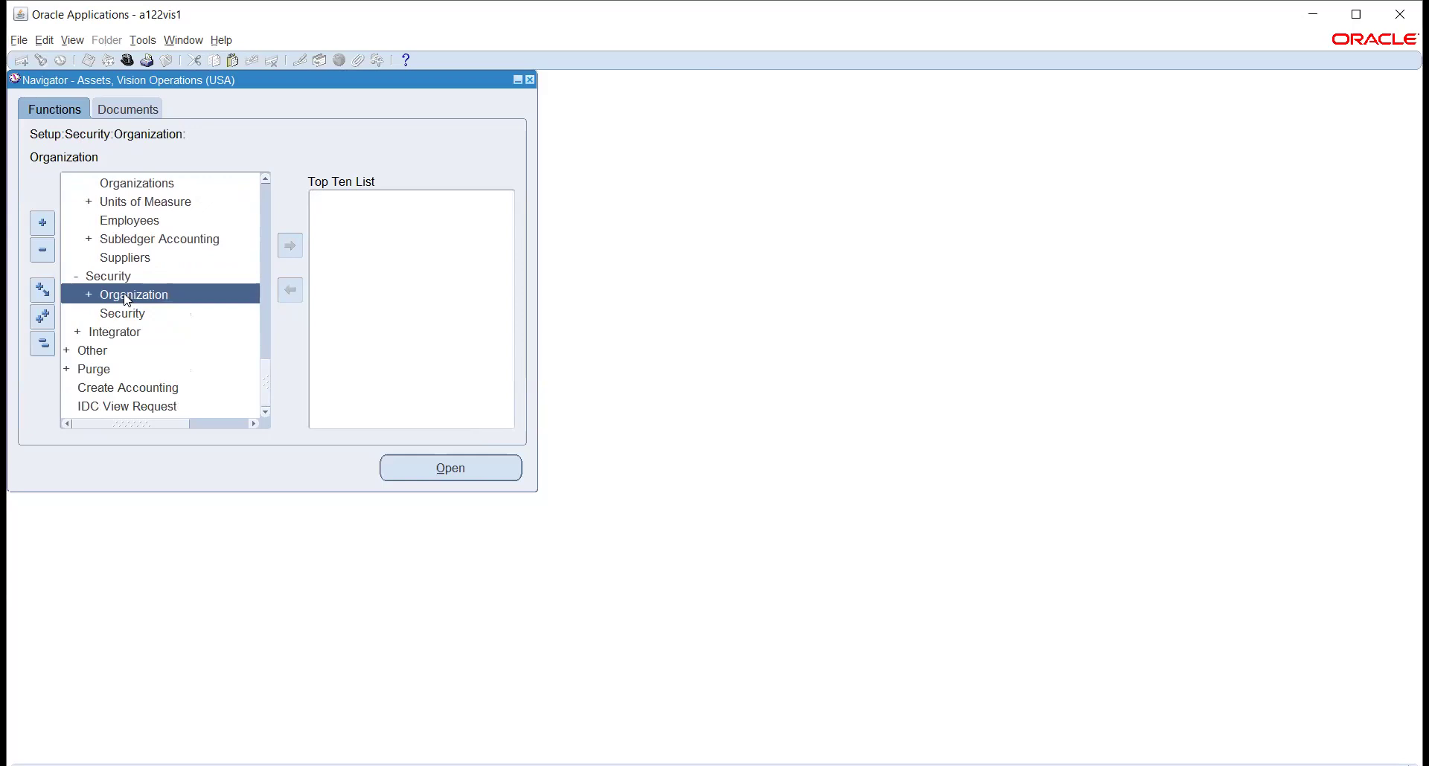
double_click(127, 297)
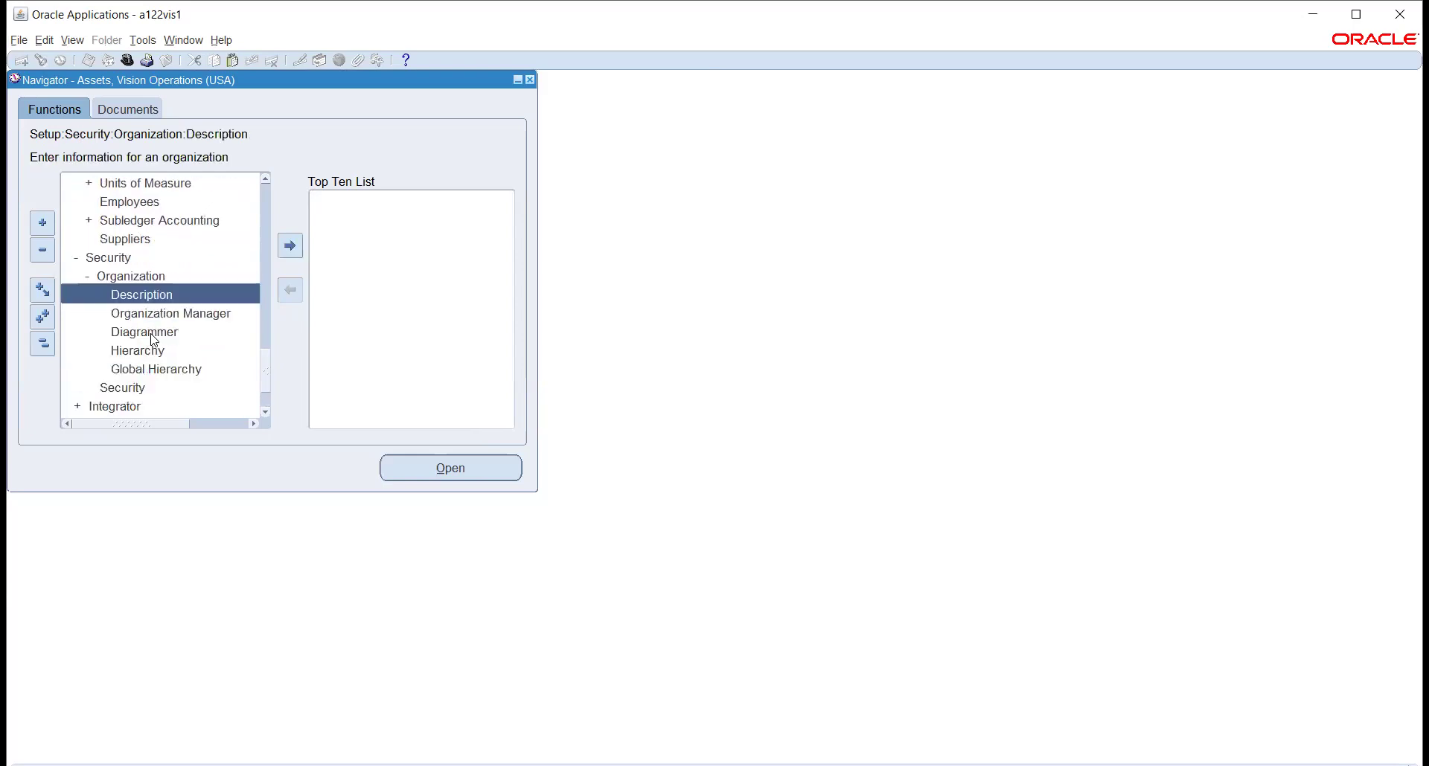
double_click(133, 389)
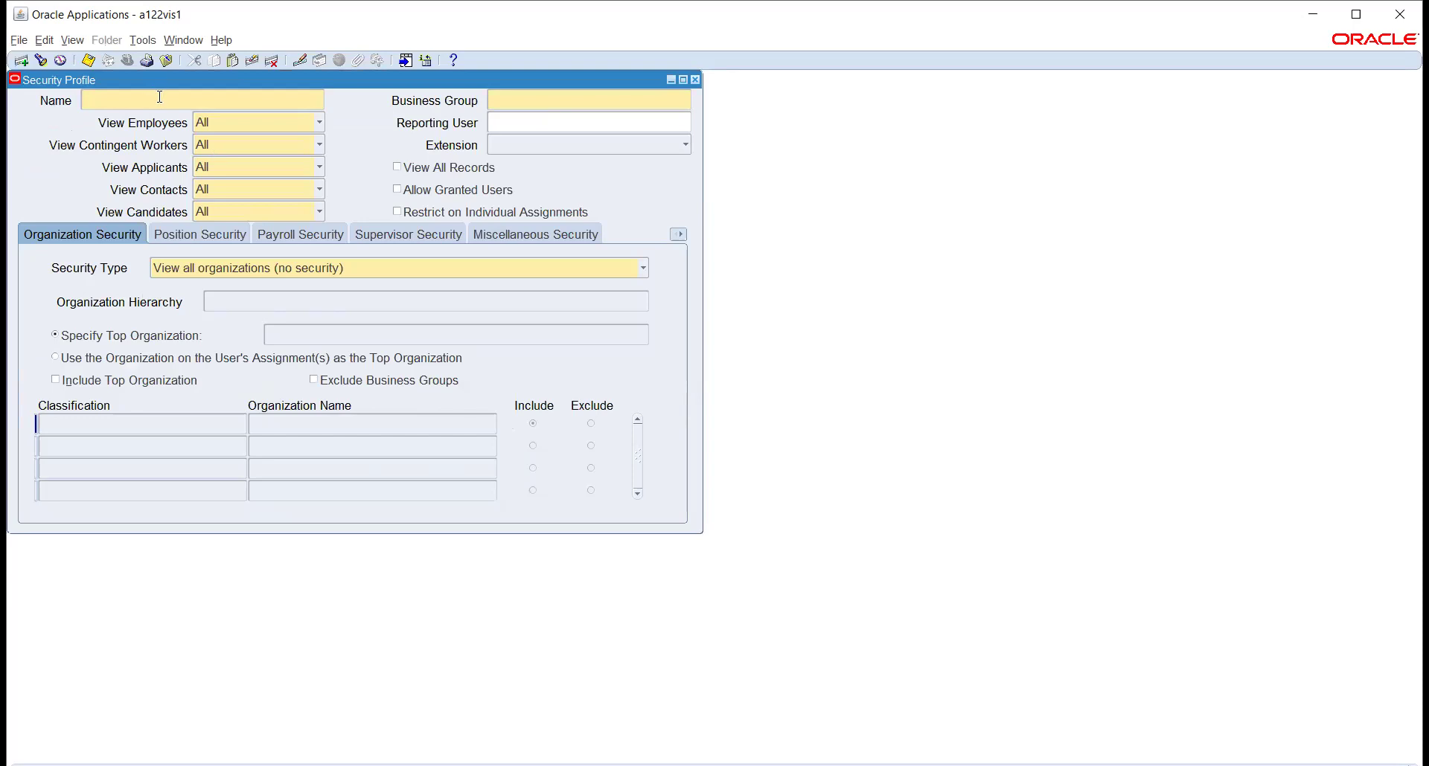
Name the security profile rt and assign it to TATA Business Group
type("rt")
key("Tab")
type("TATA")
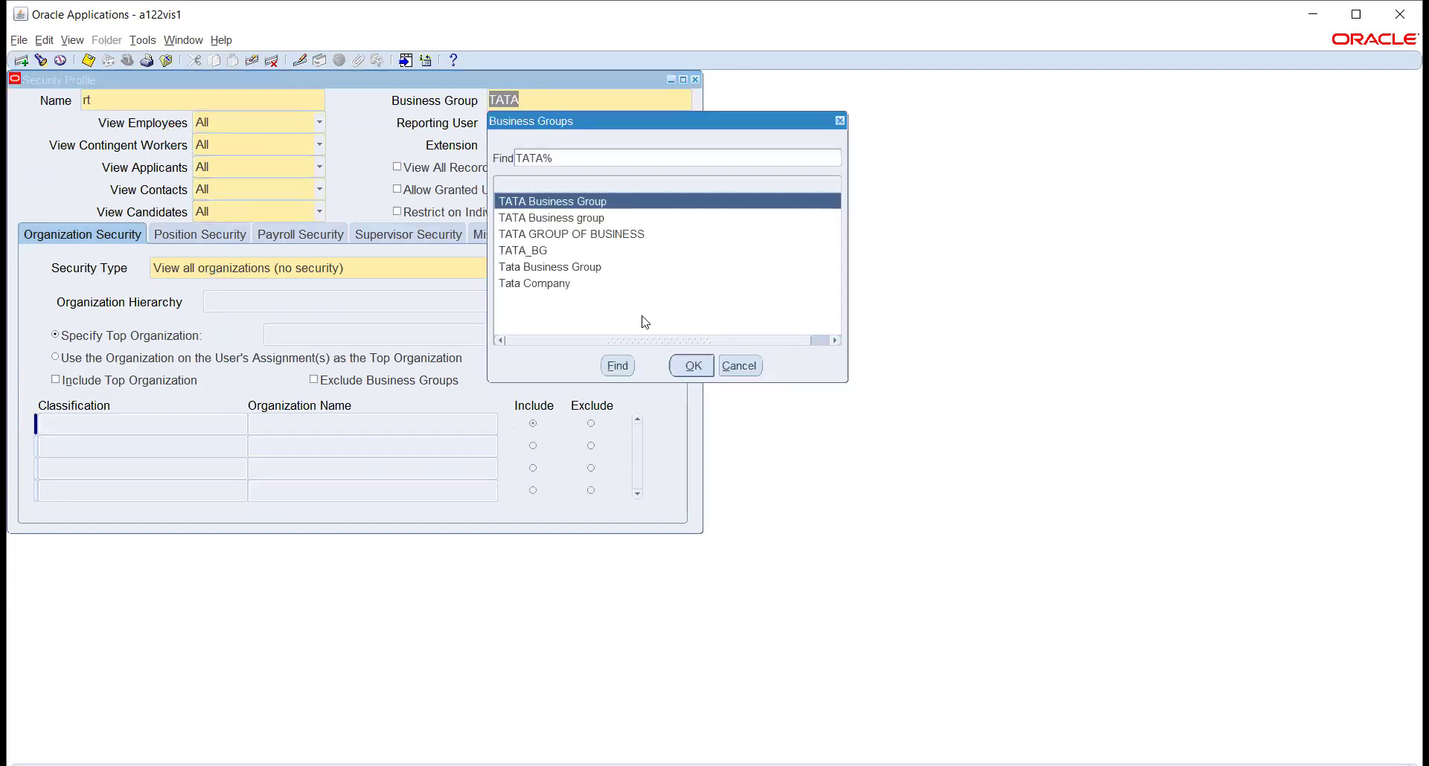
left_click(692, 364)
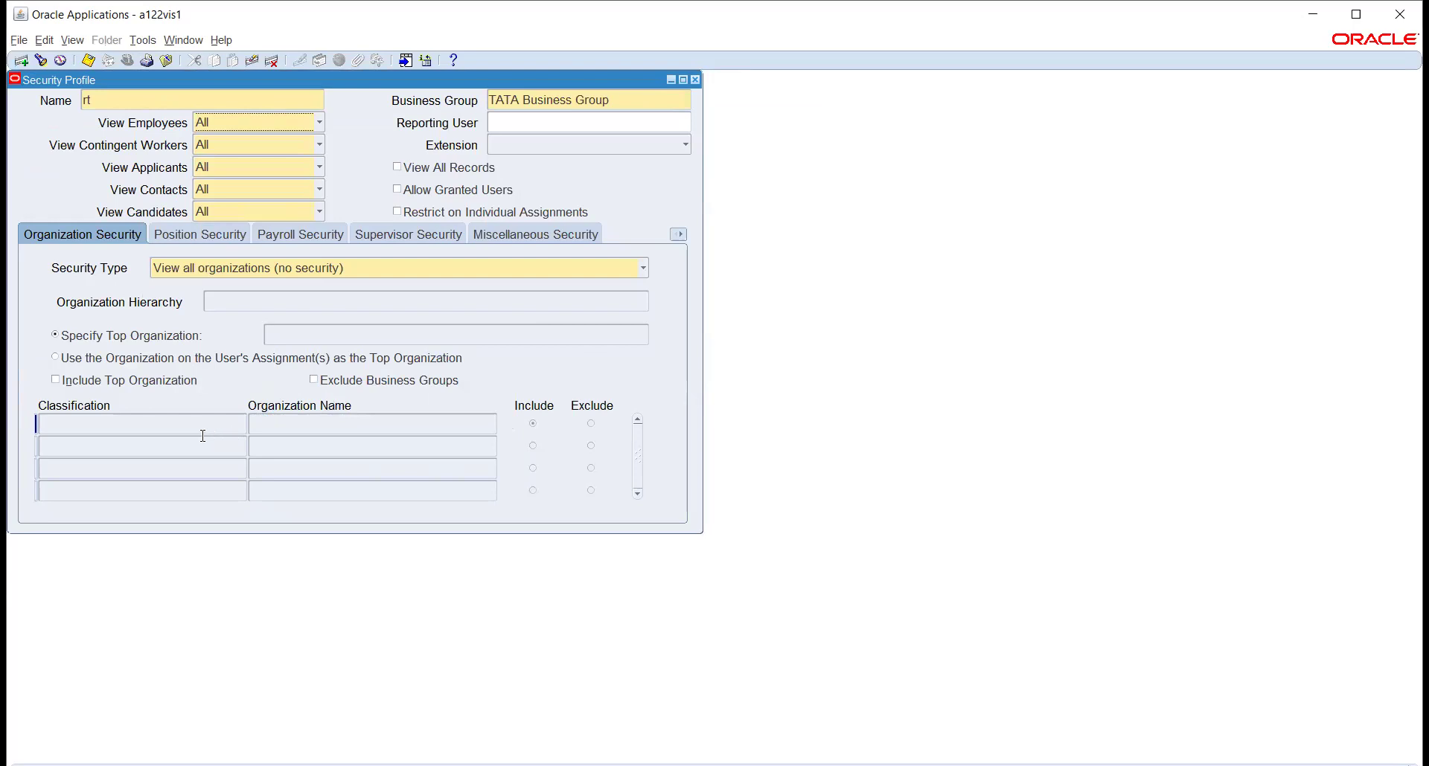
Set the security type to "Secure organizations by organization hierarchy and/or organization list"
left_click(333, 268)
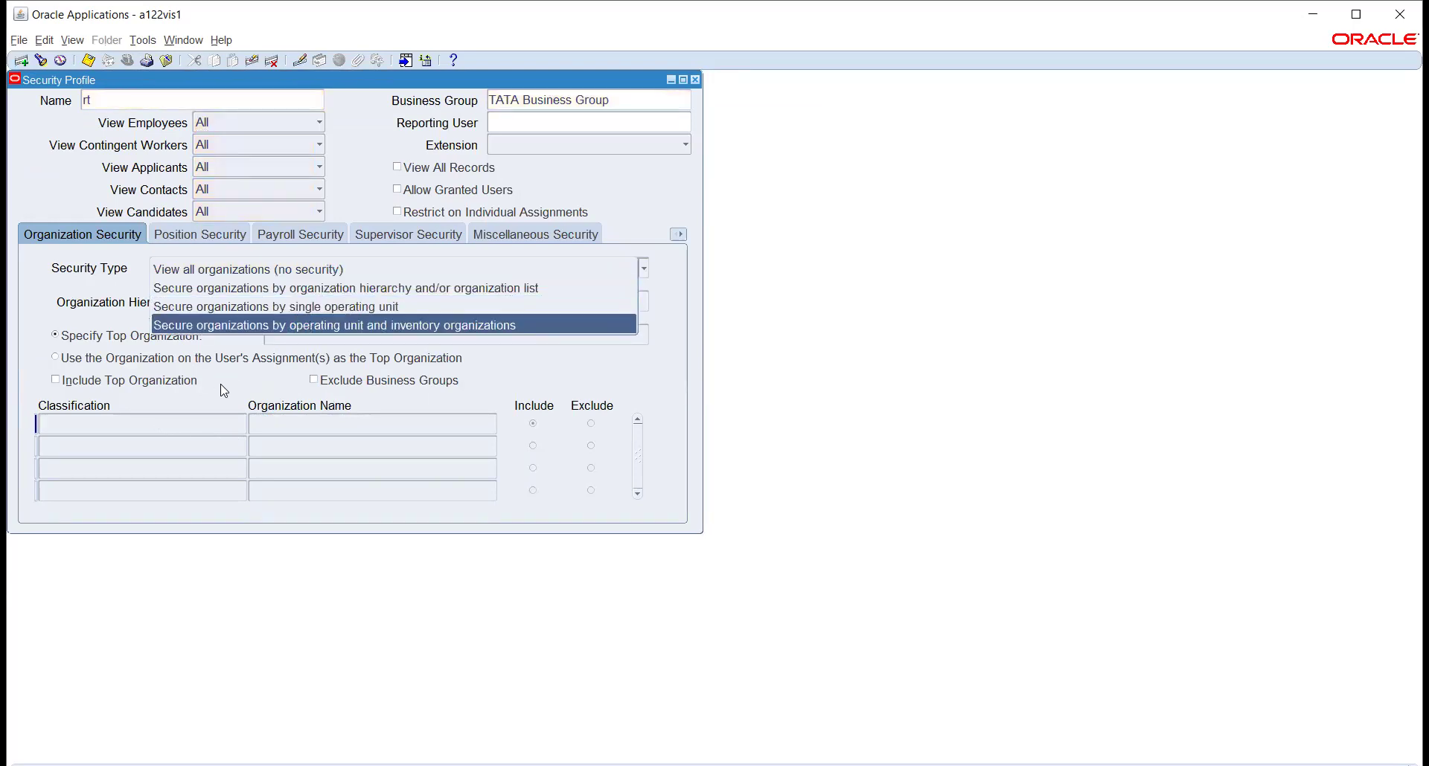
left_click(301, 325)
left_click(290, 271)
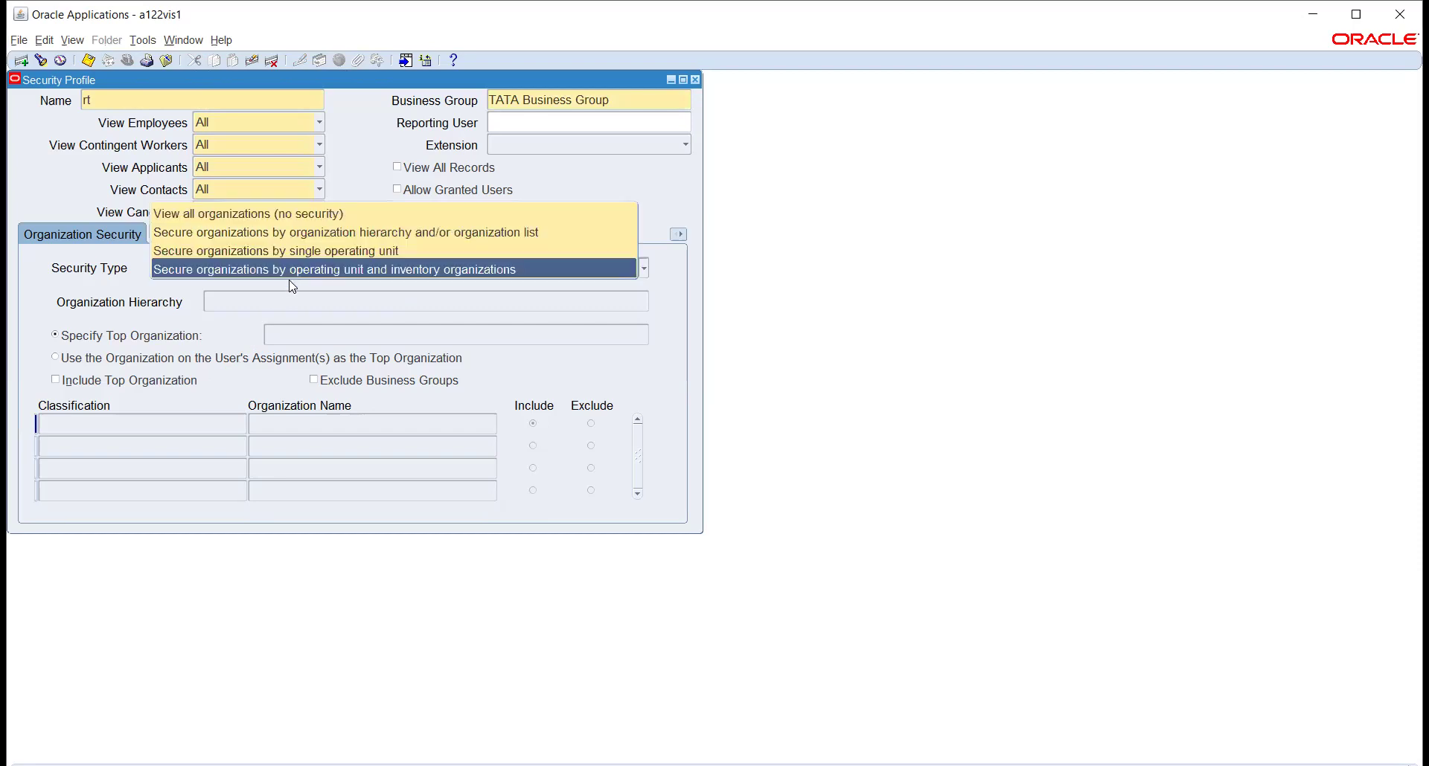
left_click(298, 233)
Set the first organization row's classification to Asset Organization
left_click(228, 418)
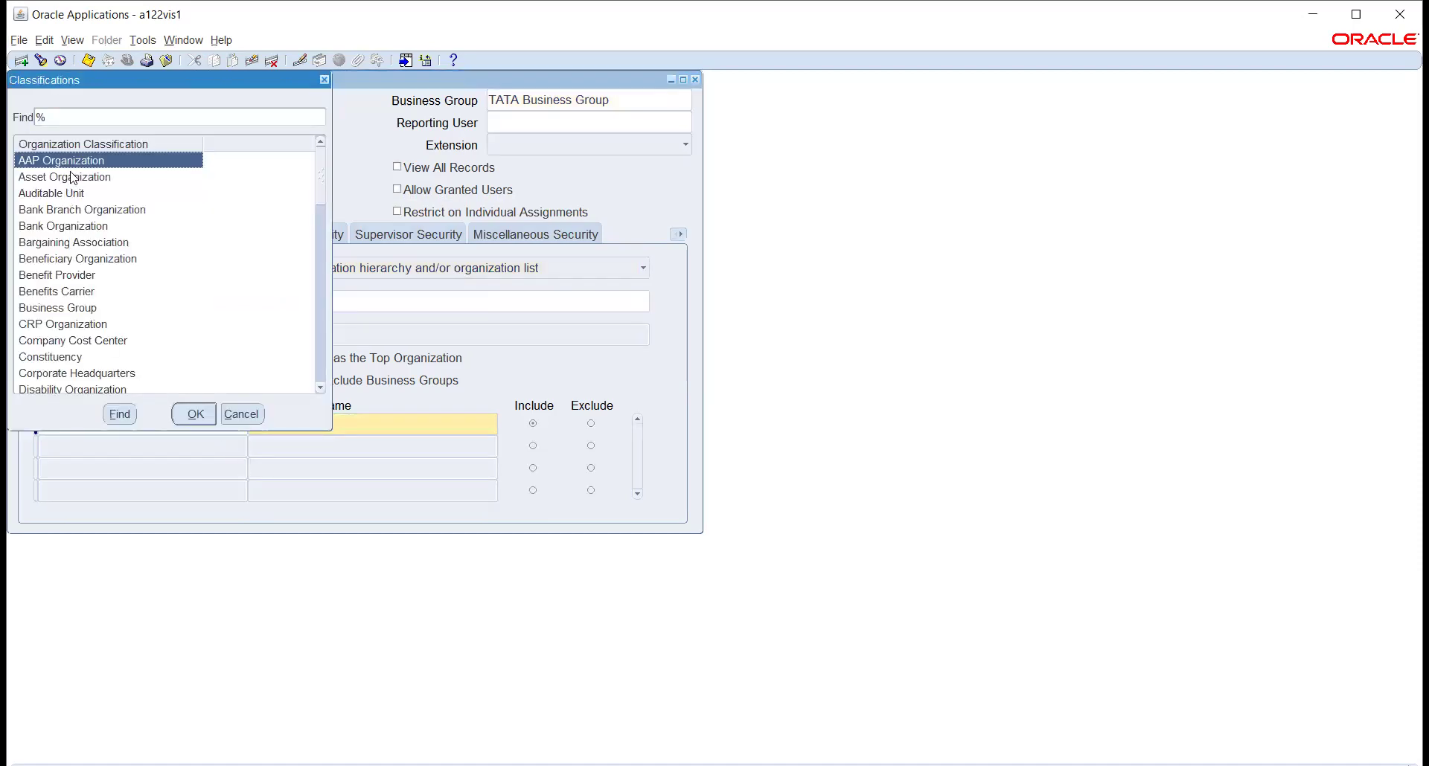
left_click(71, 177)
left_click(194, 415)
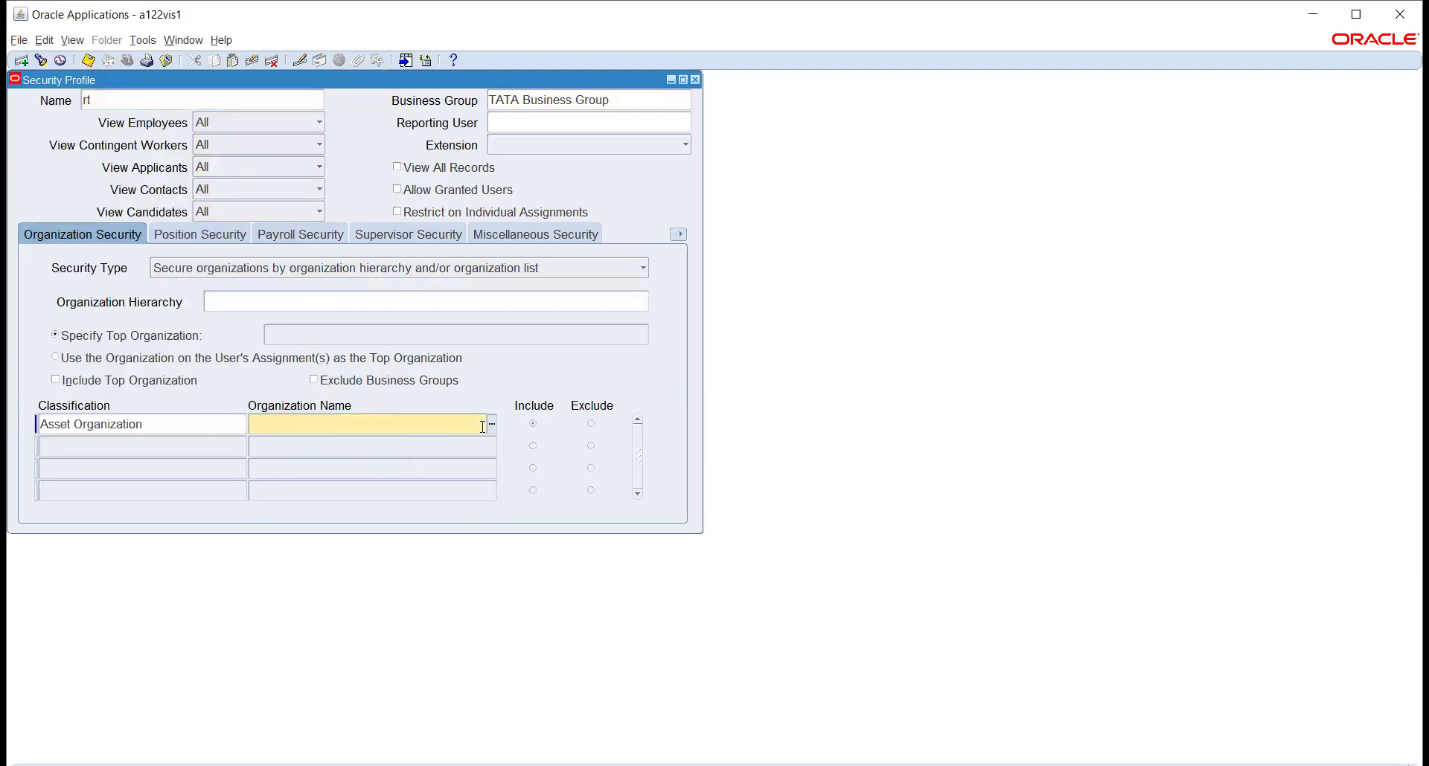
left_click(214, 426)
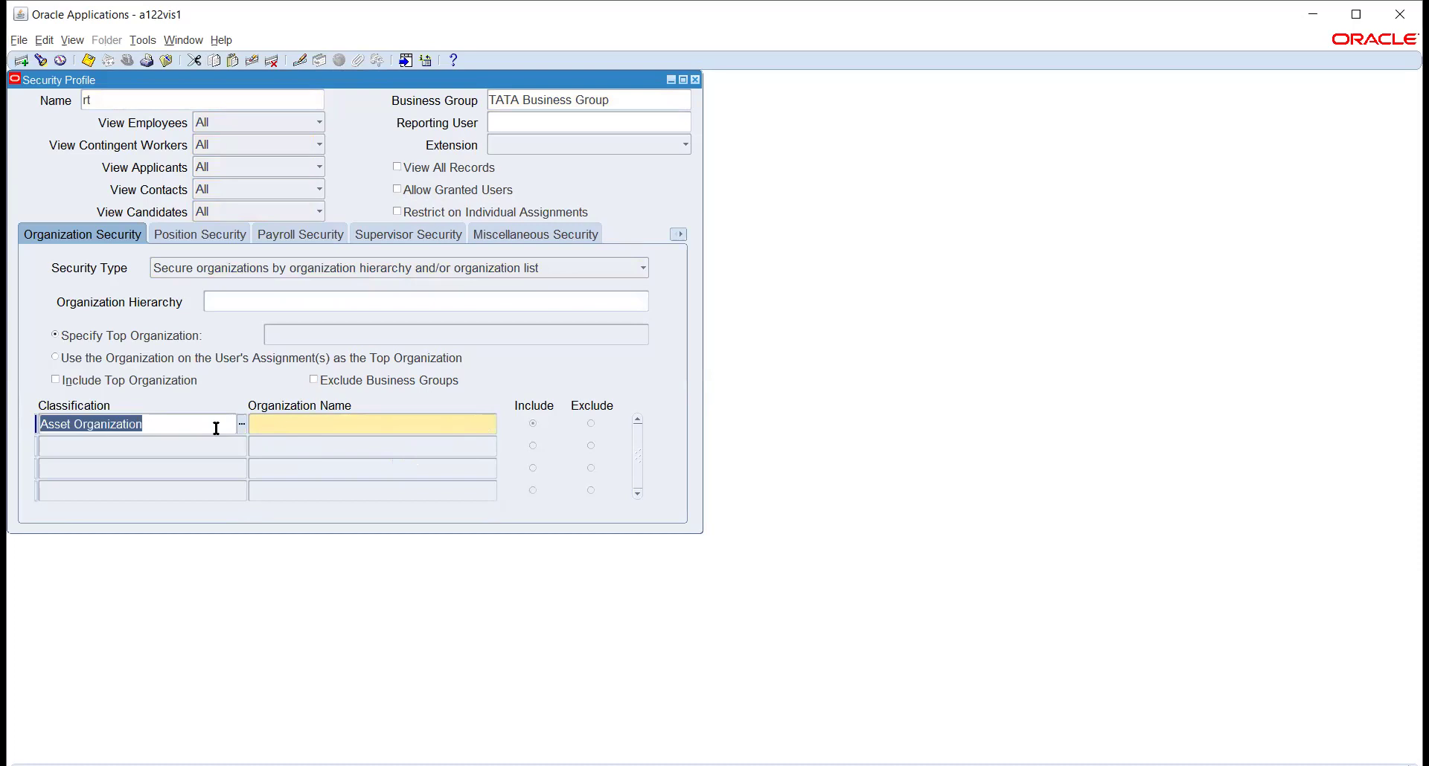
type("Asse")
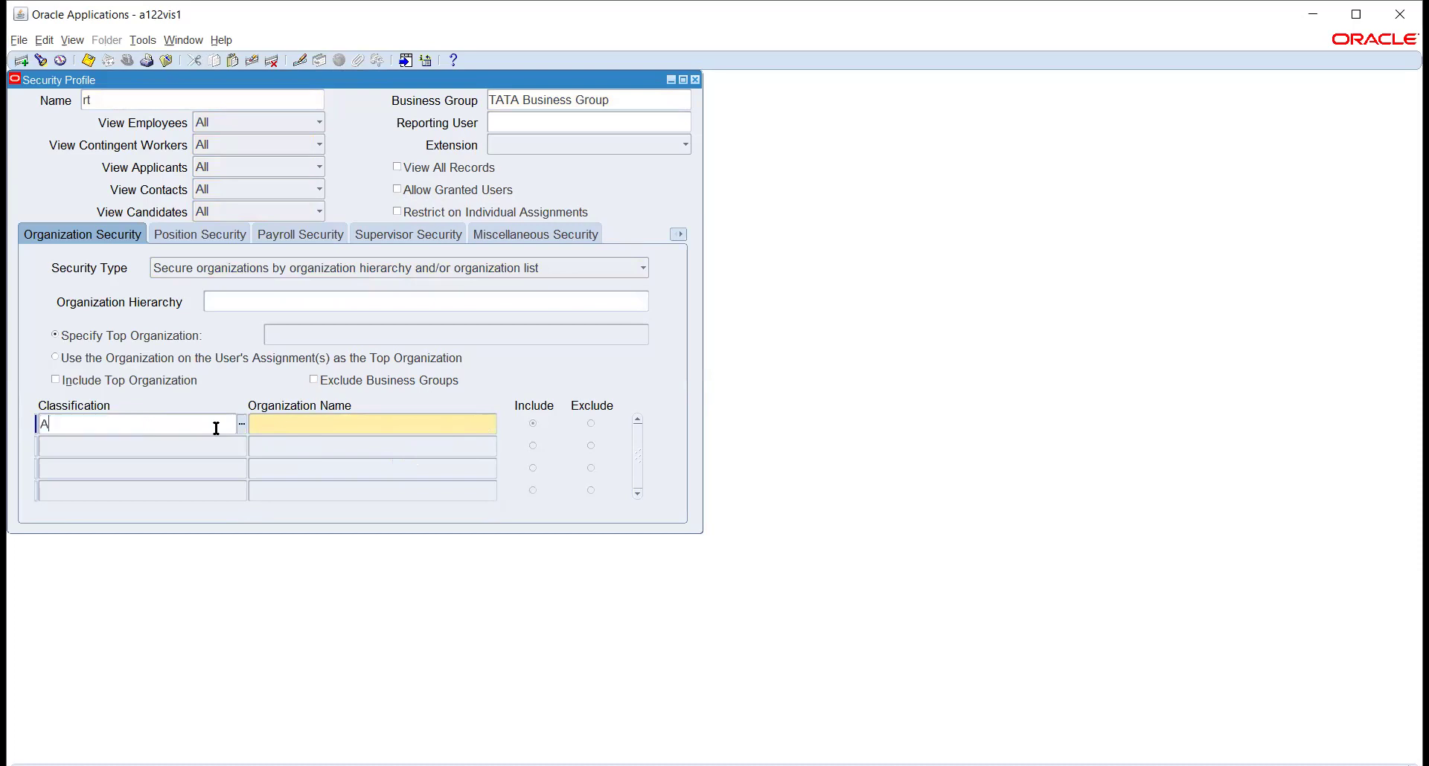
key("Tab")
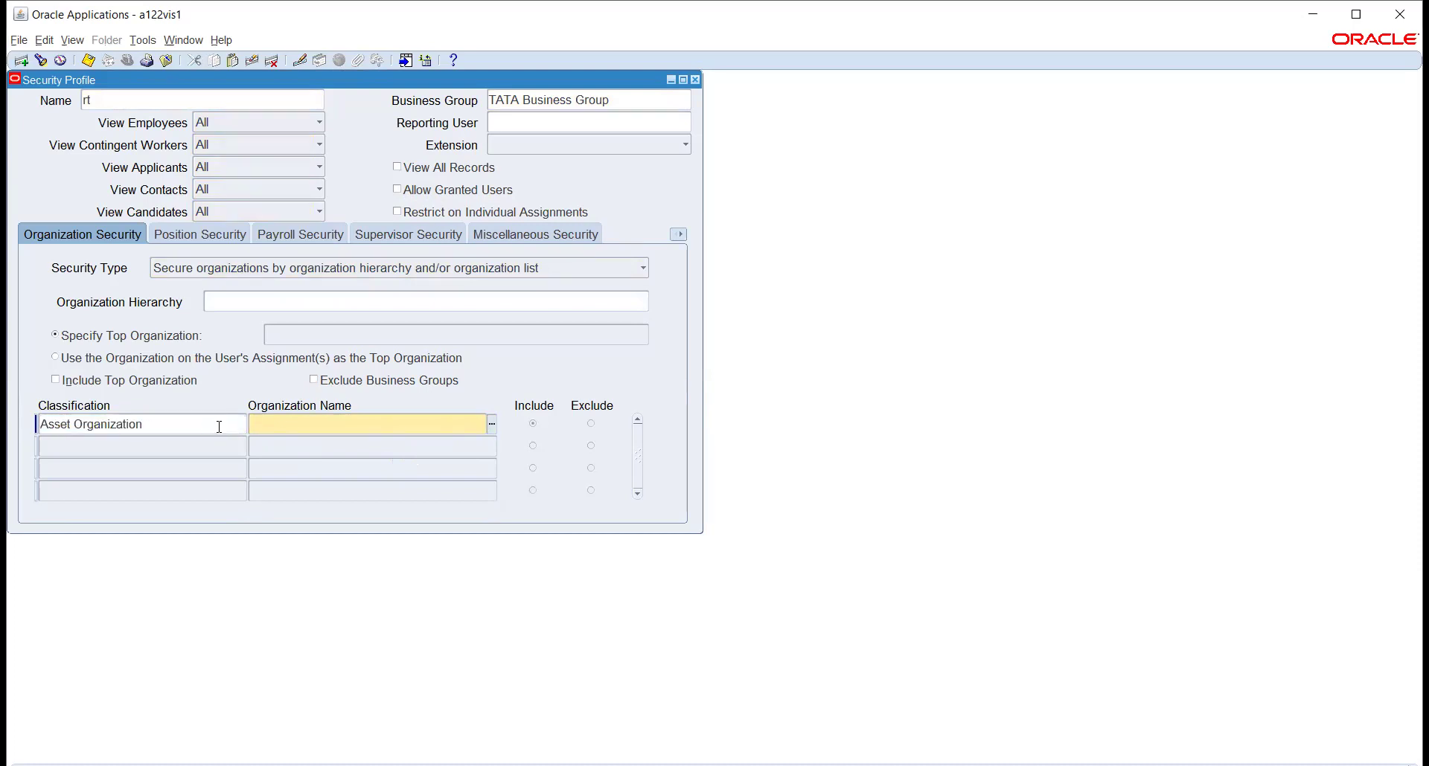
Review the available organization classifications for the first organization row, keeping the current selection
left_click(223, 426)
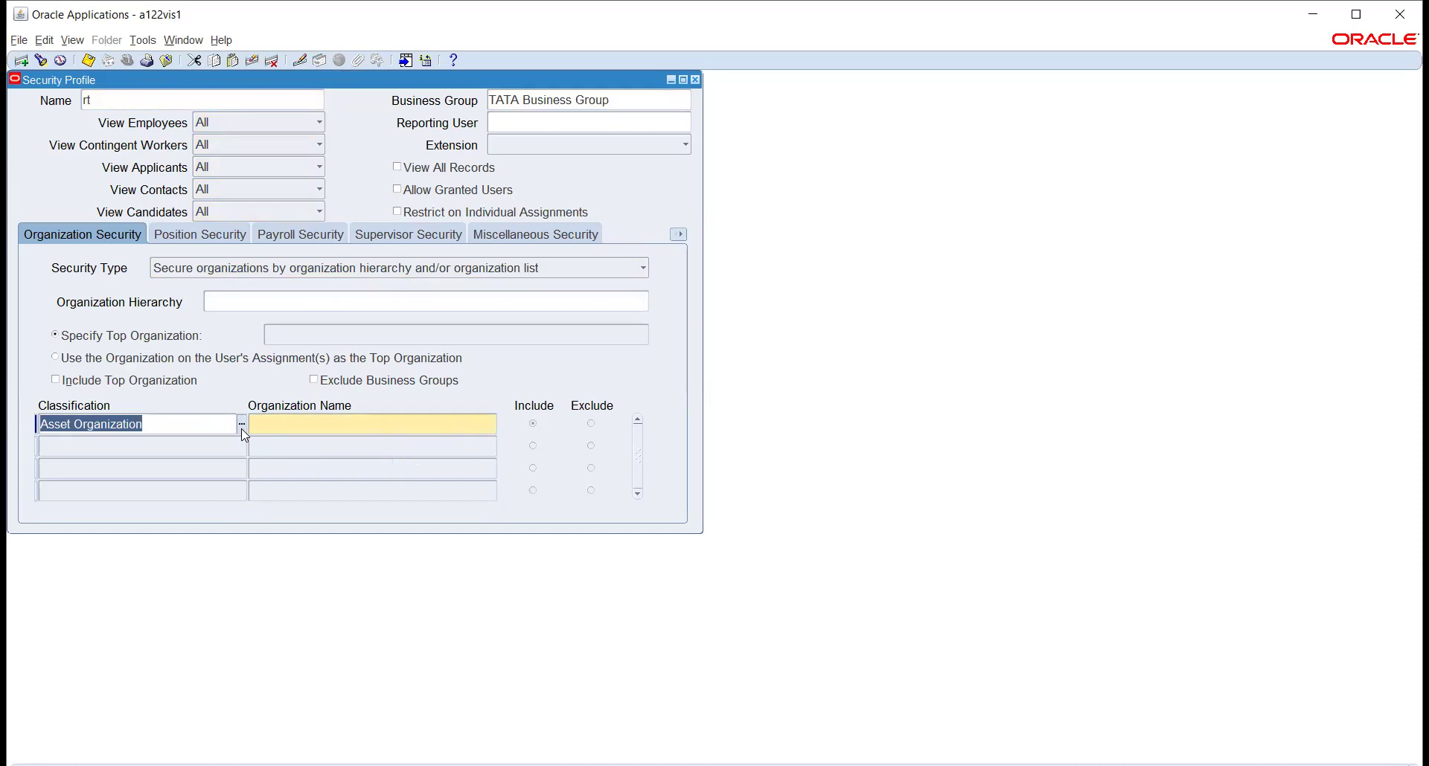
left_click(242, 423)
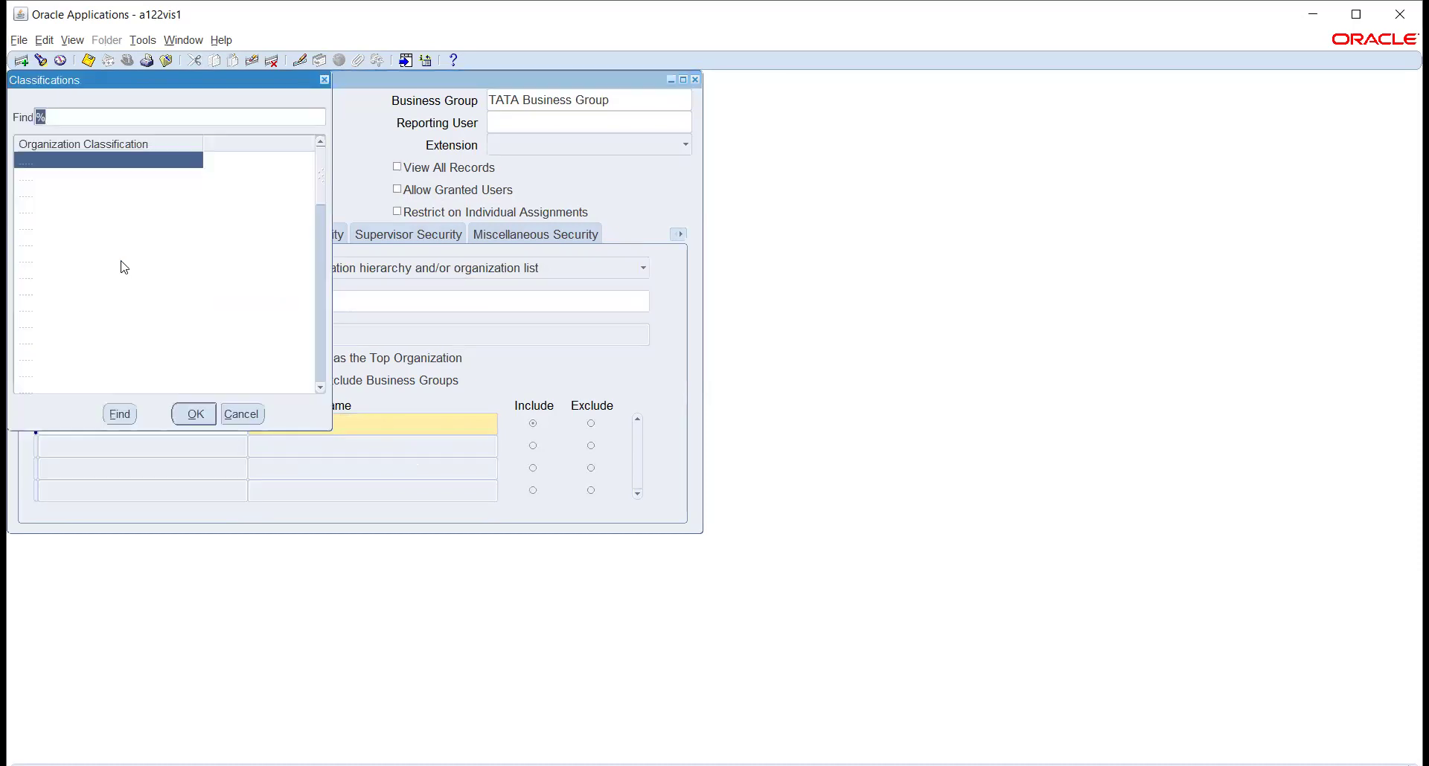
scroll(130, 215, "down", 4)
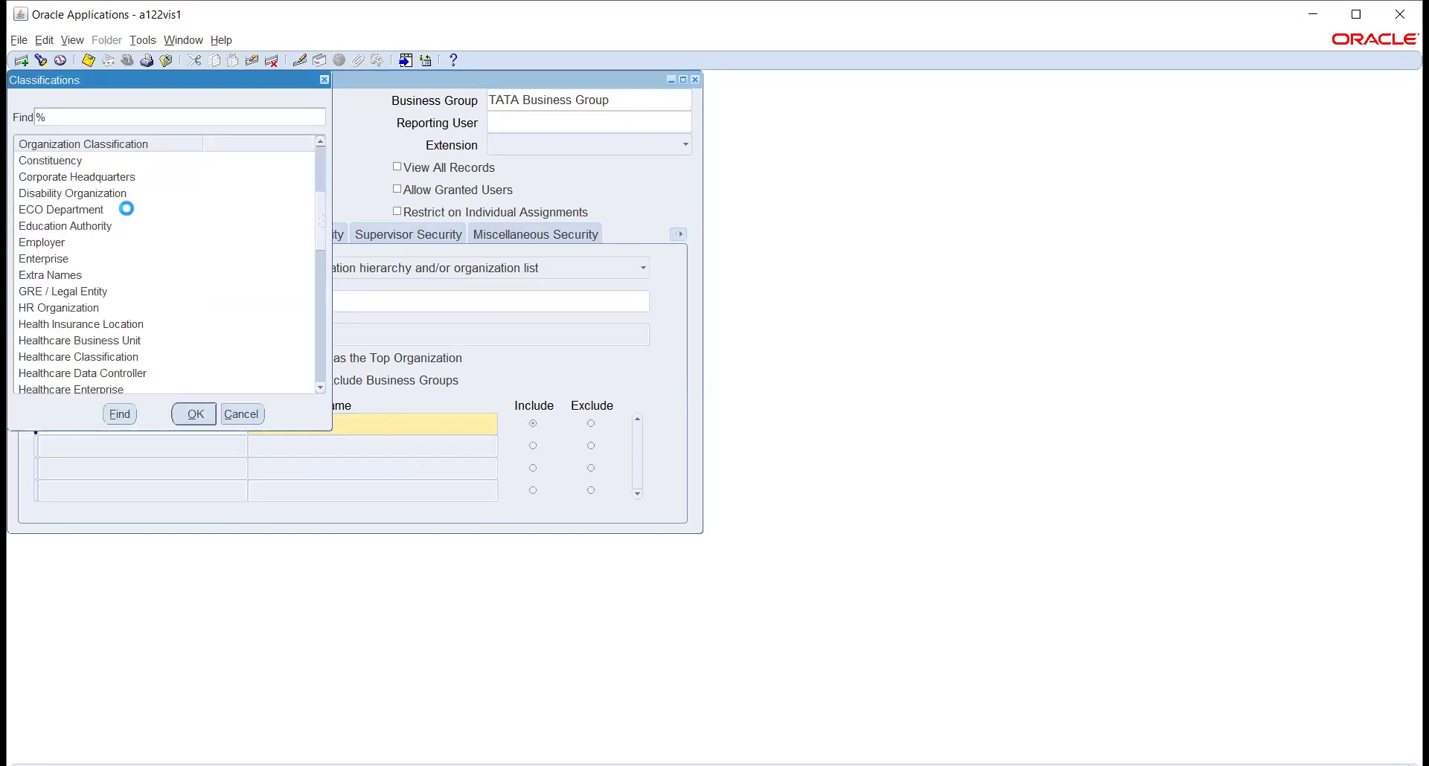
scroll(130, 215, "down", 3)
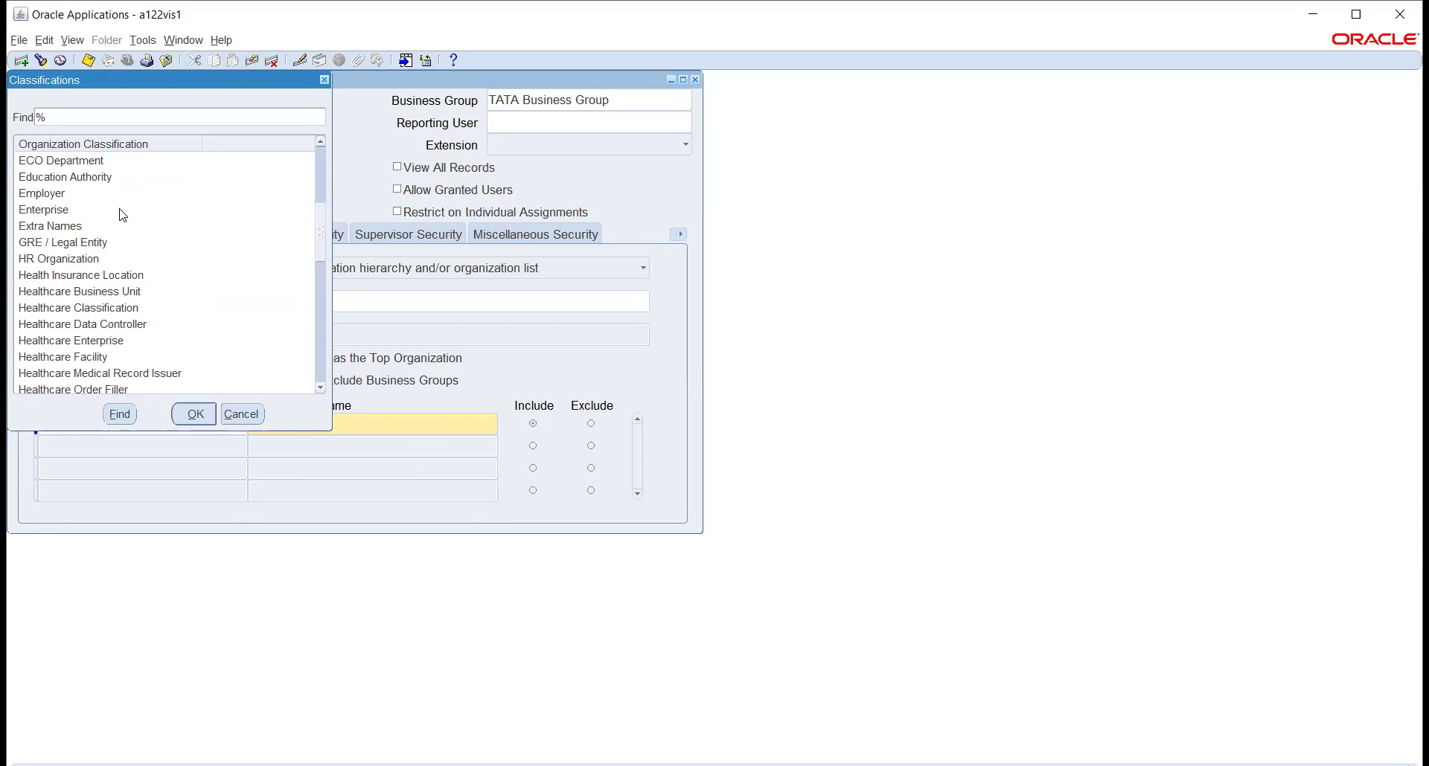
left_click(251, 415)
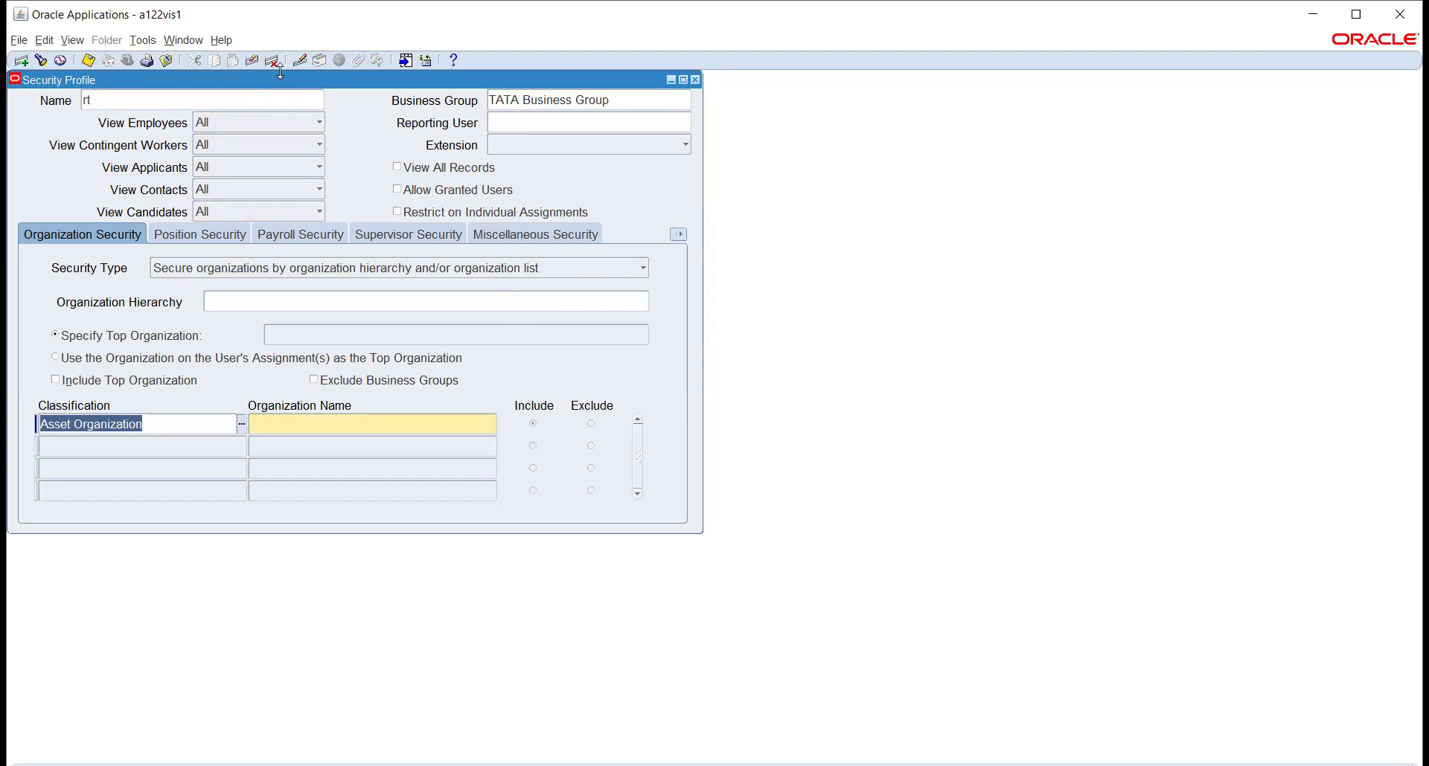
Clear the first organization row and close the Security Profile form
left_click(253, 61)
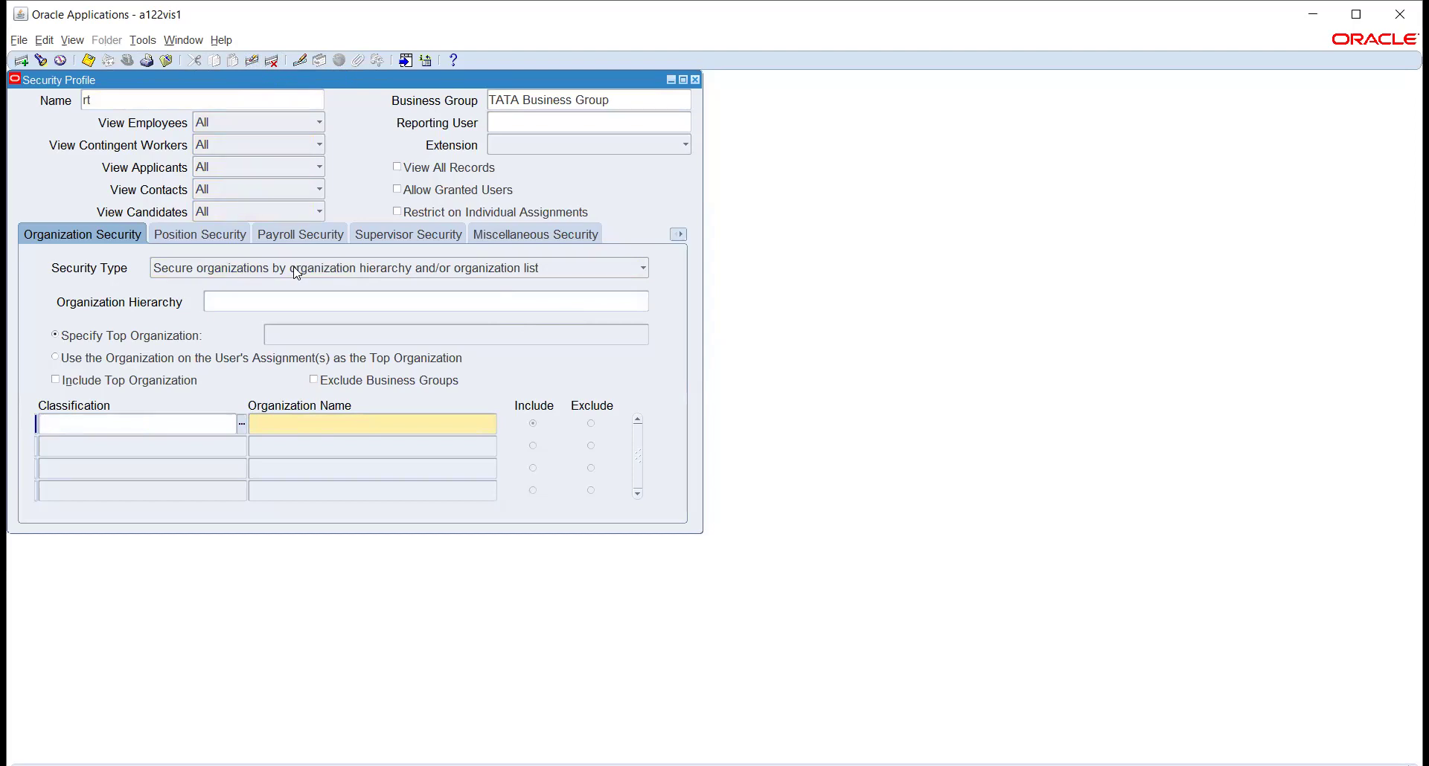
left_click(694, 79)
left_click(758, 459)
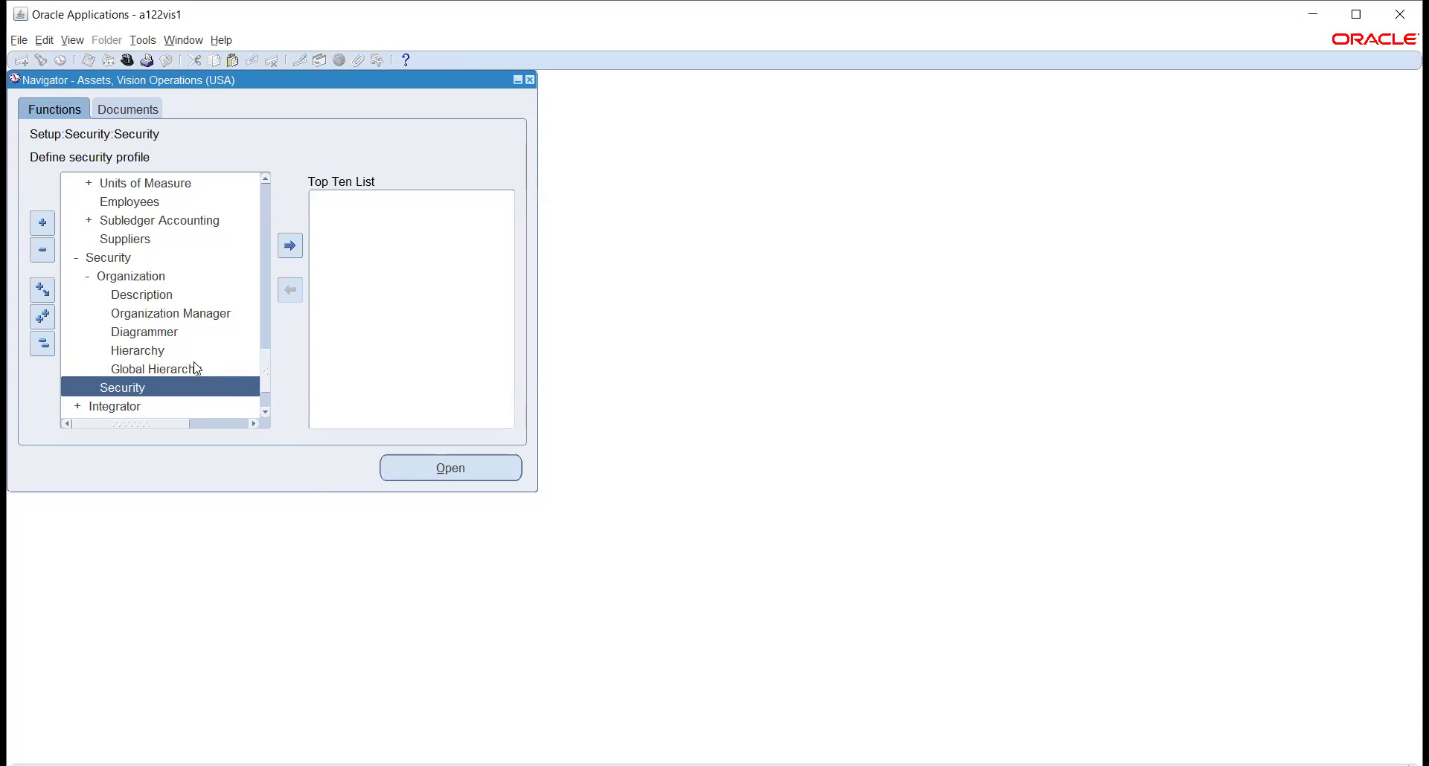
Open the Asset Workbench from the Assets functions and start a detailed asset addition
scroll(156, 317, "down", 2)
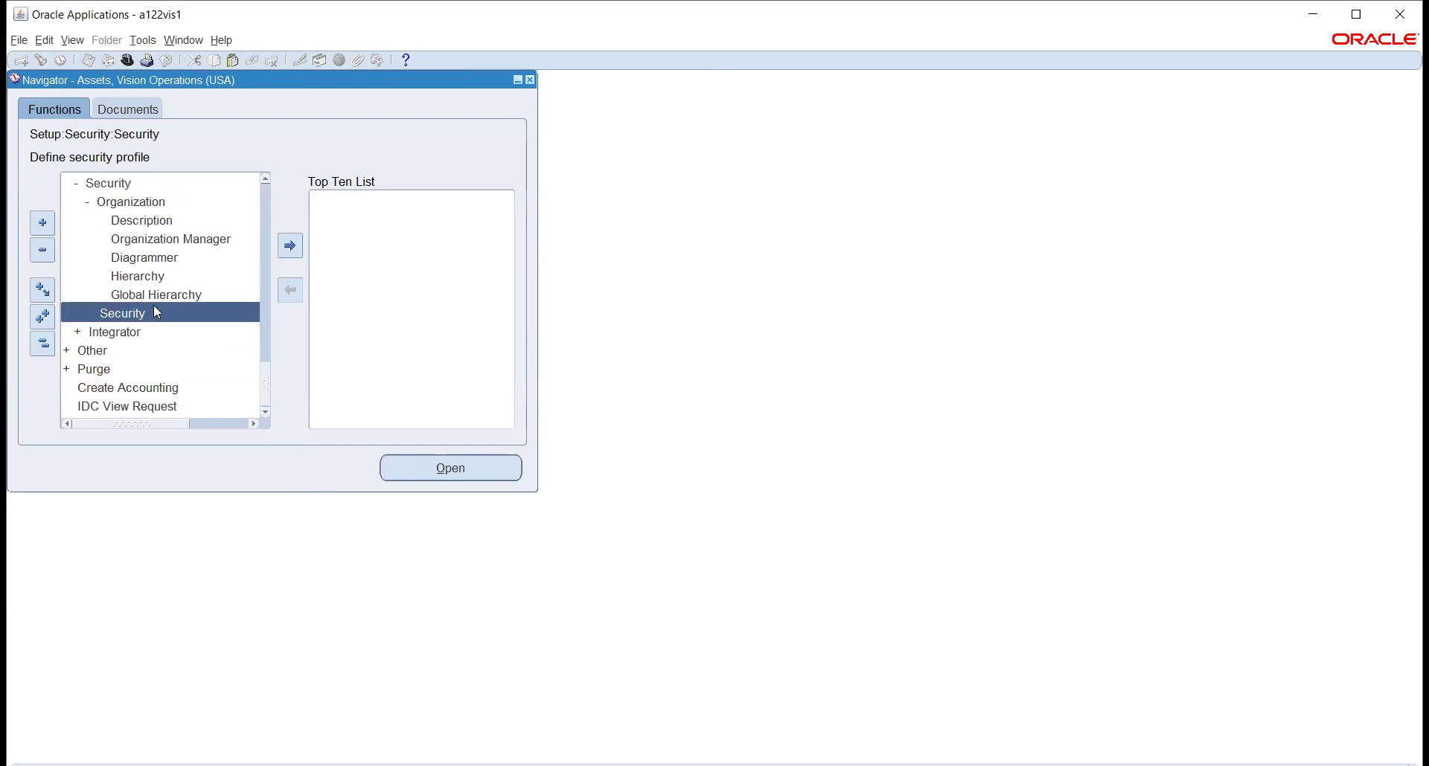
scroll(154, 287, "up", 10)
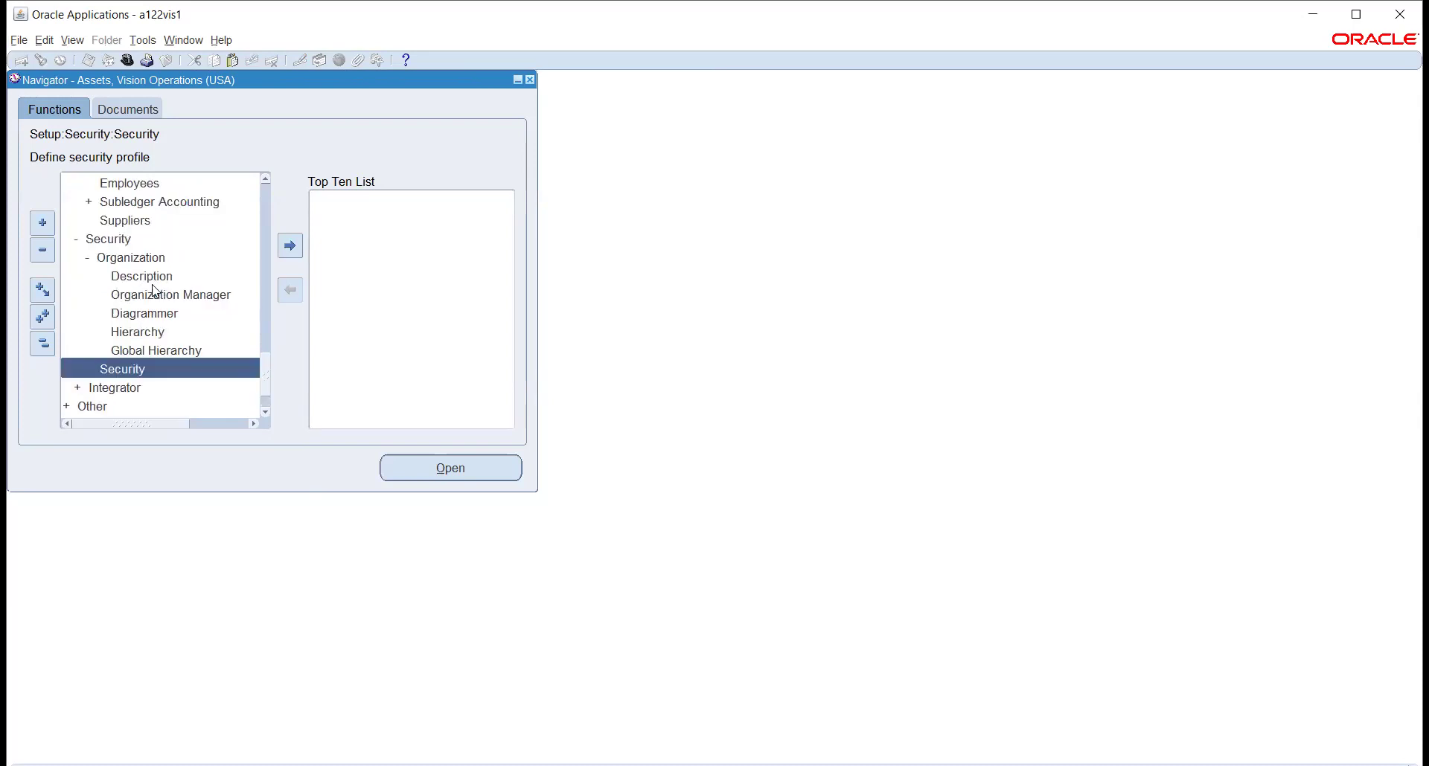
scroll(156, 290, "up", 10)
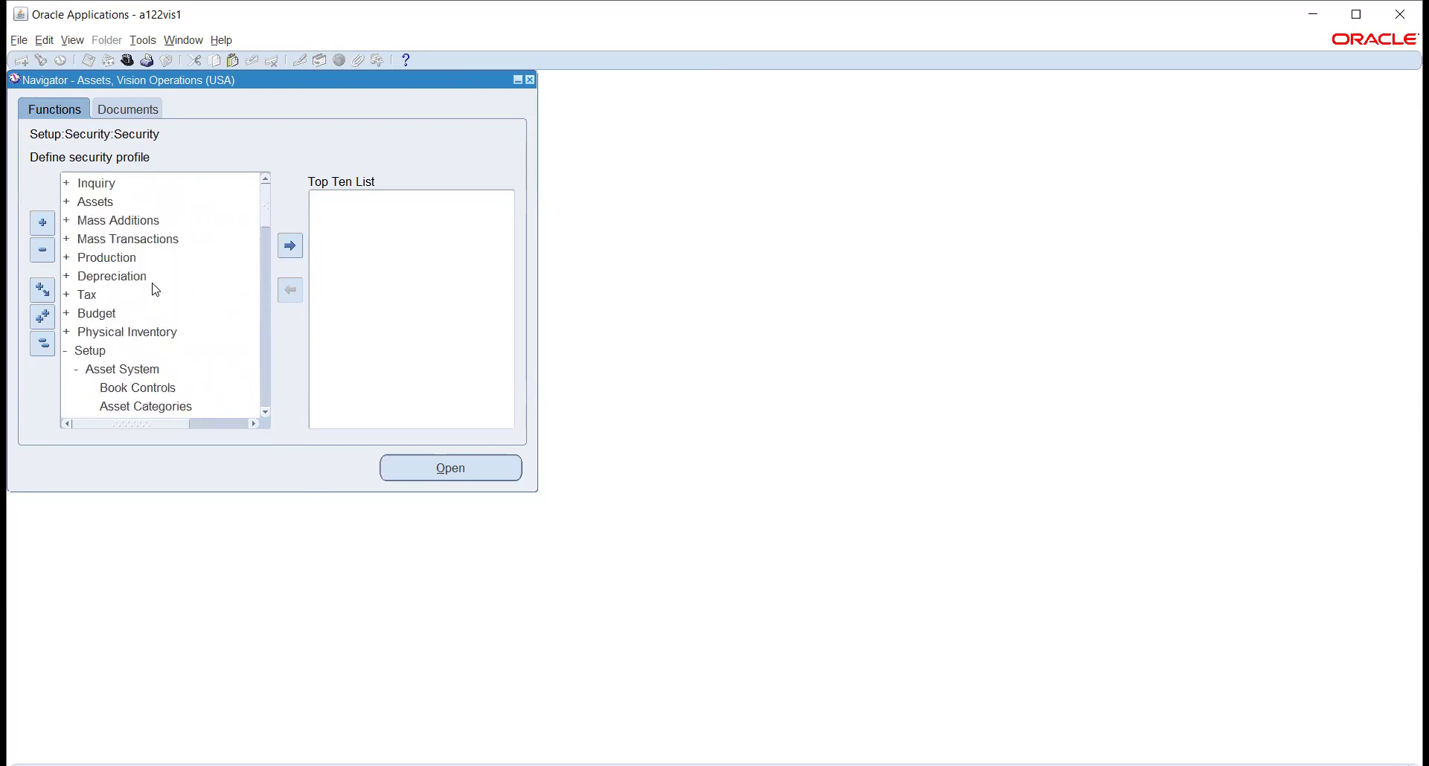
left_click(41, 335)
left_click(97, 202)
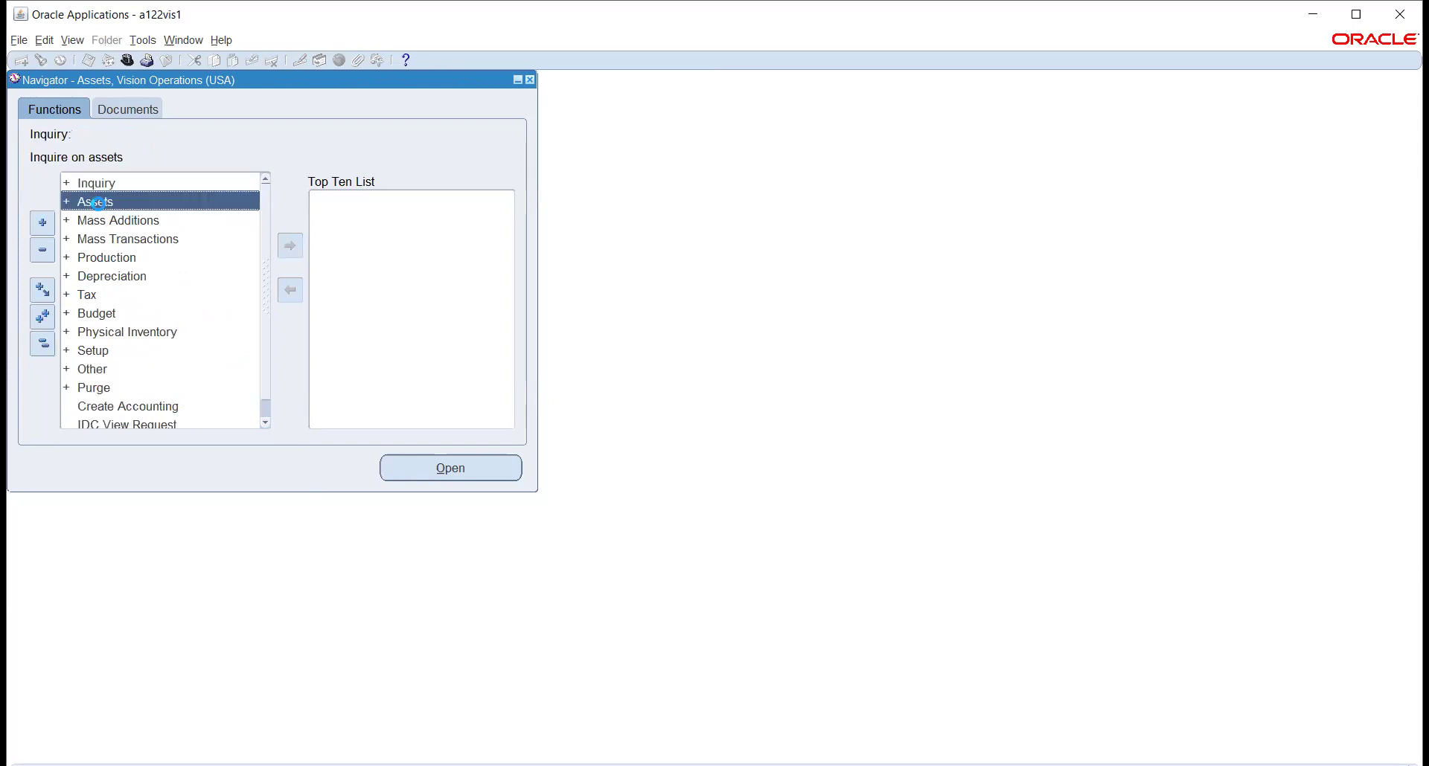
double_click(96, 202)
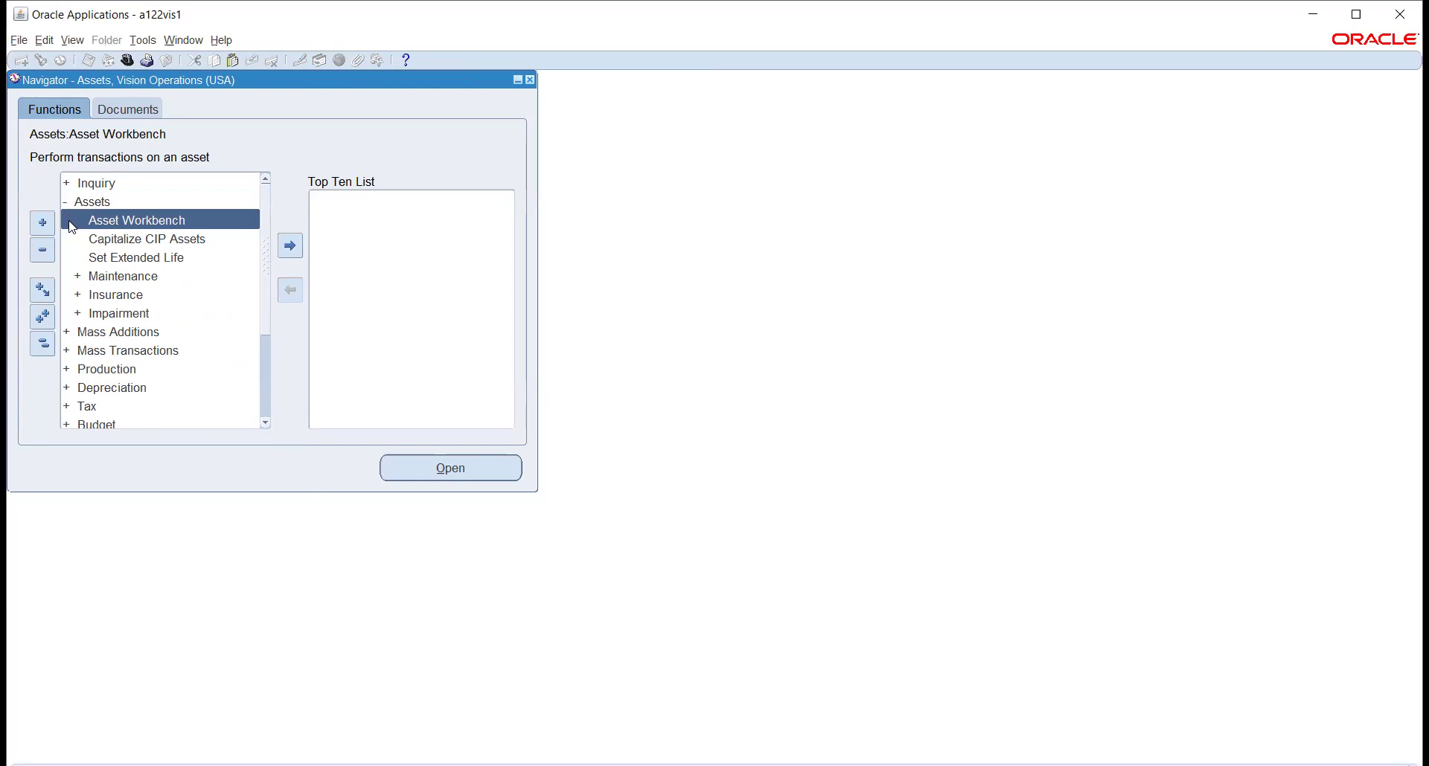
double_click(72, 223)
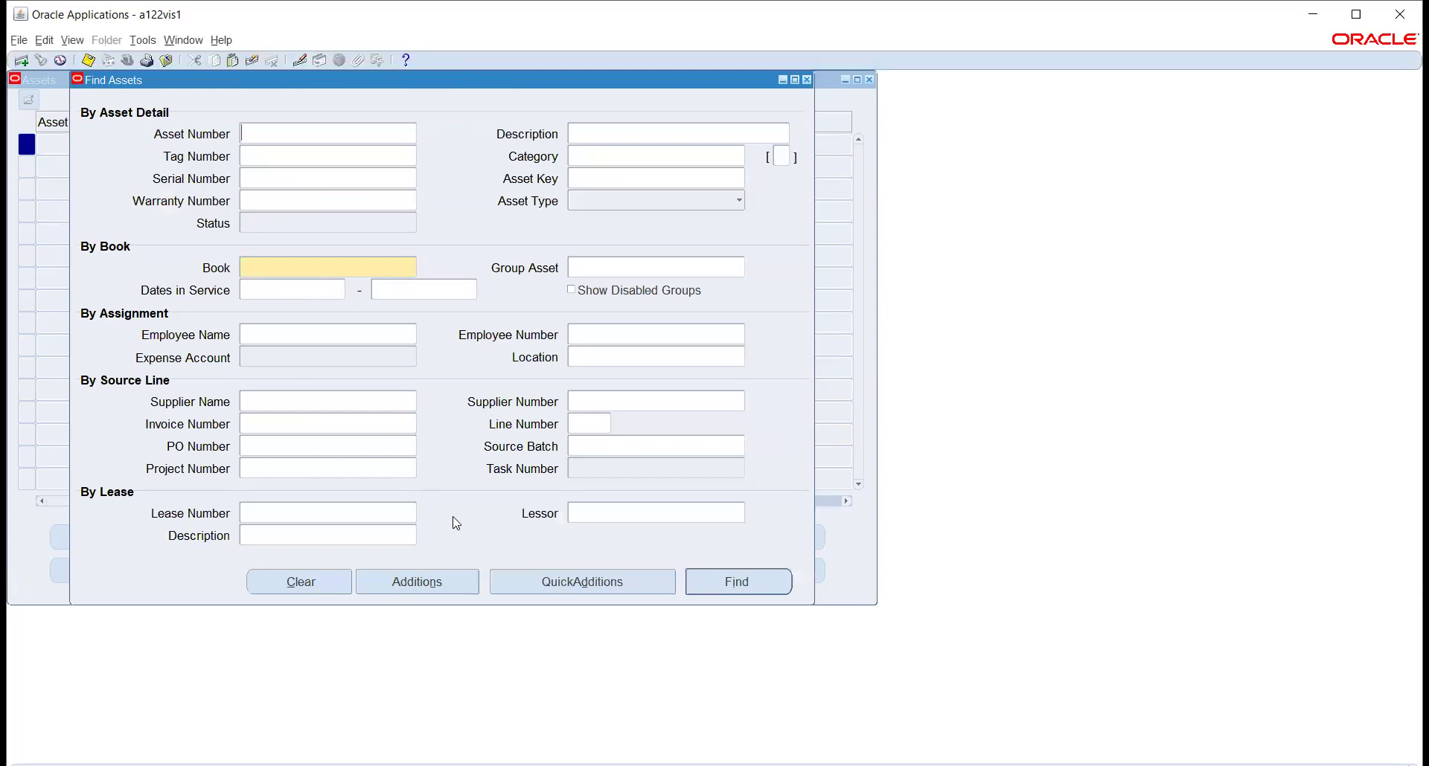
left_click(422, 591)
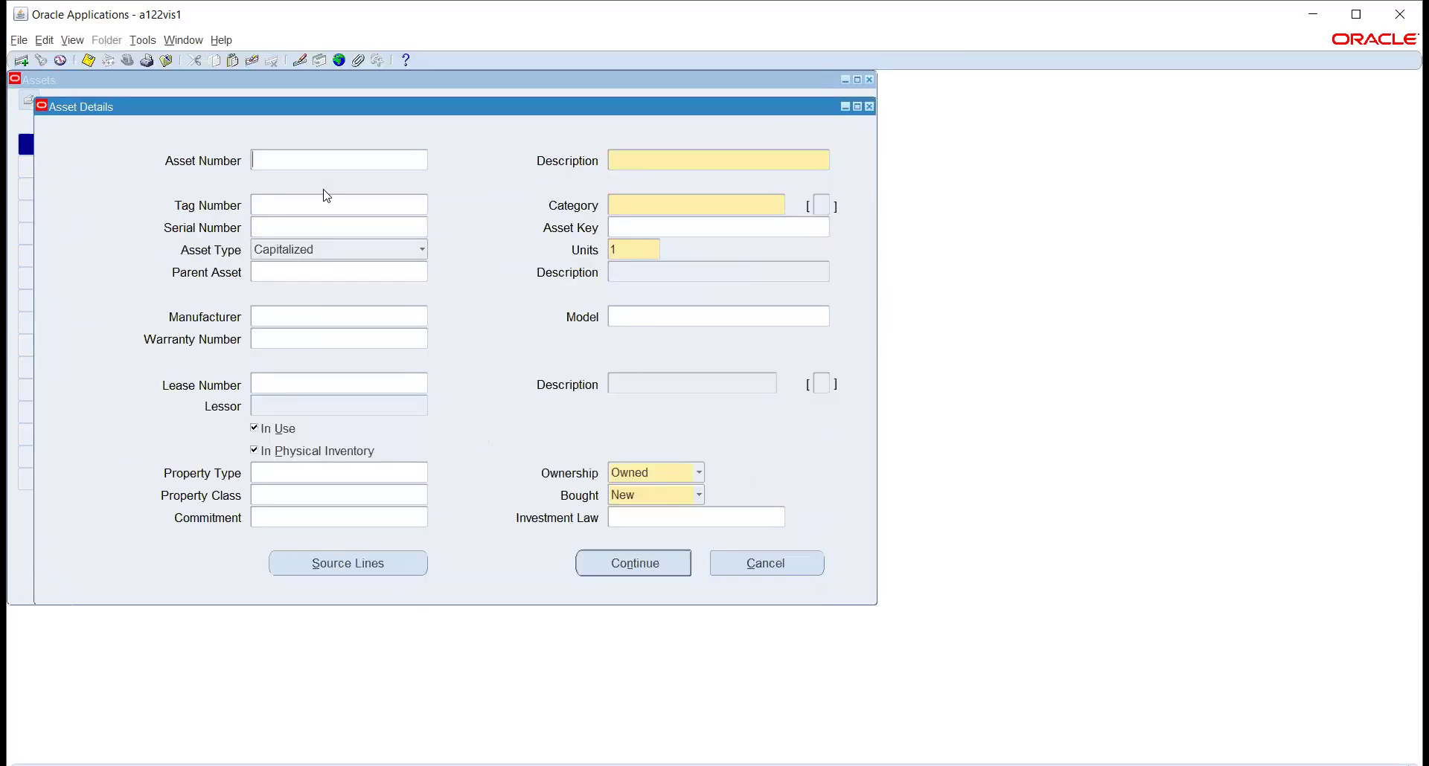
Leave the asset number blank and enter LAPTOP as the new asset's description
type("12")
key("Tab")
key("shift+Tab")
key("BackSpace")
key("Tab")
type("LAPTOP")
key("Tab")
Set the asset category to major category TATA_MAJOR and minor category TATA_MINOR
left_click(779, 204)
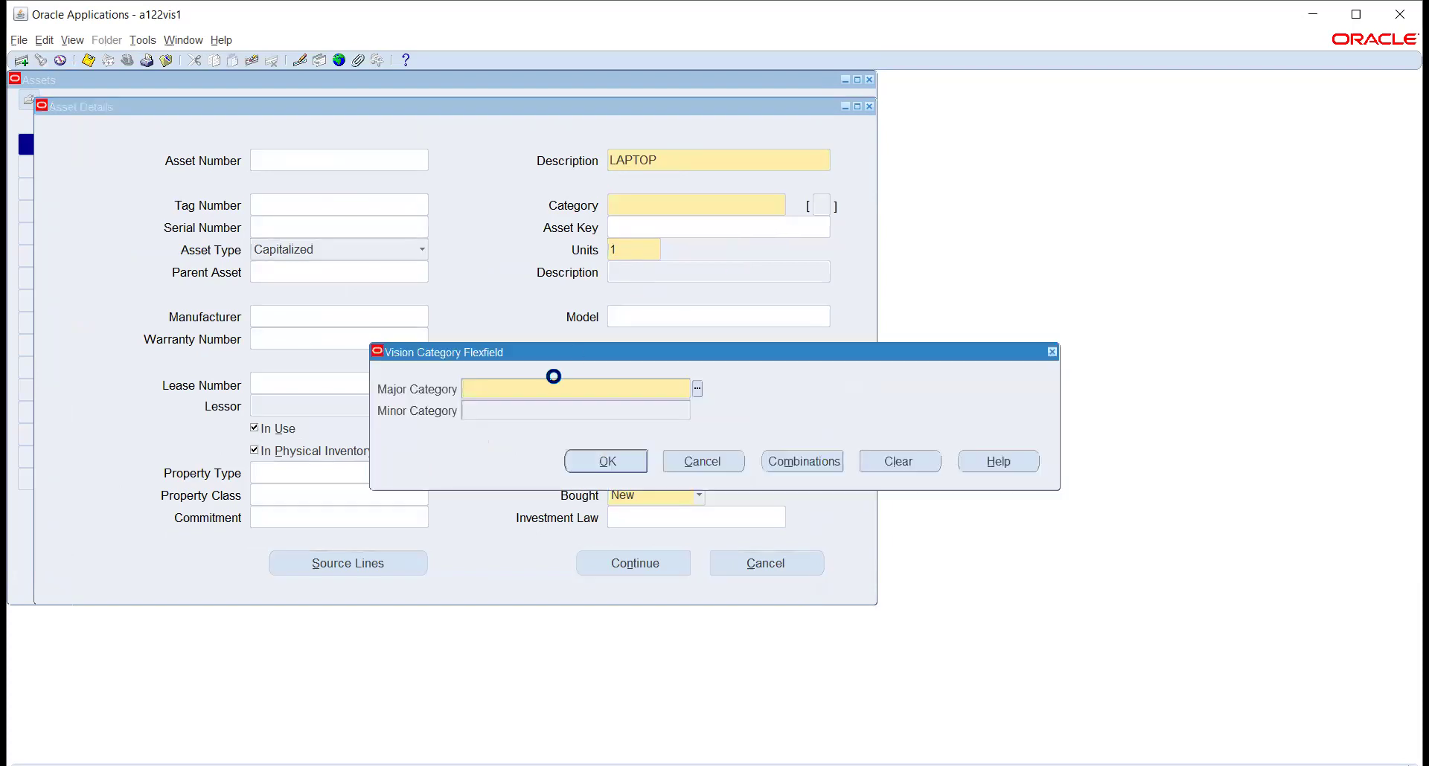
type("TATA")
key("Tab")
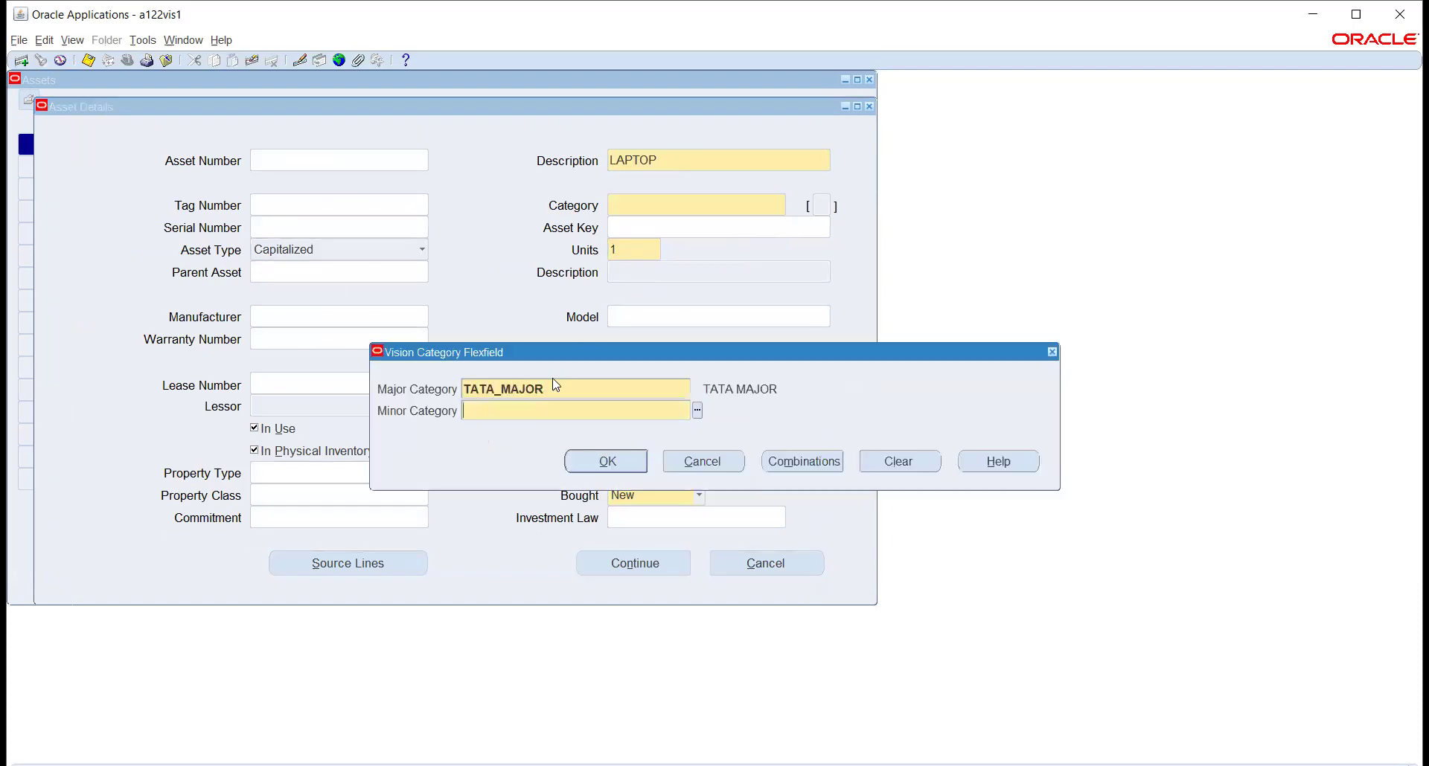
type("TATA")
key("Tab")
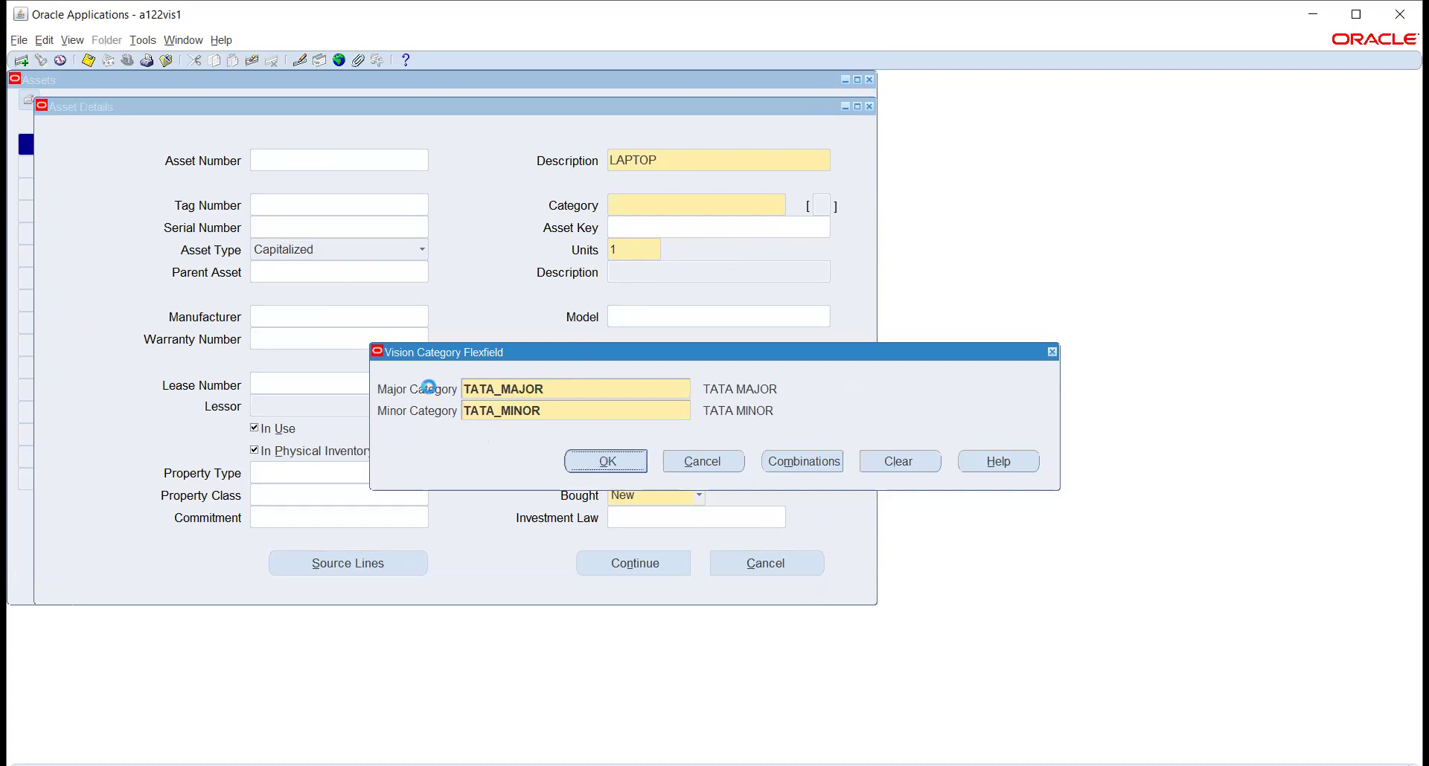
Set the asset's units to 10 and tag number to 78901, and continue to its book details
left_click(643, 250)
type("10")
key("Tab")
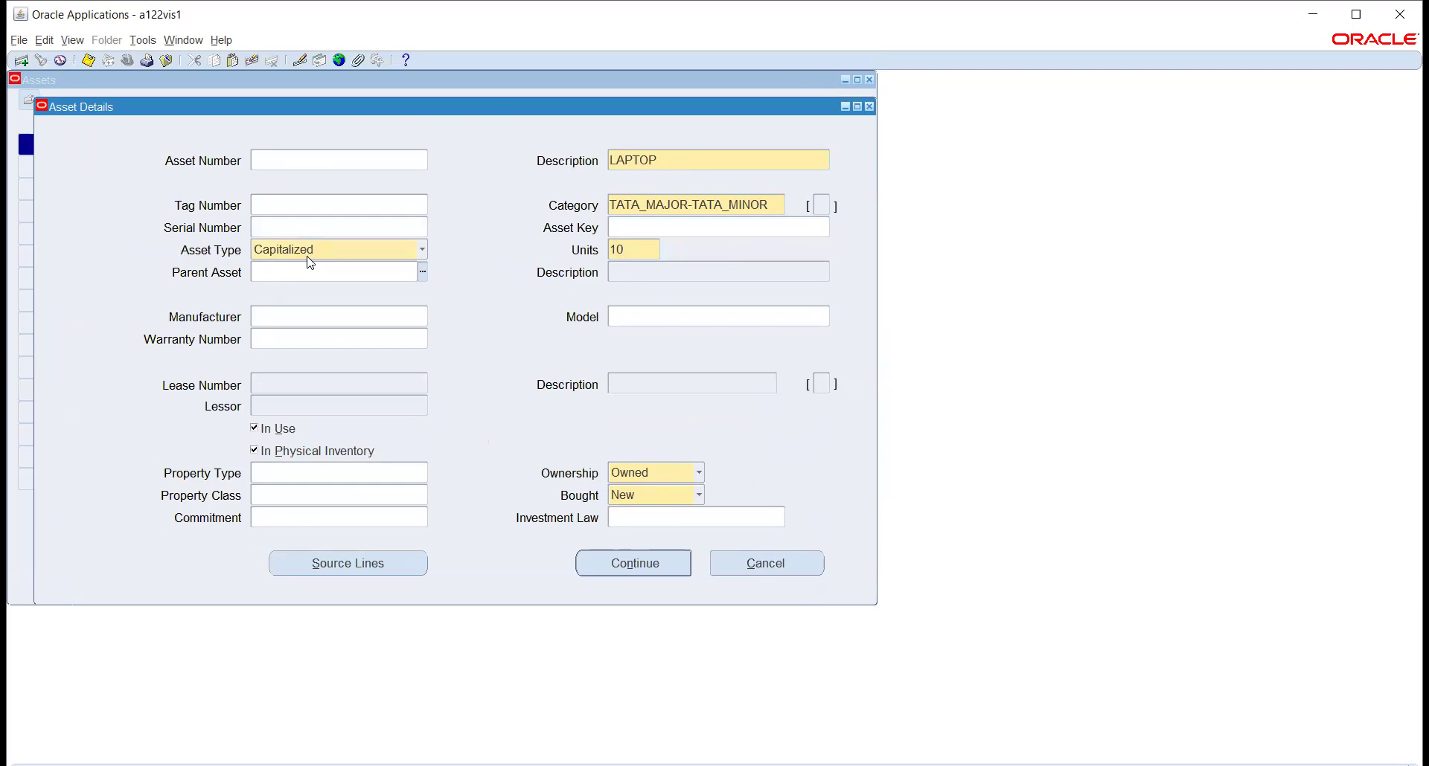
left_click(303, 207)
type("78901")
key("Tab")
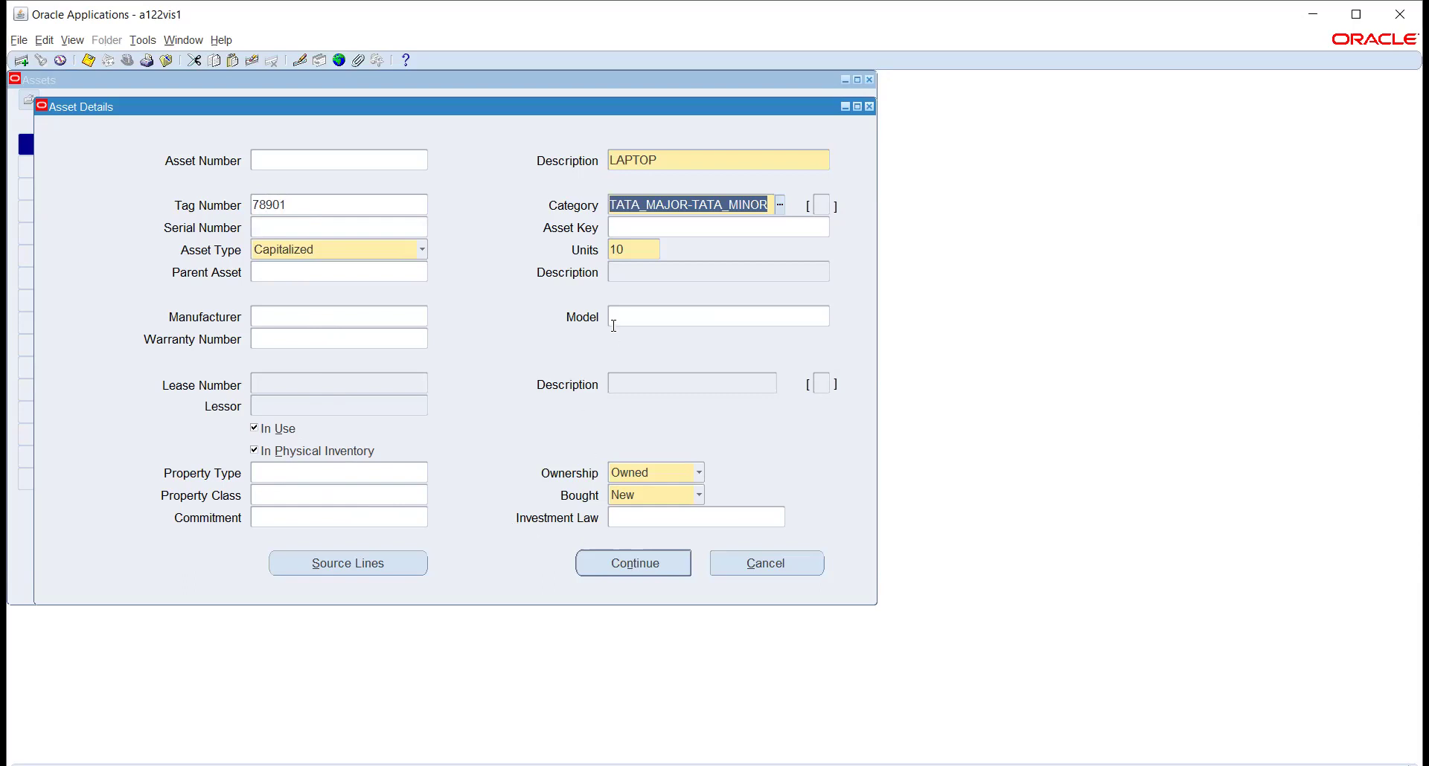
left_click(628, 565)
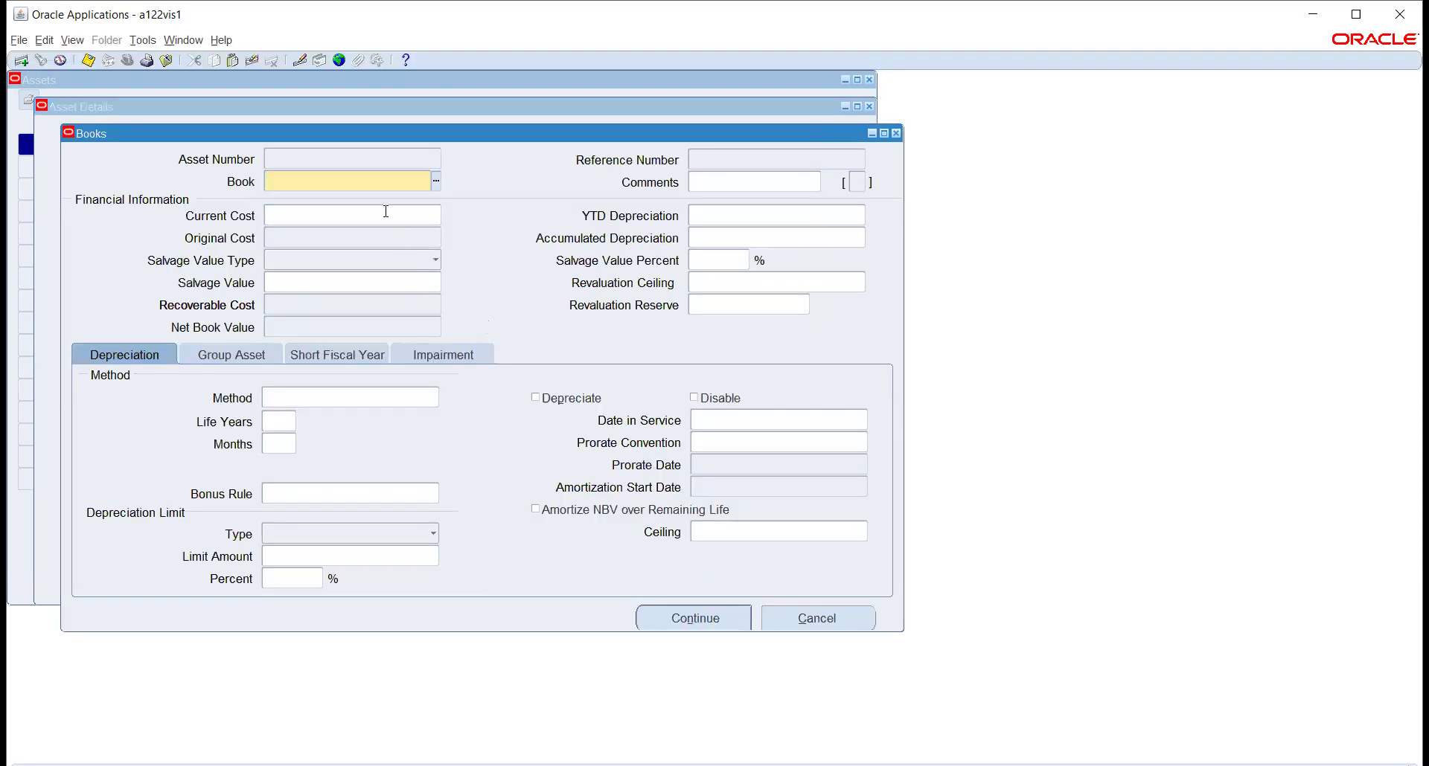
Assign the asset to book TATA_FA_BOOKS with a current cost of 100,000
type("TATA")
key("Tab")
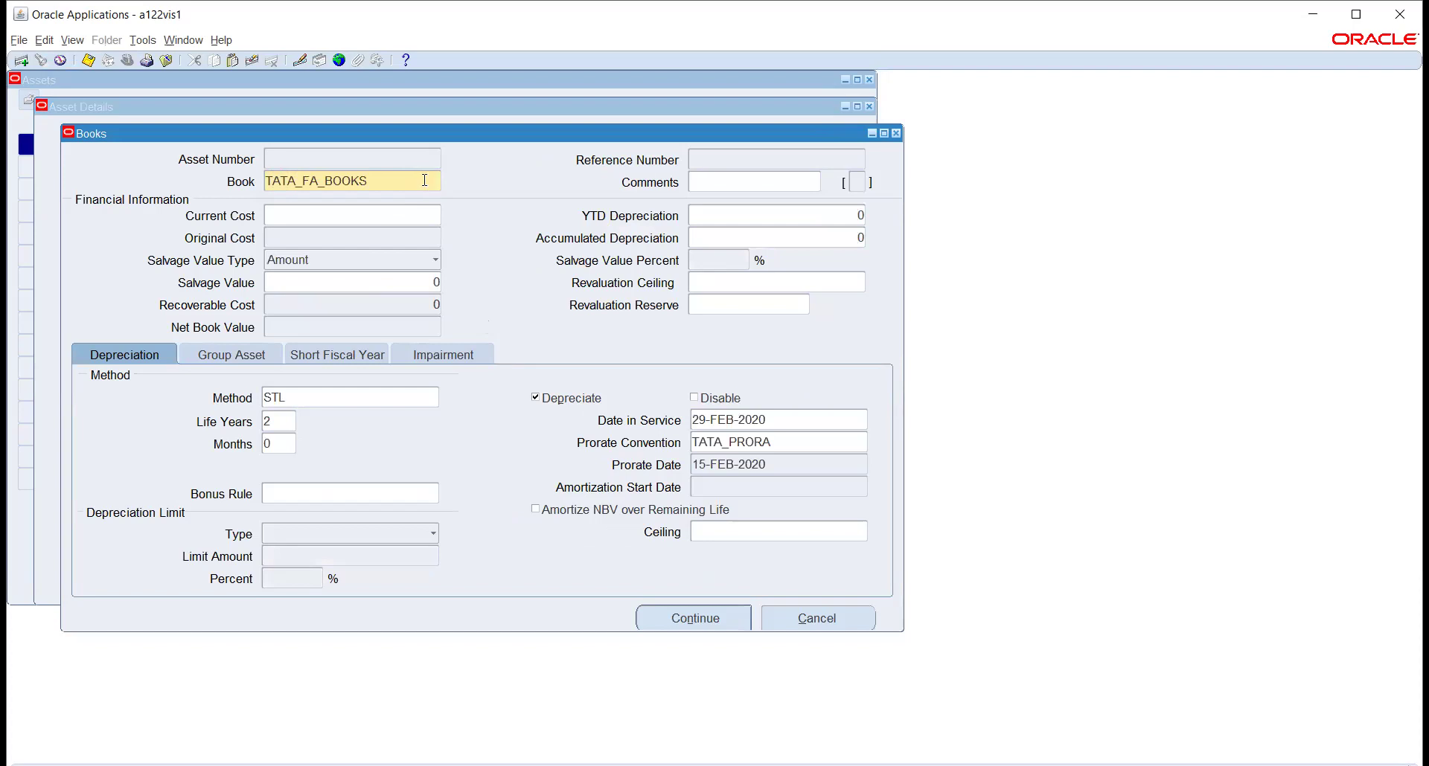
left_click(344, 216)
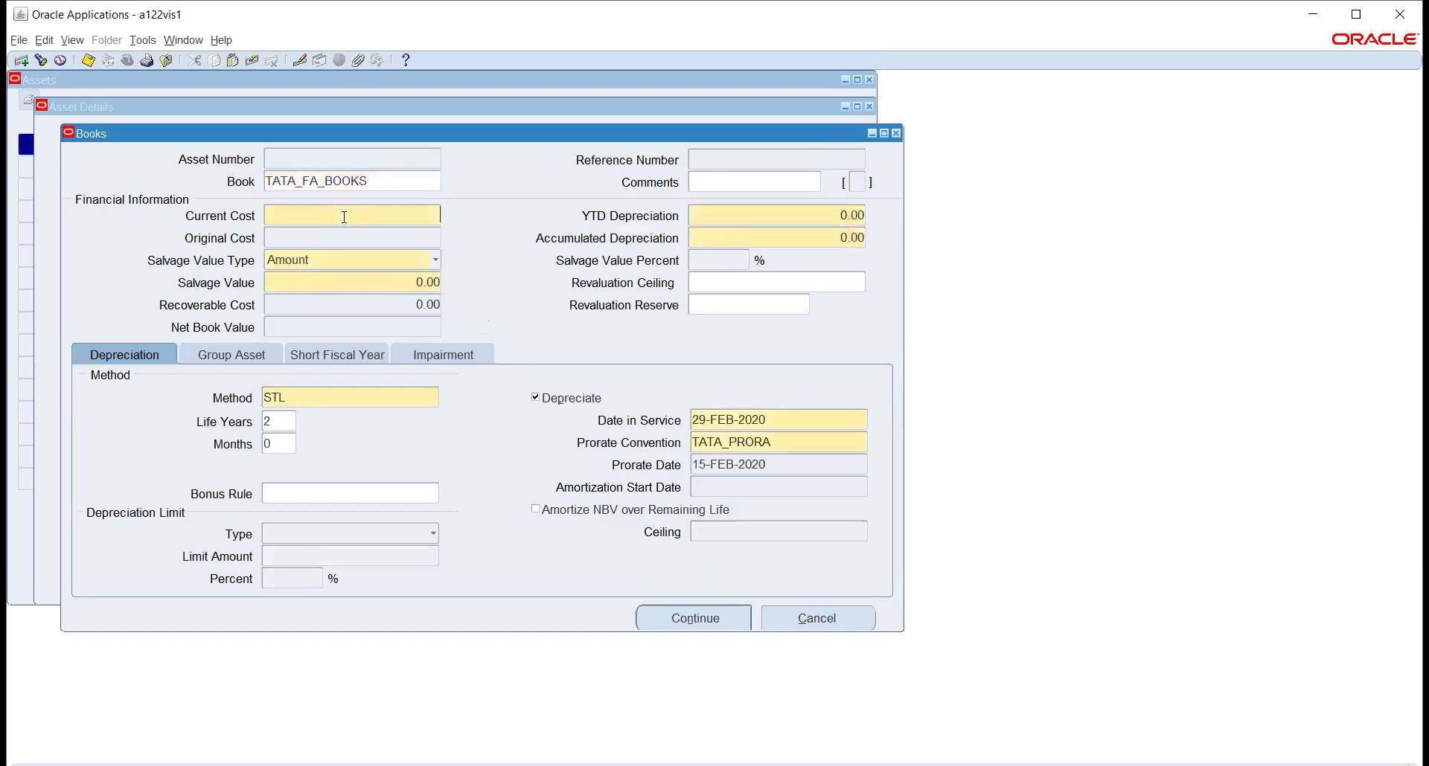
type("100000")
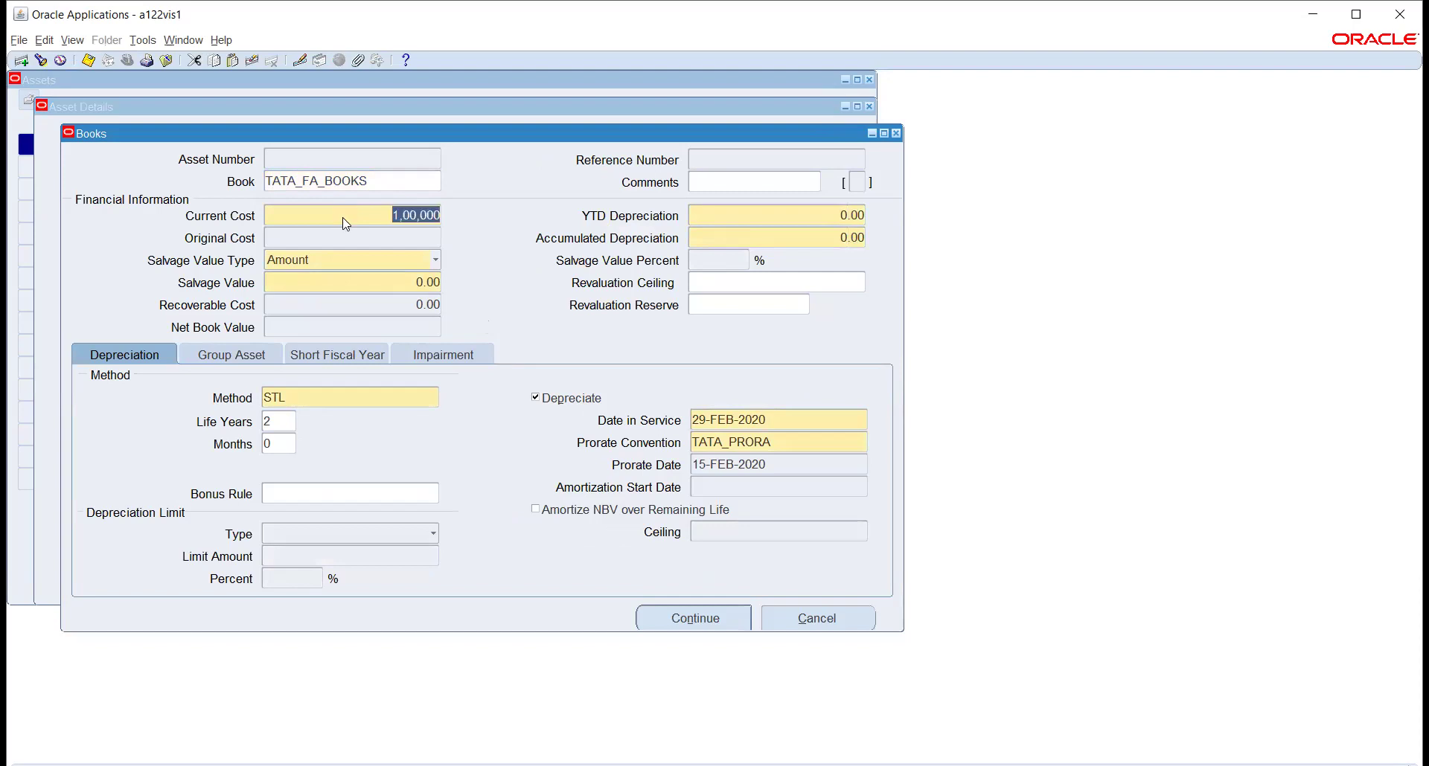
type("100000")
key("Tab")
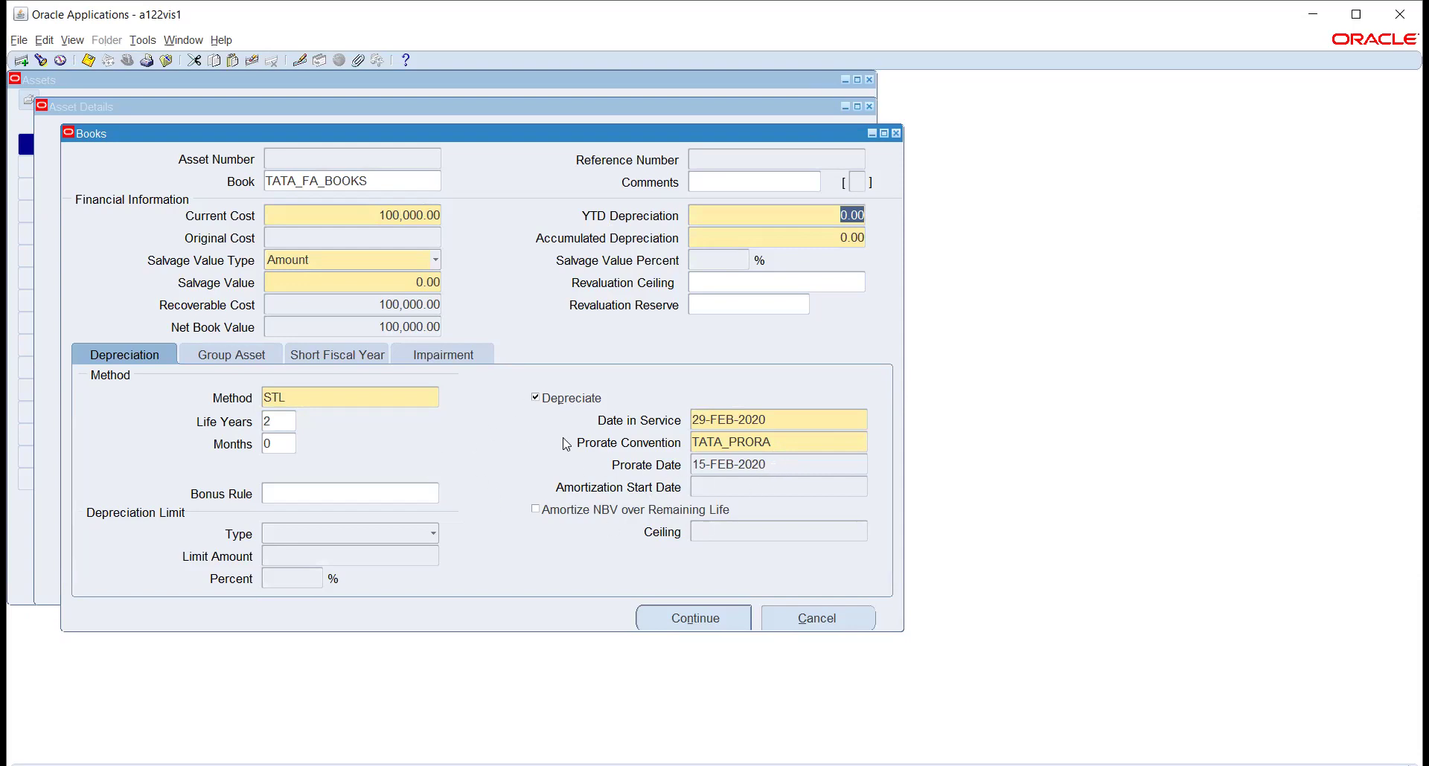
Review the asset's group asset, short fiscal year and impairment settings, and return to its depreciation details
left_click(228, 358)
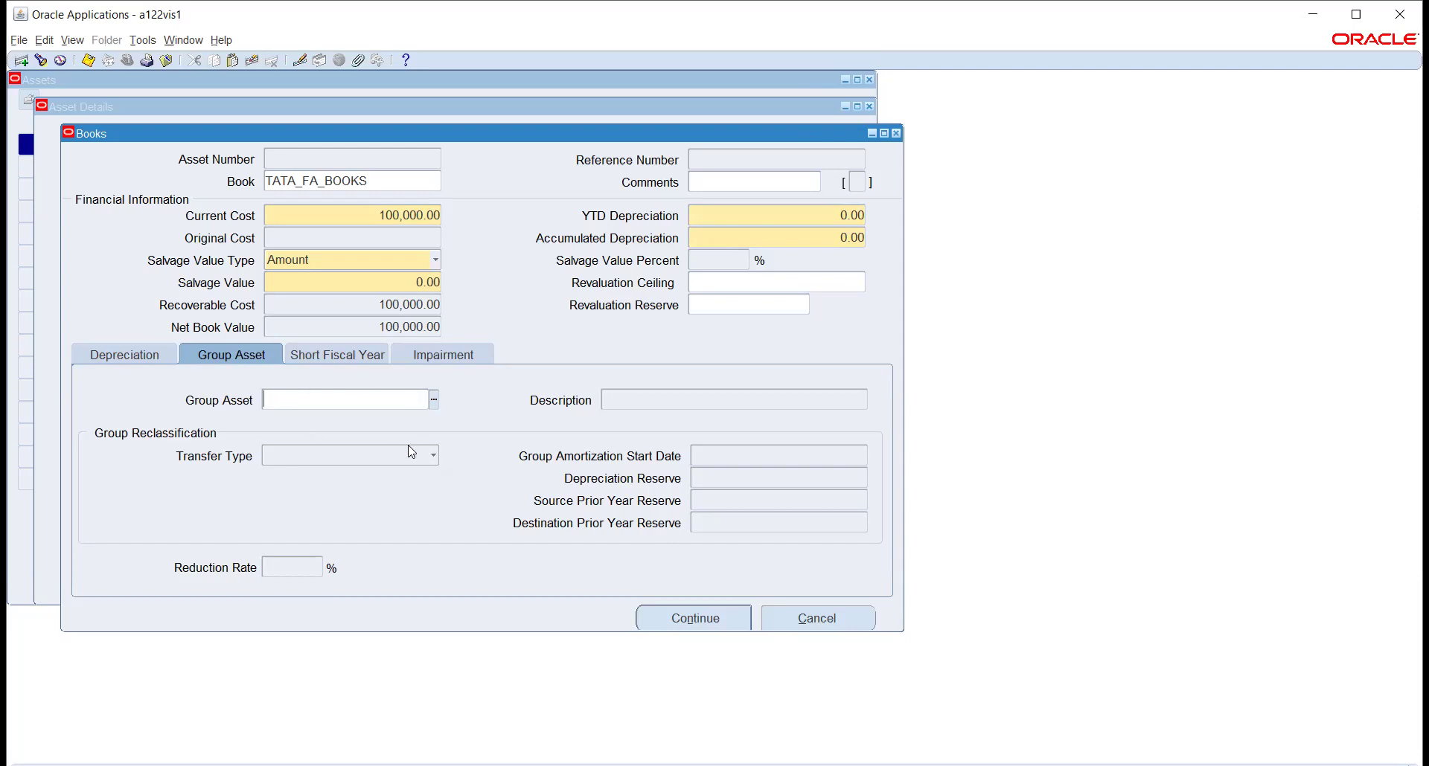
left_click(322, 356)
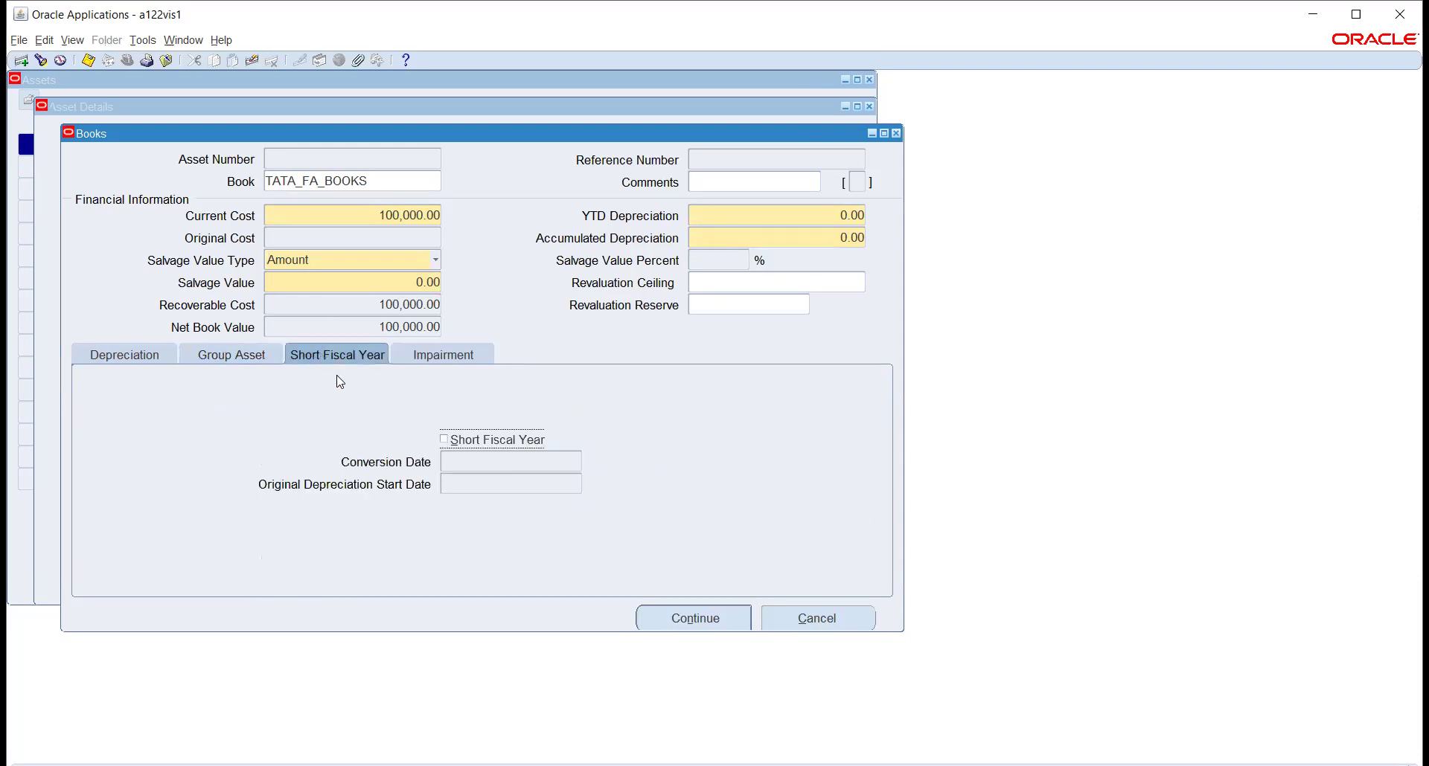
left_click(421, 356)
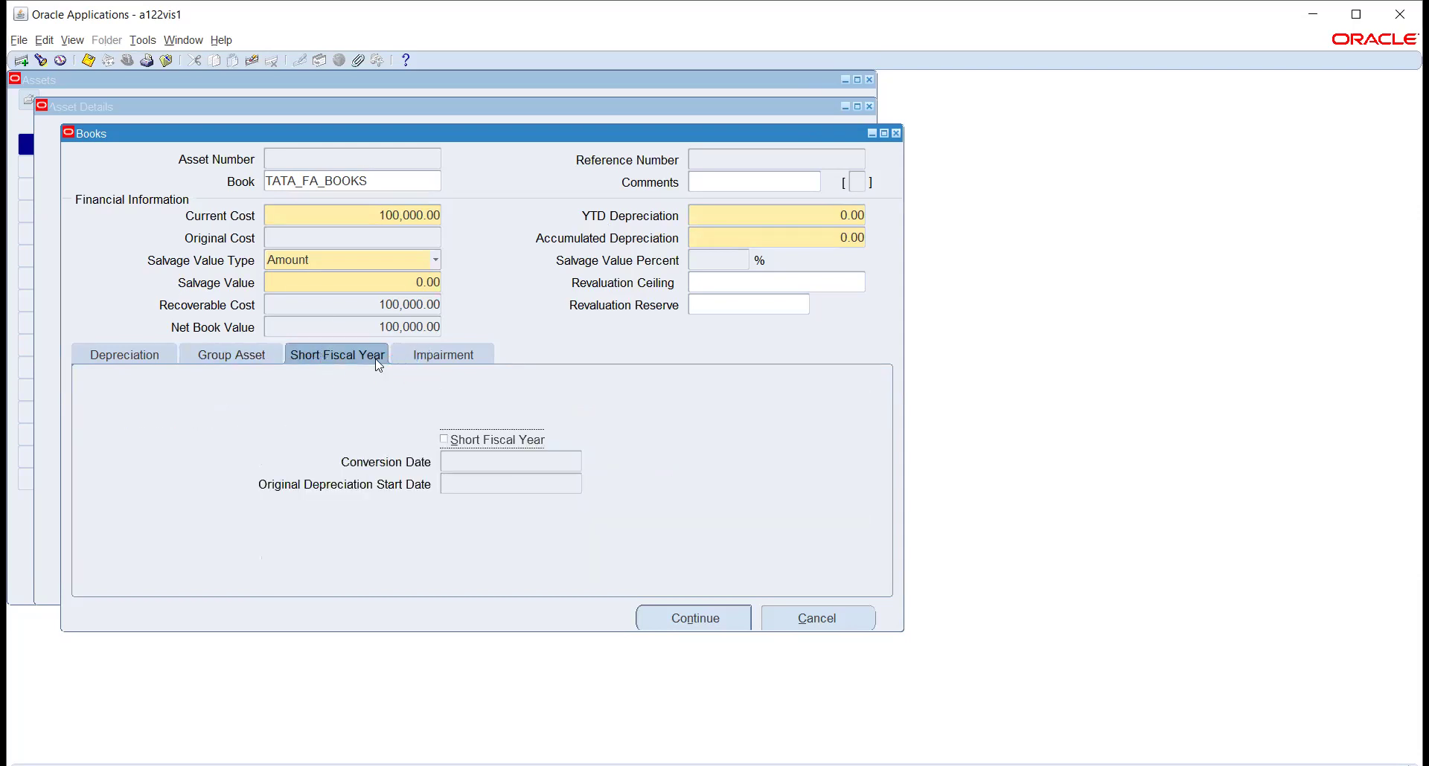
left_click(128, 358)
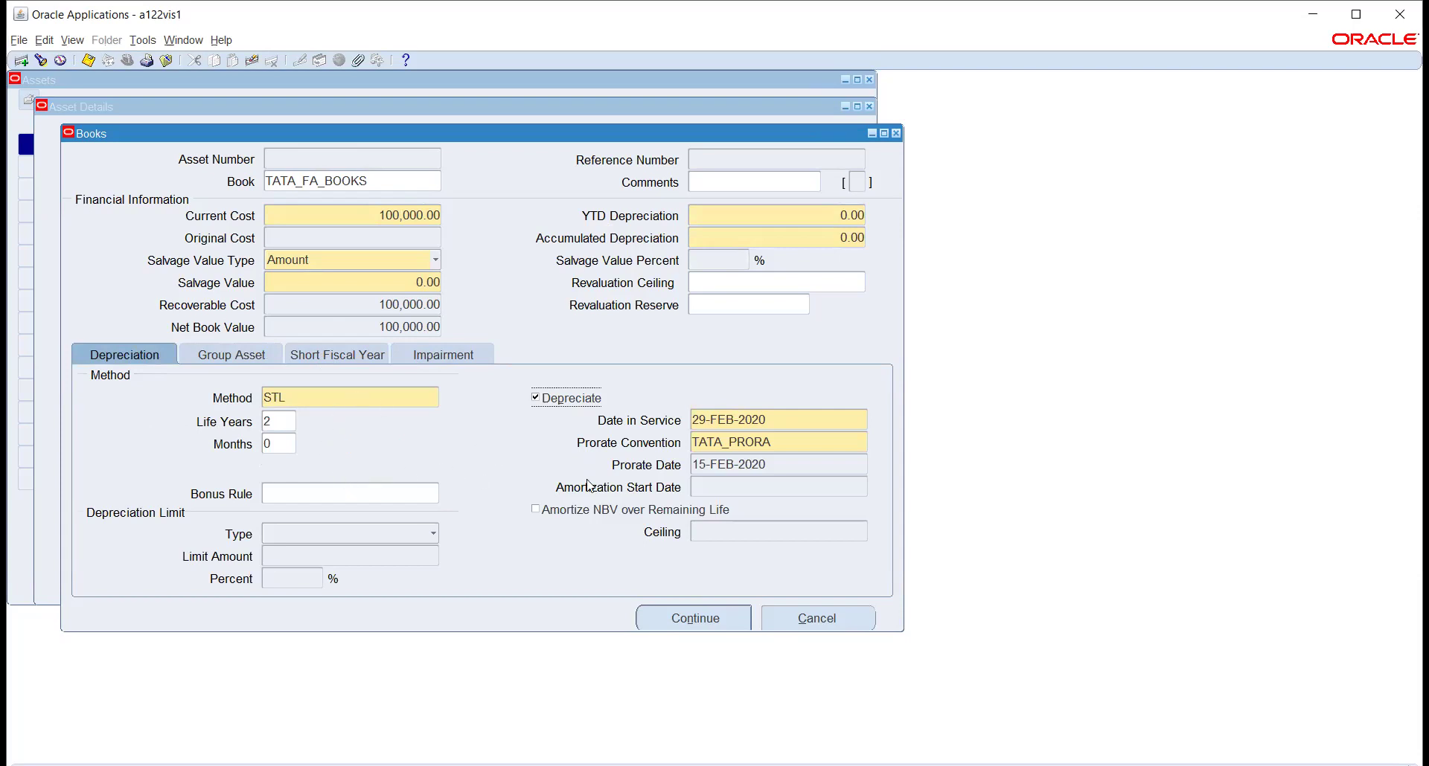
Continue to the assignments, allocate 10 units in the first row, and choose the employee's name
left_click(663, 616)
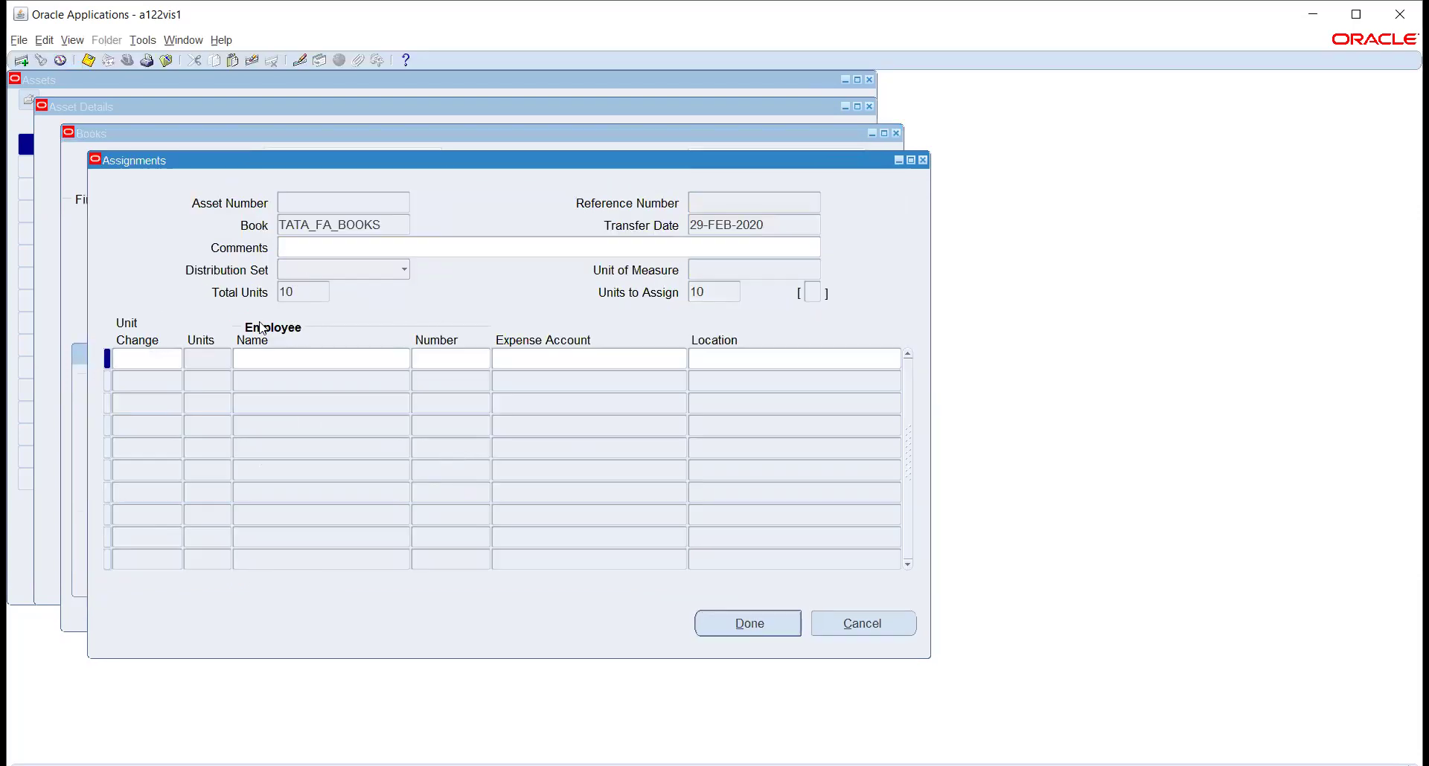
left_click(136, 361)
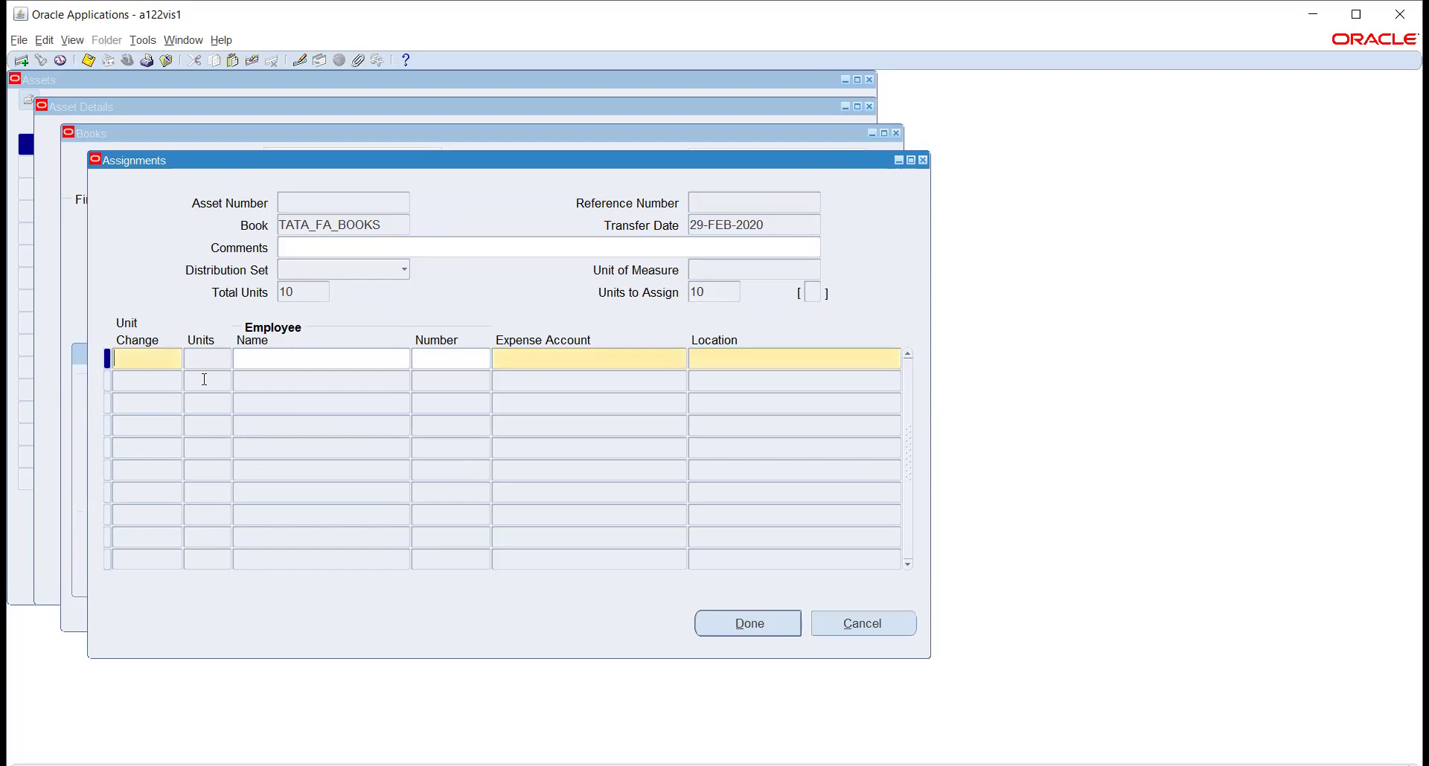
type("10")
key("Tab")
left_click(405, 358)
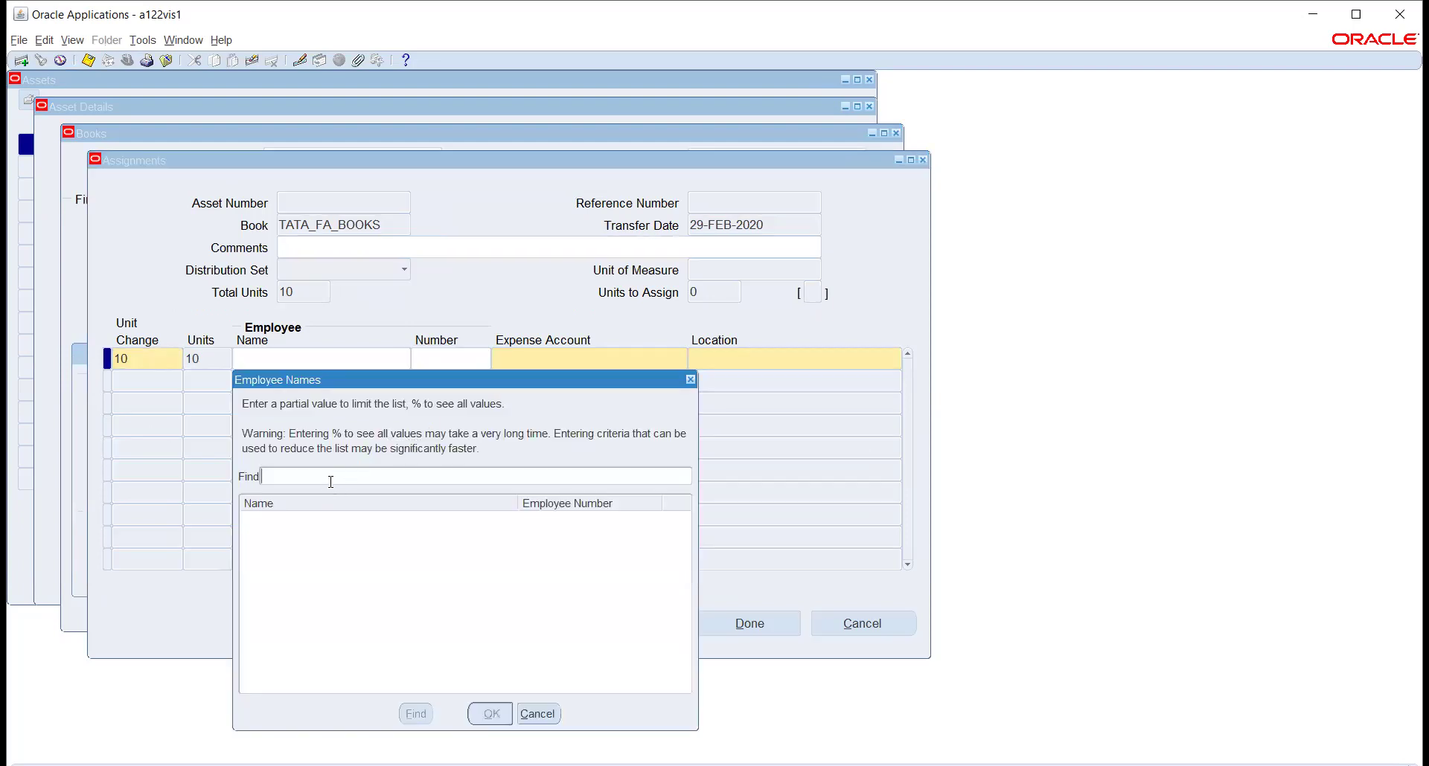
type("Arun%")
key("Return")
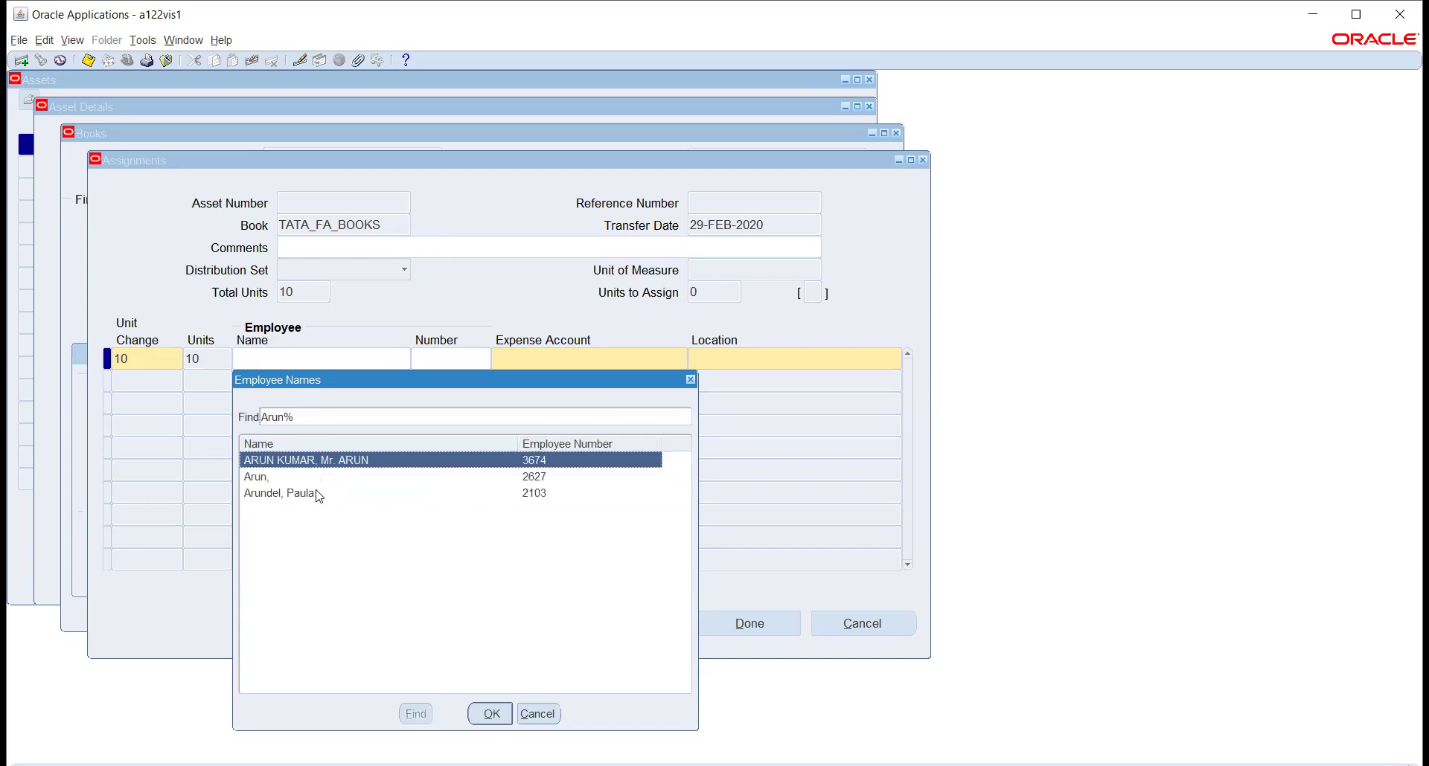
left_click(487, 715)
Set the first assignment row's expense account to 03.100.6772.03, choosing location segment 100 CHENNAI and intercompany segment 03 TATA AUTO 03
left_click(567, 359)
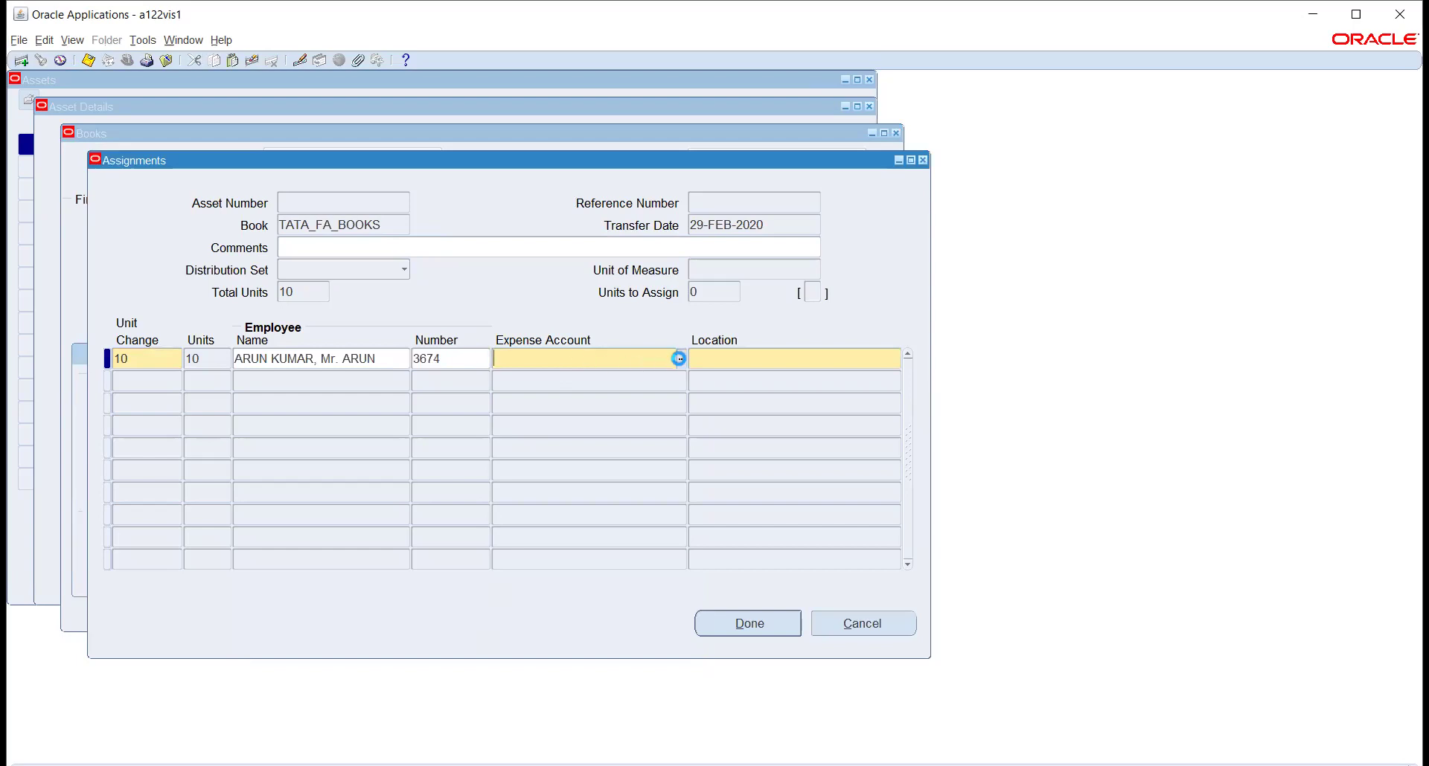
left_click(588, 367)
left_click(269, 423)
left_click(589, 388)
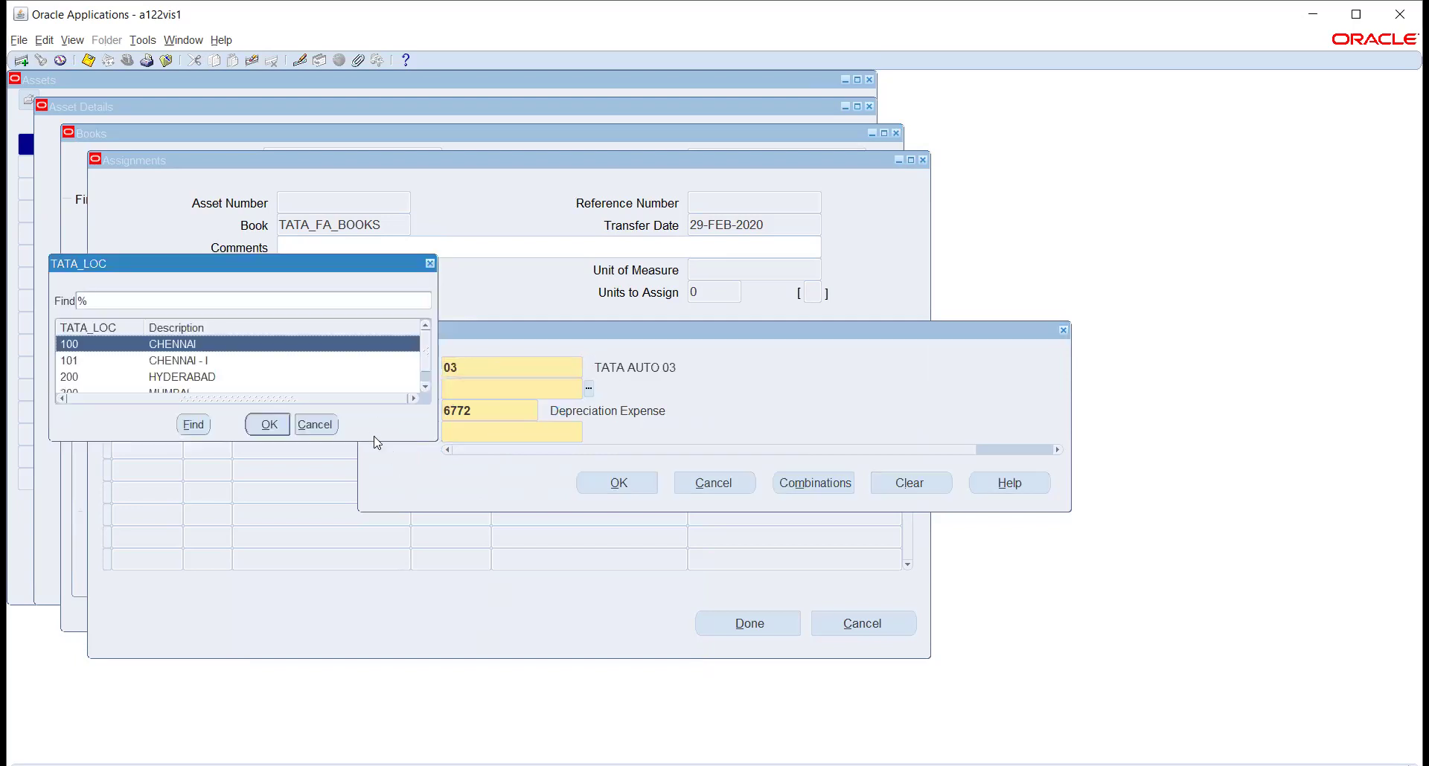
left_click(270, 424)
left_click(576, 431)
left_click(589, 431)
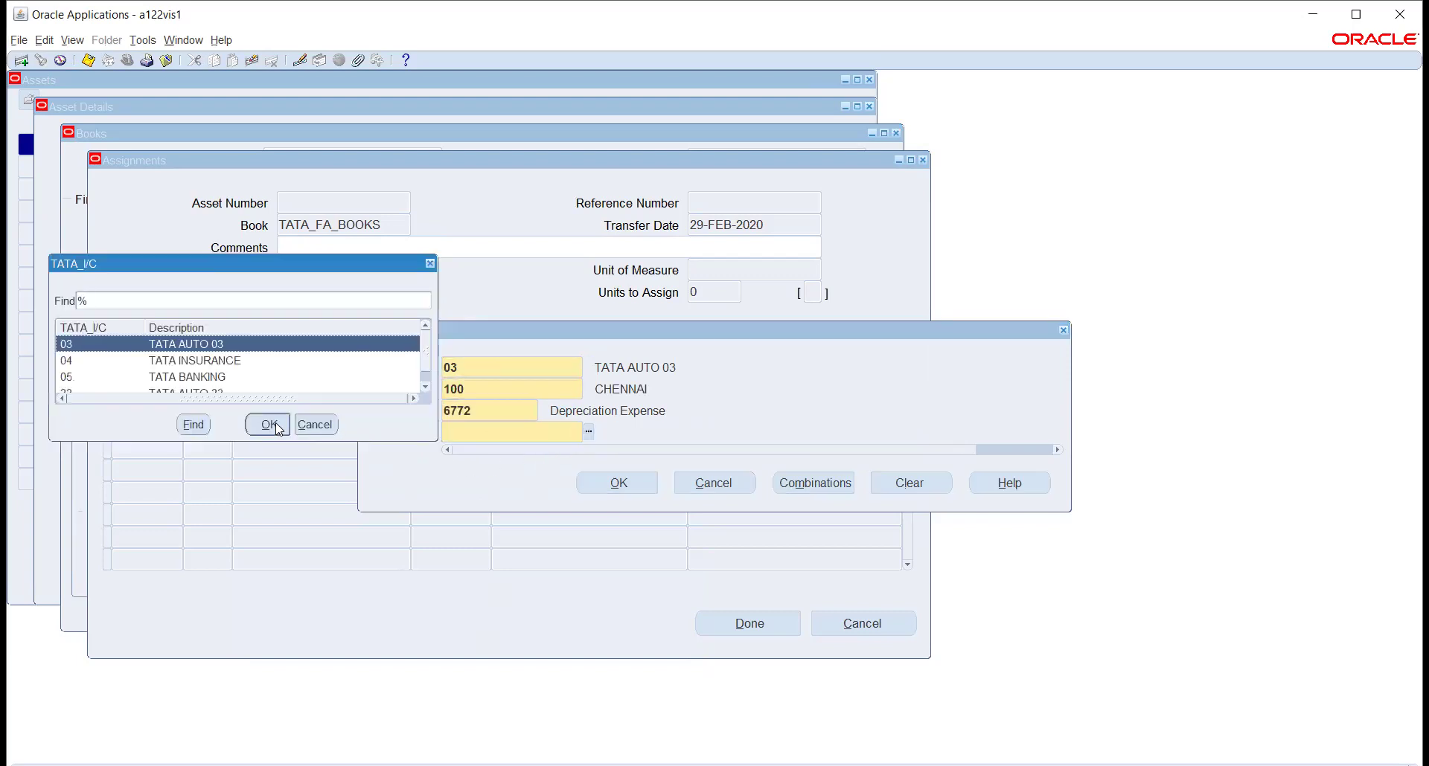
left_click(271, 424)
left_click(618, 480)
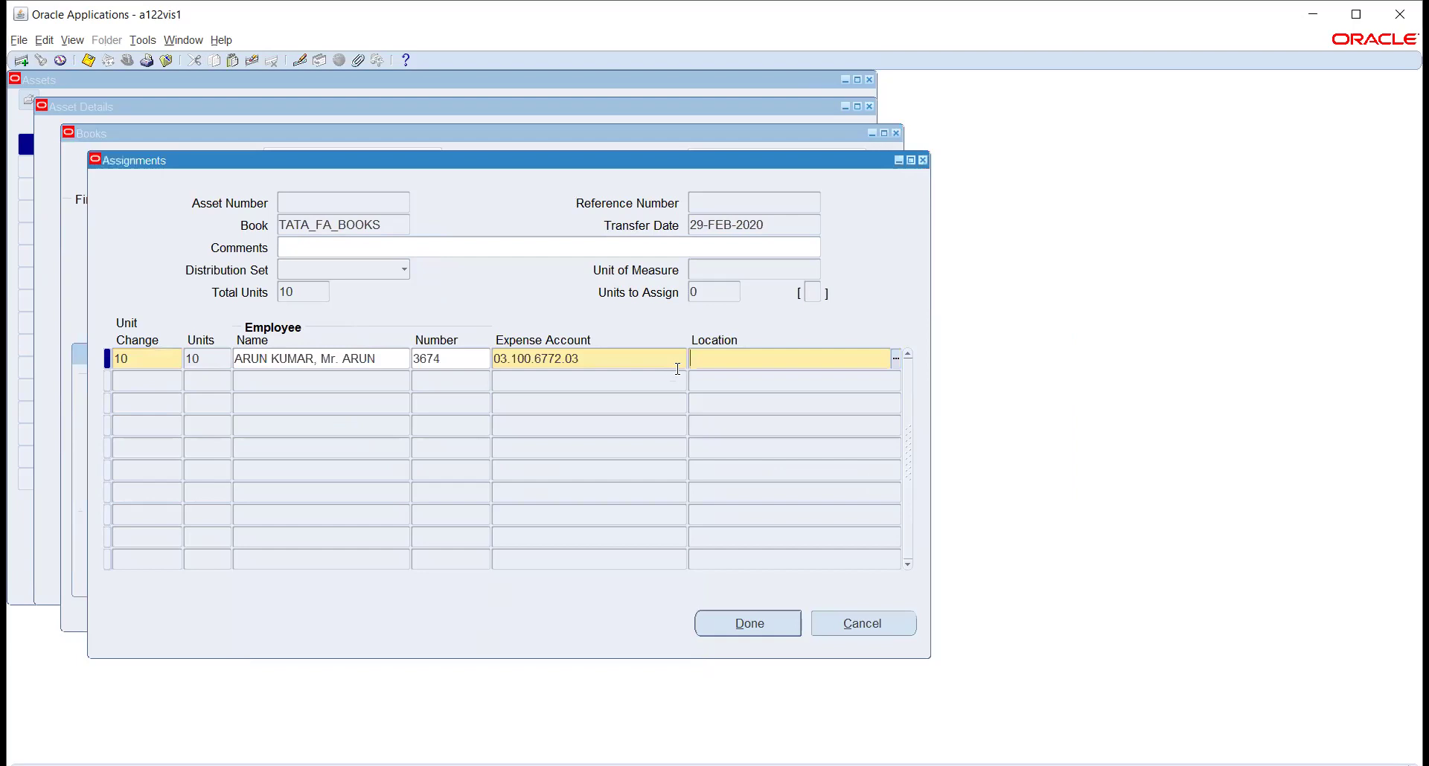
Set the first assignment row's location to Berlin
left_click(896, 359)
left_click(598, 397)
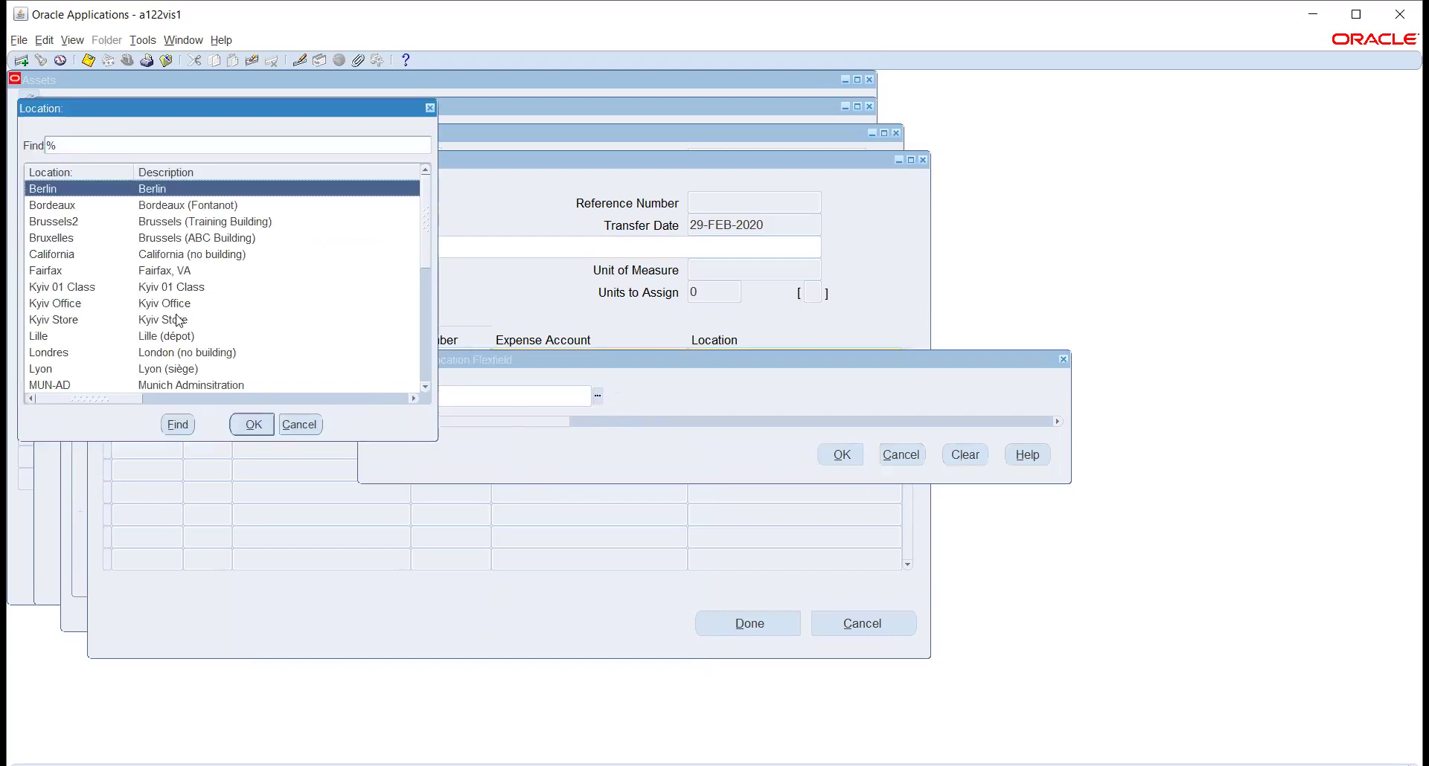
left_click(253, 424)
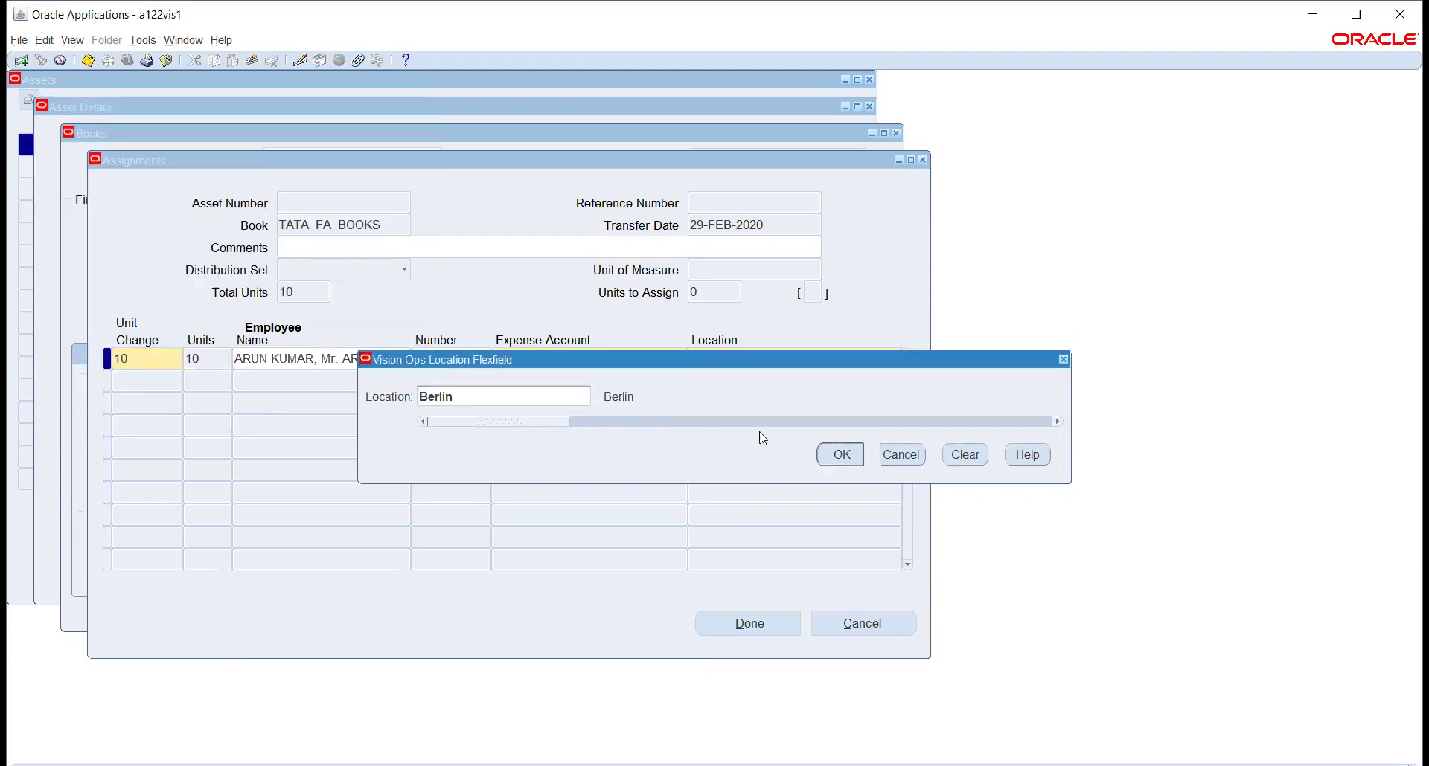
left_click(843, 455)
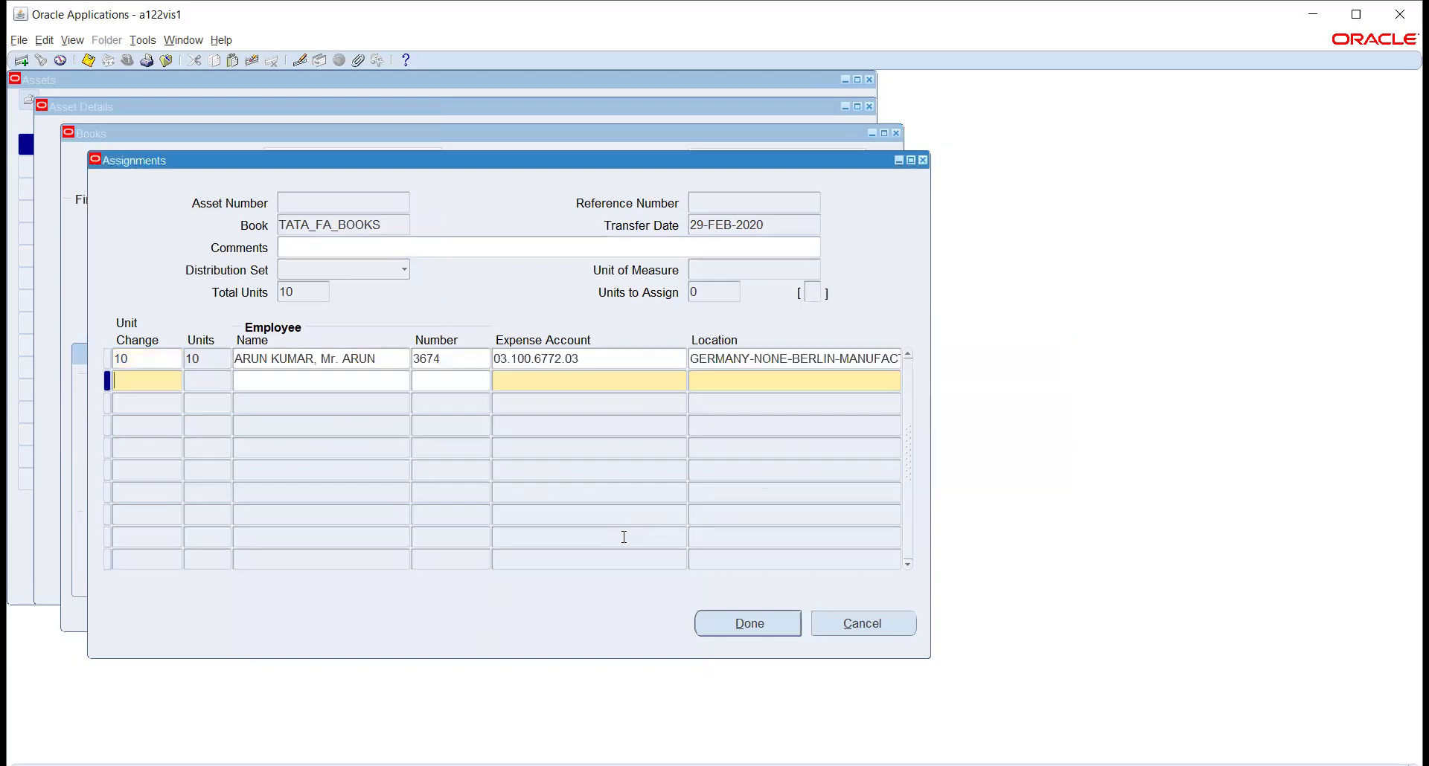
Complete the assignments to save the asset addition, and close the assets window
left_click(610, 359)
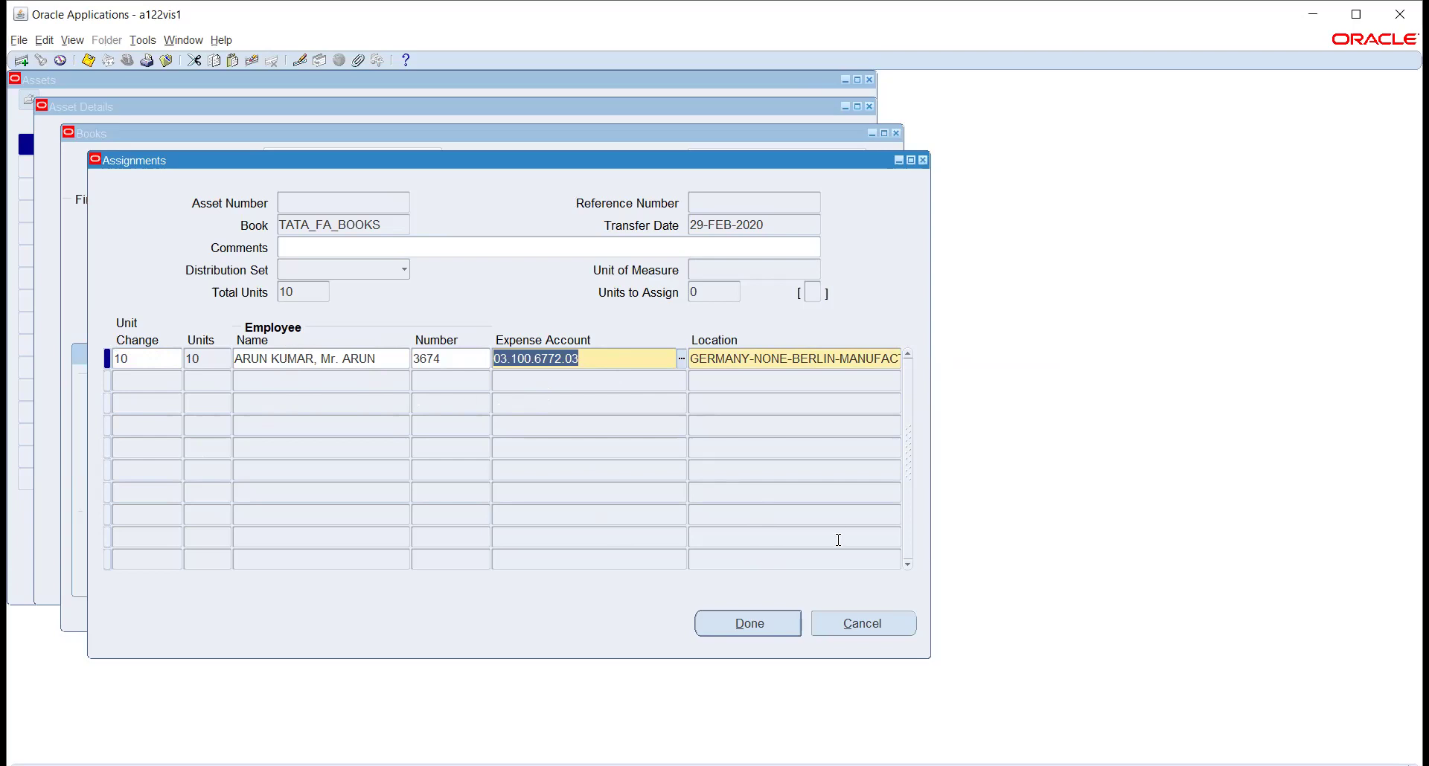
left_click(758, 626)
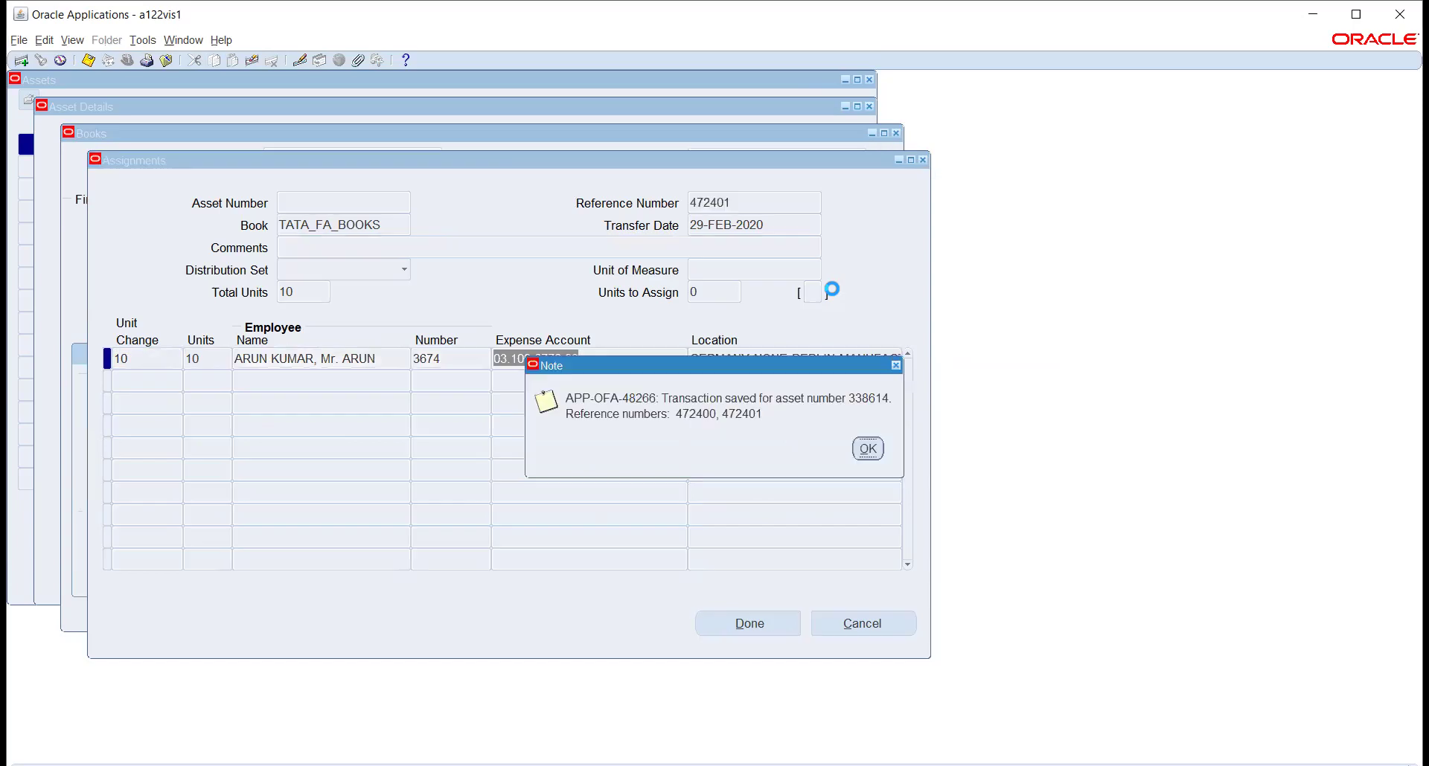
left_click(864, 450)
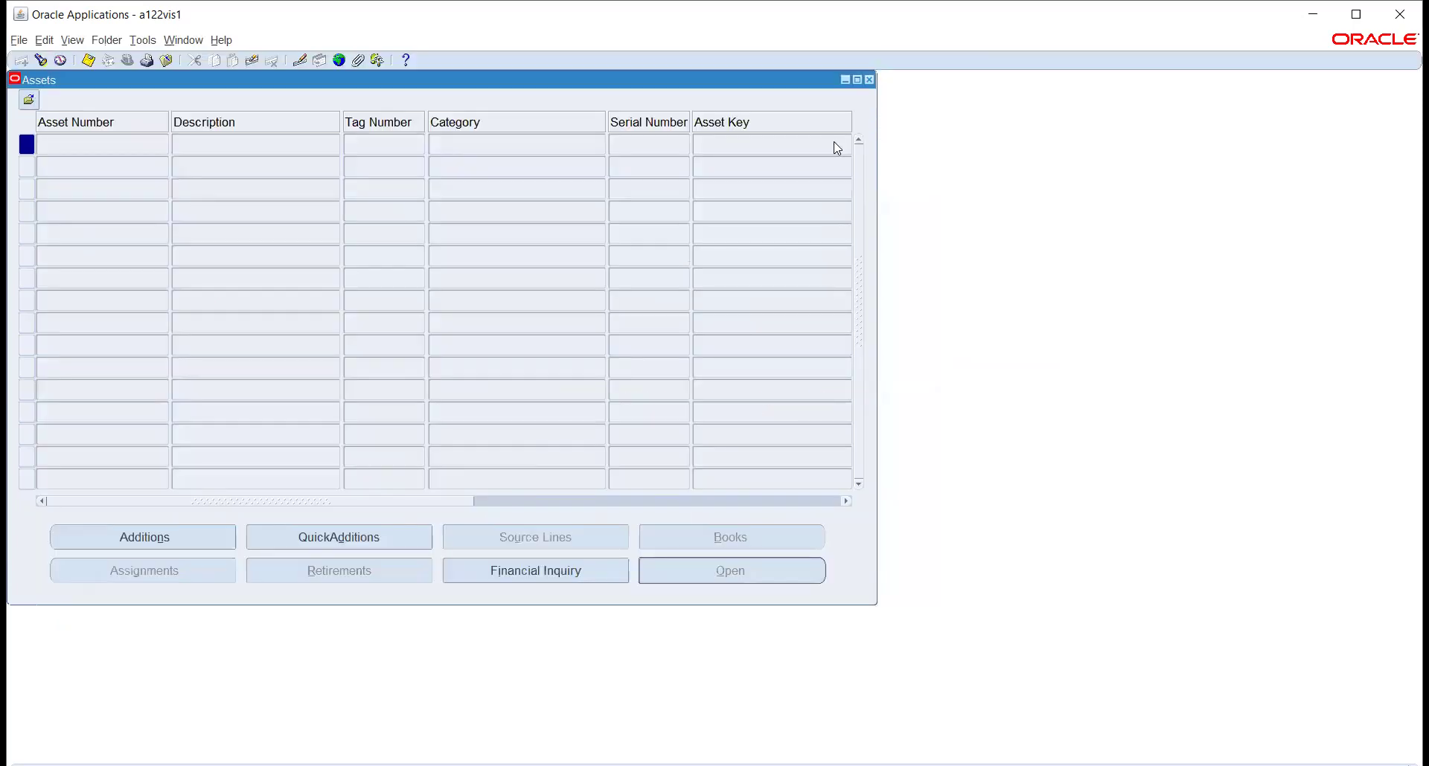
left_click(868, 80)
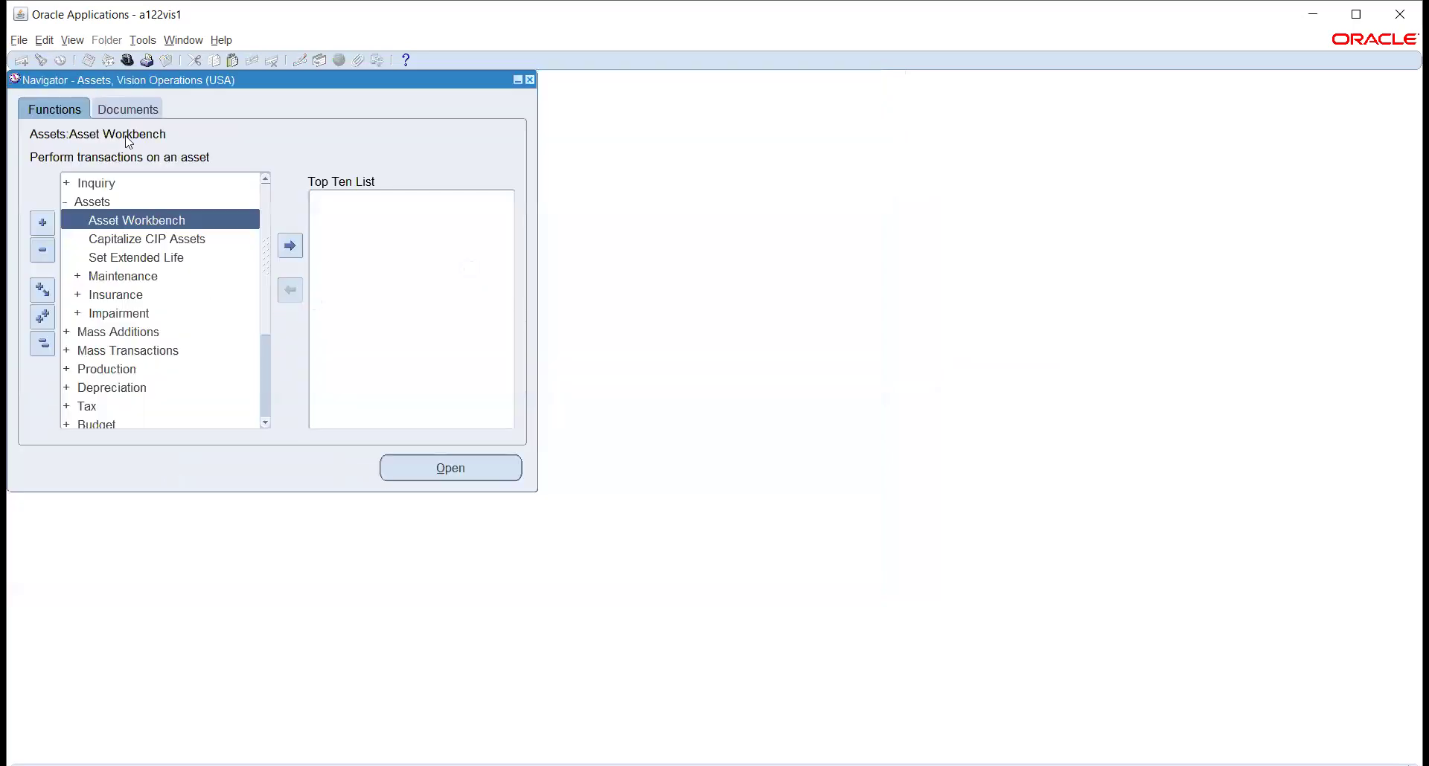
Check the list of all own concurrent requests, and close it
left_click(72, 40)
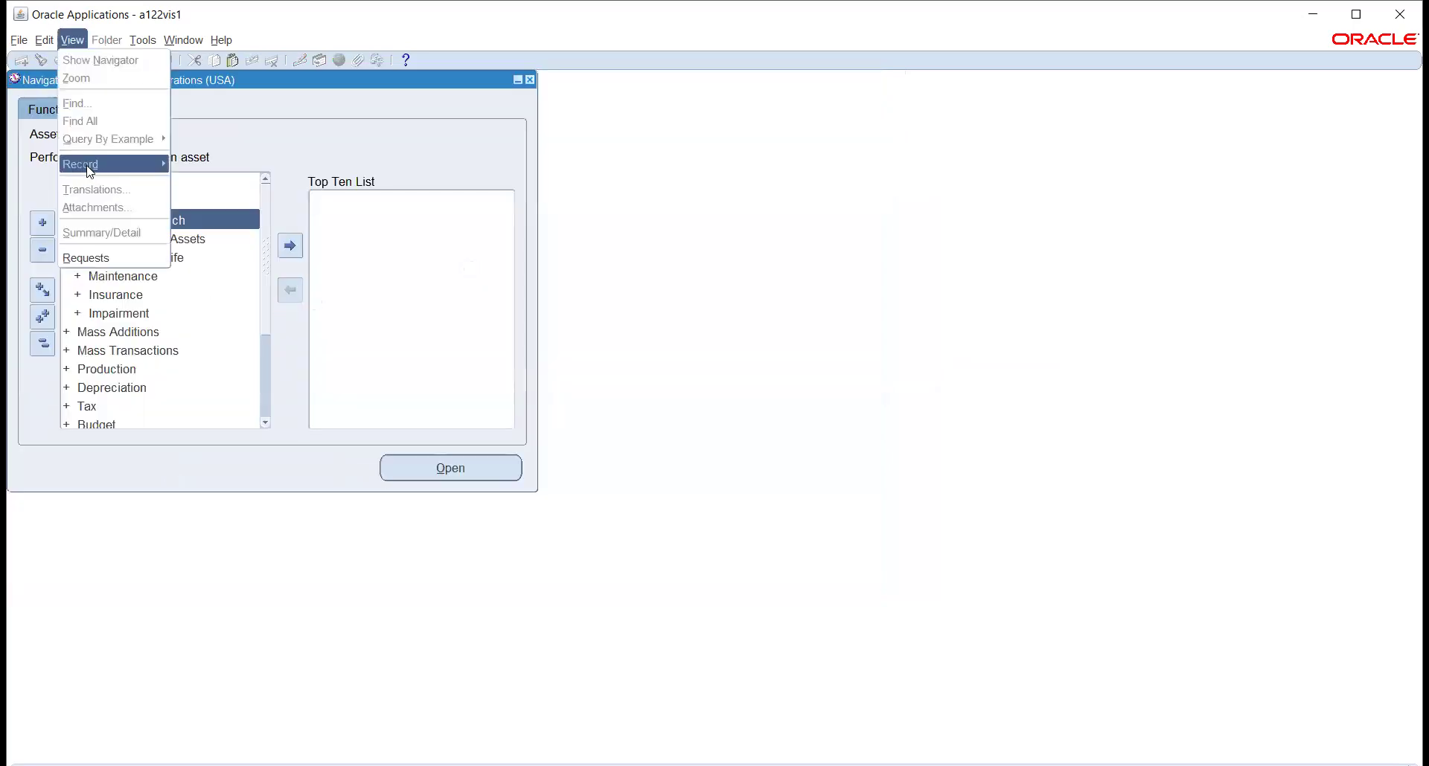
left_click(88, 255)
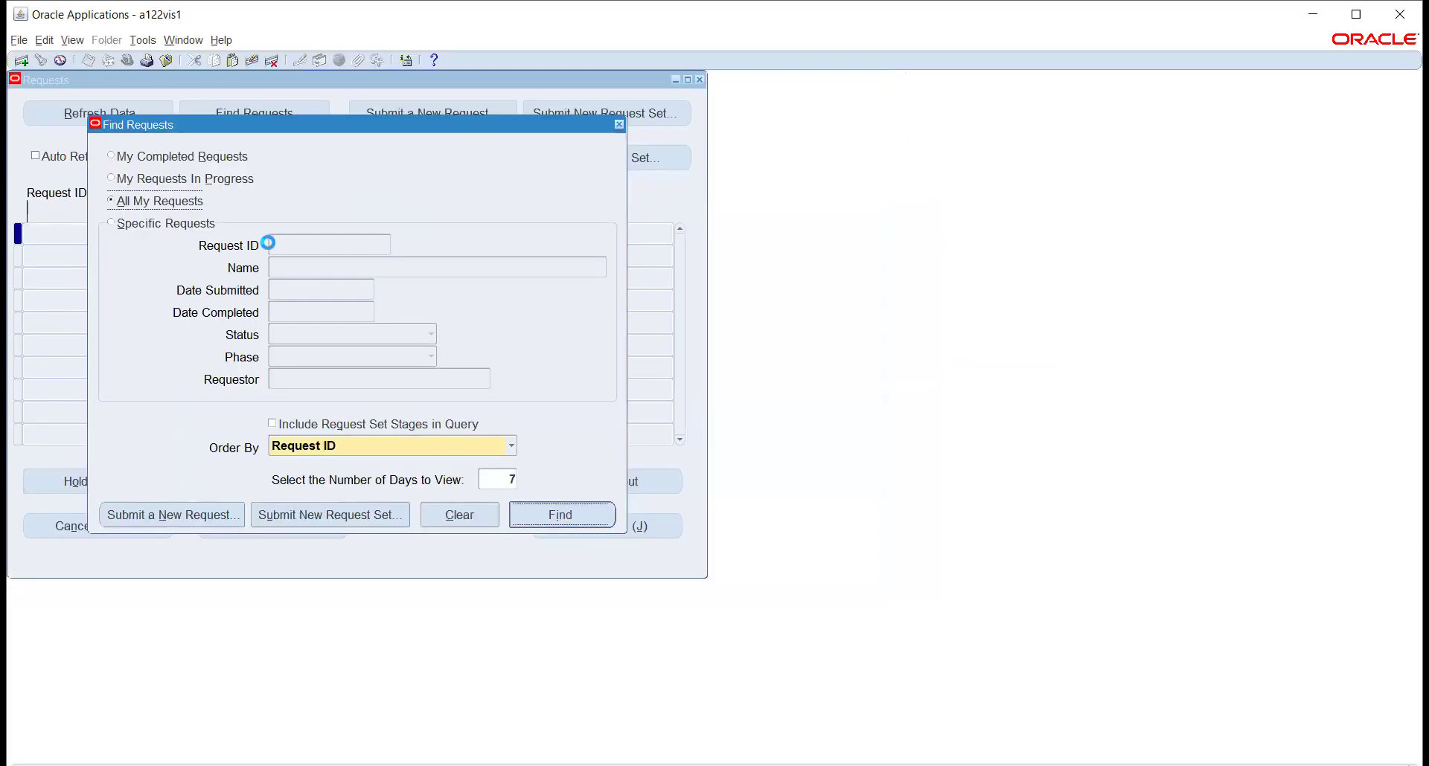
key("Return")
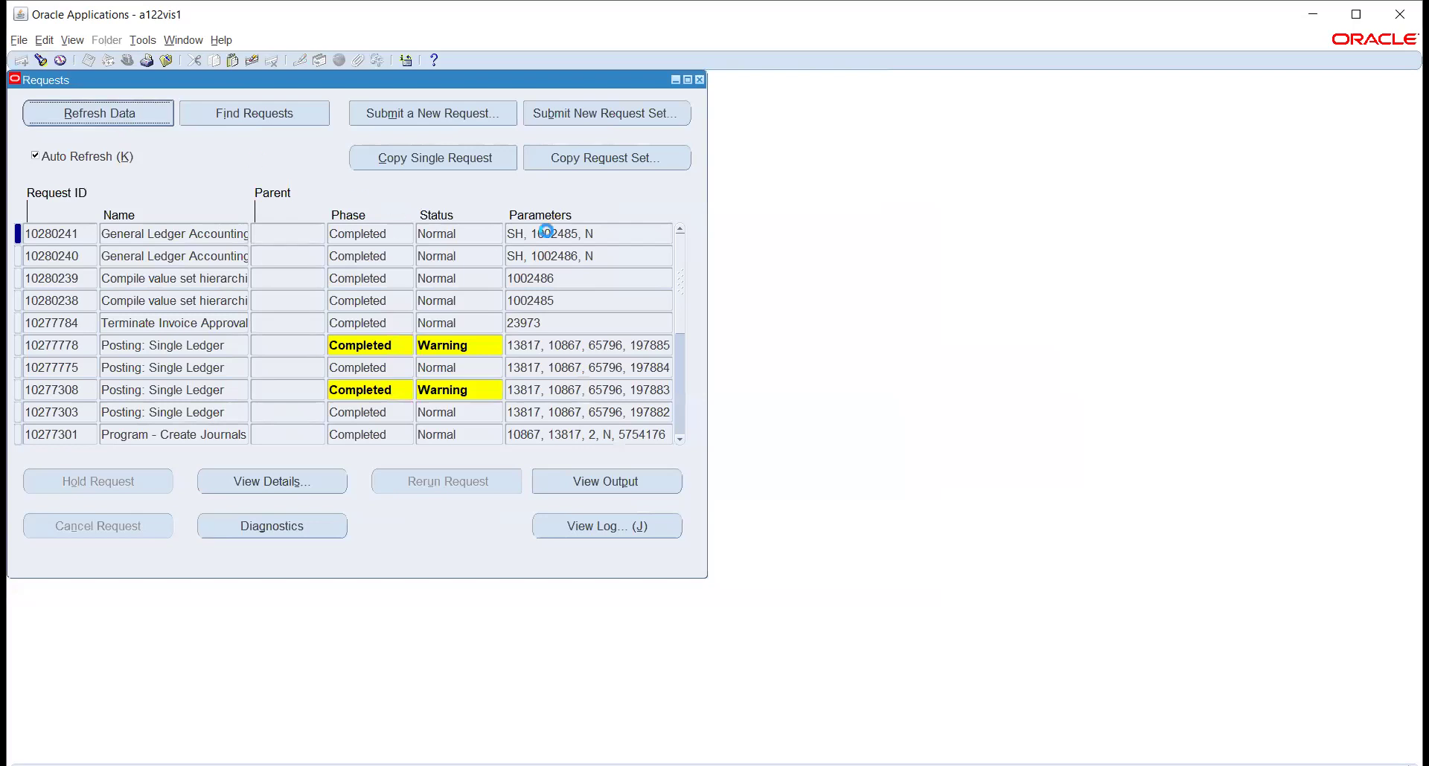
left_click(700, 80)
Open the Asset Workbench and find the assets in book TATA_FA_BOOKS
double_click(131, 223)
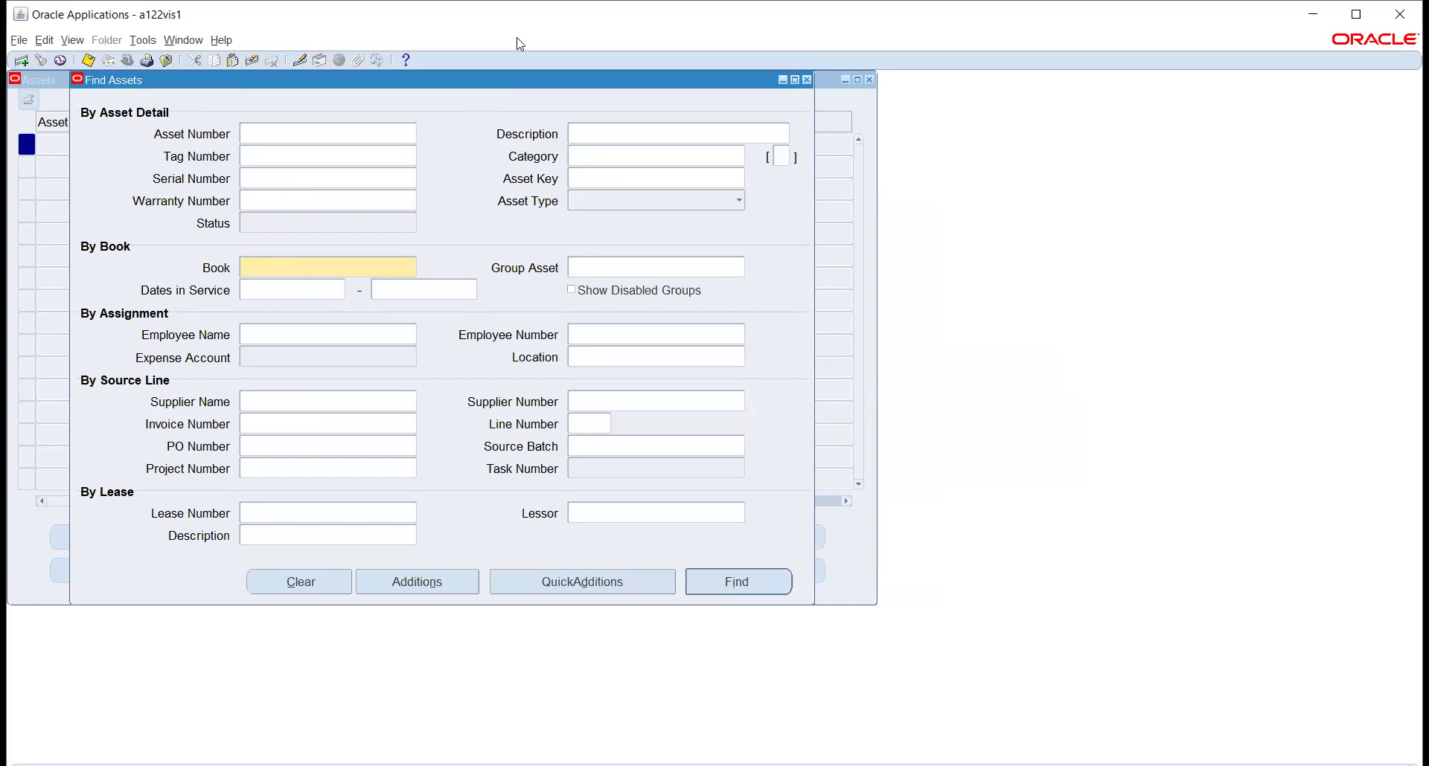
left_click(262, 270)
type("TATA")
key("Tab")
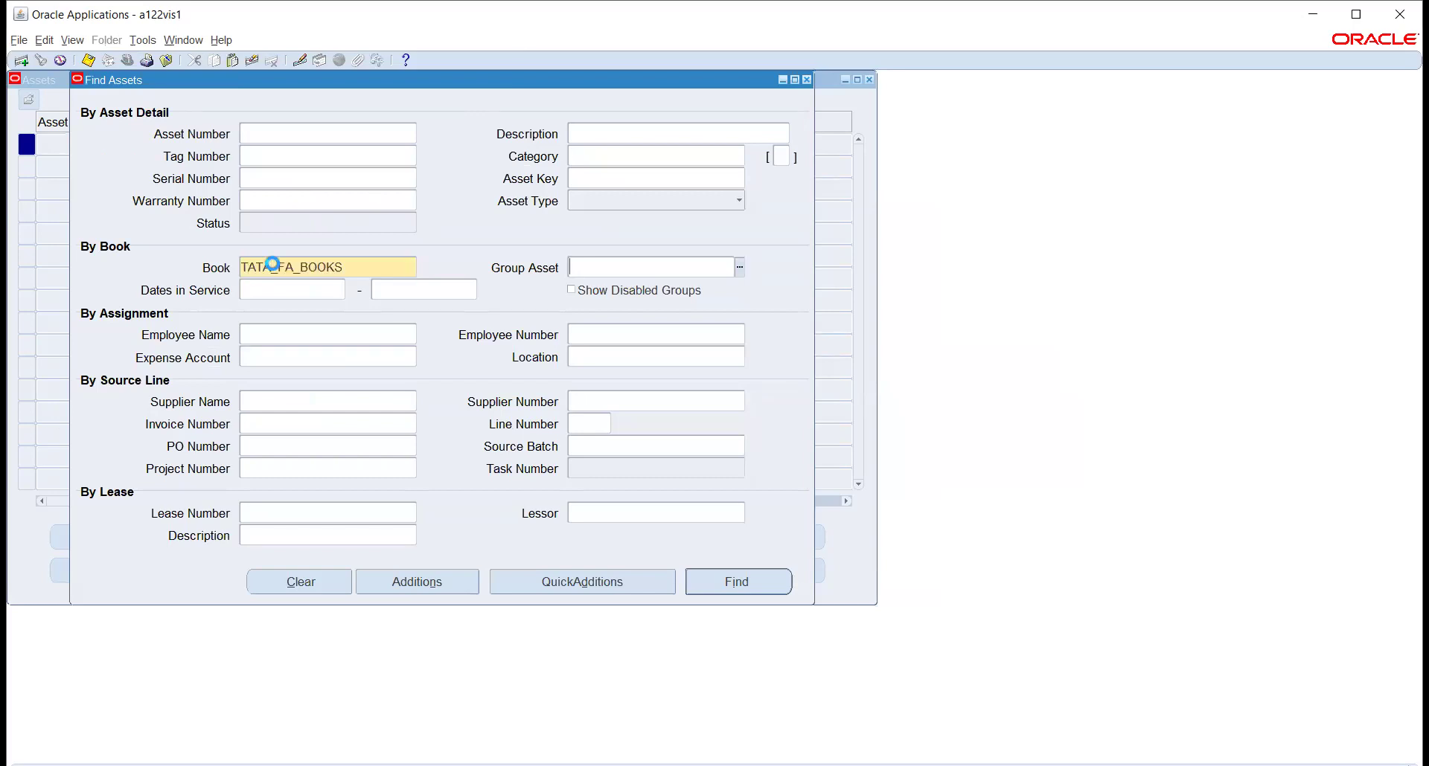
left_click(720, 582)
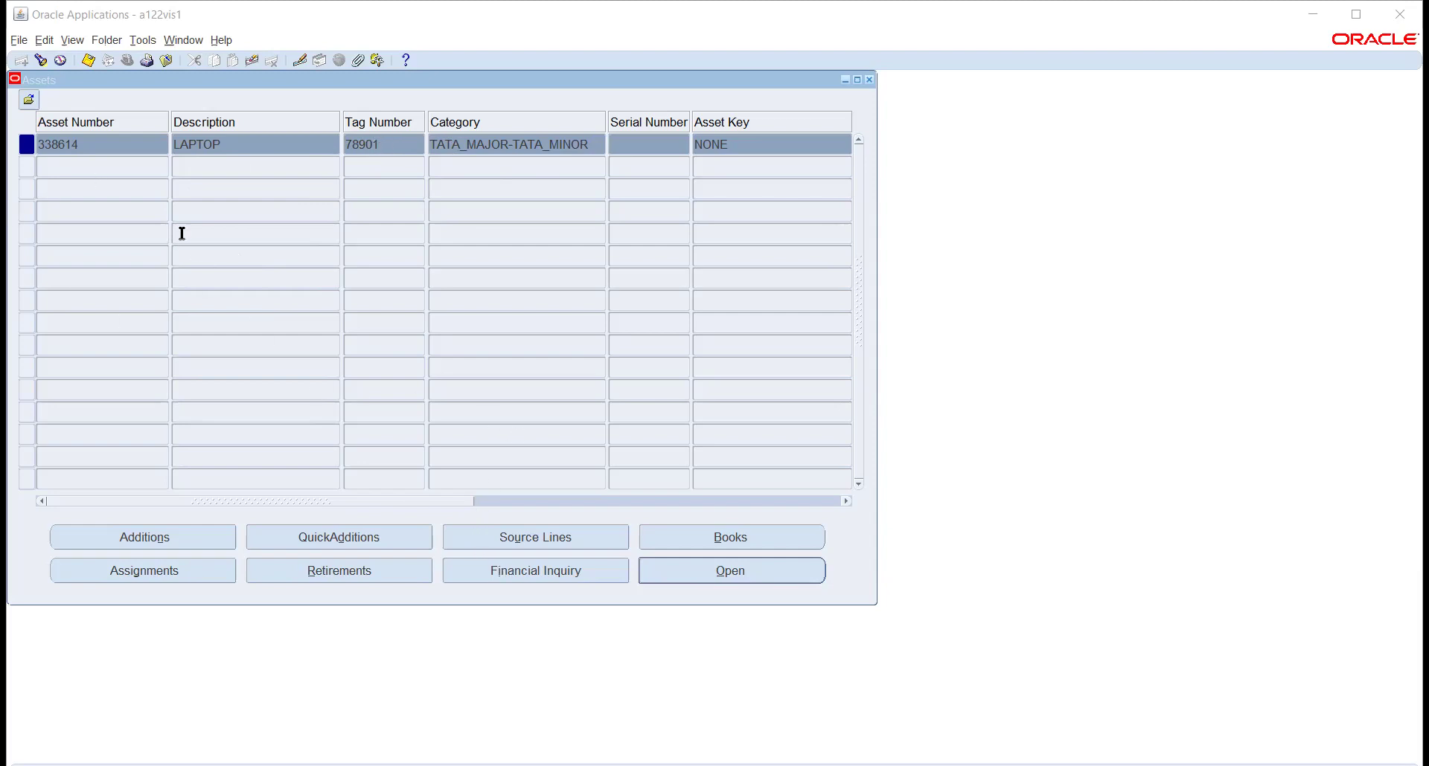
Review the LAPTOP asset's financial information, including its depreciation and cost history, and return to the navigator
left_click(530, 572)
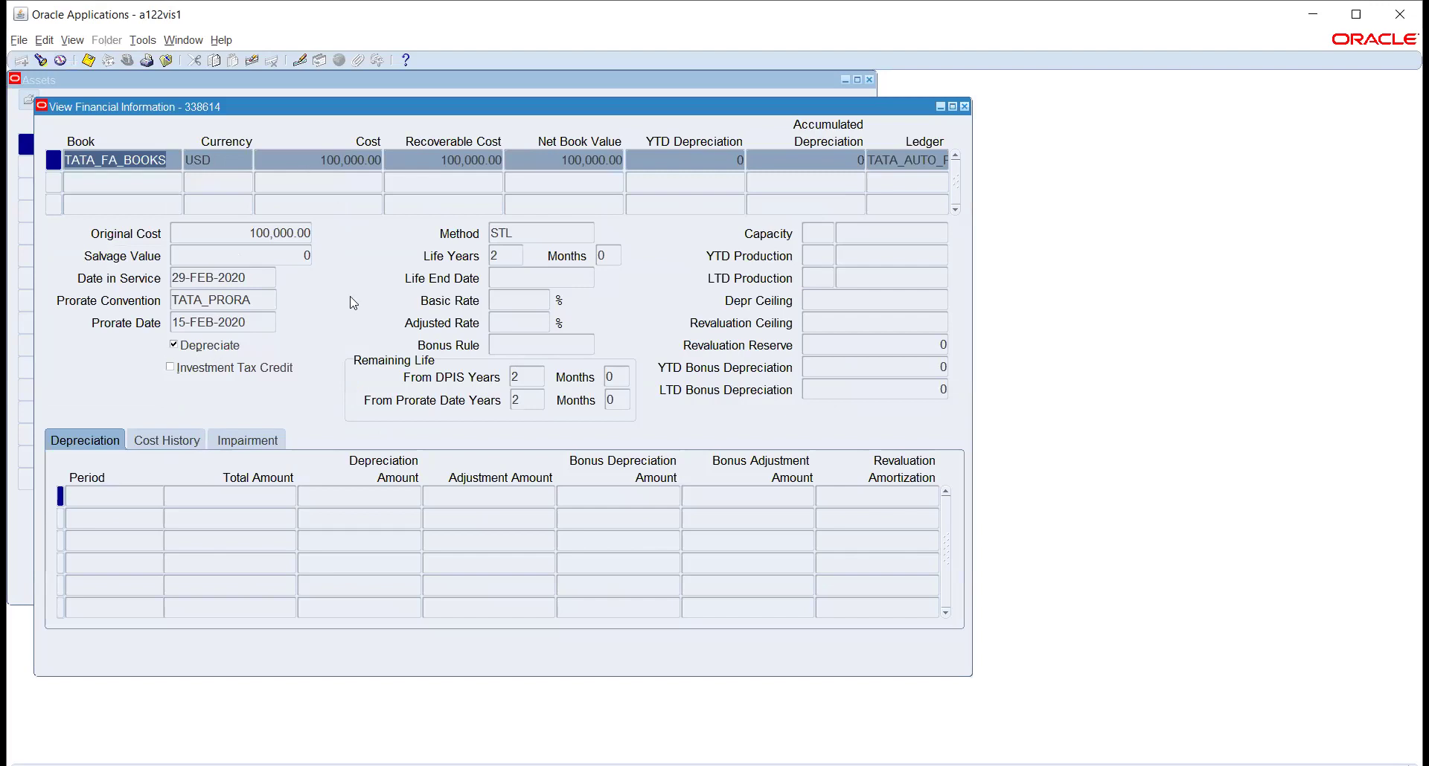
left_click(98, 502)
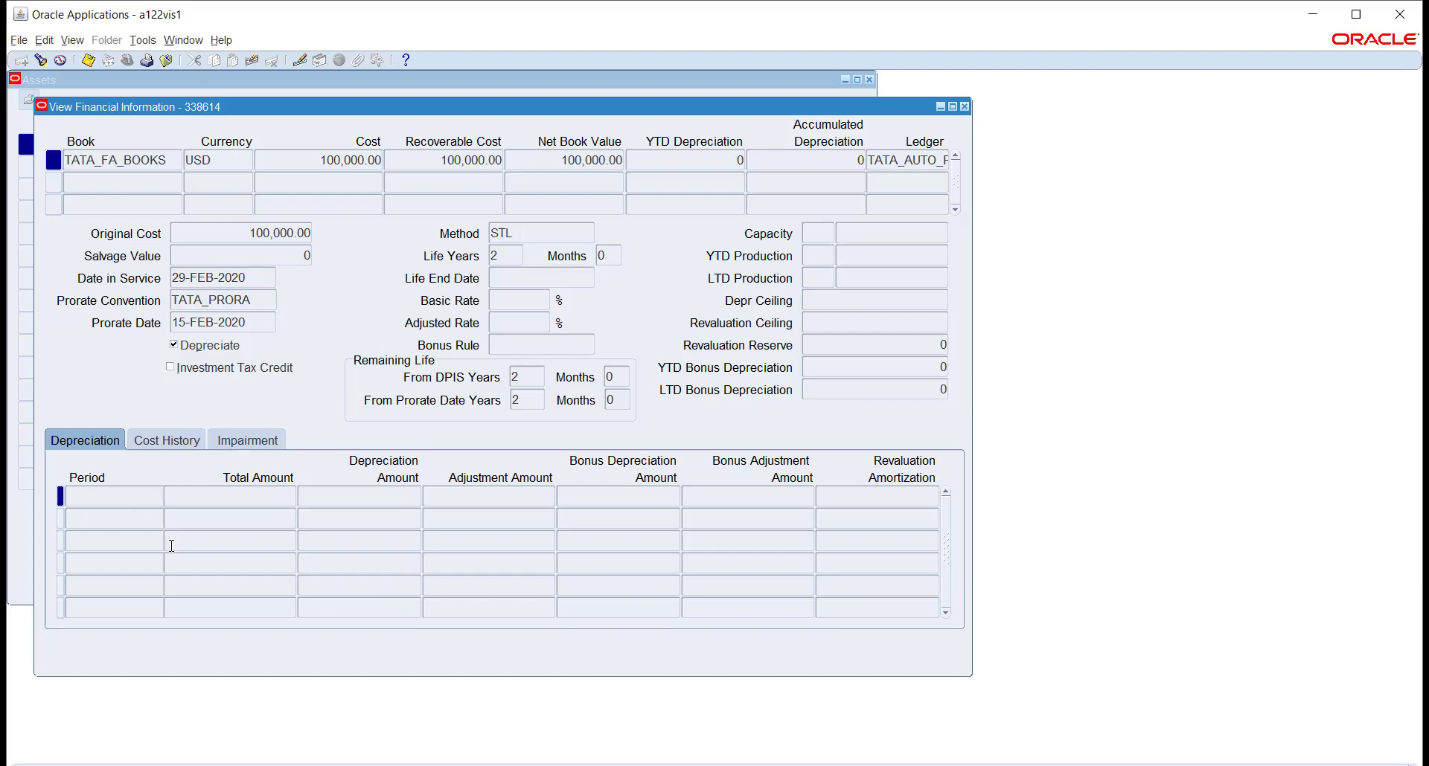
left_click(164, 439)
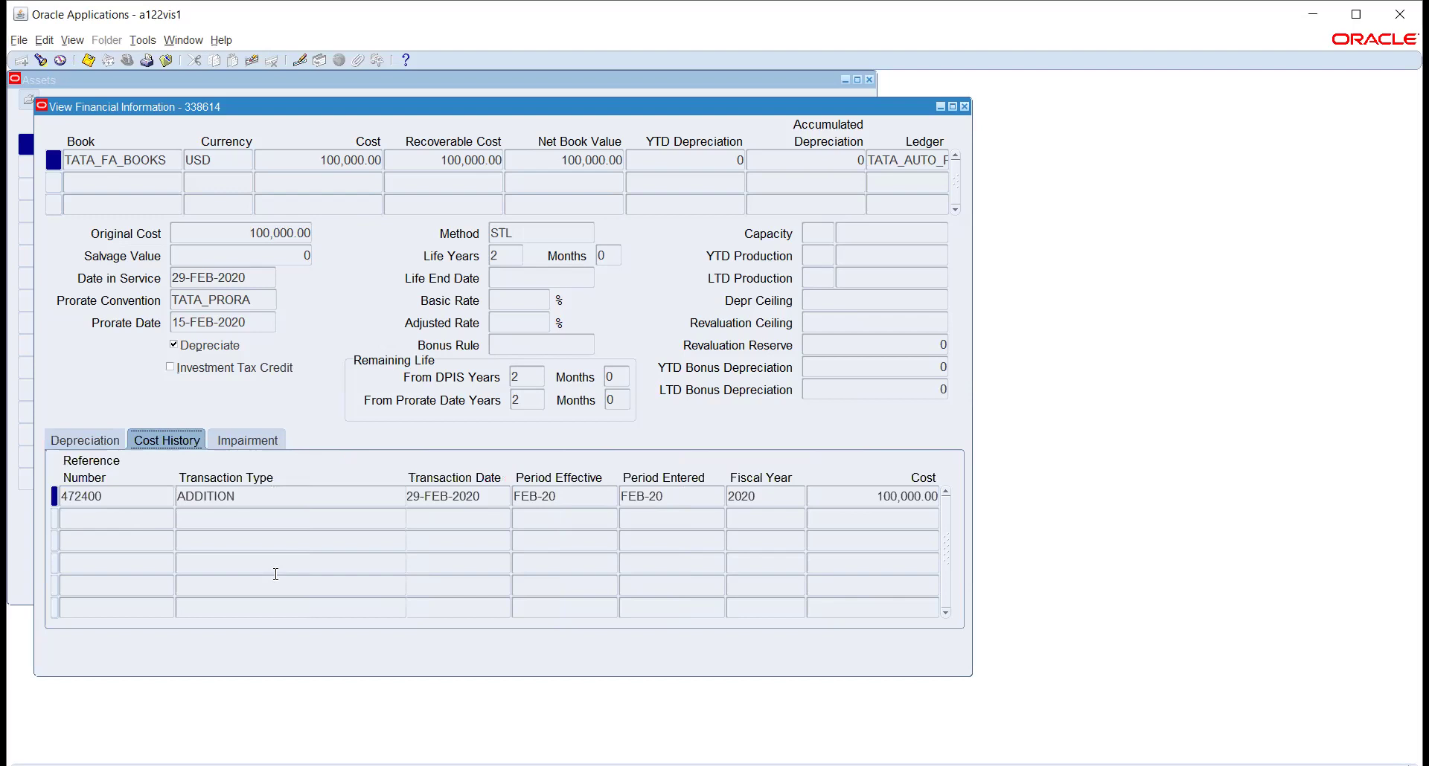
left_click(100, 496)
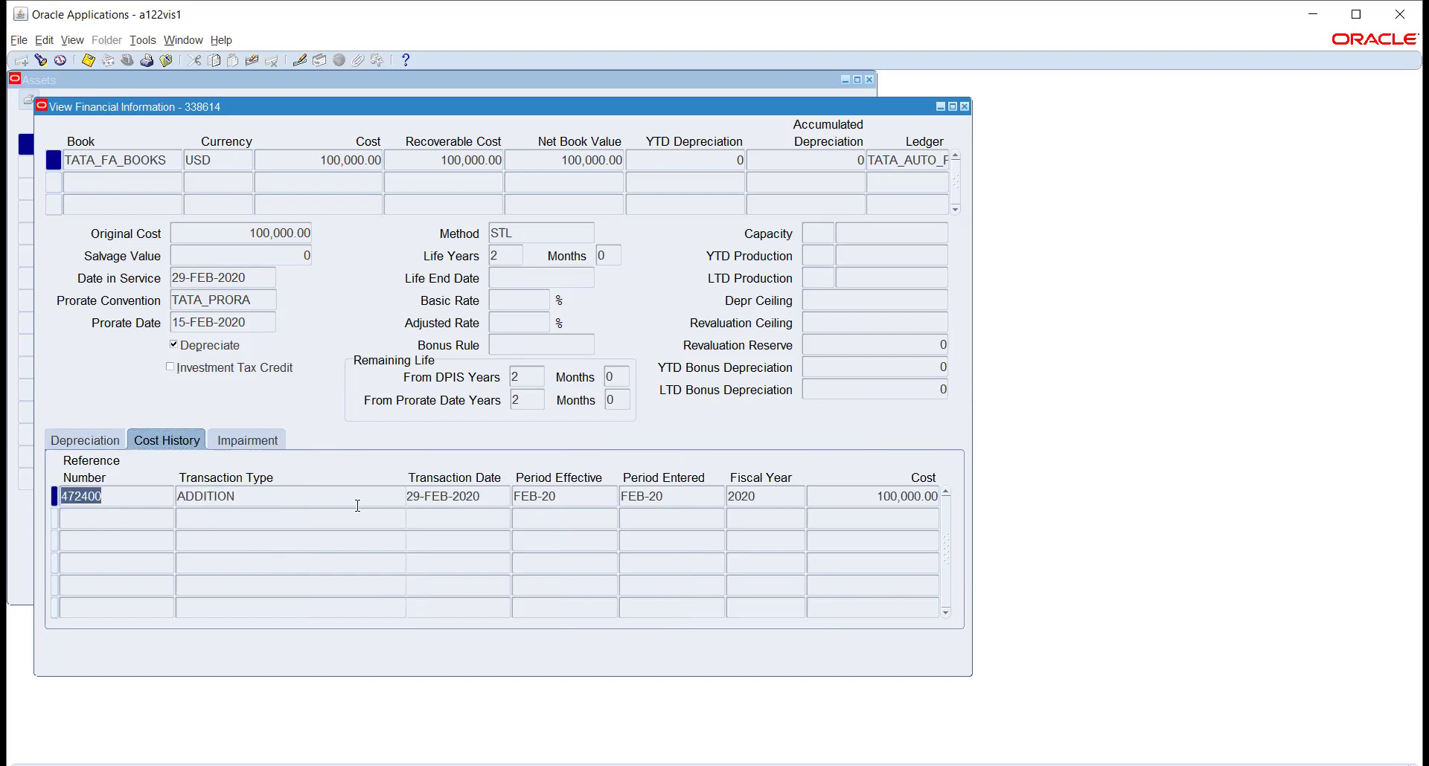
left_click(857, 497)
left_click(86, 442)
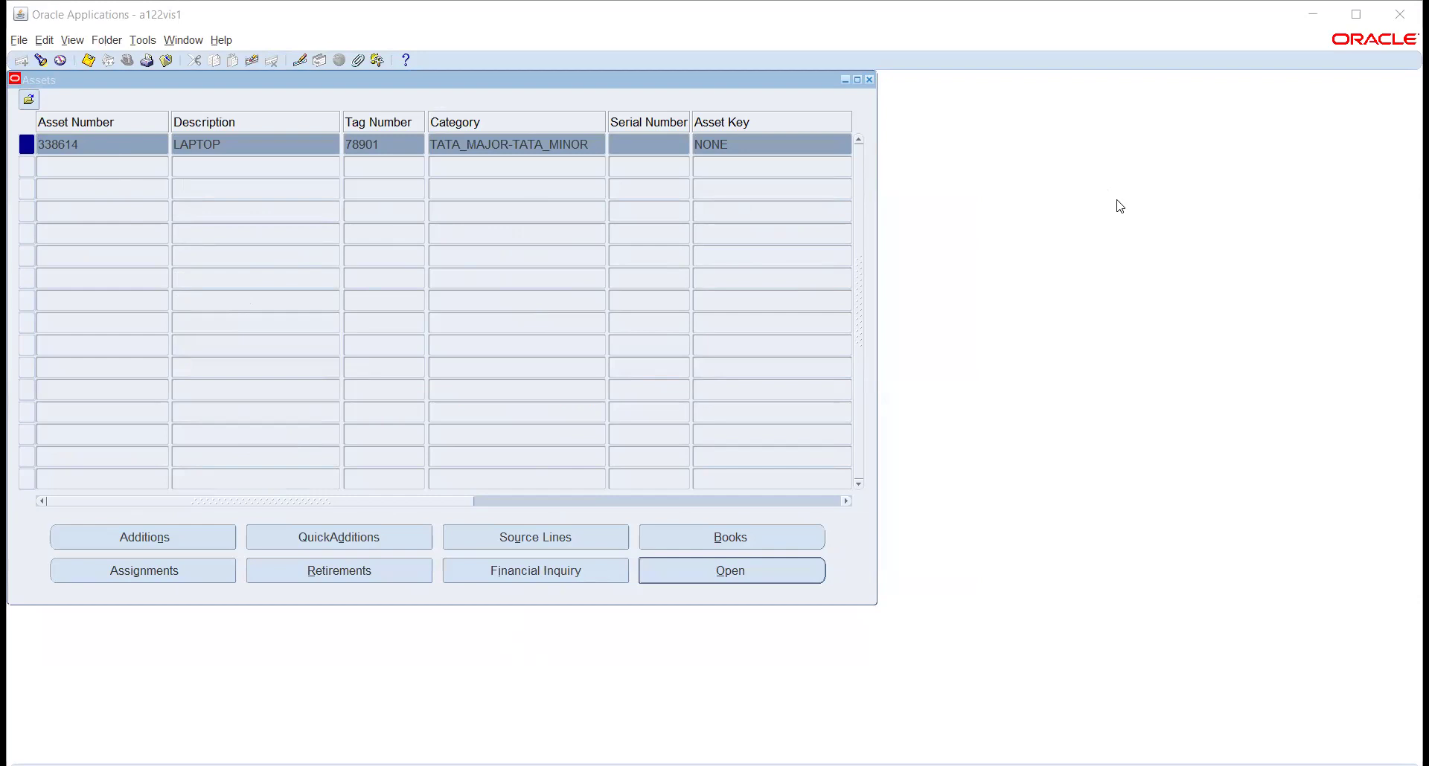
left_click(901, 104)
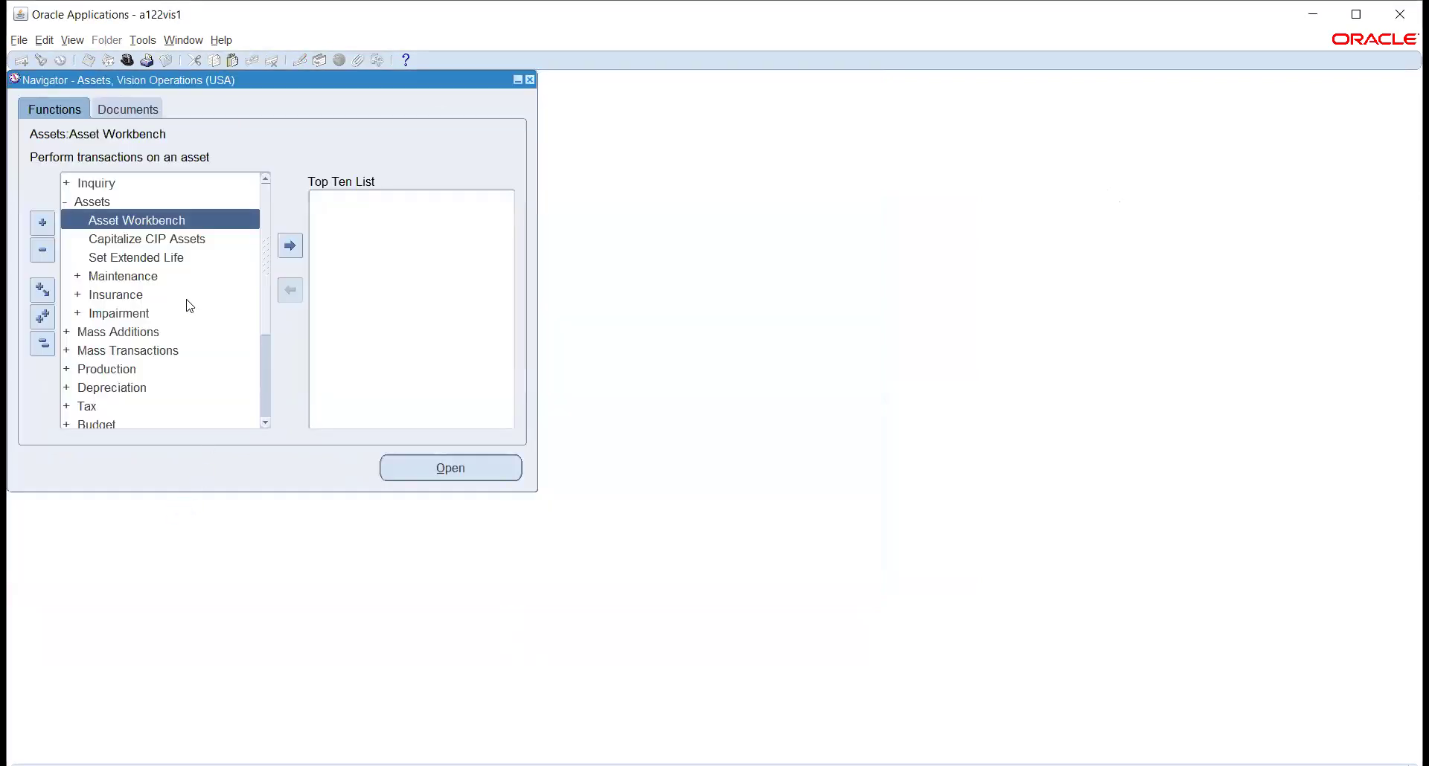
Run depreciation for book TATA_FA_BOOKS for period FEB-20 without closing the period
left_click(43, 343)
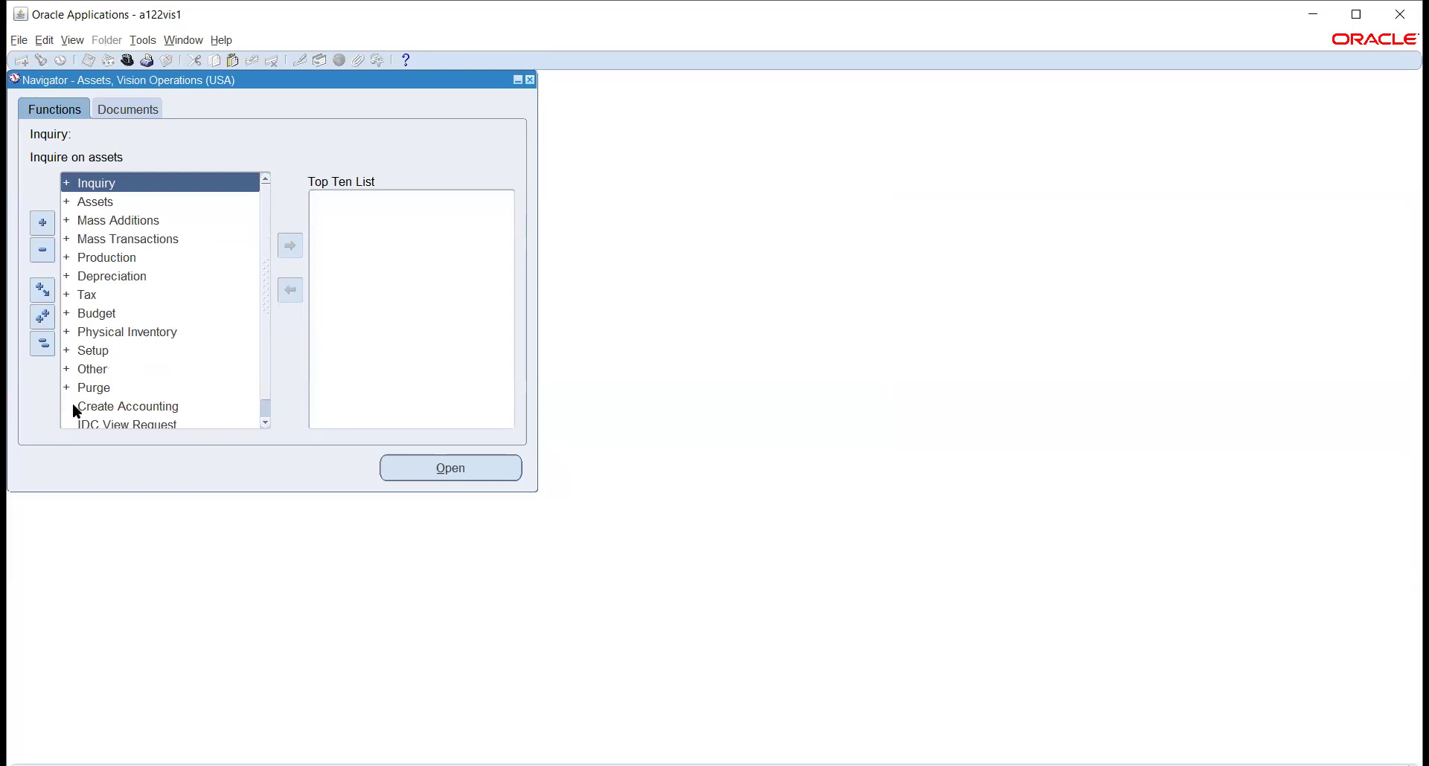
left_click(107, 276)
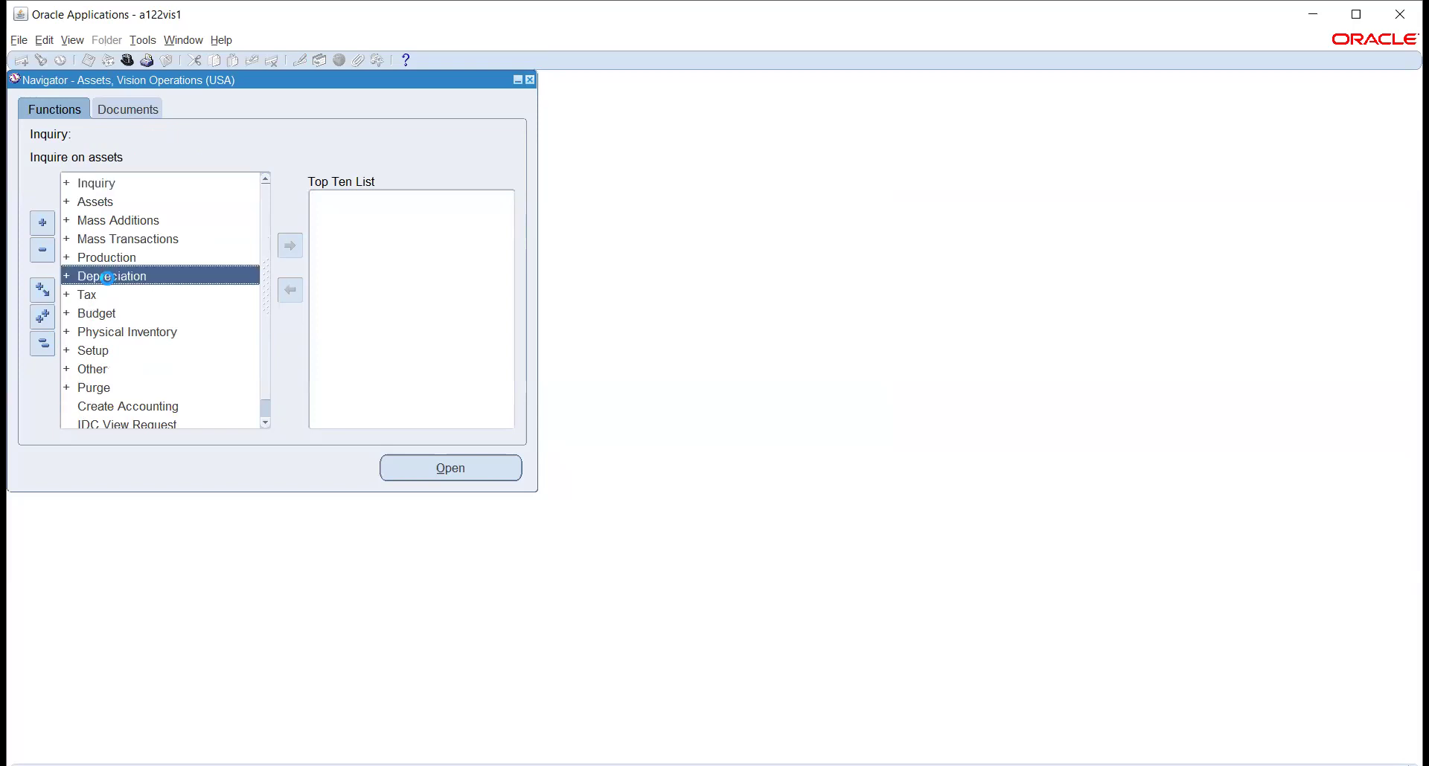
double_click(108, 294)
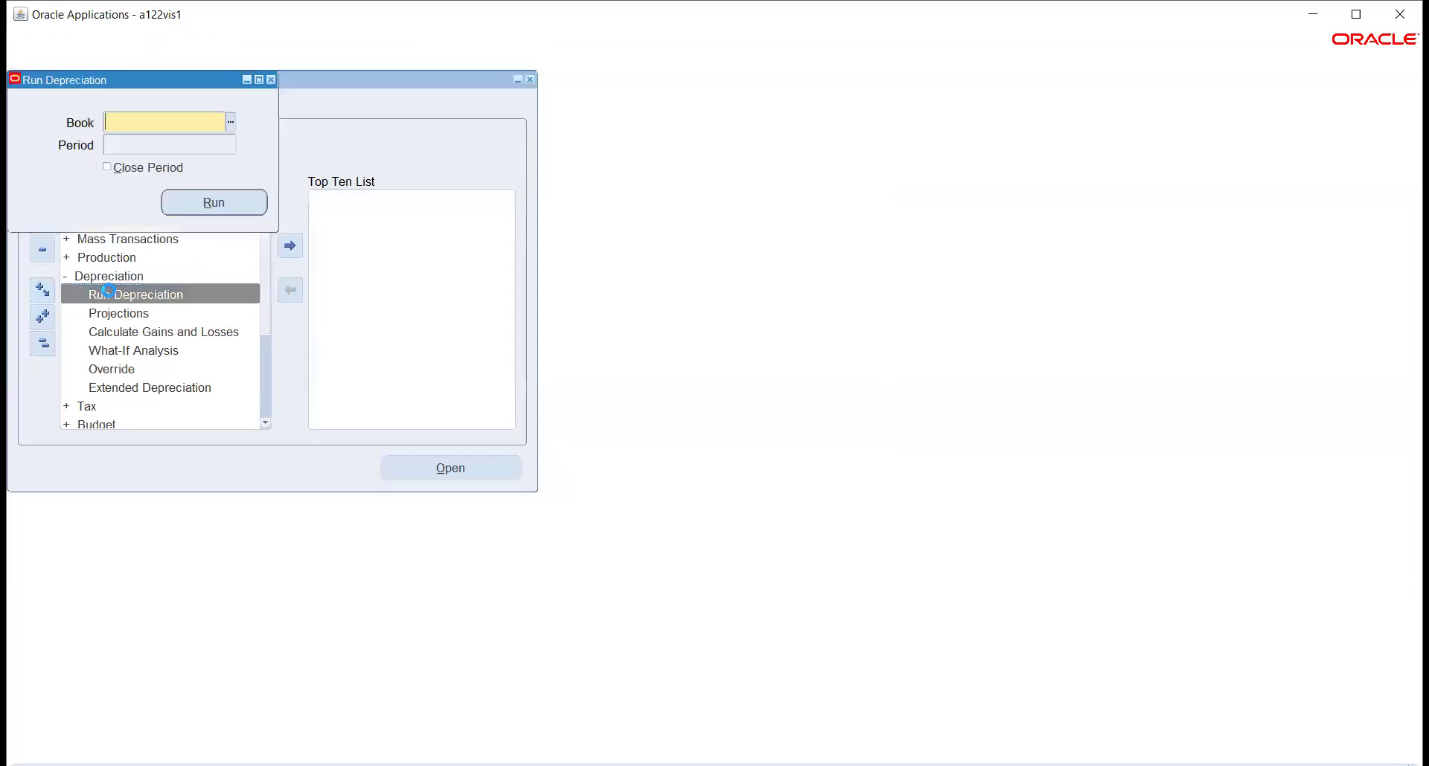
type("TATA")
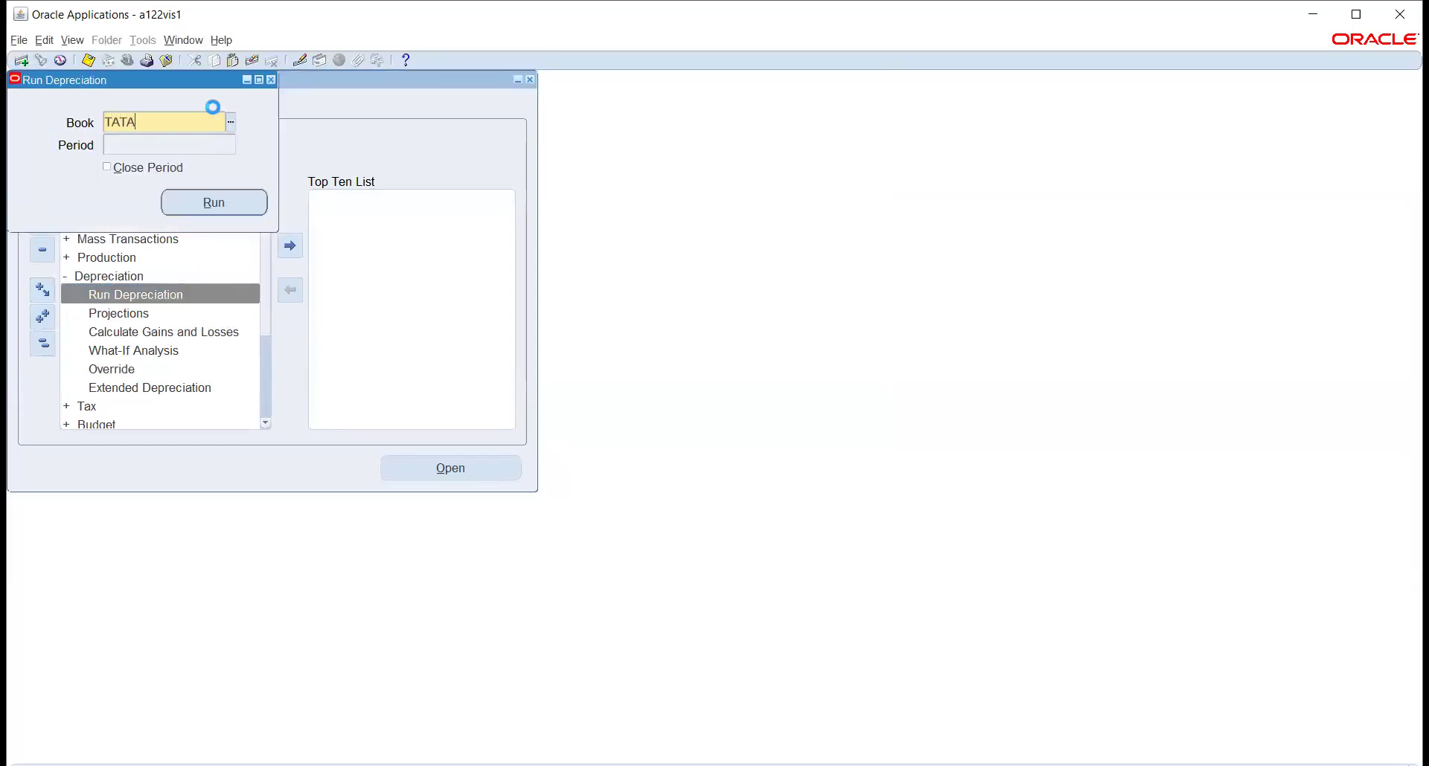
key("Tab")
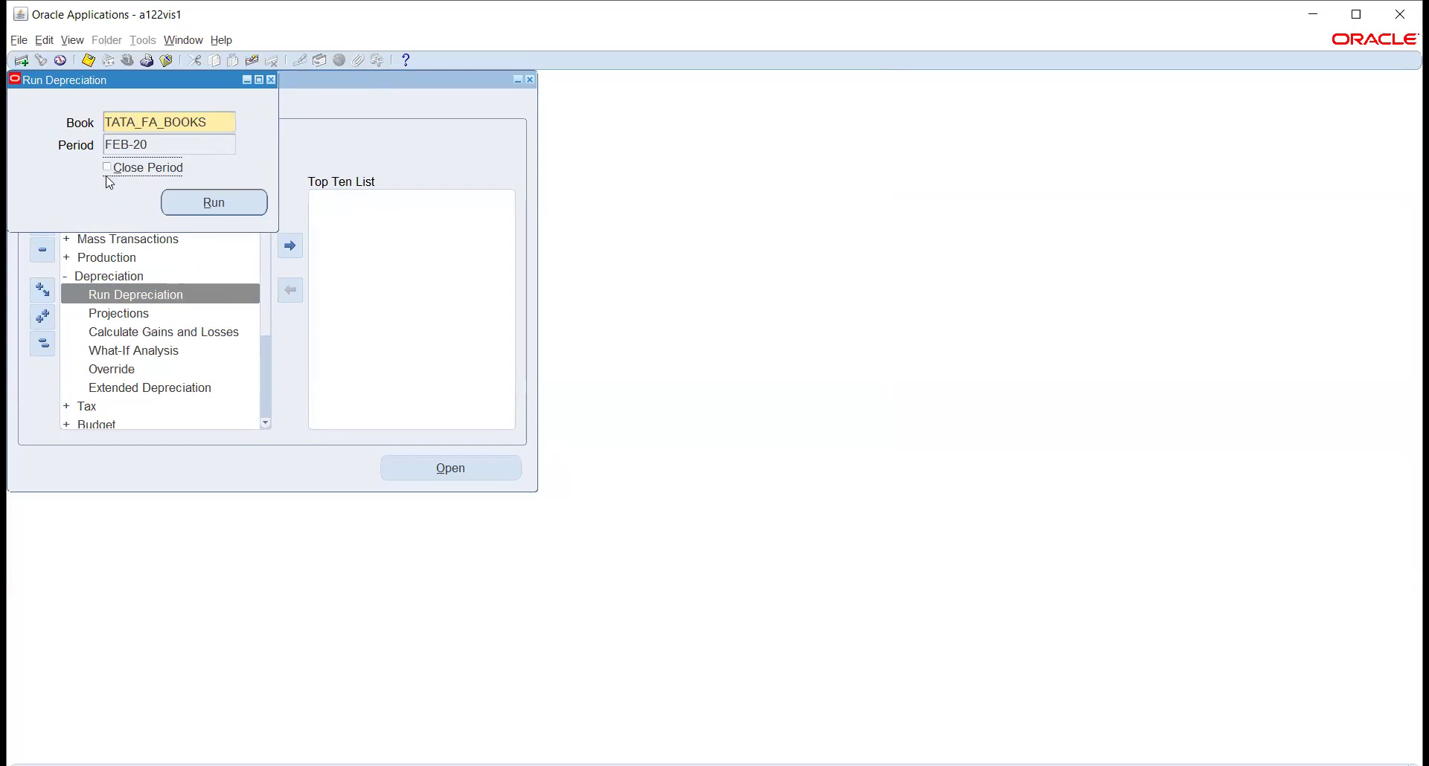
left_click(198, 202)
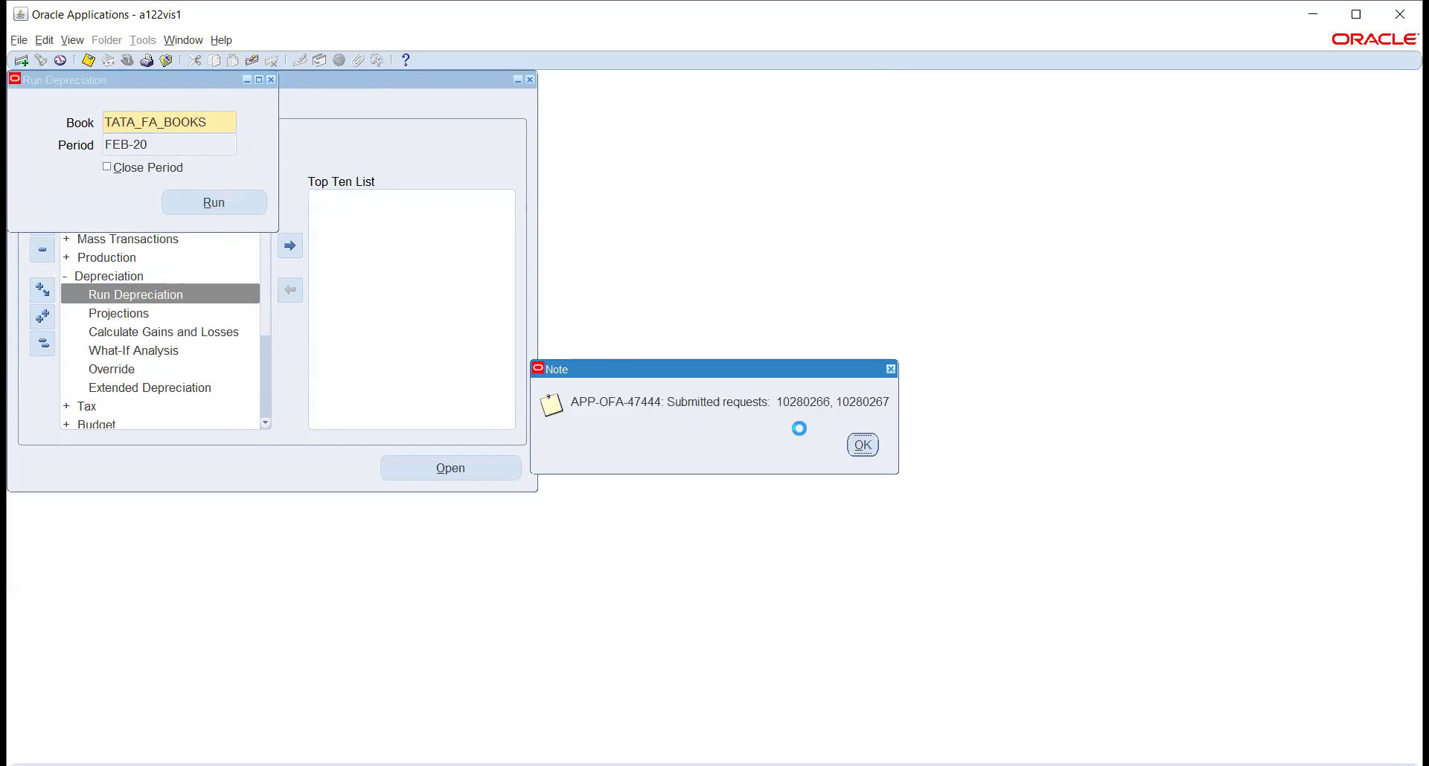
key("Return")
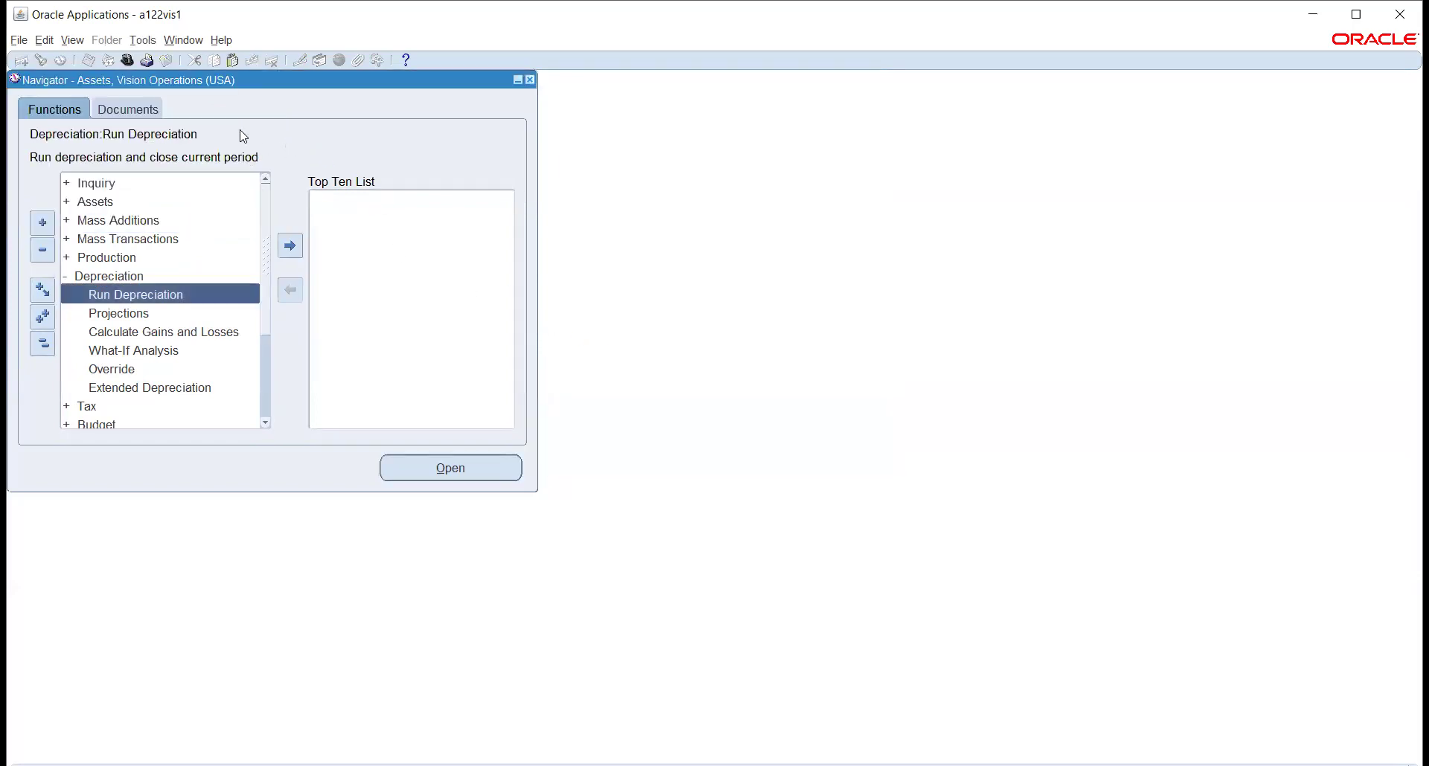
List all own concurrent requests and refresh the data to monitor the depreciation run
left_click(72, 40)
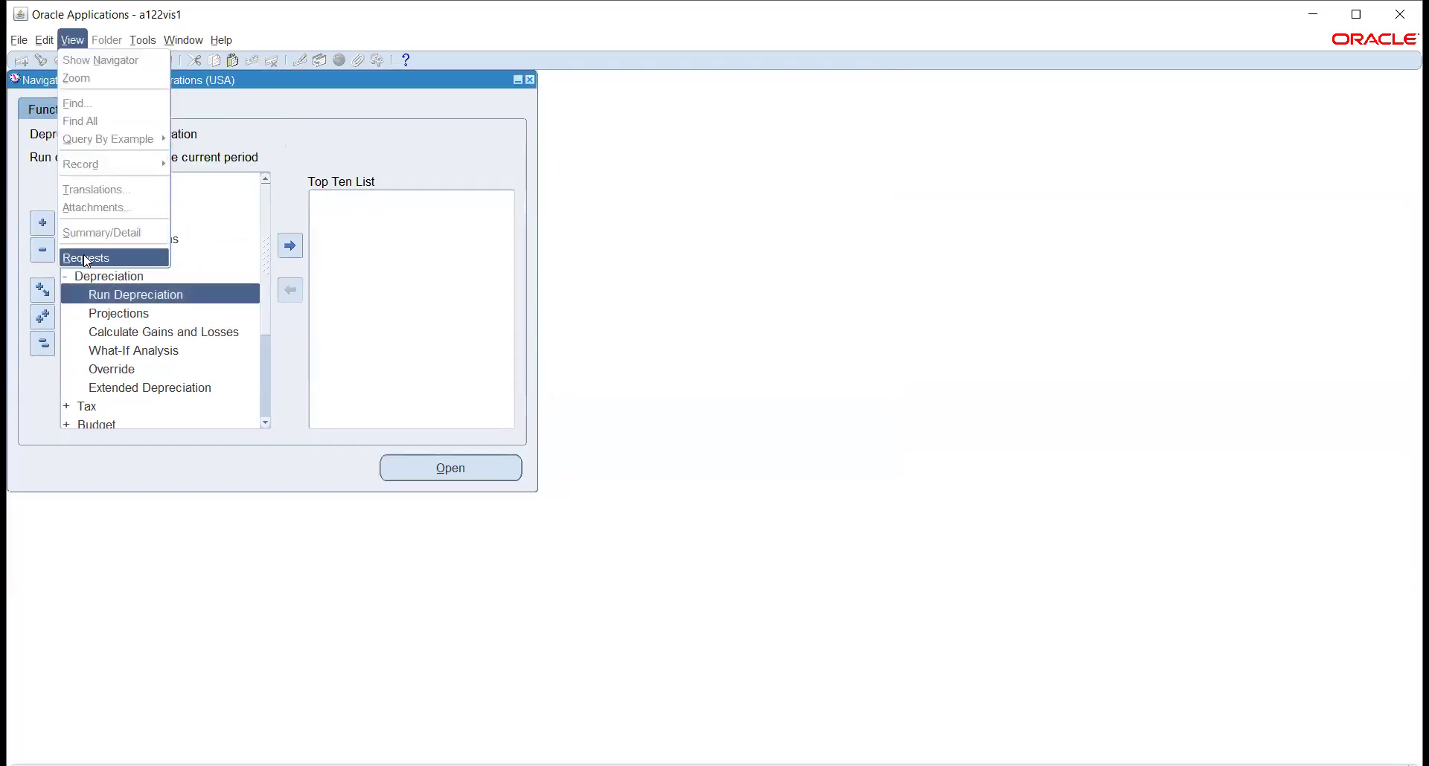
left_click(84, 257)
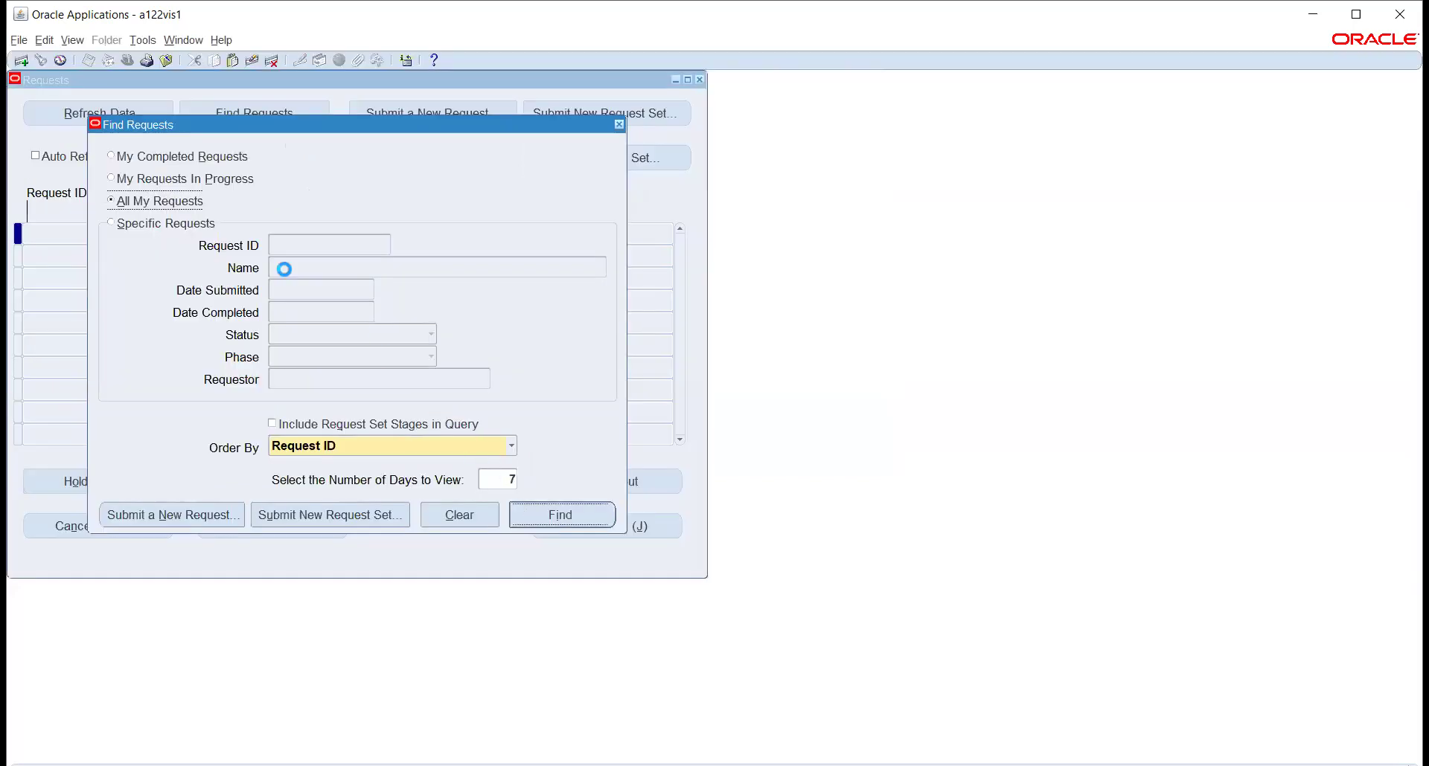
key("Return")
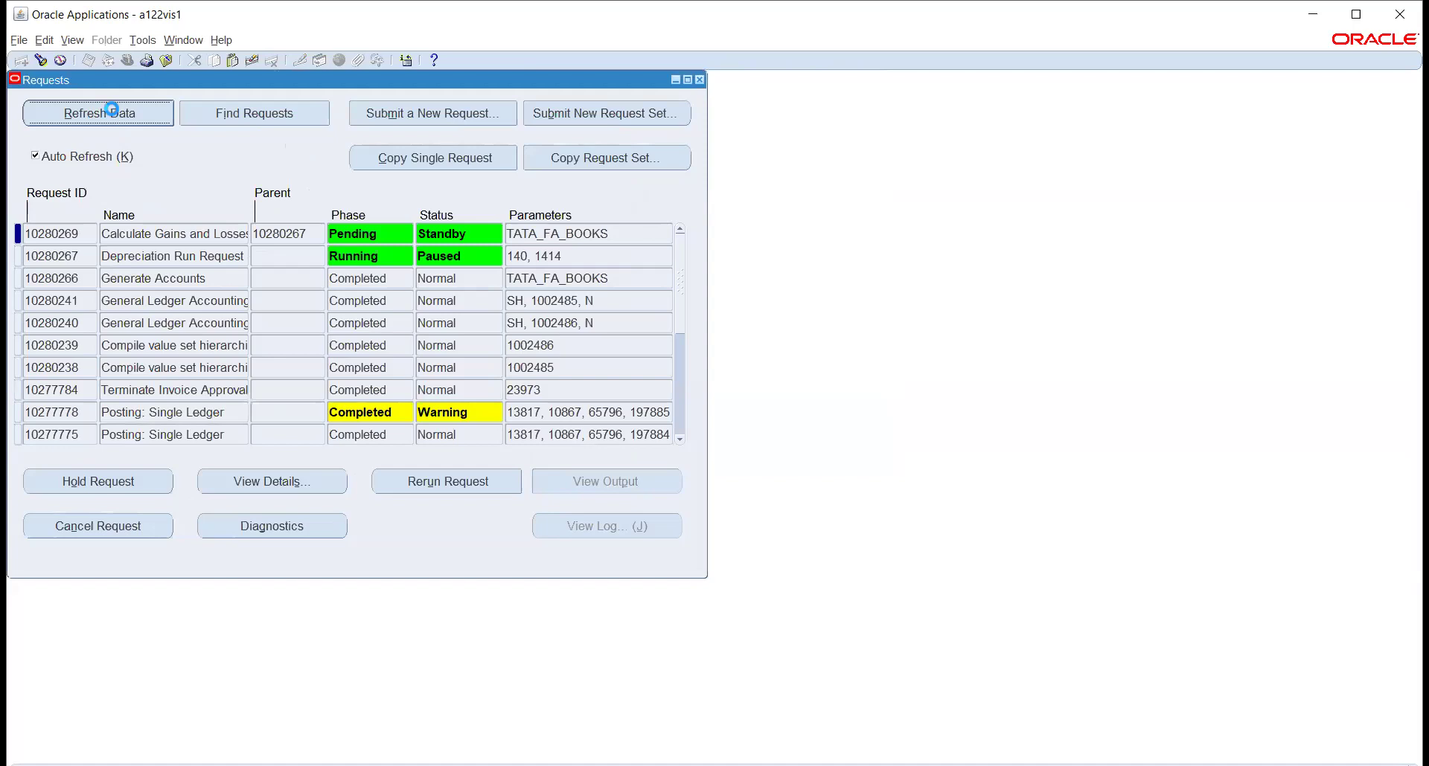
left_click(115, 115)
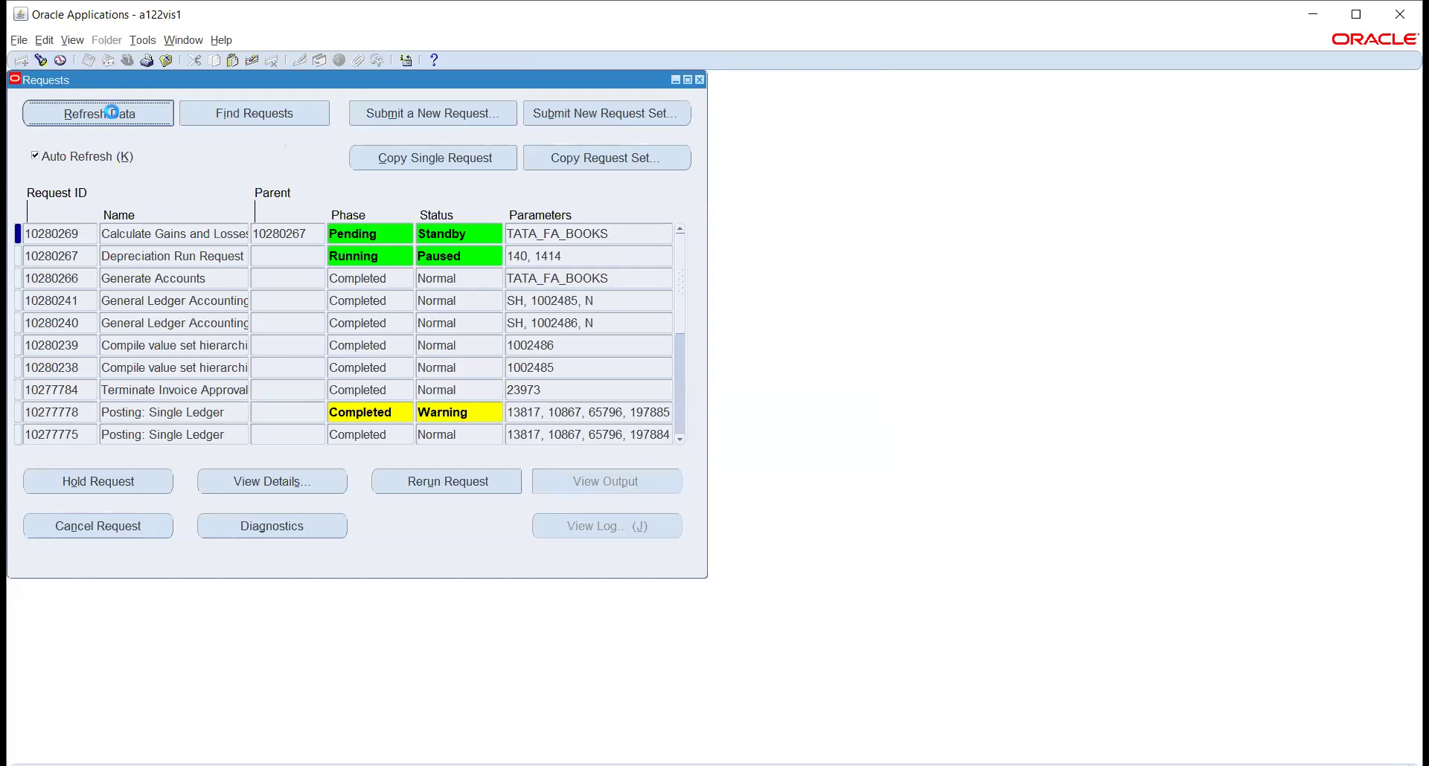
left_click(155, 119)
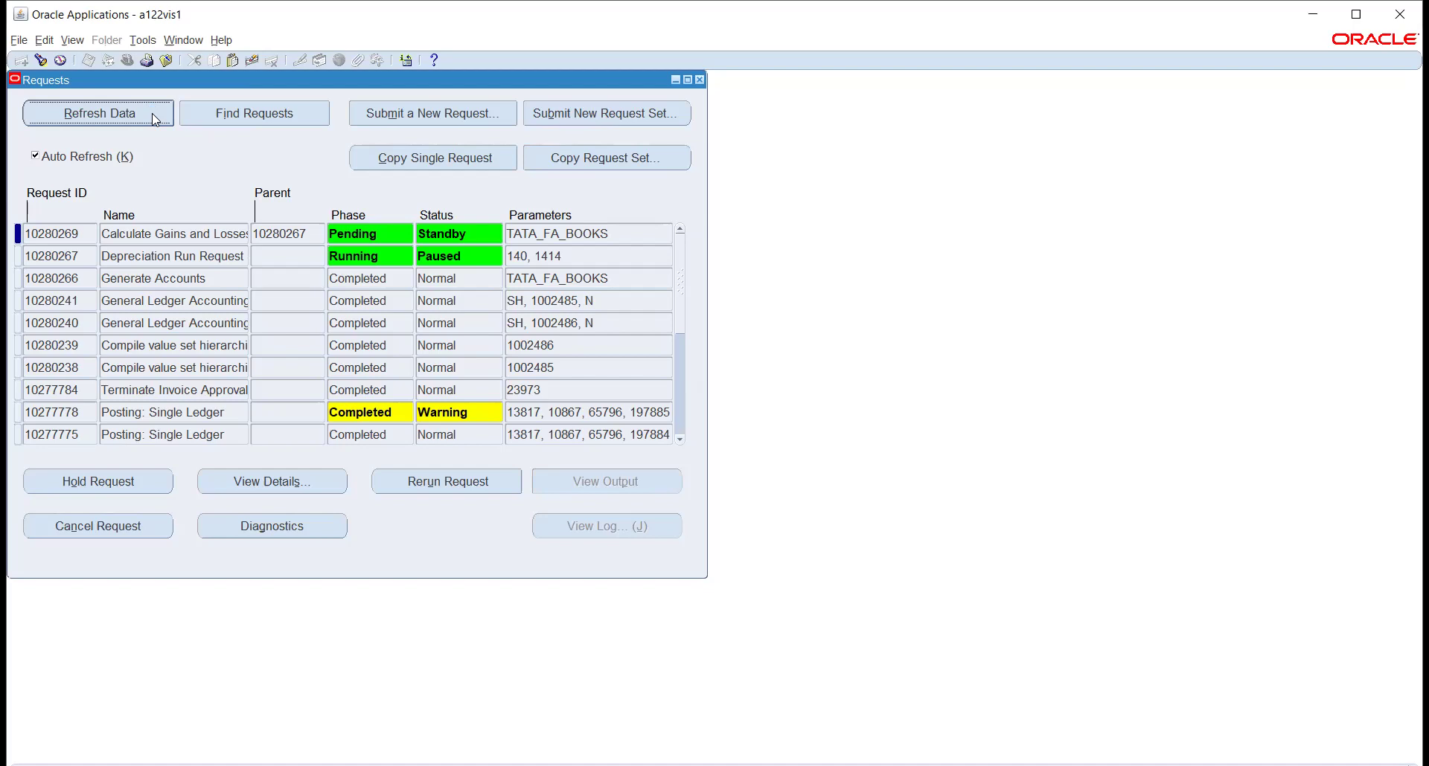
Keep refreshing the concurrent requests list until the FEB-20 depreciation run and its child requests for TATA_FA_BOOKS finish
left_click(155, 119)
left_click(153, 115)
left_click(153, 115)
left_click(151, 113)
left_click(152, 114)
left_click(152, 113)
left_click(151, 113)
left_click(152, 112)
left_click(151, 112)
left_click(150, 113)
left_click(150, 113)
left_click(150, 113)
left_click(150, 114)
left_click(153, 118)
left_click(151, 115)
left_click(150, 112)
left_click(151, 113)
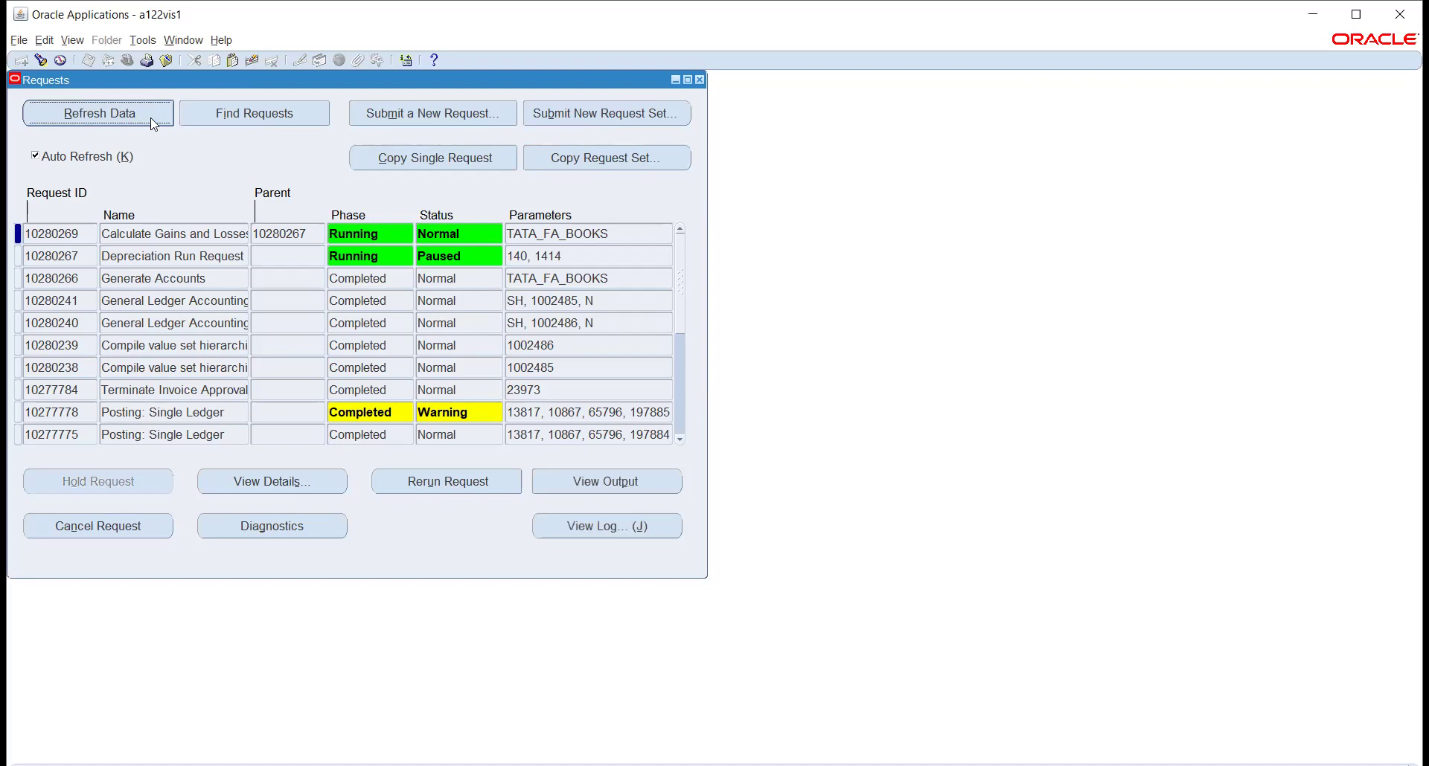
left_click(151, 117)
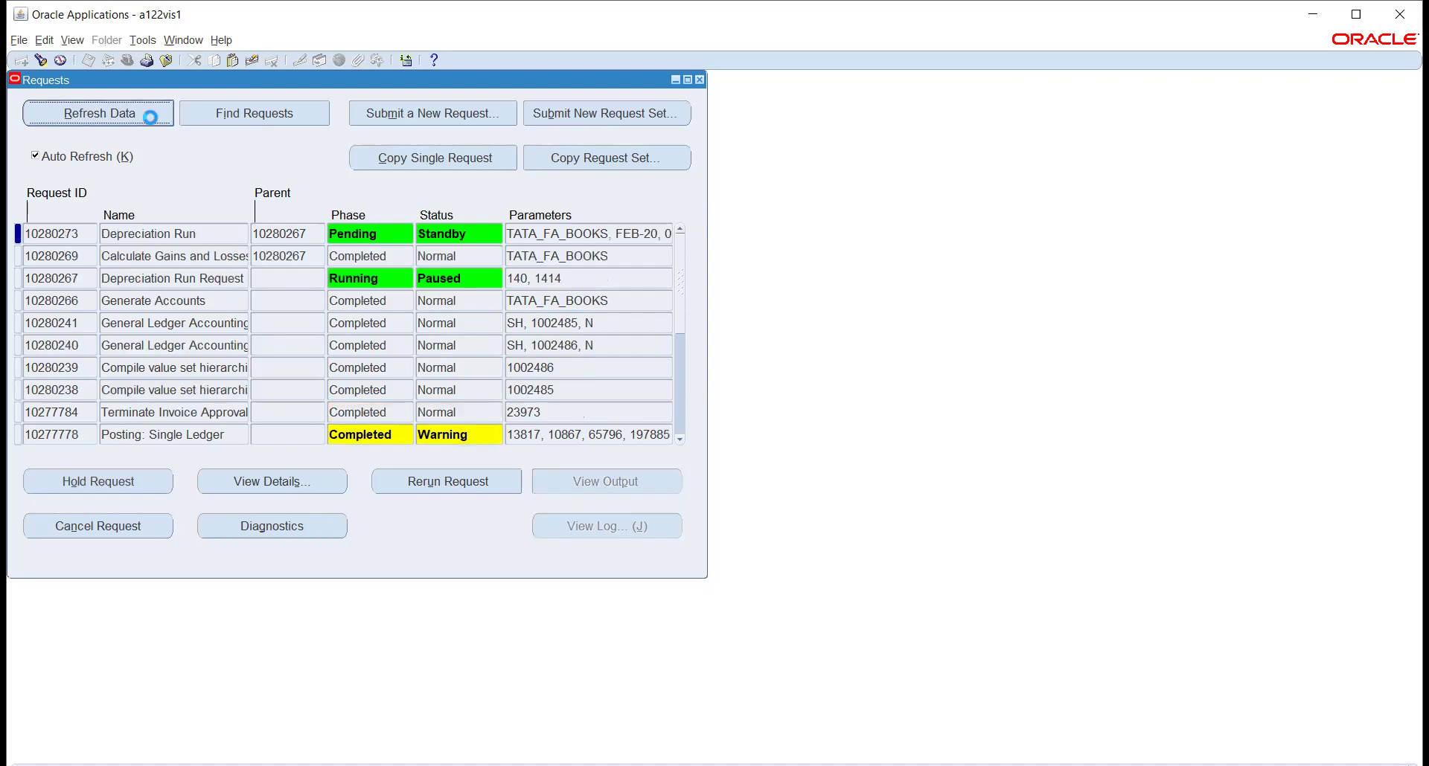
left_click(151, 117)
left_click(151, 116)
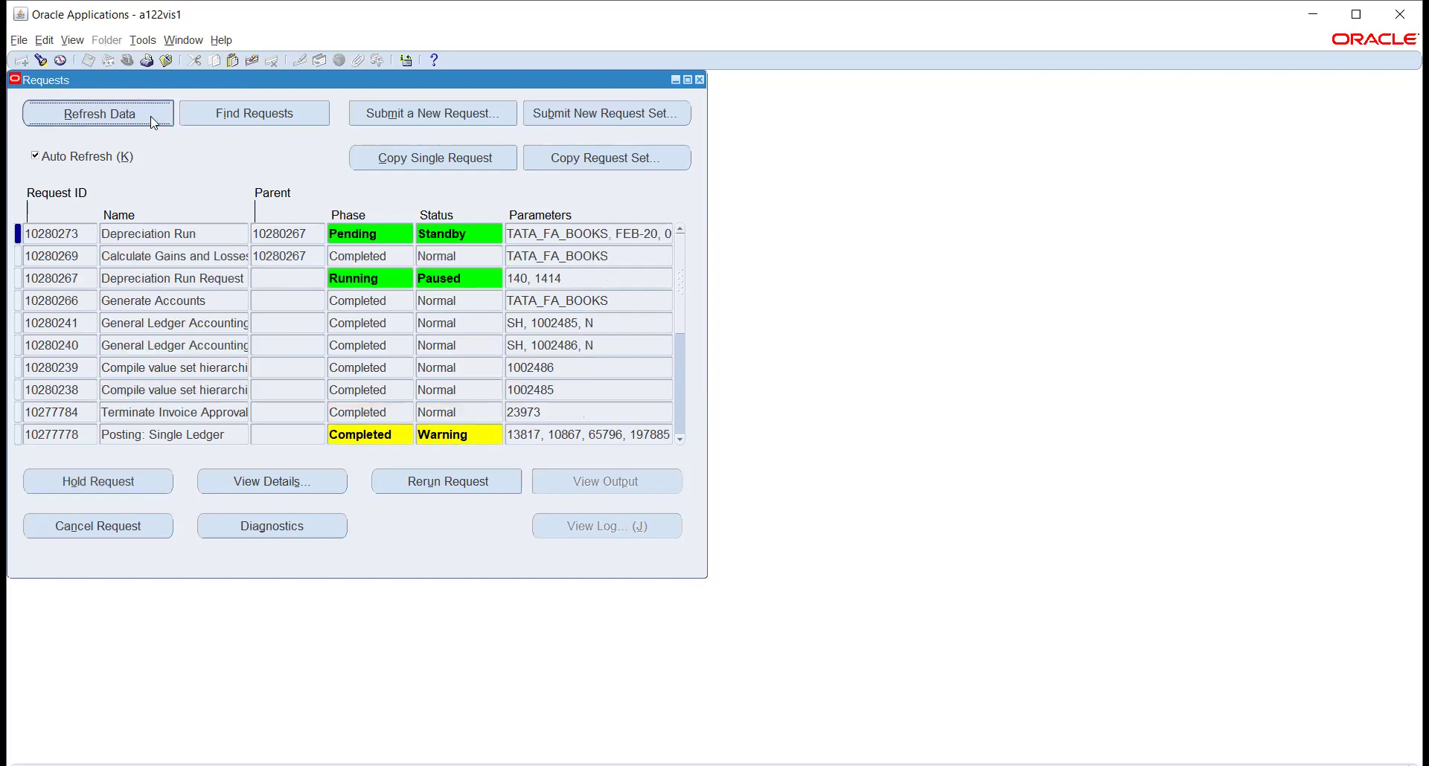
left_click(150, 116)
left_click(150, 116)
left_click(151, 117)
left_click(151, 116)
left_click(150, 116)
left_click(151, 118)
left_click(151, 117)
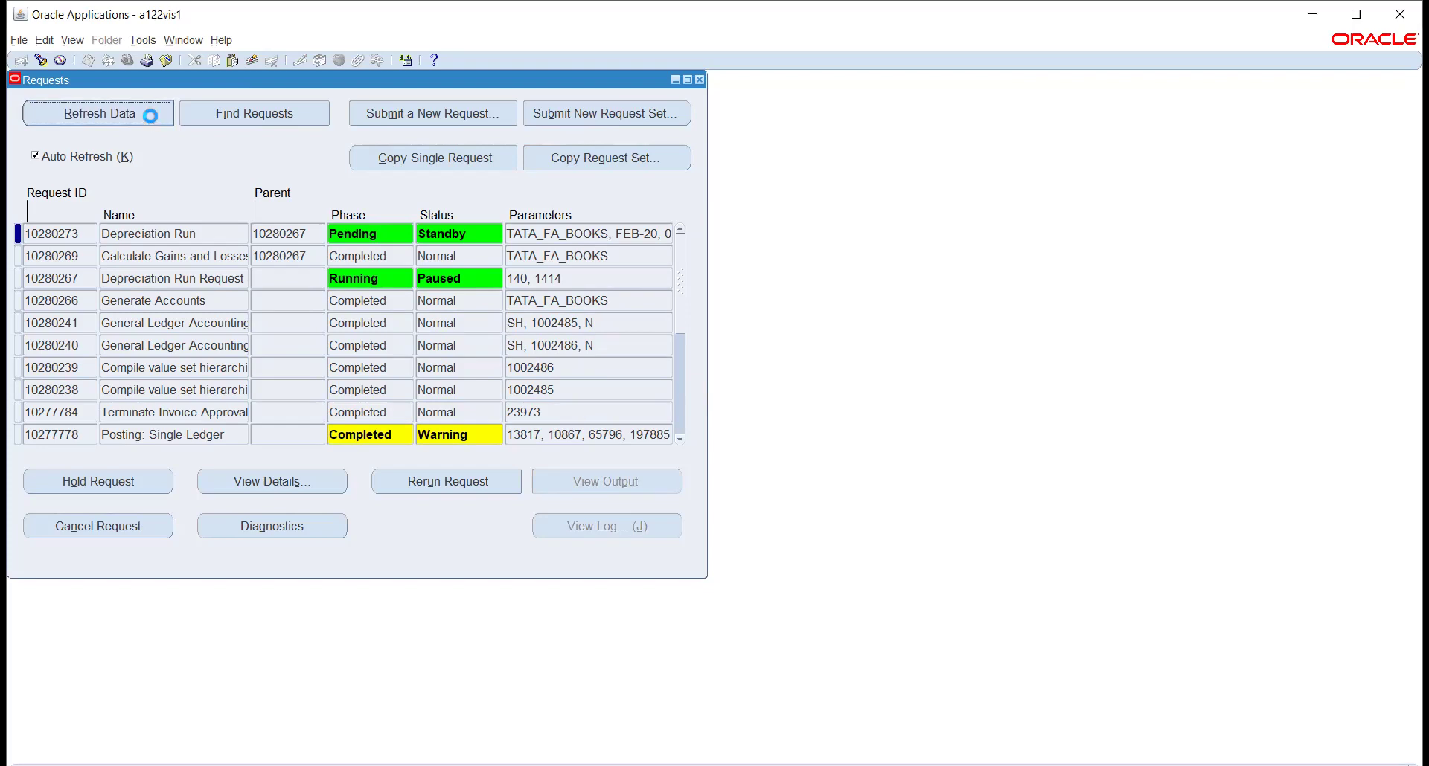
left_click(153, 121)
left_click(151, 121)
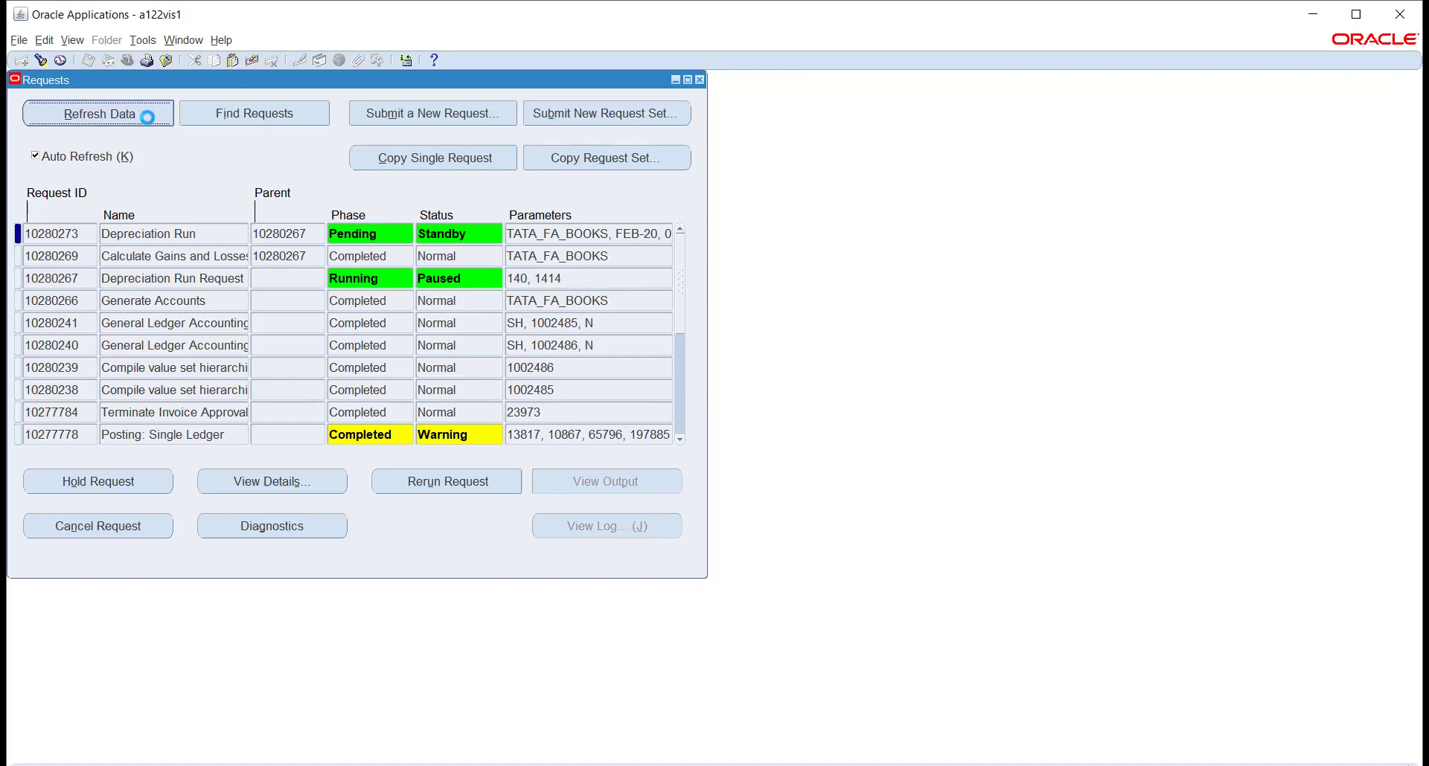
left_click(152, 116)
left_click(152, 115)
left_click(152, 116)
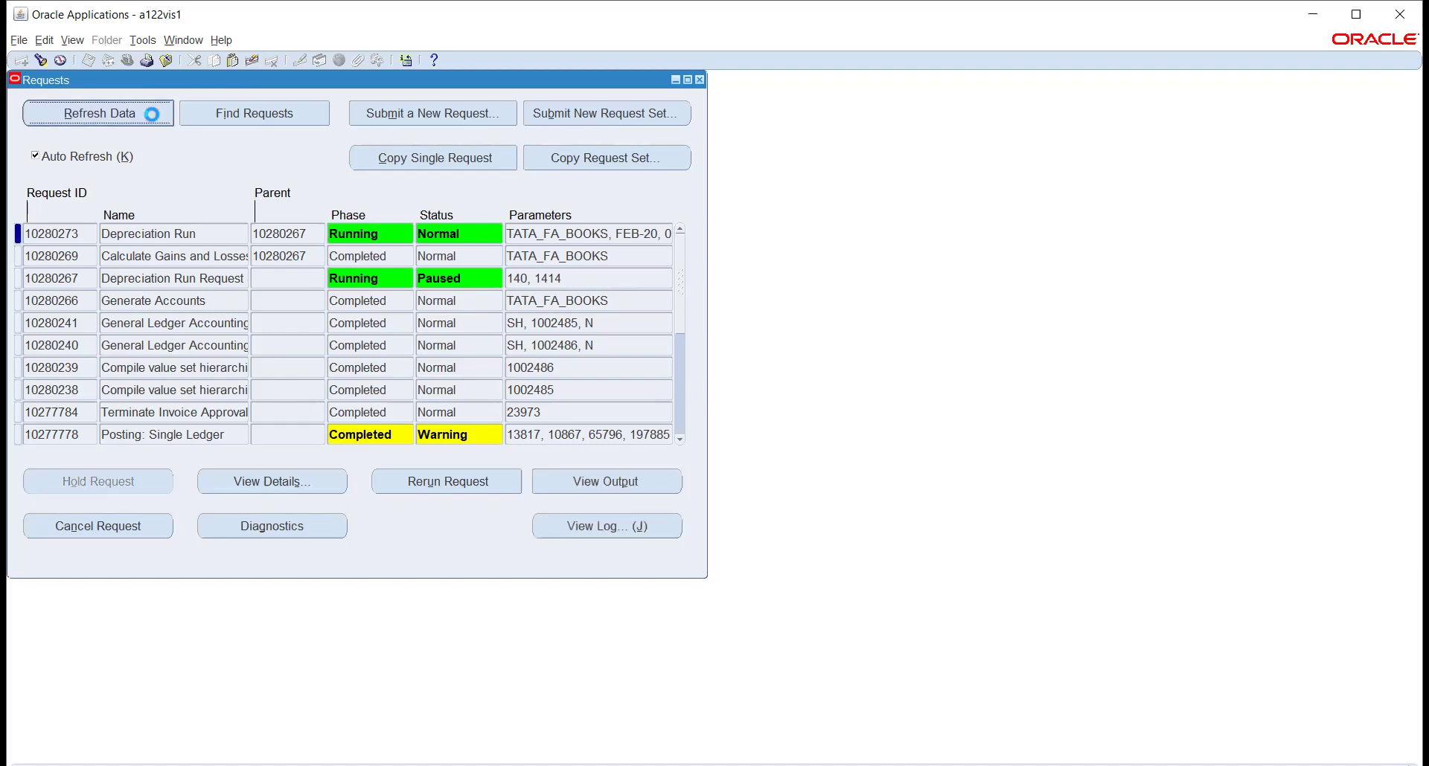
left_click(151, 115)
left_click(152, 114)
left_click(152, 114)
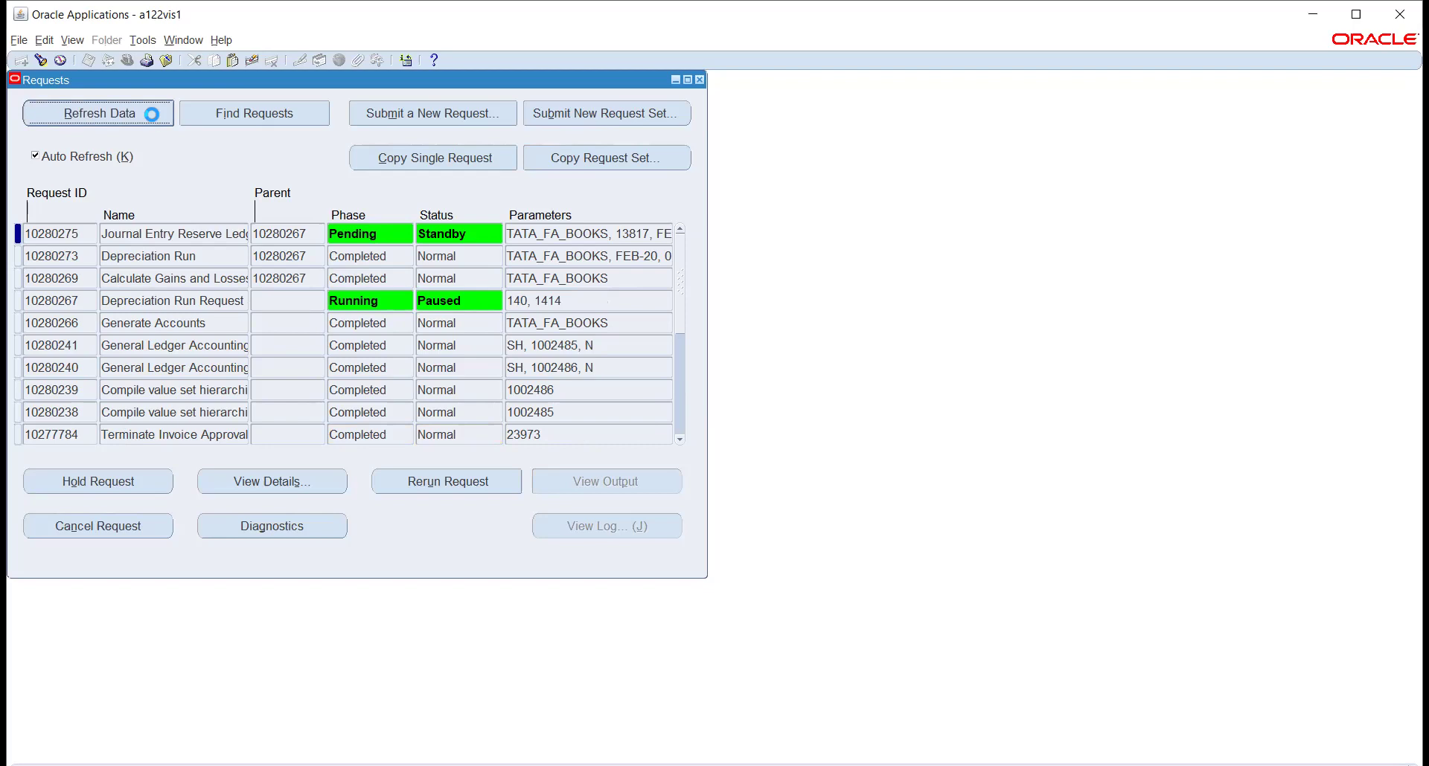
left_click(152, 114)
left_click(152, 116)
left_click(151, 114)
left_click(151, 114)
left_click(153, 117)
left_click(152, 114)
left_click(153, 117)
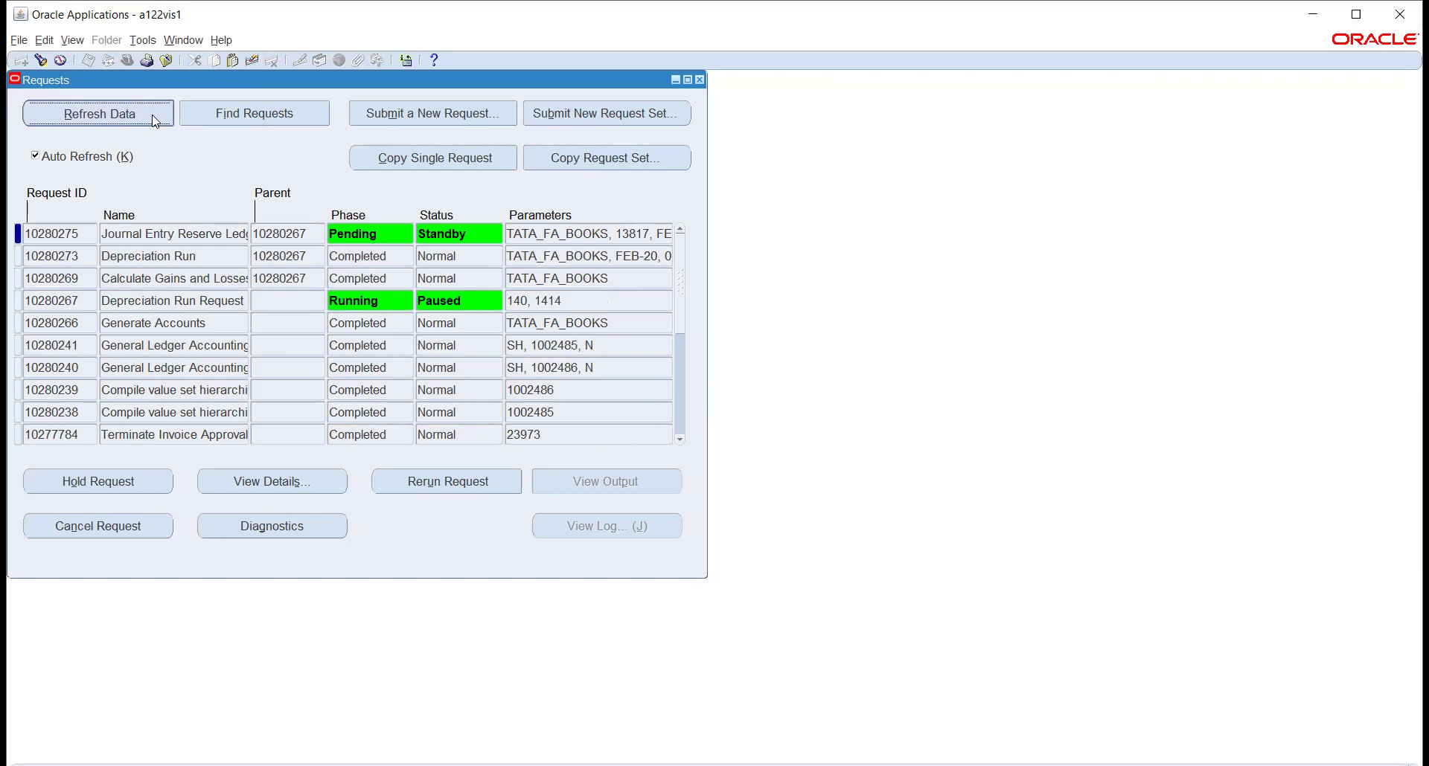
left_click(152, 114)
left_click(152, 113)
left_click(152, 116)
left_click(153, 116)
left_click(153, 117)
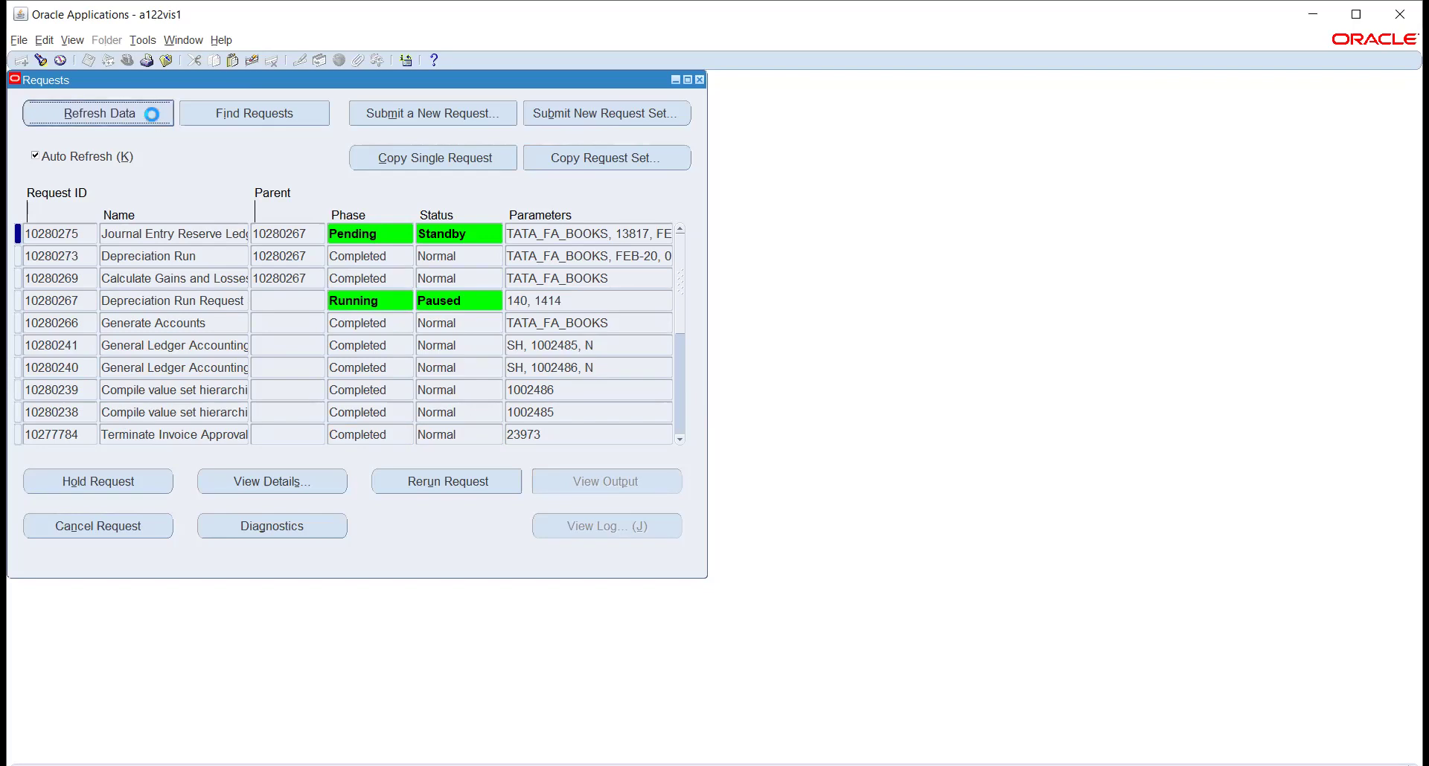
left_click(152, 115)
left_click(153, 116)
left_click(153, 115)
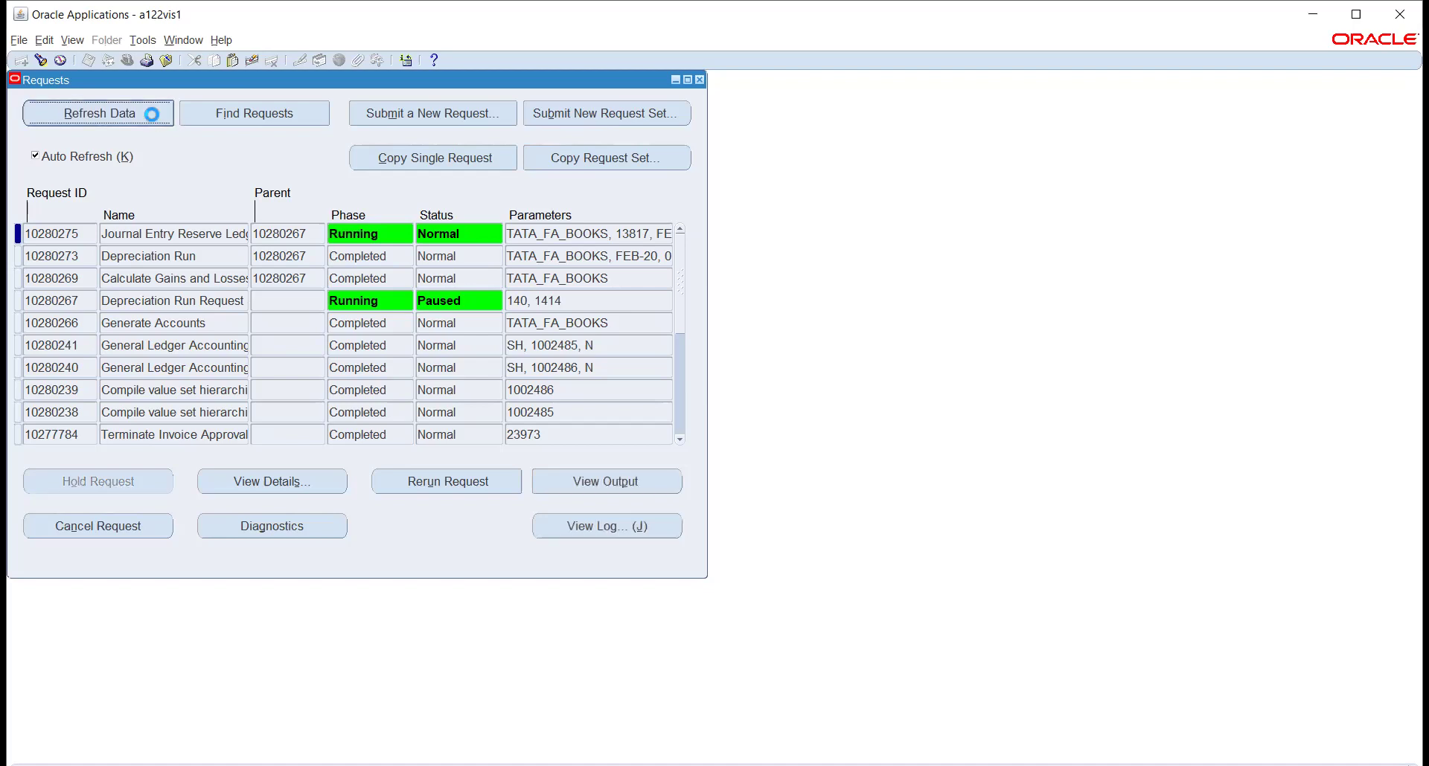
left_click(153, 116)
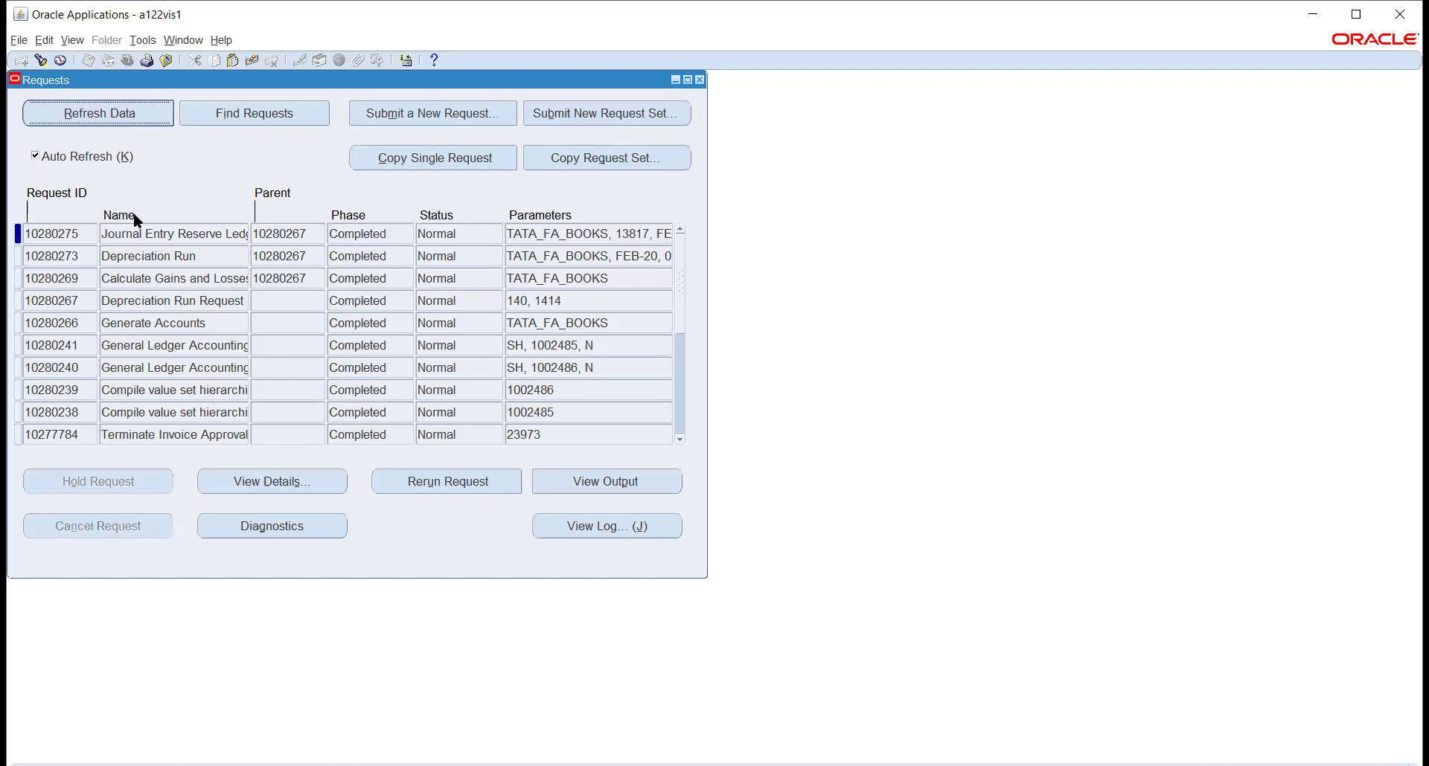
View the Journal Entry Reserve Ledger Report output, check the LAPTOP's depreciation method, life and cost, and return to the navigator
double_click(151, 233)
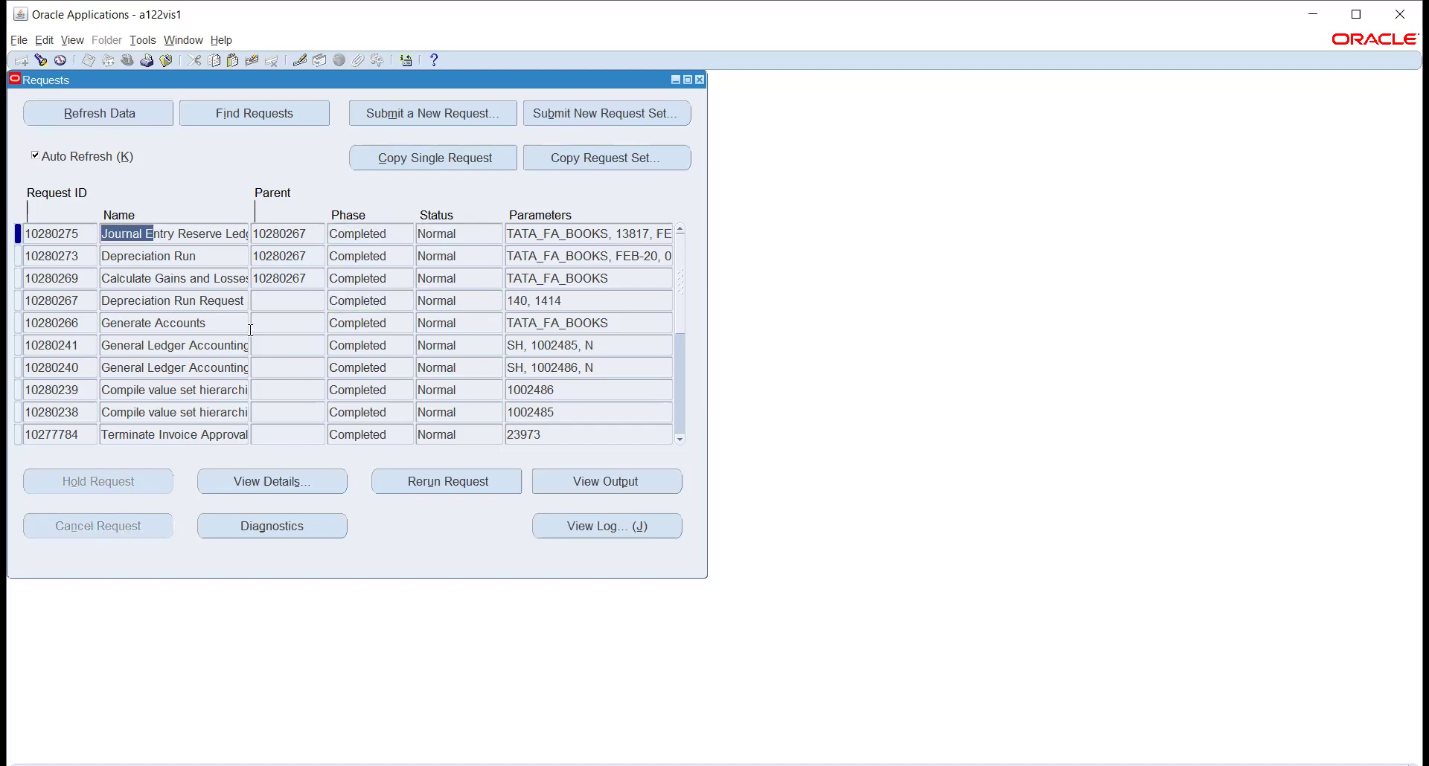
left_click(551, 488)
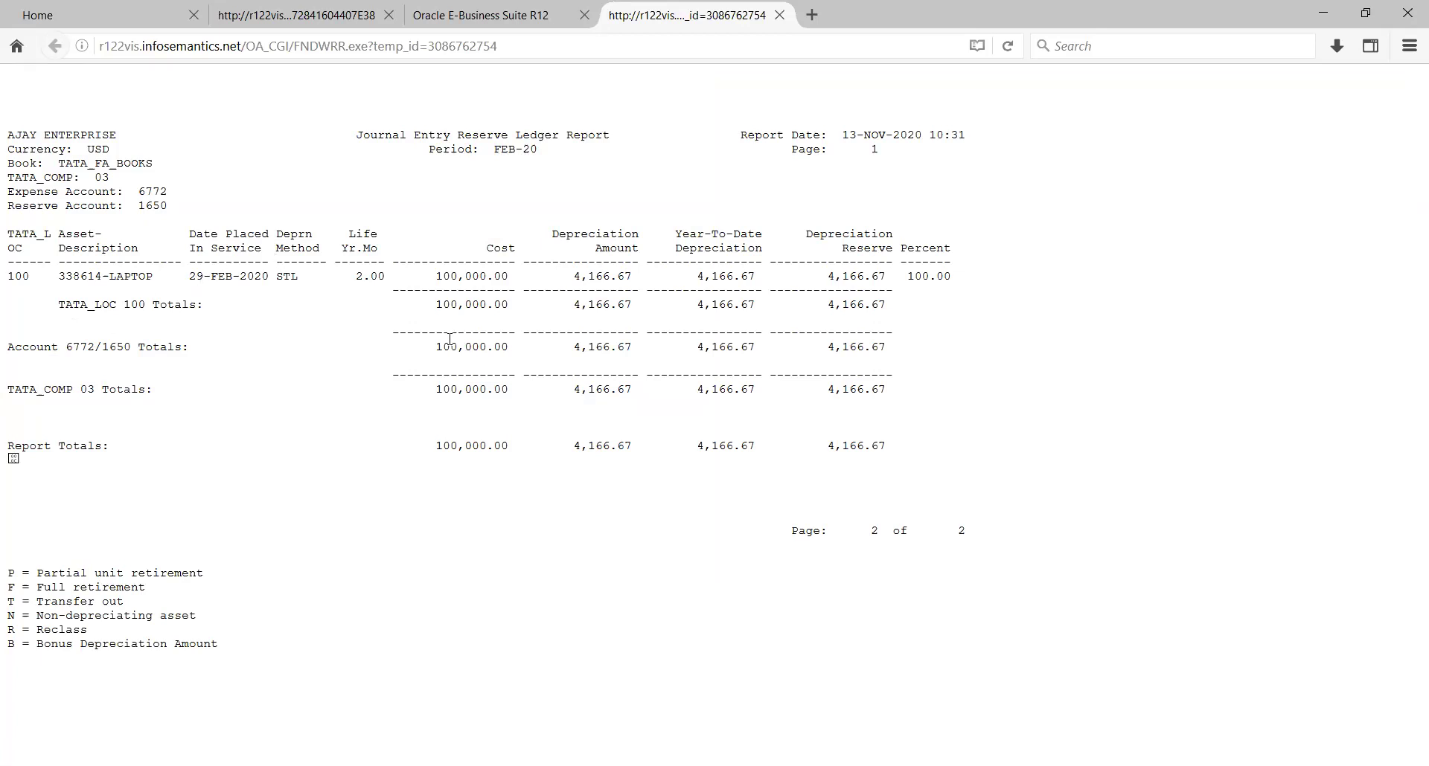
double_click(362, 278)
left_click_drag(280, 280, 302, 278)
left_click(361, 274)
double_click(361, 275)
left_click(433, 267)
left_click_drag(438, 276, 512, 274)
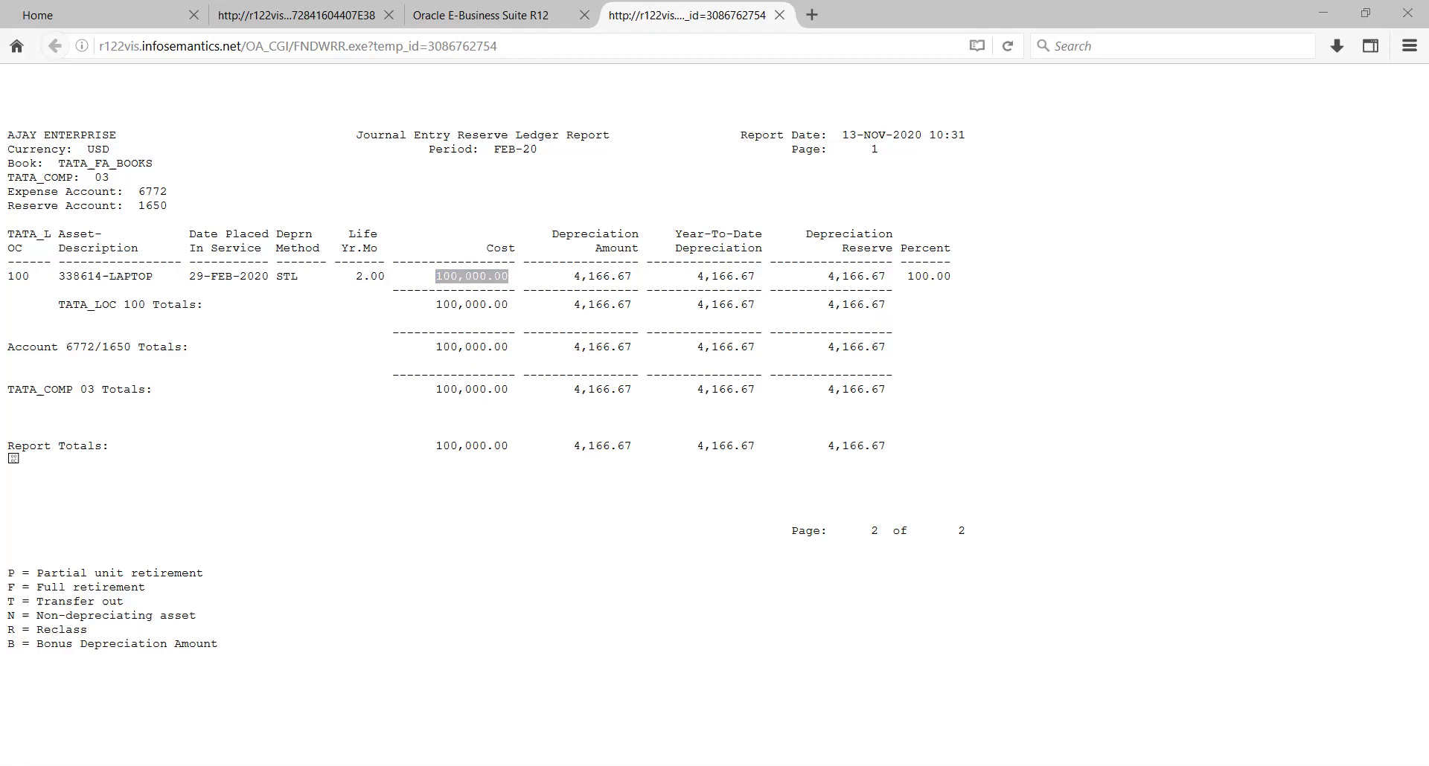
key("alt+Tab")
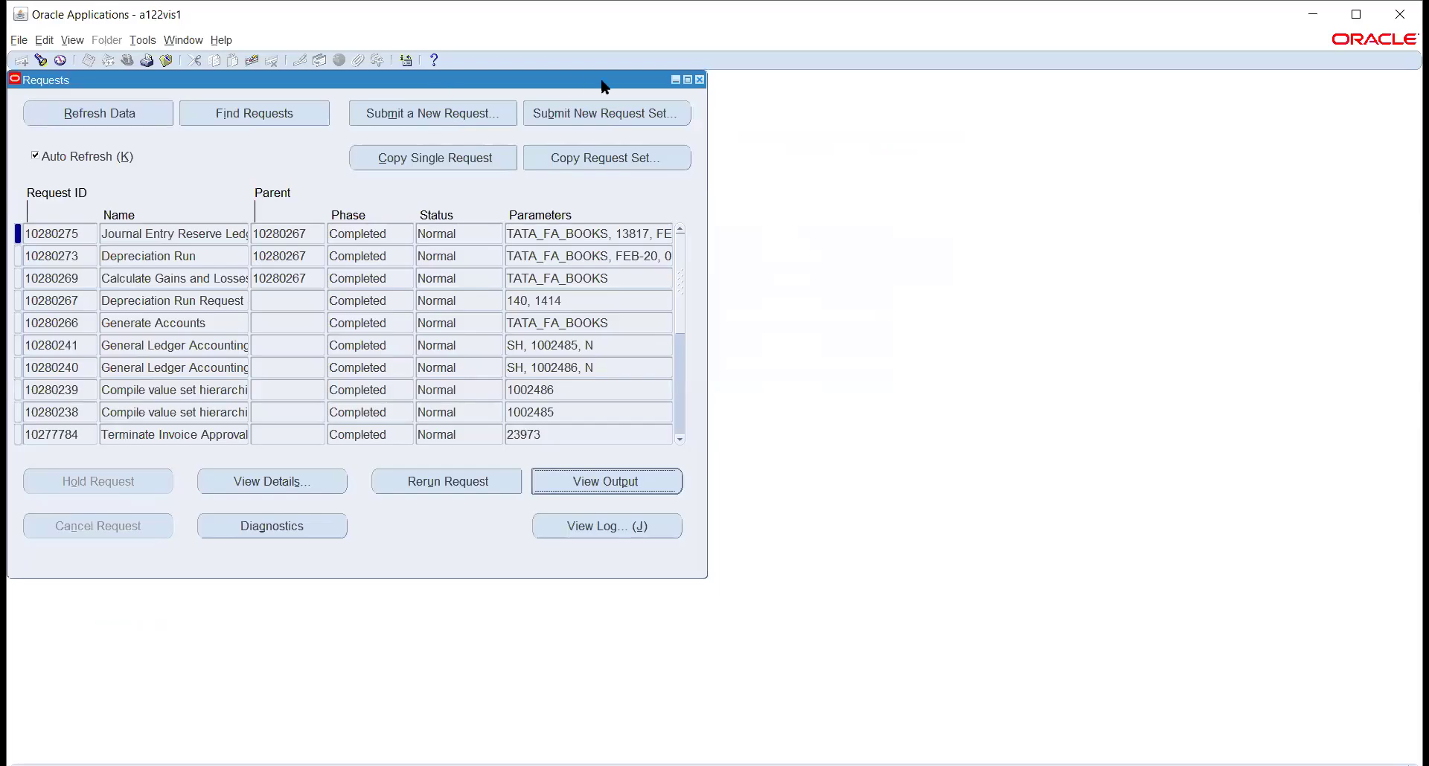
left_click(700, 84)
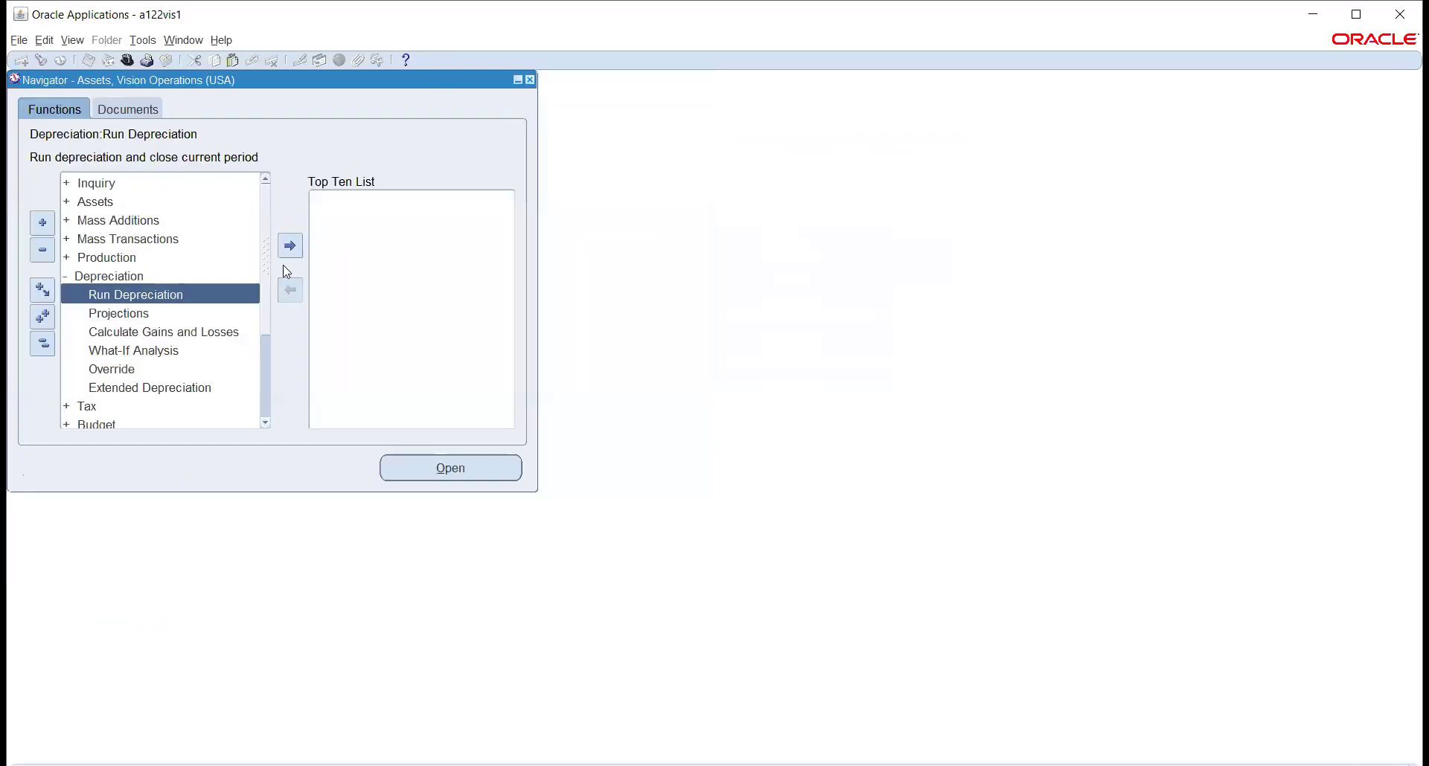
Open the Financial Information inquiry and find the assets in book TATA_FA_BOOKS
left_click(91, 182)
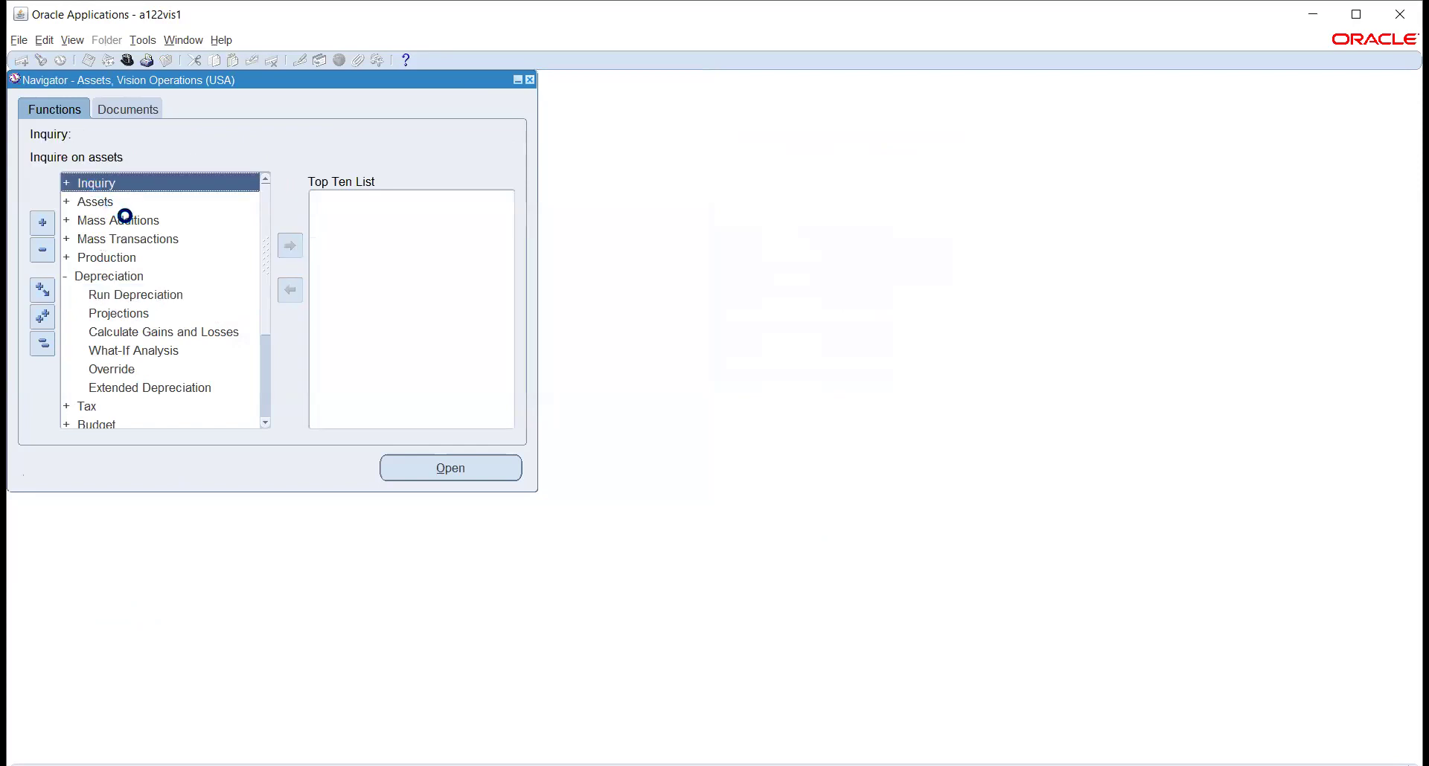
left_click(112, 205)
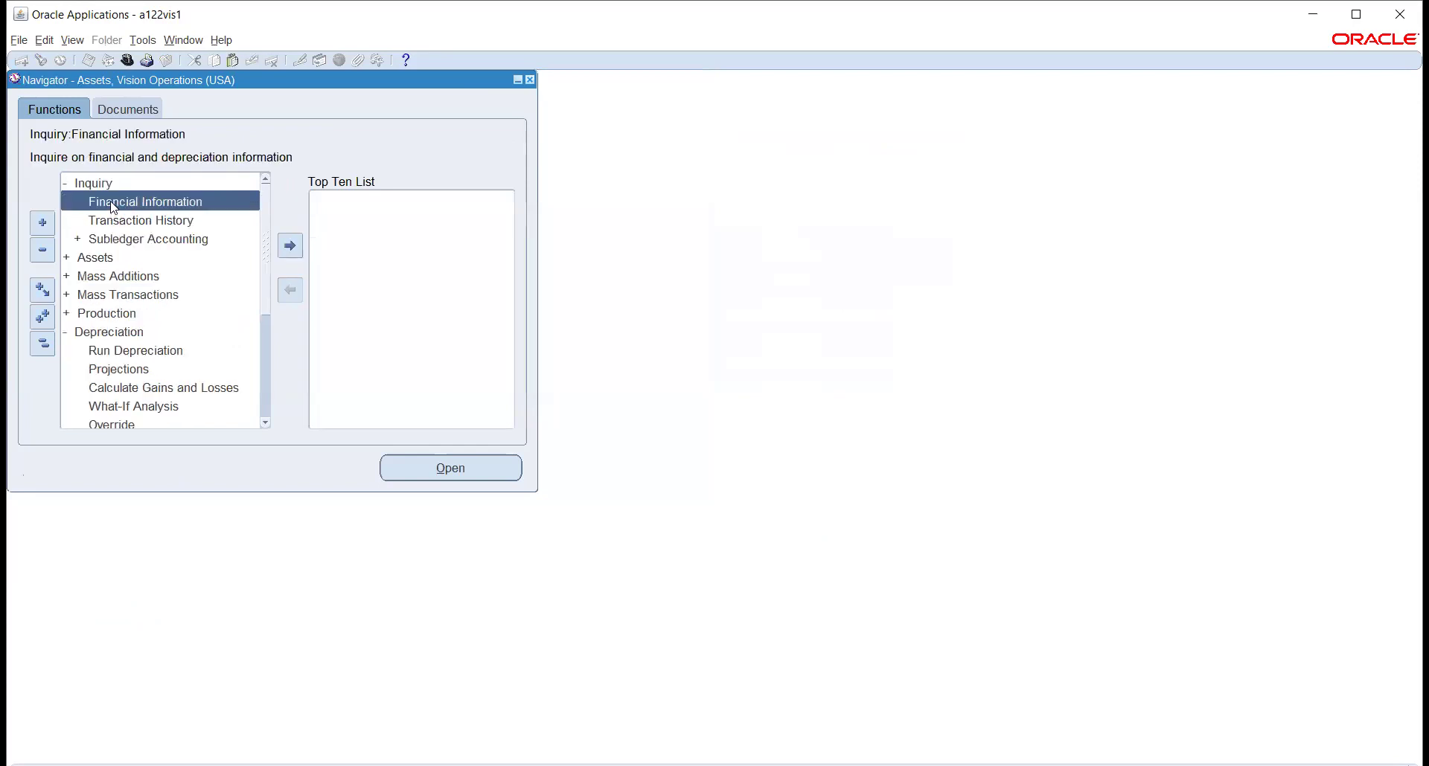
double_click(110, 202)
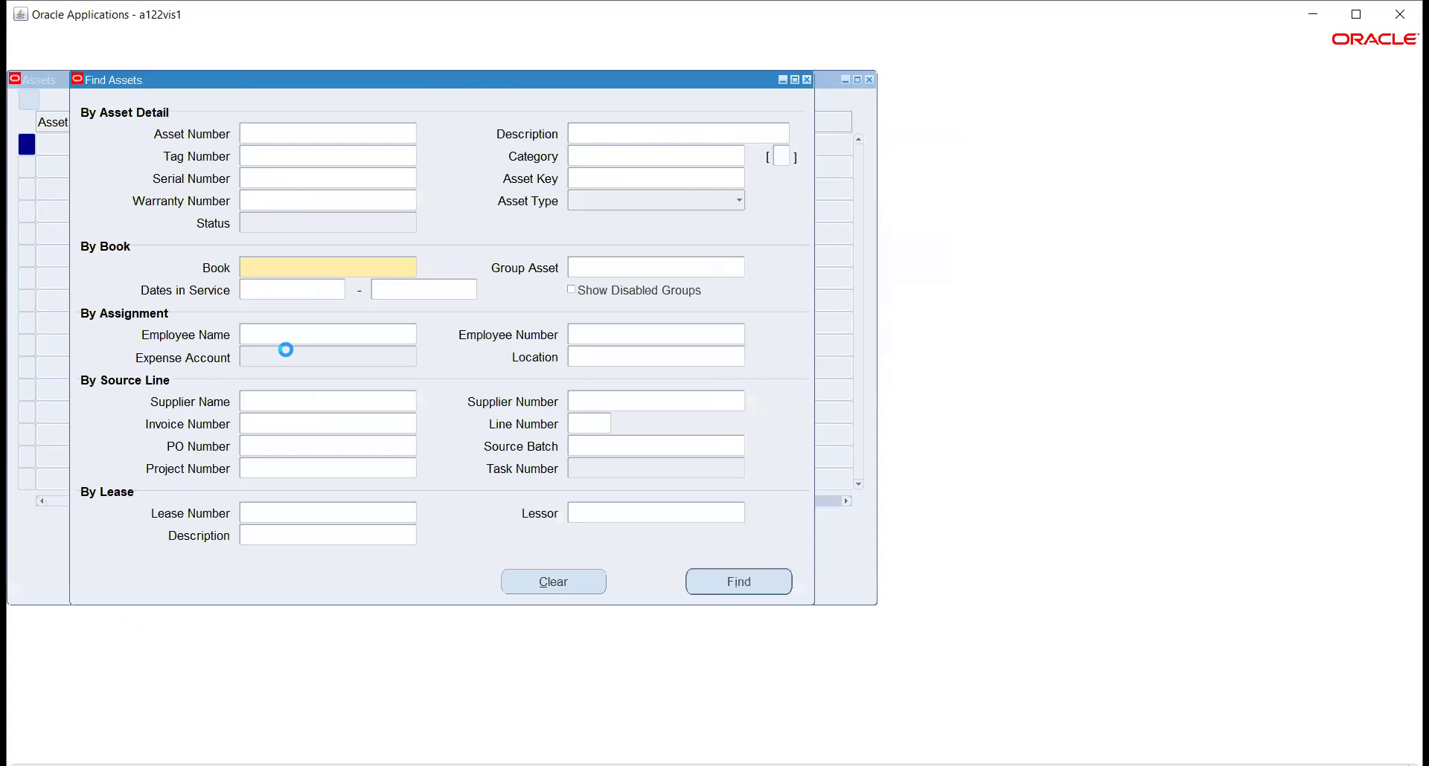
left_click(291, 270)
type("TATA")
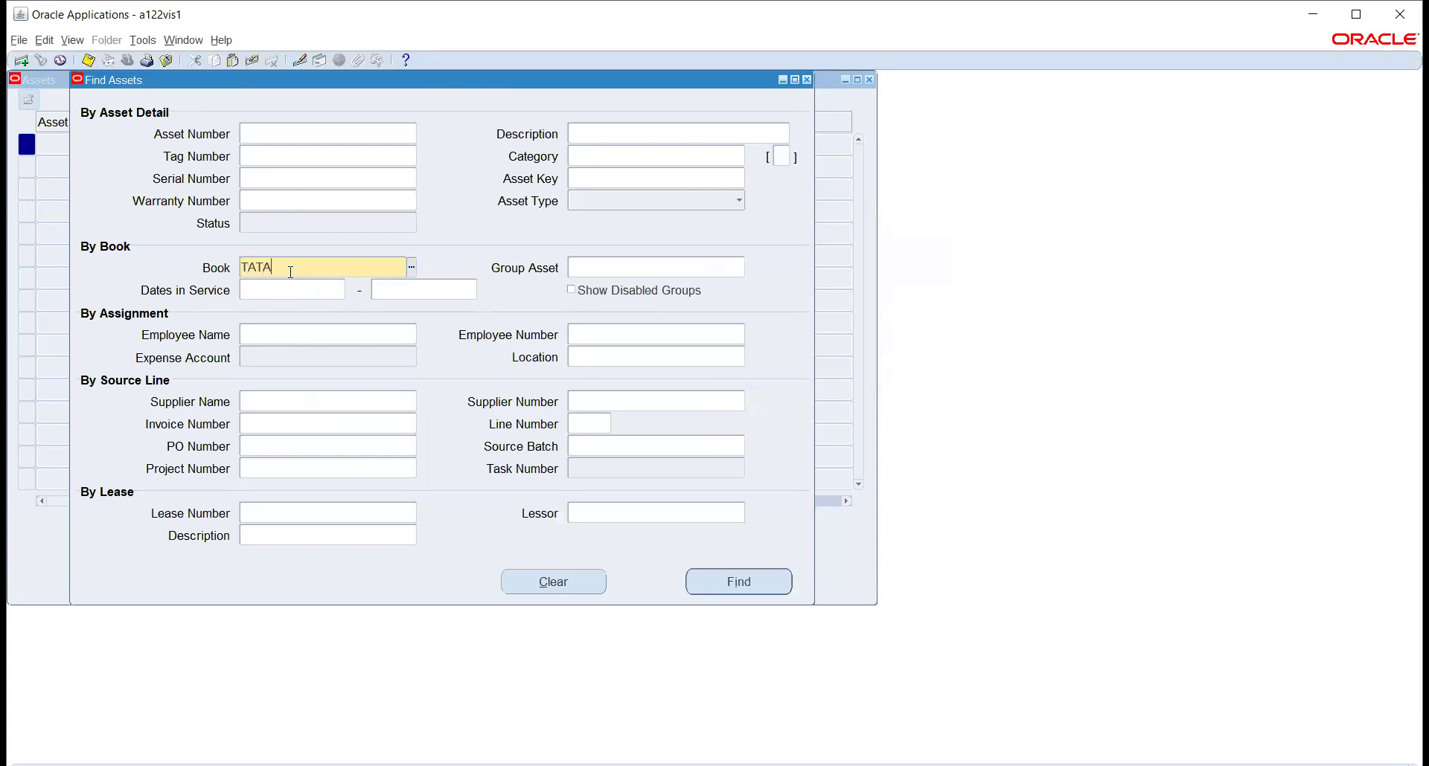
key("Tab")
left_click(782, 583)
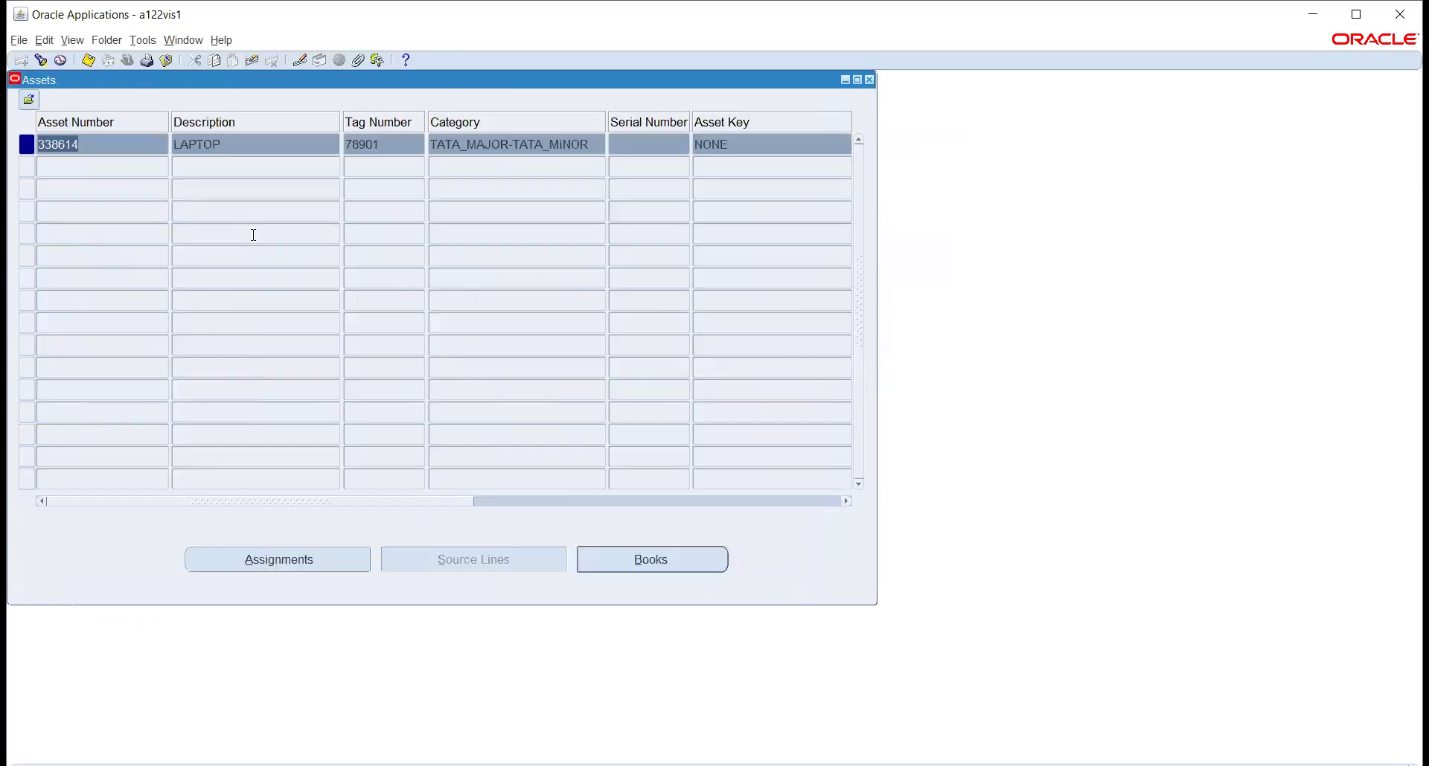
Review the LAPTOP's FEB-20 total and depreciation amounts in its book information, and return to the navigator
left_click(669, 560)
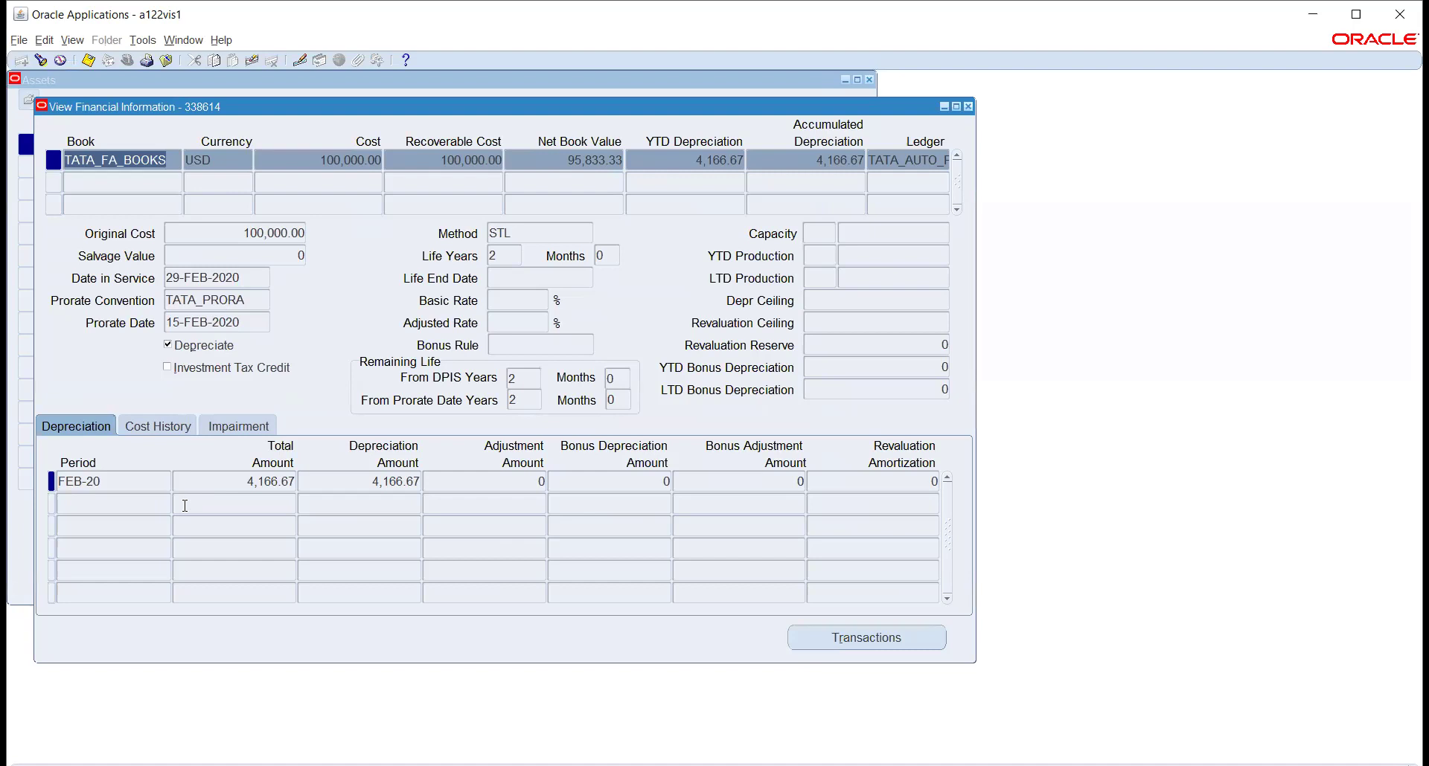
left_click(212, 480)
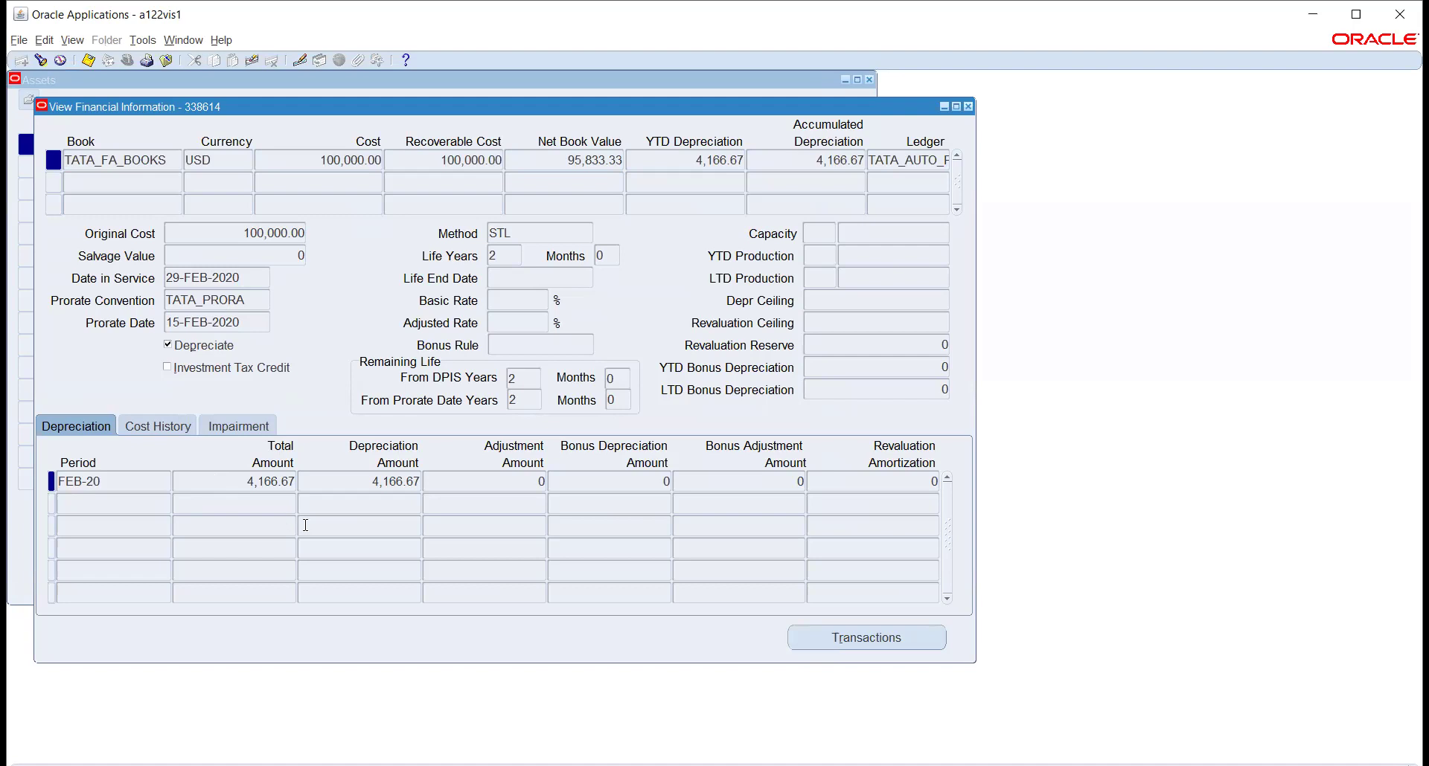
left_click(346, 486)
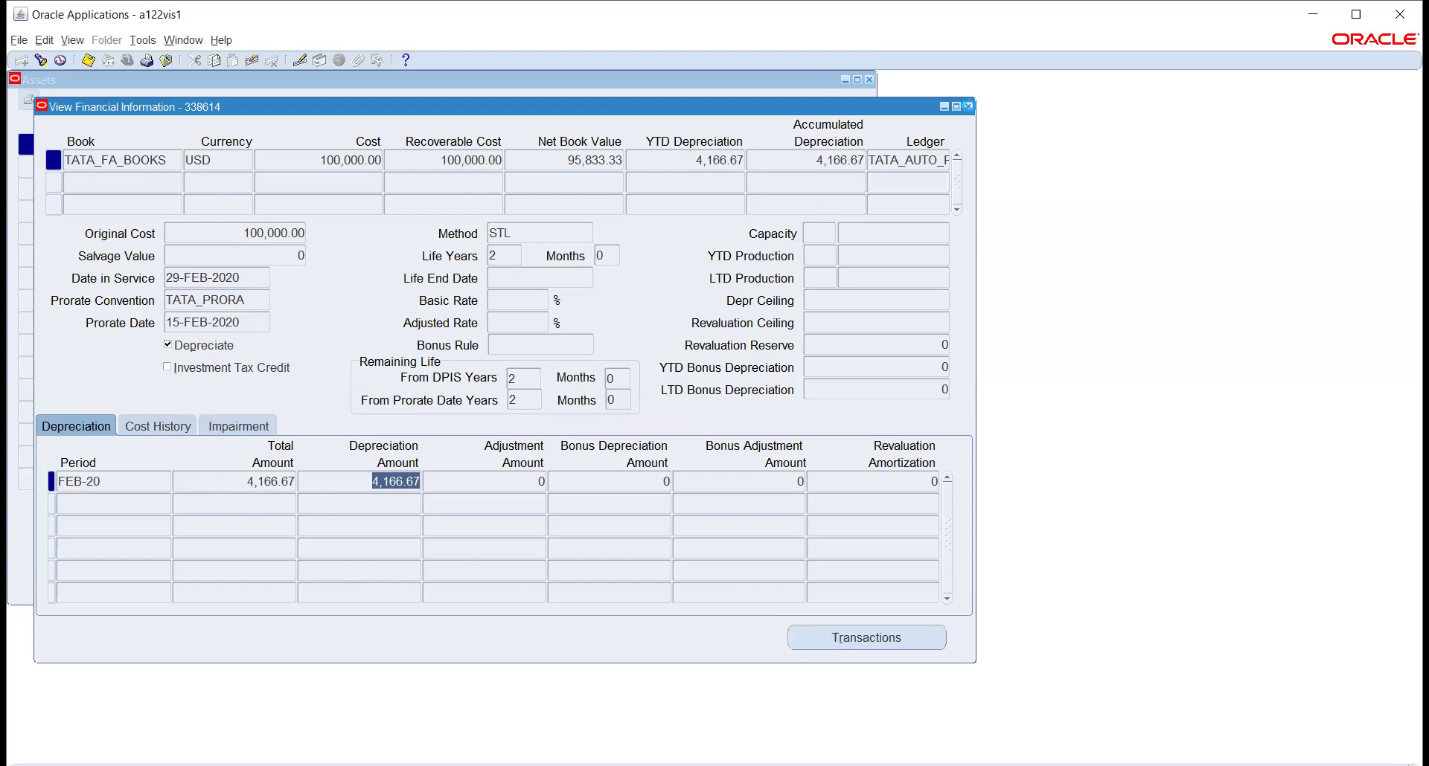
left_click(968, 106)
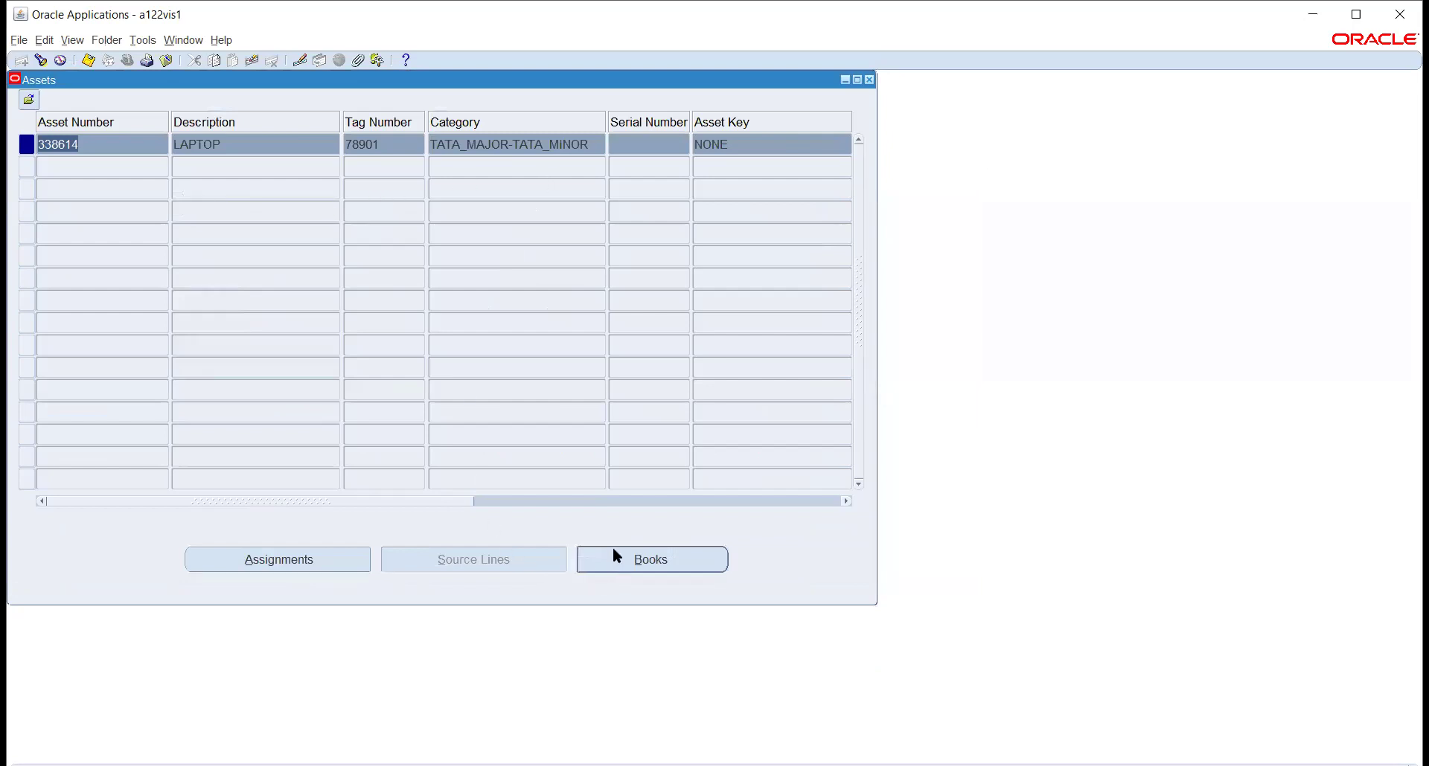
left_click(871, 80)
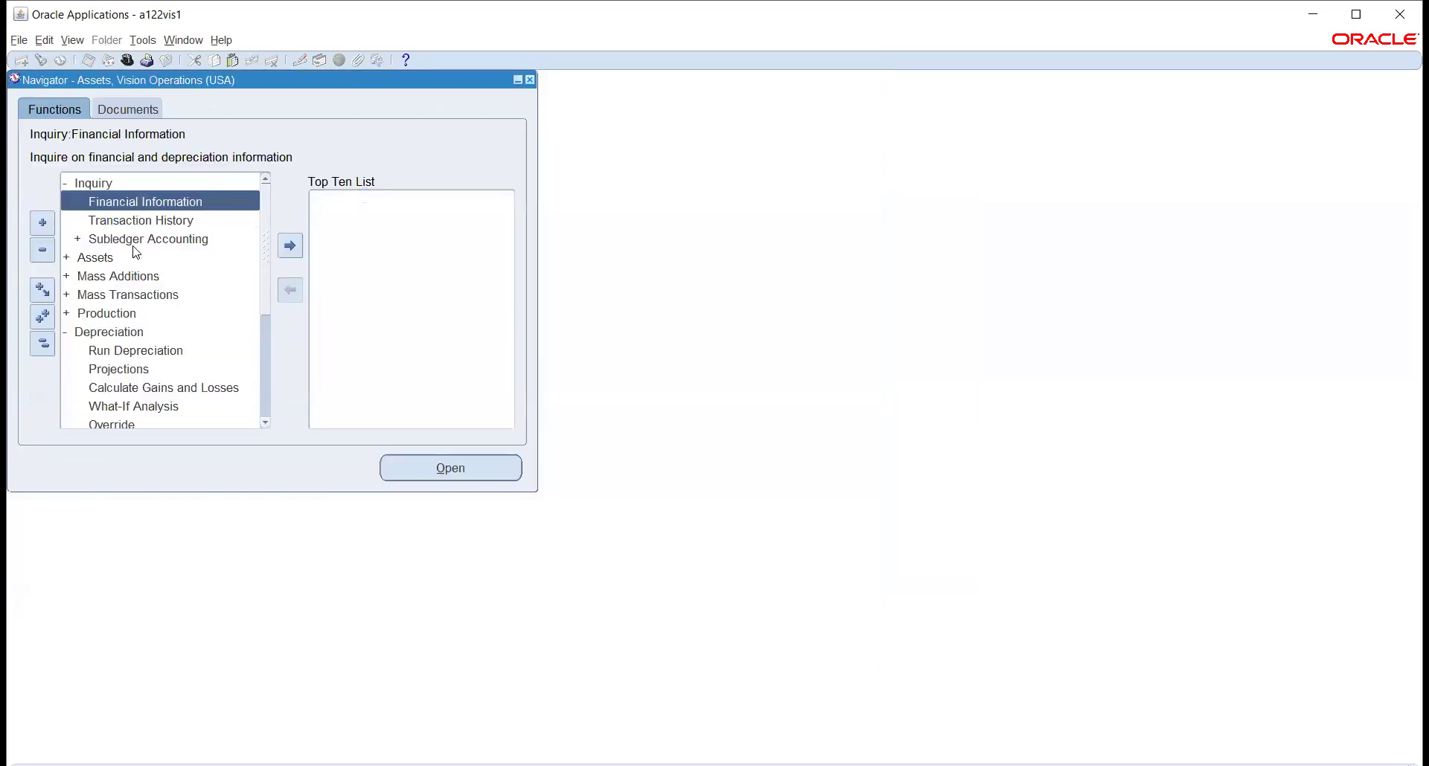
Reopen the Financial Information inquiry and search for assets in book TATA_FA_BOOKS again
double_click(132, 203)
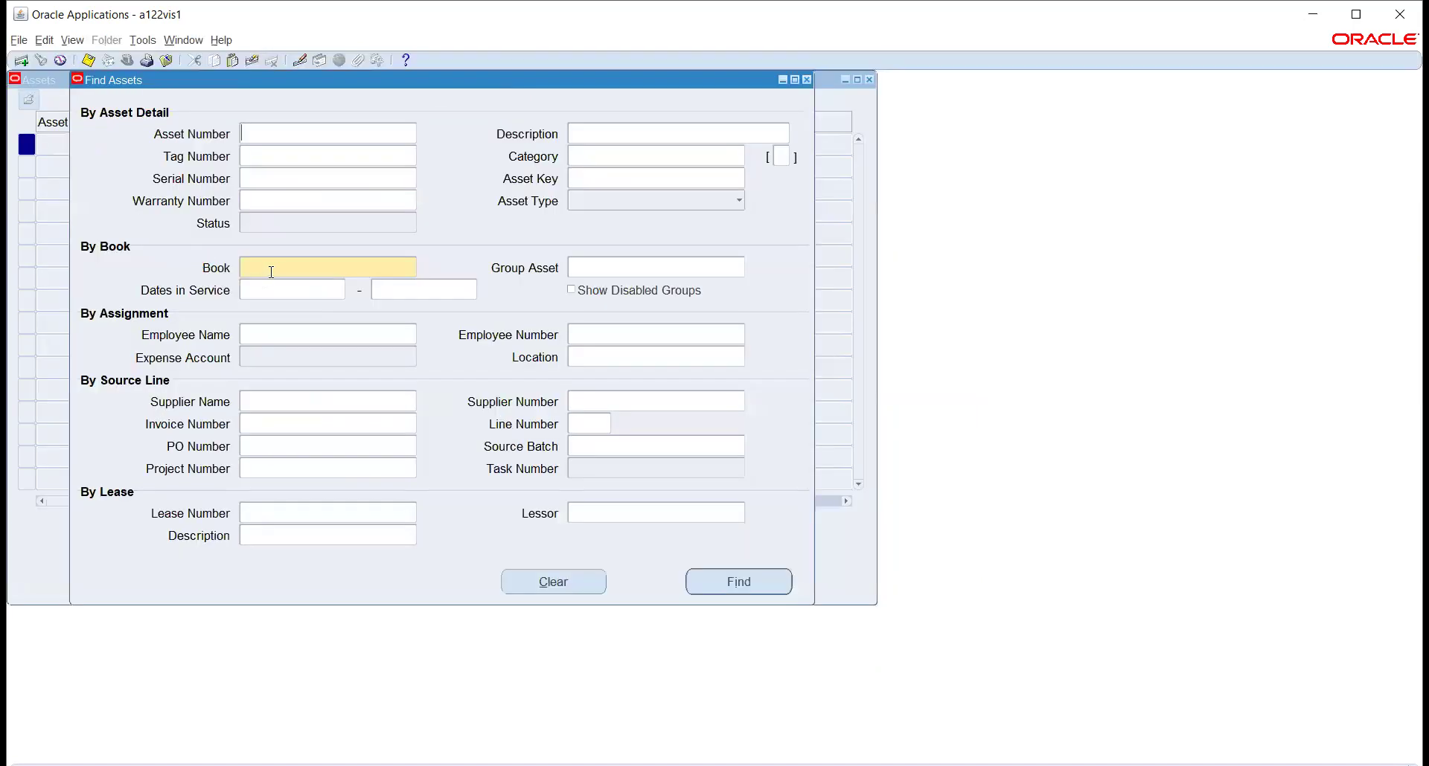
type("TATA")
key("Tab")
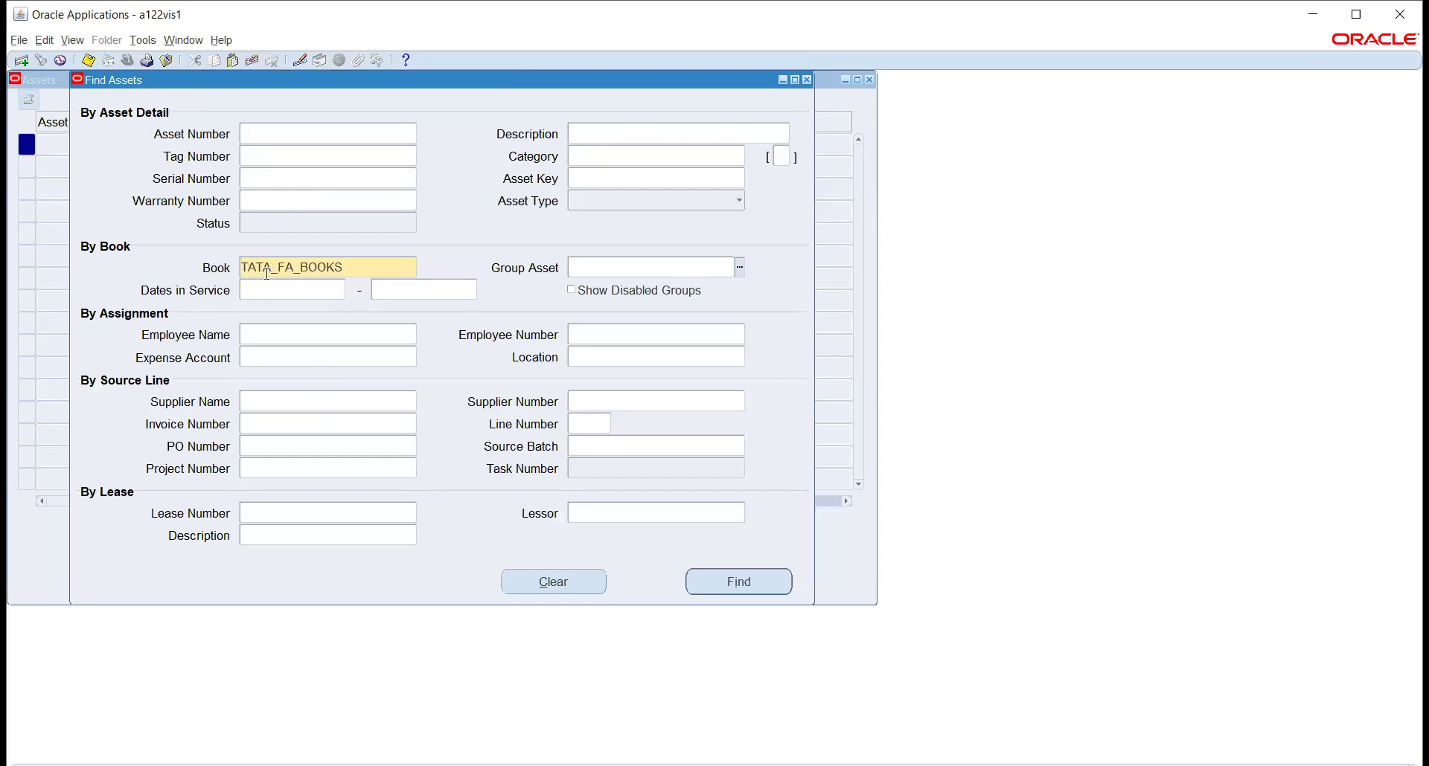
left_click(725, 582)
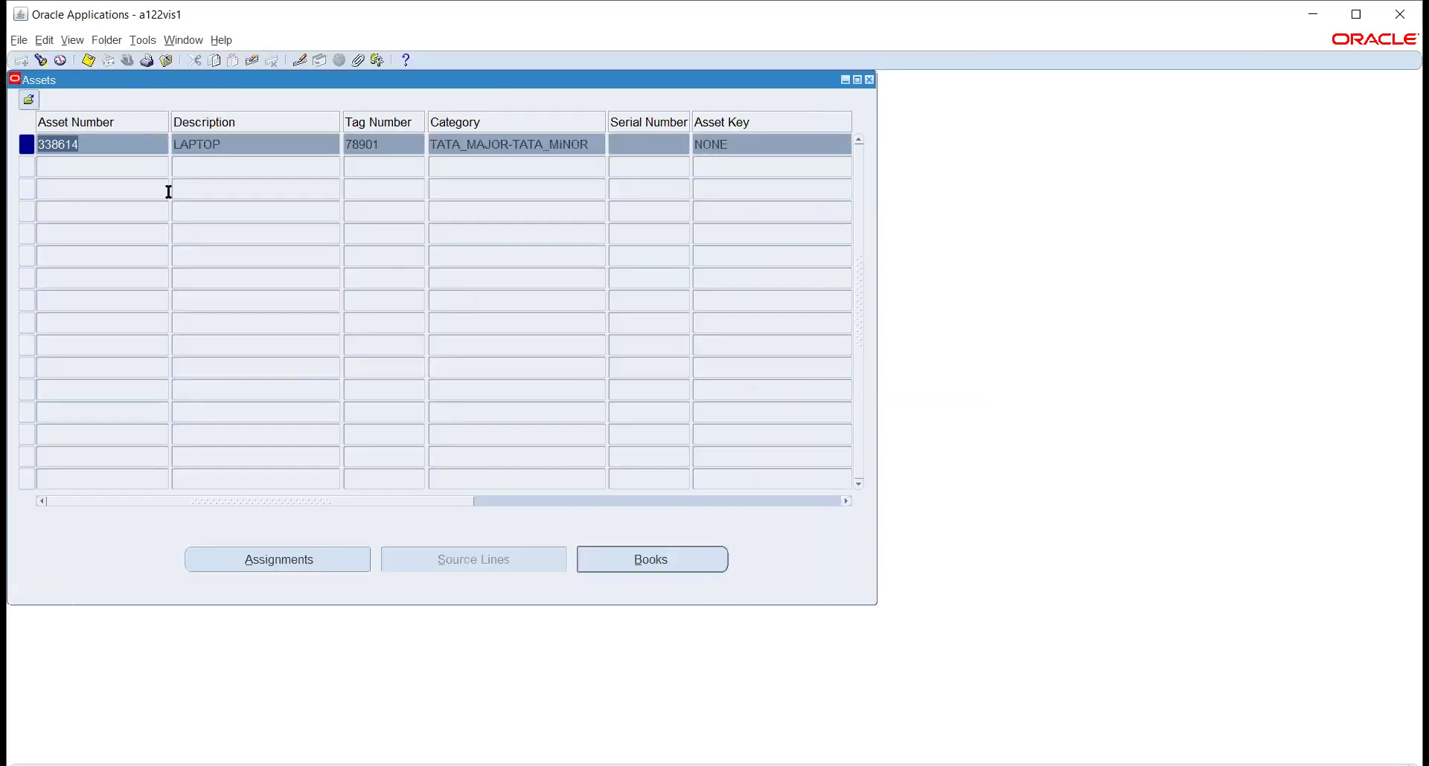
Examine the LAPTOP's cost history and transaction history in its book information, and close the inquiry windows
left_click(629, 565)
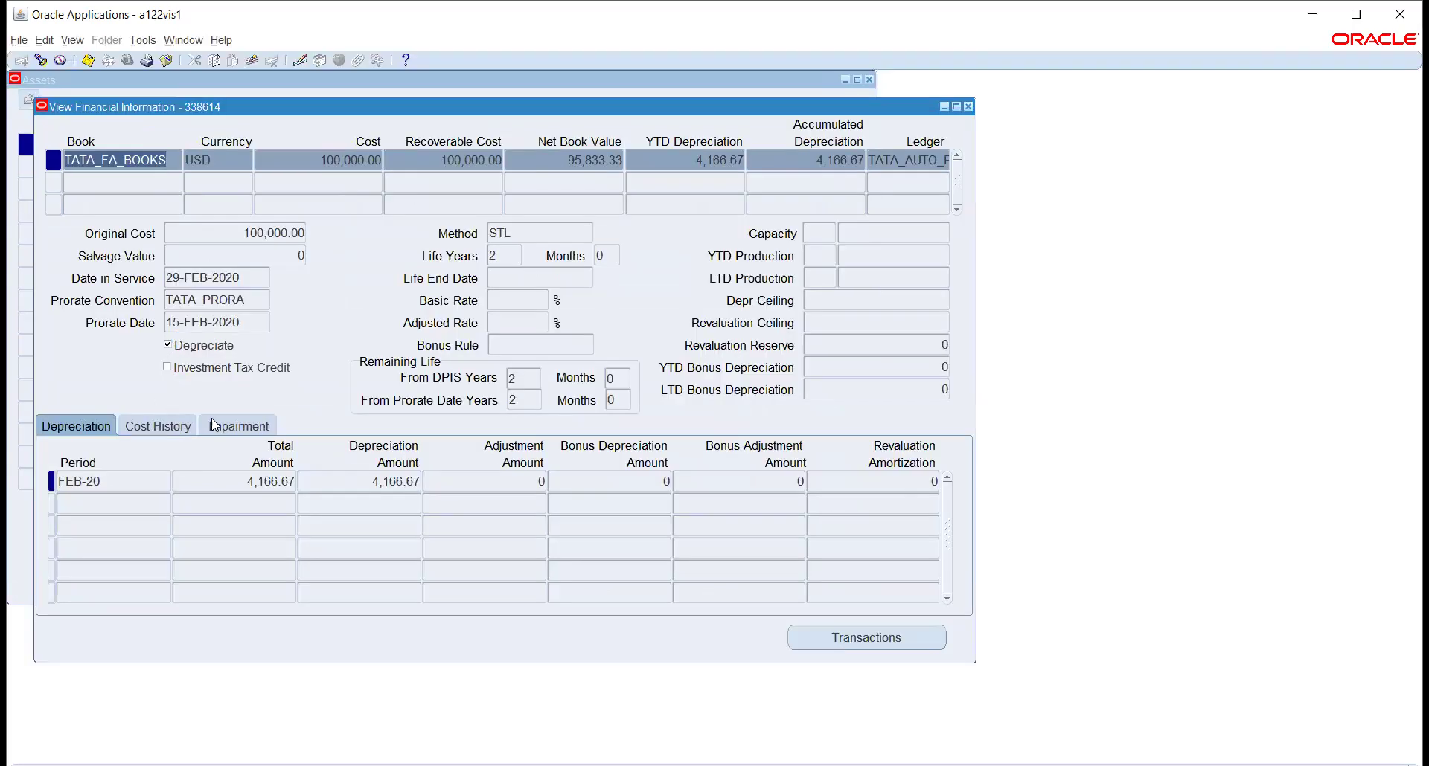
left_click(163, 430)
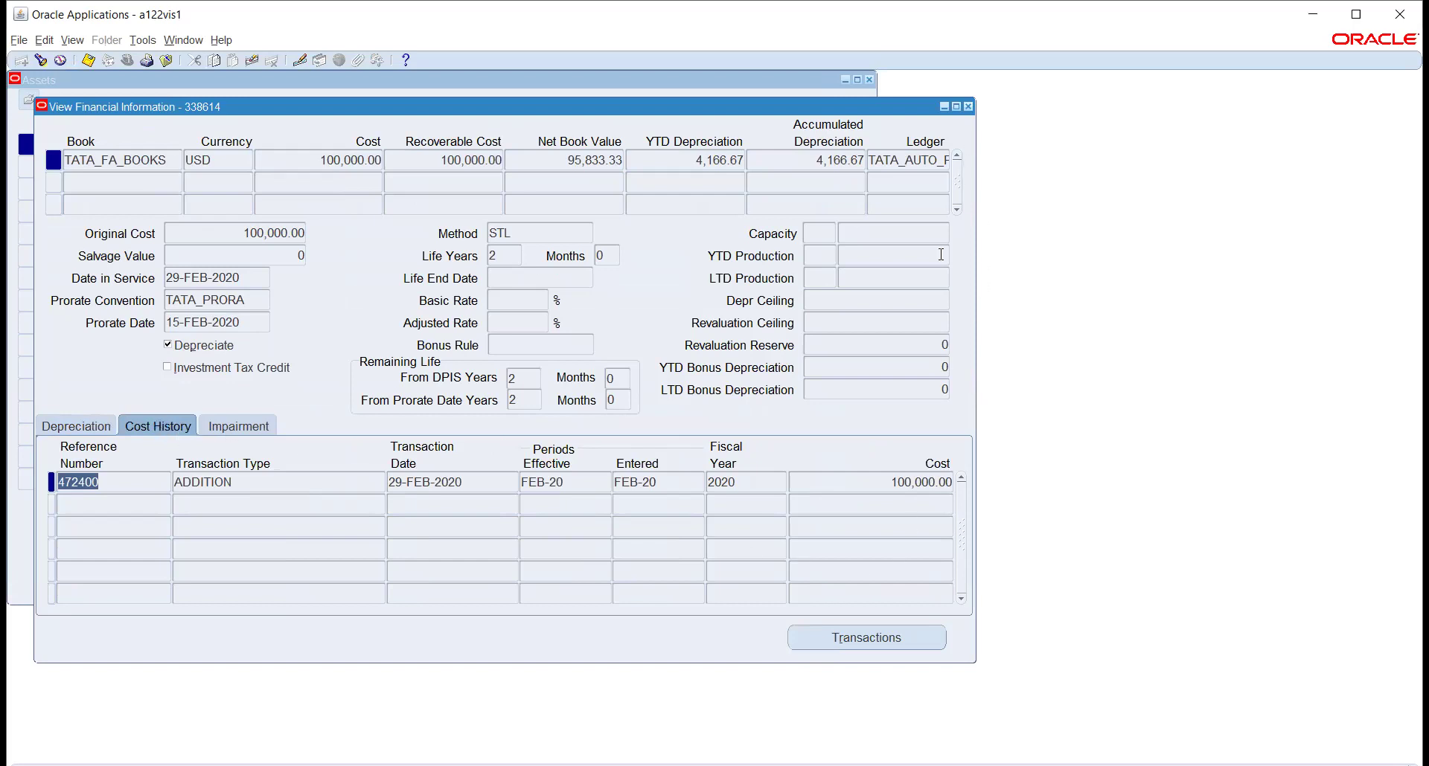
left_click(884, 637)
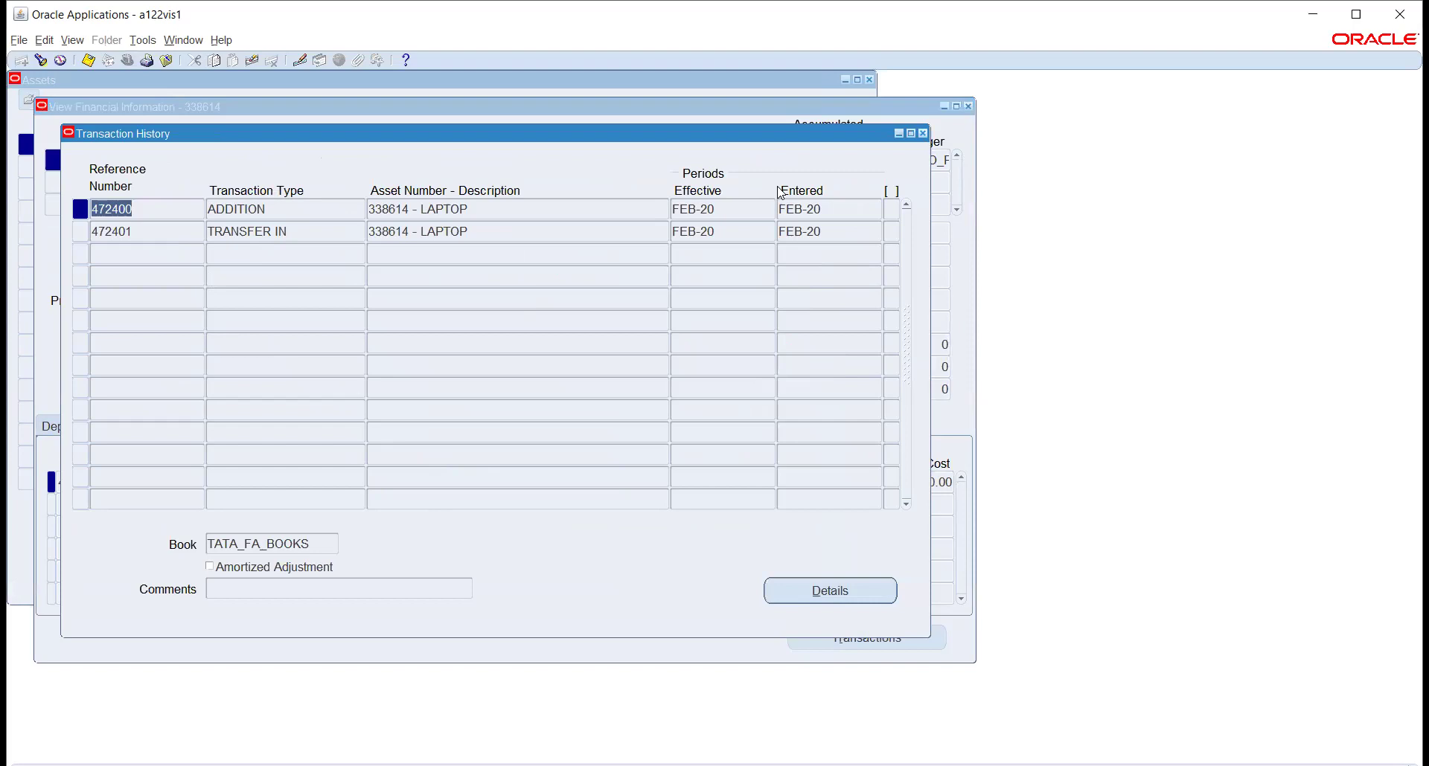
left_click(924, 133)
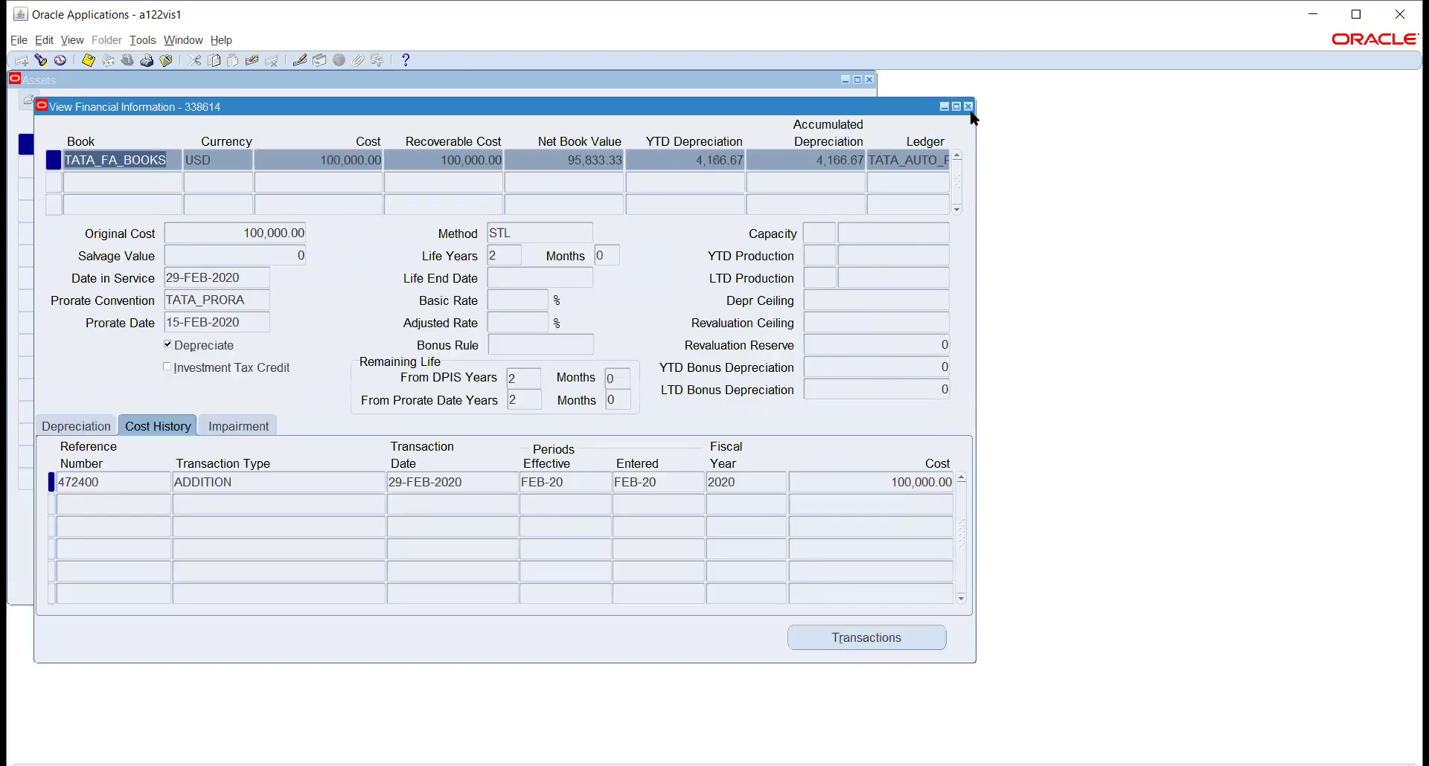
left_click(967, 107)
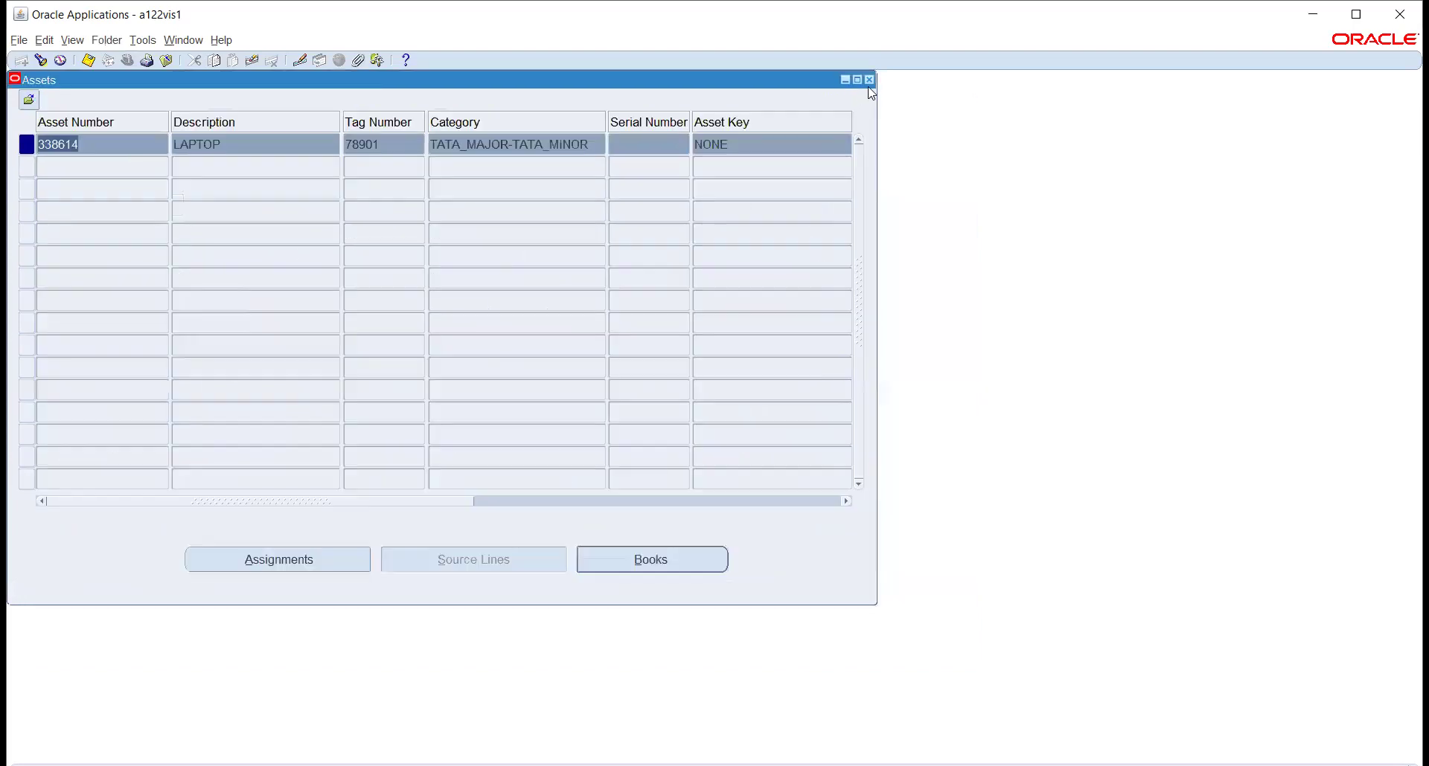
left_click(868, 79)
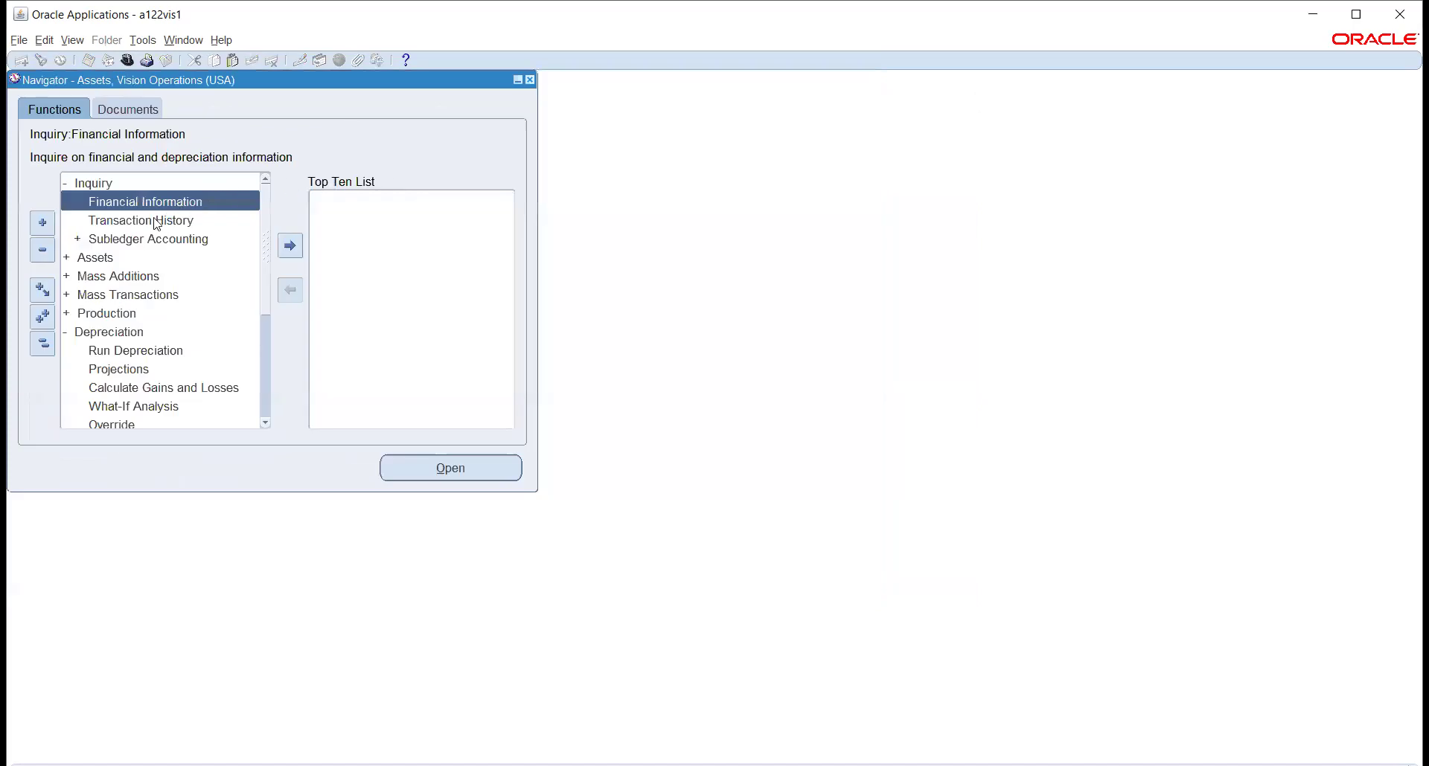
Open the Transaction History inquiry and find the transaction with reference number 472400 in book TATA_FA_BOOKS
double_click(141, 223)
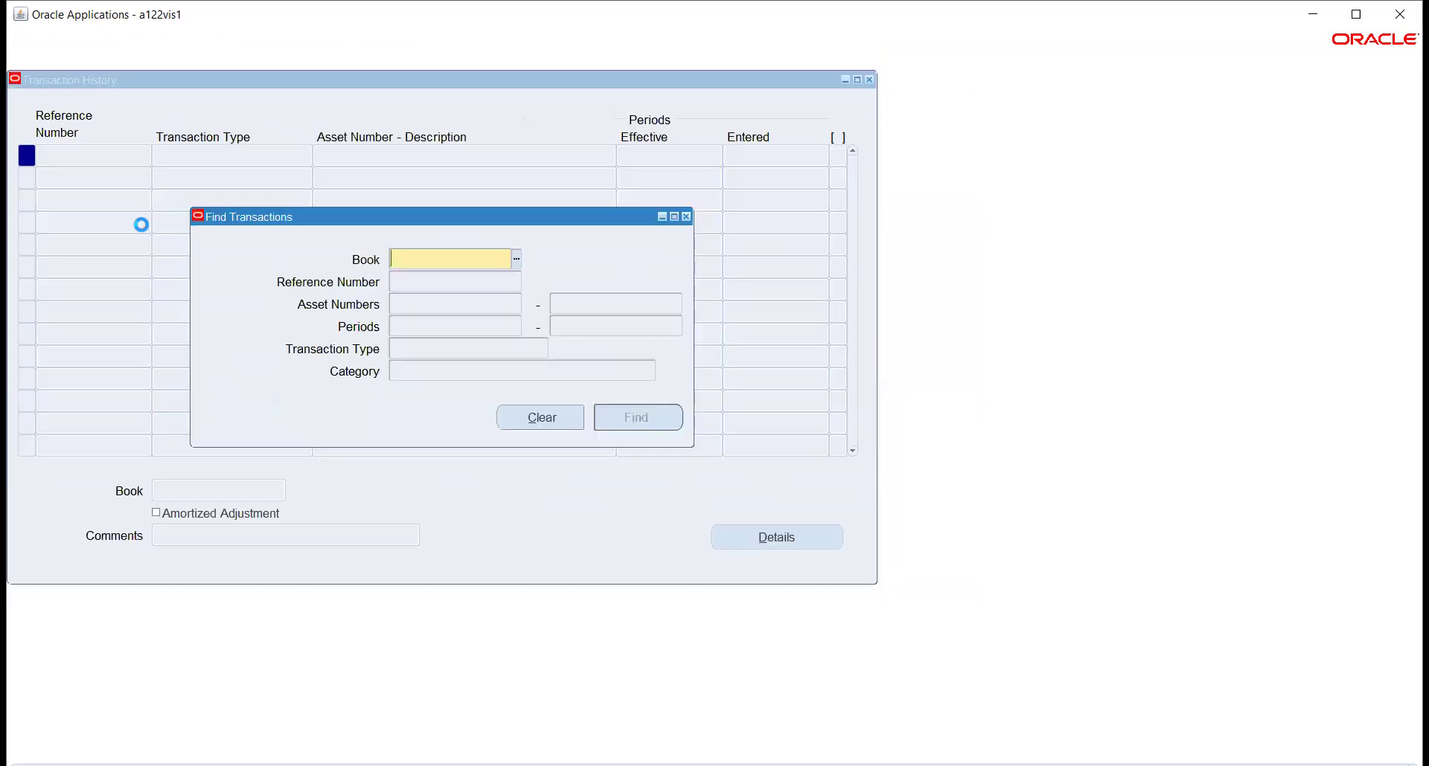
type("TATA")
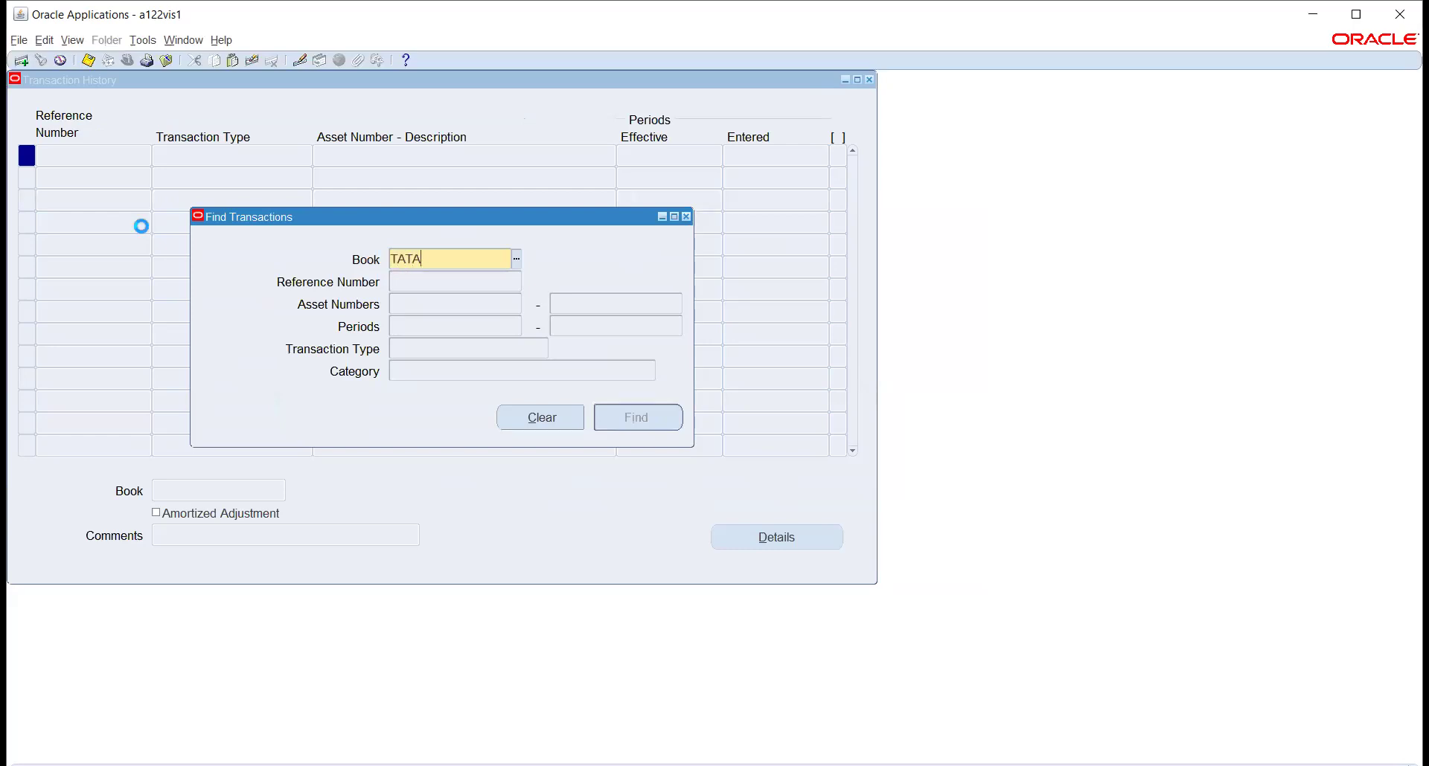
key("Tab")
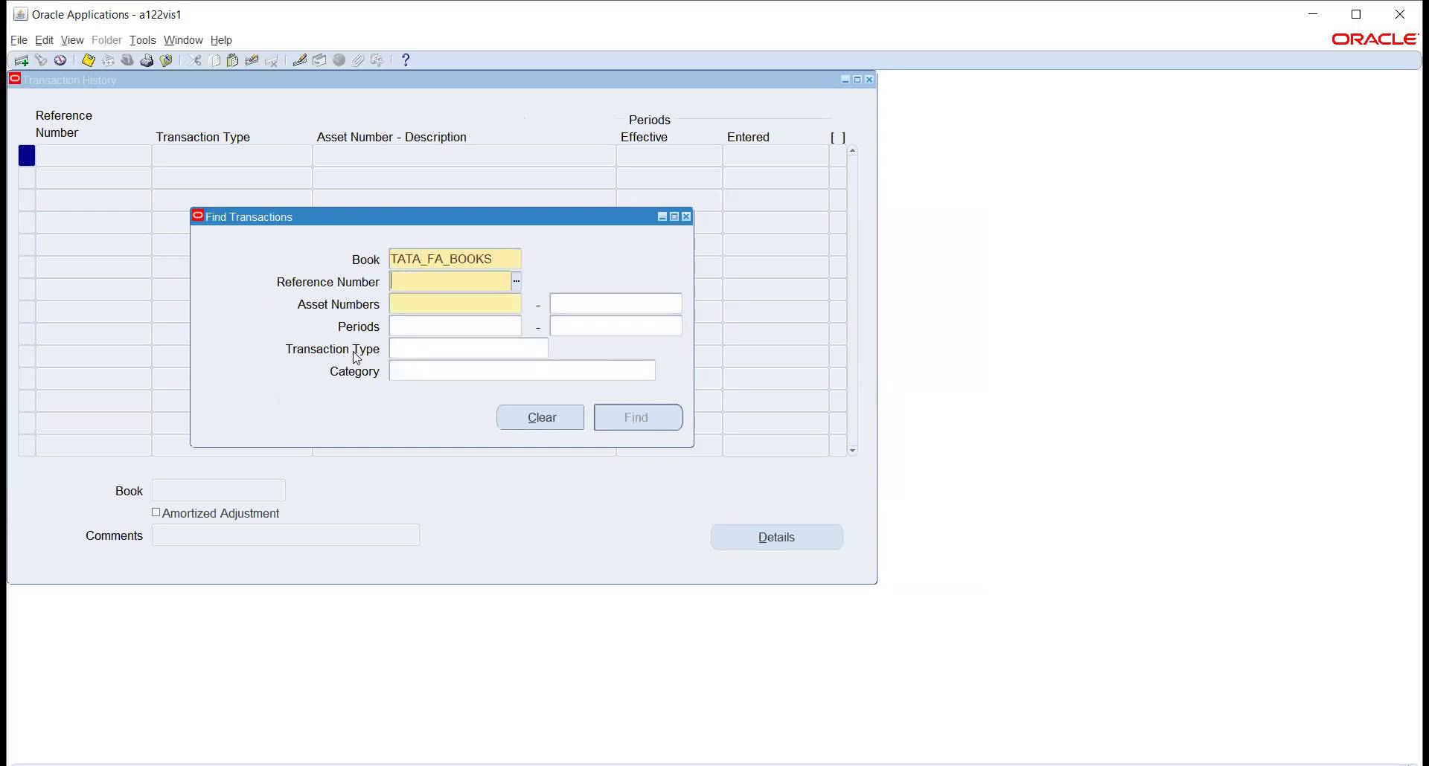
type("472400")
key("Tab")
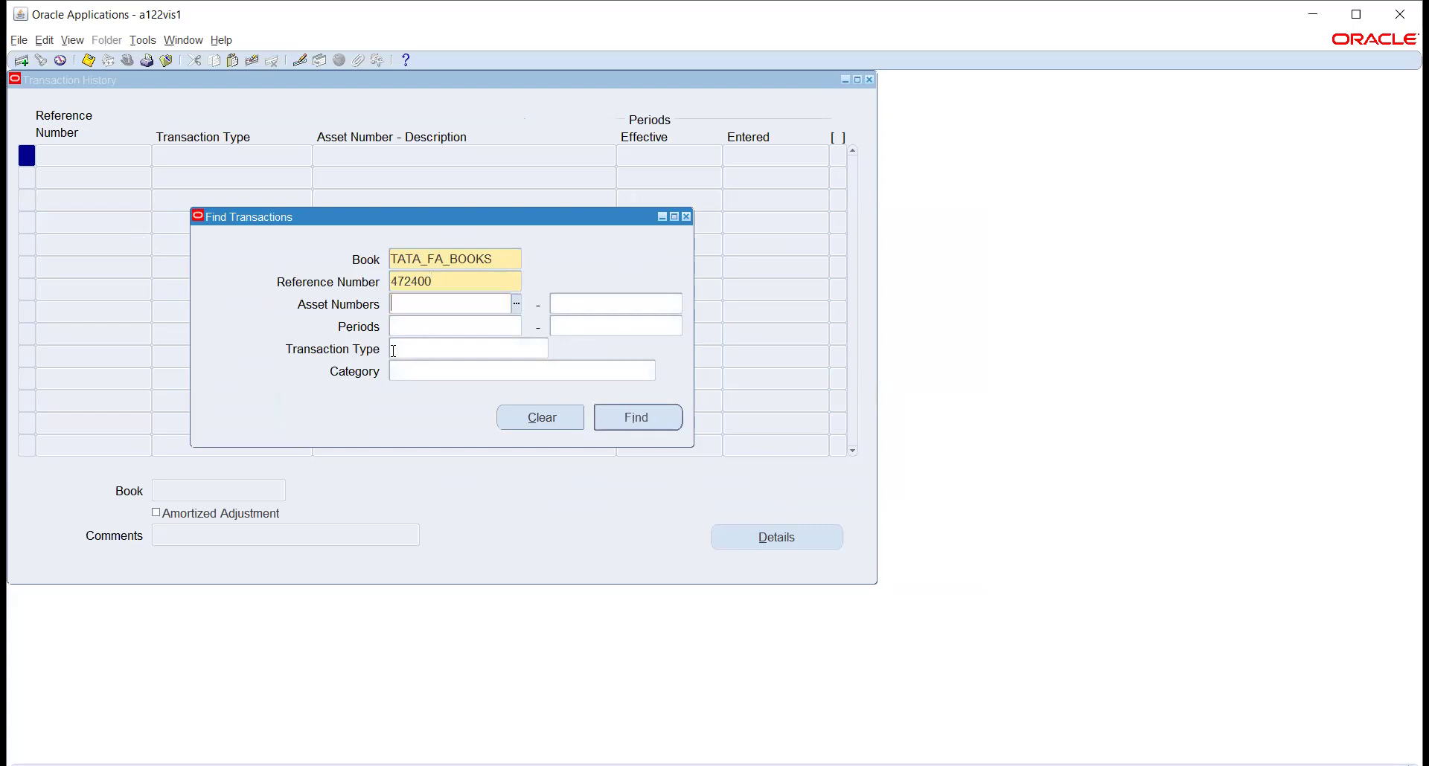
left_click(625, 419)
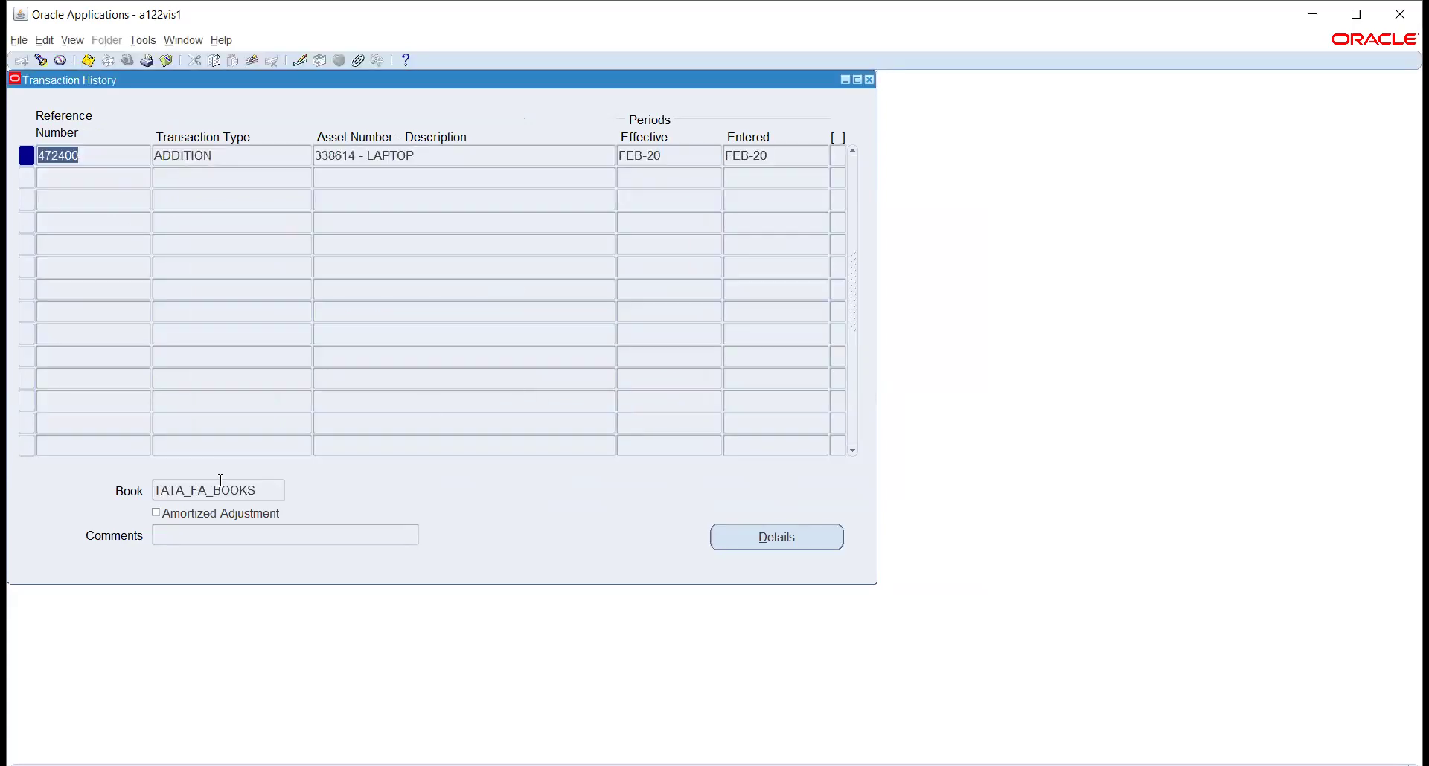
Examine the details of the LAPTOP's addition transaction, and close the transaction history to return to the navigator
left_click(758, 539)
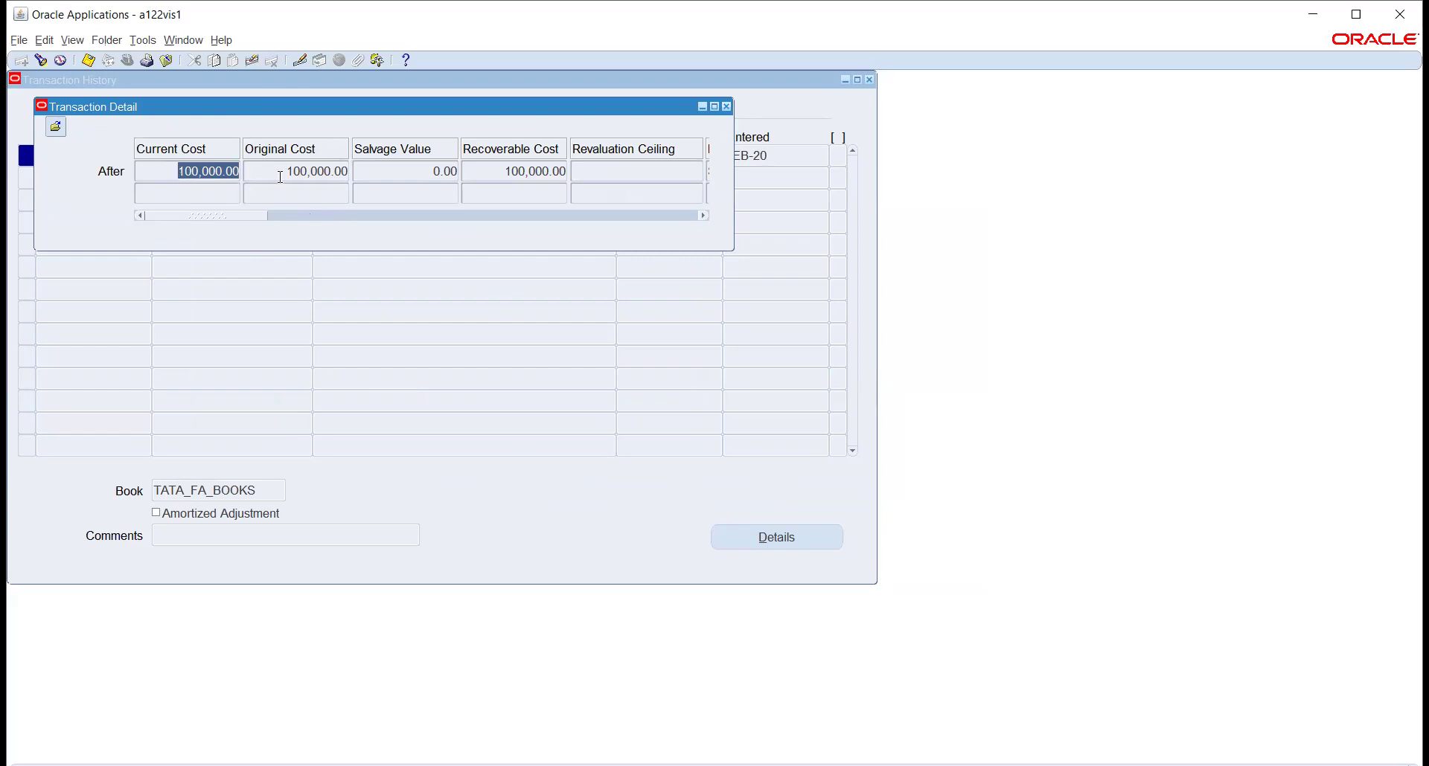
left_click_drag(212, 217, 167, 176)
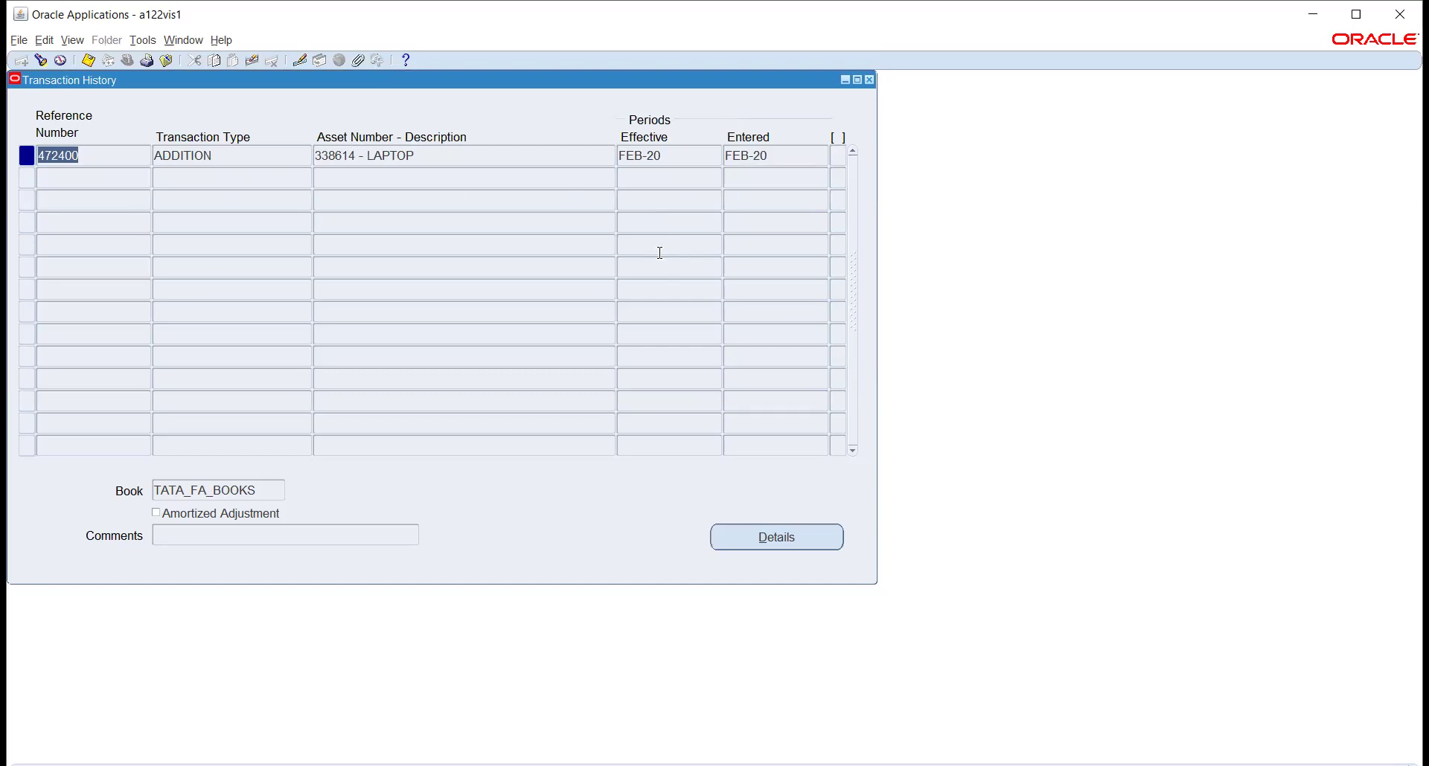
left_click(869, 80)
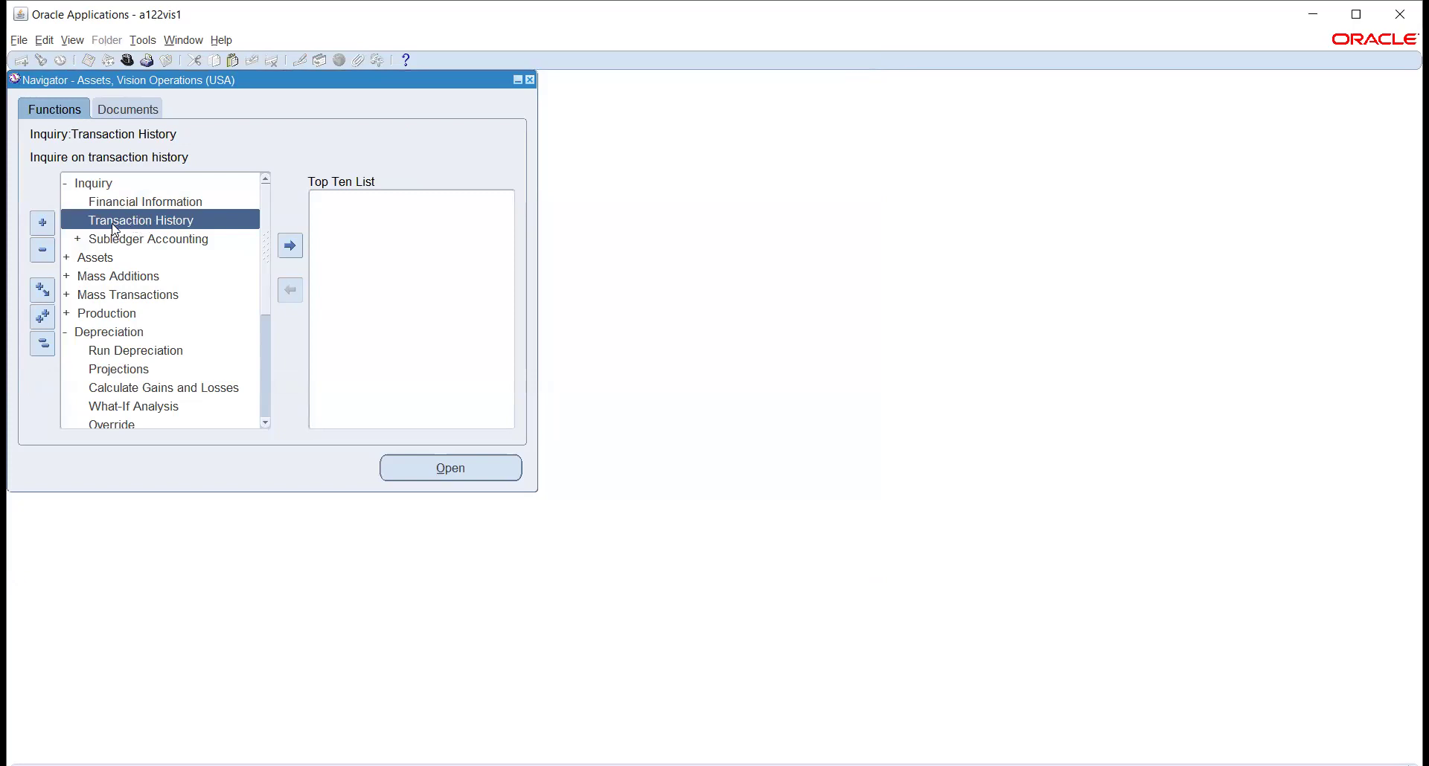
Open the Asset Workbench and find the assets in book TATA_FA_BOOKS
double_click(99, 258)
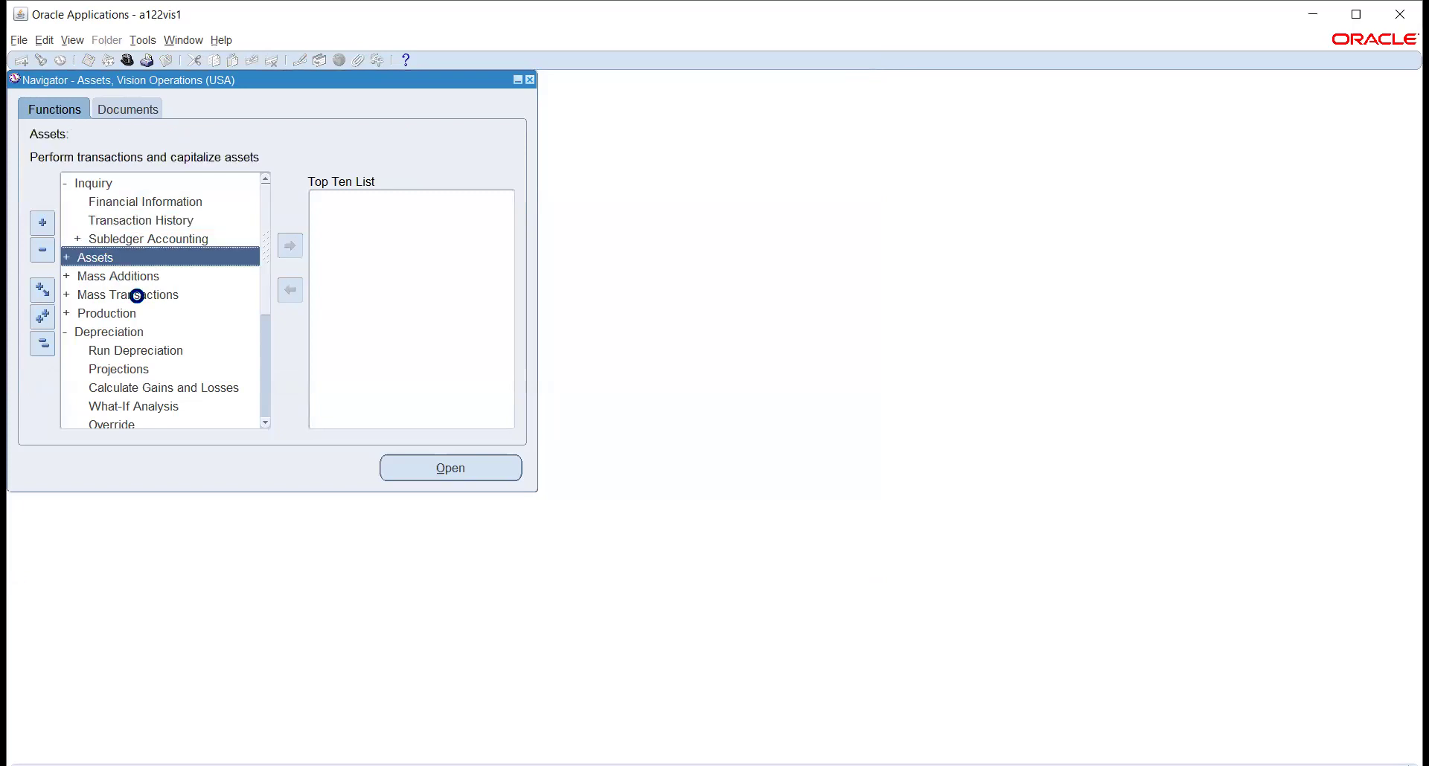
double_click(110, 277)
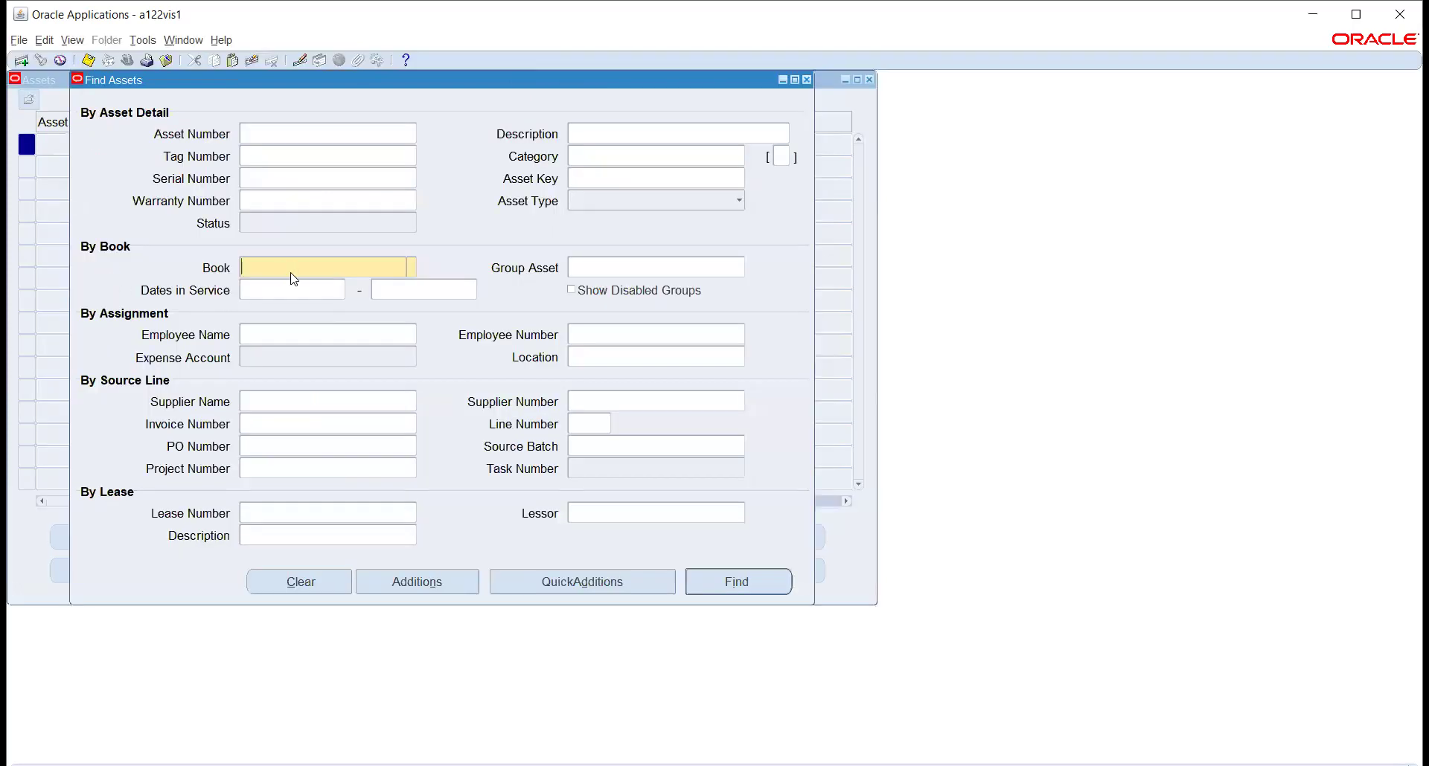
type("TATA_FA_BOOKS")
key("Tab")
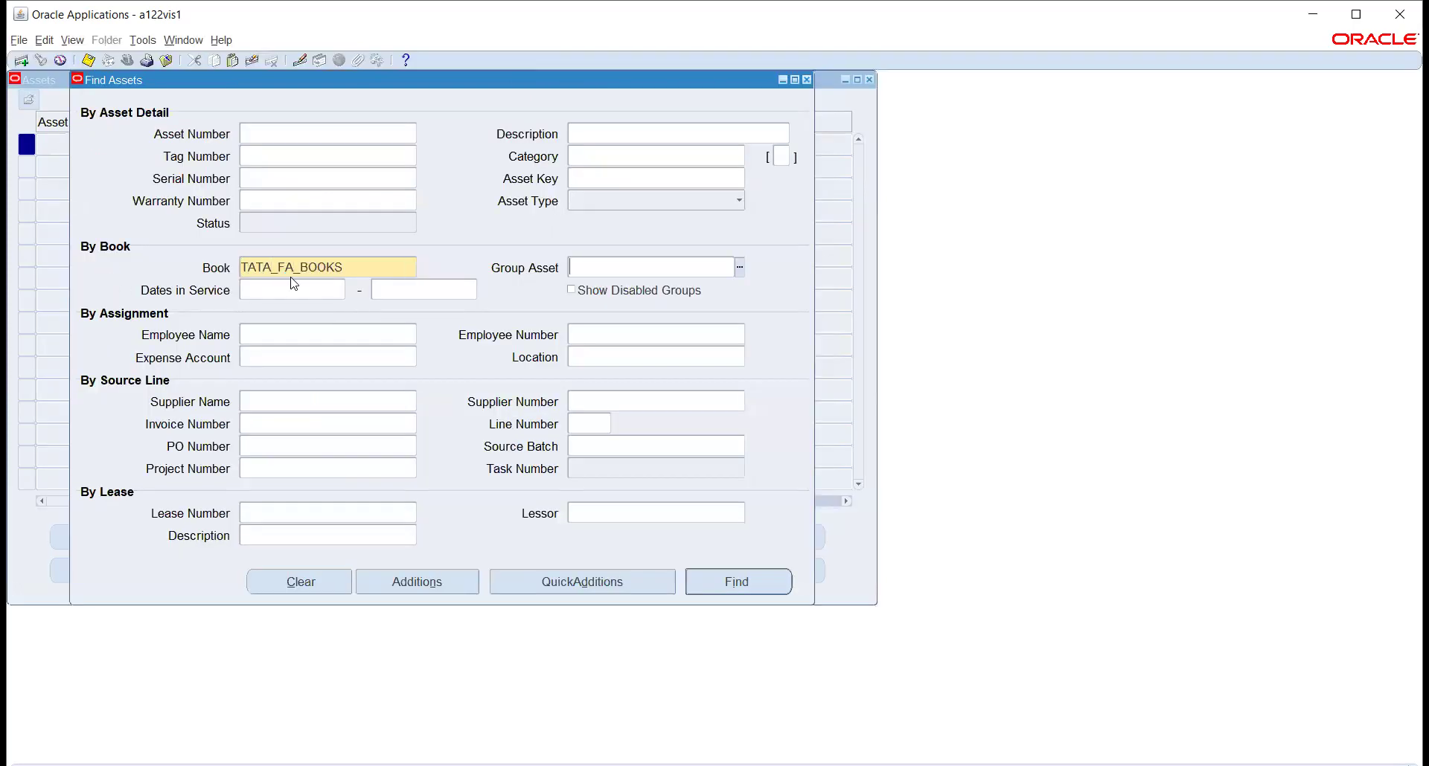
left_click(751, 588)
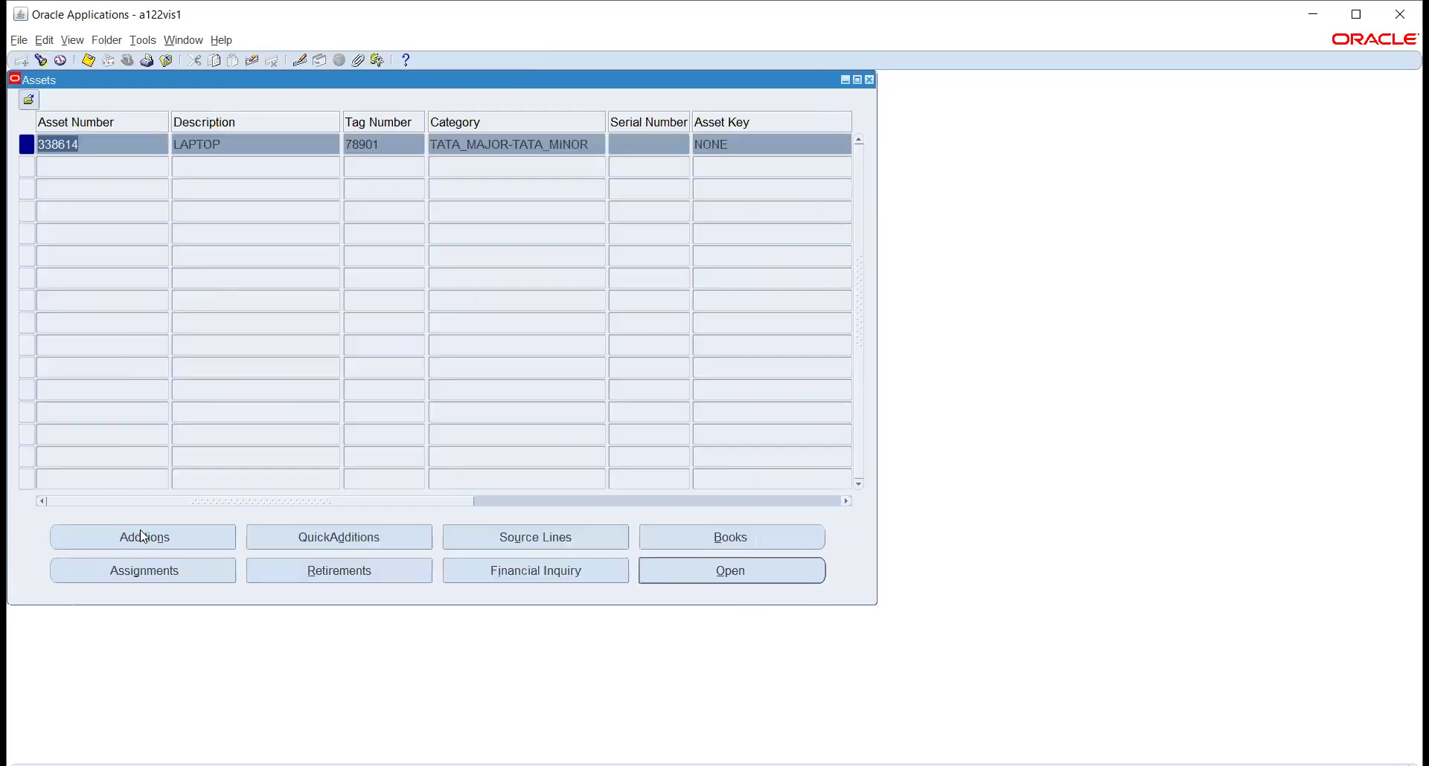
Review the LAPTOP's asset details and financial information from the workbench, and return to the navigator
left_click(720, 577)
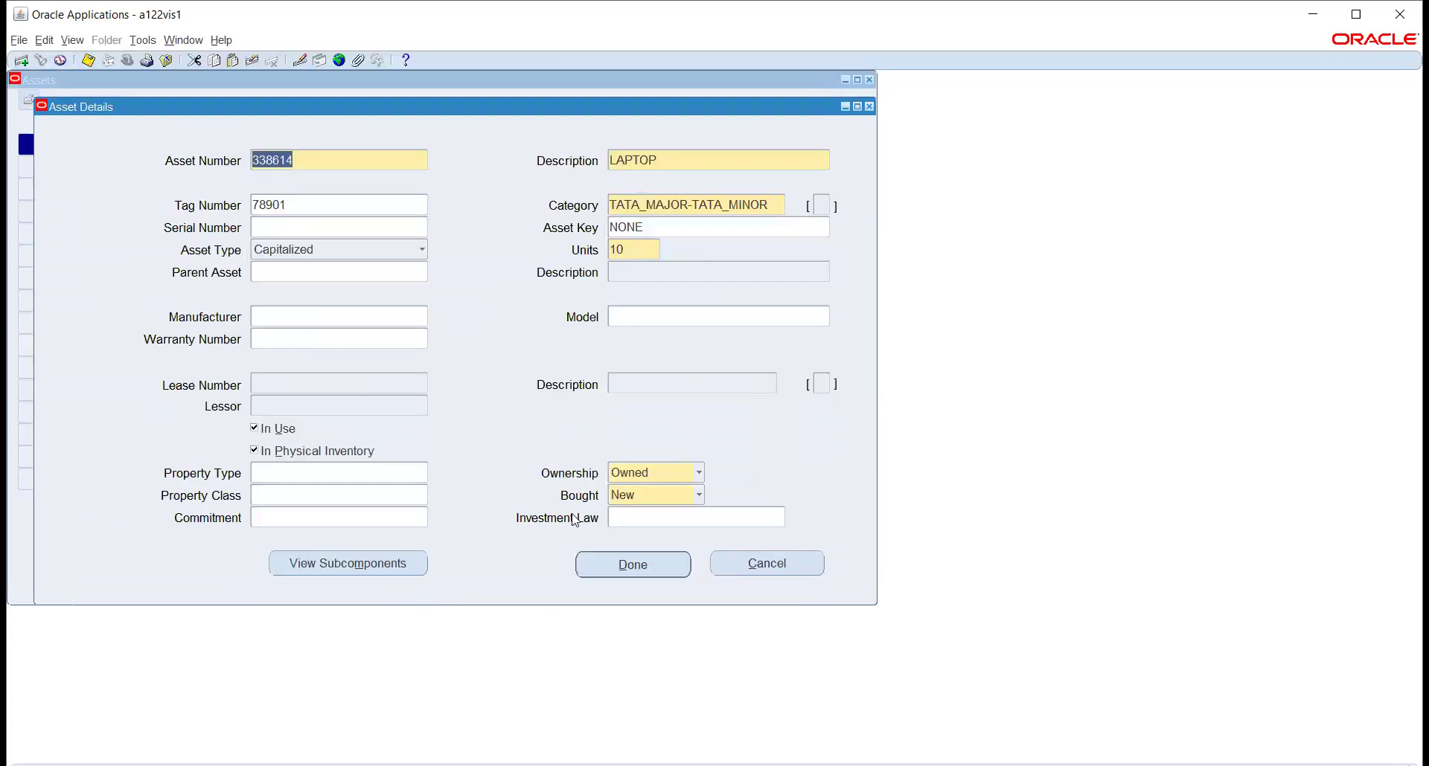
left_click(752, 540)
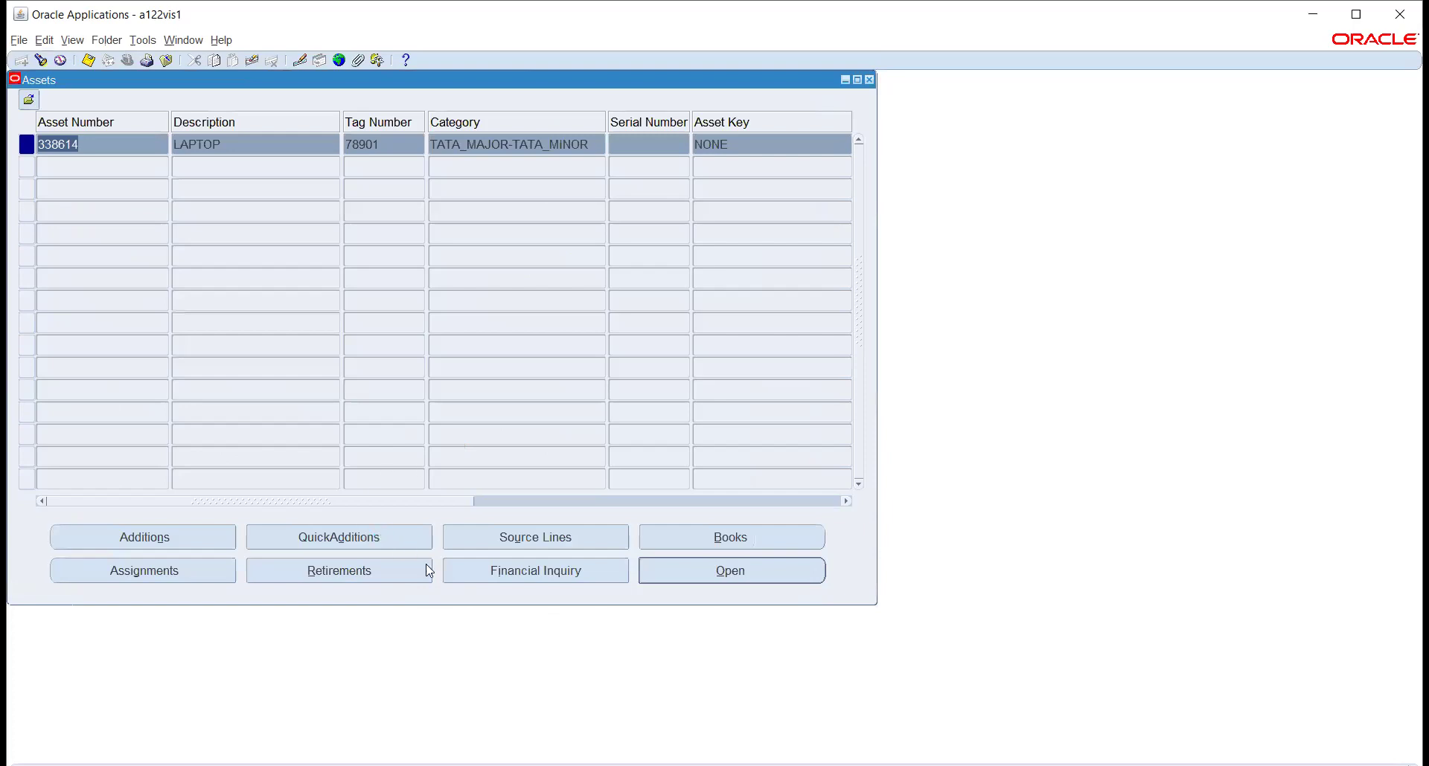
left_click(507, 567)
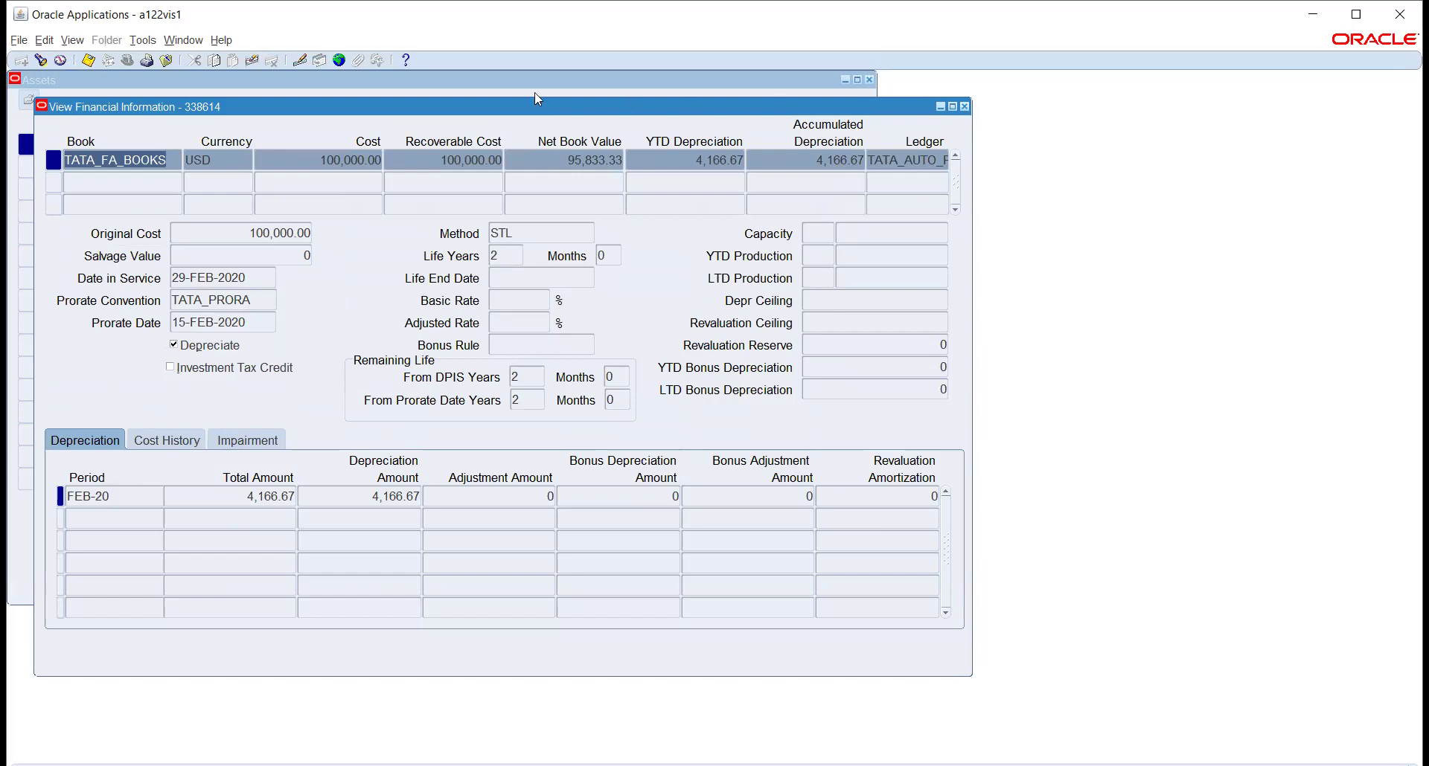
left_click(423, 152)
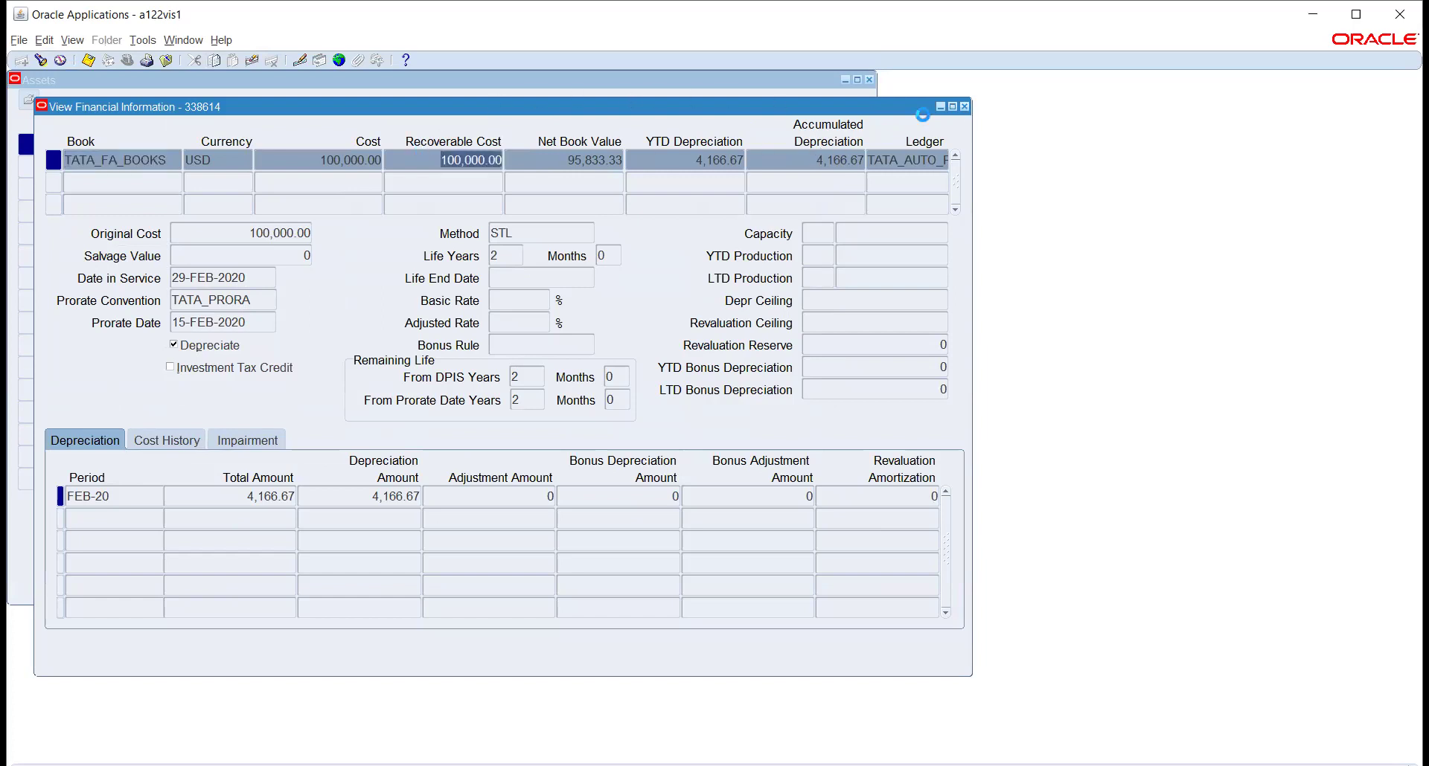
key("F4")
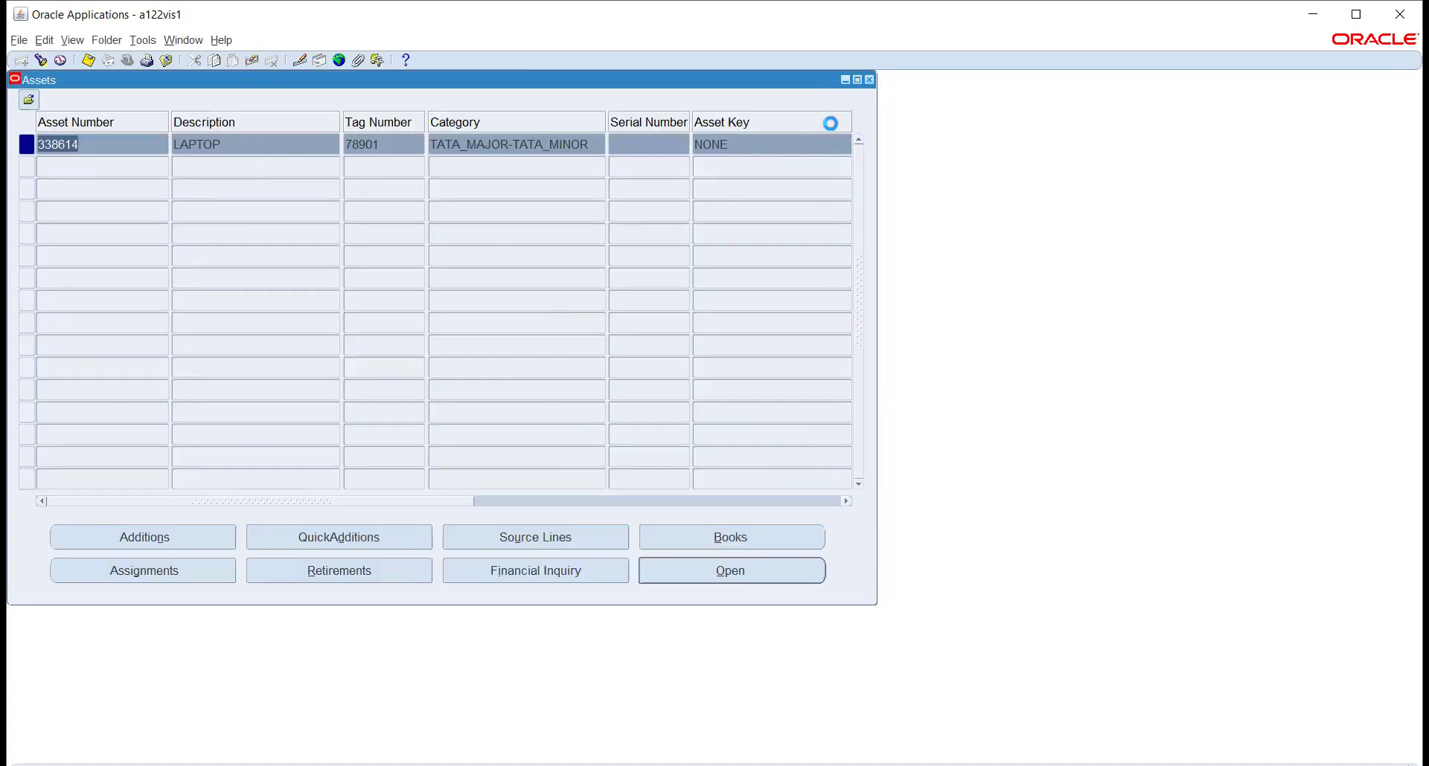
left_click(868, 80)
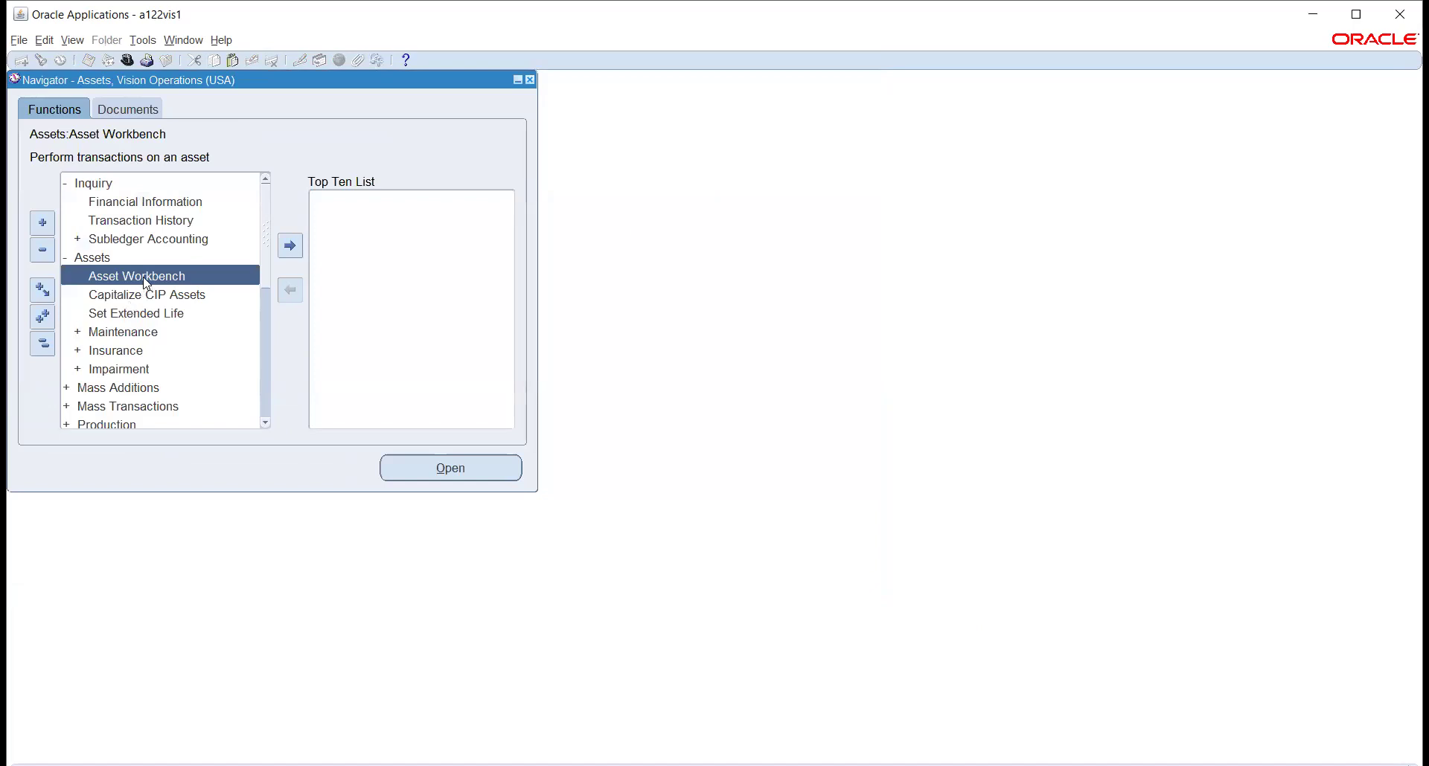
Look at the Mass Changes form under Mass Transactions, and close it without entering anything
scroll(143, 281, "down", 1)
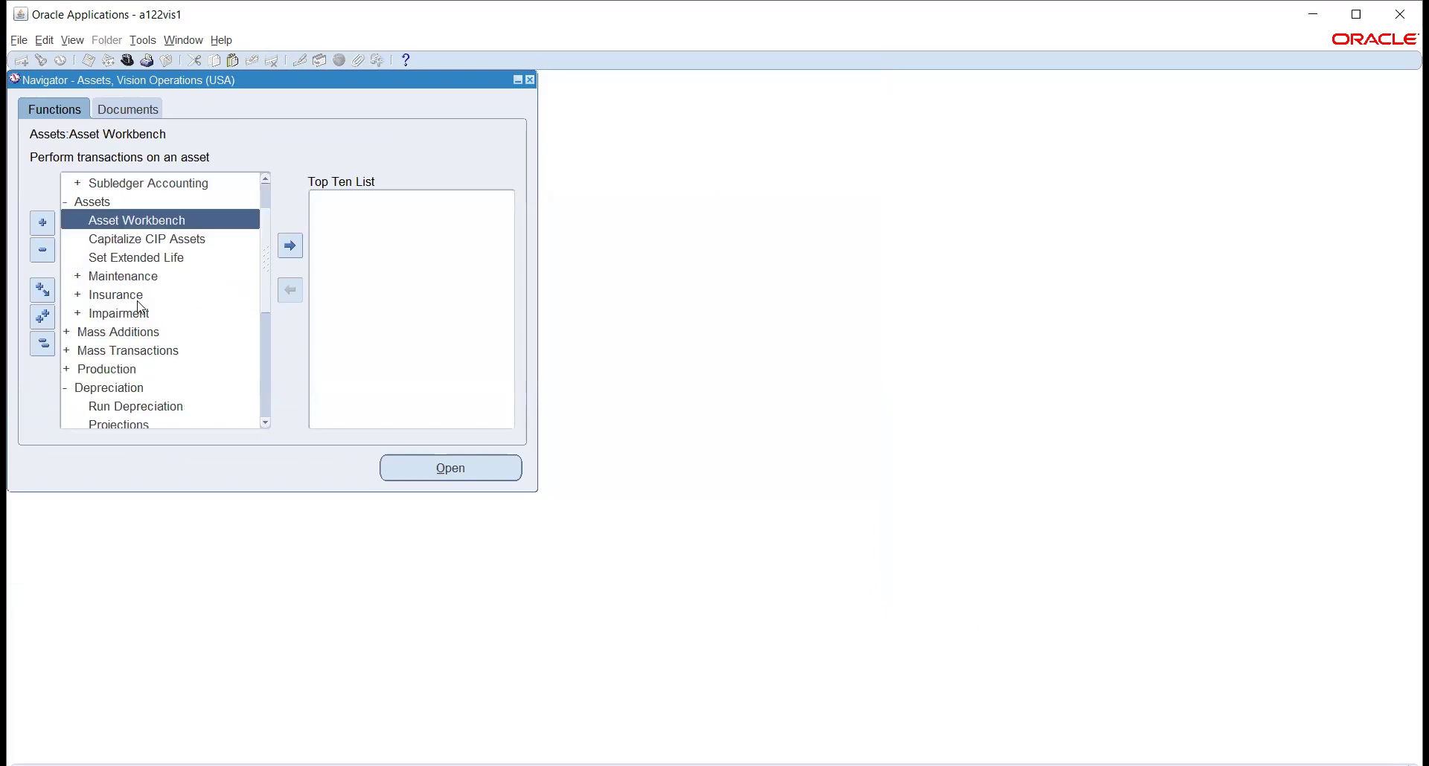
left_click(104, 351)
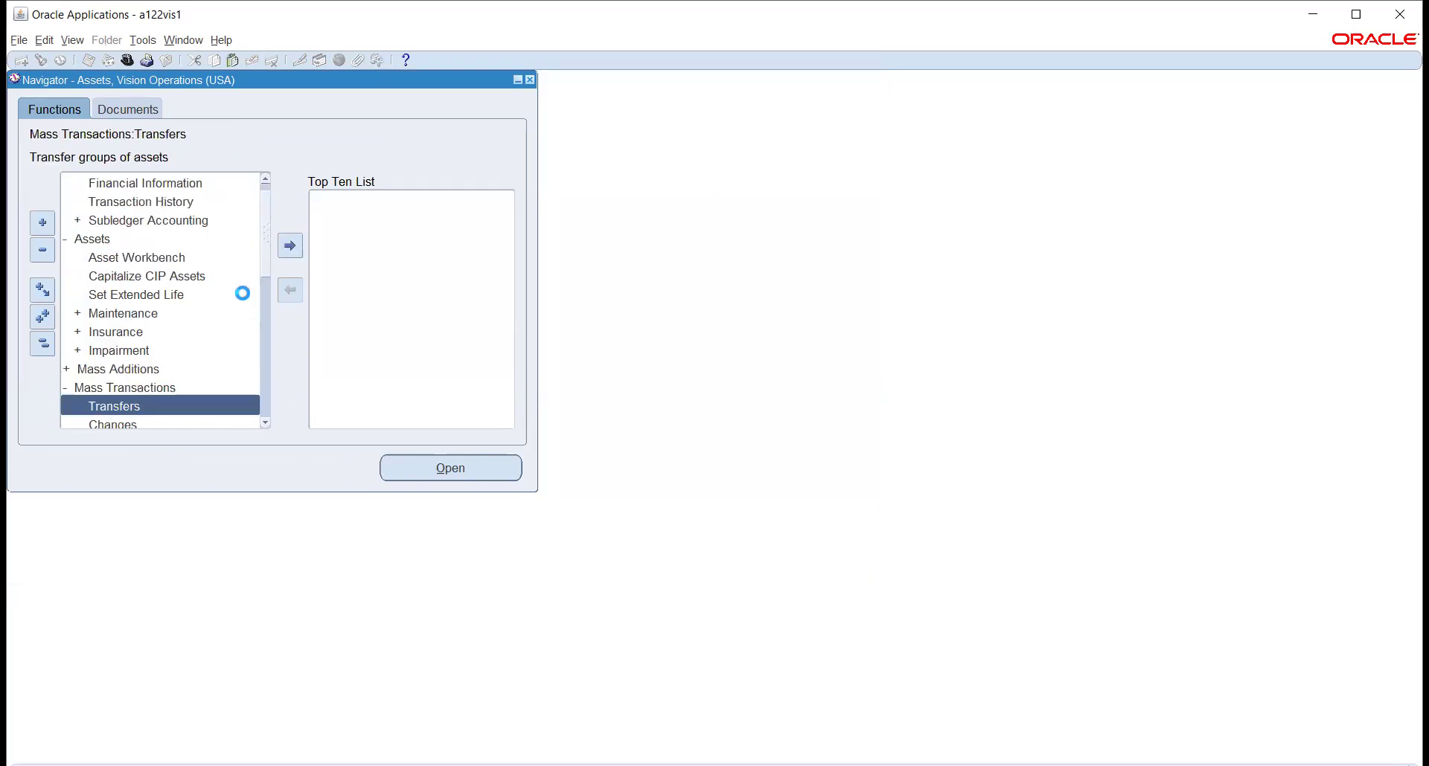
scroll(131, 268, "down", 1)
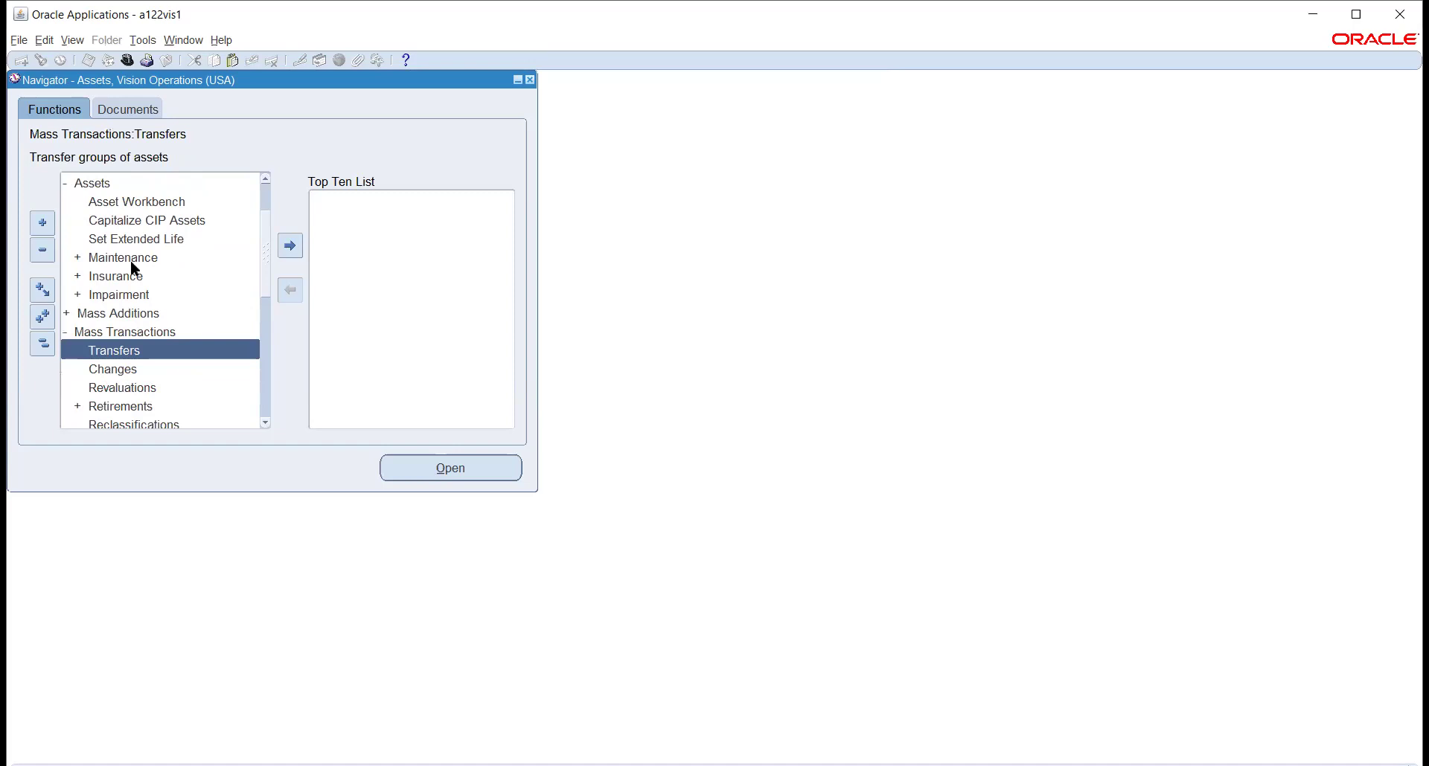
scroll(131, 262, "down", 1)
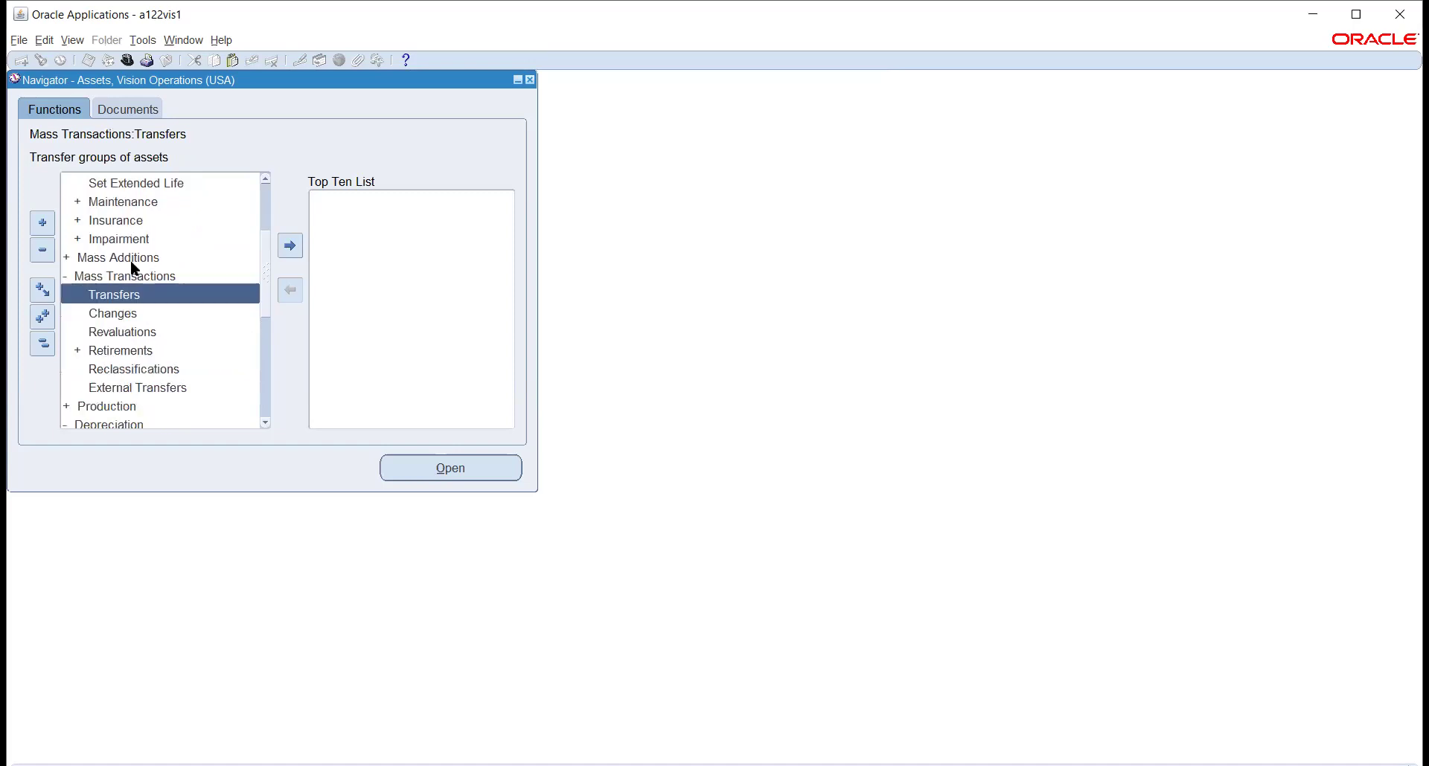
left_click(115, 313)
double_click(115, 314)
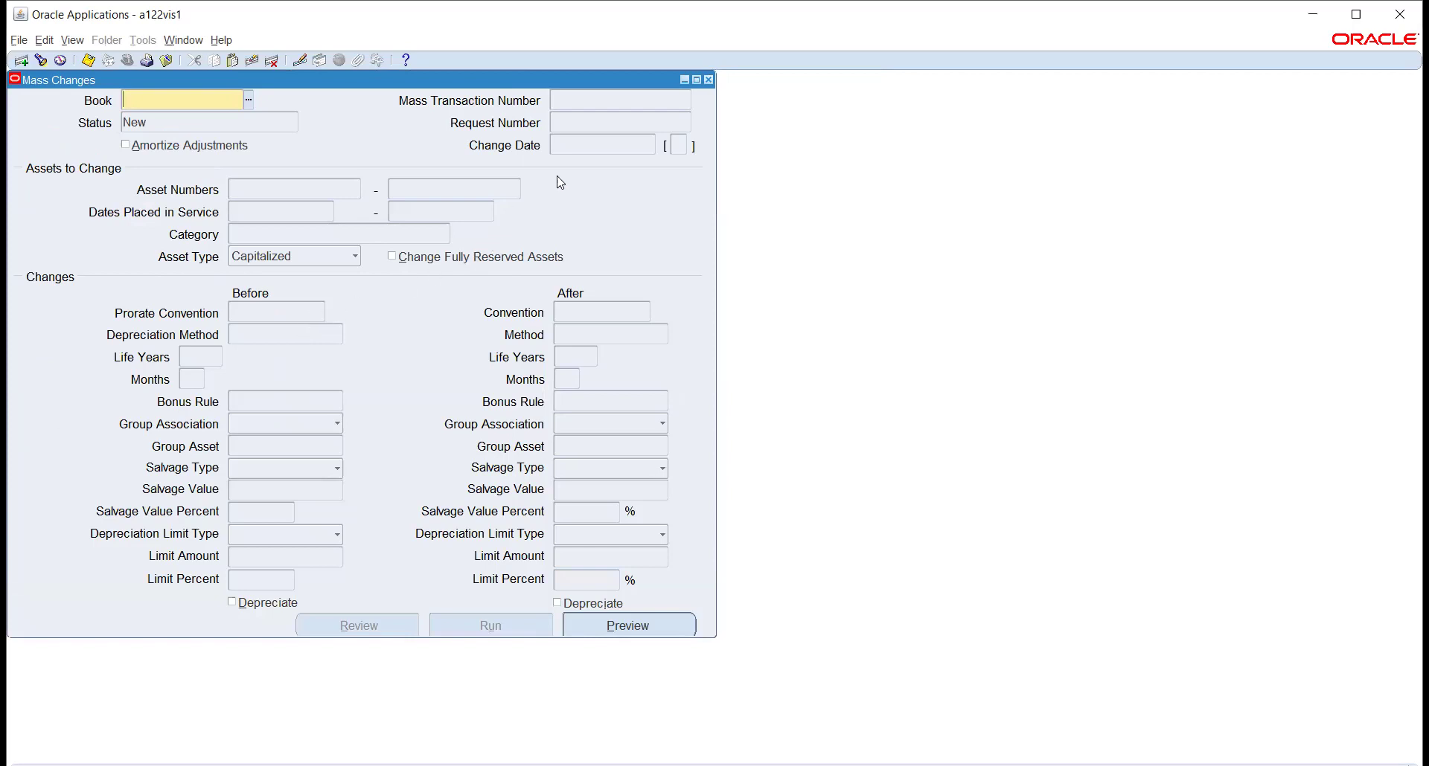
left_click(709, 80)
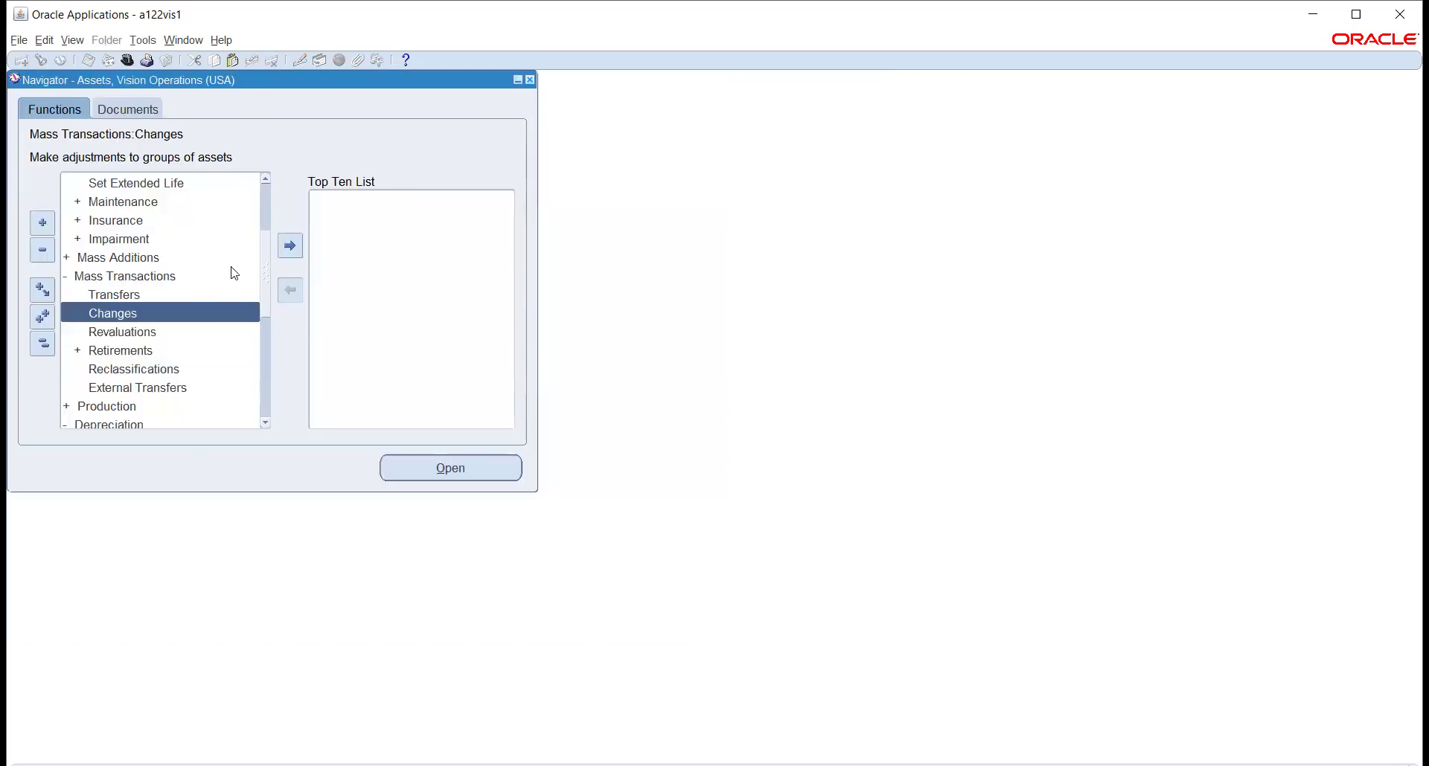
Reopen the Asset Workbench and search for the assets in book TATA_FA_BOOKS again
scroll(156, 325, "up", 1)
scroll(154, 322, "up", 2)
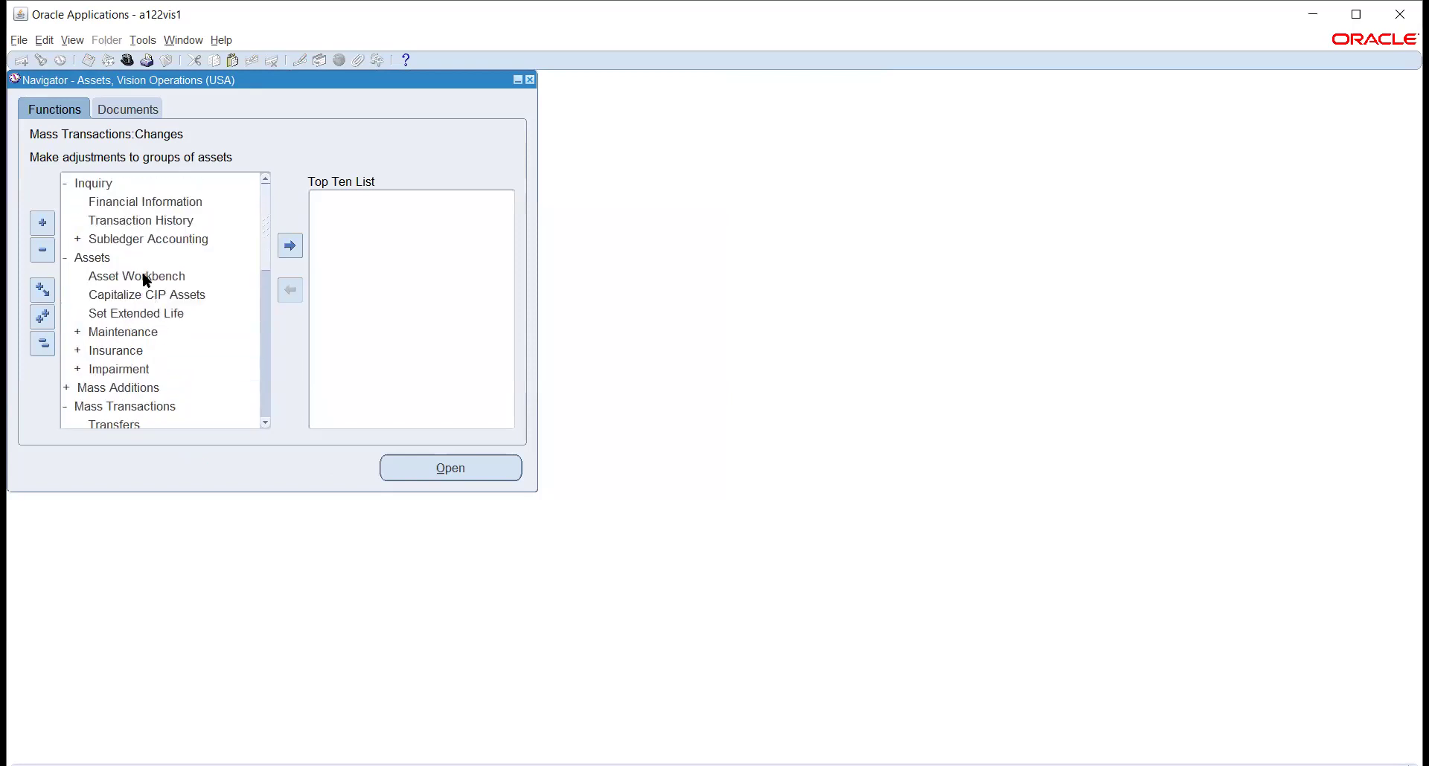
double_click(146, 277)
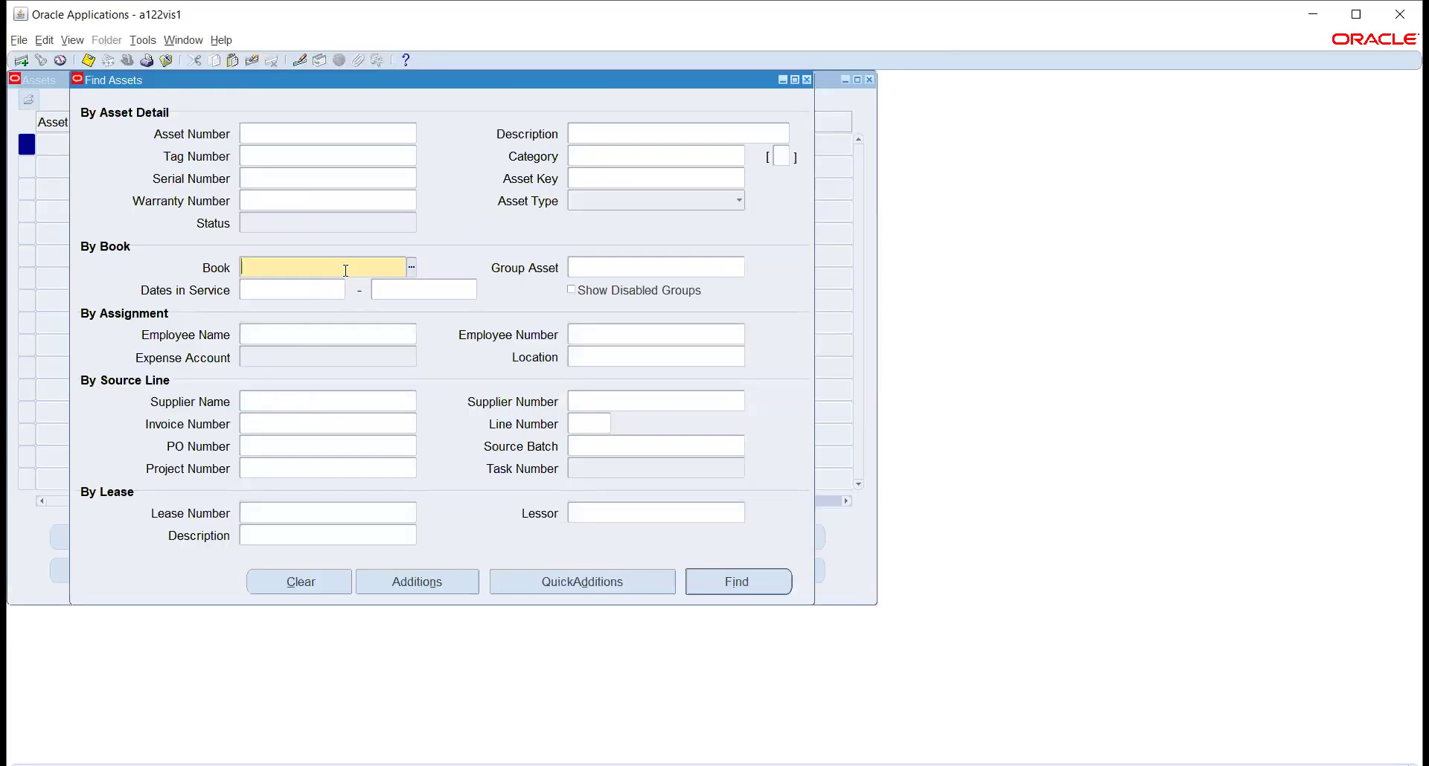
type("ATA")
key("Tab")
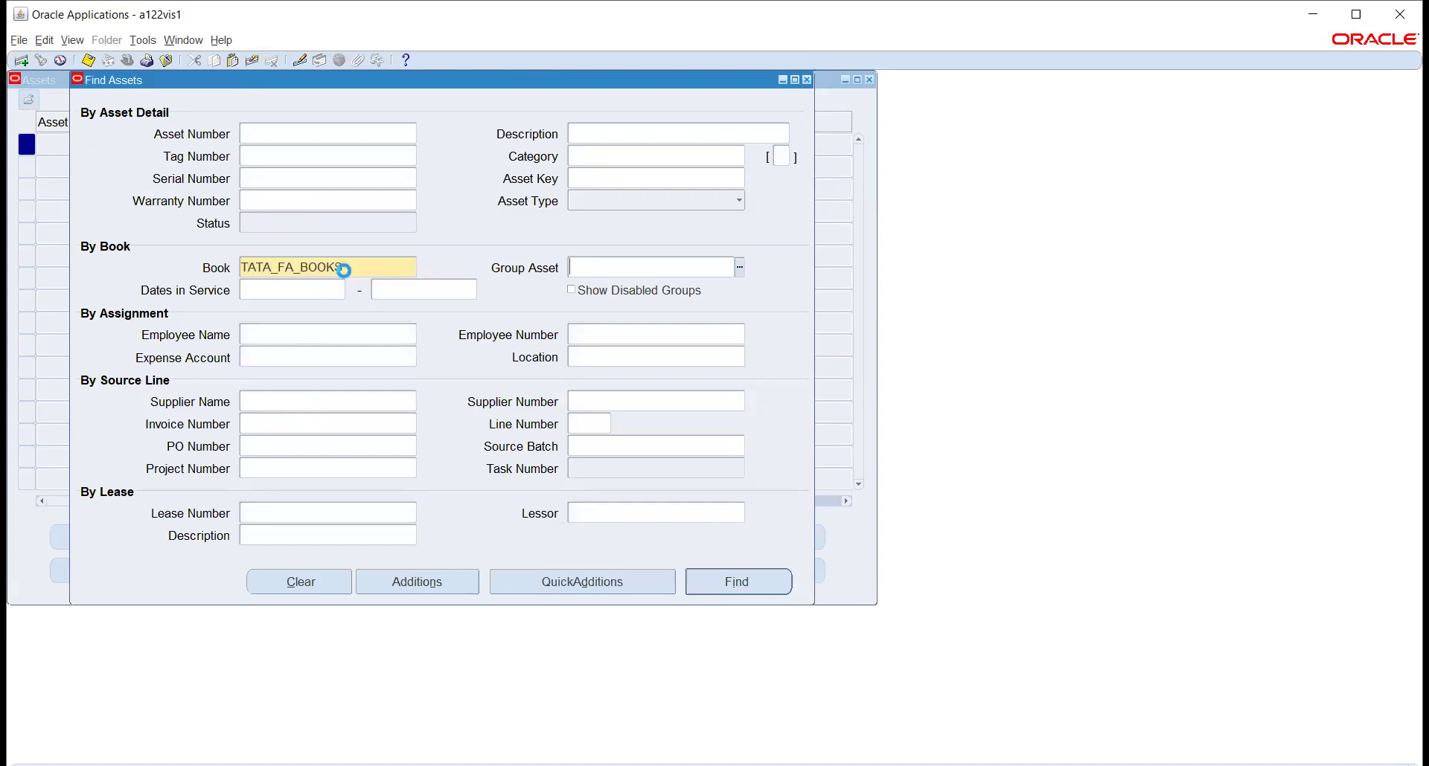
left_click(718, 577)
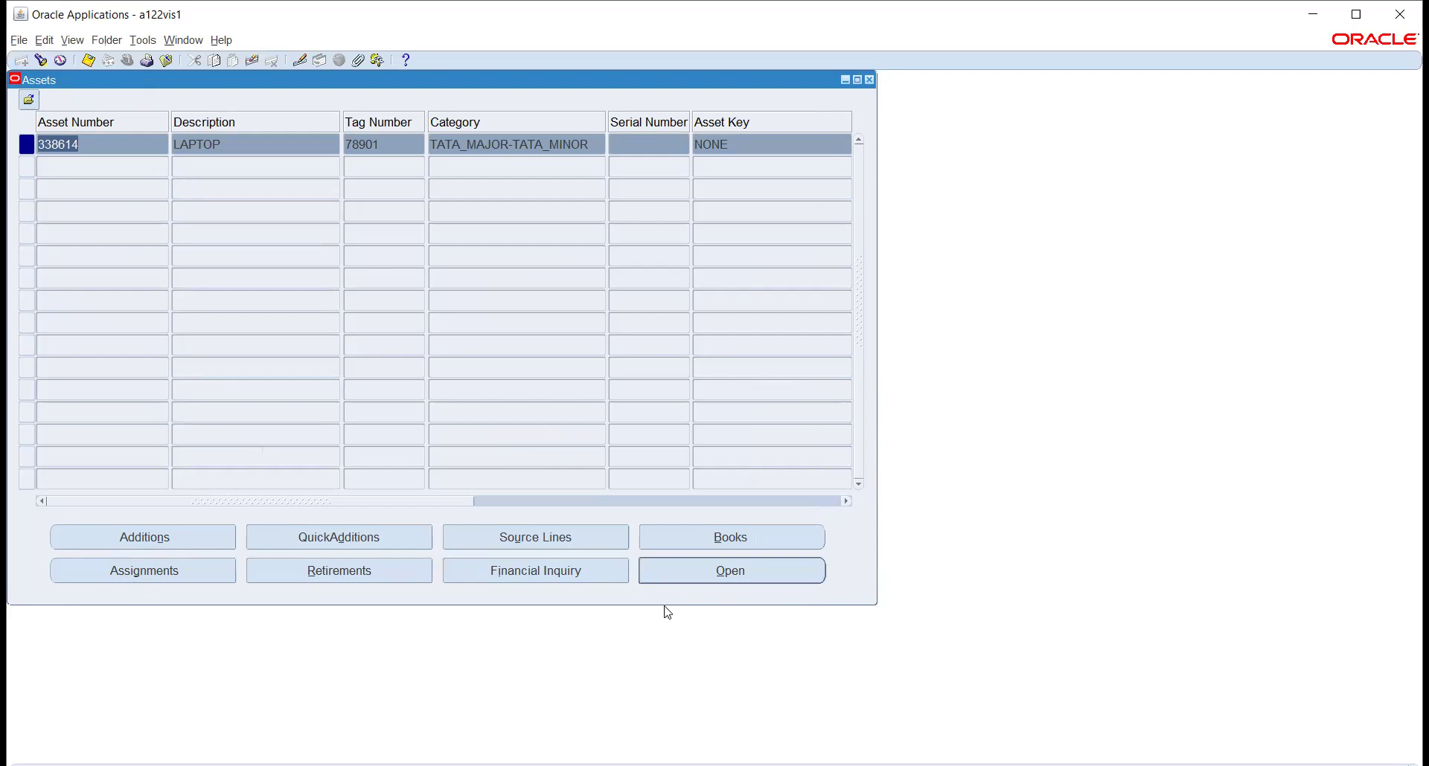
Set the LAPTOP's current cost to 80,000 in book TATA_FA_BOOKS, save the adjustment, and close the workbench
left_click(726, 540)
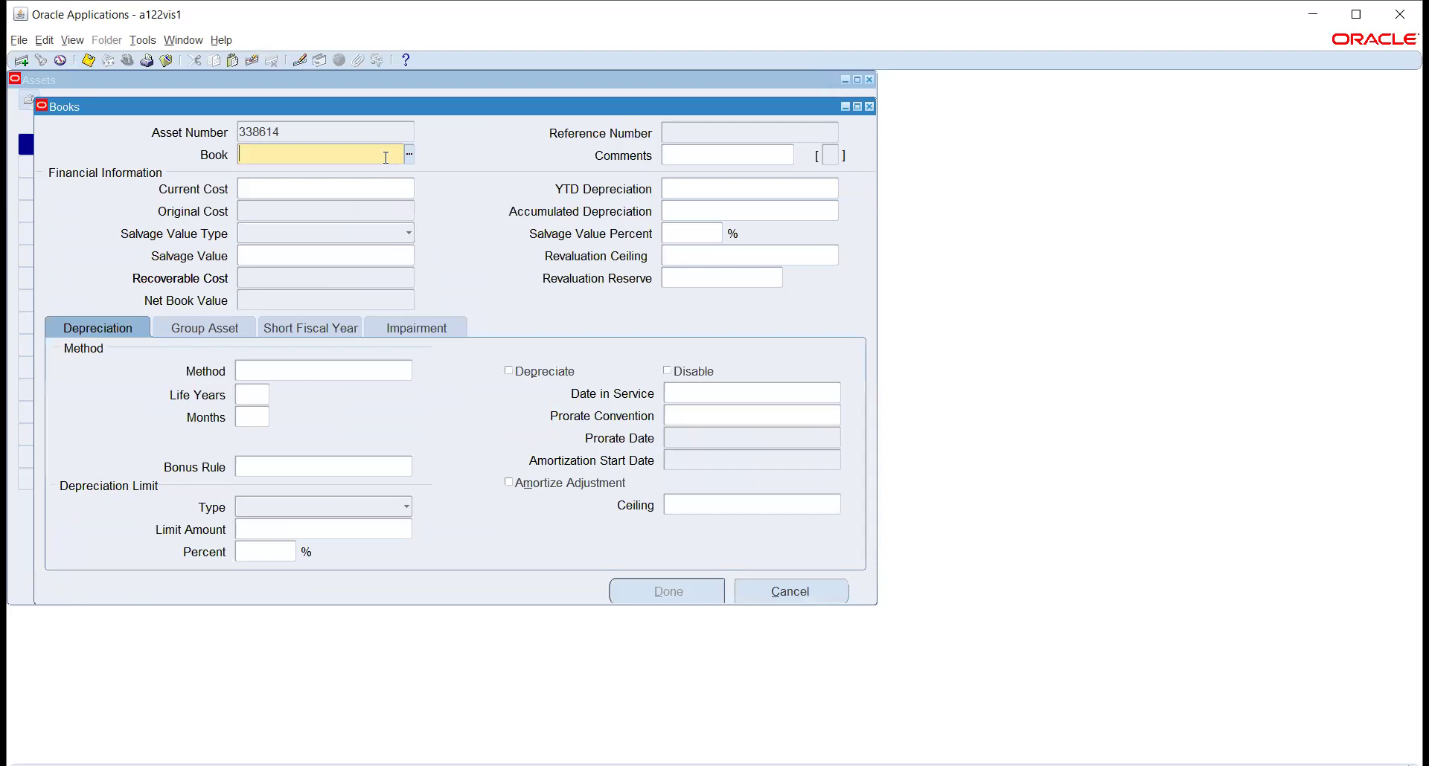
type("TATA")
key("Tab")
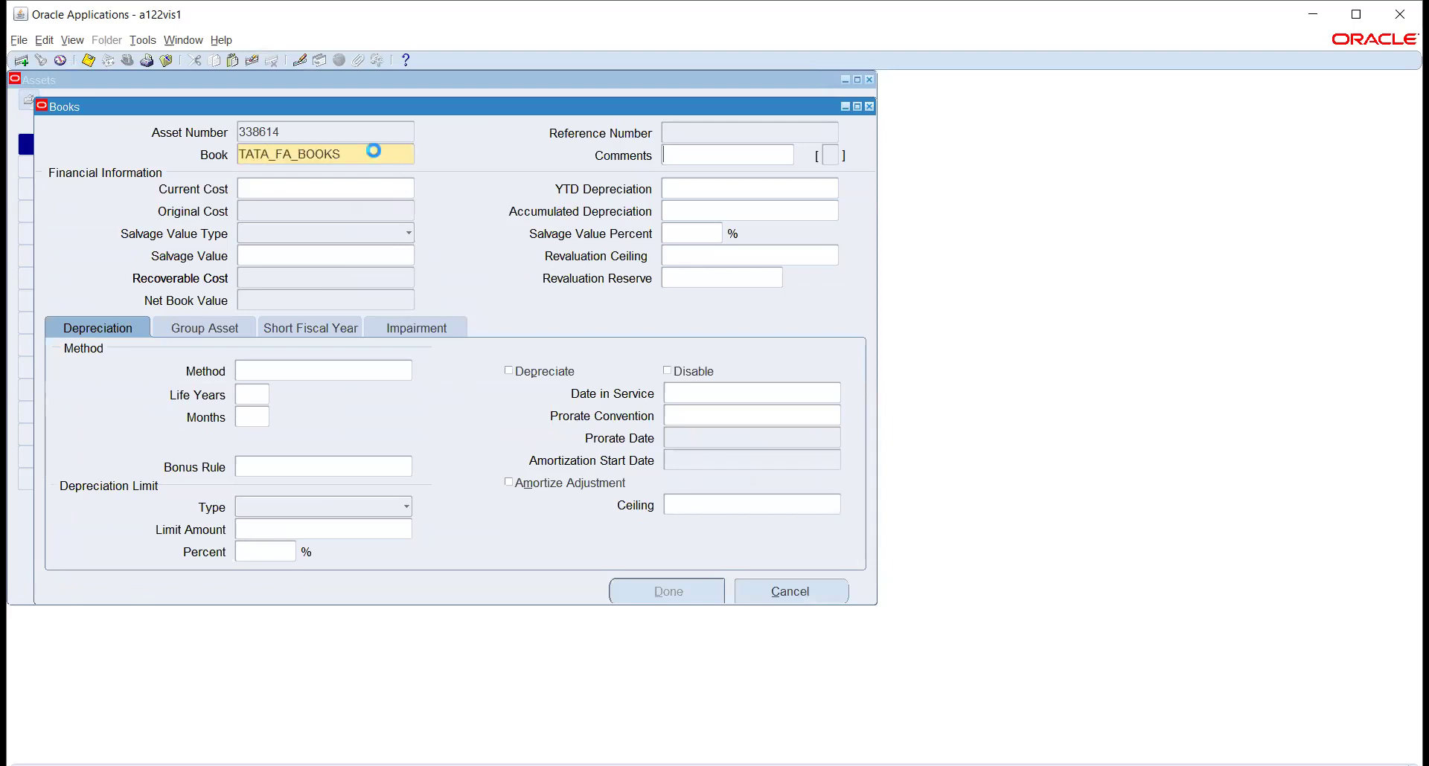
left_click(378, 189)
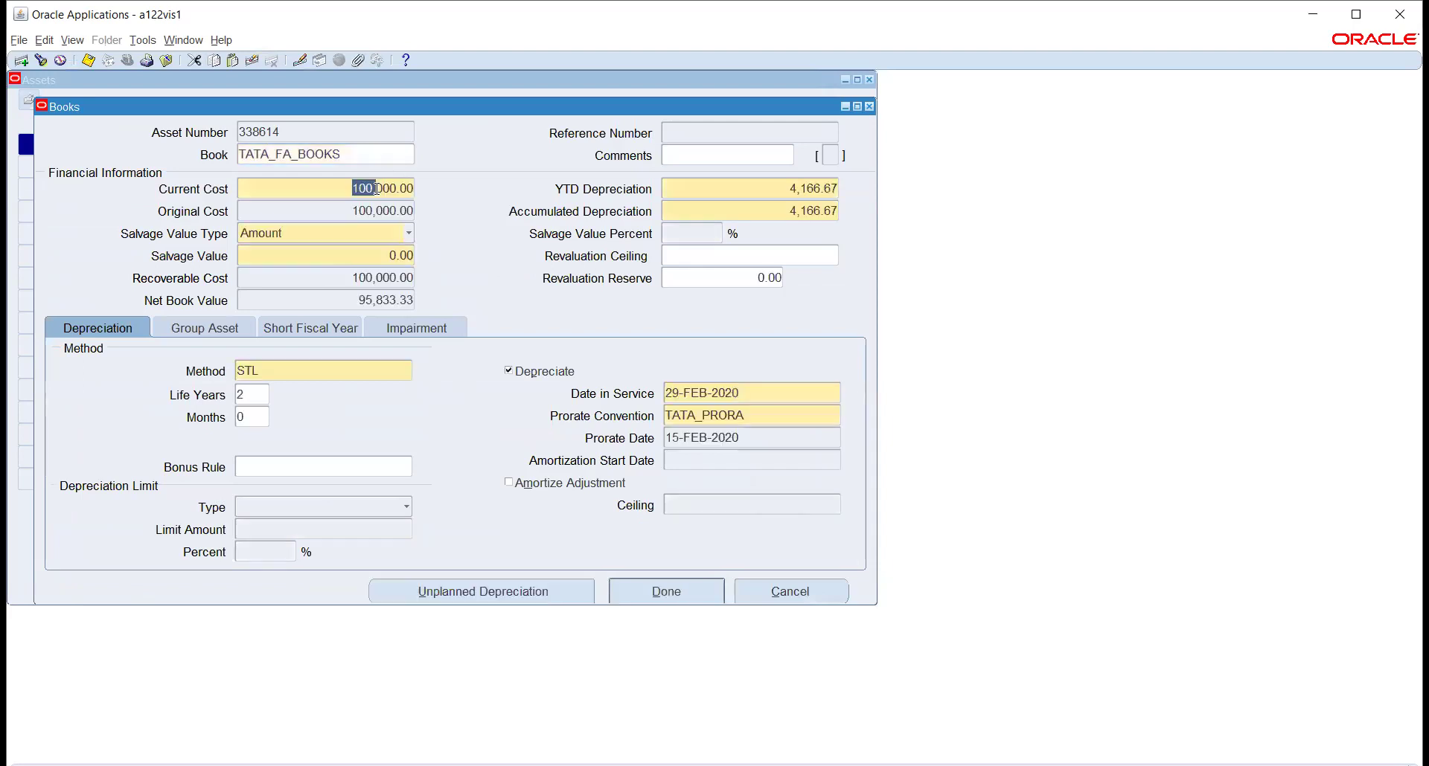
left_click(323, 253)
left_click_drag(354, 186, 416, 202)
type("80,000")
key("Tab")
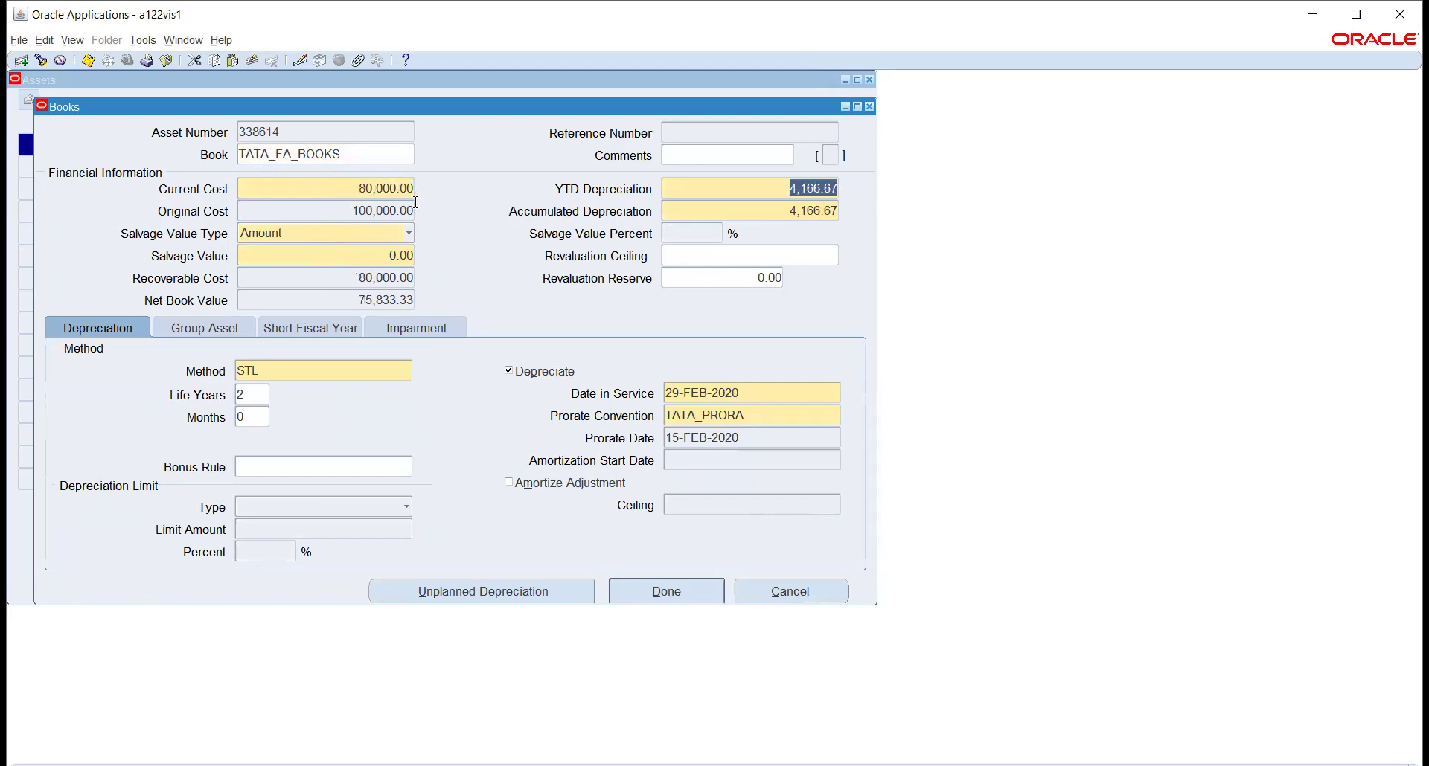
left_click(659, 589)
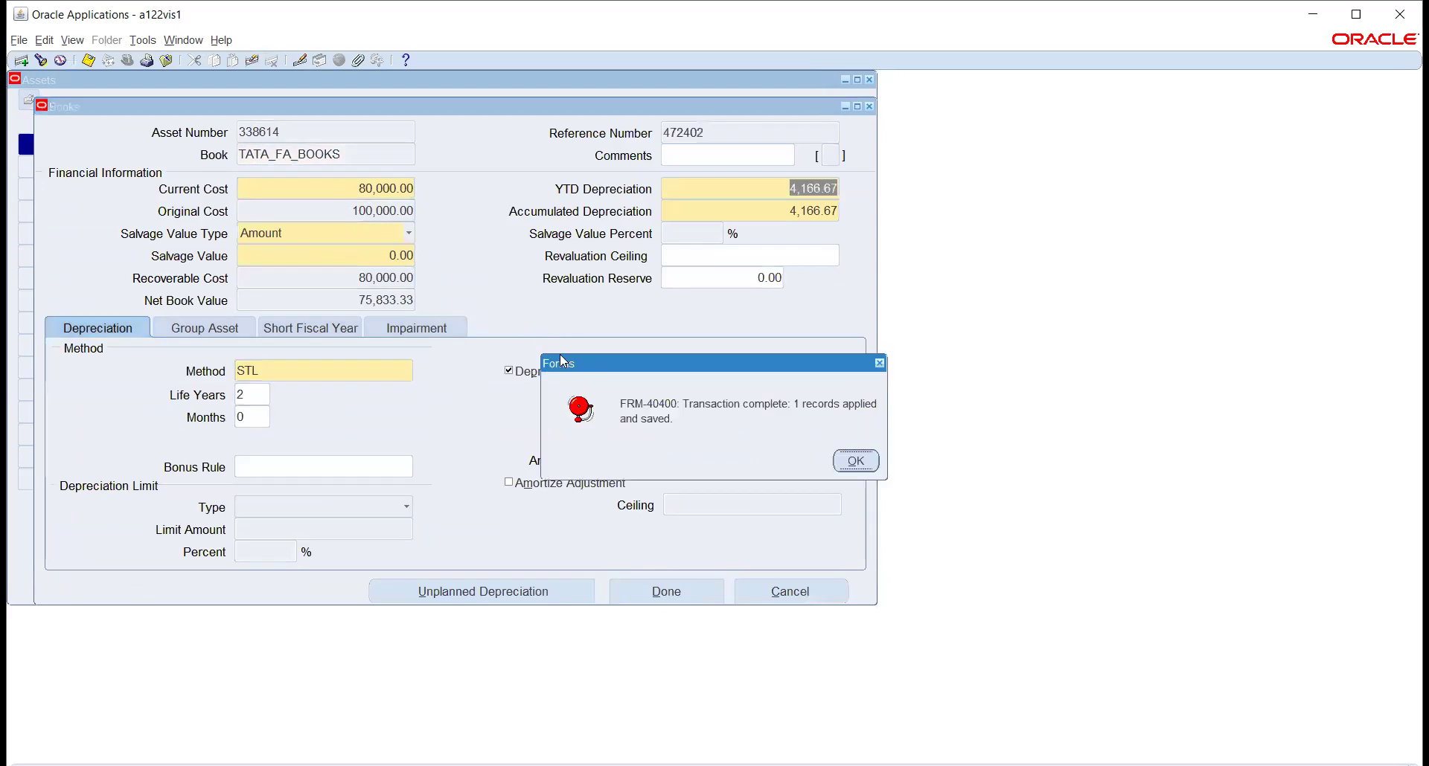
left_click(852, 462)
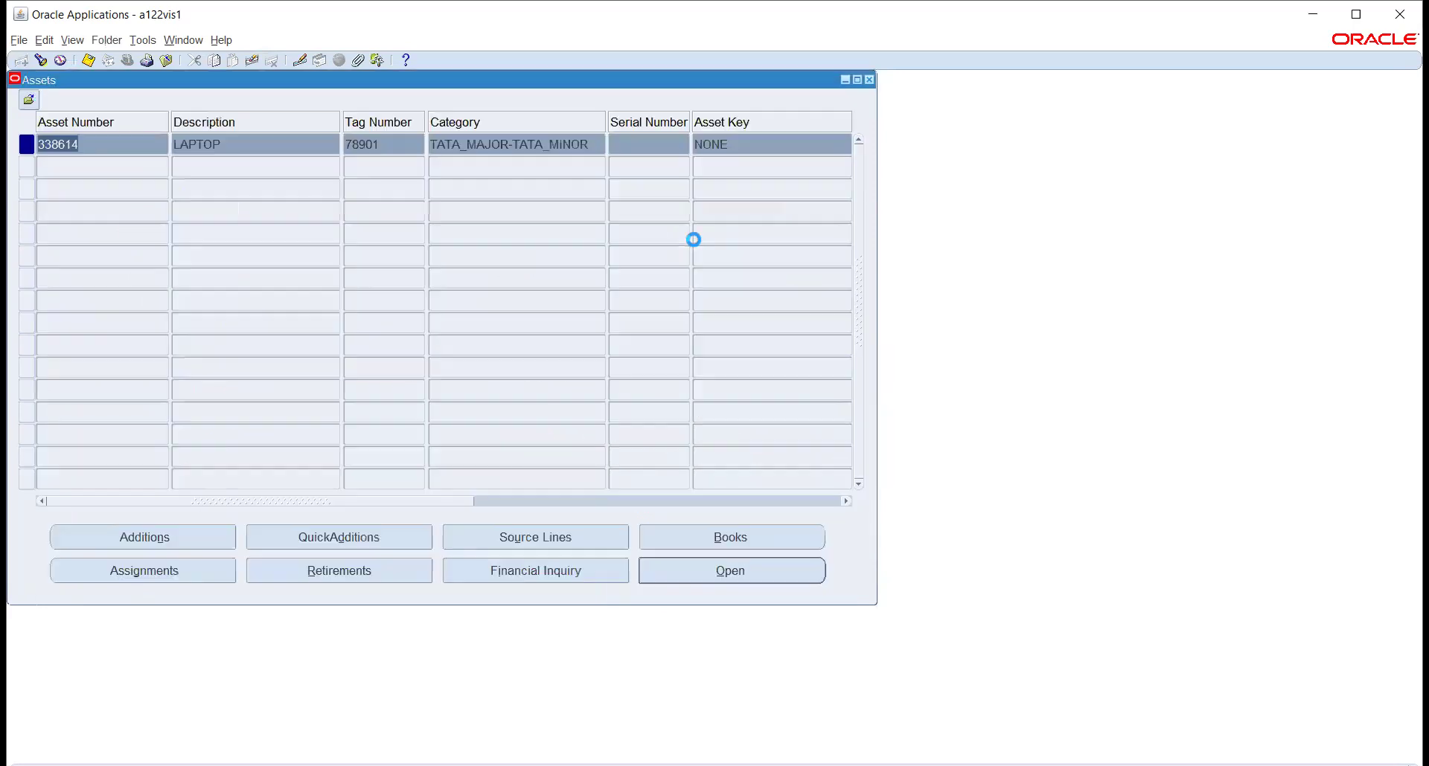
left_click(868, 80)
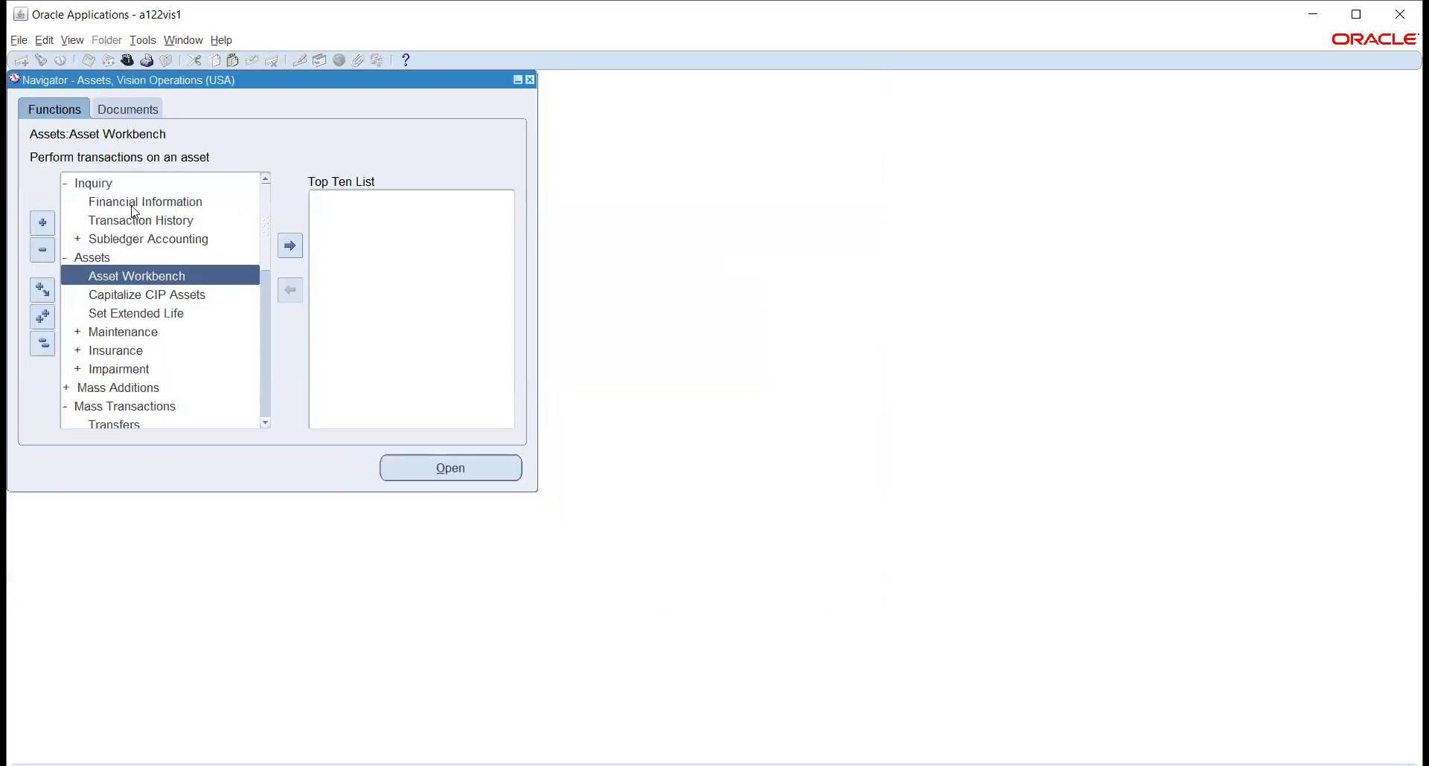
Query book TATA_FA_BOOKS in the Financial Information inquiry and examine the LAPTOP's book values and cost history
left_click(131, 202)
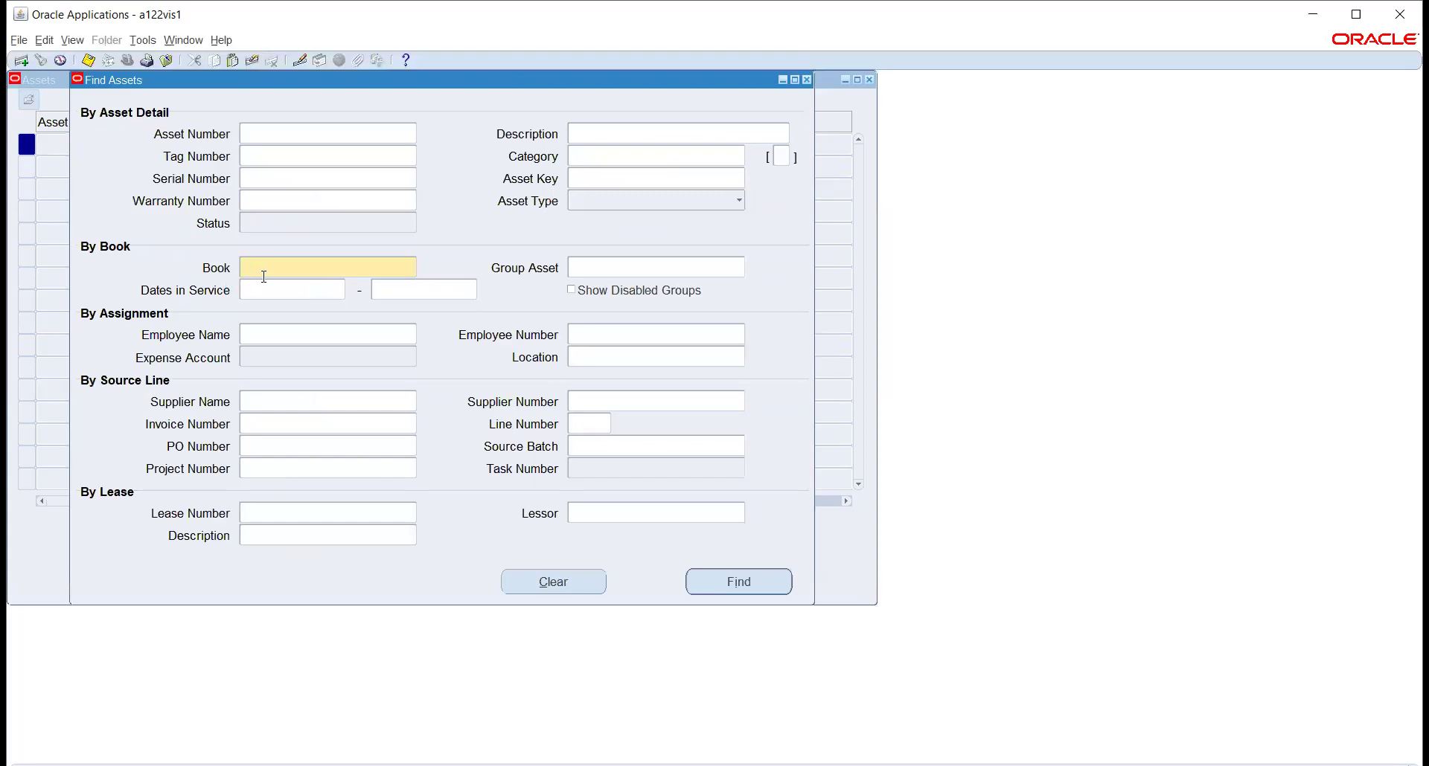
type("ATA")
key("Tab")
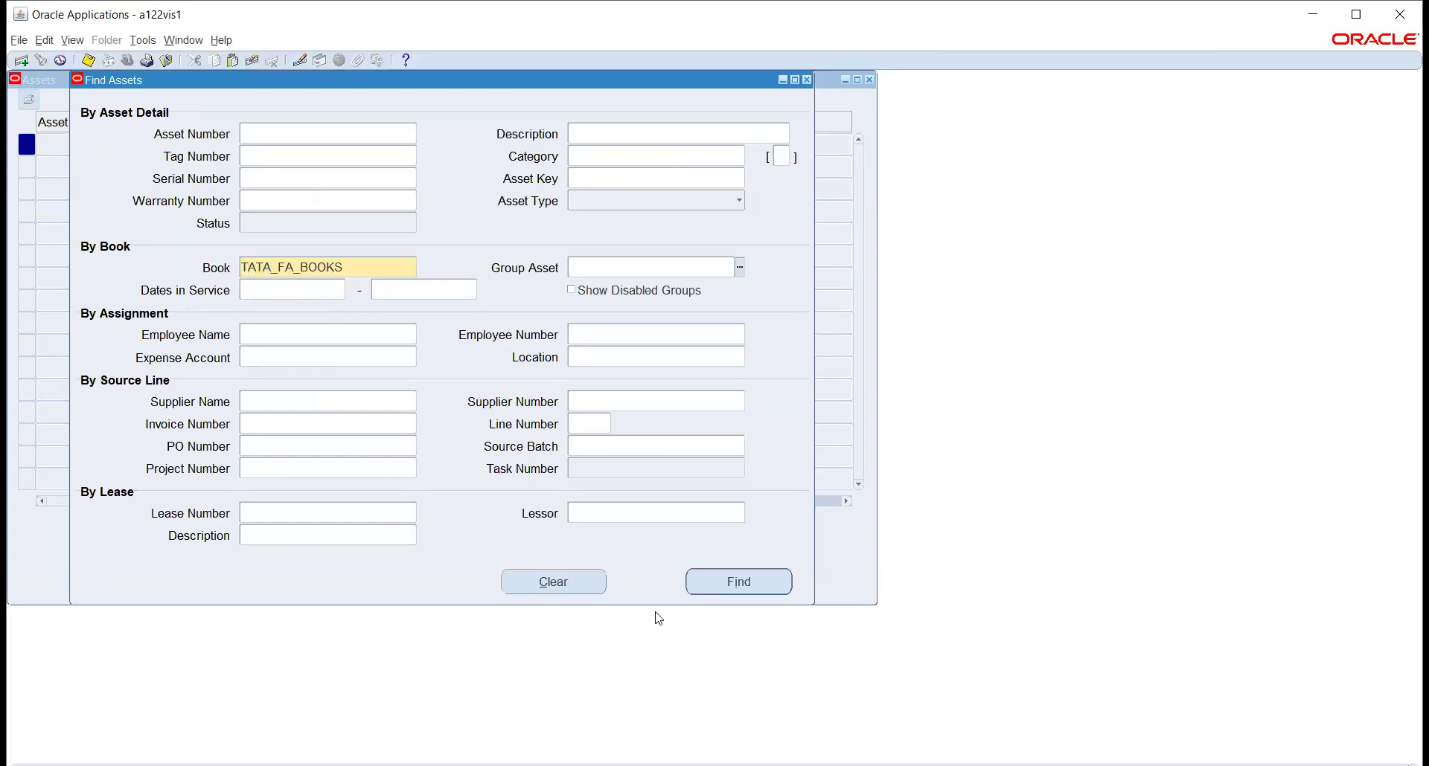
left_click(730, 580)
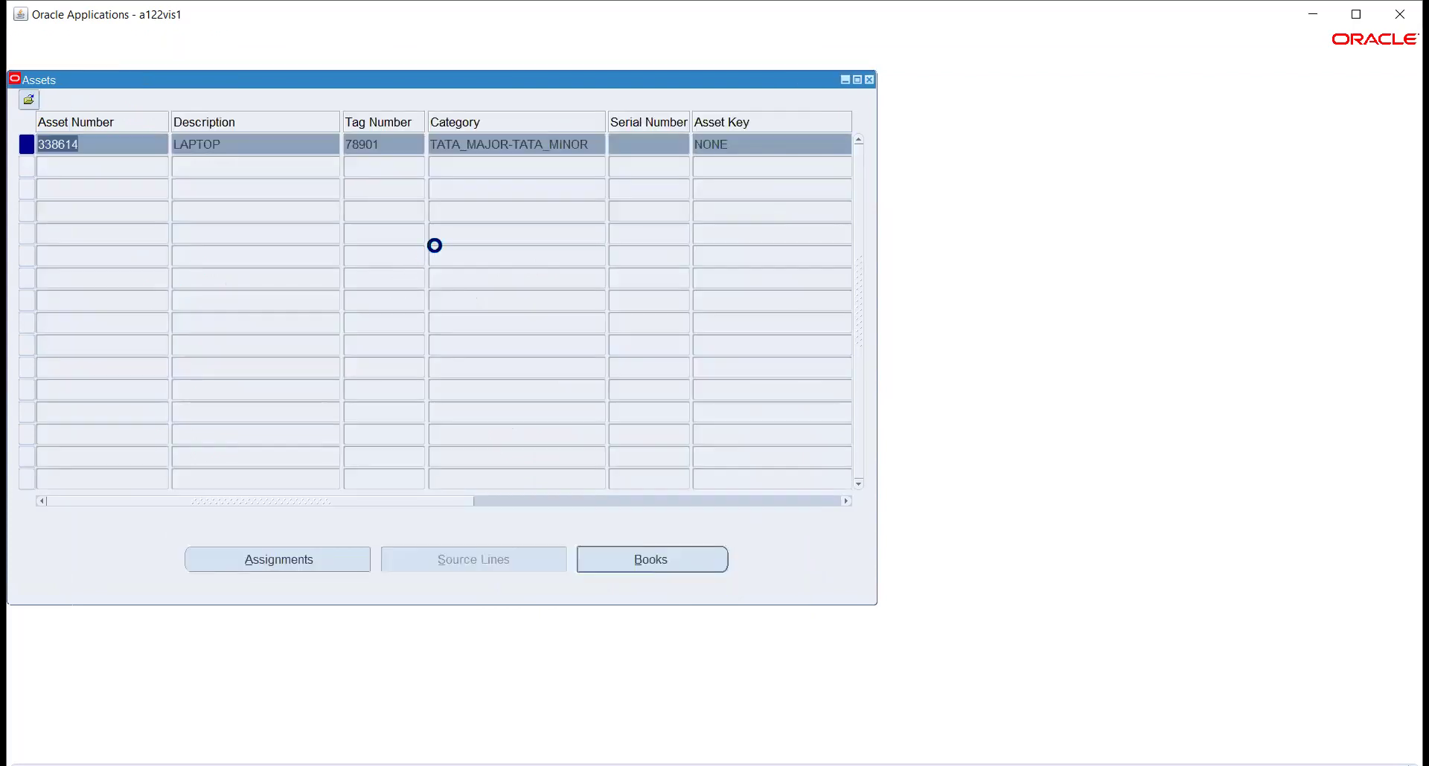
left_click(600, 567)
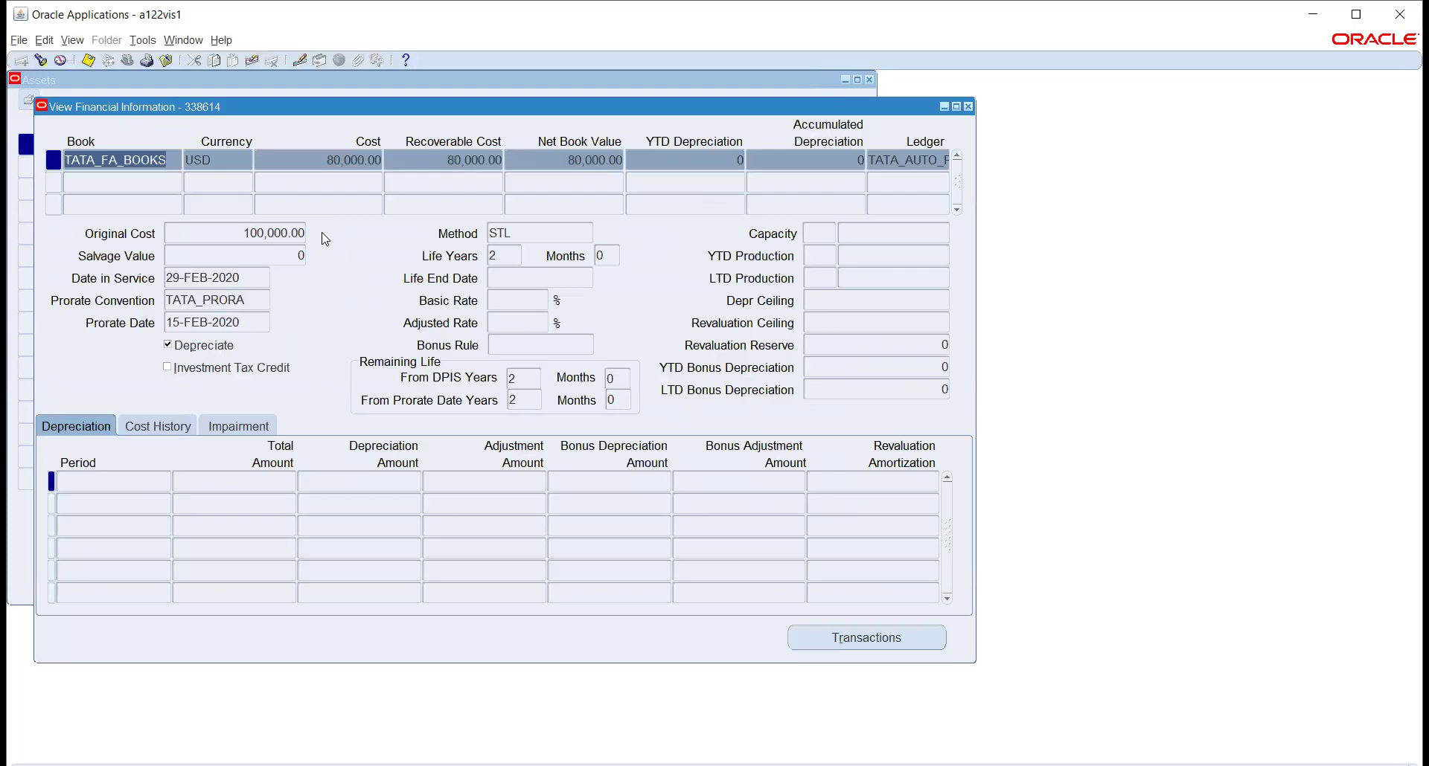
left_click(153, 428)
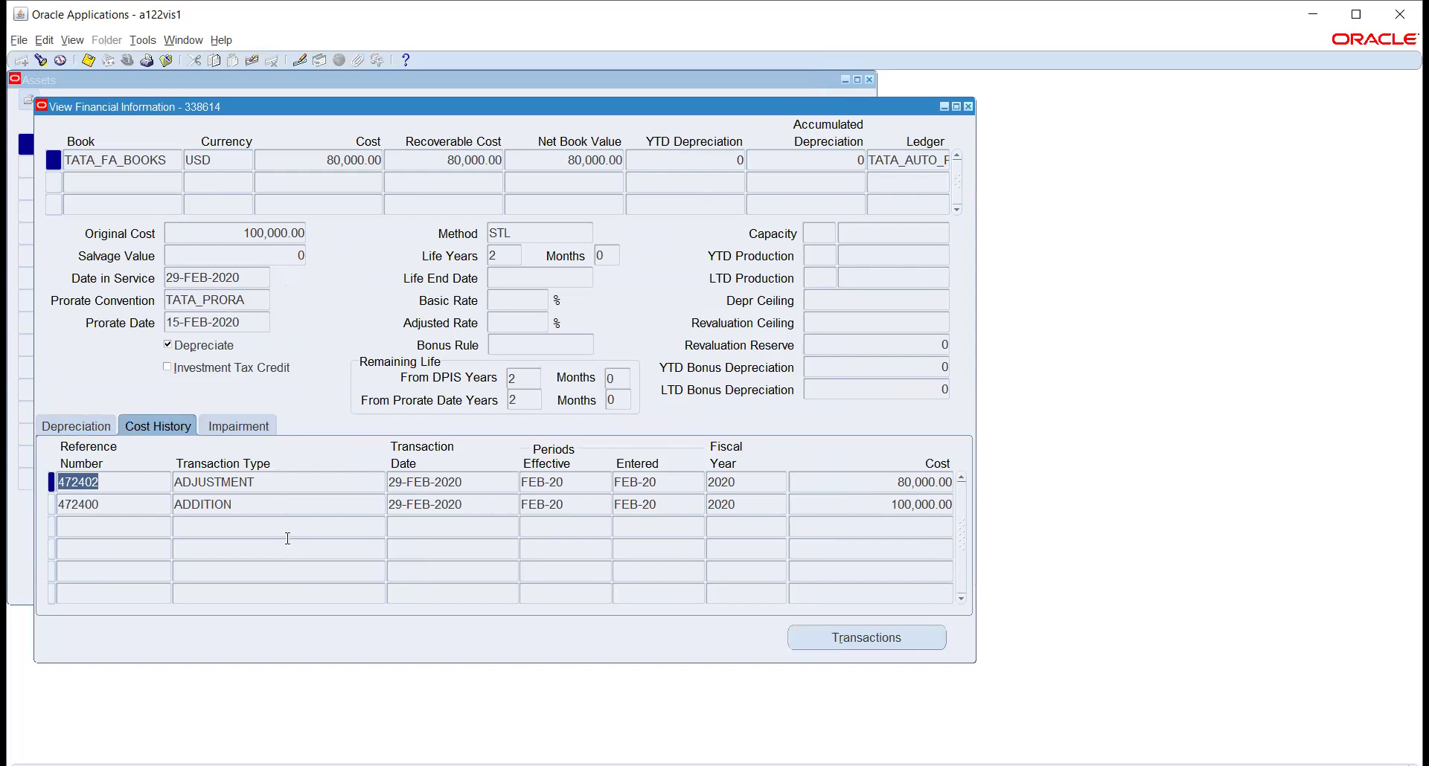
left_click(290, 482)
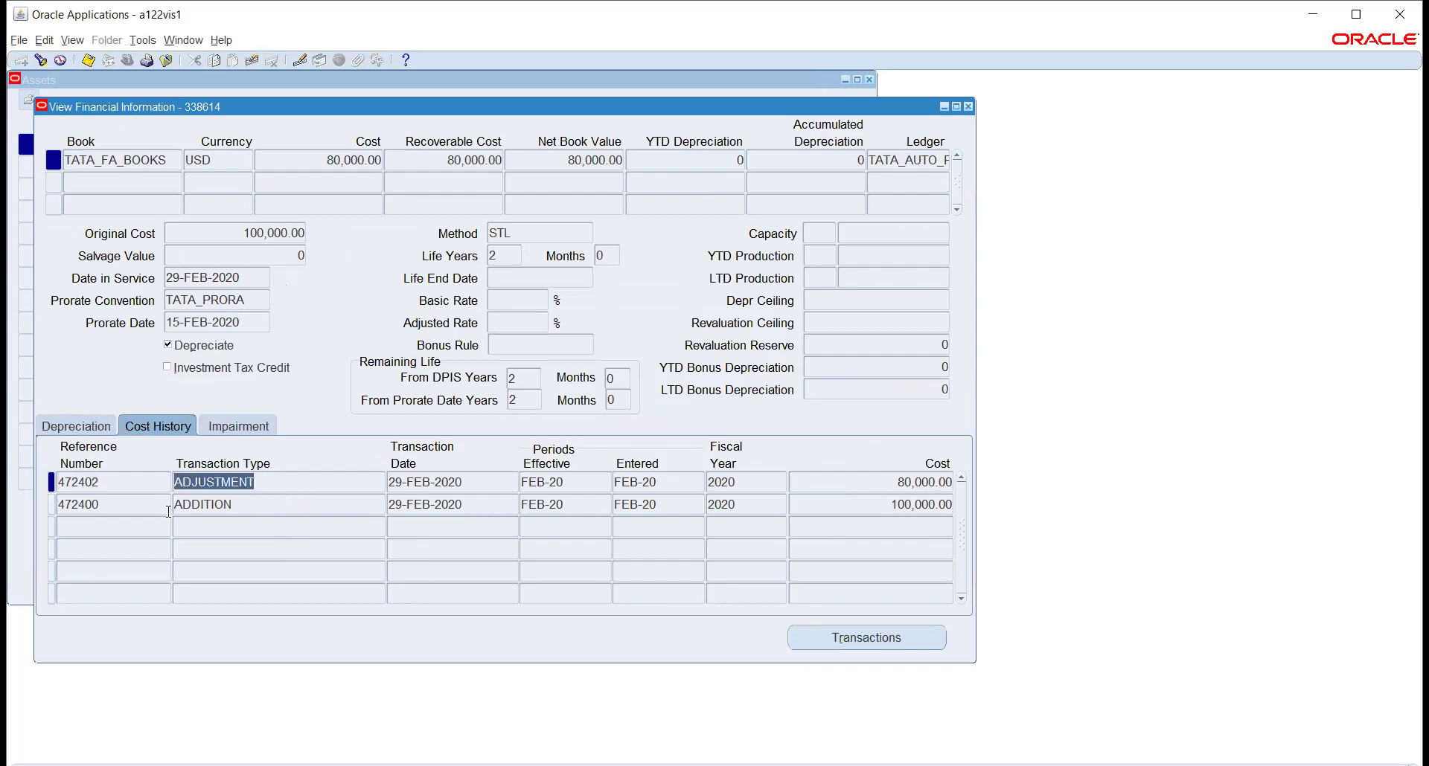
Review the before and after details of the LAPTOP's adjustment in its transaction list, and close the financial inquiry
left_click(840, 640)
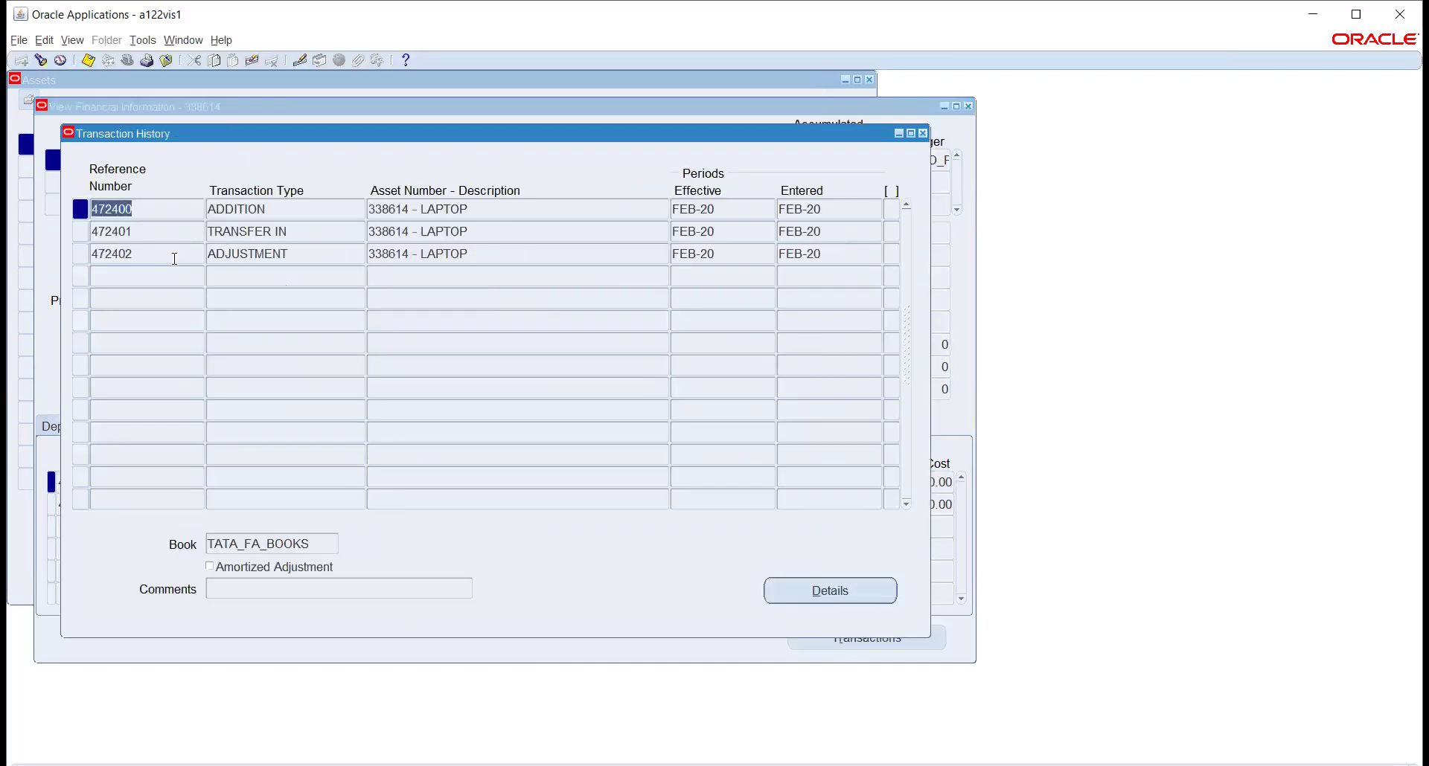
left_click(174, 257)
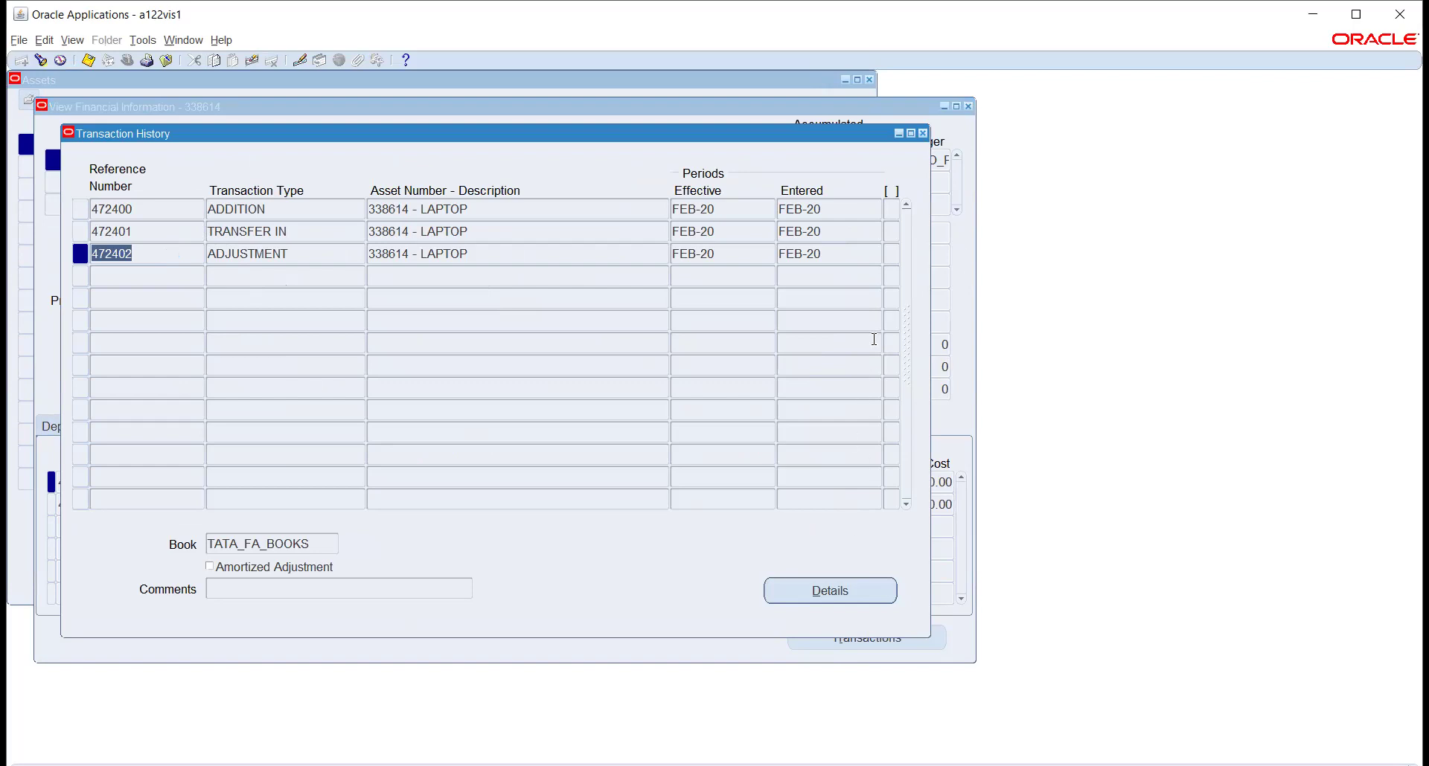
left_click(815, 592)
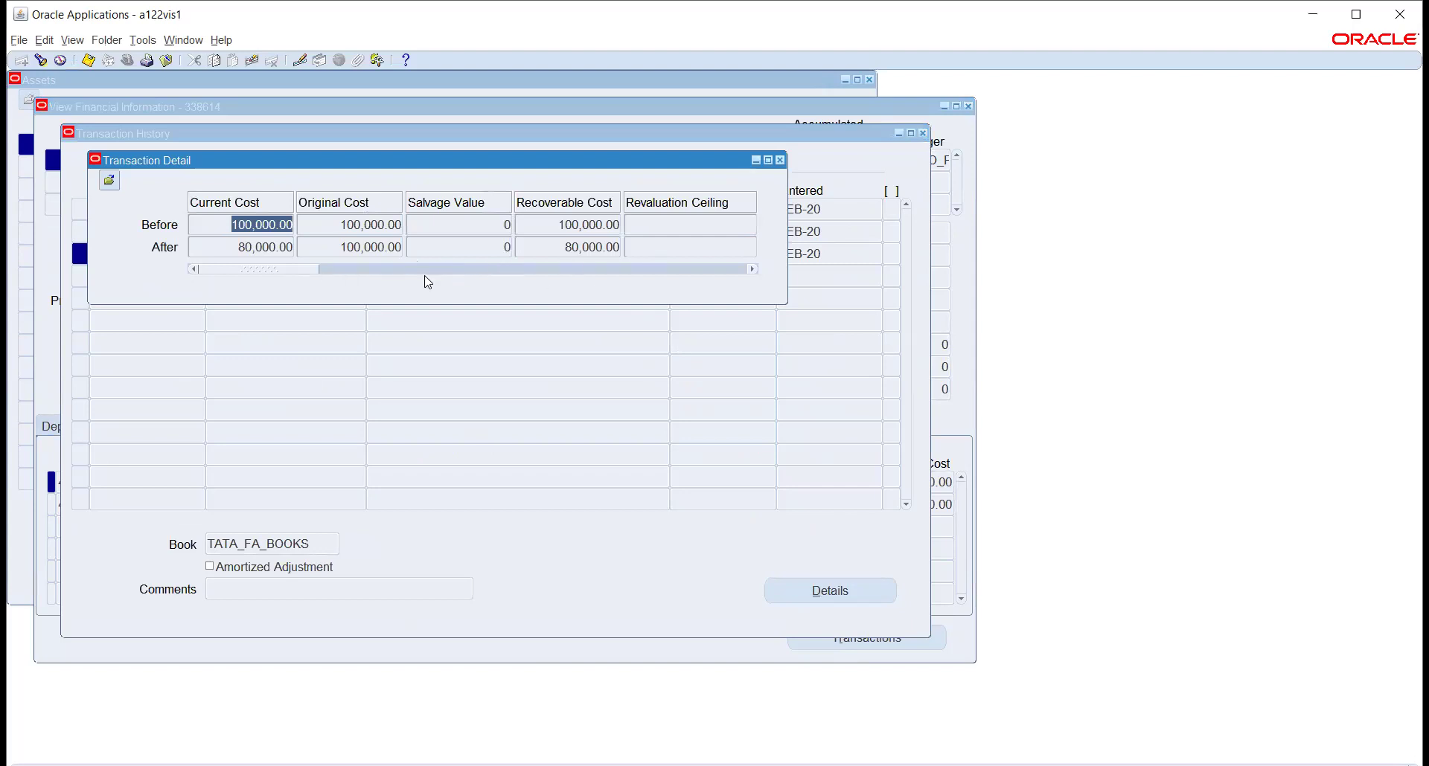
left_click_drag(282, 274, 602, 301)
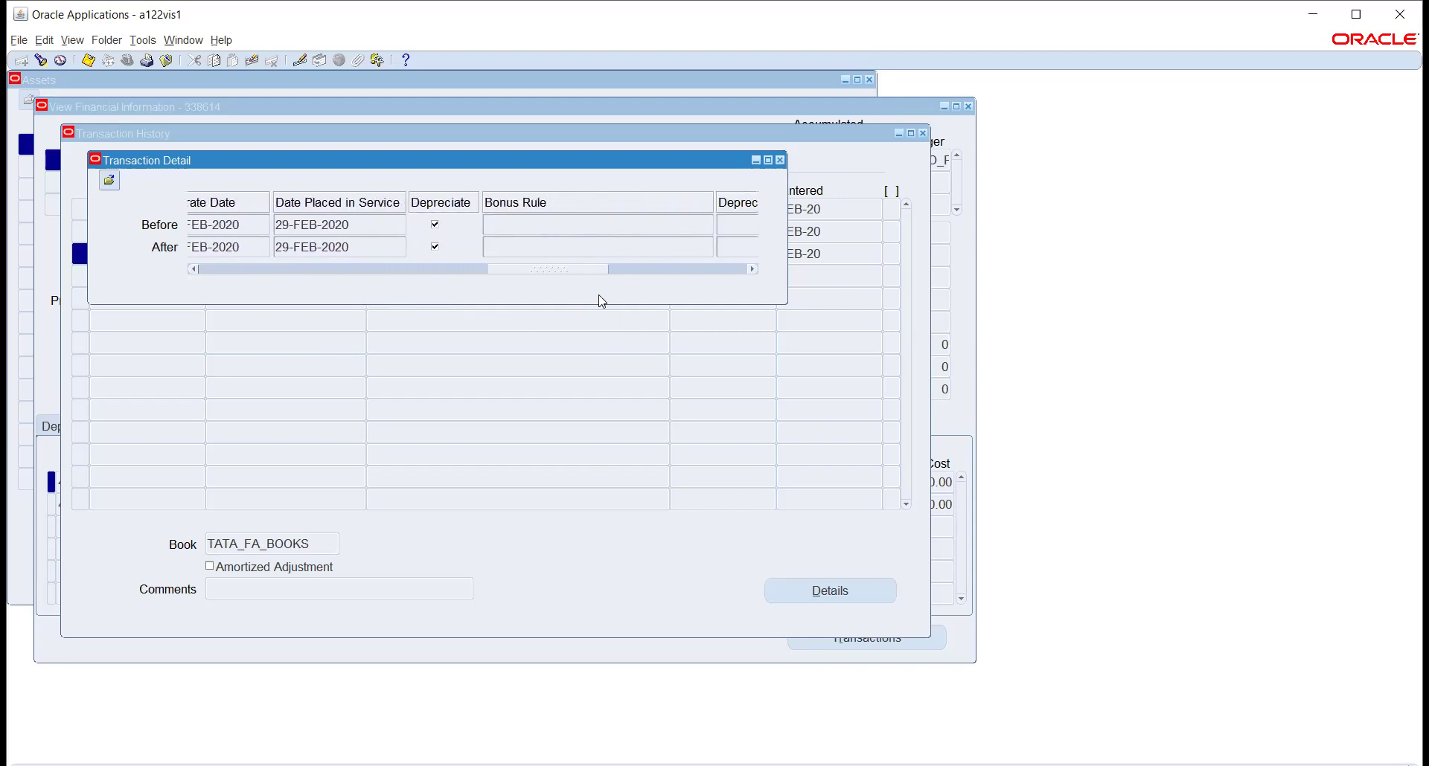
left_click(779, 160)
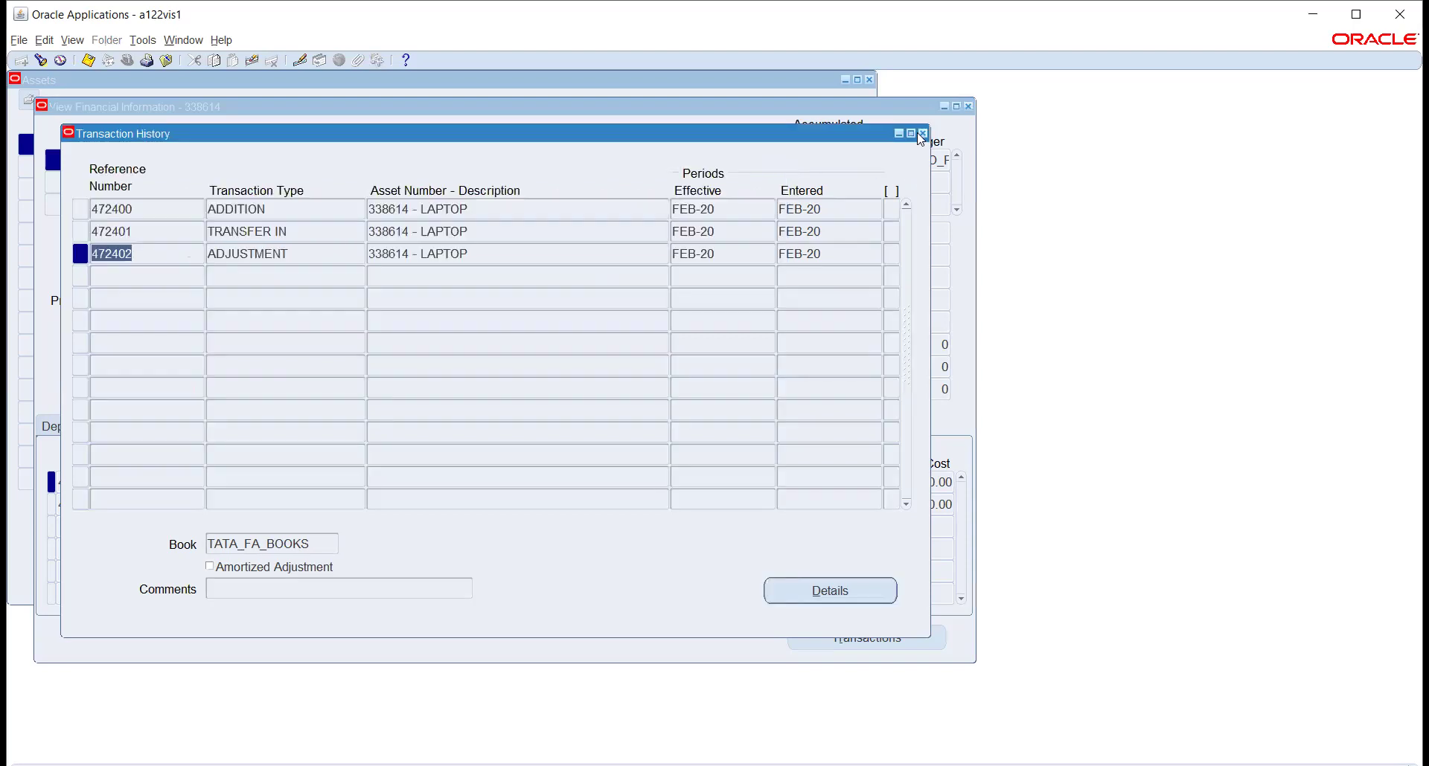
key("ctrl+F4")
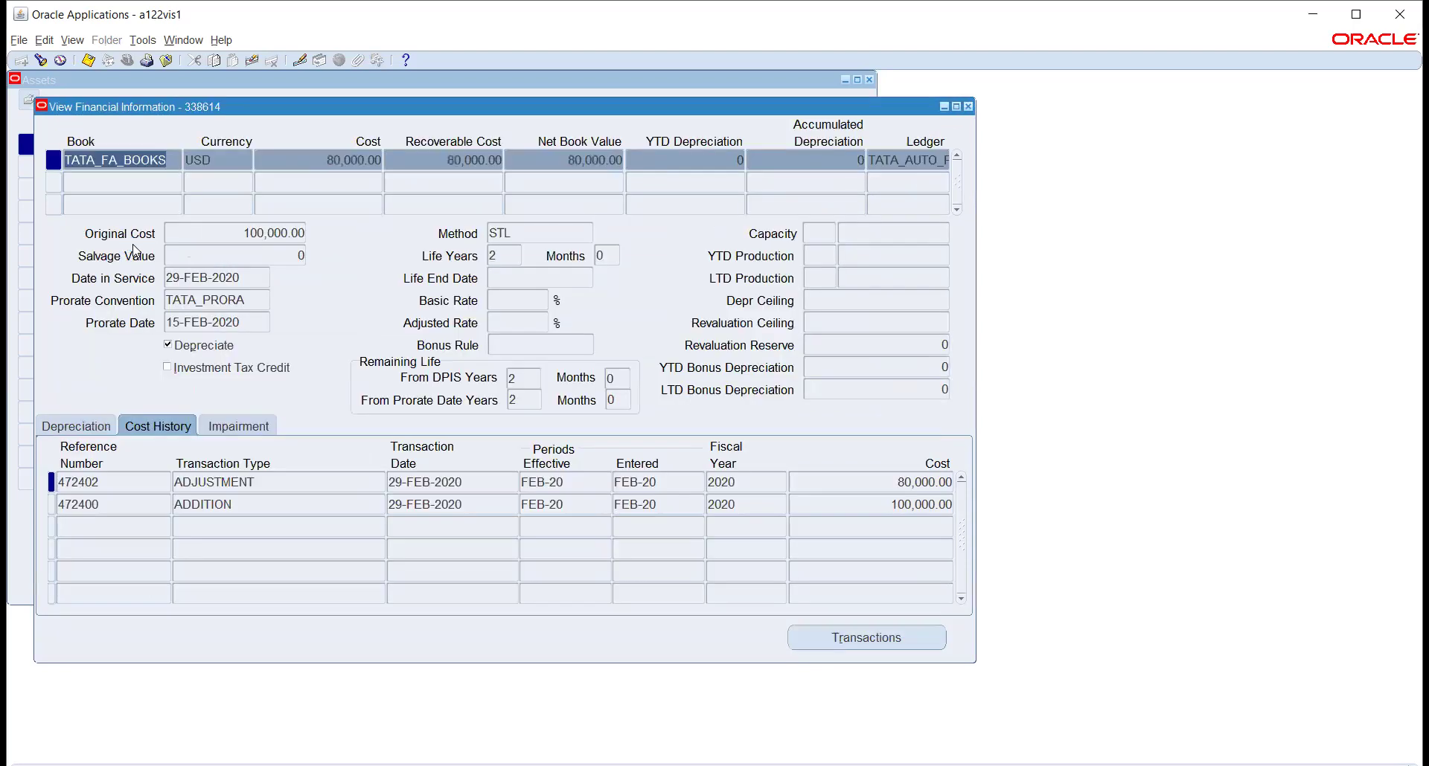
key("ctrl+F4")
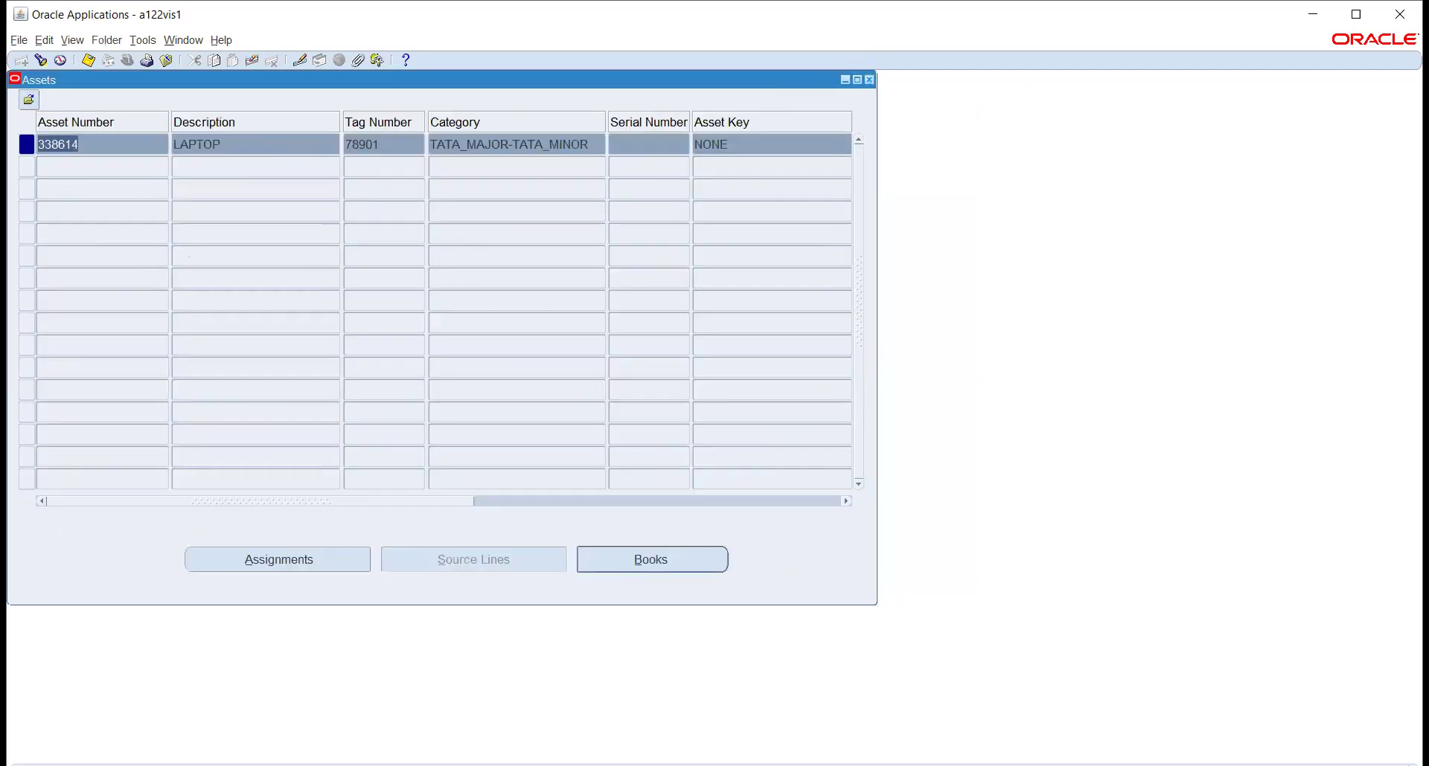
left_click(870, 79)
Find the transaction with reference number 472402 in book TATA_FA_BOOKS using the Transaction History inquiry
left_click(130, 220)
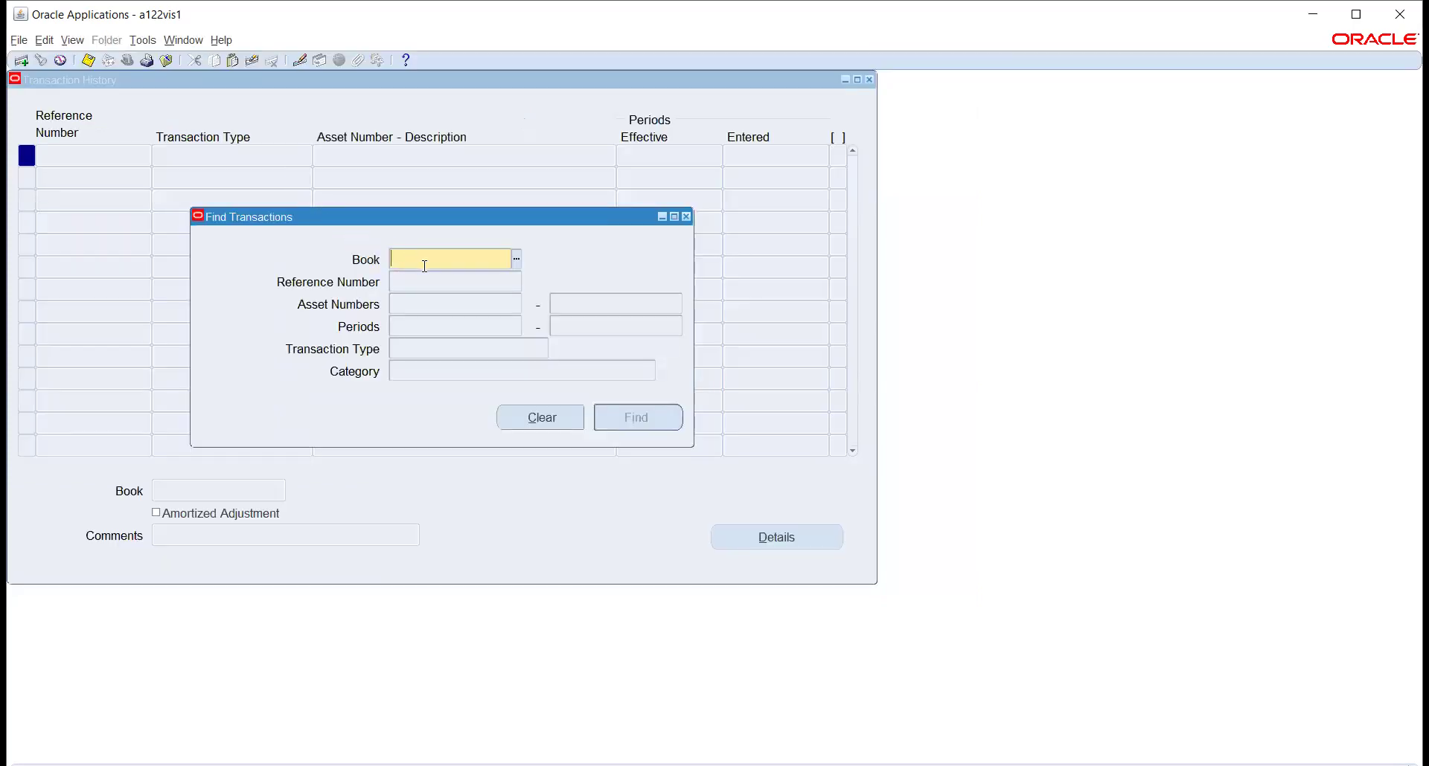
type("T")
key("Tab")
type("472402")
key("Tab")
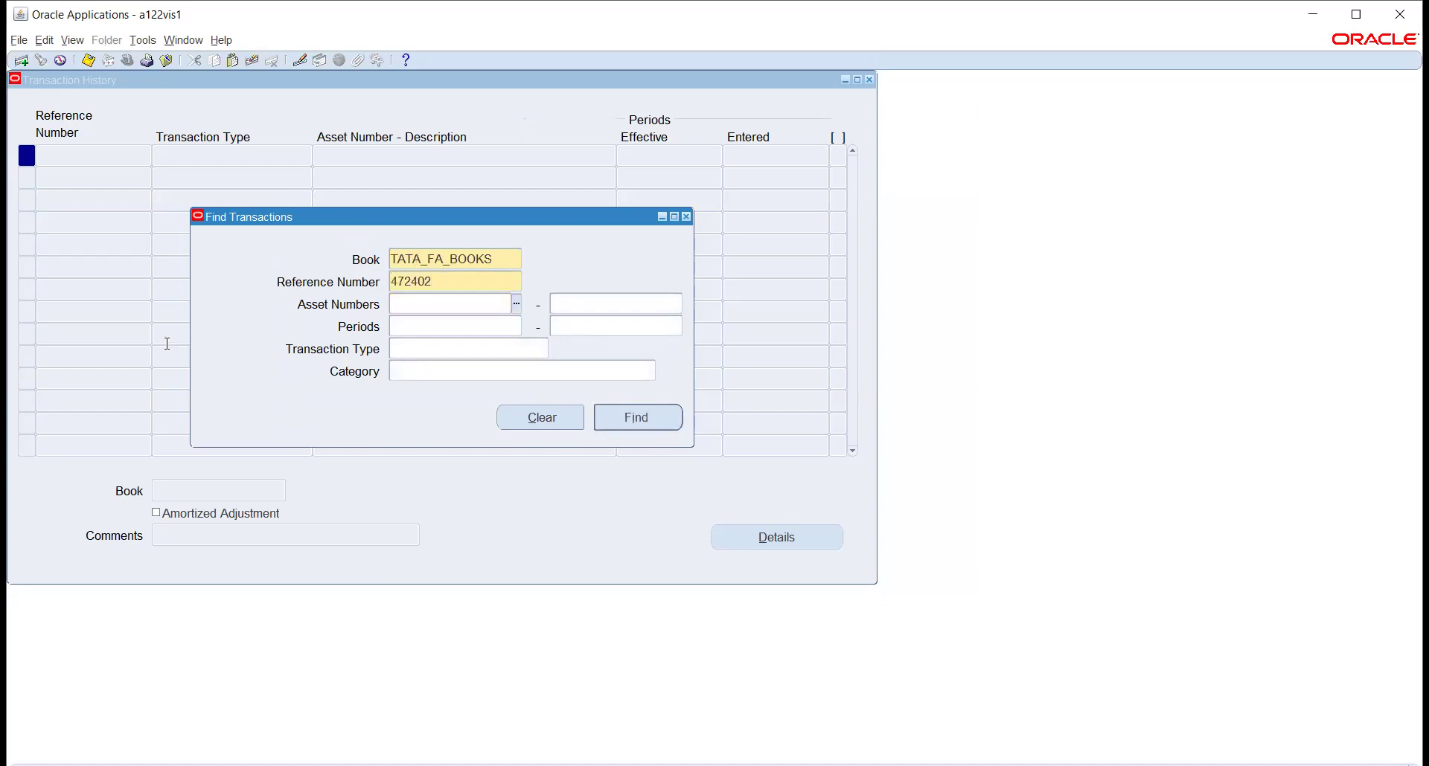
left_click(638, 417)
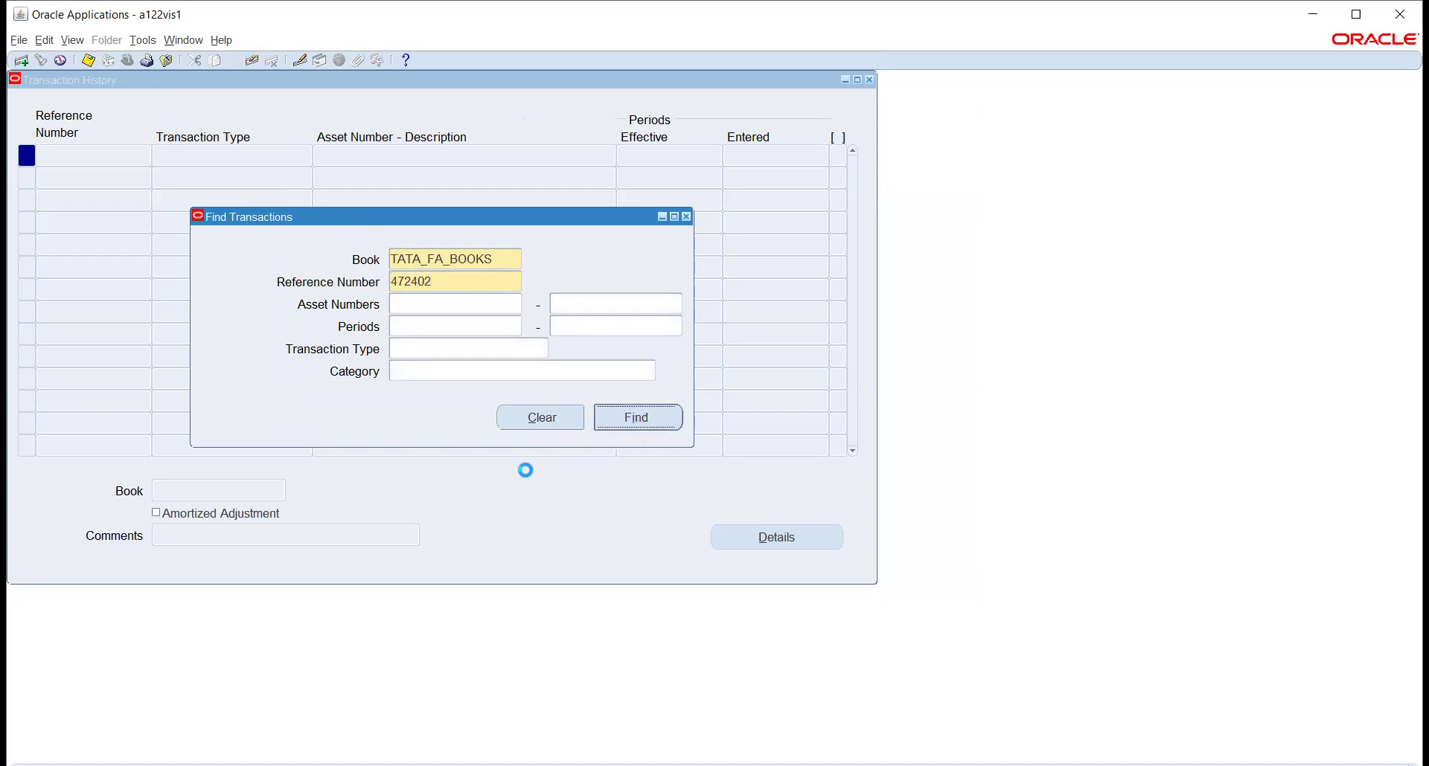
Compare the adjustment's before and after cost details, and close the transaction history to return to the navigator
left_click(818, 541)
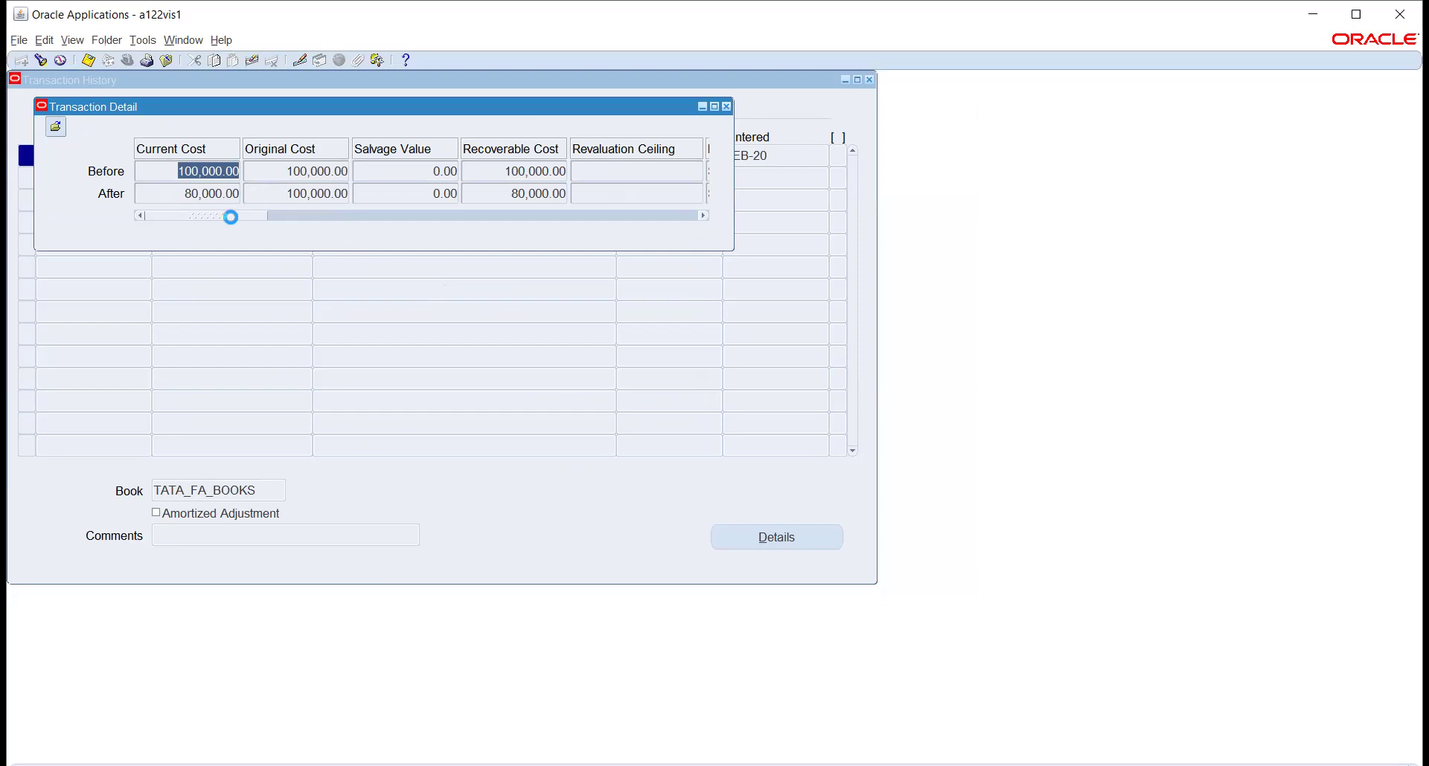
left_click(278, 195)
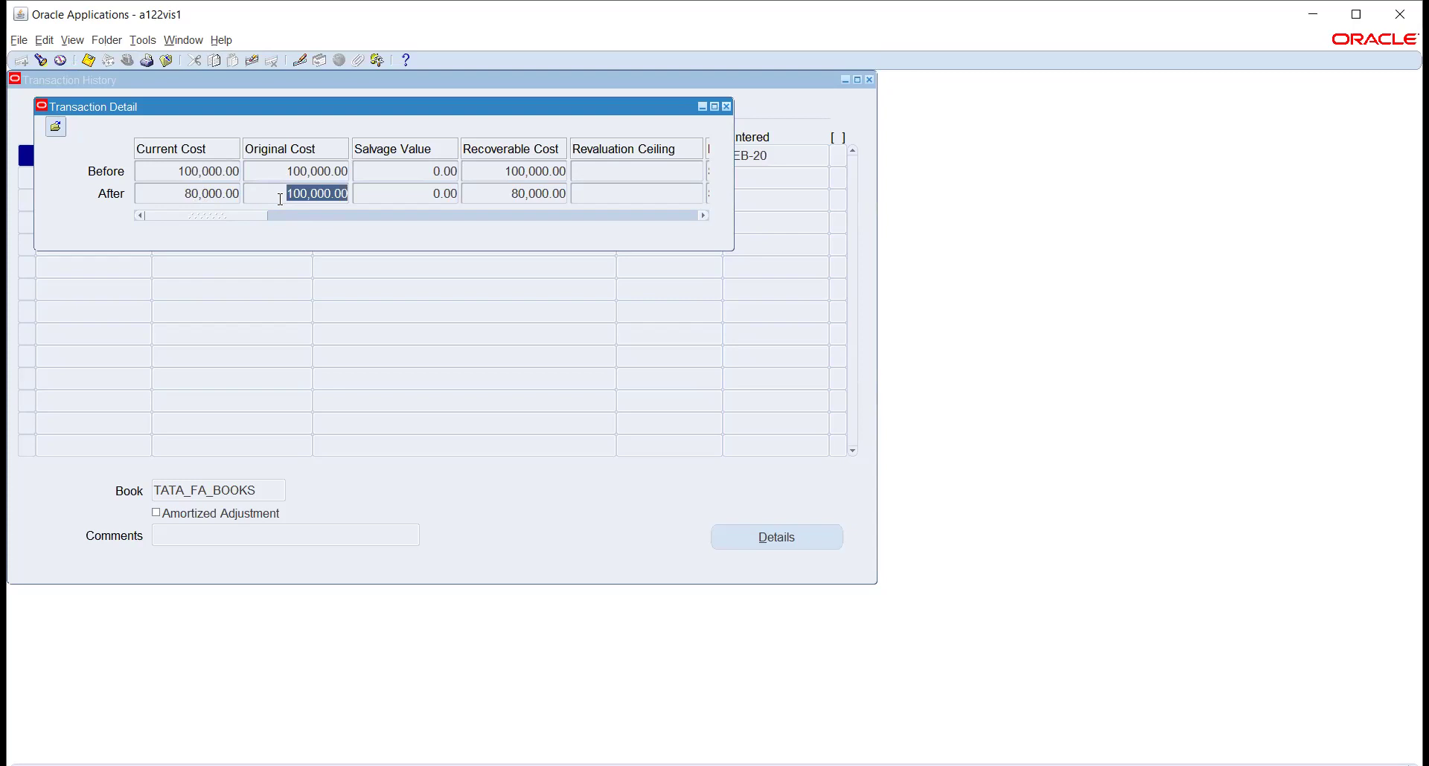
left_click_drag(240, 215, 264, 231)
left_click(727, 107)
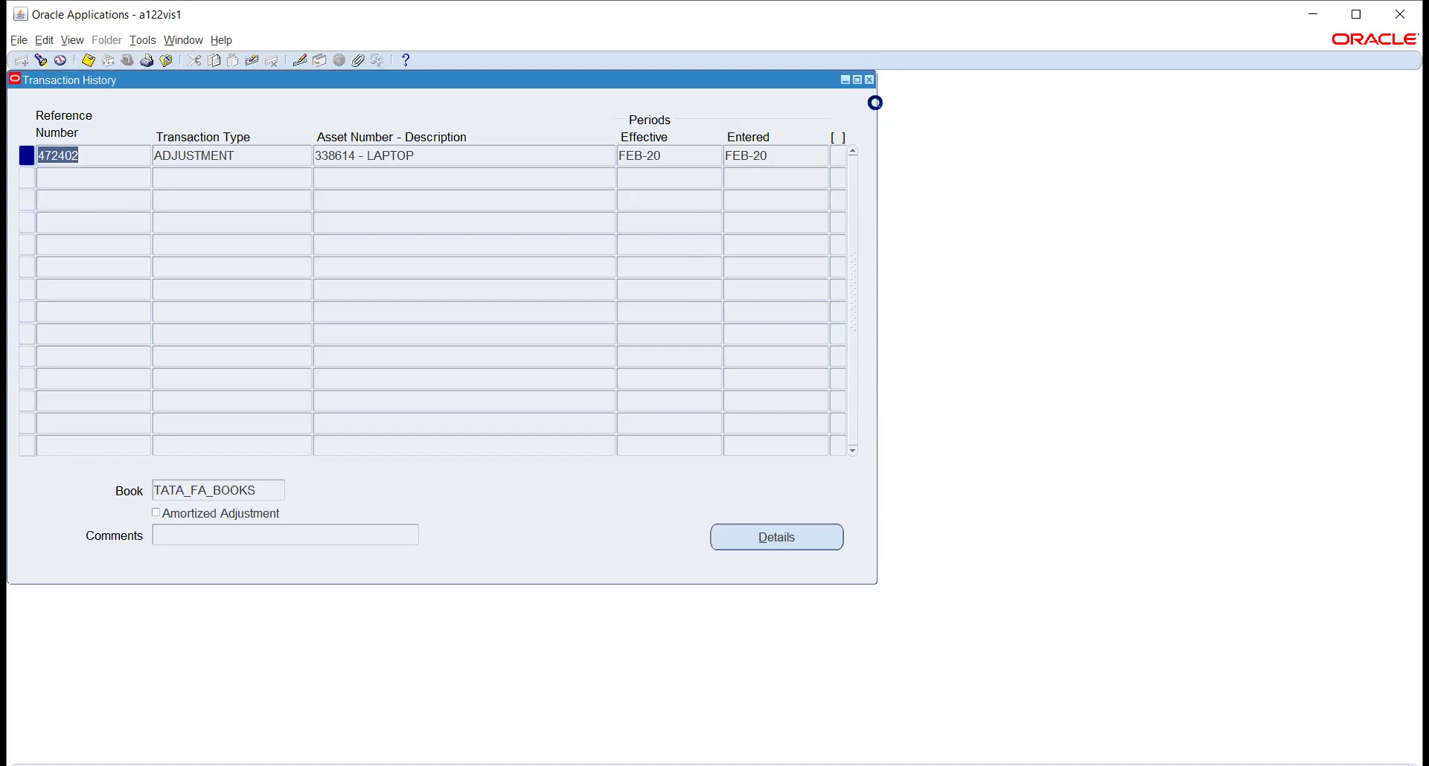
left_click(869, 80)
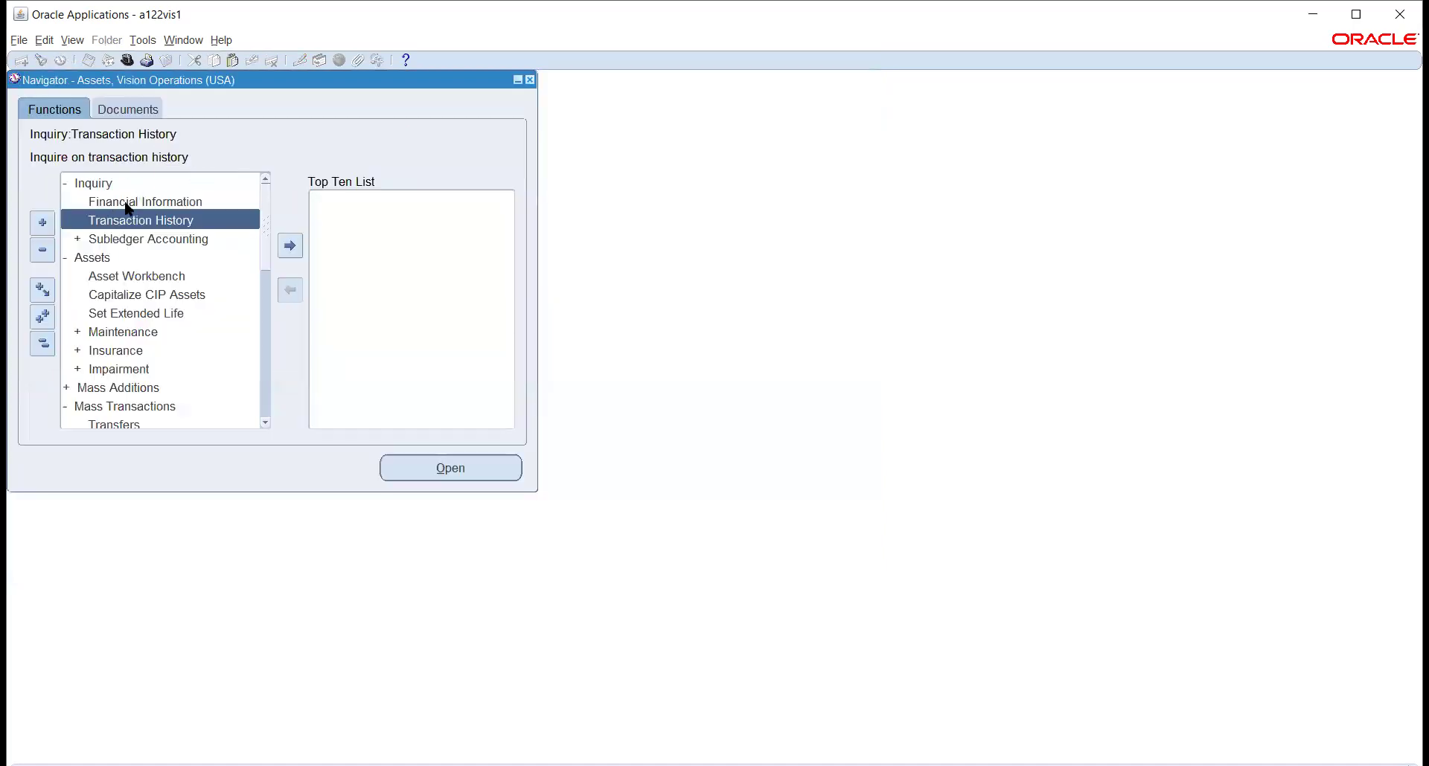
Start a Create Accounting - Assets request with TATA_FA_BOOKS as the book type code
scroll(125, 224, "down", 6)
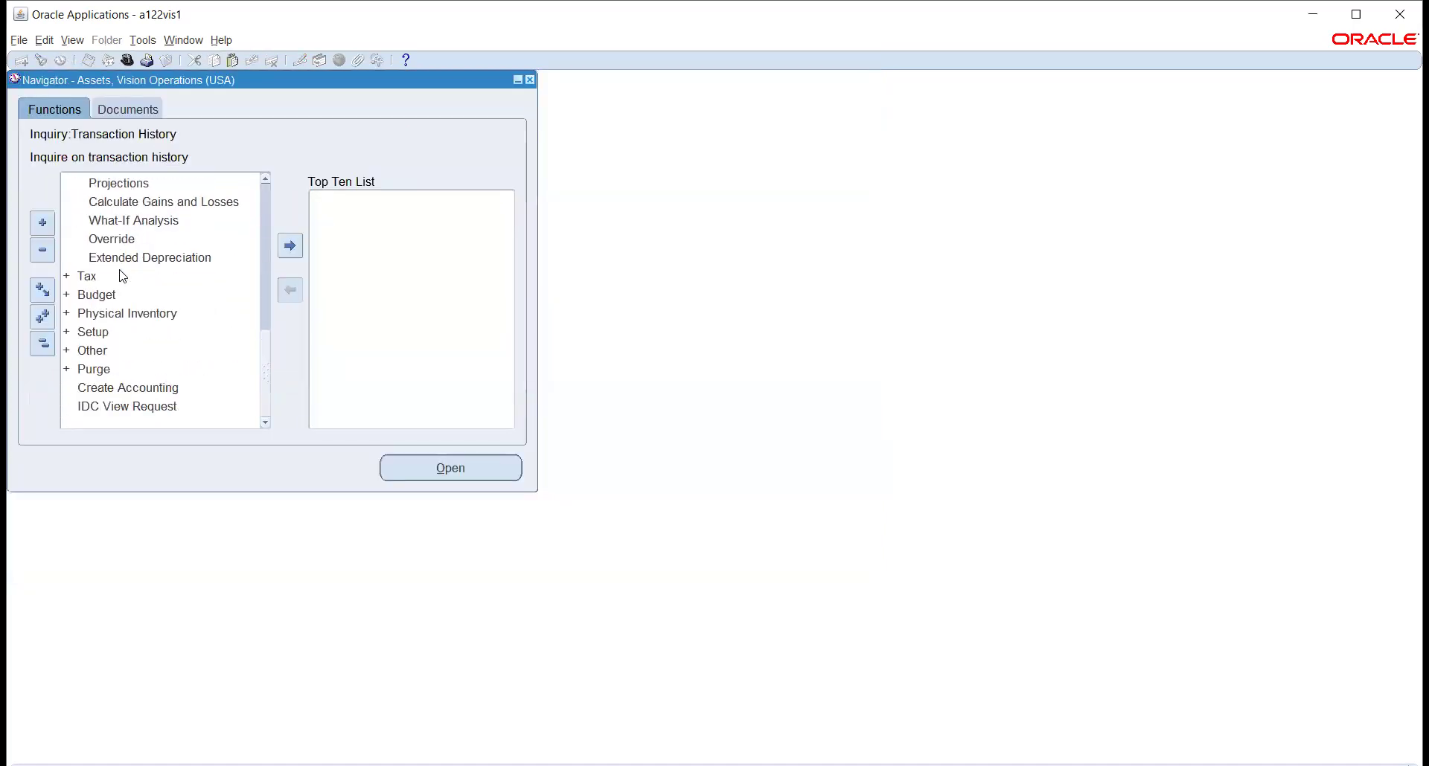
left_click(113, 388)
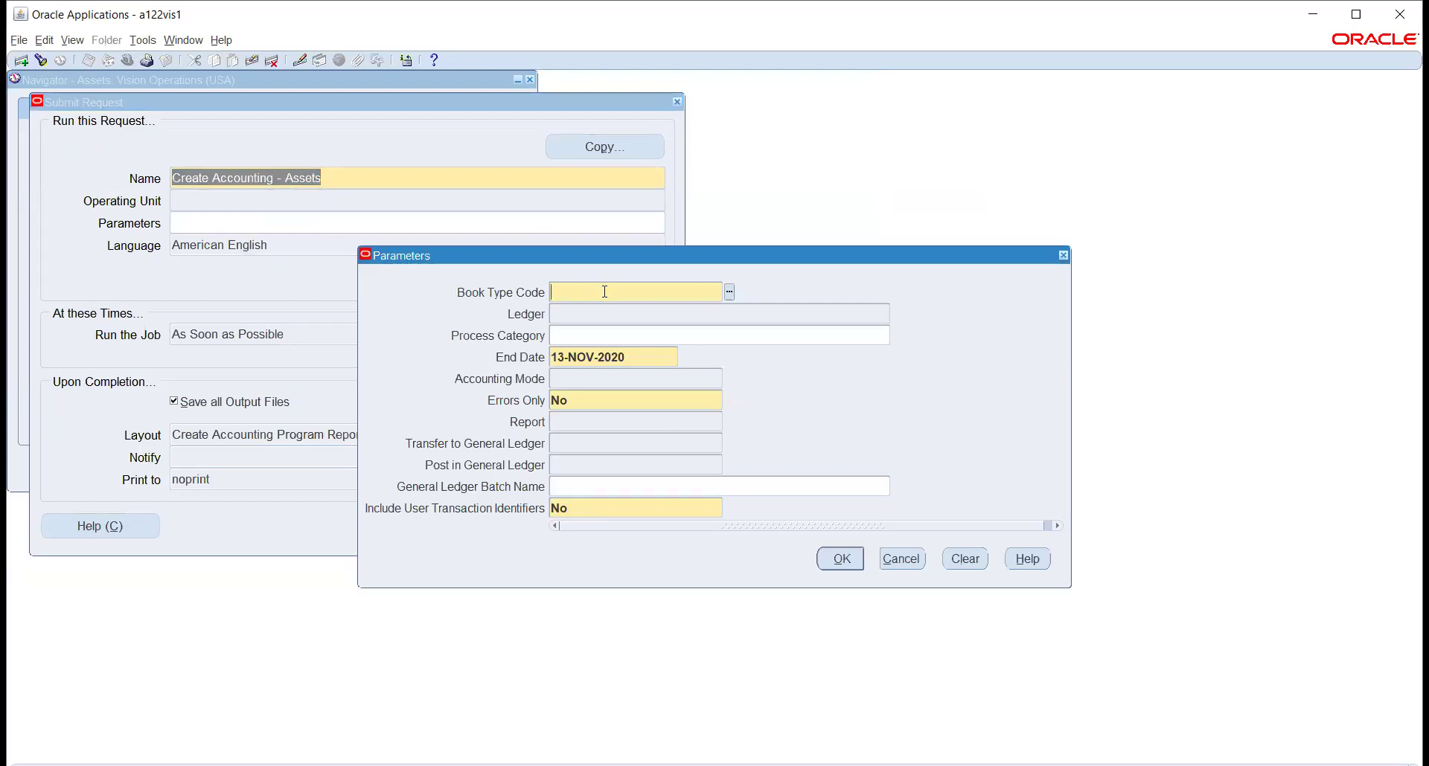
type("ATA_")
key("Tab")
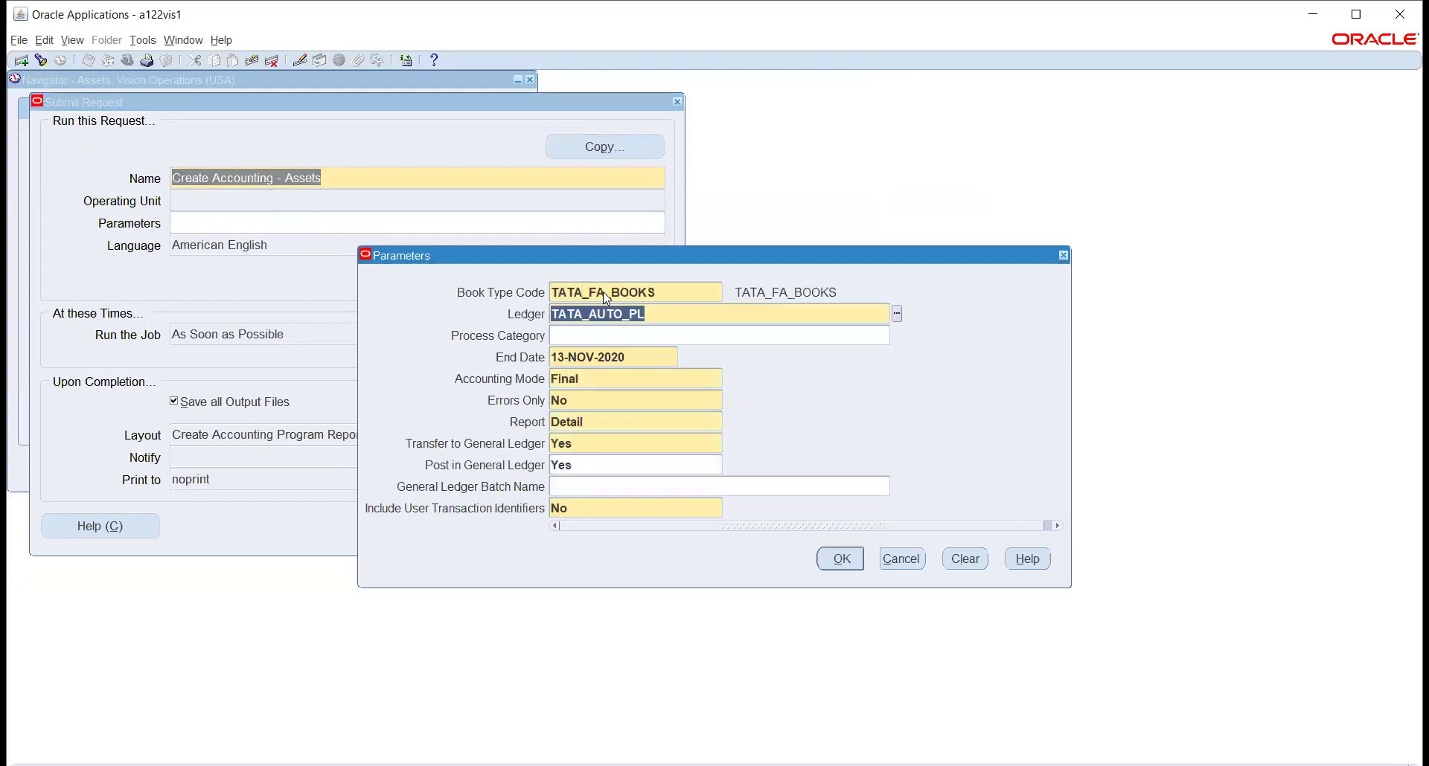
left_click(889, 342)
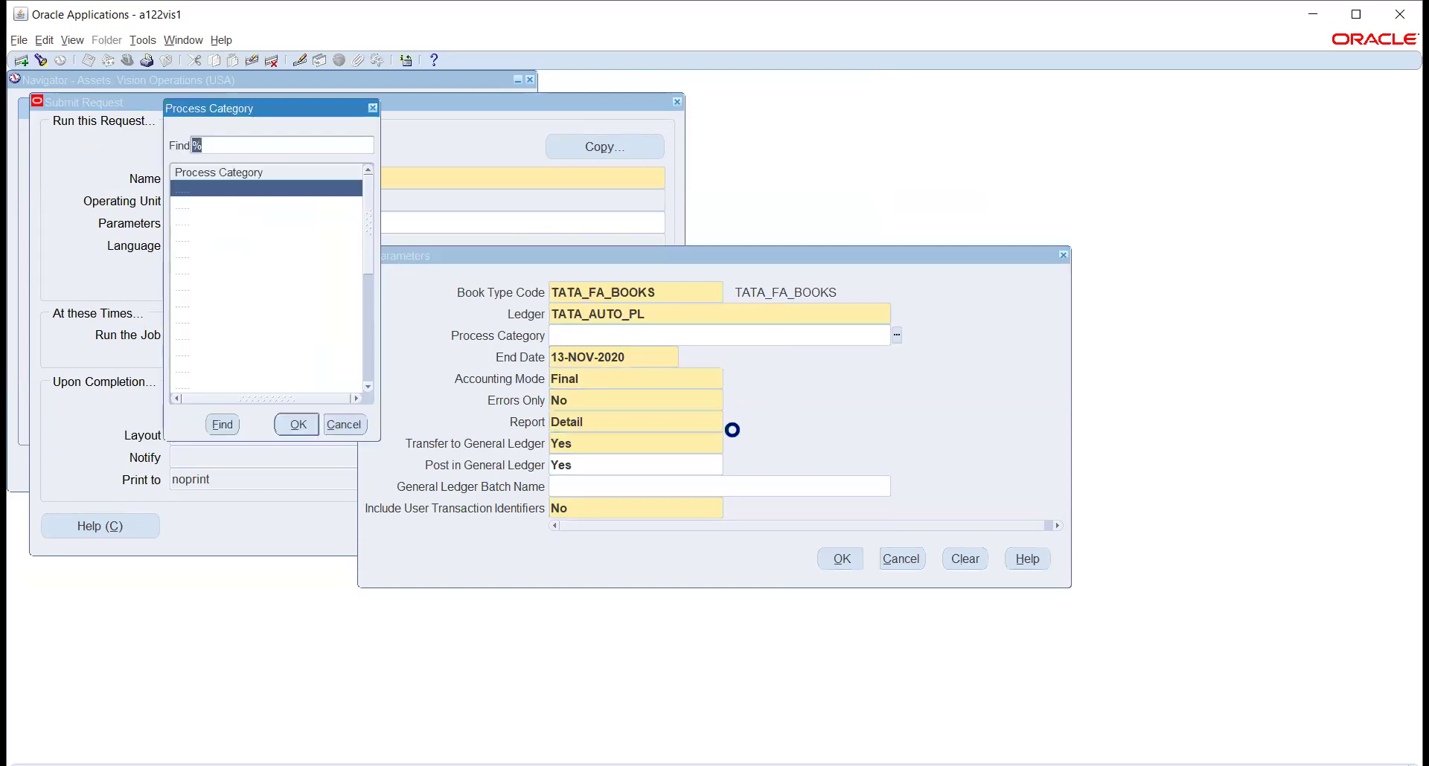
scroll(249, 257, "down", 6)
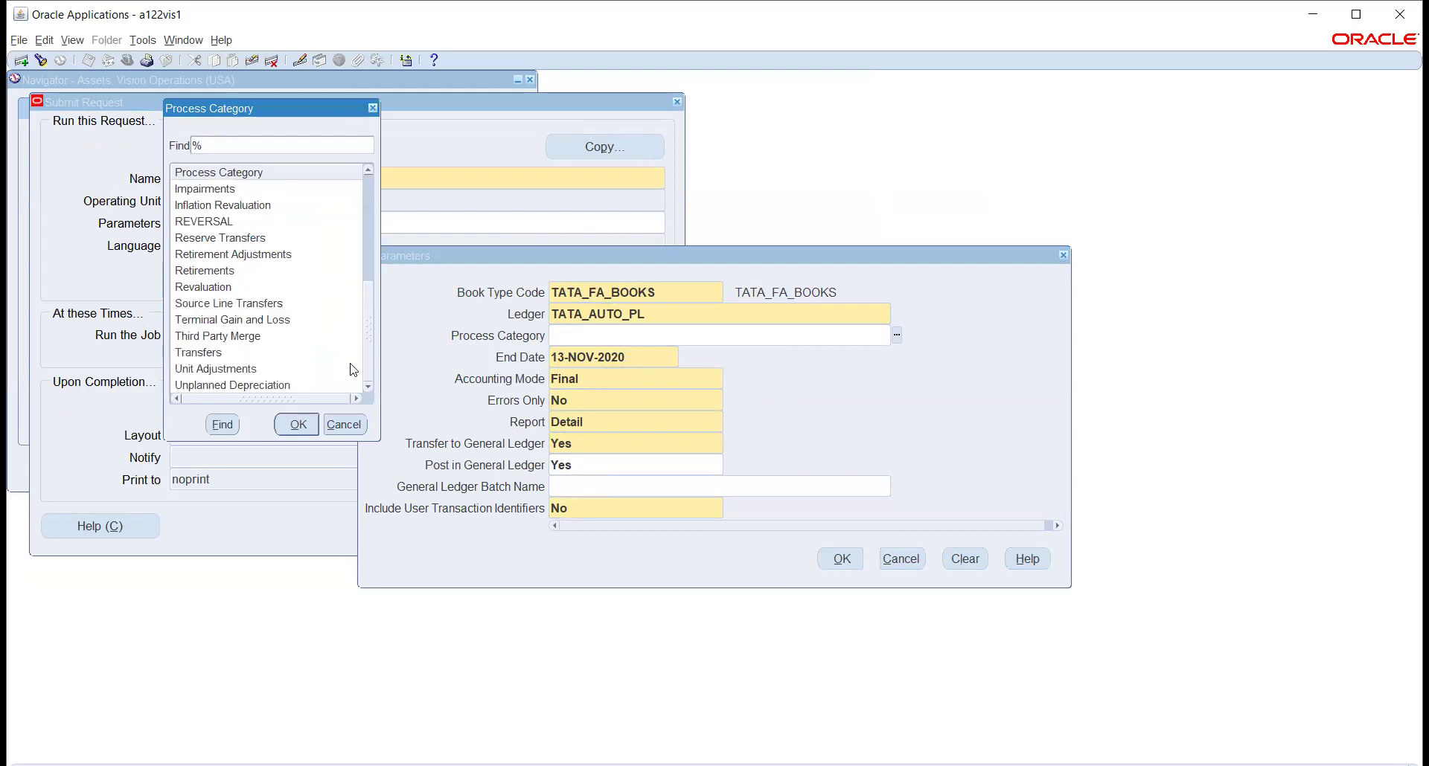
left_click(341, 424)
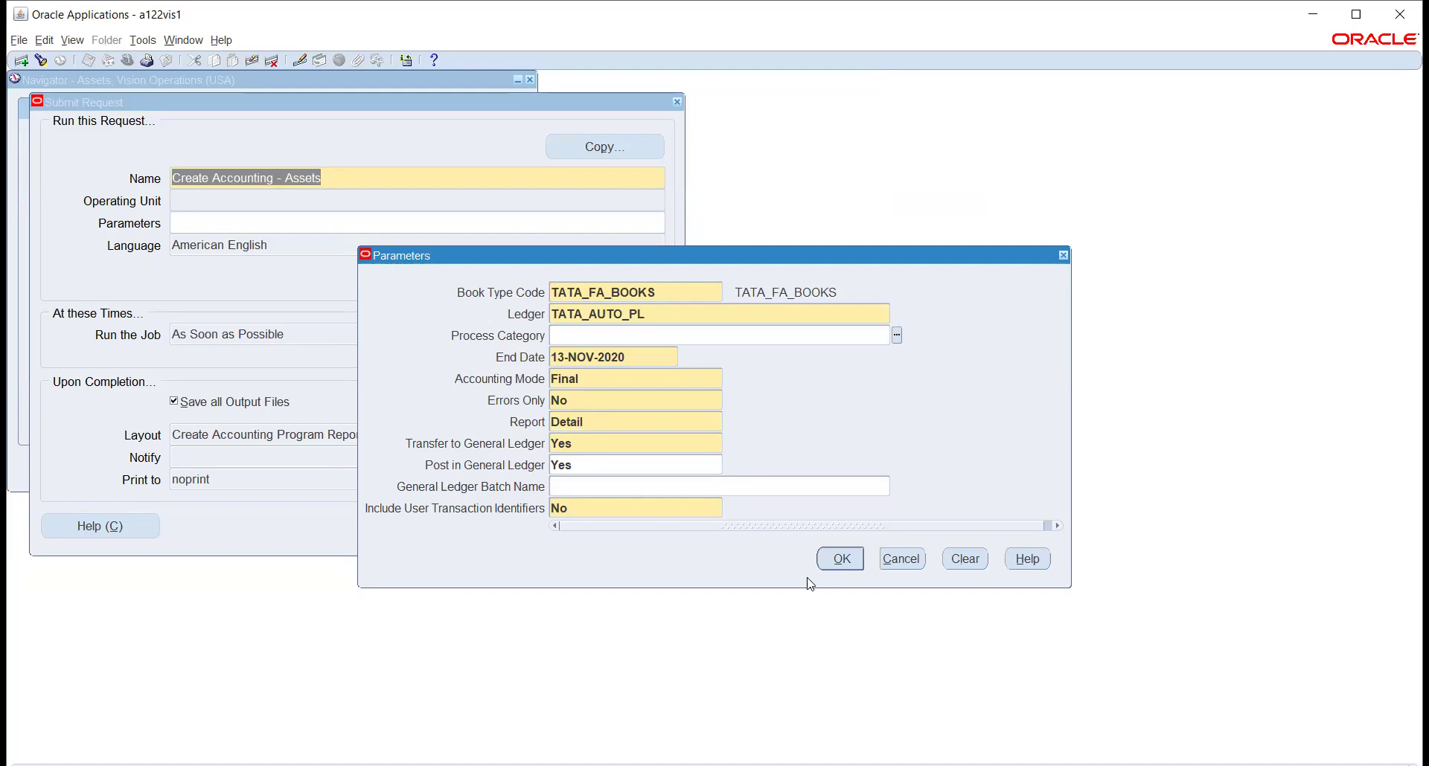
Accept the accounting parameters for TATA_FA_BOOKS in ledger TATA_AUTO_PL and submit the Create Accounting - Assets request without another submission
left_click(840, 558)
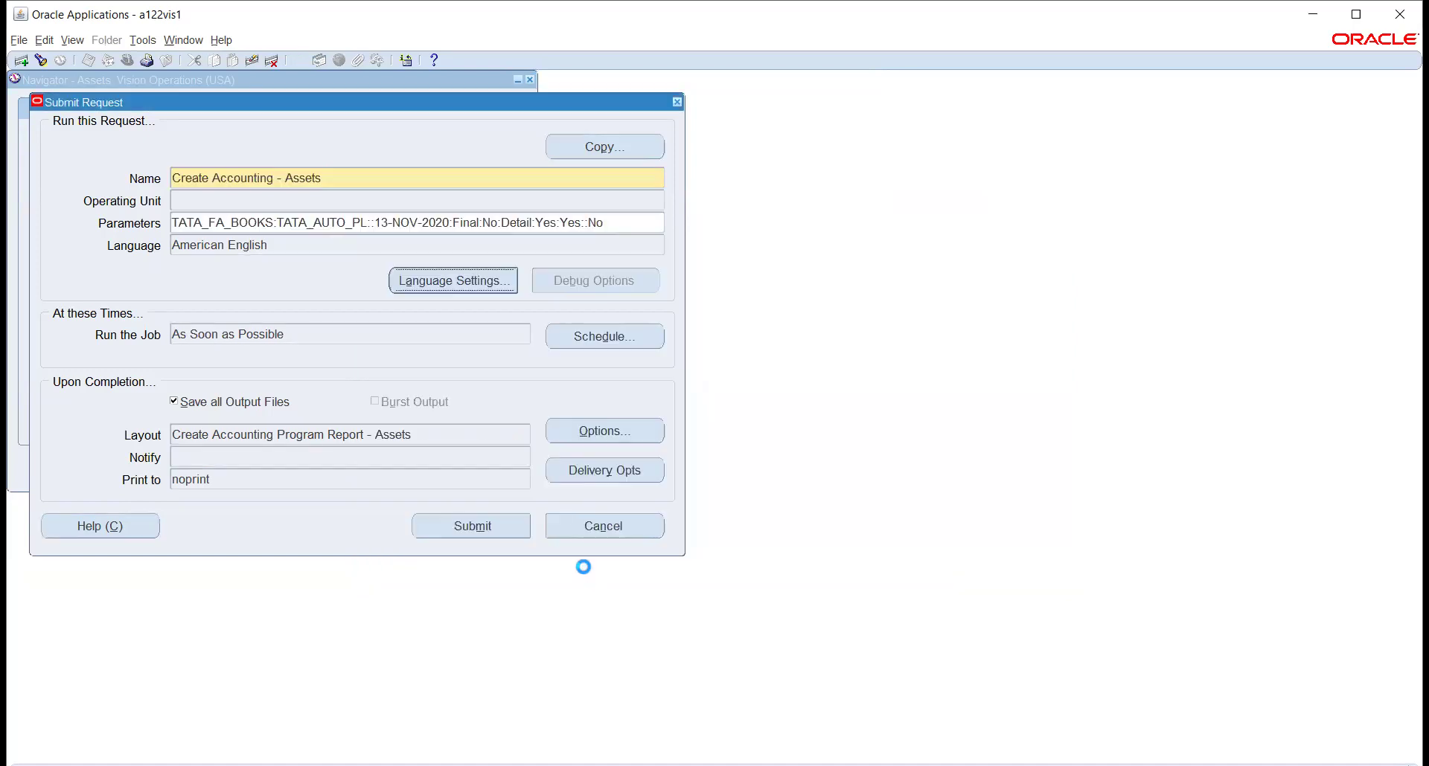
left_click(488, 525)
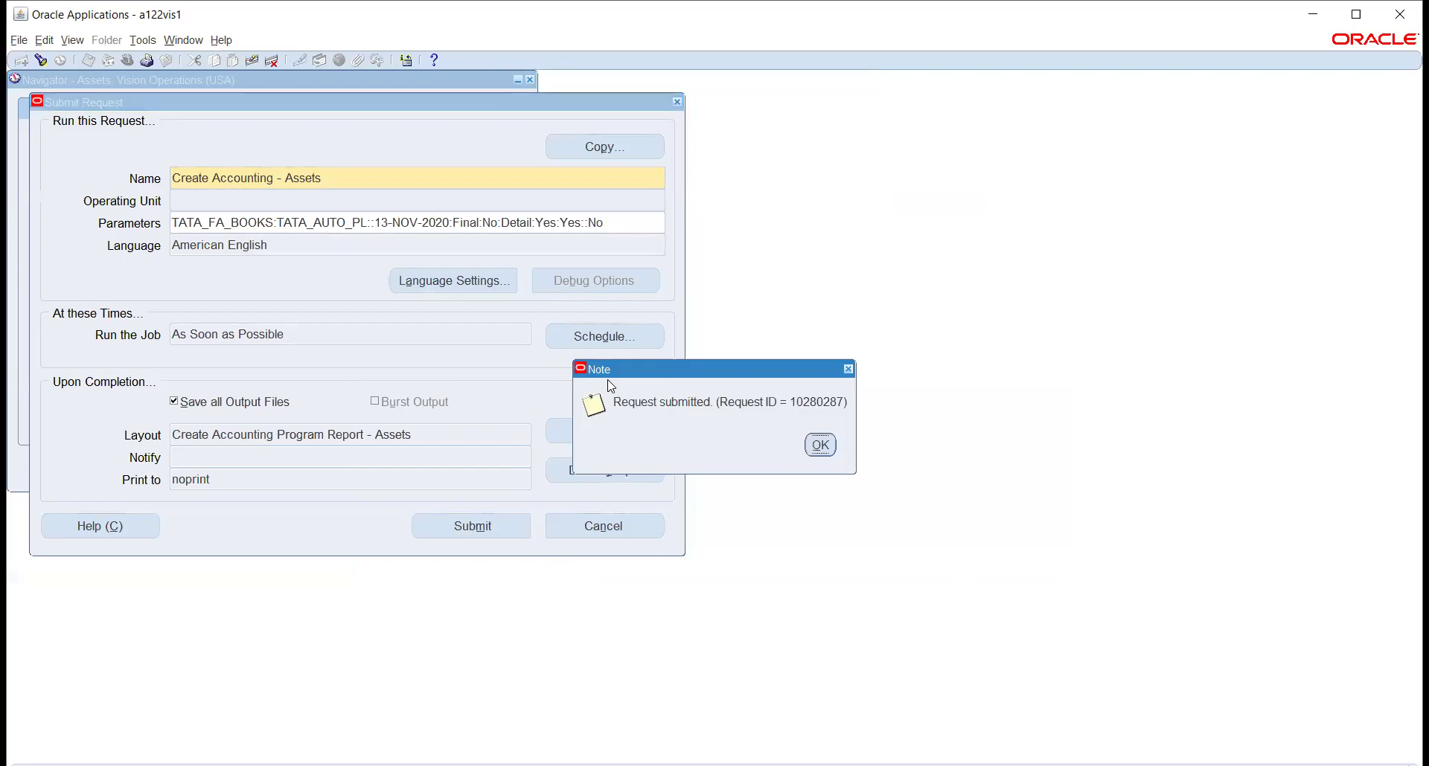
left_click(821, 445)
Open the concurrent requests search and list all of my requests from the last 7 days
left_click(73, 40)
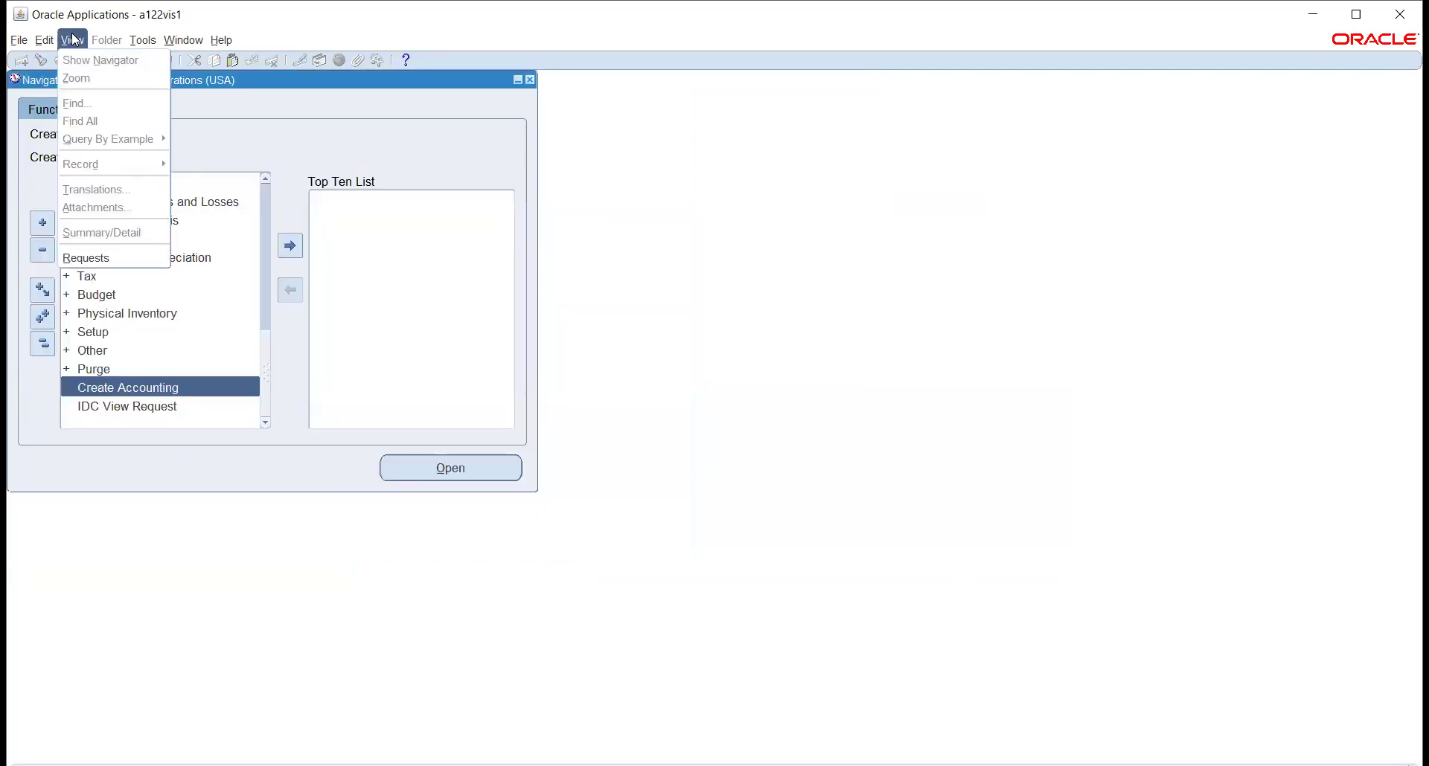
left_click(87, 258)
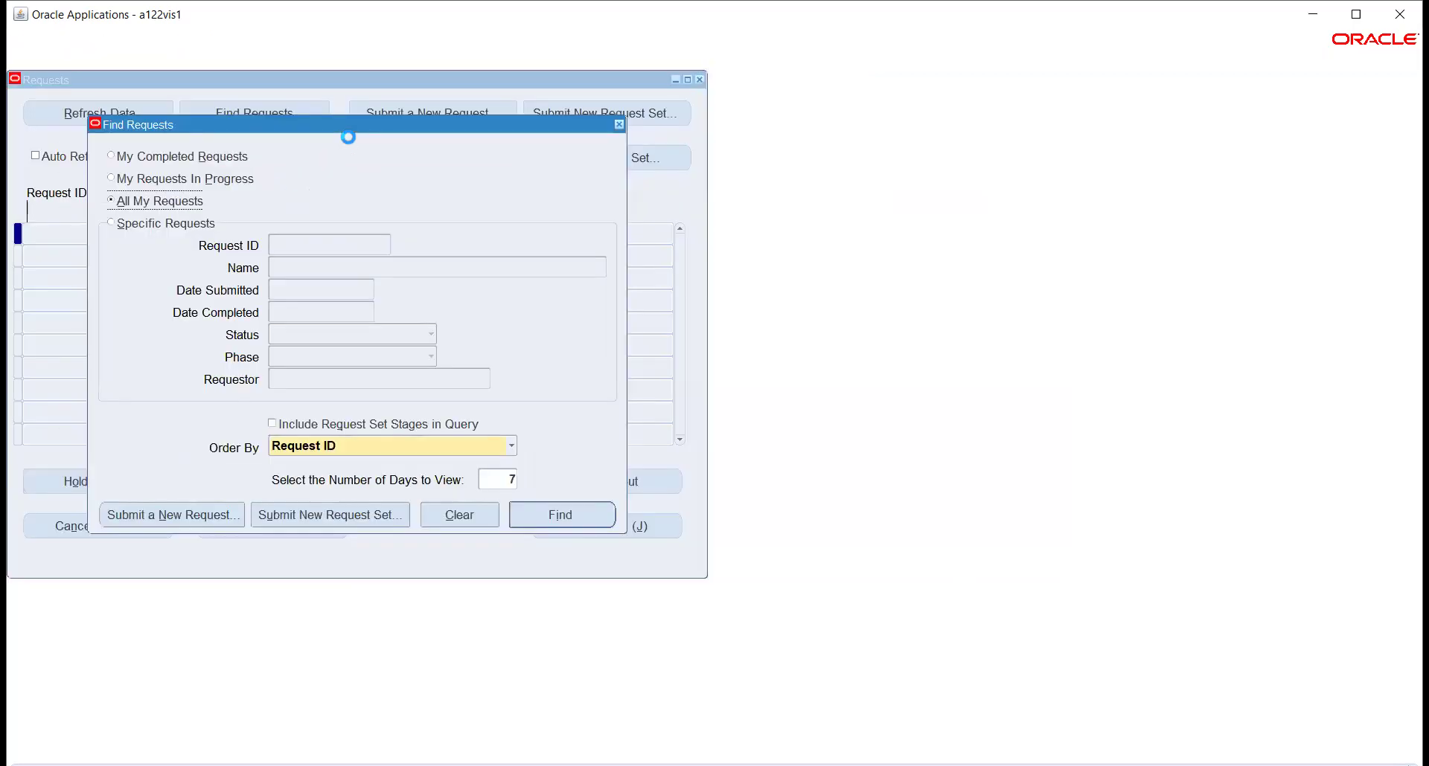
left_click(548, 512)
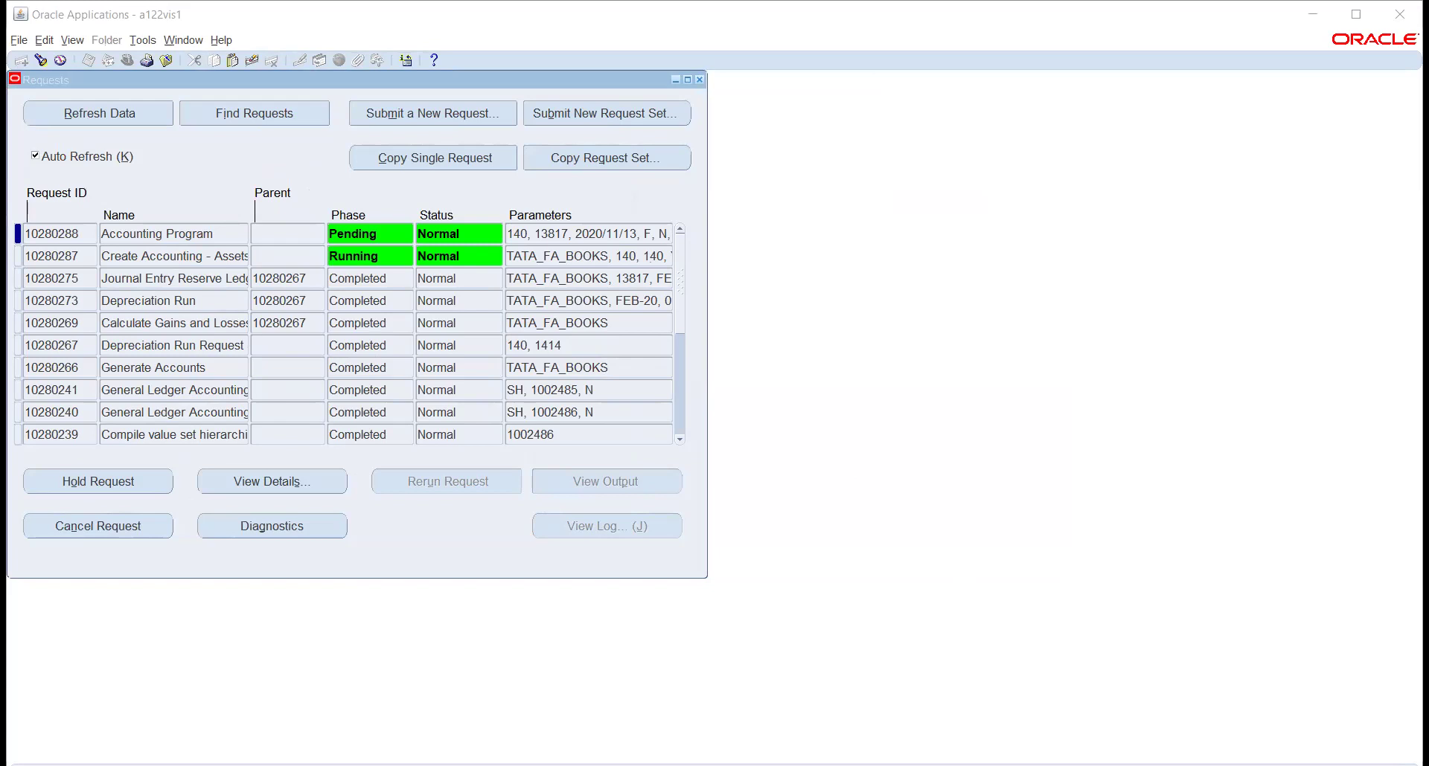
Refresh the requests list repeatedly until the Create Accounting request and the import and posting requests it started have finished
key("alt+Tab")
key("alt+Tab")
left_click(80, 115)
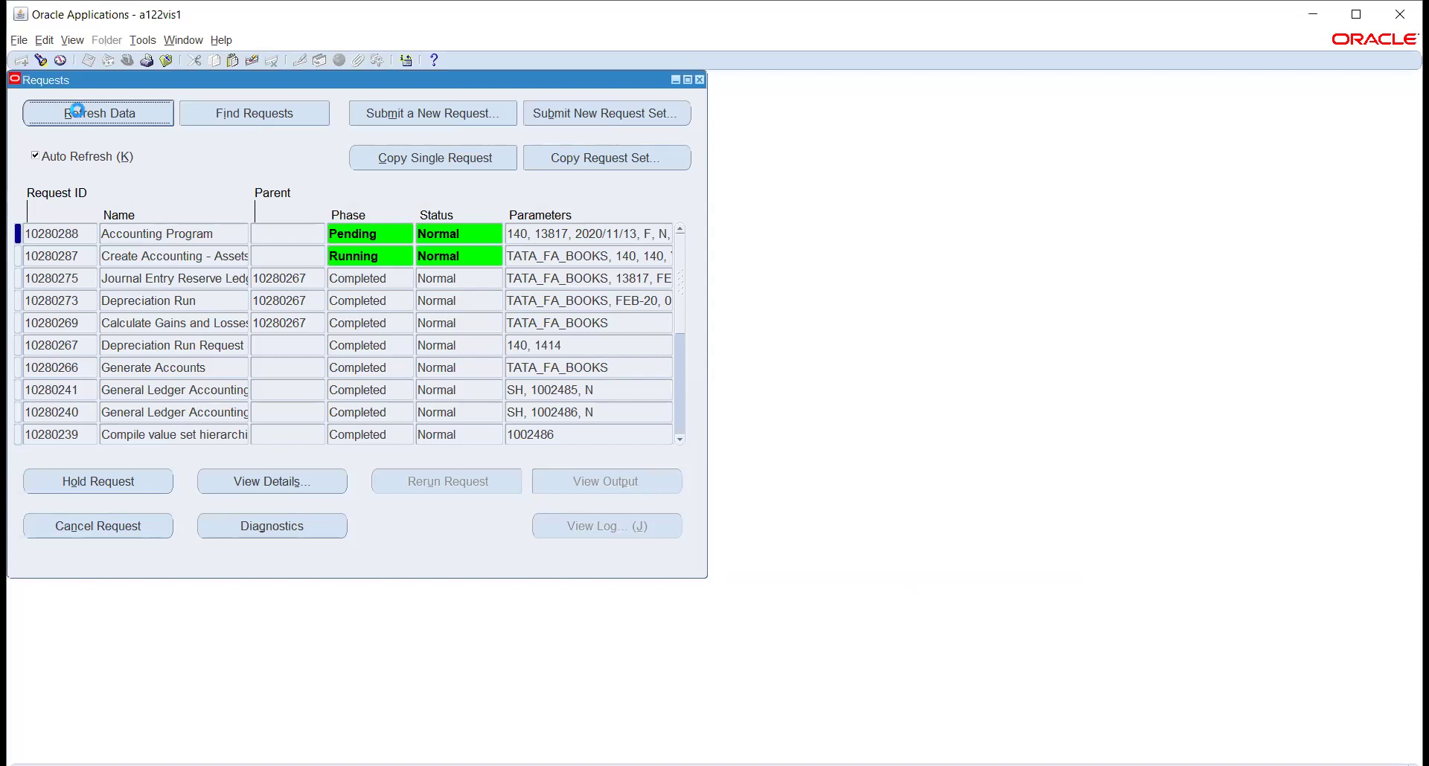
left_click(80, 113)
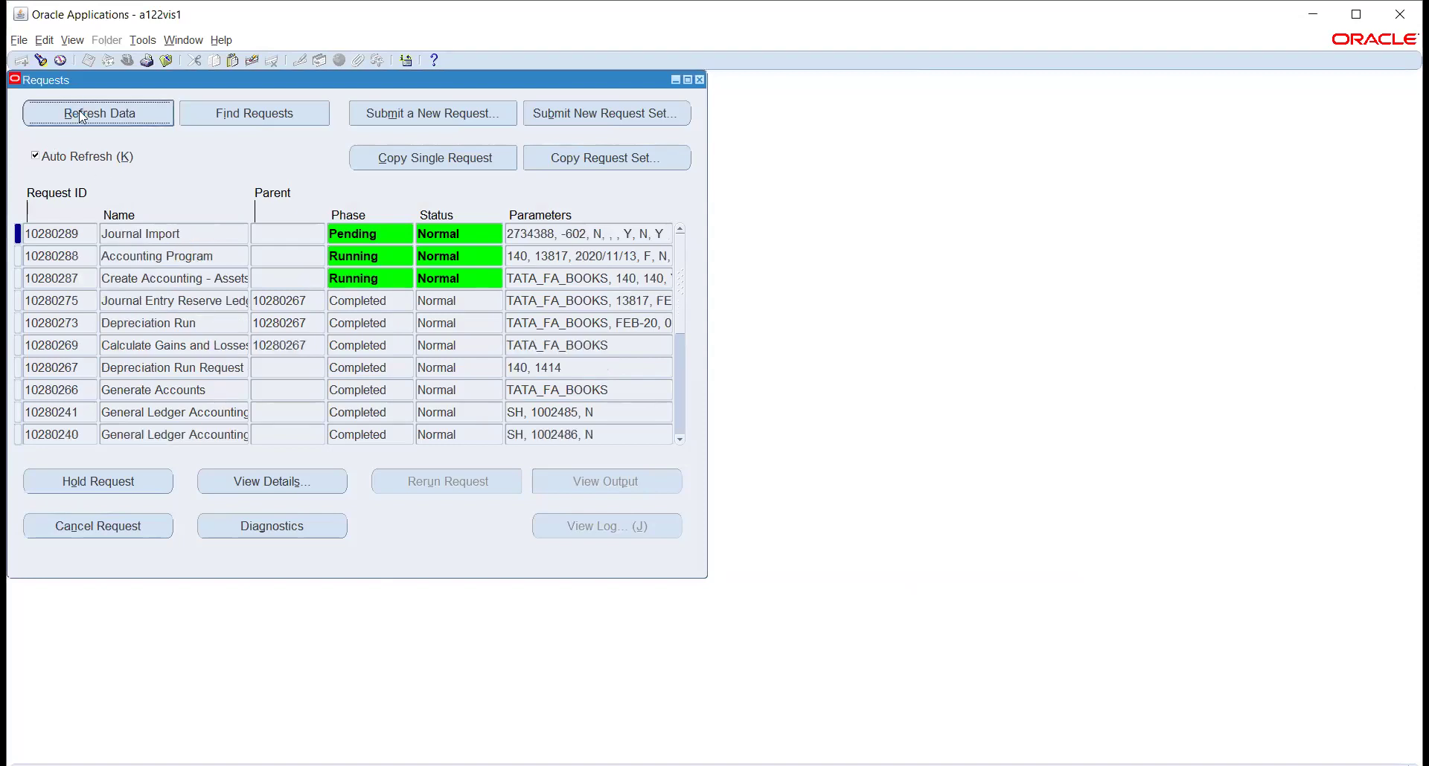
left_click(80, 117)
left_click(79, 118)
left_click(79, 118)
left_click(77, 114)
left_click(76, 112)
left_click(76, 111)
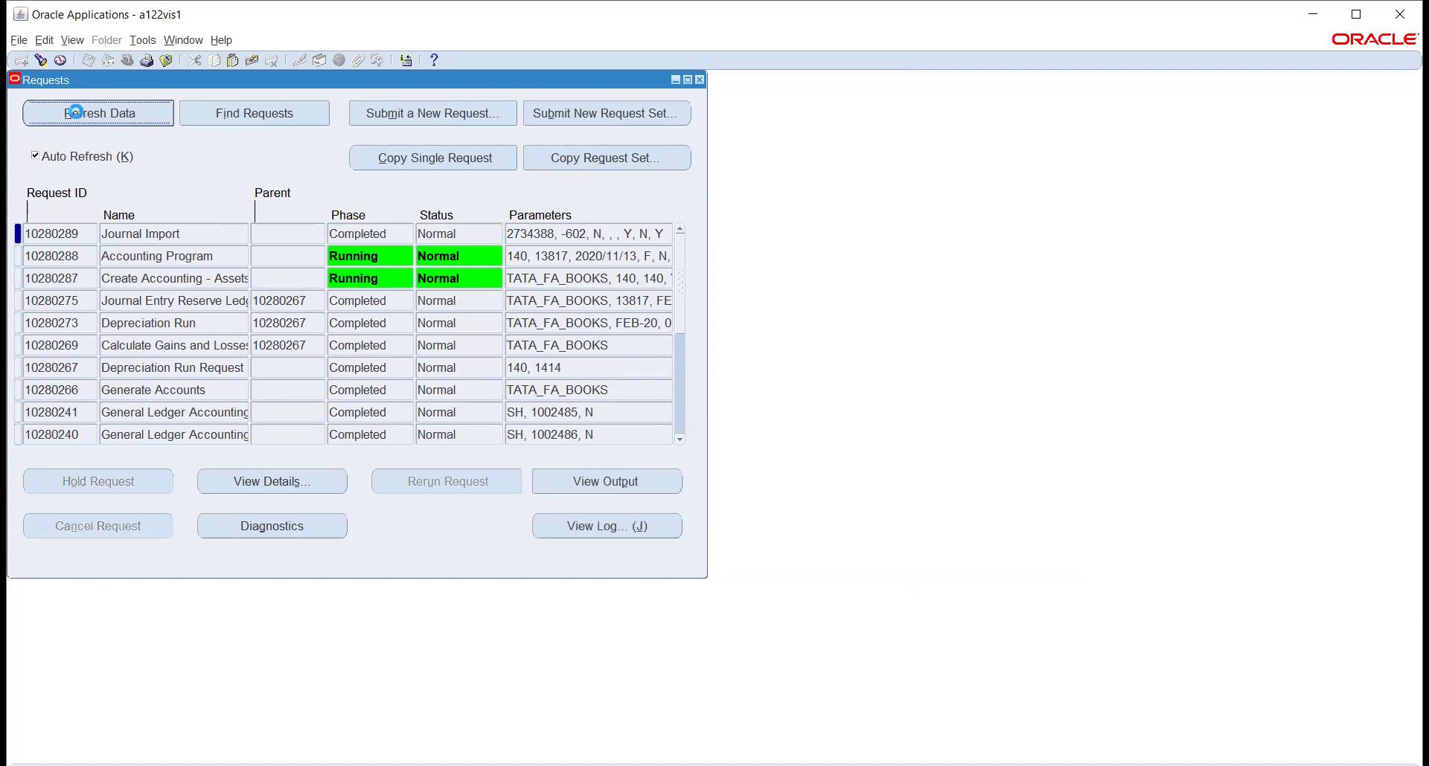
left_click(76, 112)
left_click(76, 112)
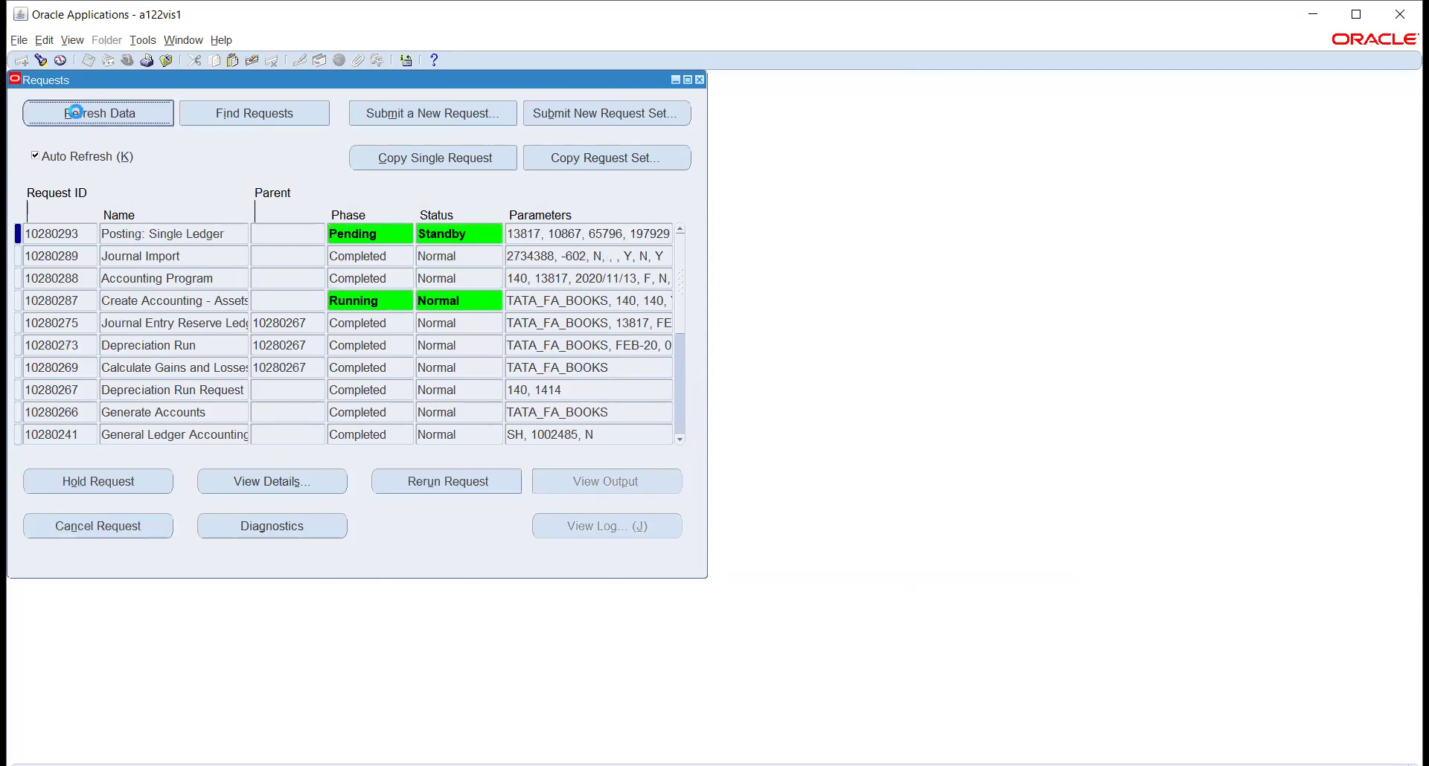
left_click(76, 112)
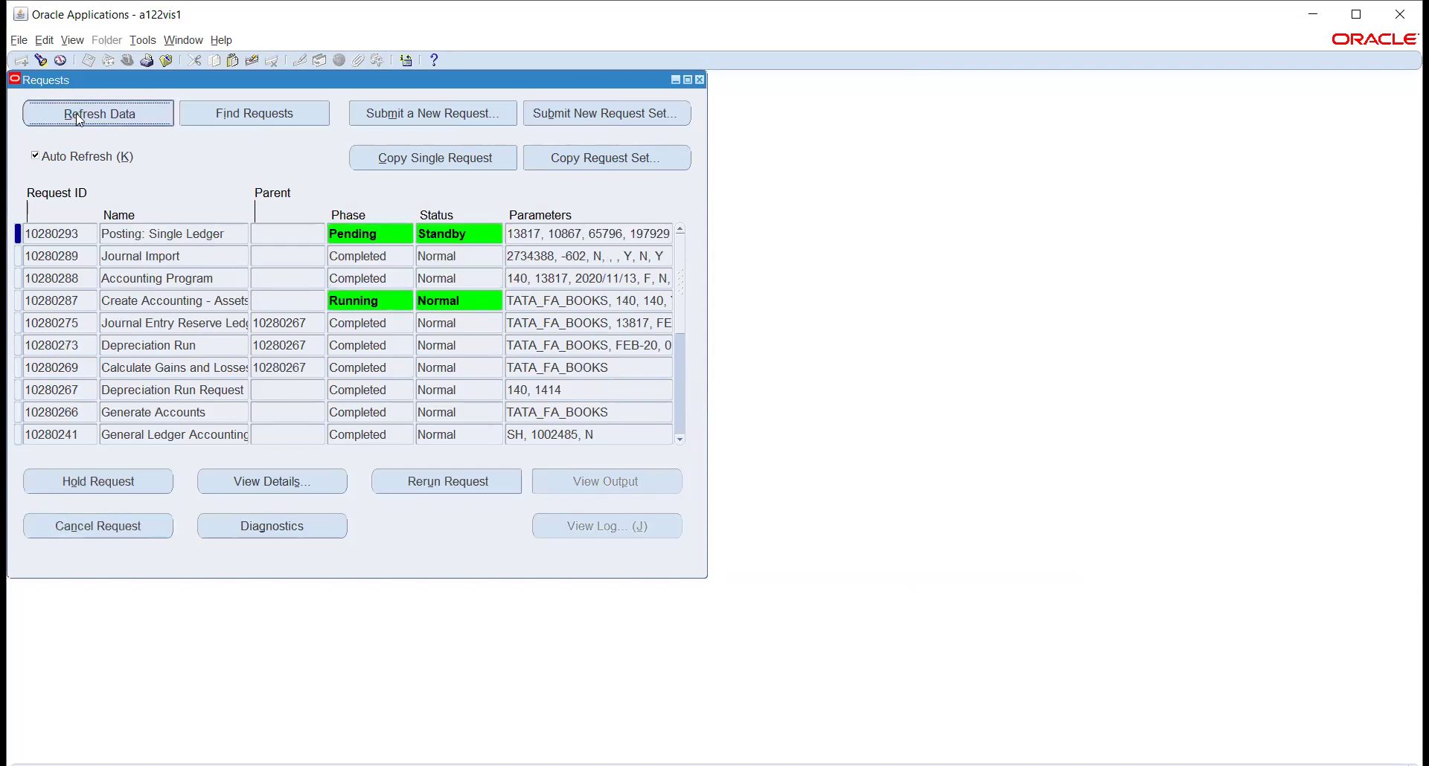
left_click(76, 112)
left_click(76, 112)
left_click(76, 112)
left_click(76, 113)
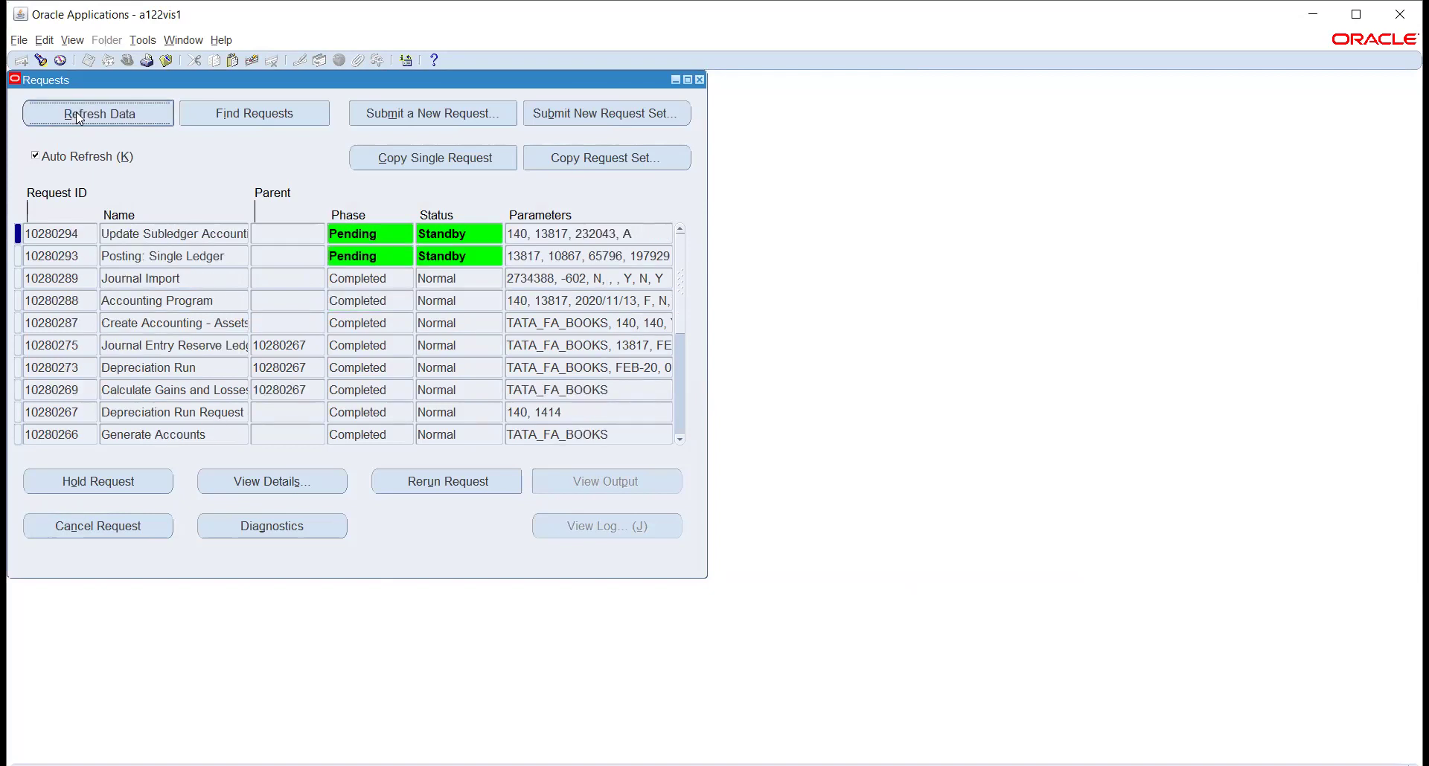
left_click(76, 112)
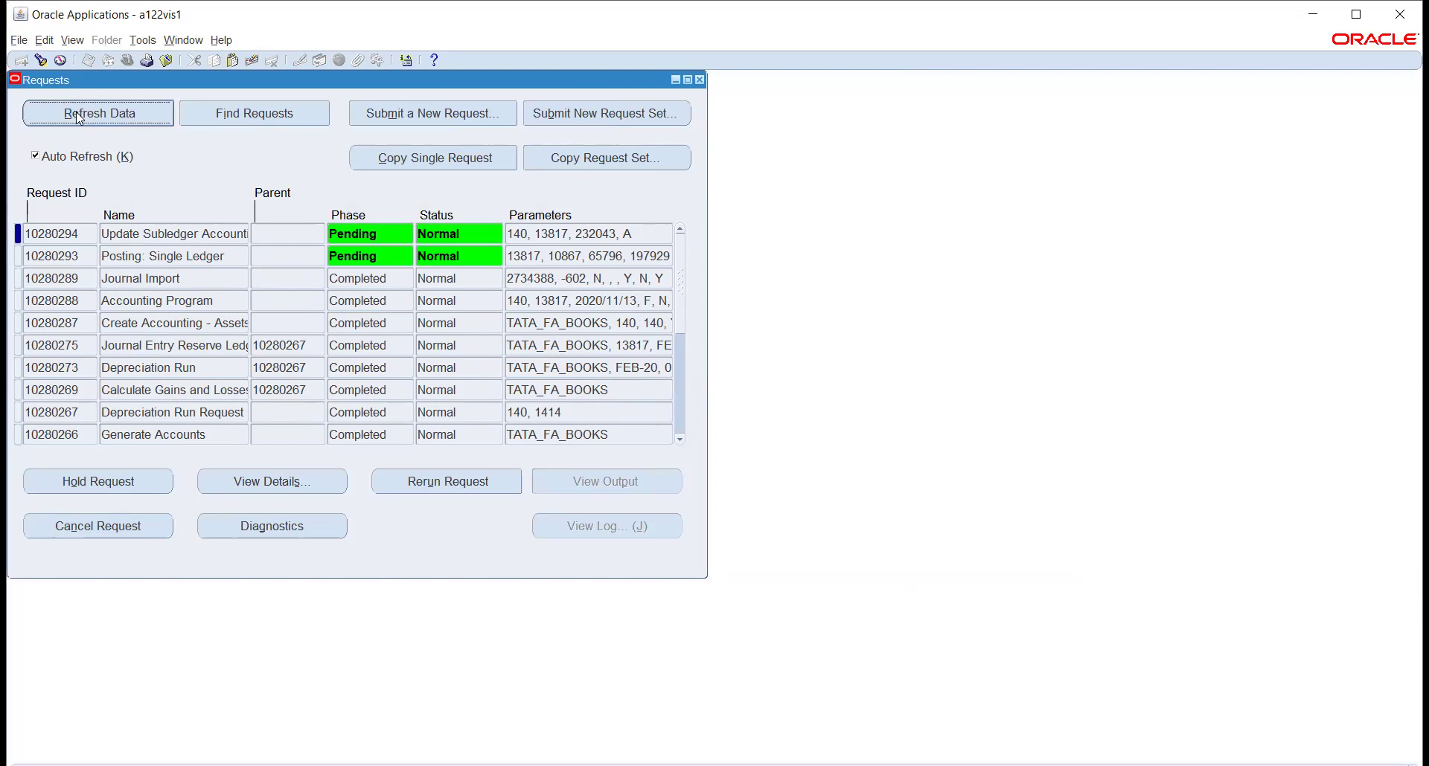
left_click(76, 112)
left_click(76, 112)
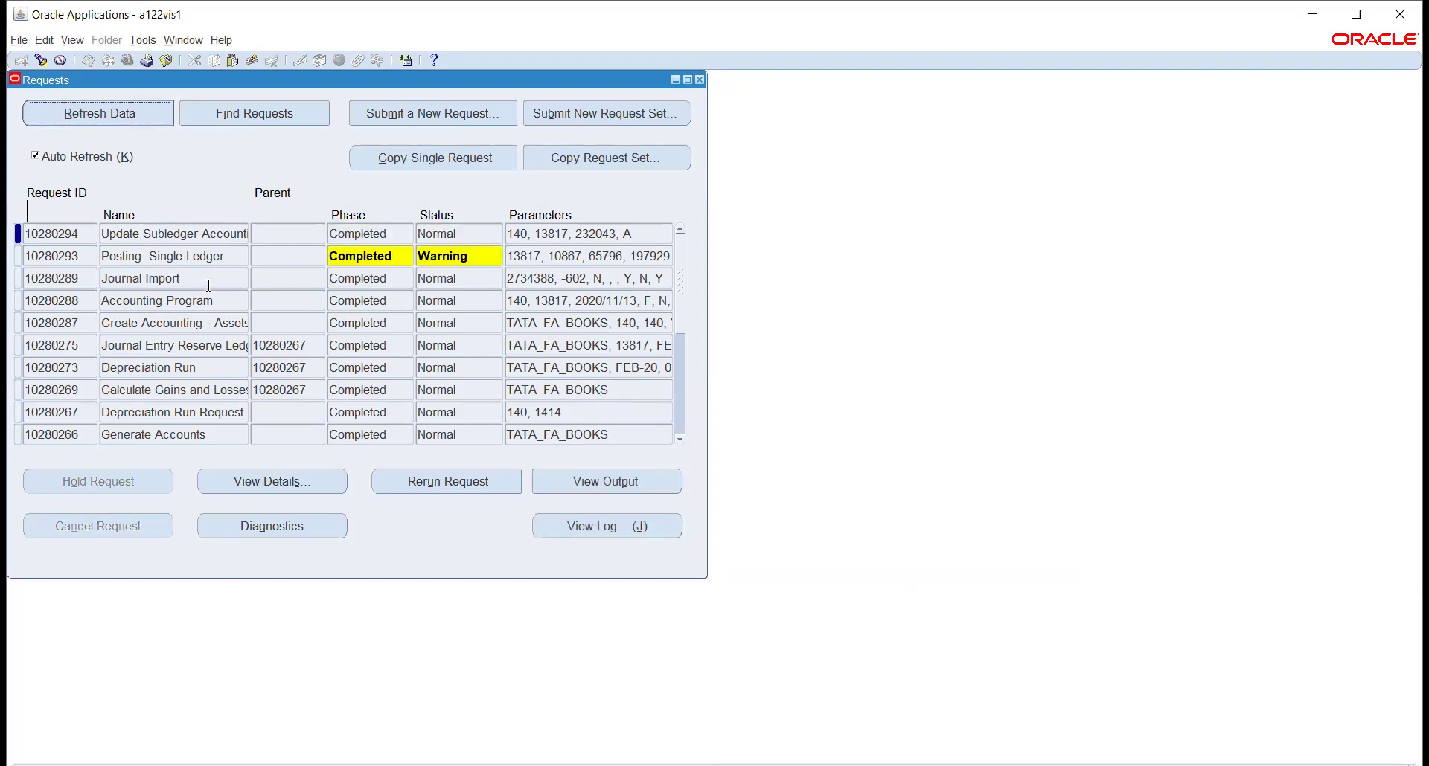
Open the output of the Posting: Single Ledger request and examine the error reported for the journal batch
left_click(231, 262)
left_click(583, 481)
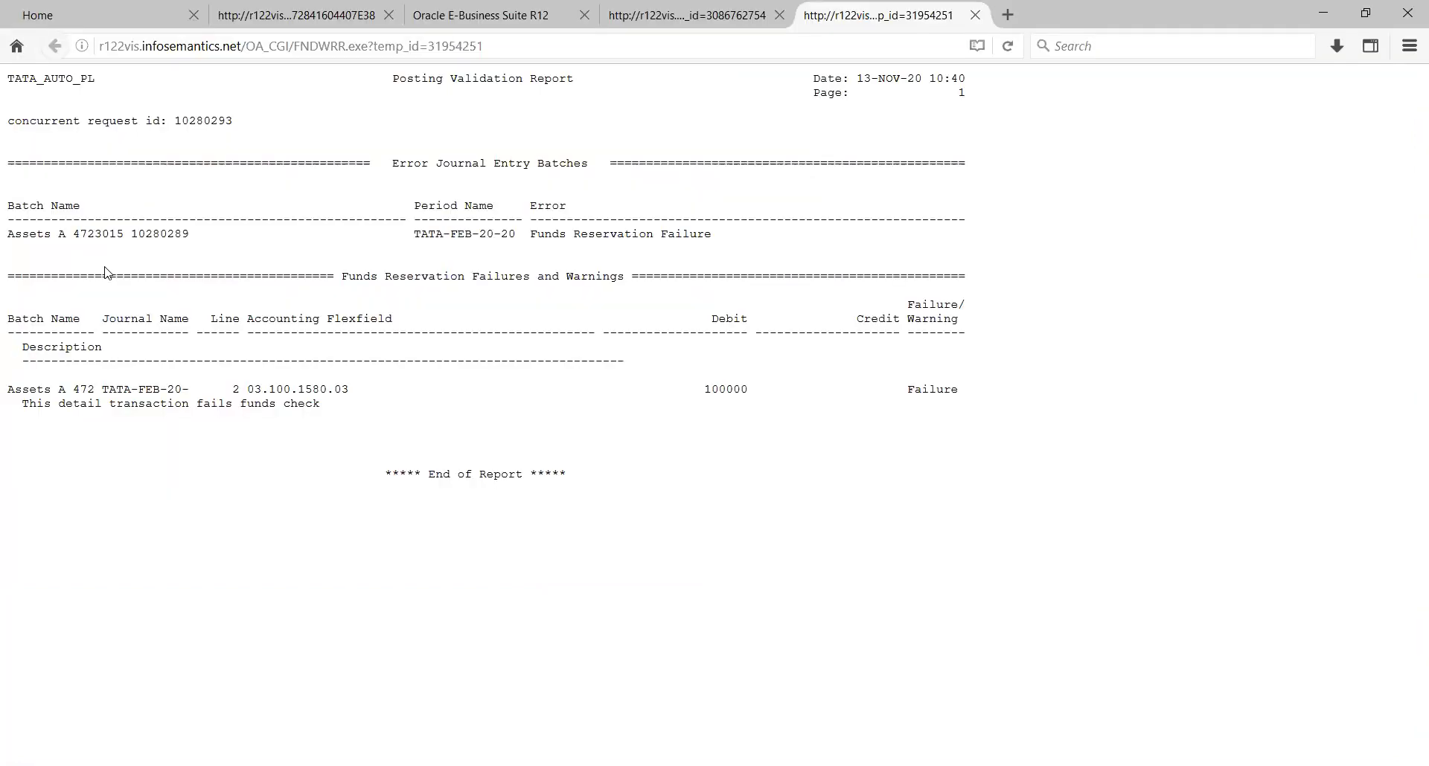
left_click_drag(429, 233, 587, 235)
left_click(631, 234)
left_click_drag(531, 234, 712, 233)
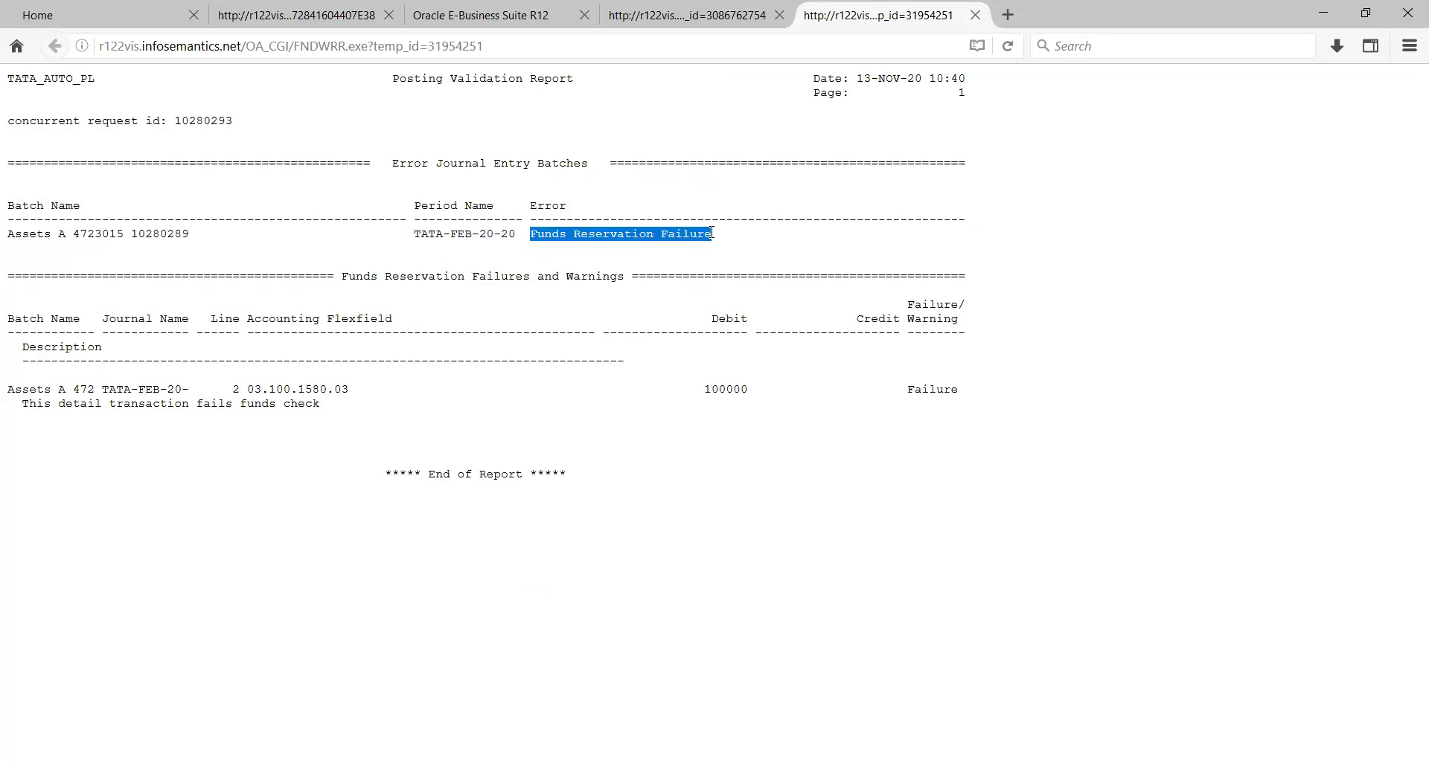
left_click_drag(10, 236, 189, 231)
key("ctrl+c")
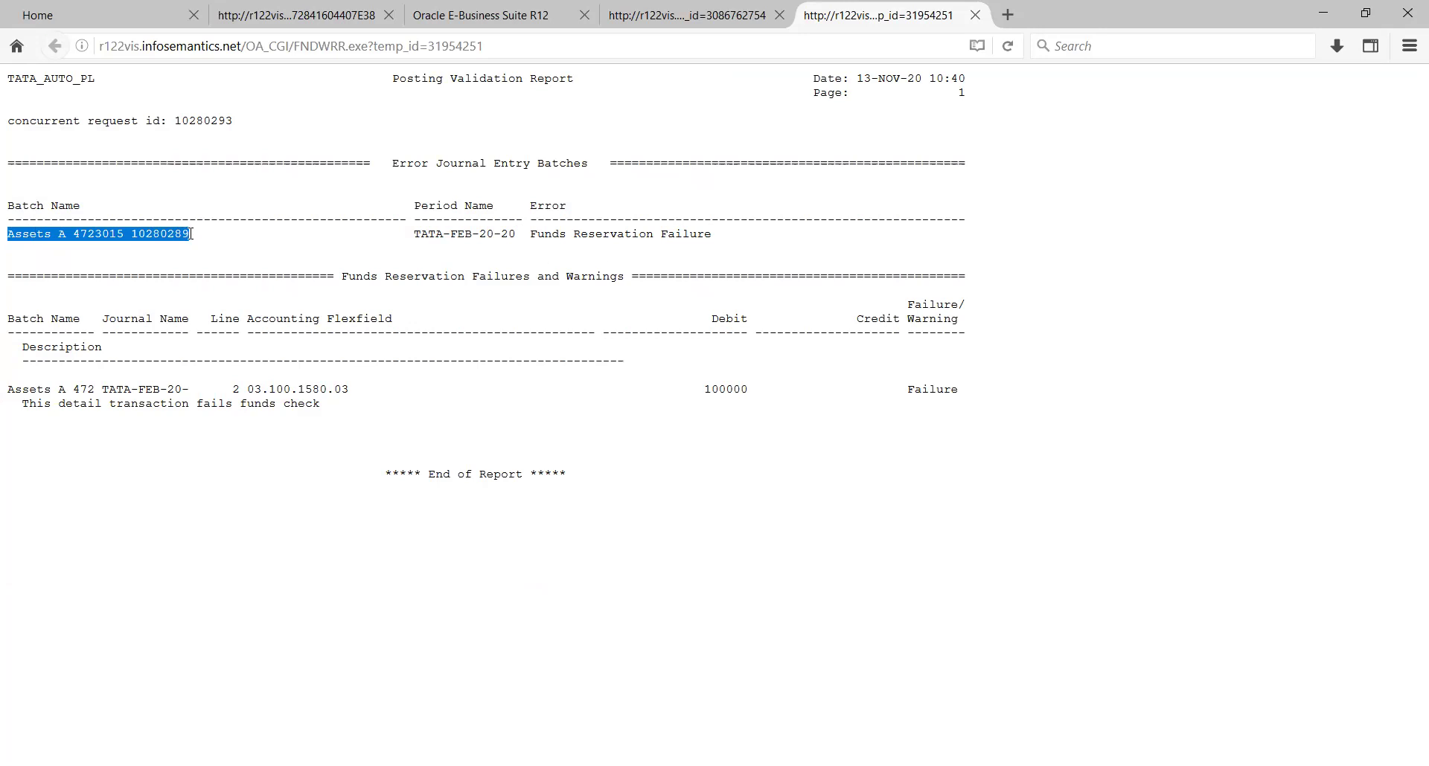
left_click_drag(414, 234, 500, 234)
left_click(573, 186)
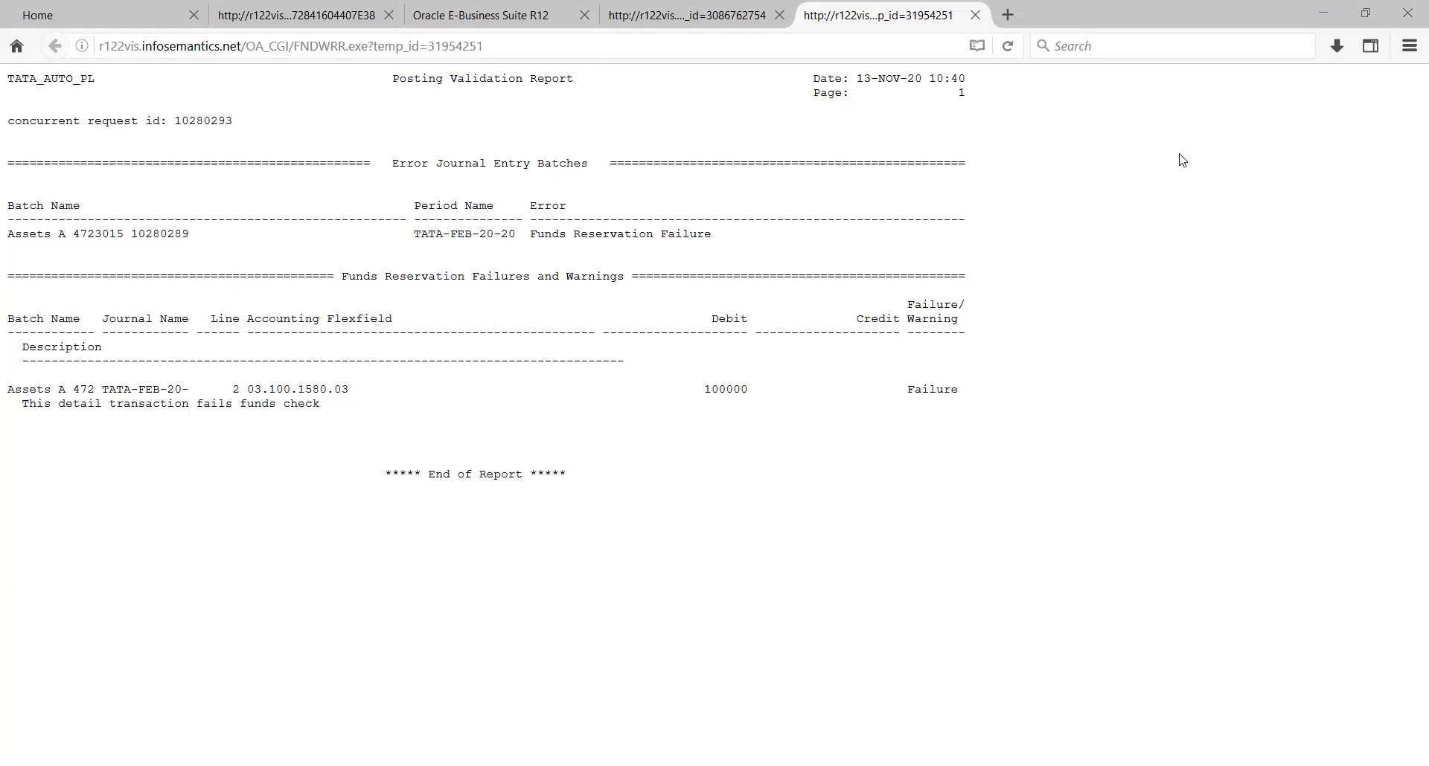
left_click(588, 765)
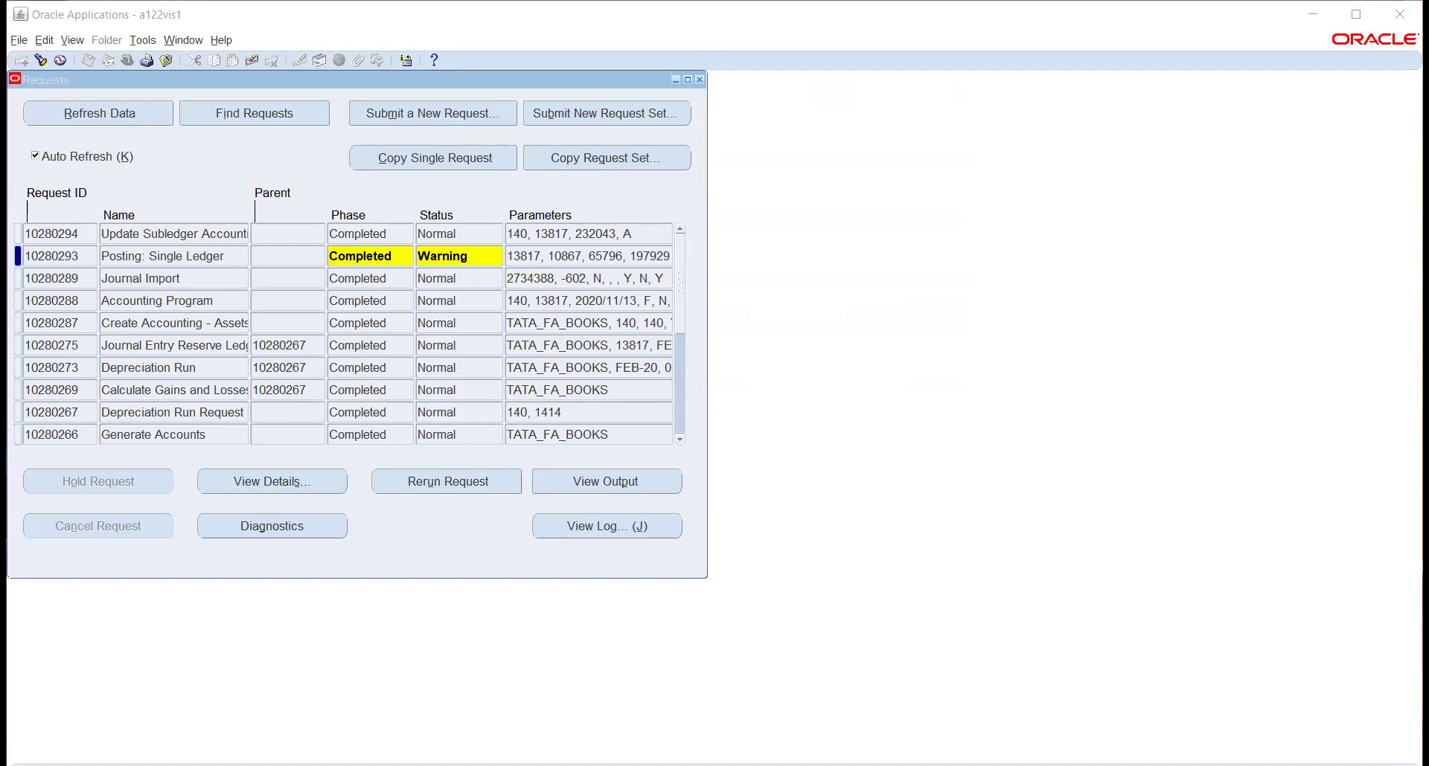
Leave the requests list and switch the responsibility to TATA_GL_AUTO
left_click(109, 119)
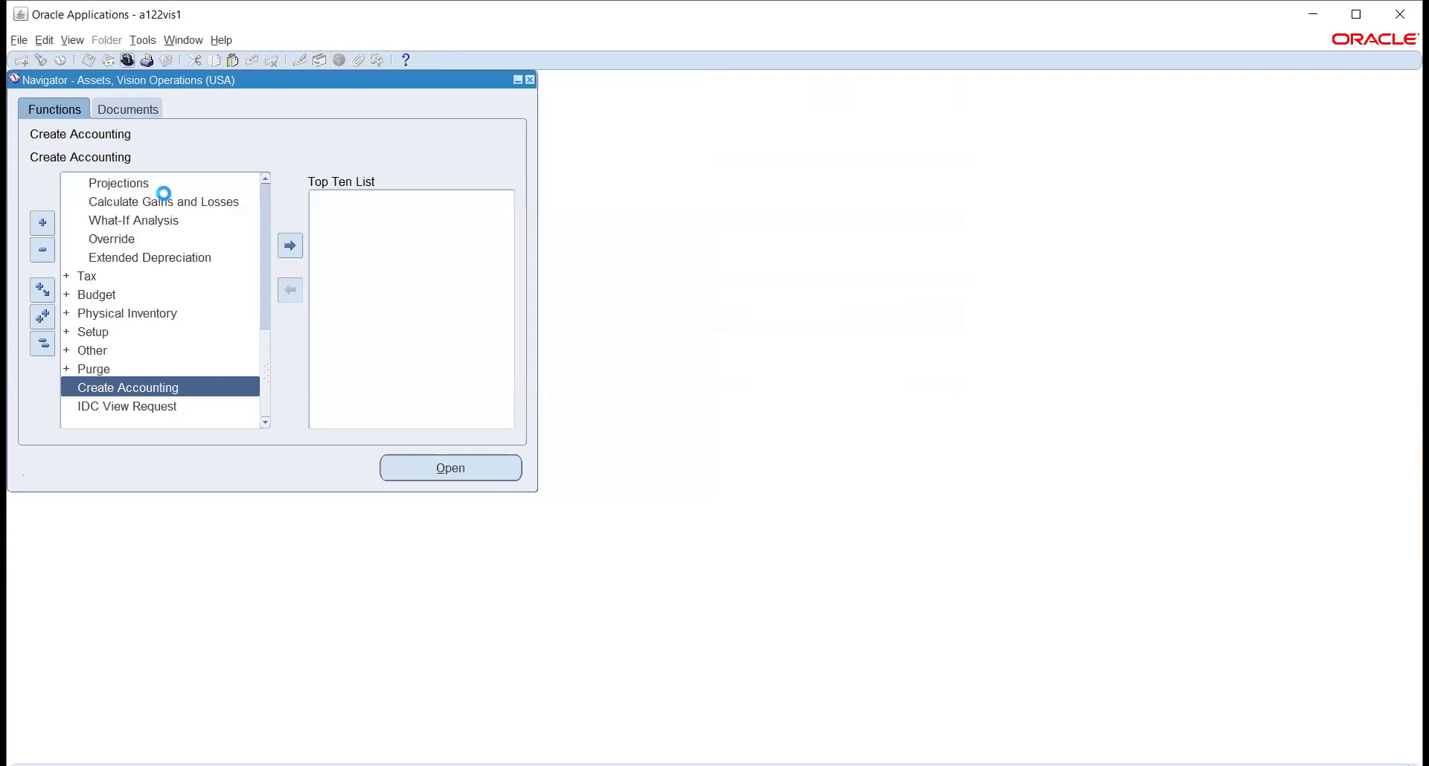
type("t")
key("Return")
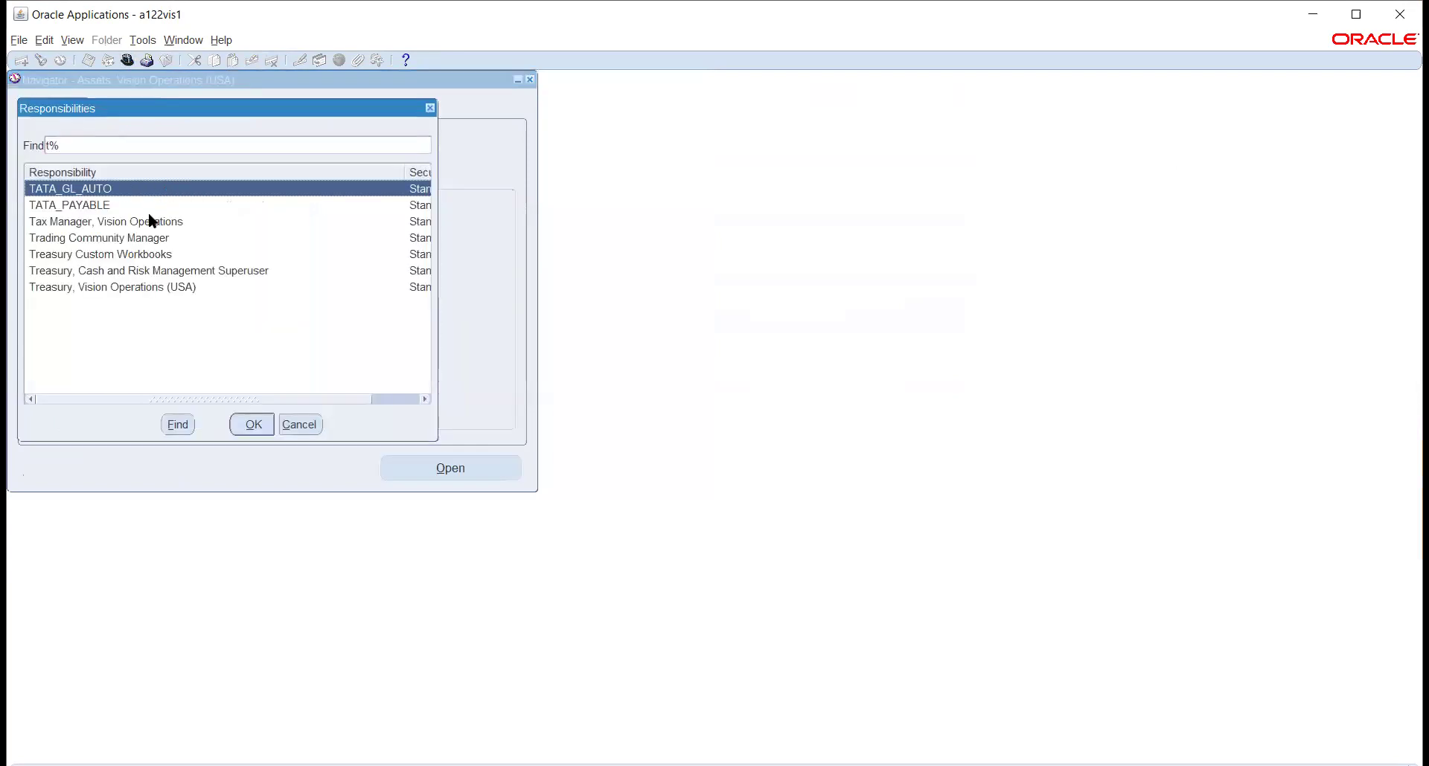
left_click(251, 424)
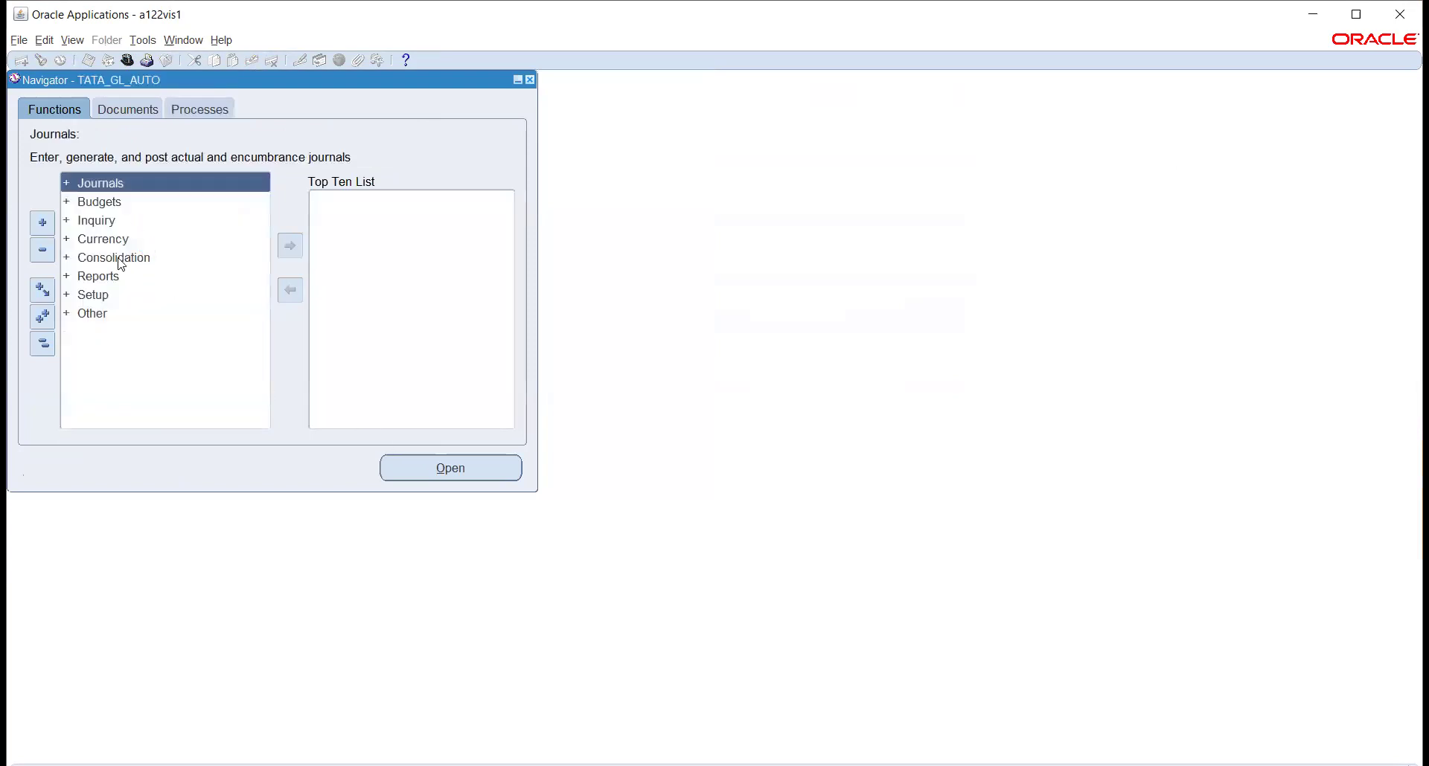
double_click(93, 184)
left_click(89, 201)
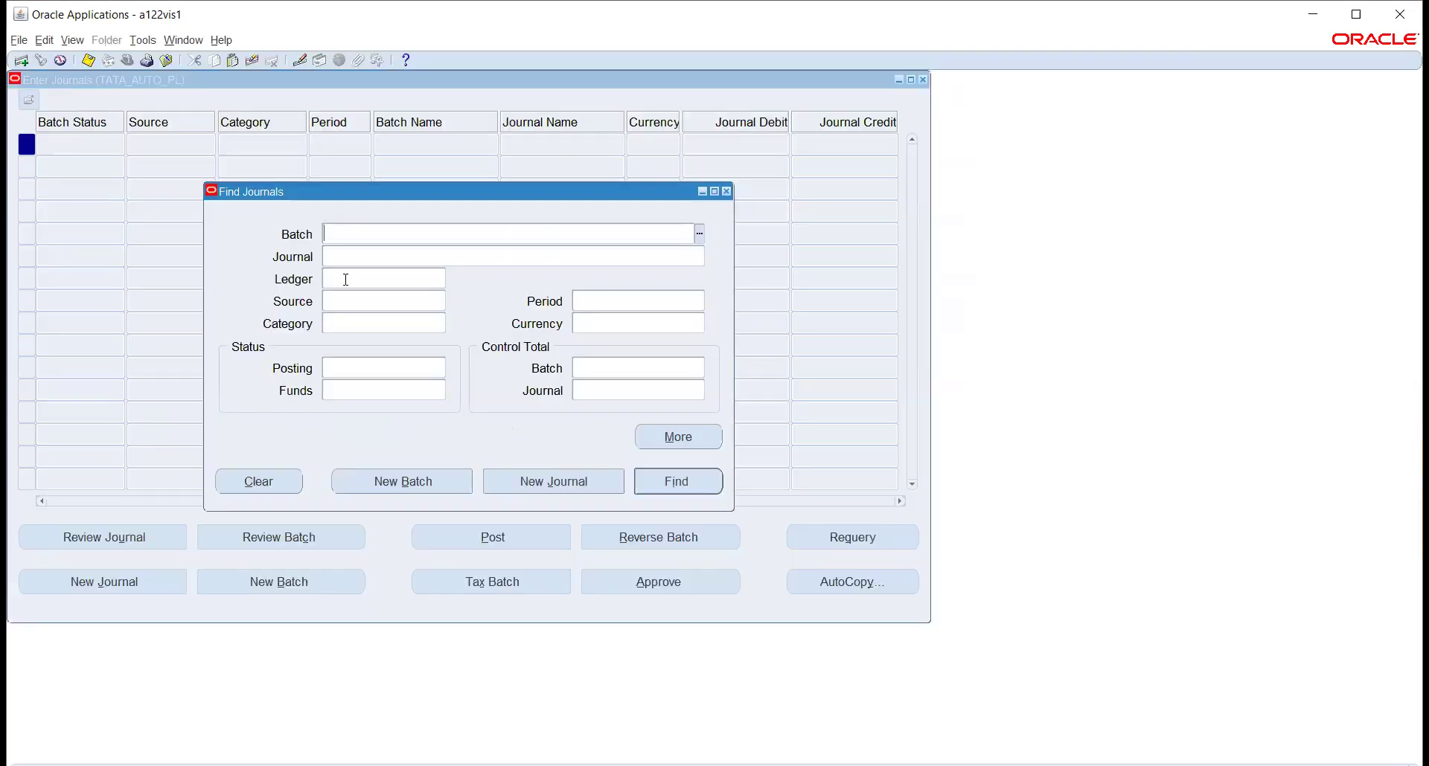
key("ctrl+v")
key("Tab")
left_click(676, 484)
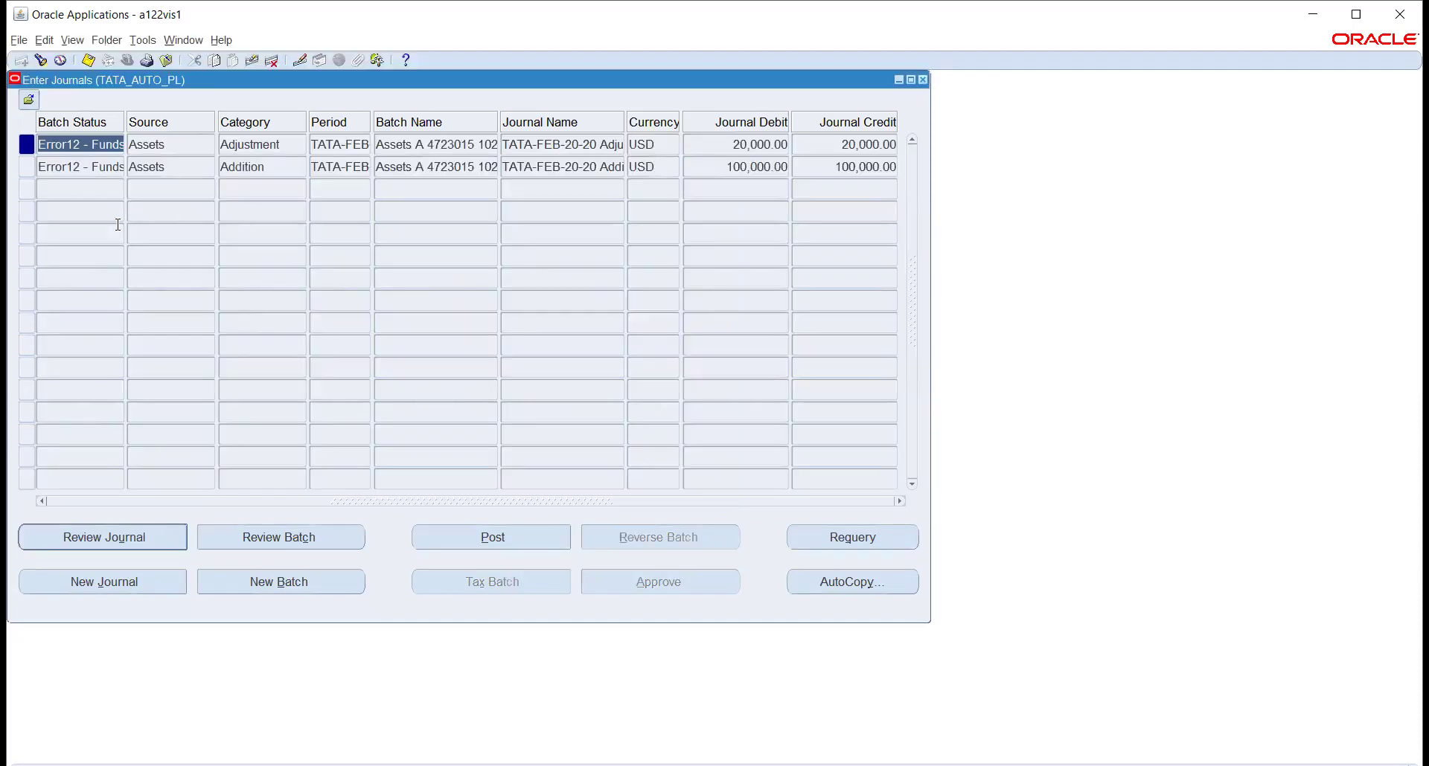
Review the Addition journal, checking the account description of both lines, and close it
left_click(85, 167)
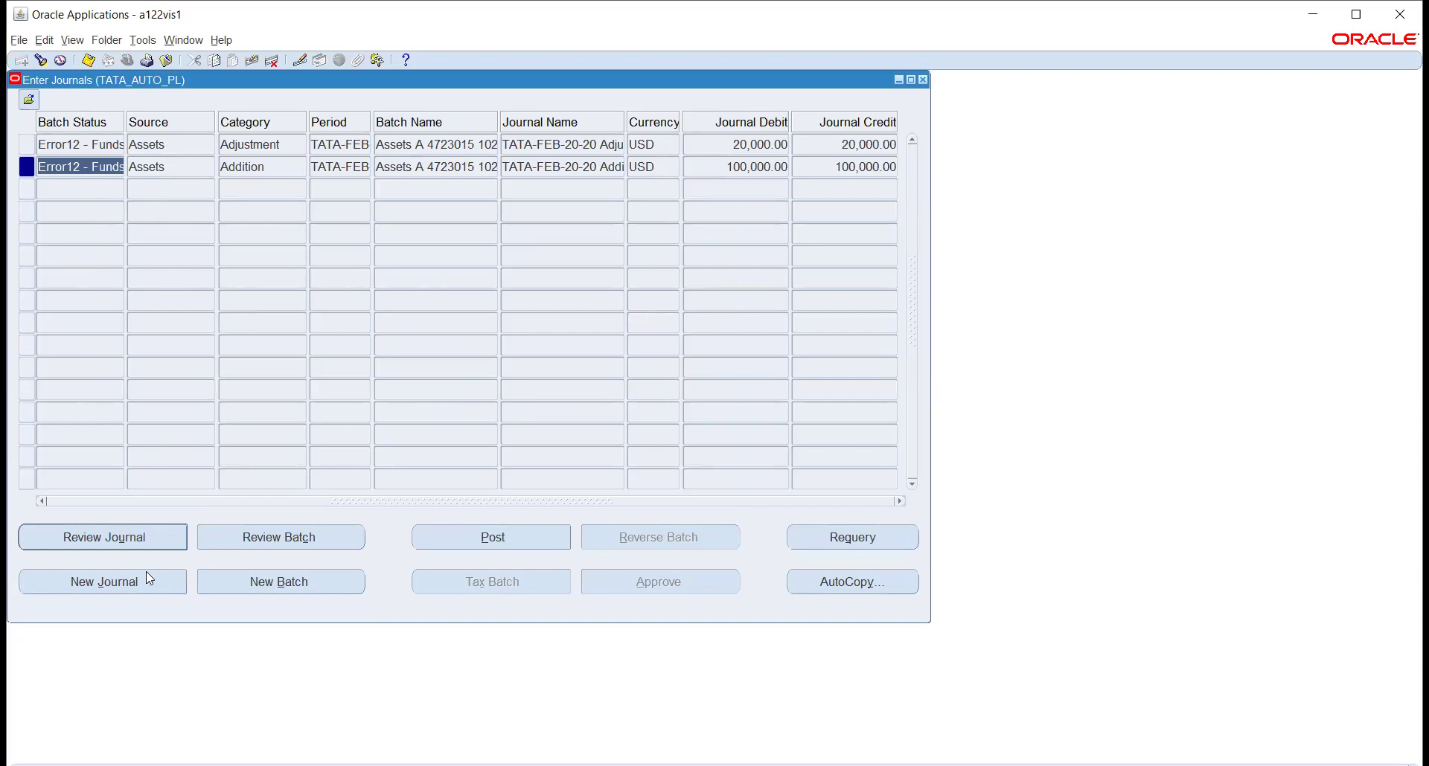
left_click(112, 536)
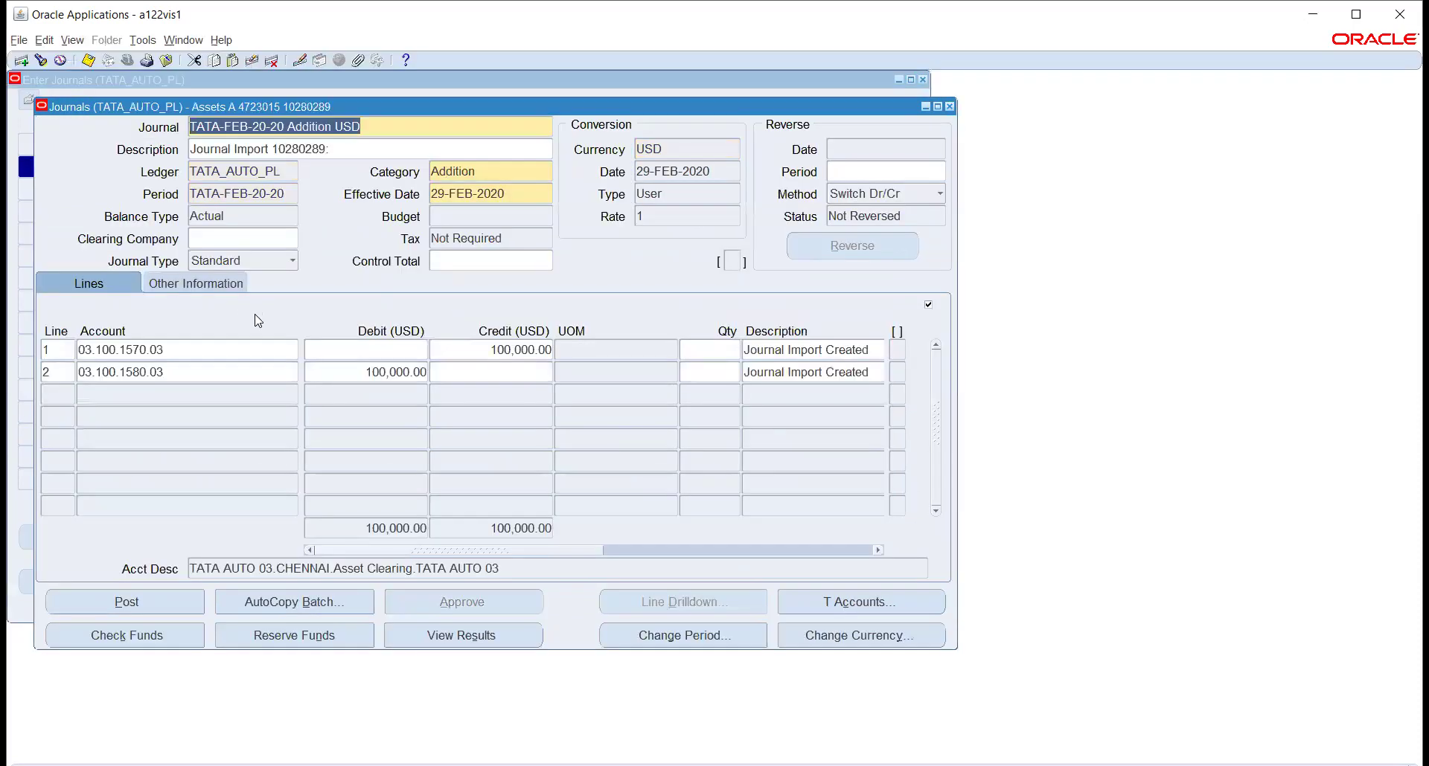
left_click(196, 349)
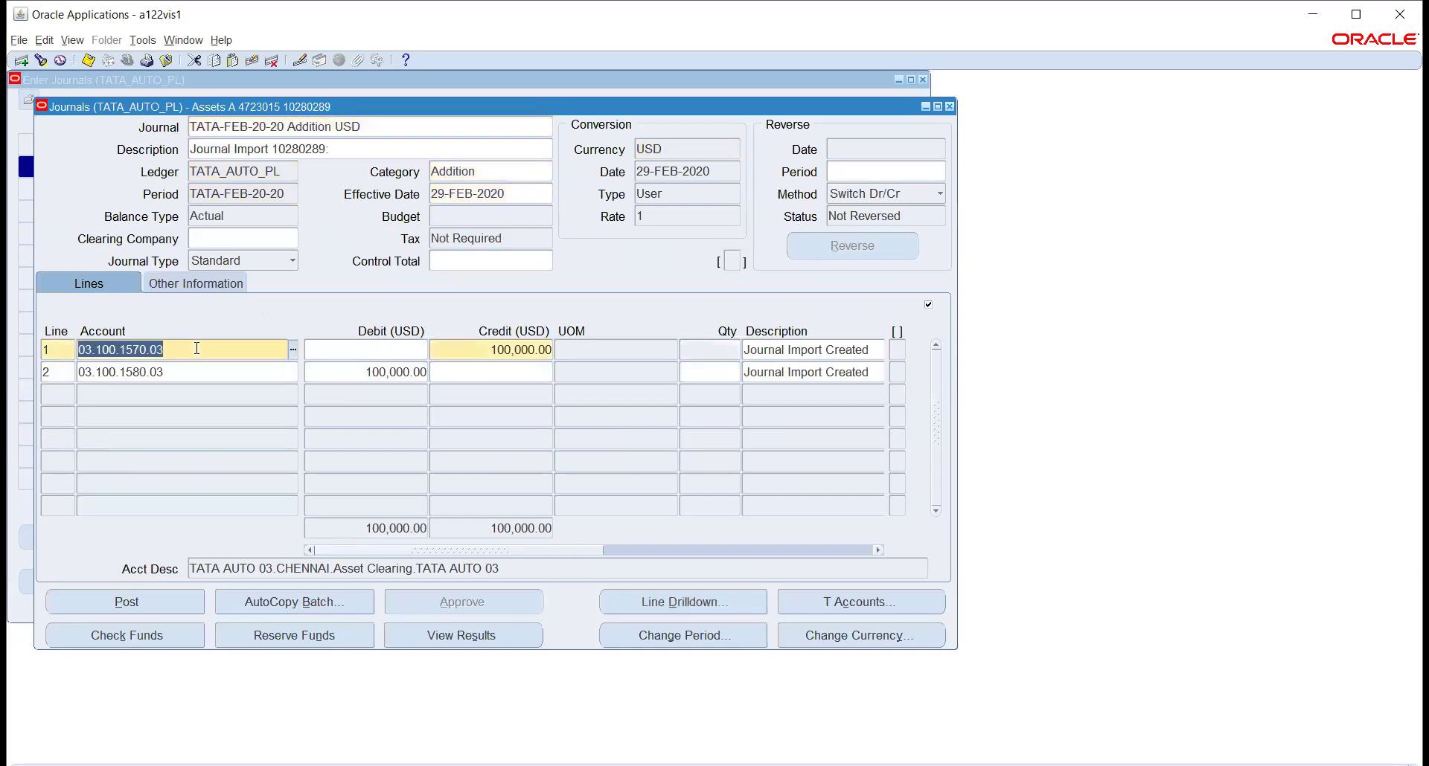
left_click(198, 374)
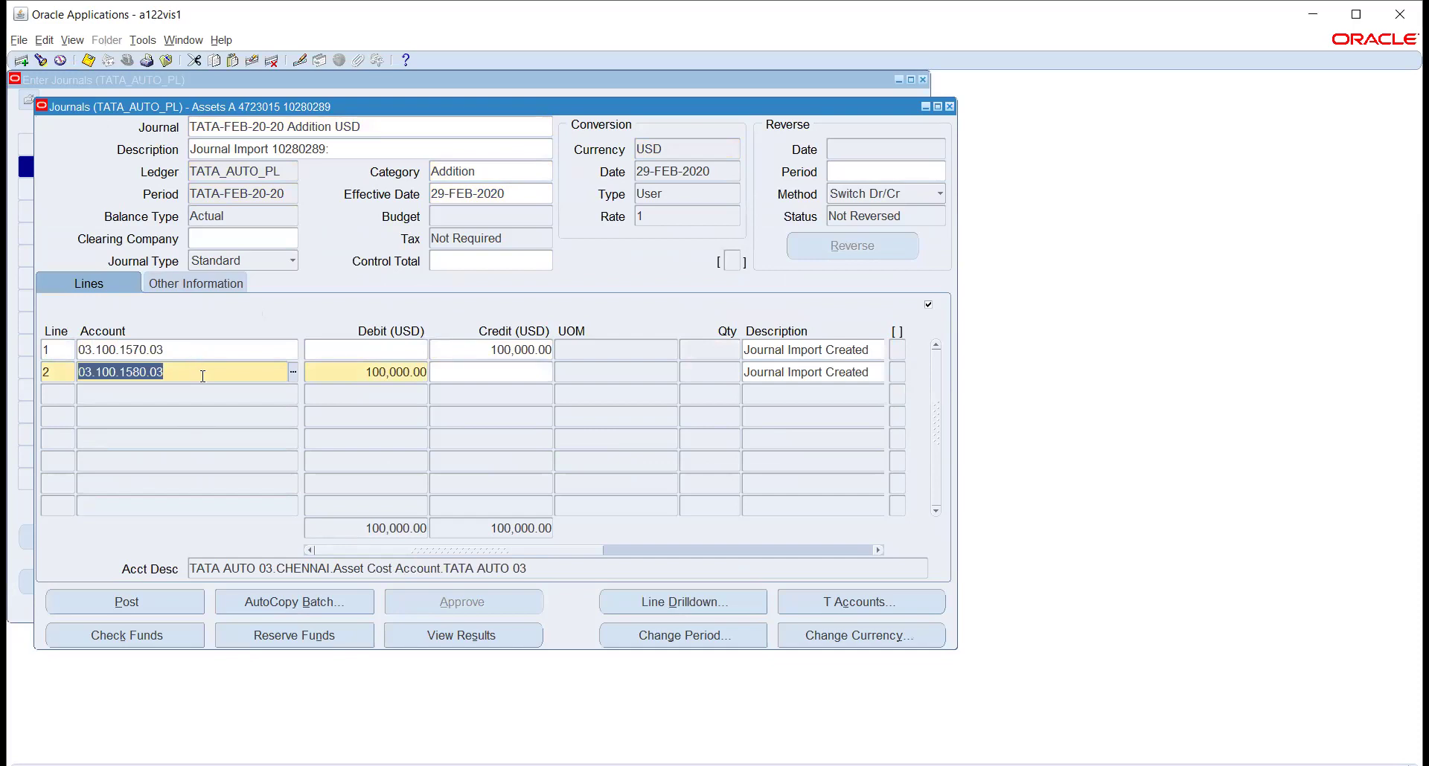
left_click(189, 347)
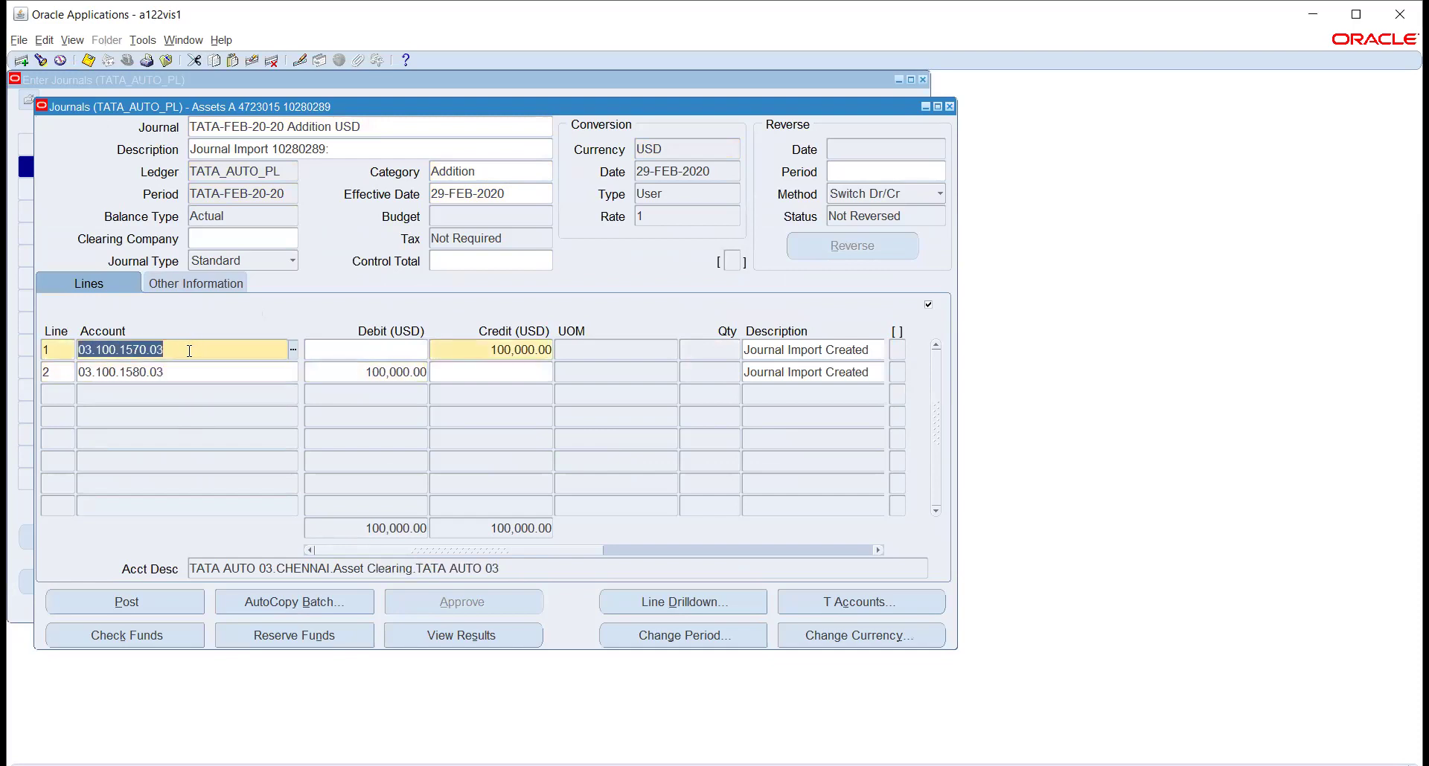
left_click(950, 106)
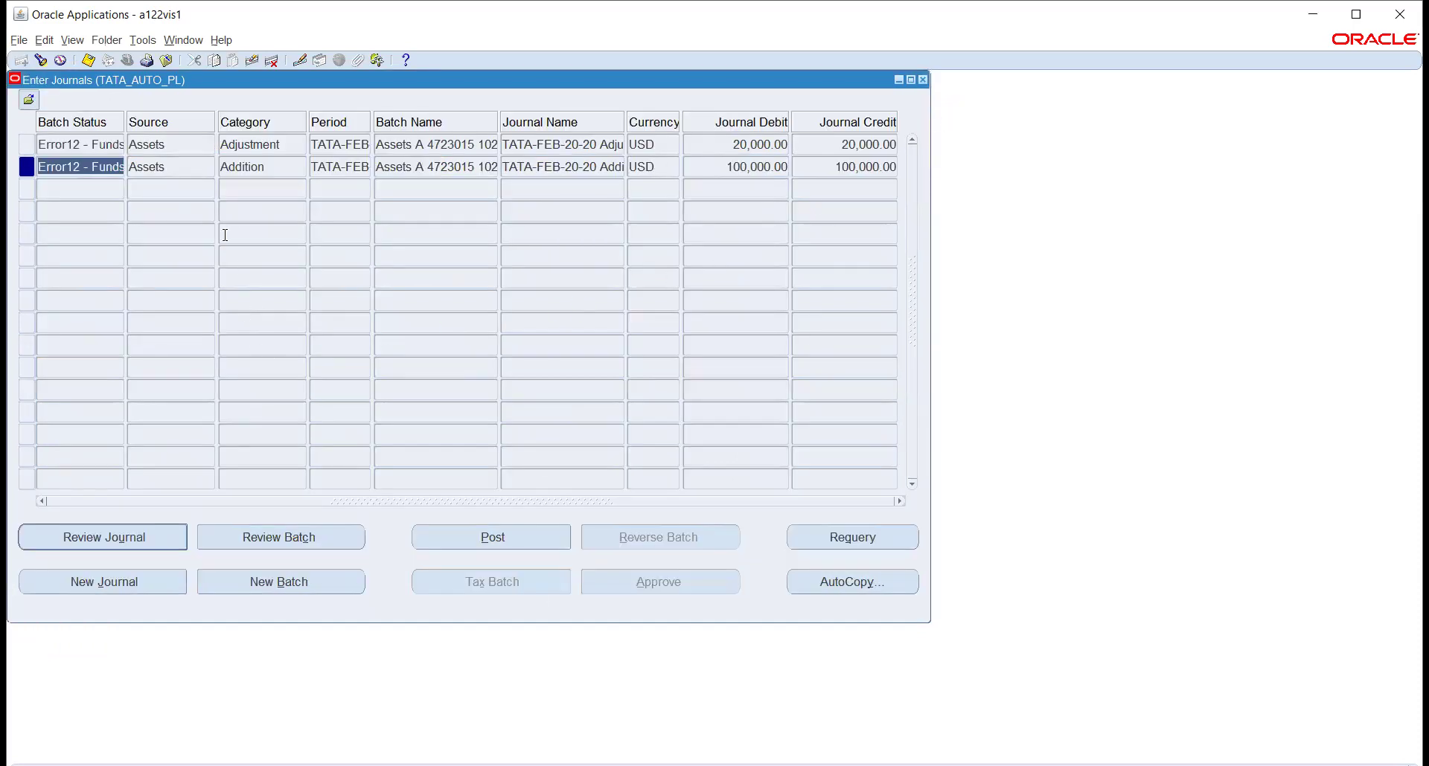
Review the Adjustment journal, checking the account descriptions and the debit and credit amounts of both lines, and close it
left_click(95, 145)
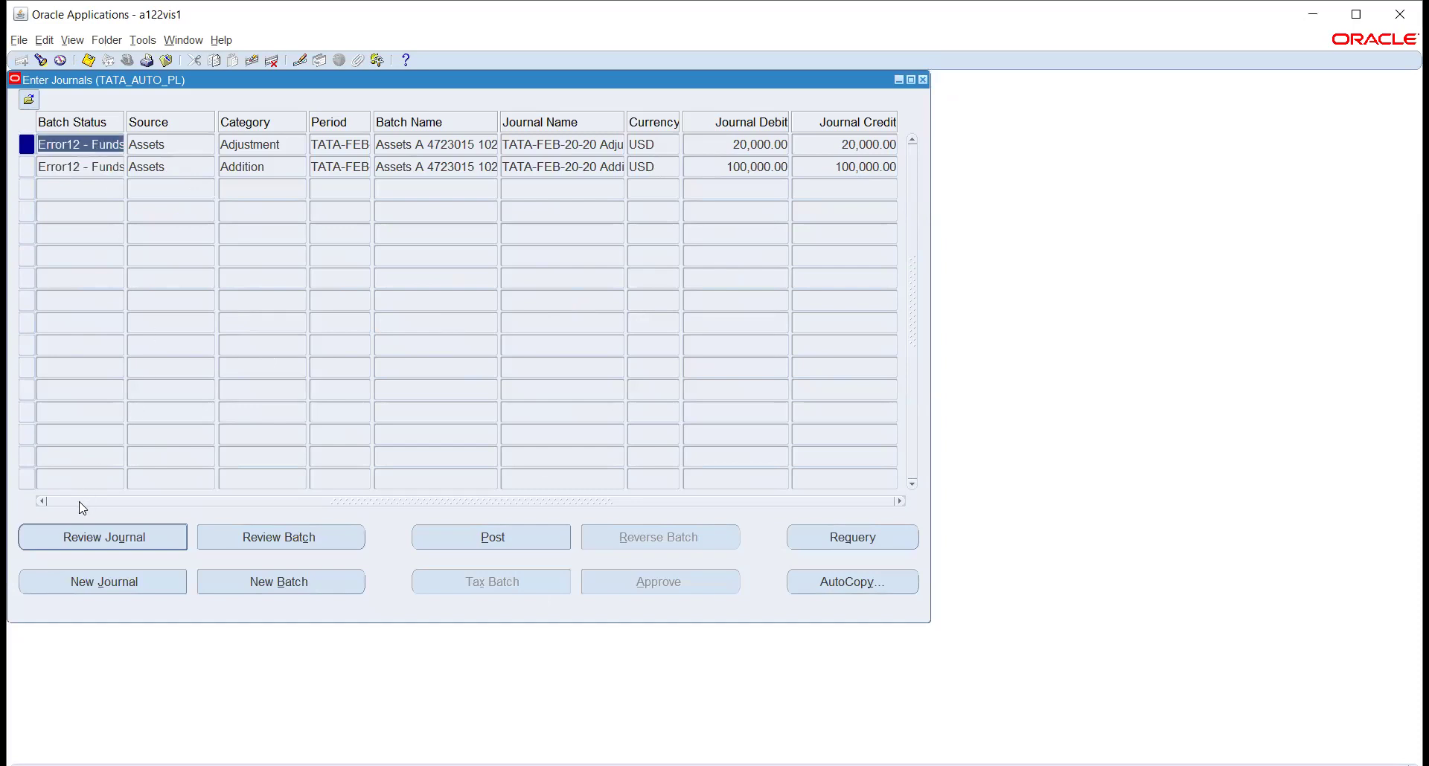
left_click(67, 537)
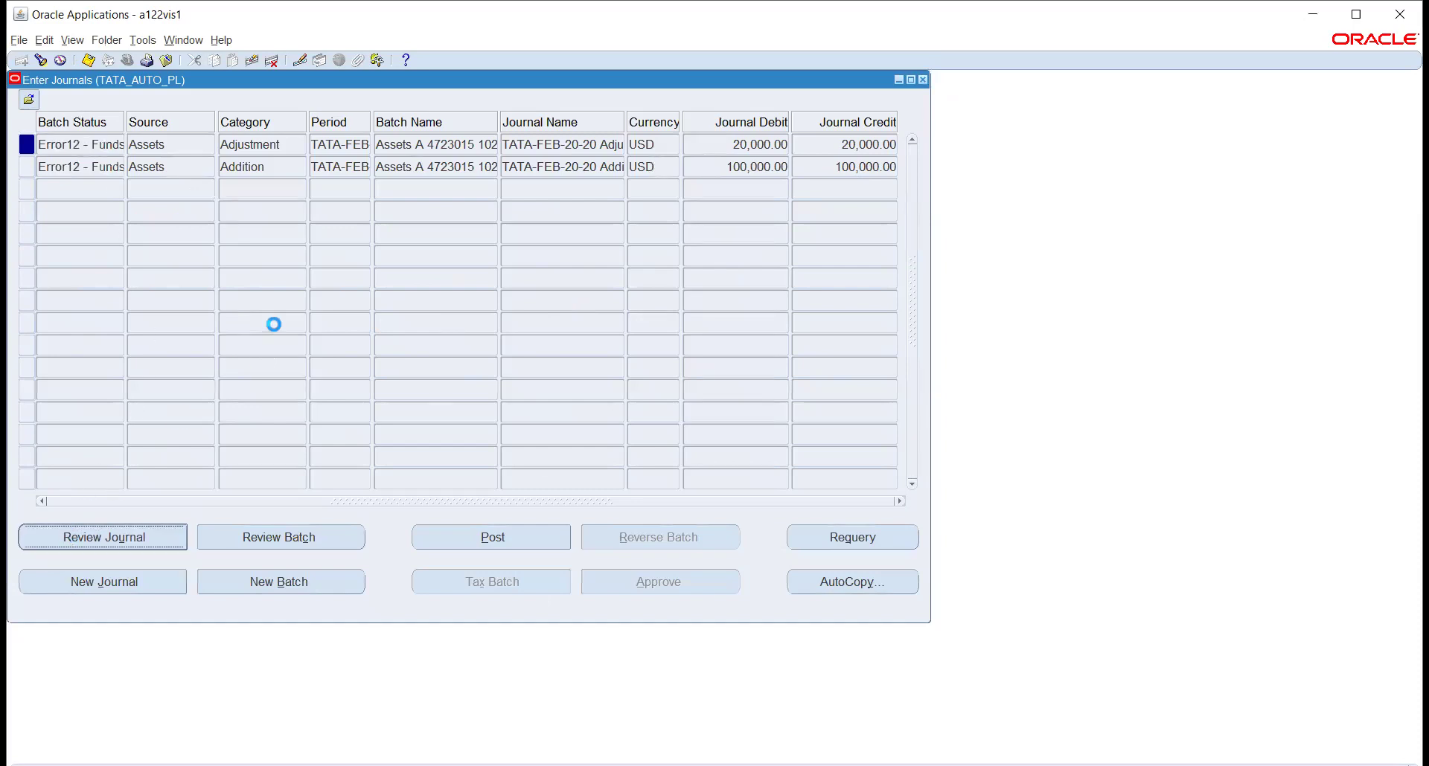
left_click(198, 351)
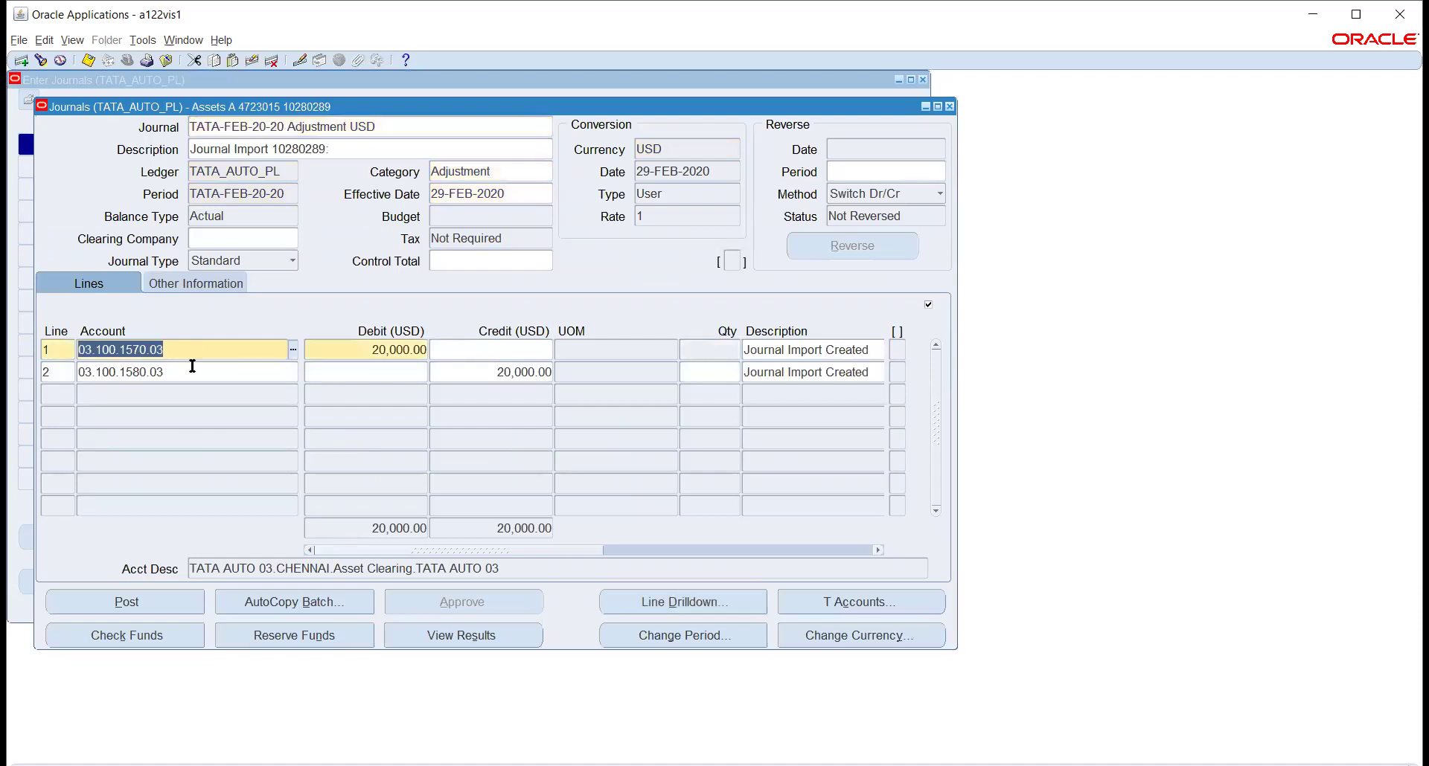
left_click(192, 373)
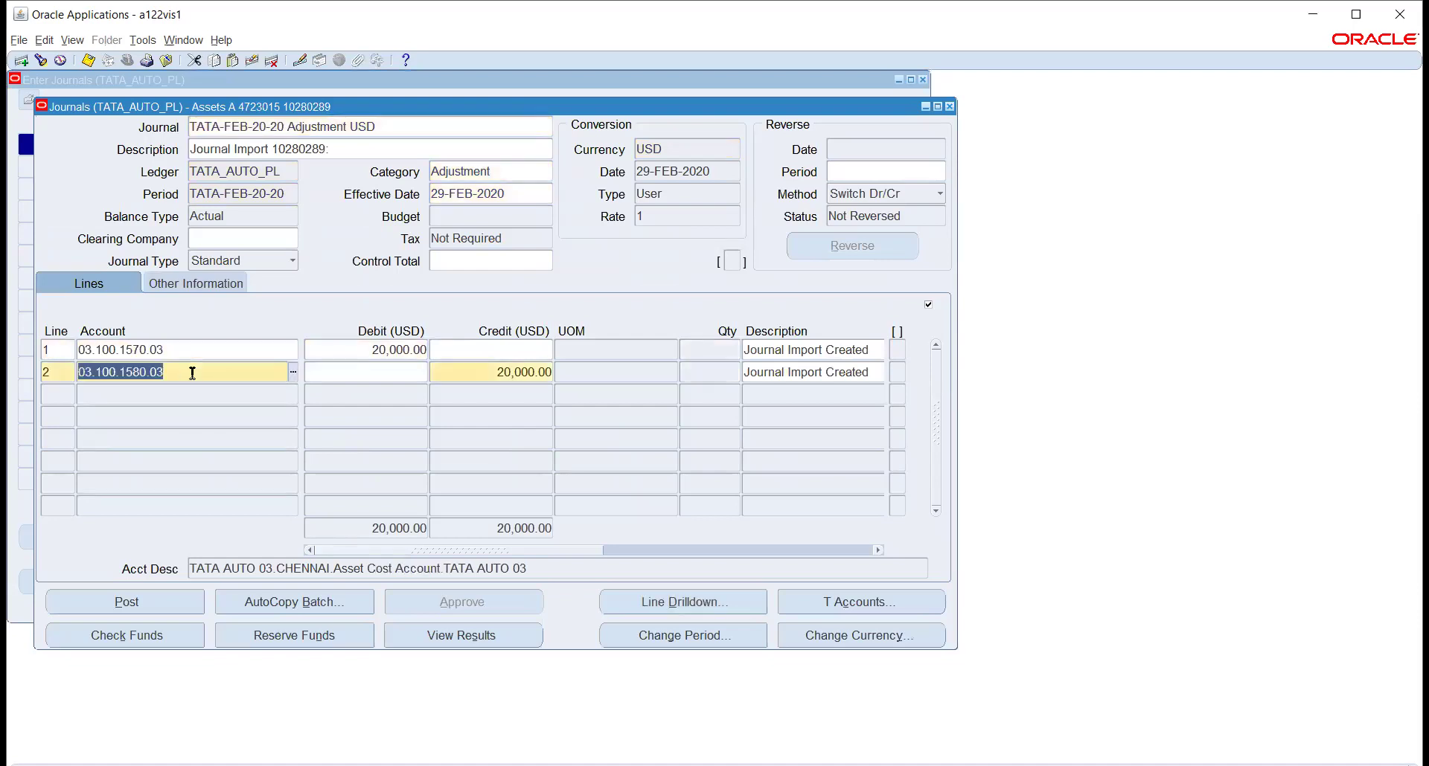
left_click(190, 351)
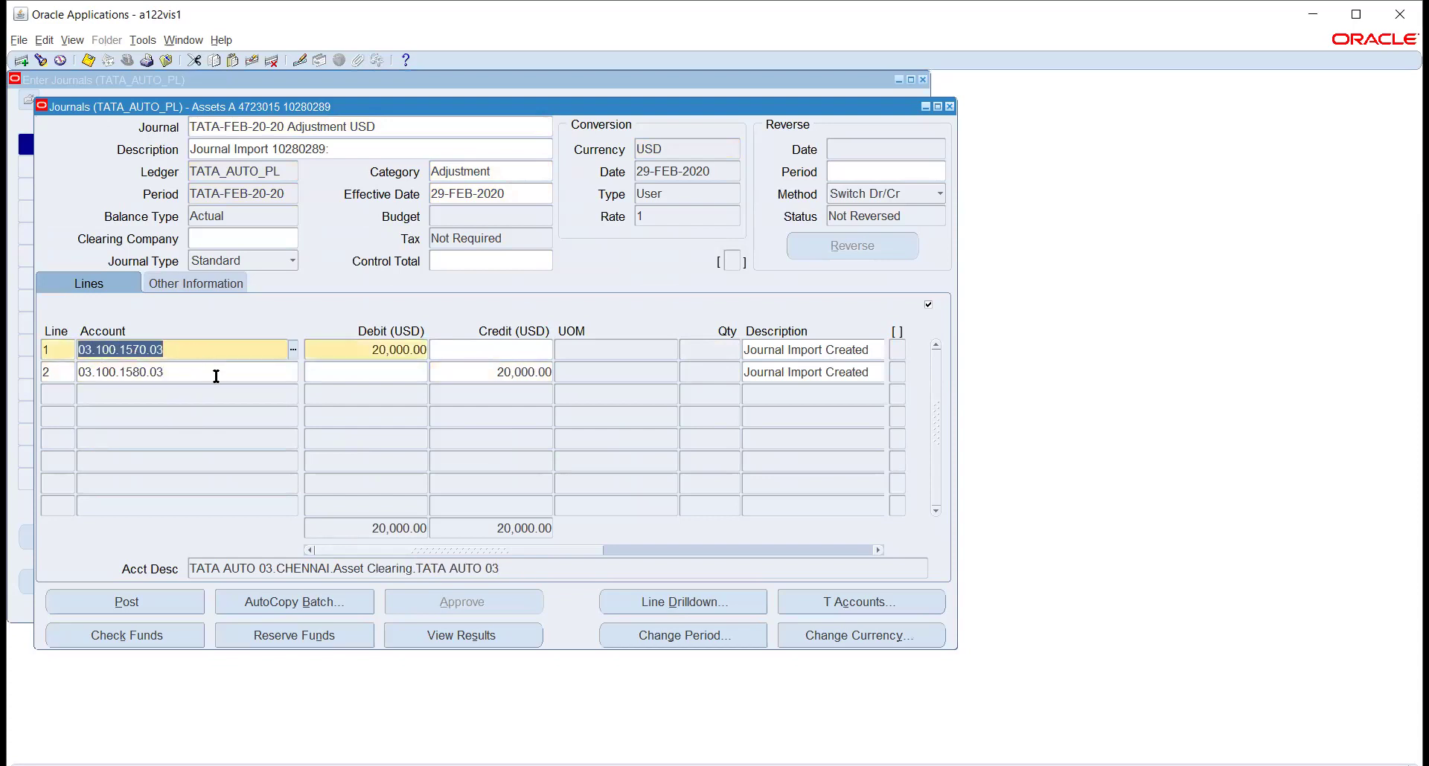
left_click(366, 354)
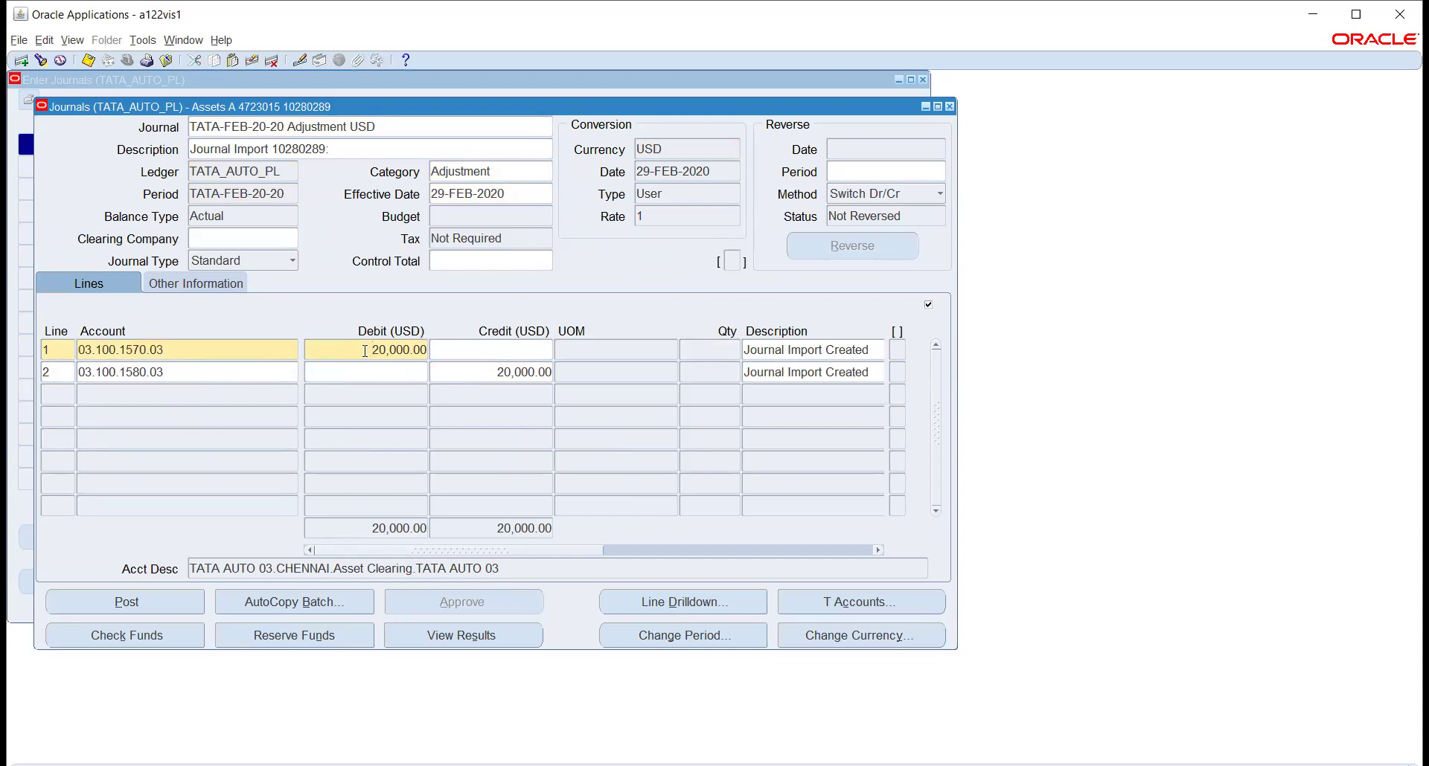
left_click(466, 373)
left_click(360, 348)
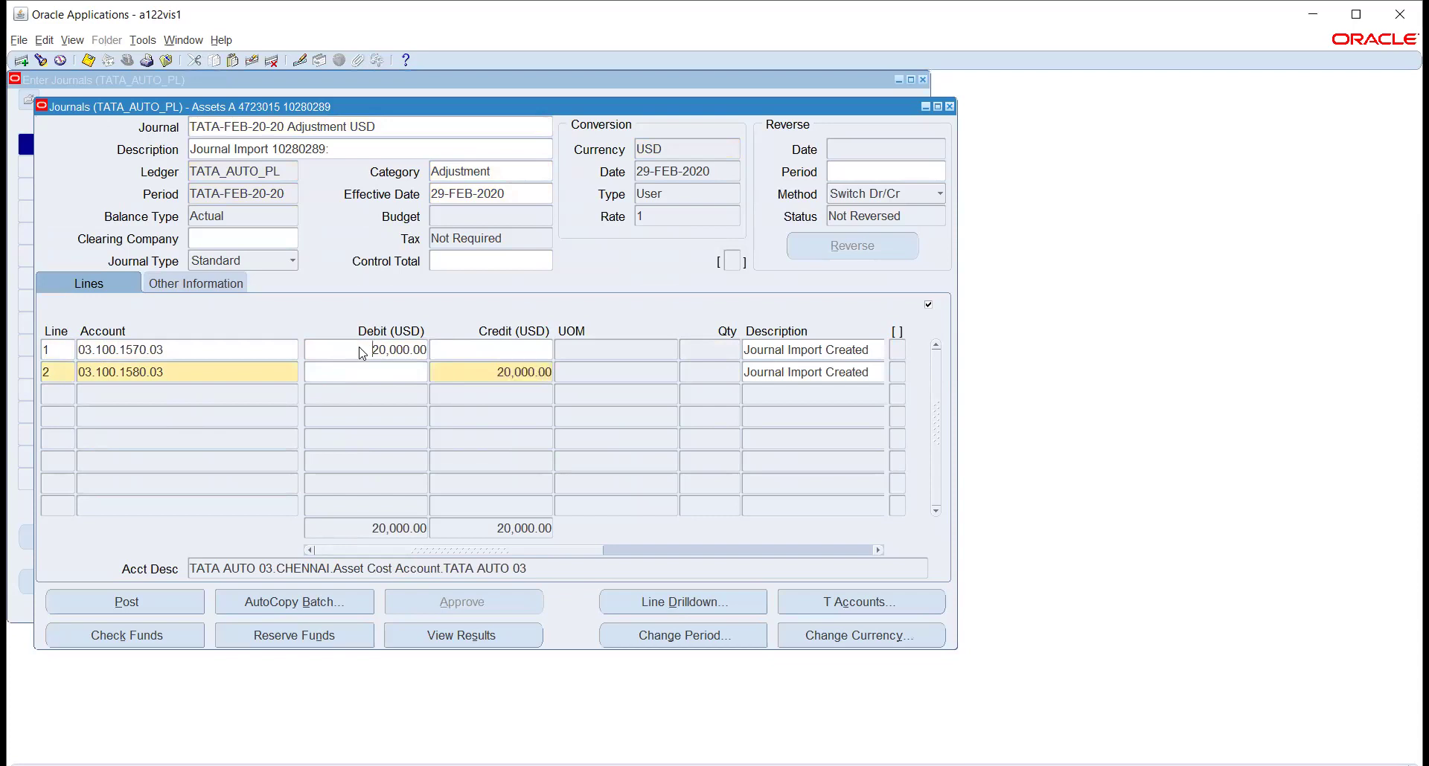
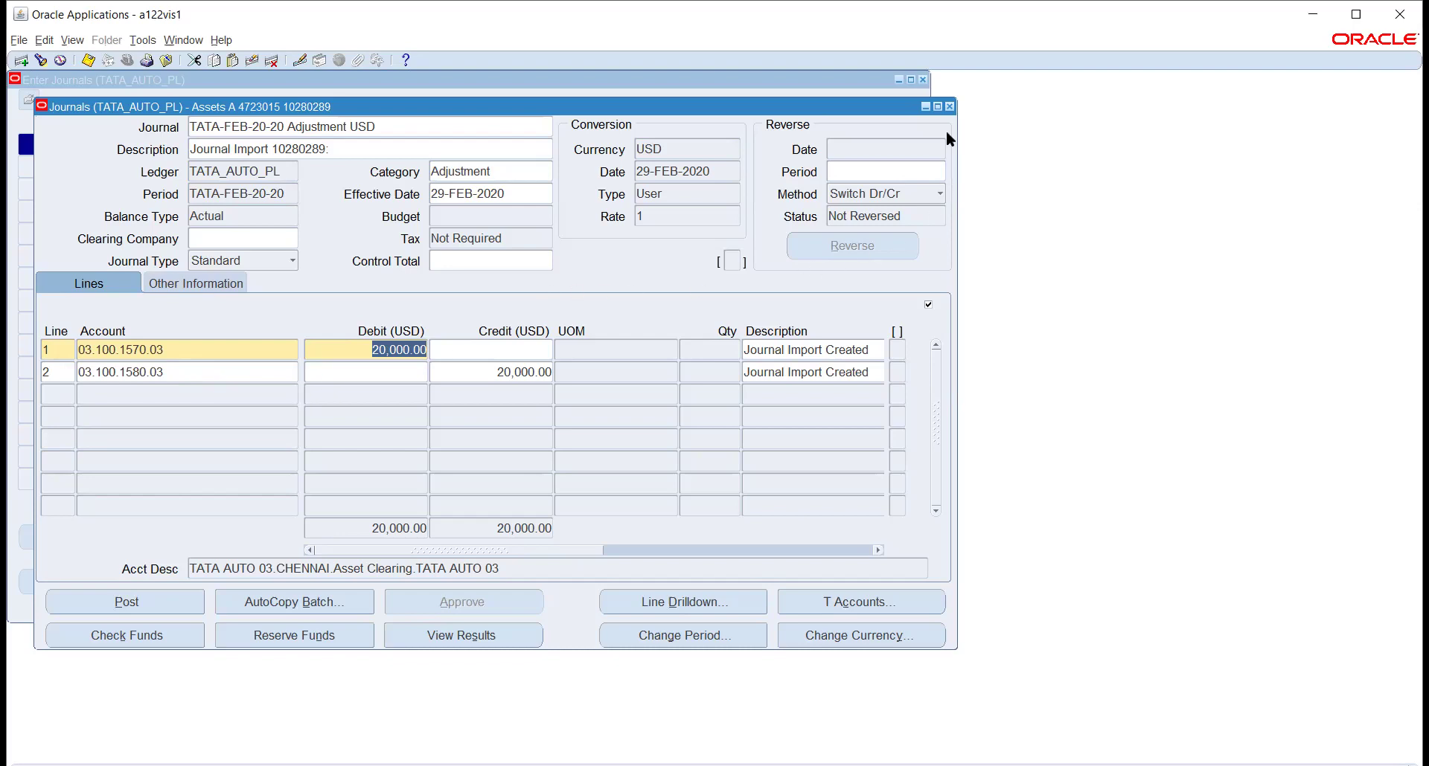
left_click(949, 107)
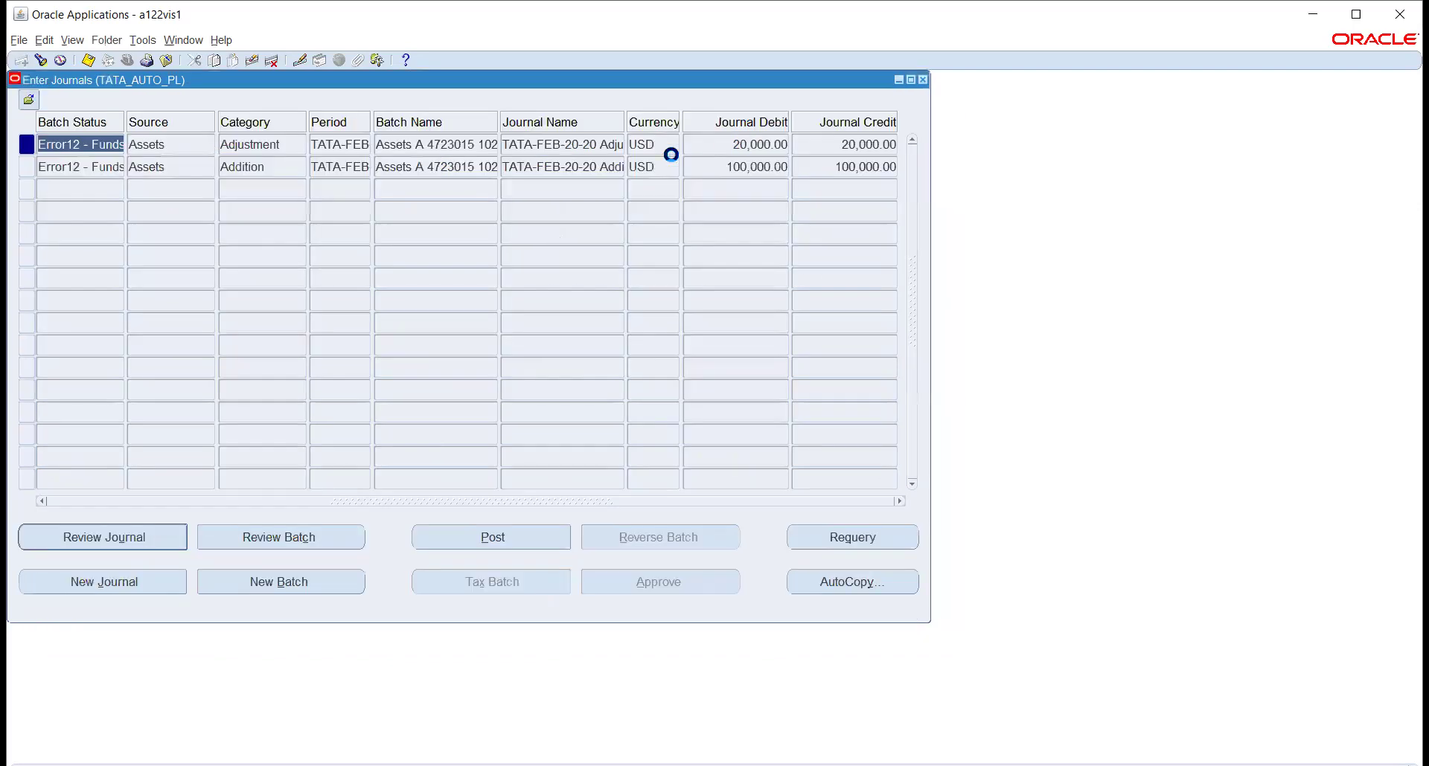
Close the journals list and switch the responsibility to Assets, Vision Operations (USA)
left_click(923, 80)
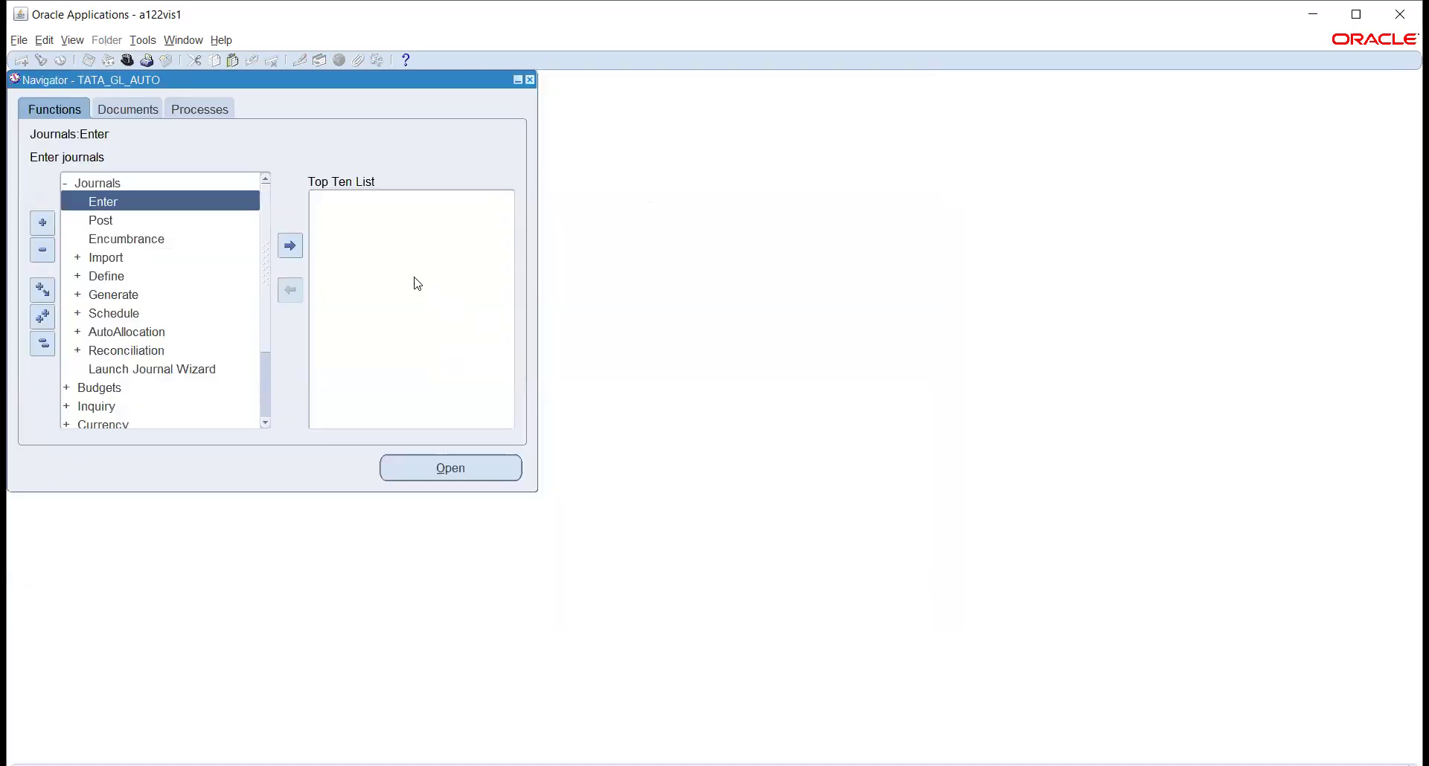
left_click(126, 61)
type("asset")
key("Return")
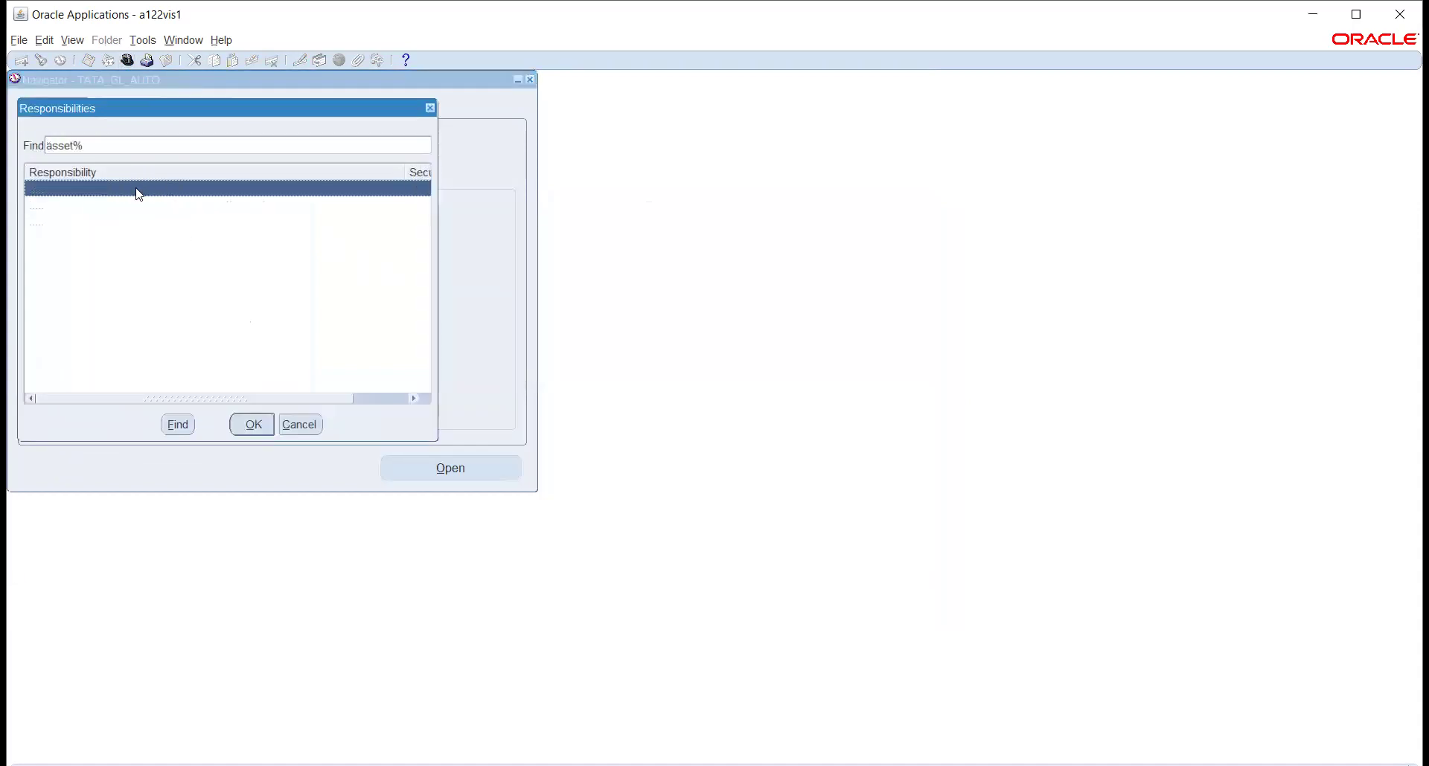
left_click(113, 223)
left_click(253, 424)
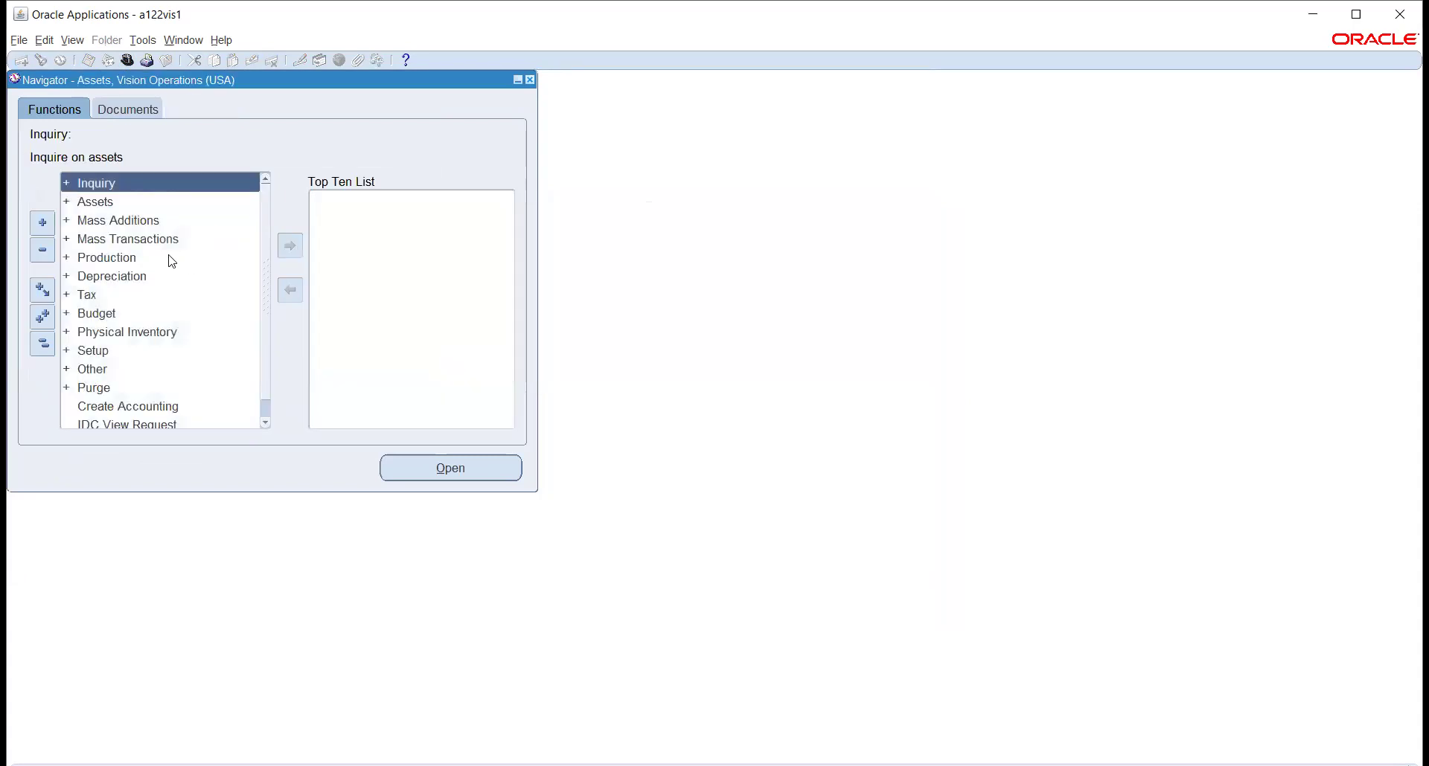
Open the Asset Workbench and find the assets in the book TATA_FA_BOOKS
double_click(104, 202)
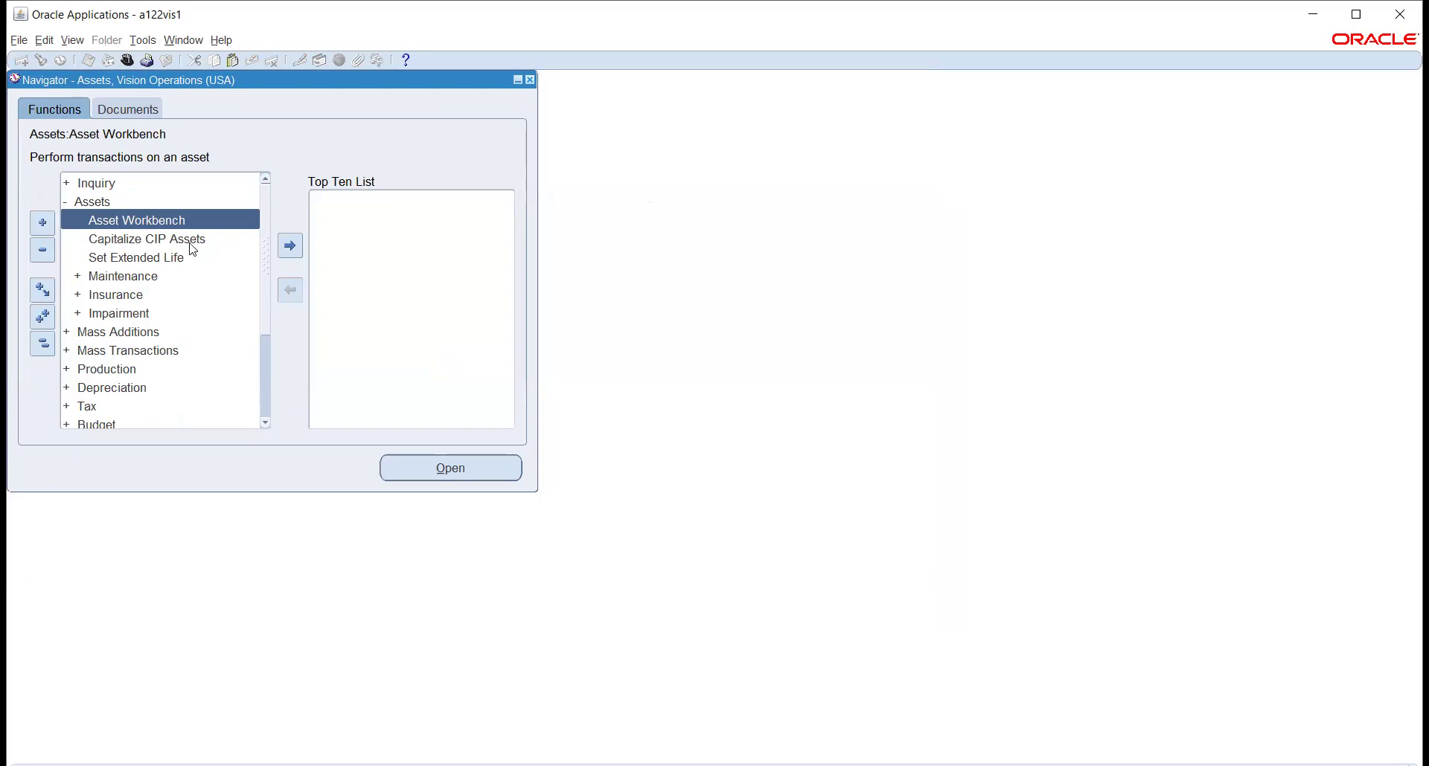
double_click(146, 220)
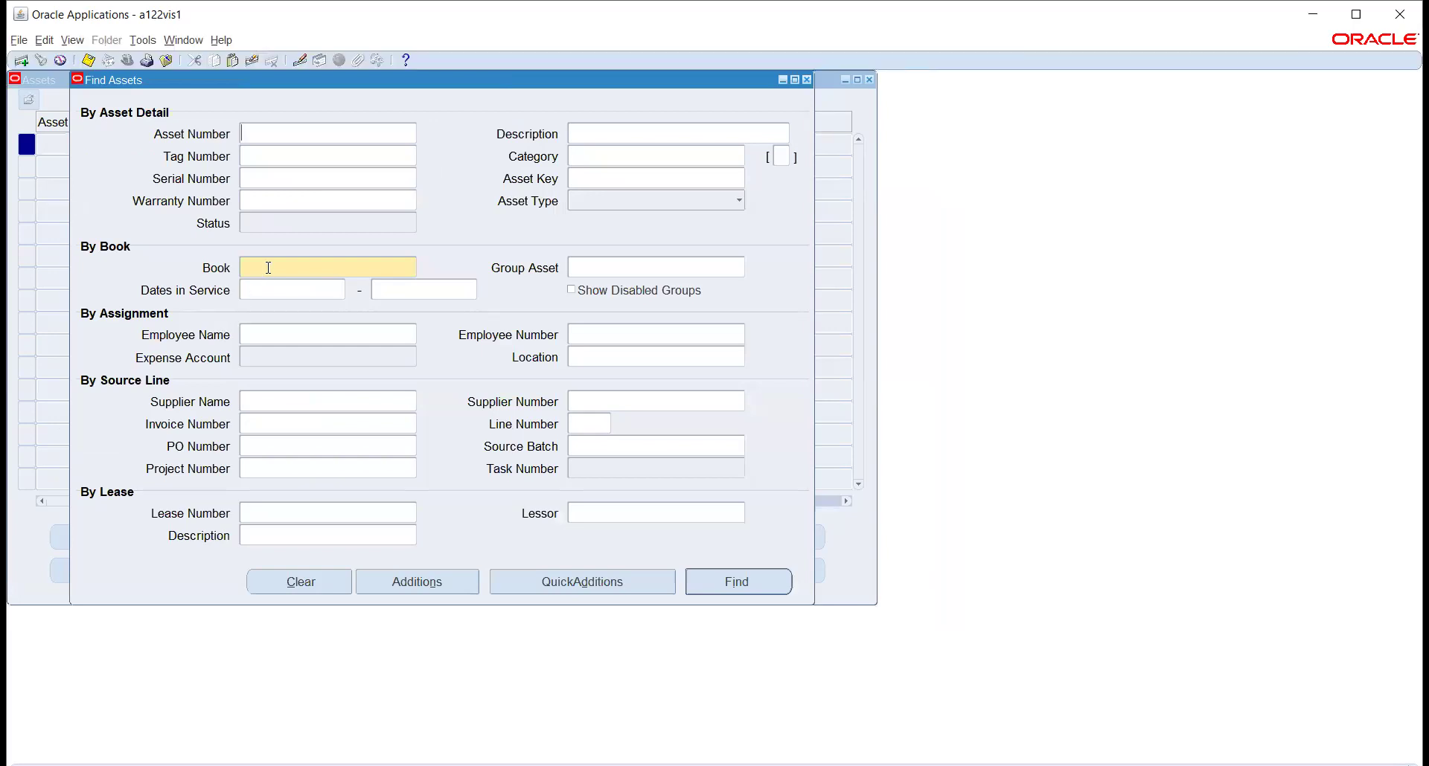
left_click(269, 268)
type("TATA")
key("Tab")
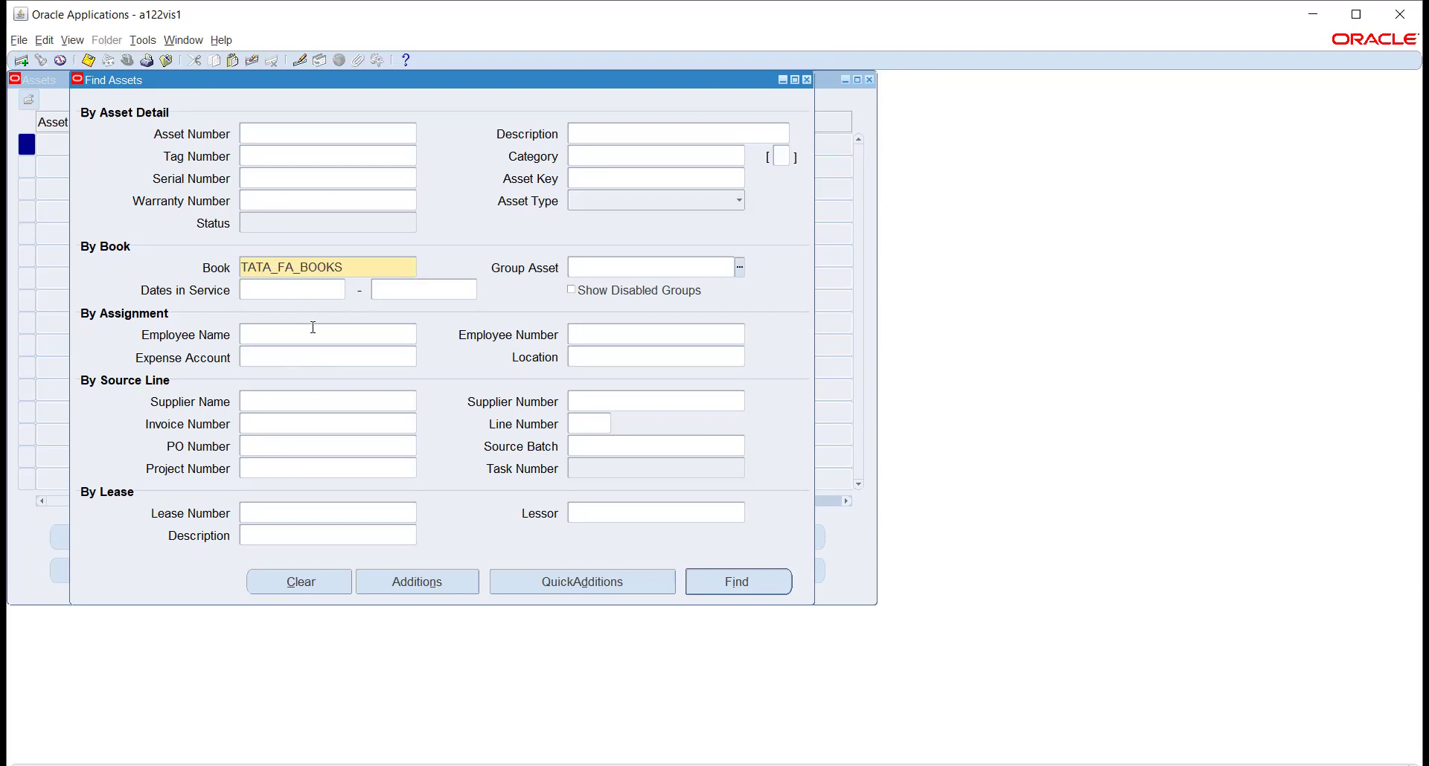
left_click(730, 580)
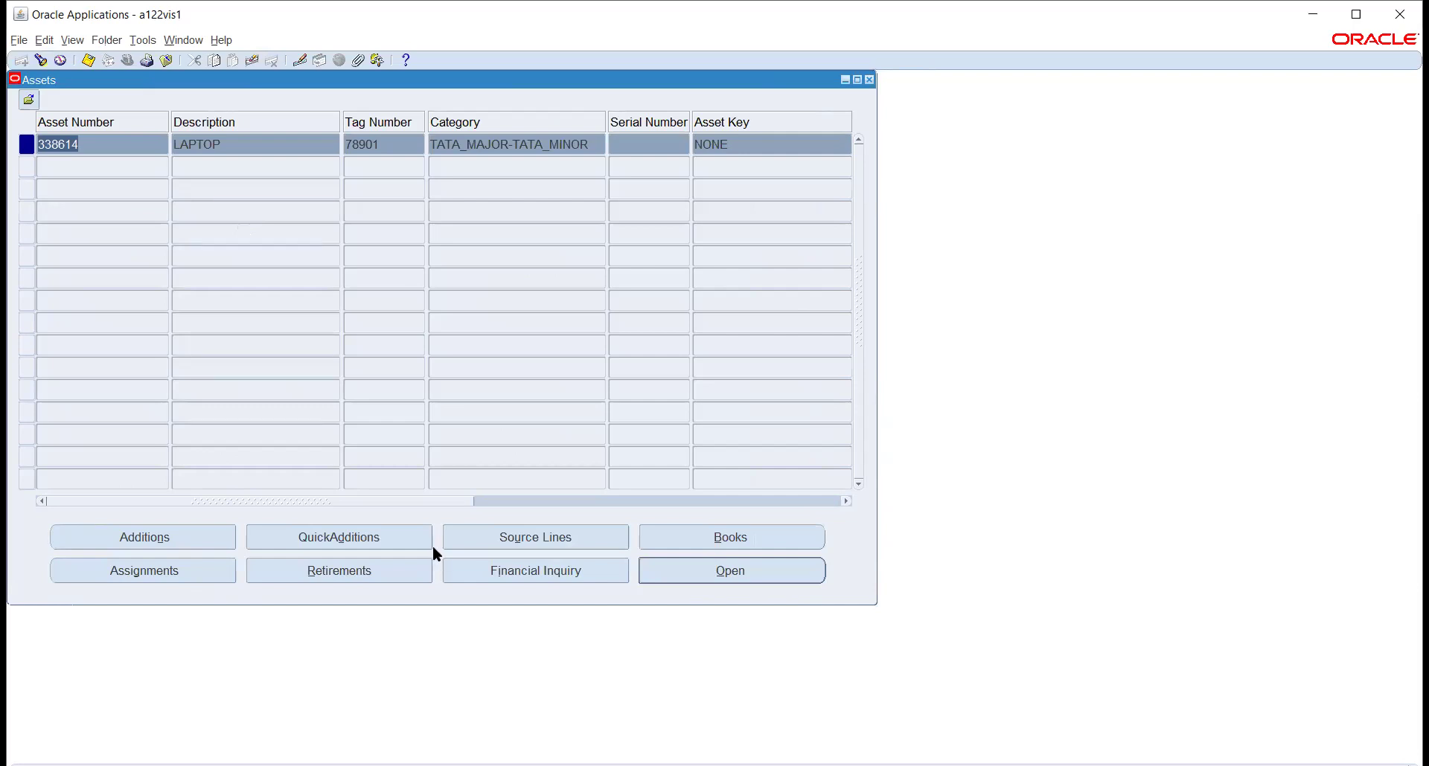
Open the book details of the LAPTOP asset and load its financial information for TATA_FA_BOOKS
left_click(714, 538)
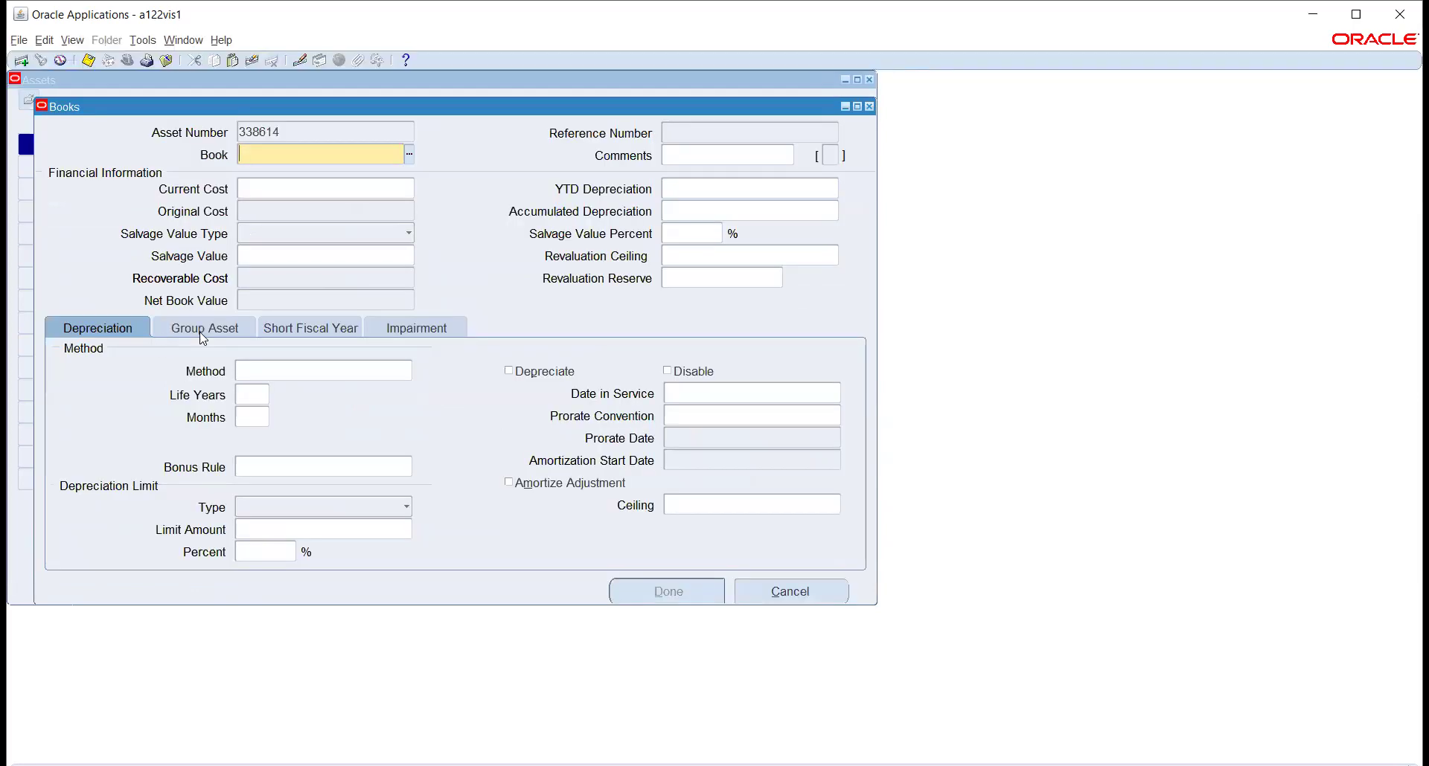
left_click(409, 154)
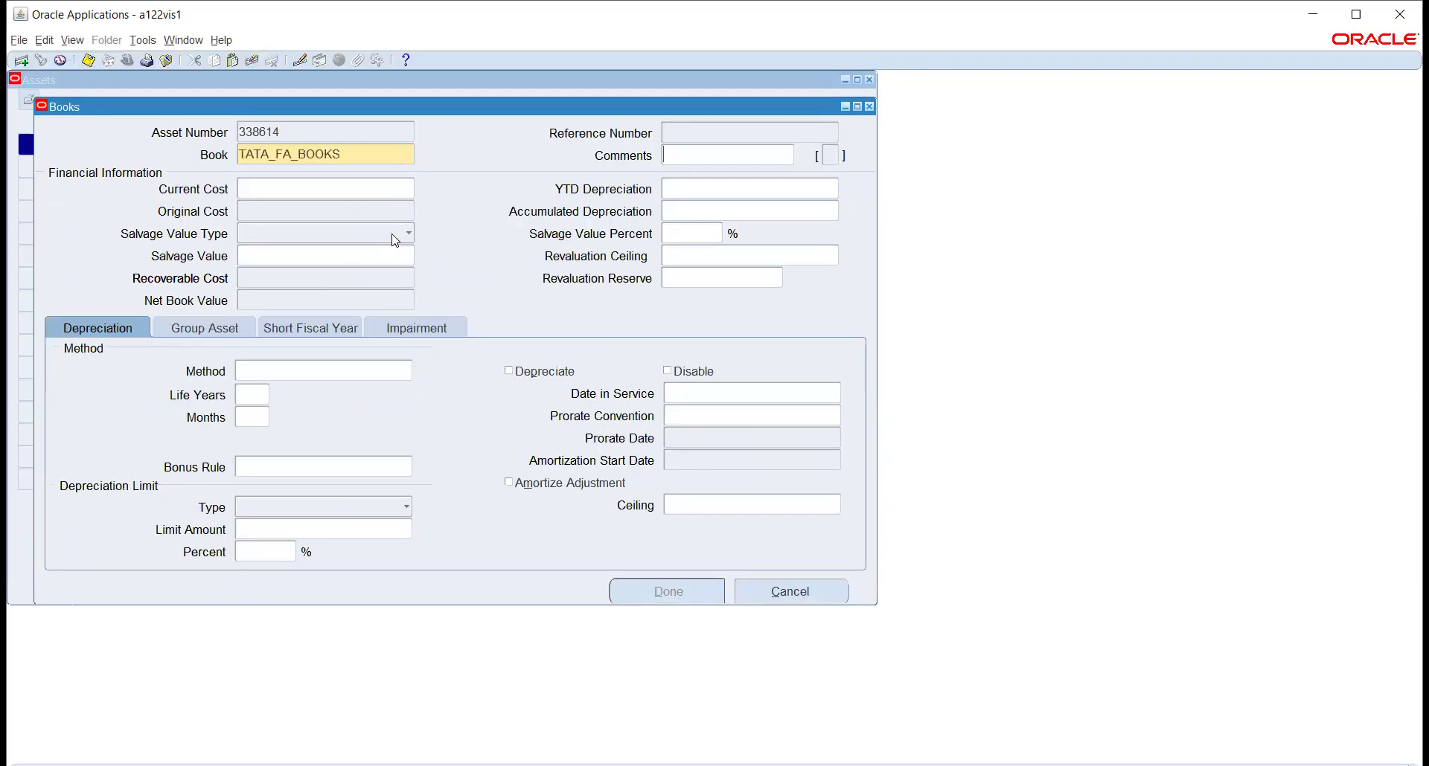
left_click(310, 189)
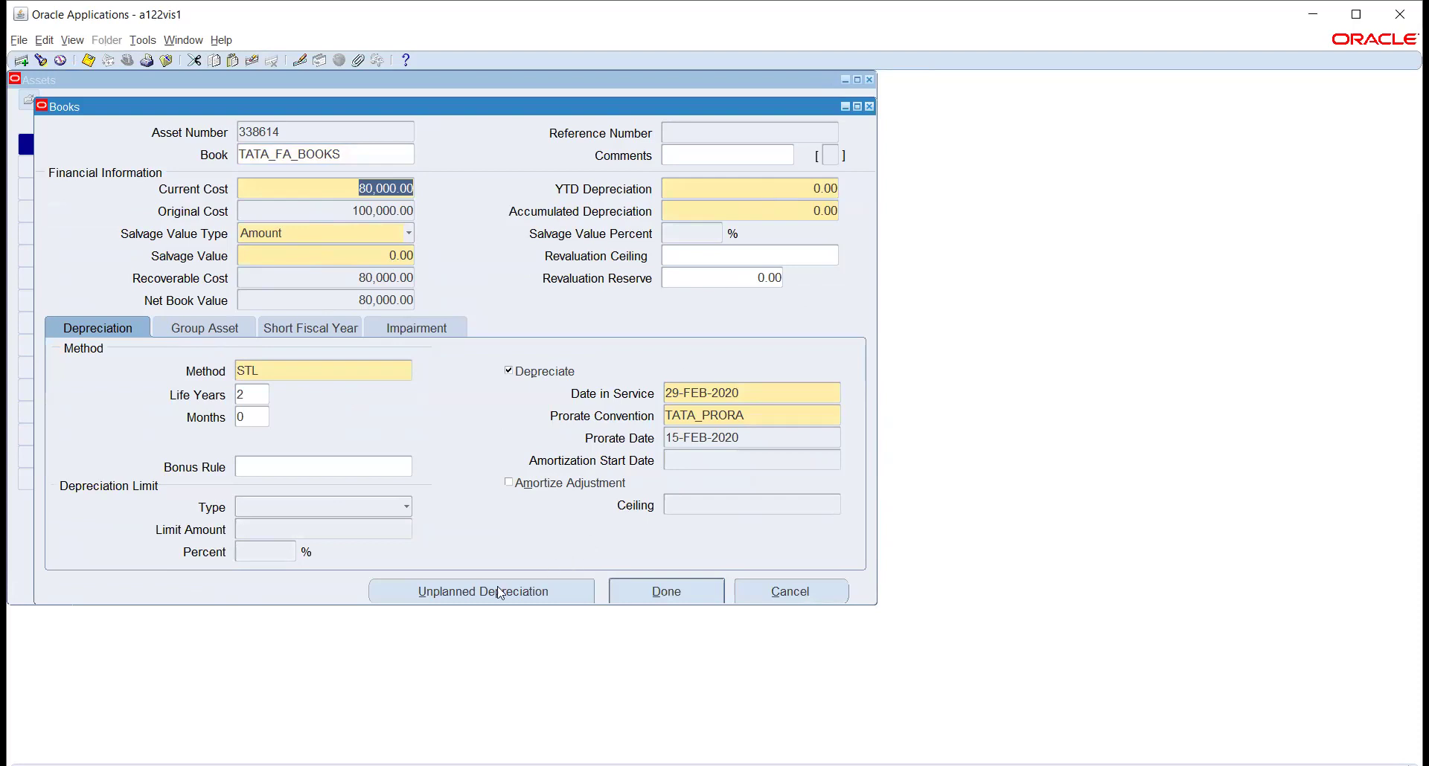
Start an unplanned depreciation for the asset with type TECHNICAL and amount 1,000.00
left_click(473, 595)
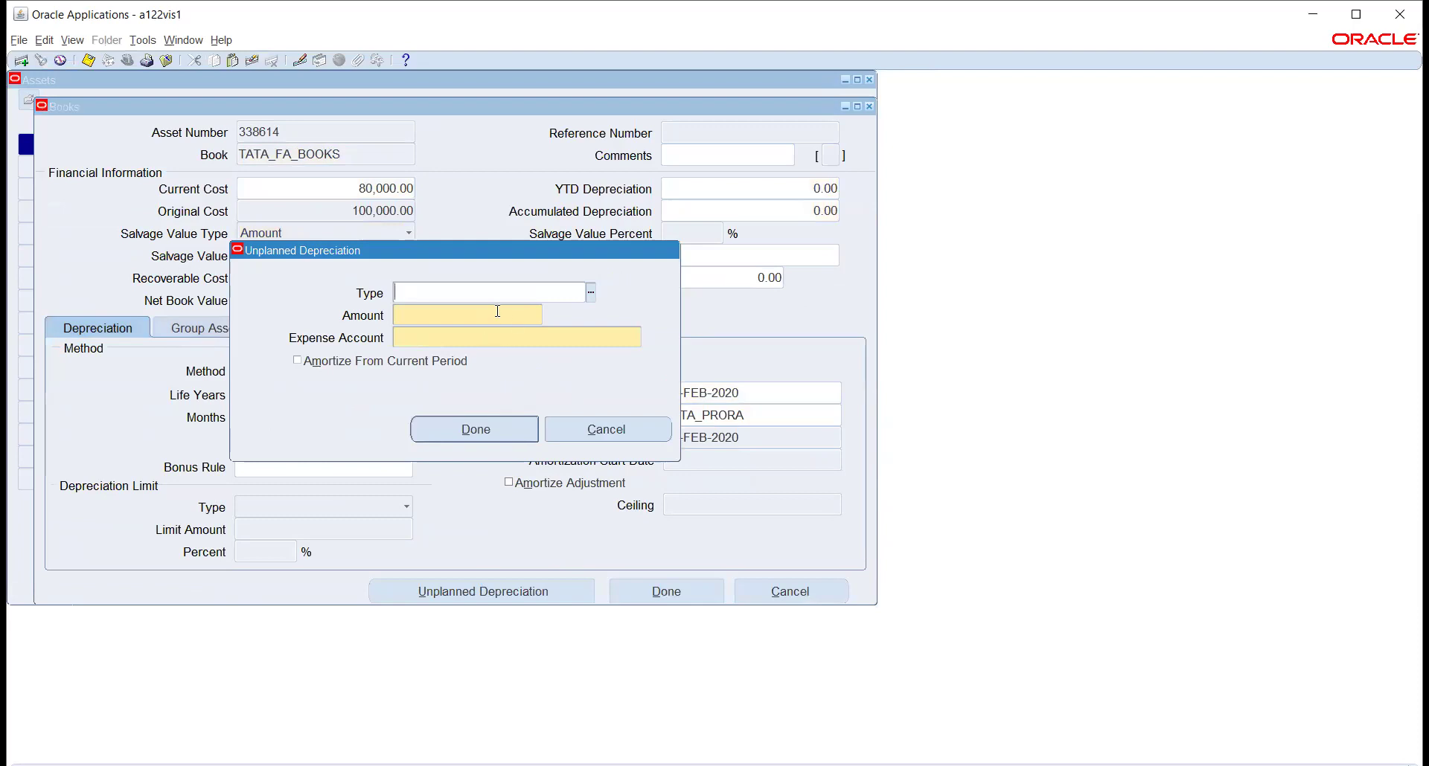
left_click(582, 291)
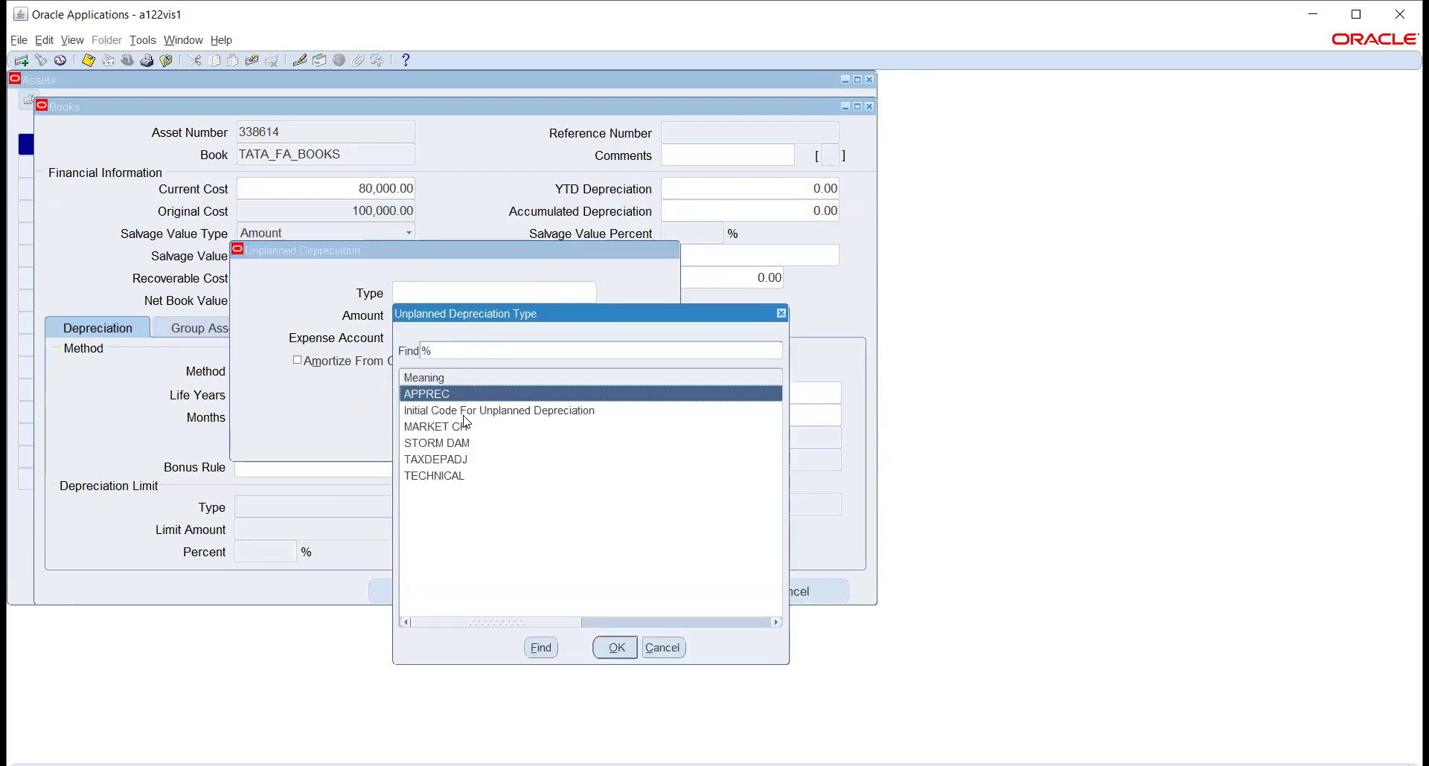
left_click(457, 477)
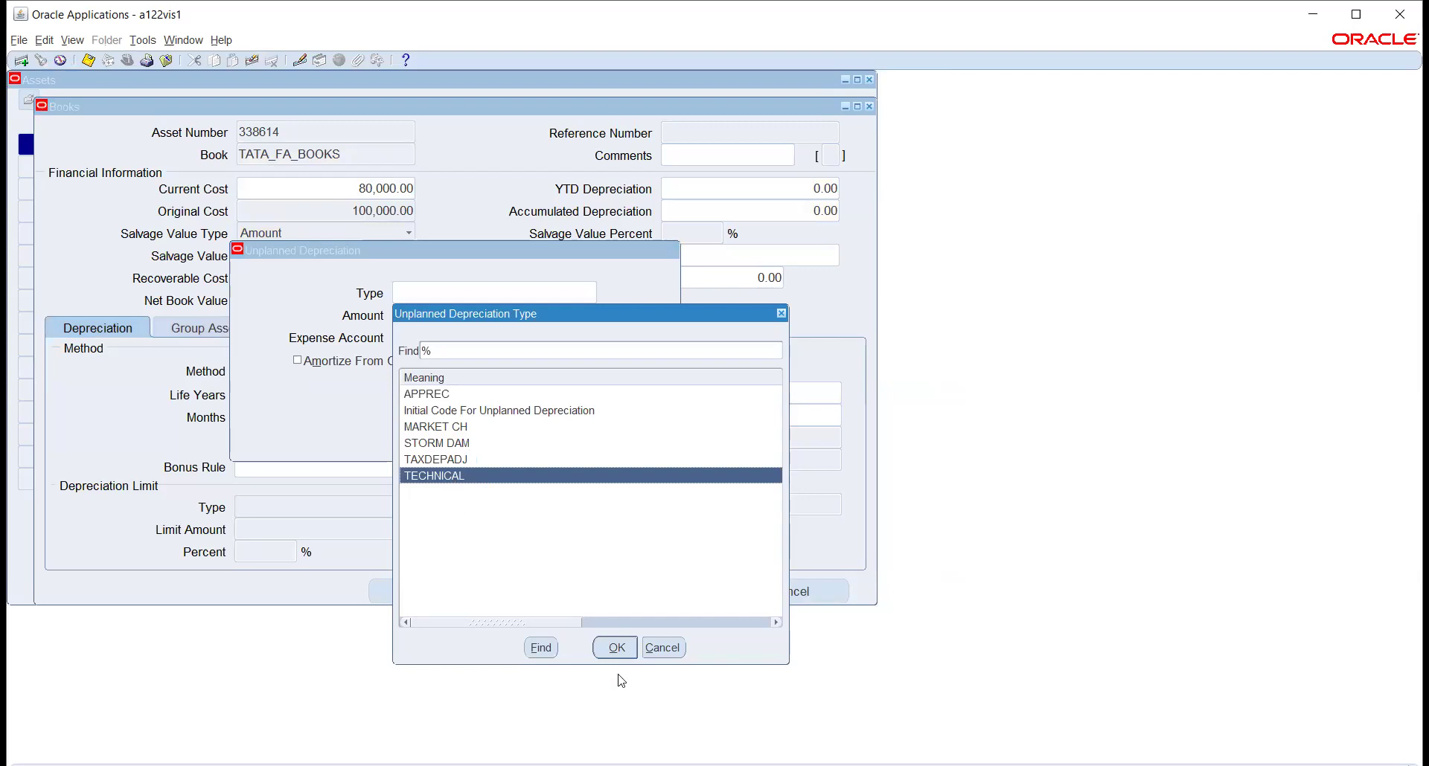
left_click(616, 649)
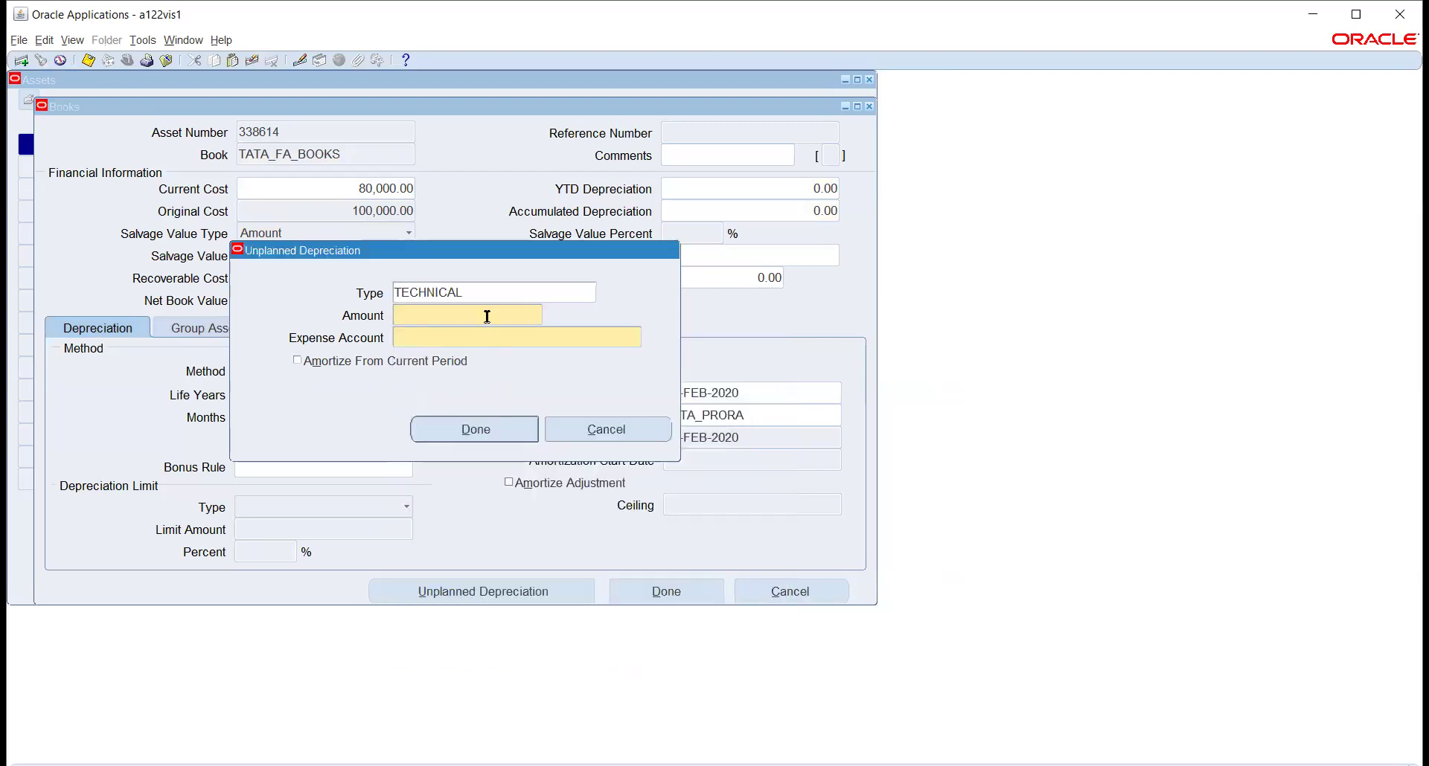
key("Tab")
Set the expense account to company 03, location 100, account 6782 Unplanned Depreciation Expense and intercompany 03, and complete the unplanned depreciation
left_click(636, 337)
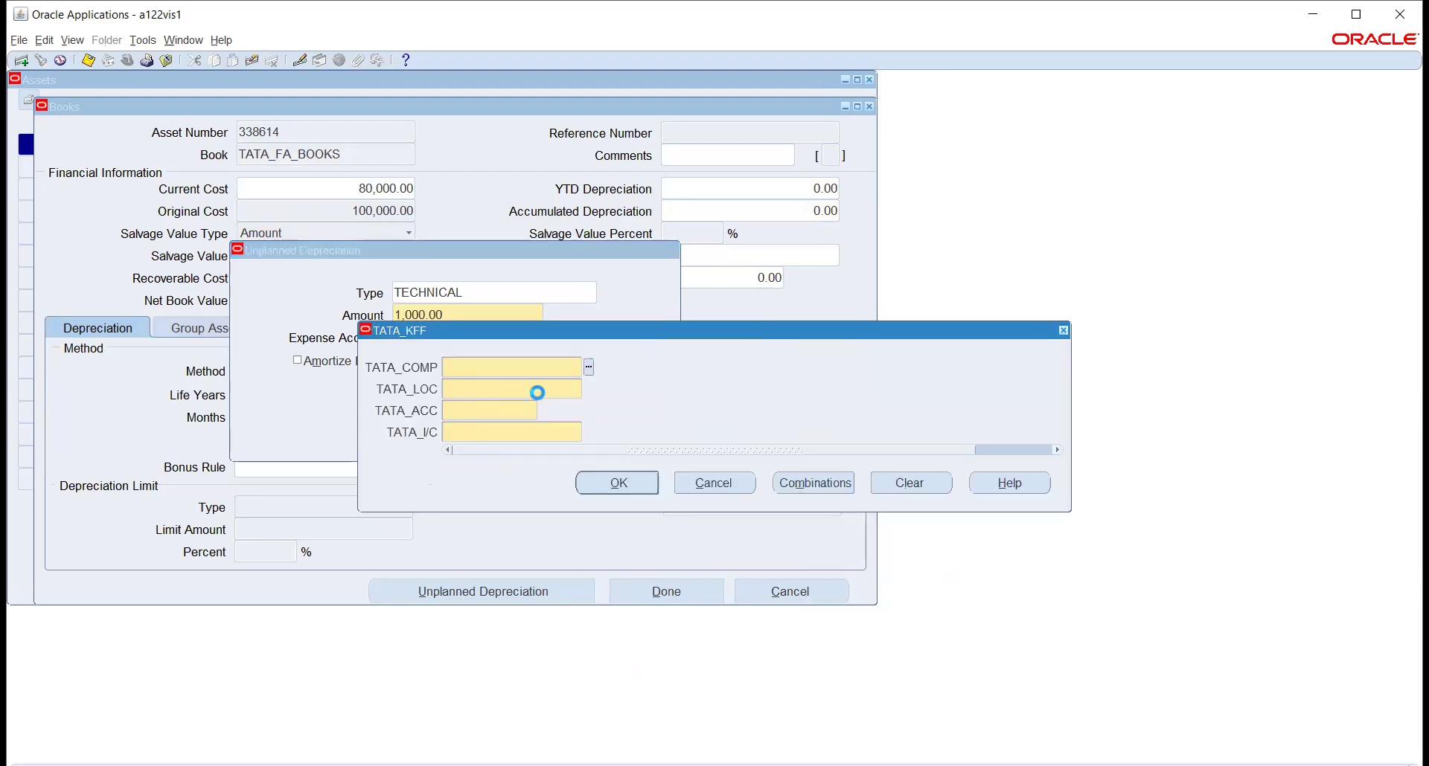
left_click(588, 367)
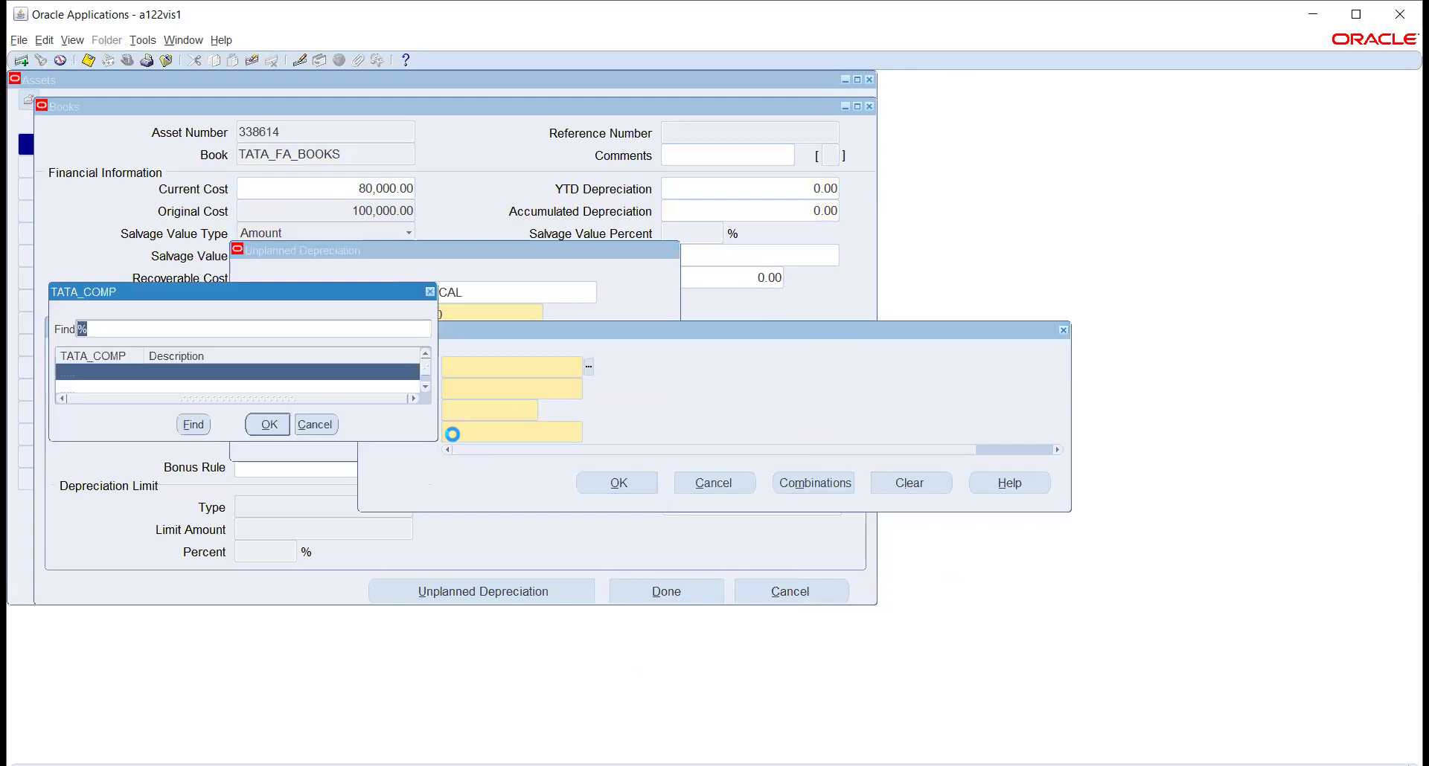
left_click(270, 424)
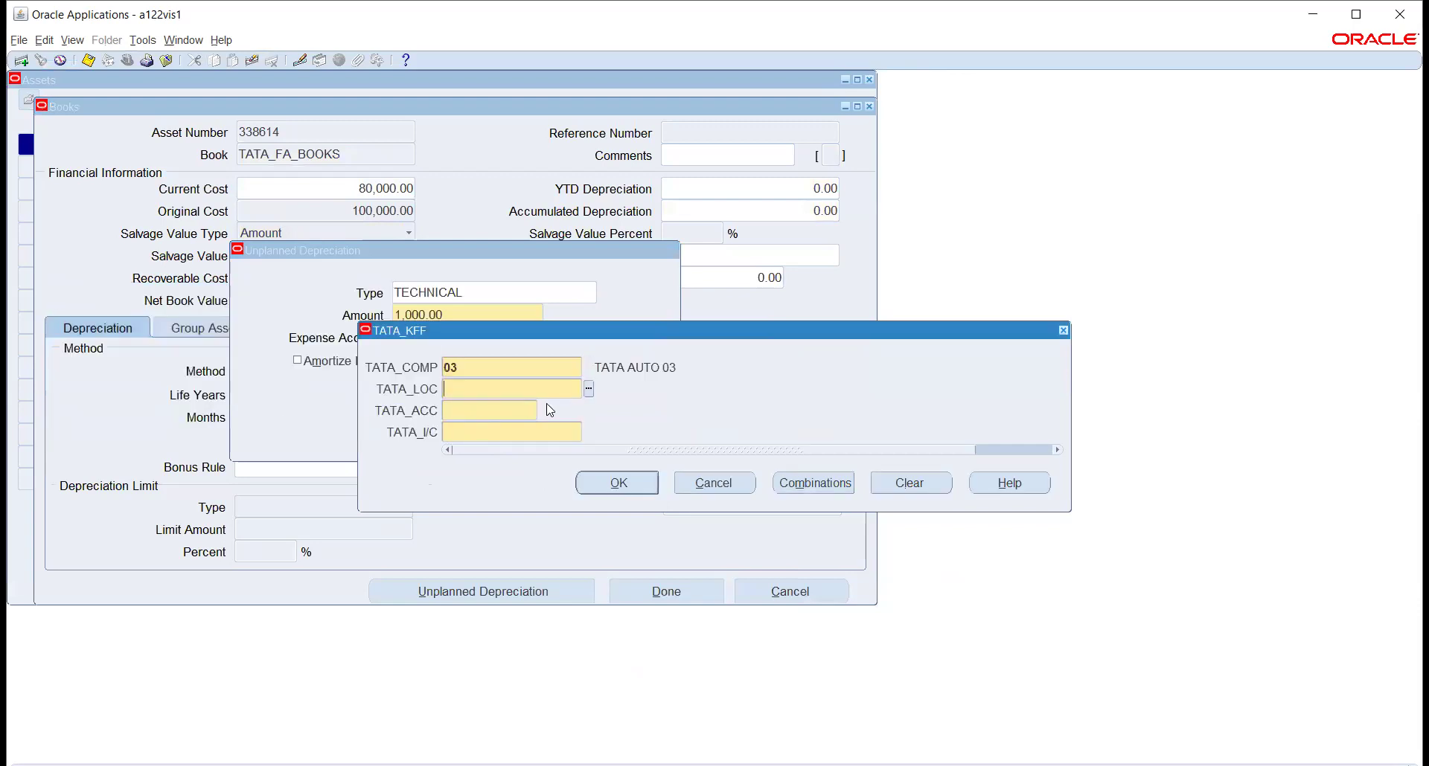
left_click(589, 389)
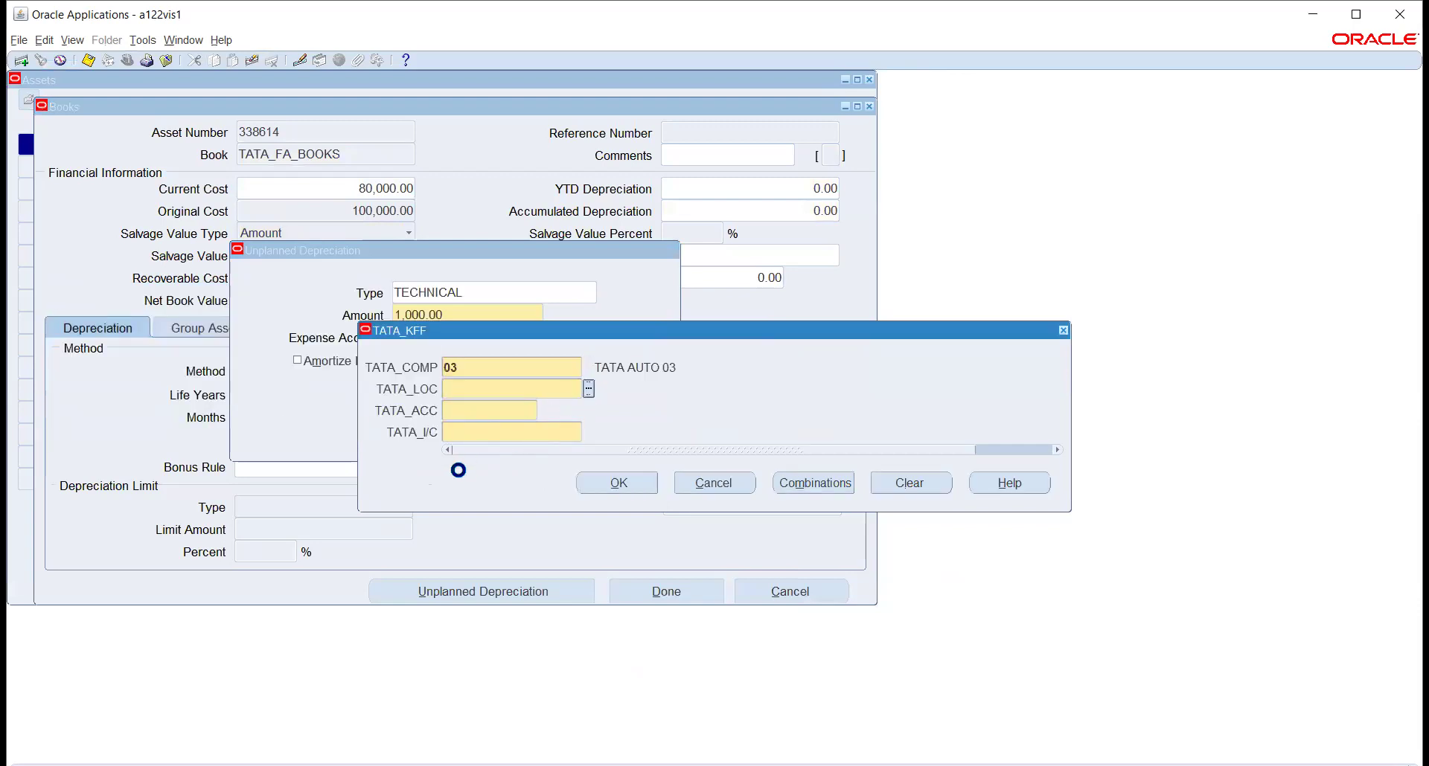
left_click(268, 423)
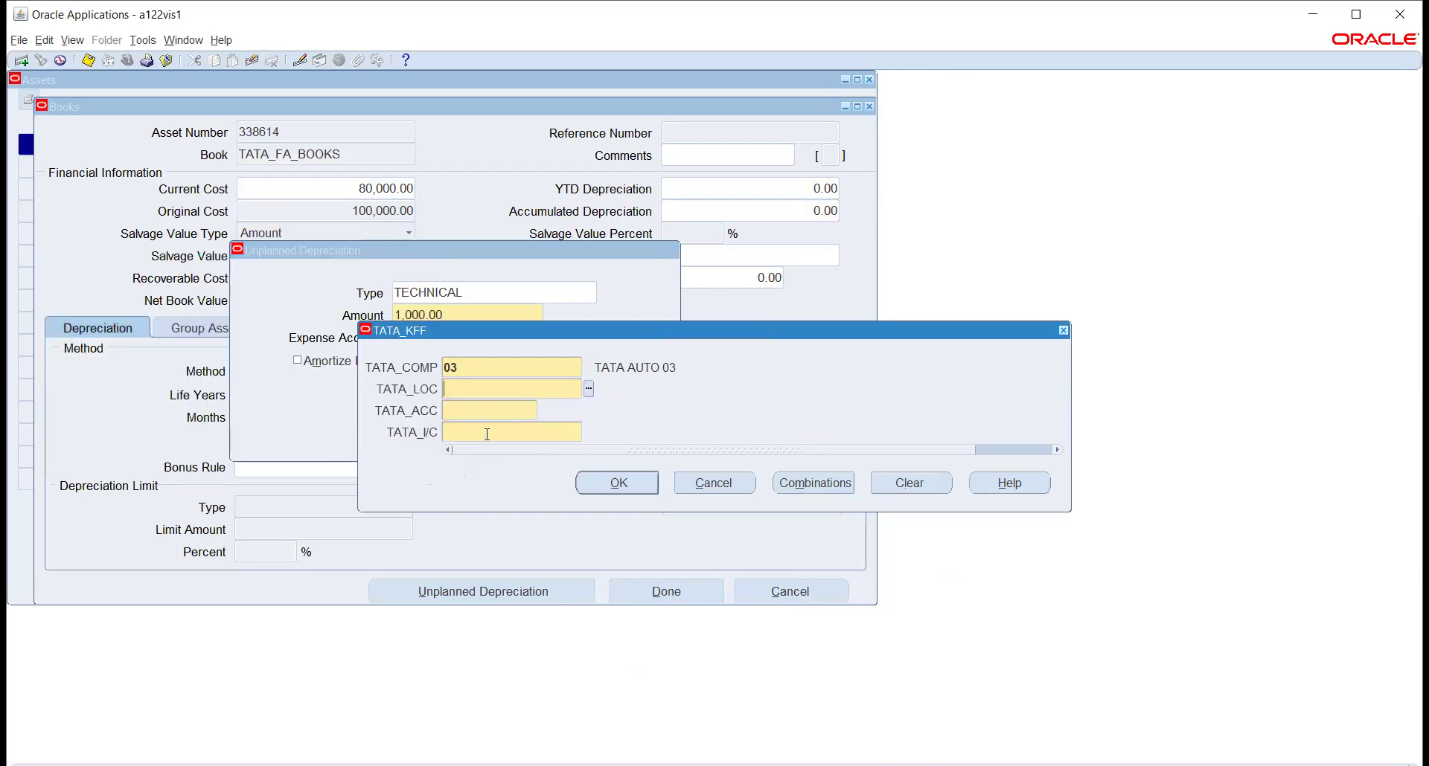
left_click(543, 409)
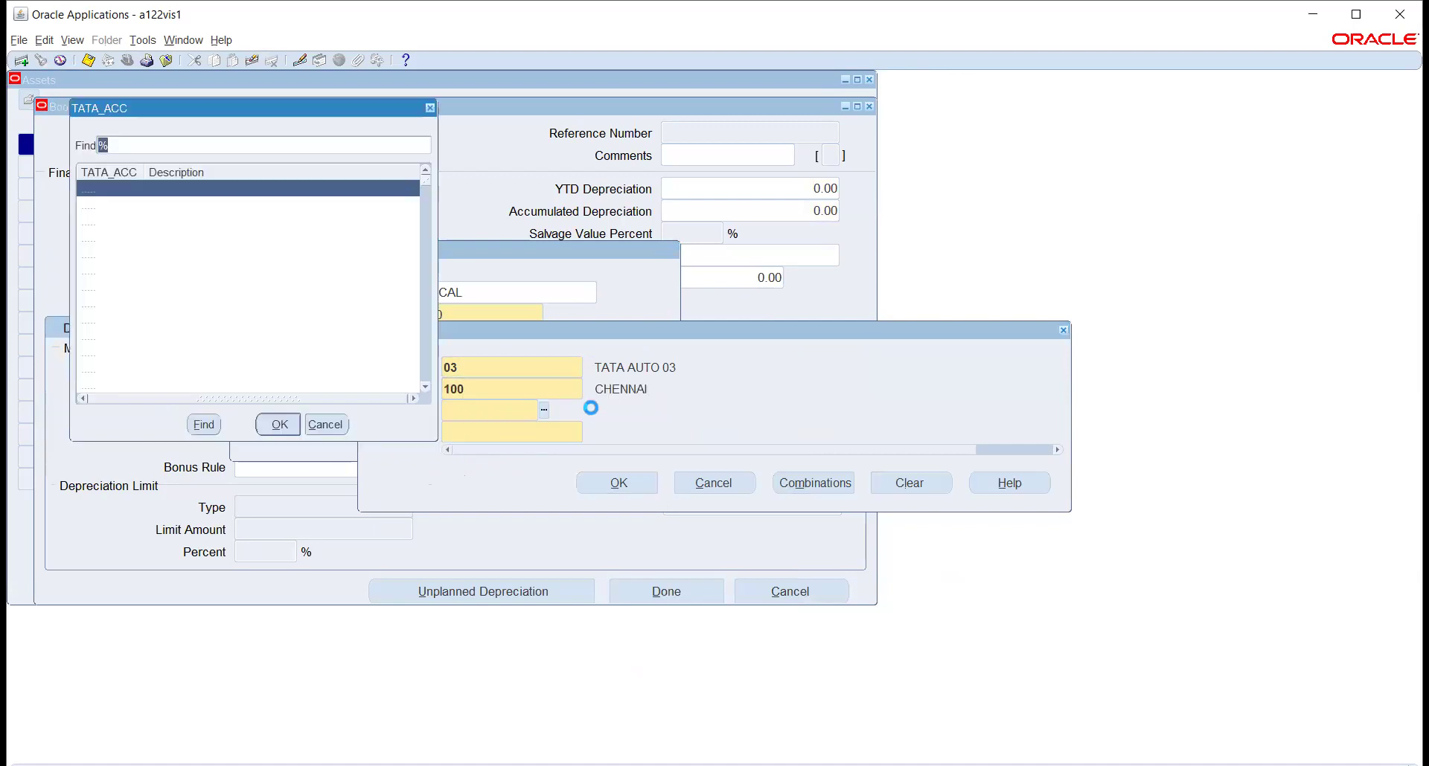
left_click(222, 150)
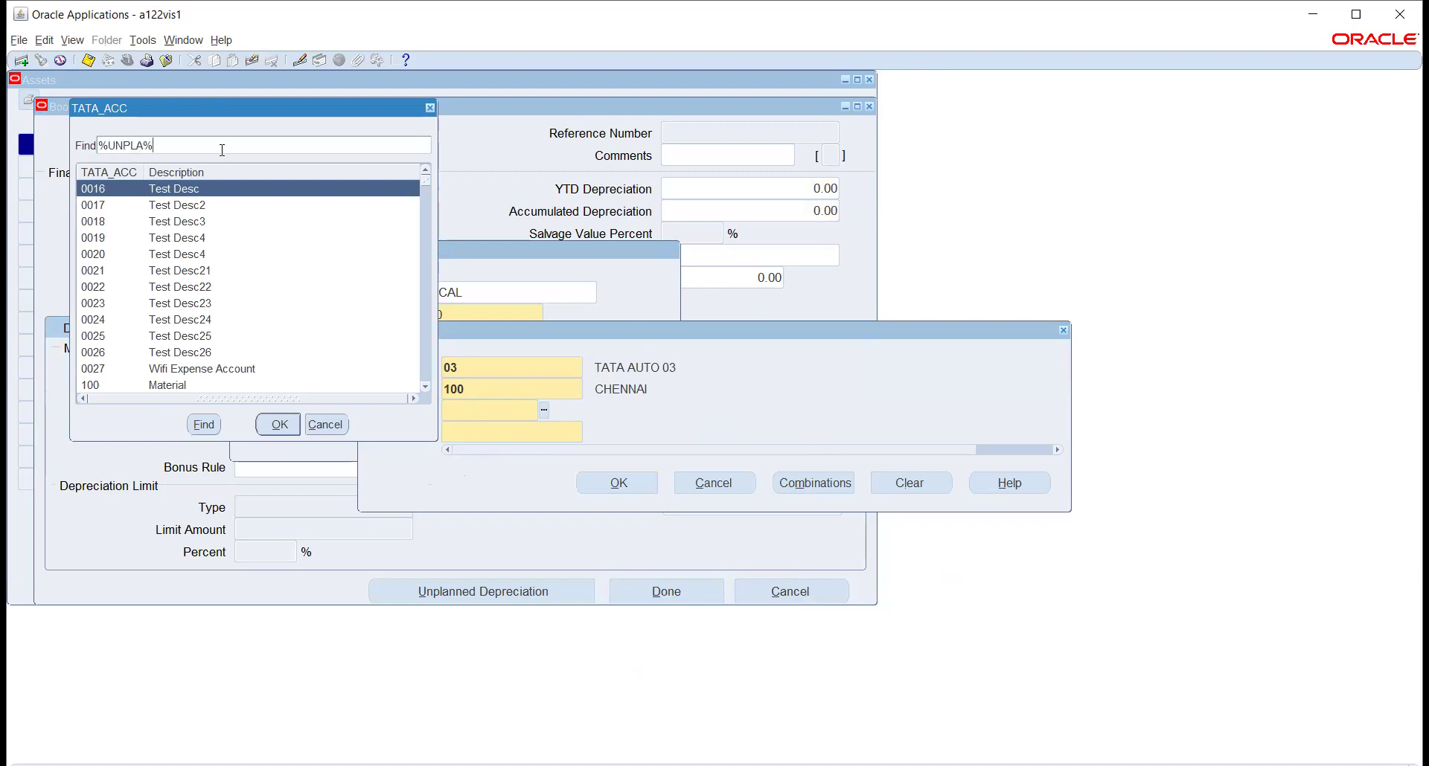
key("Return")
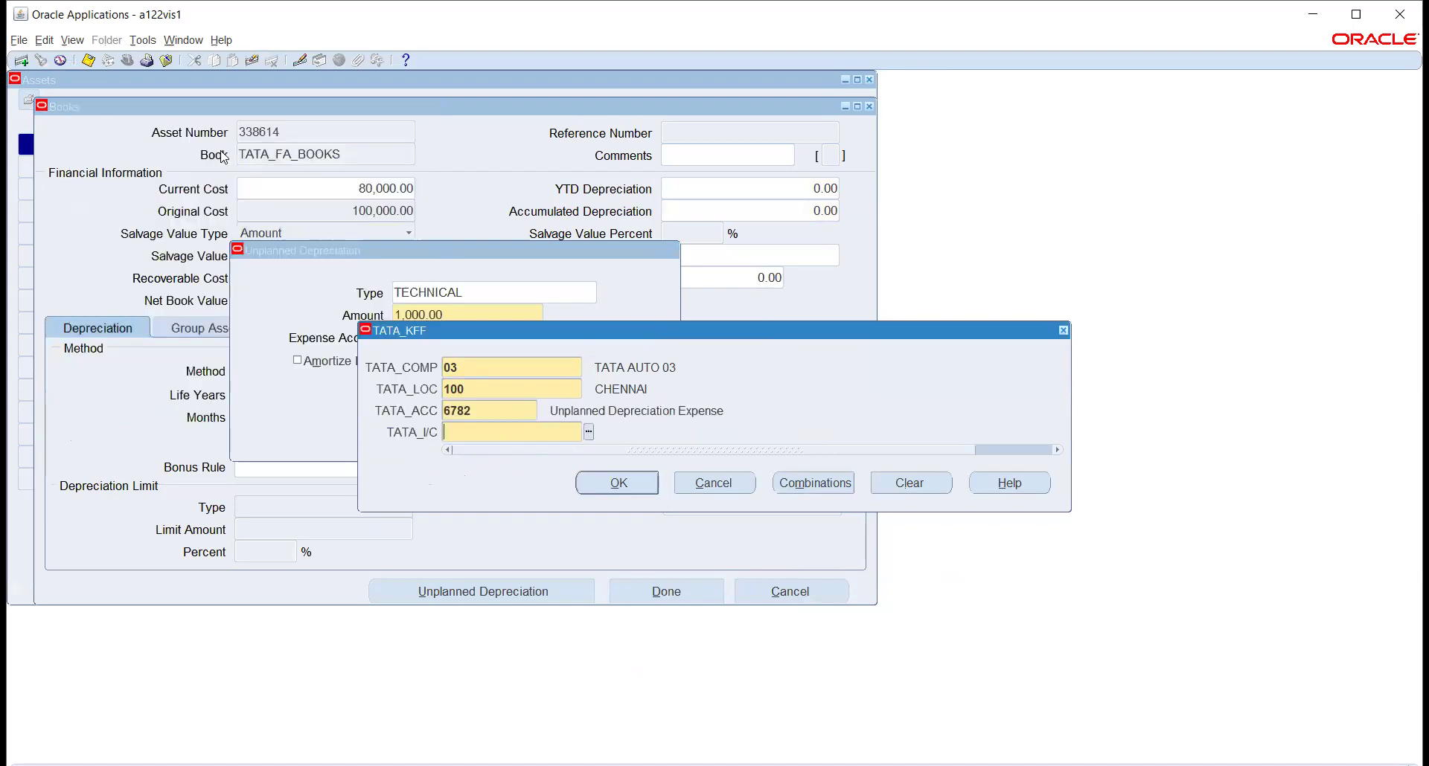
left_click(588, 432)
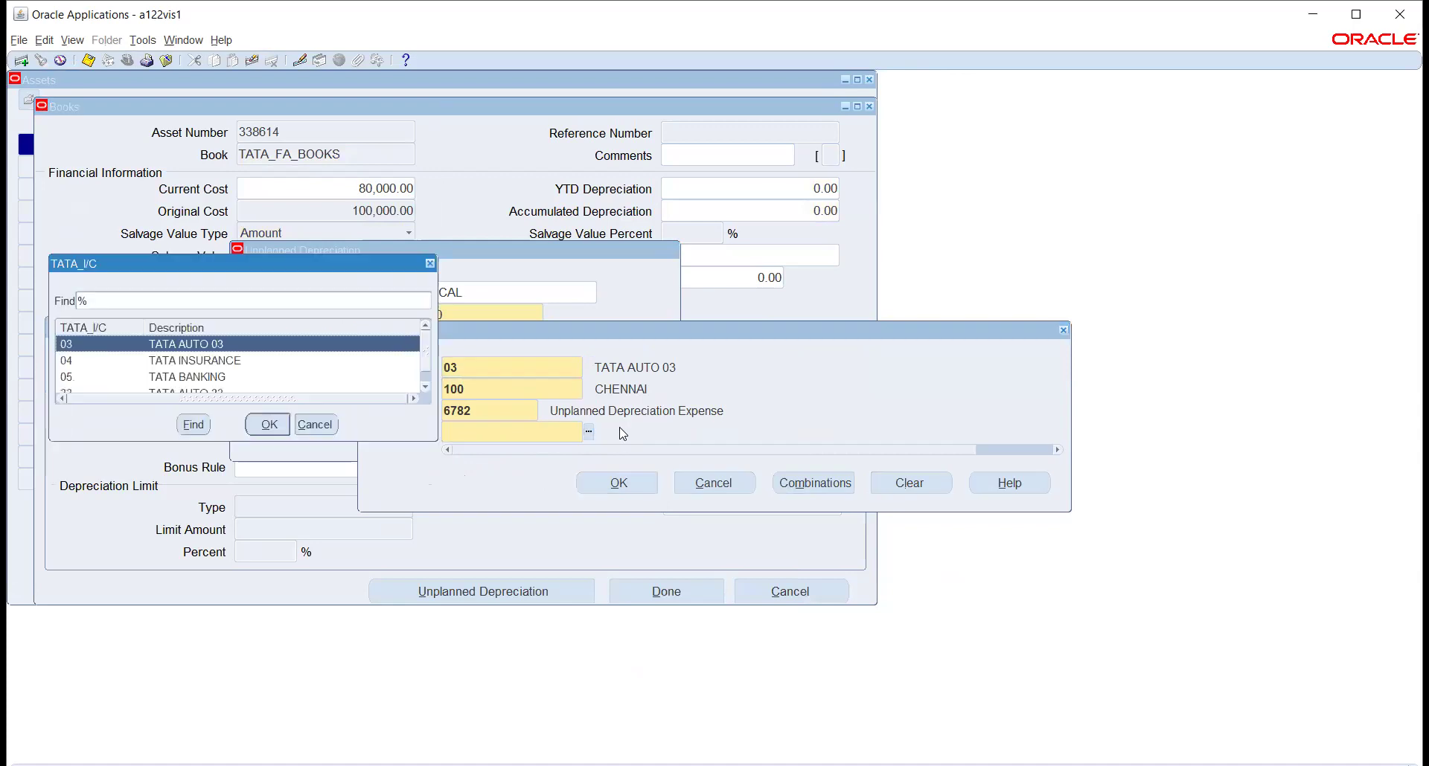
left_click(270, 425)
left_click(603, 473)
left_click(493, 432)
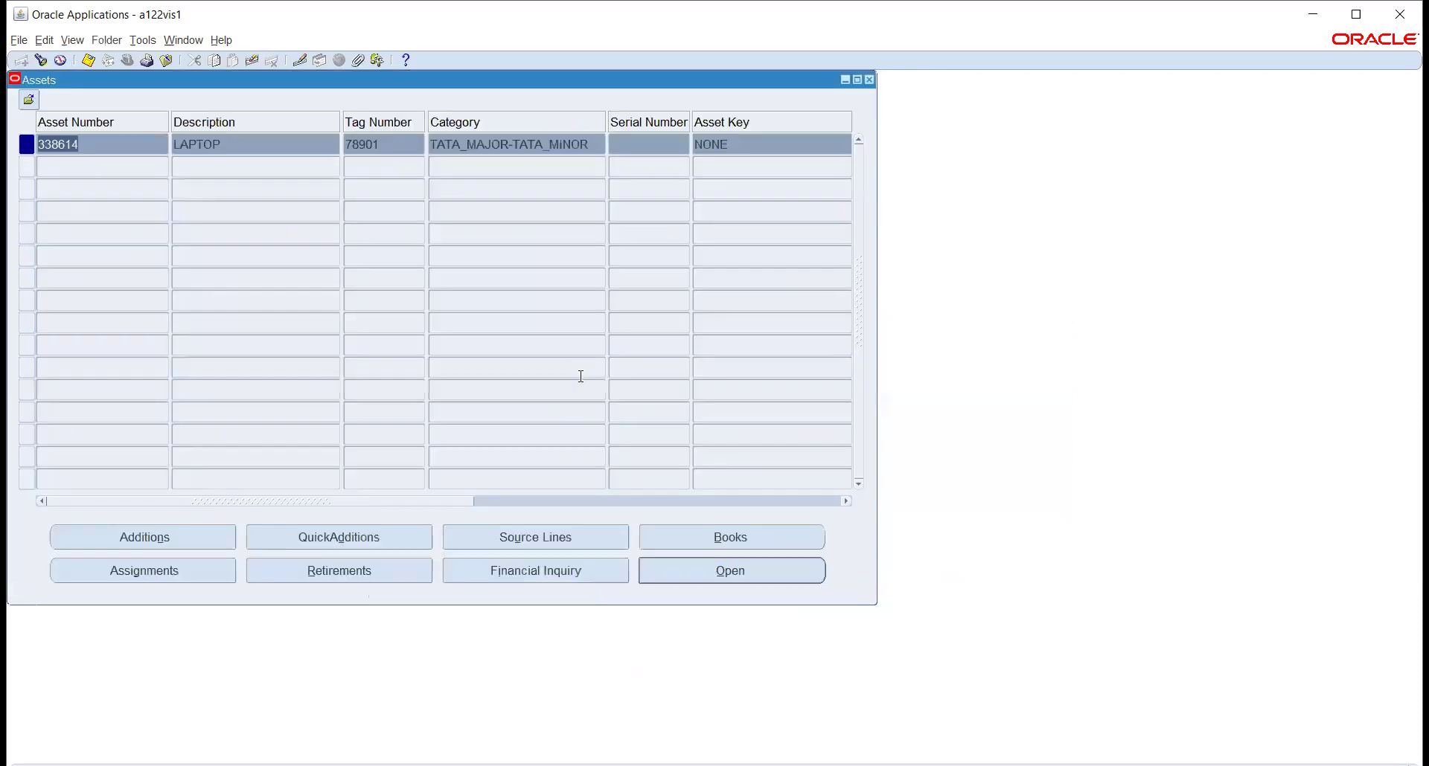
Leave the Asset Workbench, open the Financial Information inquiry and find the assets in the book TATA_FA_BOOKS
left_click(869, 79)
left_click(96, 183)
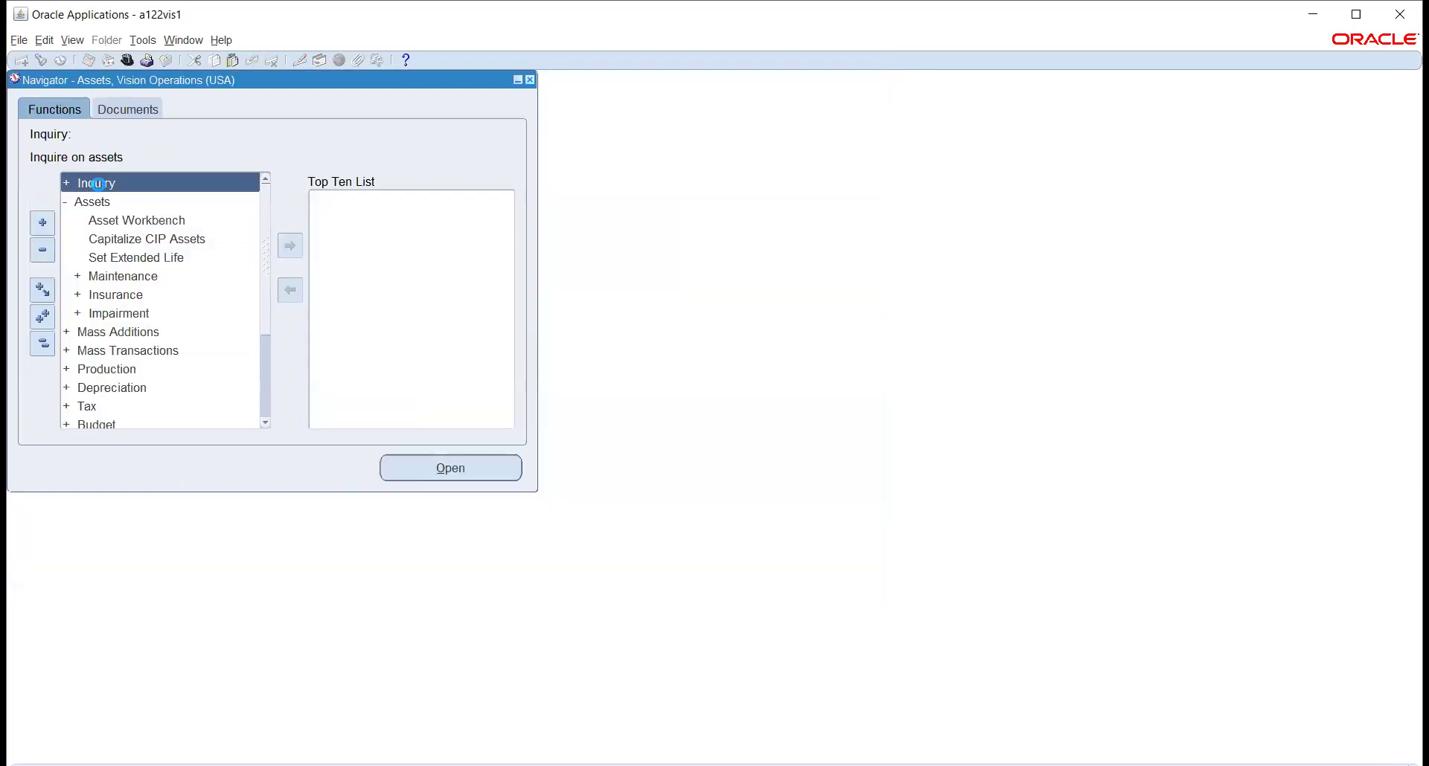
double_click(100, 184)
left_click(116, 202)
double_click(117, 202)
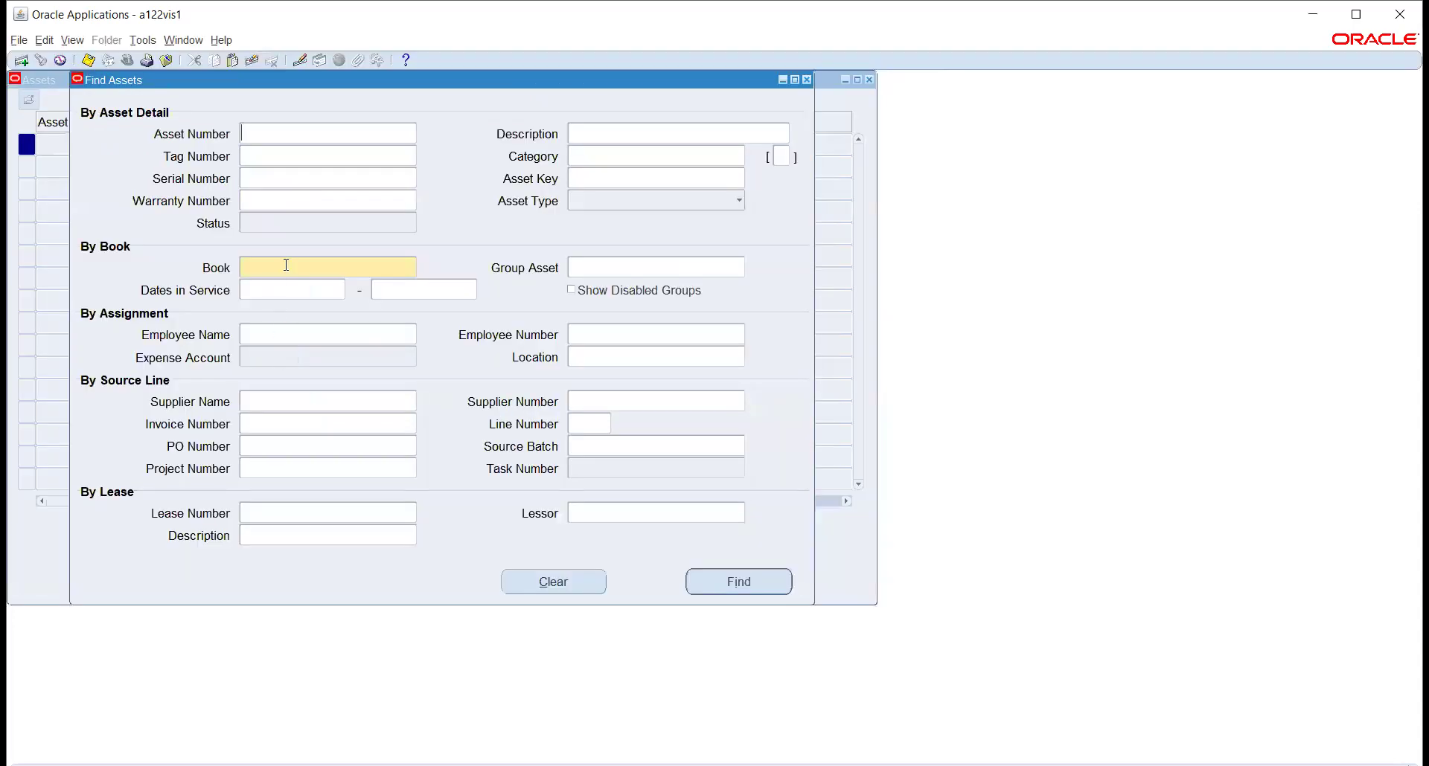
left_click(287, 265)
type("TATA")
key("Tab")
left_click(711, 578)
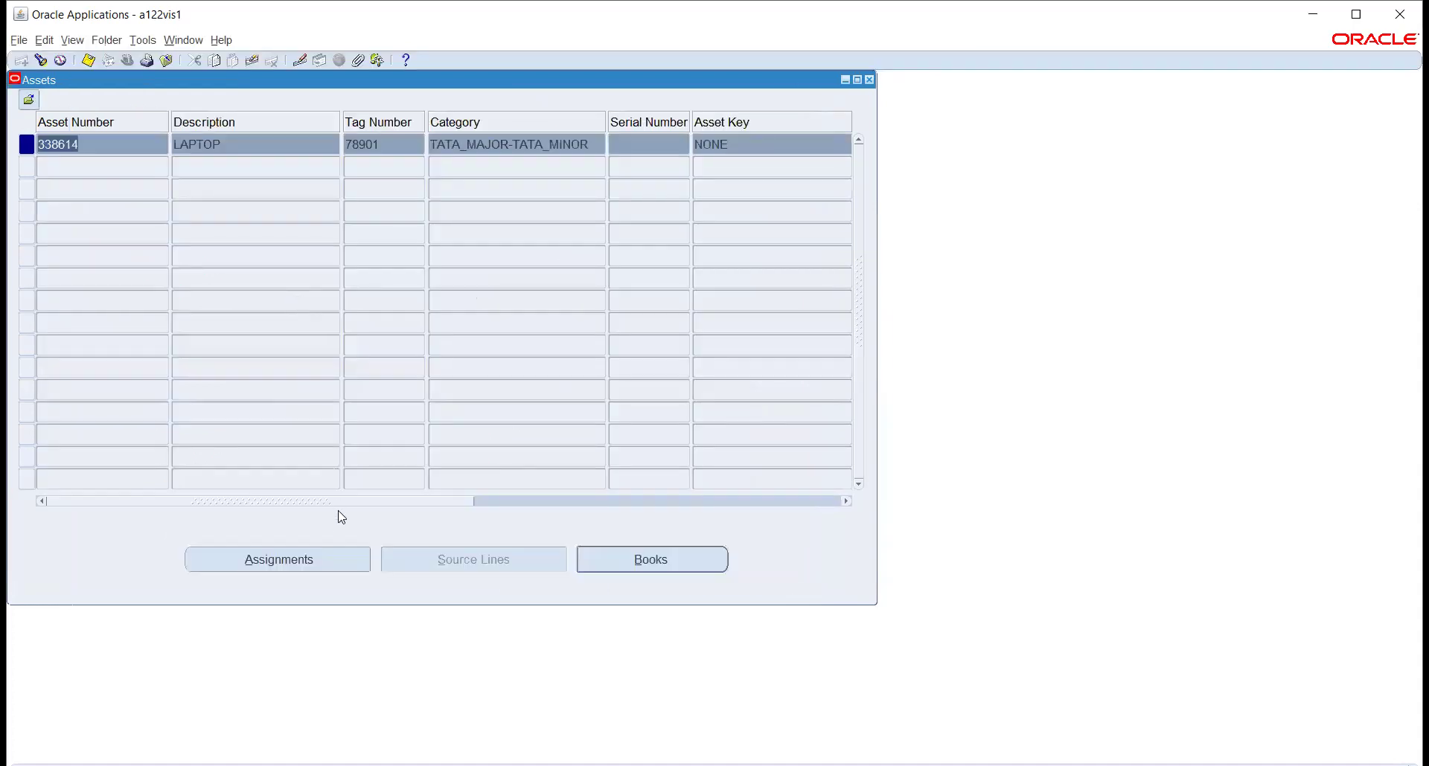
View the LAPTOP asset's financial information and cost history in TATA_FA_BOOKS, and close the inquiry
left_click(625, 558)
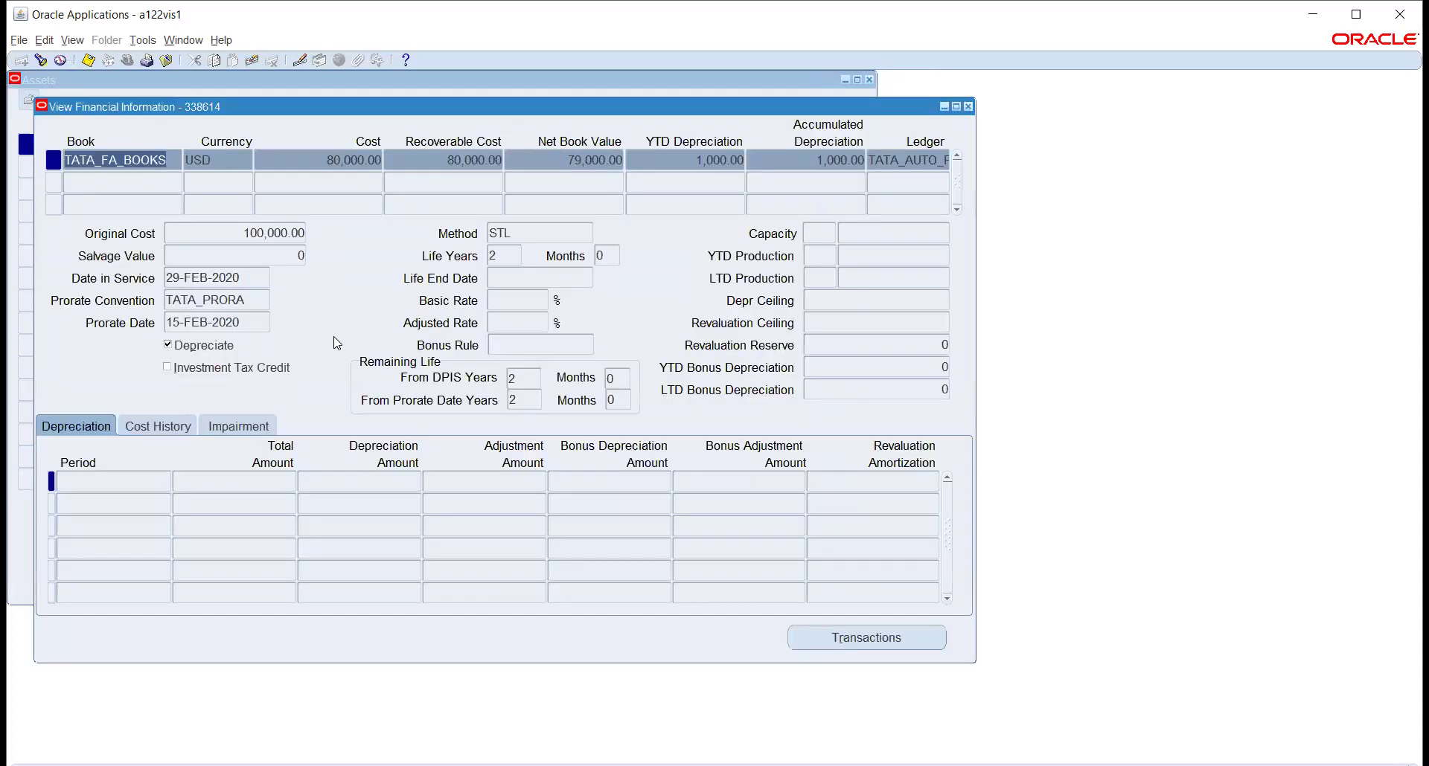
left_click(172, 425)
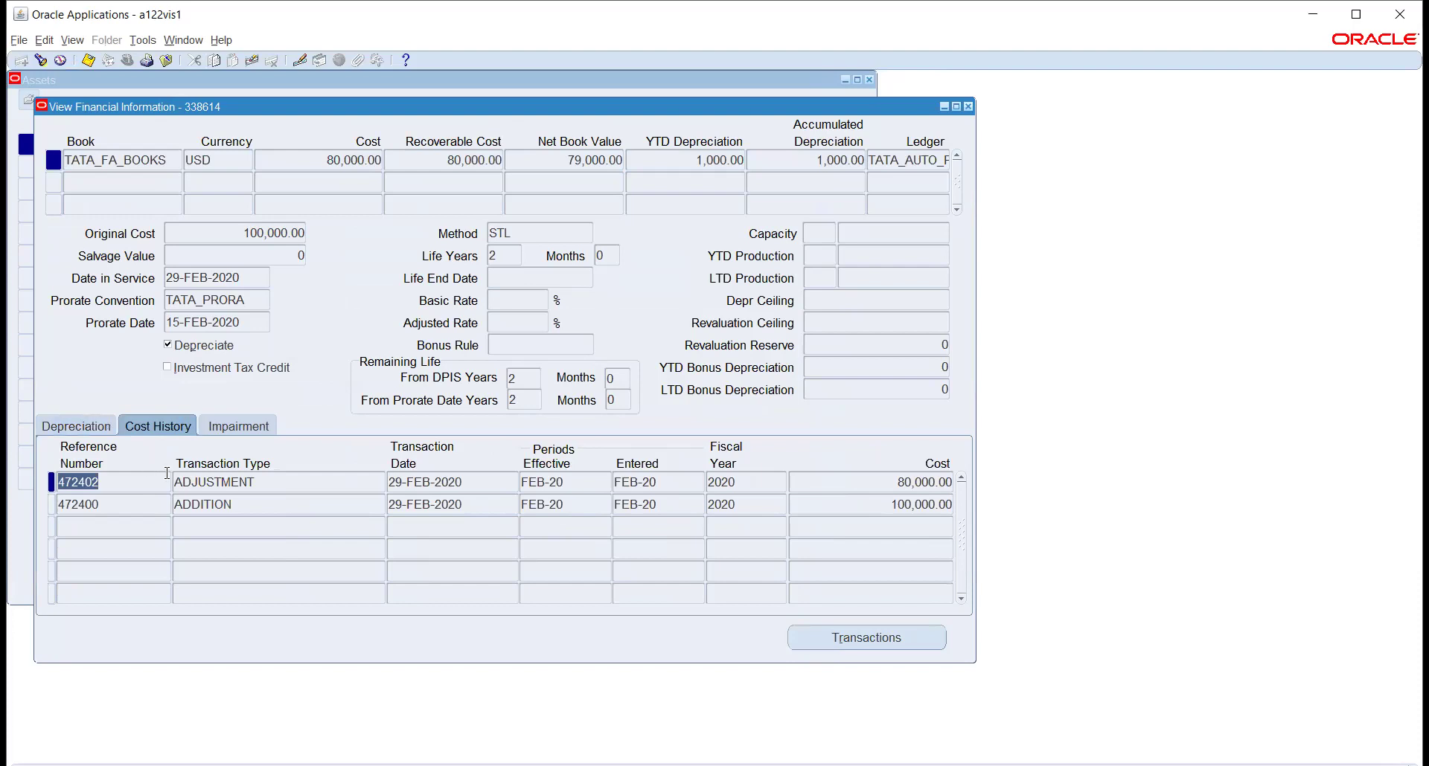
left_click(968, 106)
left_click(869, 79)
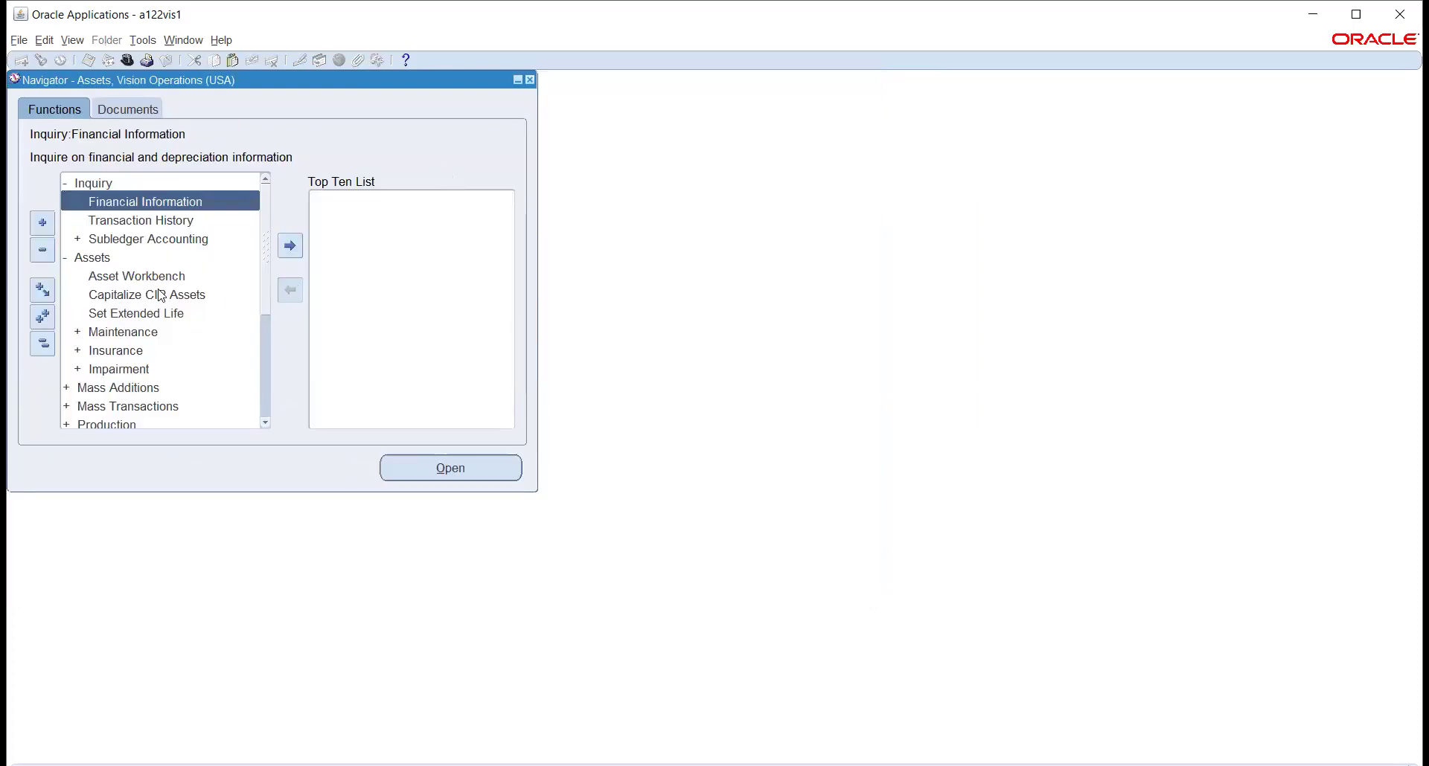
Open the Asset Workbench again and list the assets belonging to TATA_FA_BOOKS
double_click(123, 279)
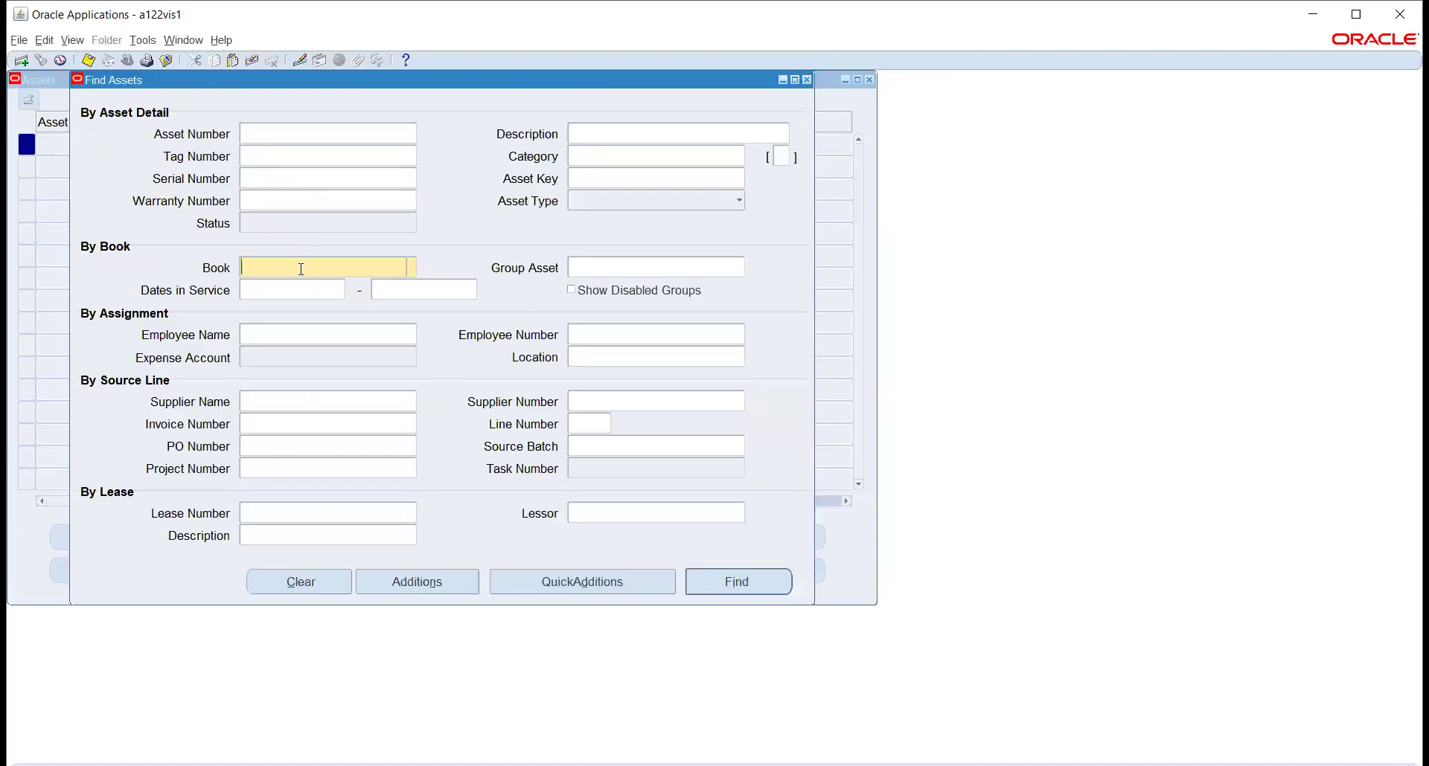
type("TA")
key("Tab")
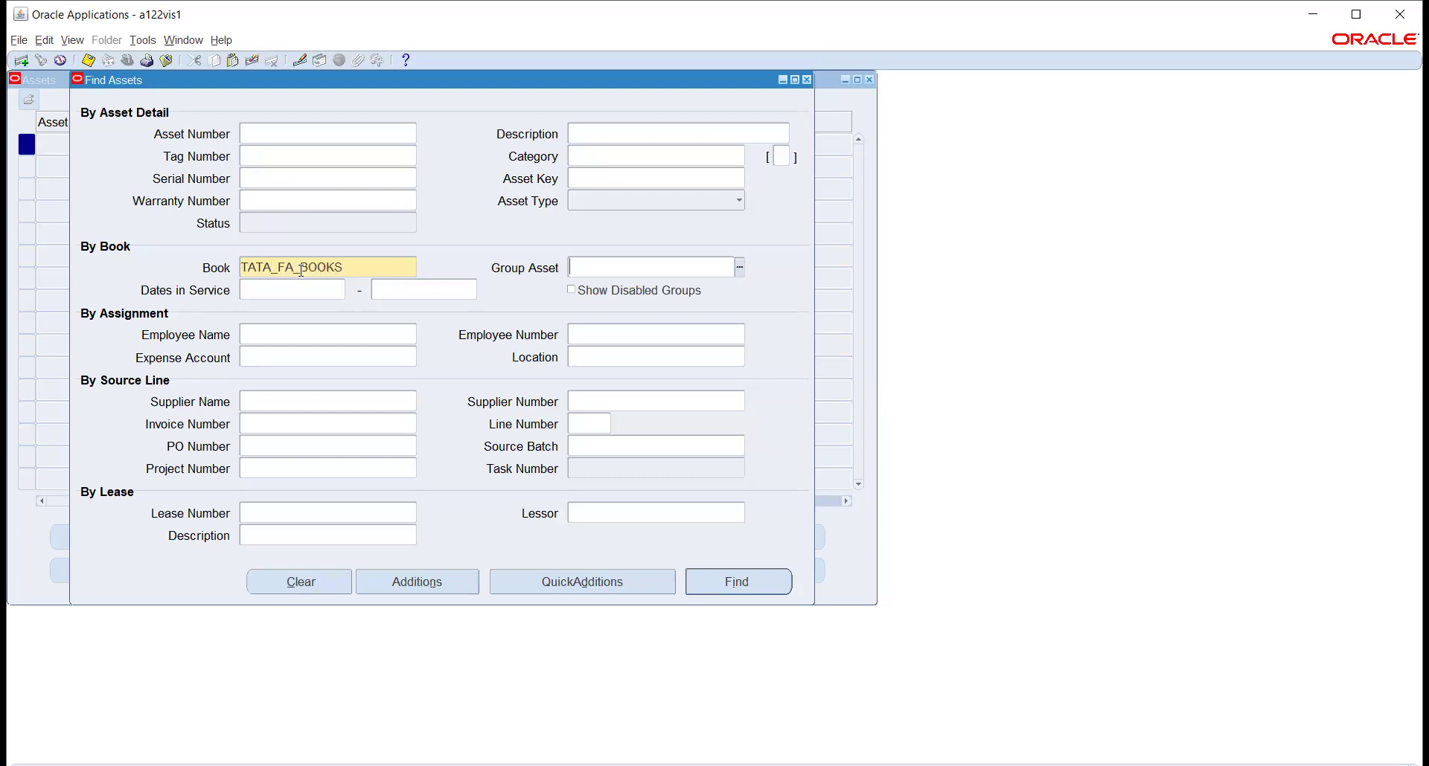
left_click(715, 582)
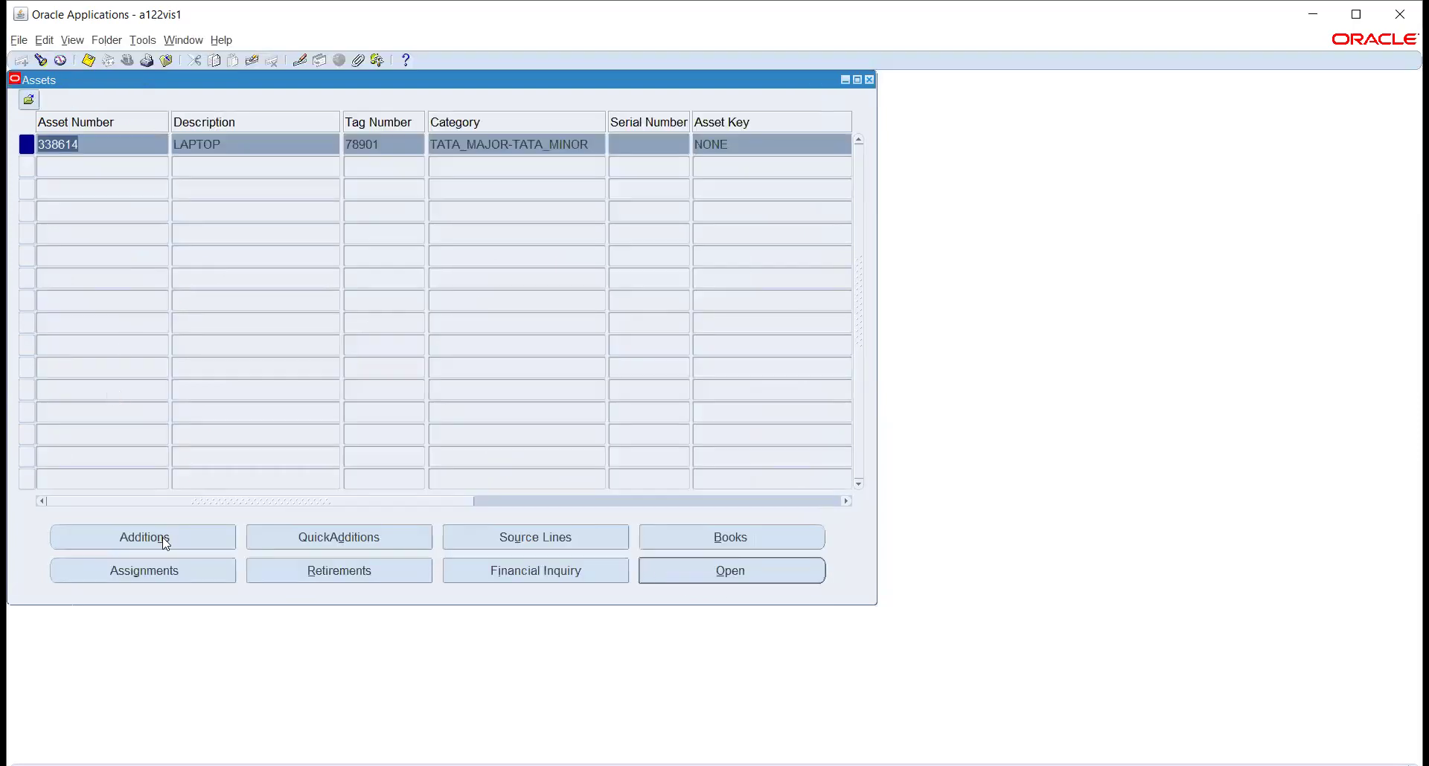
Check the LAPTOP asset's original cost and cost history through the workbench's financial inquiry, and return to the Navigator
left_click(700, 540)
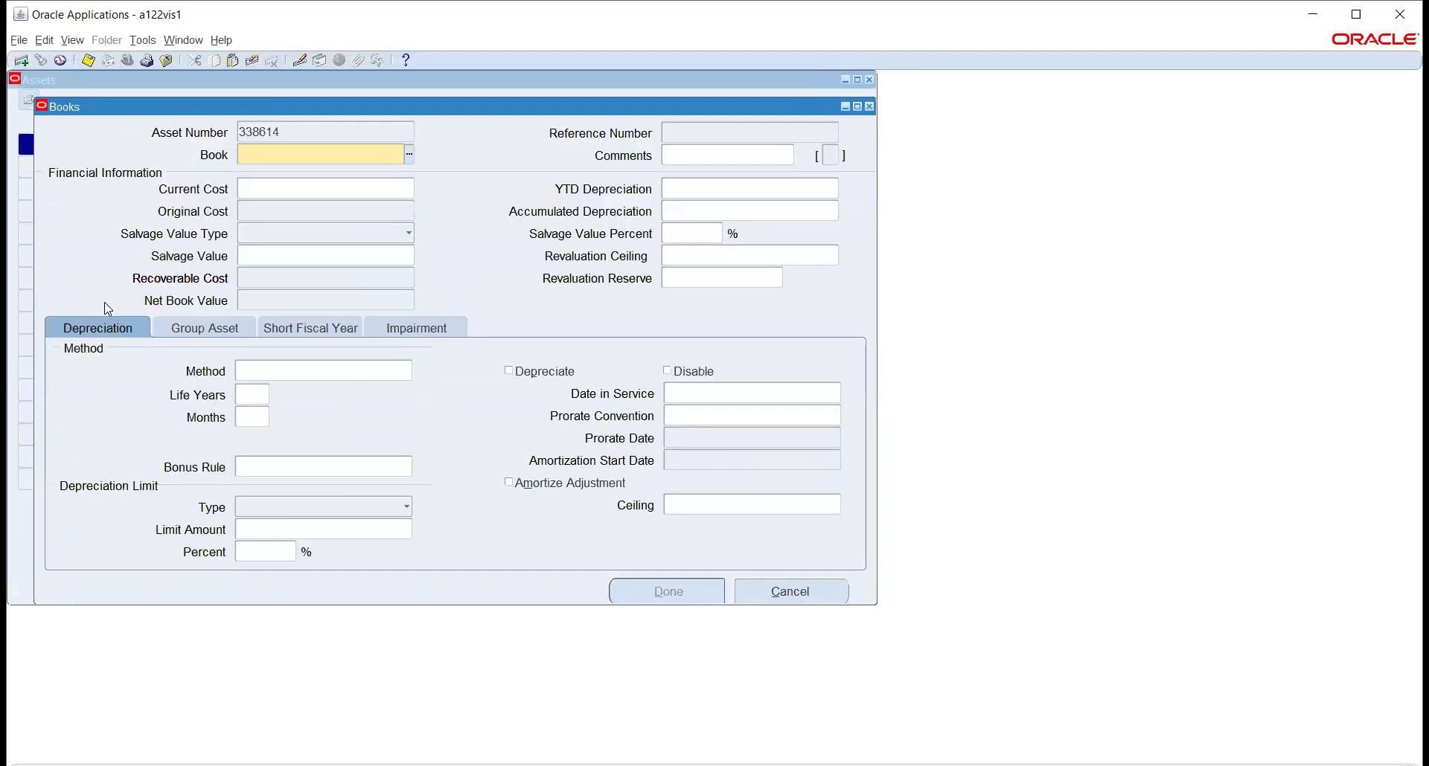
left_click(869, 108)
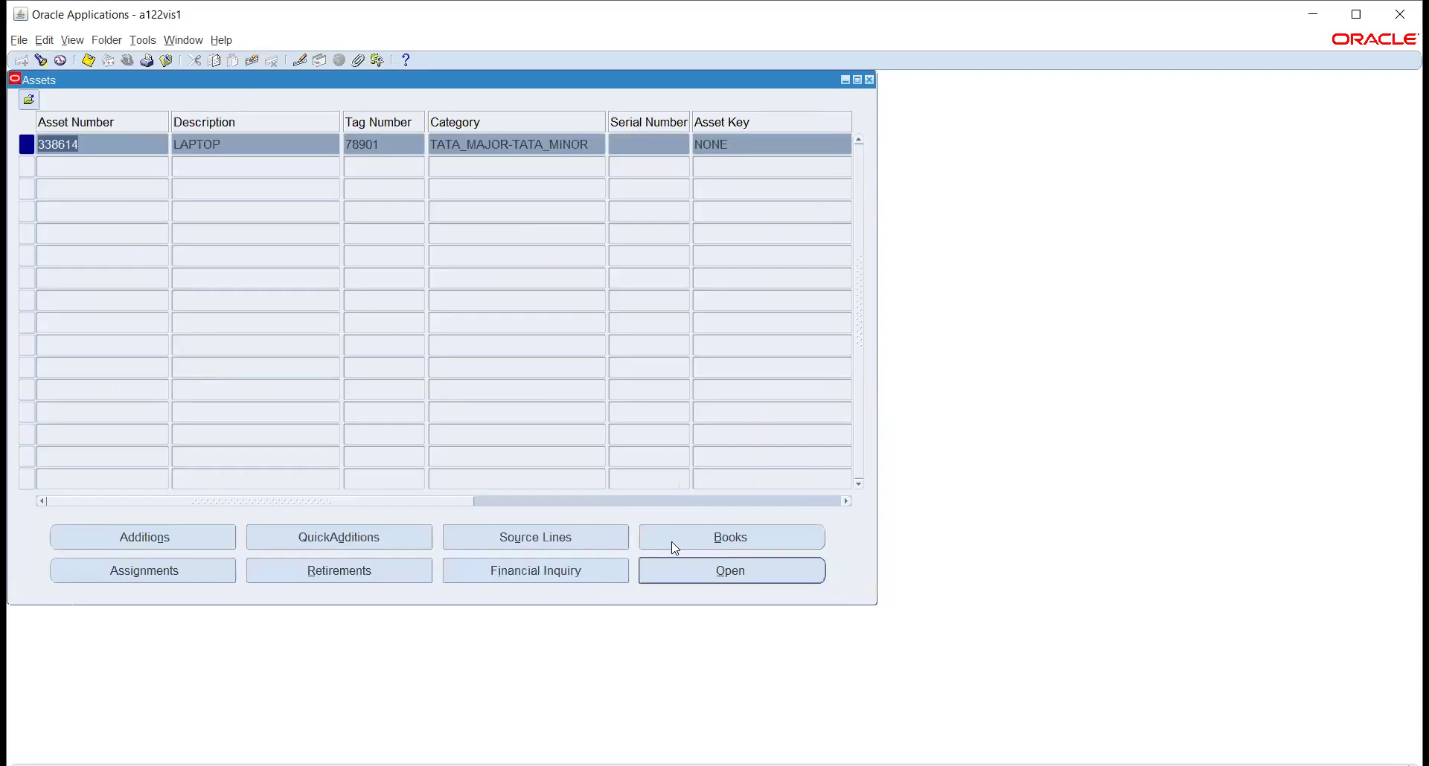
left_click(539, 571)
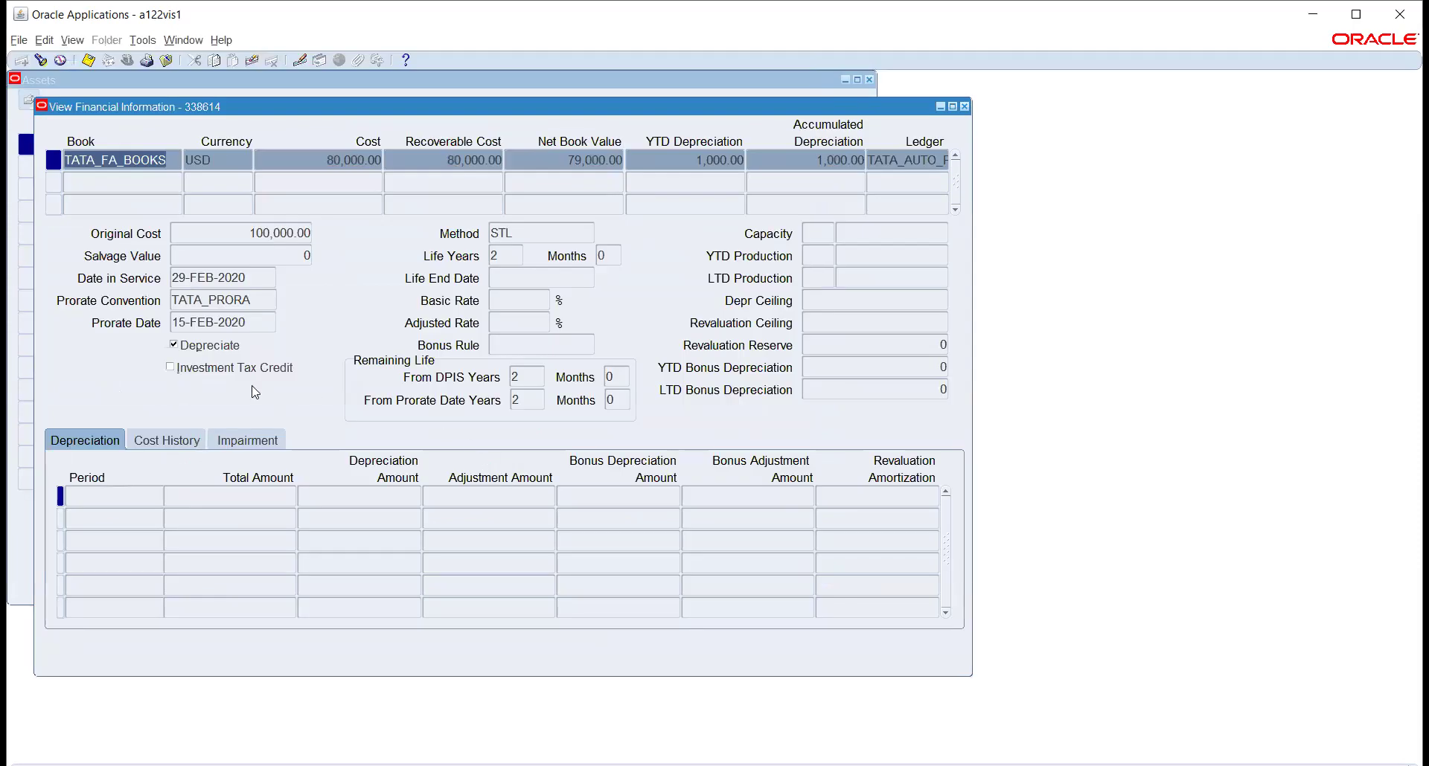
left_click(204, 229)
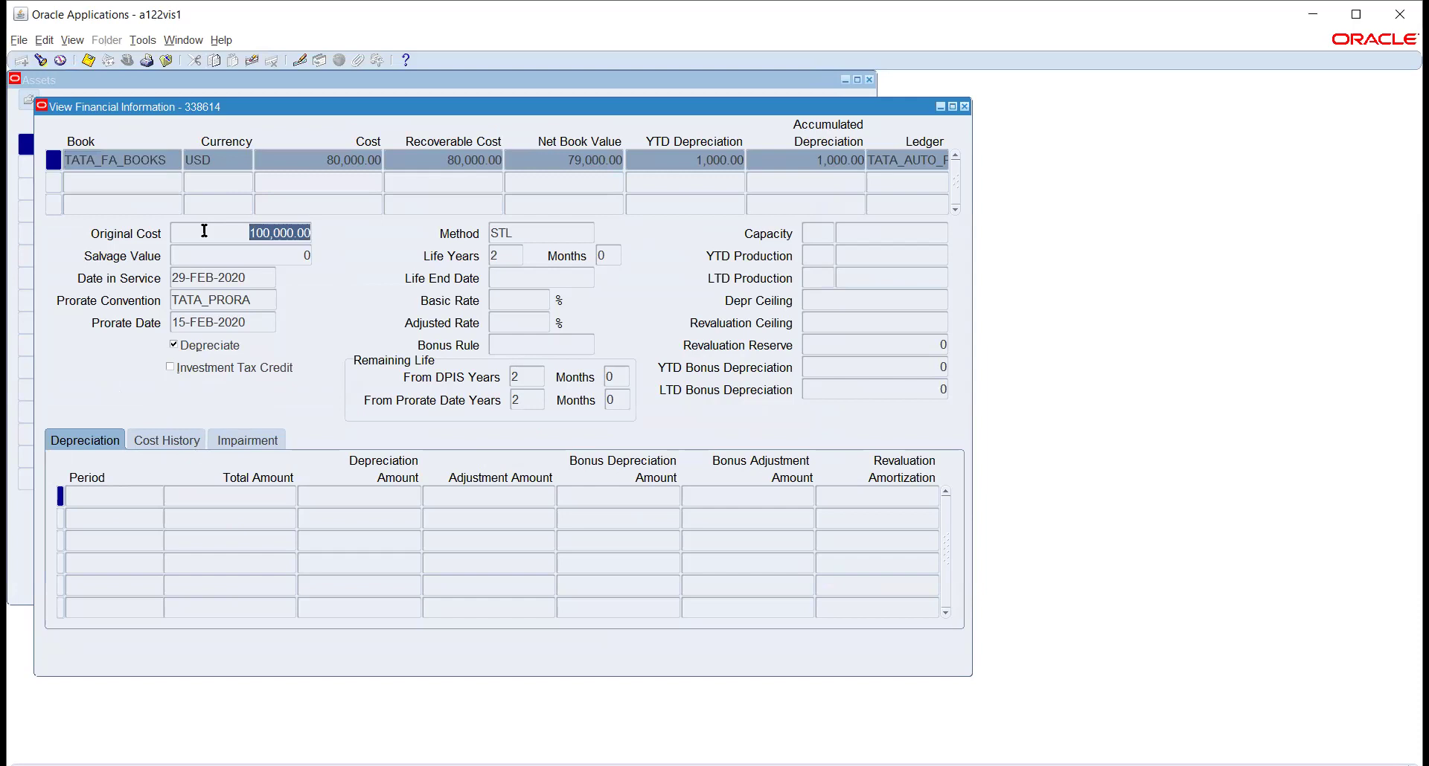
left_click(158, 441)
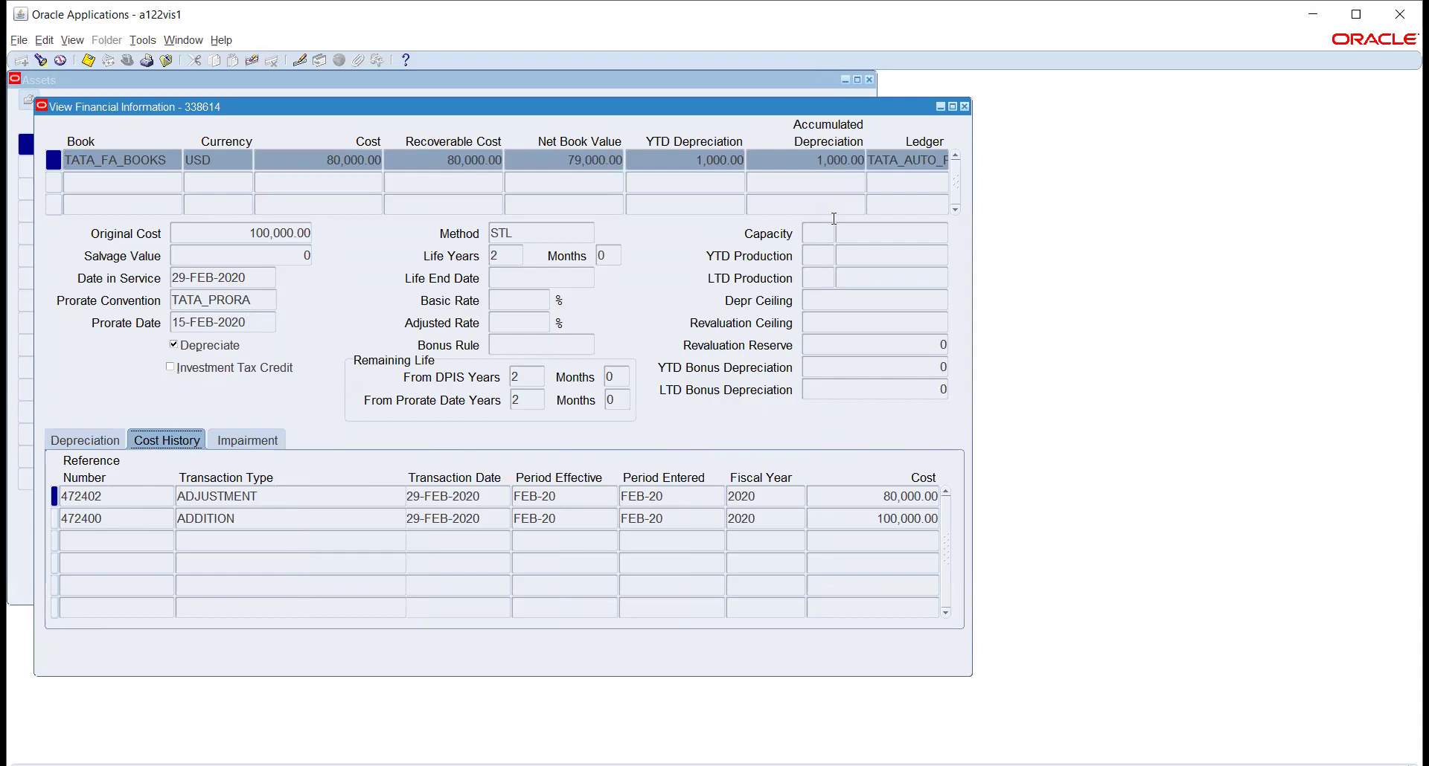
left_click(964, 106)
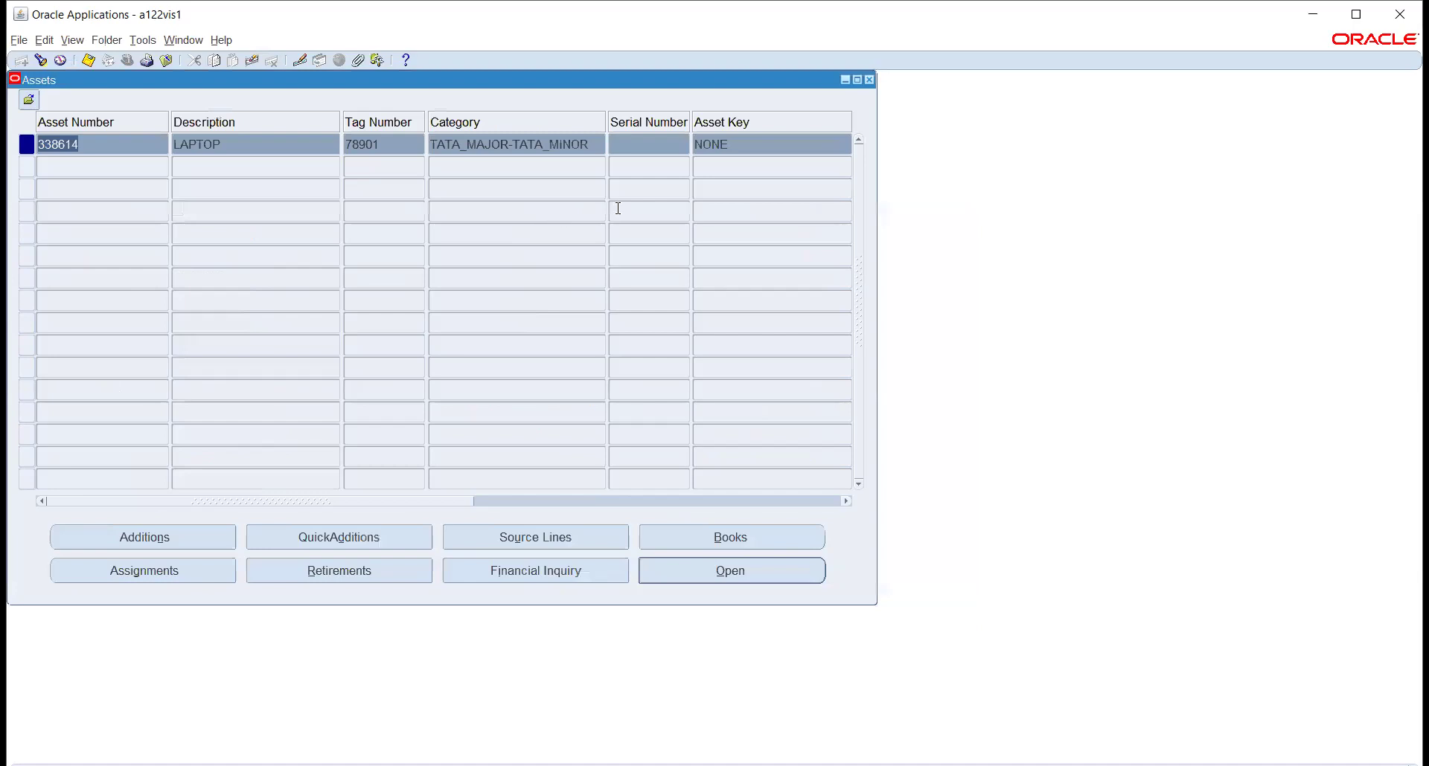
left_click(868, 79)
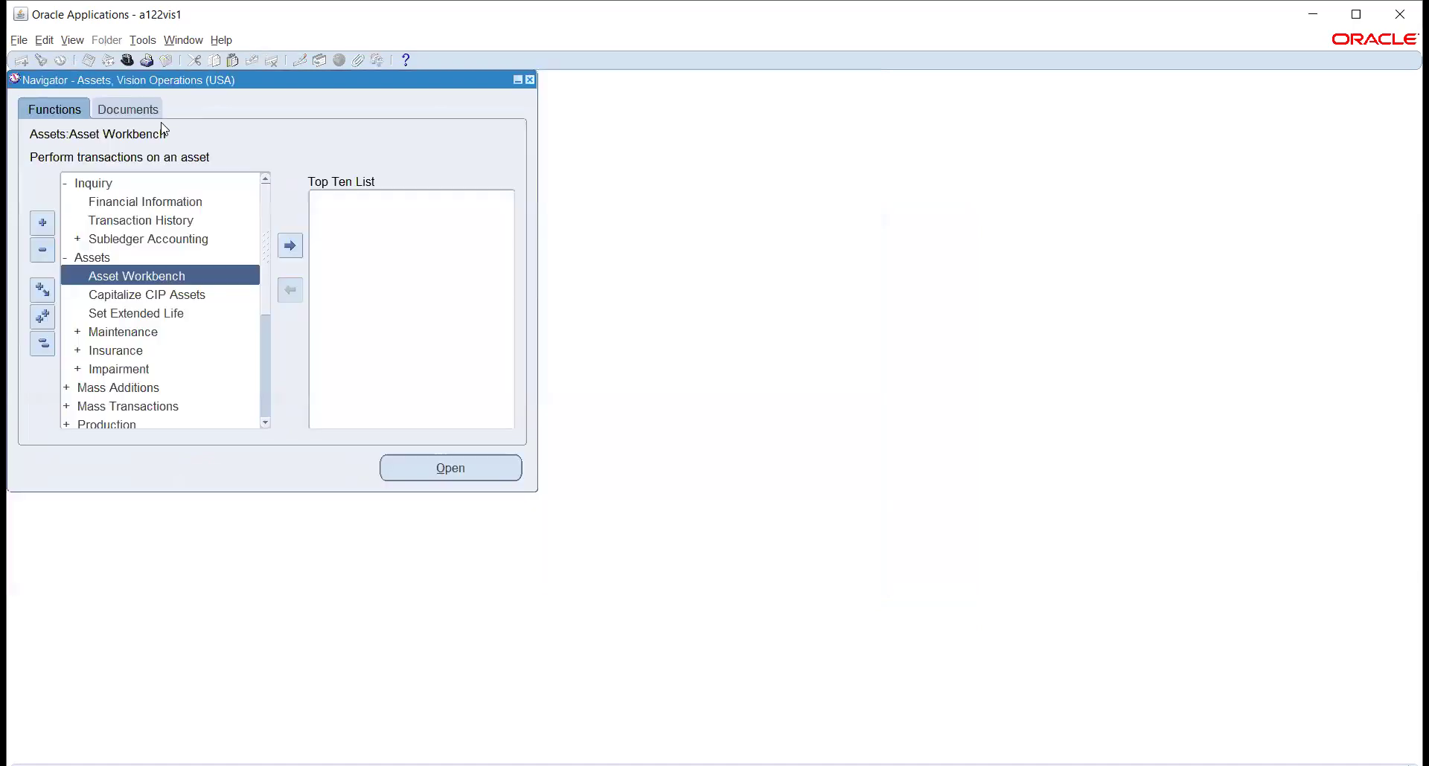
Submit the Create Accounting - Assets request for TATA_FA_BOOKS with the default parameters, without submitting another request
scroll(141, 296, "down", 2)
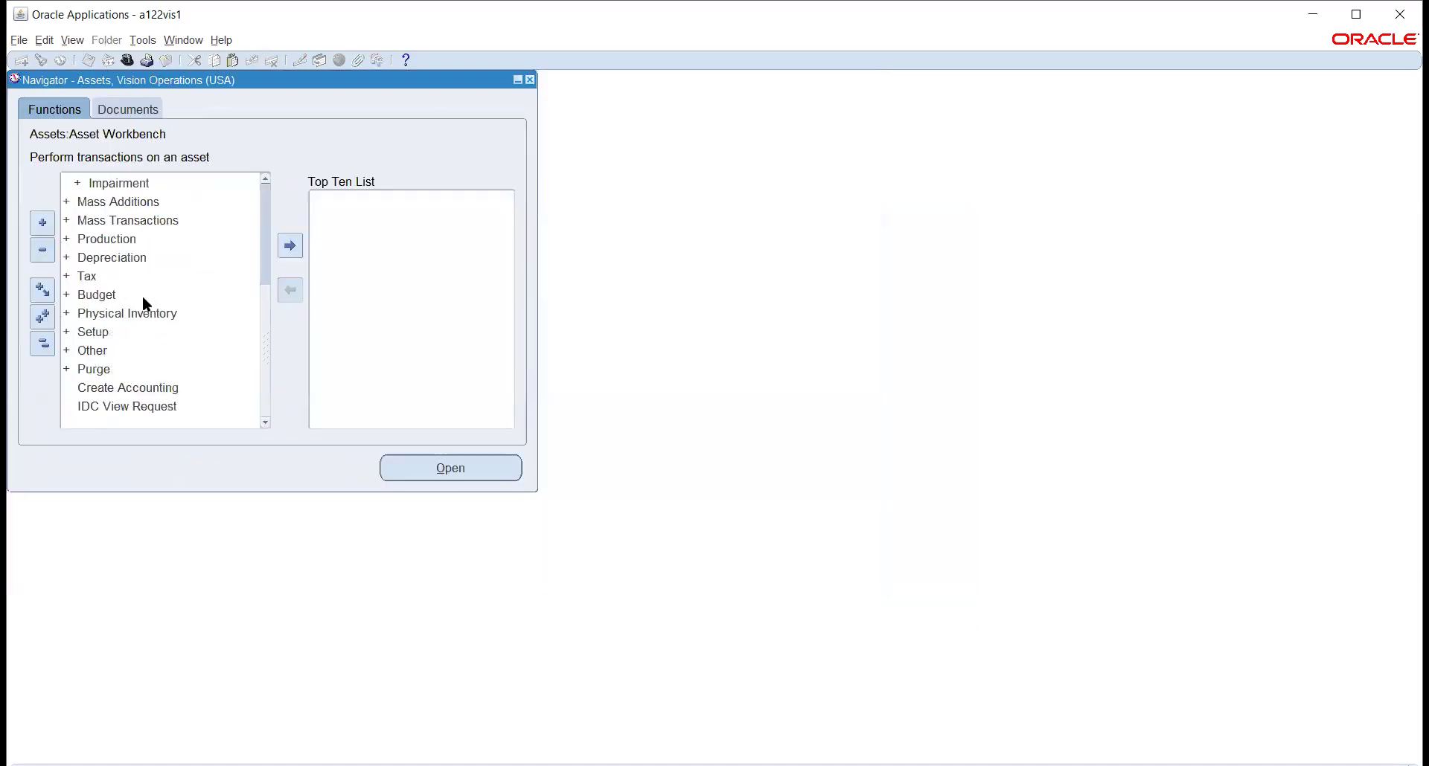
left_click(116, 388)
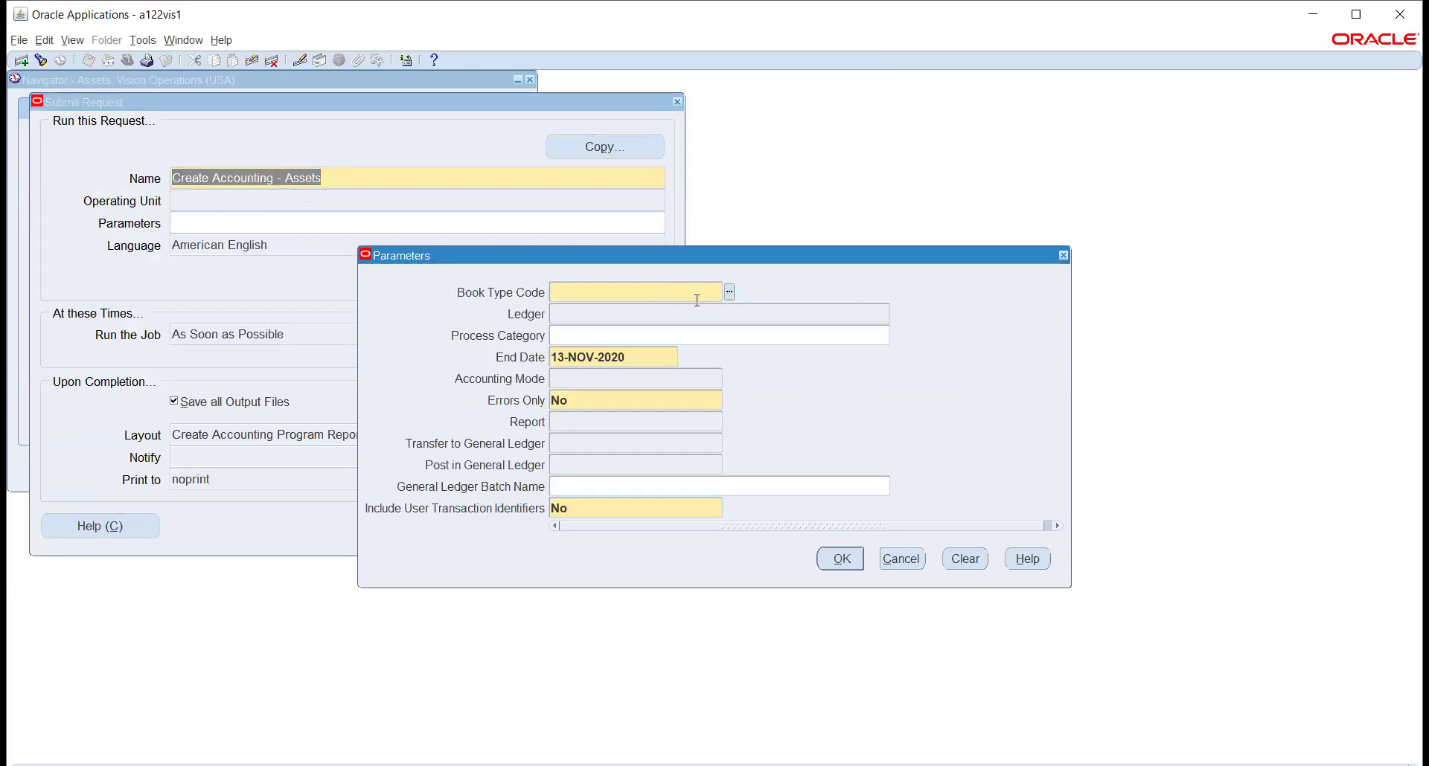
type("TATA")
key("Tab")
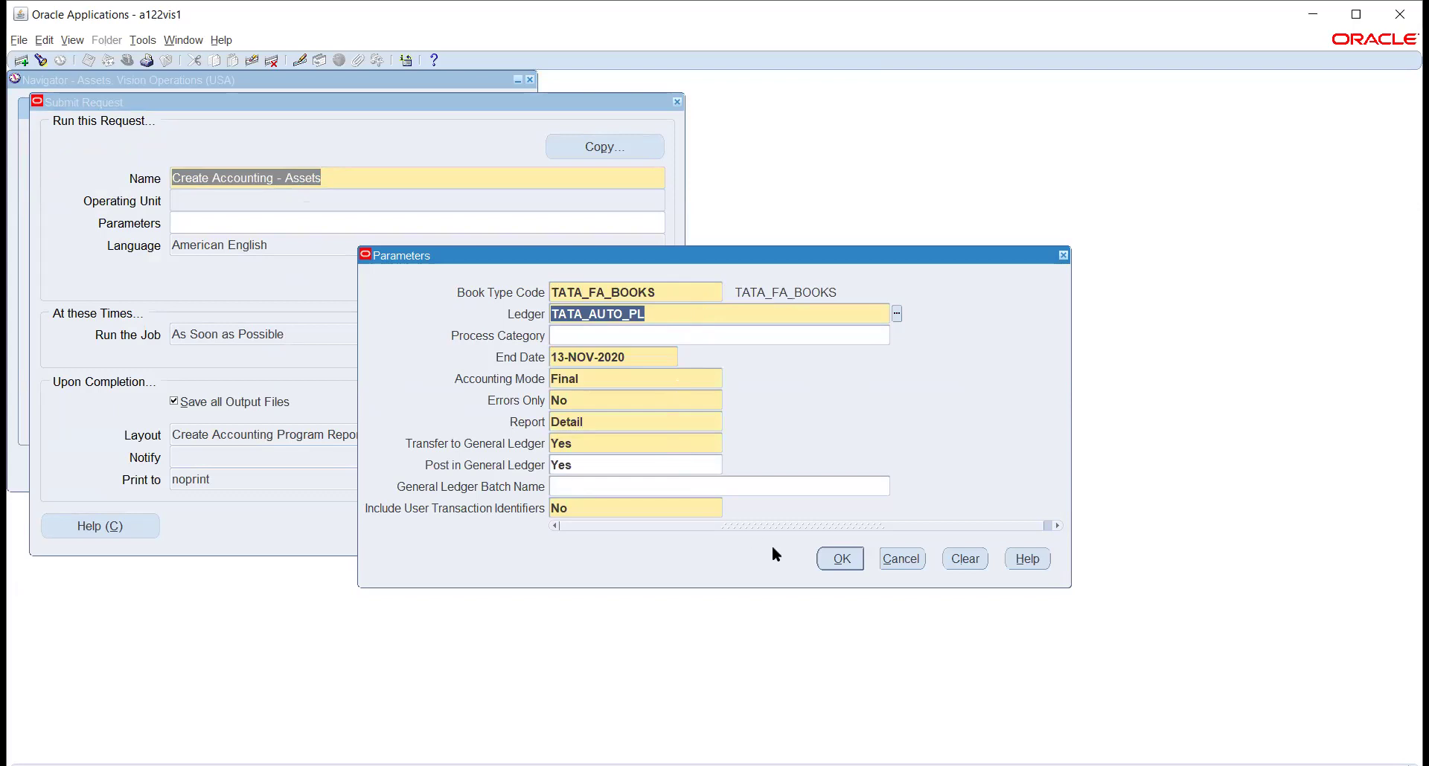
left_click(839, 558)
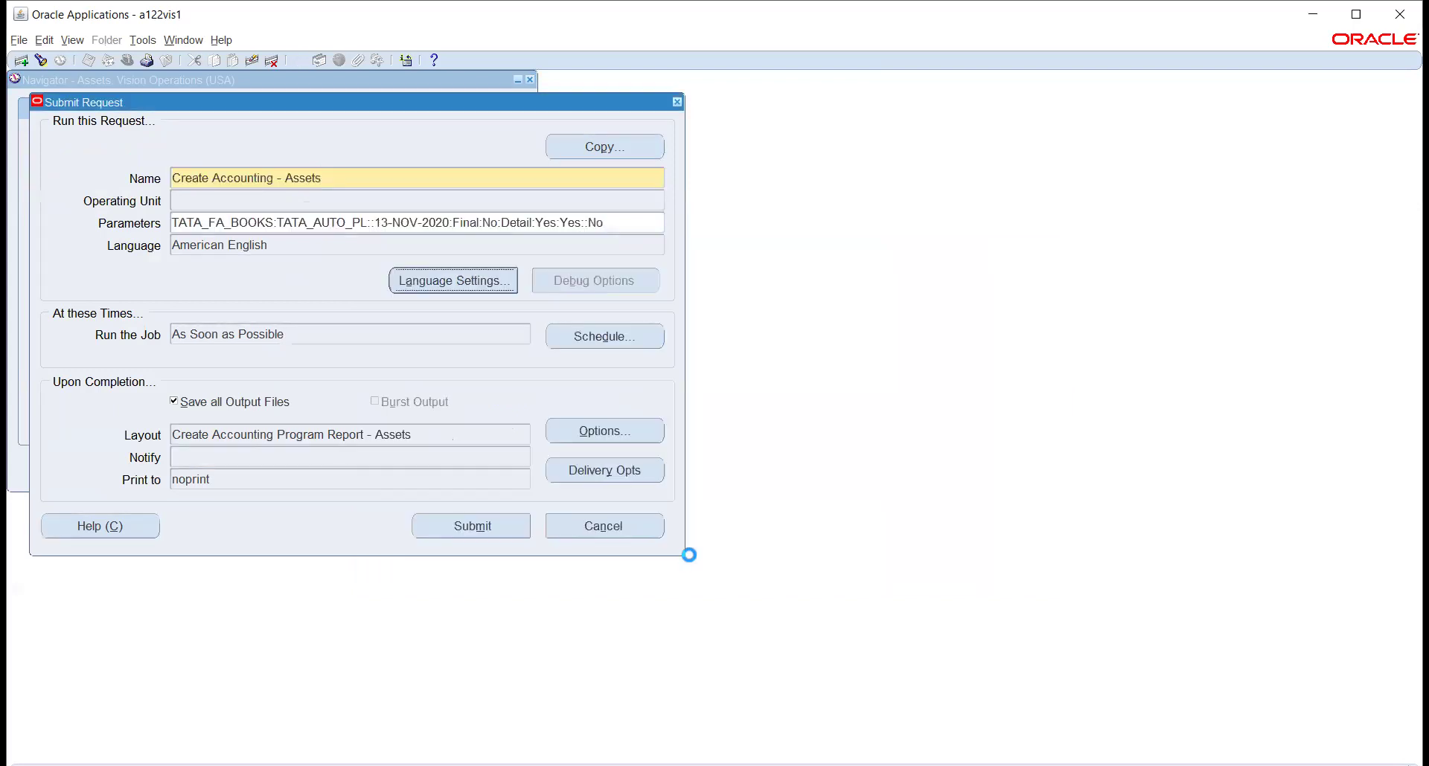
left_click(486, 524)
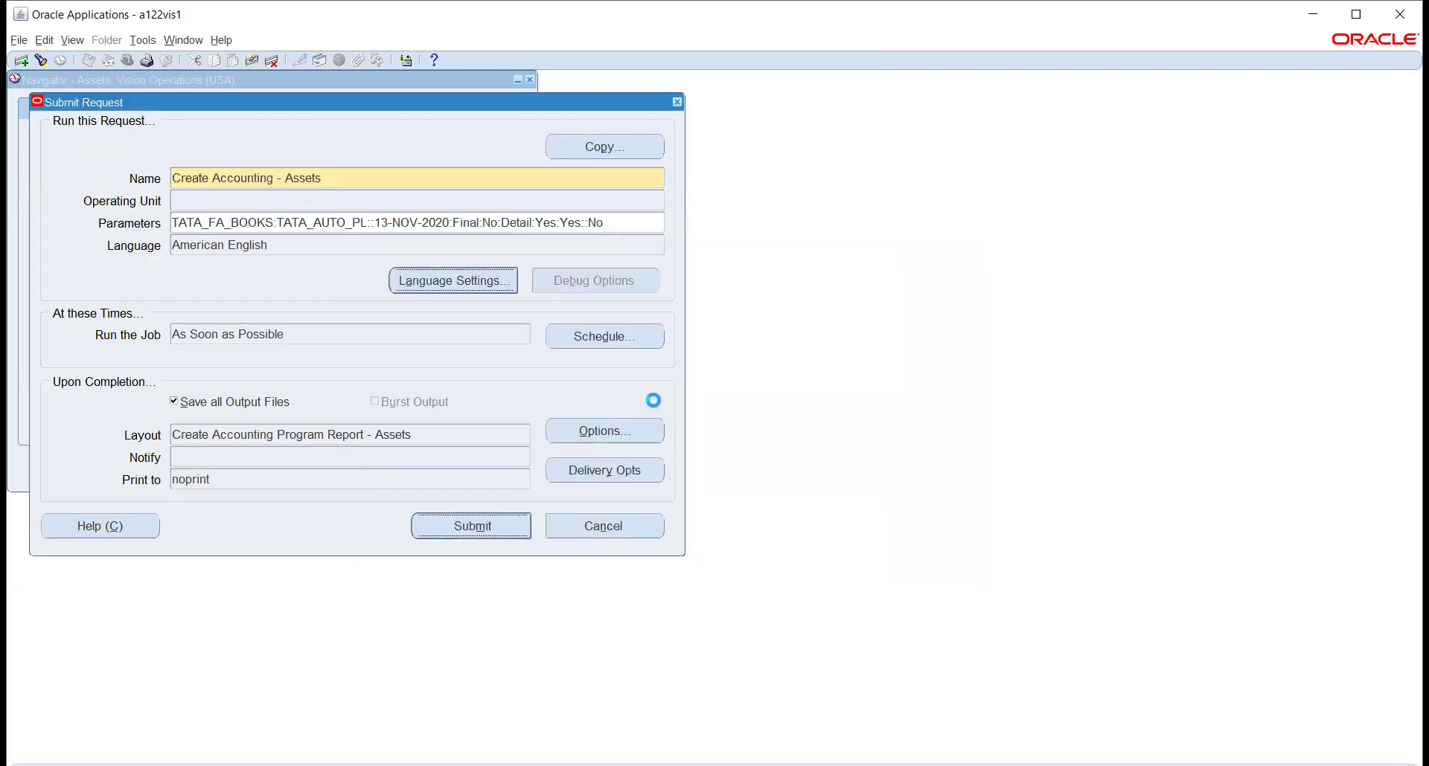
left_click(817, 445)
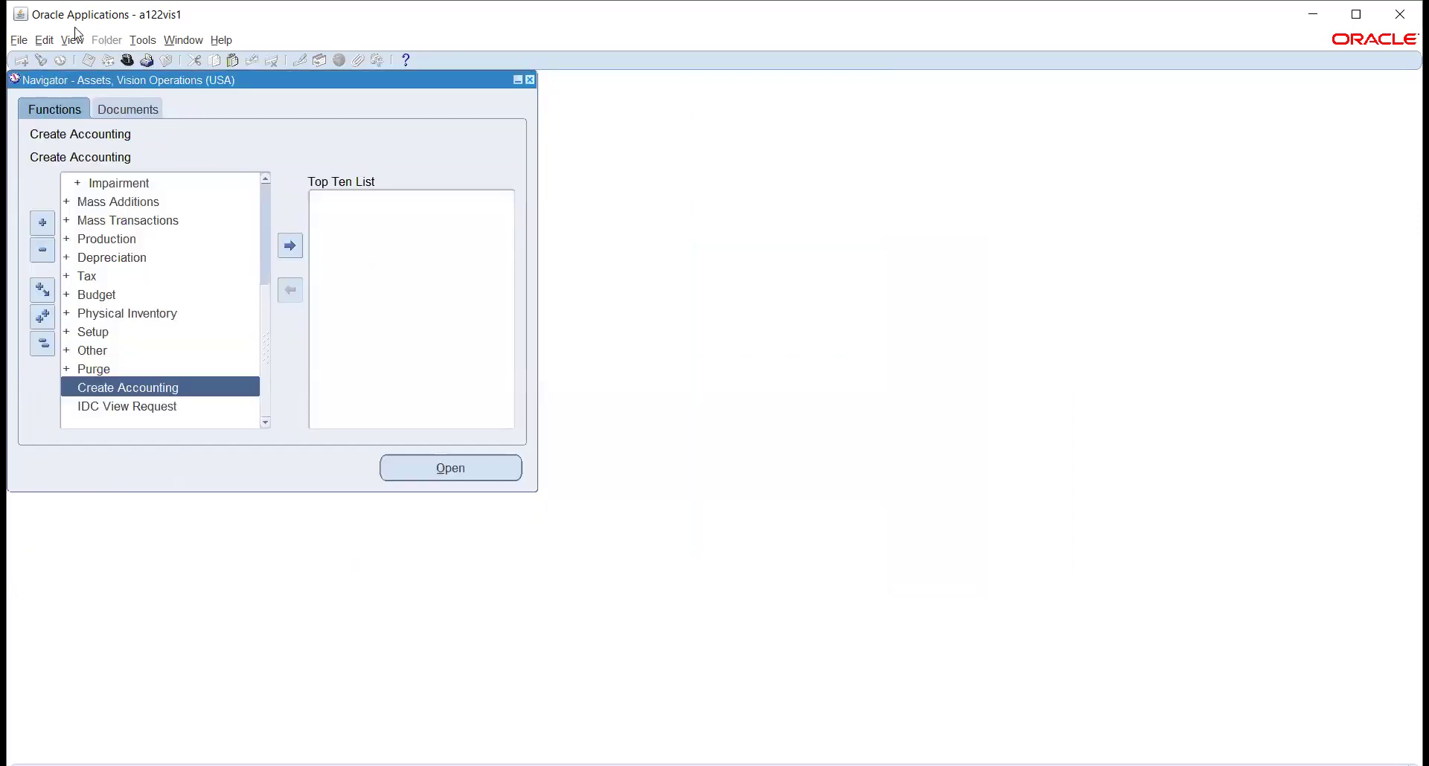
List all own concurrent requests and keep refreshing their status until the accounting, journal import and posting requests complete
left_click(72, 40)
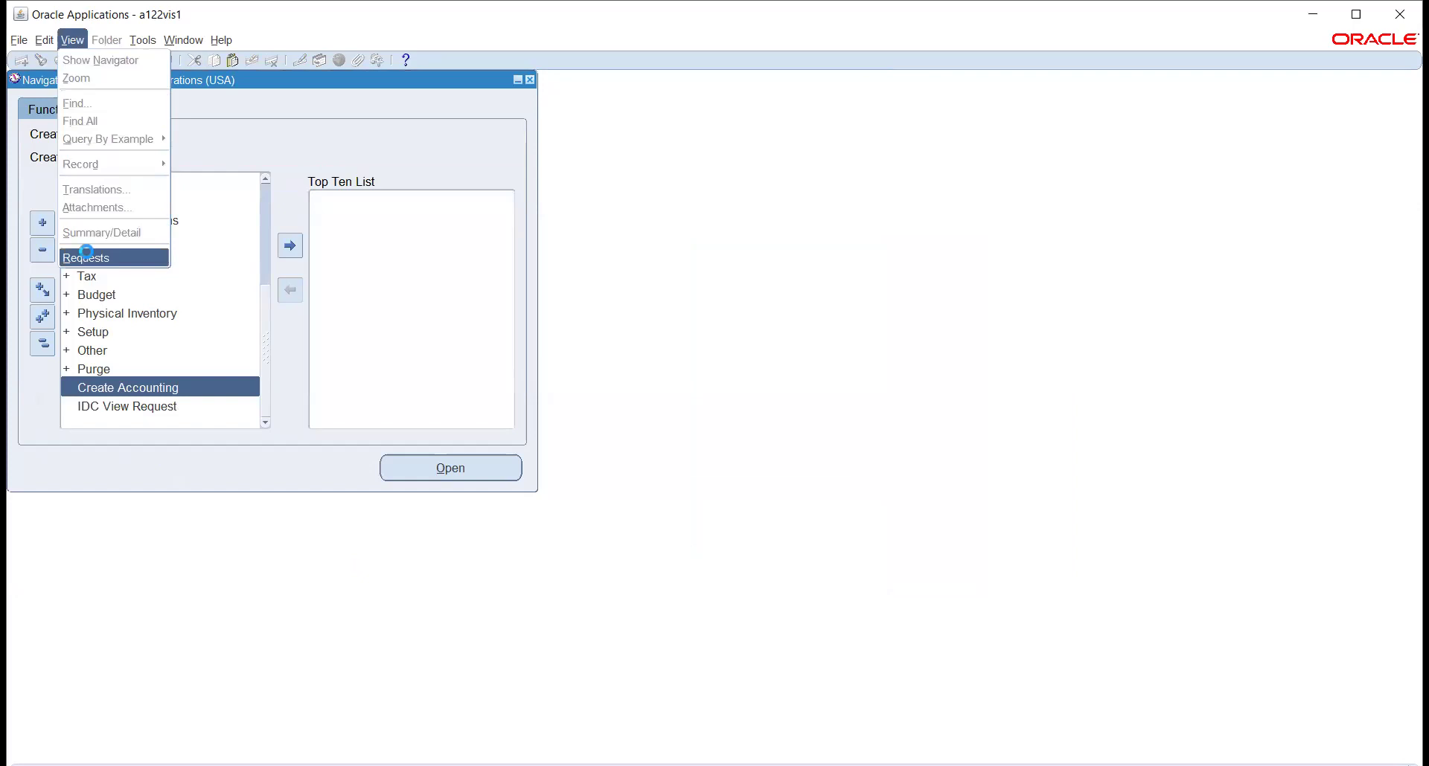
left_click(86, 256)
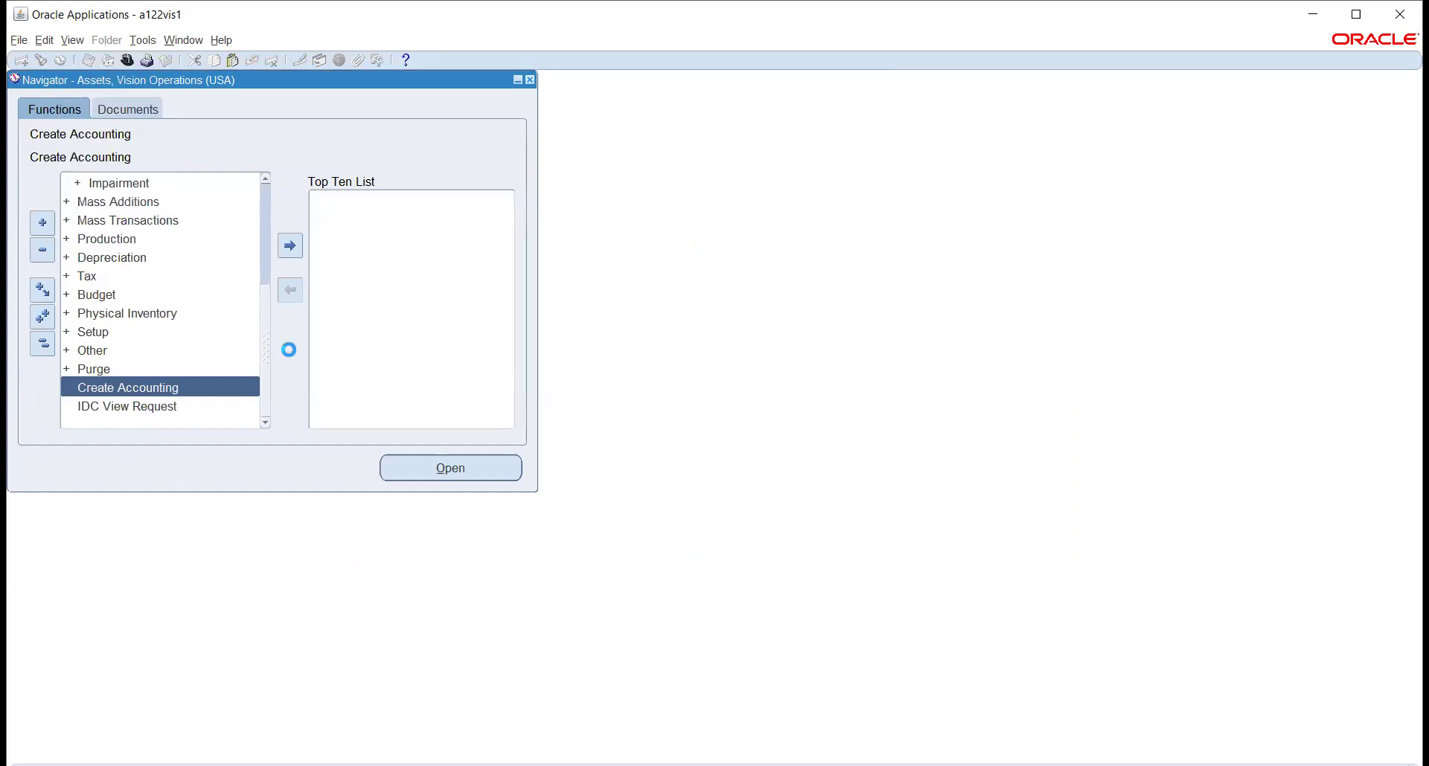
left_click(554, 513)
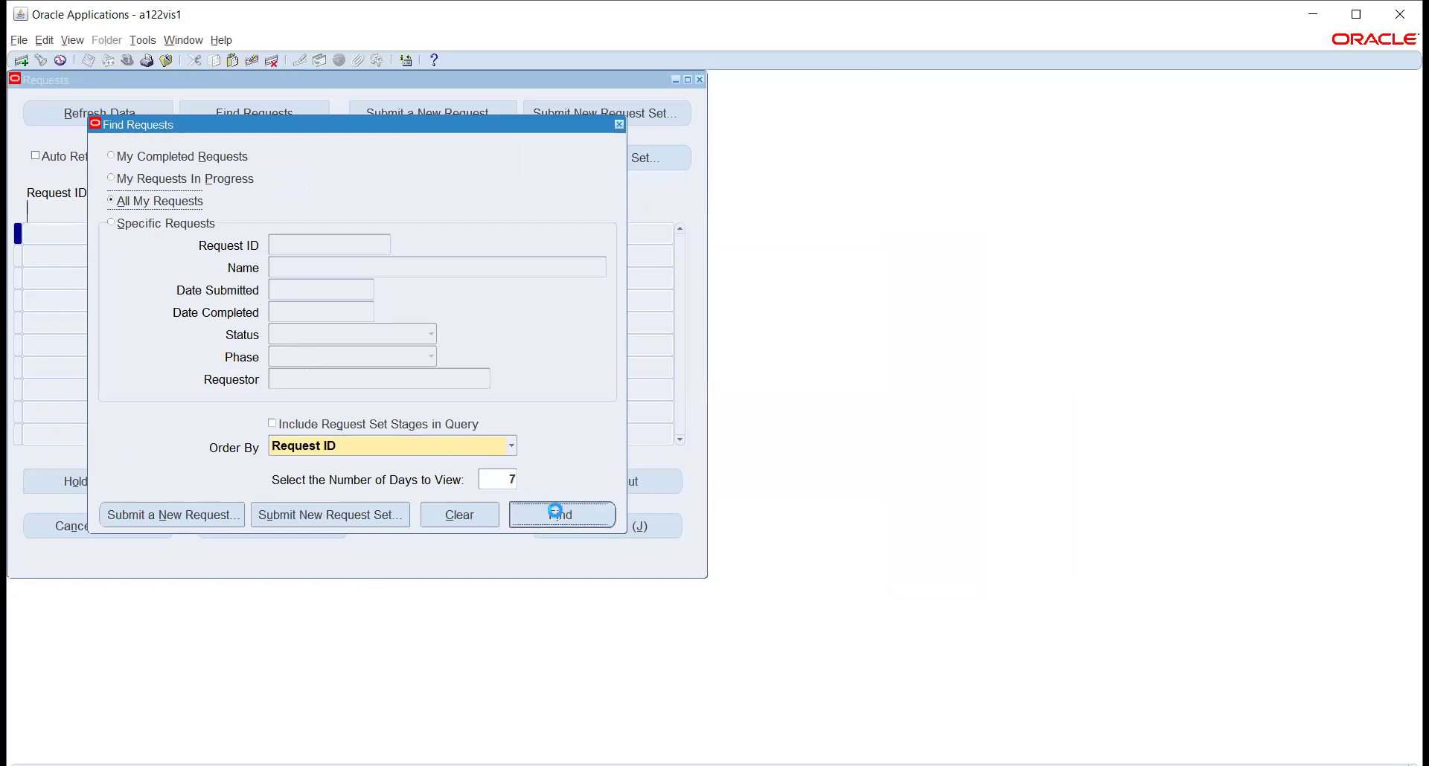
left_click(125, 112)
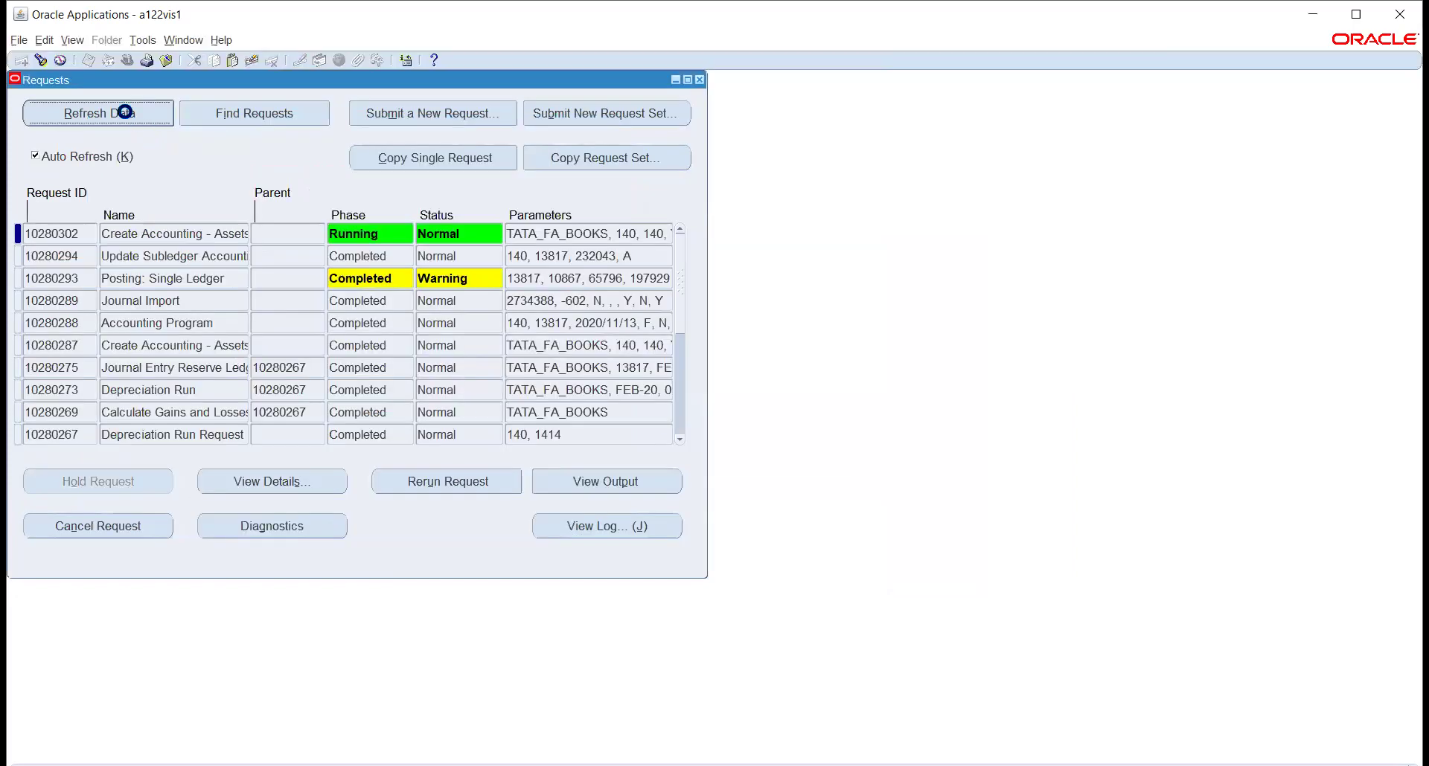
left_click(125, 112)
left_click(125, 113)
left_click(125, 113)
left_click(123, 113)
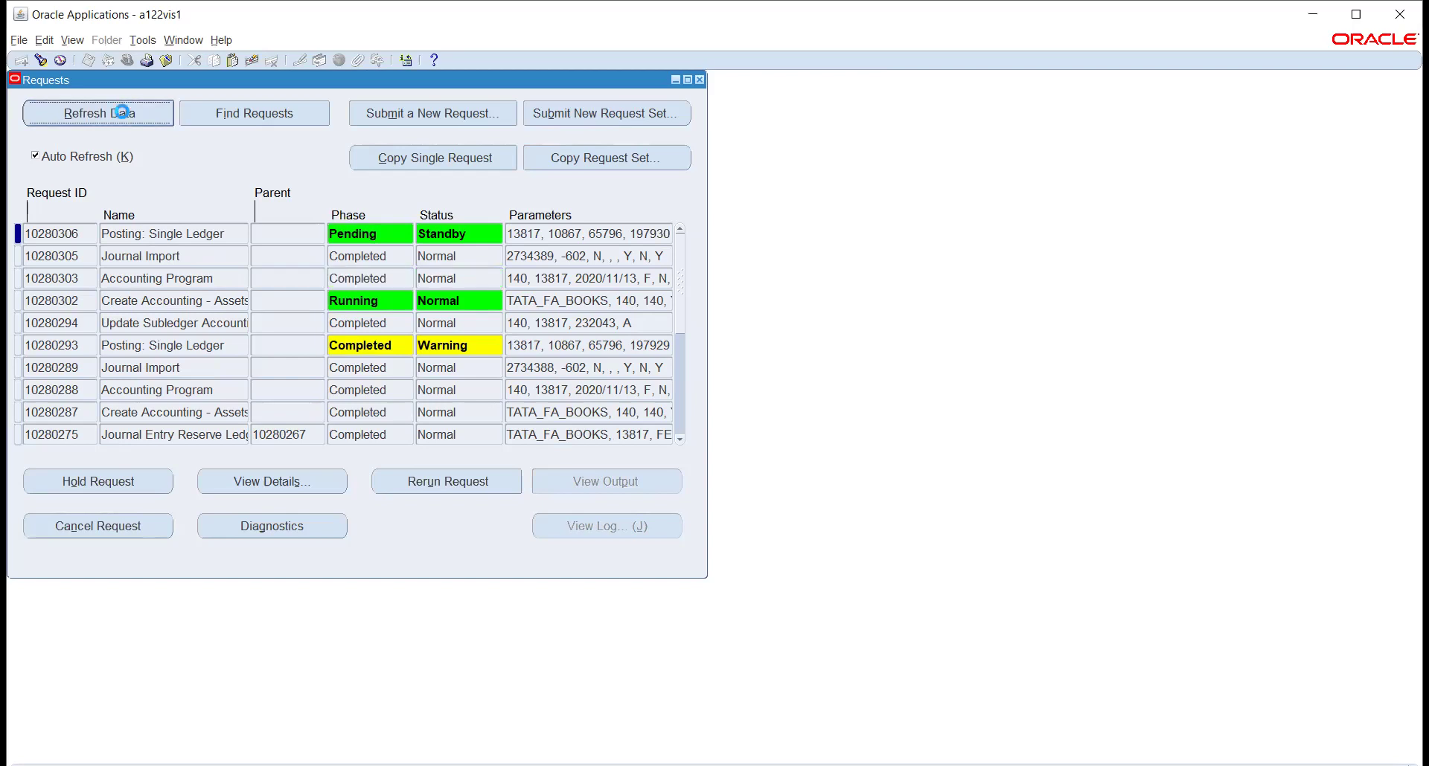
left_click(124, 114)
left_click(75, 108)
left_click(74, 113)
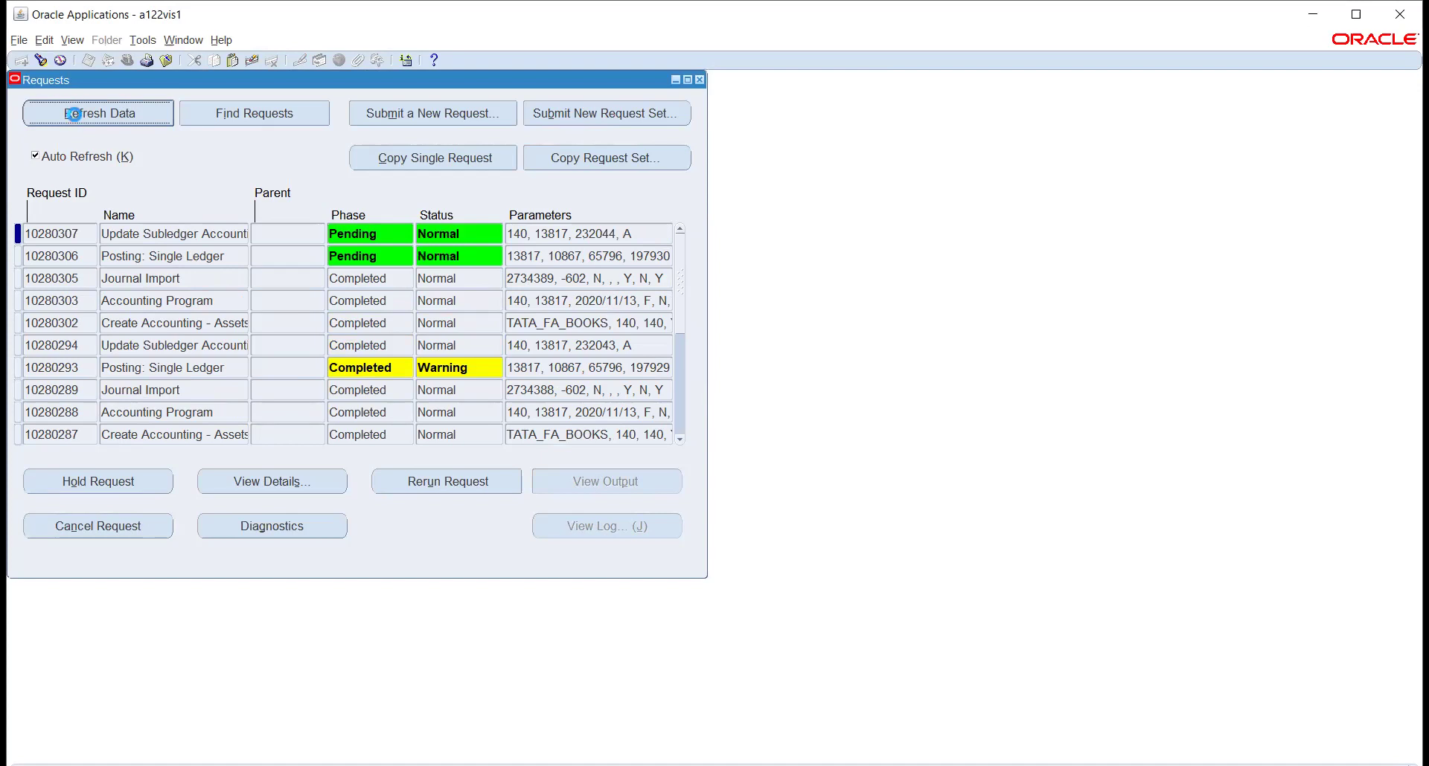
left_click(78, 116)
left_click(79, 119)
left_click(78, 117)
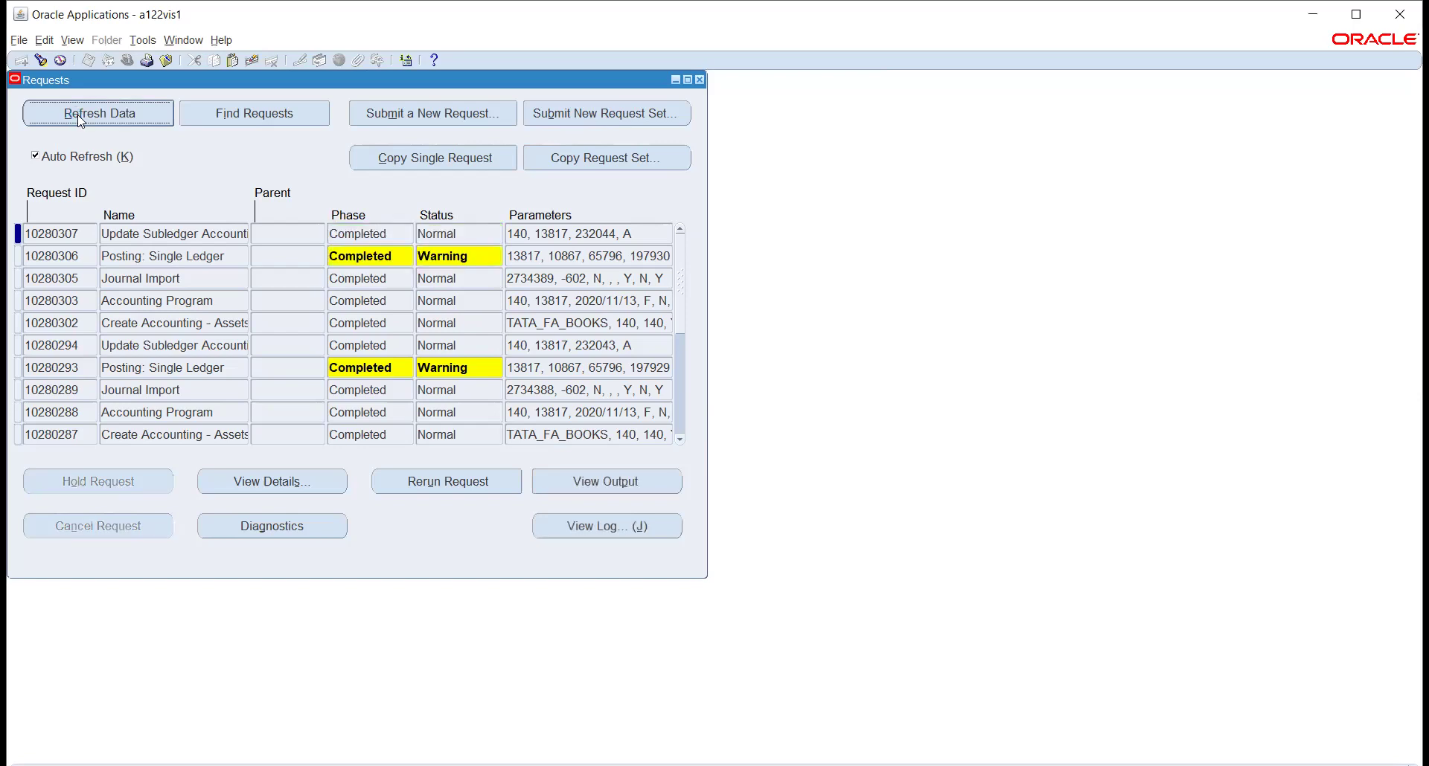
left_click(81, 119)
View the output of the latest Posting: Single Ledger request, and close the requests list
left_click(227, 254)
left_click(572, 489)
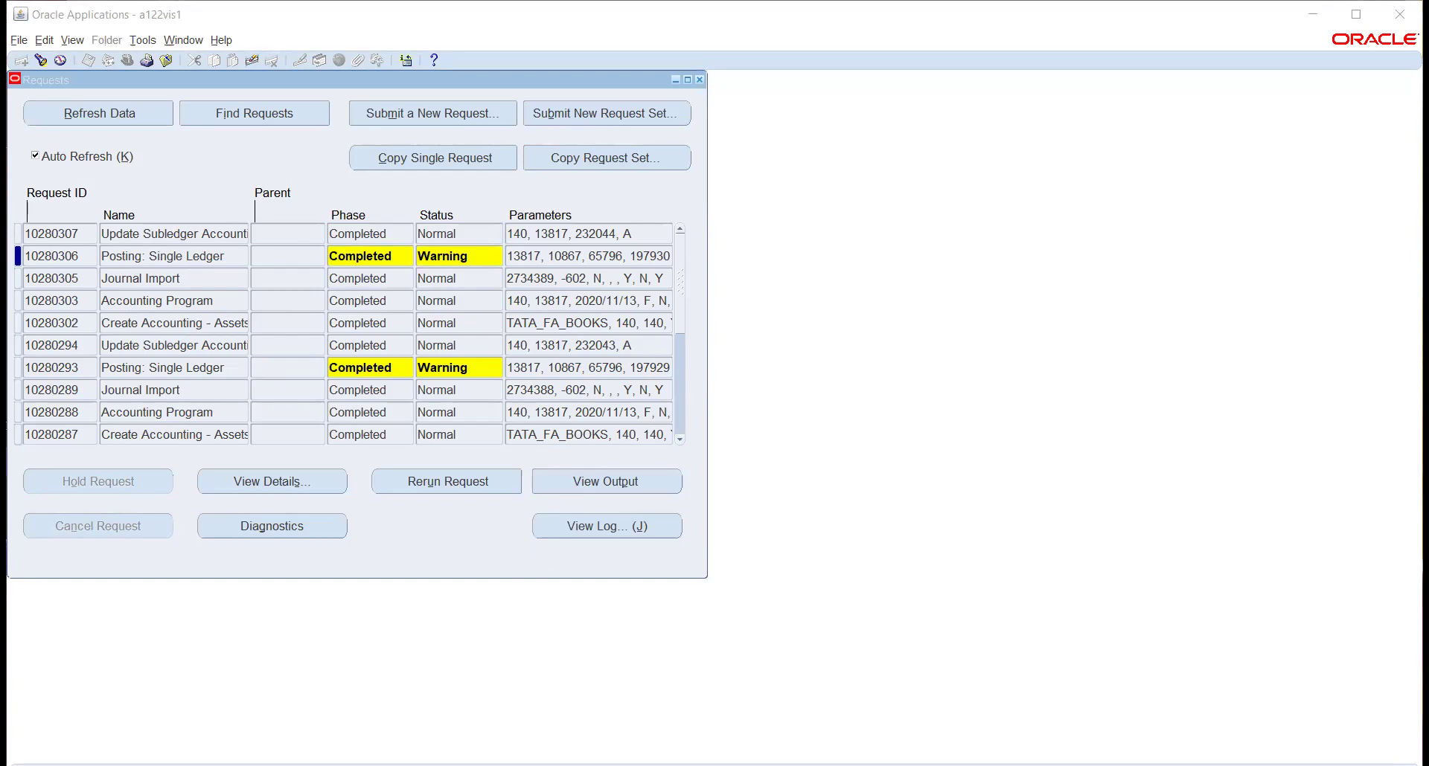
left_click(281, 175)
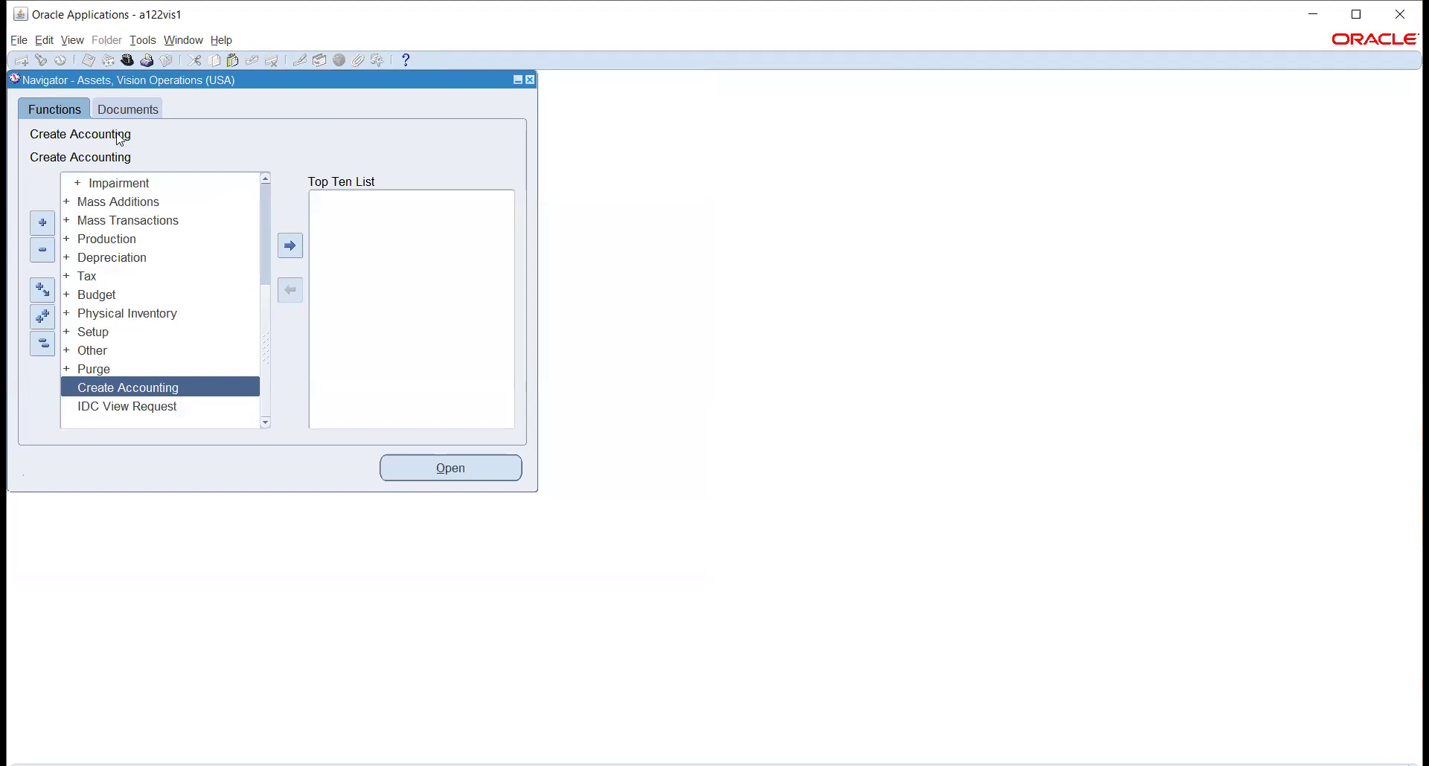
Switch the responsibility to TATA_GL_AUTO and expand its Journals functions
left_click(127, 61)
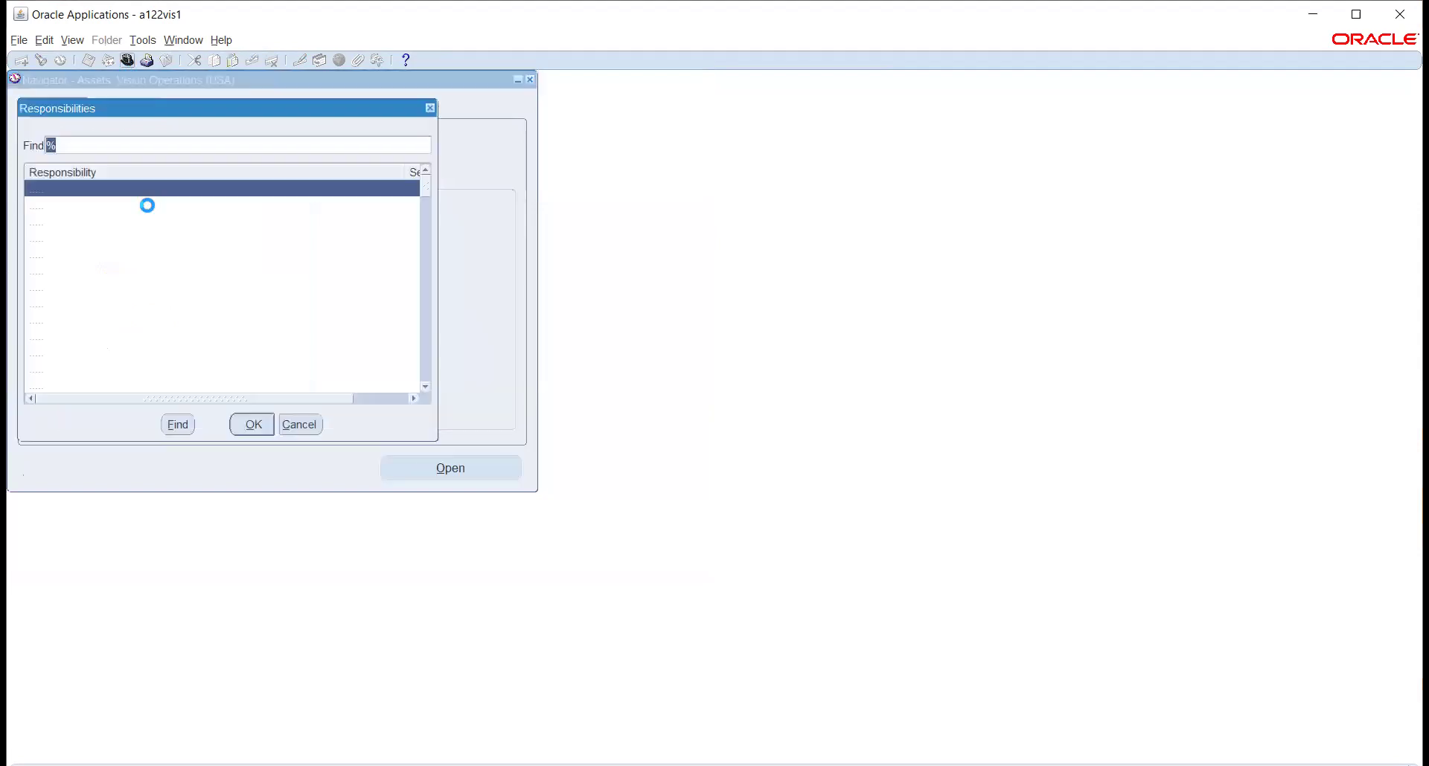
type("t")
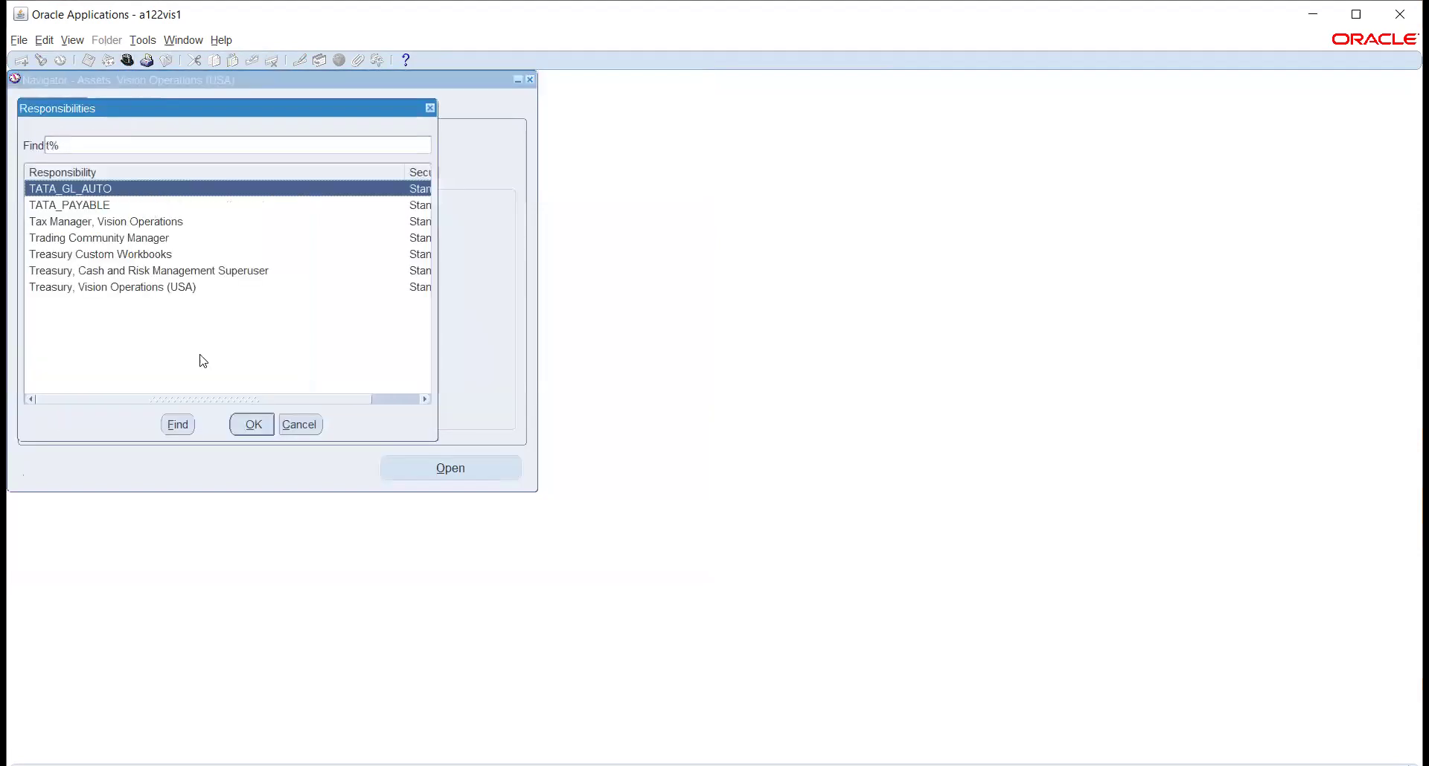
left_click(253, 424)
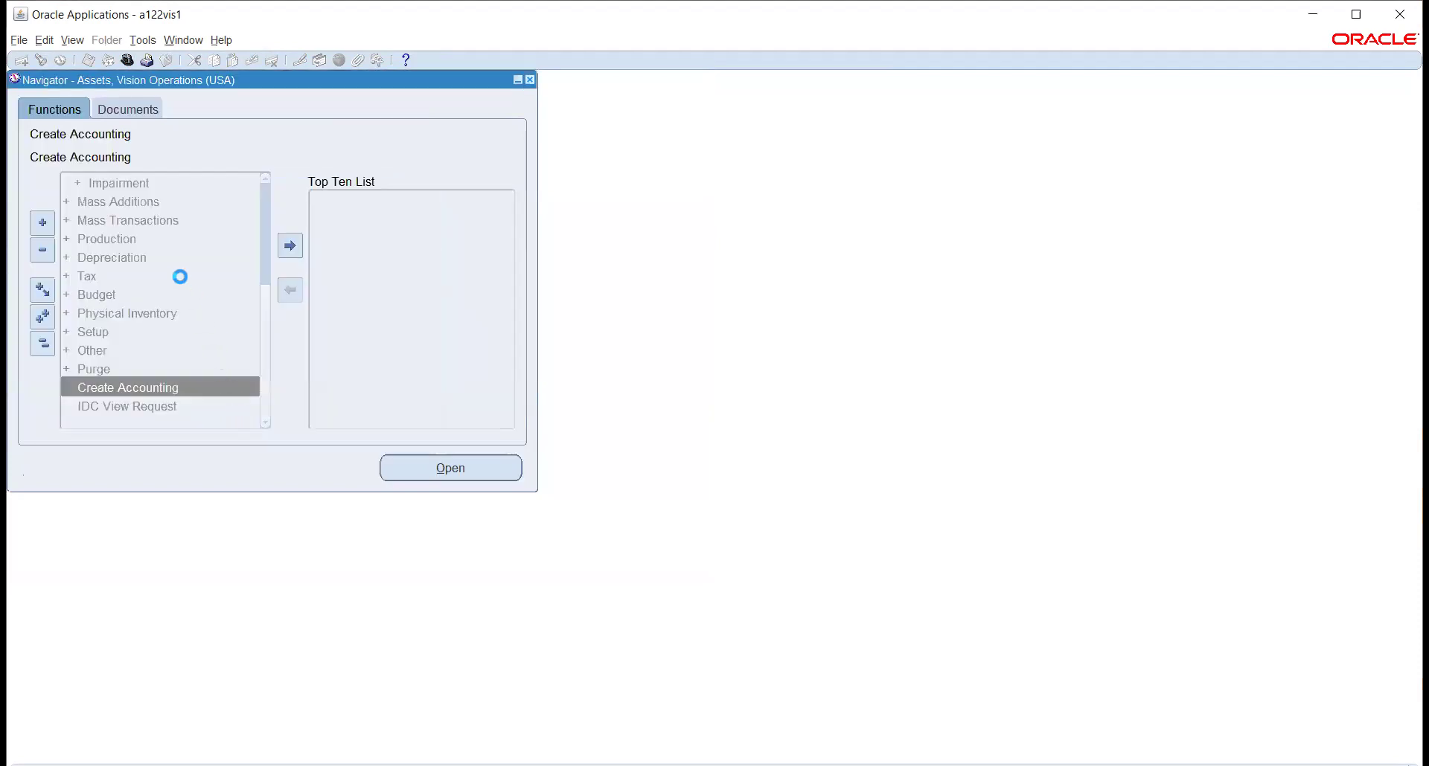
double_click(104, 183)
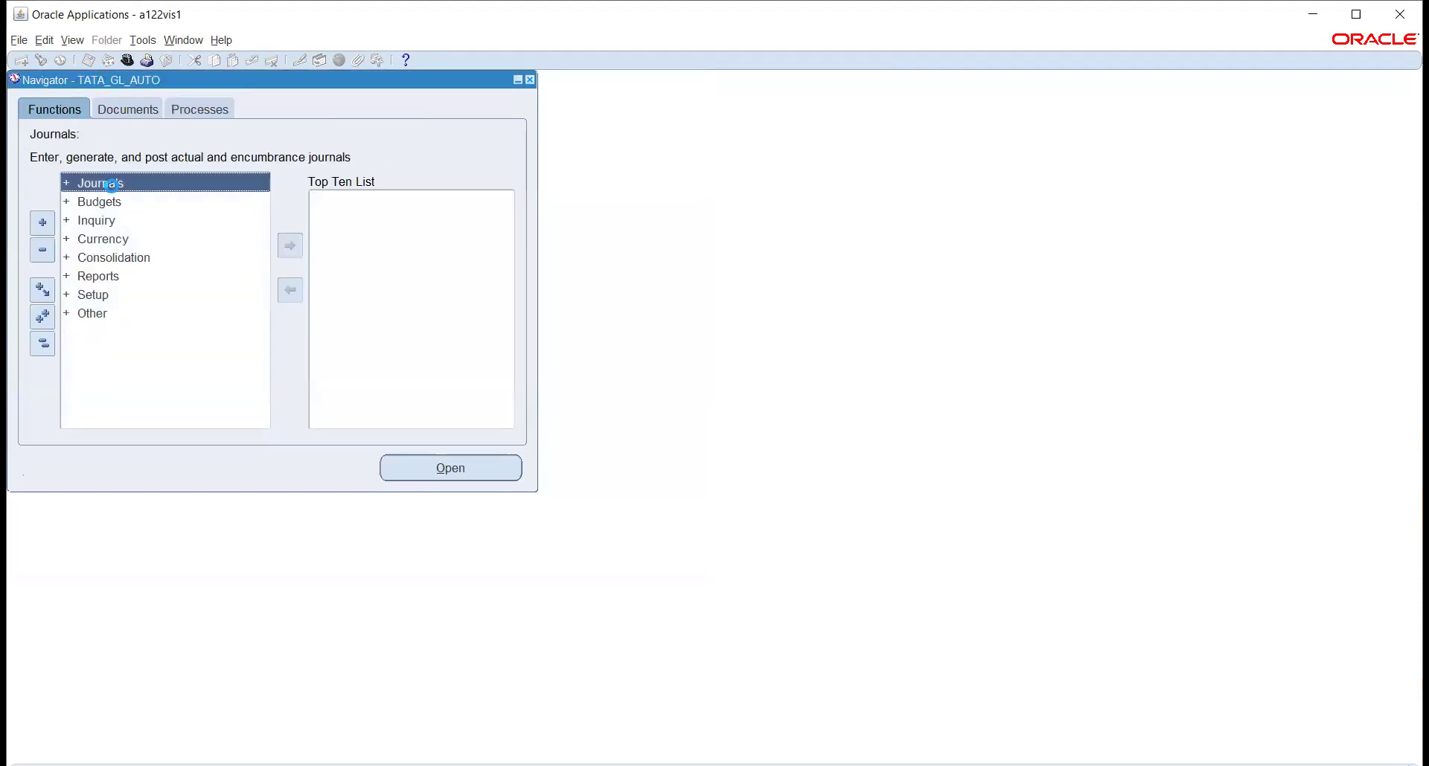
double_click(108, 205)
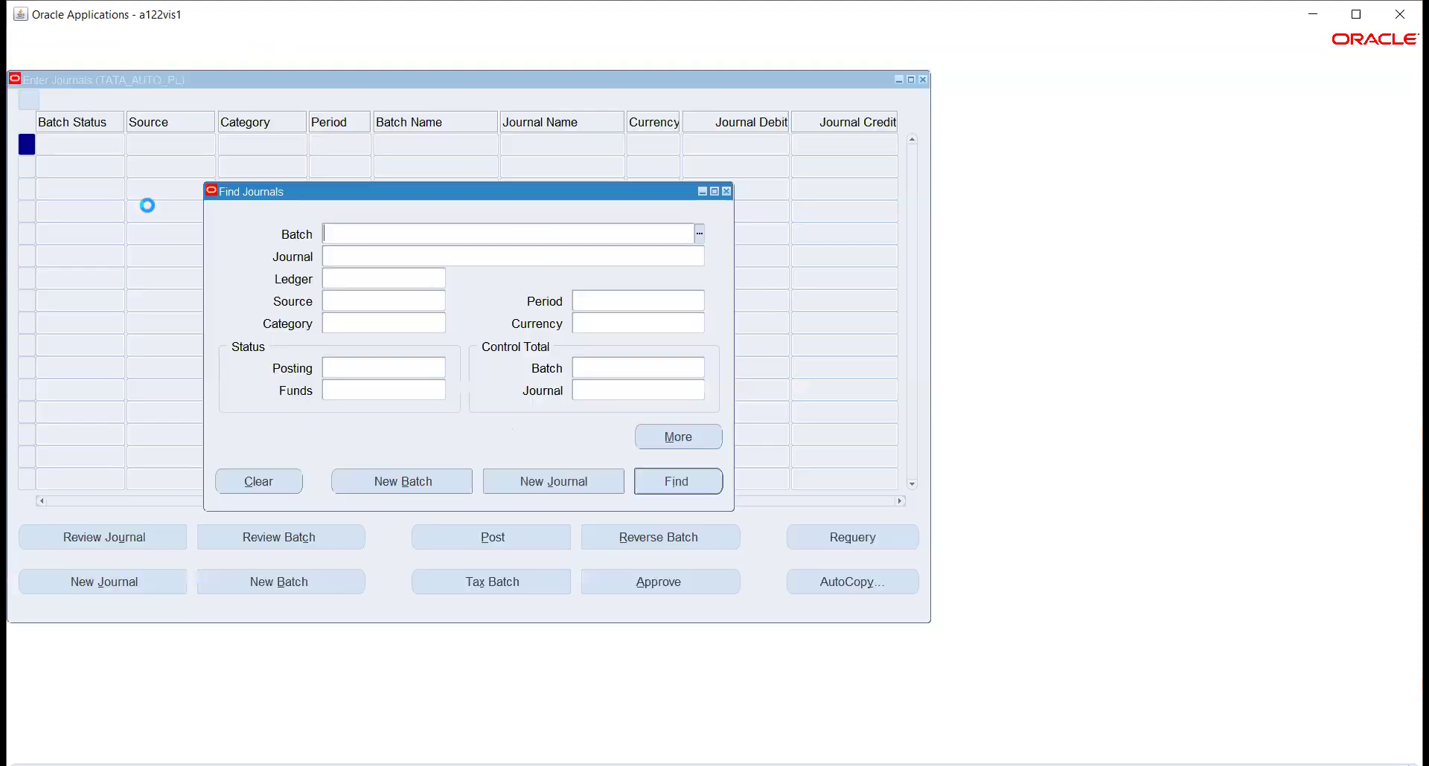
key("ctrl+v")
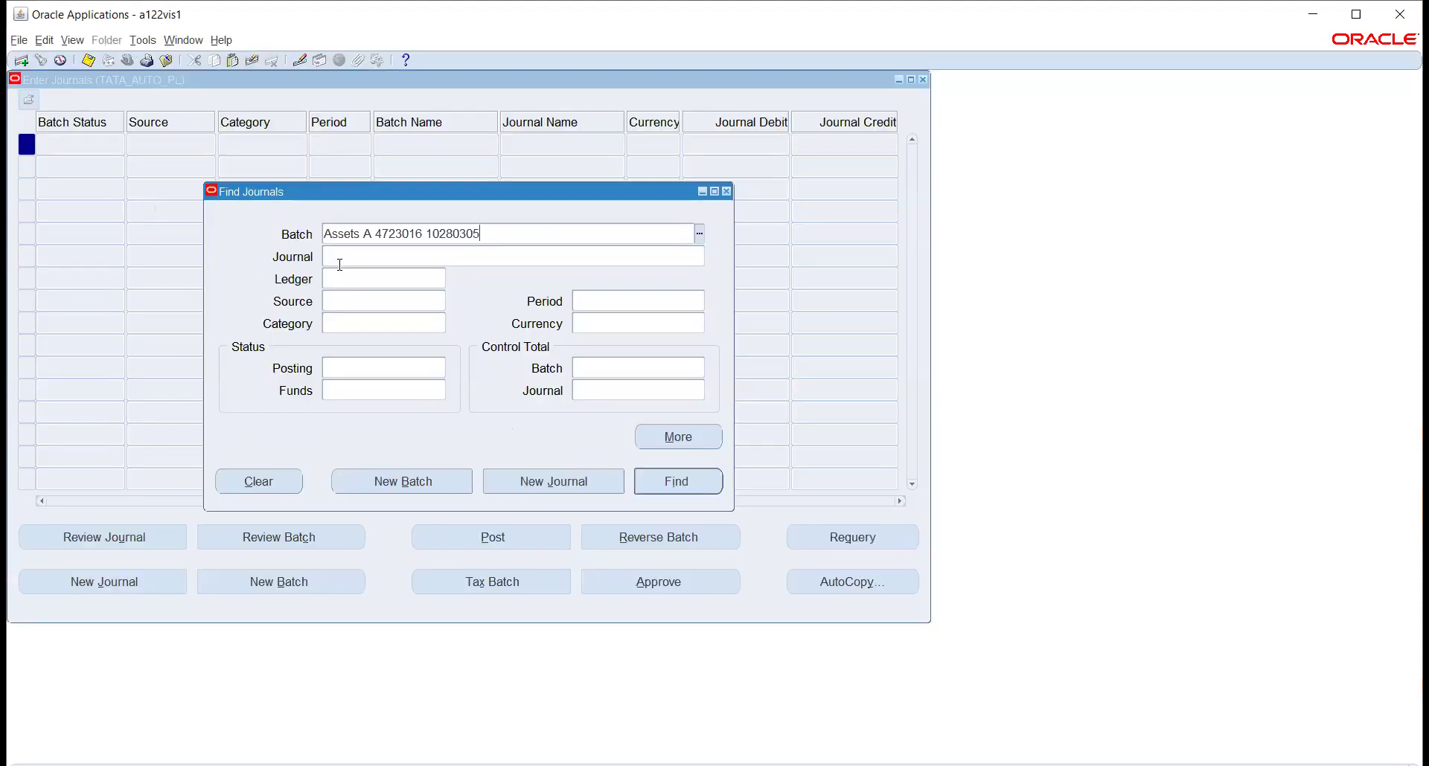
left_click(678, 482)
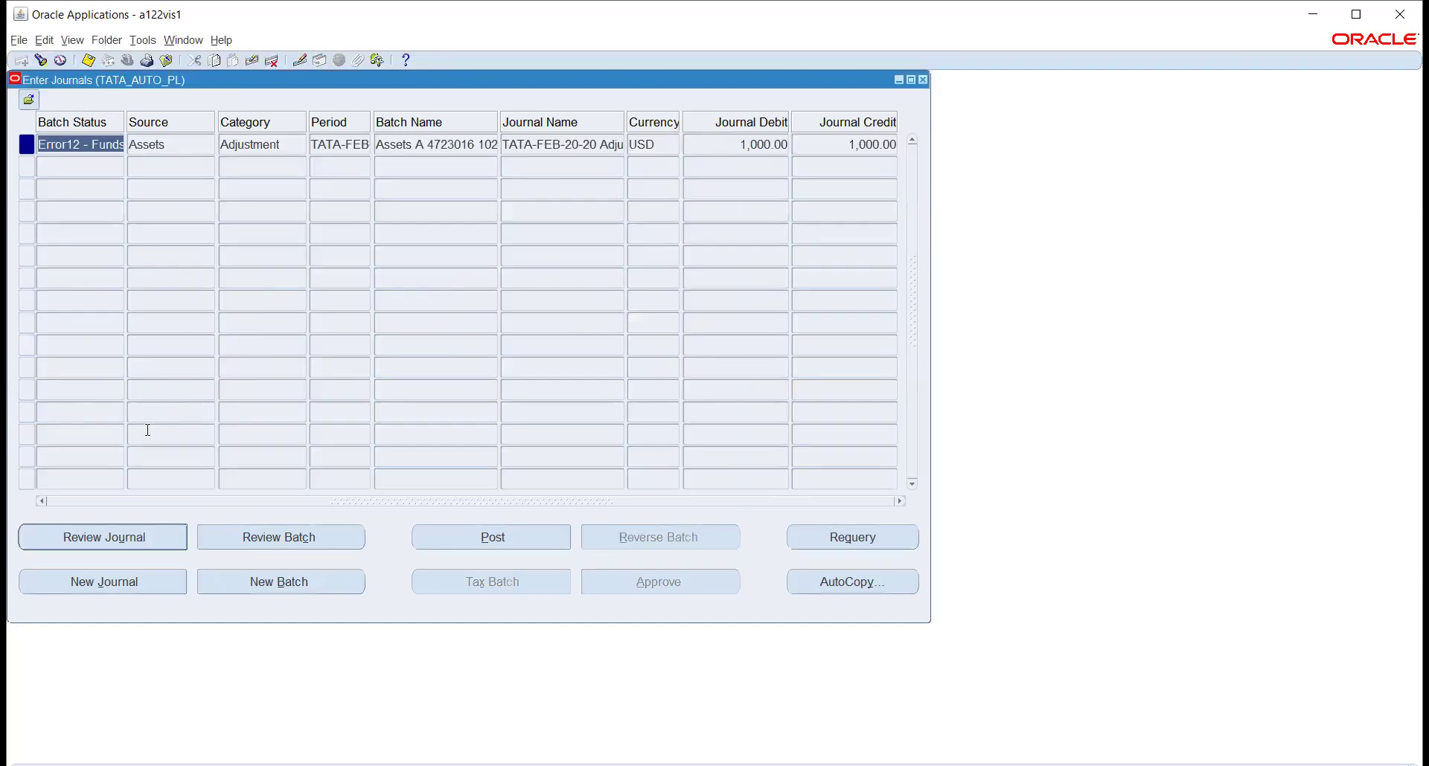
left_click(101, 536)
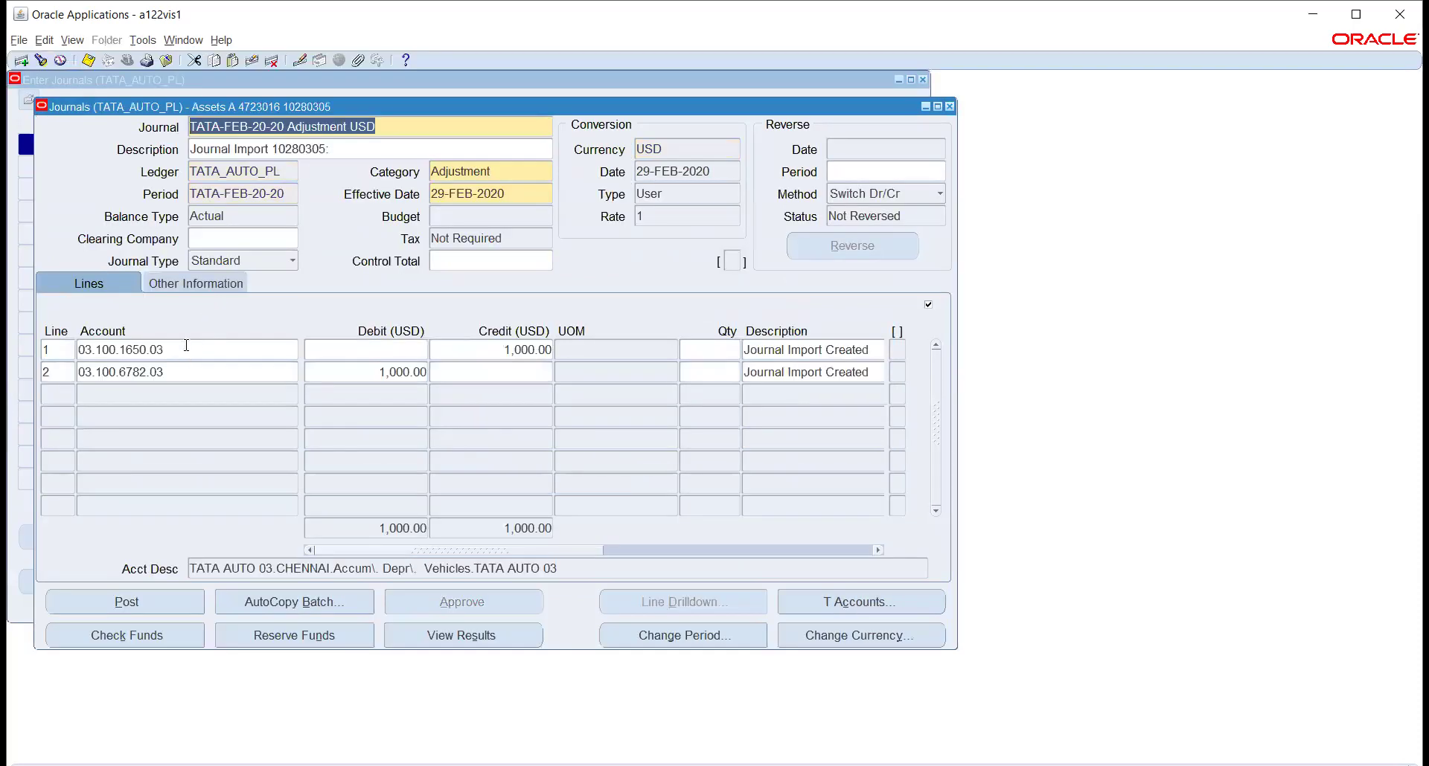
Examine the account descriptions of the journal's credit and debit lines, and close the journal windows
left_click(184, 351)
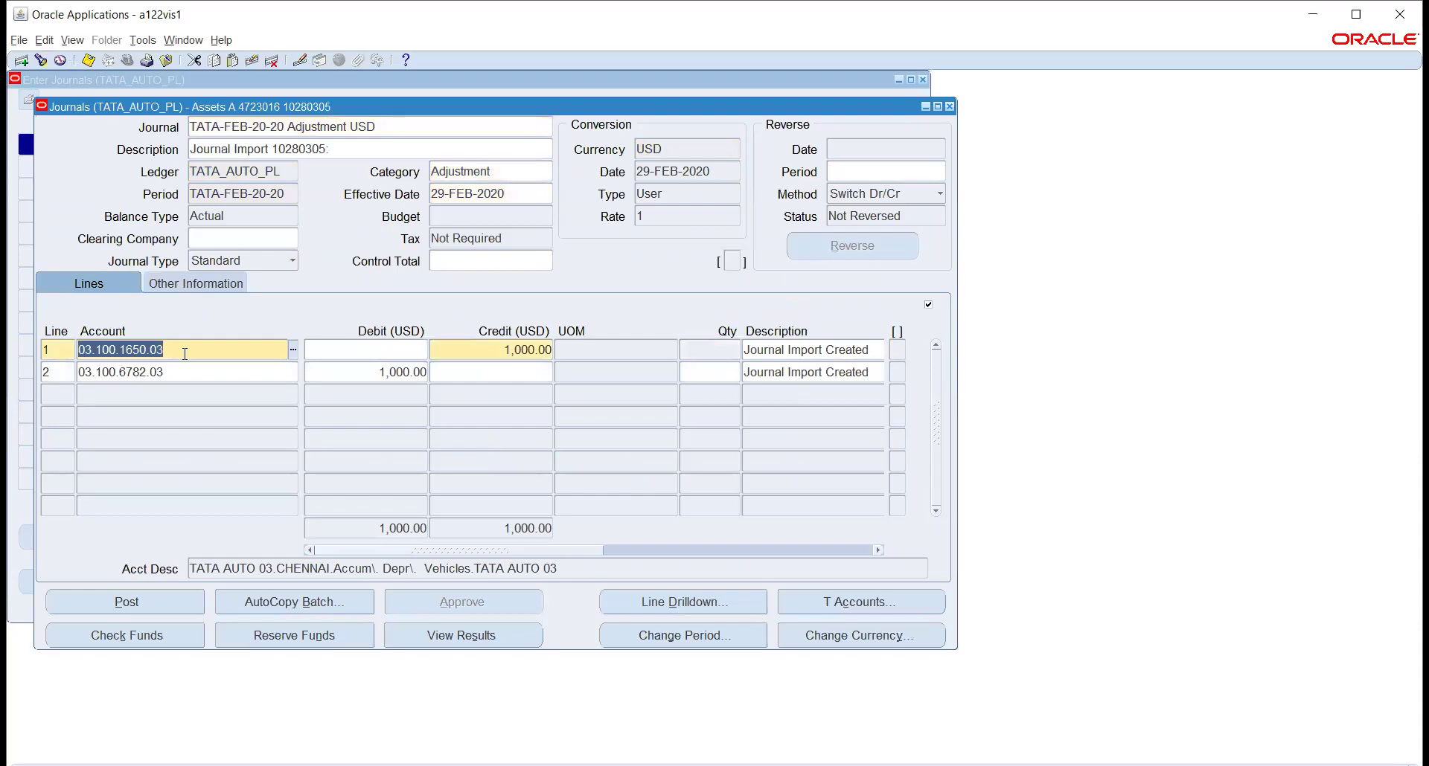
left_click(177, 372)
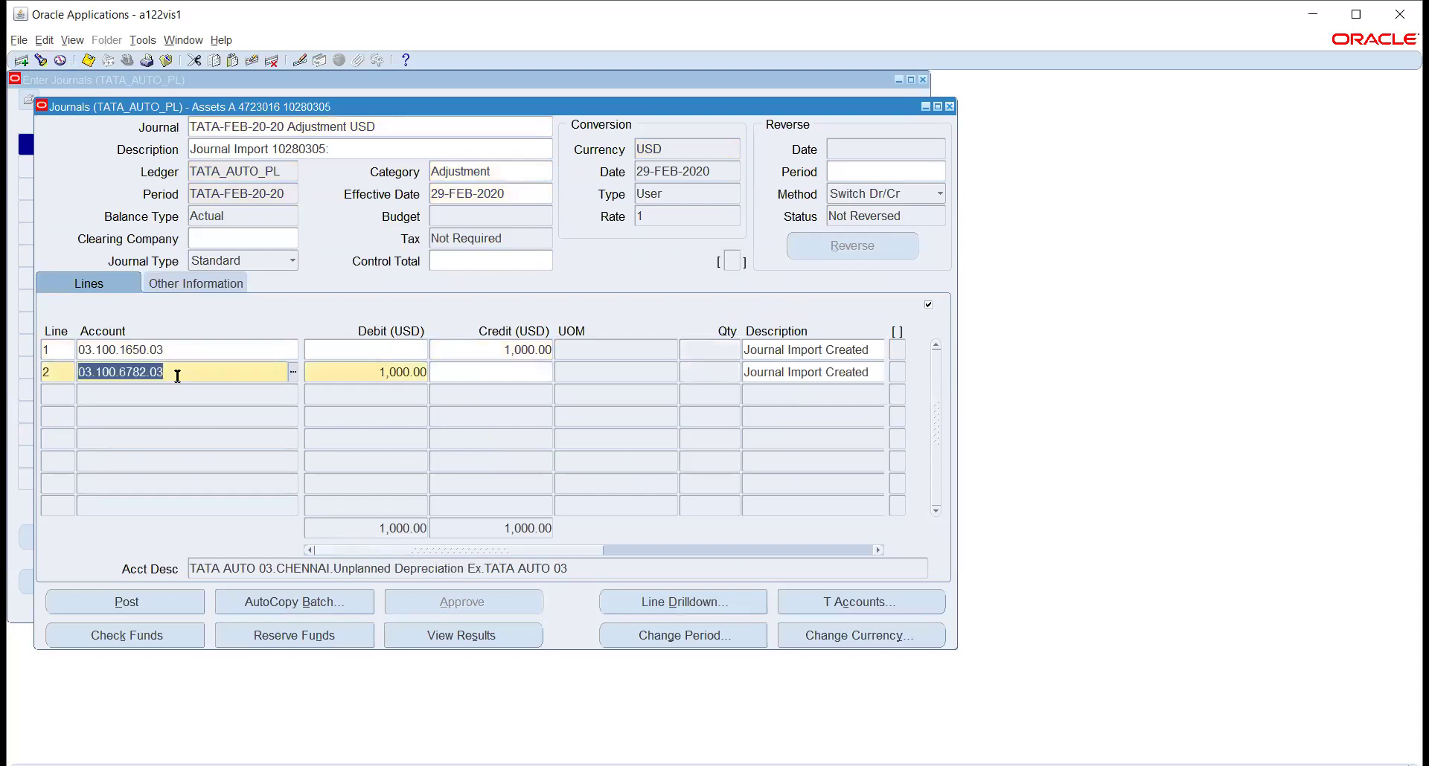
left_click(178, 349)
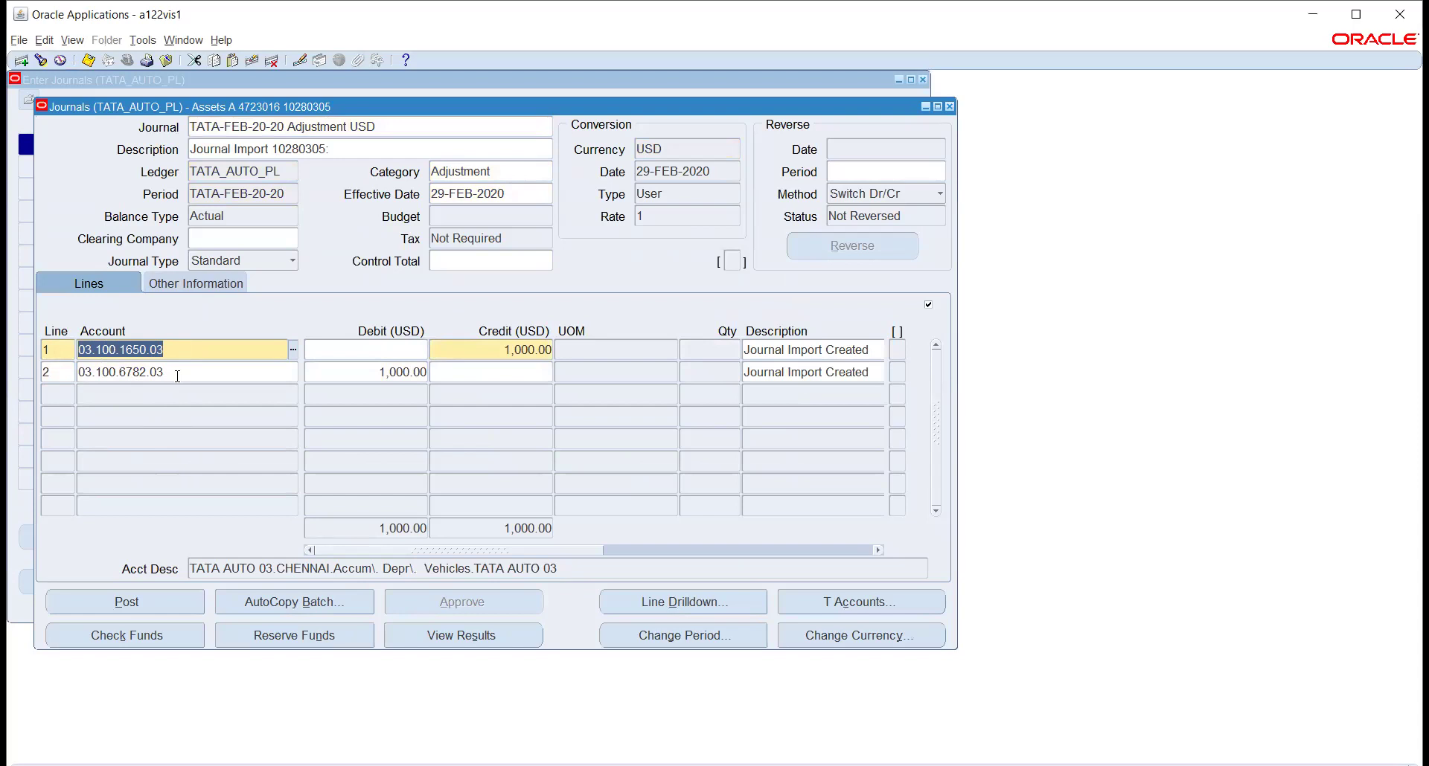
left_click(177, 374)
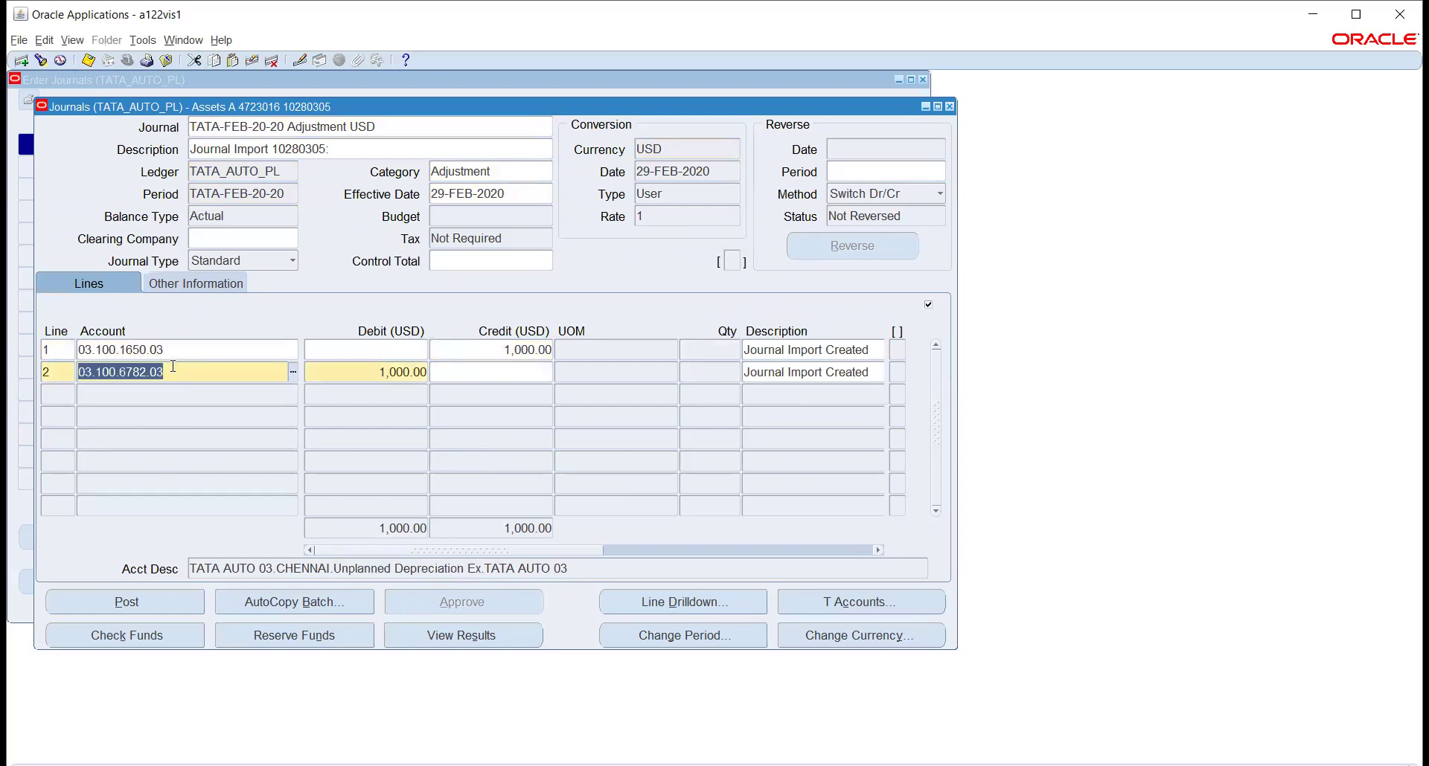
left_click(173, 352)
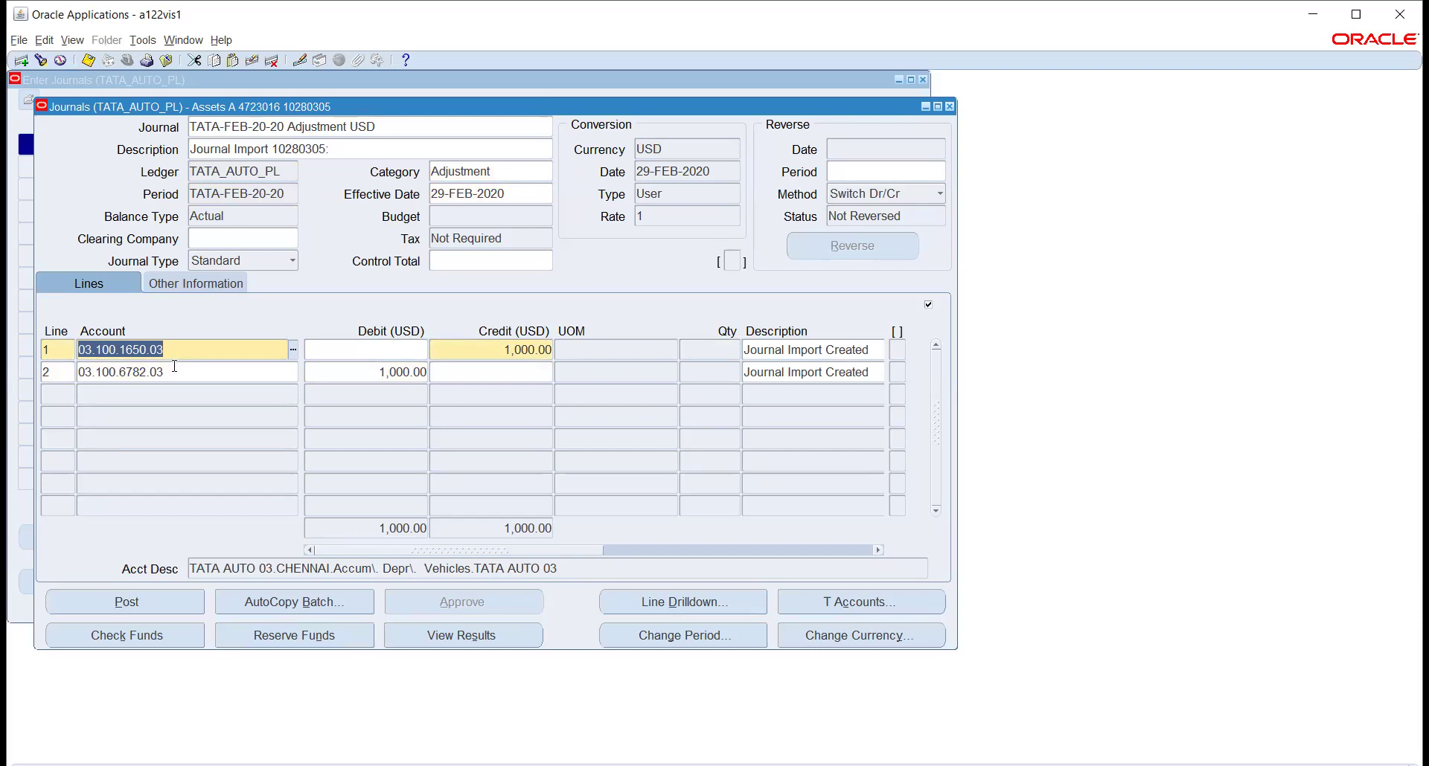
left_click(177, 375)
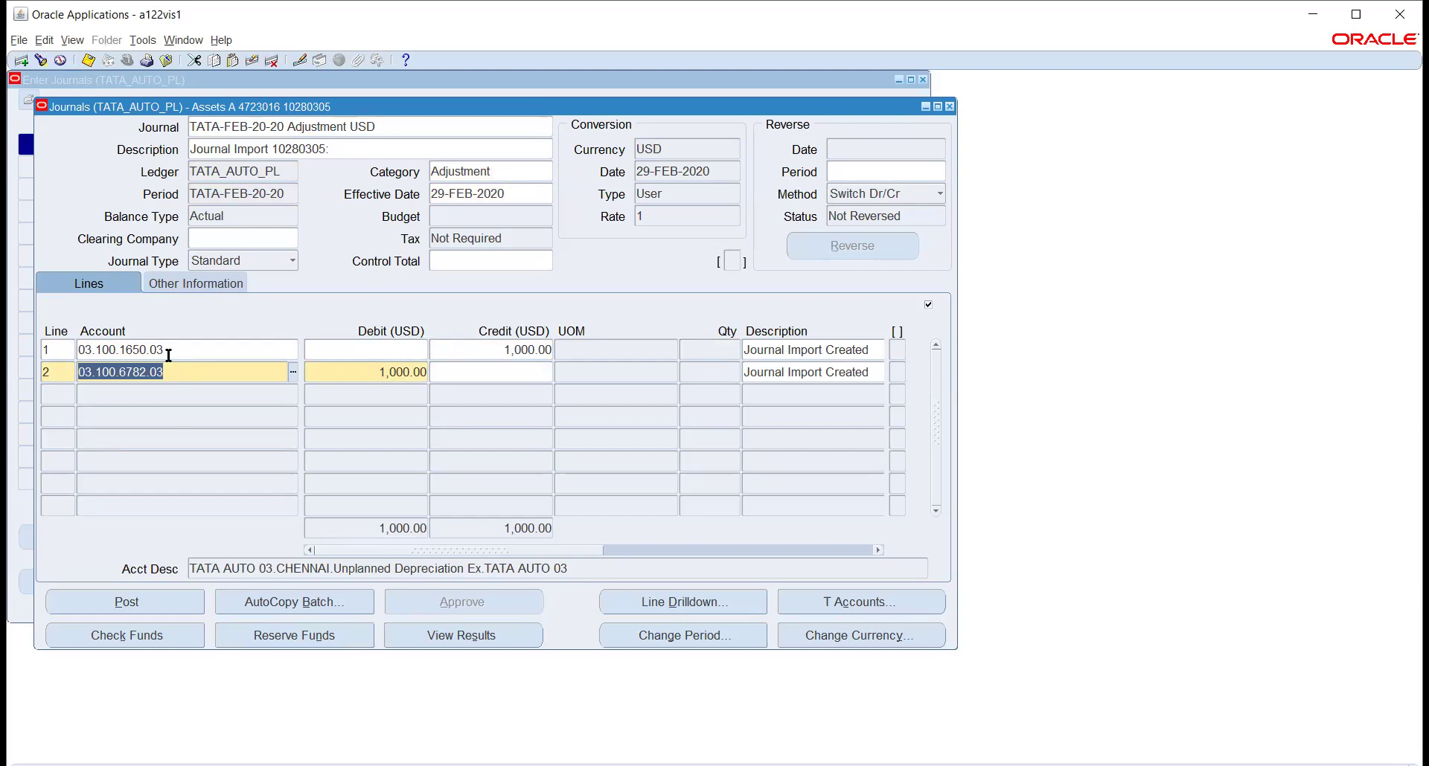
left_click(168, 352)
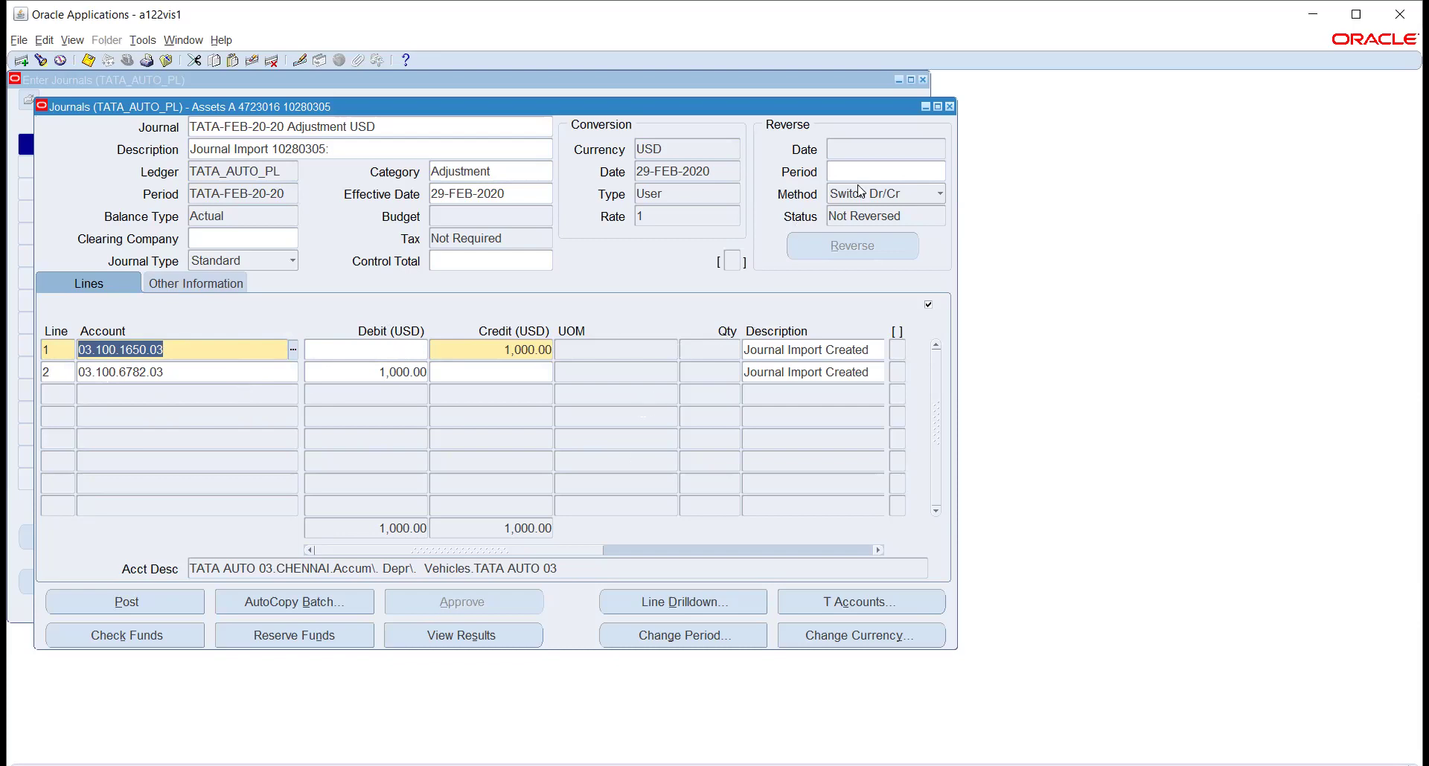
left_click(949, 106)
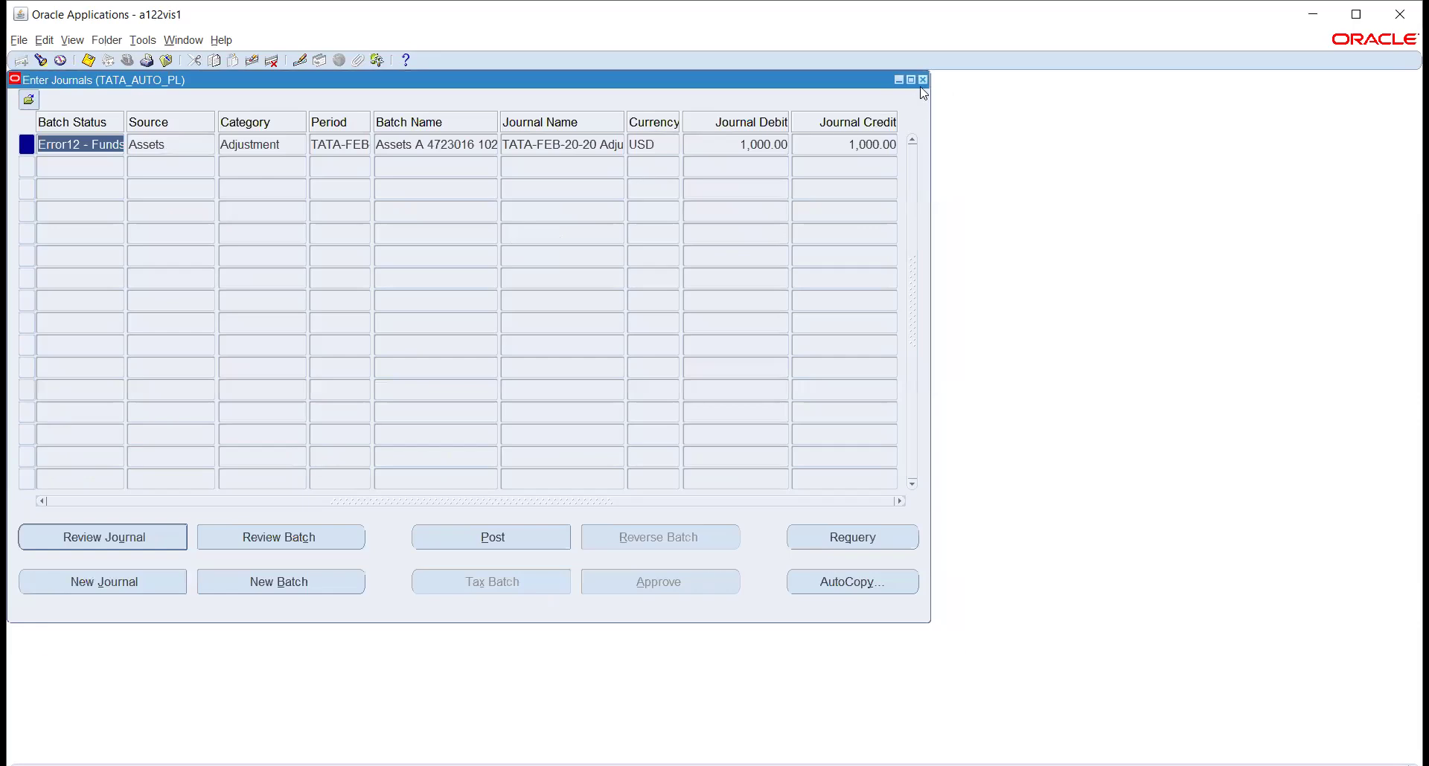
left_click(923, 80)
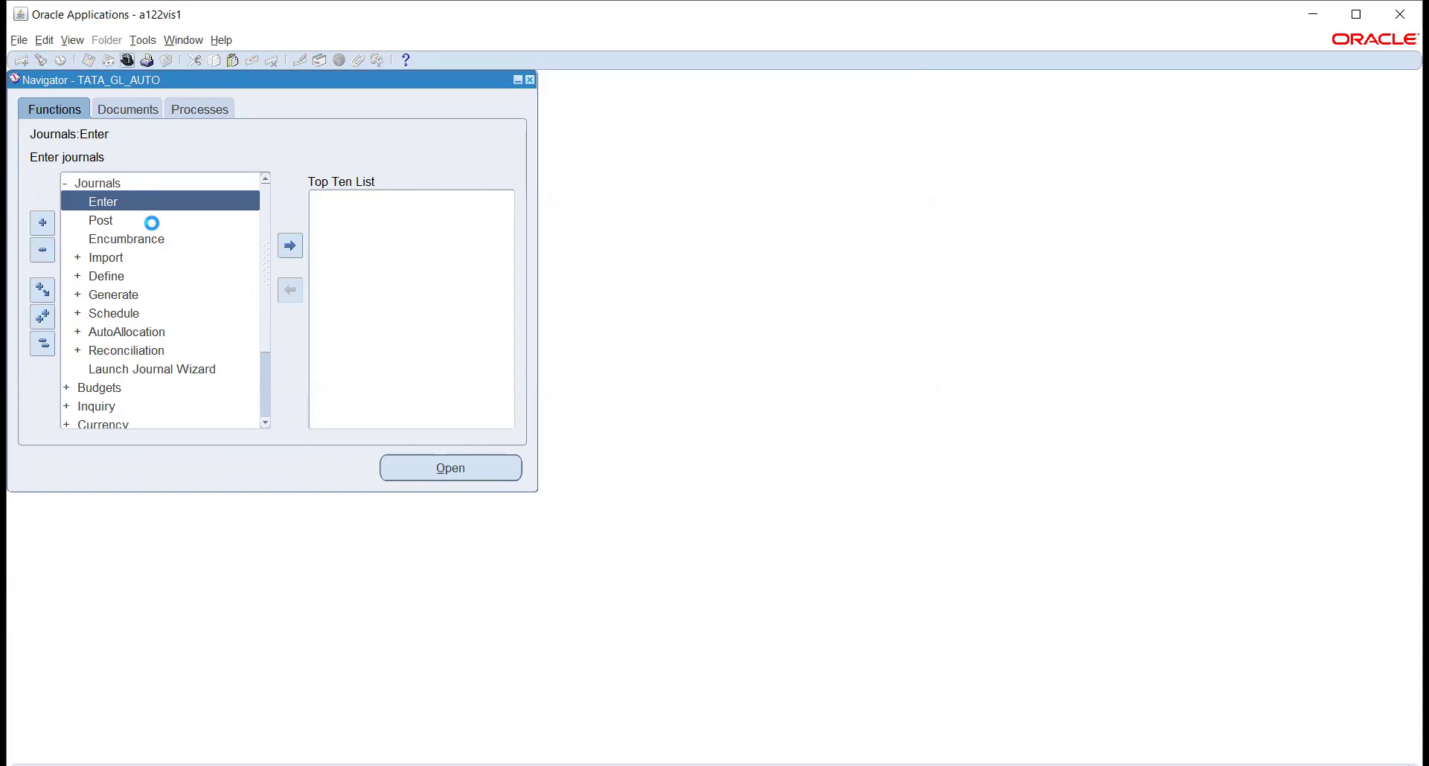
Switch the responsibility to Assets, Vision Operations (USA)
type("asset")
key("Return")
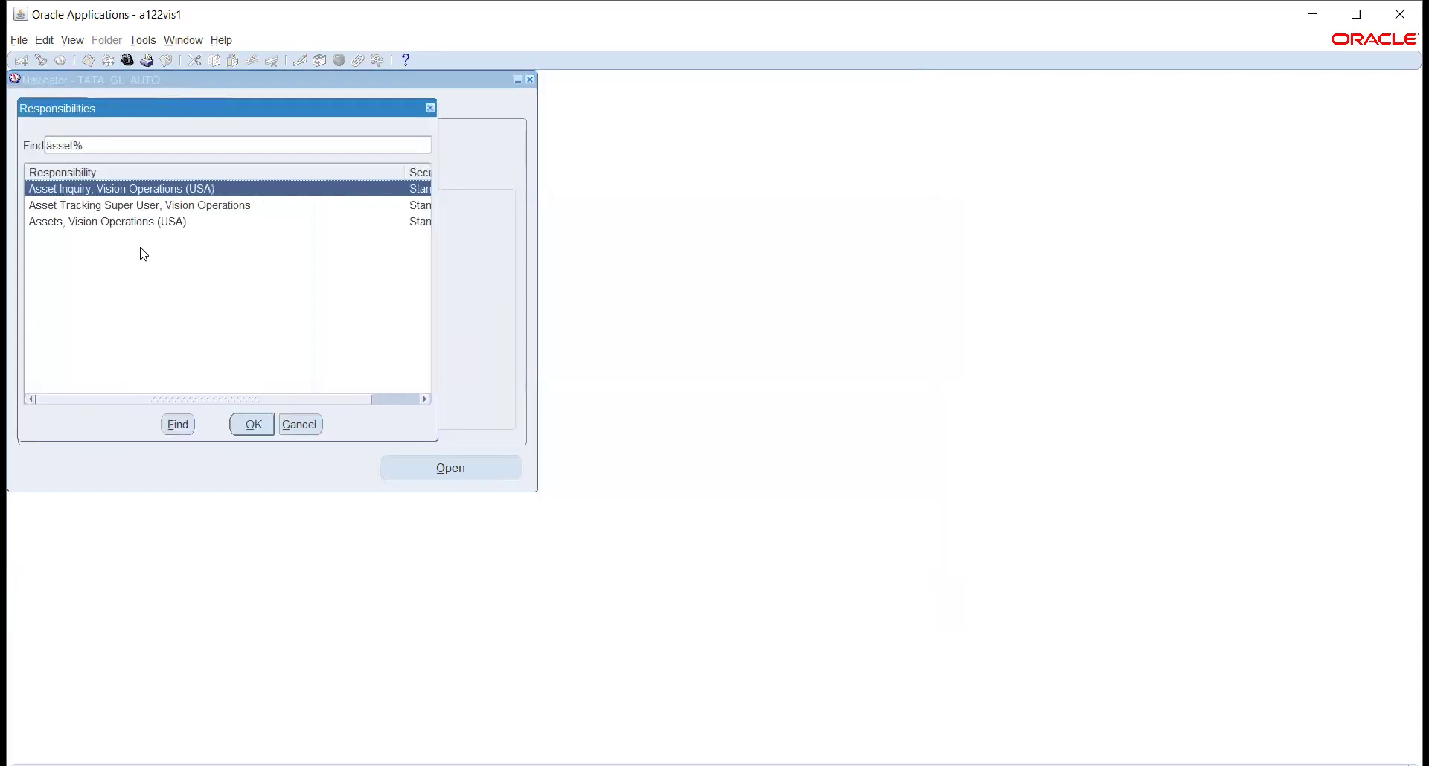
left_click(97, 224)
left_click(251, 424)
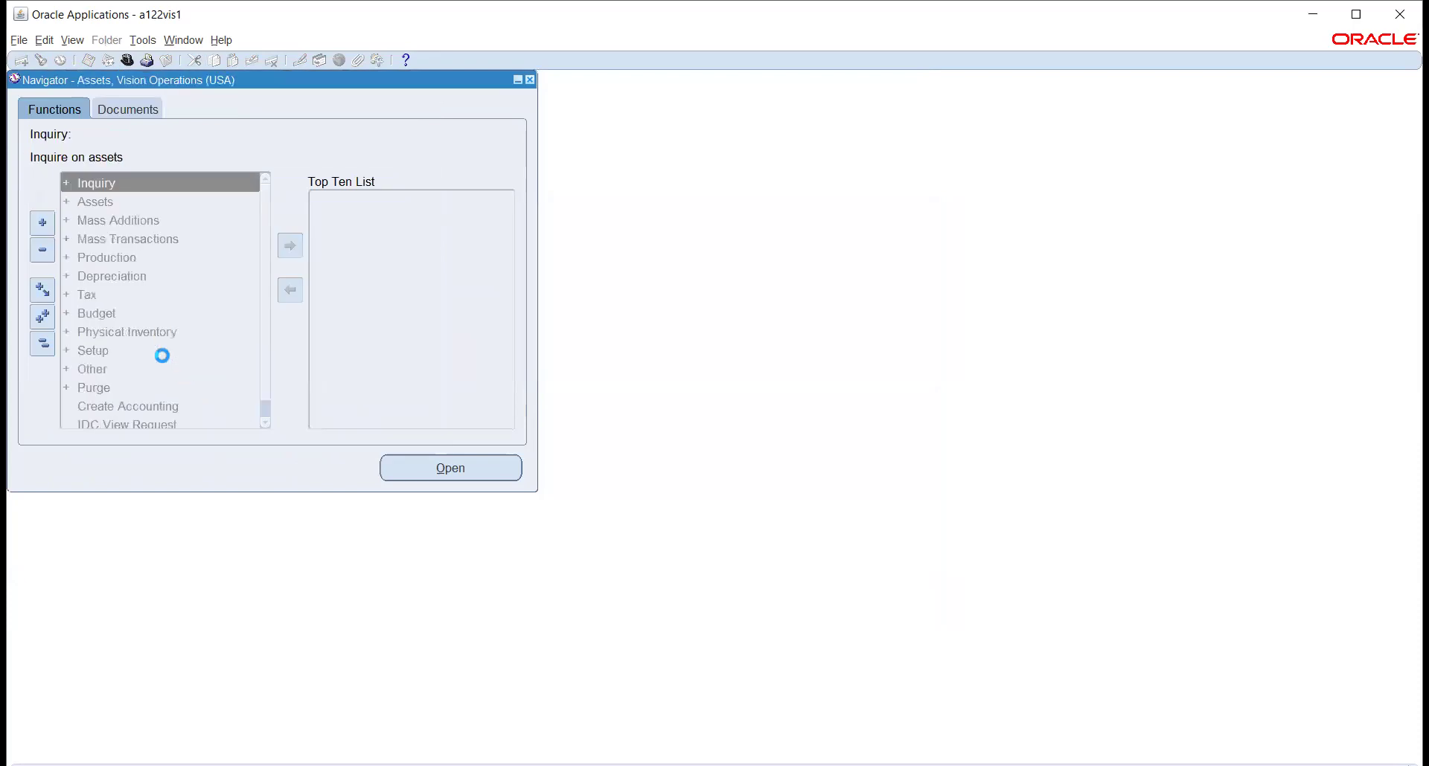
Open the Asset Workbench and find the assets belonging to the TATA_FA_BOOKS book
double_click(86, 207)
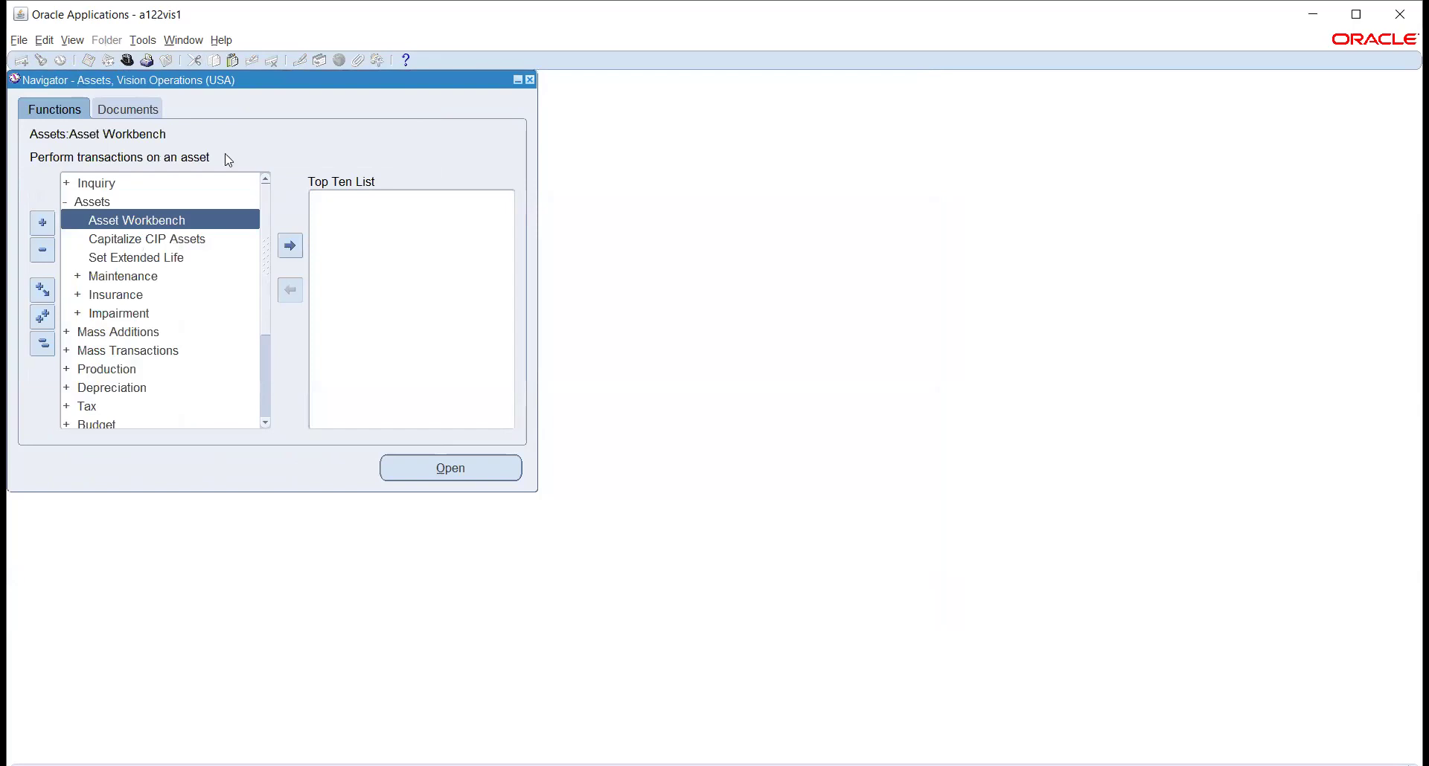
double_click(186, 223)
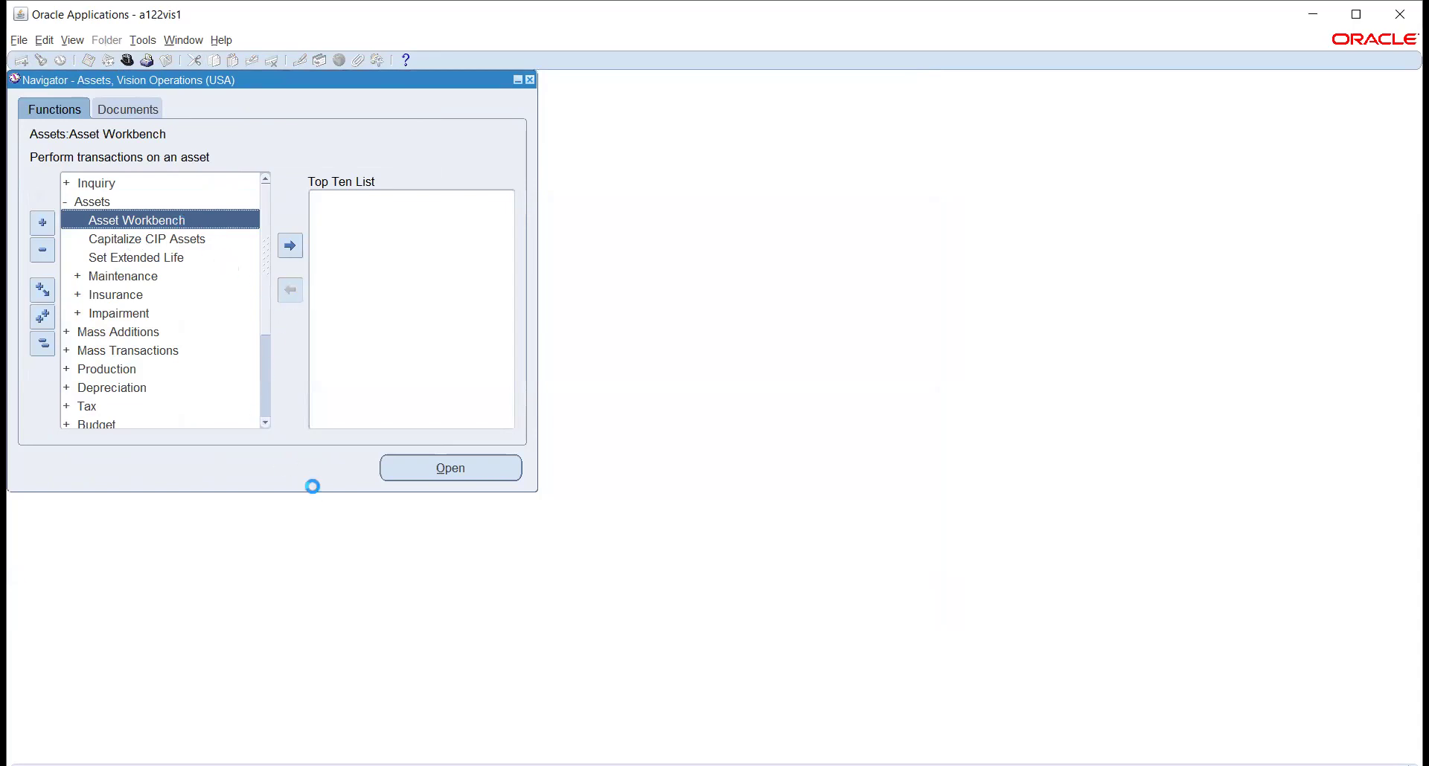
type("TATA")
key("Tab")
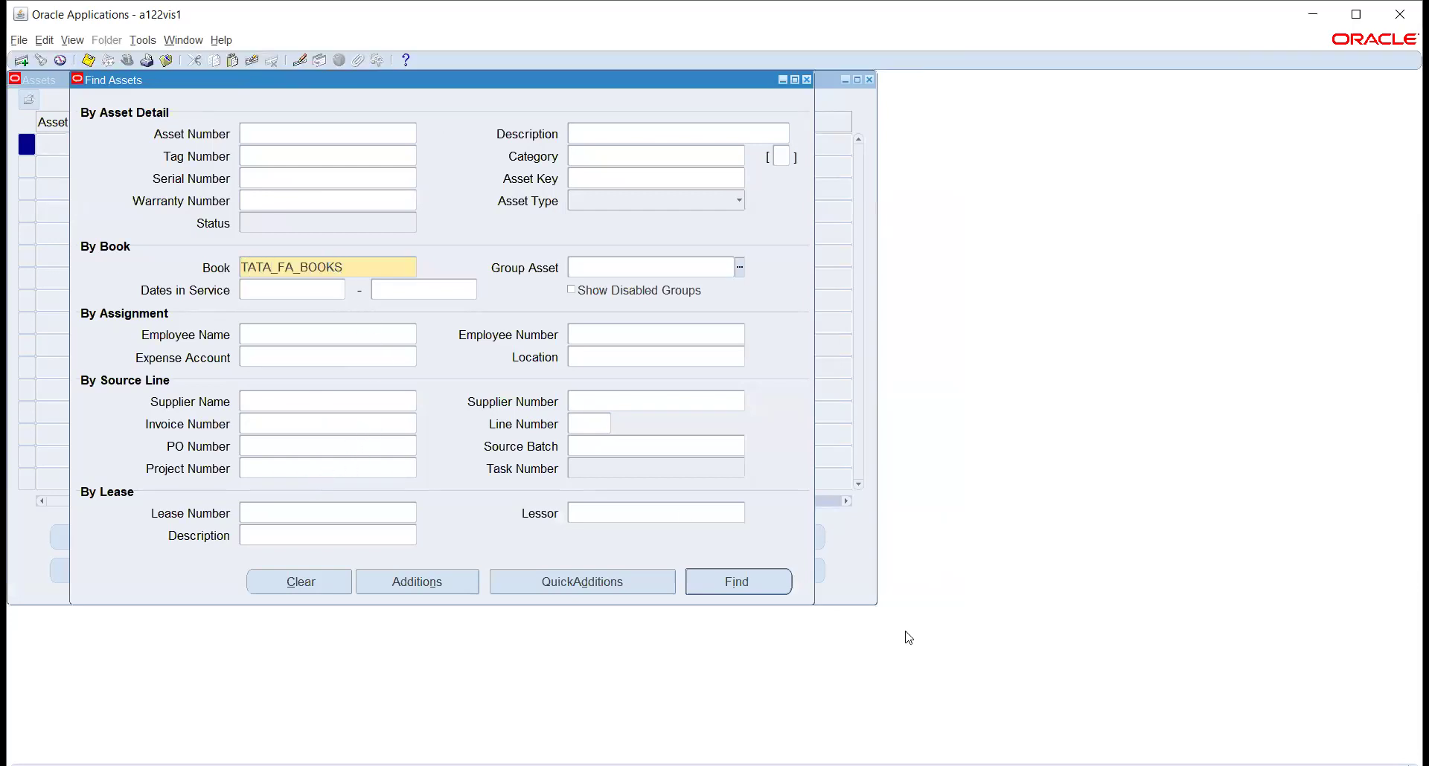
left_click(729, 582)
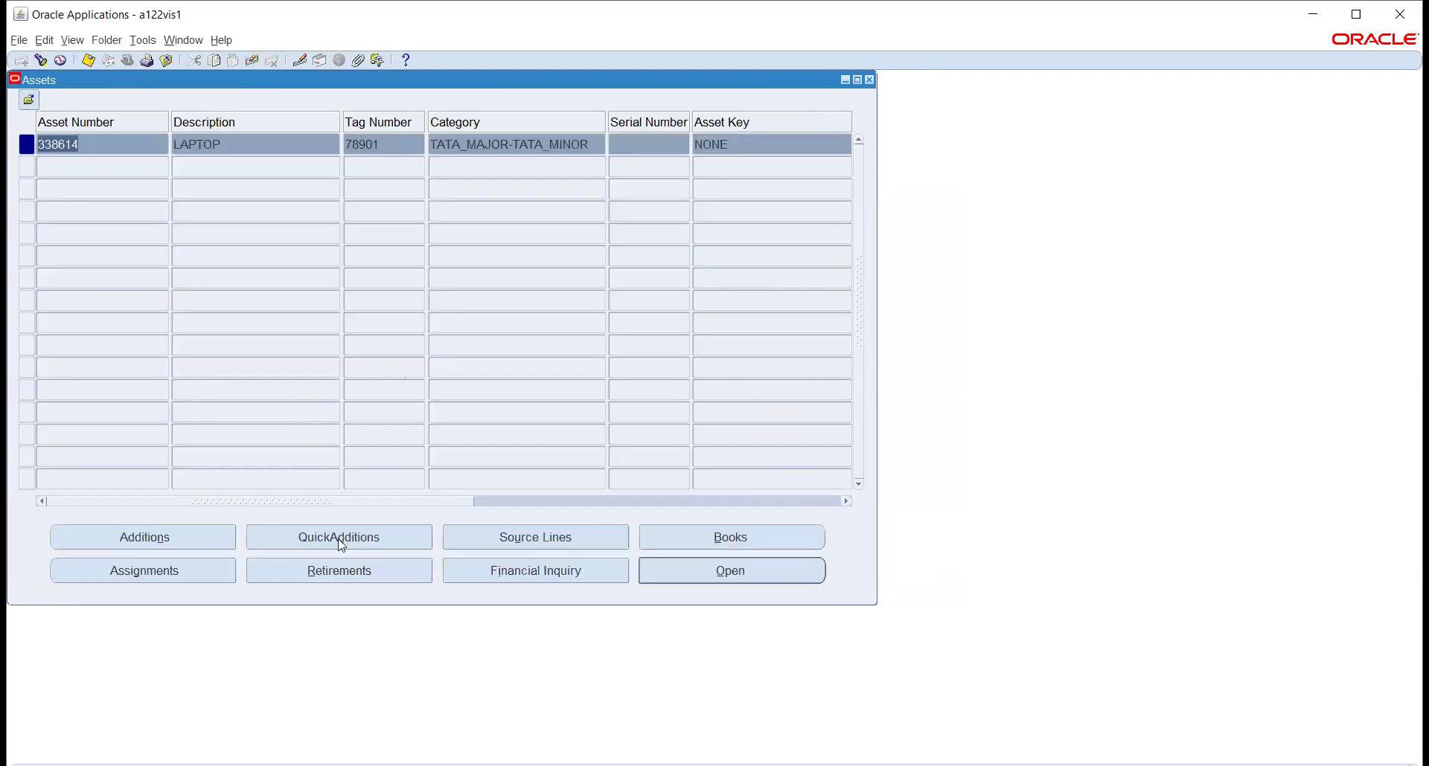
Start a retirement for the LAPTOP asset and set its book to TATA_FA_BOOKS
left_click(691, 539)
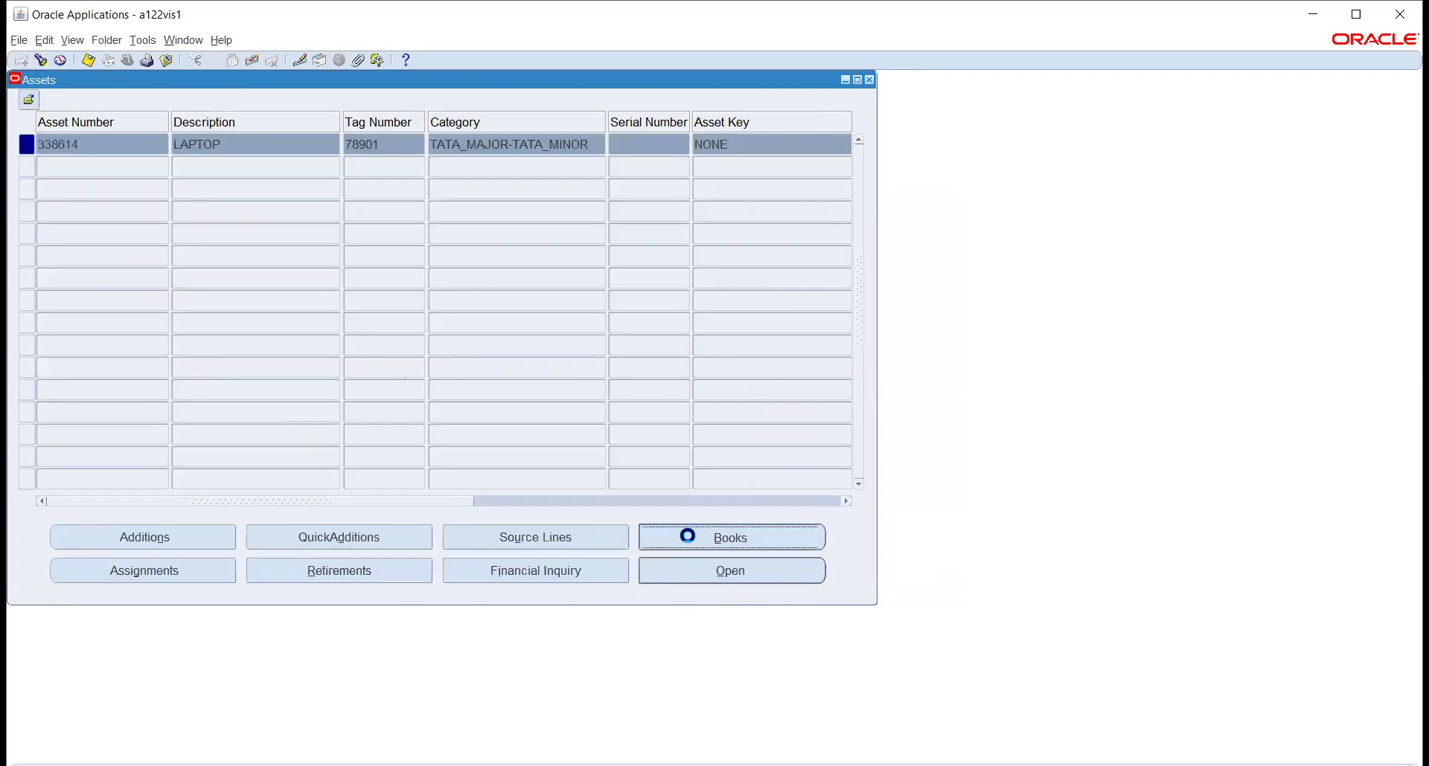
left_click(869, 107)
left_click(354, 573)
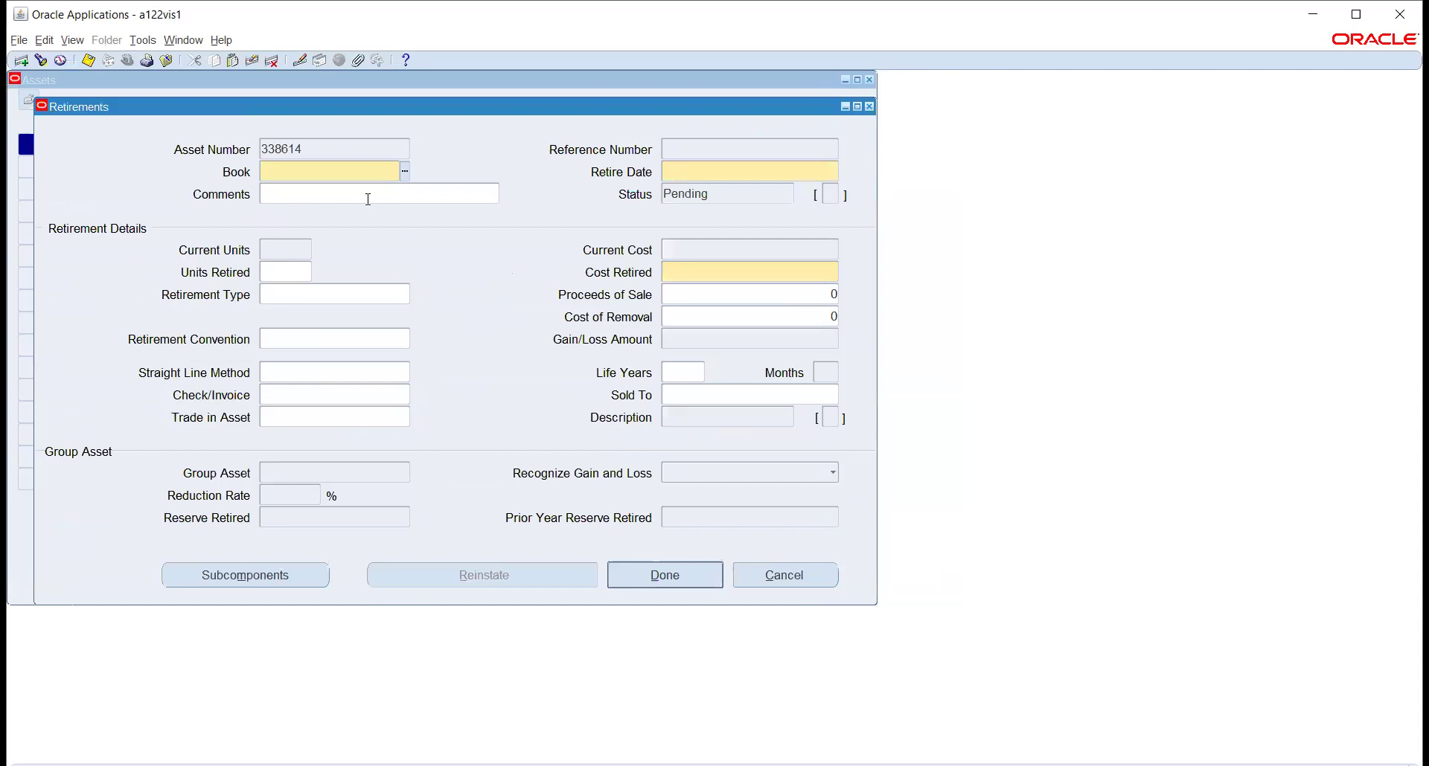
type("TATA")
key("Tab")
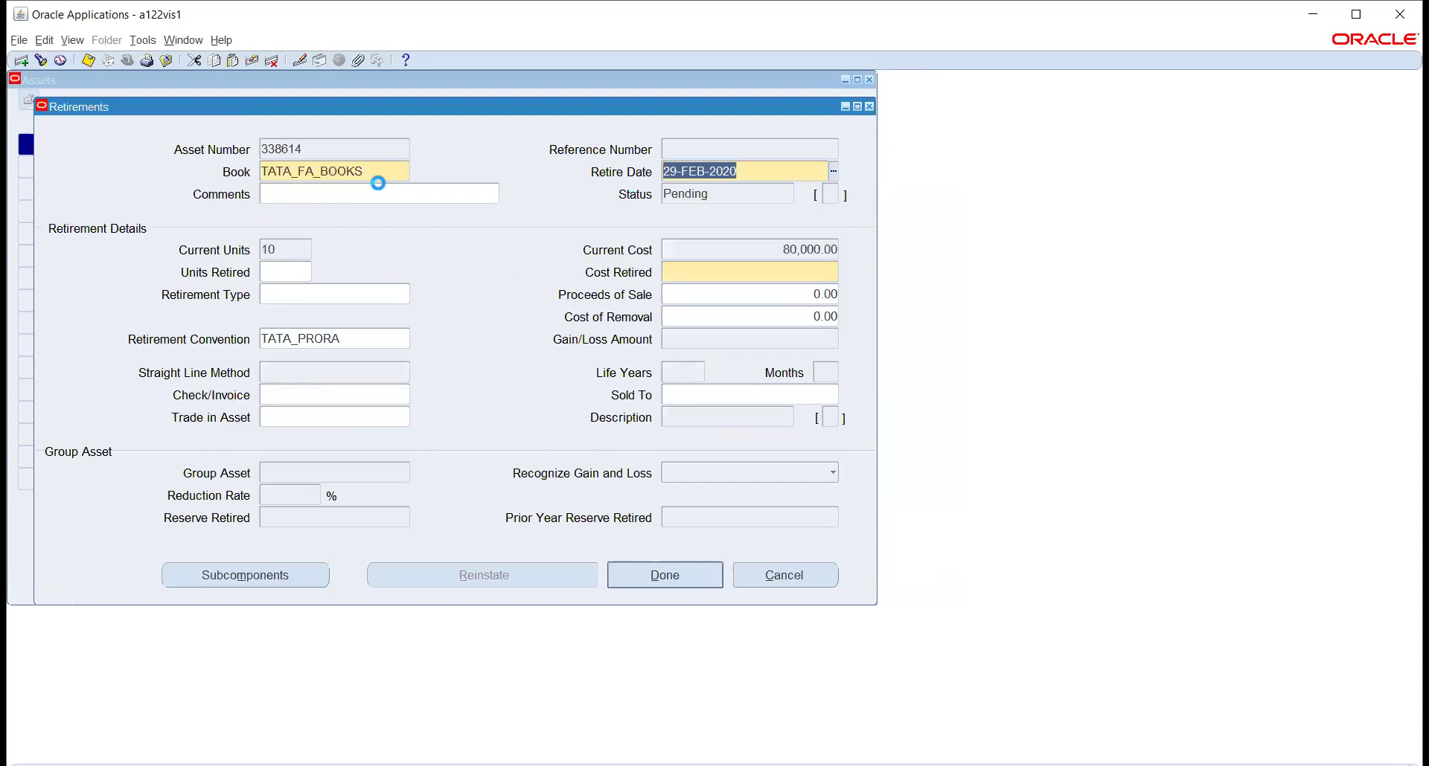
left_click(707, 274)
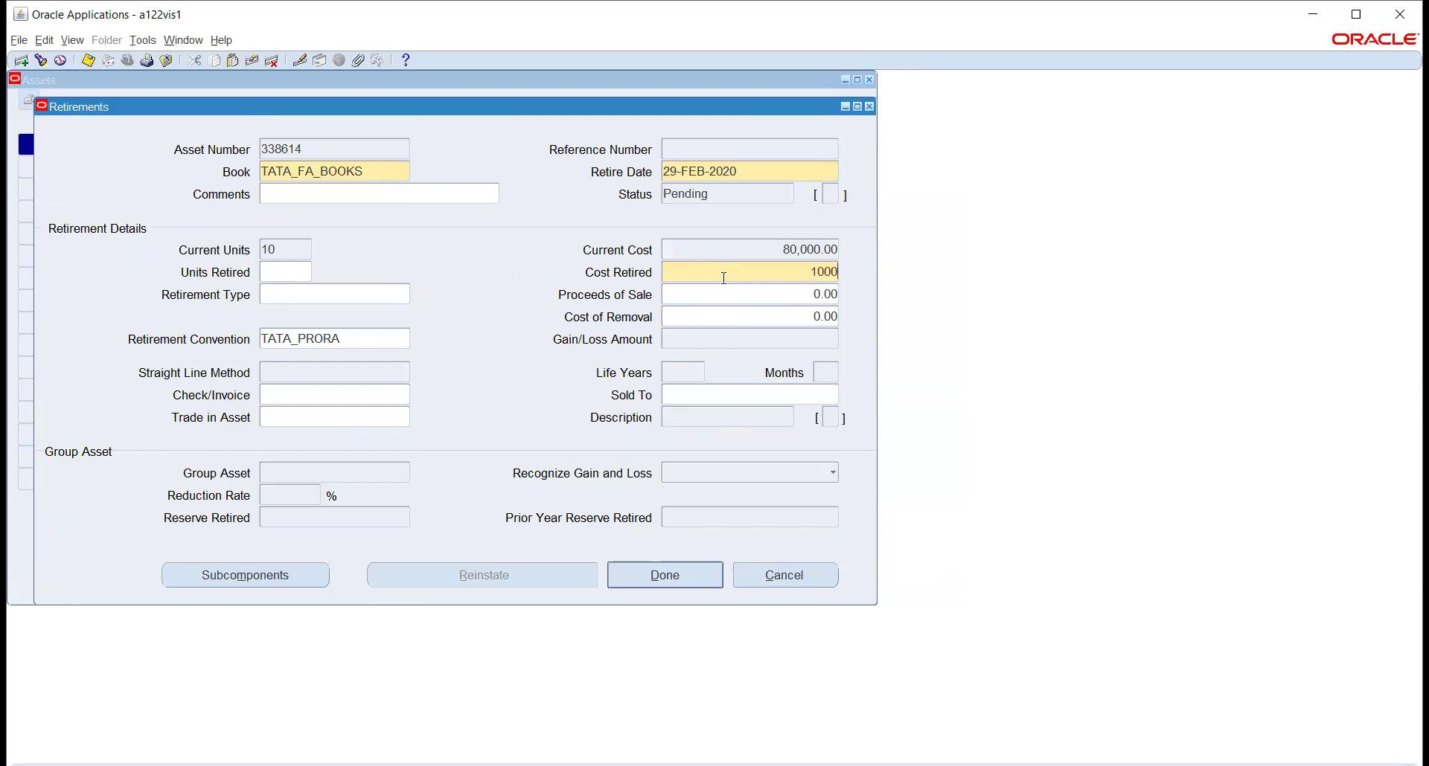
key("Tab")
left_click(767, 275)
left_click_drag(768, 274, 887, 258)
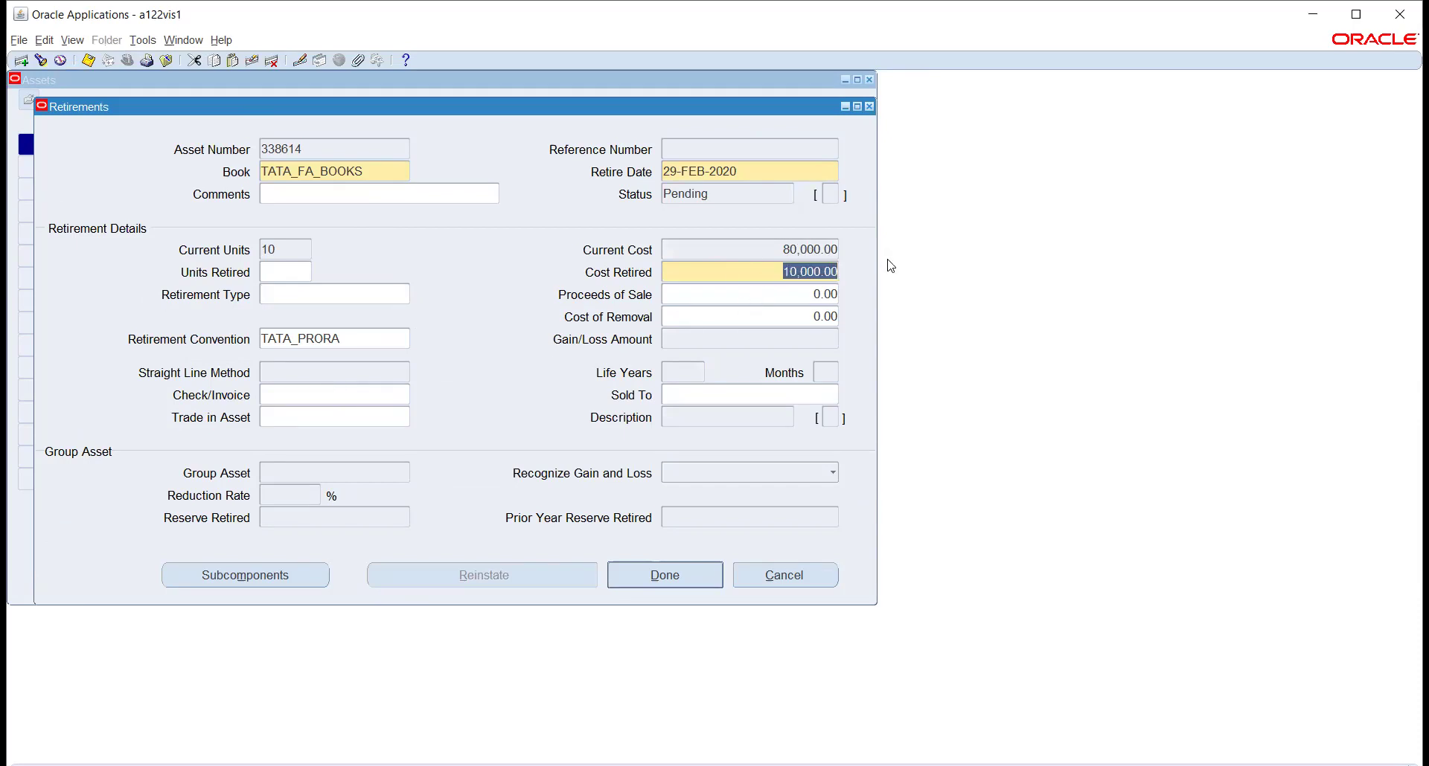
key("Delete")
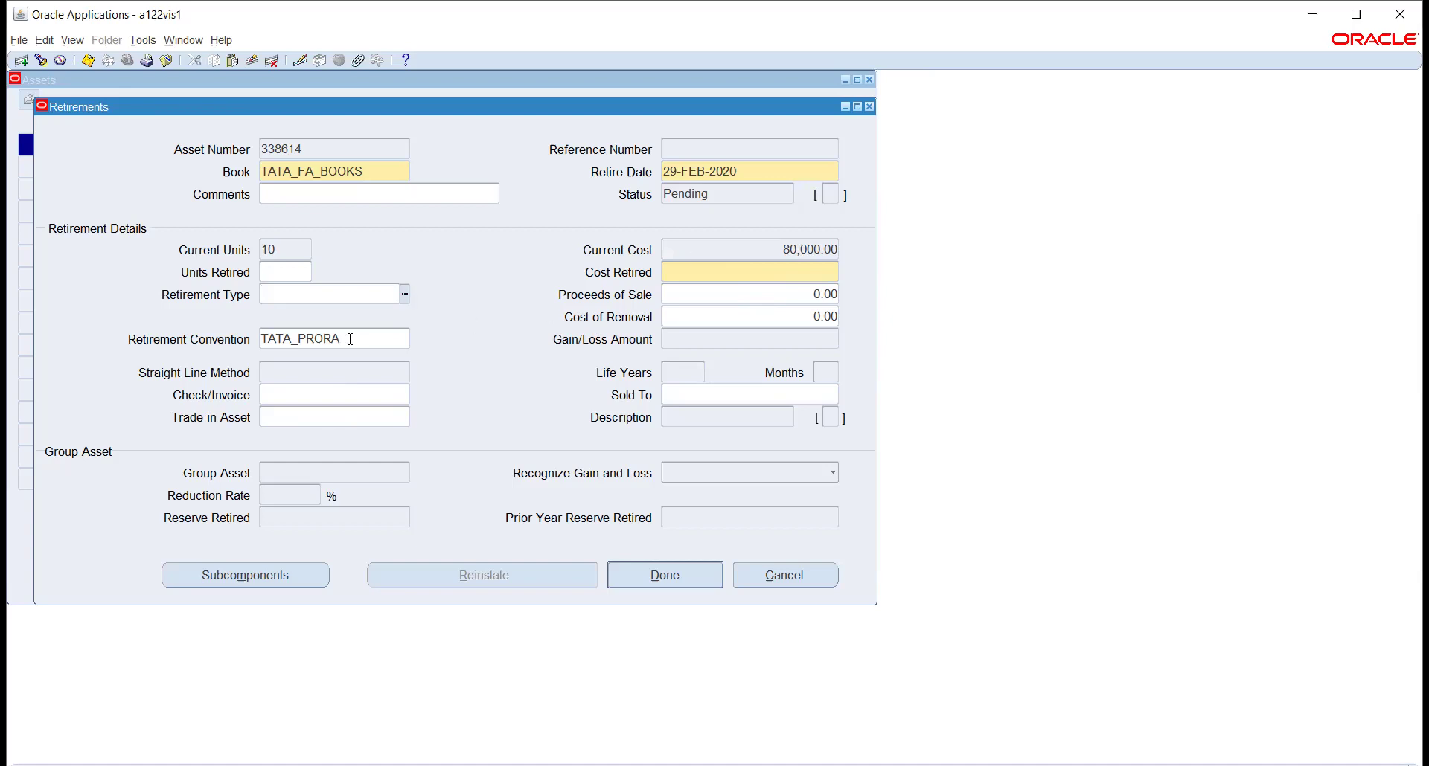
Set the units retired to 1 and choose DESTROYED as the retirement type
left_click(283, 276)
type("1")
key("Tab")
left_click(405, 294)
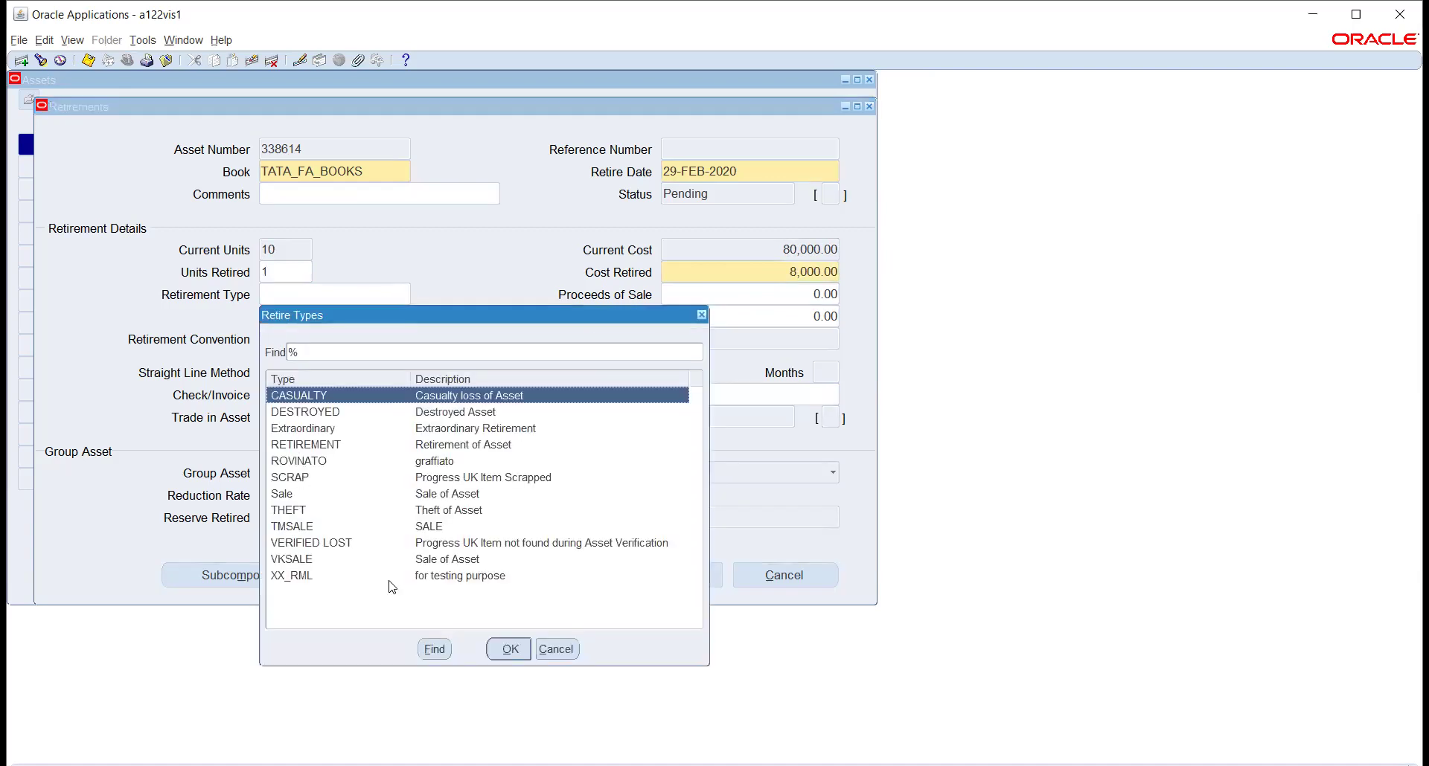
left_click(327, 414)
left_click(510, 649)
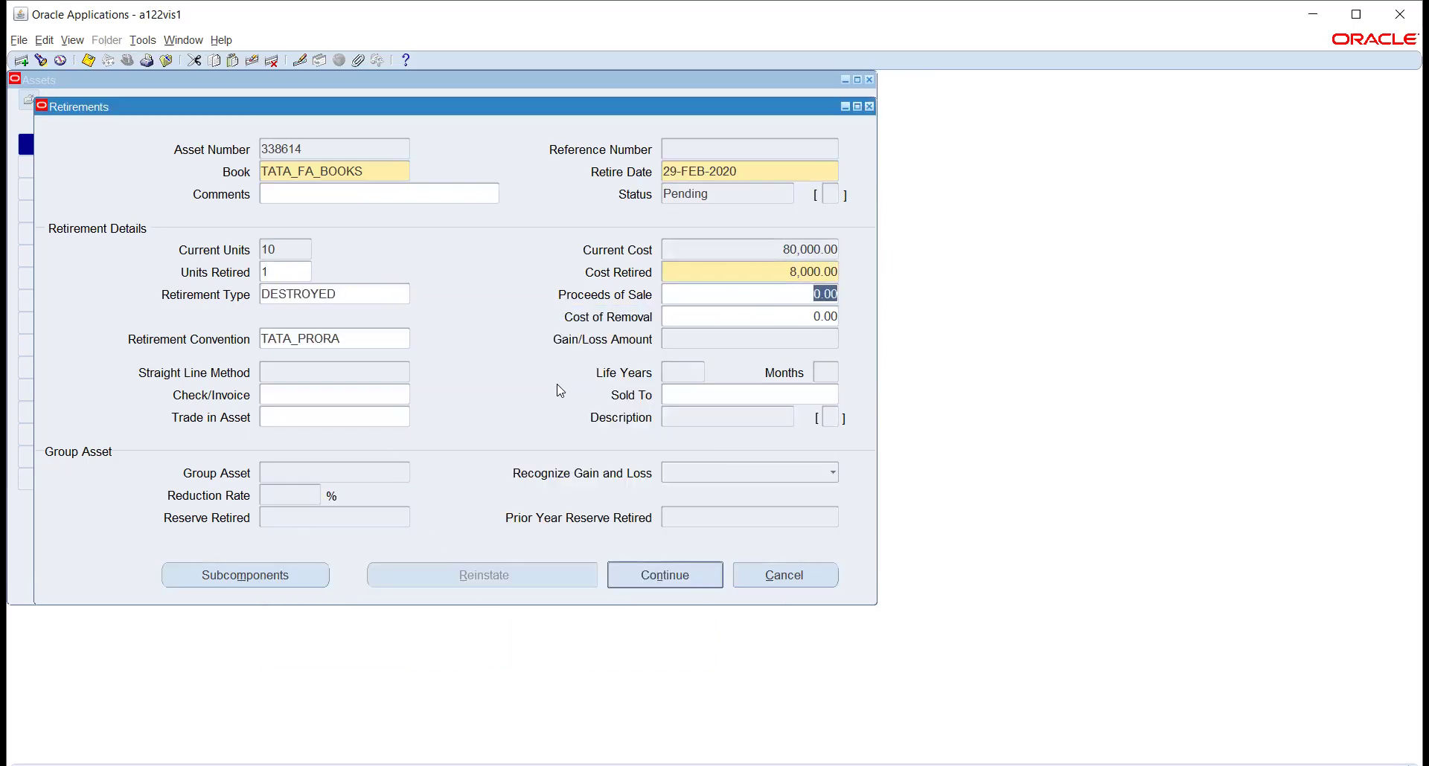
Continue to the retirement's assignments, enter a unit change of -1 for the assigned employee, and save the transaction
left_click(643, 575)
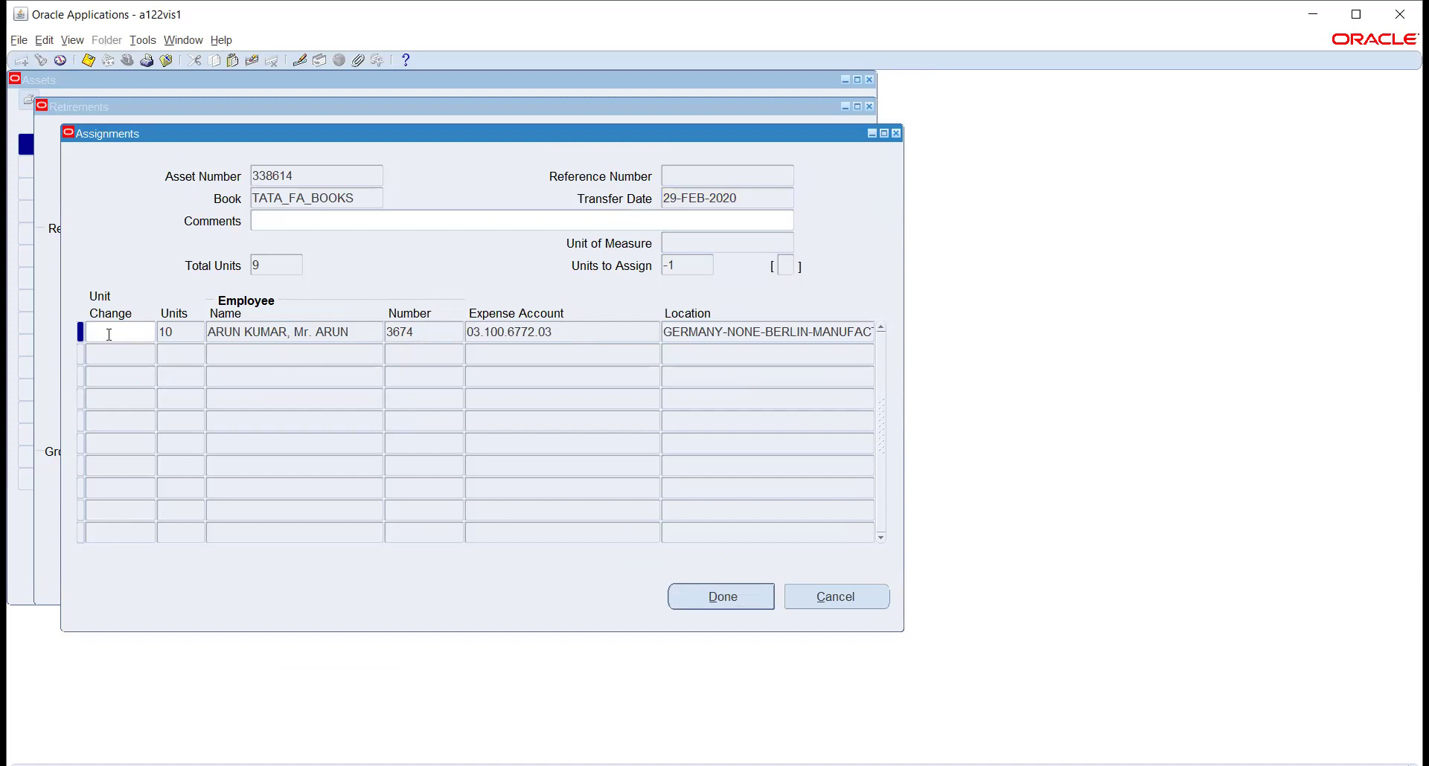
key("Tab")
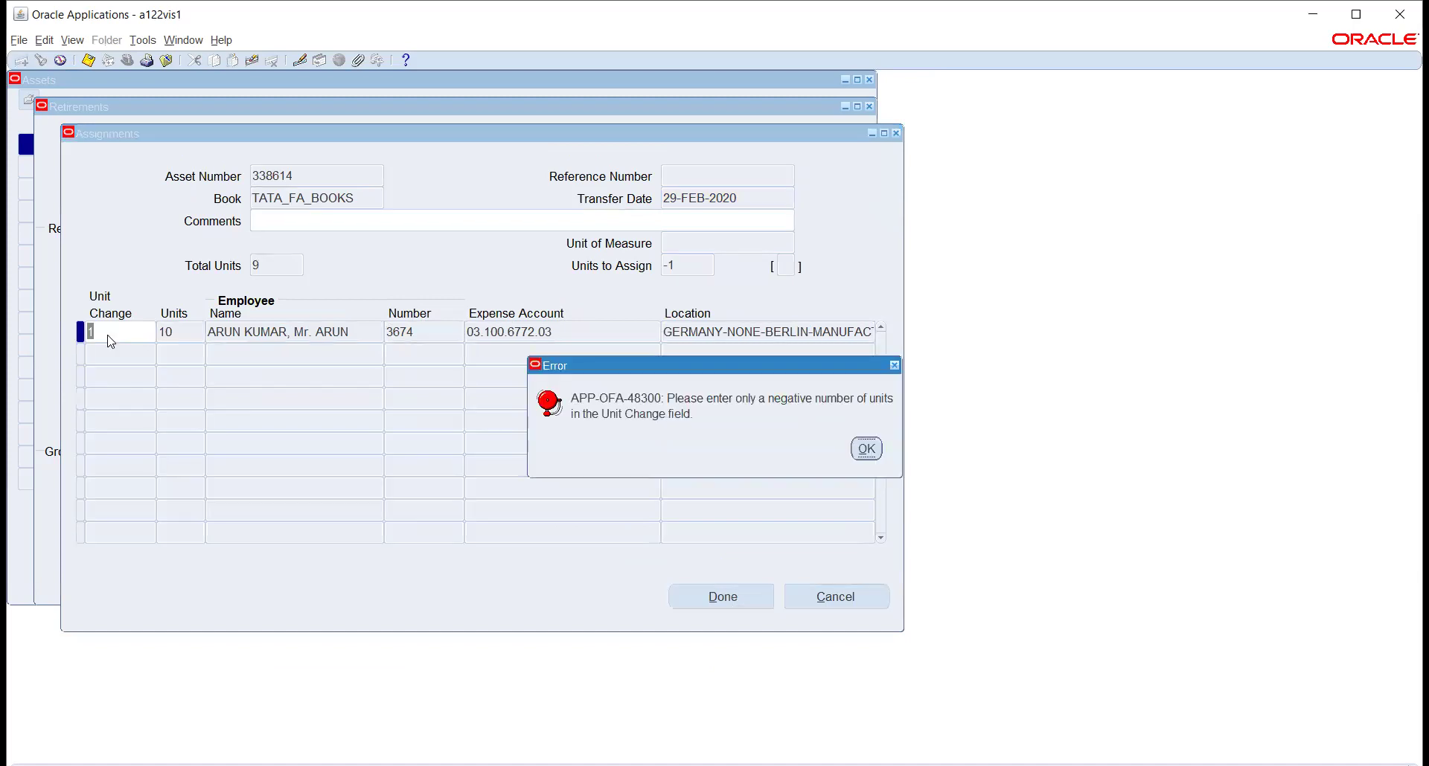
left_click(863, 449)
type("-")
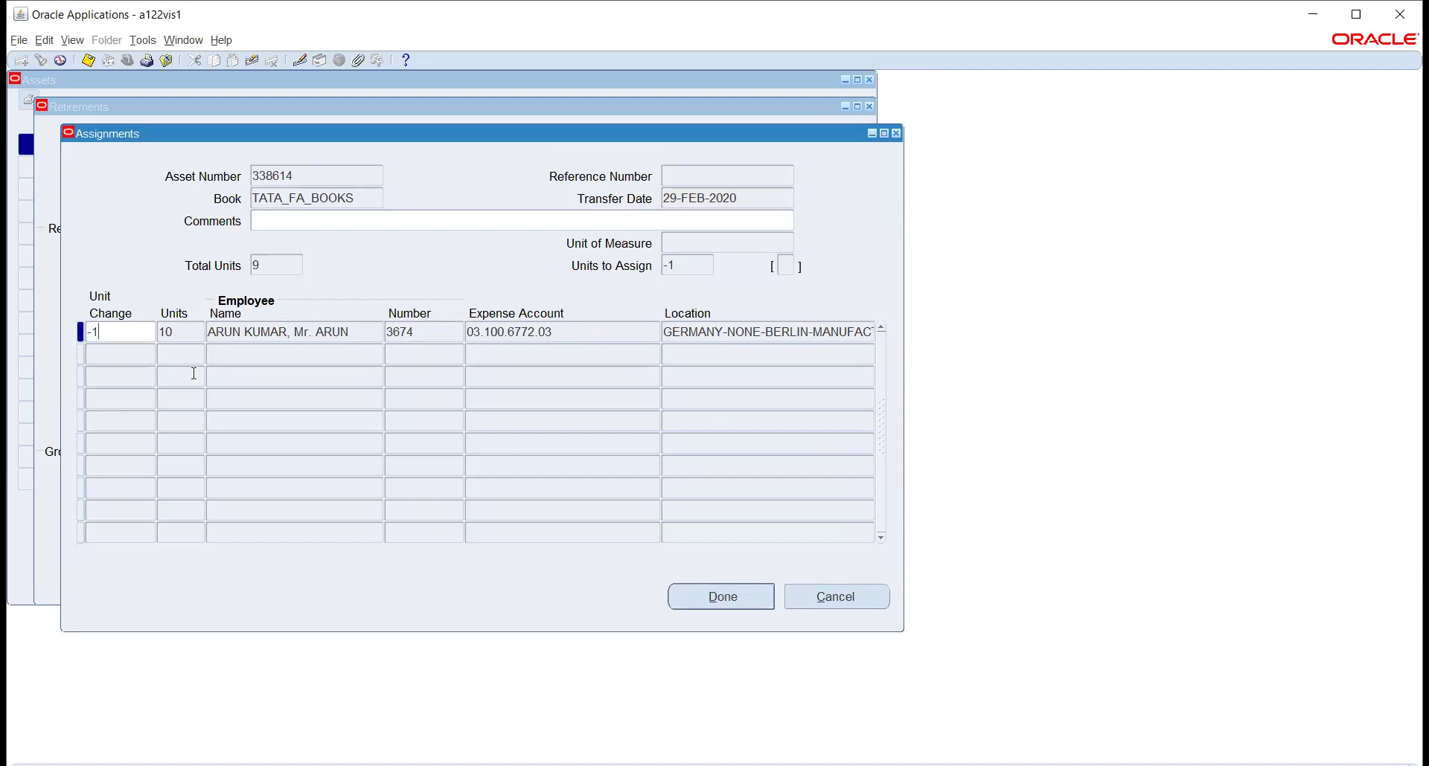
key("Tab")
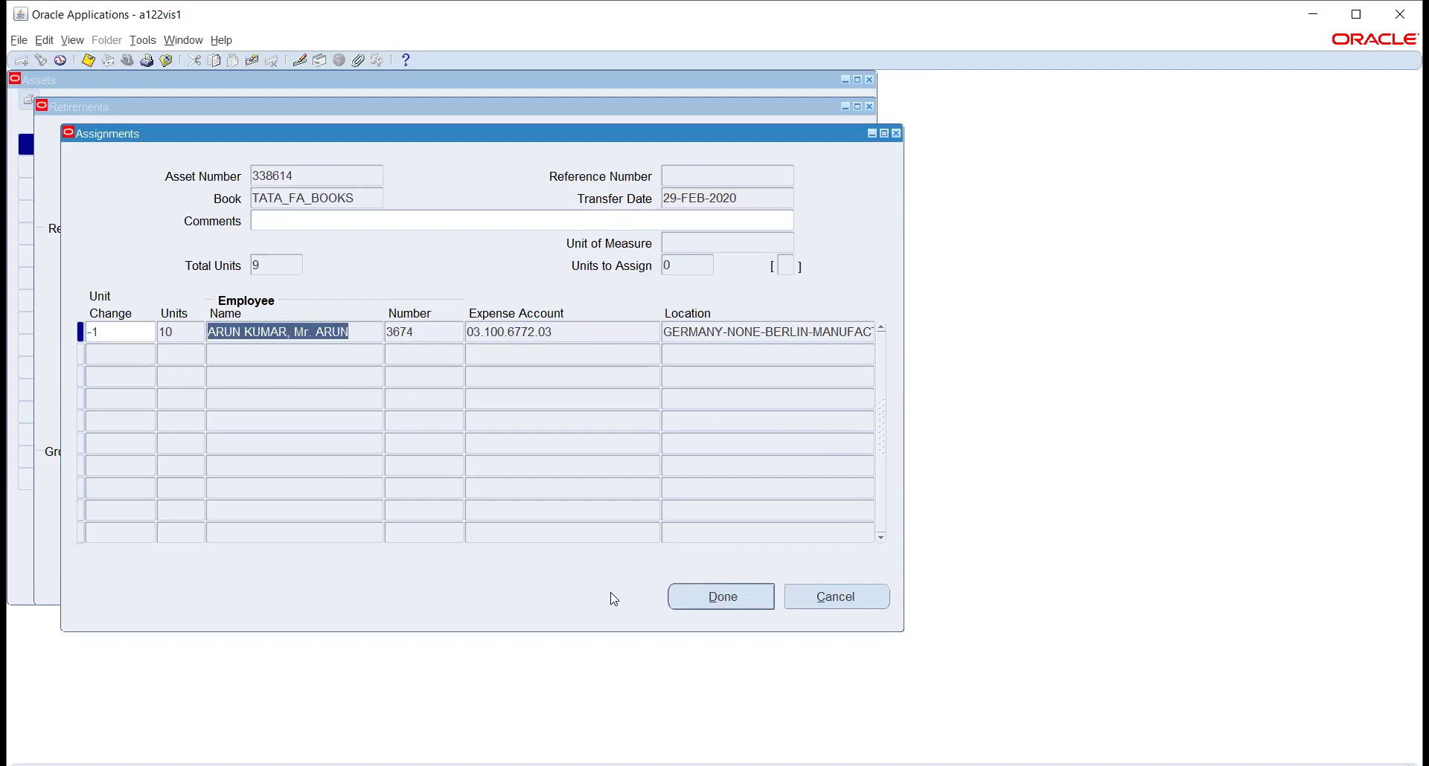
left_click(698, 597)
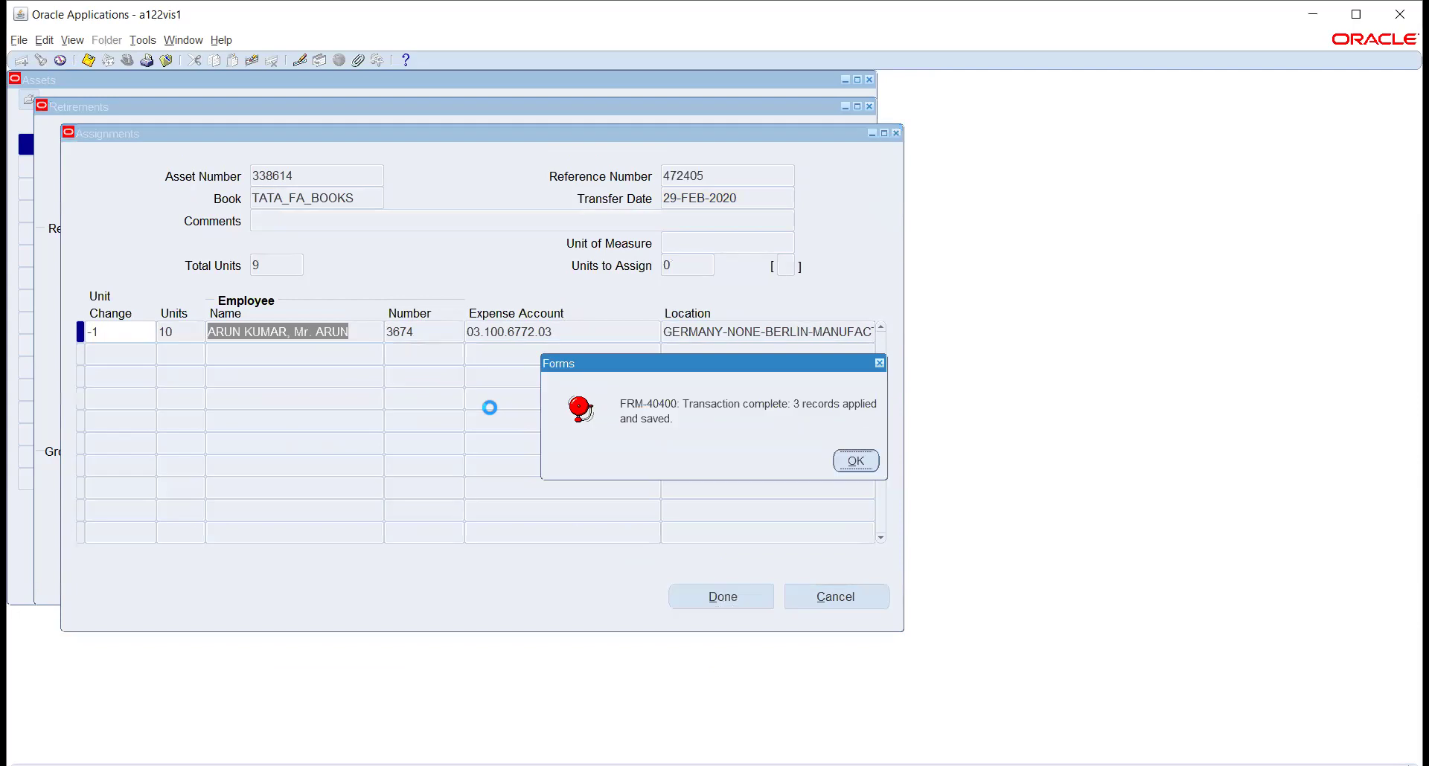
left_click(853, 462)
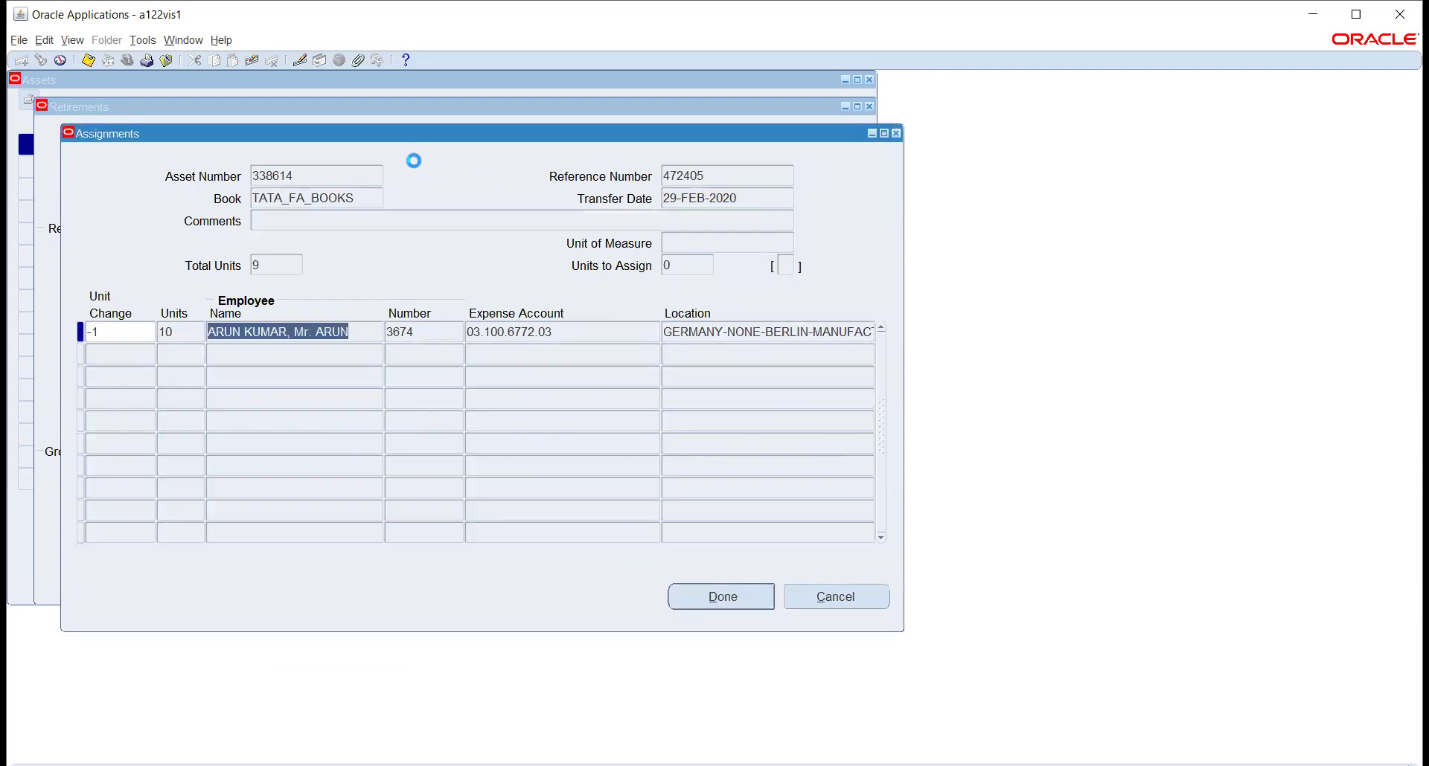
Close the asset windows and list all submitted requests to check their phase and status
left_click(868, 80)
left_click(72, 40)
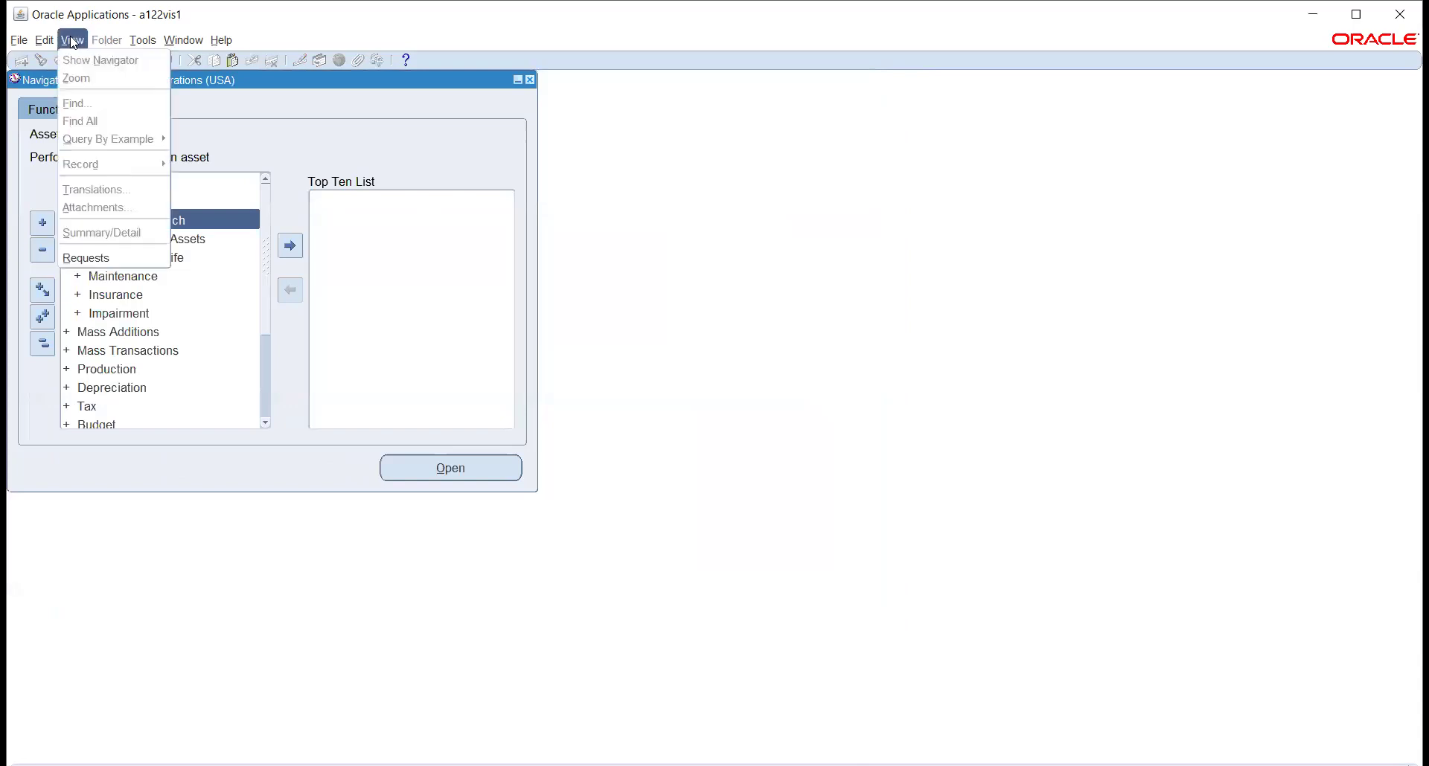
left_click(88, 258)
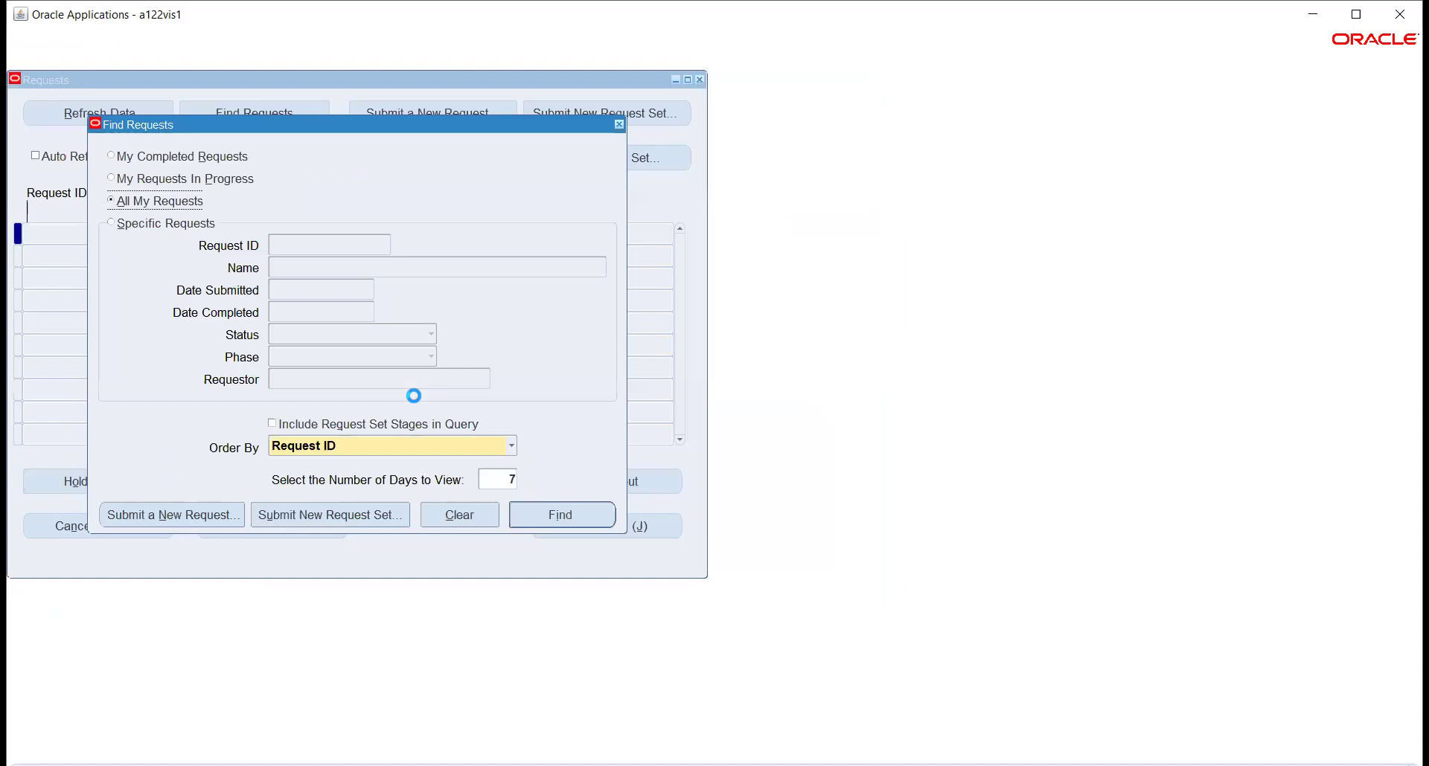
left_click(548, 519)
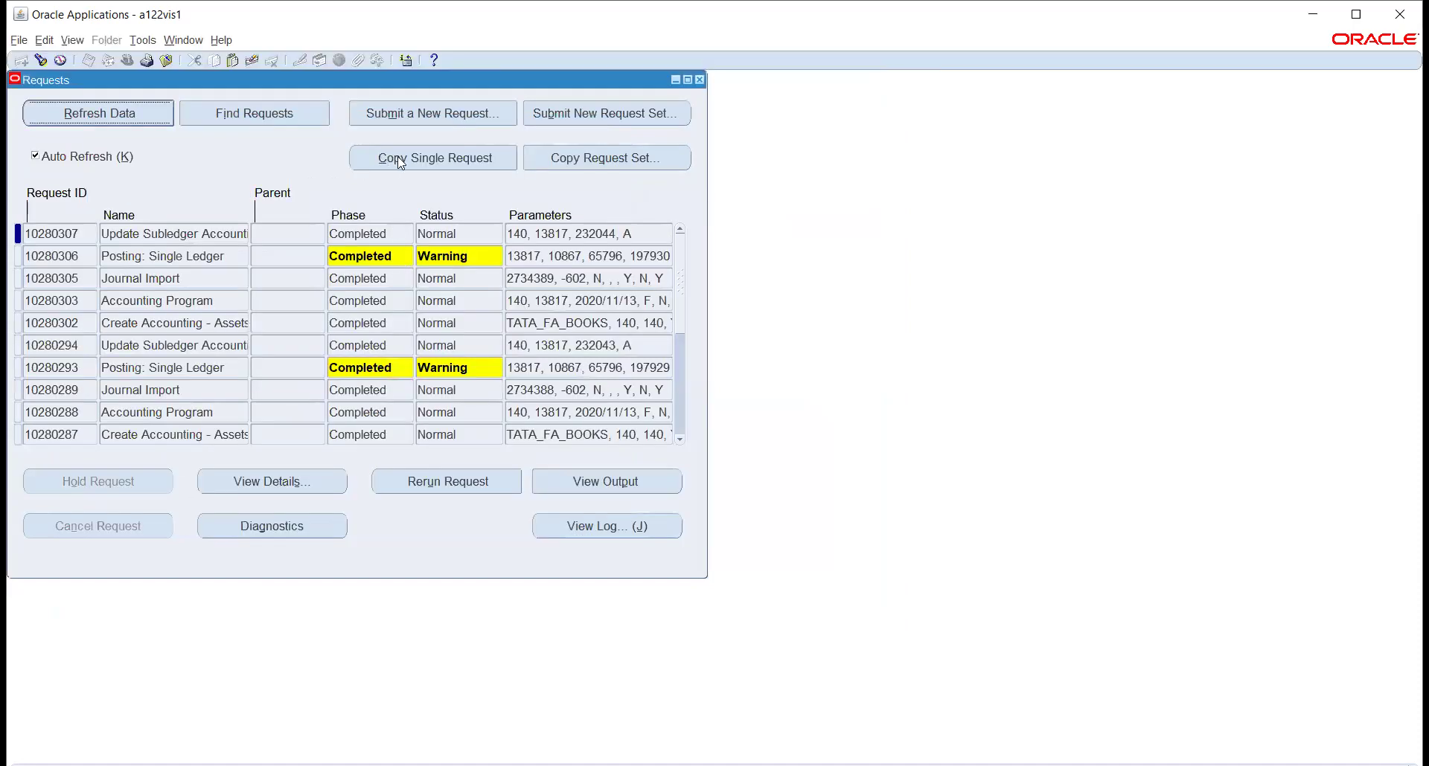
left_click(698, 81)
Submit the Create Accounting - Assets request for the TATA_FA_BOOKS book, keeping the default Final mode with transfer and posting to General Ledger
scroll(162, 315, "down", 3)
double_click(128, 387)
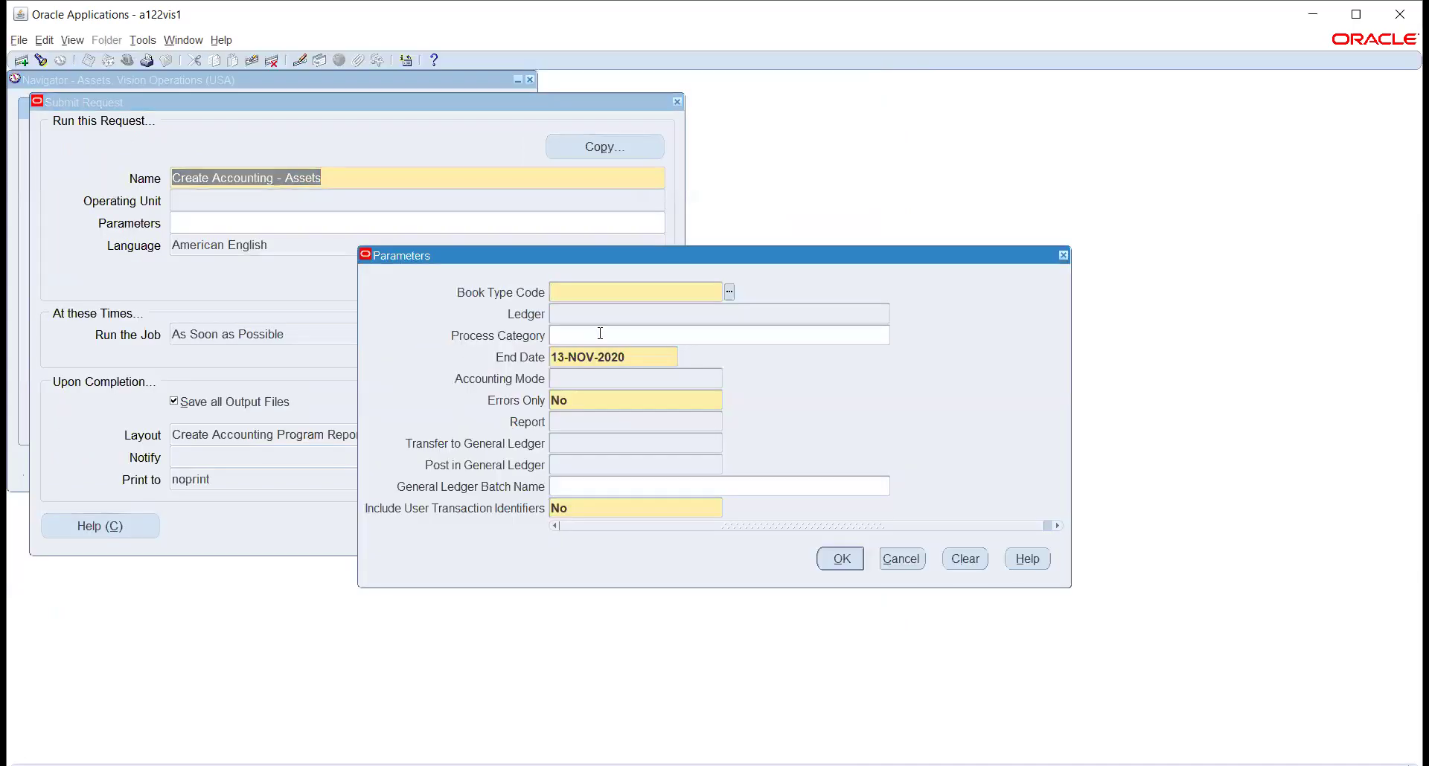
type("ATA")
key("Tab")
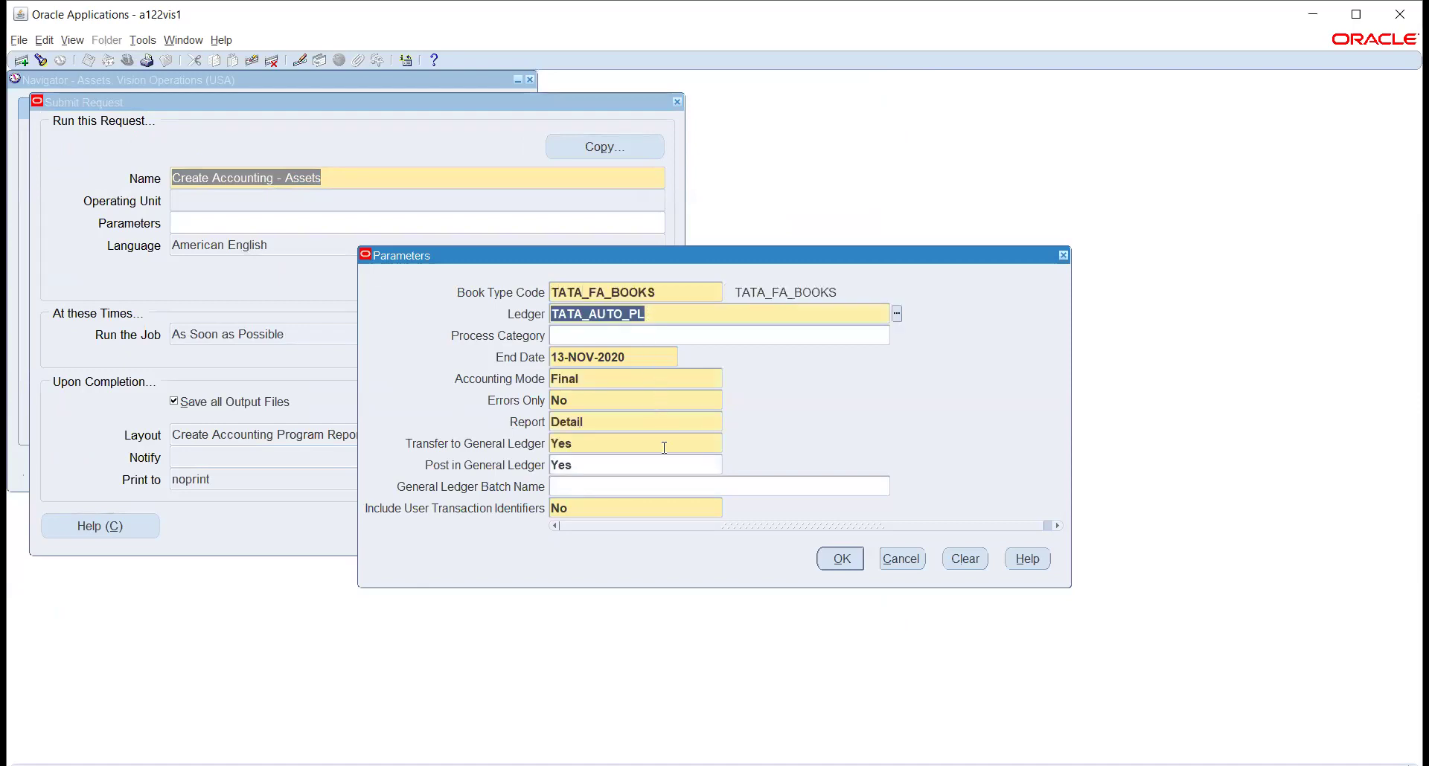
left_click(852, 558)
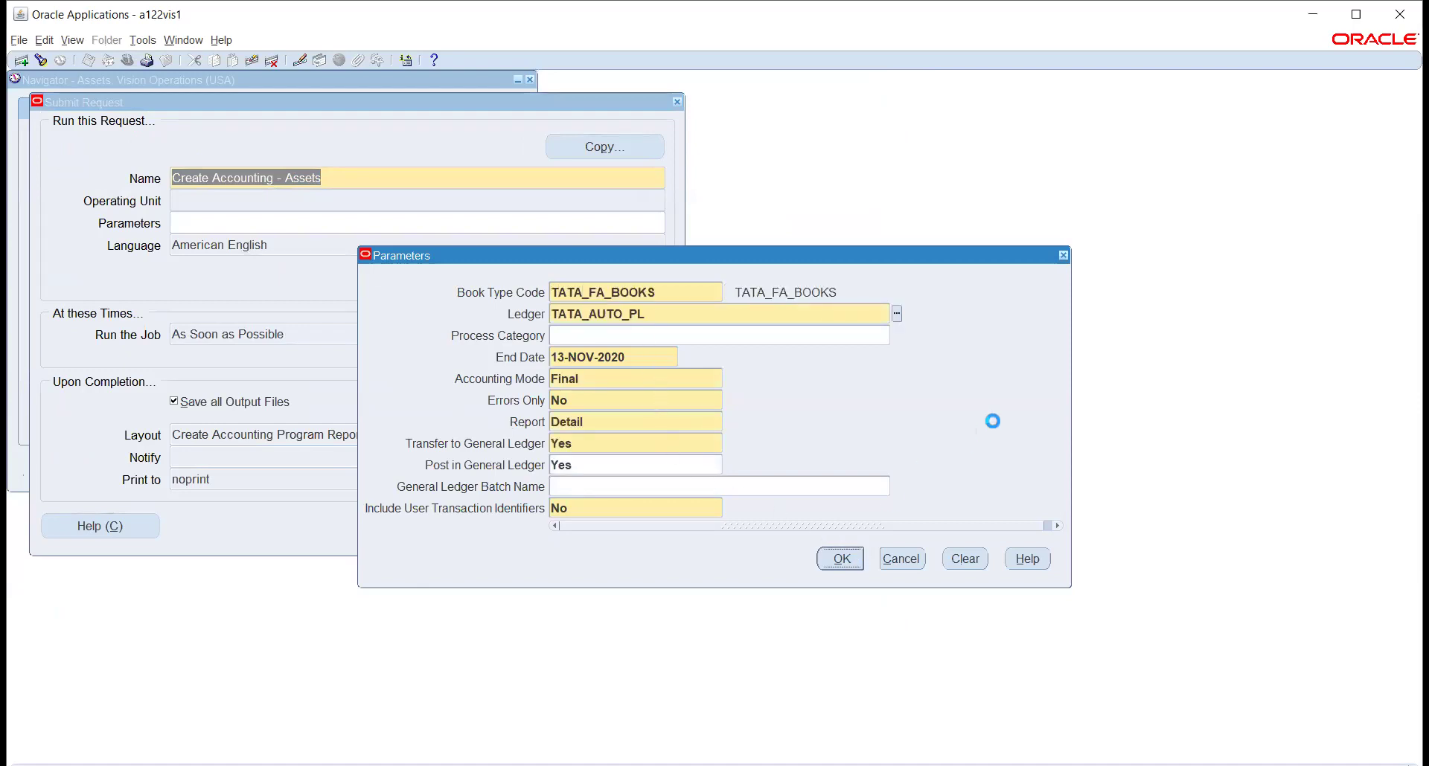
left_click(497, 518)
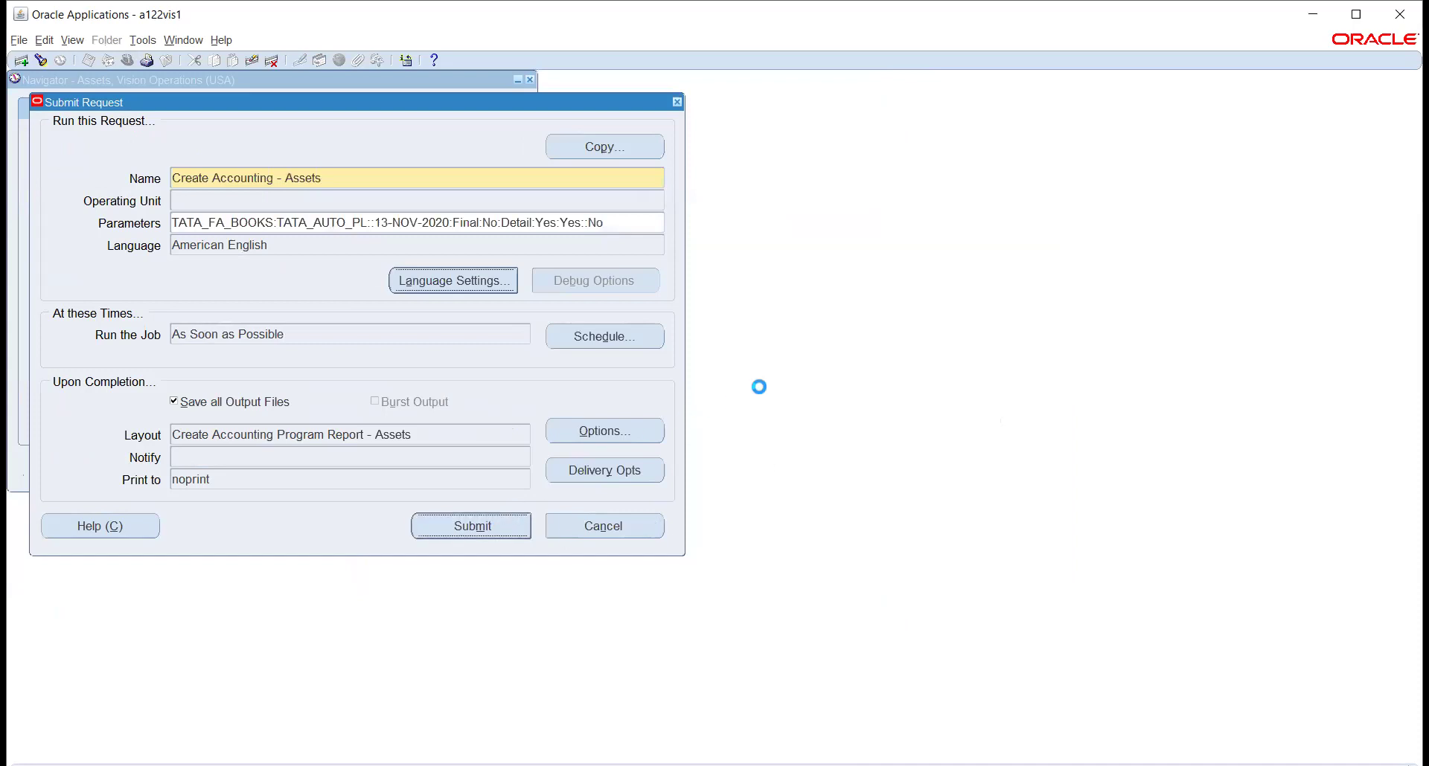
left_click(819, 446)
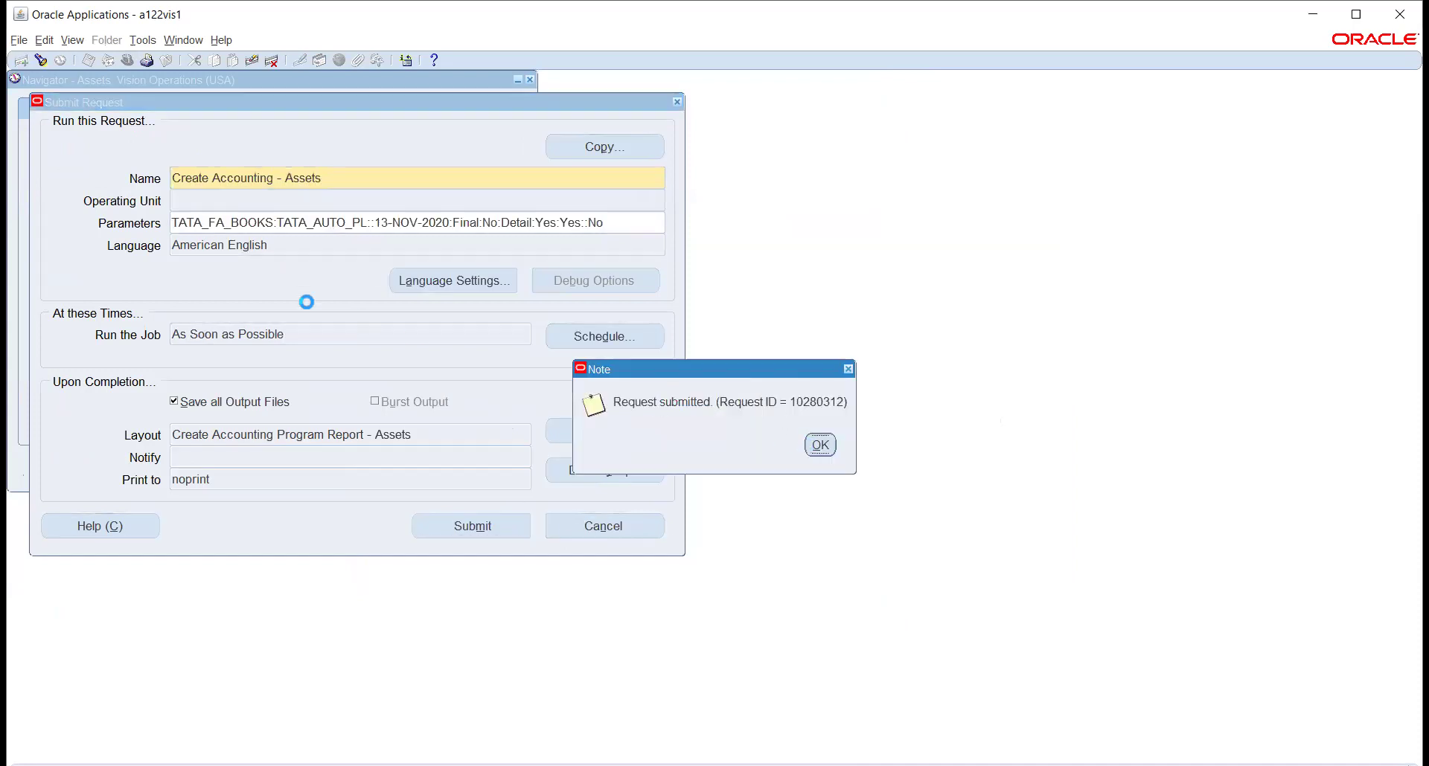
List all requests and keep refreshing the data to monitor the Create Accounting - Assets run and its related requests
left_click(71, 46)
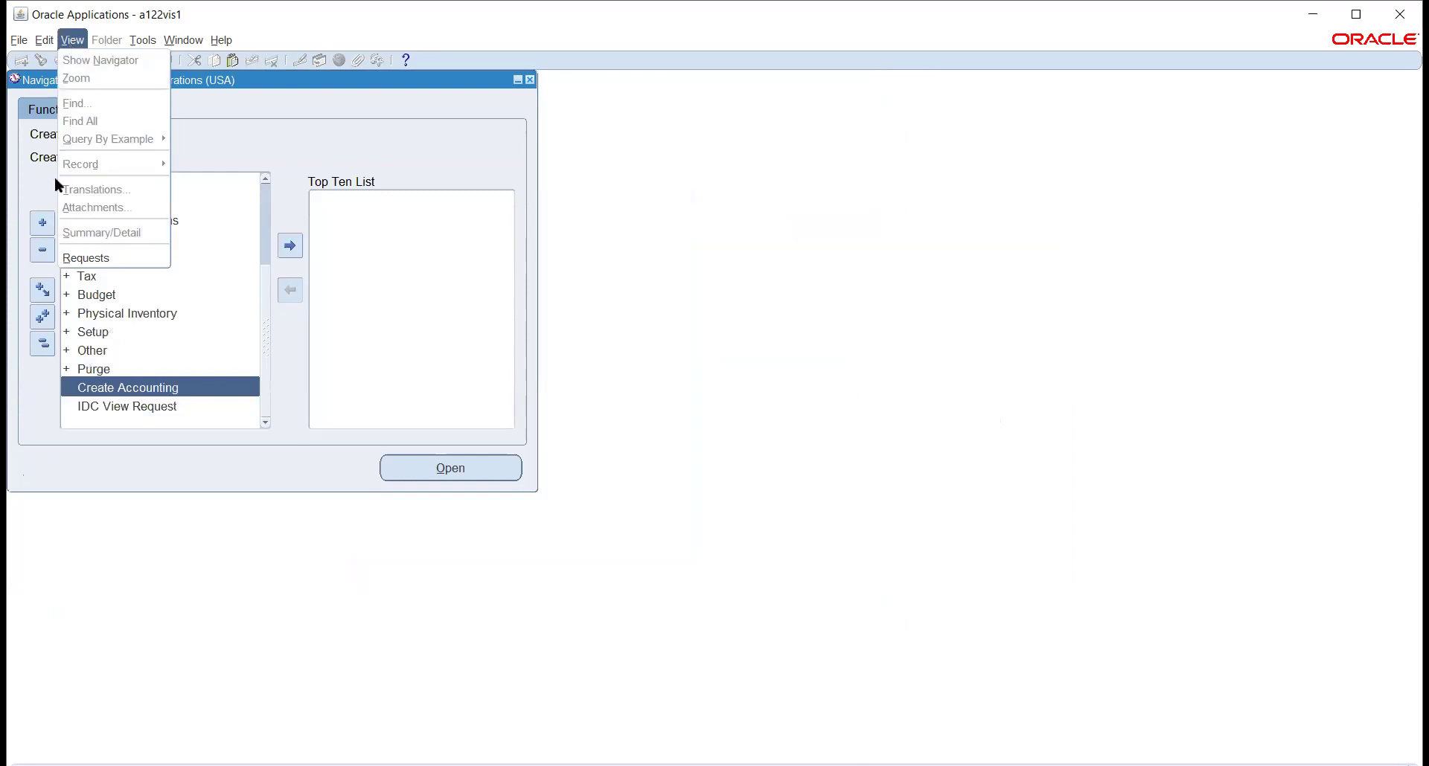
left_click(81, 257)
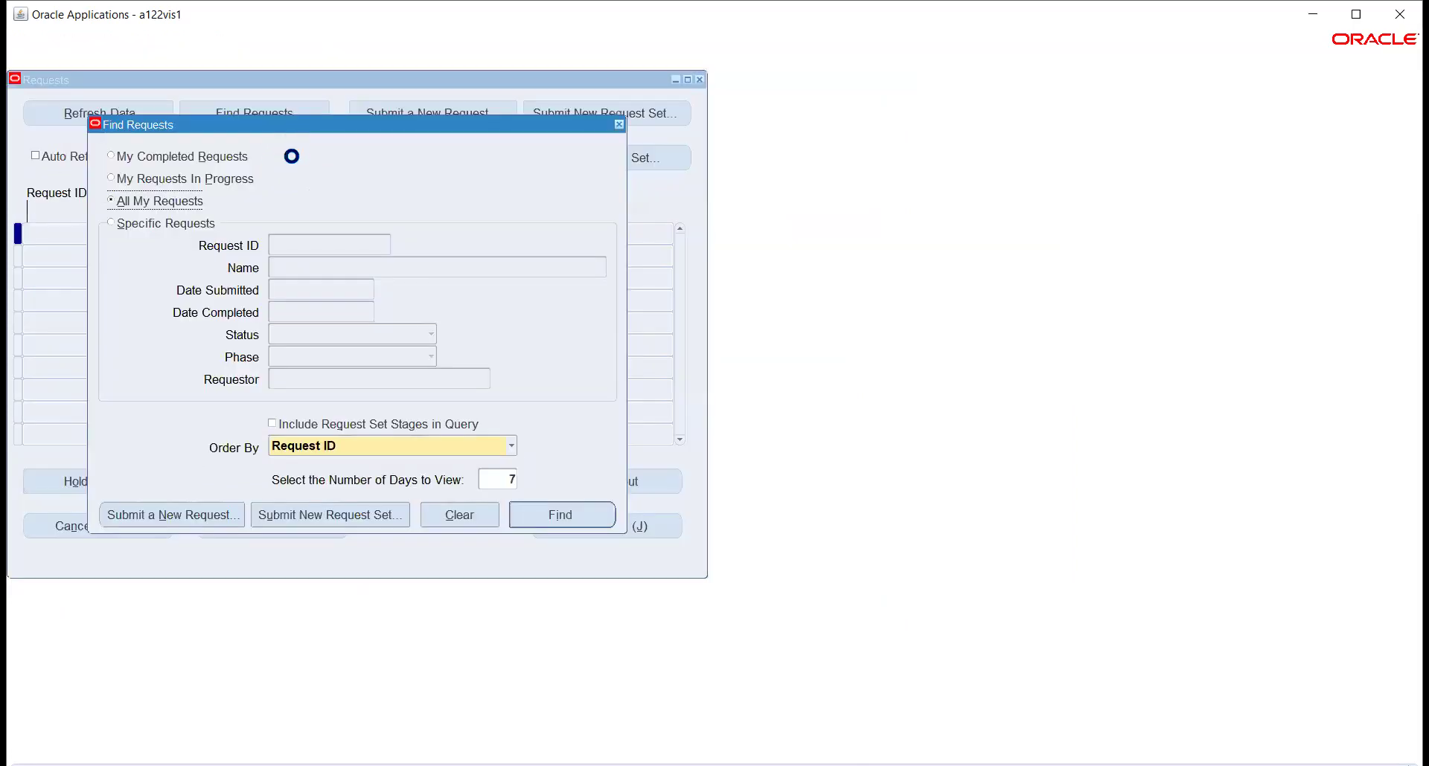
left_click(560, 514)
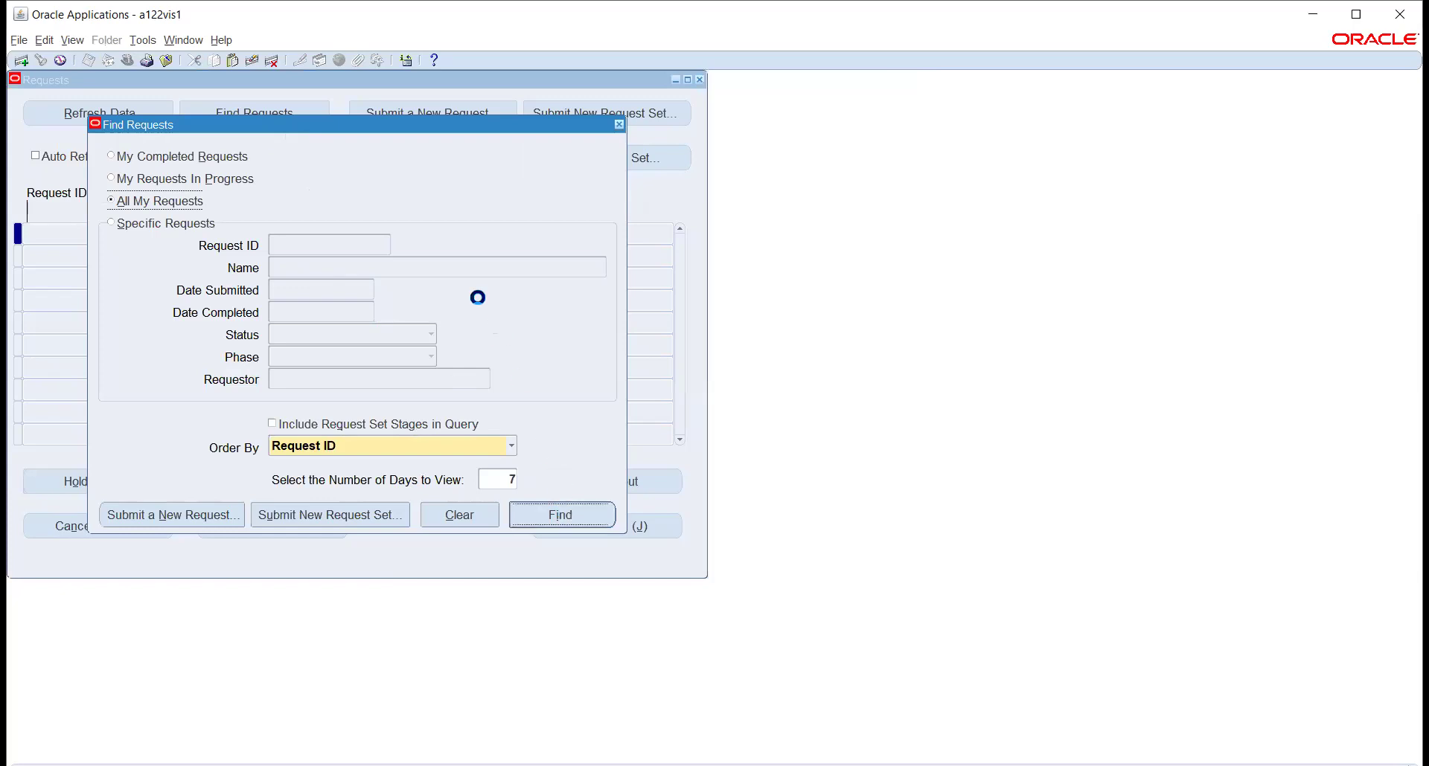
left_click(148, 114)
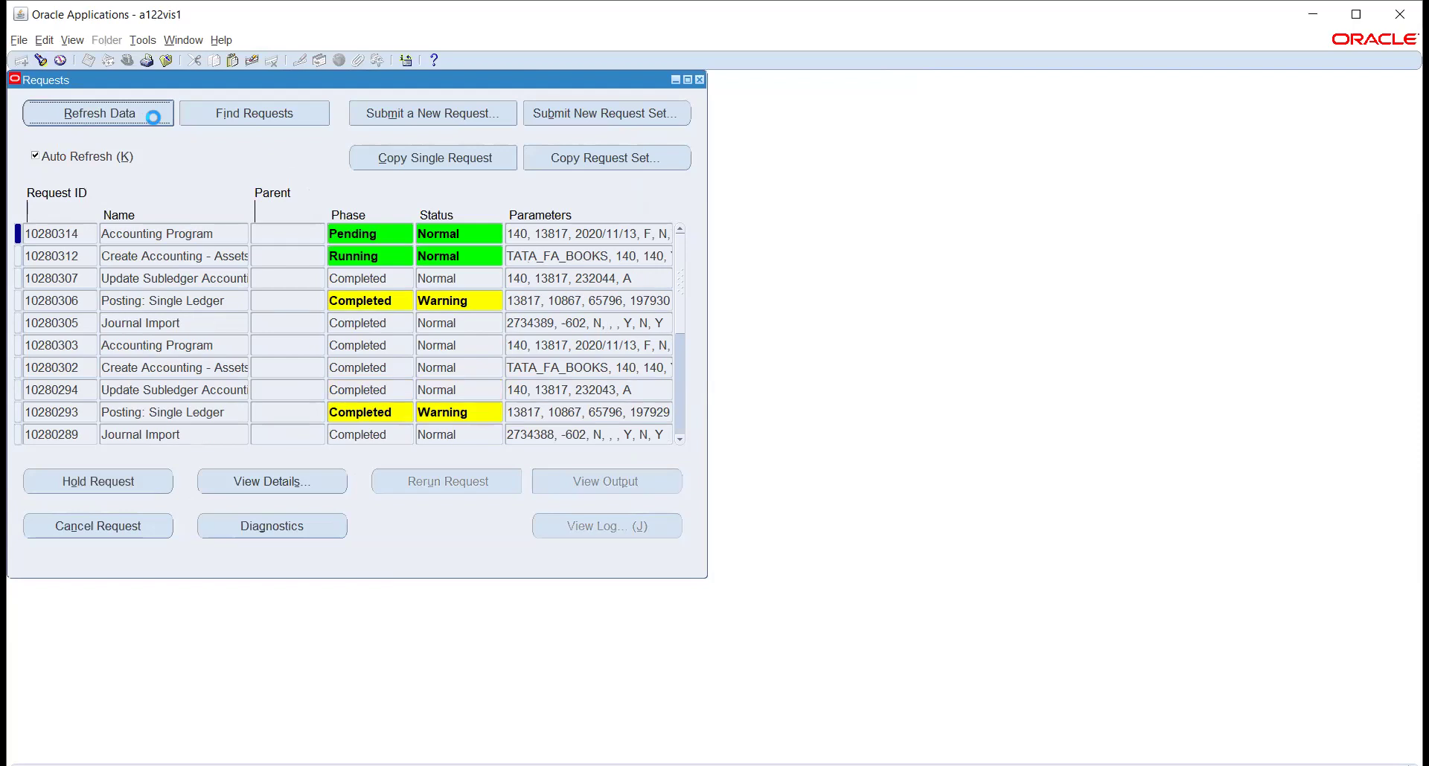
left_click(154, 117)
left_click(154, 117)
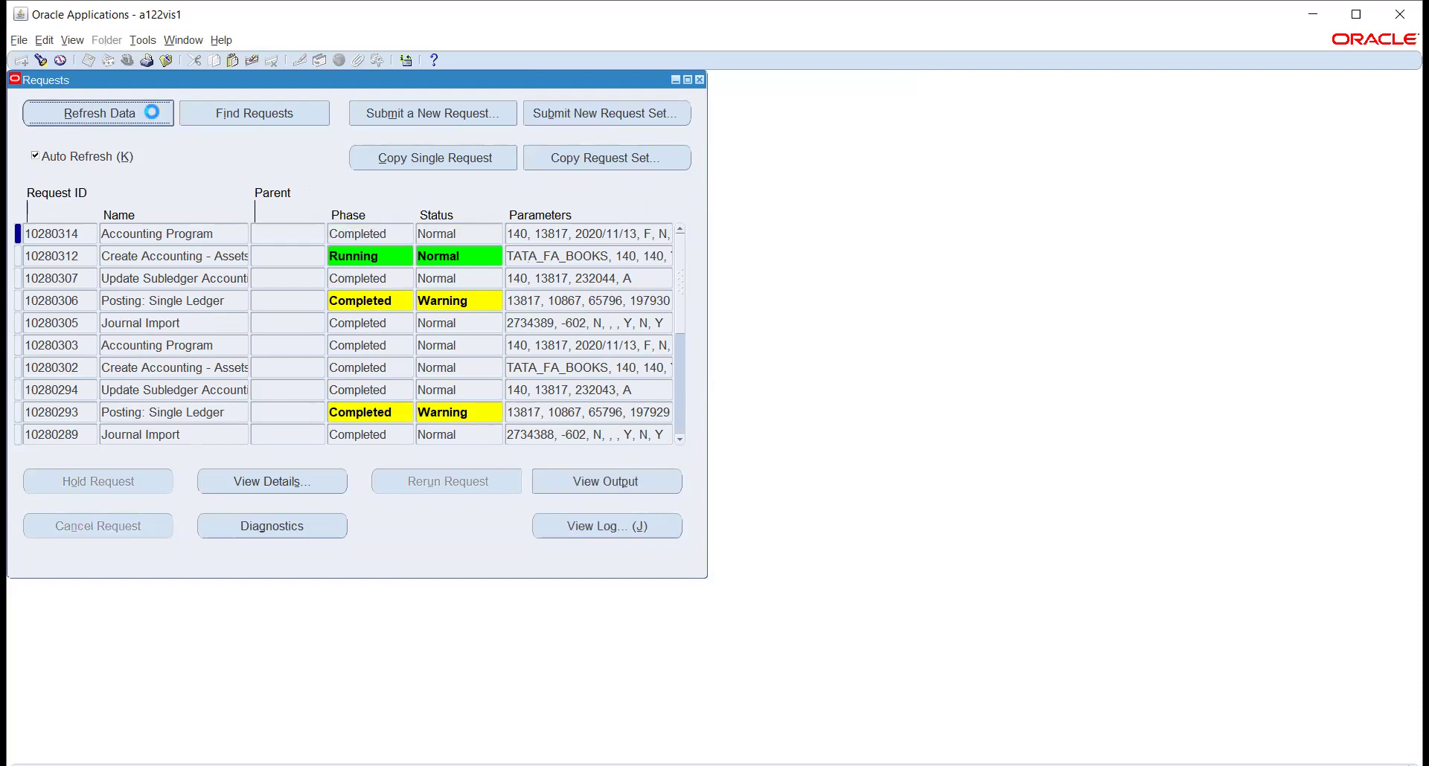
left_click(151, 112)
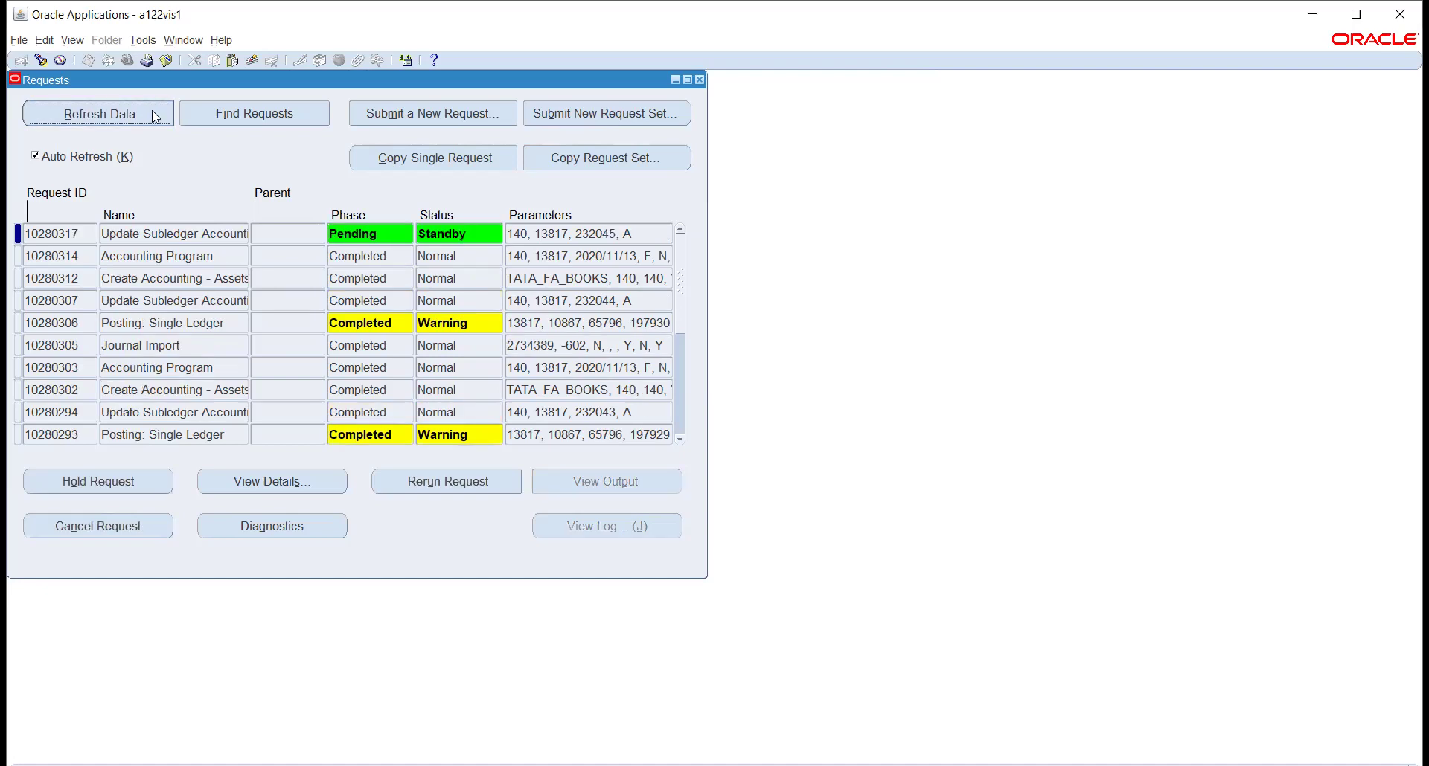
left_click(155, 116)
left_click(154, 108)
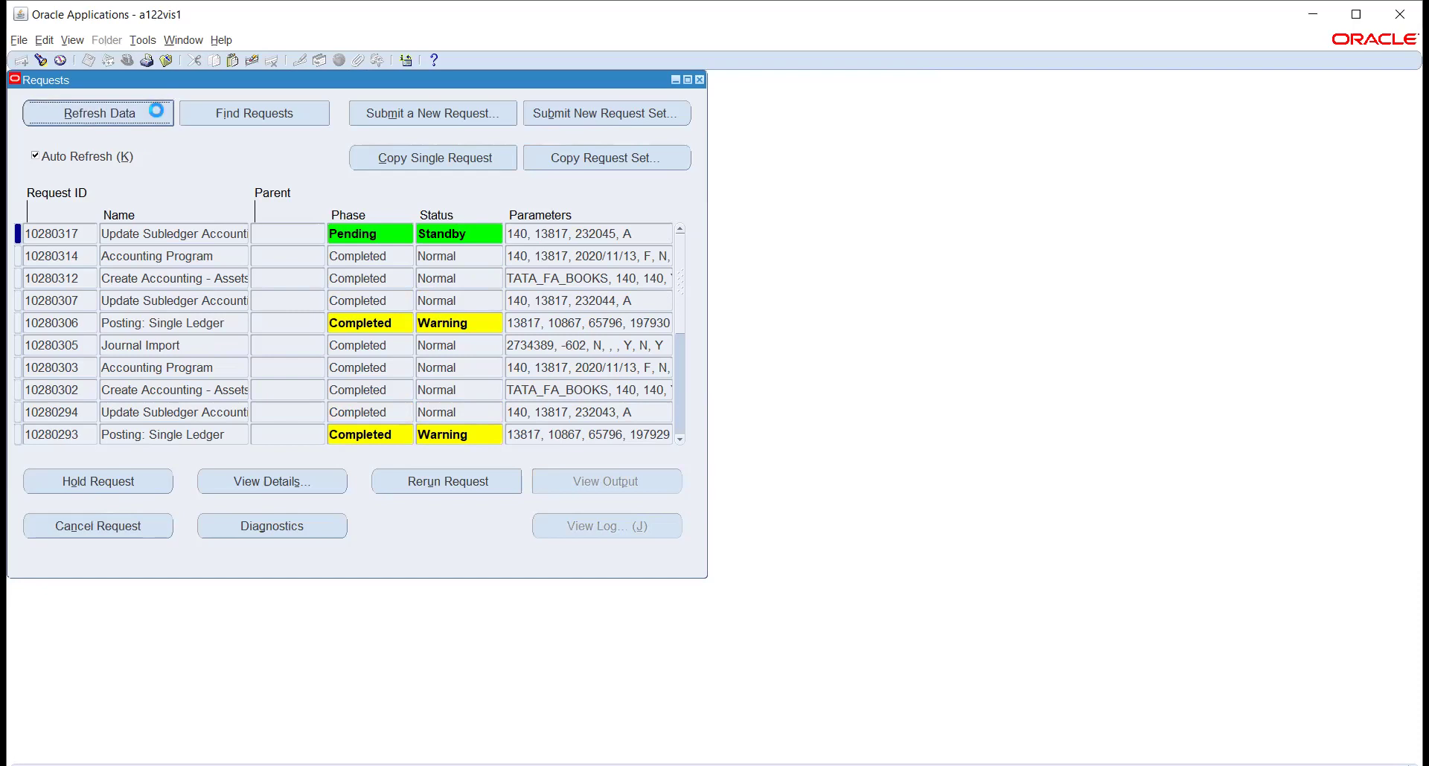
left_click(157, 113)
left_click(154, 116)
left_click(153, 115)
left_click(153, 115)
left_click(154, 119)
left_click(153, 113)
left_click(154, 114)
left_click(153, 114)
left_click(156, 115)
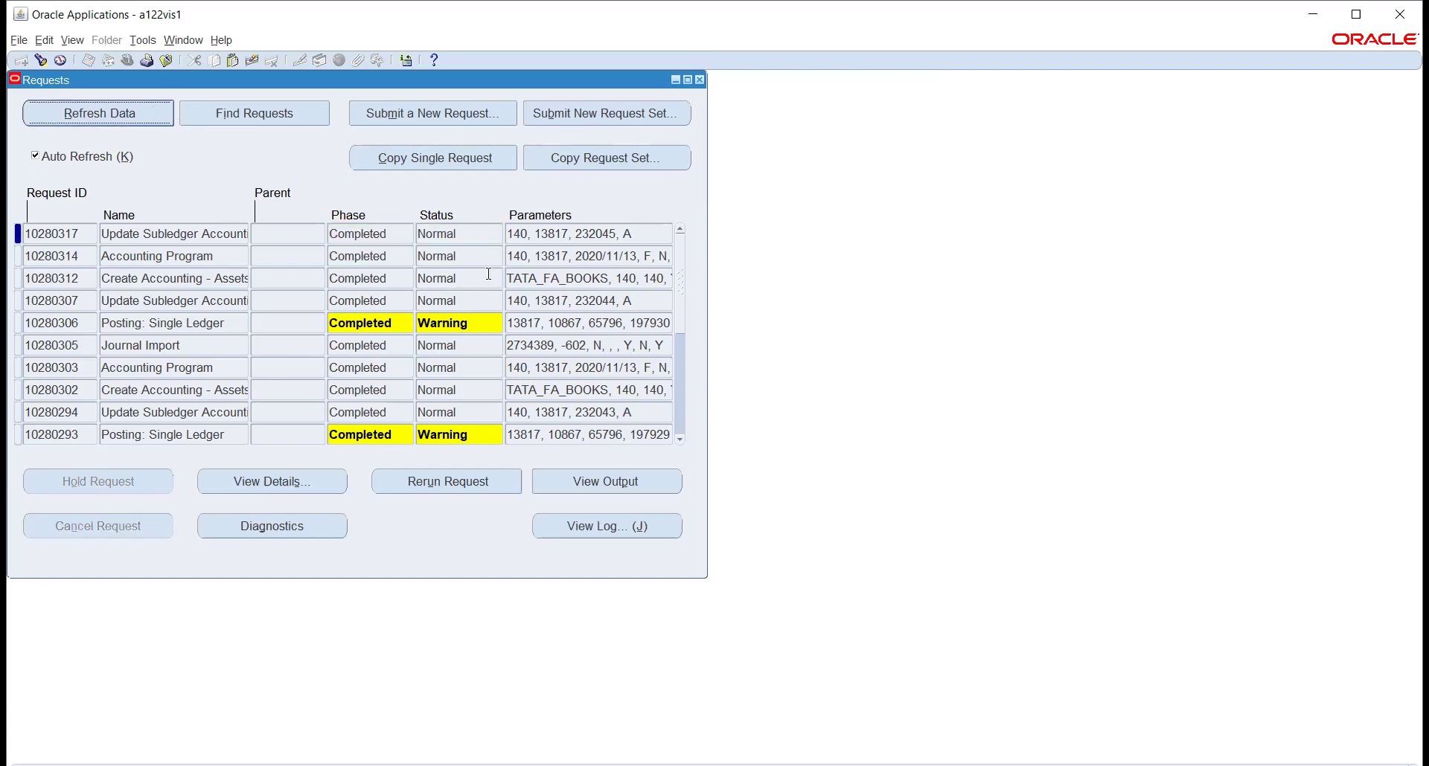
View the output of the newest Create Accounting - Assets request, then close the requests list
left_click(199, 277)
left_click(577, 480)
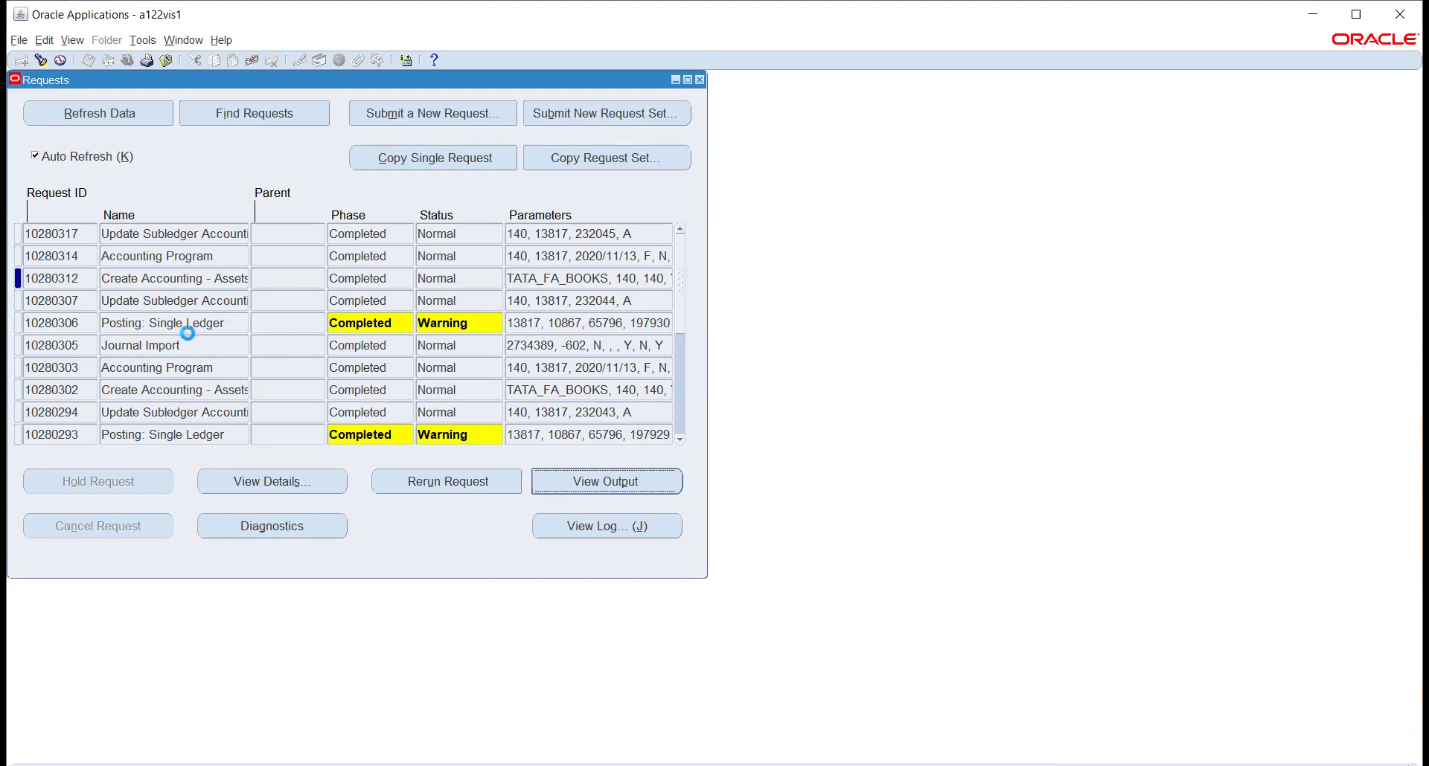
left_click(700, 81)
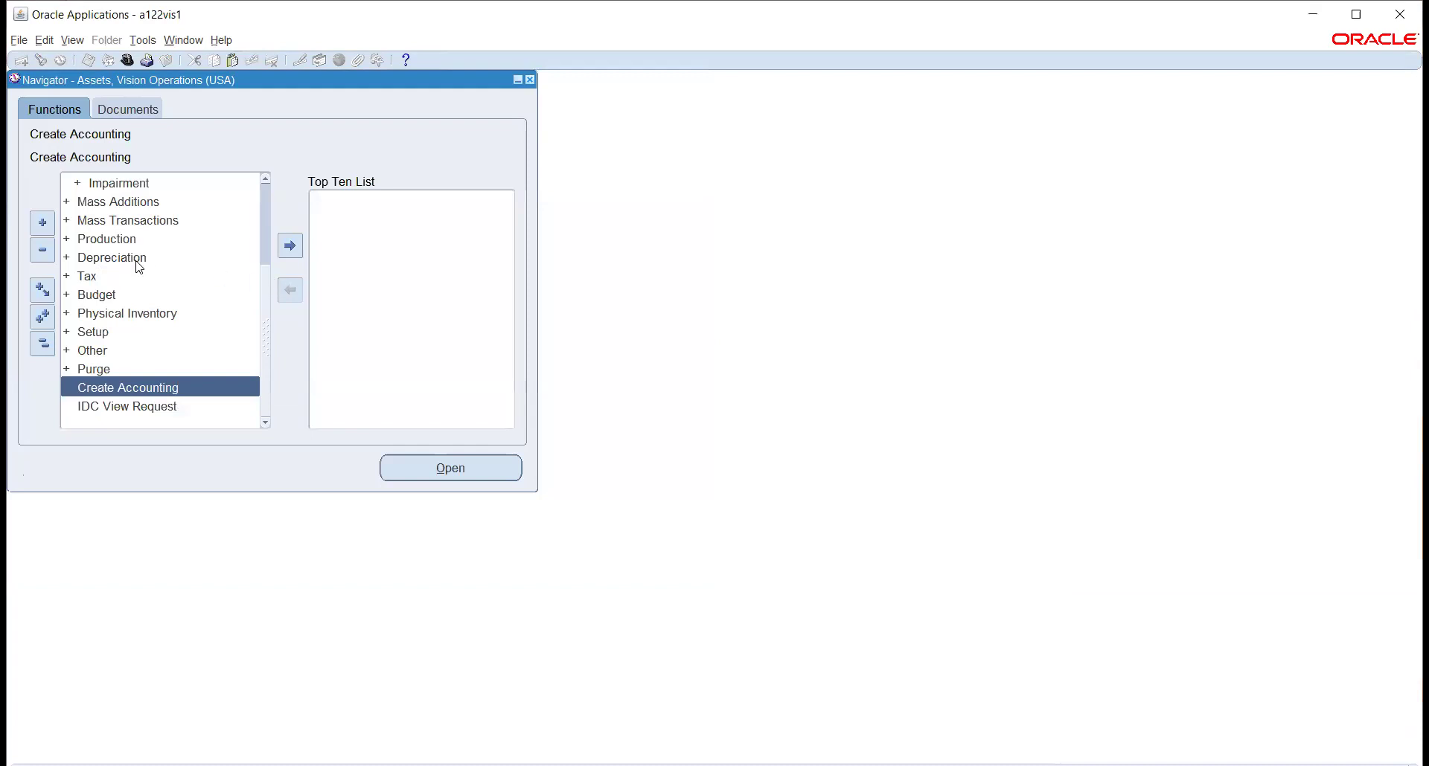
Reopen the Asset Workbench and find the assets in the TATA_FA_BOOKS book
scroll(136, 267, "up", 3)
left_click(117, 220)
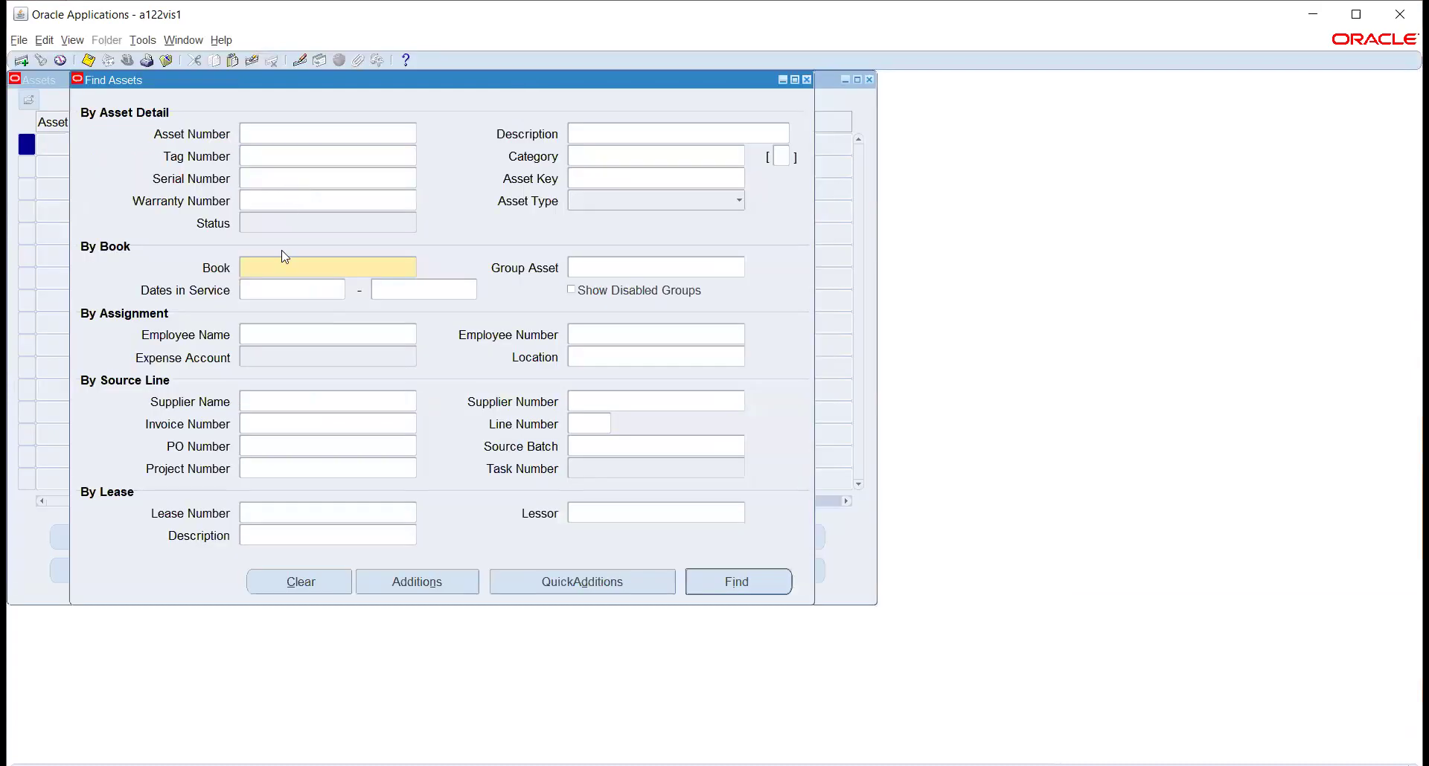
type("TATA")
key("Tab")
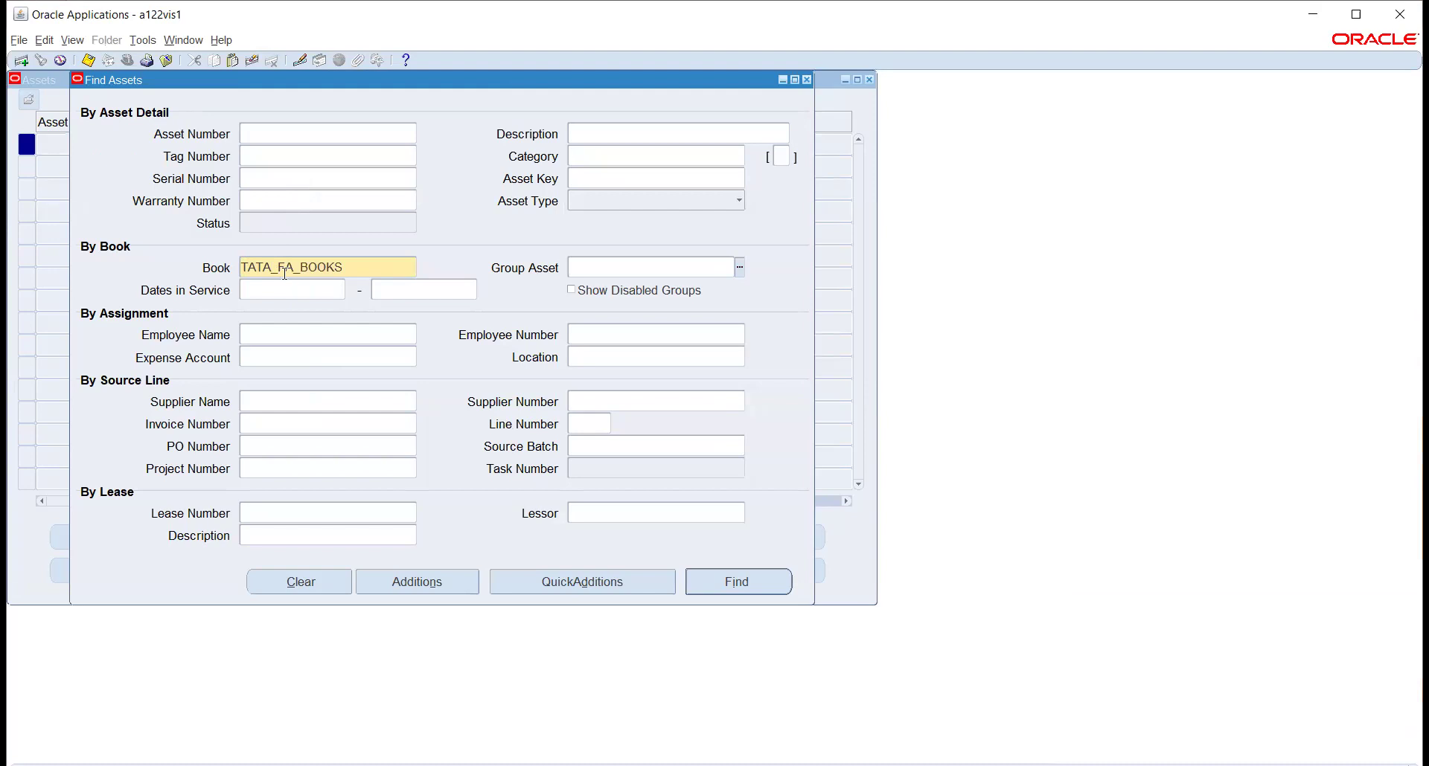
left_click(708, 588)
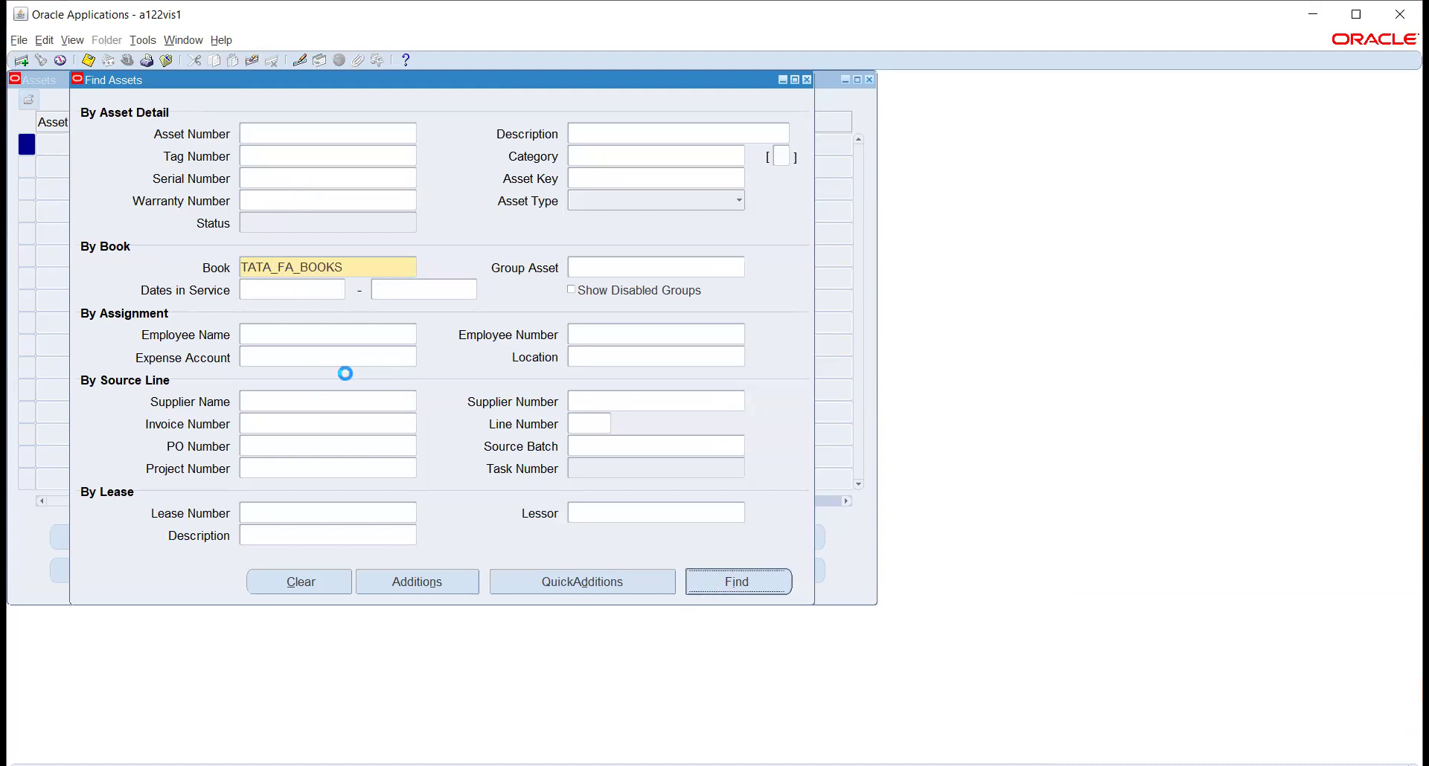
left_click(143, 541)
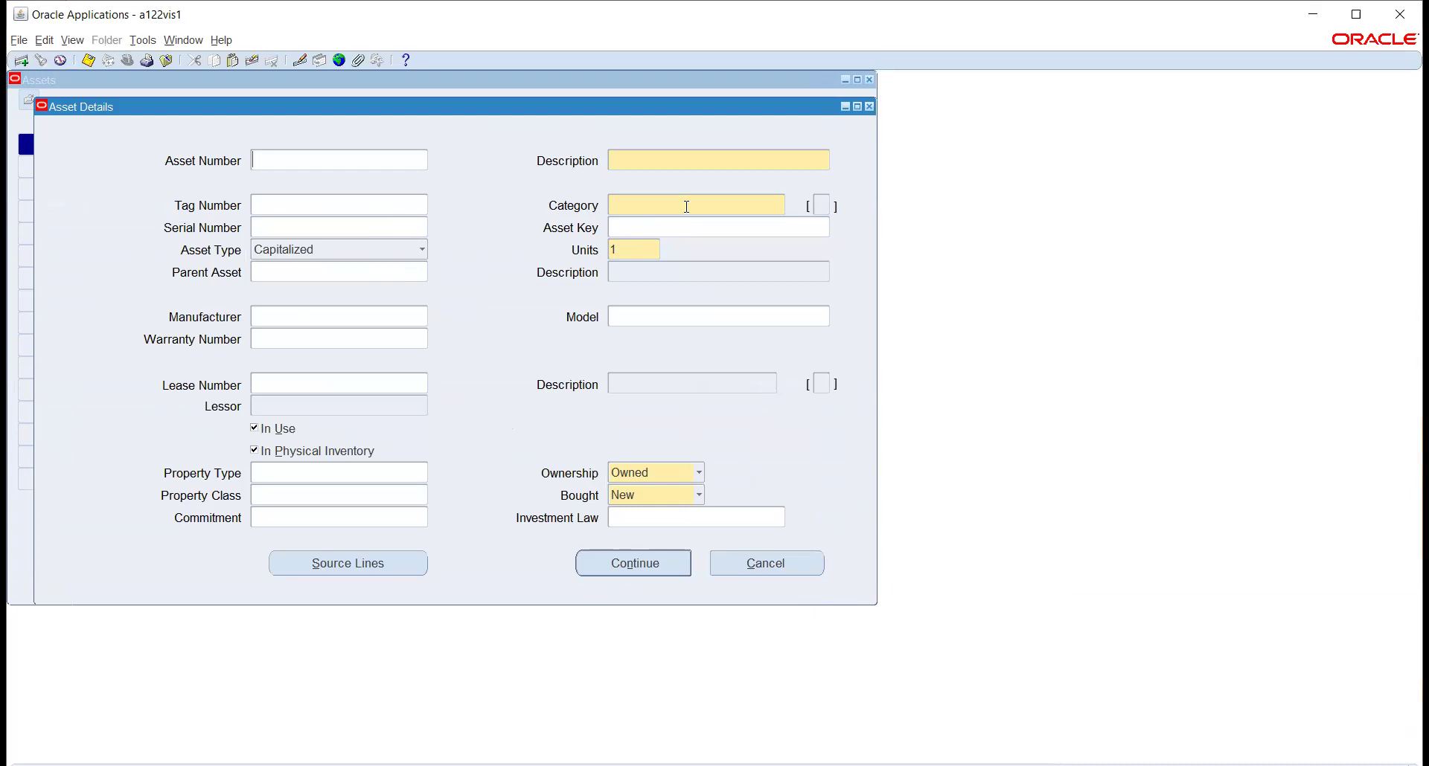
left_click_drag(646, 112, 785, 217)
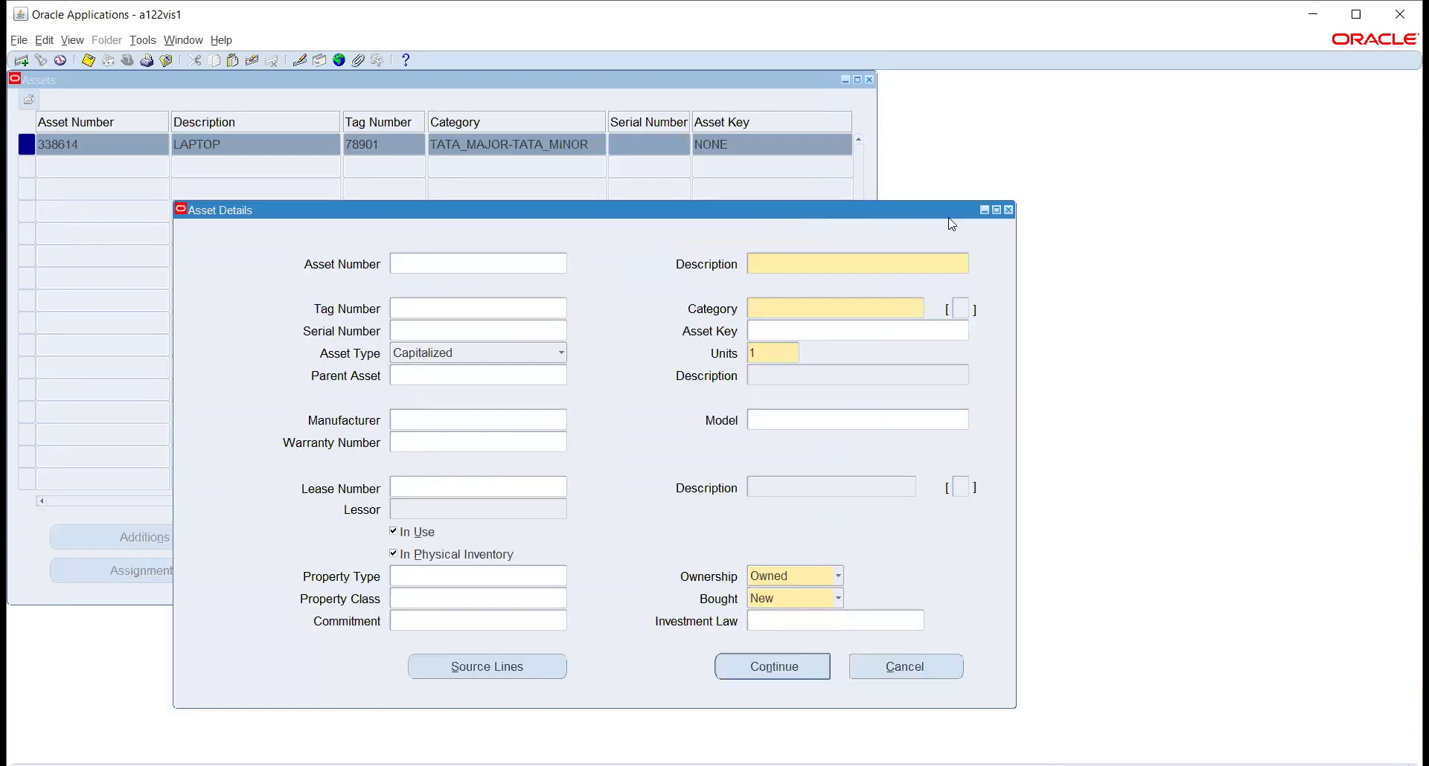
left_click(1007, 211)
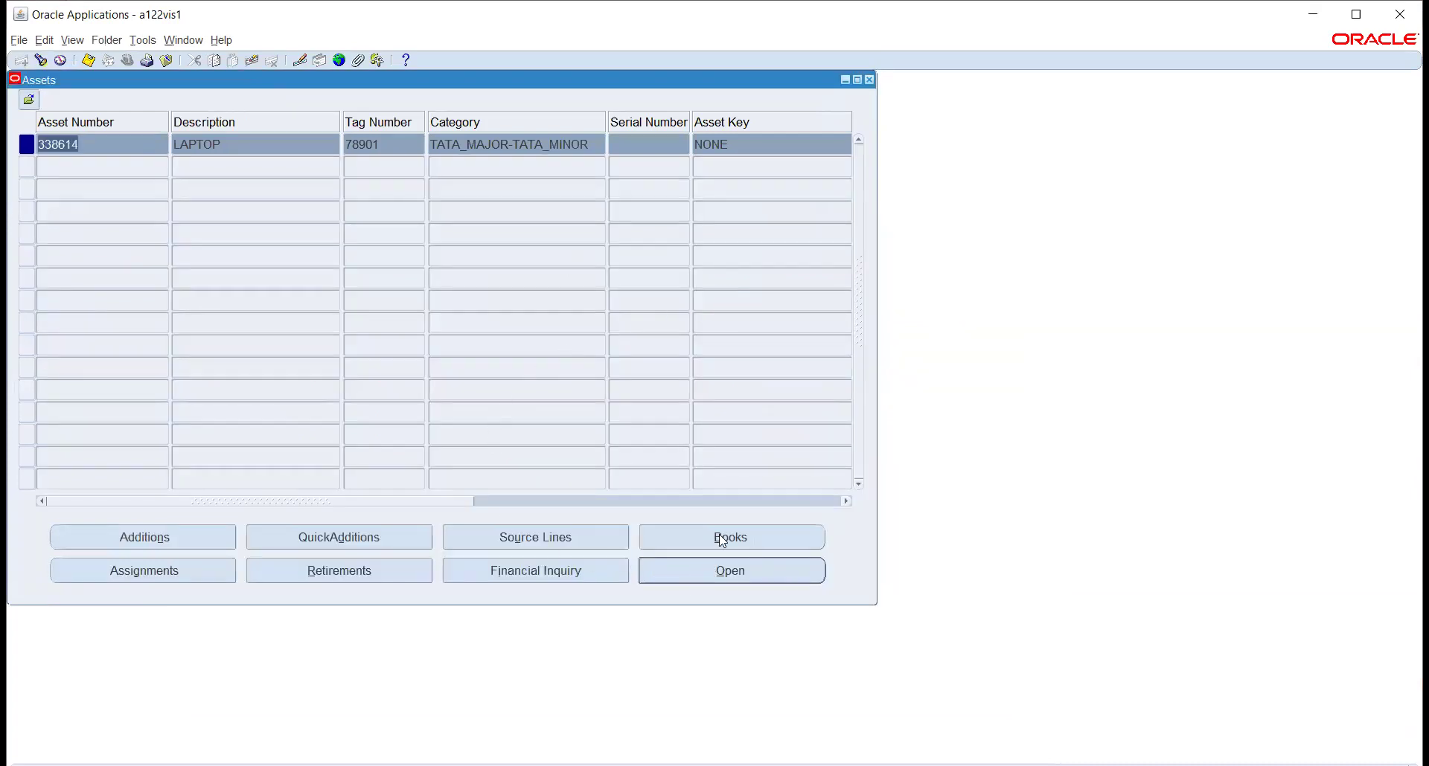
Examine the LAPTOP asset's financial information, including accumulated and YTD depreciation and its cost history
left_click(547, 570)
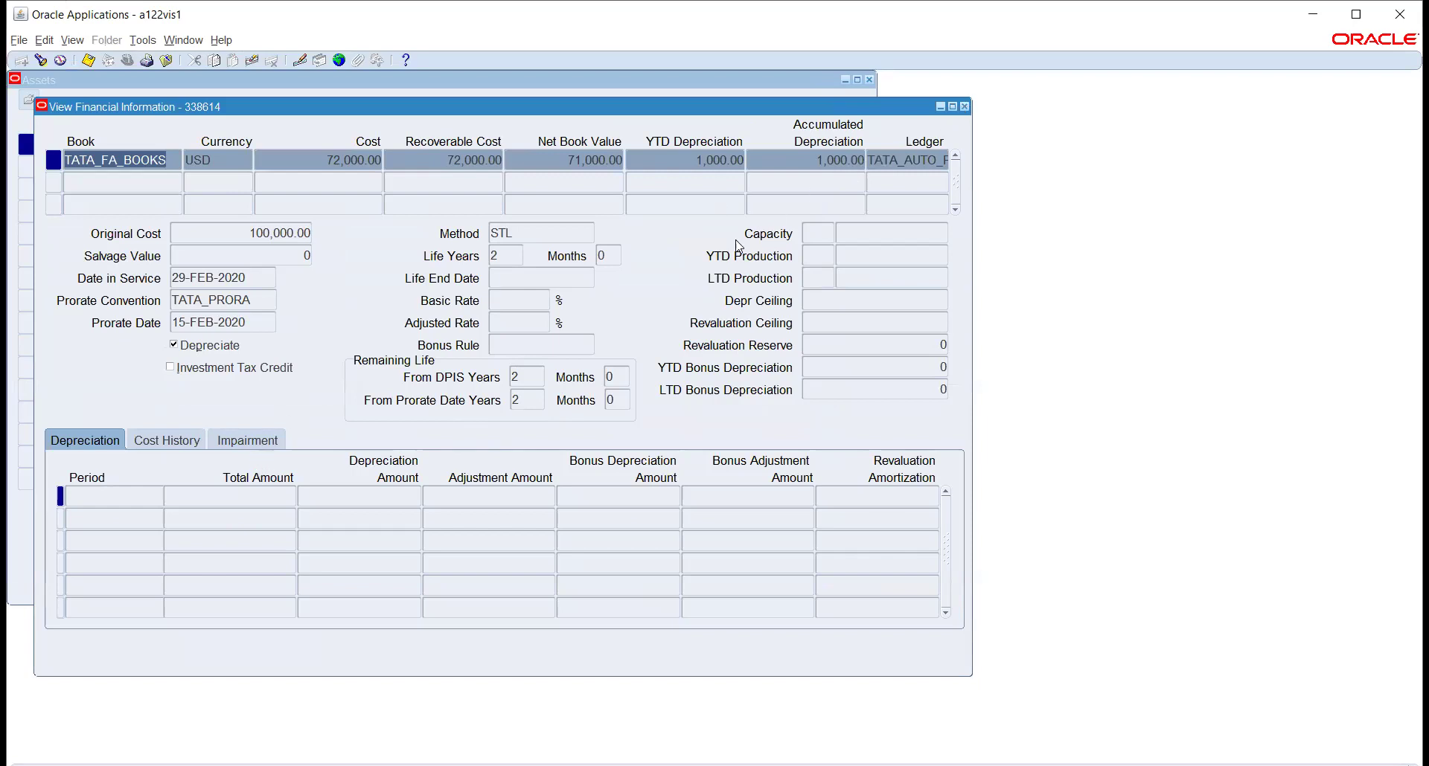
left_click(796, 159)
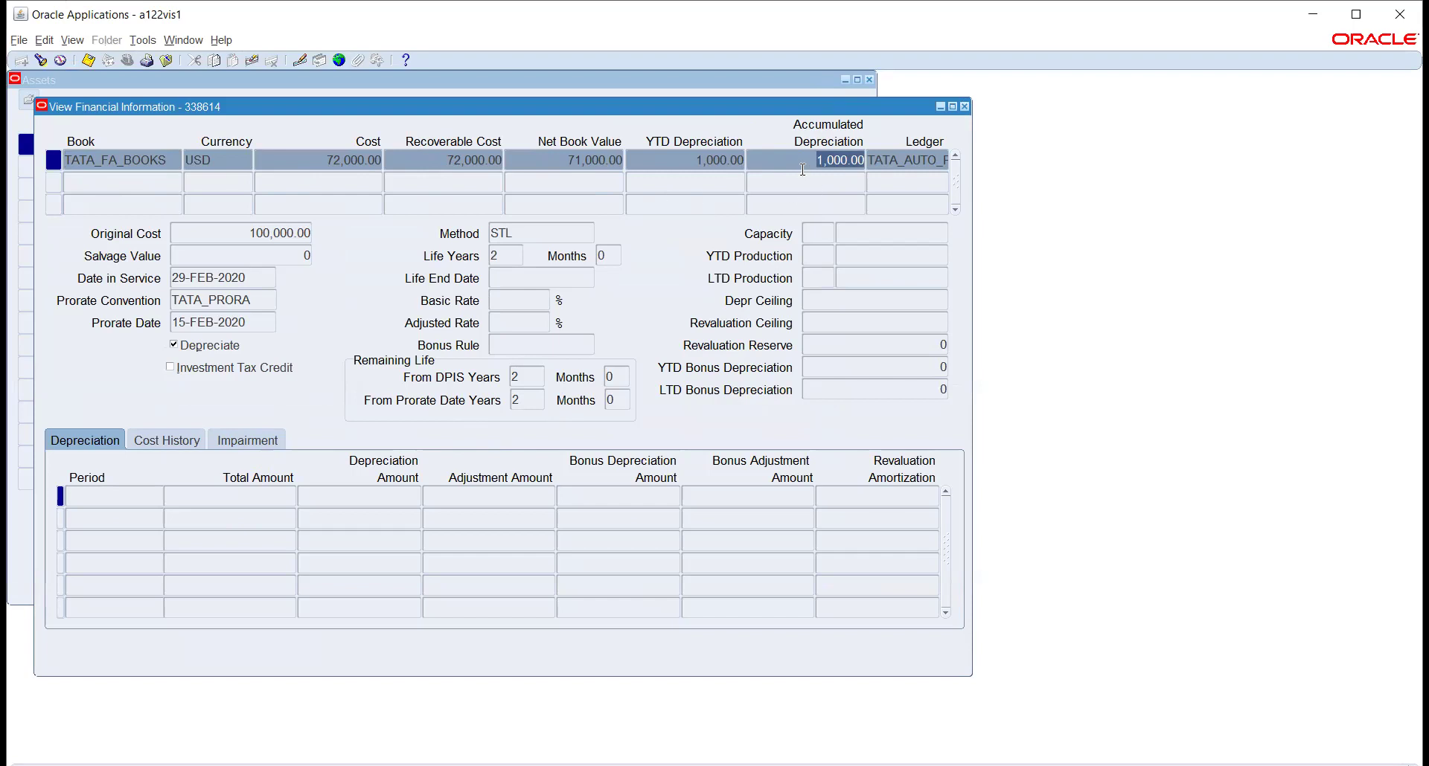
left_click(691, 161)
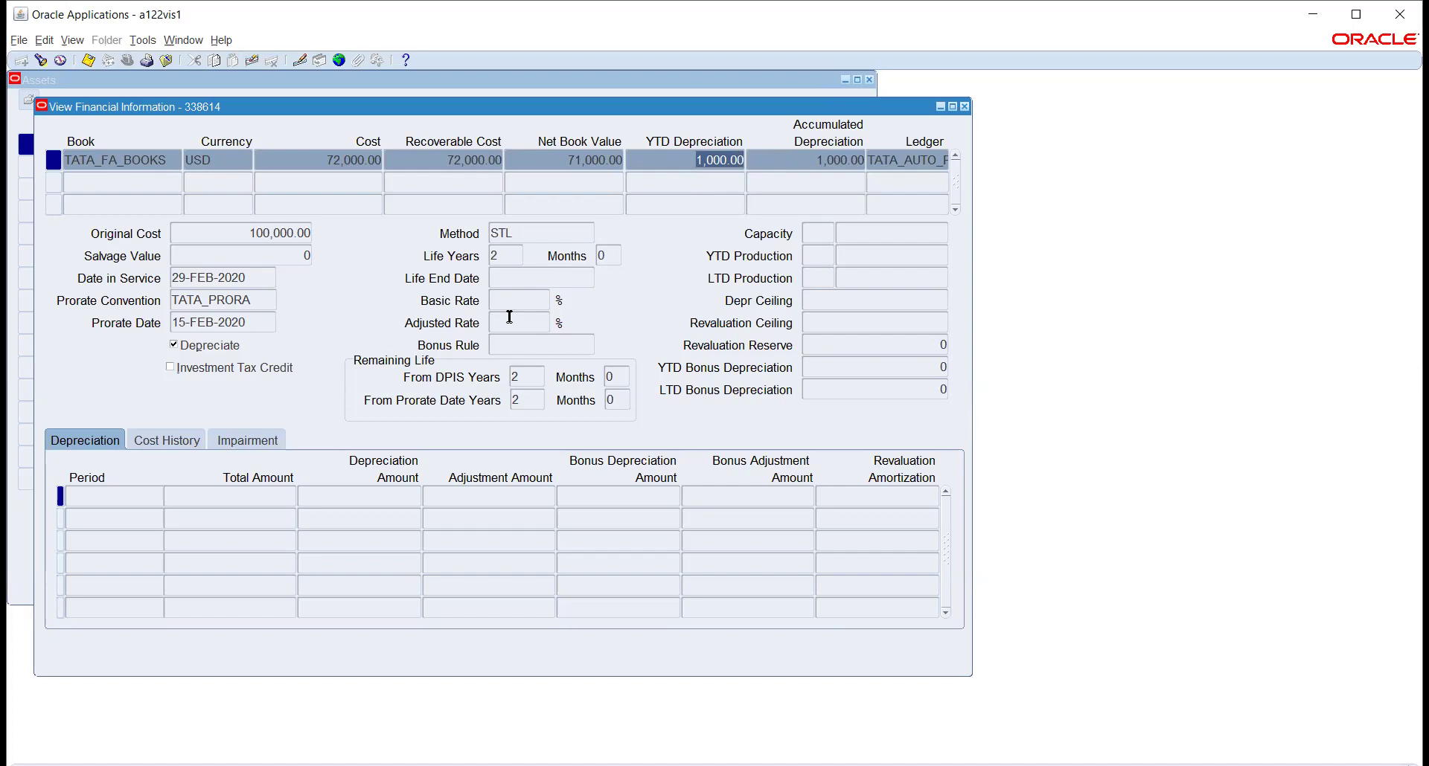
left_click(158, 442)
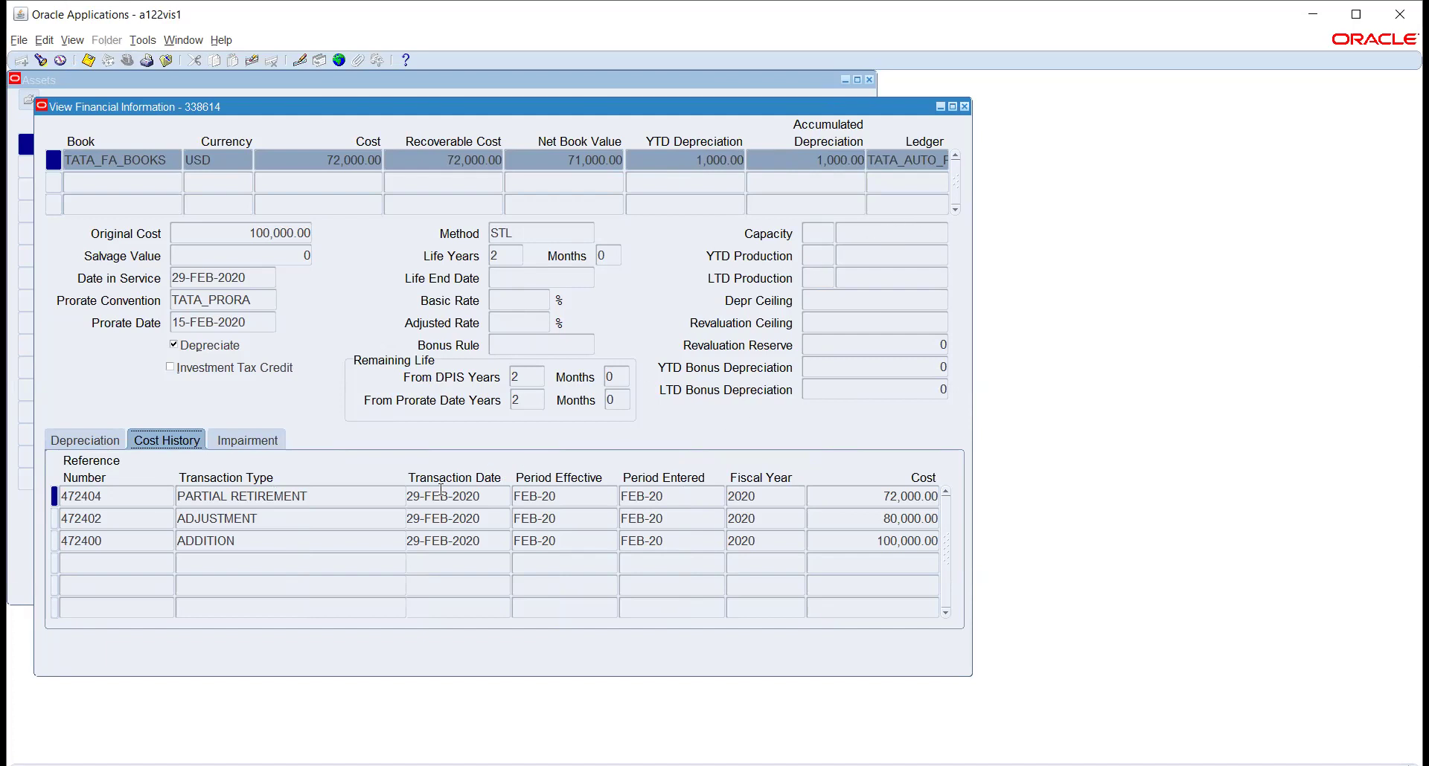
left_click(965, 106)
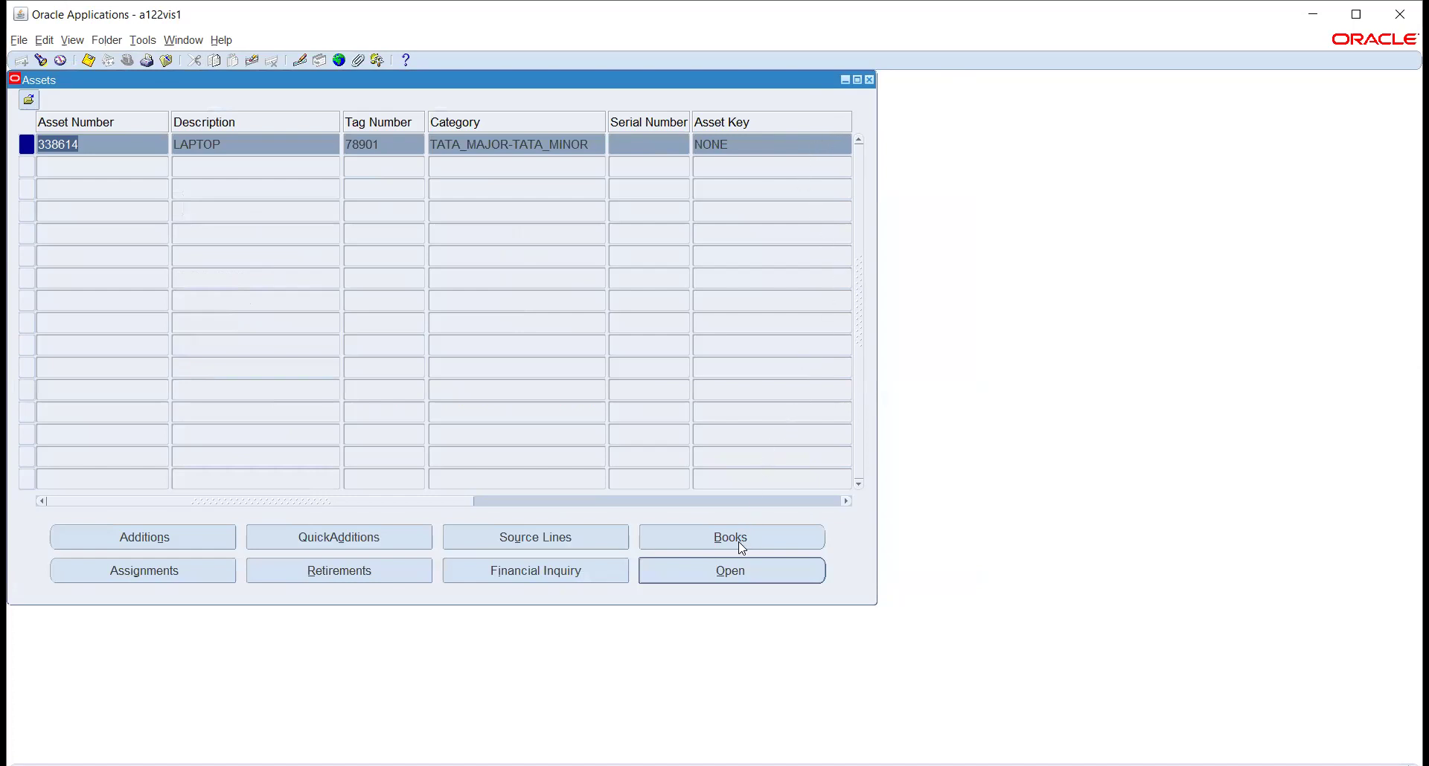
Try to start another retirement for the LAPTOP asset in TATA_FA_BOOKS, discard the changes, and close the workbench
left_click(372, 573)
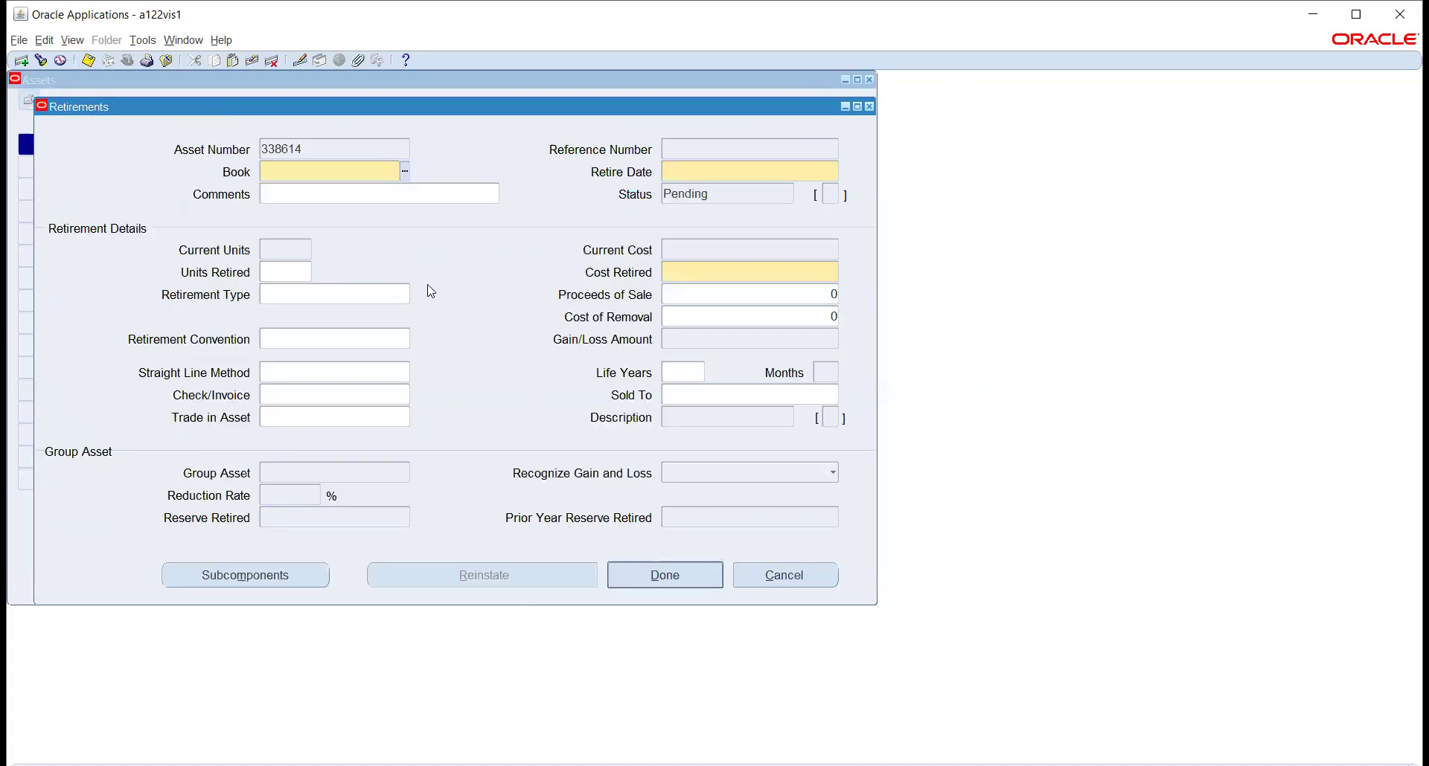
type("TATA")
key("Tab")
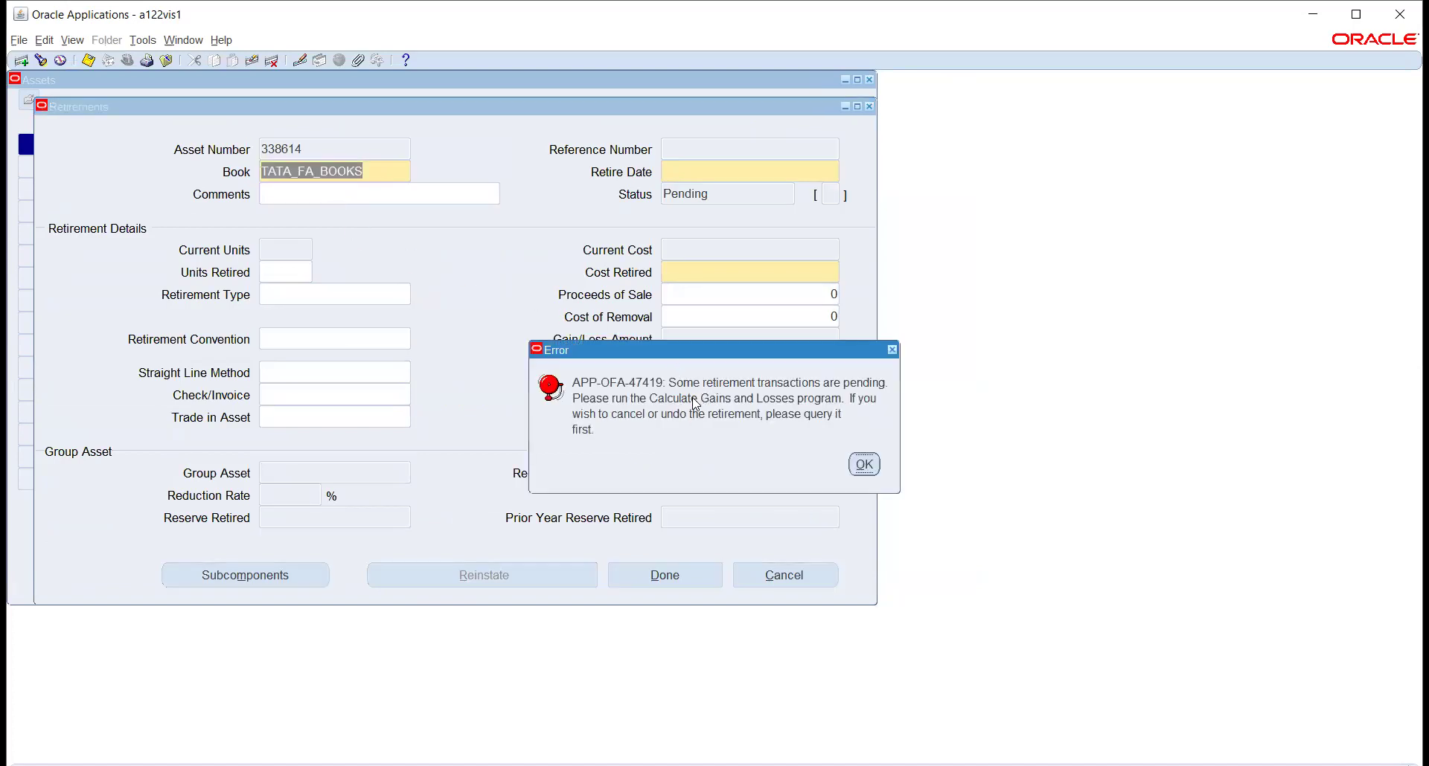
left_click(864, 466)
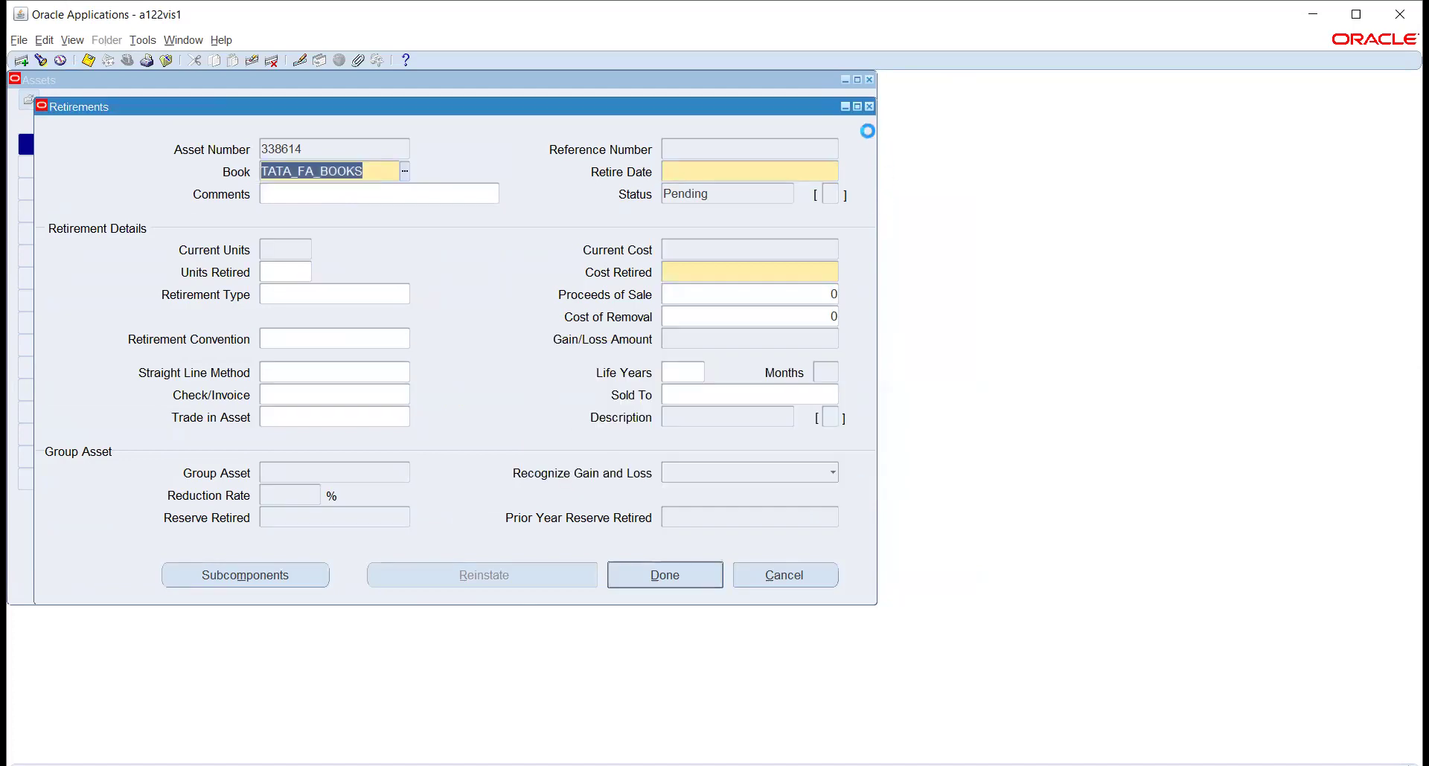
left_click(869, 107)
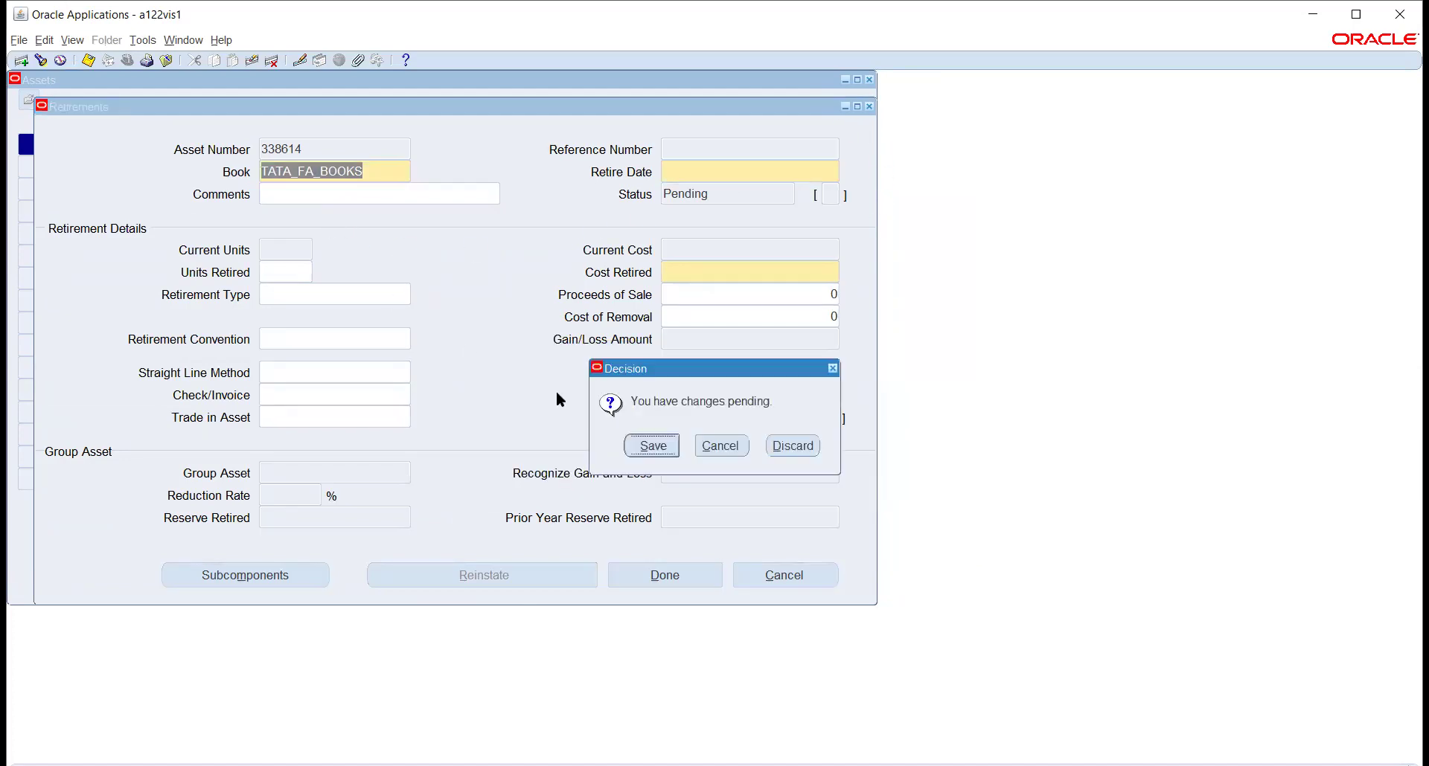
left_click(778, 448)
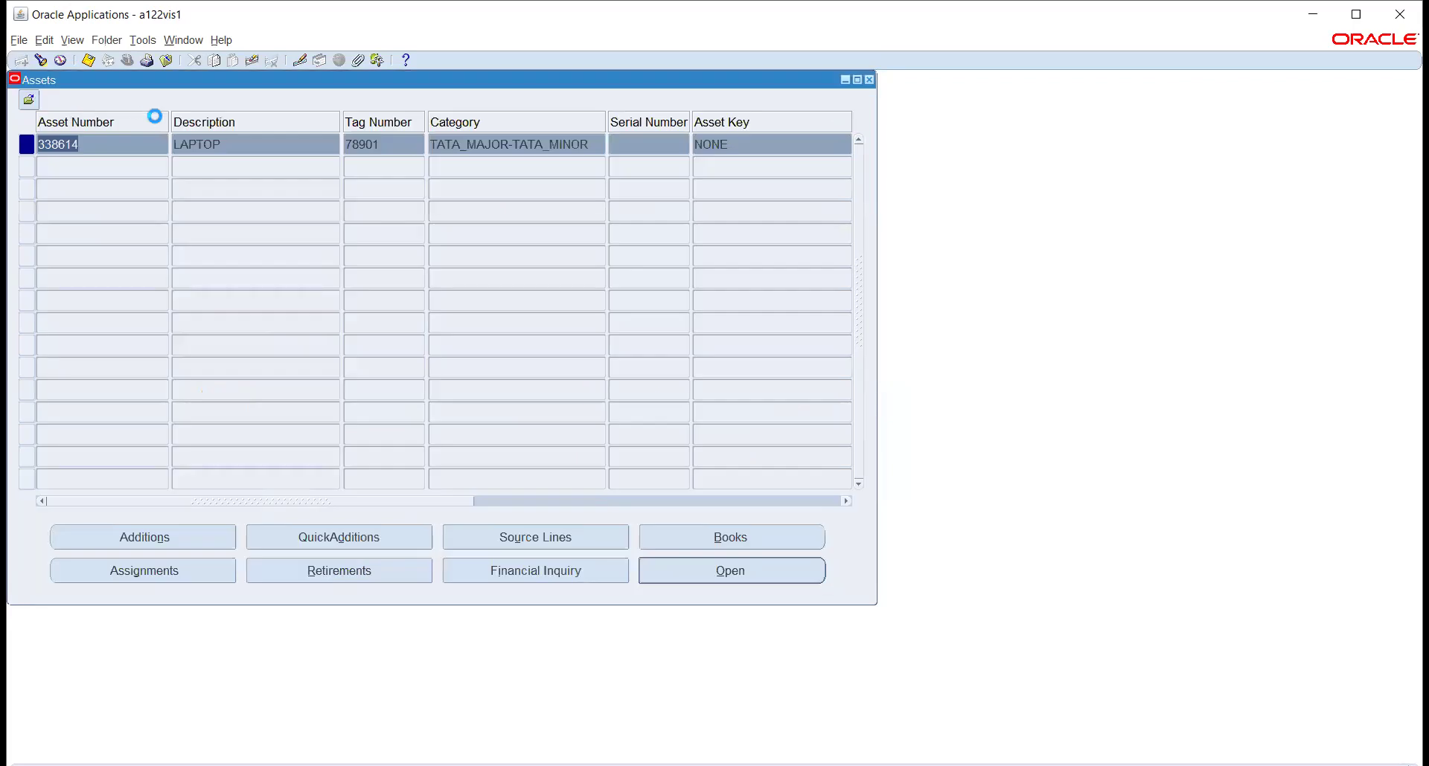
key("F4")
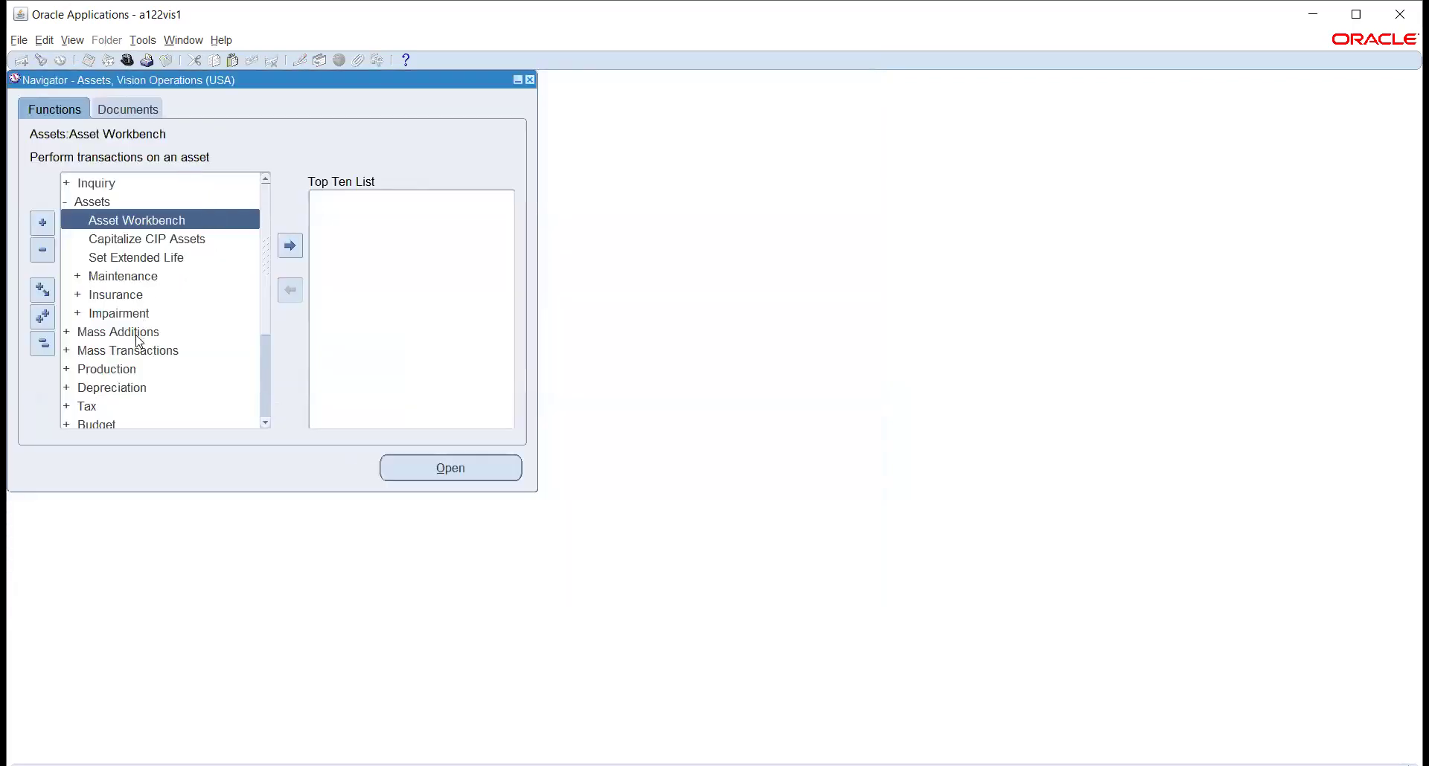
Submit the Calculate Gains and Losses program for the TATA_FA_BOOKS book without submitting another request
double_click(112, 387)
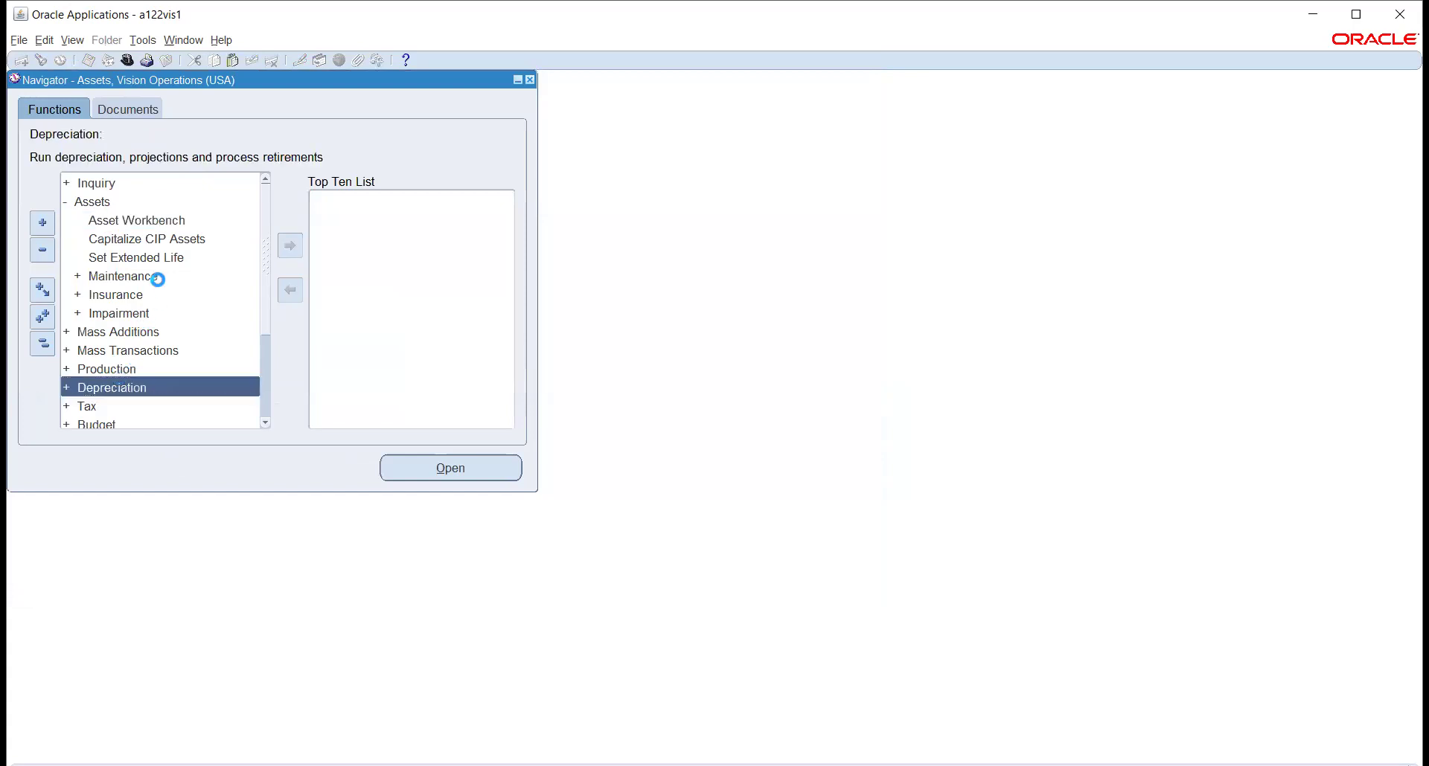
scroll(157, 298, "down", 2)
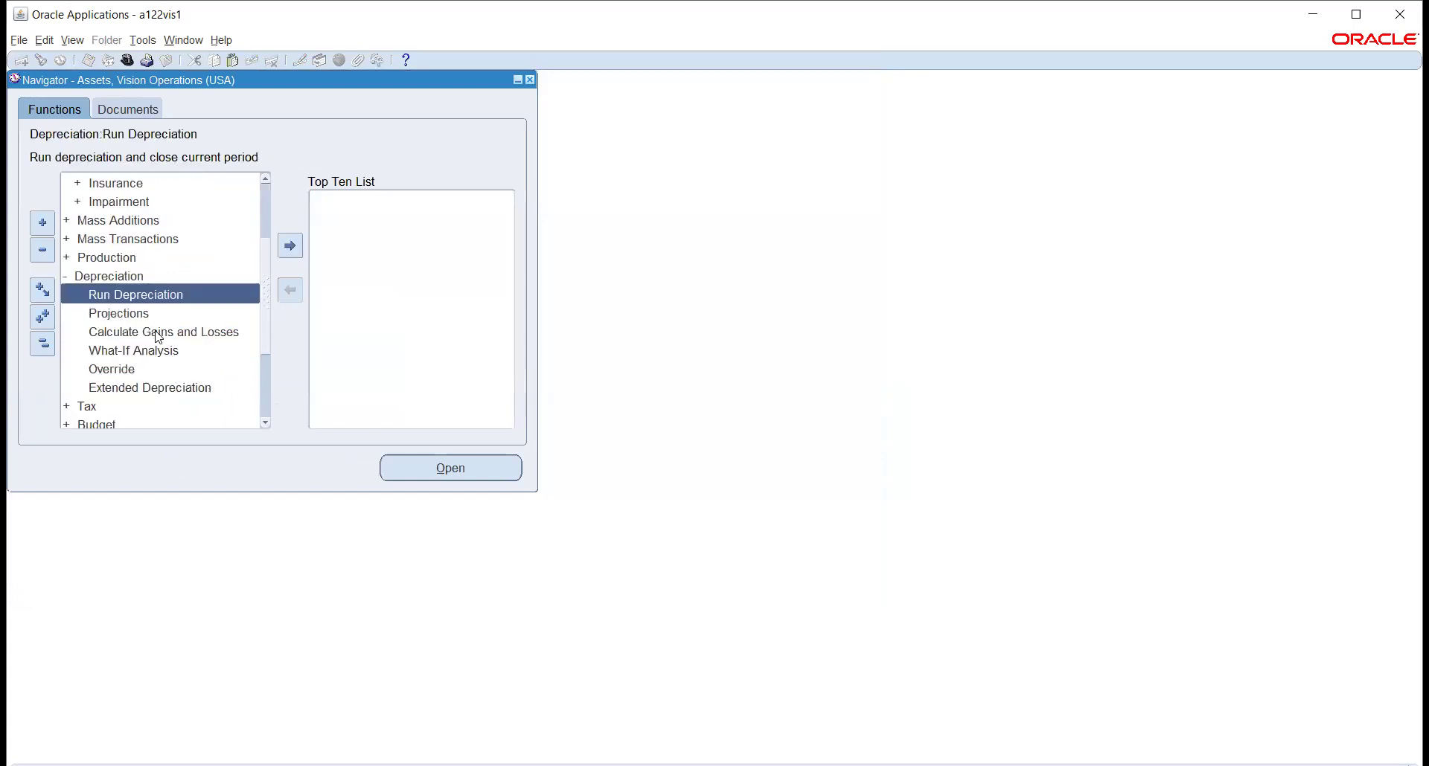
double_click(133, 332)
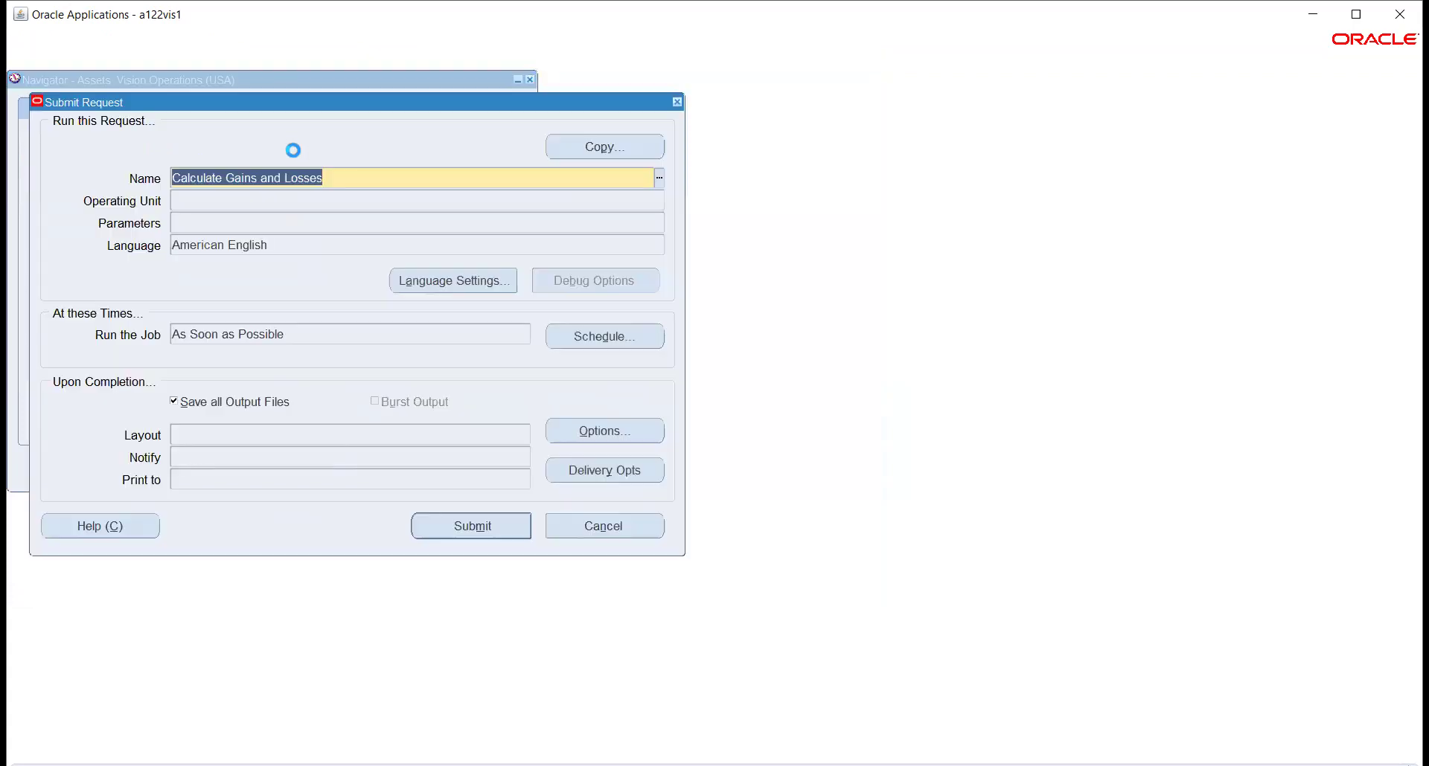
type("TATA_FA_BOOKS")
key("Tab")
left_click(775, 456)
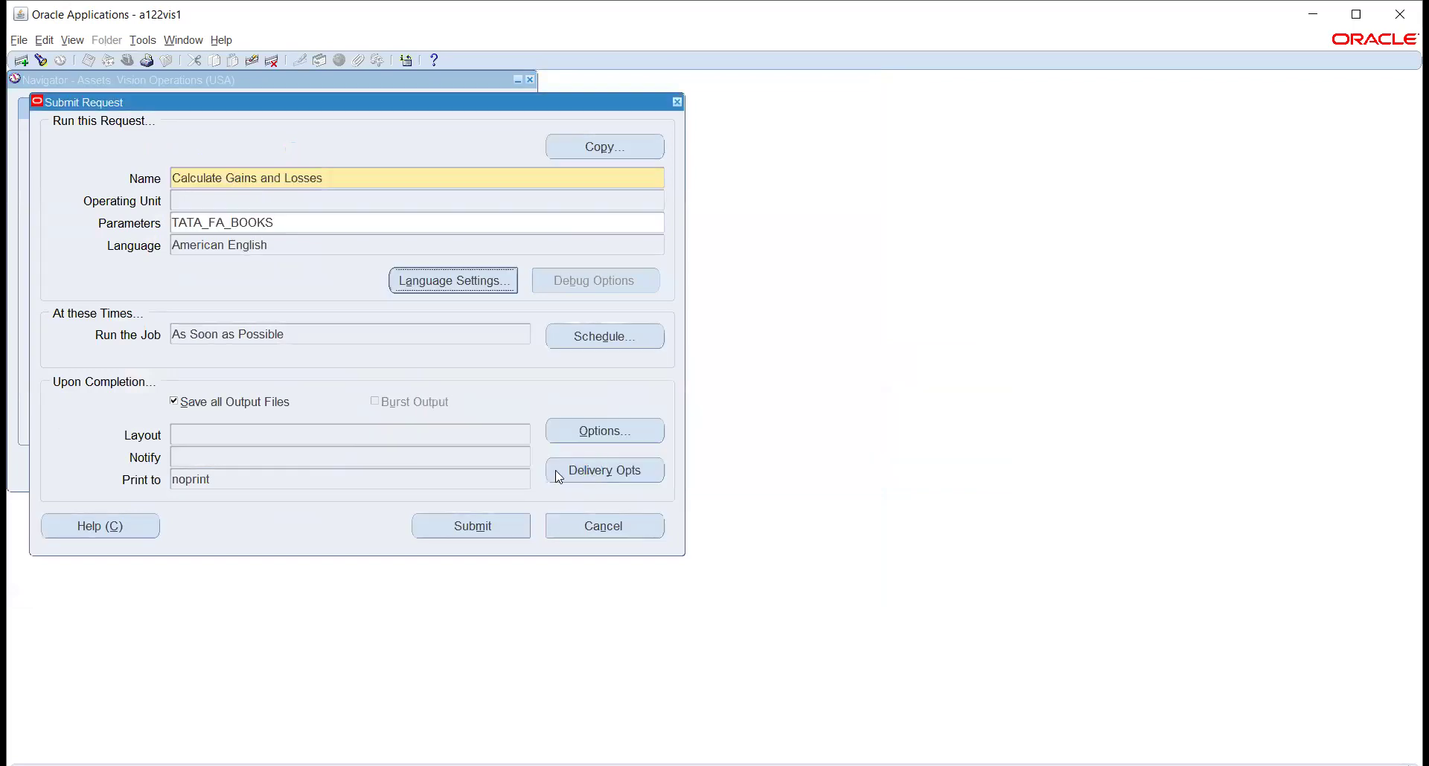
left_click(481, 527)
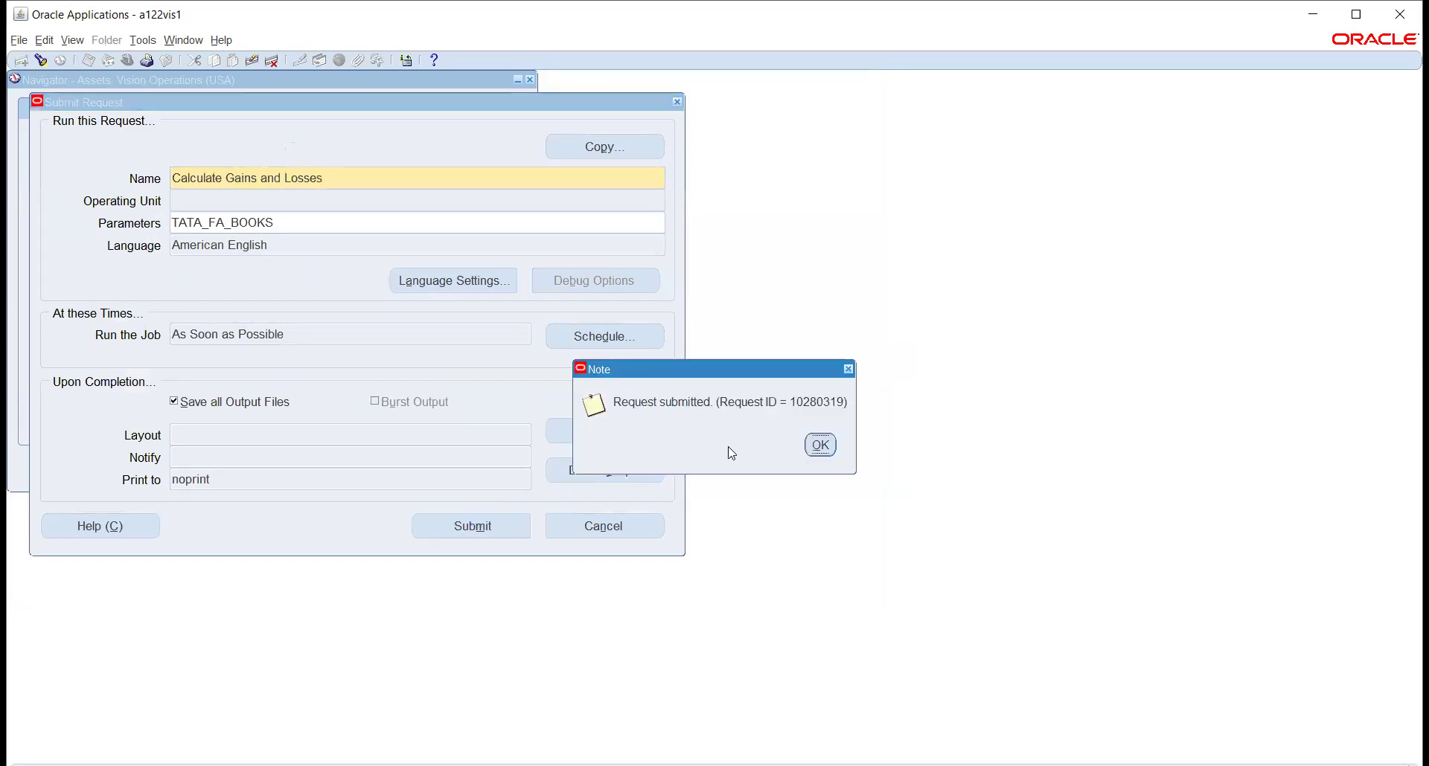
left_click(813, 446)
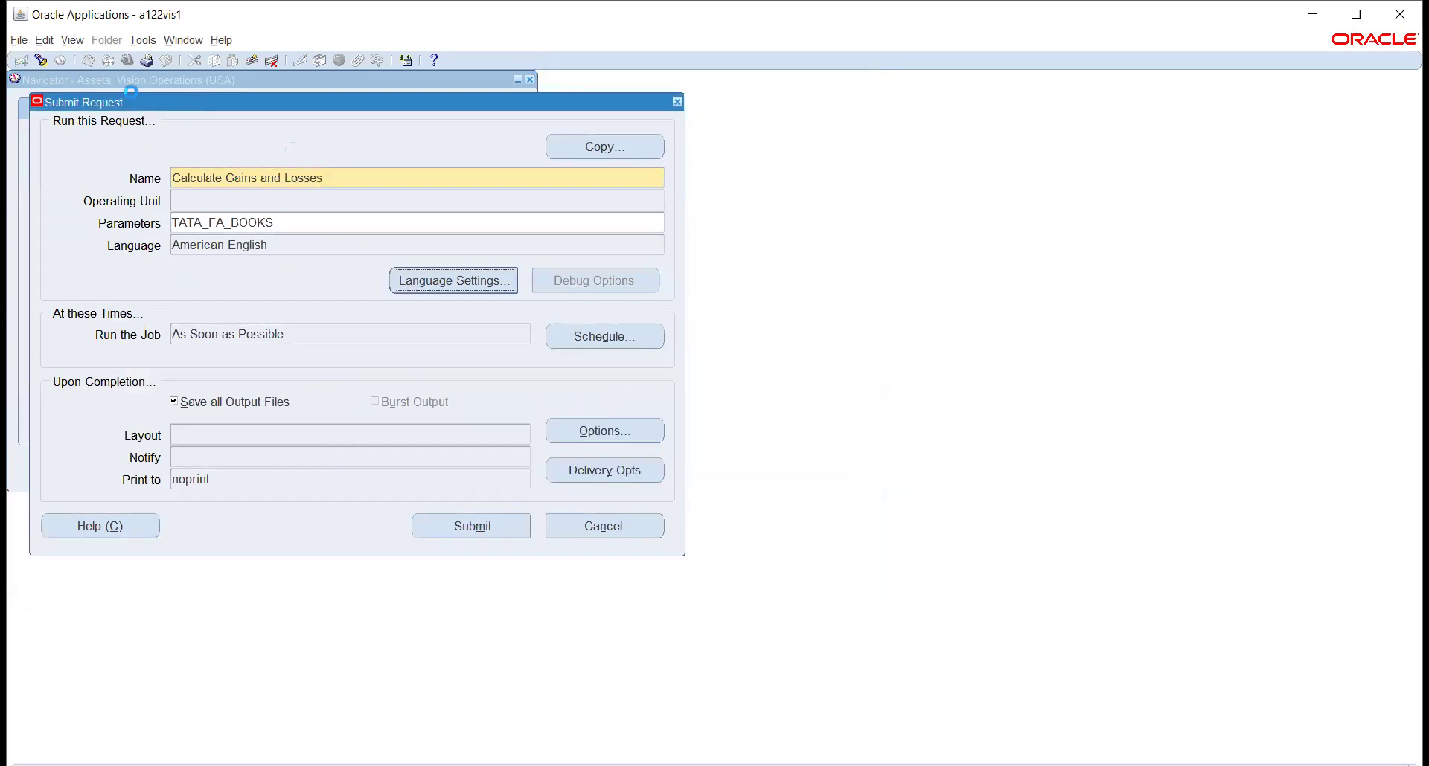
Find all own requests and refresh the list until Calculate Gains and Losses finishes, then close the list
left_click(70, 43)
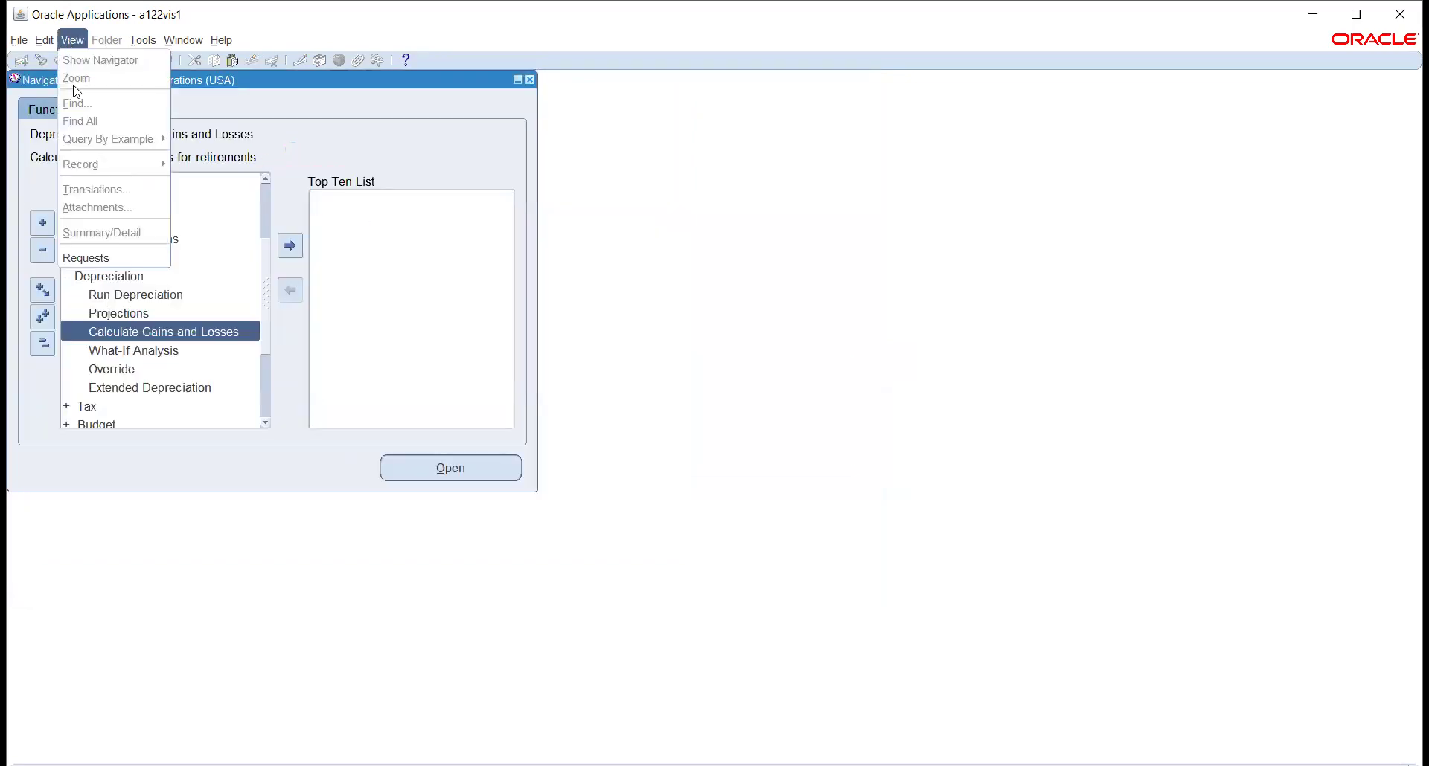
left_click(89, 254)
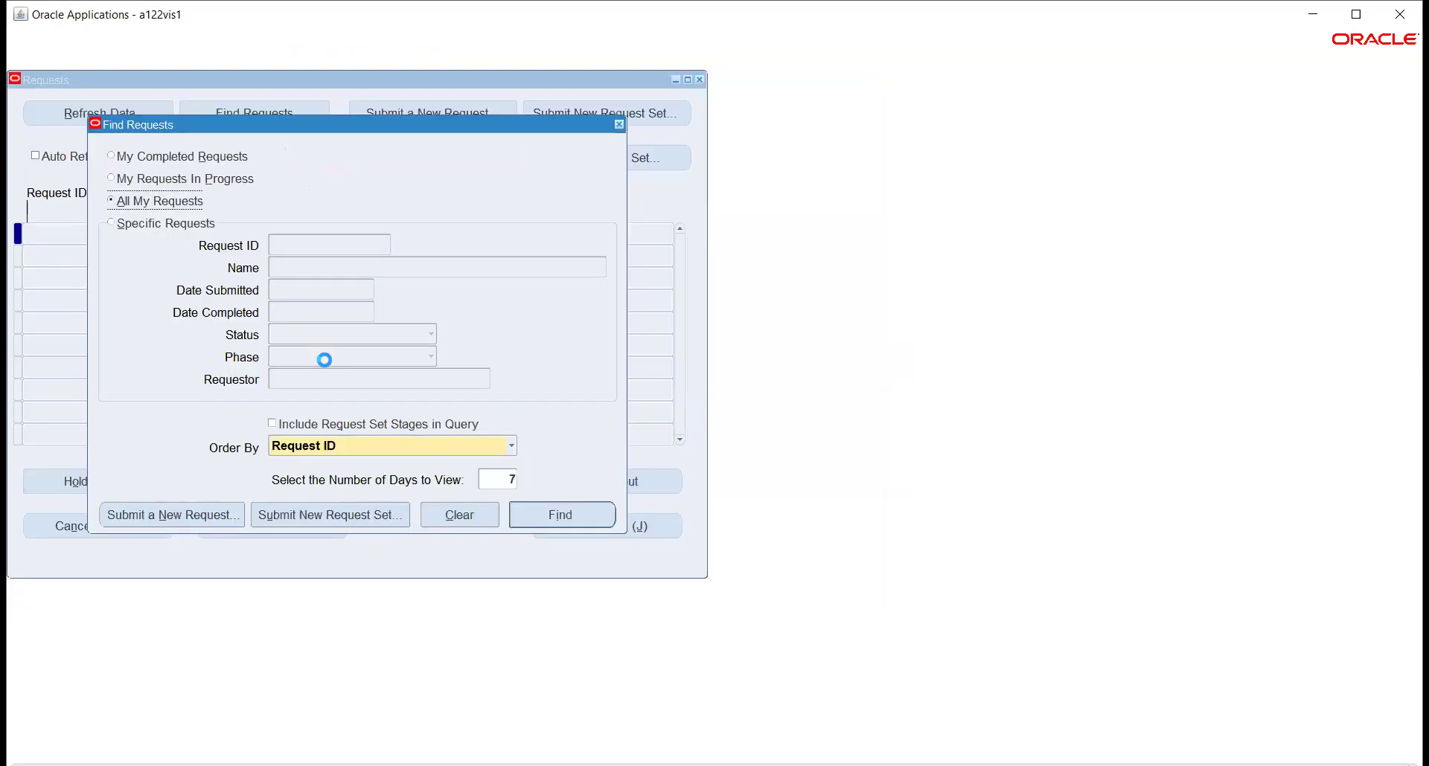
left_click(548, 513)
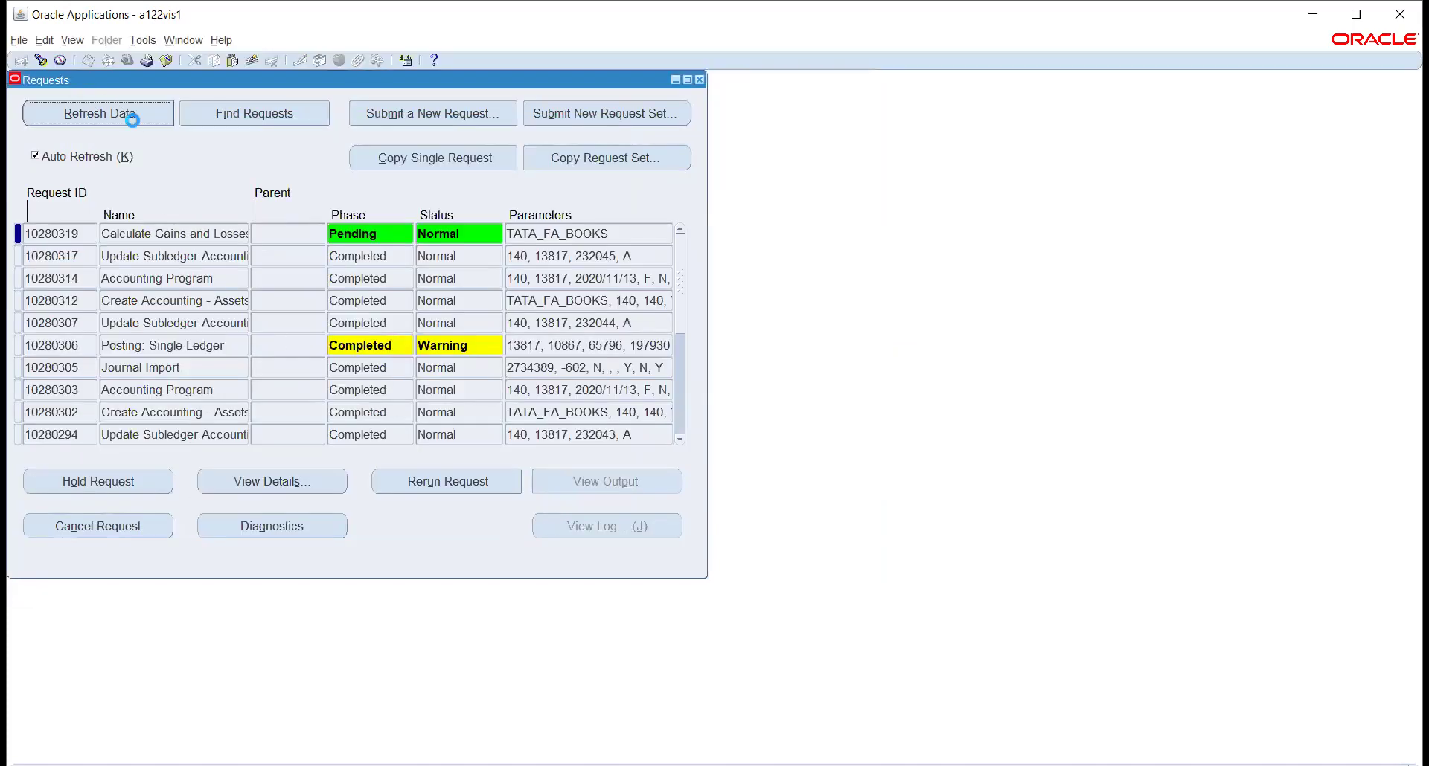
left_click(134, 115)
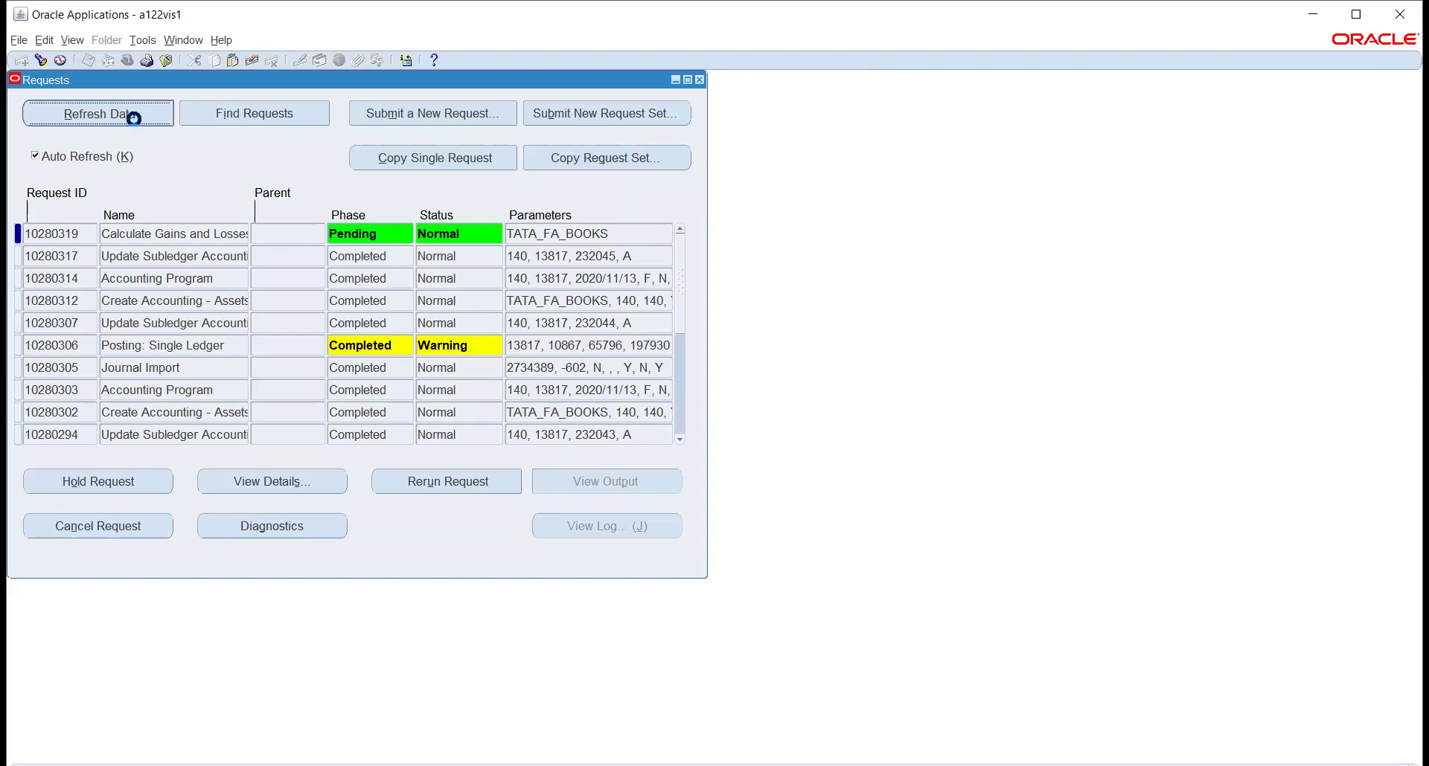
left_click(127, 111)
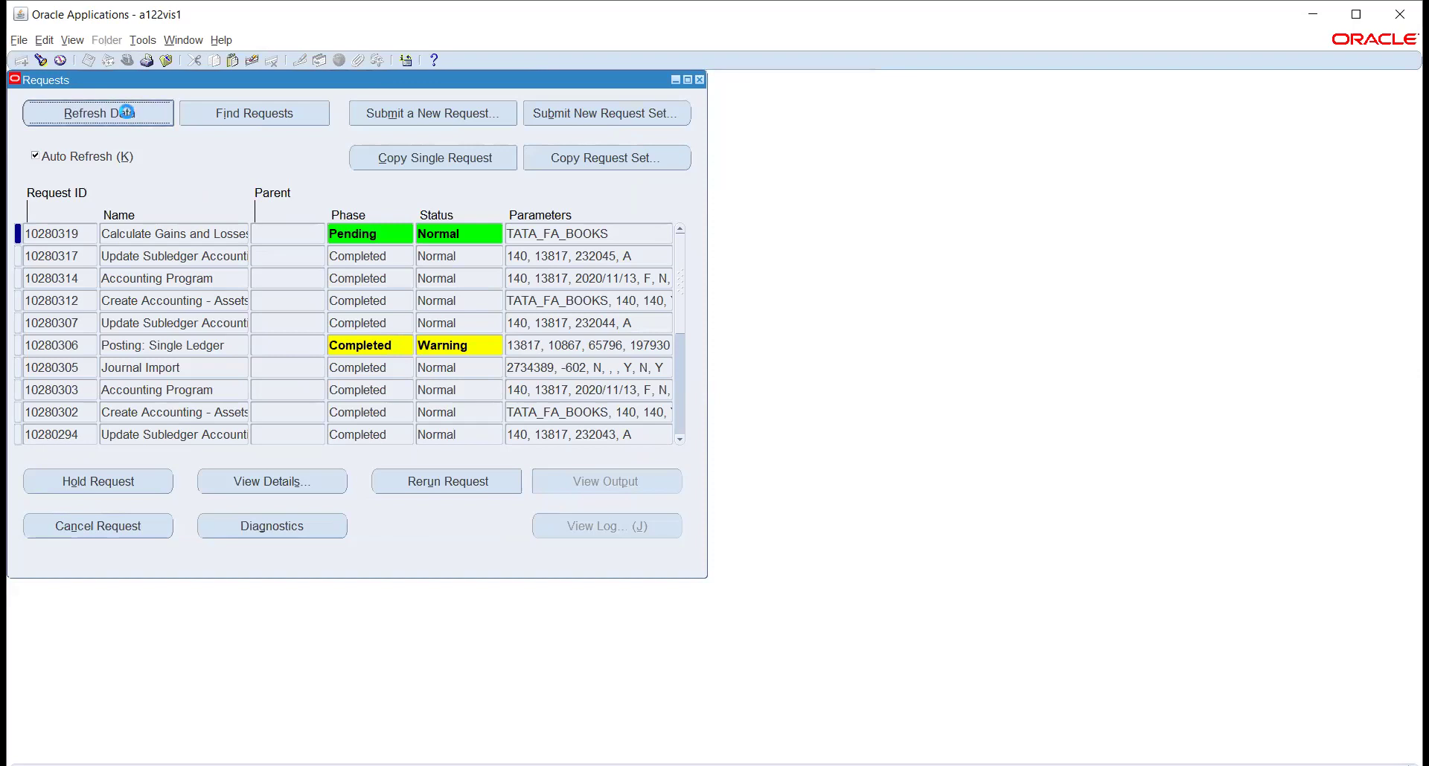
left_click(127, 113)
left_click(127, 114)
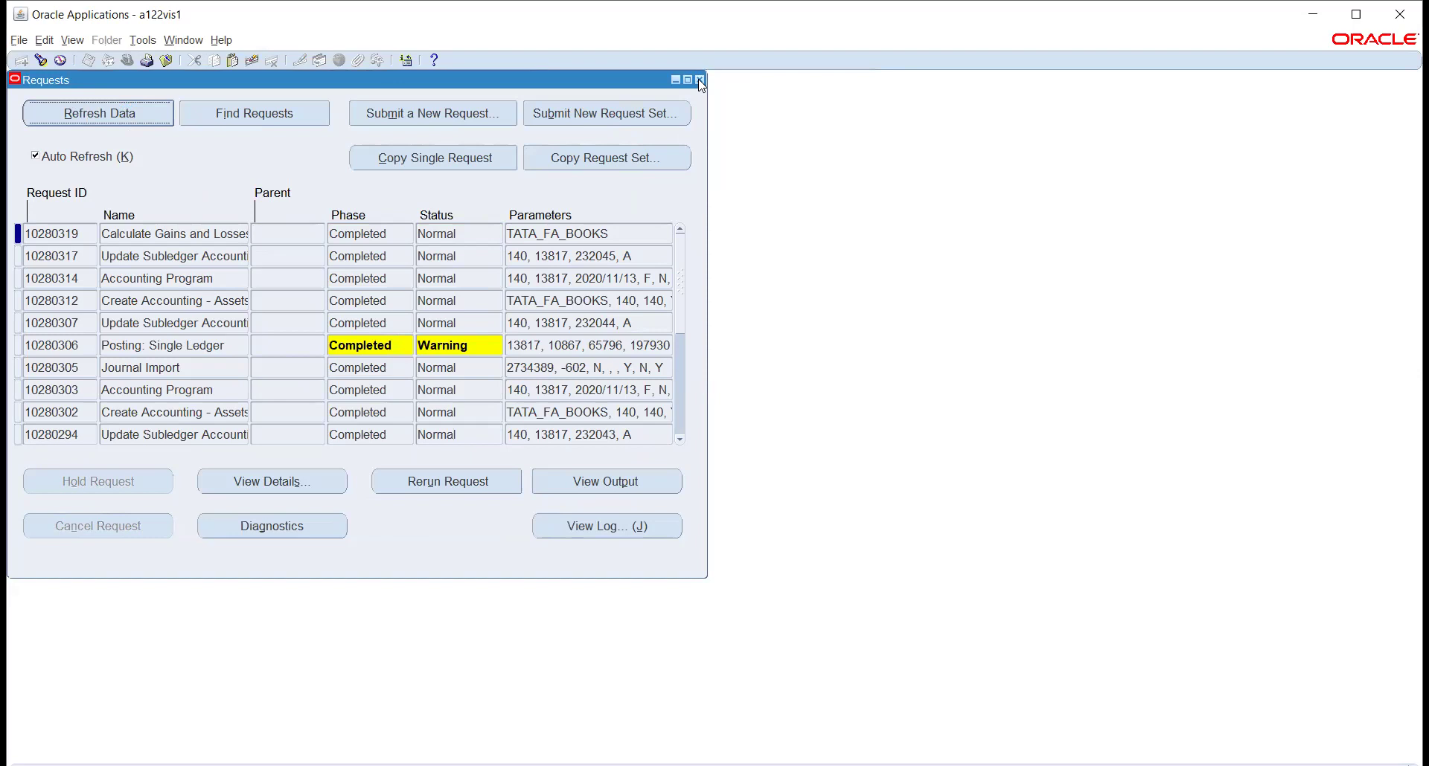
Submit Create Accounting - Assets for the TATA_FA_BOOKS book, keeping the other default parameters
scroll(100, 310, "down", 3)
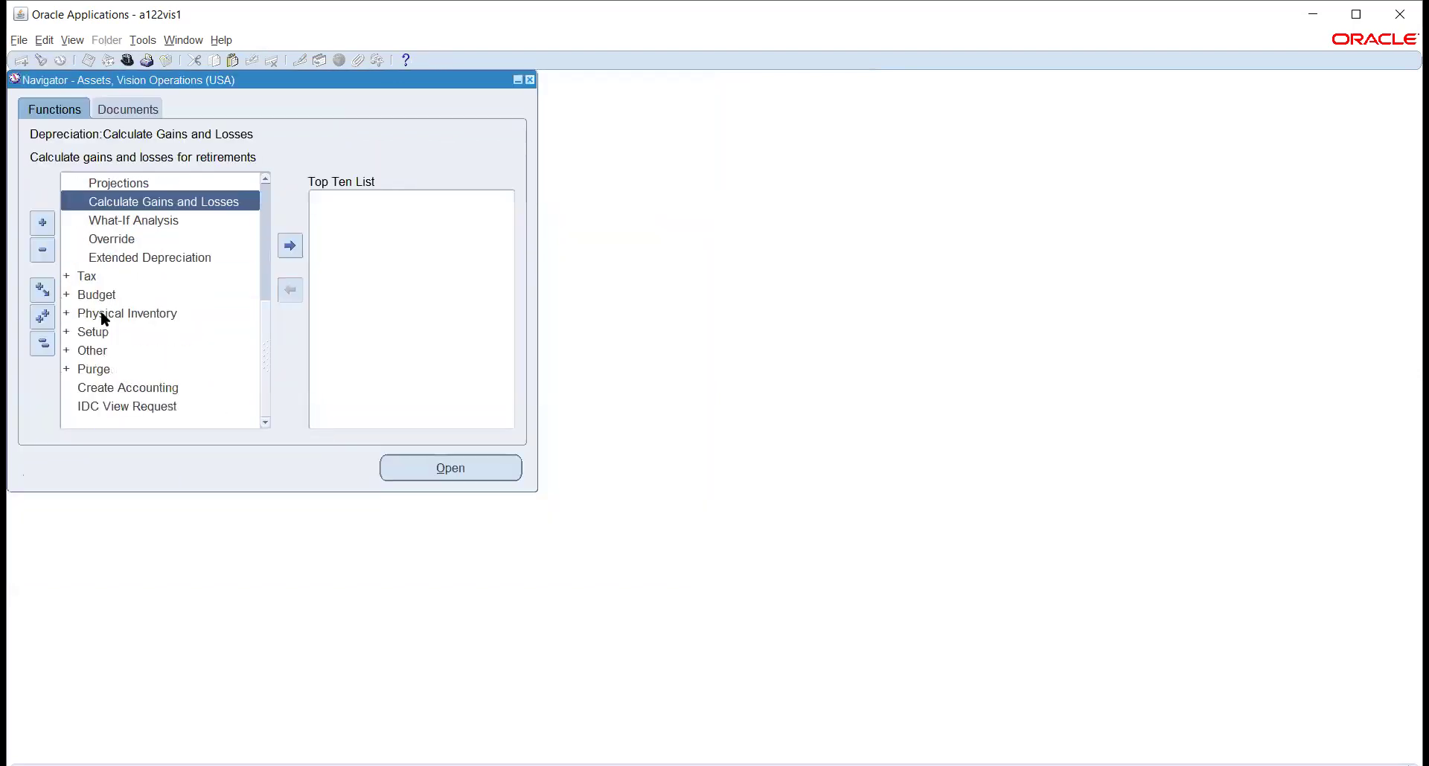
left_click(122, 387)
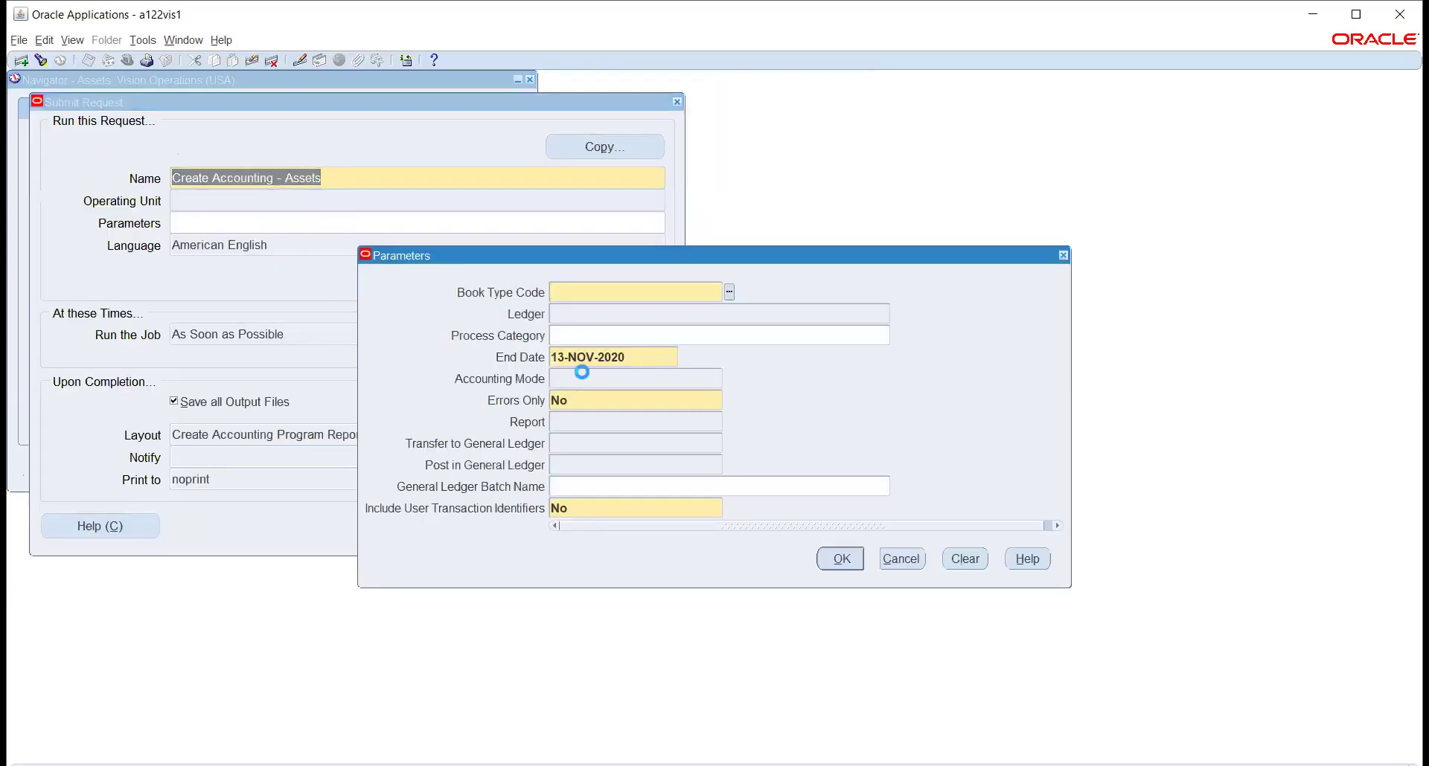
type("A")
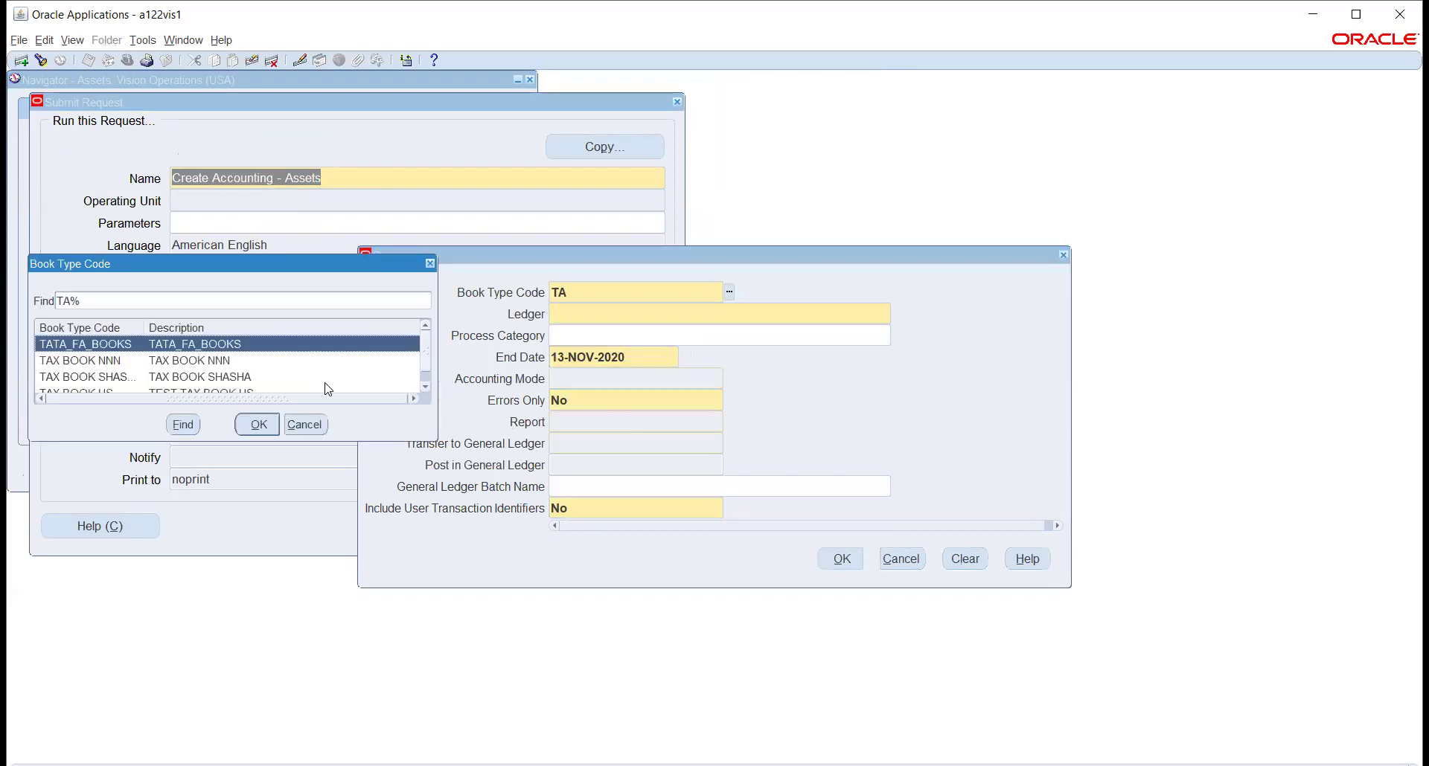
left_click(257, 424)
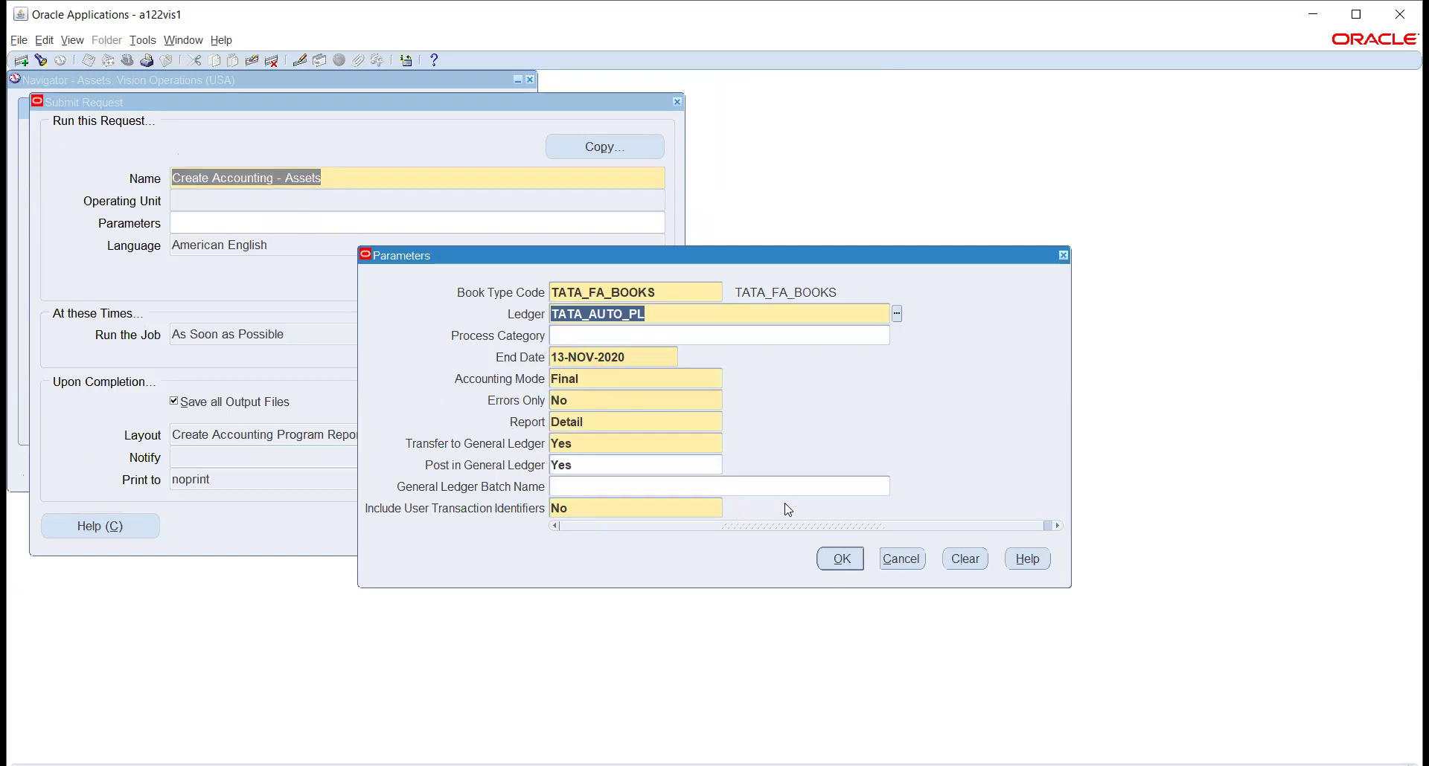
left_click(837, 565)
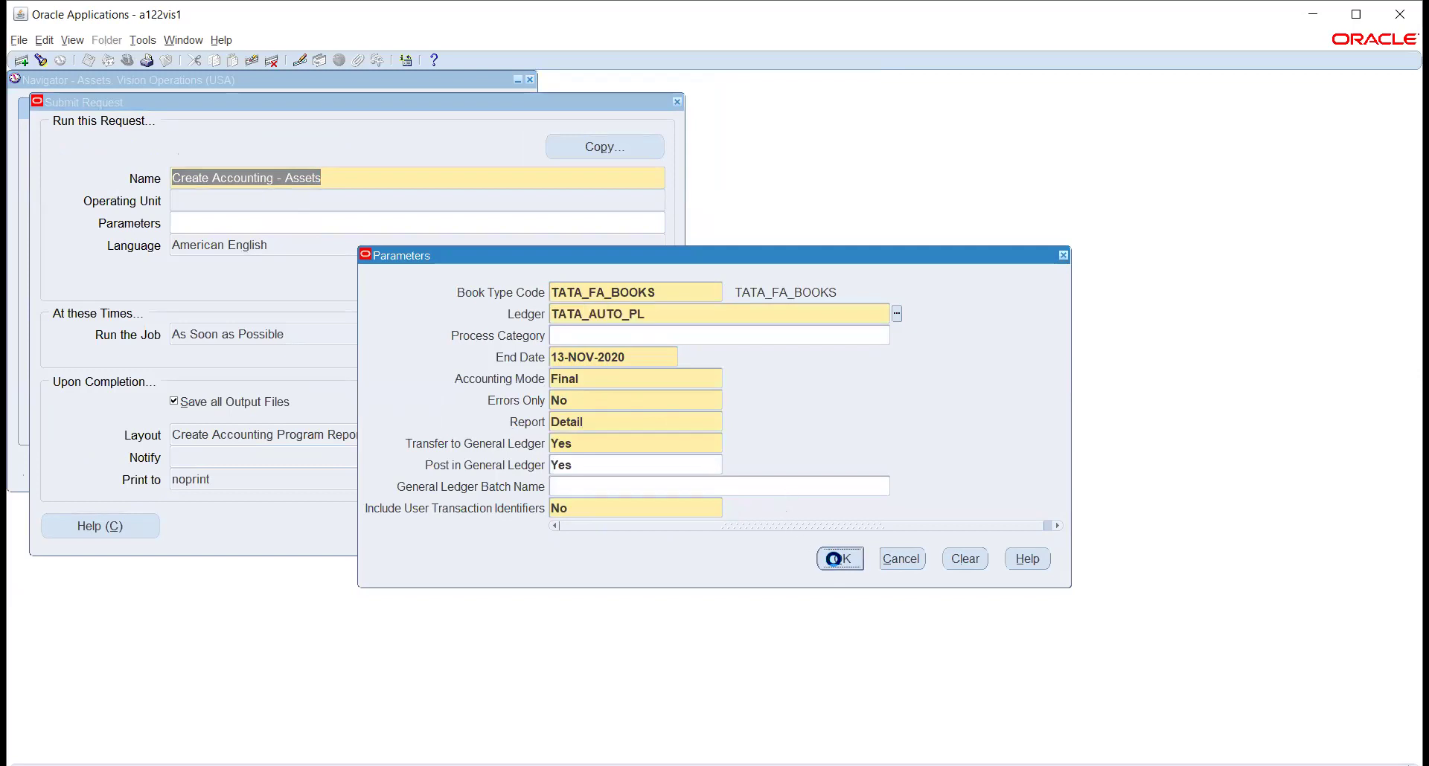
left_click(472, 526)
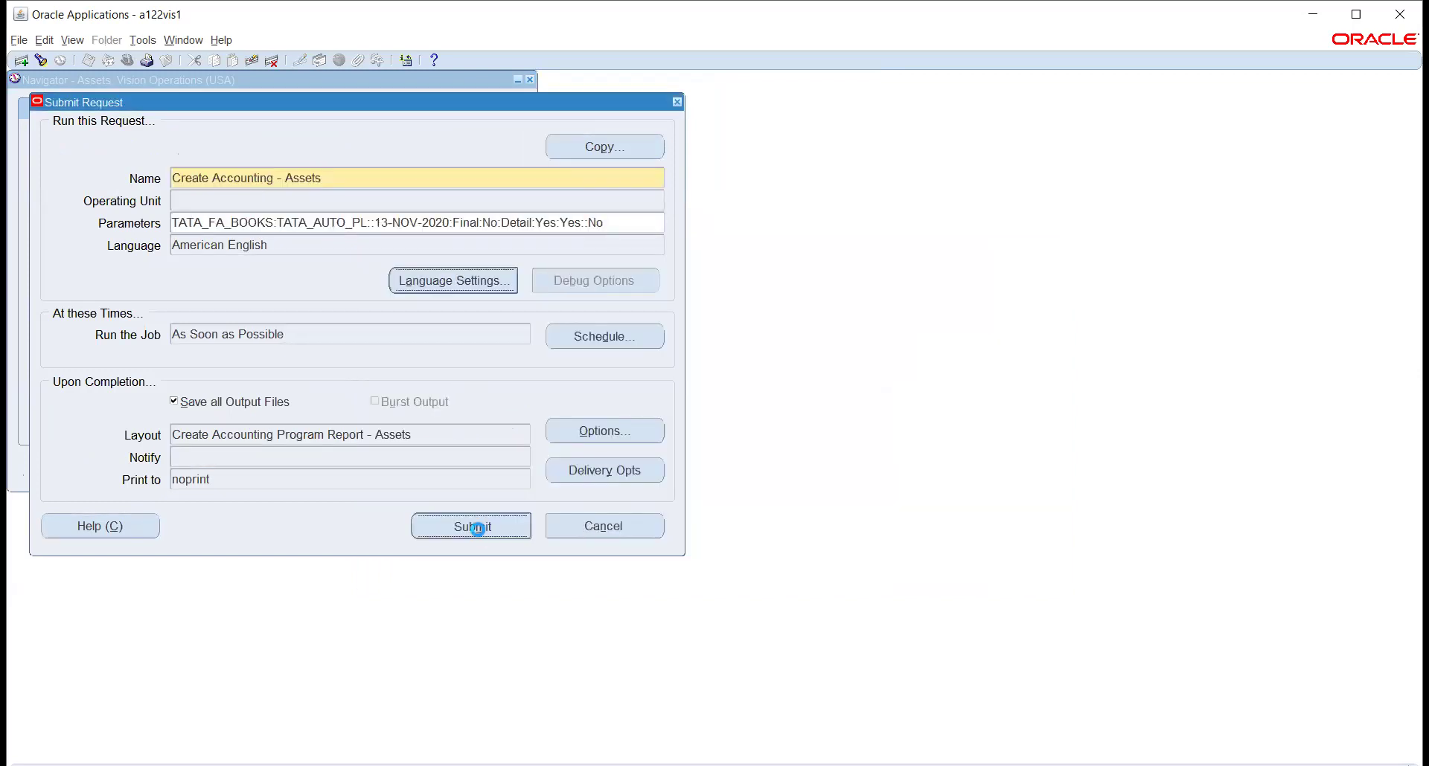
left_click(816, 445)
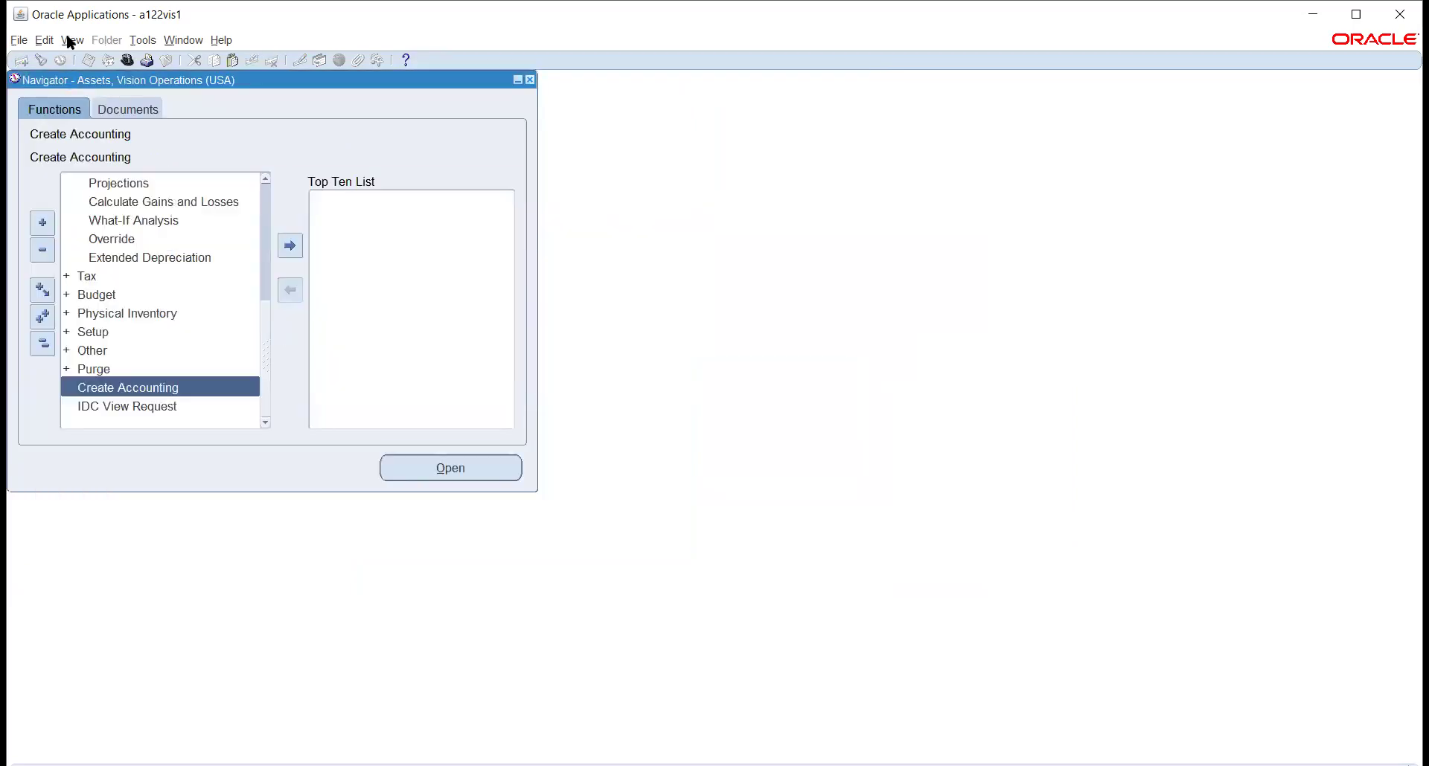
Find all own requests and keep refreshing until Create Accounting, its journal import, posting and subledger balance update requests finish
left_click(72, 40)
left_click(86, 258)
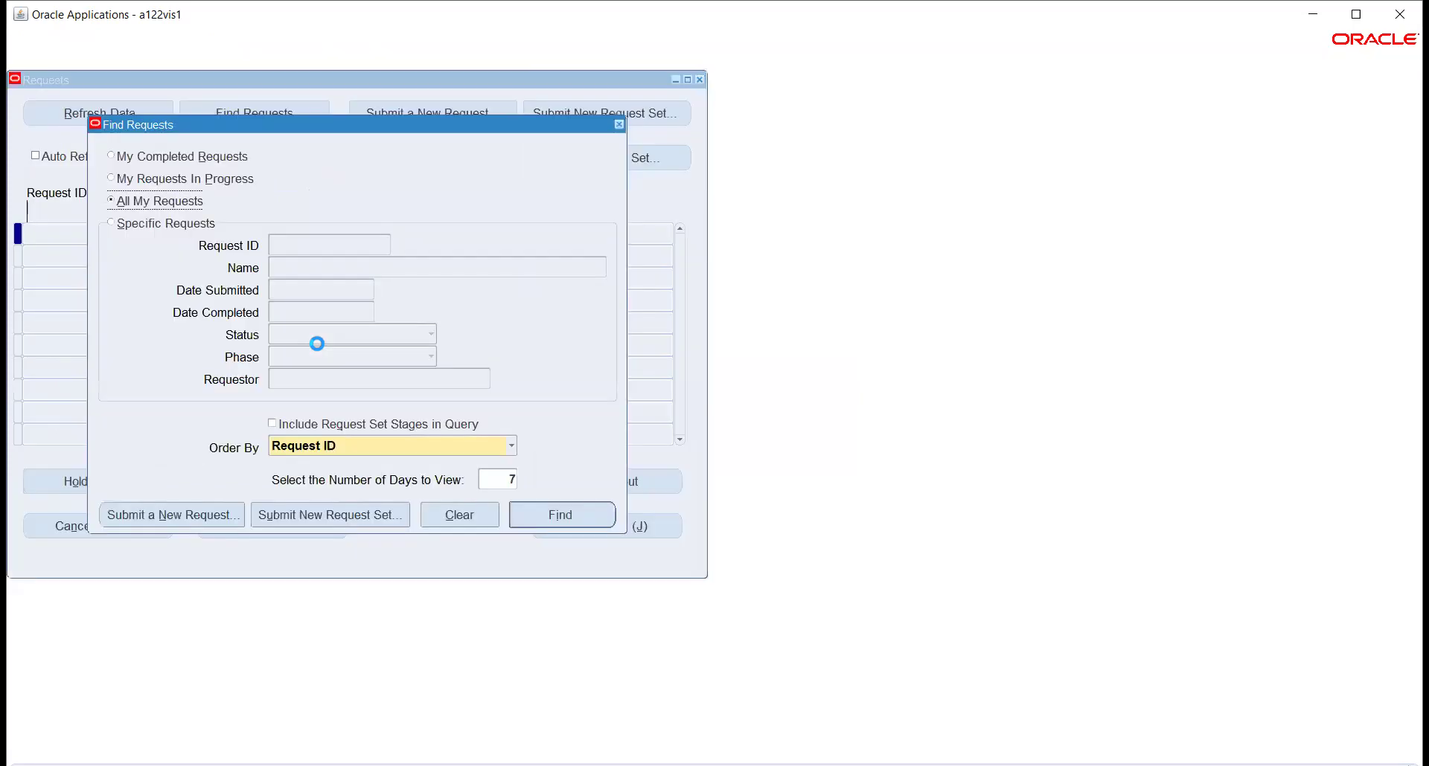
left_click(520, 506)
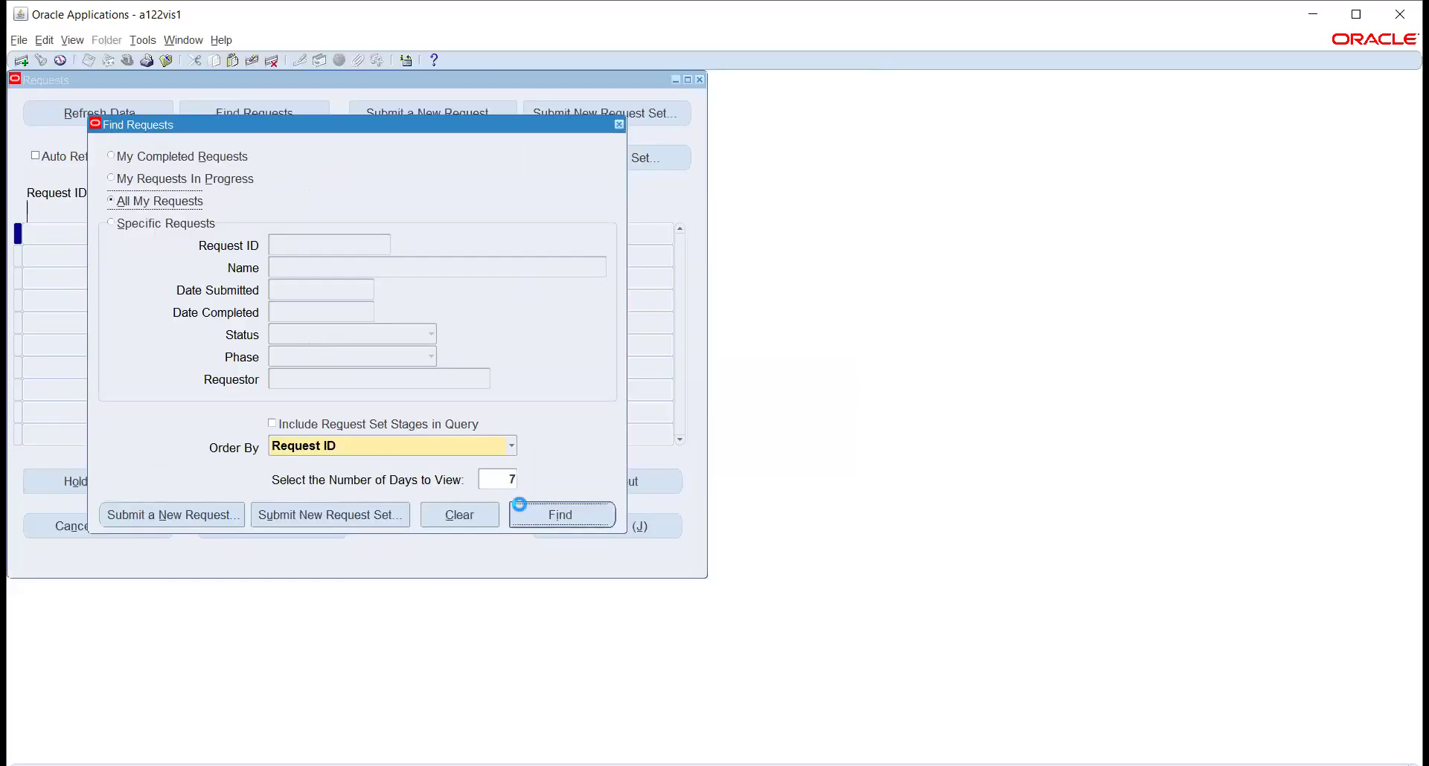
left_click(135, 105)
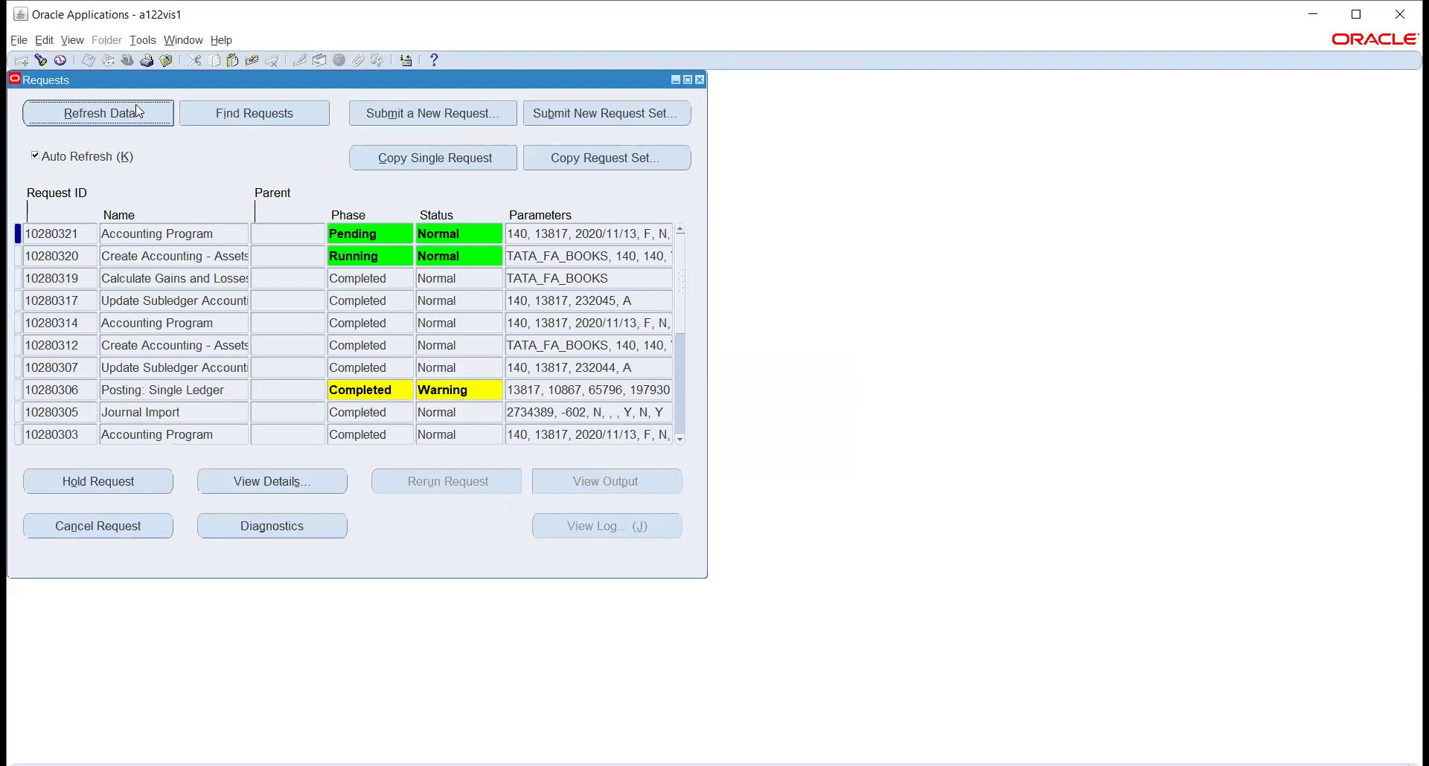
left_click(139, 113)
left_click(145, 113)
left_click(151, 113)
left_click(153, 112)
left_click(153, 112)
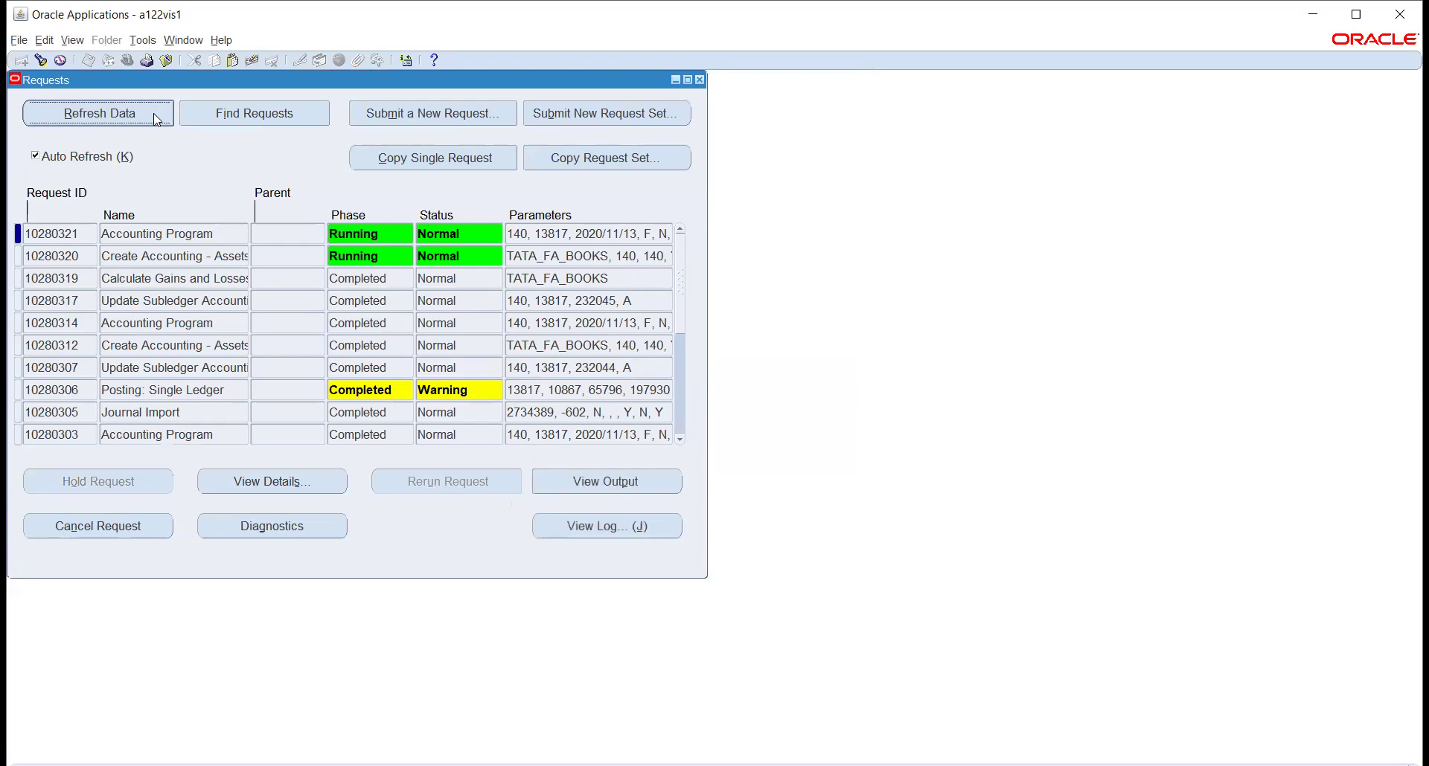
left_click(155, 116)
left_click(152, 113)
left_click(154, 114)
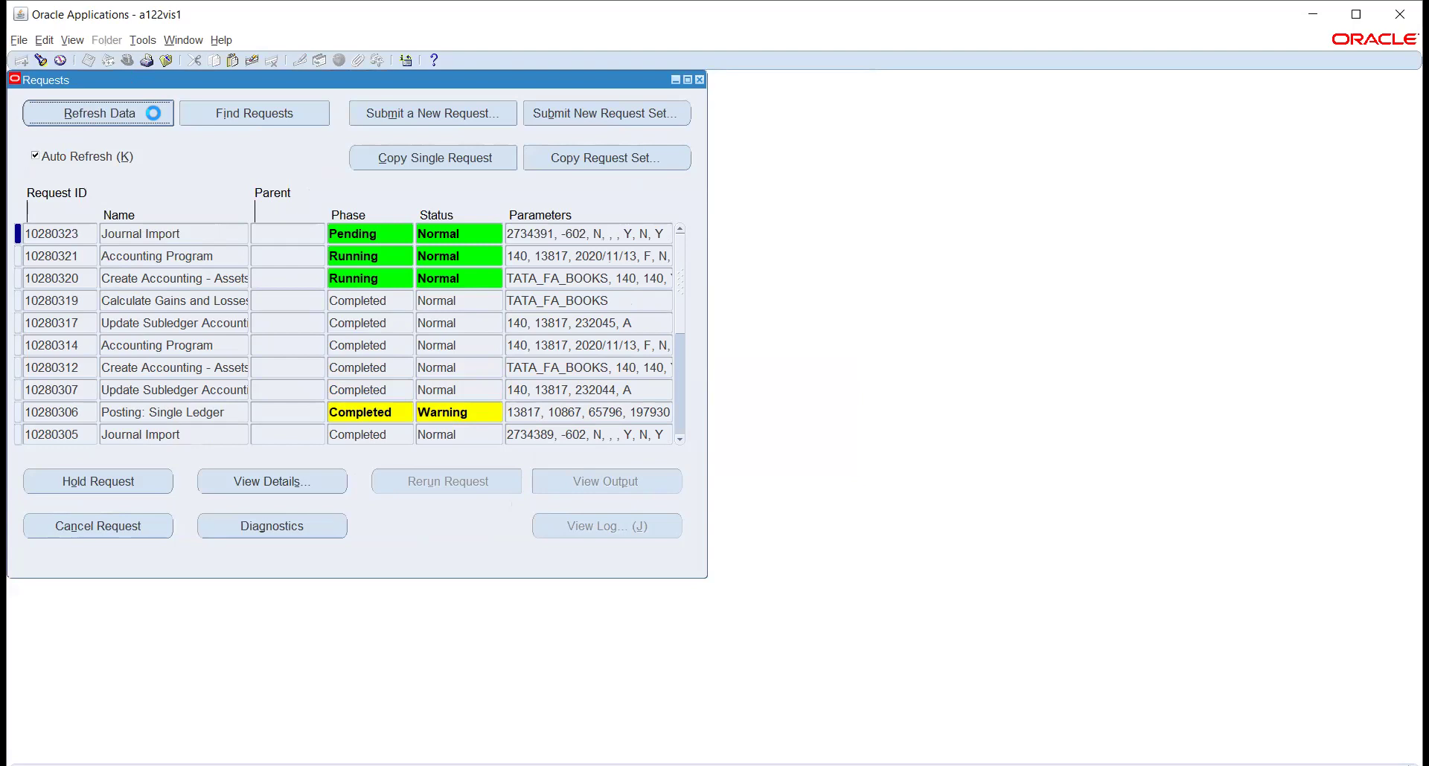
left_click(157, 119)
left_click(156, 117)
left_click(157, 118)
left_click(154, 115)
left_click(153, 113)
left_click(153, 113)
left_click(153, 114)
left_click(153, 113)
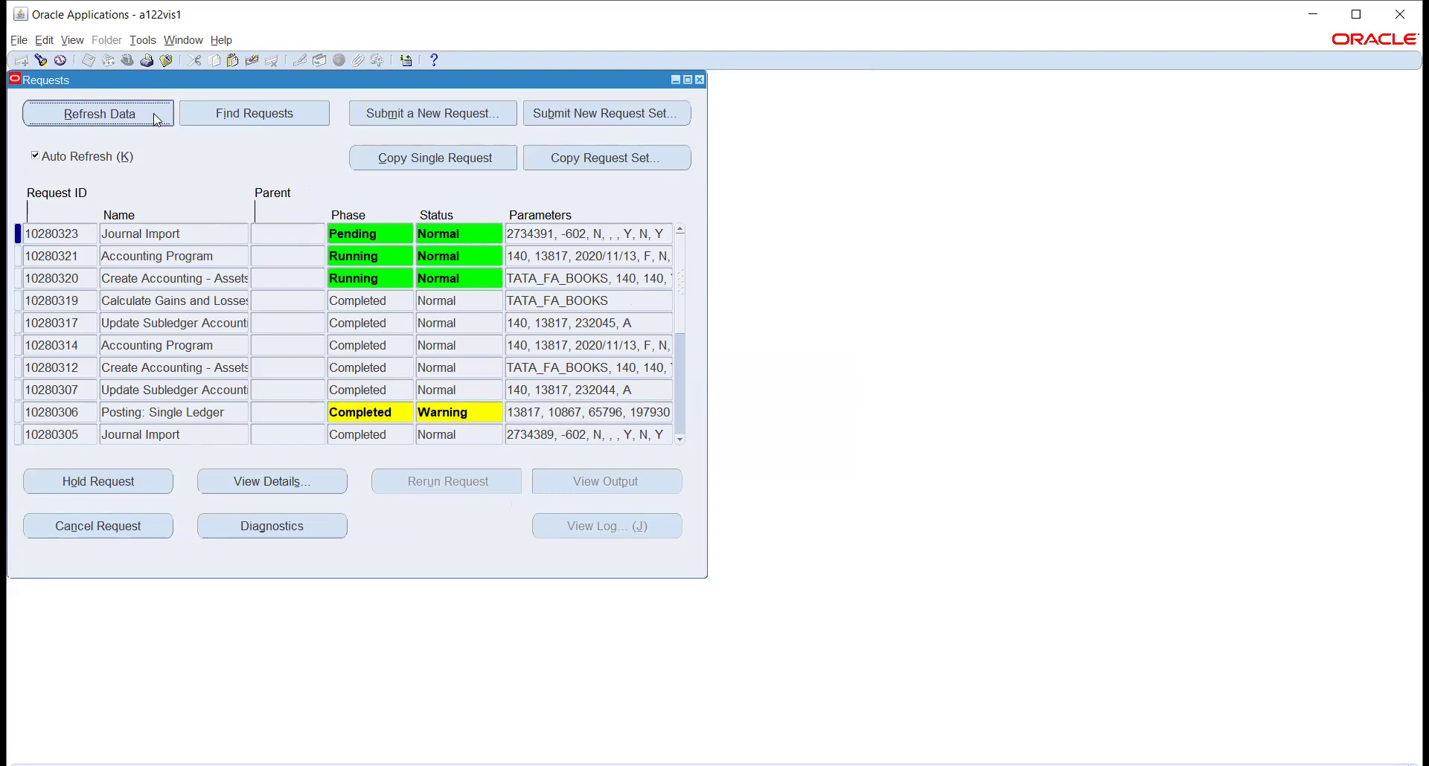
left_click(153, 113)
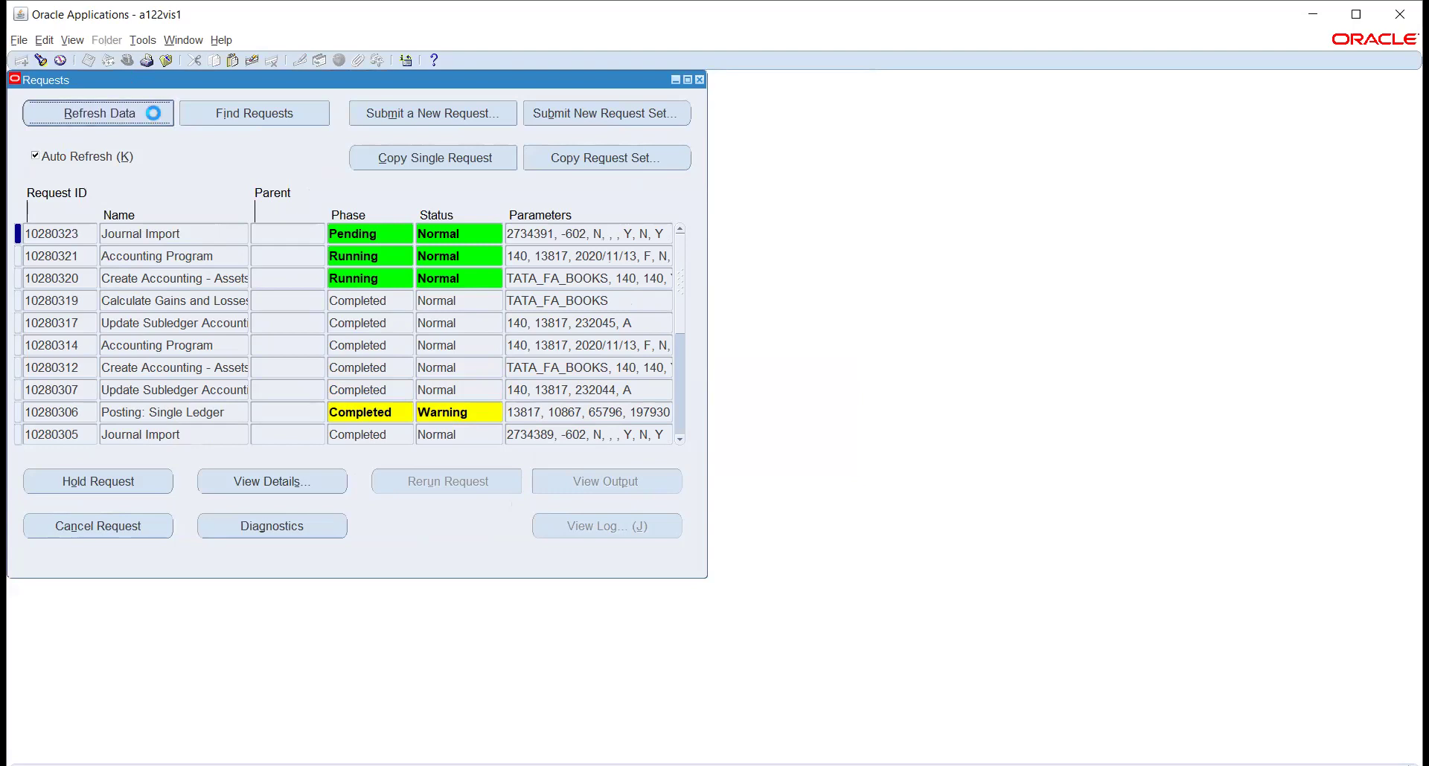
left_click(153, 113)
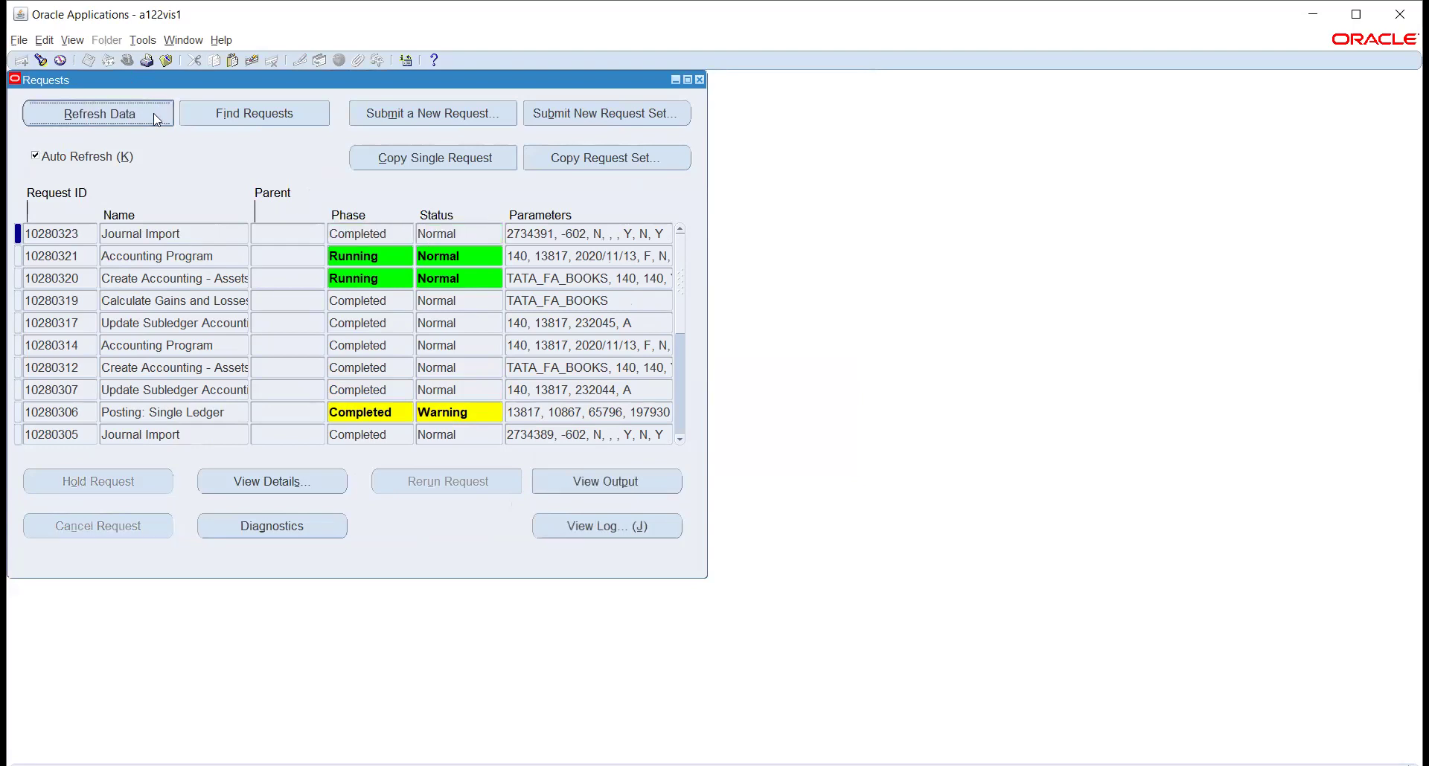
left_click(154, 115)
left_click(153, 114)
left_click(153, 114)
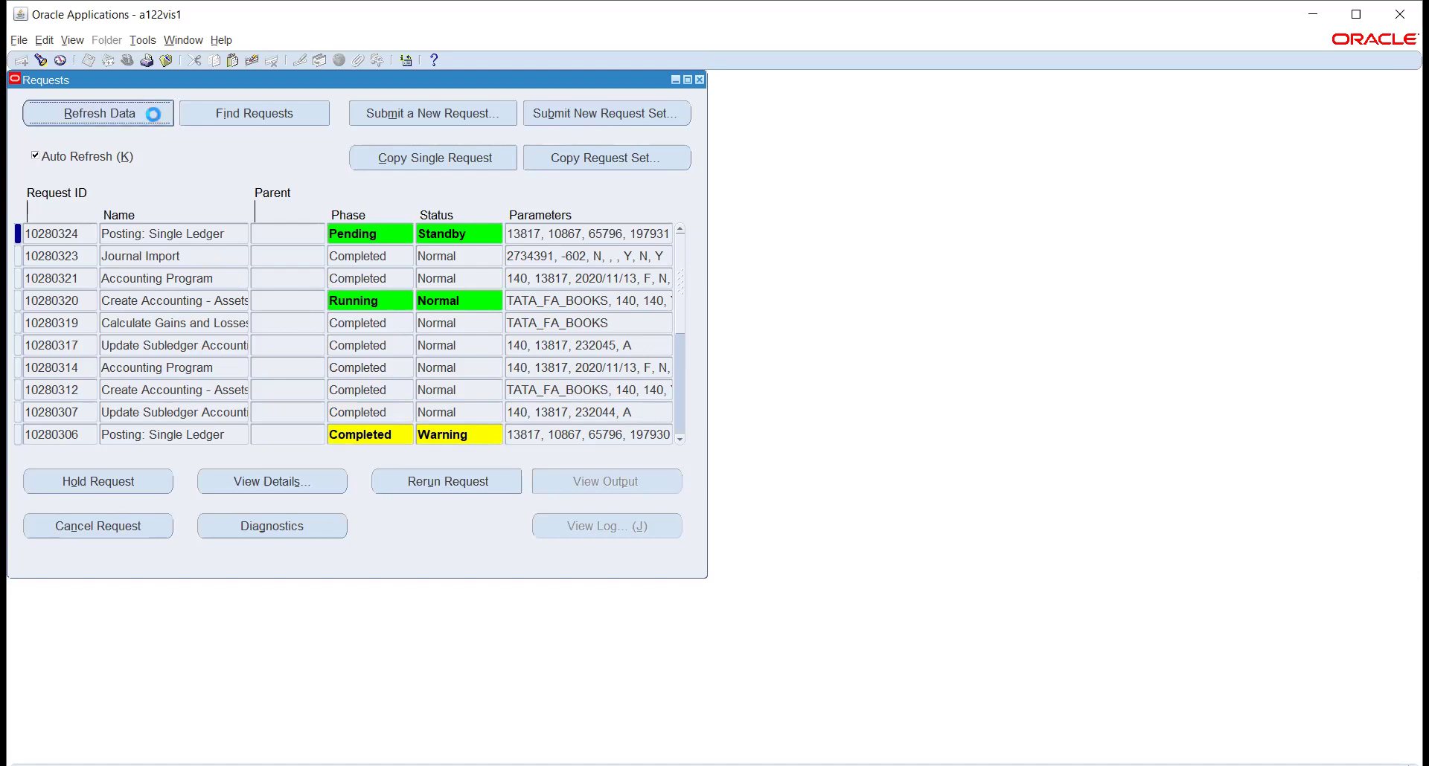
left_click(153, 114)
left_click(149, 114)
left_click(149, 116)
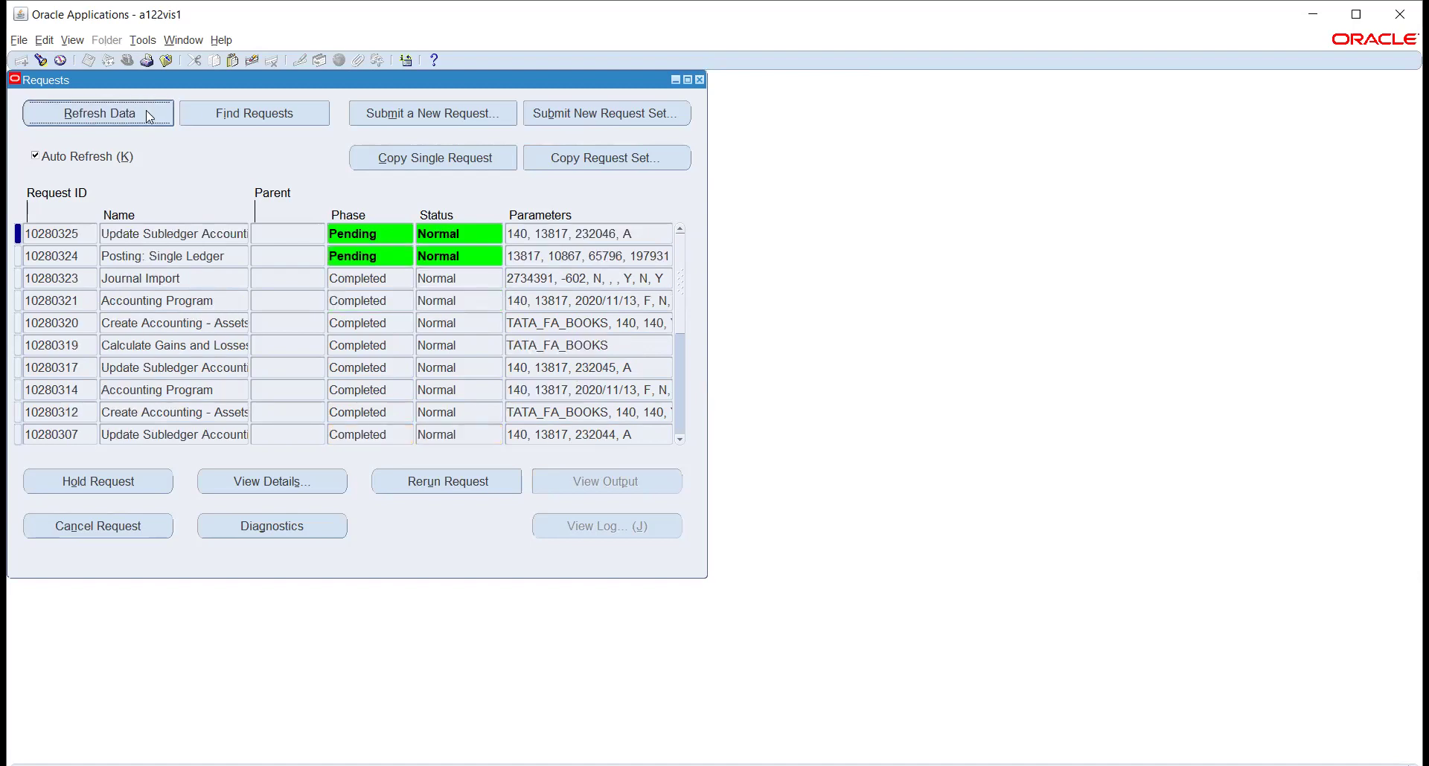
left_click(146, 111)
left_click(146, 112)
left_click(145, 114)
left_click(146, 113)
left_click(151, 111)
left_click(149, 113)
left_click(147, 115)
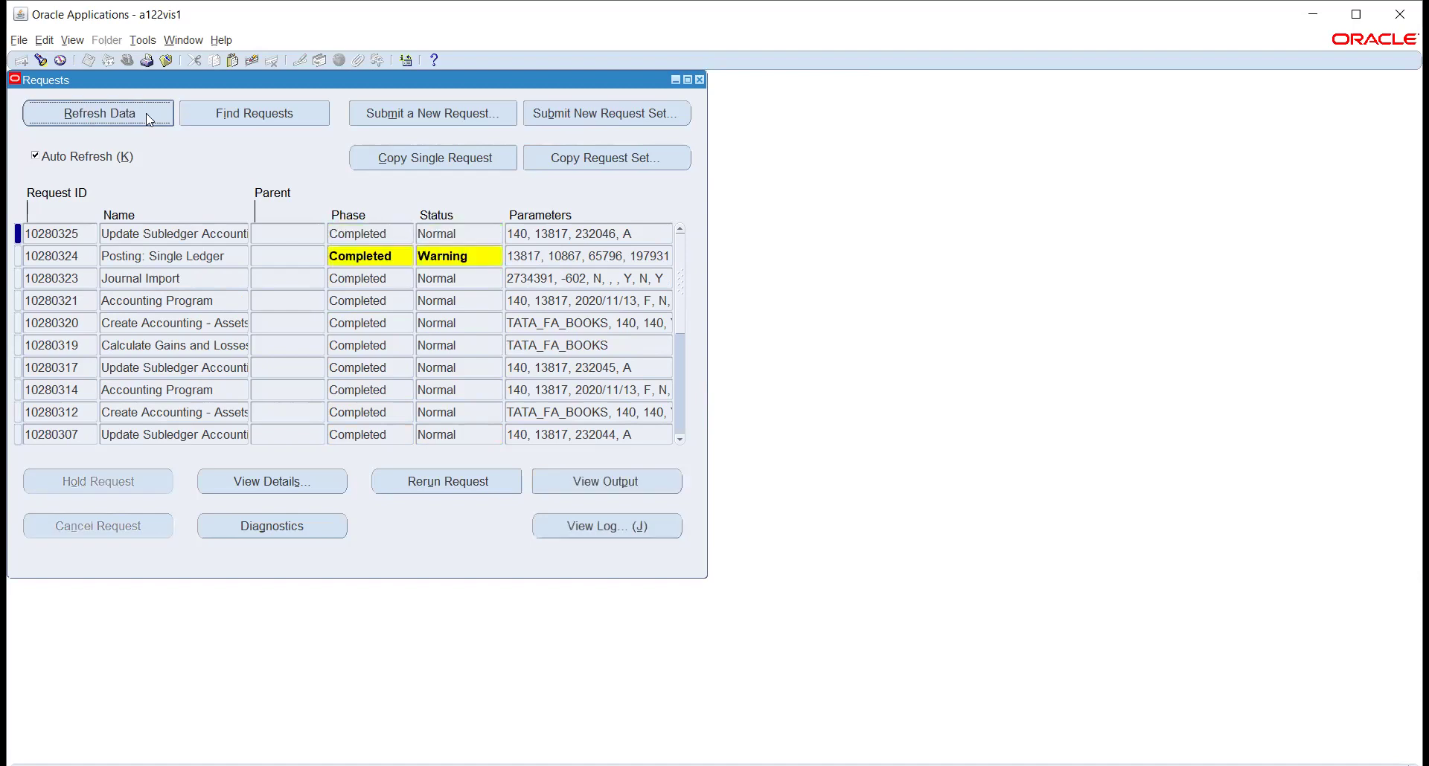
View the output of the newest Posting: Single Ledger request, then close the requests list
left_click(239, 256)
left_click(586, 482)
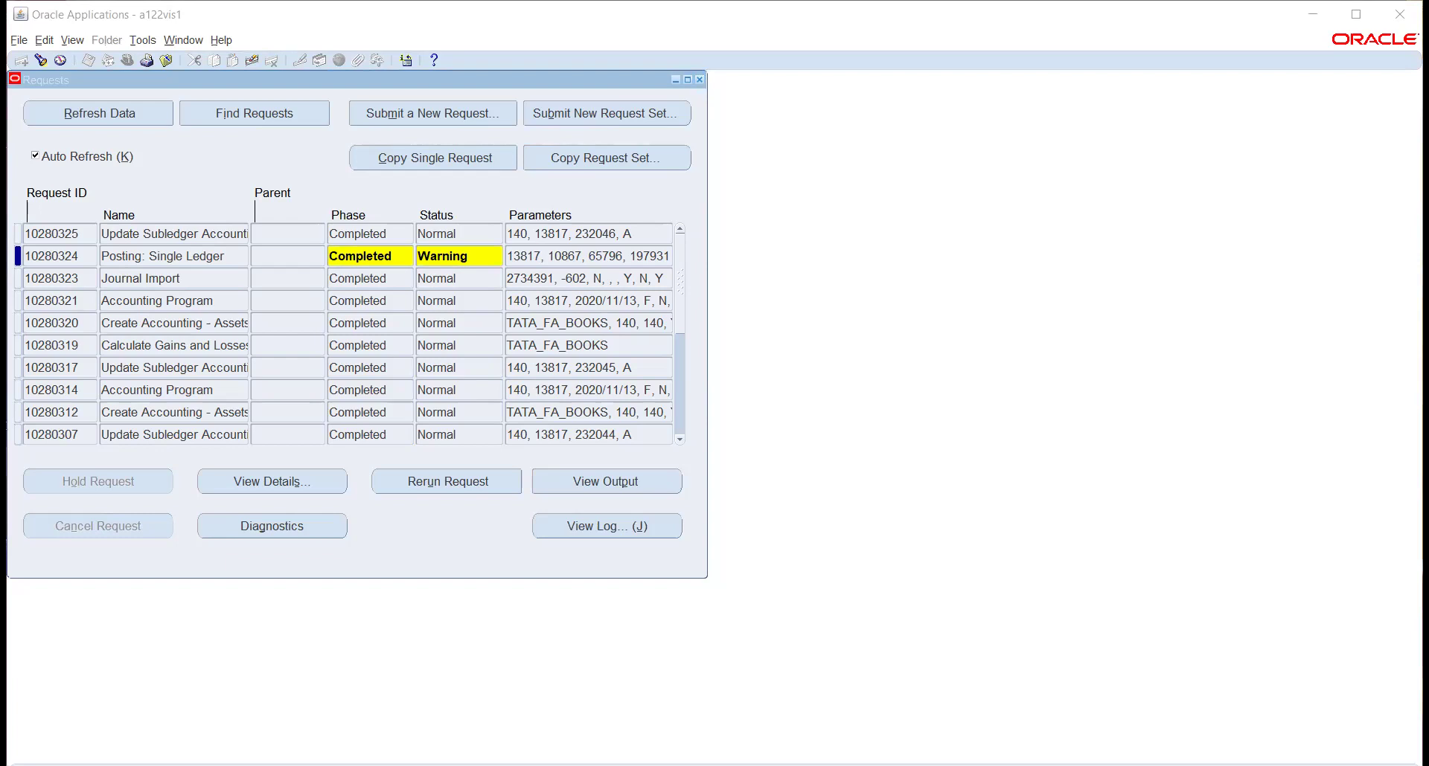
left_click(429, 215)
key("F4")
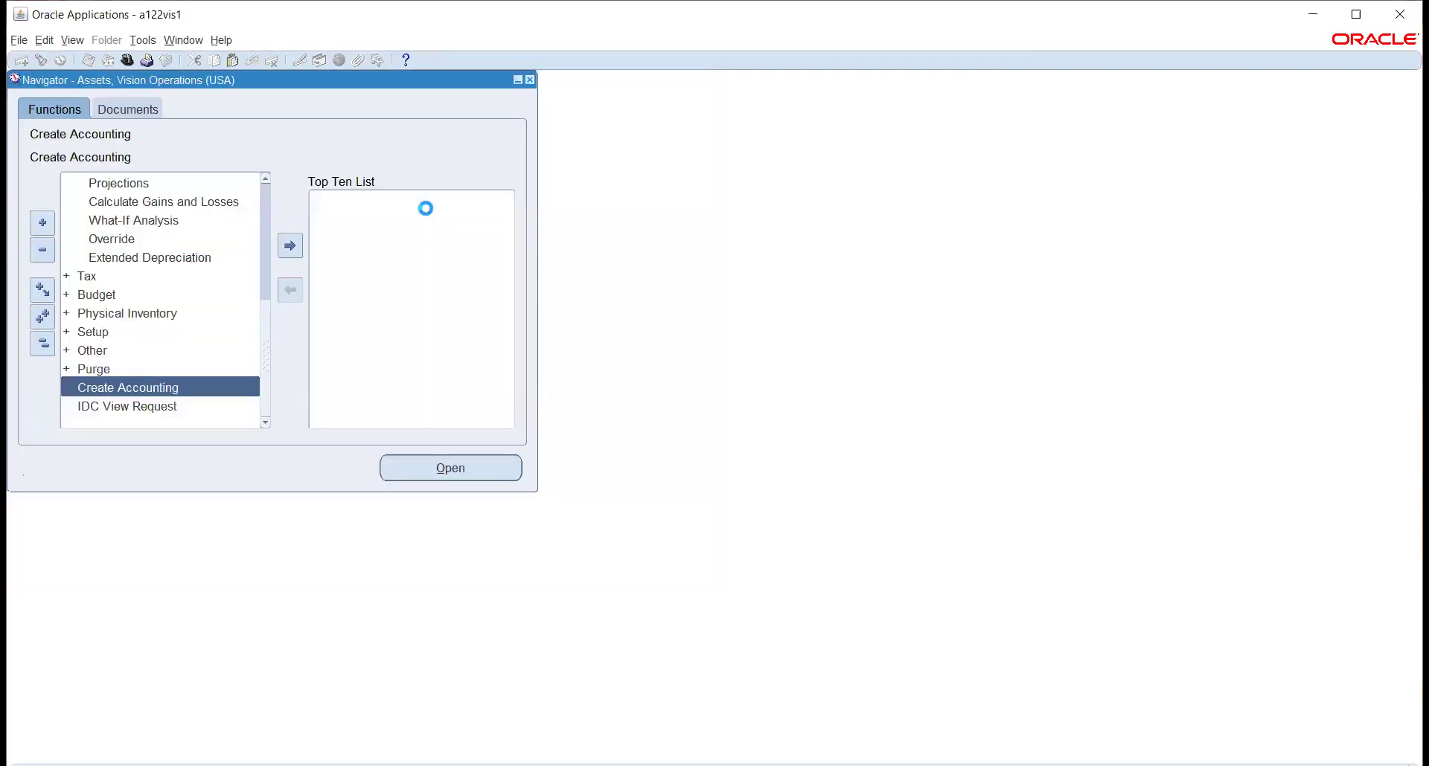
Switch to the TATA_GL_AUTO responsibility and open the journal entry form with its journal search
left_click(128, 61)
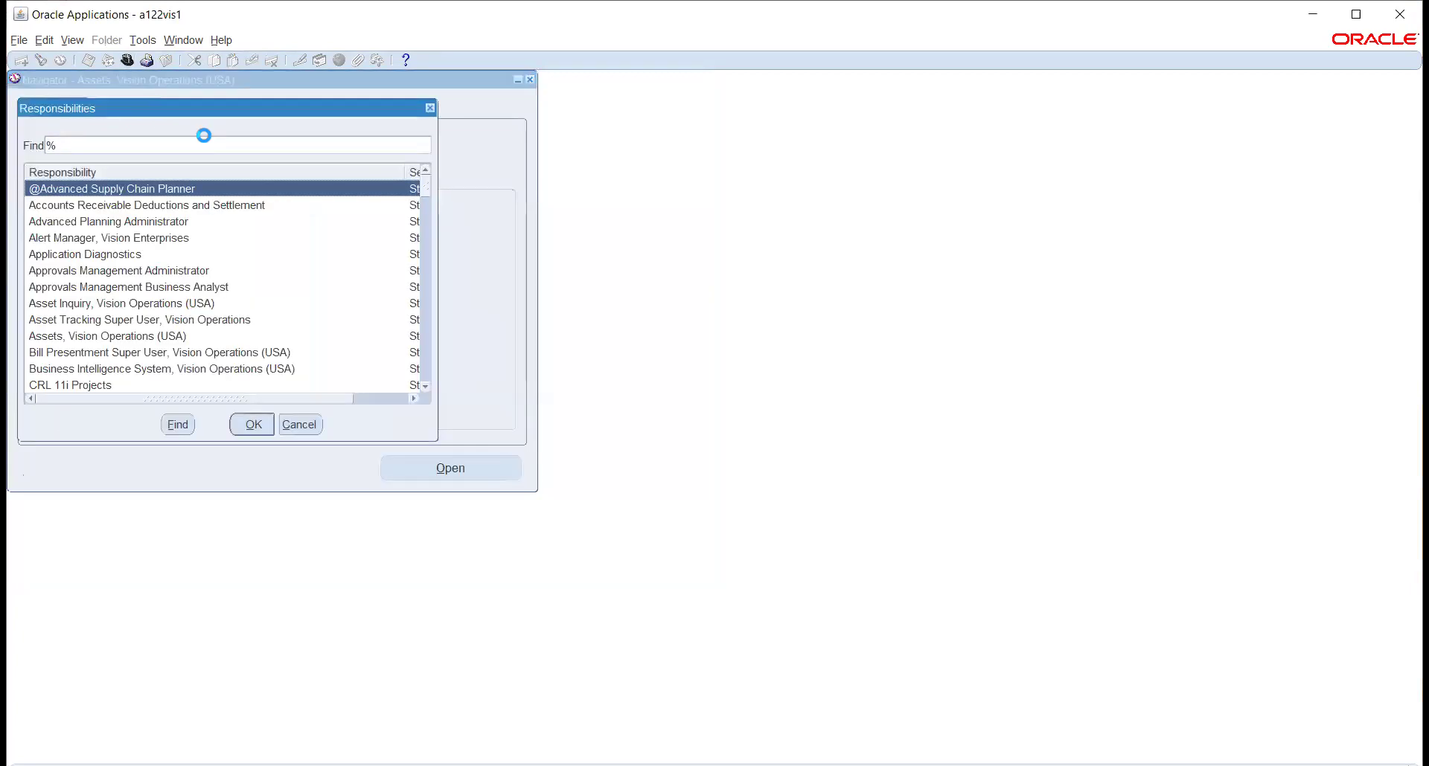
type("ta%")
key("Return")
key("Return")
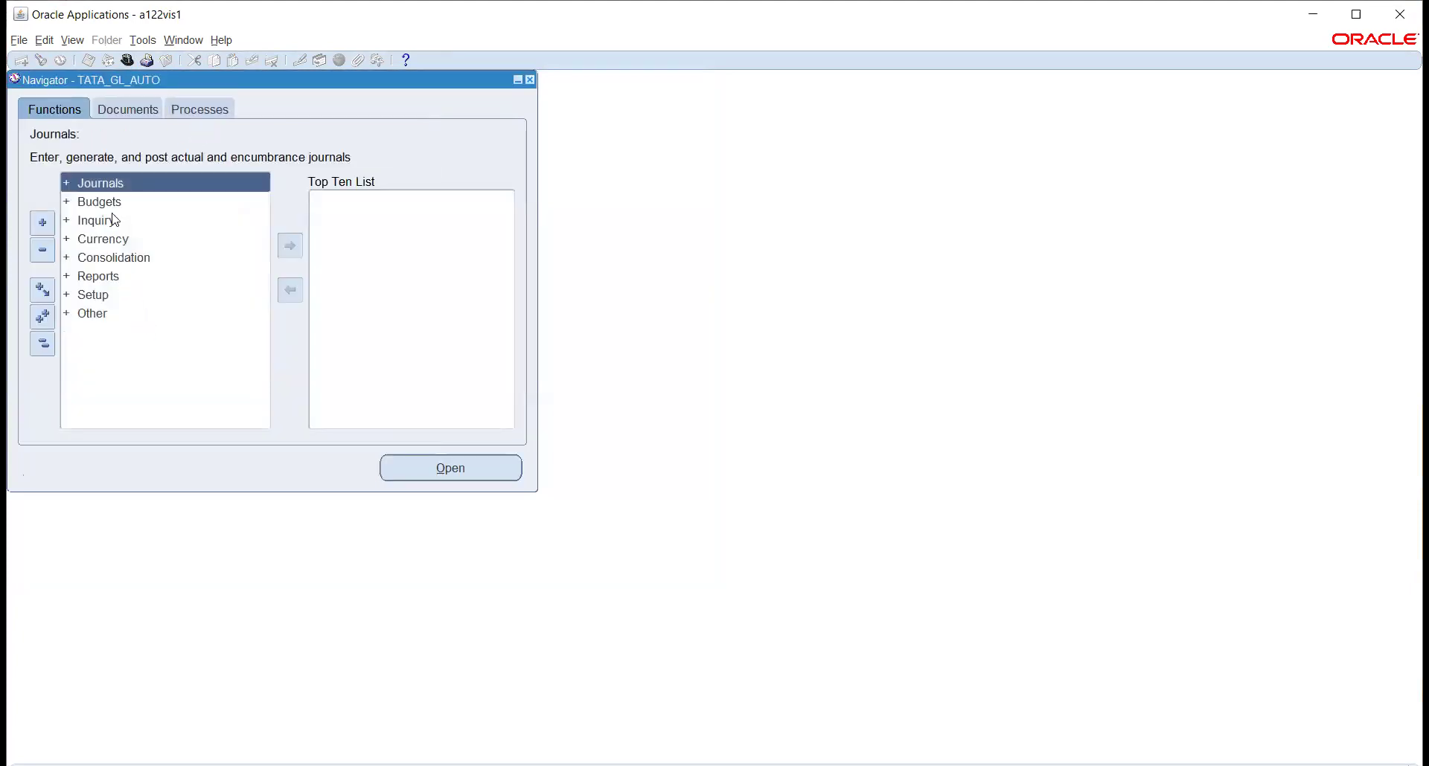
double_click(83, 183)
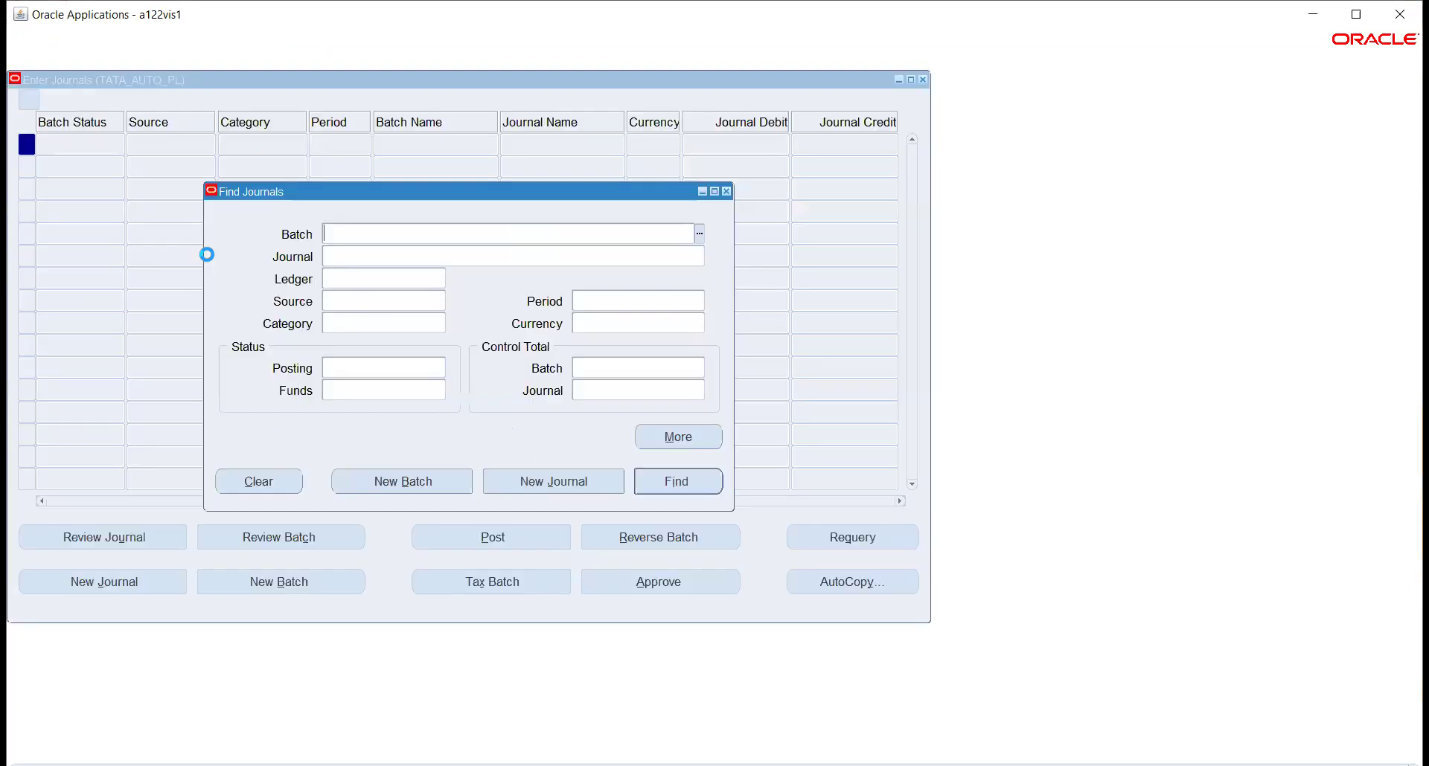
key("ctrl+v")
key("Return")
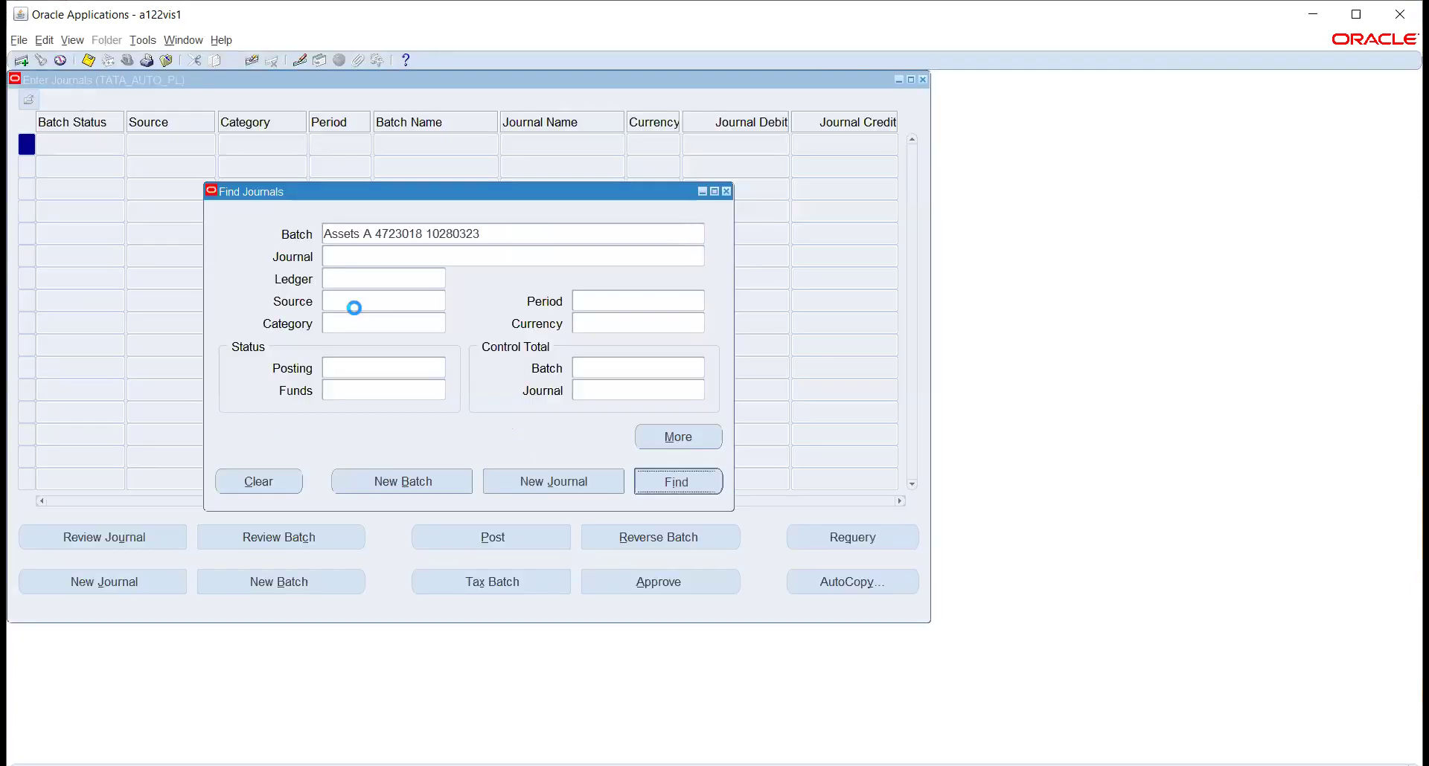
left_click(142, 537)
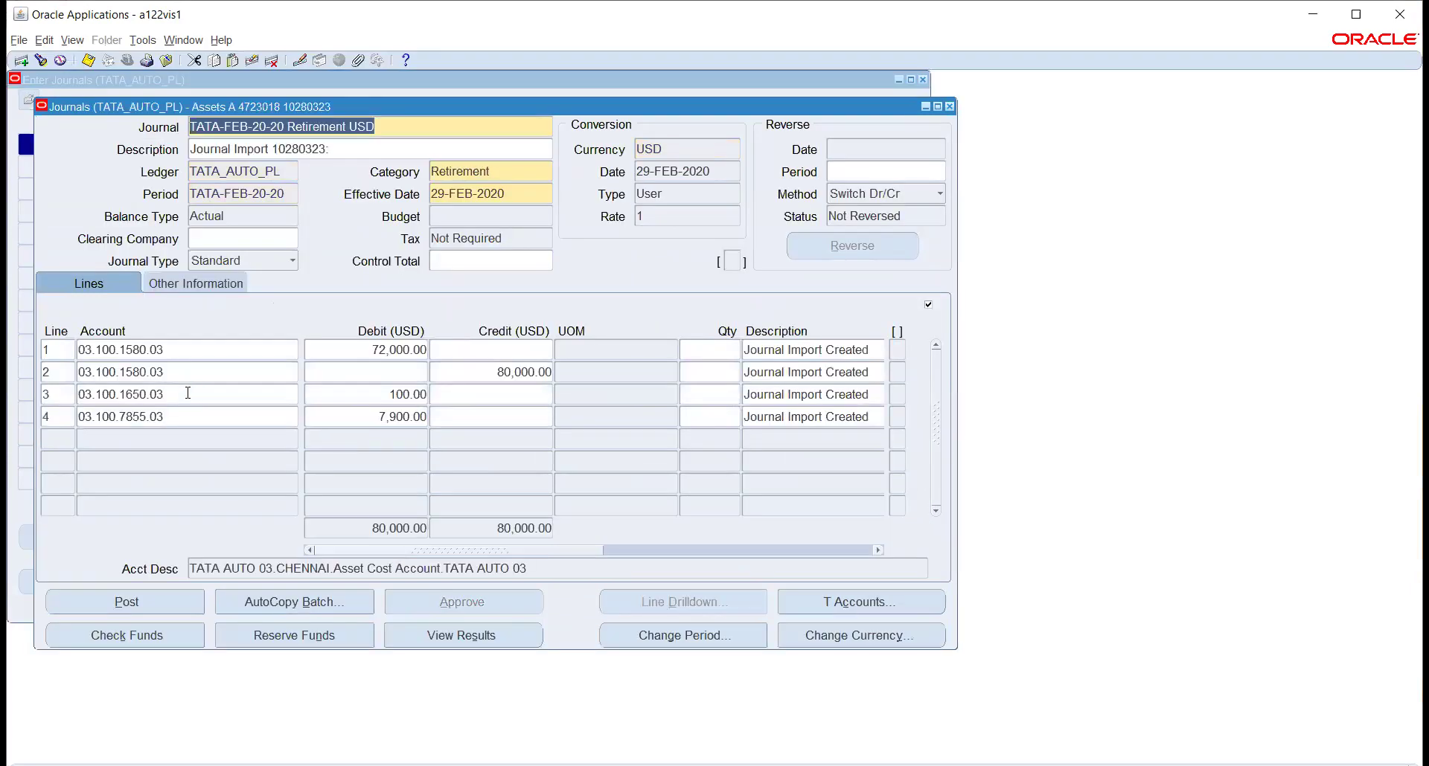
Check the account description of each of the four retirement journal lines, then close the journal and the Enter Journals form
left_click(199, 344)
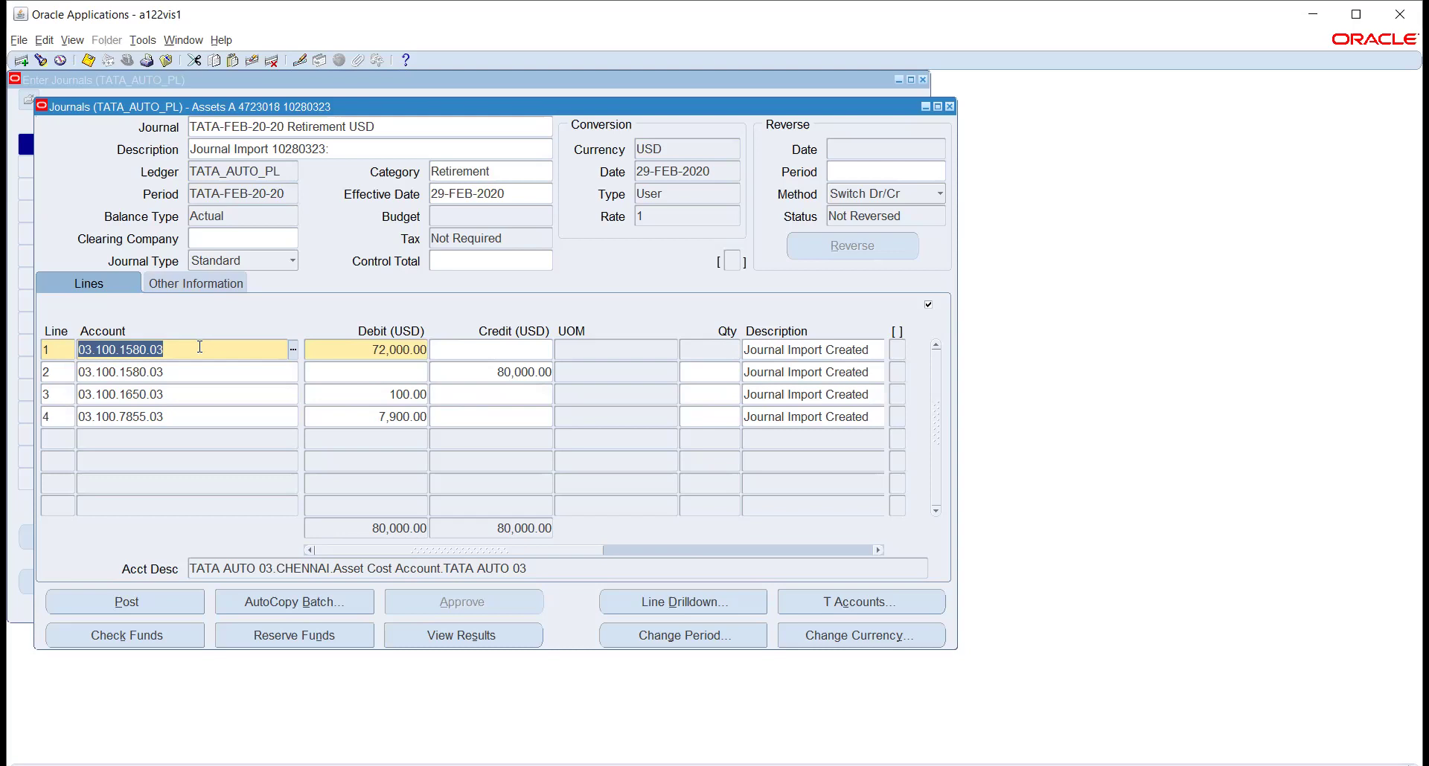
left_click(222, 370)
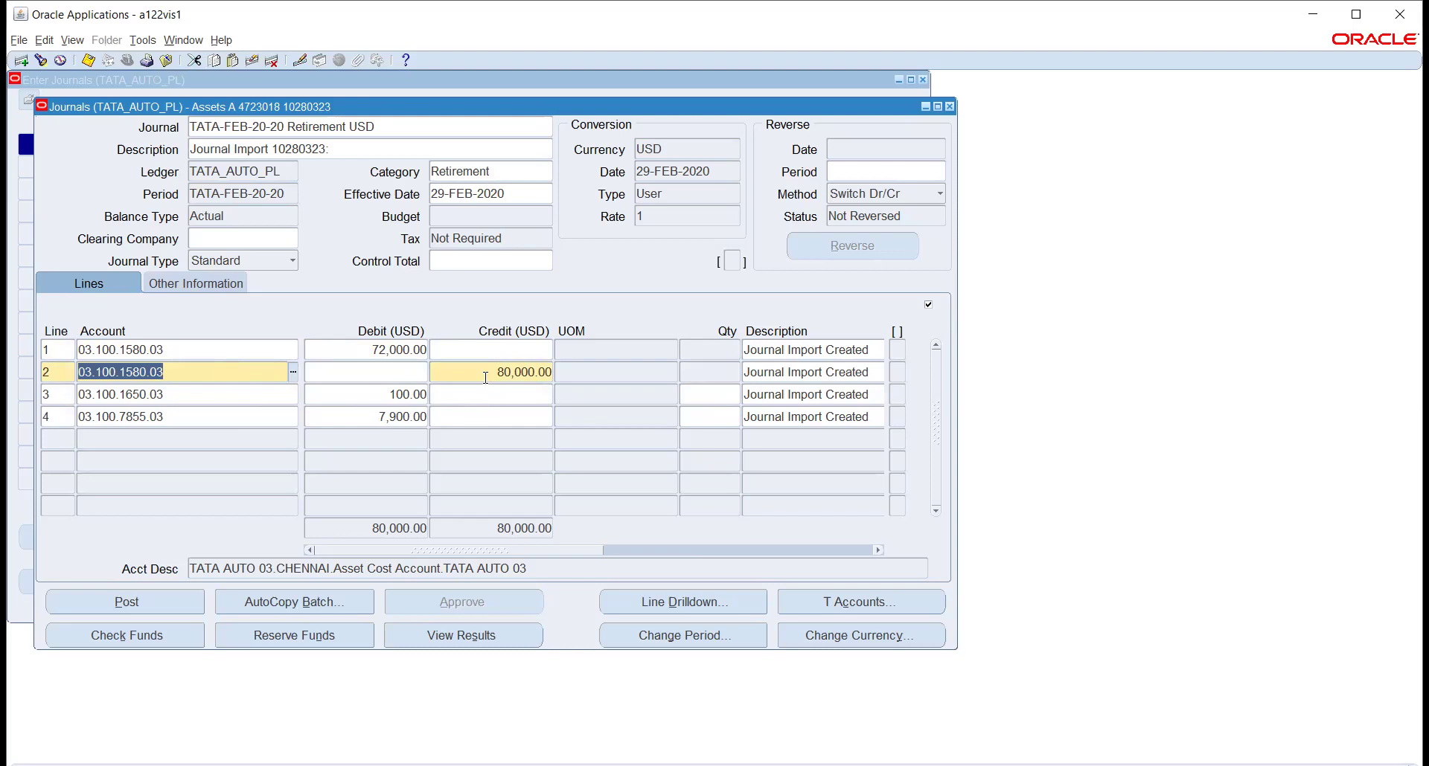
left_click(191, 398)
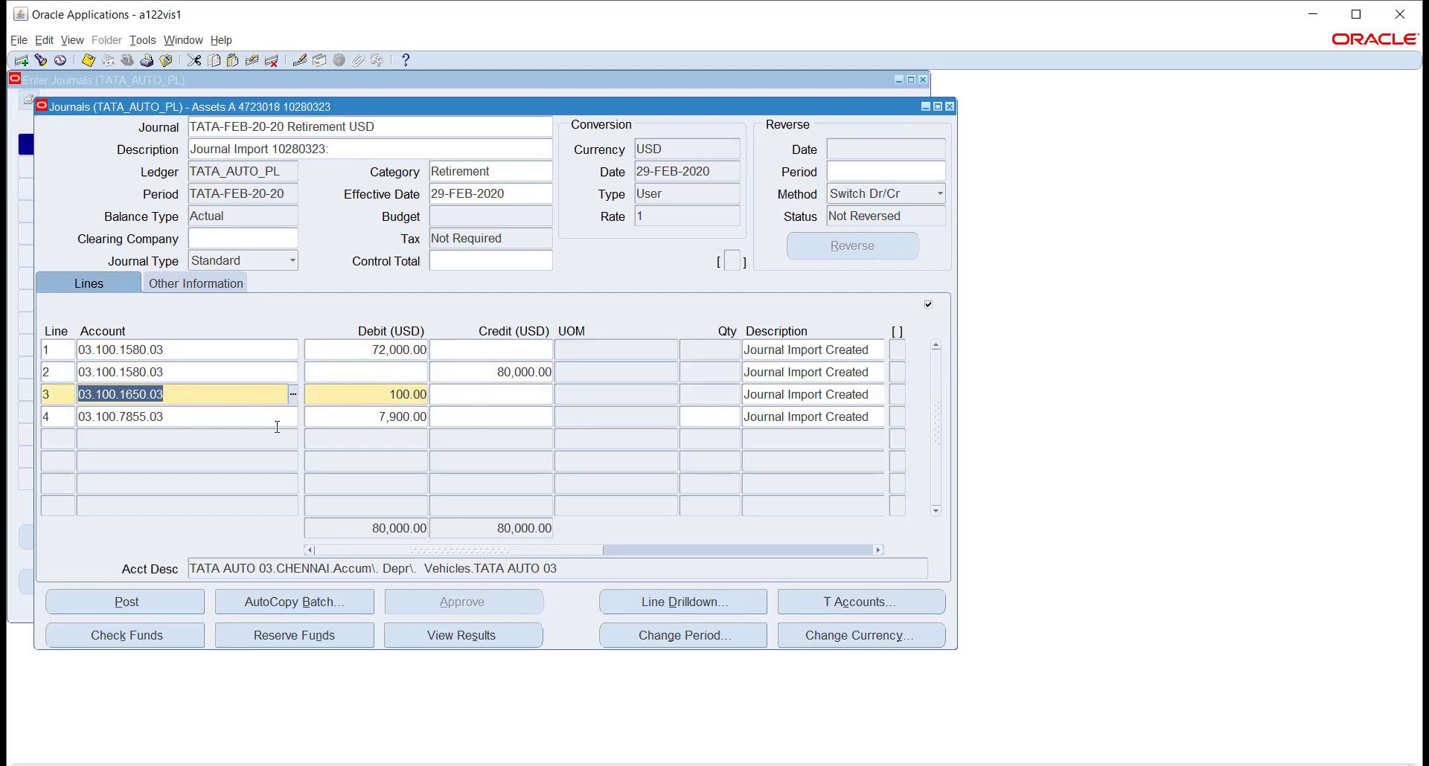
left_click(211, 418)
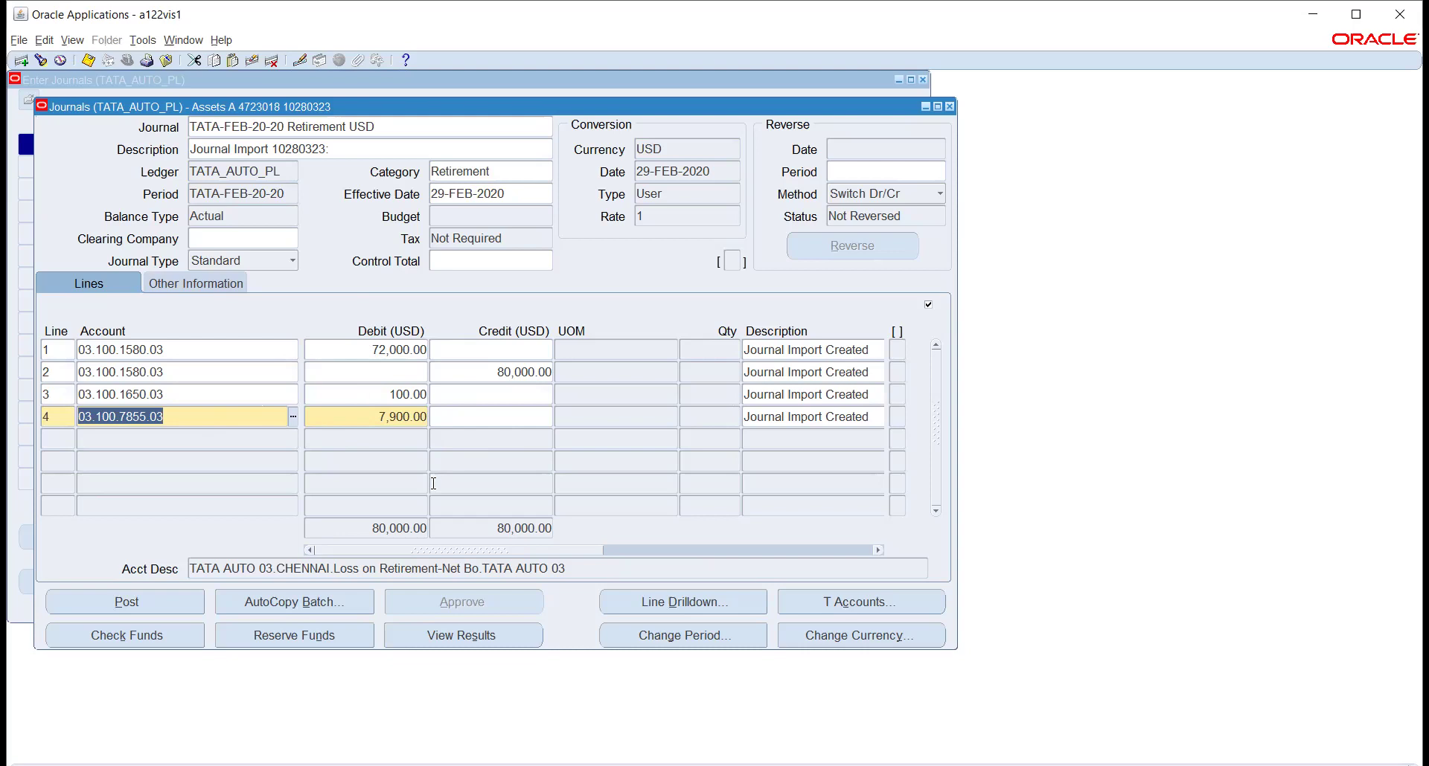
left_click(947, 107)
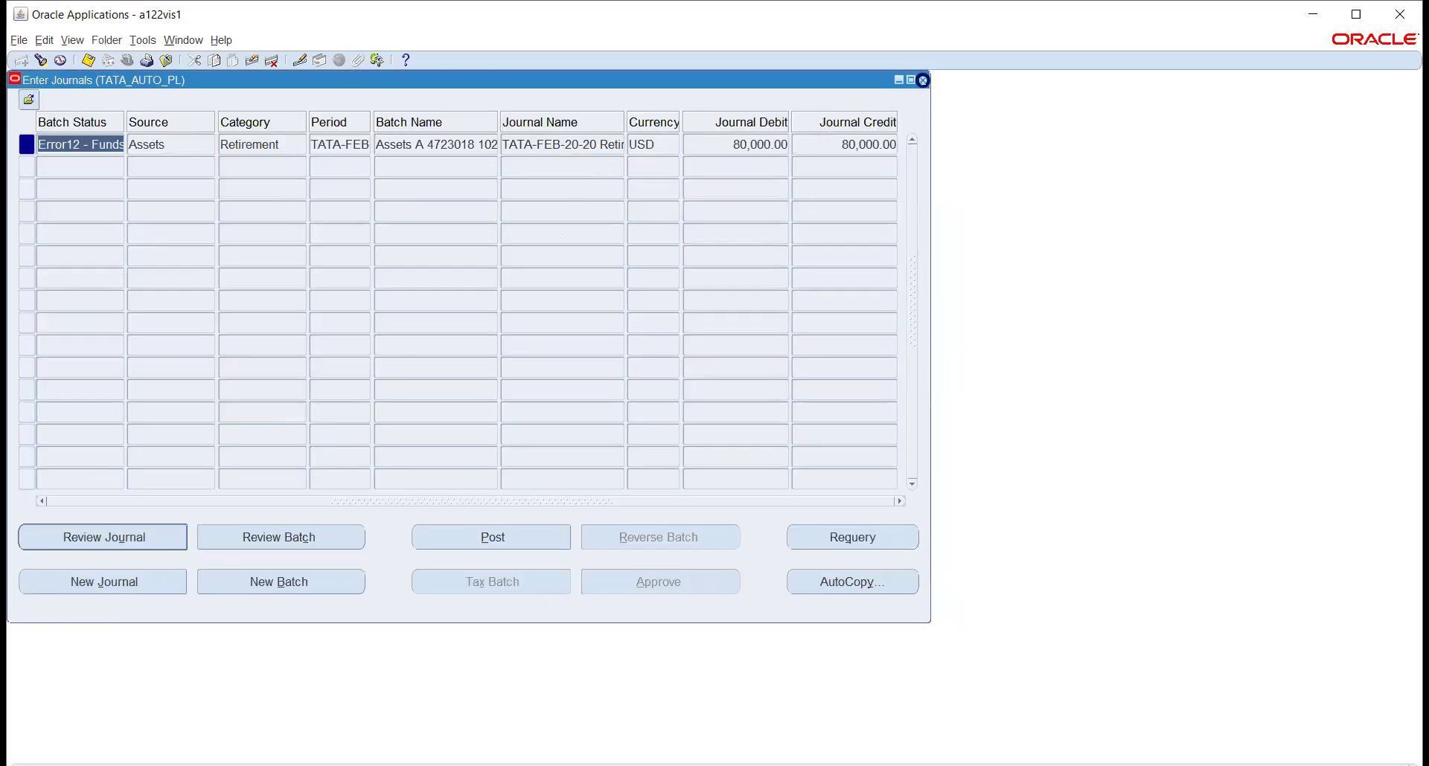
left_click(922, 81)
Switch to the Assets, Vision Operations (USA) responsibility, searching the list with asset%
double_click(199, 199)
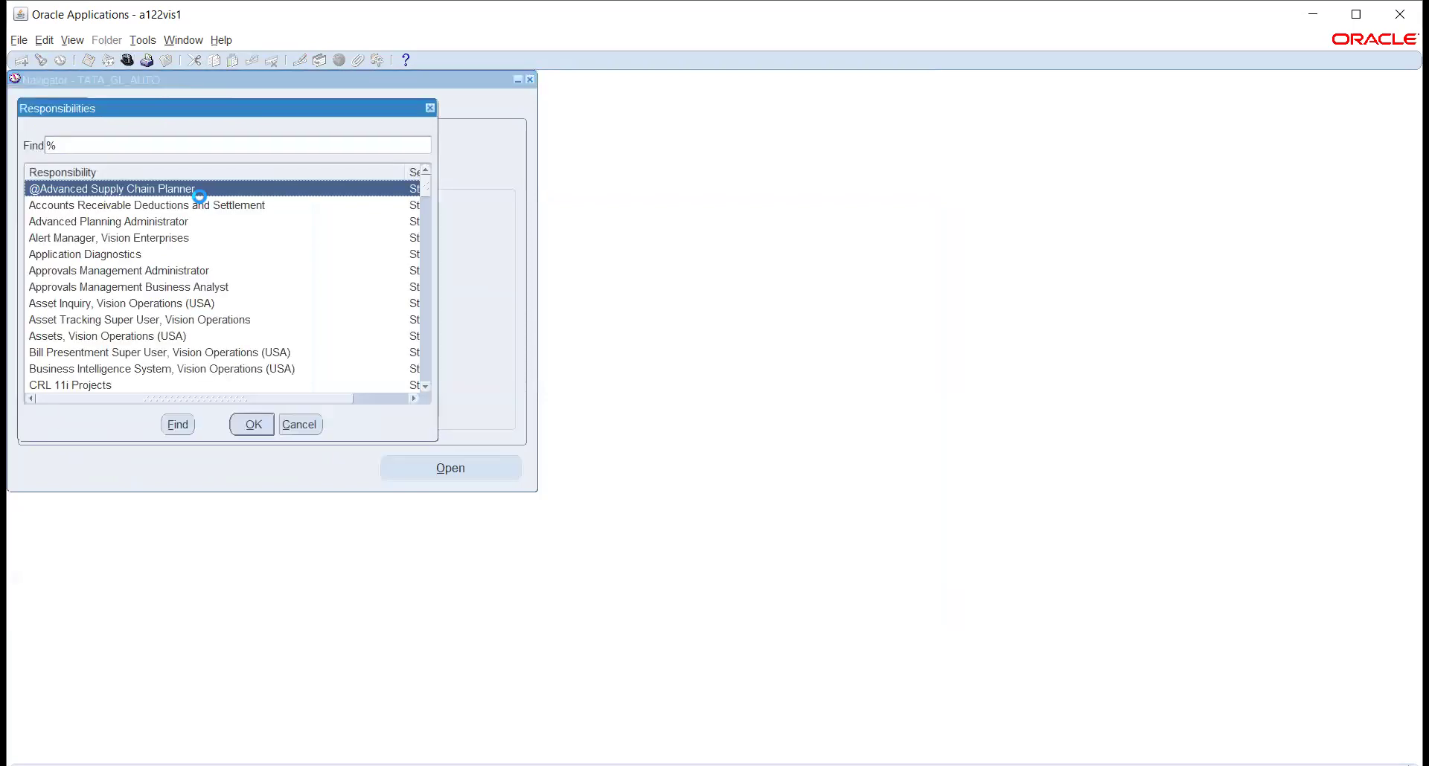
type("asset%")
key("Down")
key("Down")
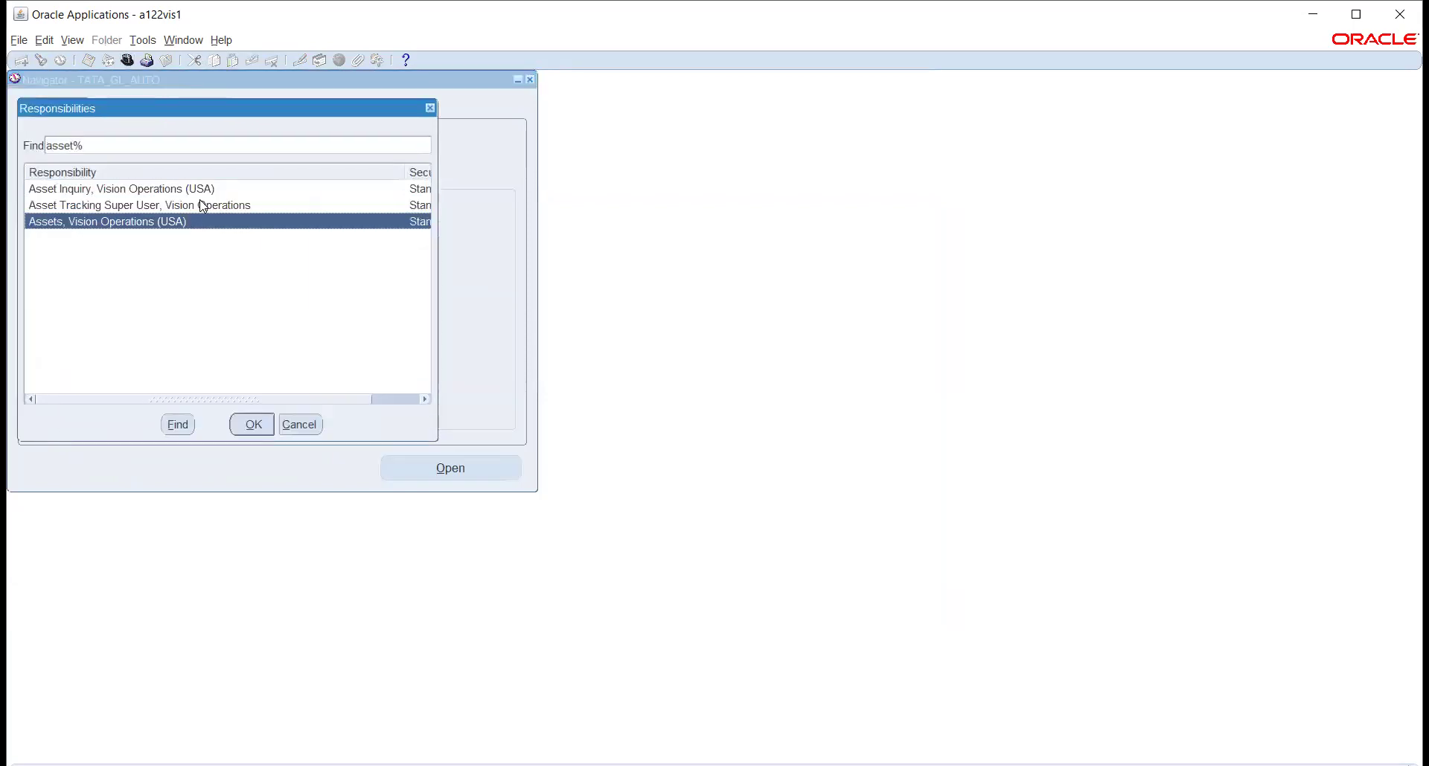
key("Return")
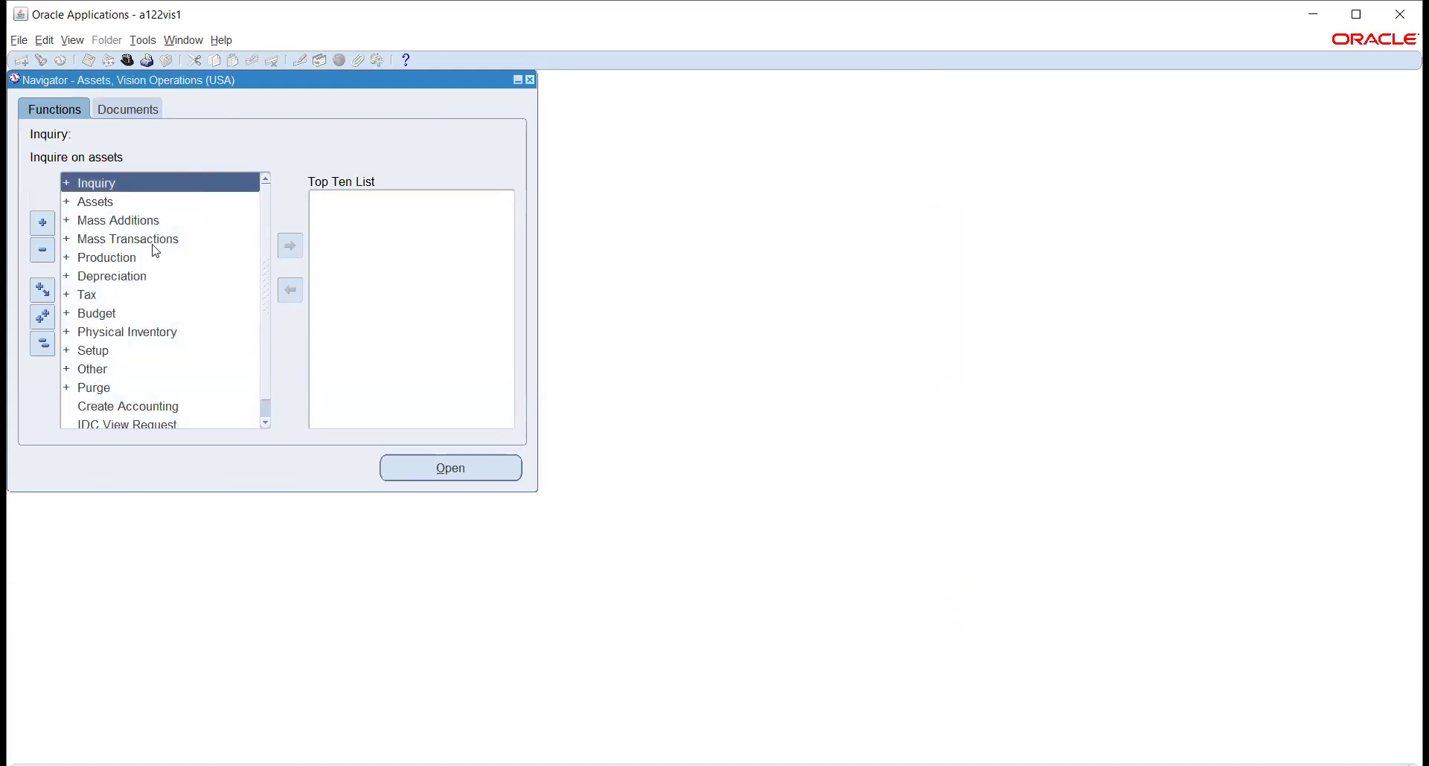
Run depreciation for the TATA_FA_BOOKS book in period FEB-20 with Close Period enabled, confirming the submission
double_click(99, 281)
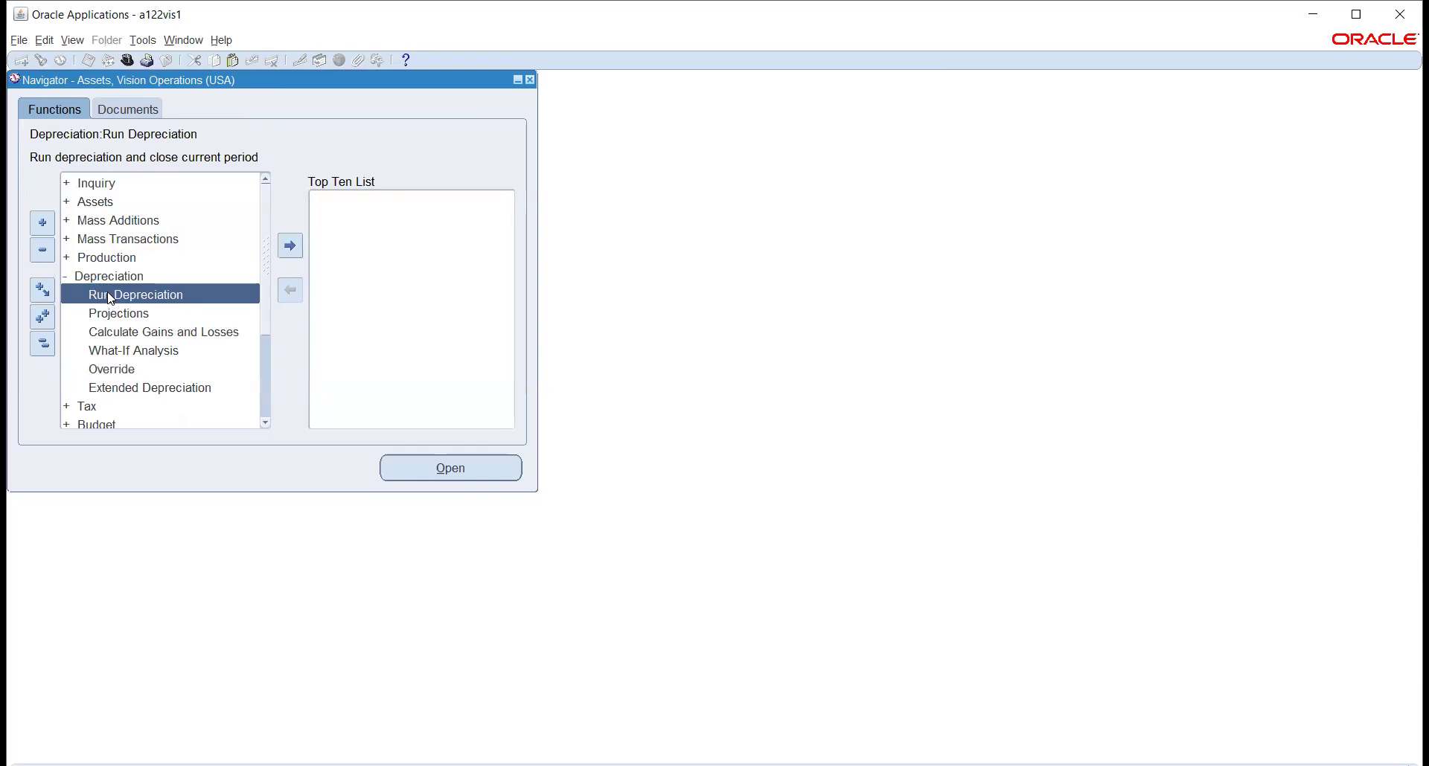
double_click(192, 299)
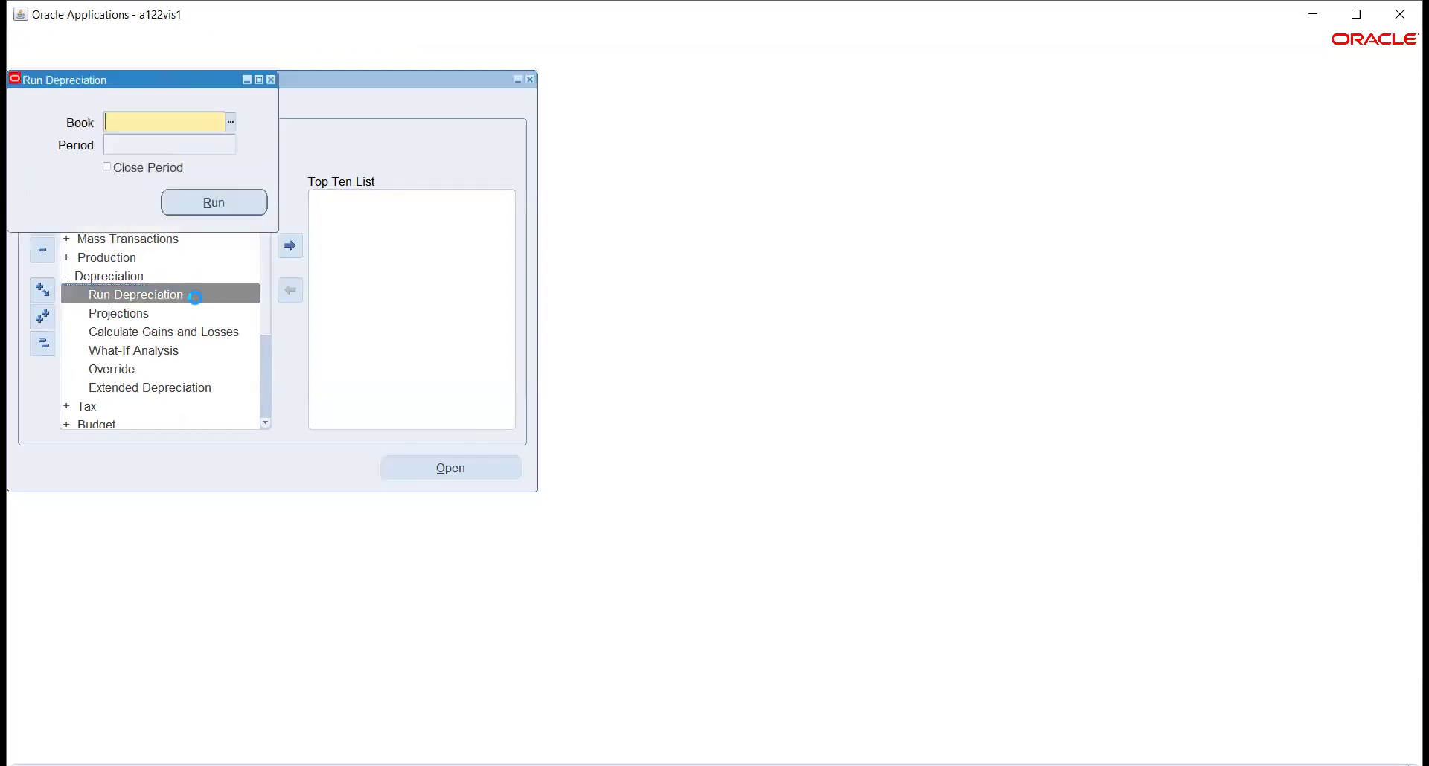
type("TATA")
key("Tab")
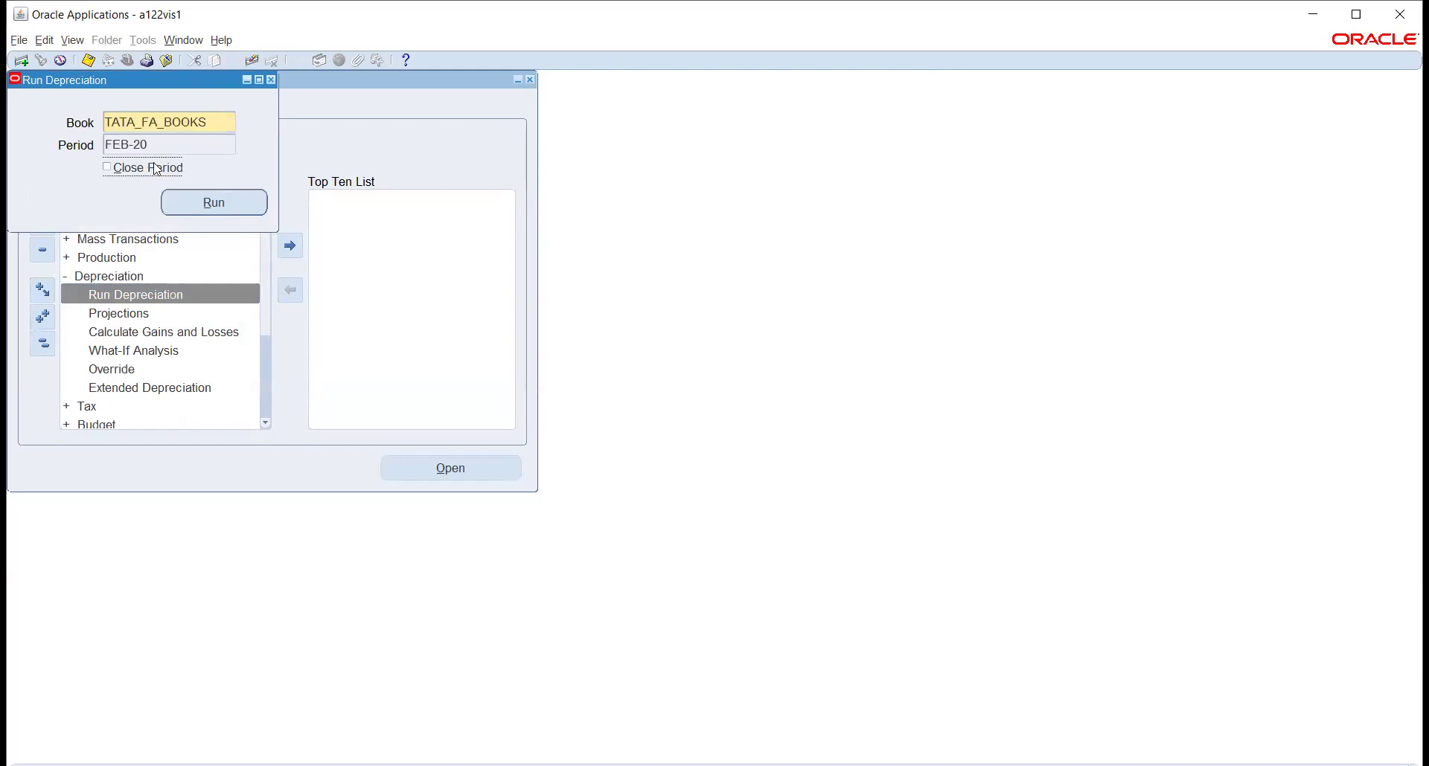
left_click(124, 171)
left_click(192, 210)
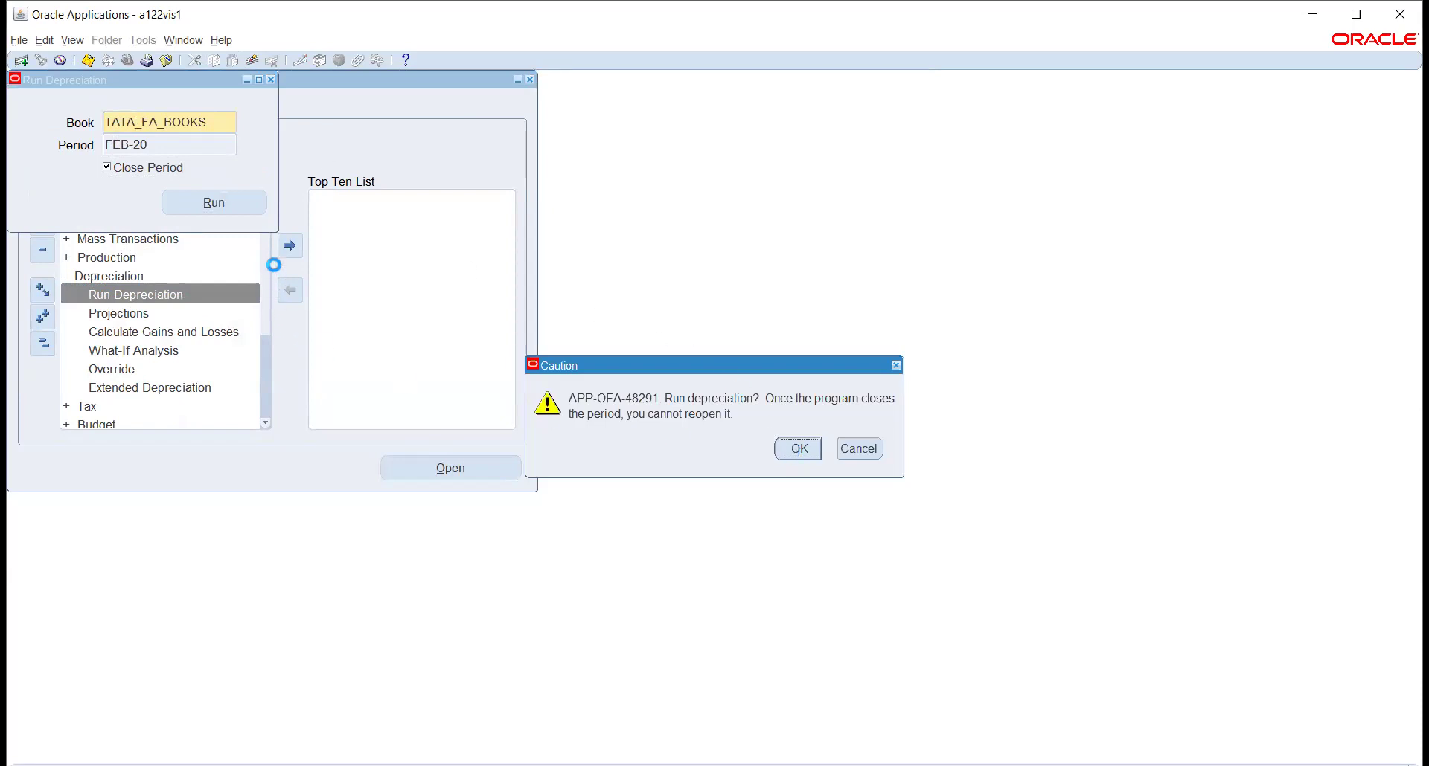
left_click(857, 445)
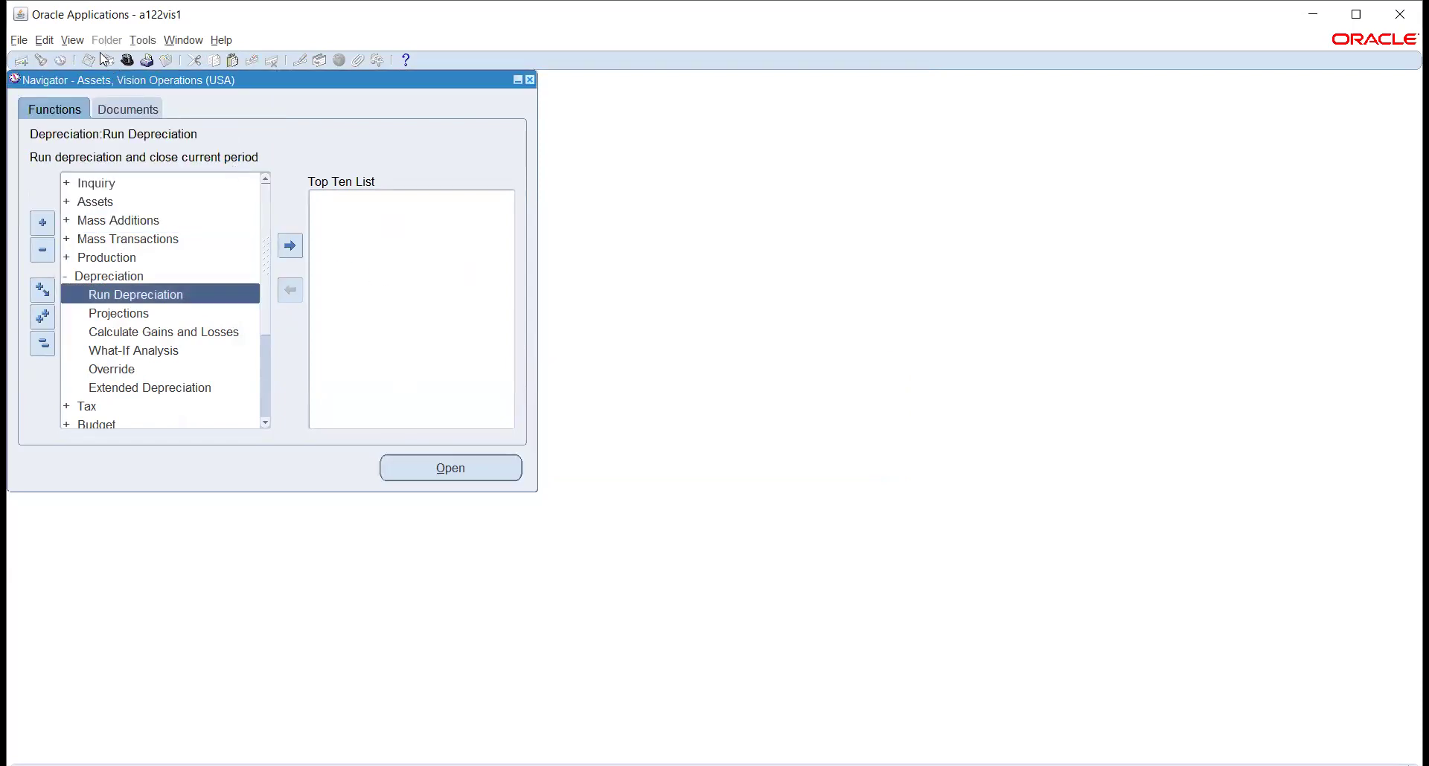
Find all own requests, keep refreshing until the FEB-20 depreciation run and its child requests finish, then close the list
left_click(73, 39)
left_click(112, 260)
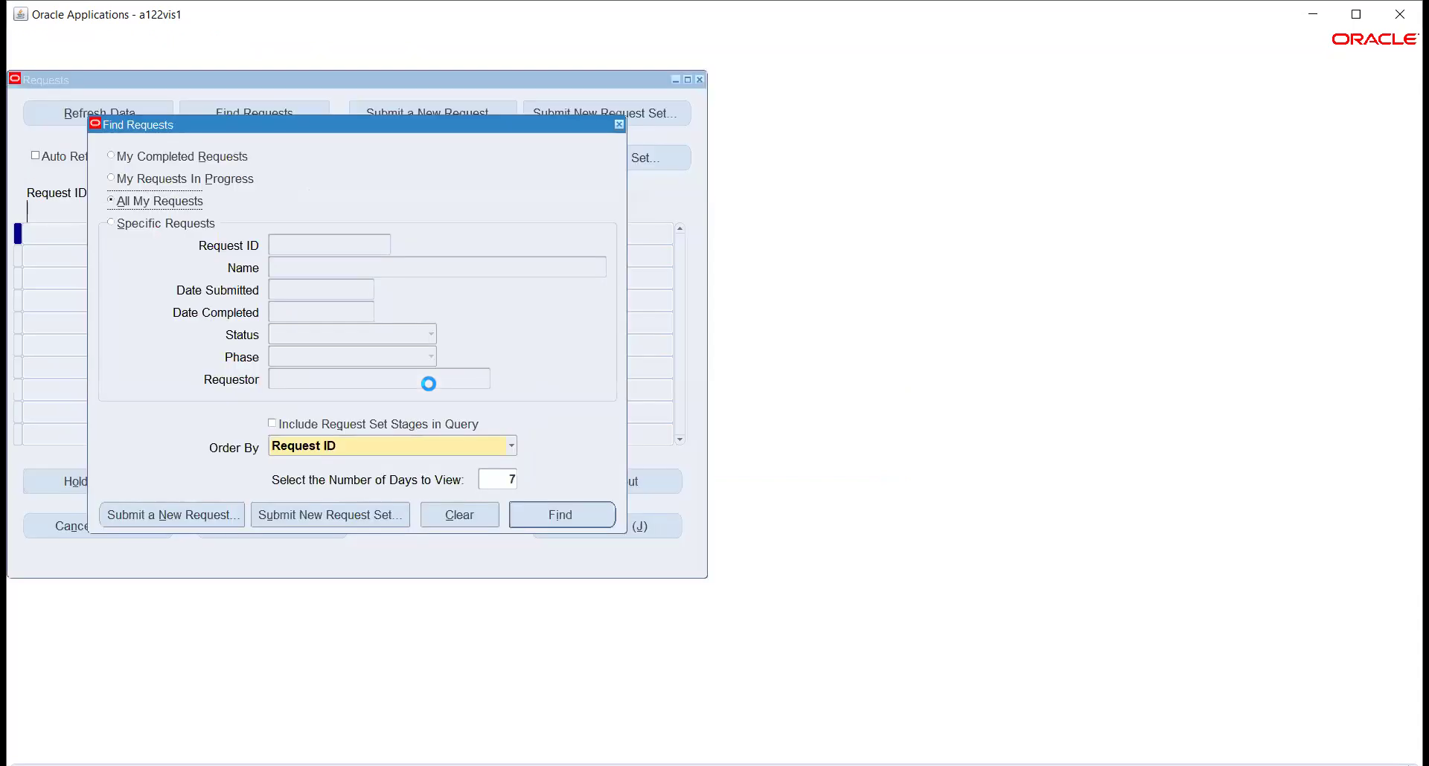
left_click(532, 511)
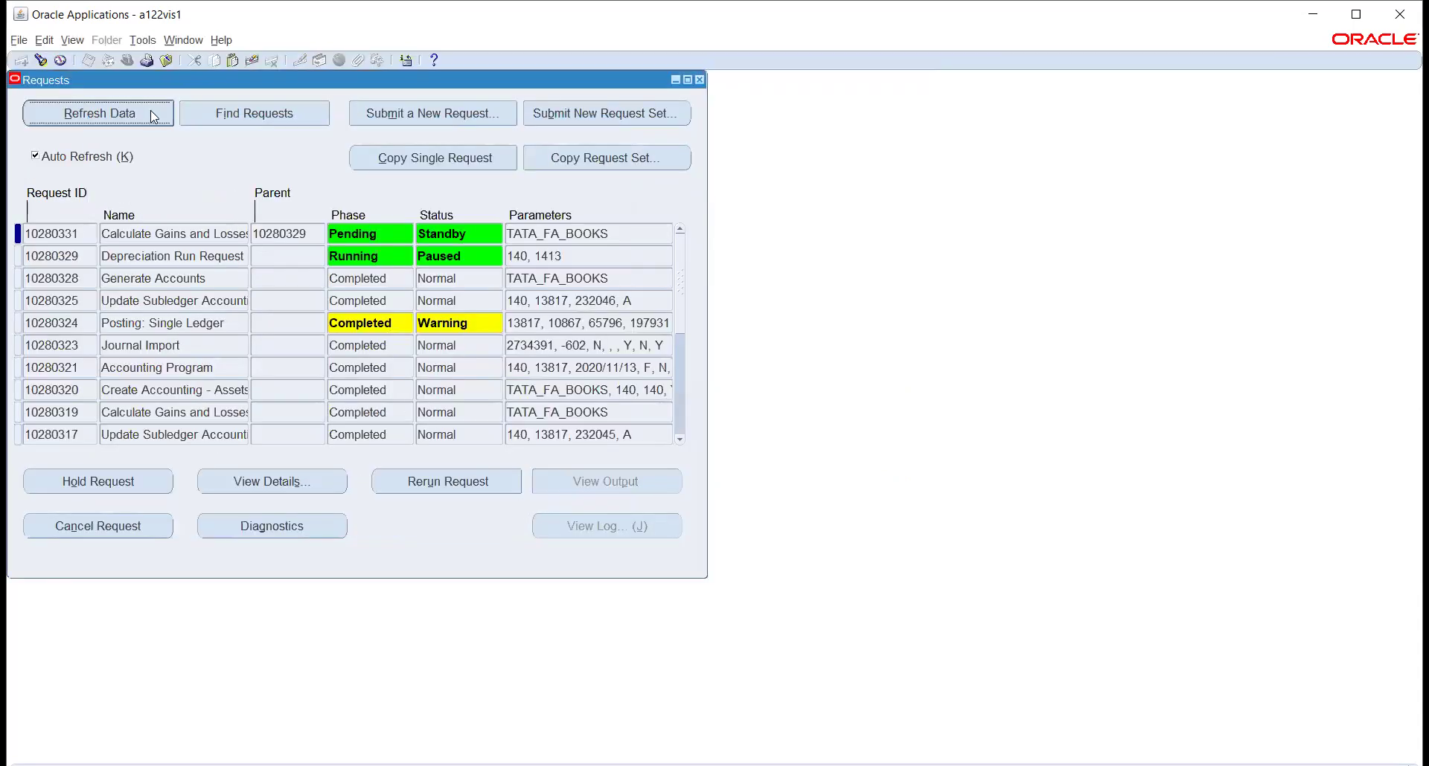
left_click(150, 112)
left_click(150, 112)
left_click(153, 117)
left_click(151, 113)
left_click(153, 118)
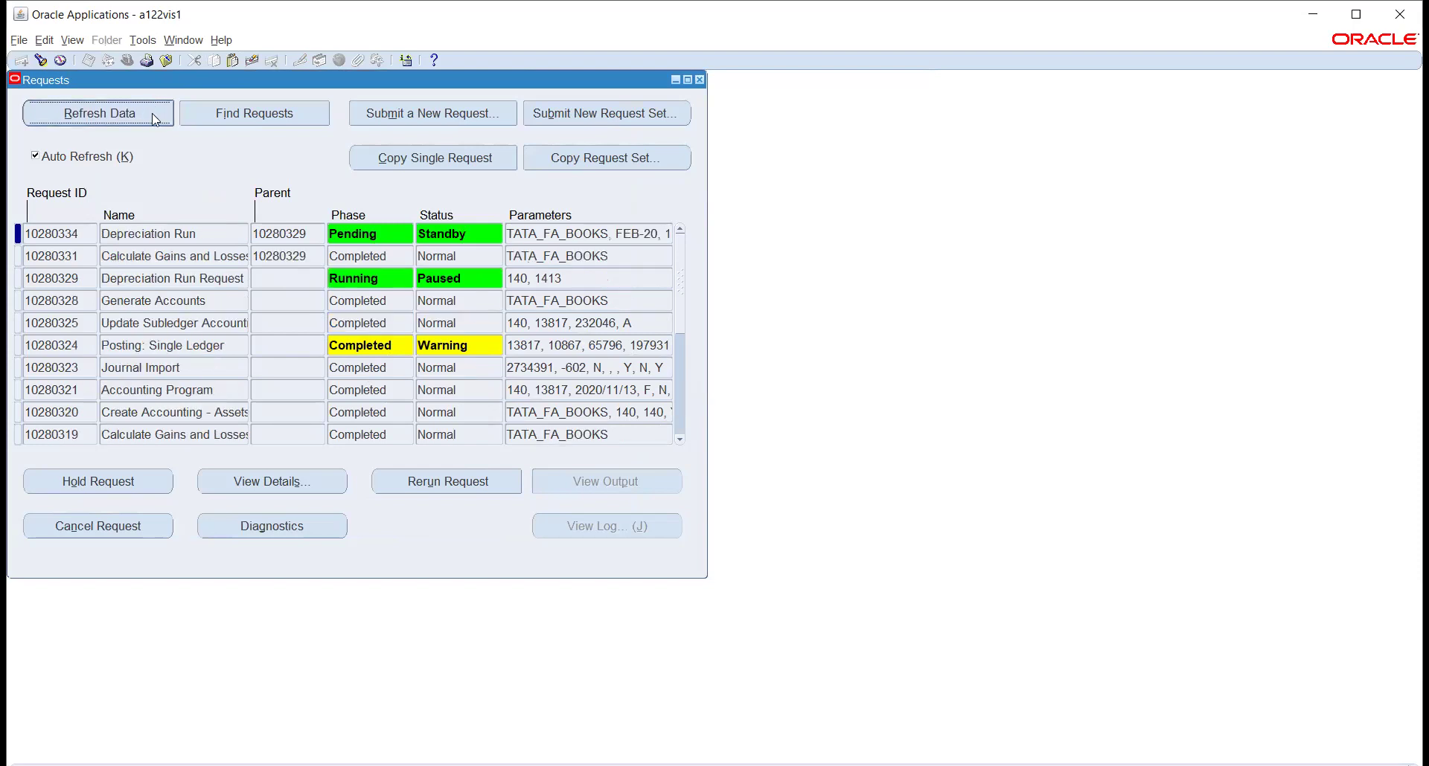
left_click(153, 117)
left_click(154, 117)
left_click(154, 118)
left_click(153, 118)
left_click(154, 117)
left_click(152, 113)
left_click(152, 113)
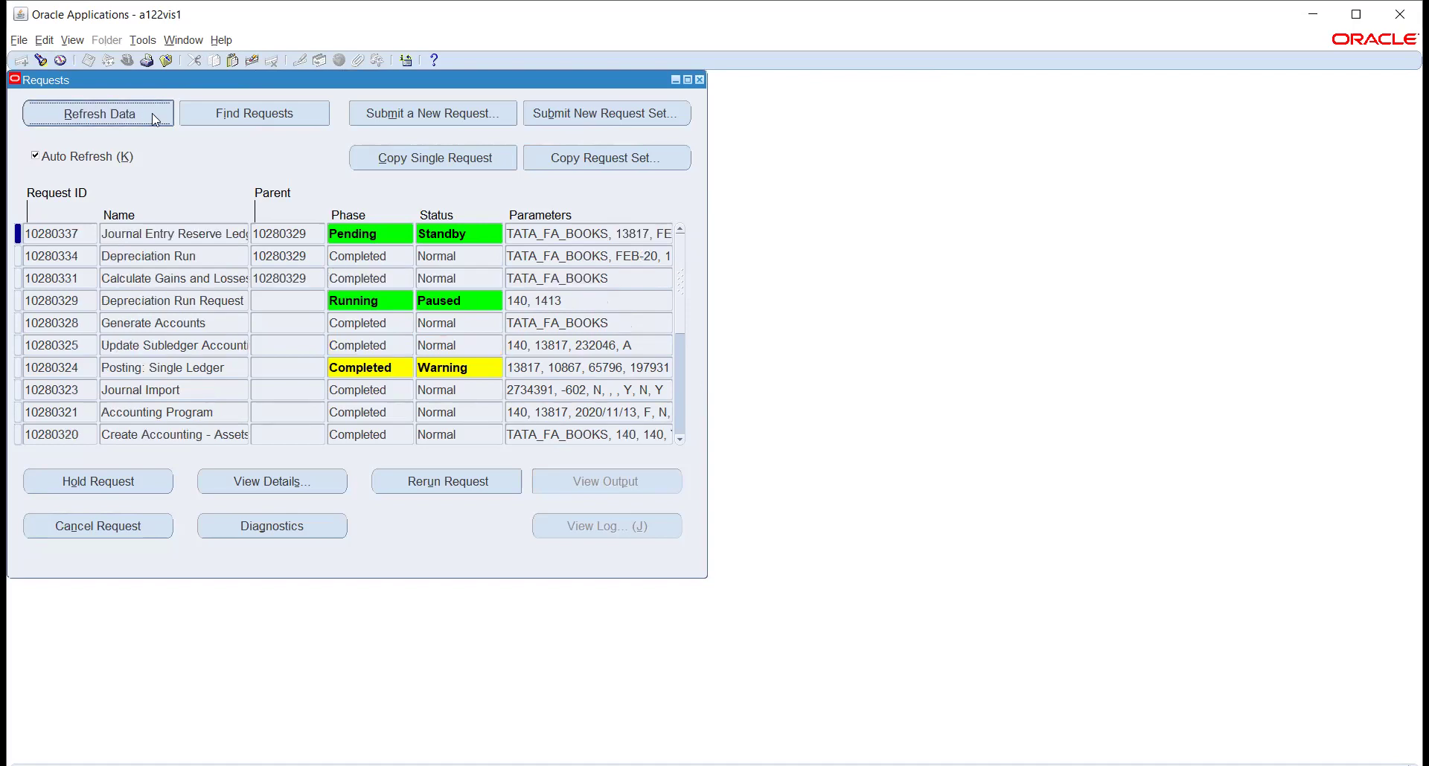
left_click(152, 113)
left_click(153, 116)
left_click(152, 113)
left_click(152, 113)
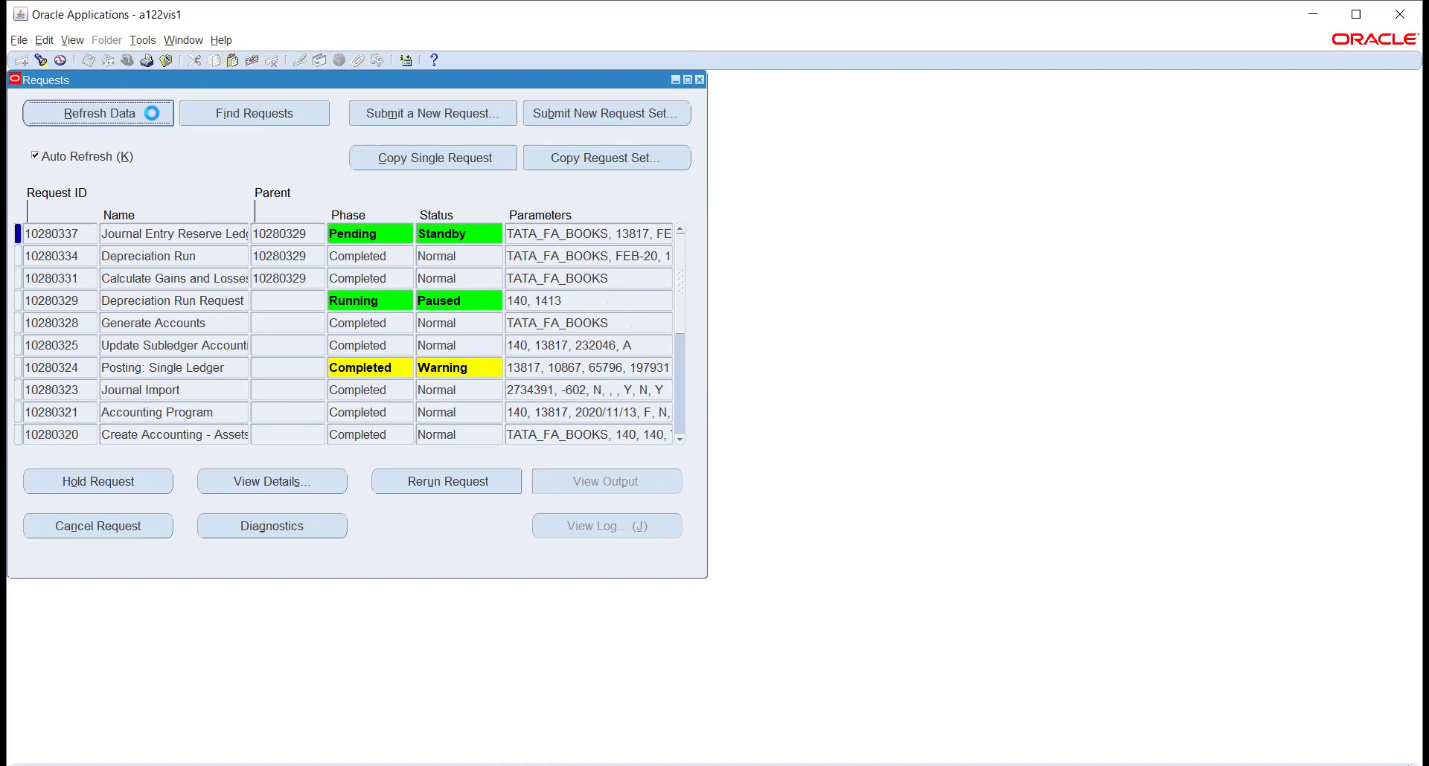
left_click(153, 116)
left_click(153, 114)
left_click(152, 118)
left_click(153, 118)
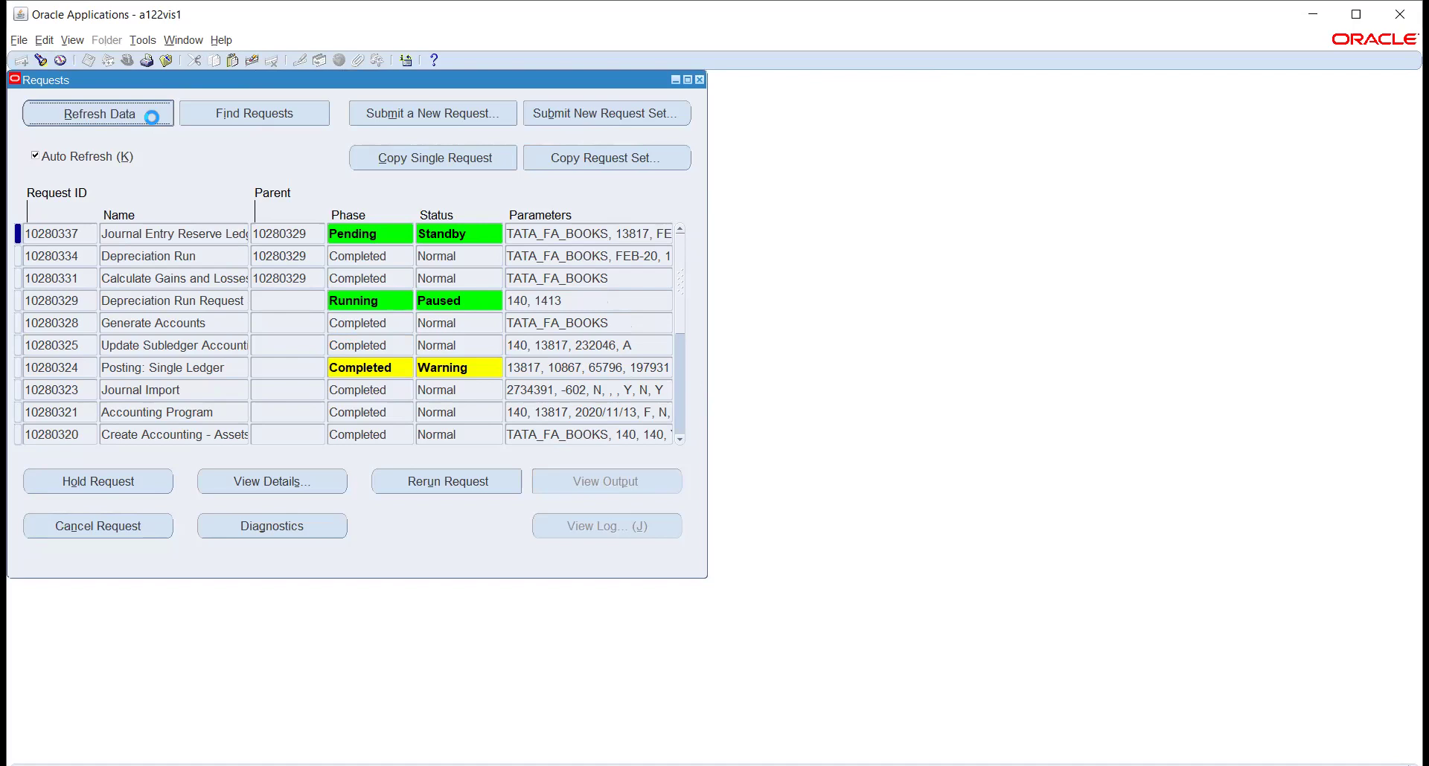
left_click(153, 117)
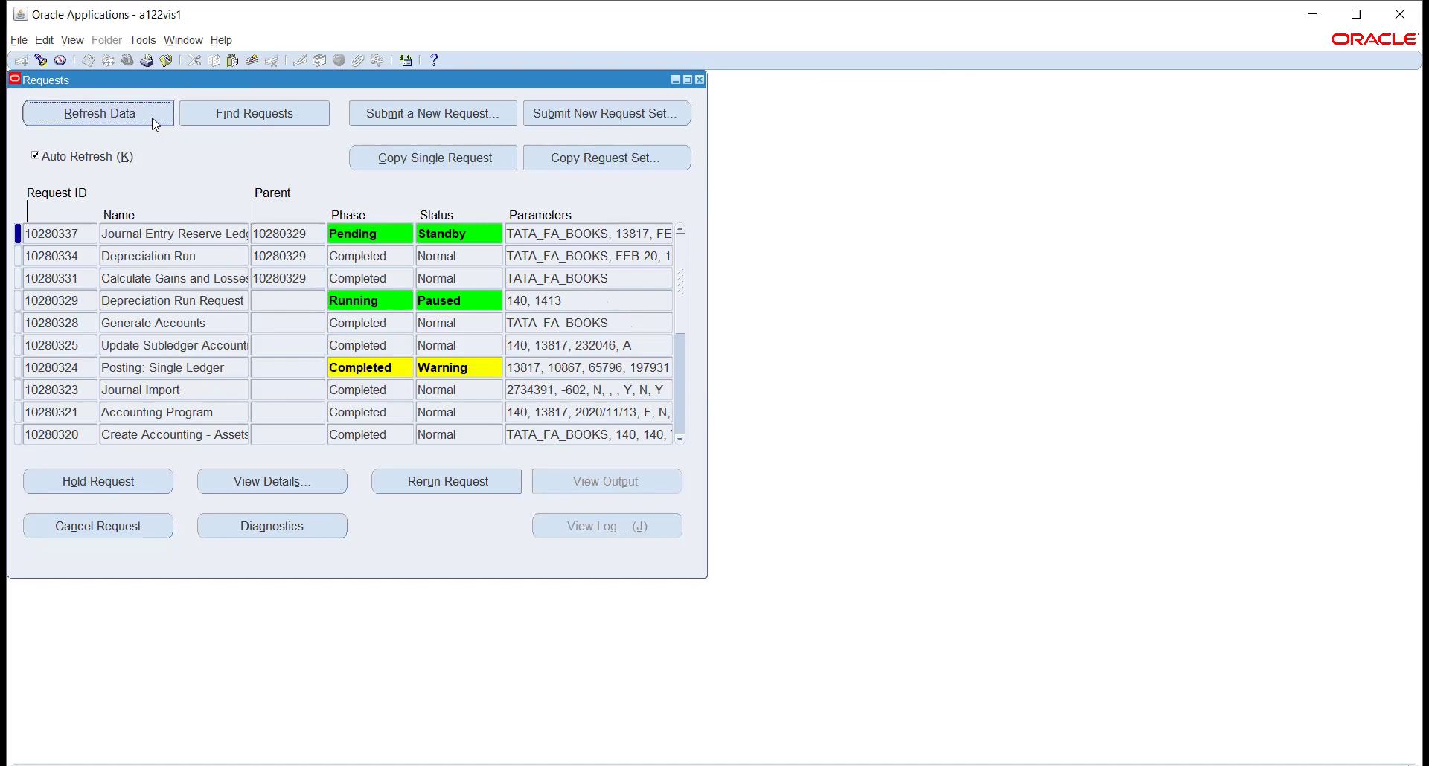
left_click(152, 117)
left_click(152, 118)
left_click(152, 118)
left_click(154, 114)
left_click(155, 115)
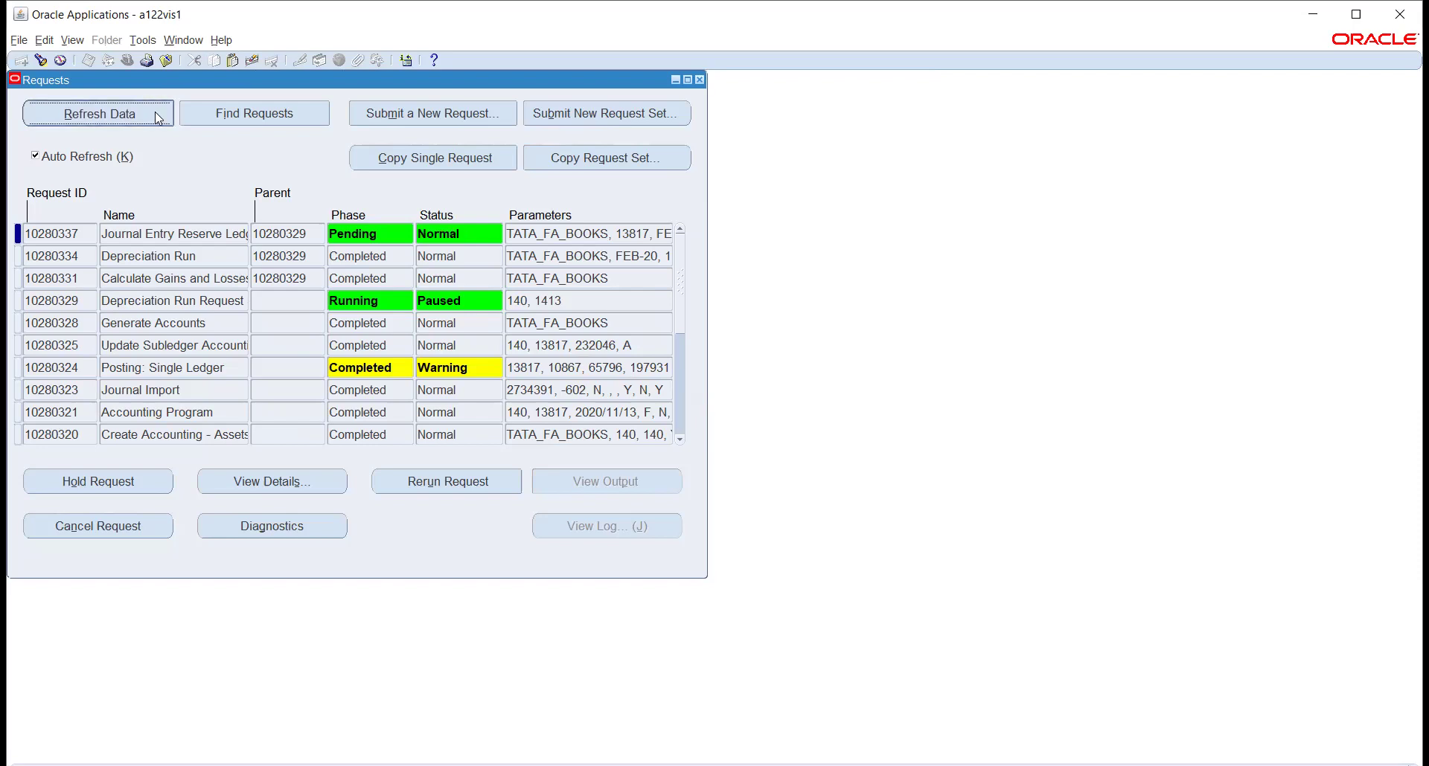
left_click(157, 118)
left_click(158, 117)
left_click(158, 117)
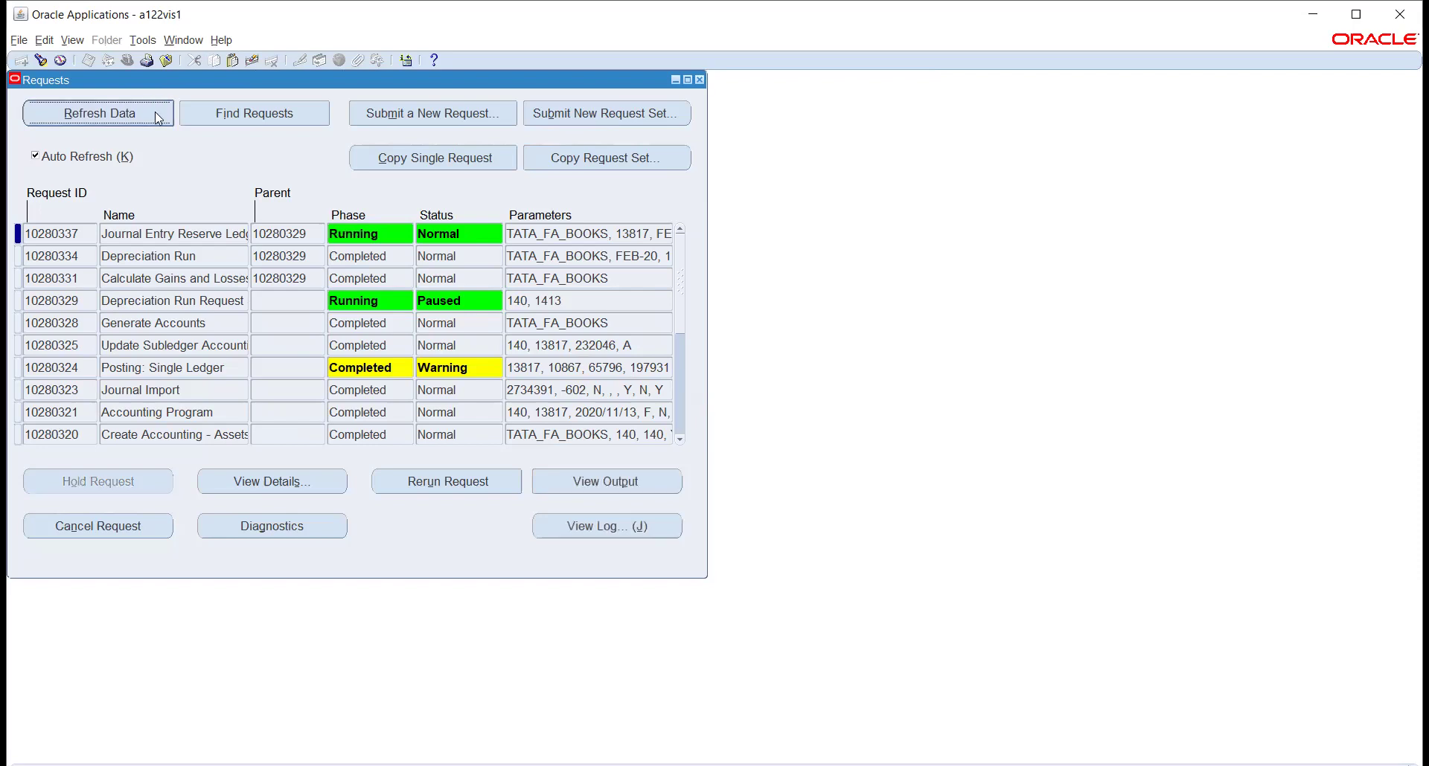
left_click(156, 113)
left_click(157, 115)
left_click(157, 116)
left_click(155, 113)
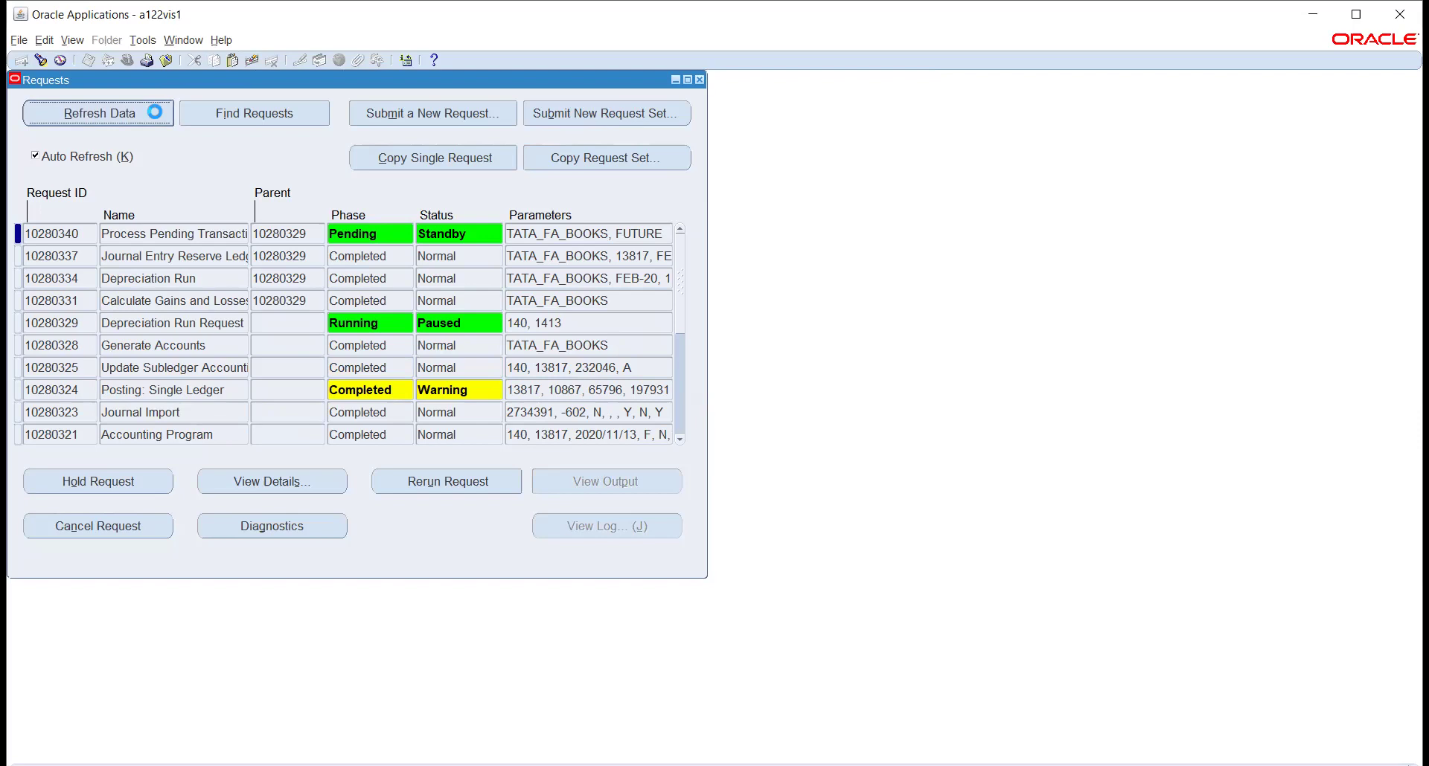
left_click(156, 115)
left_click(156, 114)
left_click(154, 112)
left_click(156, 113)
left_click(156, 116)
left_click(155, 112)
left_click(155, 113)
left_click(156, 115)
left_click(154, 113)
left_click(156, 116)
left_click(155, 117)
left_click(155, 116)
left_click(155, 116)
left_click(155, 117)
left_click(155, 116)
left_click(155, 114)
left_click(158, 118)
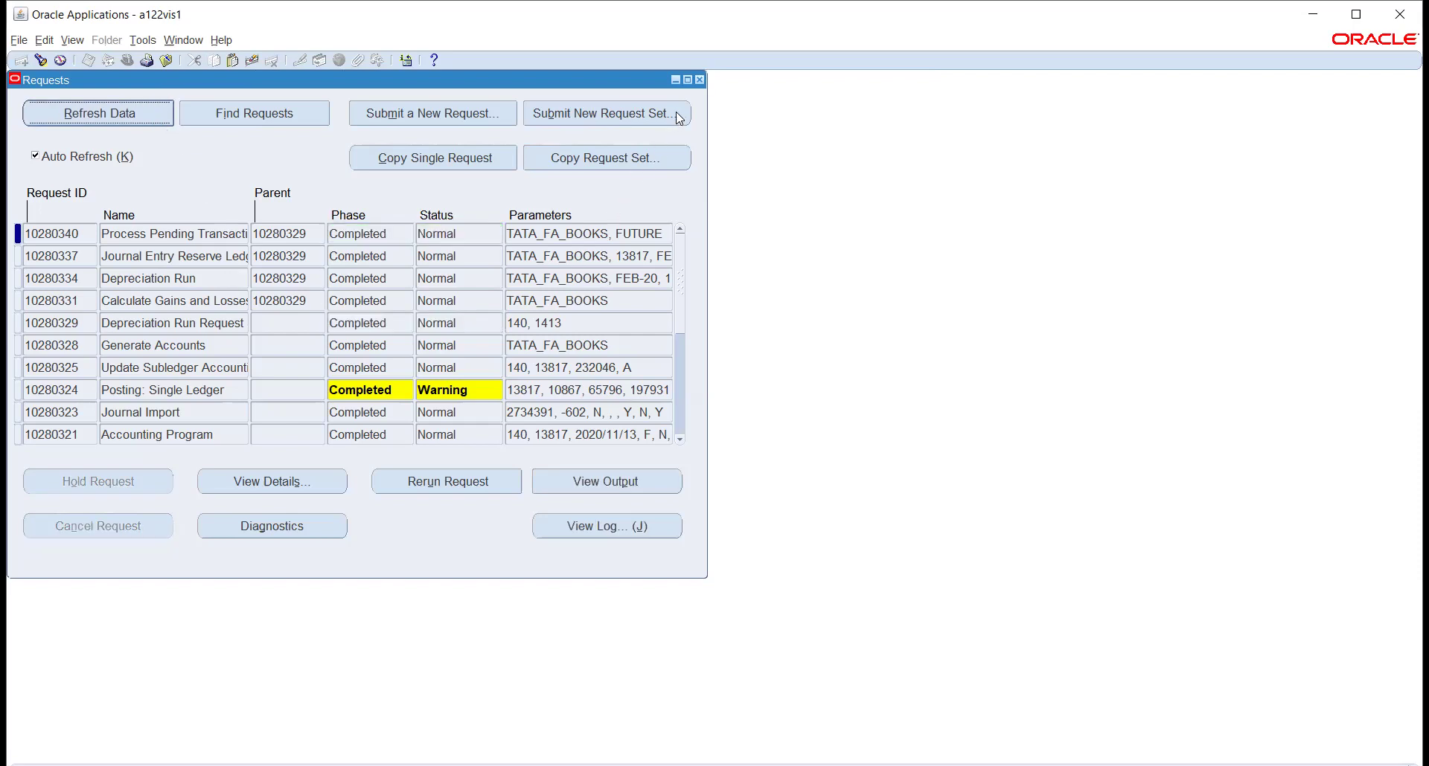
left_click(700, 81)
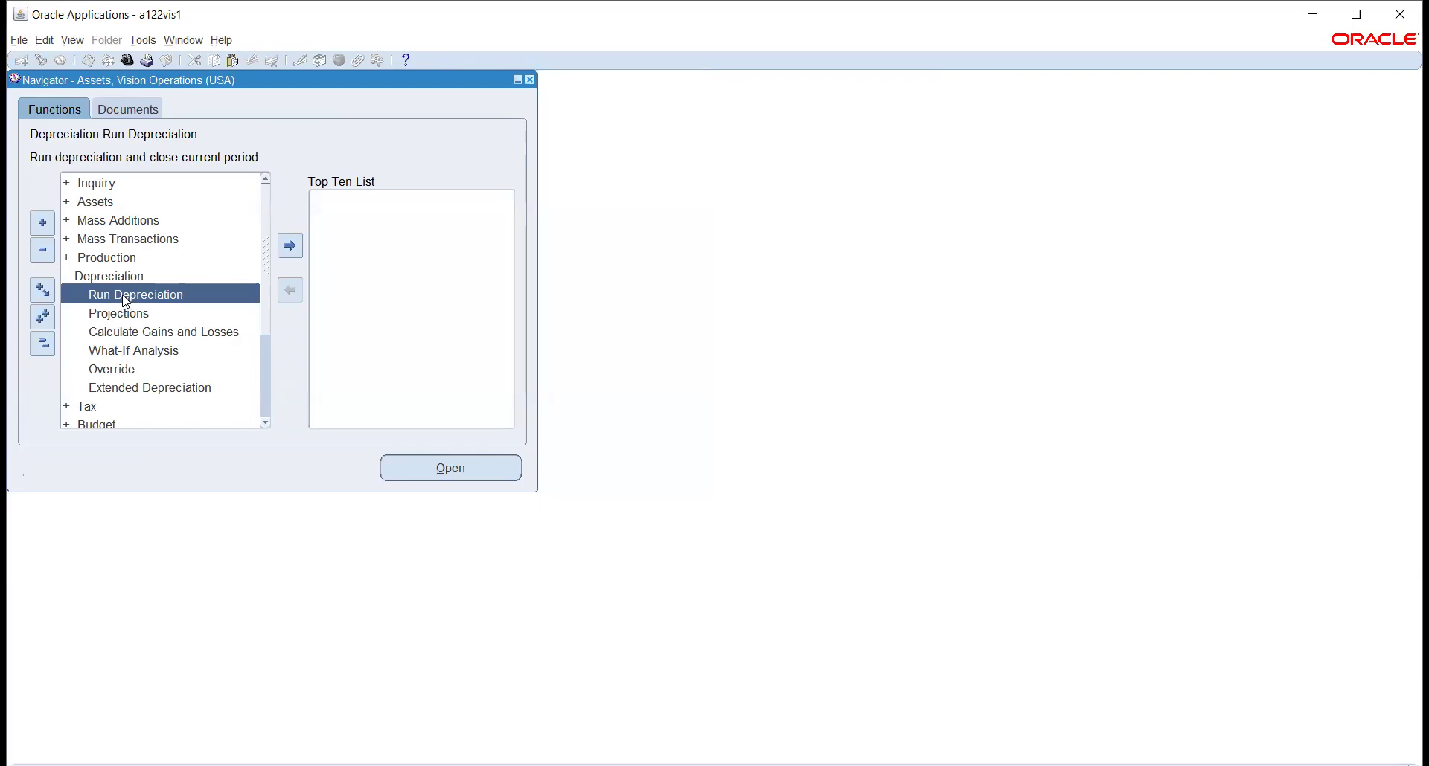
Run depreciation for TATA_FA_BOOKS in period MAR-20 without closing the period, saving the changes when leaving the form
double_click(109, 294)
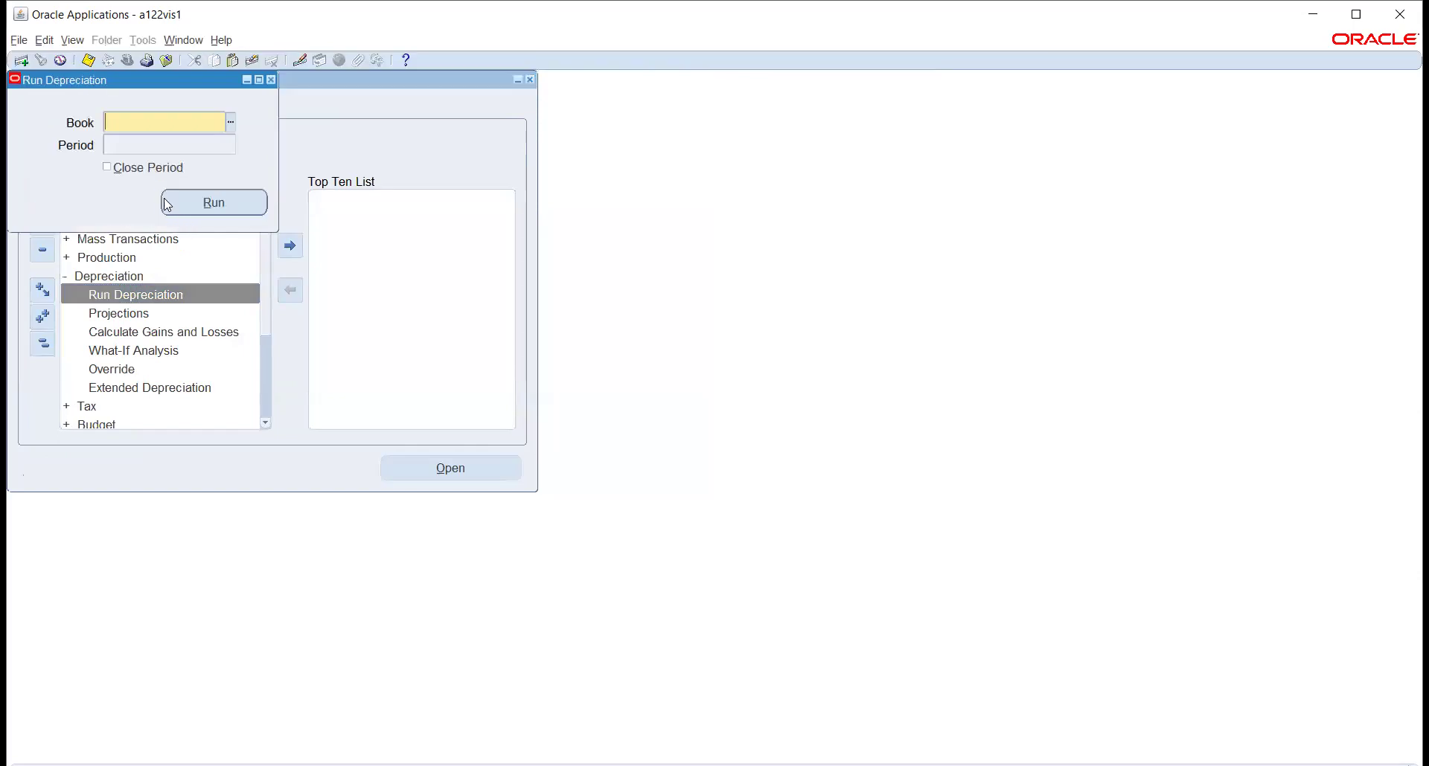
type("TATA")
key("Tab")
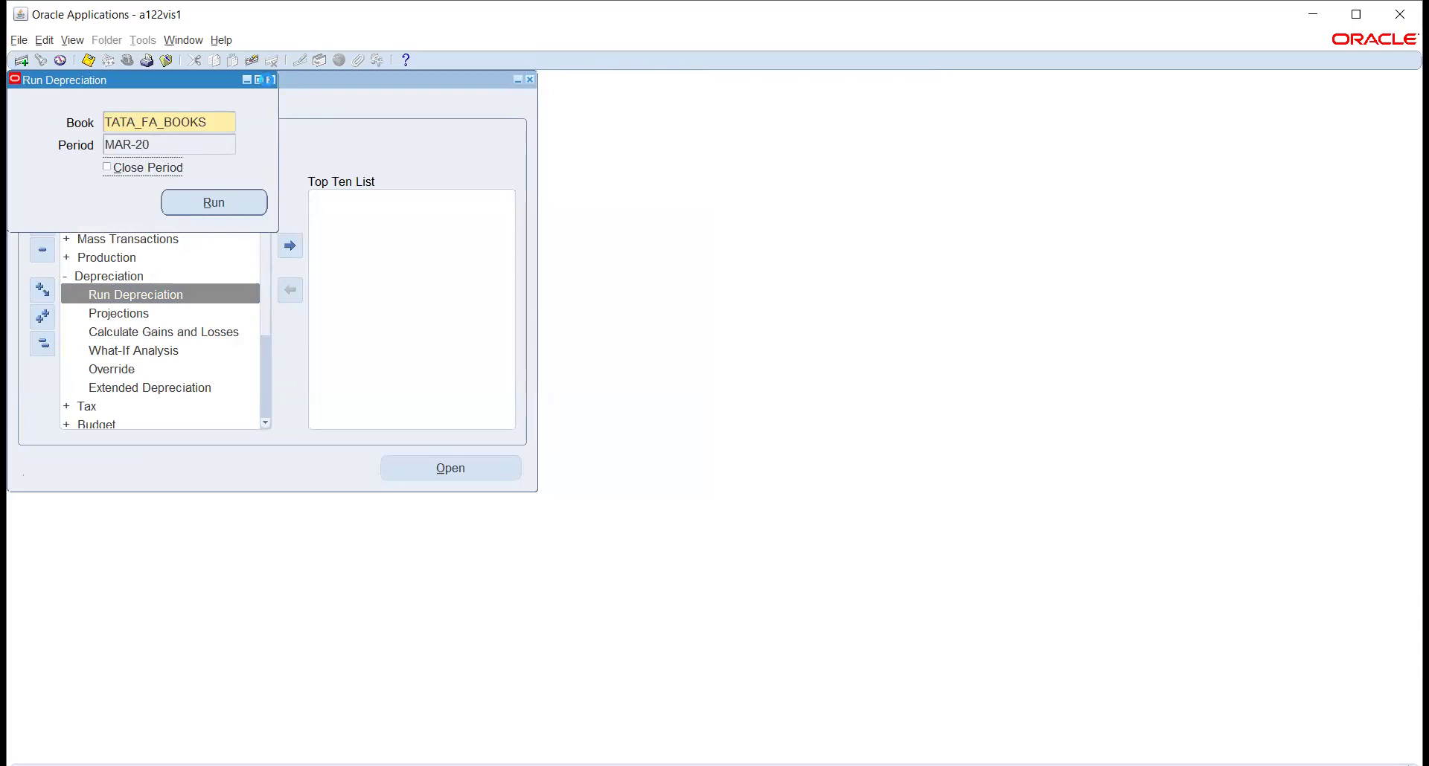
left_click(271, 79)
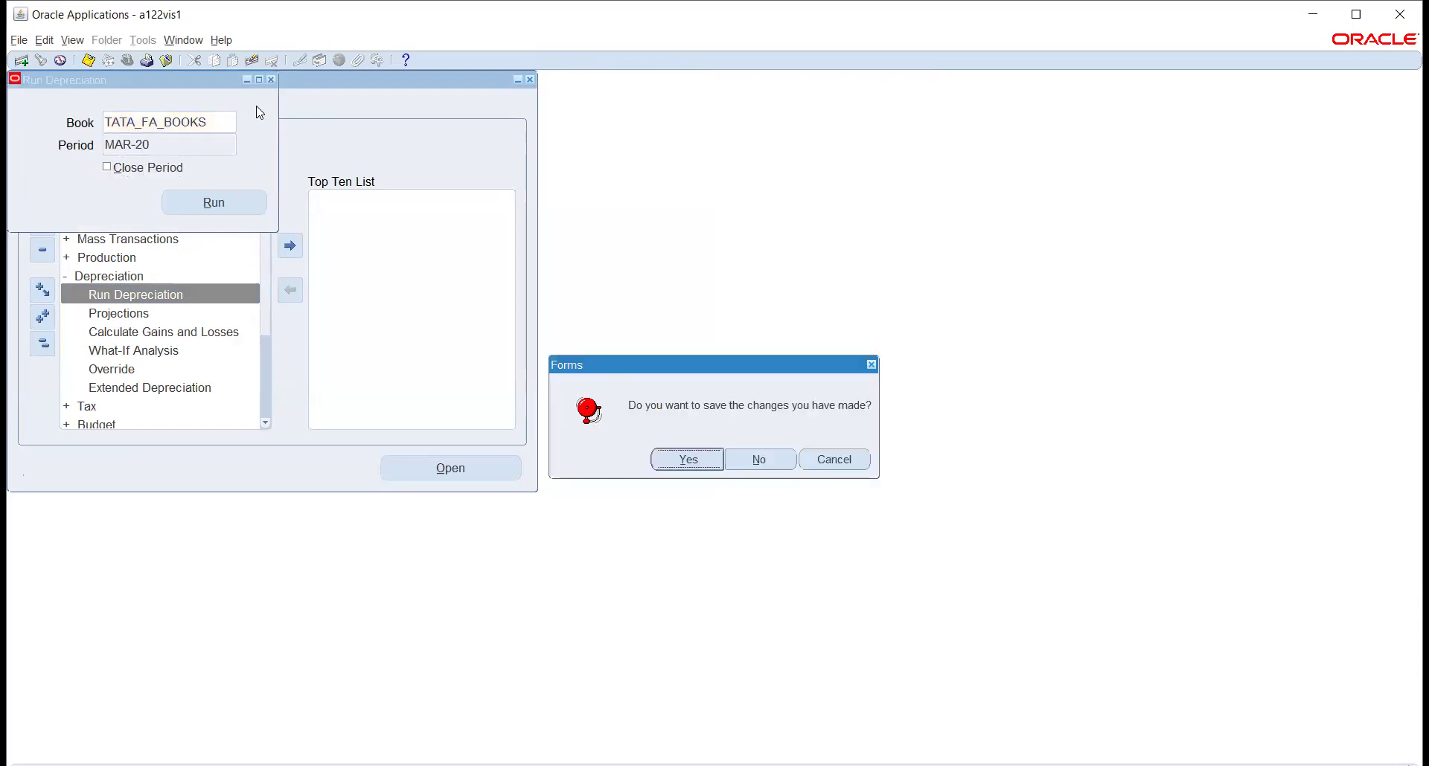
left_click(699, 465)
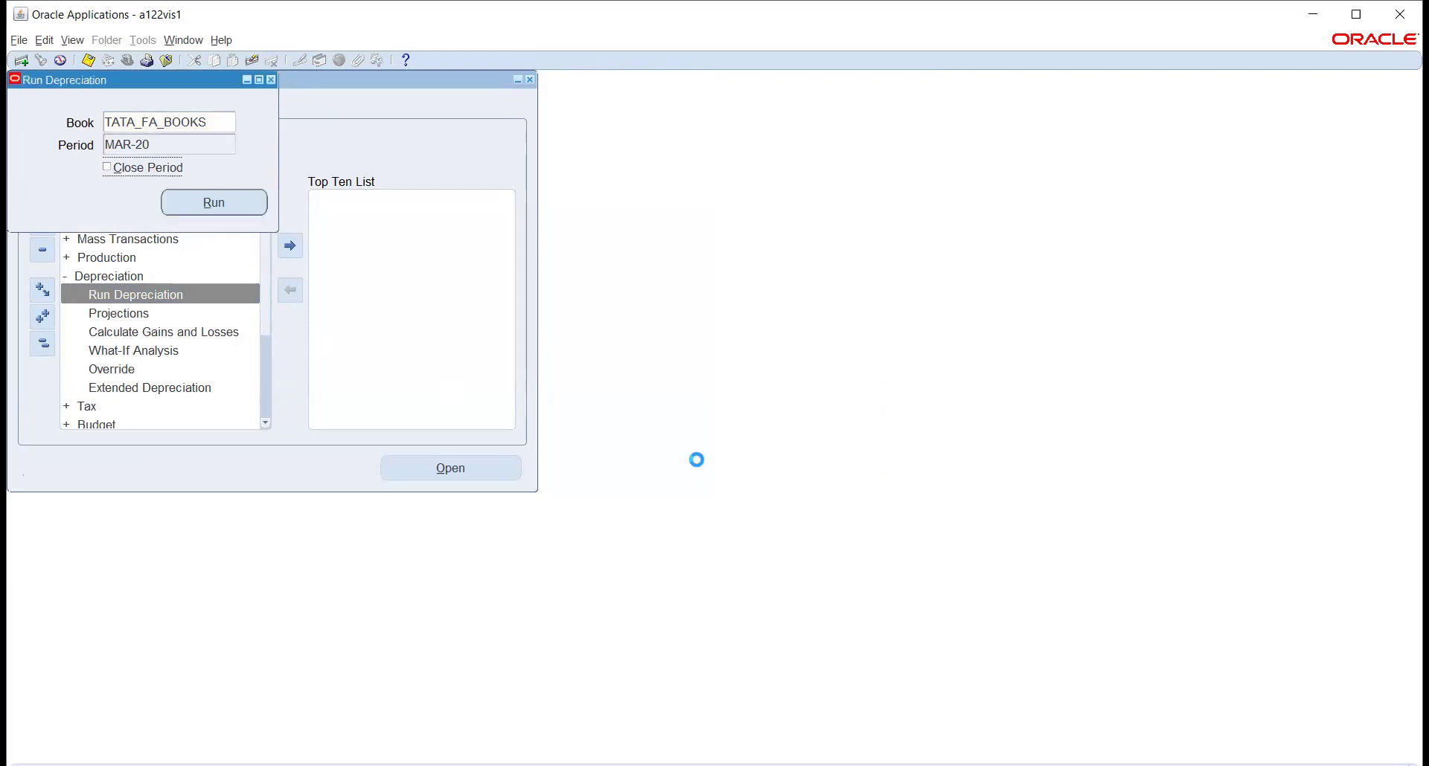
left_click(862, 445)
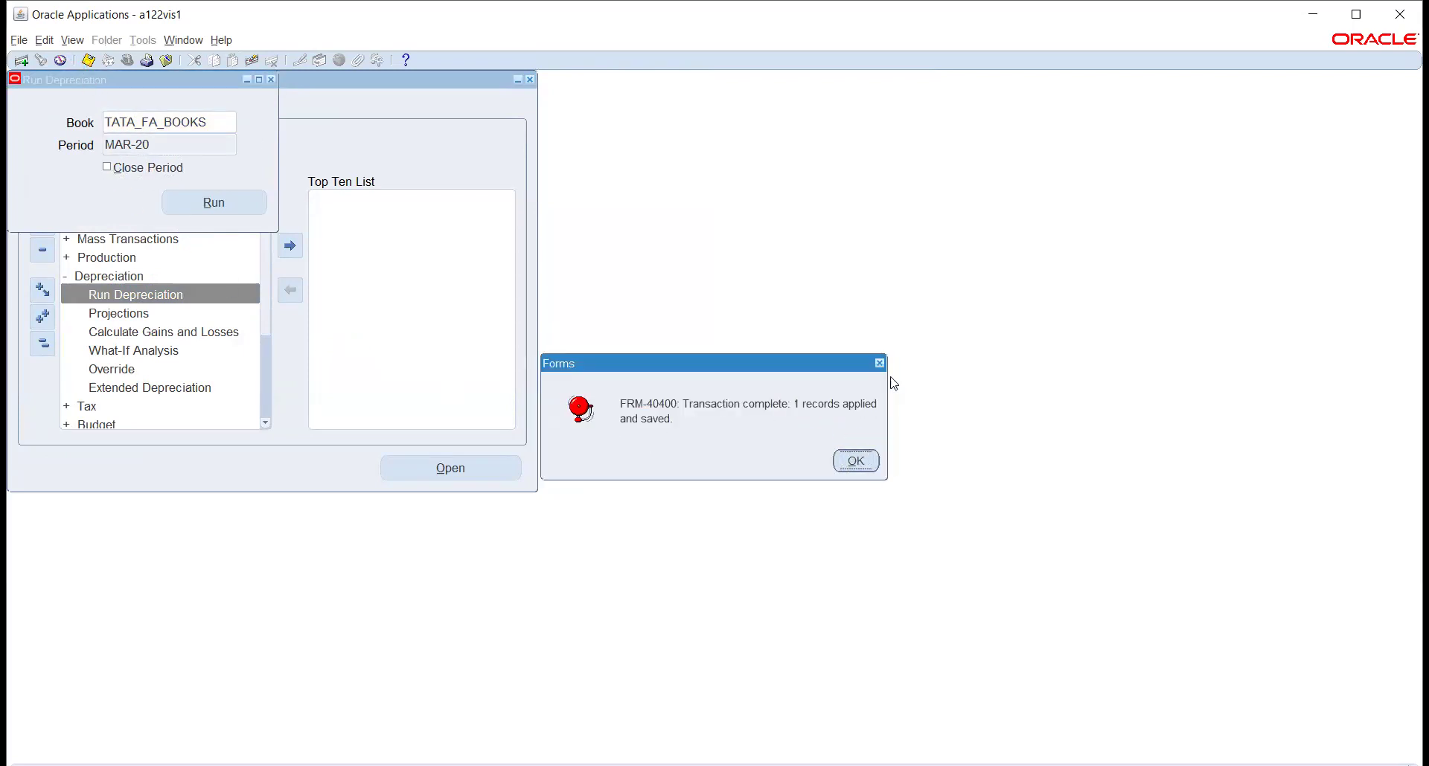
left_click(853, 461)
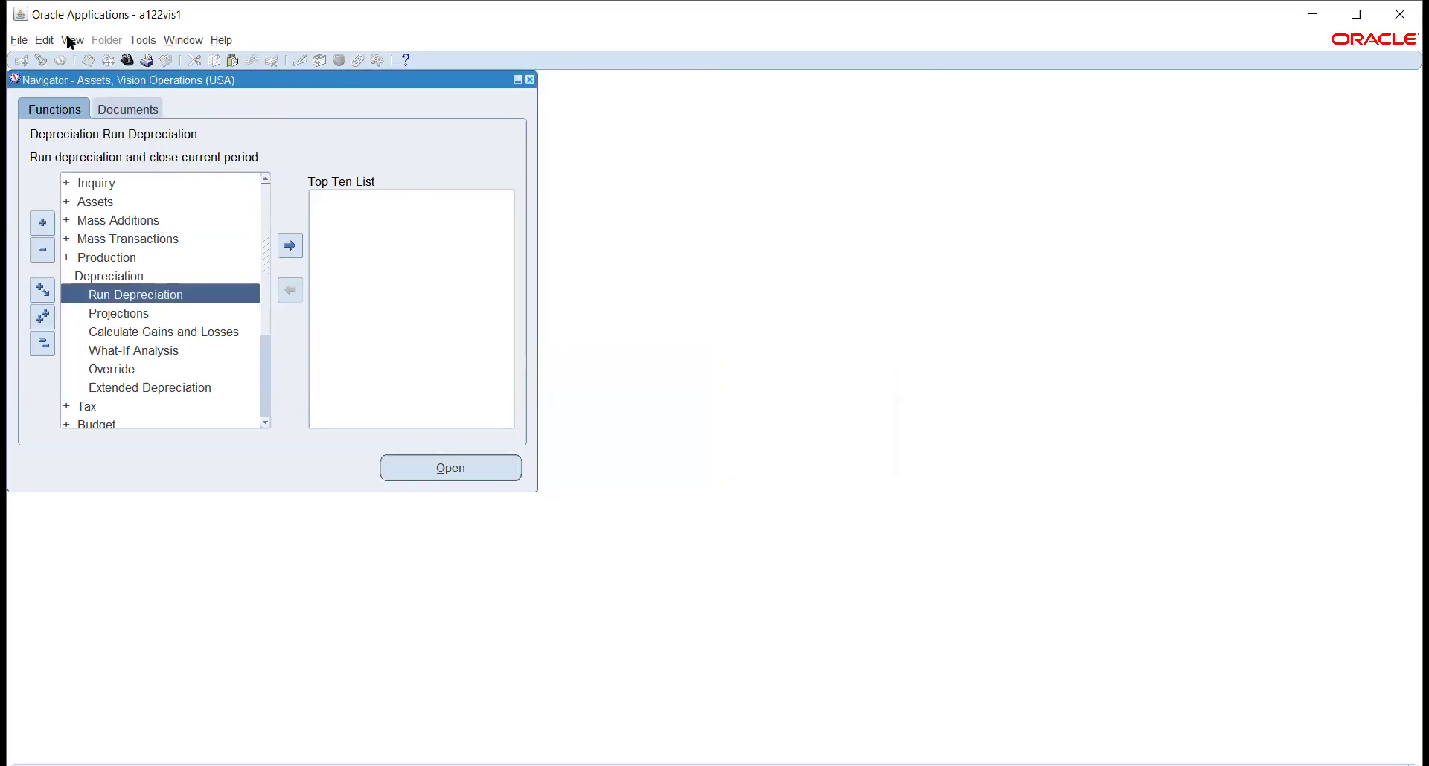
Find all own requests, keep refreshing until the MAR-20 depreciation run and its child requests finish, then close the list
left_click(72, 39)
left_click(102, 253)
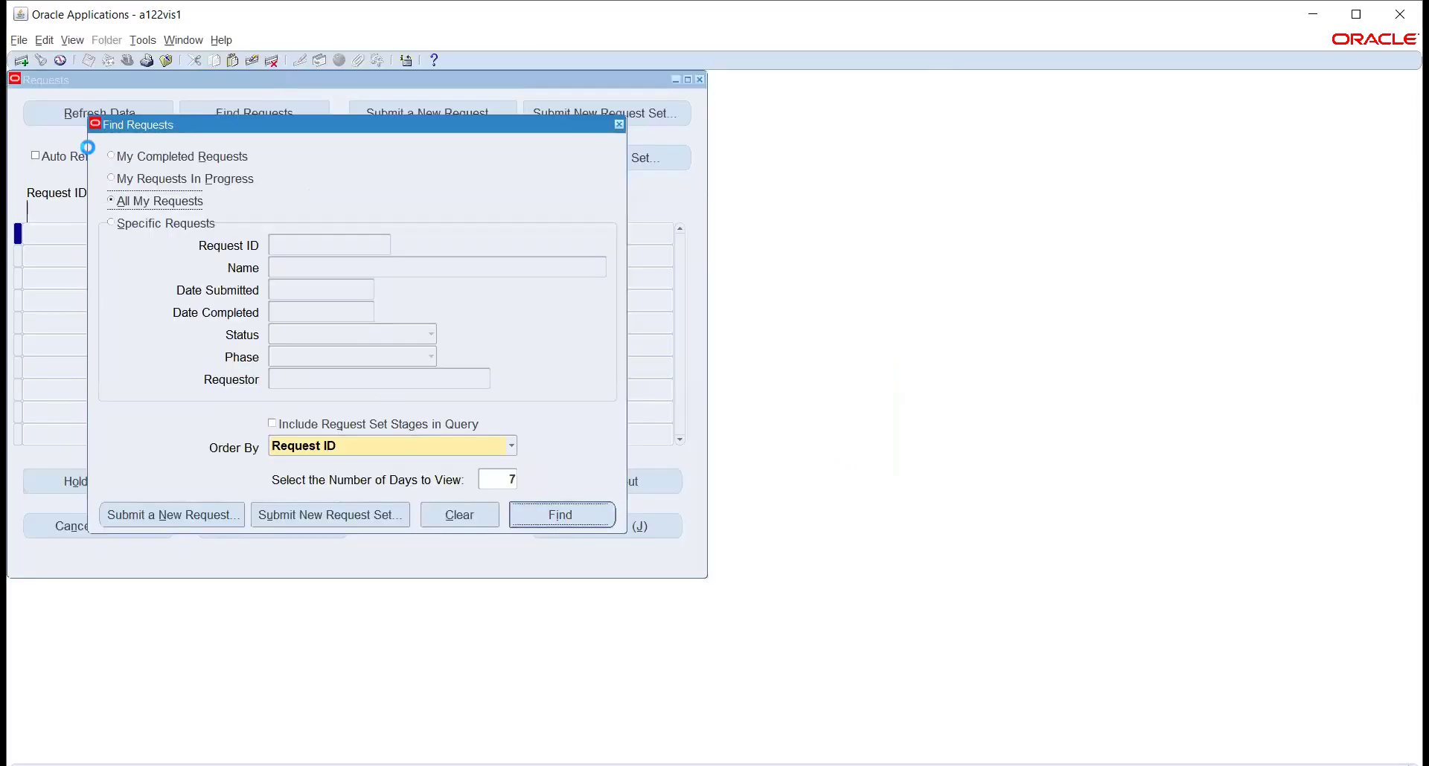
left_click(85, 123)
left_click(85, 120)
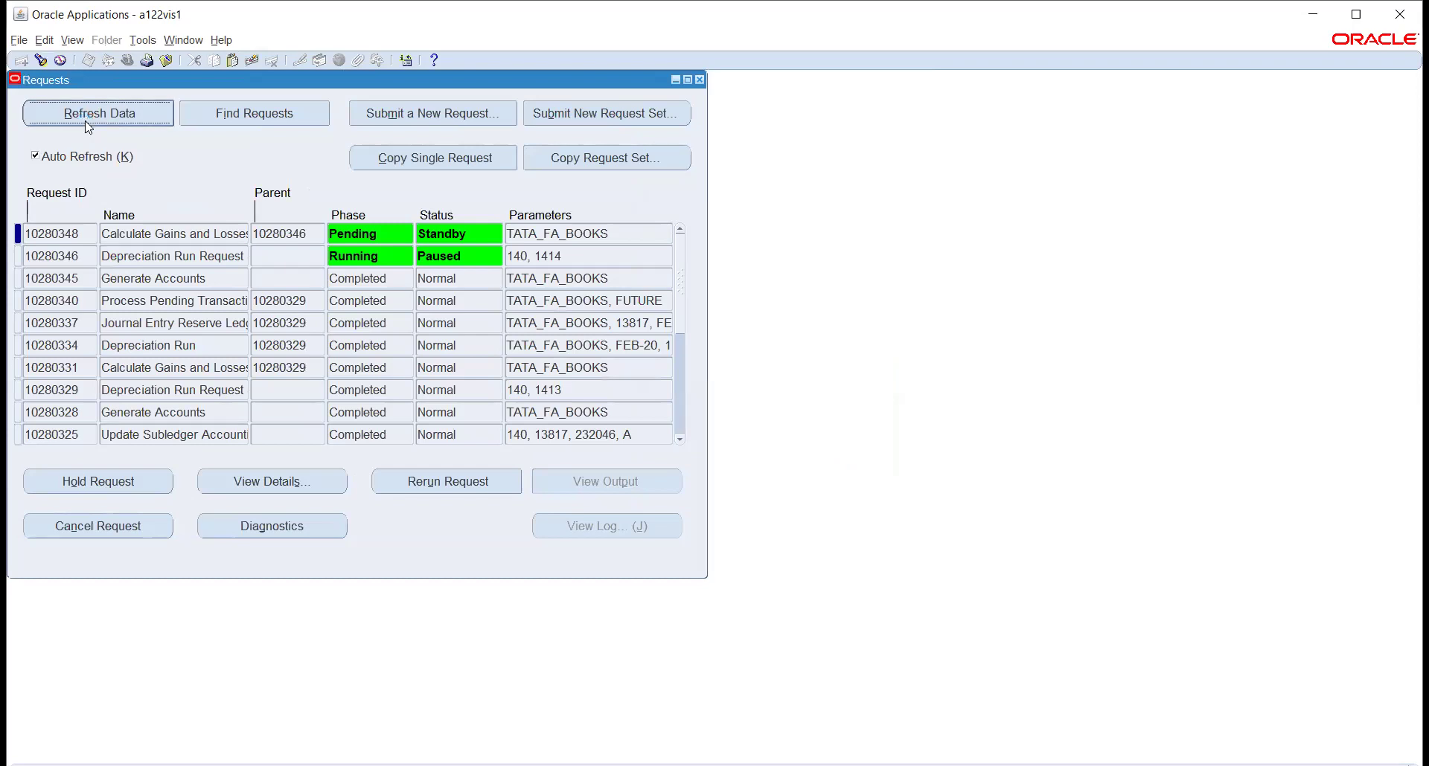
left_click(85, 119)
left_click(85, 119)
left_click(85, 120)
left_click(84, 119)
left_click(85, 121)
left_click(86, 122)
left_click(85, 119)
left_click(85, 119)
left_click(85, 119)
left_click(85, 119)
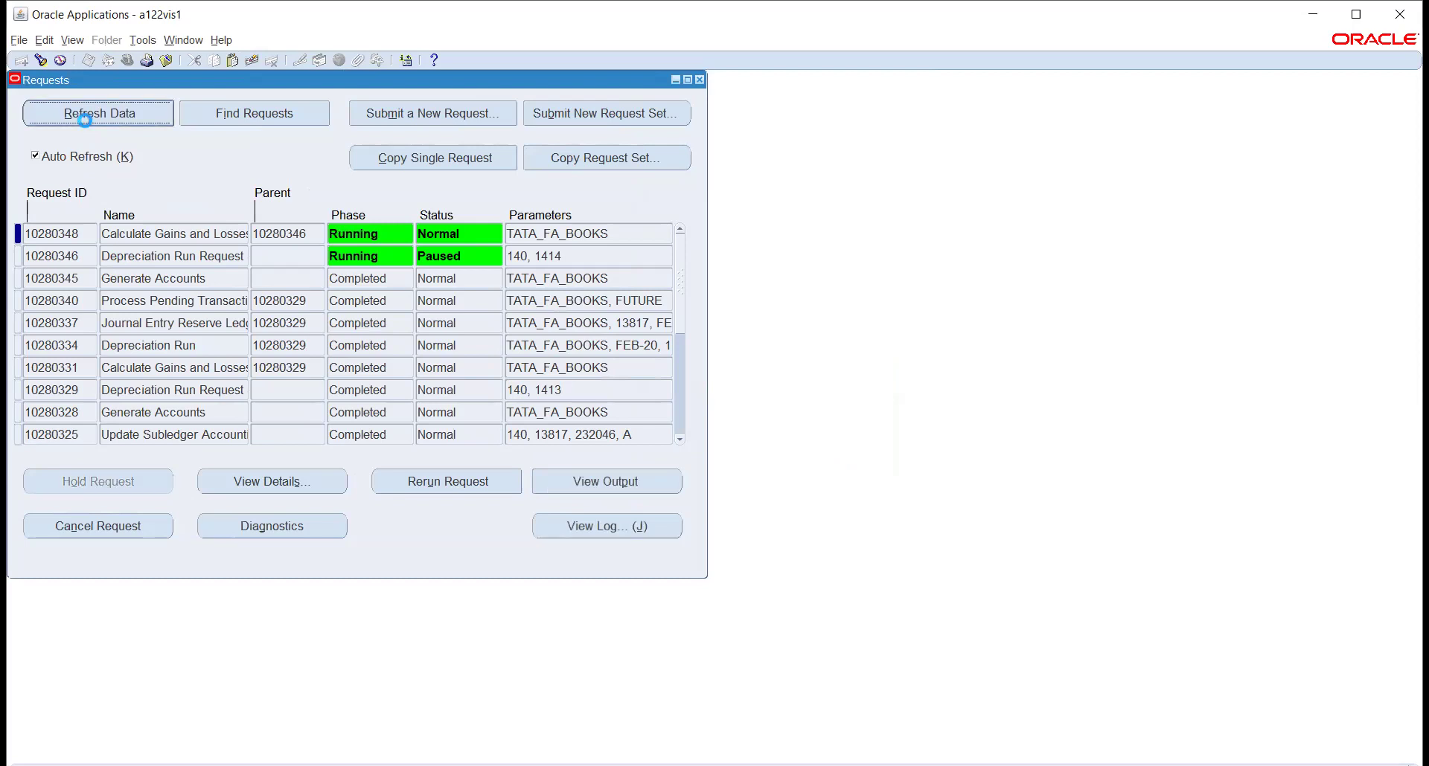
left_click(86, 120)
left_click(84, 121)
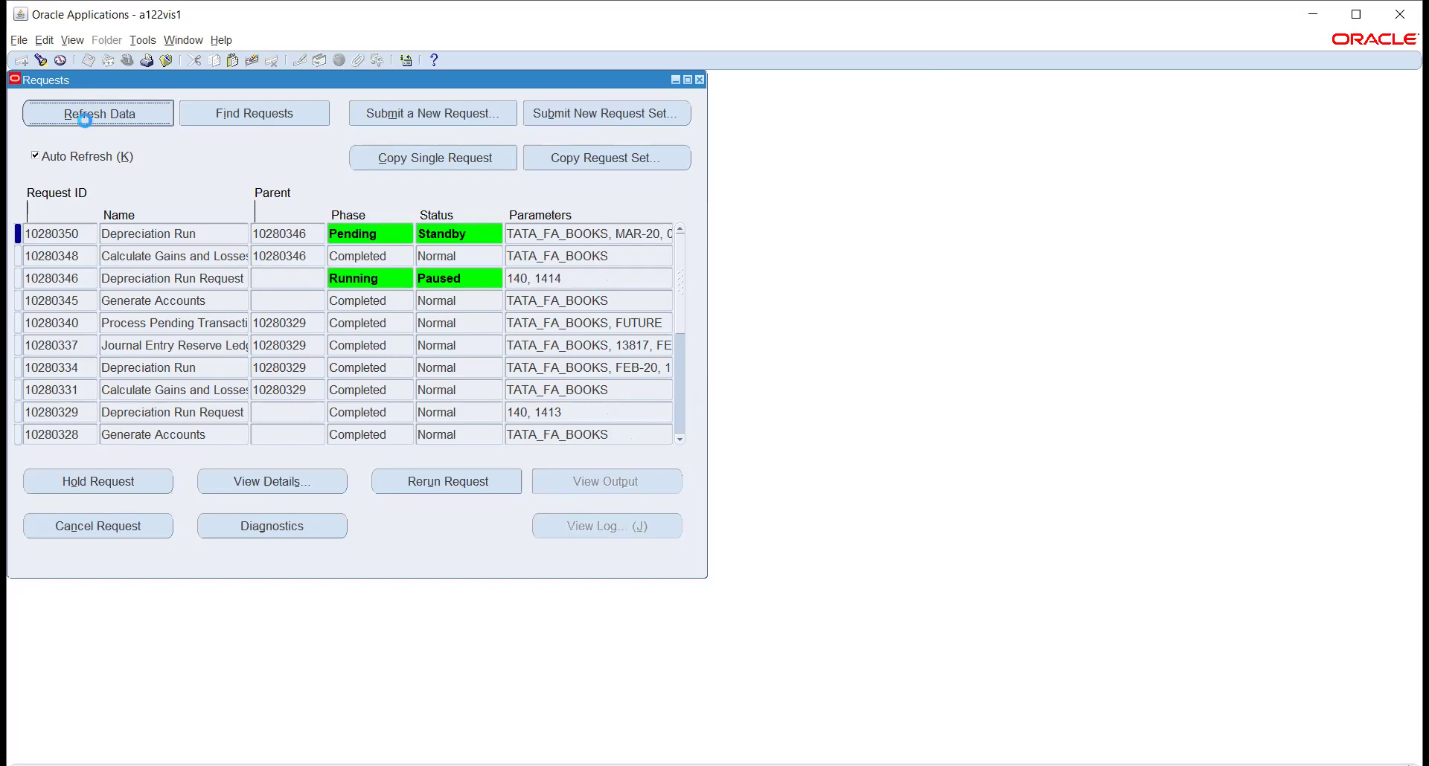
left_click(85, 120)
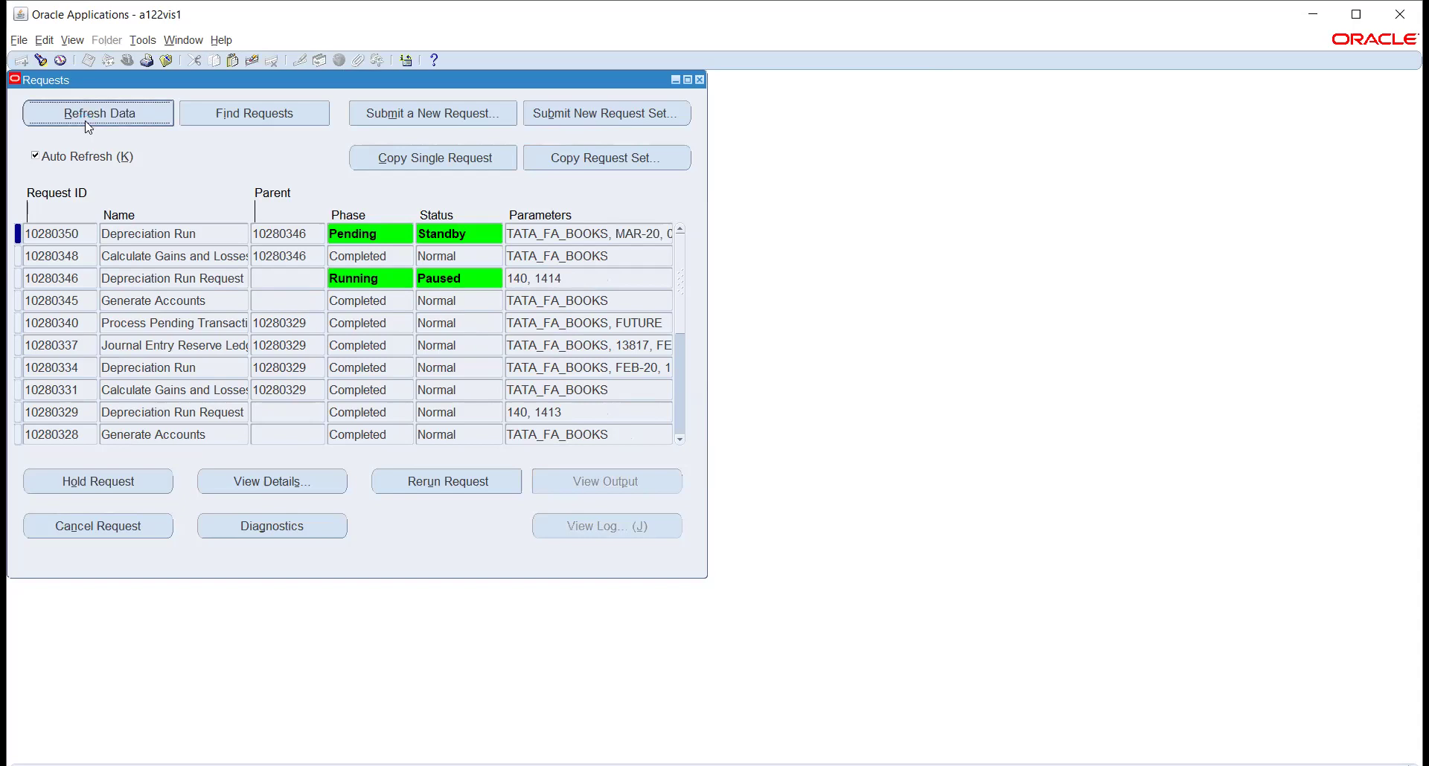
left_click(84, 120)
left_click(85, 120)
left_click(85, 122)
left_click(85, 121)
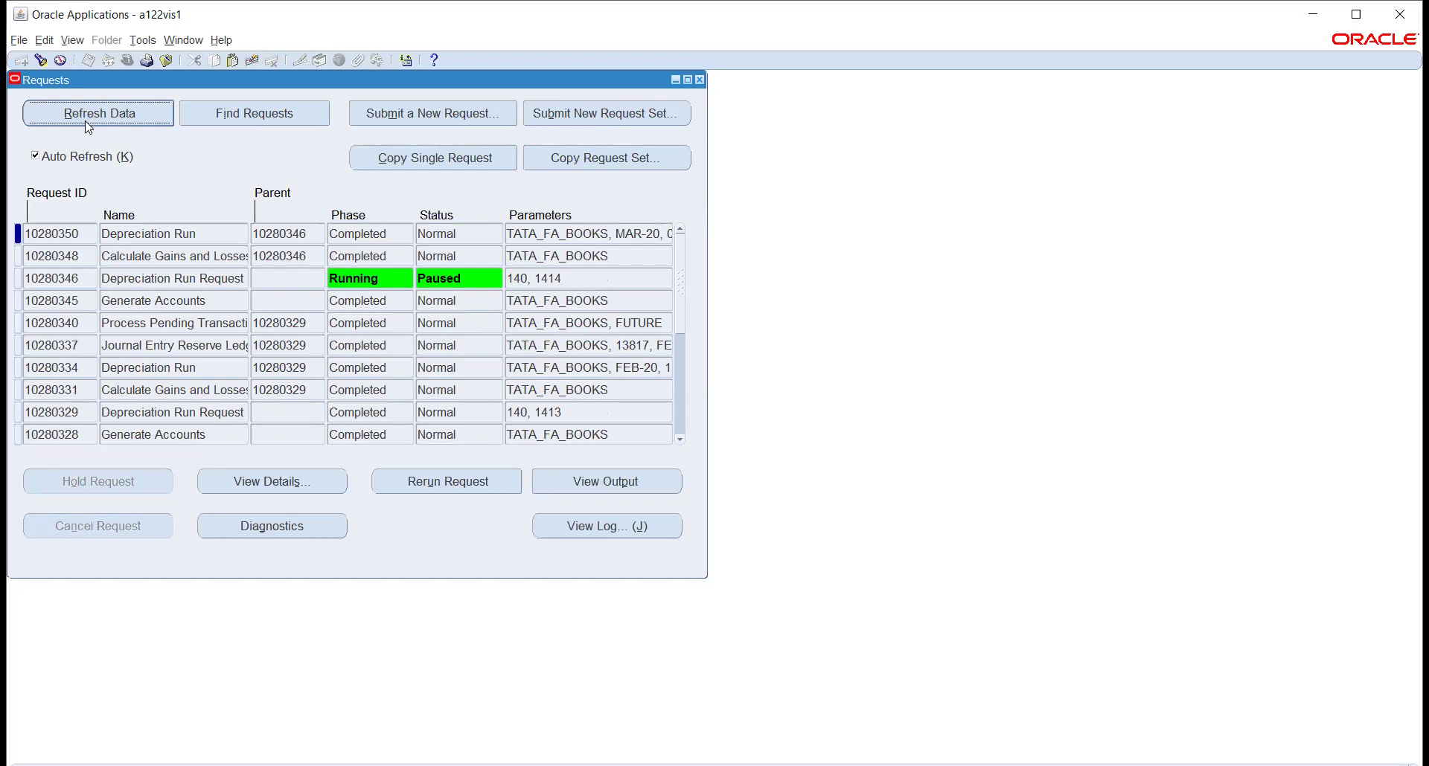
left_click(86, 121)
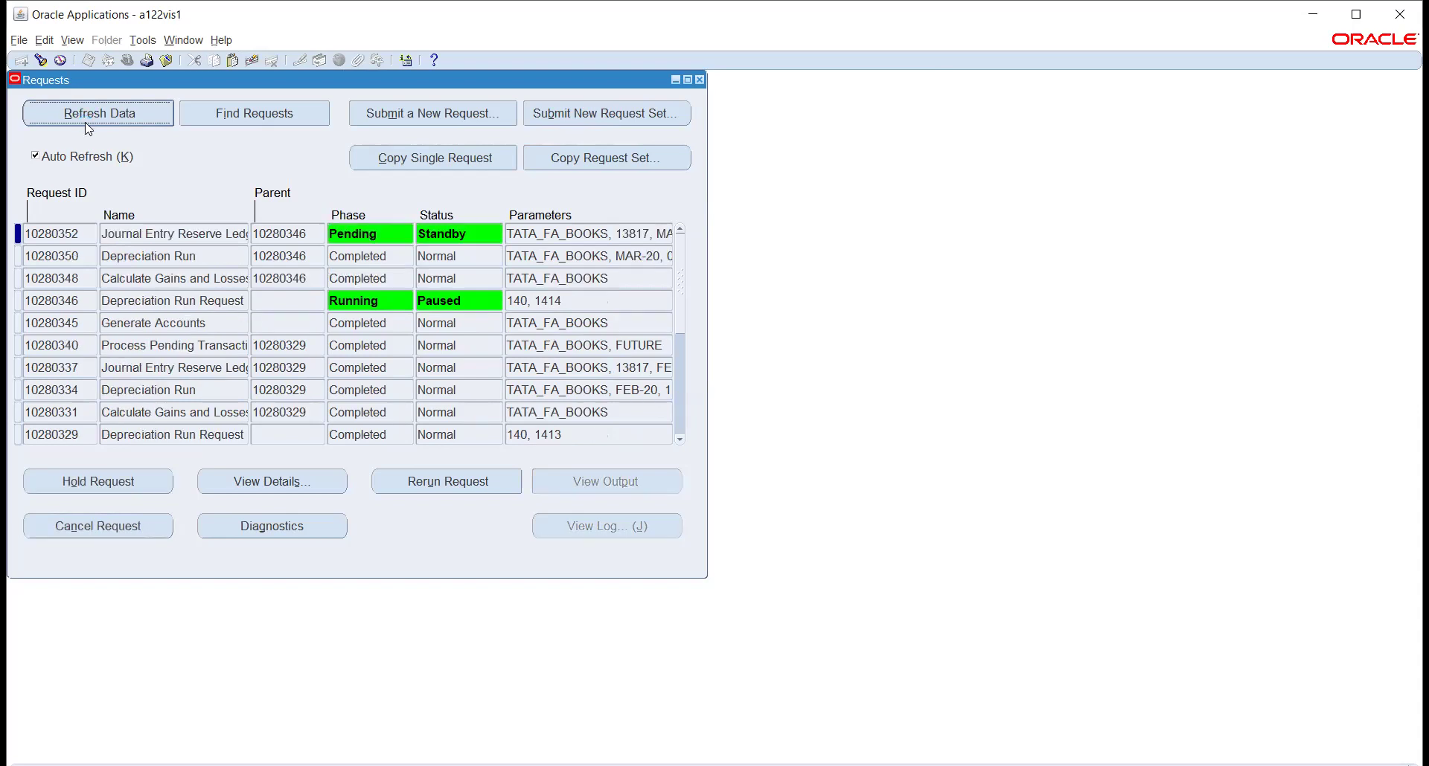
left_click(85, 121)
left_click(84, 122)
left_click(87, 116)
left_click(85, 116)
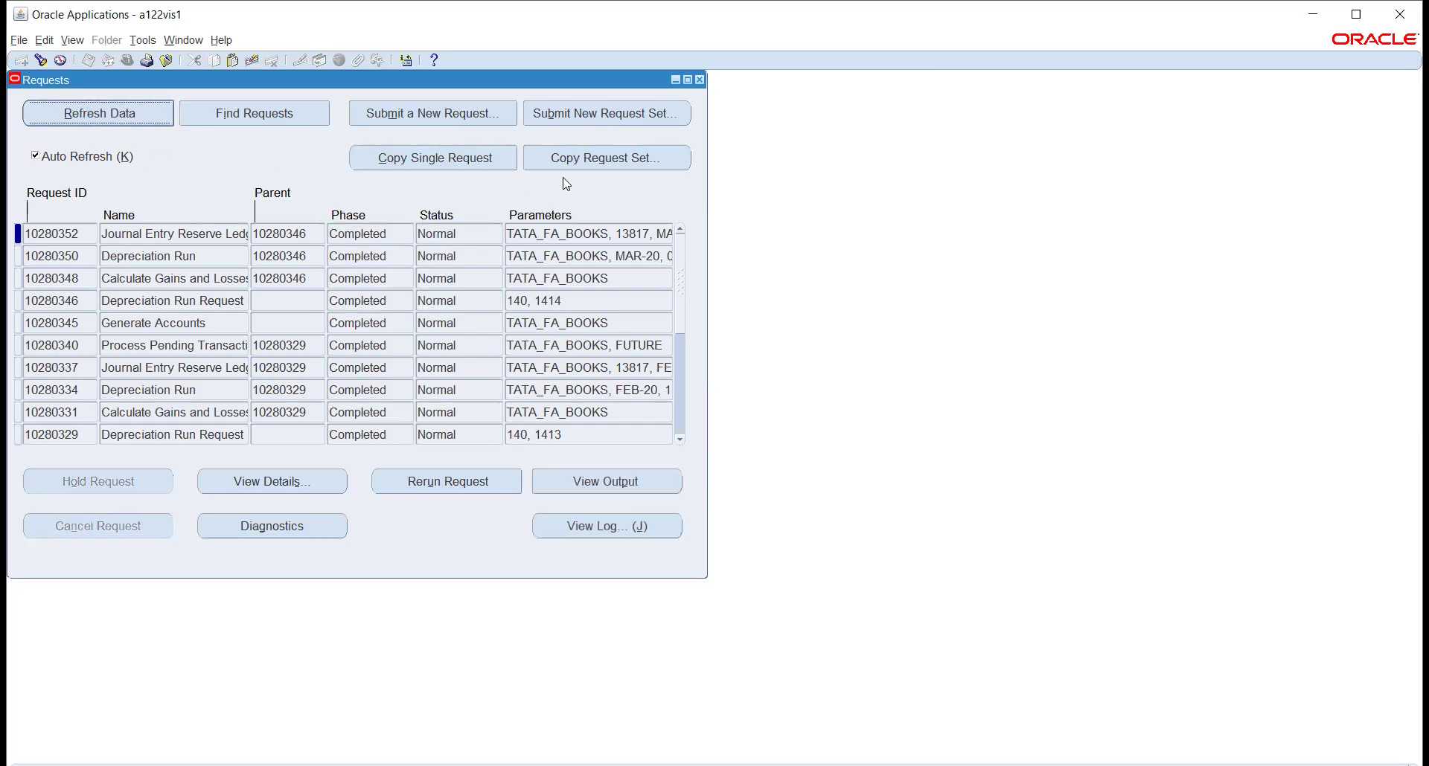
left_click(699, 80)
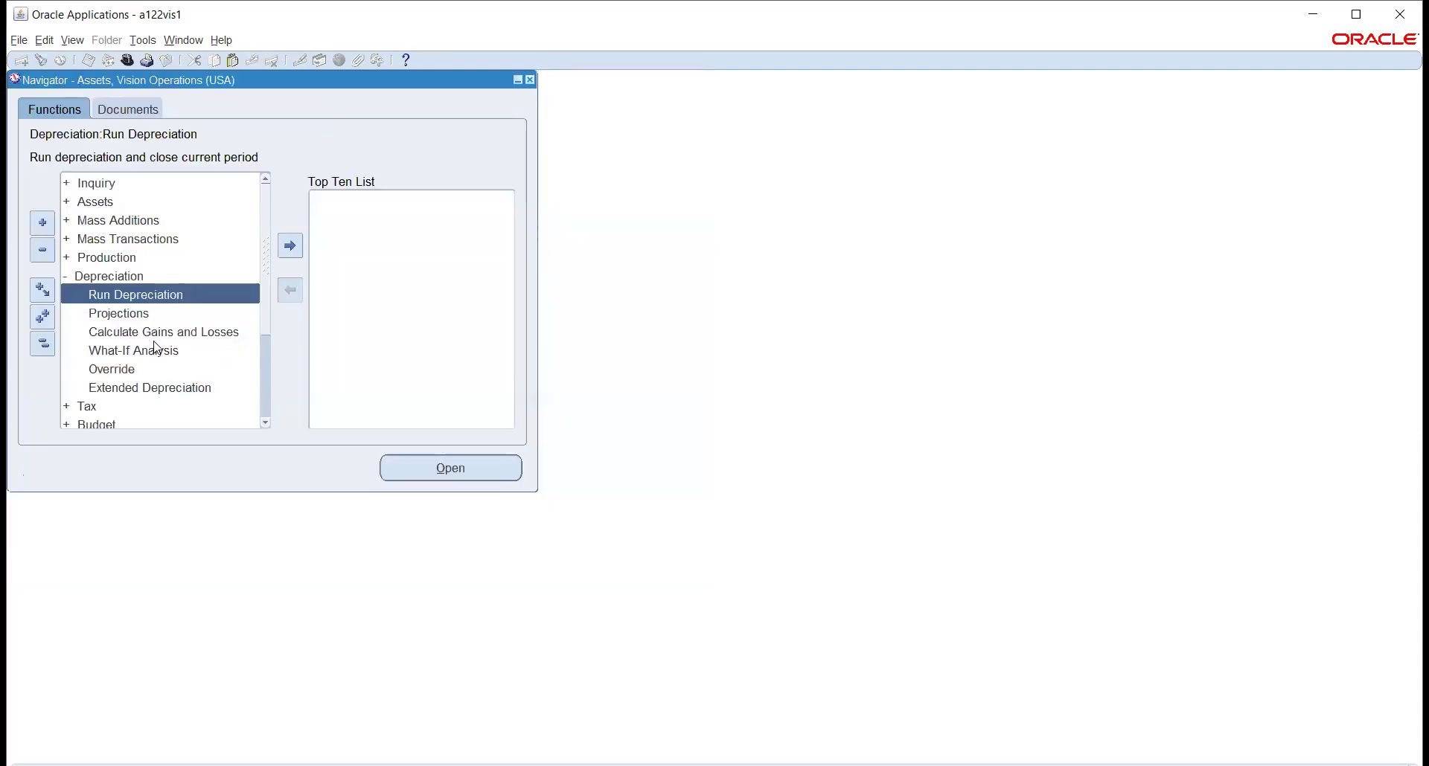
Submit Create Accounting - Assets for the TATA_FA_BOOKS book, keeping the Final mode, general ledger transfer and posting defaults, and acknowledge the submission
scroll(156, 347, "down", 3)
left_click(135, 384)
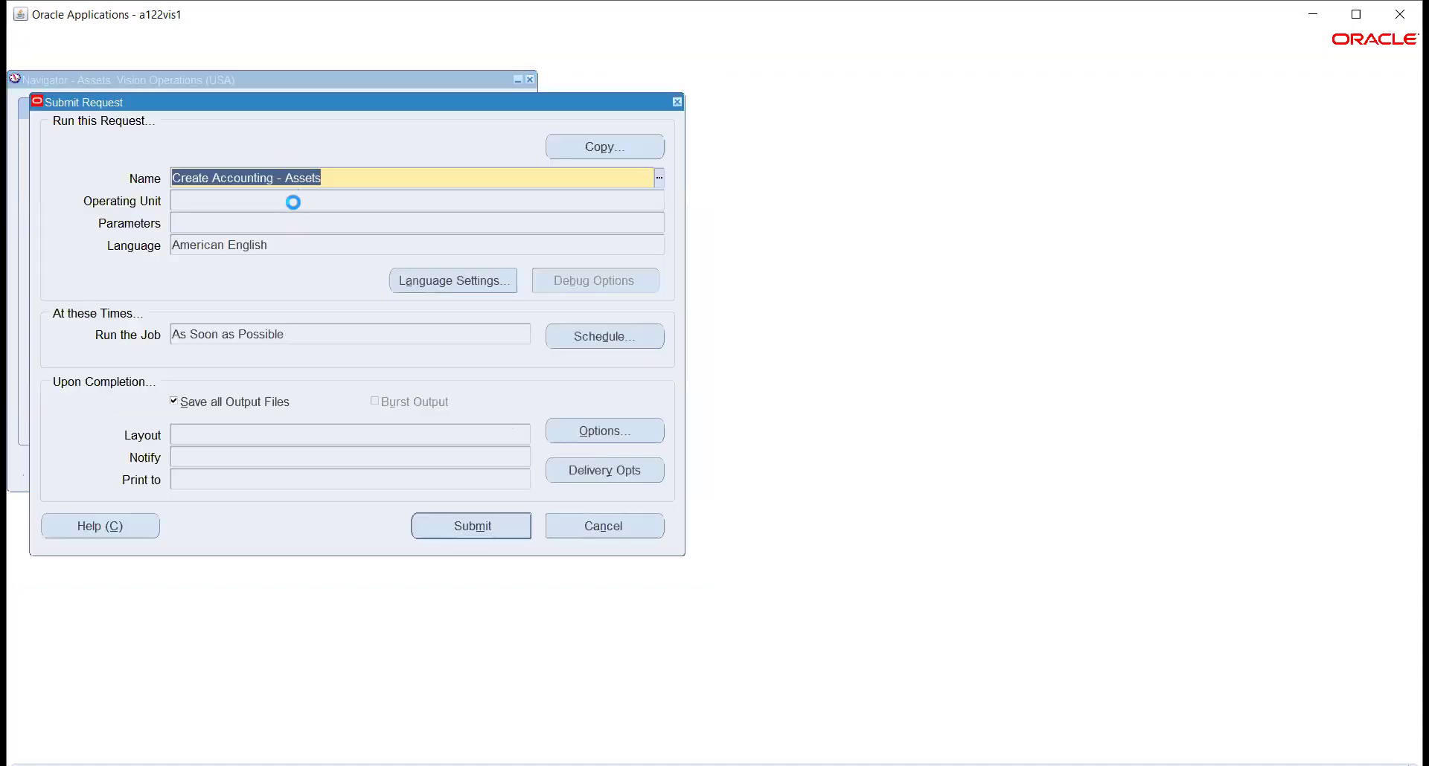
type("TATA")
key("Tab")
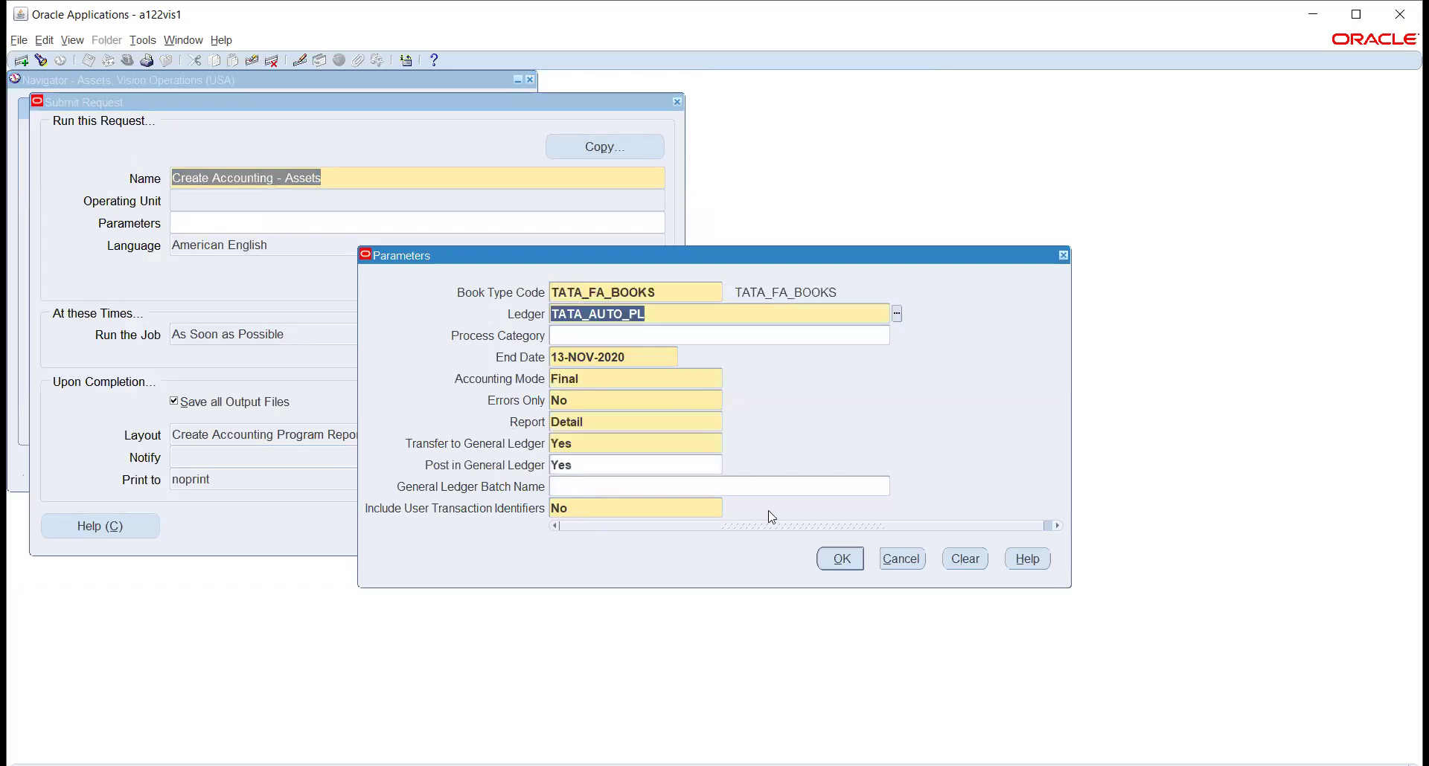
left_click(841, 558)
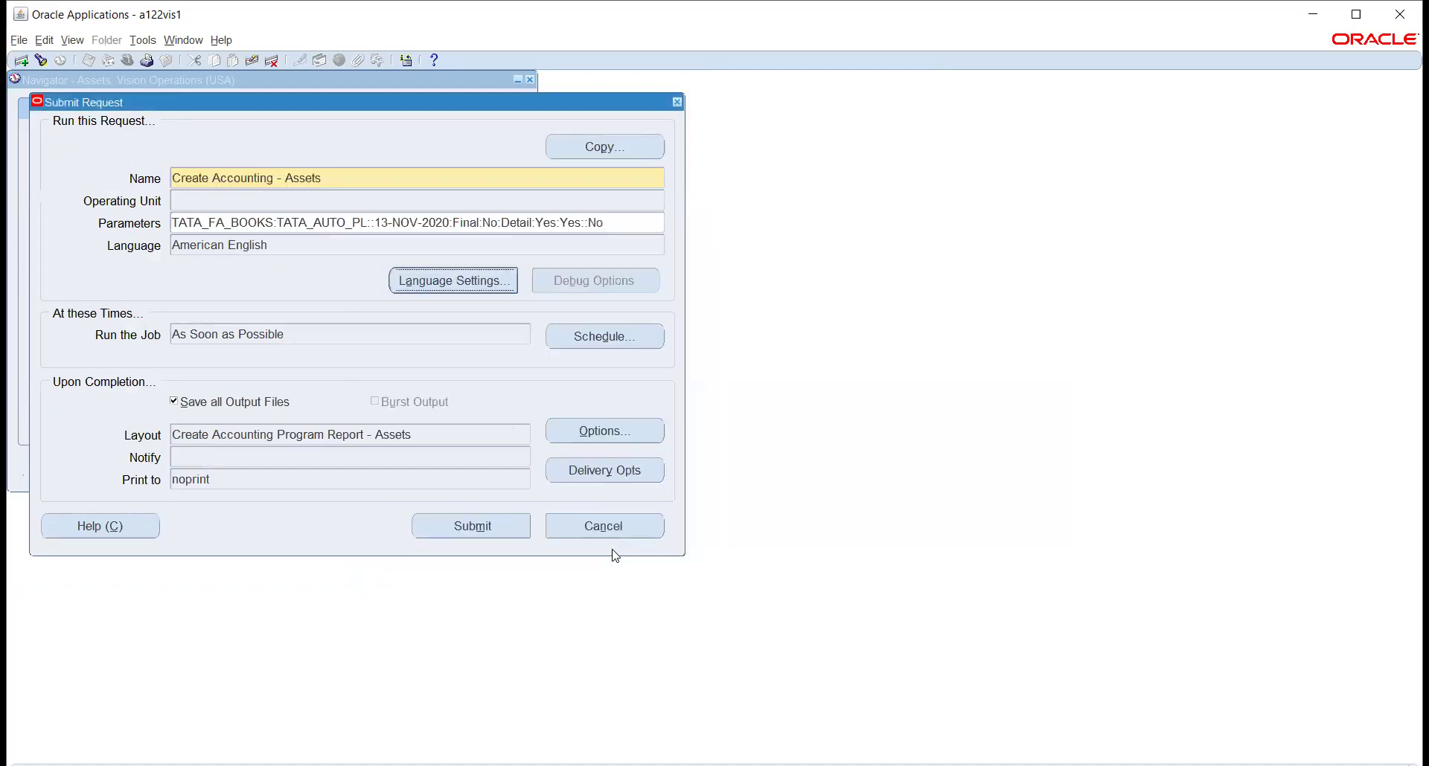
left_click(488, 528)
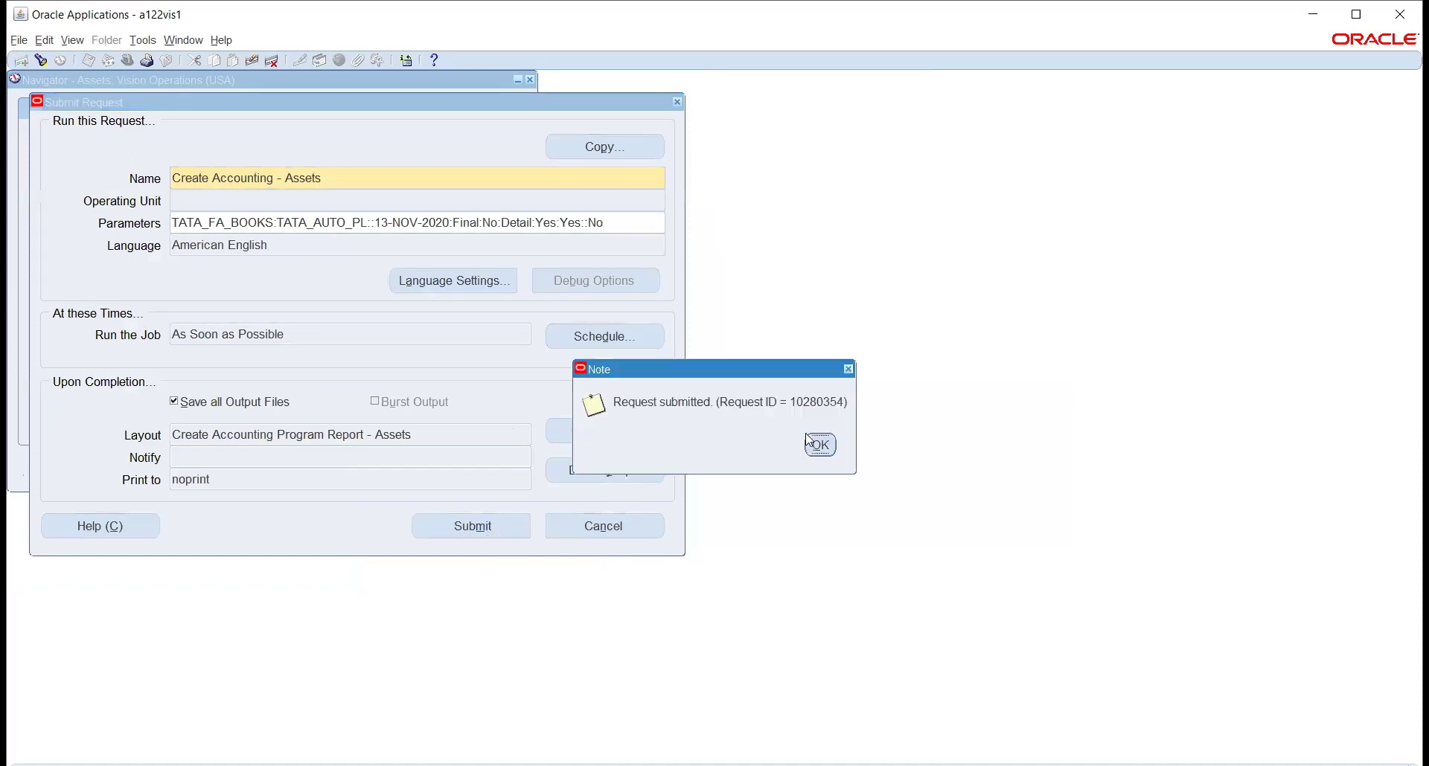
left_click(795, 450)
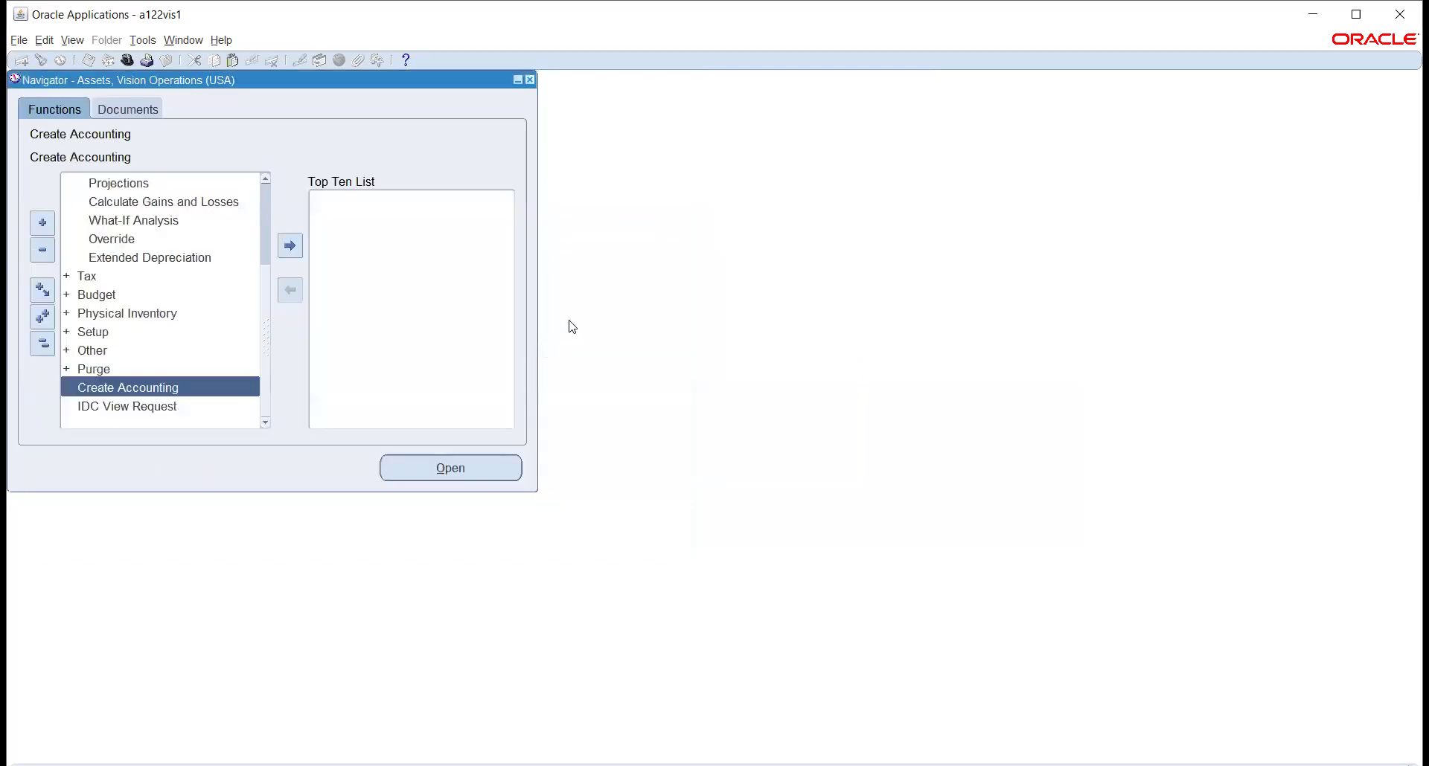
Find the assets in the TATA_FA_BOOKS book through the Asset Workbench and open the laptop's financial inquiry
scroll(128, 328, "up", 3)
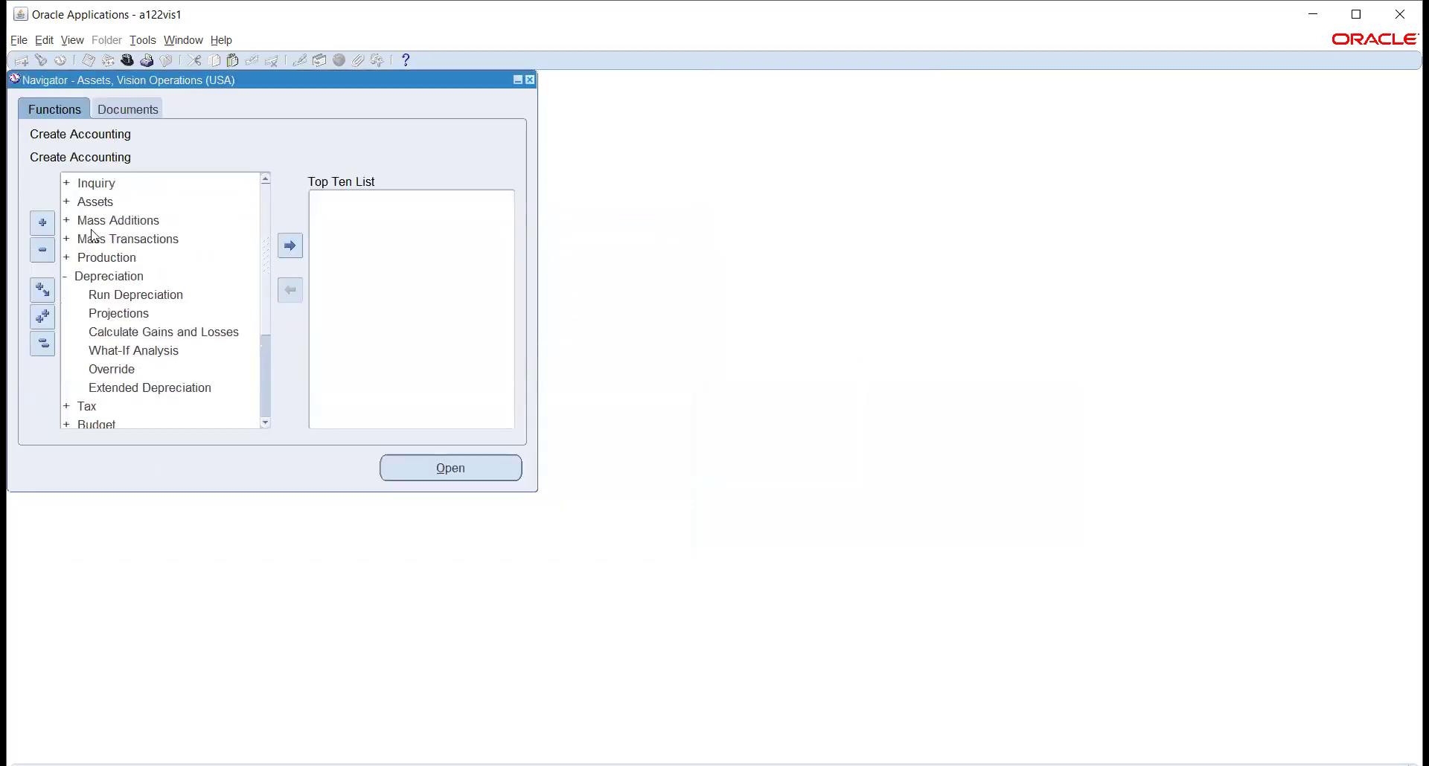
double_click(94, 205)
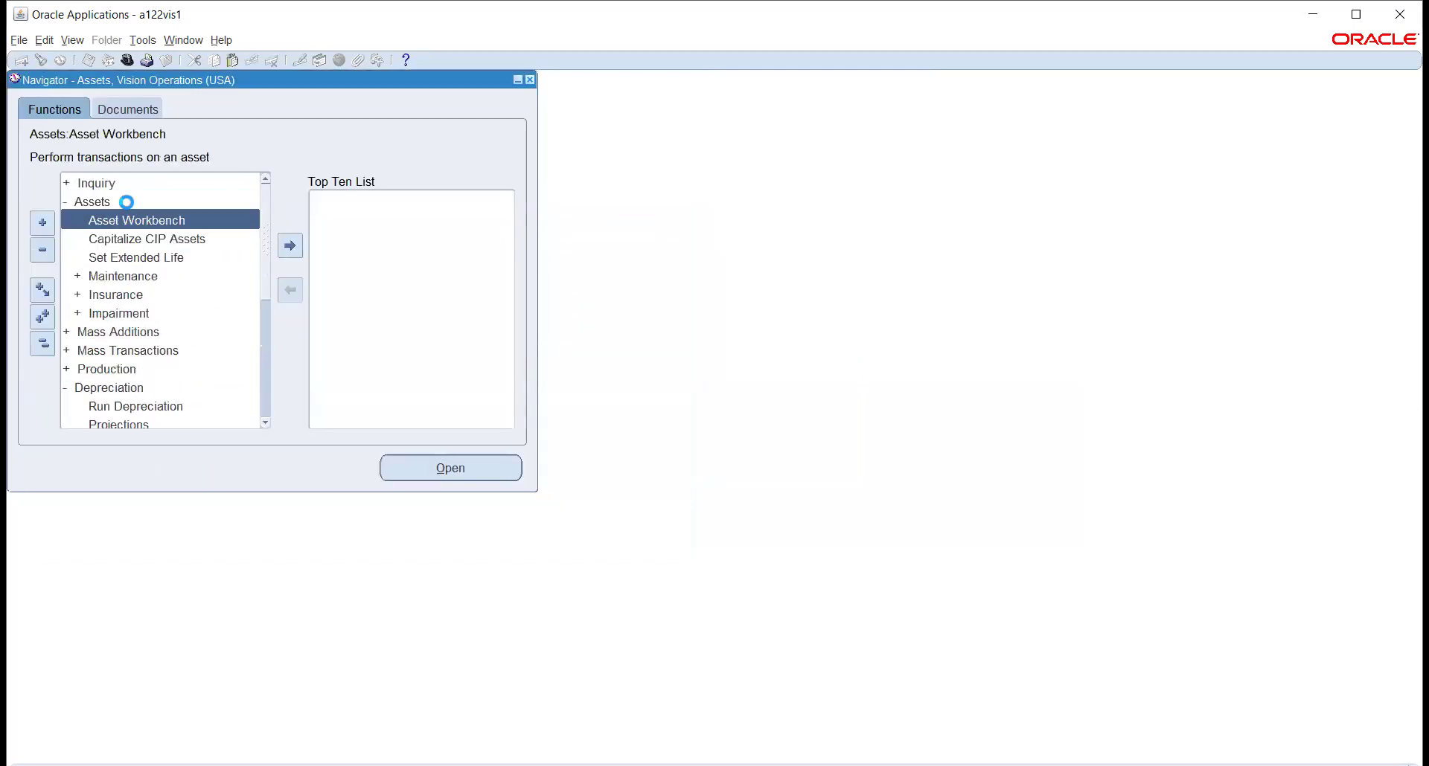
double_click(139, 217)
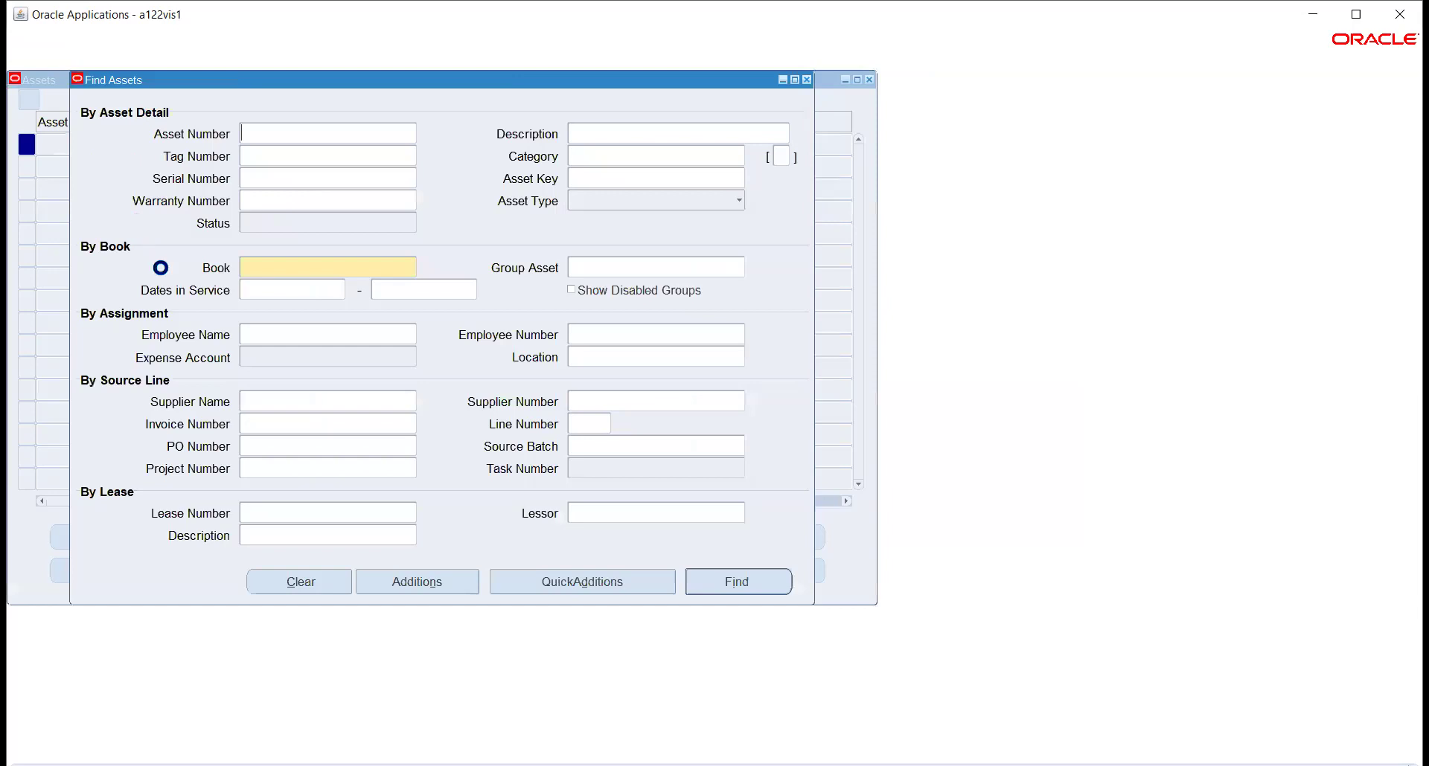
left_click(293, 270)
type("TATA_FA_BOOKS")
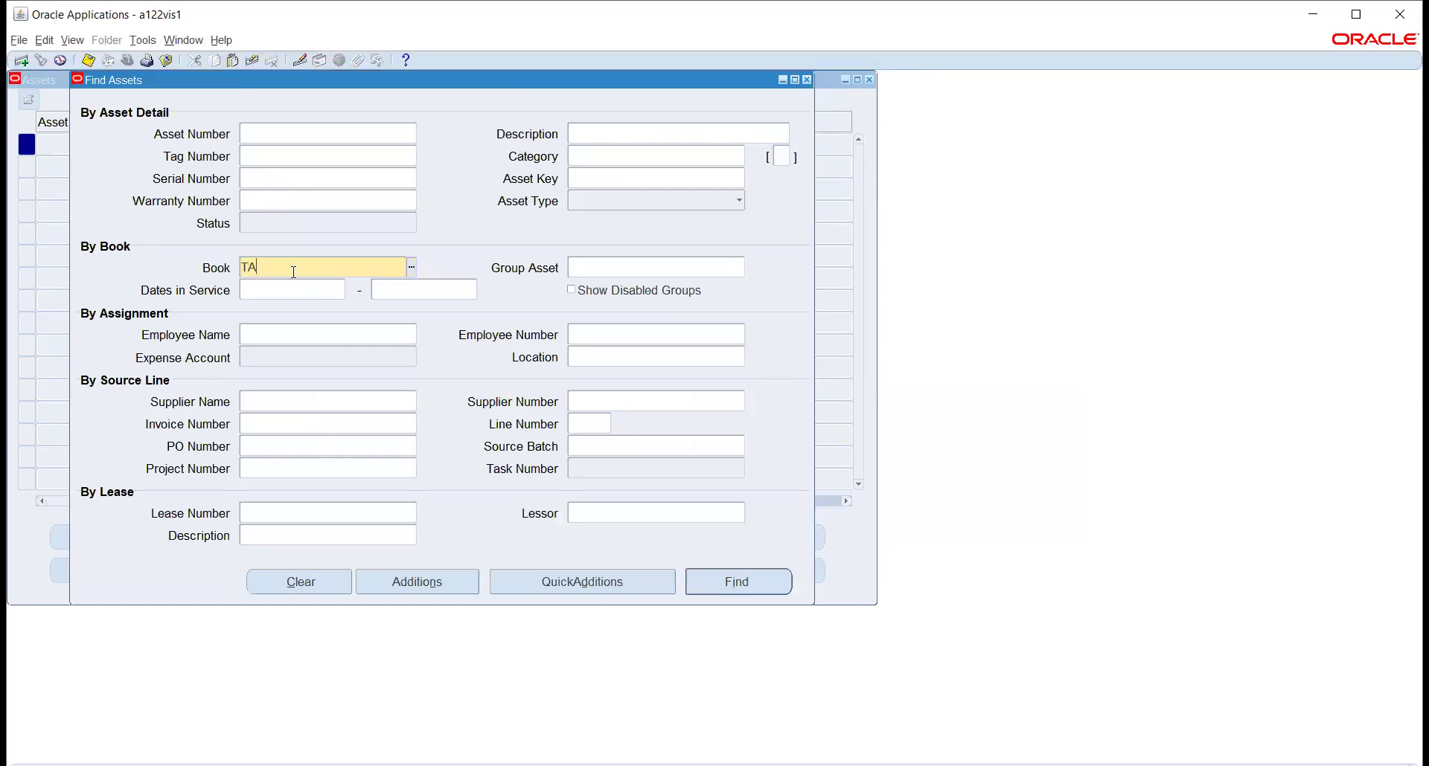
key("Tab")
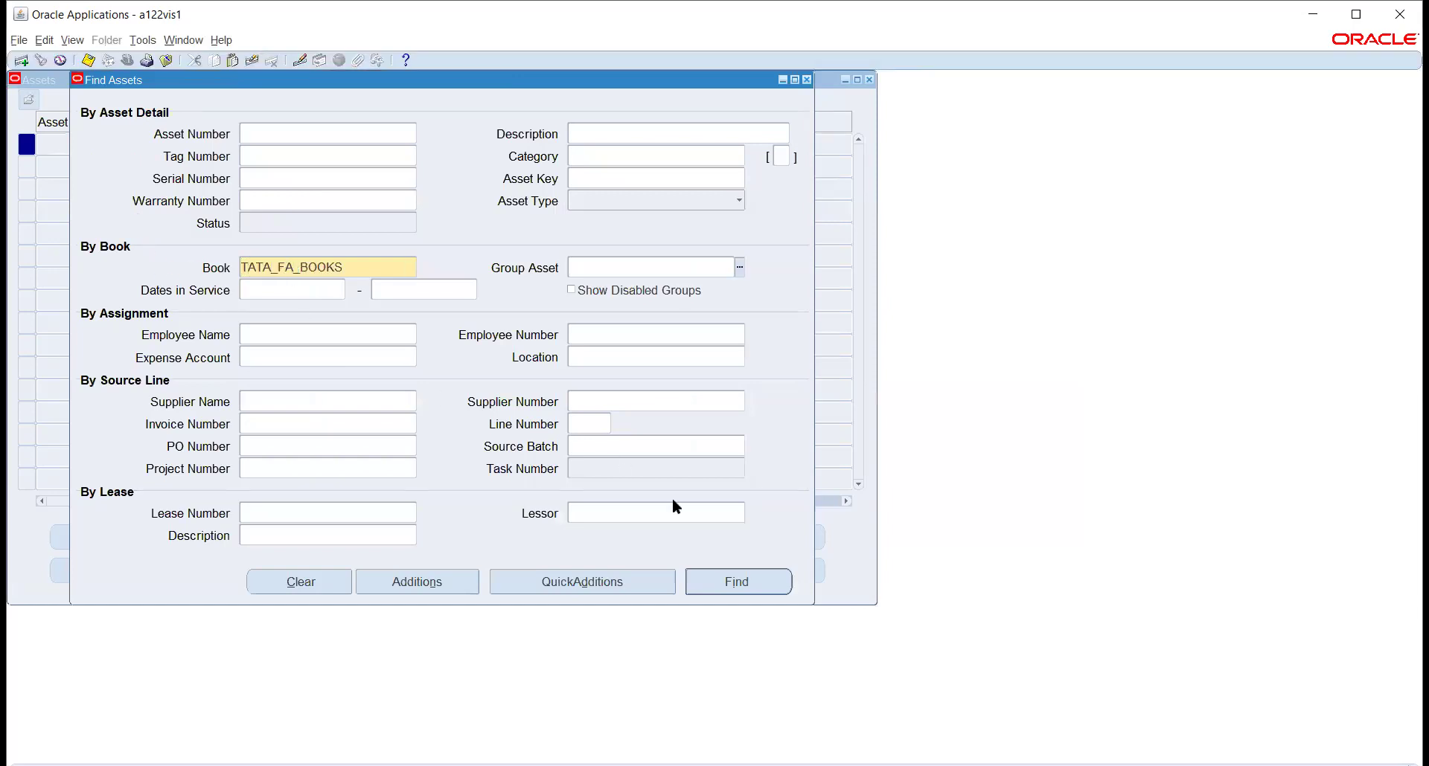
left_click(732, 580)
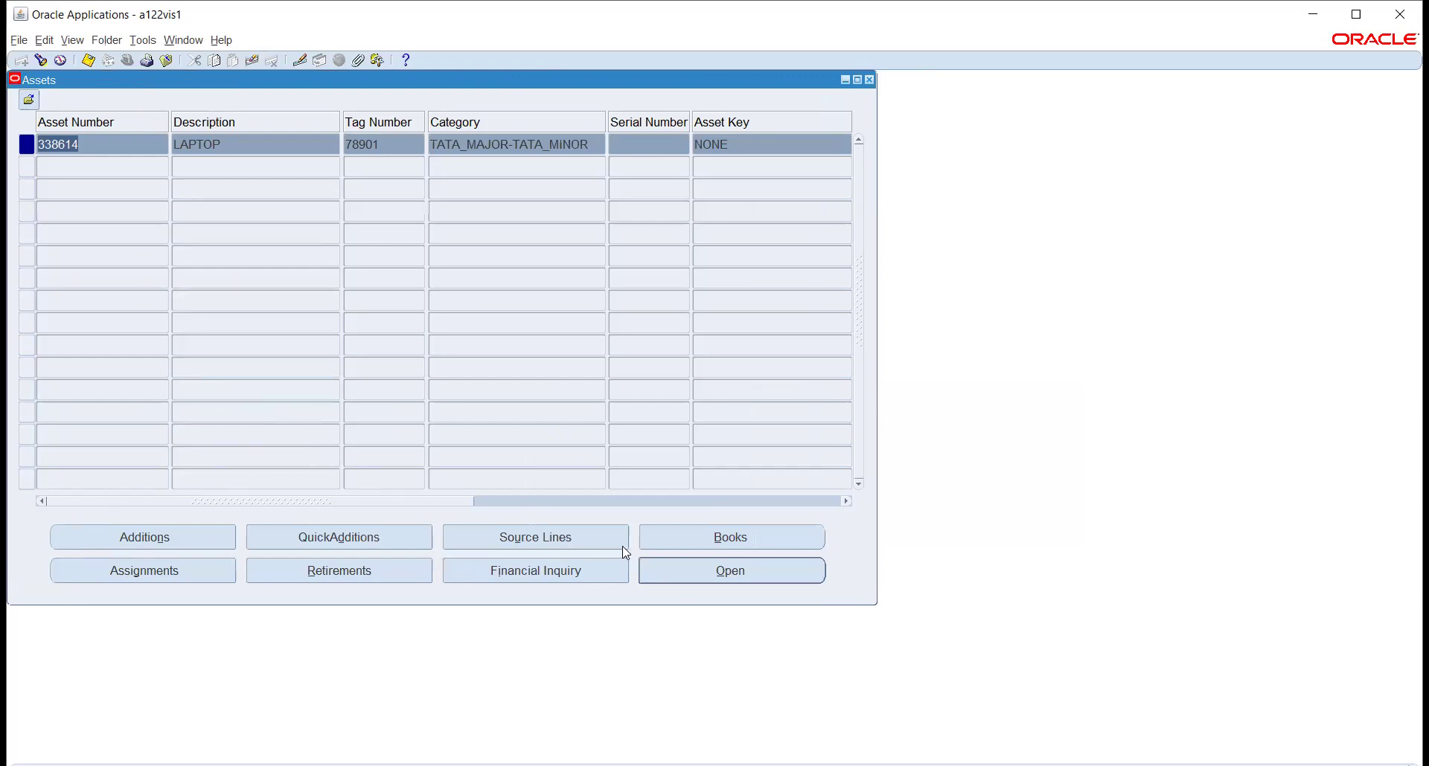
left_click(584, 572)
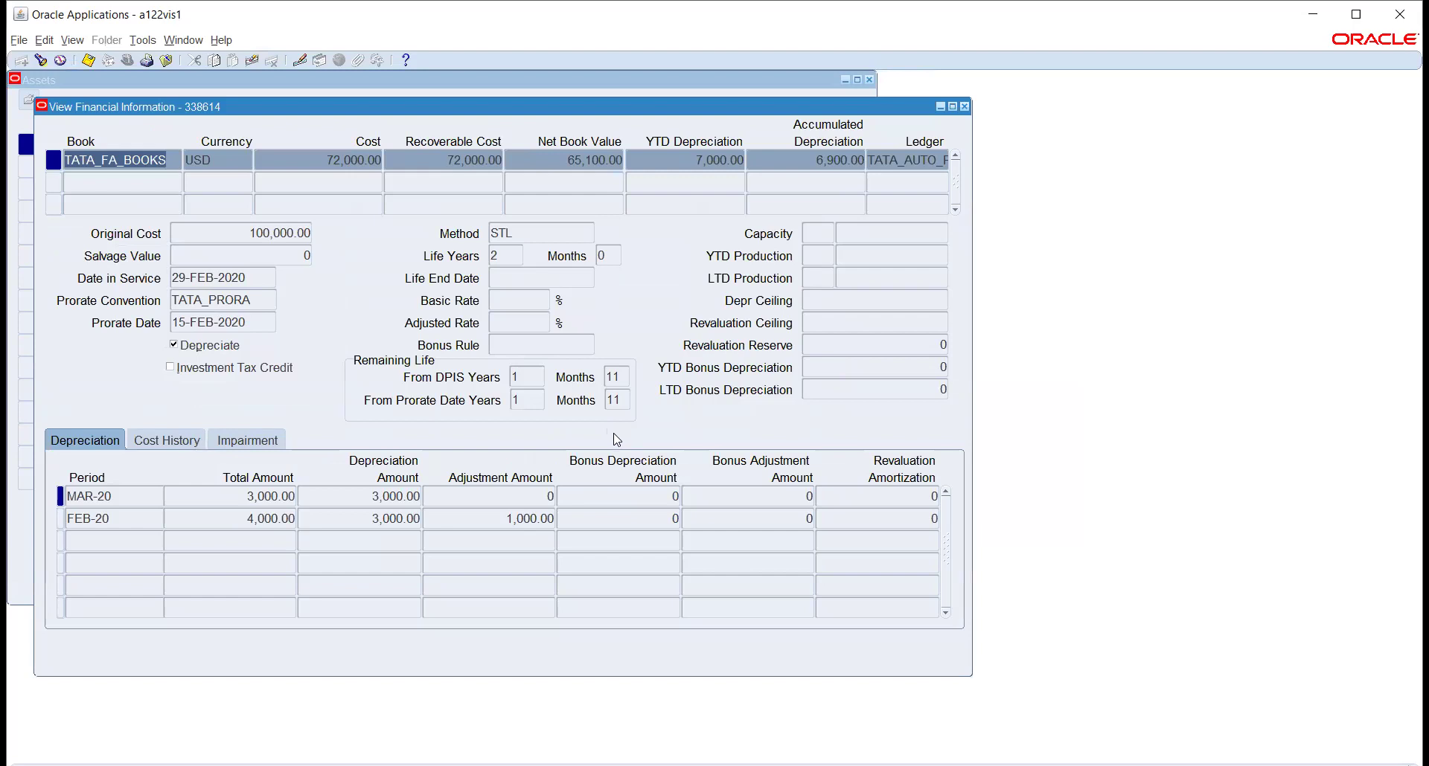
Examine the laptop's total, depreciation and adjustment amounts for periods FEB-20 and MAR-20
left_click(246, 518)
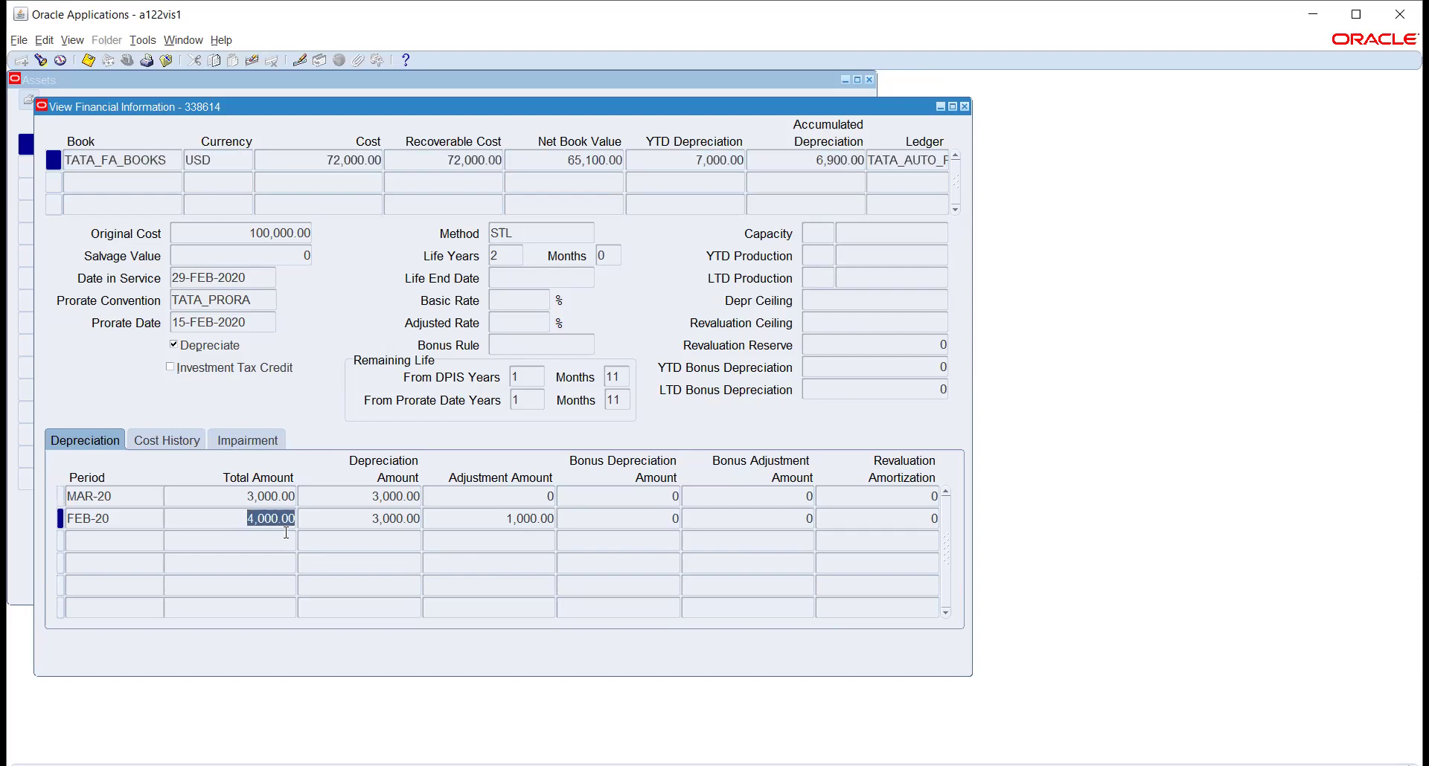
left_click(489, 515)
left_click_drag(371, 518, 424, 529)
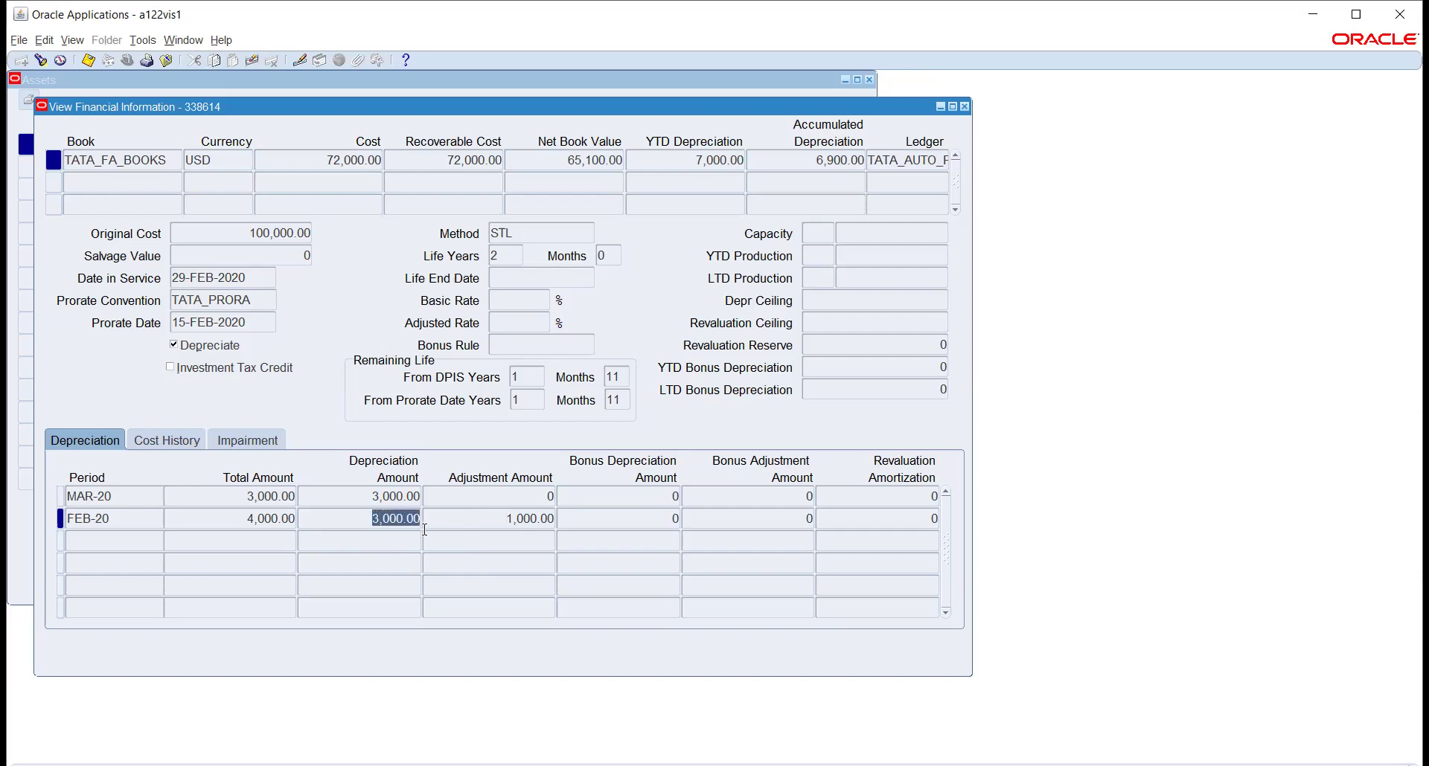
left_click(358, 500)
left_click(248, 496)
left_click(370, 497)
left_click(536, 498)
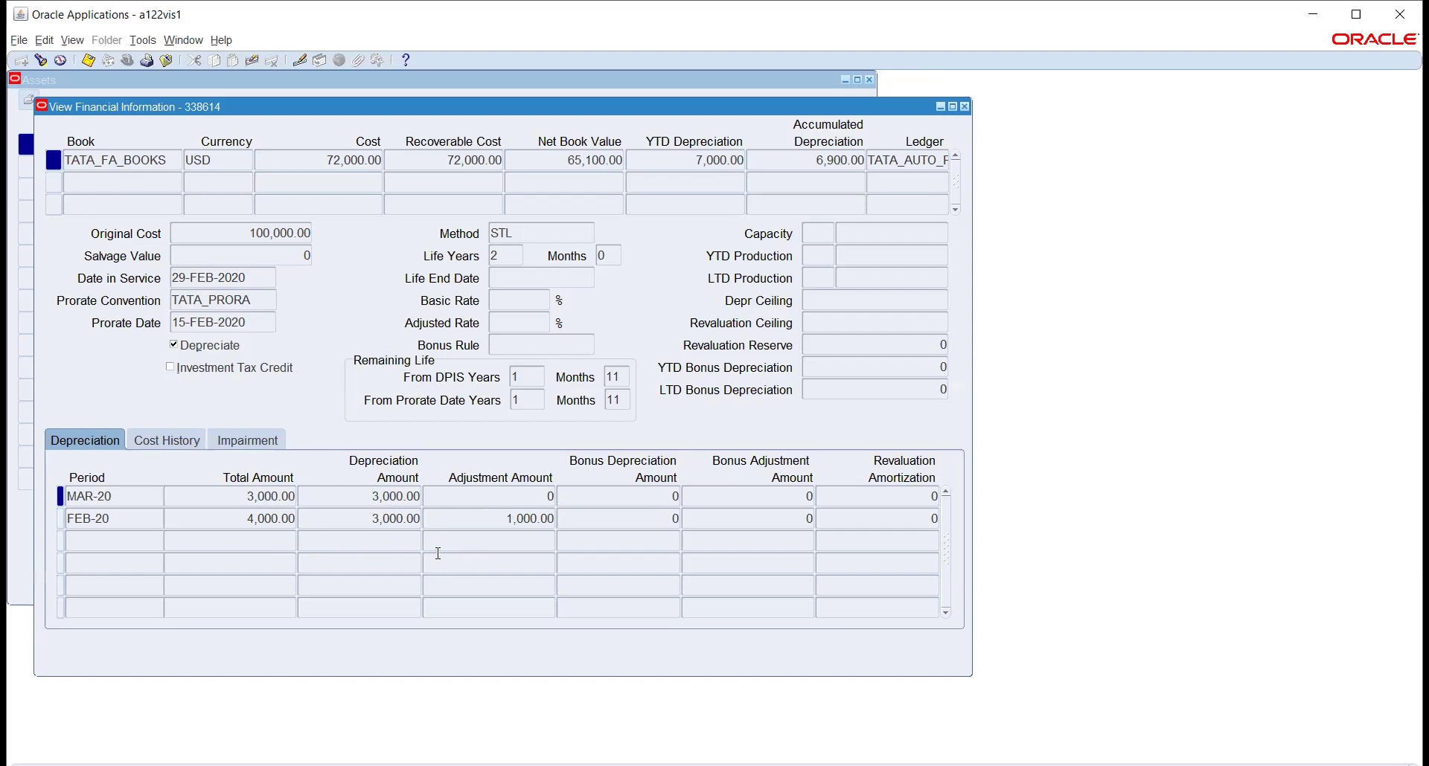
left_click(474, 522)
left_click(256, 498)
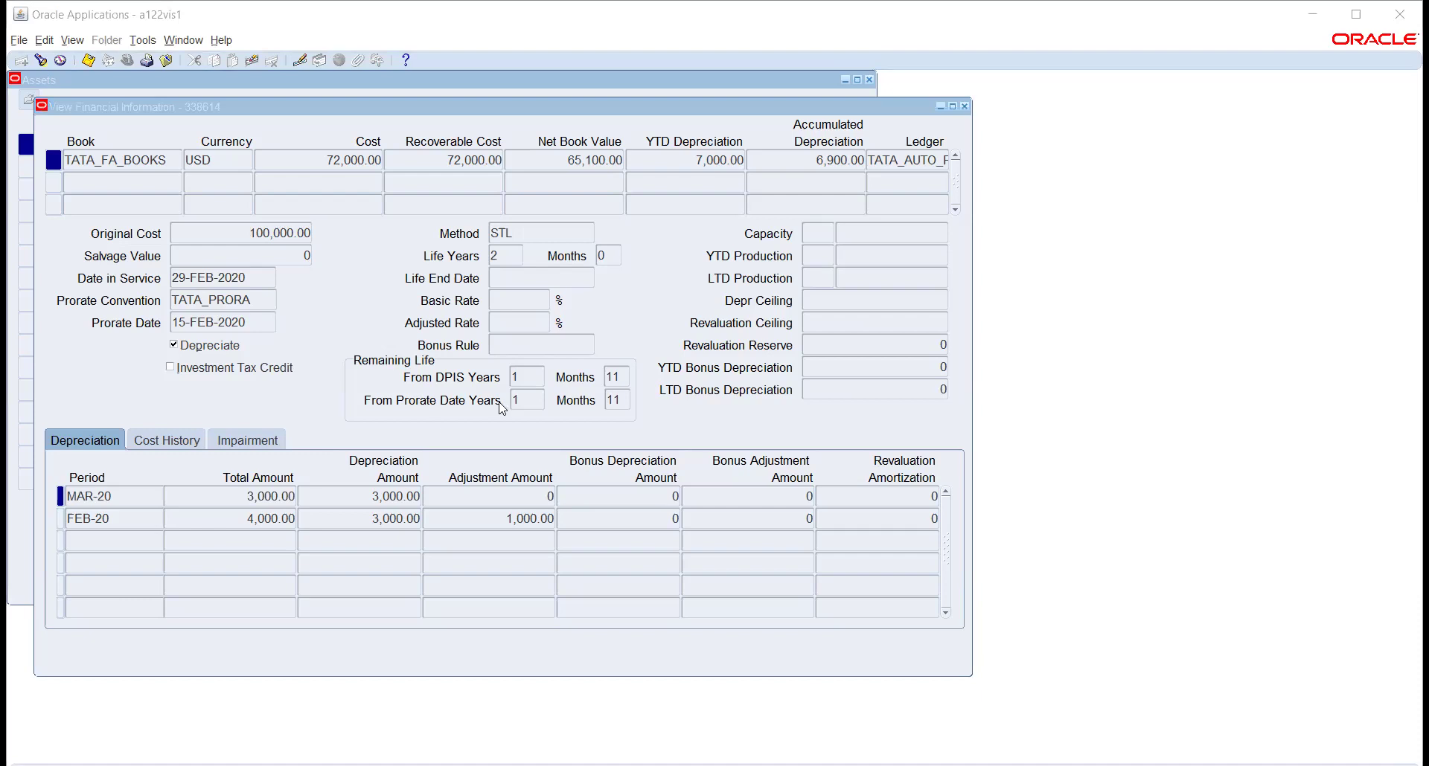
left_click(209, 516)
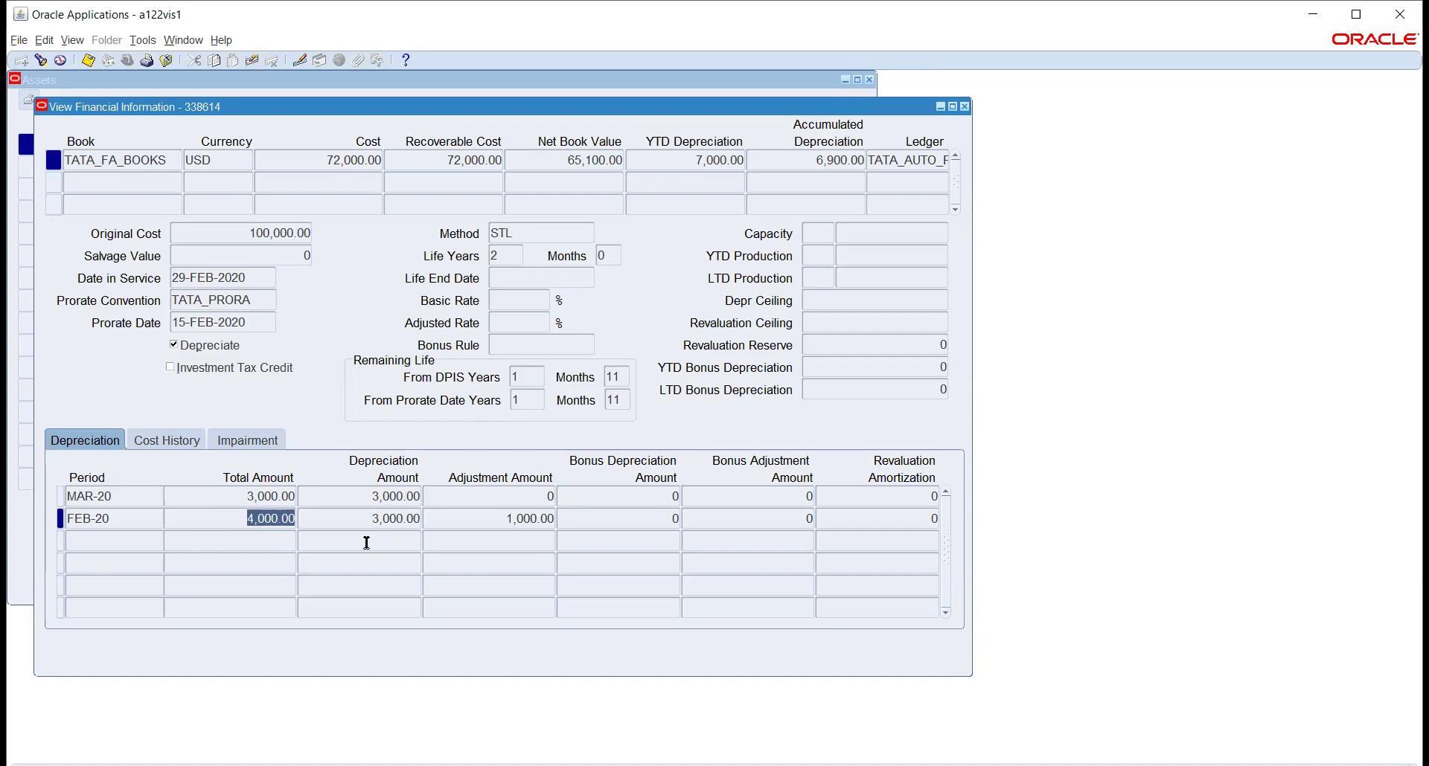
left_click(365, 518)
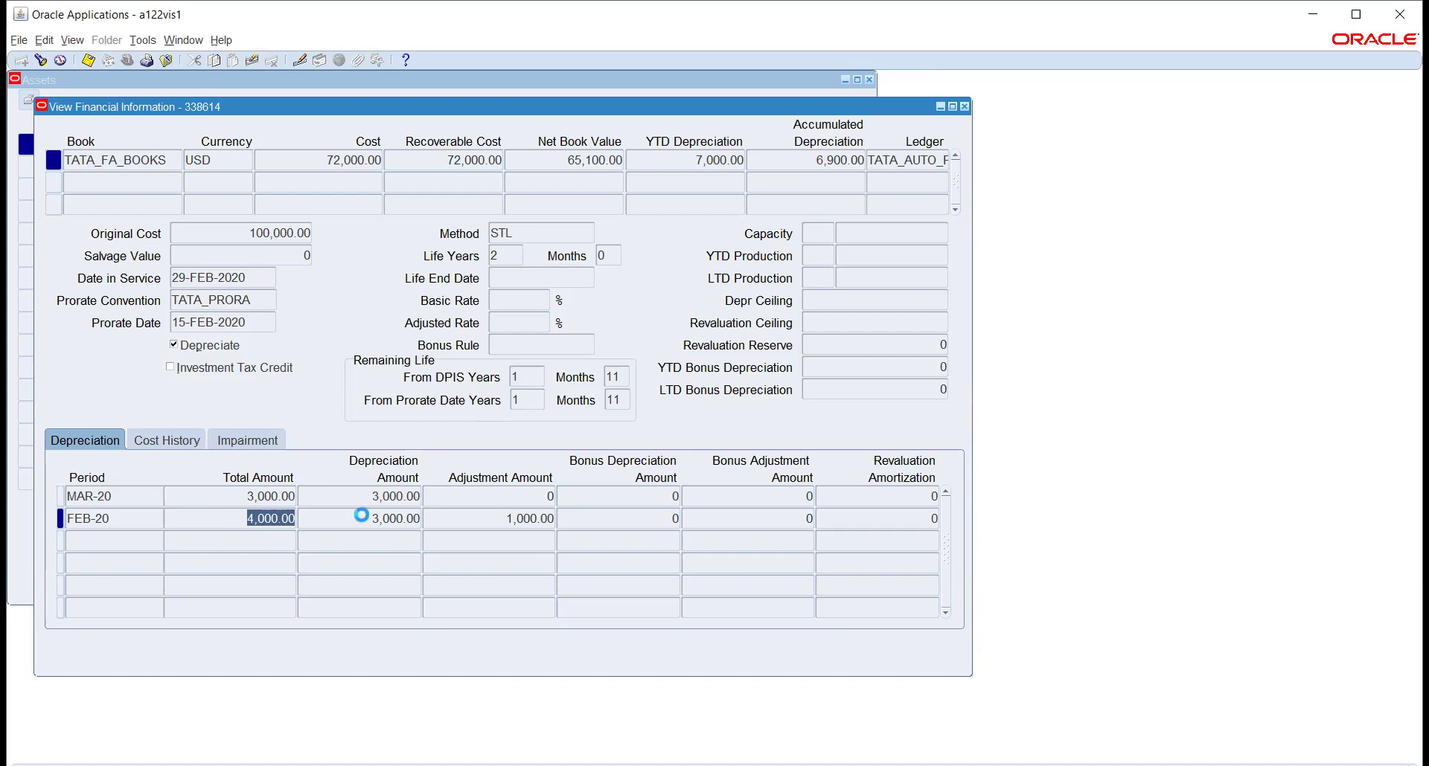
left_click(498, 521)
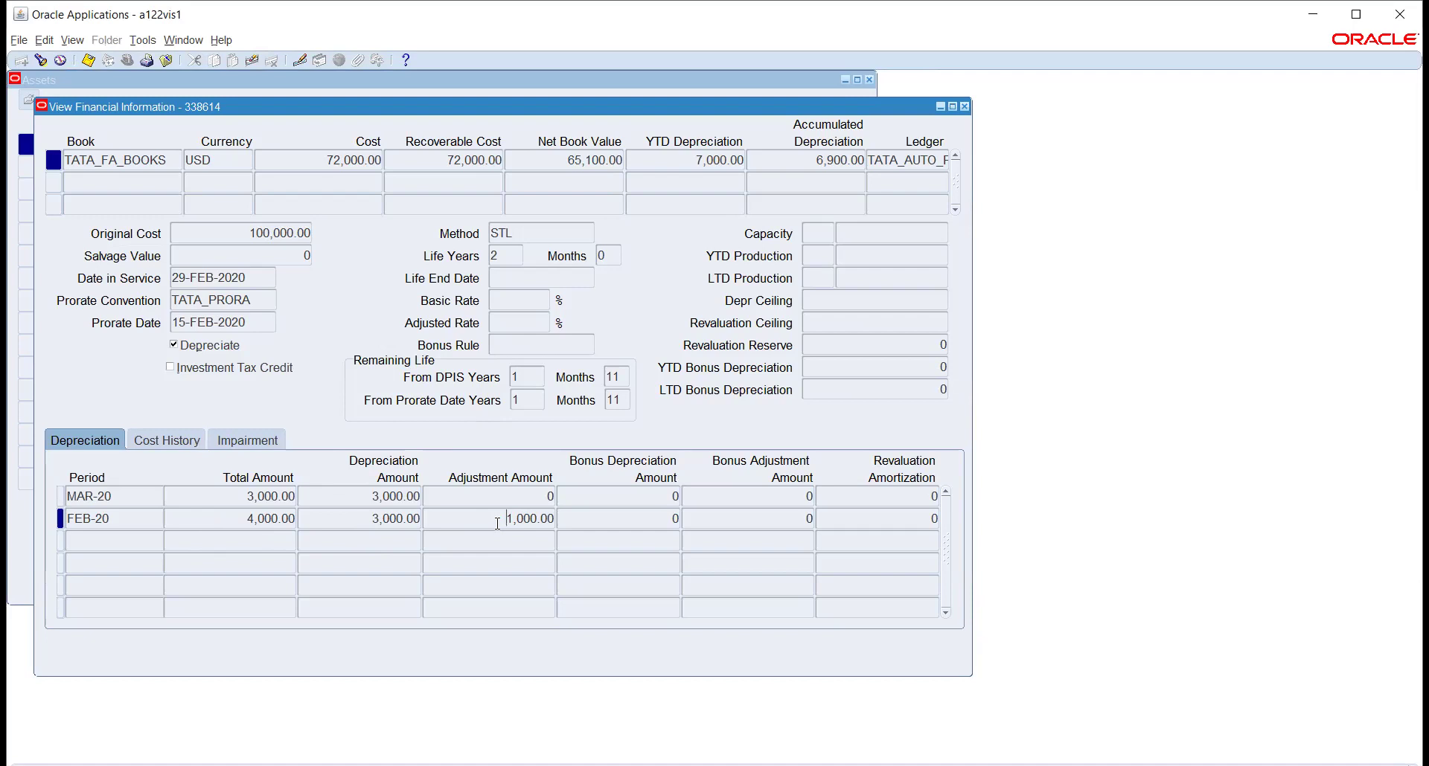
double_click(531, 519)
left_click(371, 518)
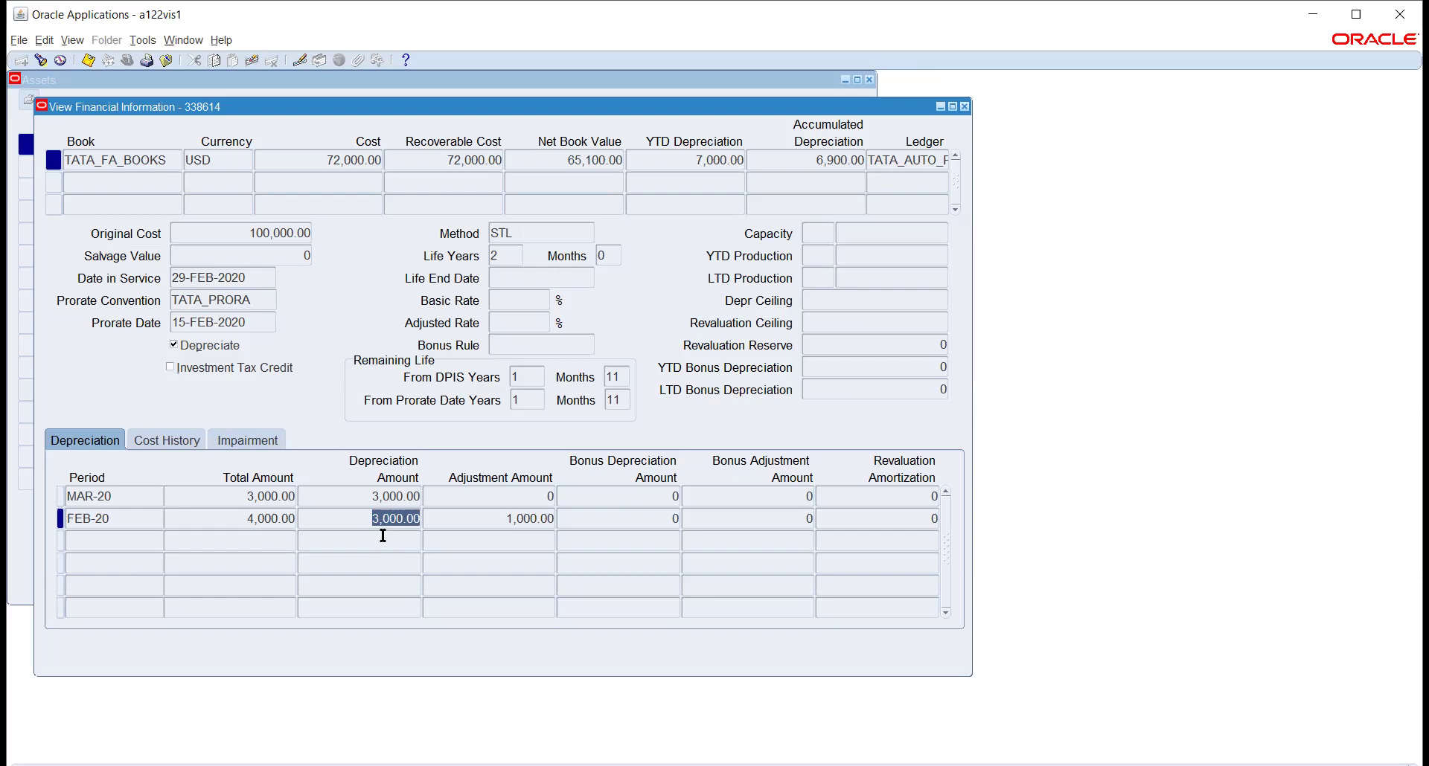
left_click(363, 492)
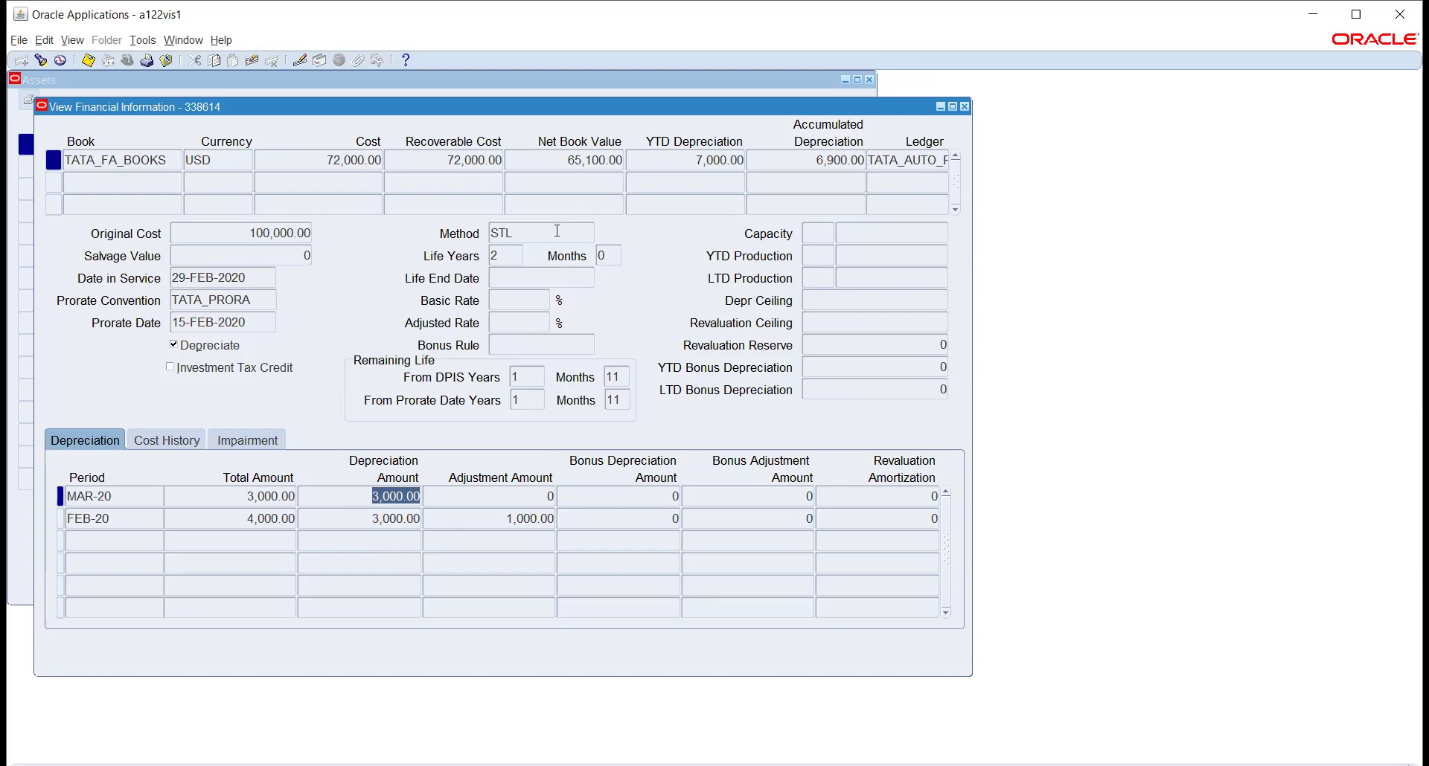
Check the laptop's net book value and remaining life months against its MAR-20 and FEB-20 depreciation amounts
left_click(563, 158)
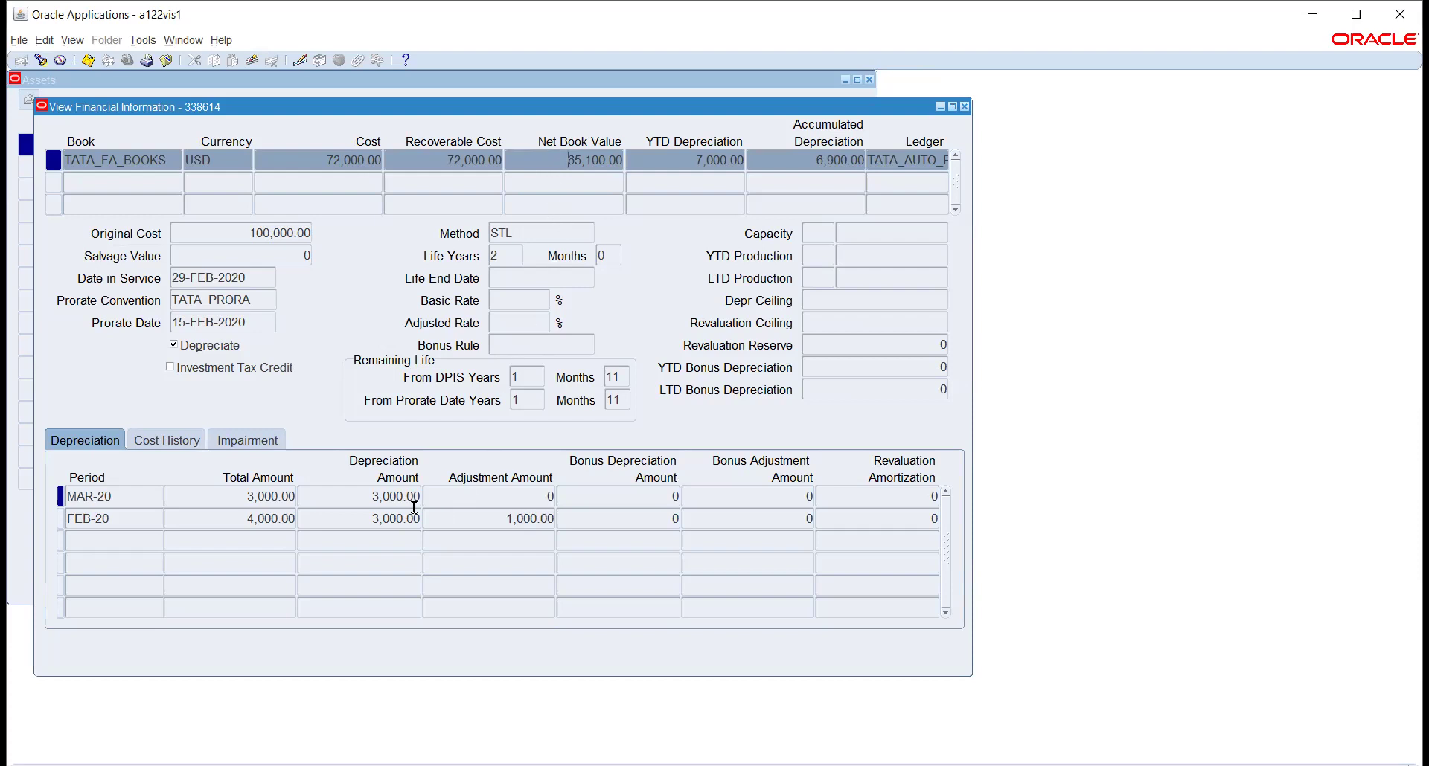
left_click(388, 496)
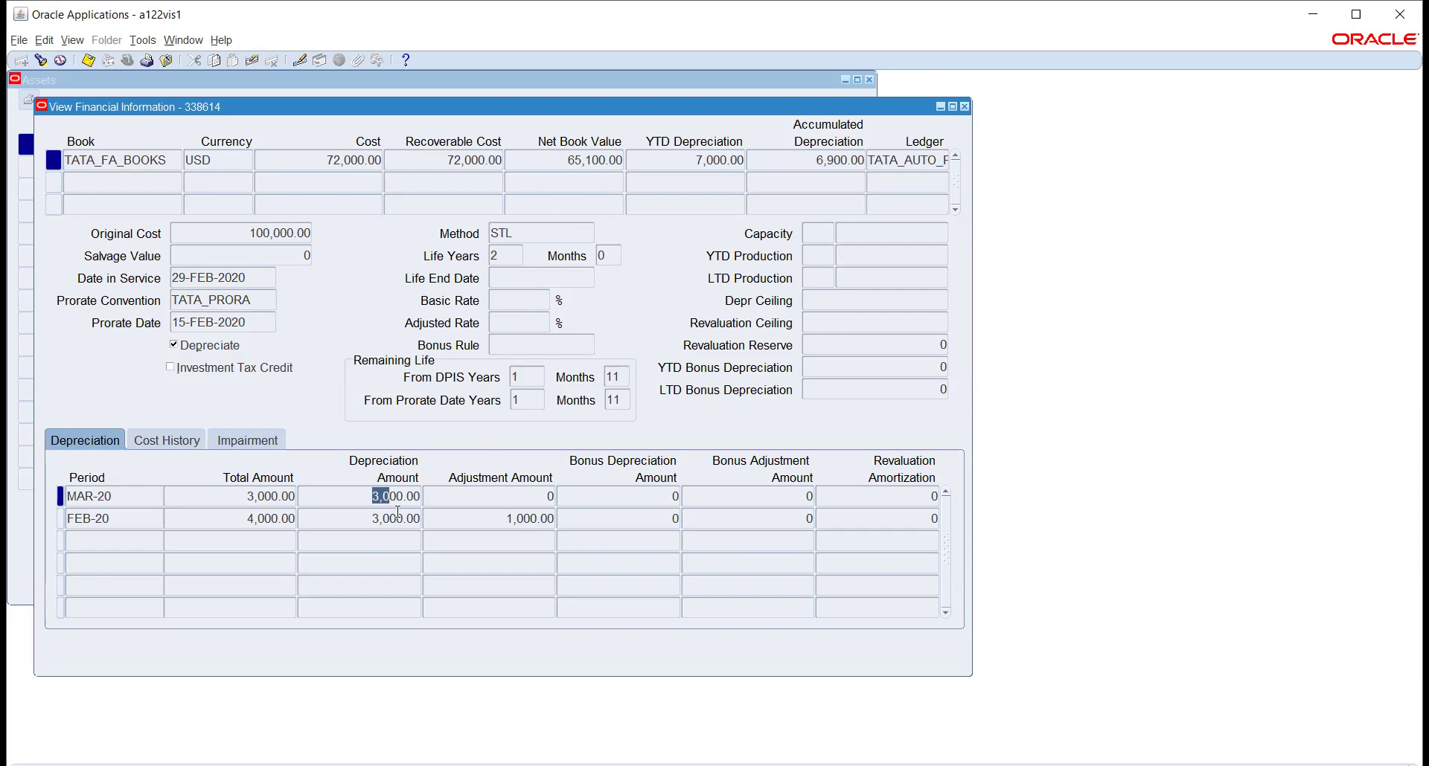
left_click(391, 515)
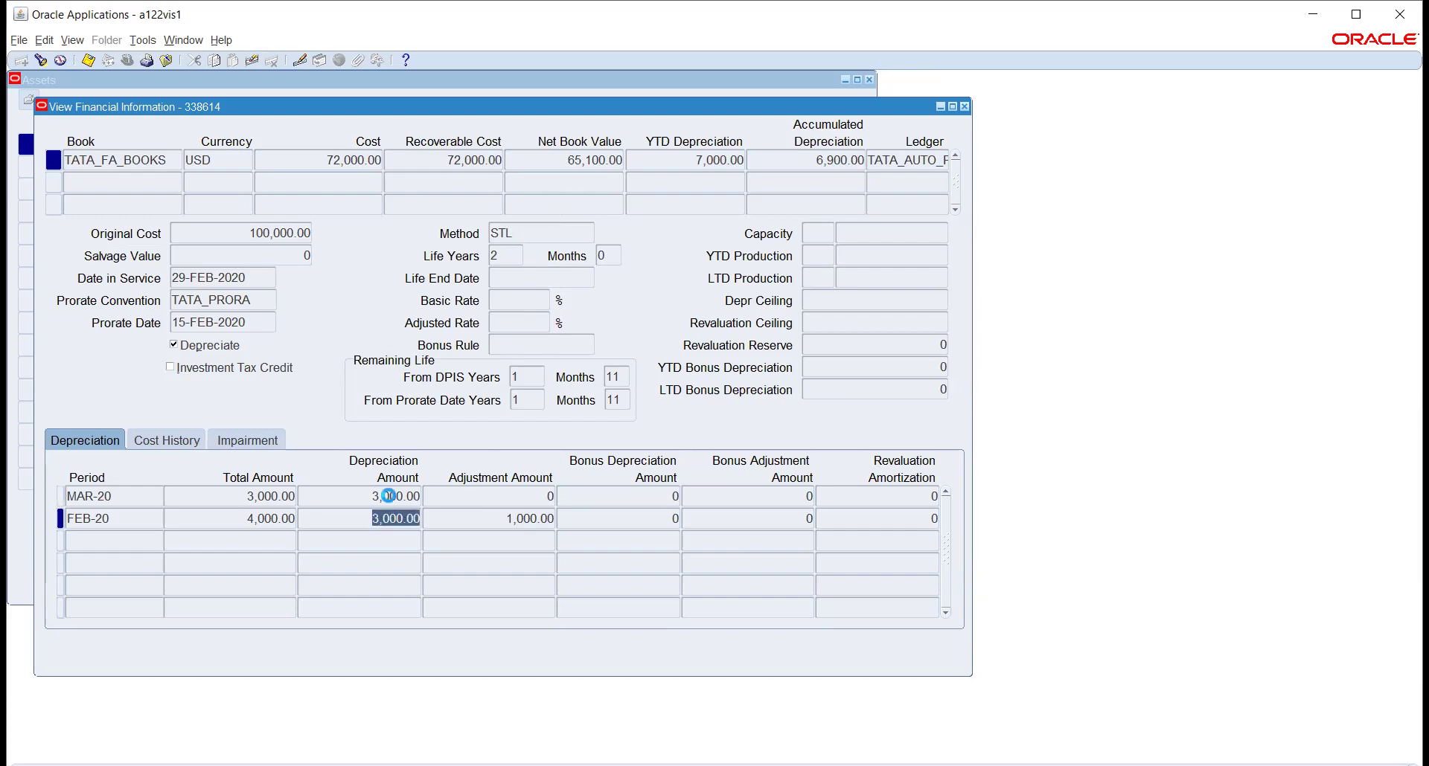
left_click(387, 496)
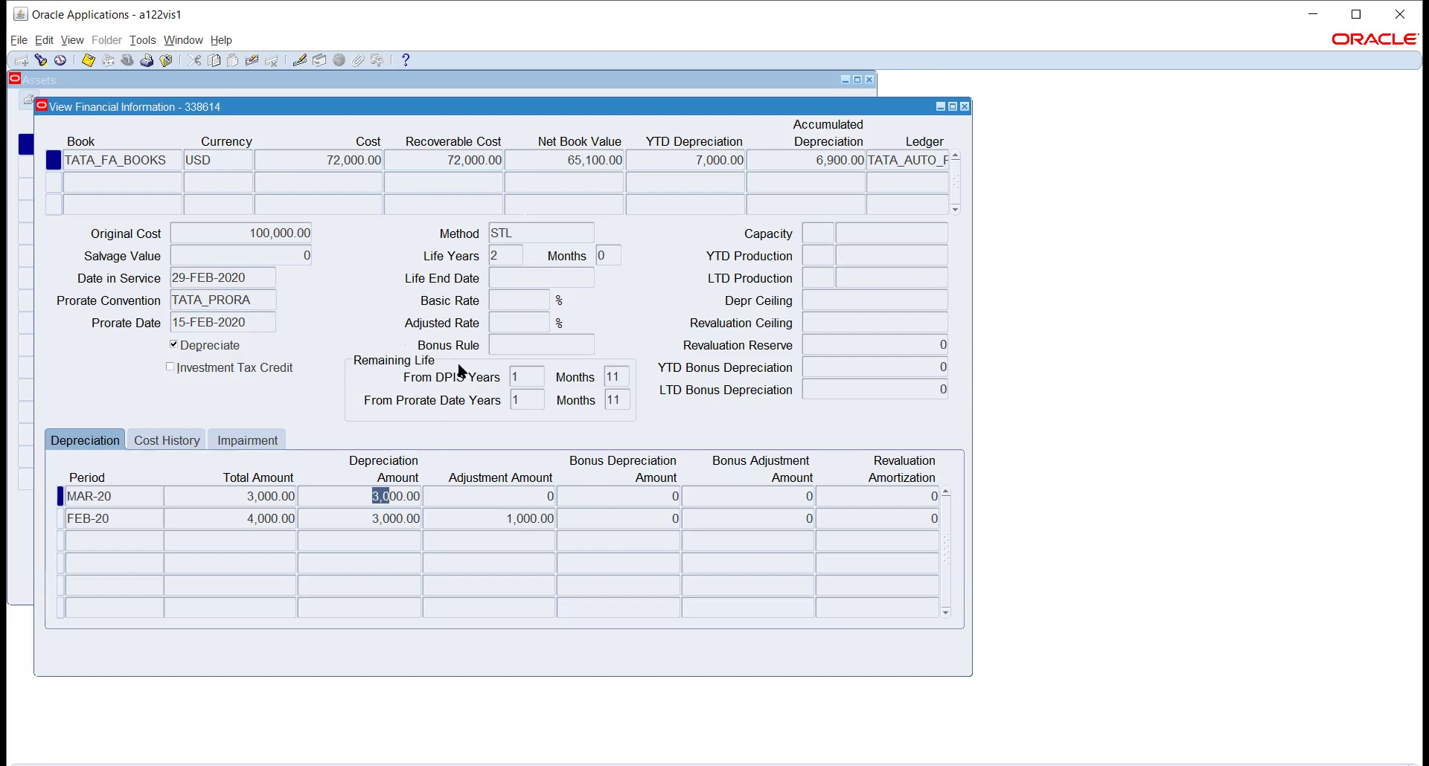
left_click(624, 379)
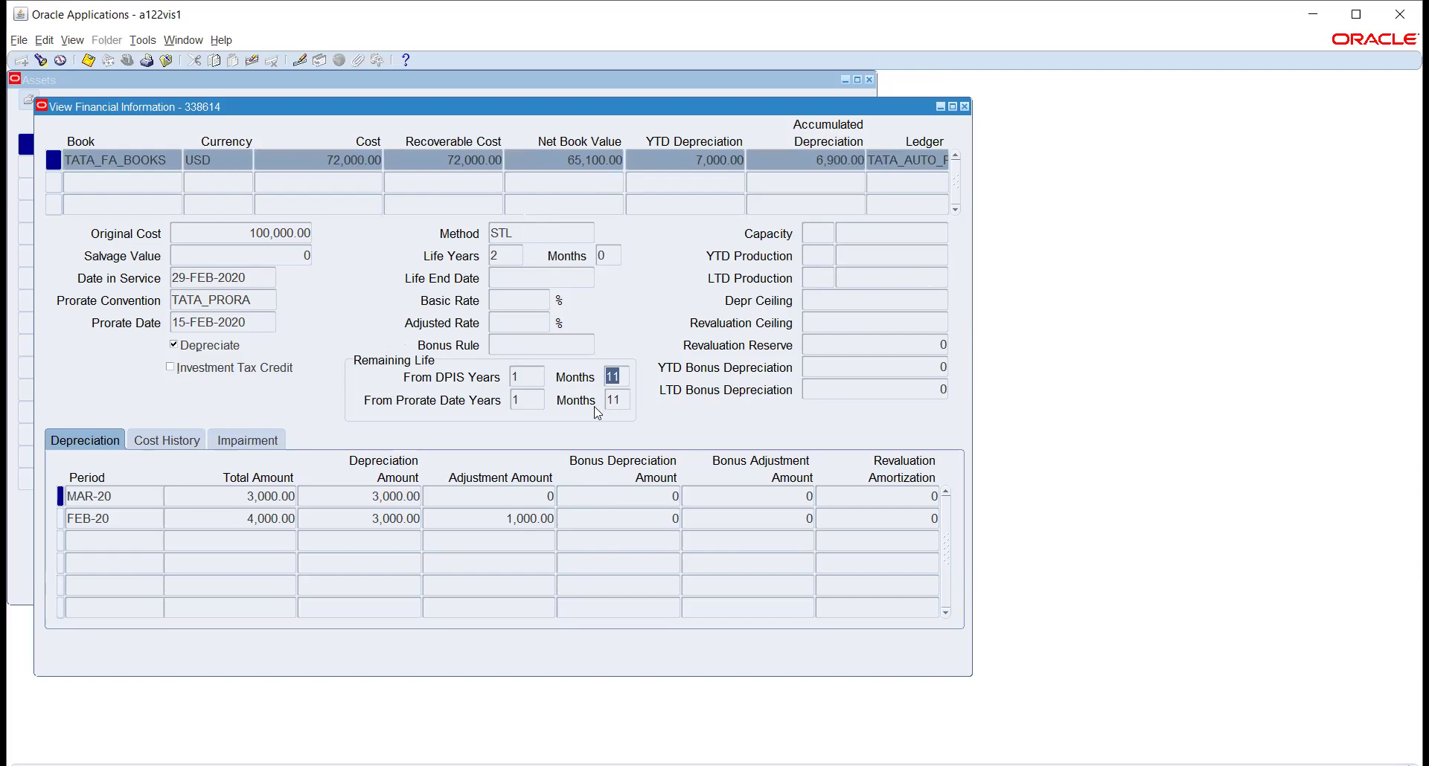
Check the laptop's remaining life years and months since the in-service date, and close its financial information and the assets list
left_click(529, 377)
left_click(622, 376)
left_click(965, 107)
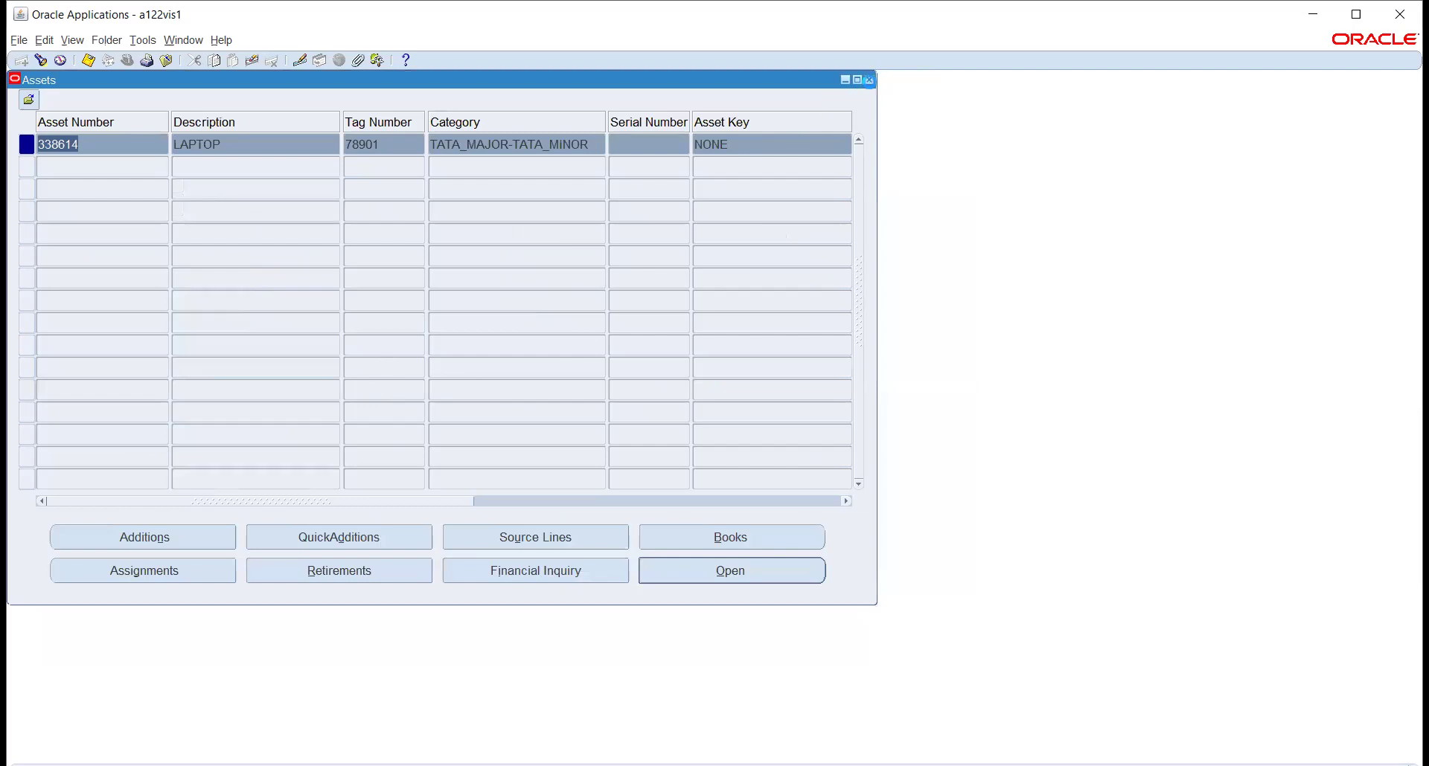
left_click(868, 79)
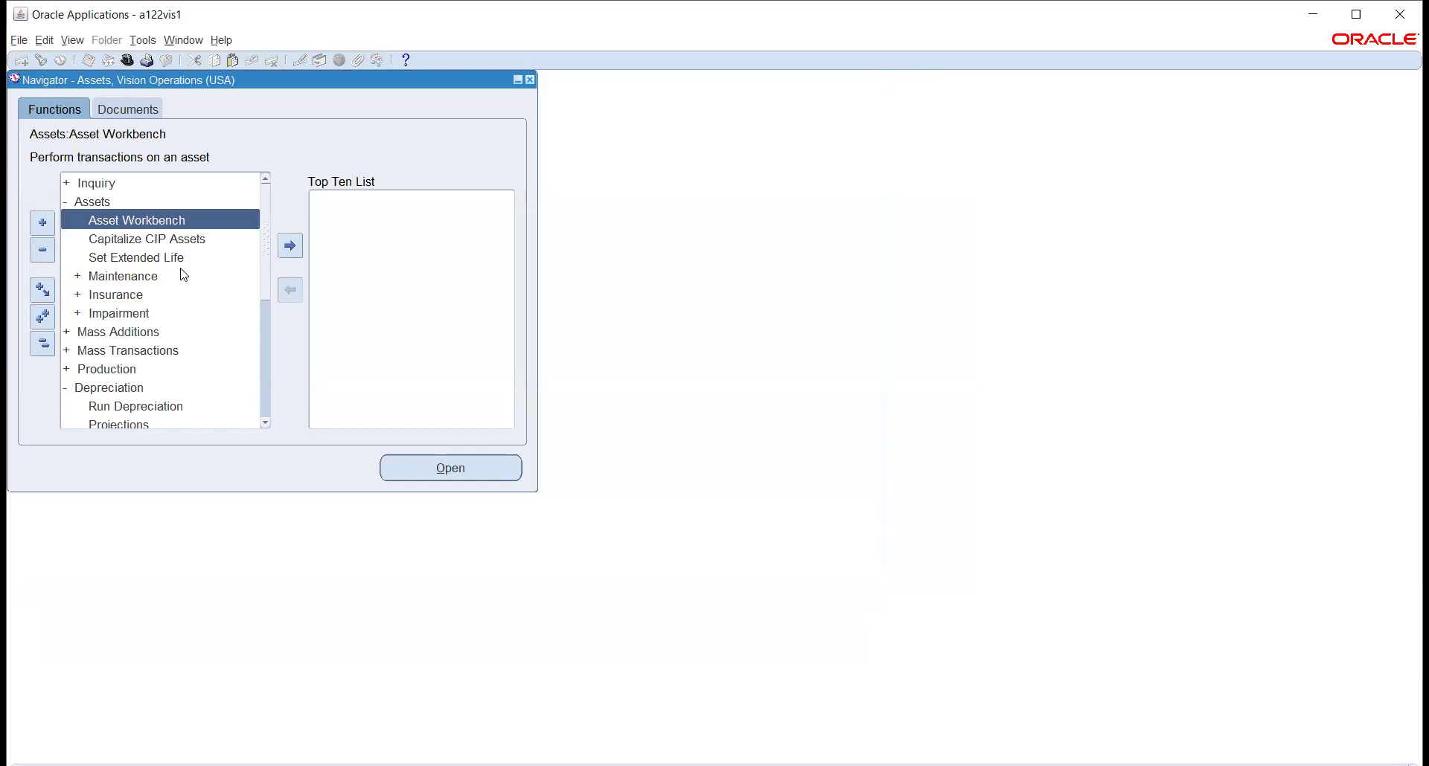
Expand the Tax functions in the Navigator and look through them
scroll(183, 276, "down", 1)
scroll(184, 275, "down", 2)
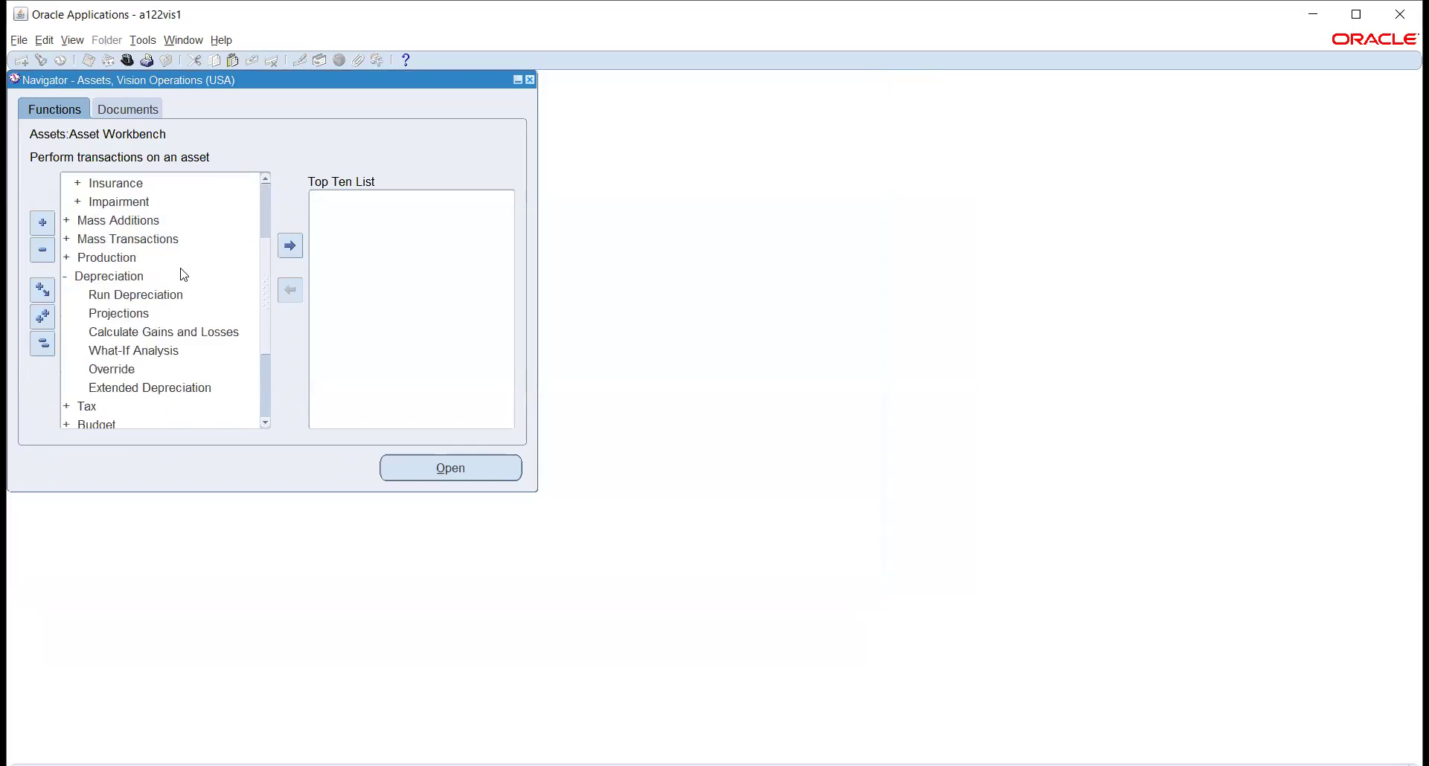
scroll(184, 275, "down", 2)
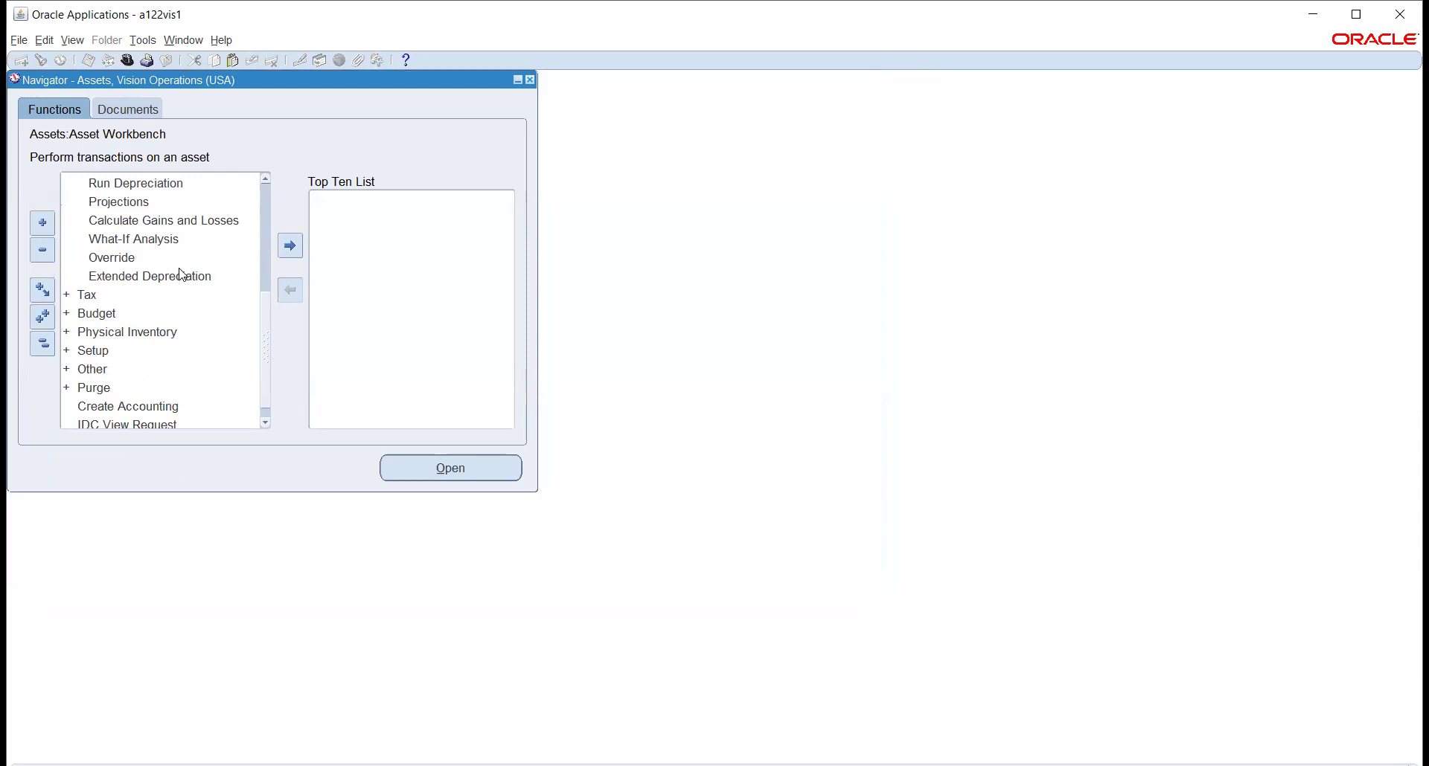
left_click(119, 297)
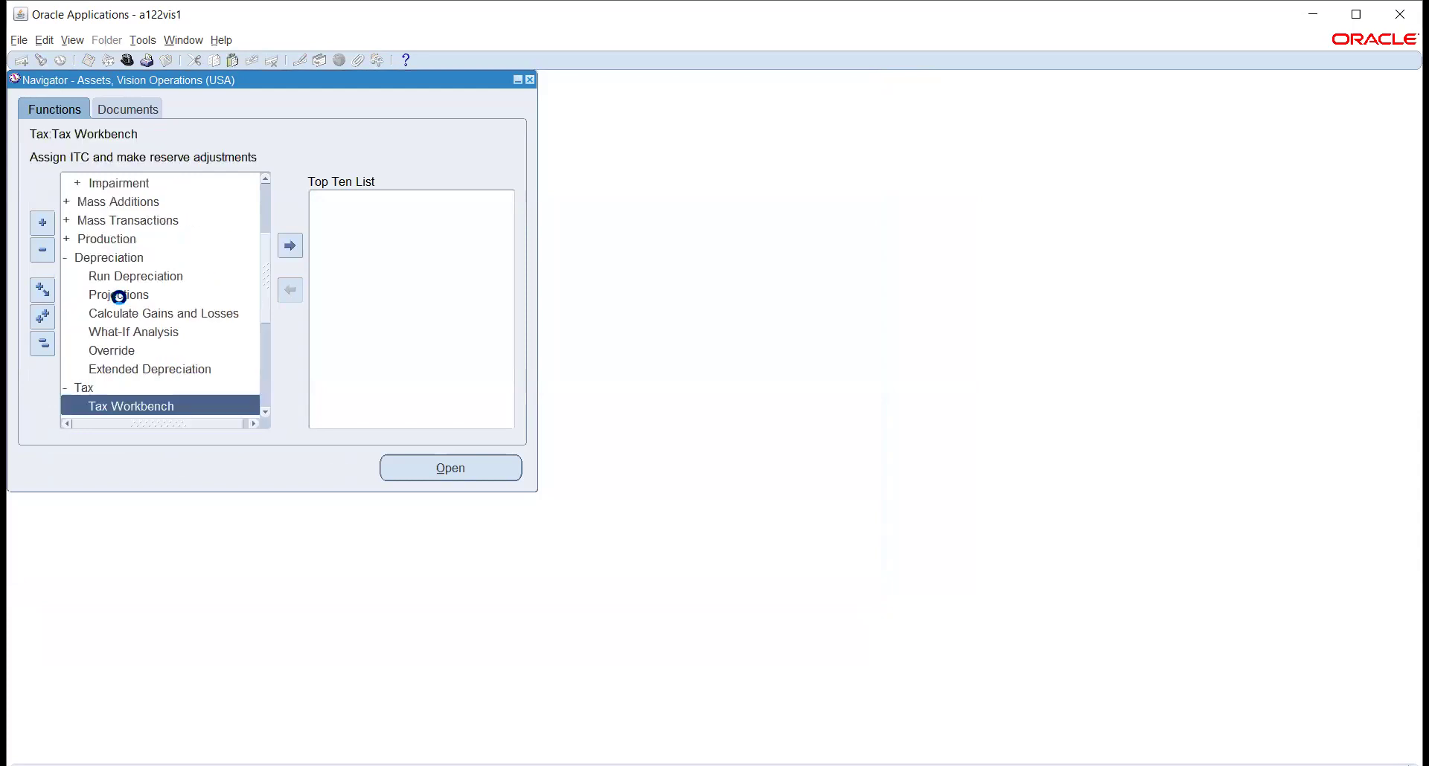
scroll(152, 276, "down", 1)
scroll(153, 275, "down", 1)
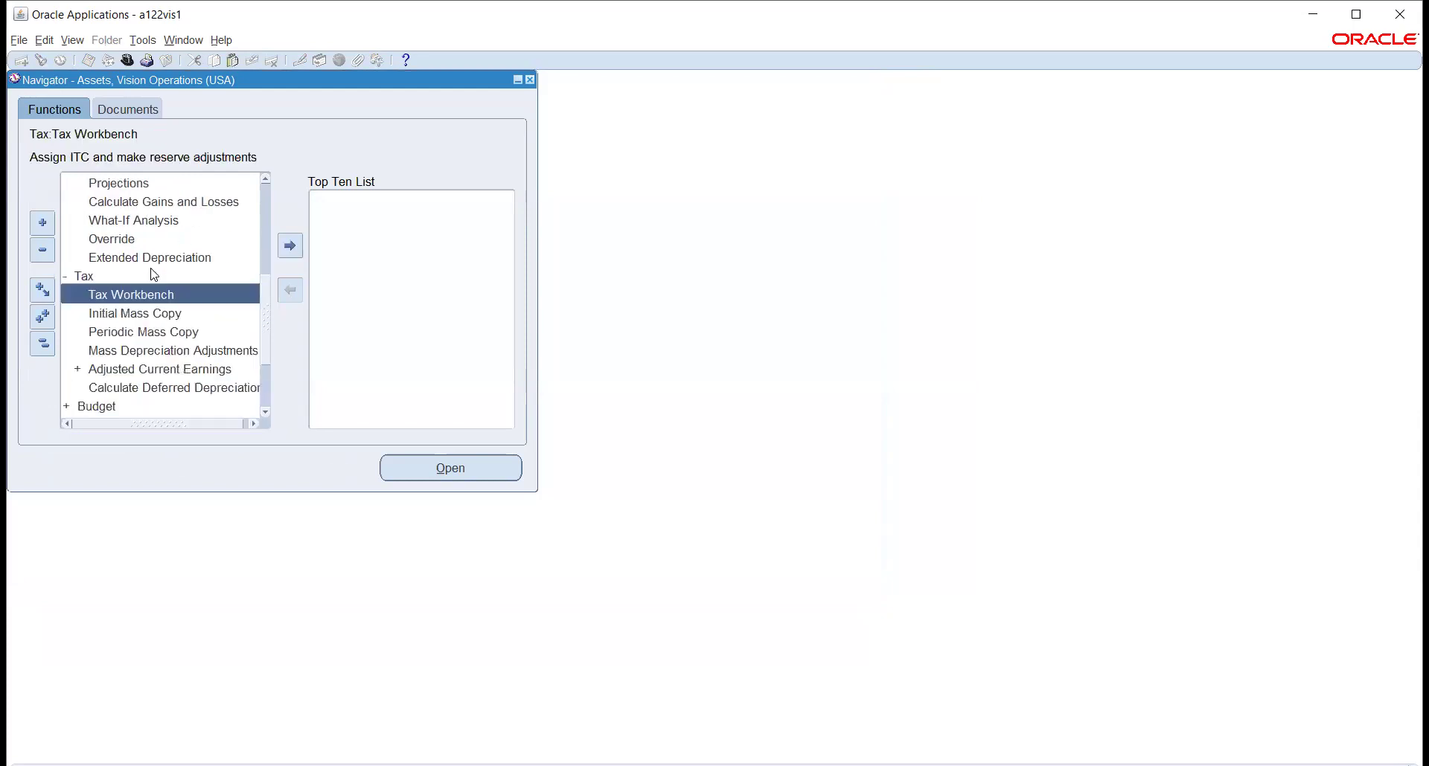
scroll(153, 275, "down", 1)
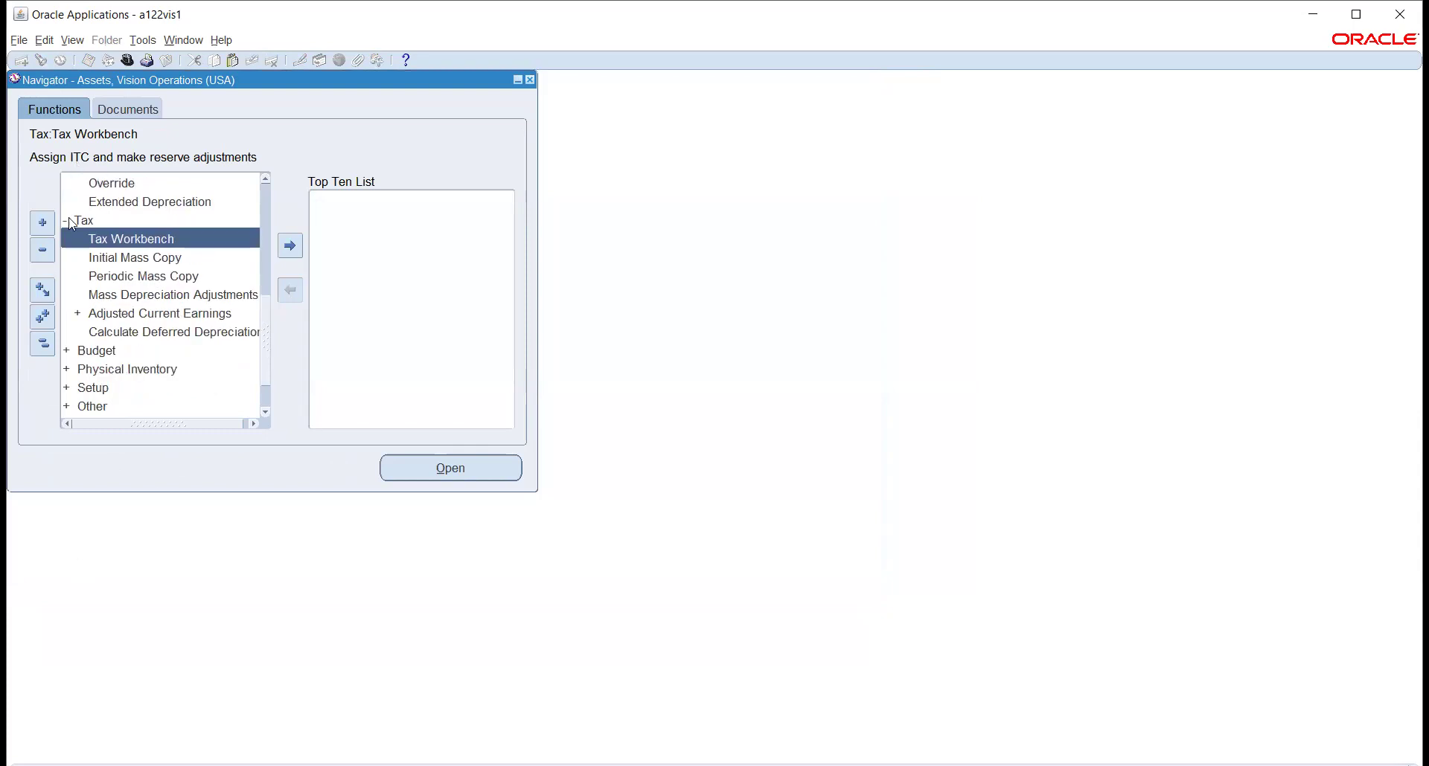
View the Initial Mass Copy request, discard it without saving, and highlight Mass Depreciation Adjustments among the Tax functions
left_click(106, 259)
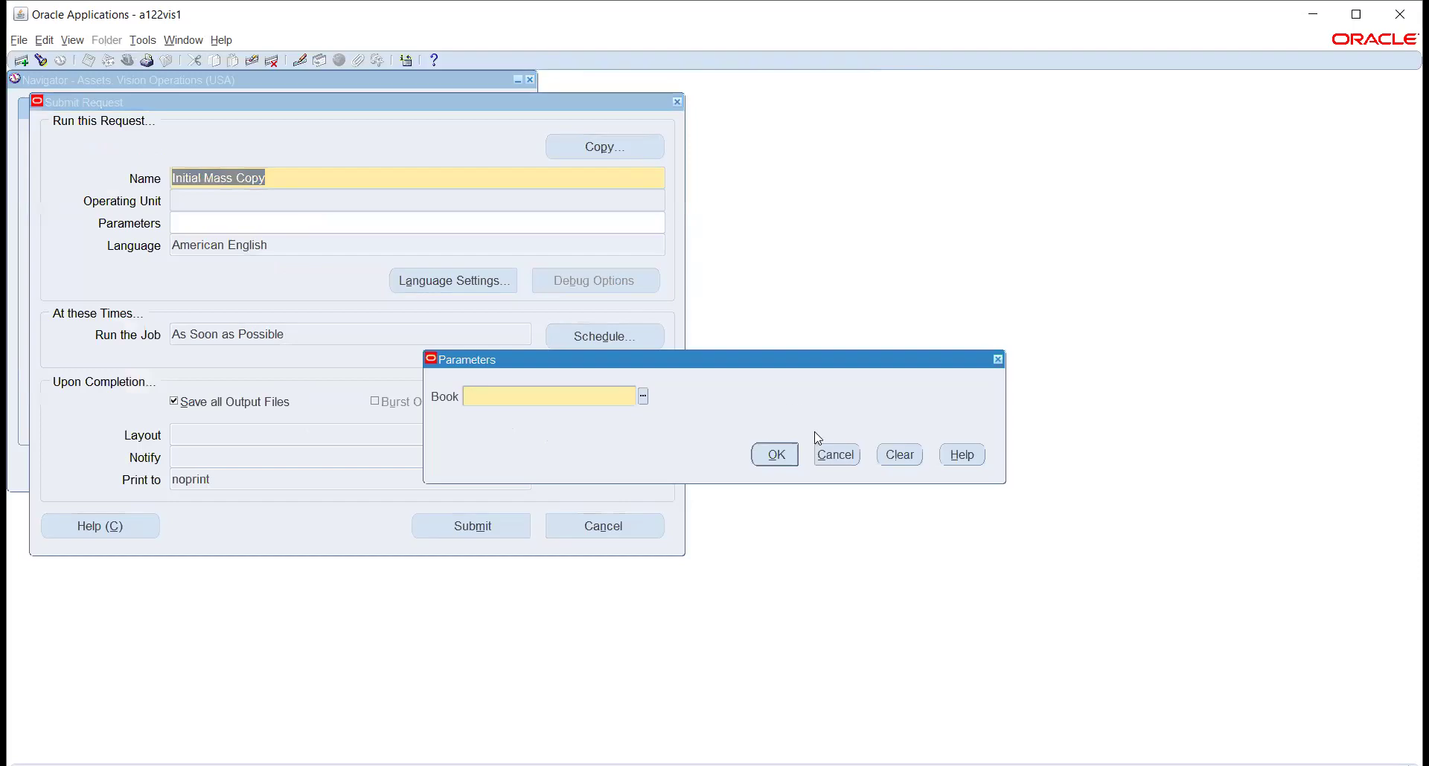
left_click(834, 454)
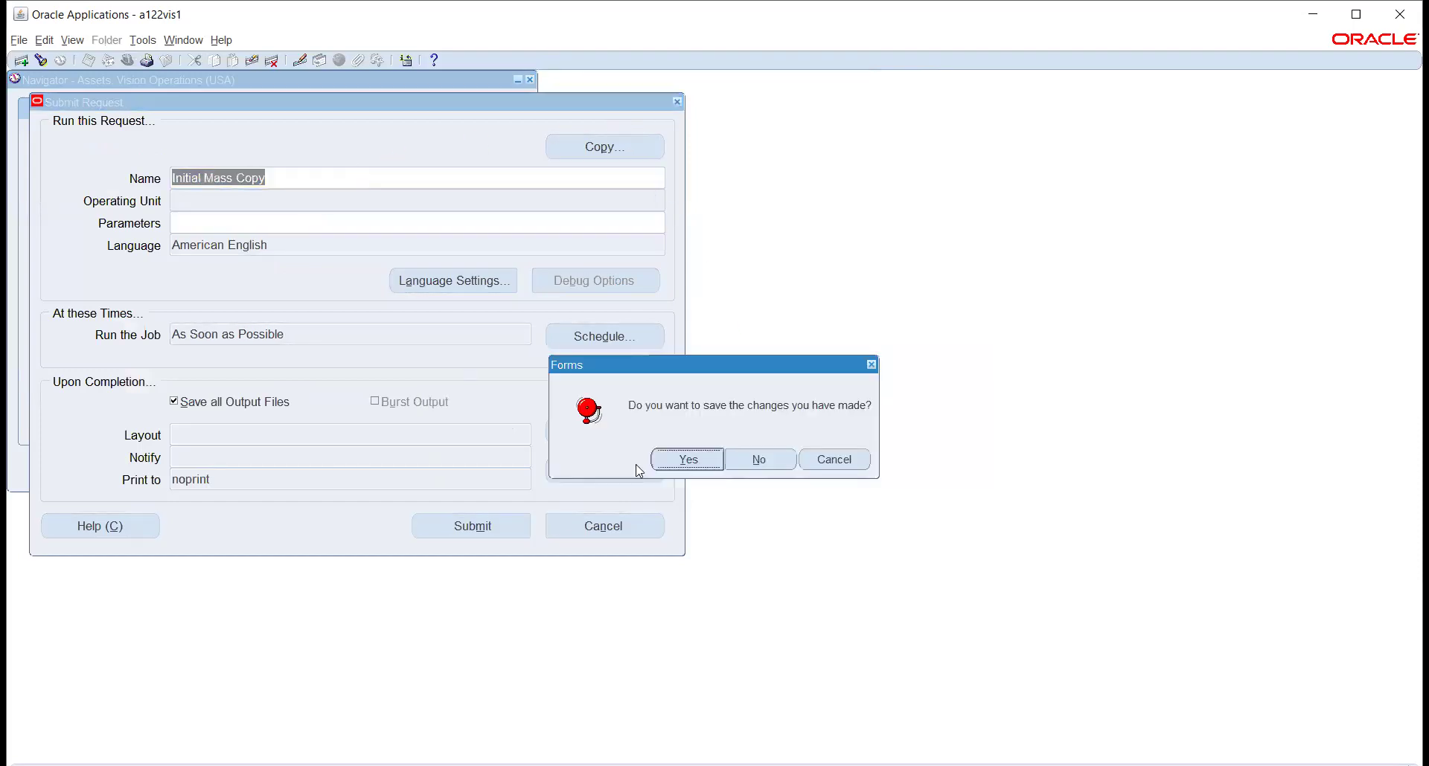
left_click(768, 463)
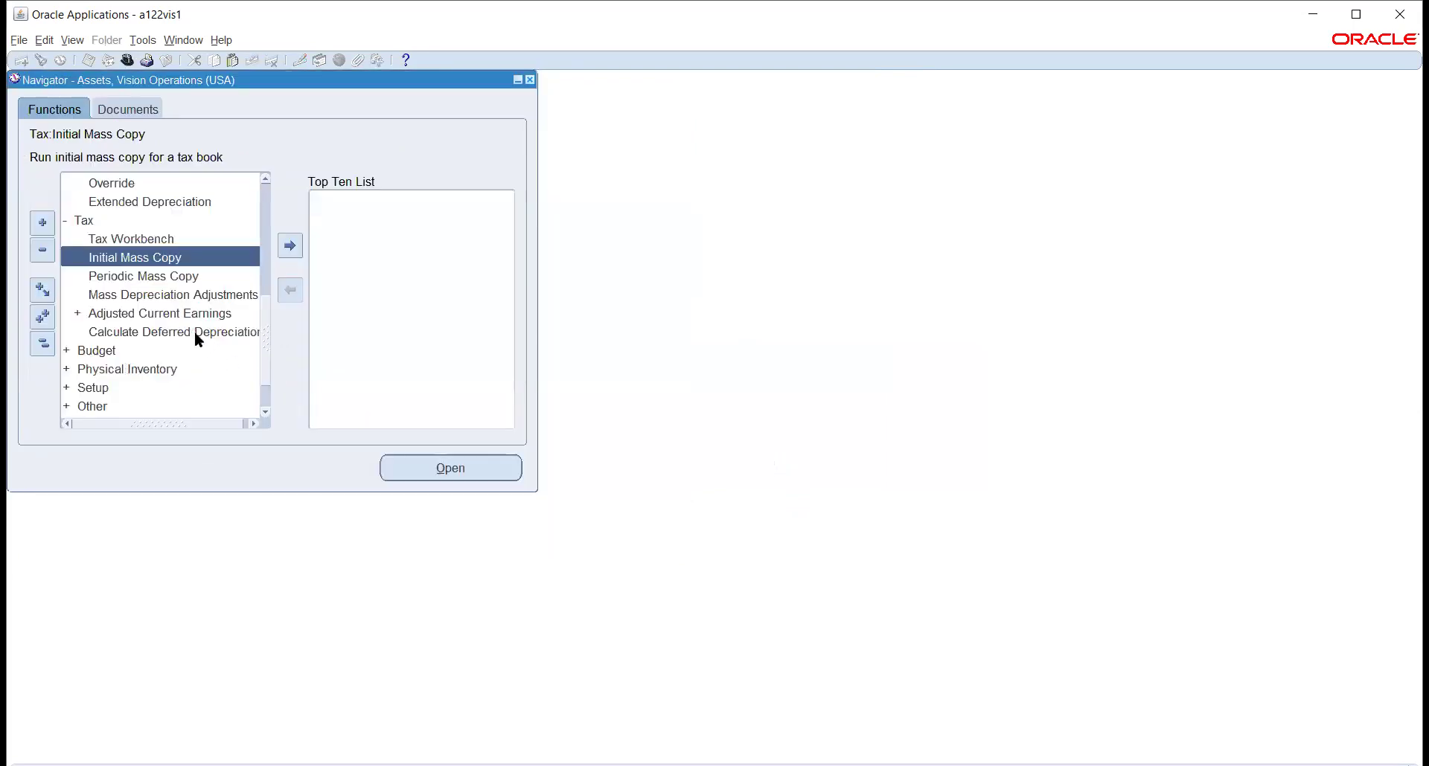
left_click(130, 296)
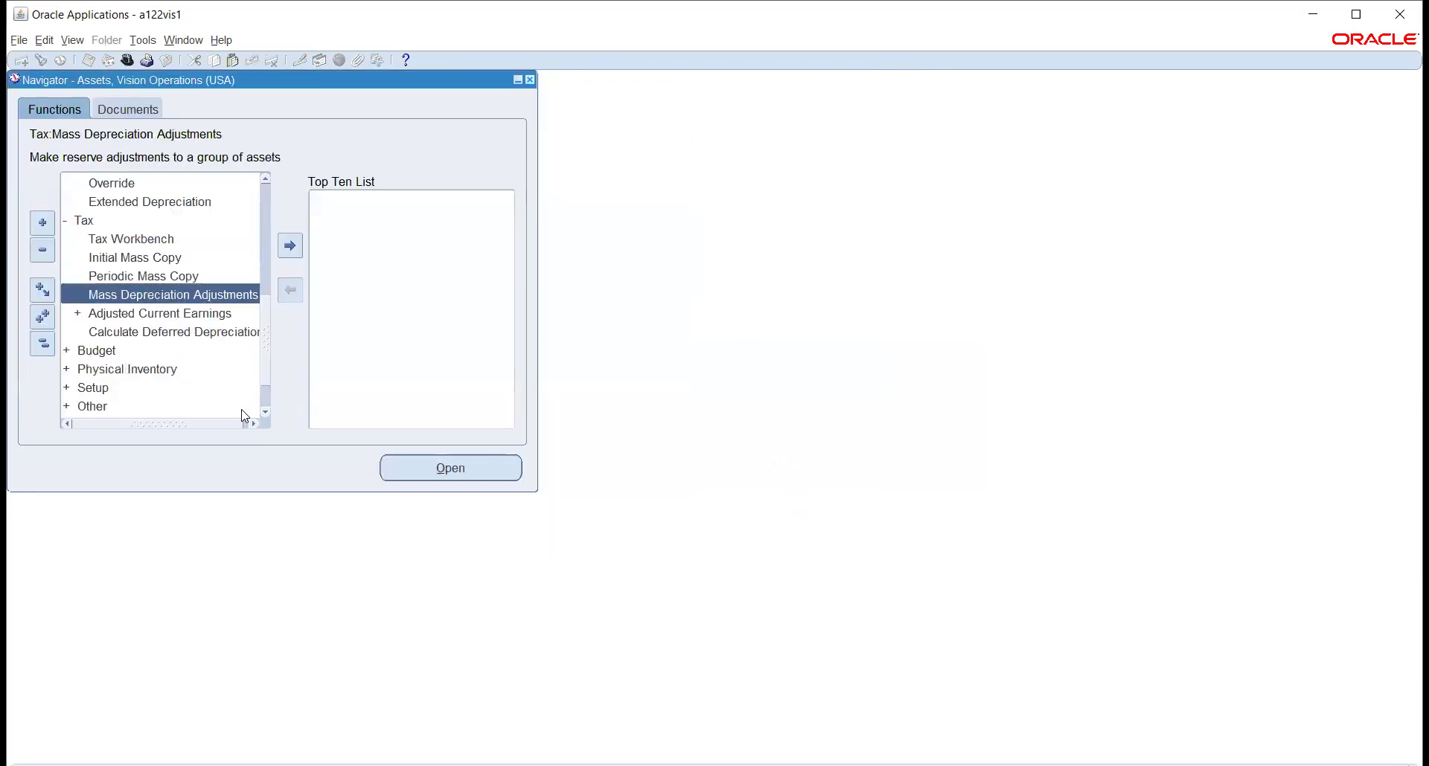
left_click_drag(212, 428, 239, 425)
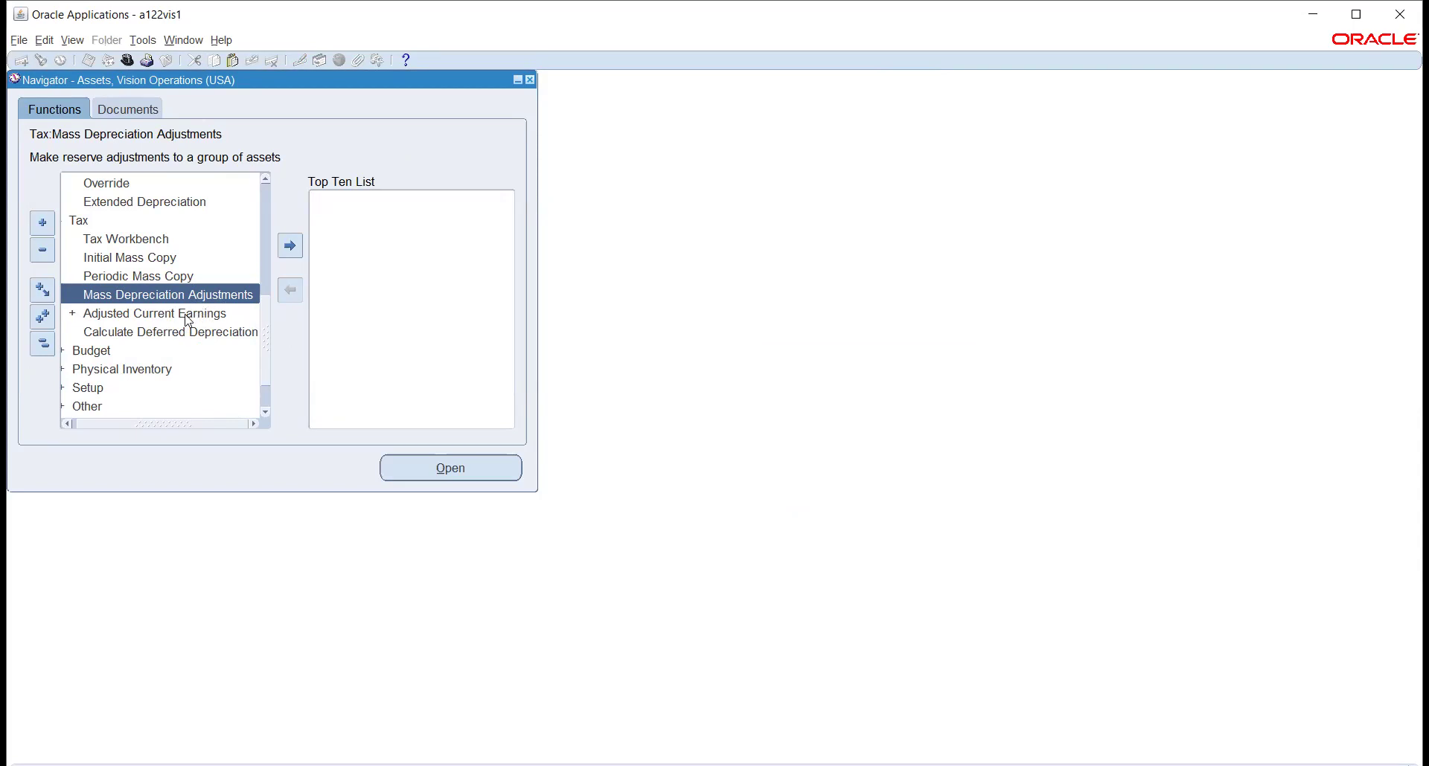
View the blank Periodic Production entry form under the Production functions, and close it without entering anything
scroll(187, 320, "up", 1)
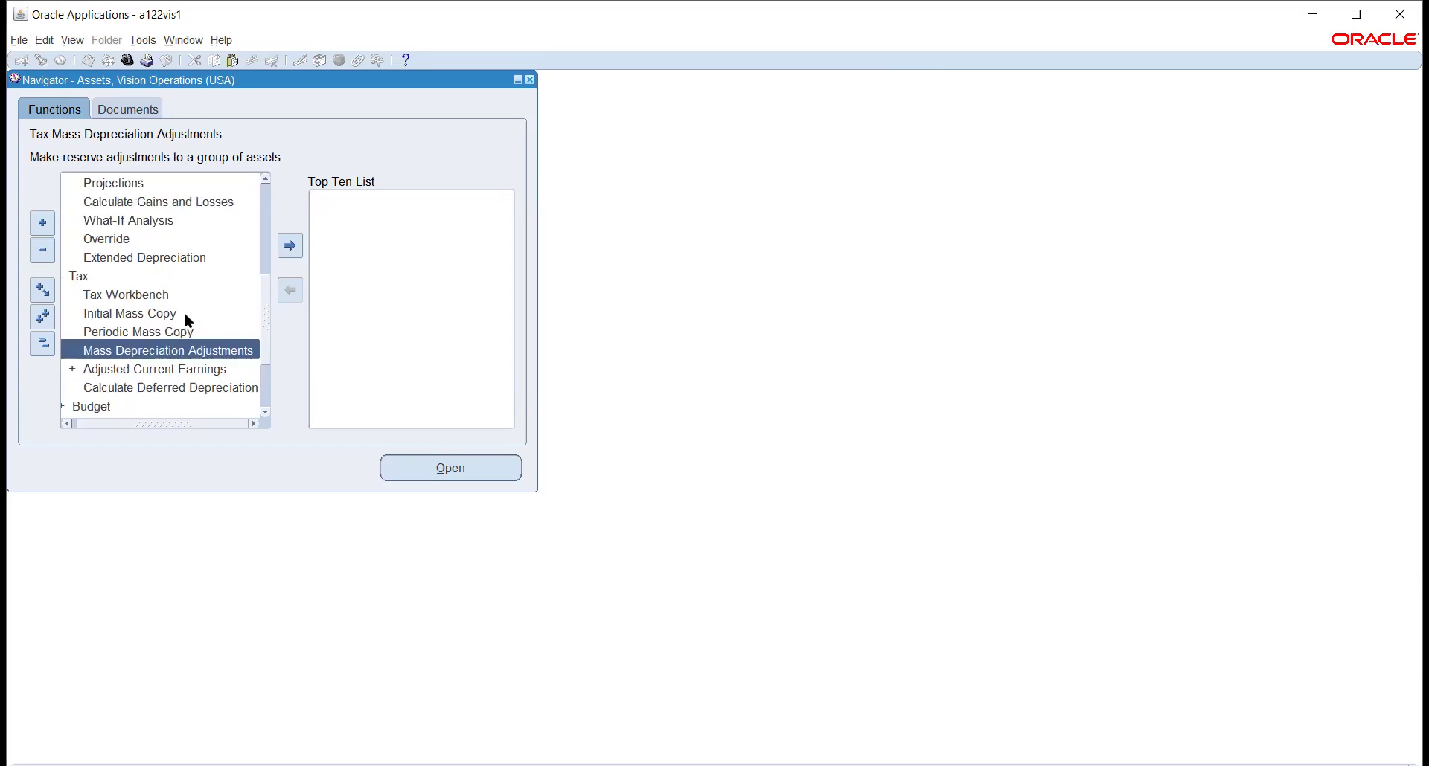
scroll(185, 316, "up", 1)
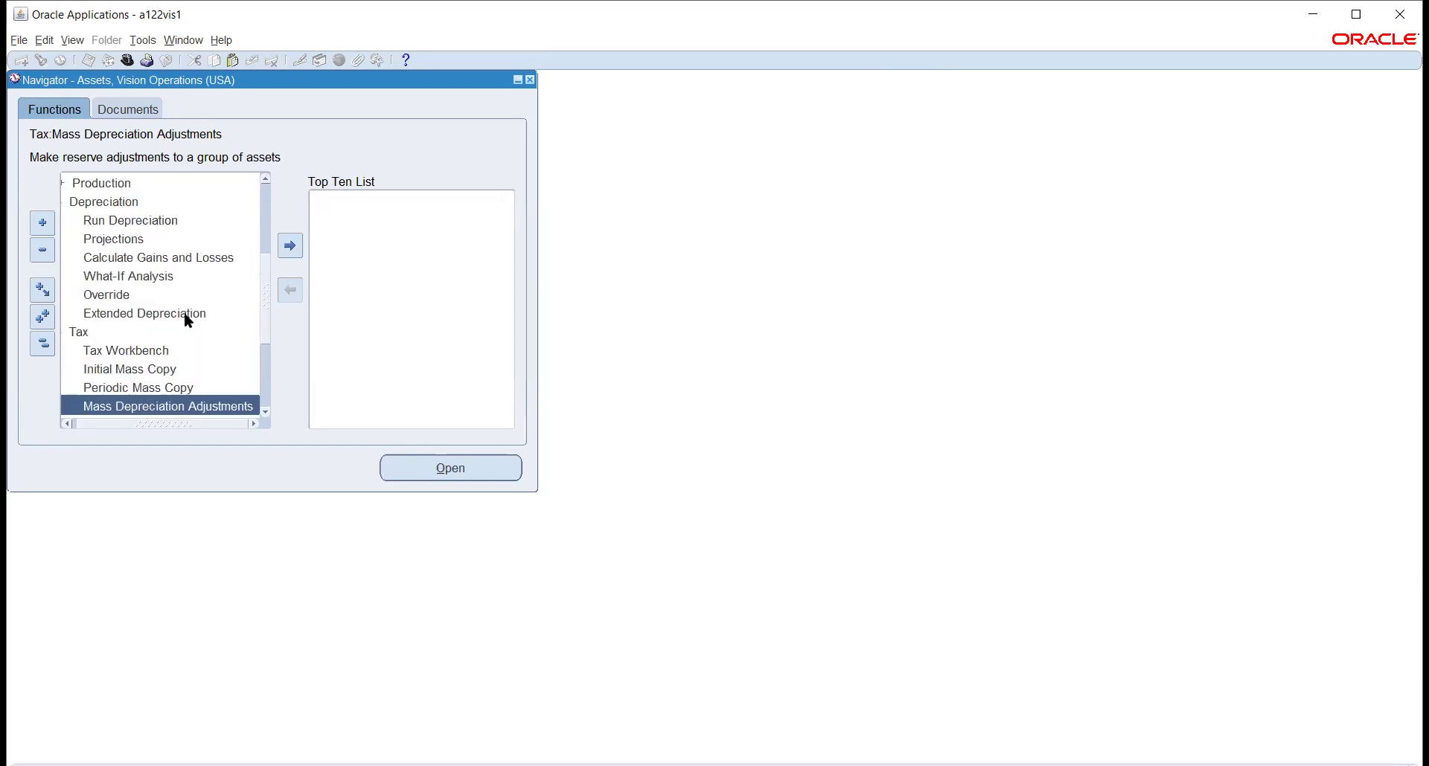
scroll(187, 320, "up", 3)
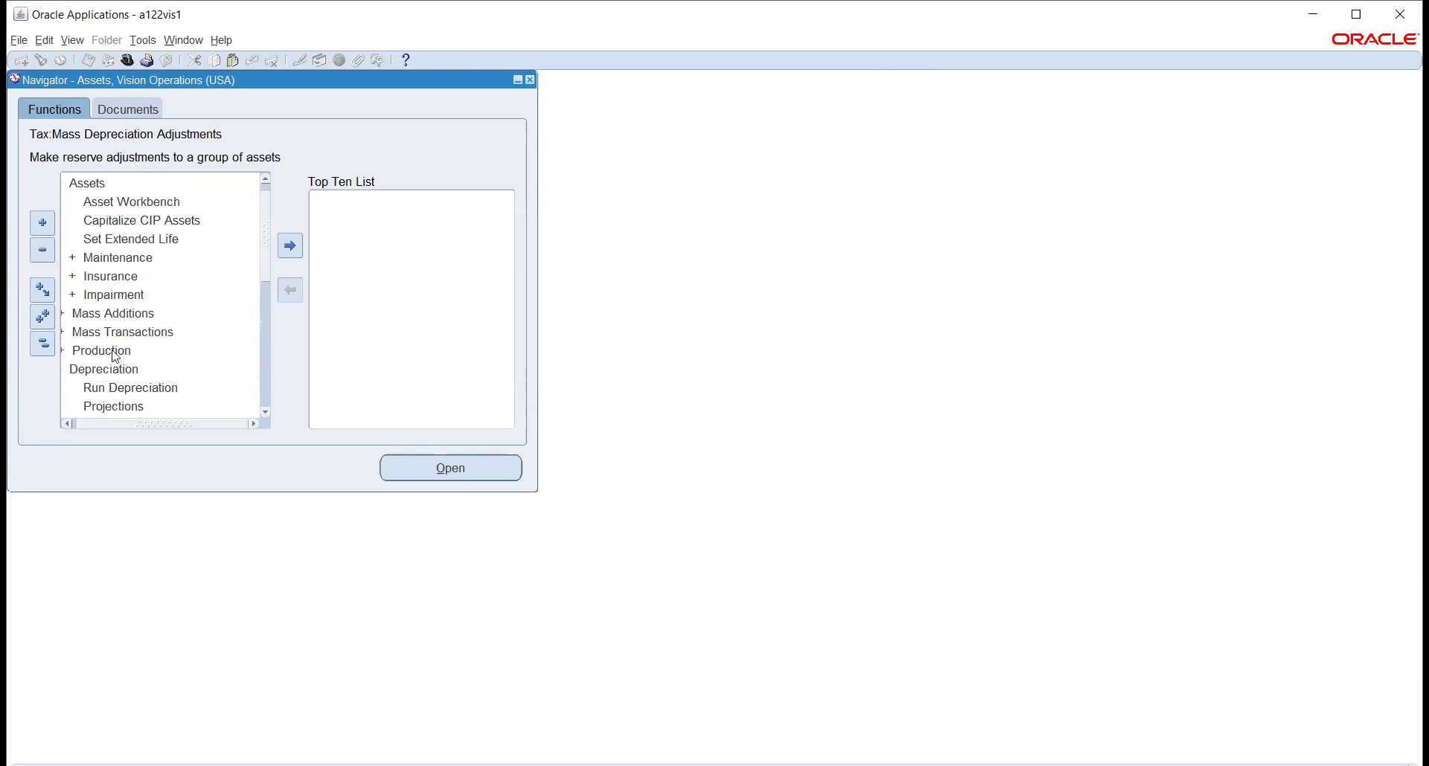
double_click(115, 357)
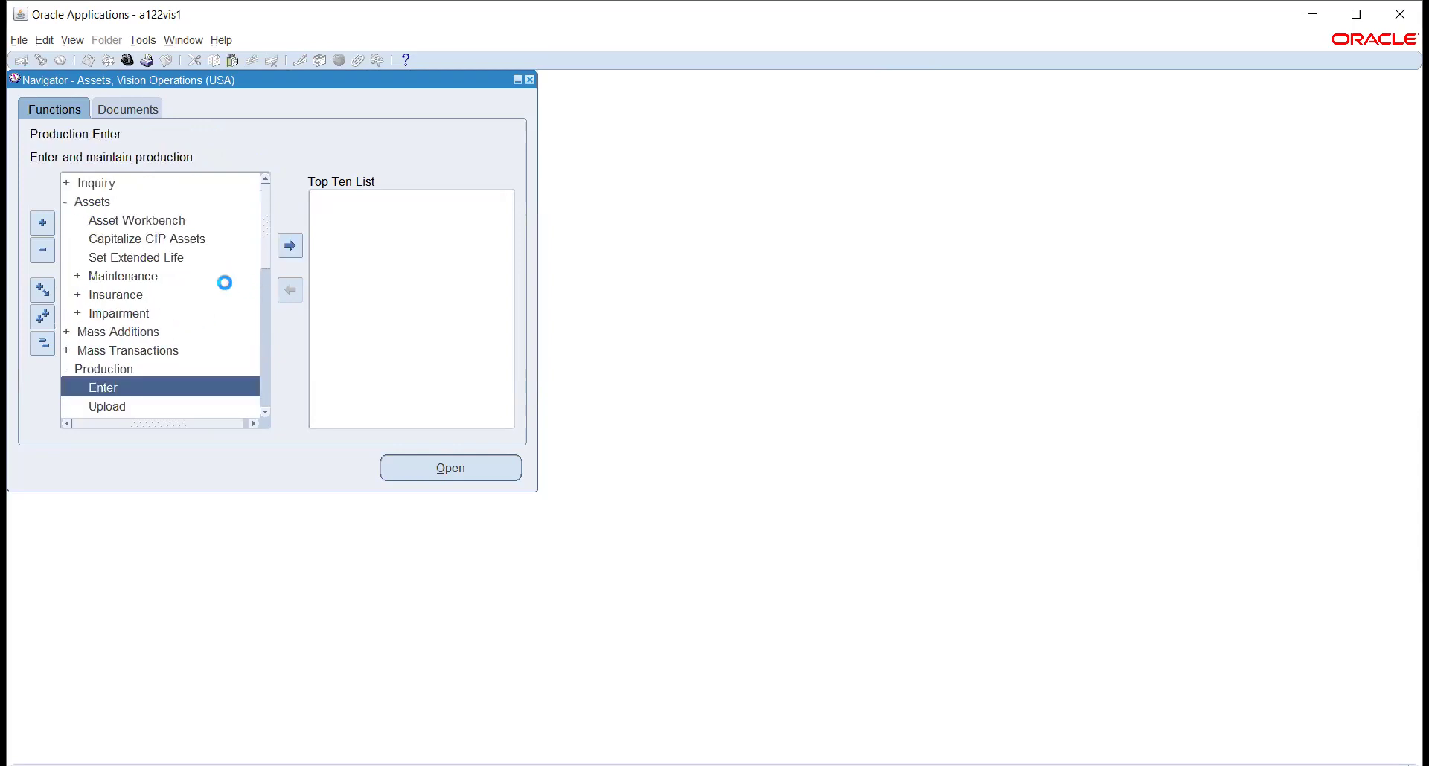
scroll(165, 301, "down", 1)
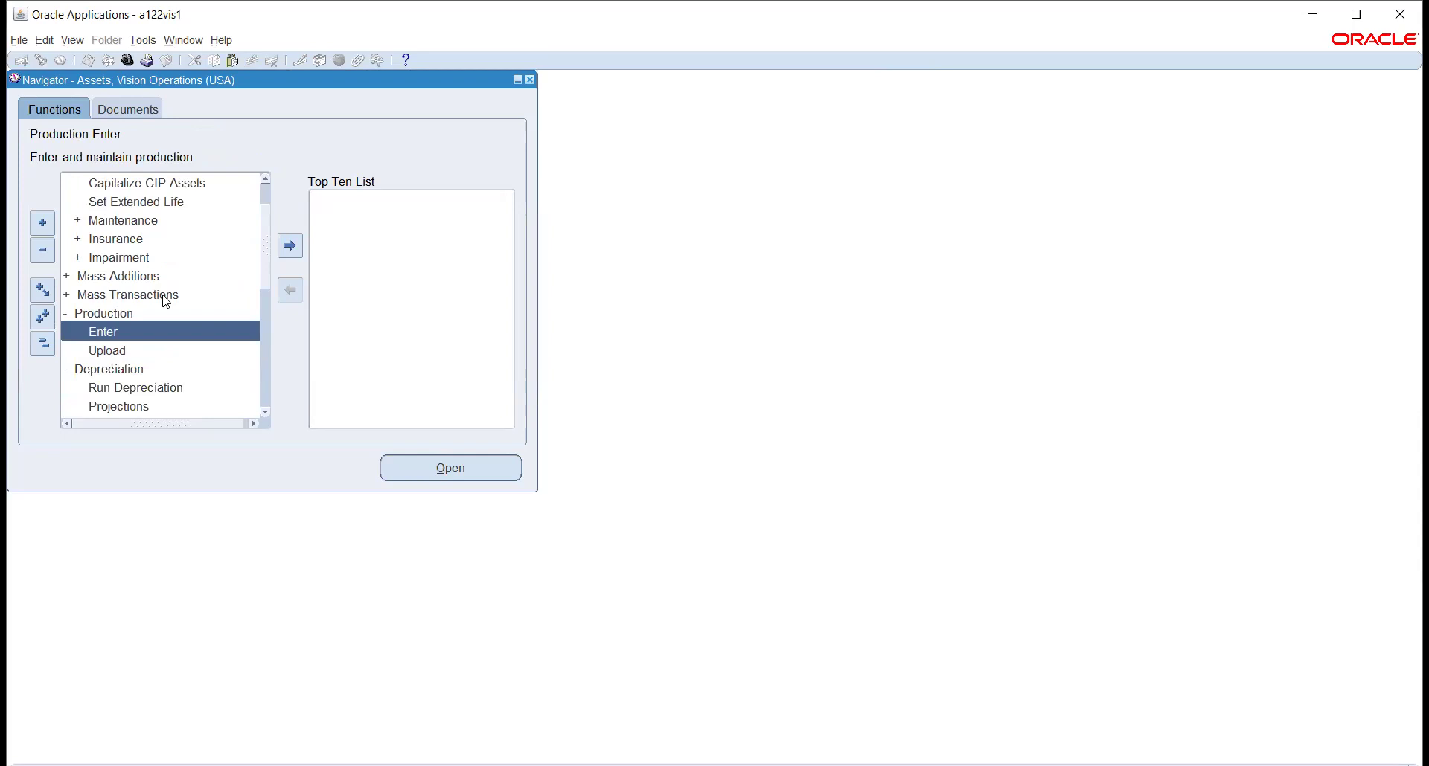
double_click(119, 336)
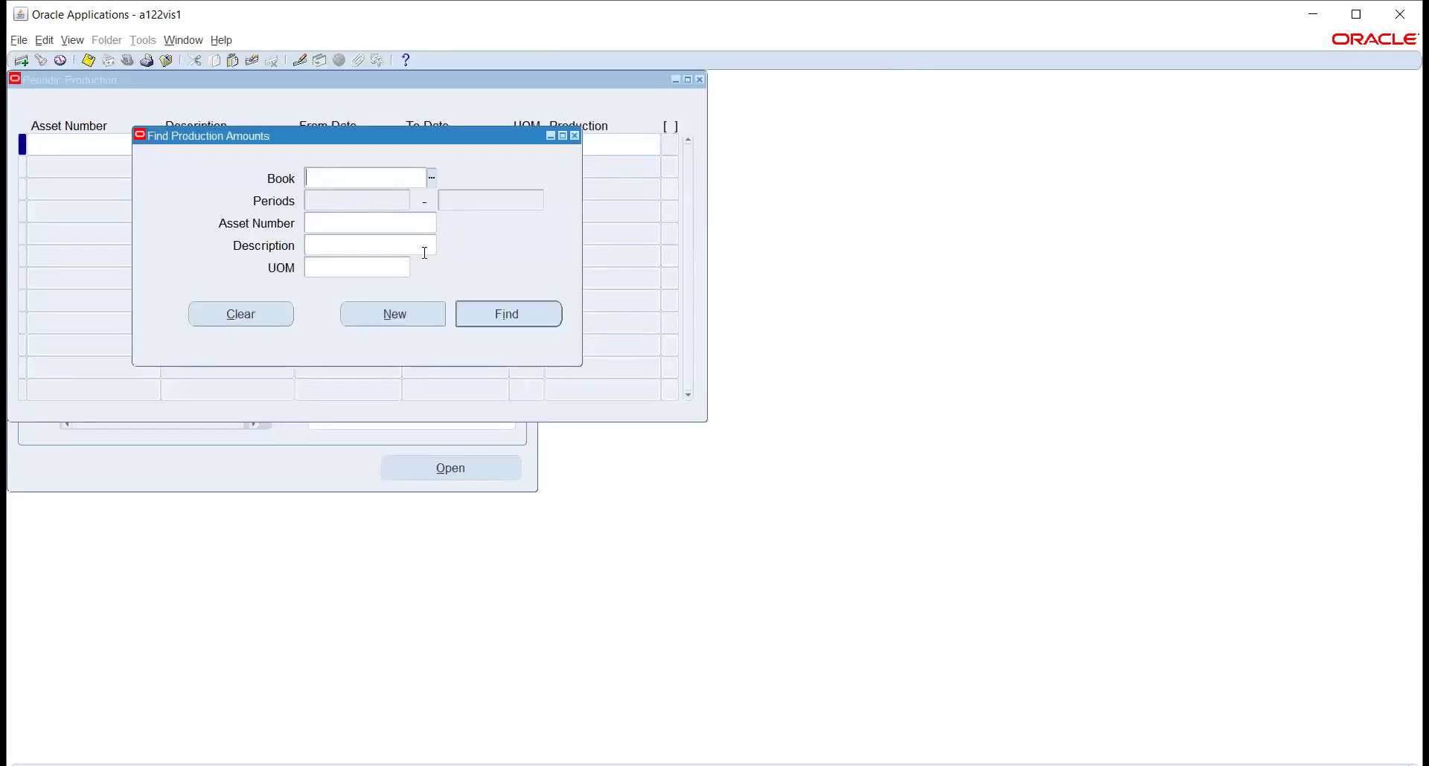
left_click(394, 314)
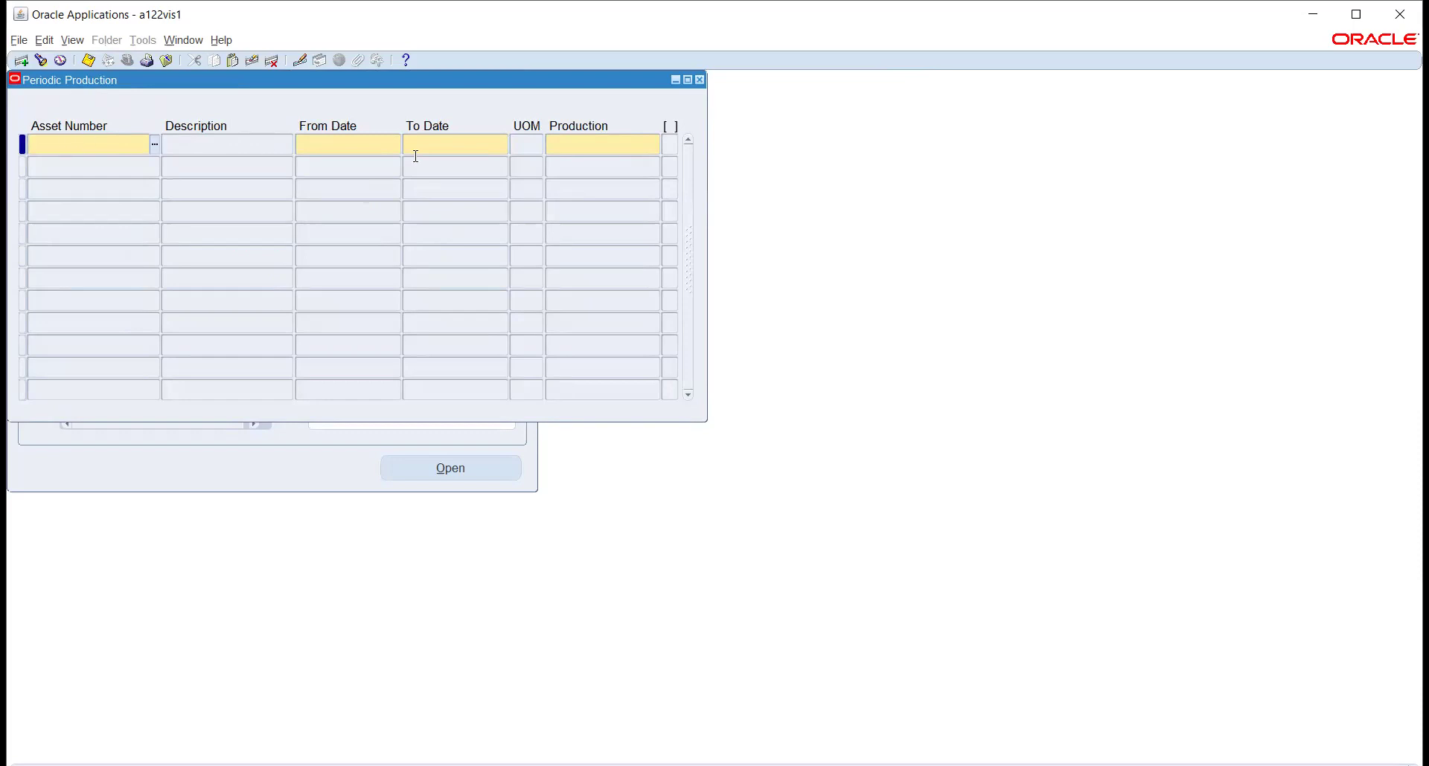
left_click(700, 80)
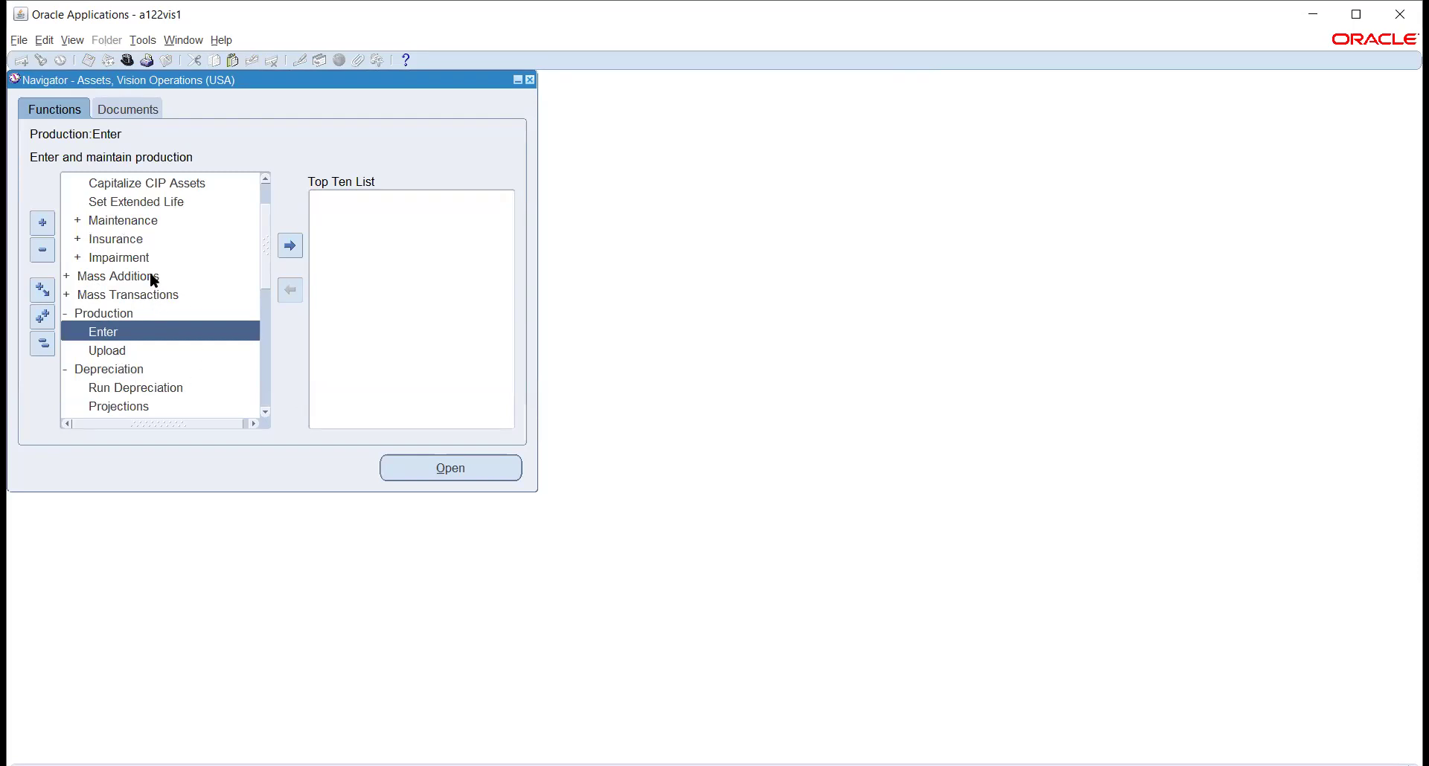
Open the Mass Transfers form from the Mass Transactions functions and set its book to TATA_FA_BOOKS
scroll(150, 275, "up", 1)
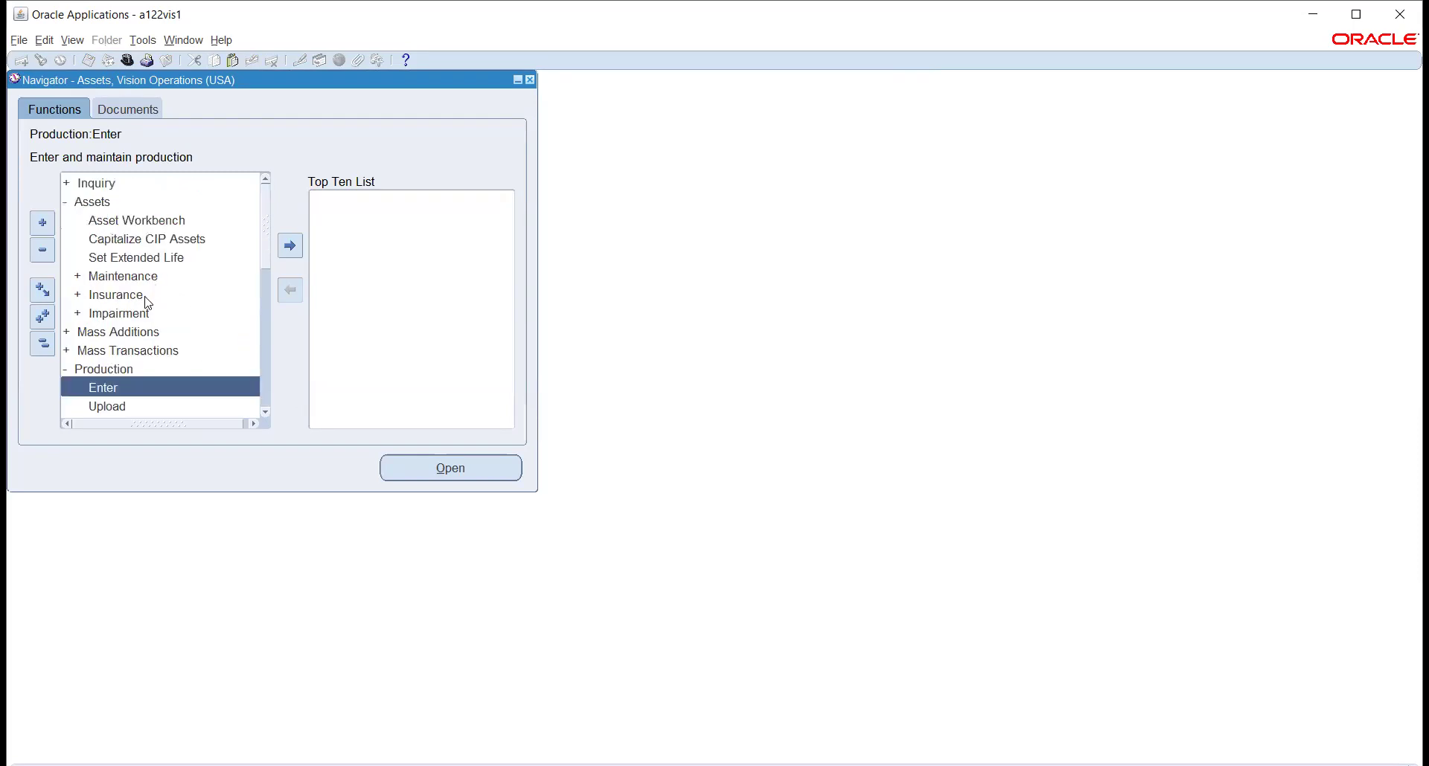
double_click(126, 350)
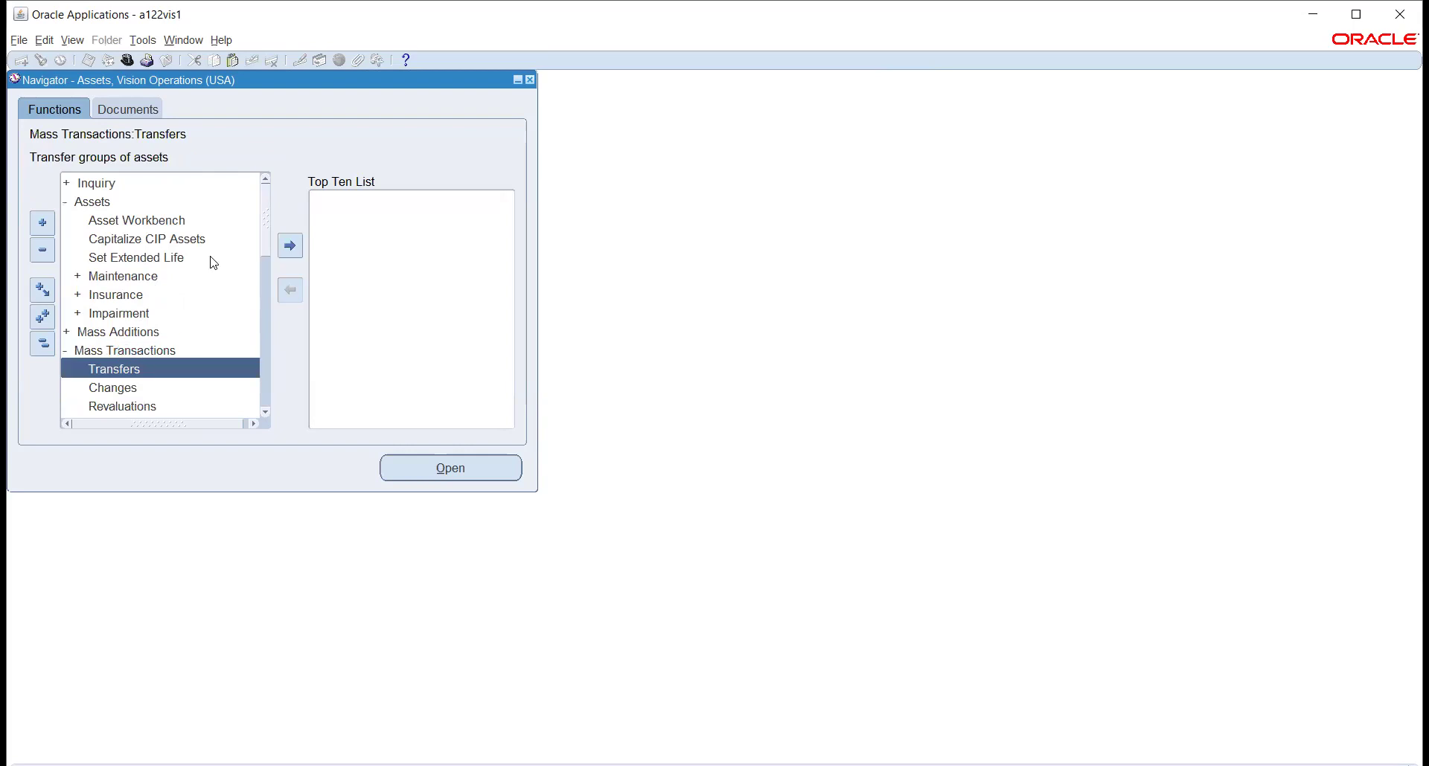
scroll(213, 260, "down", 2)
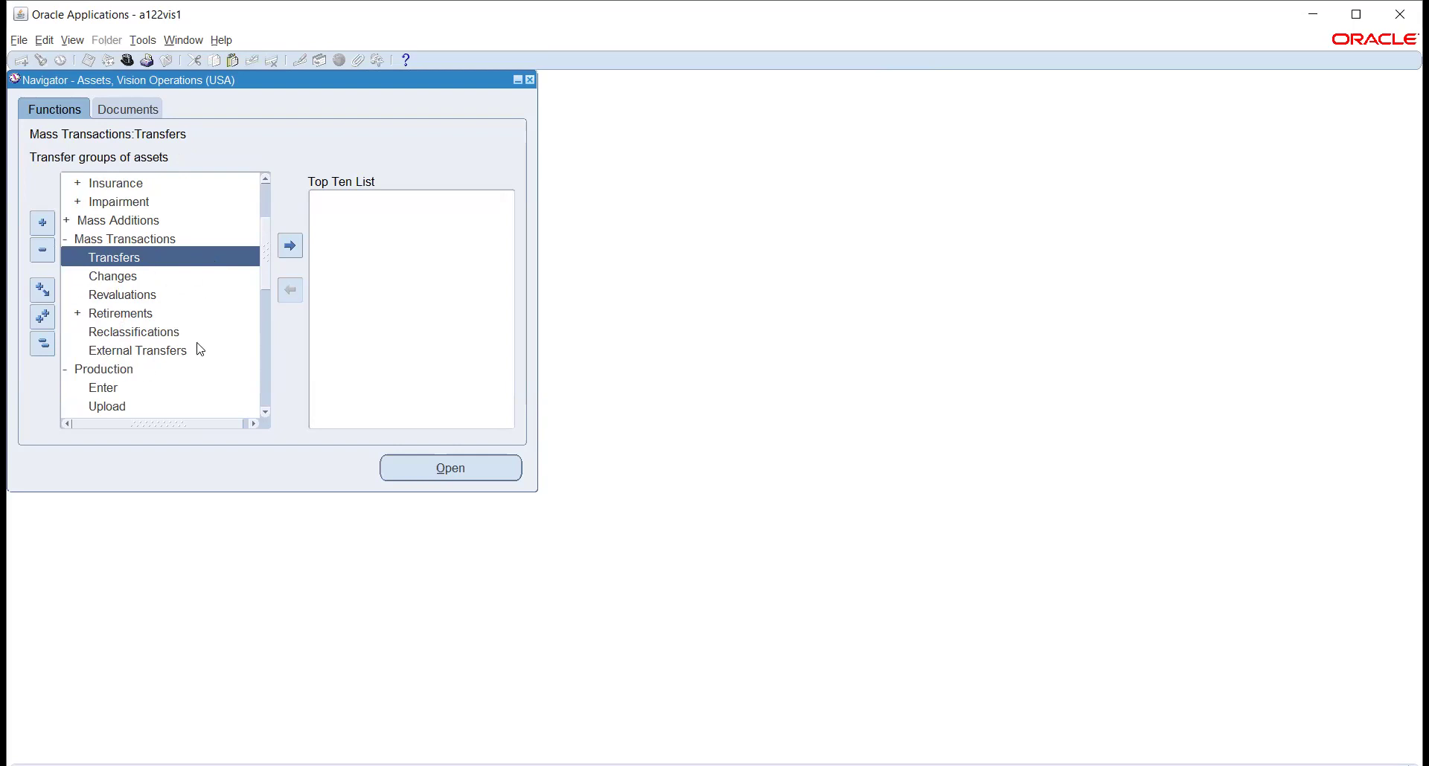
double_click(105, 258)
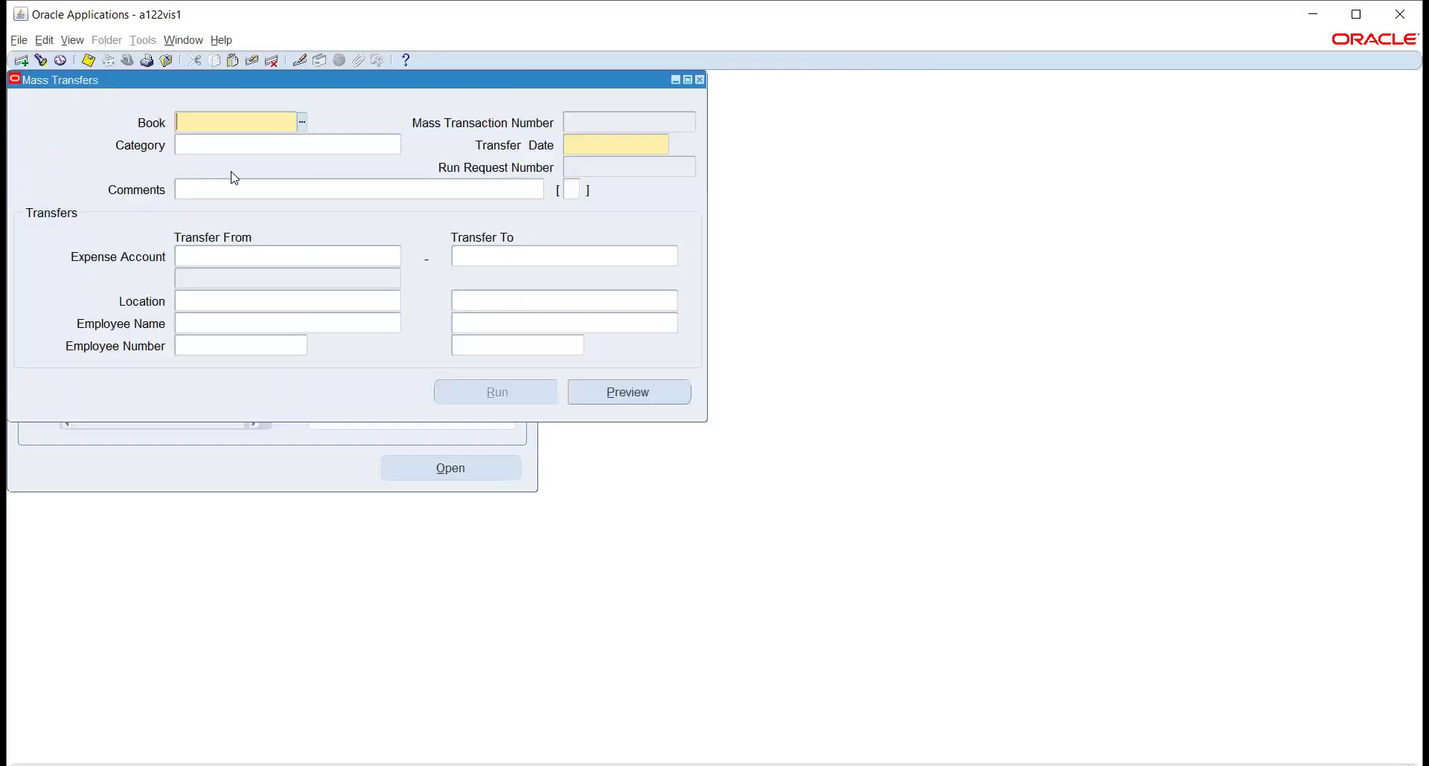
type("TATA")
key("Tab")
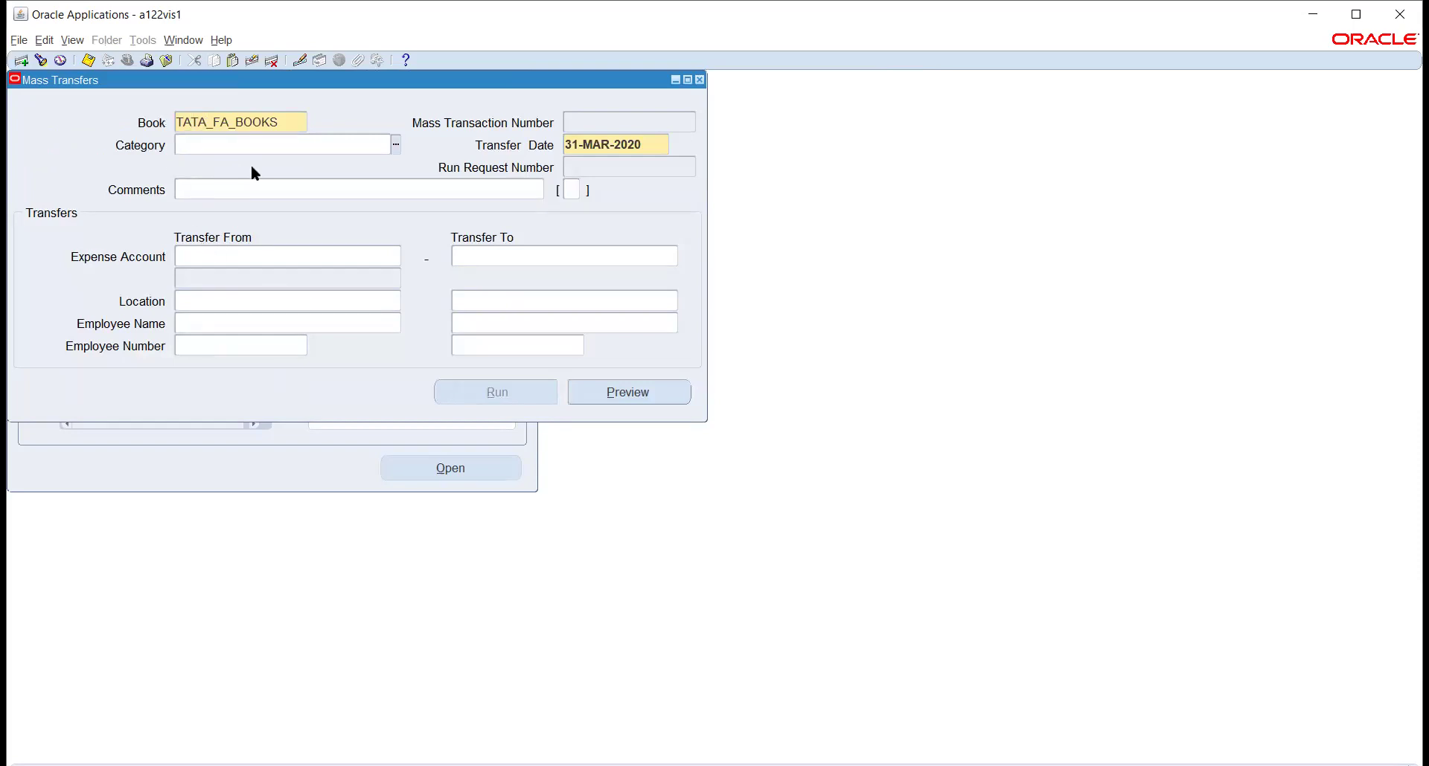
Set the TATA_COMP range of the expense accounts to transfer from to 03 through 03
left_click(215, 256)
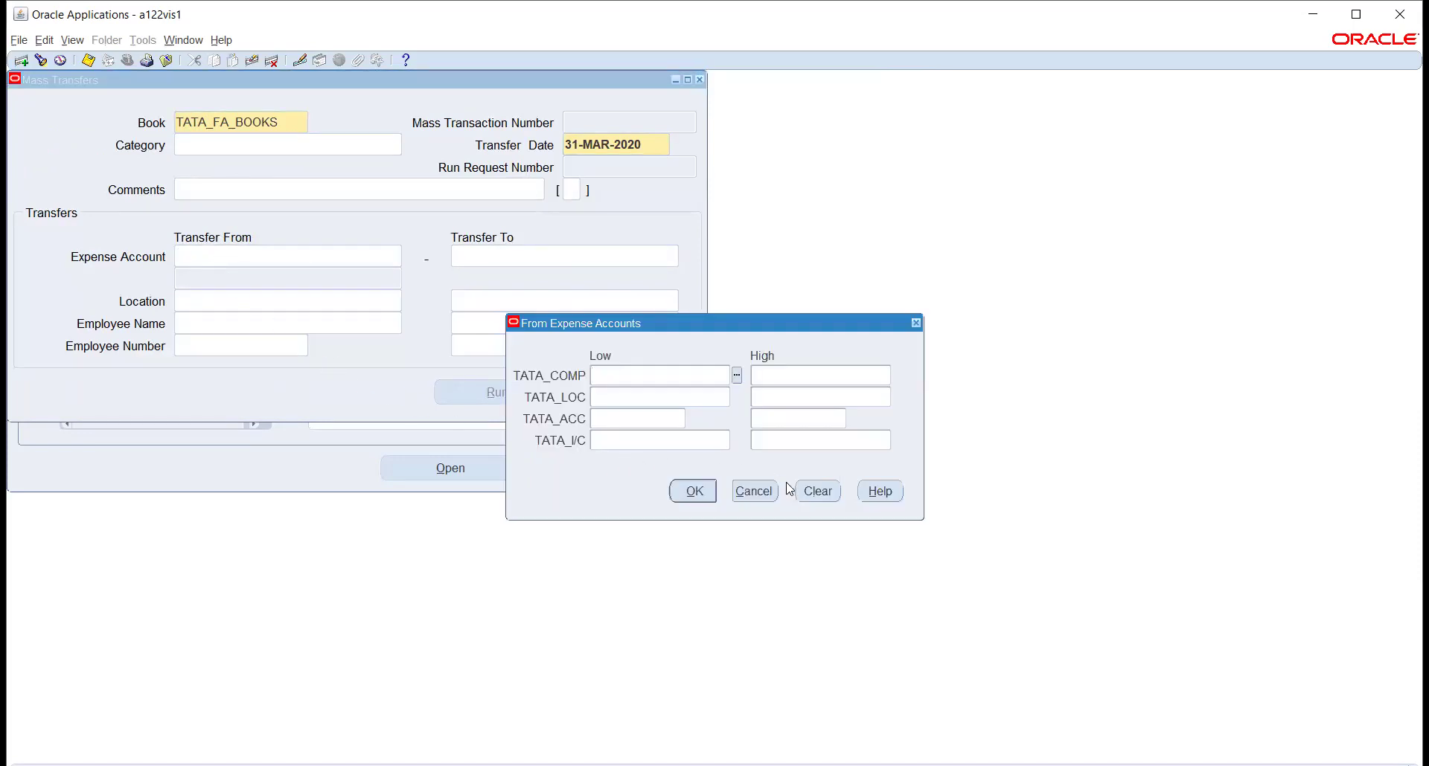
left_click(766, 491)
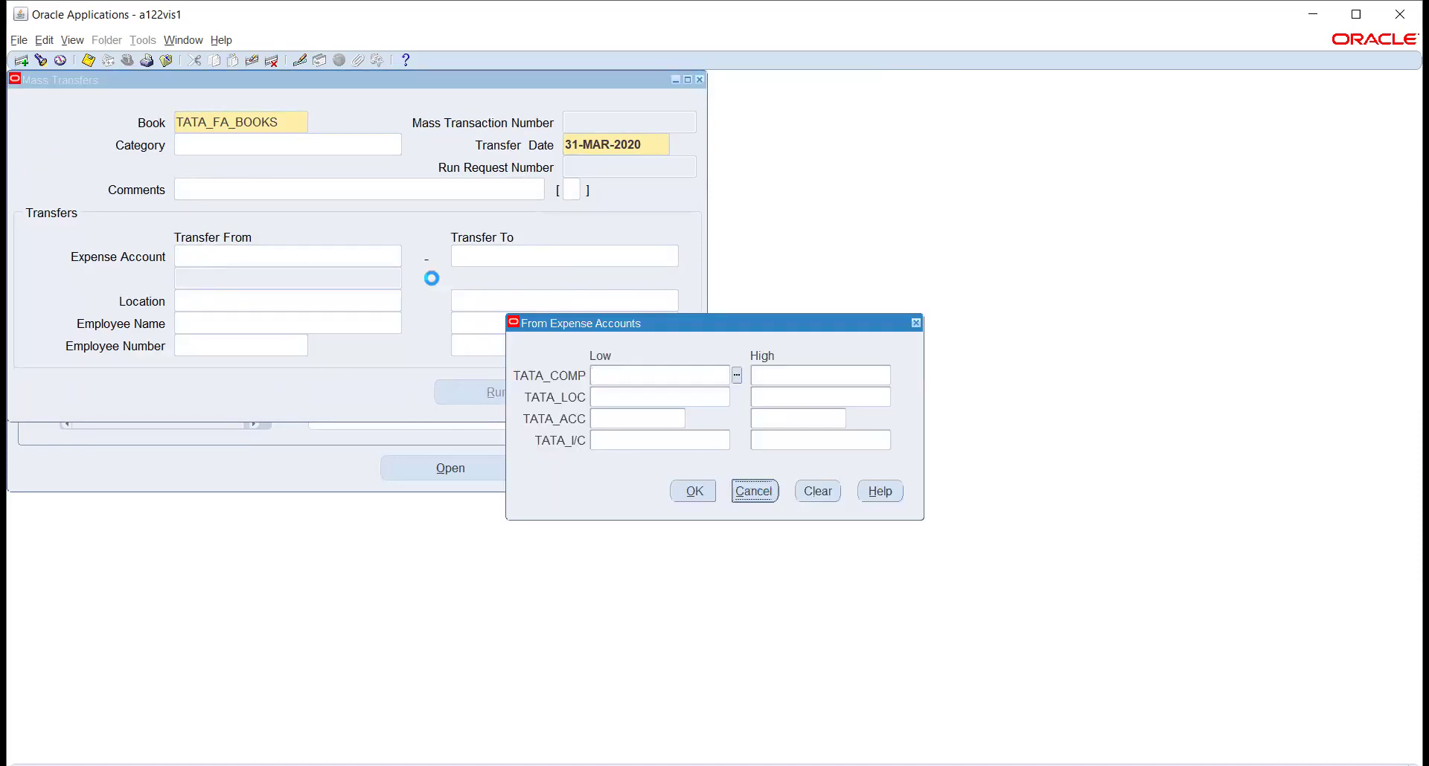
left_click(374, 261)
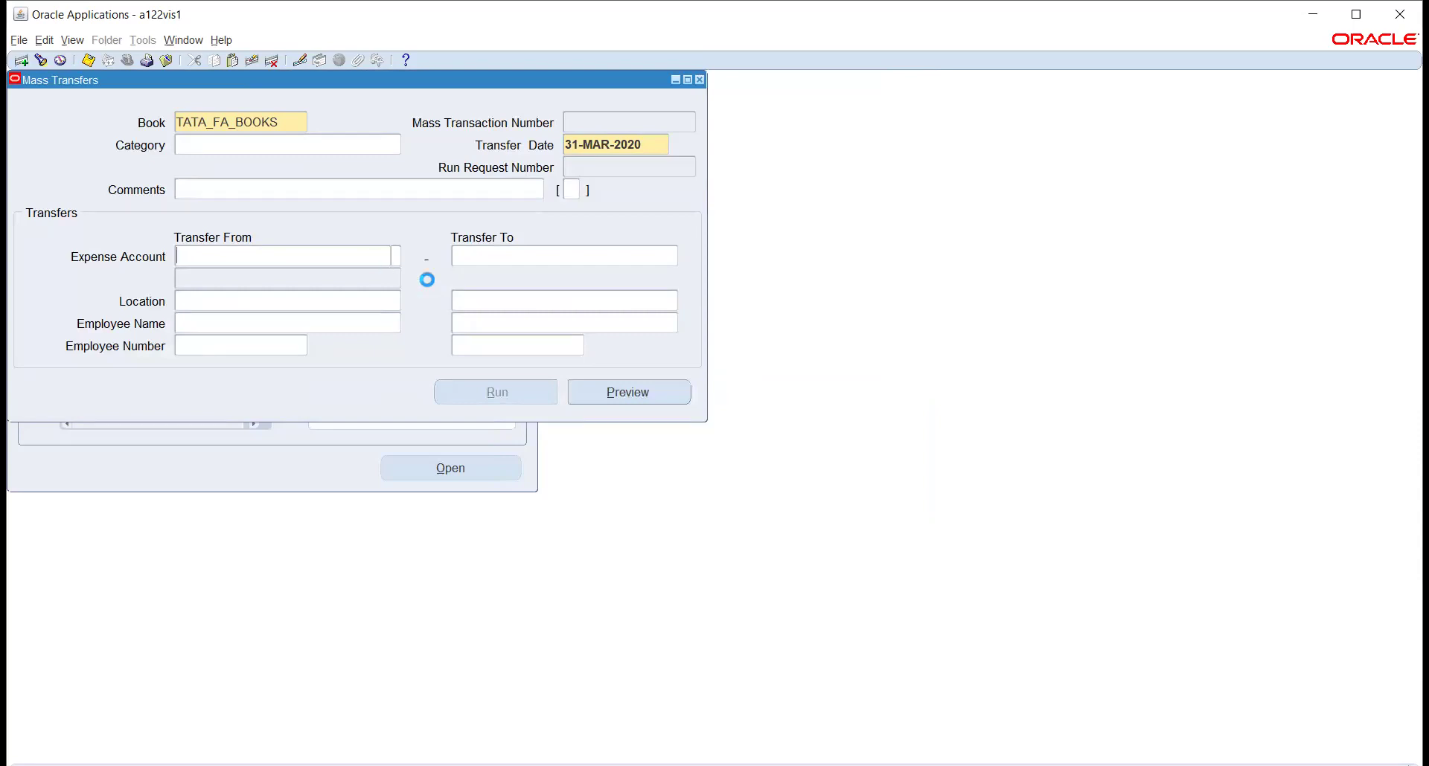
left_click(737, 377)
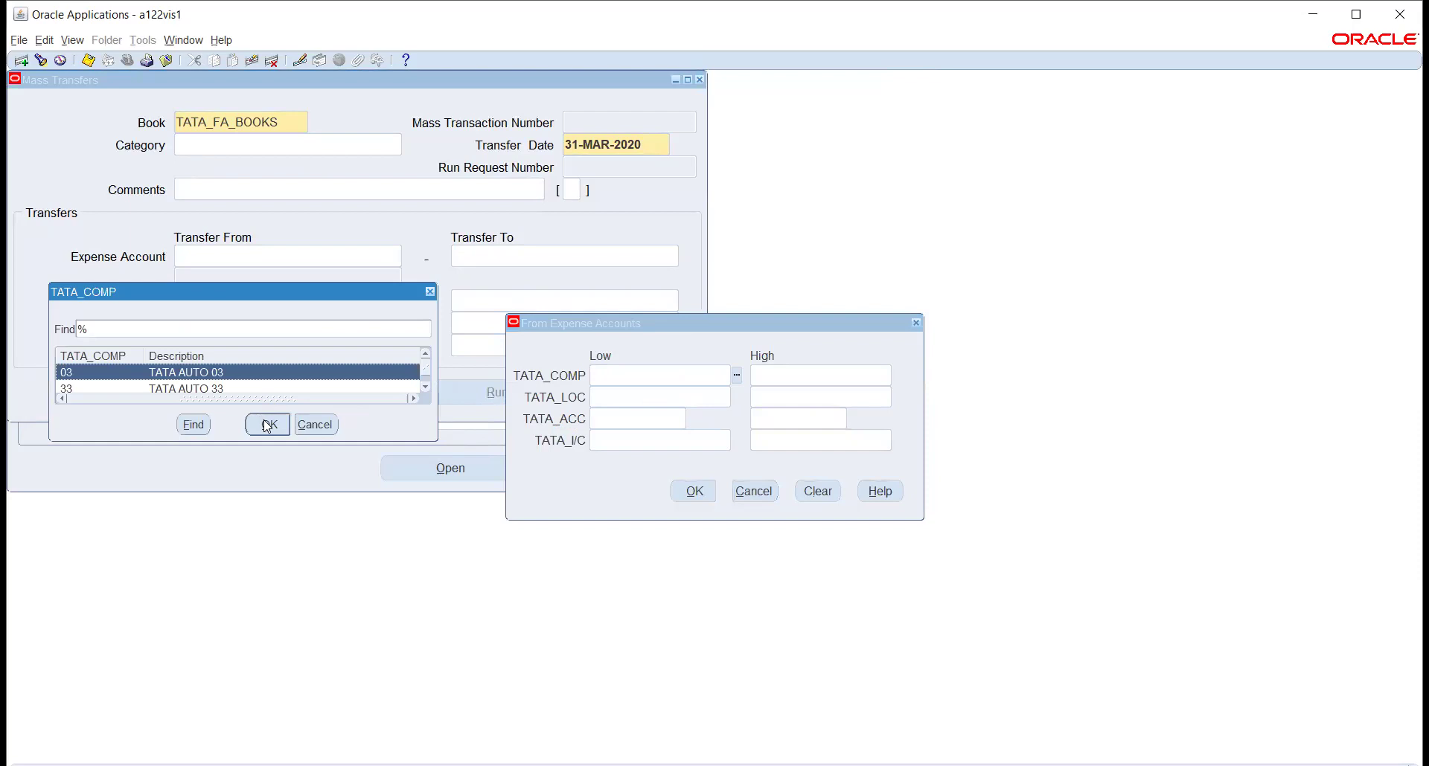
left_click(267, 425)
left_click(888, 383)
Set the TATA_LOC range of the expense accounts to transfer from to 100 (CHENNAI) through 200 (HYDERABAD)
left_click(610, 400)
left_click(736, 397)
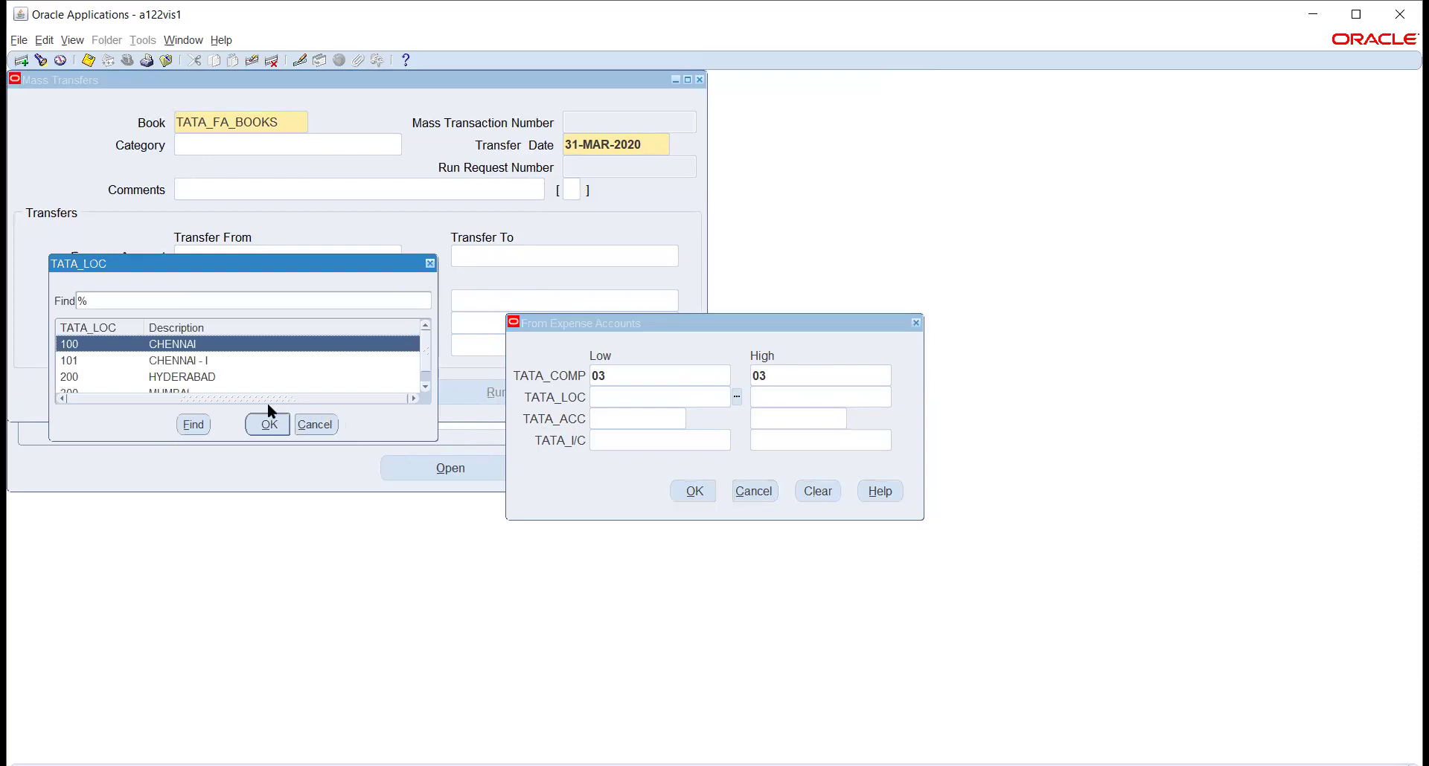
left_click(269, 425)
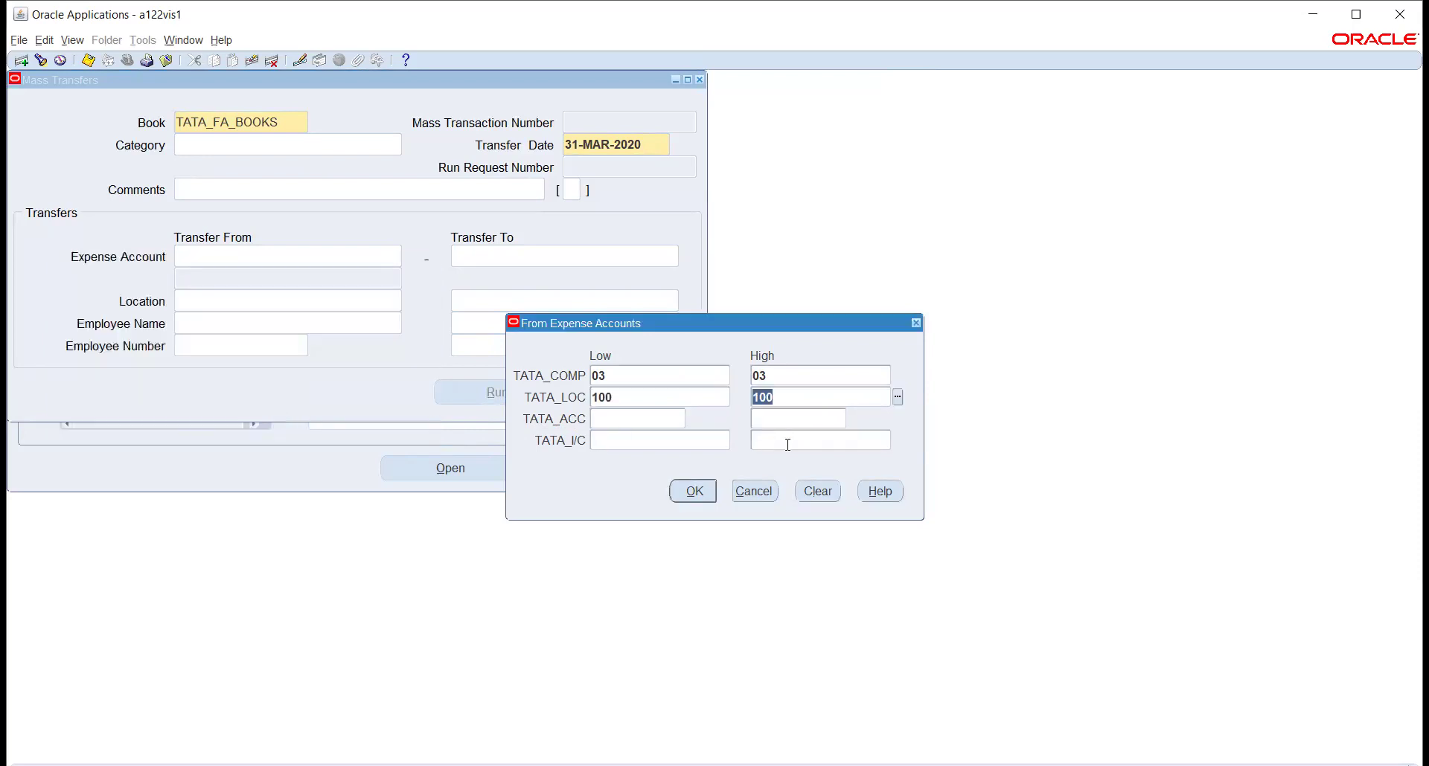
left_click(897, 396)
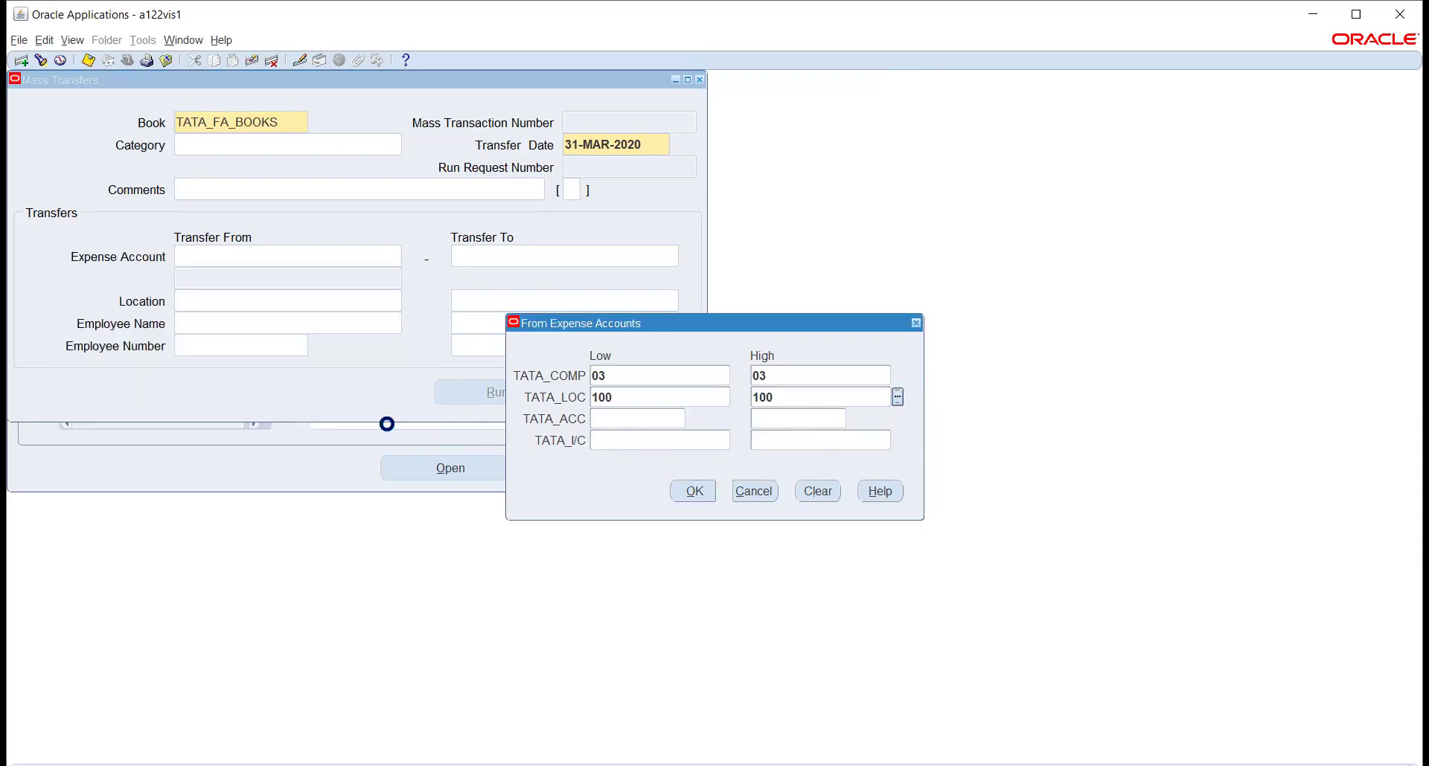
left_click(195, 377)
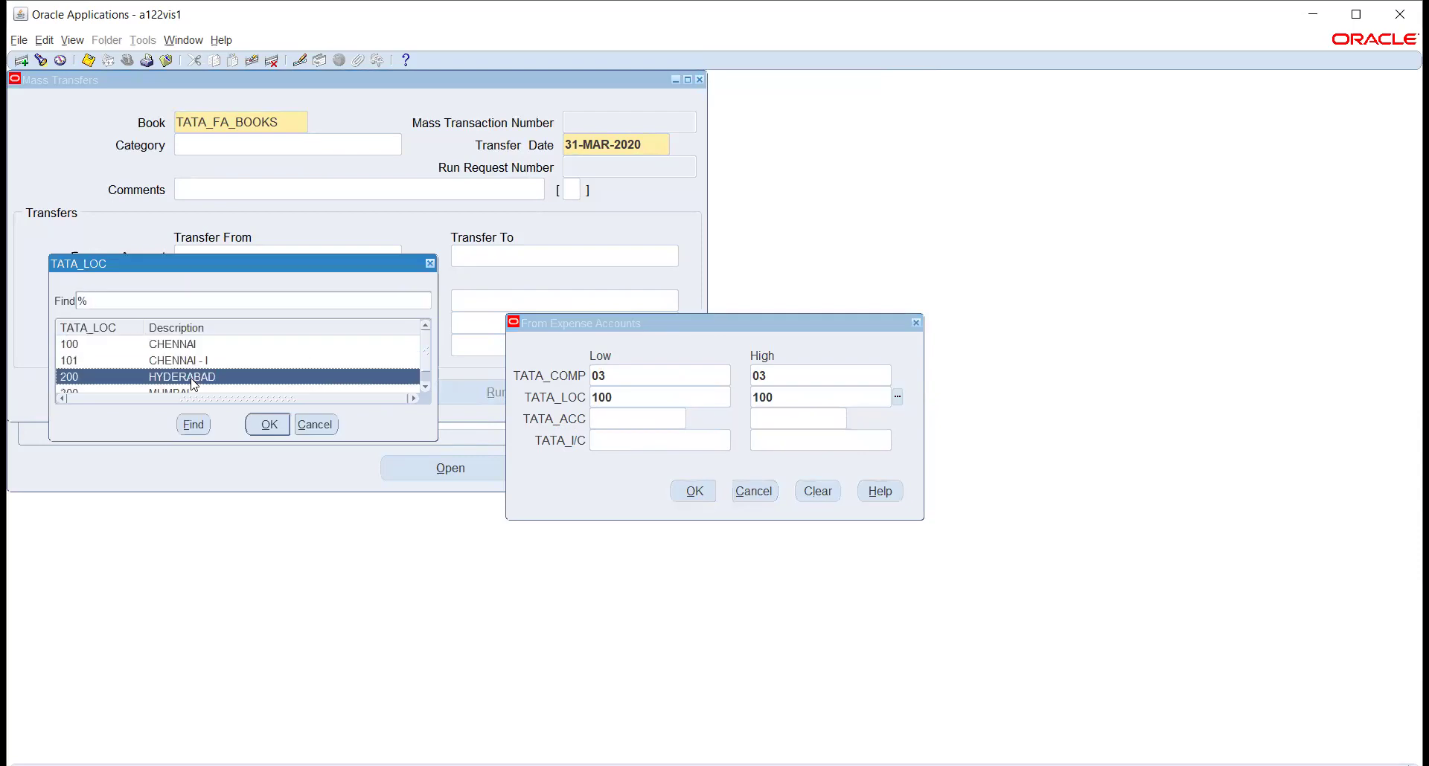
left_click(262, 424)
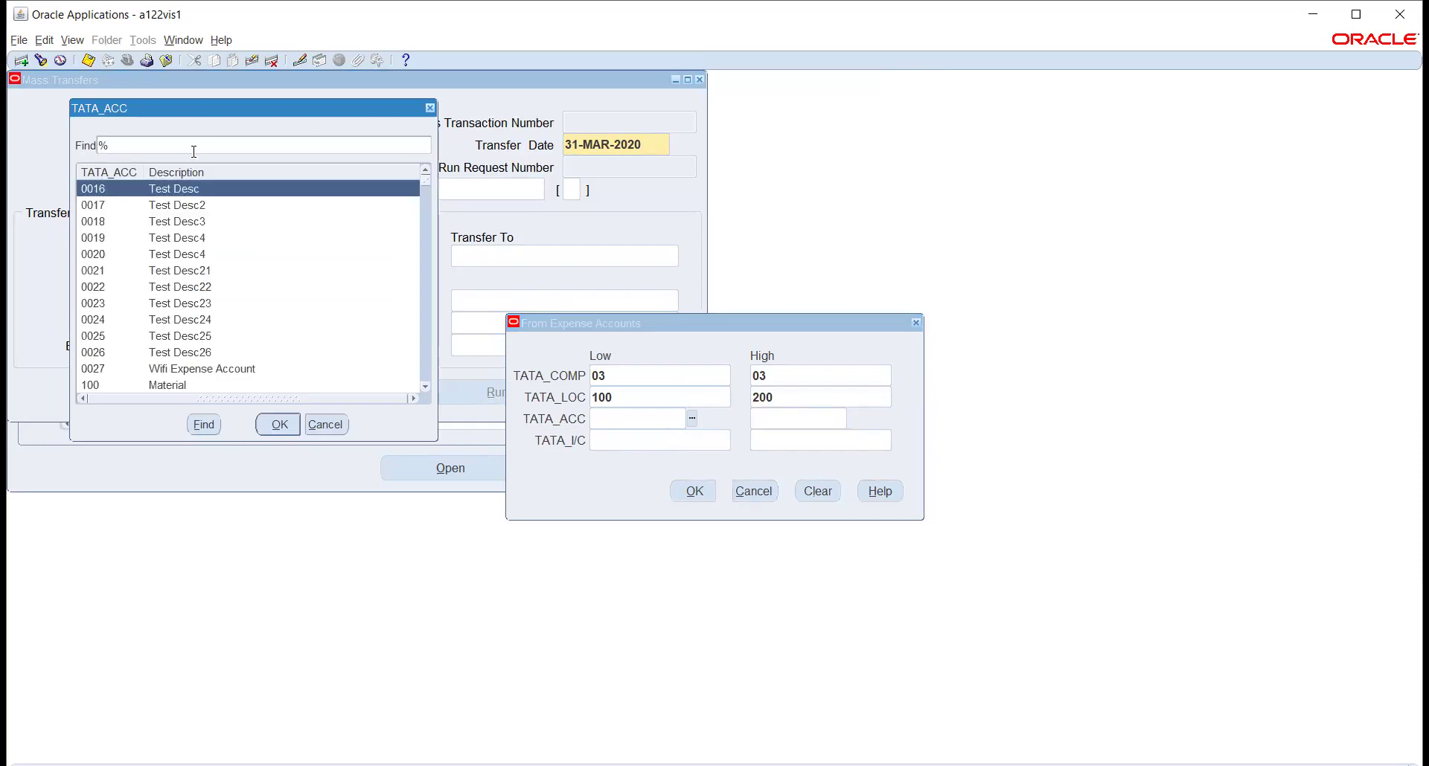
Set the TATA_ACC range of the expense accounts to transfer from to 6772 (Depreciation Expense) and the TATA_I/C range to 03, and accept
key("Return")
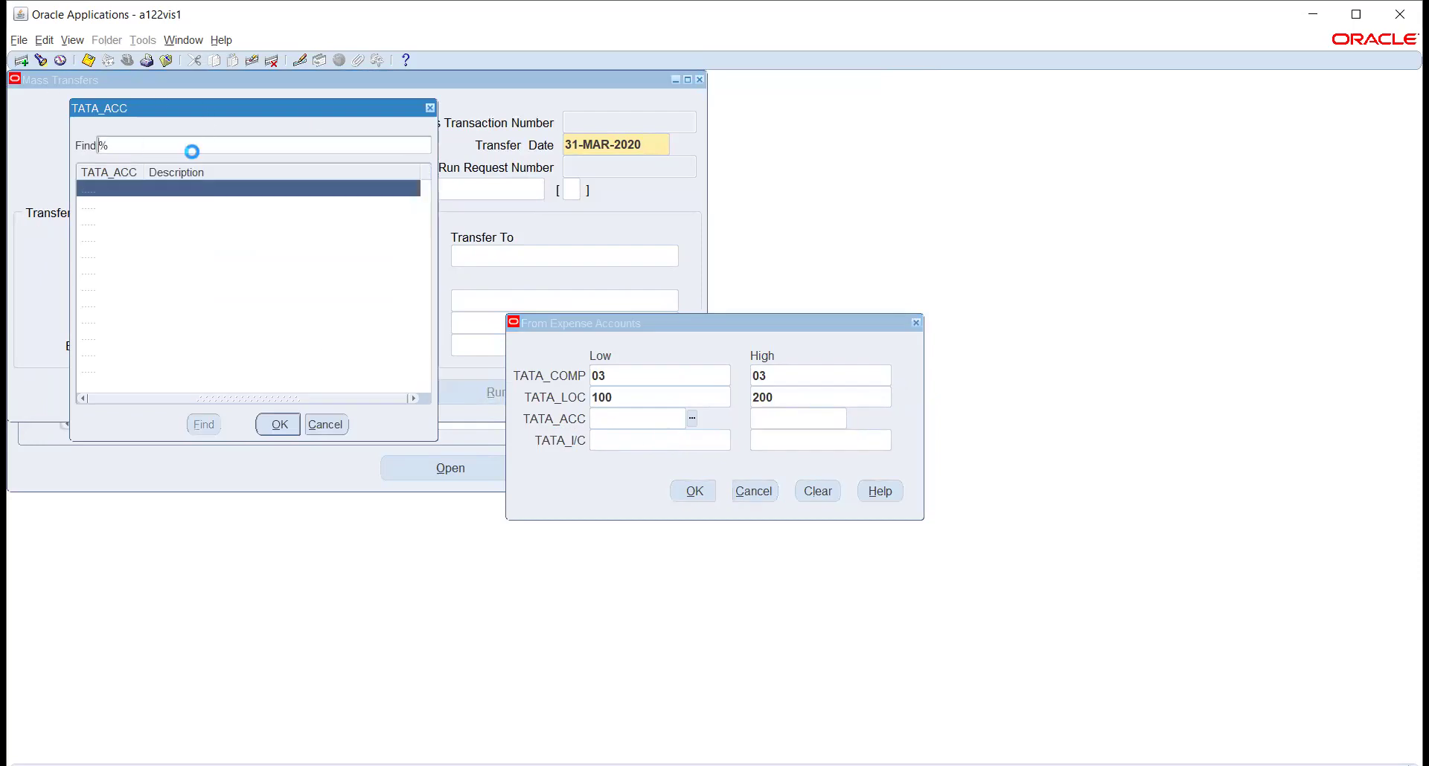
left_click(213, 238)
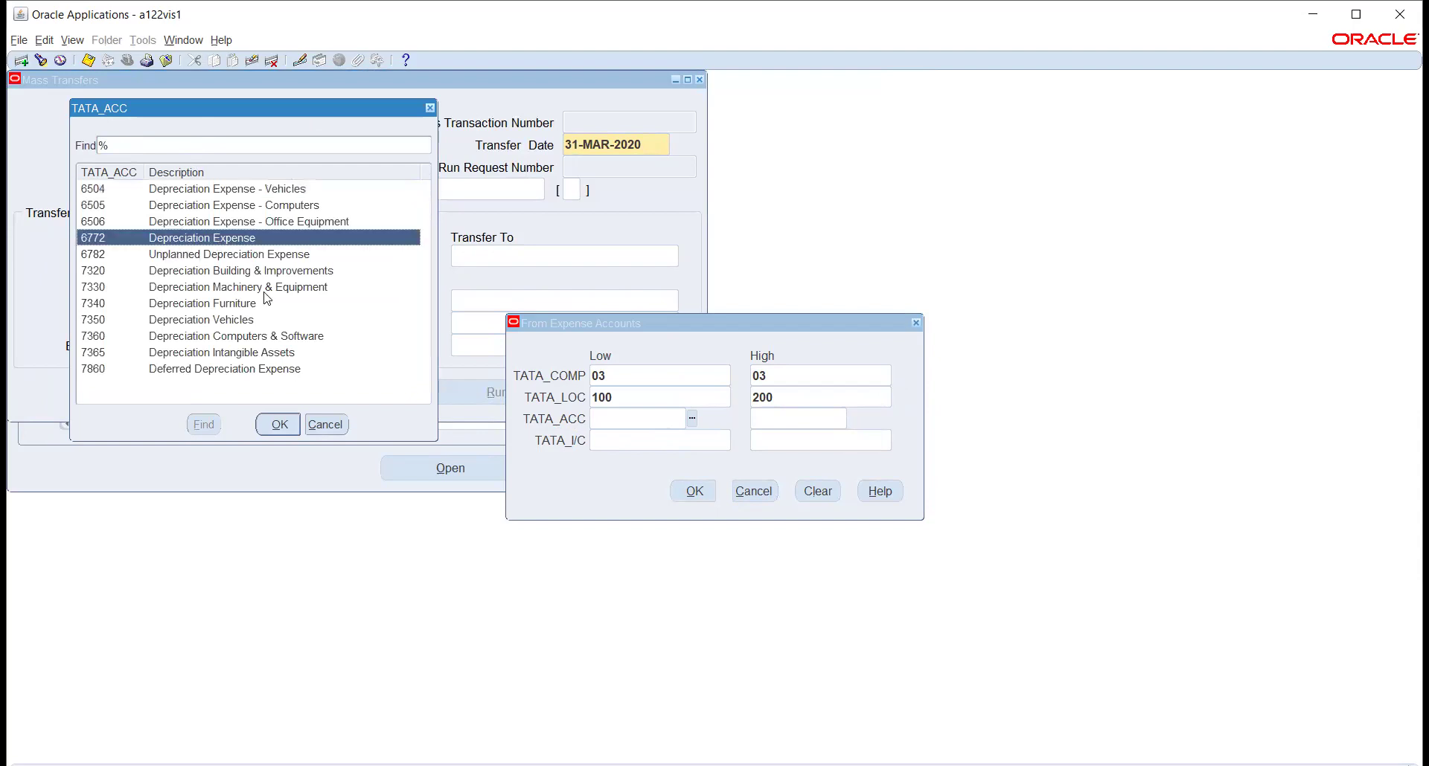
left_click(283, 426)
key("Tab")
key("ctrl+l")
left_click(269, 426)
left_click(690, 494)
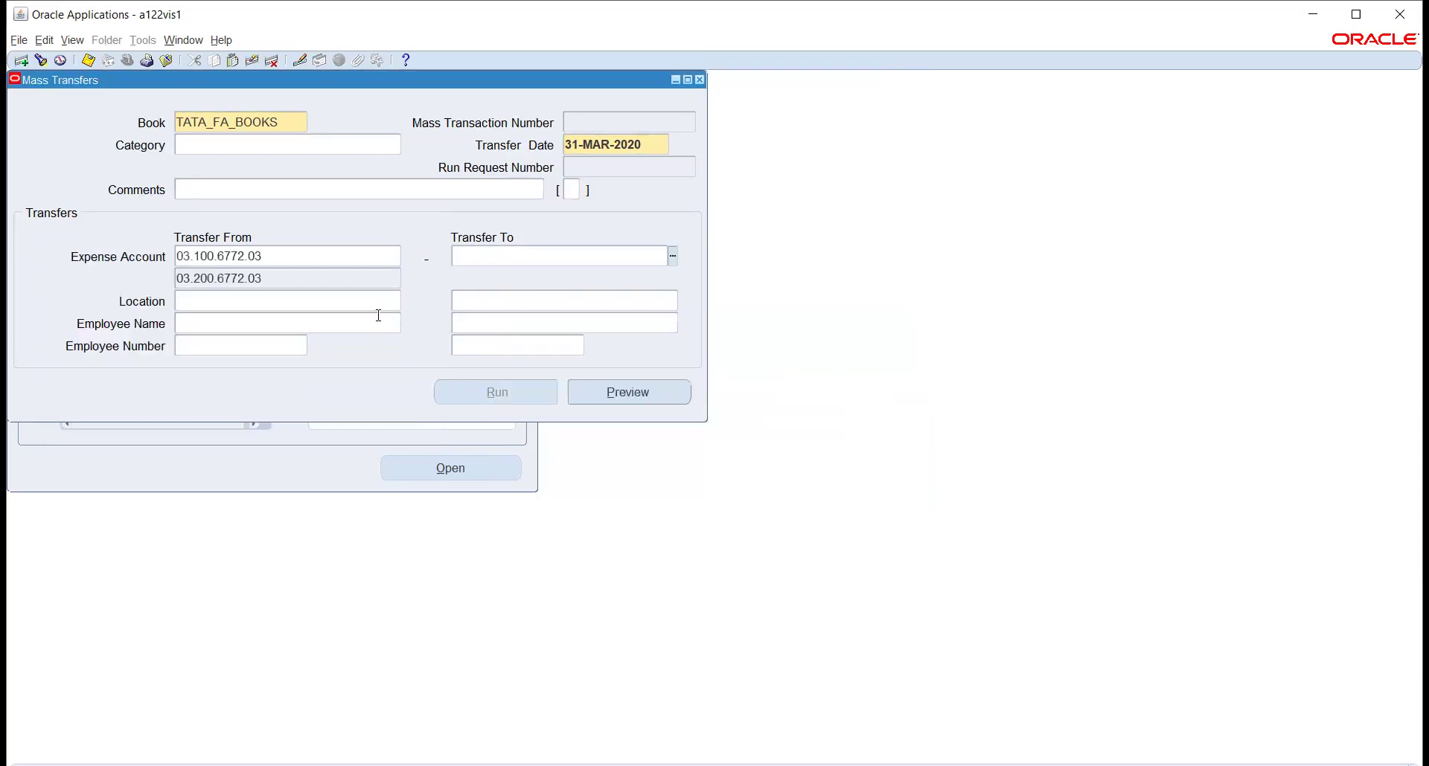
Change the high TATA_LOC value of the expense account range to transfer from to 100
left_click(329, 256)
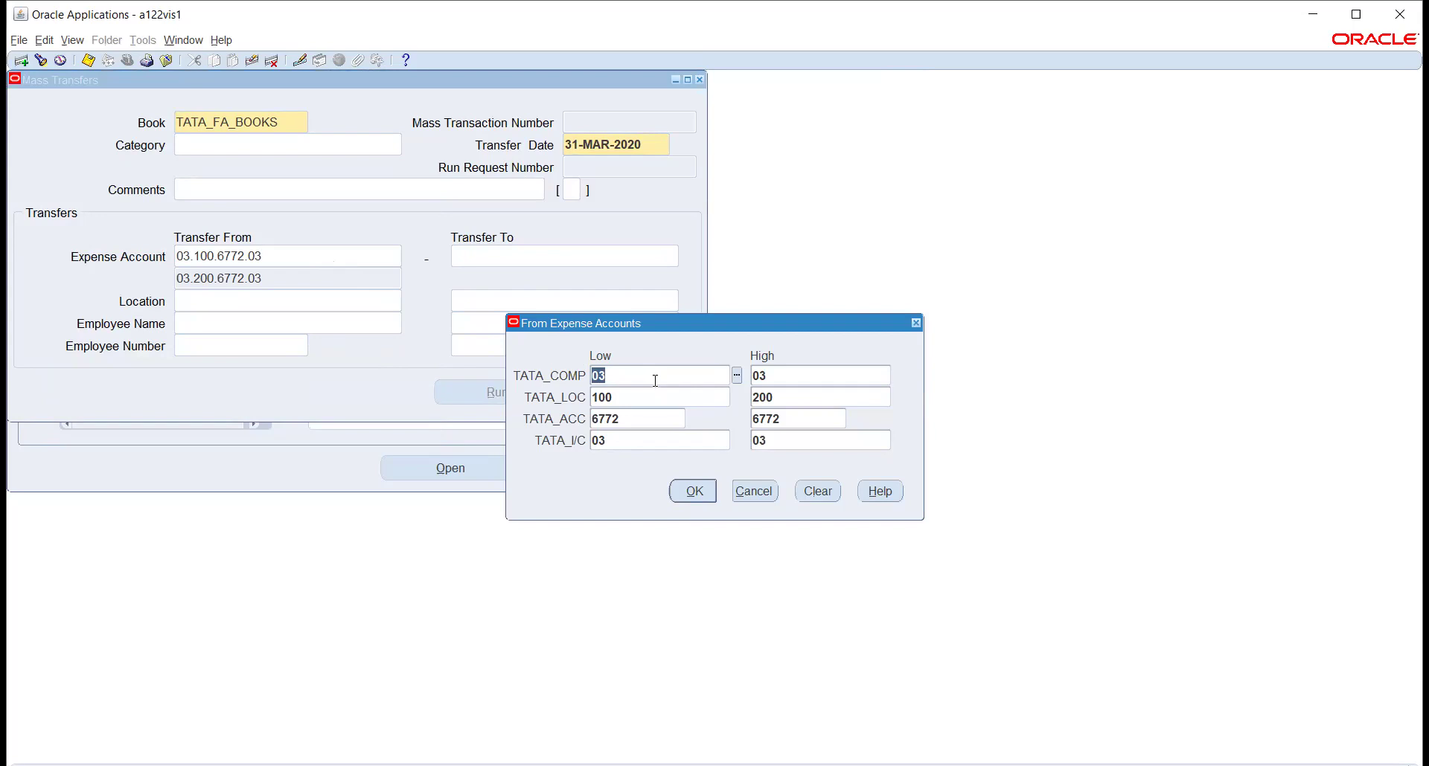
left_click(816, 393)
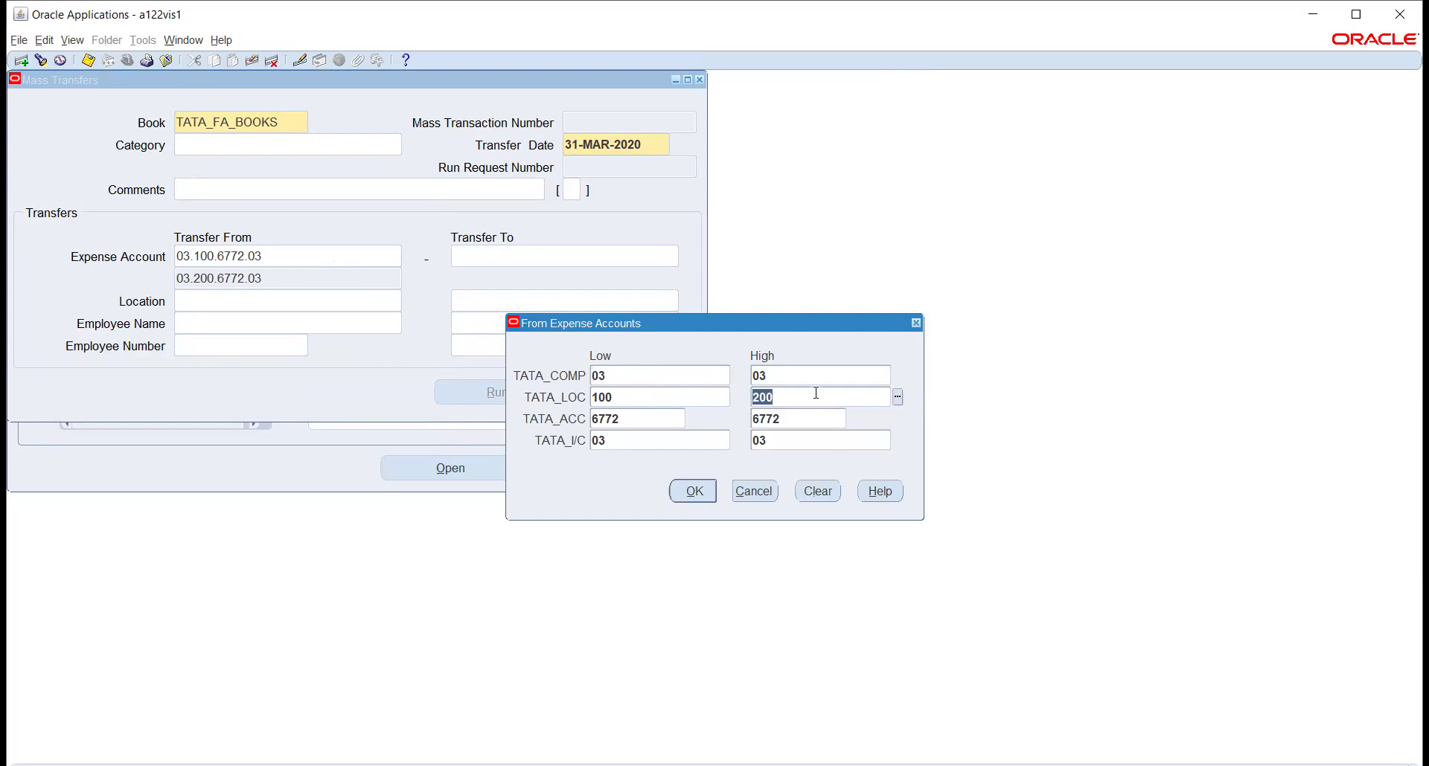
type("100")
key("Tab")
left_click(695, 492)
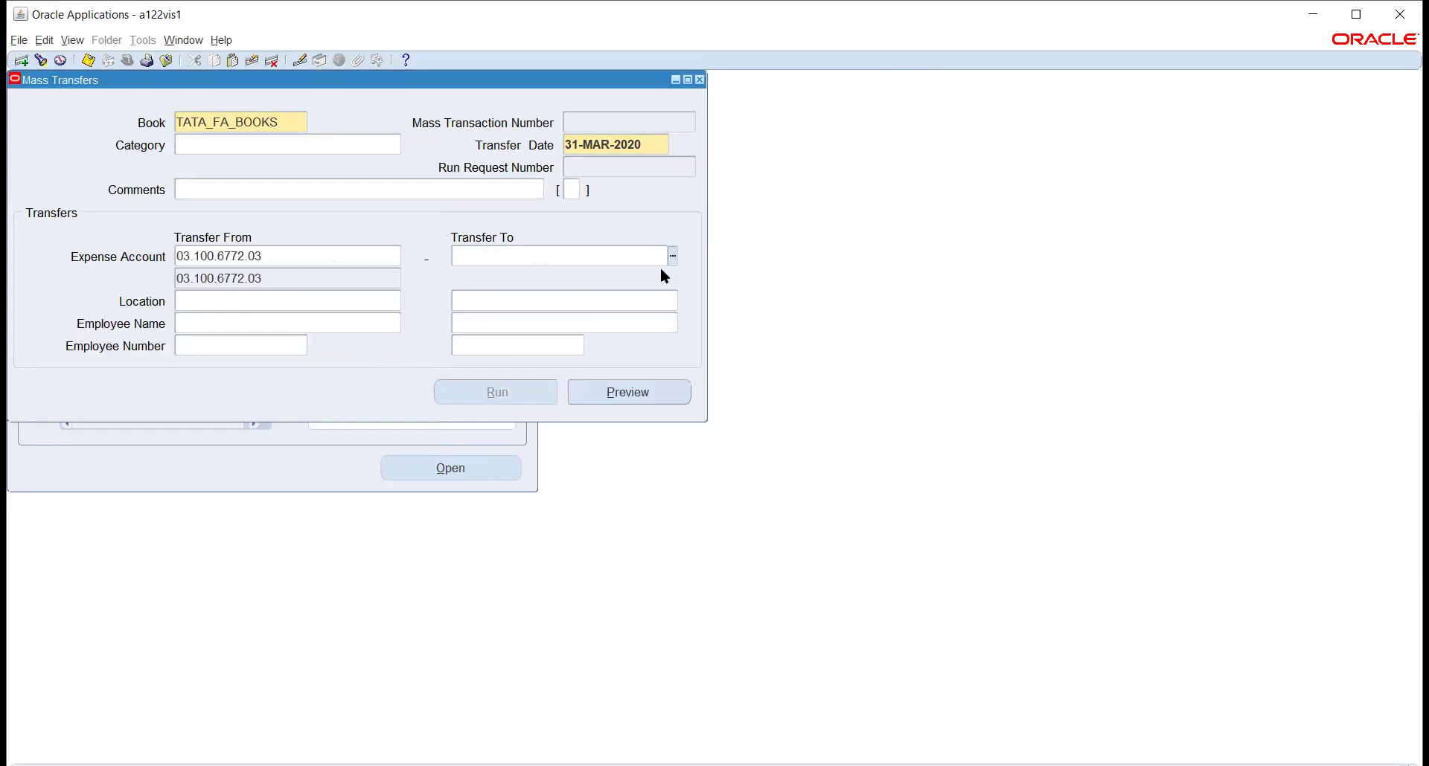
left_click(287, 260)
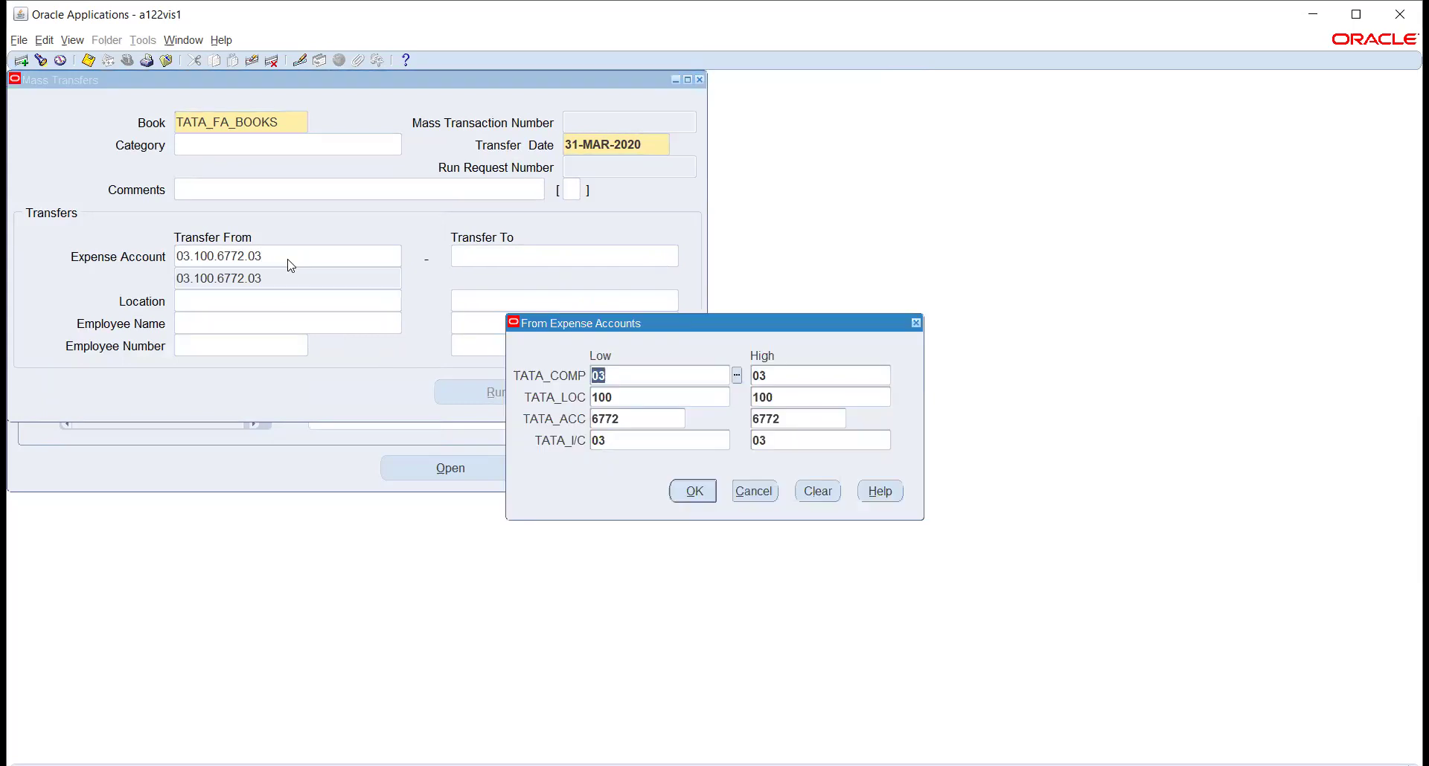
left_click(755, 491)
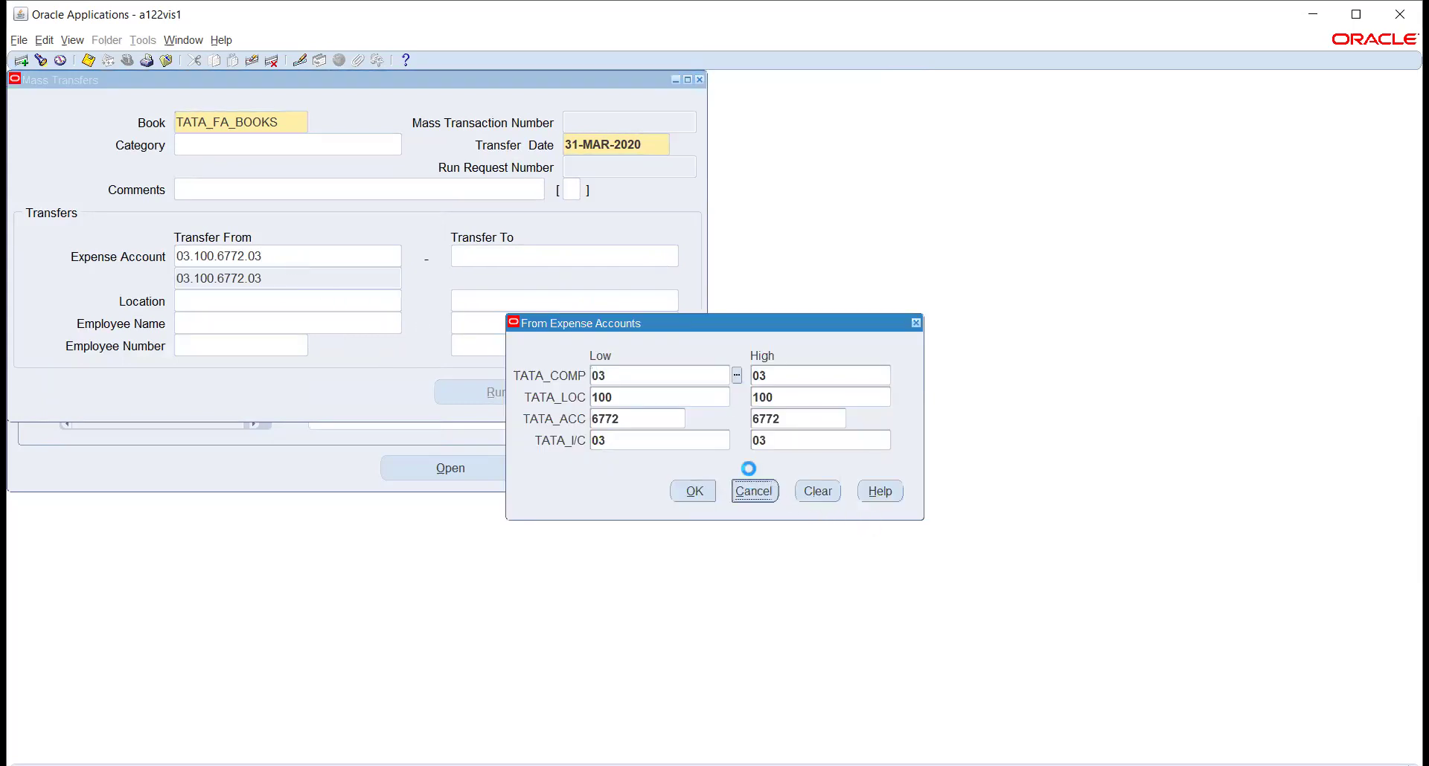
Set the expense account to transfer to with TATA_COMP 03 (TATA AUTO 03) and TATA_LOC 200 (HYDERABAD)
left_click(624, 257)
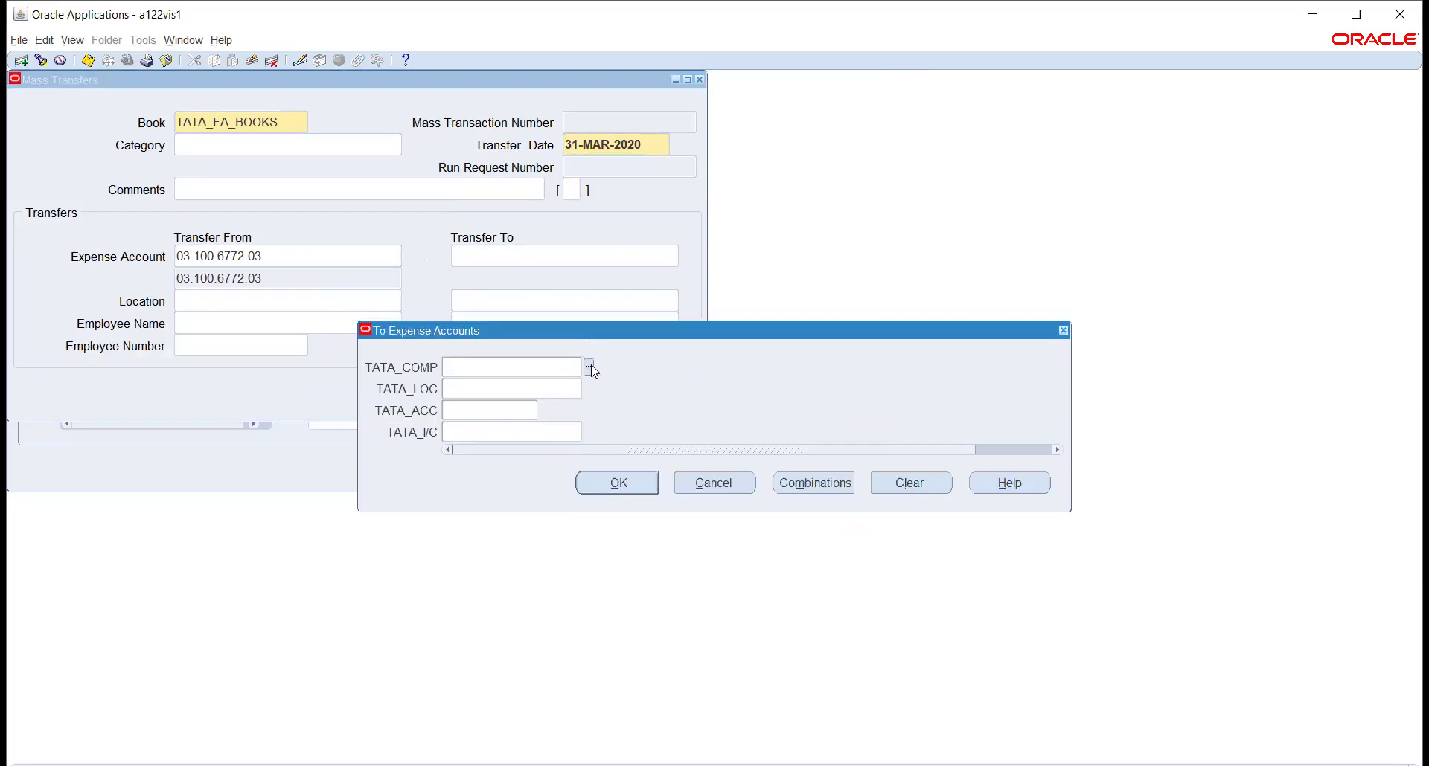
left_click(589, 366)
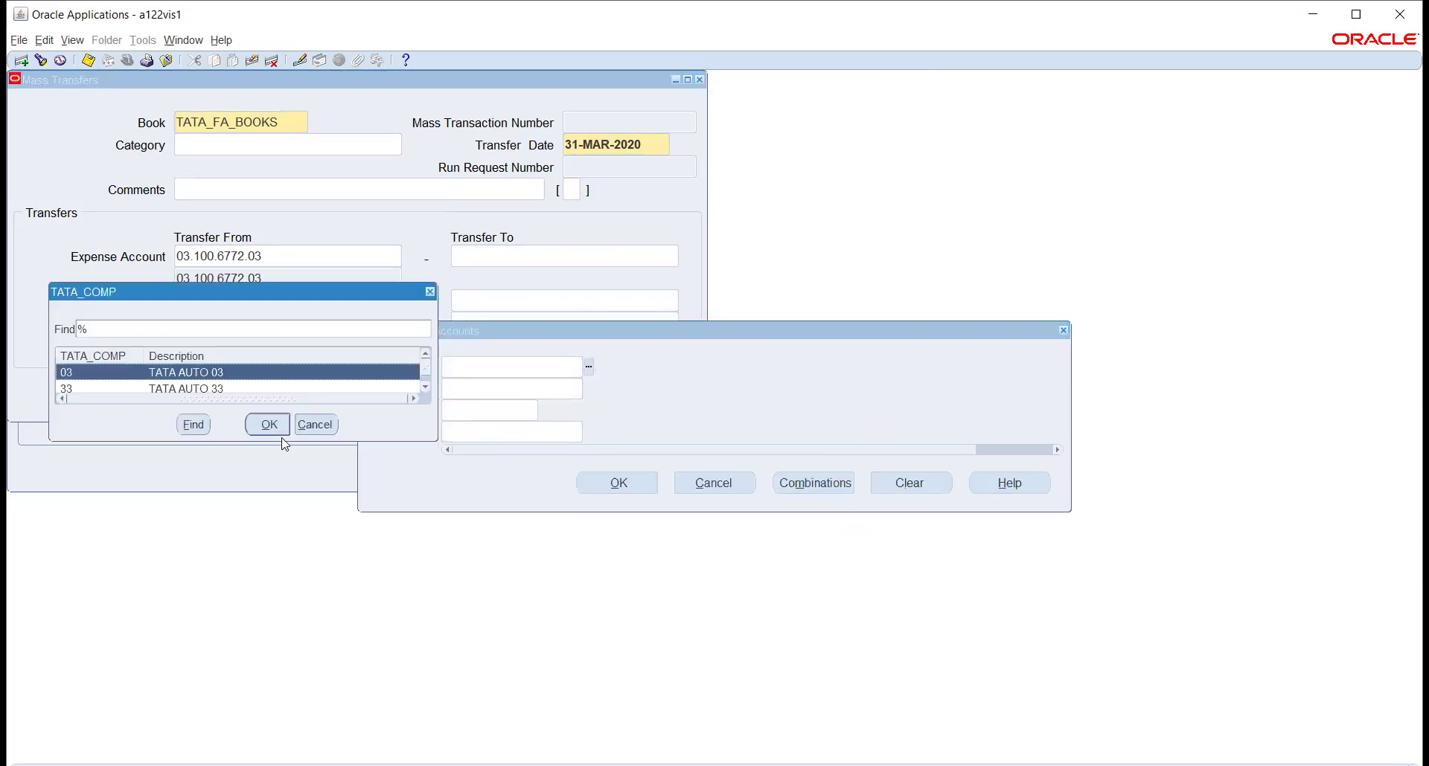
left_click(278, 434)
left_click(586, 389)
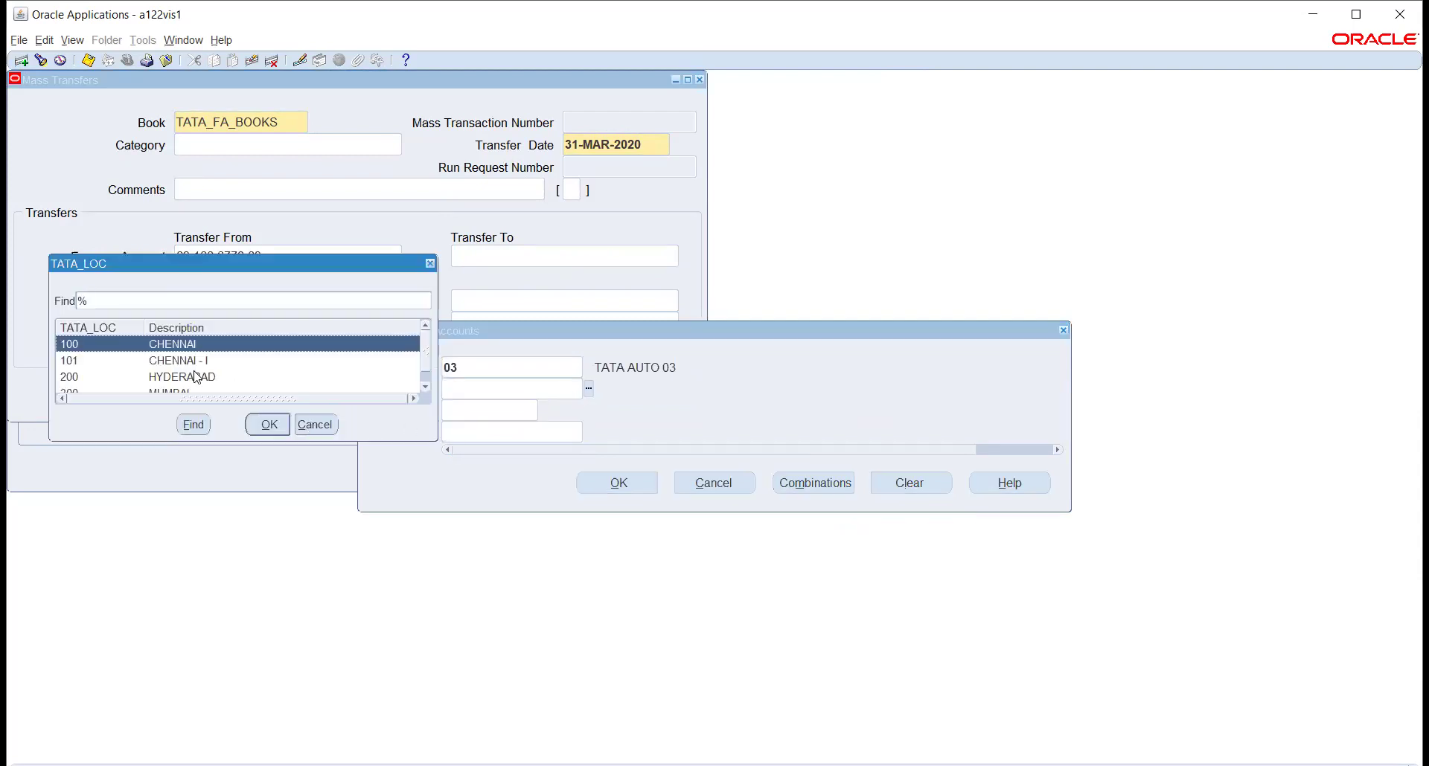
left_click(195, 377)
left_click(267, 424)
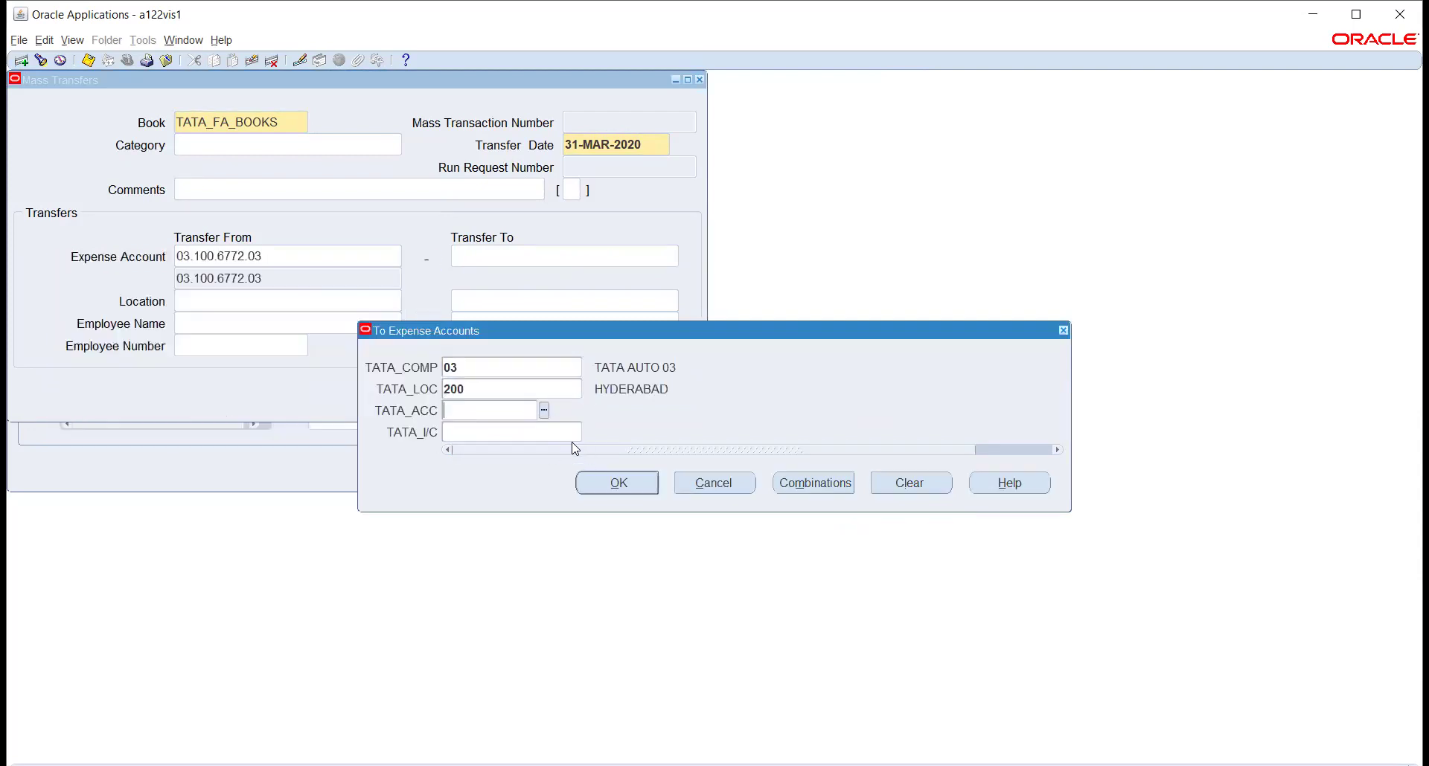
Complete the expense account to transfer to with TATA_ACC 6772 (Depreciation Expense) and TATA_I/C 03, and accept it
left_click(545, 412)
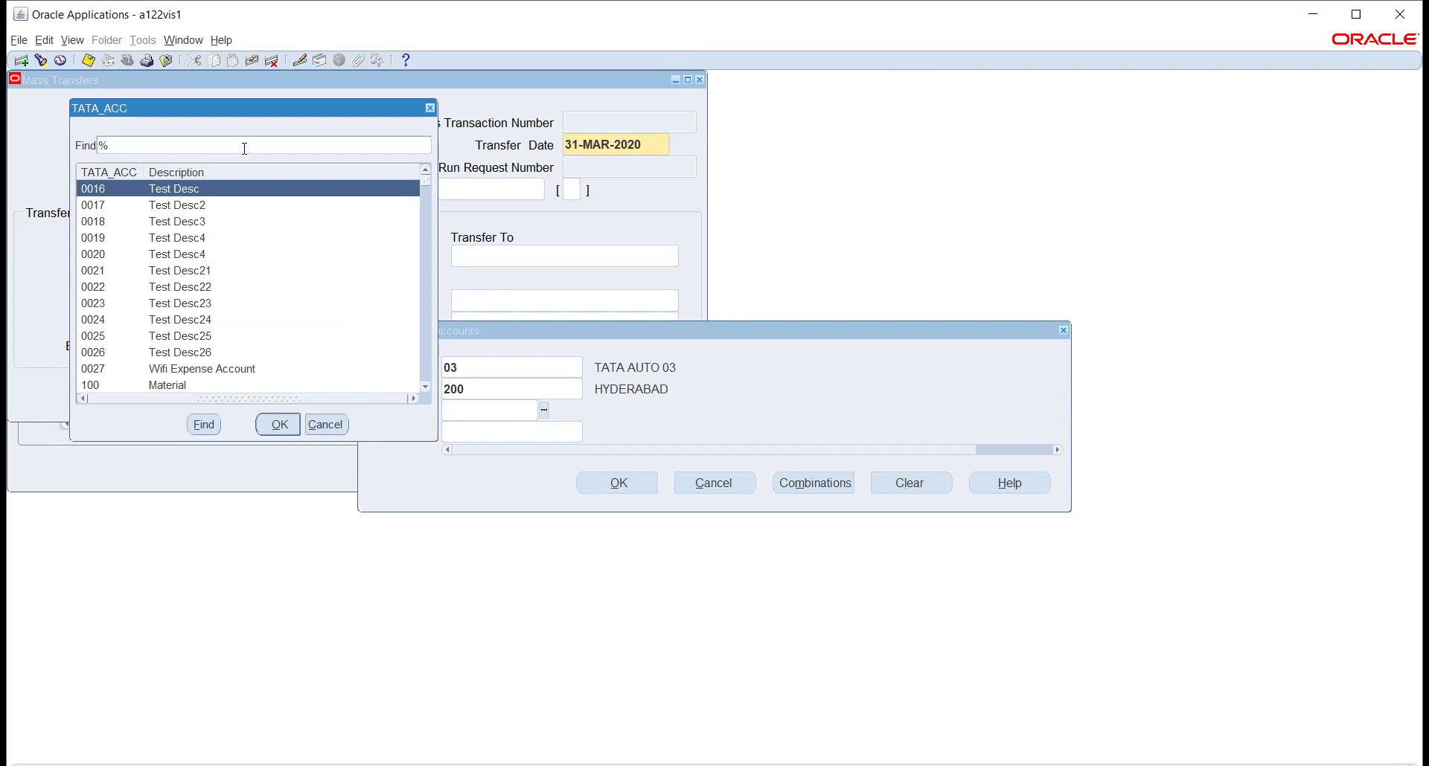
type("DEP%")
key("Return")
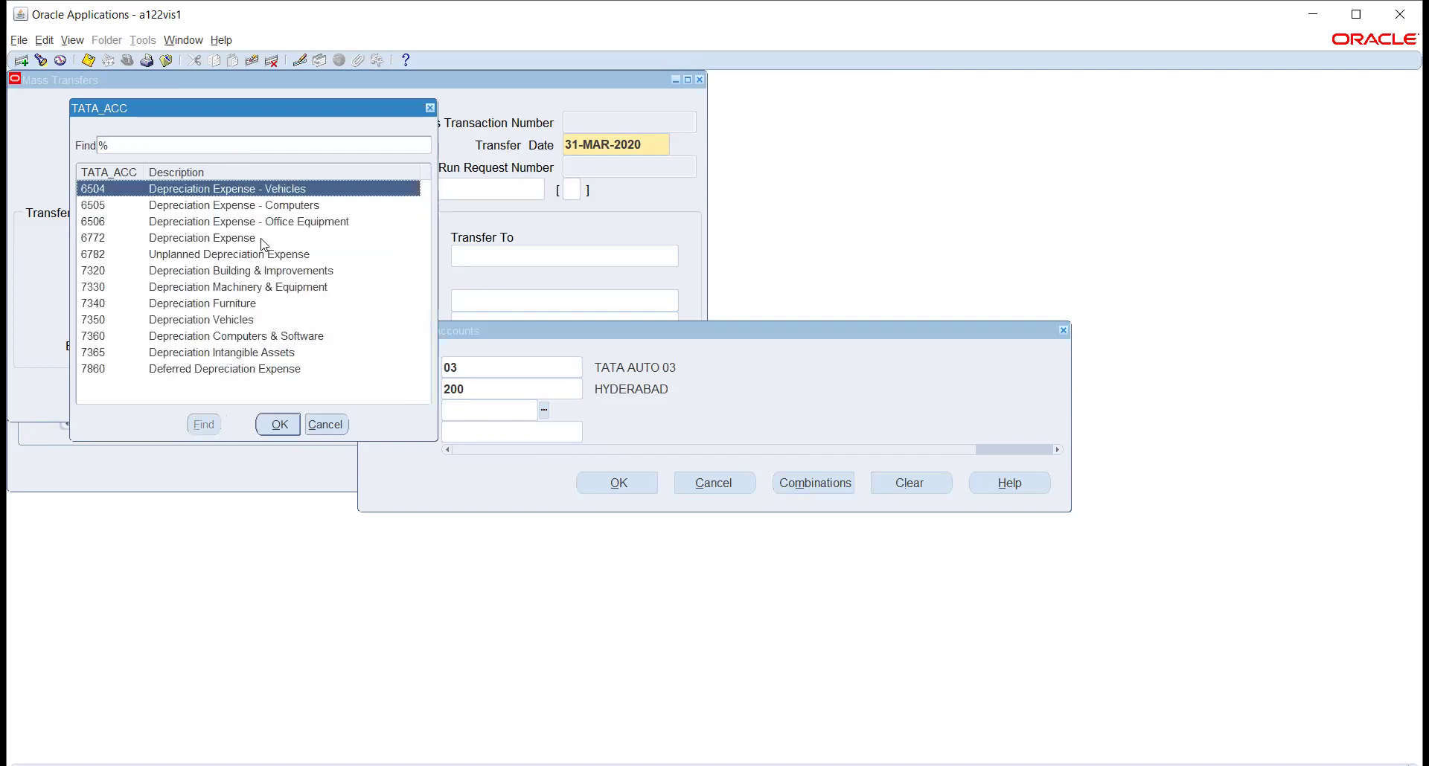
left_click(262, 239)
left_click(280, 424)
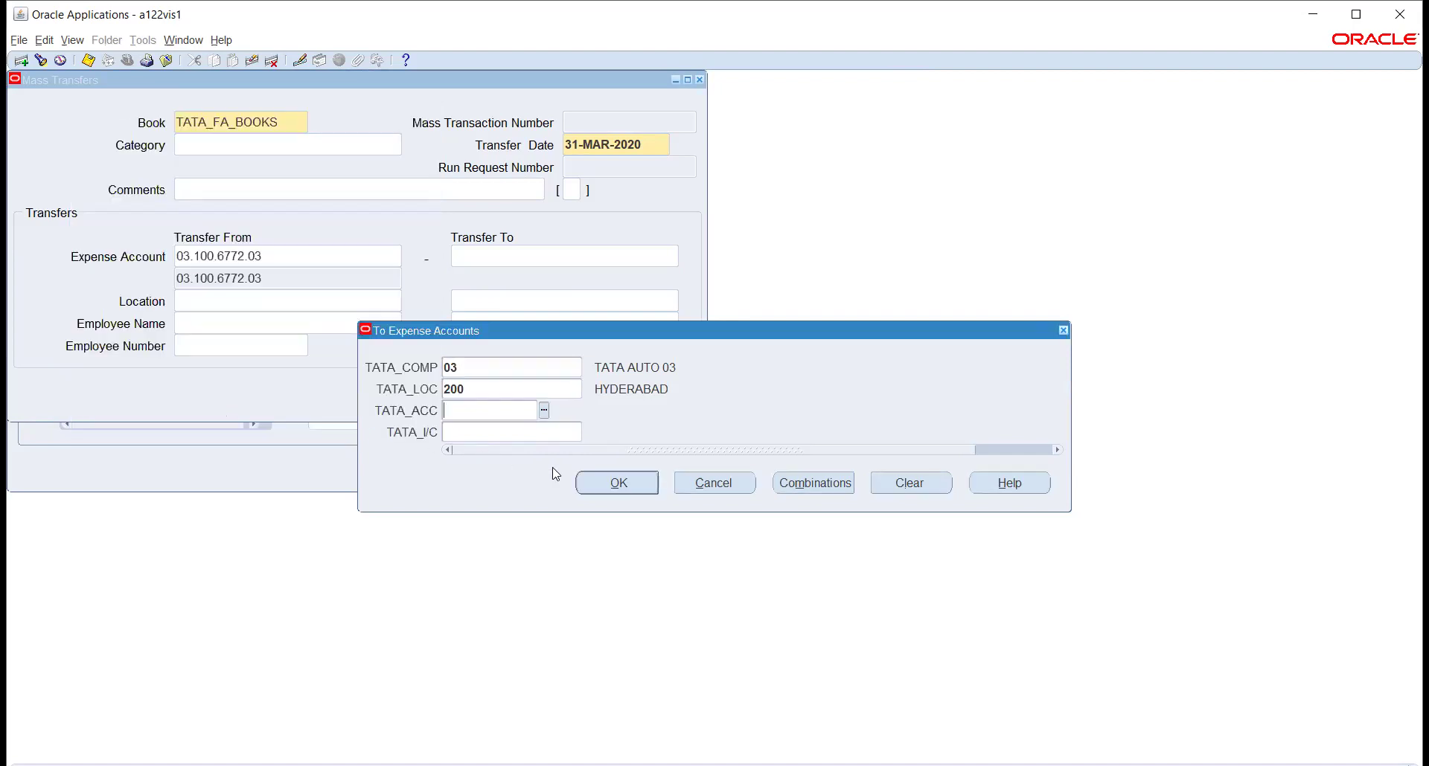
left_click(589, 433)
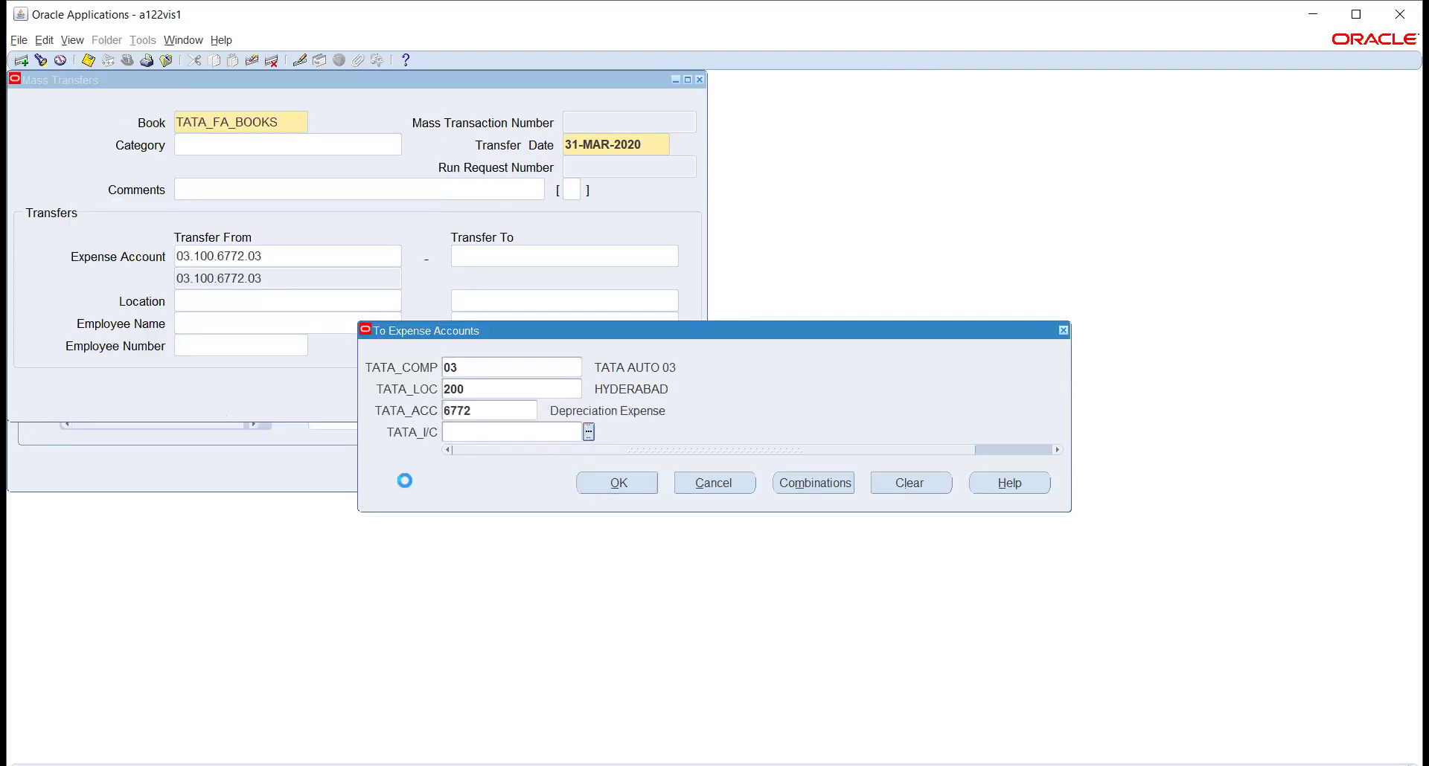
left_click(264, 424)
left_click(619, 483)
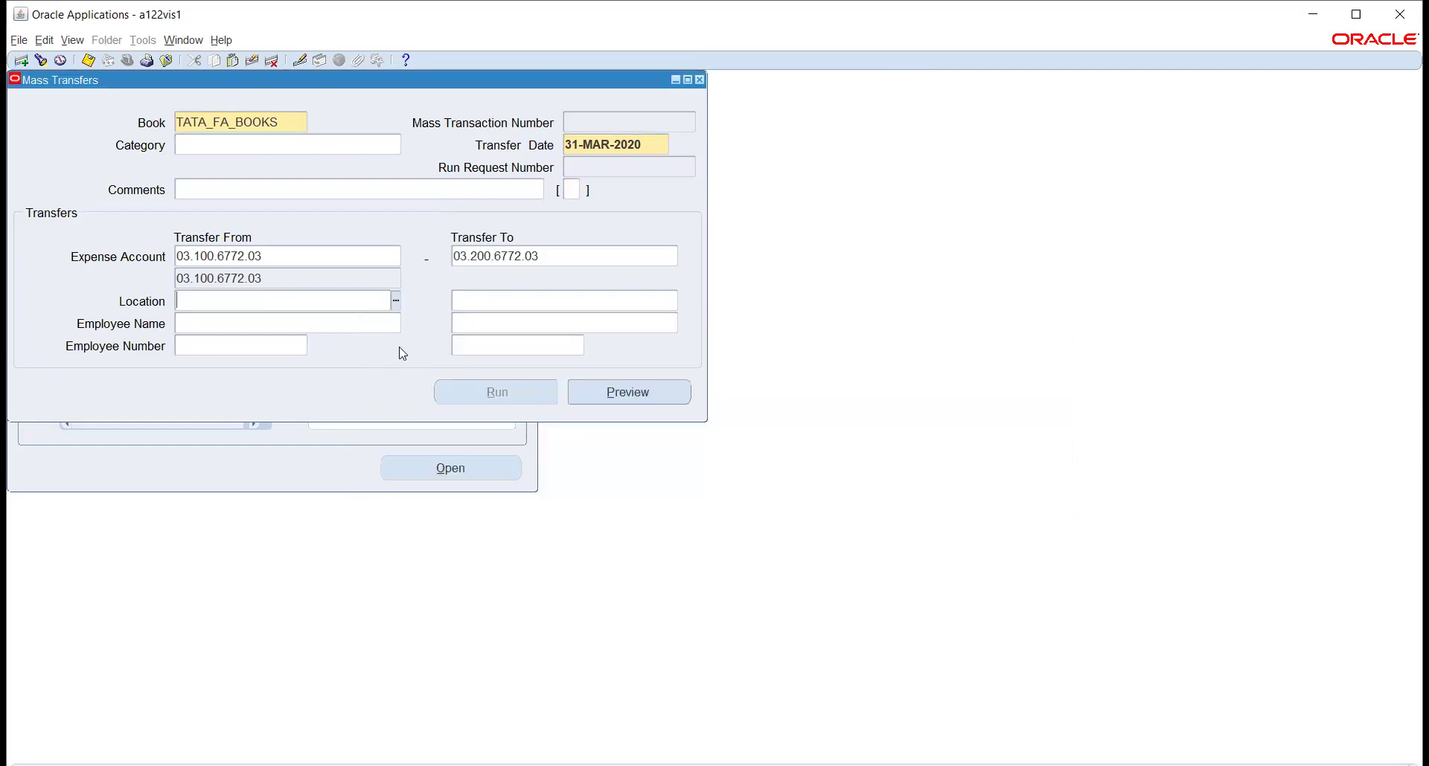
Submit the preview of the mass transfer, leaving the location and employee criteria blank
key("Tab")
left_click(302, 302)
left_click(601, 392)
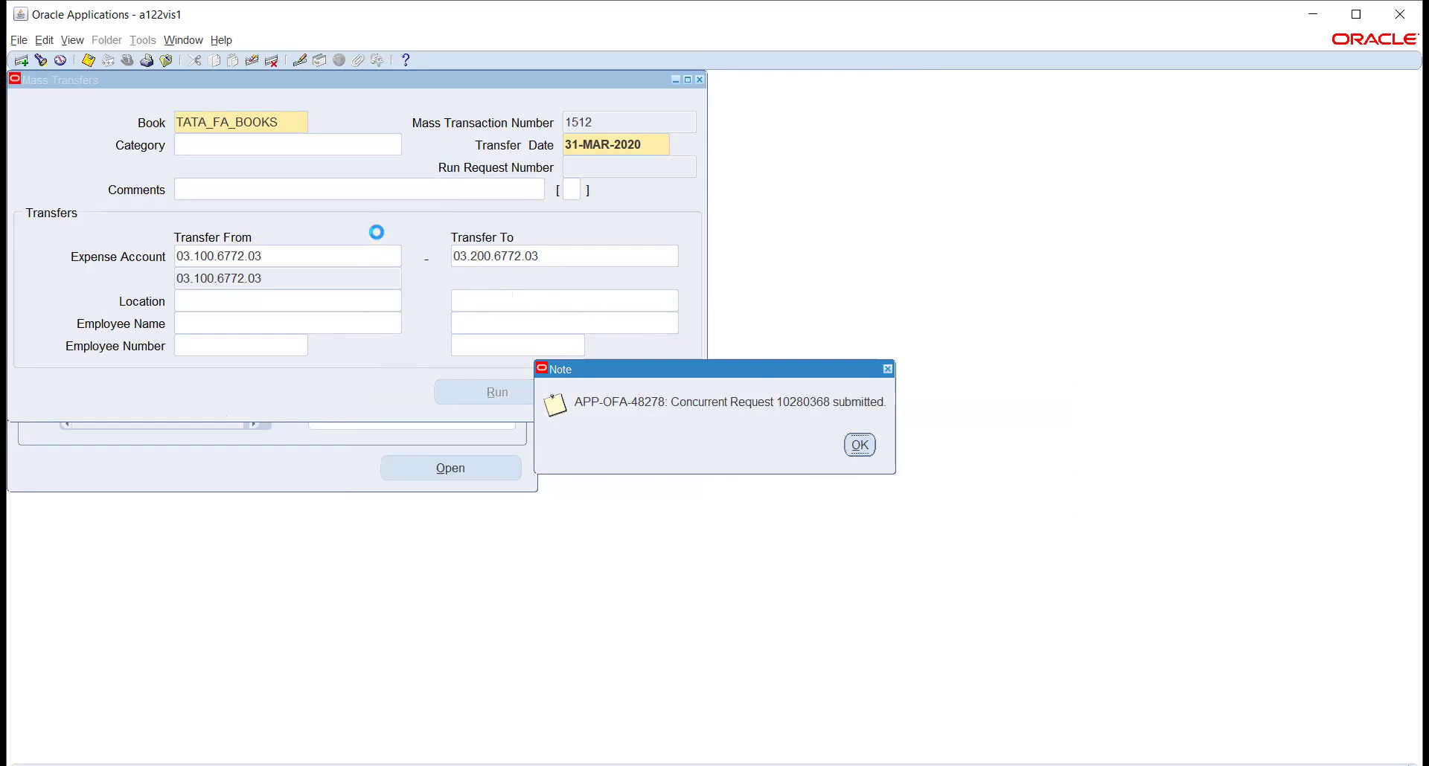
key("Return")
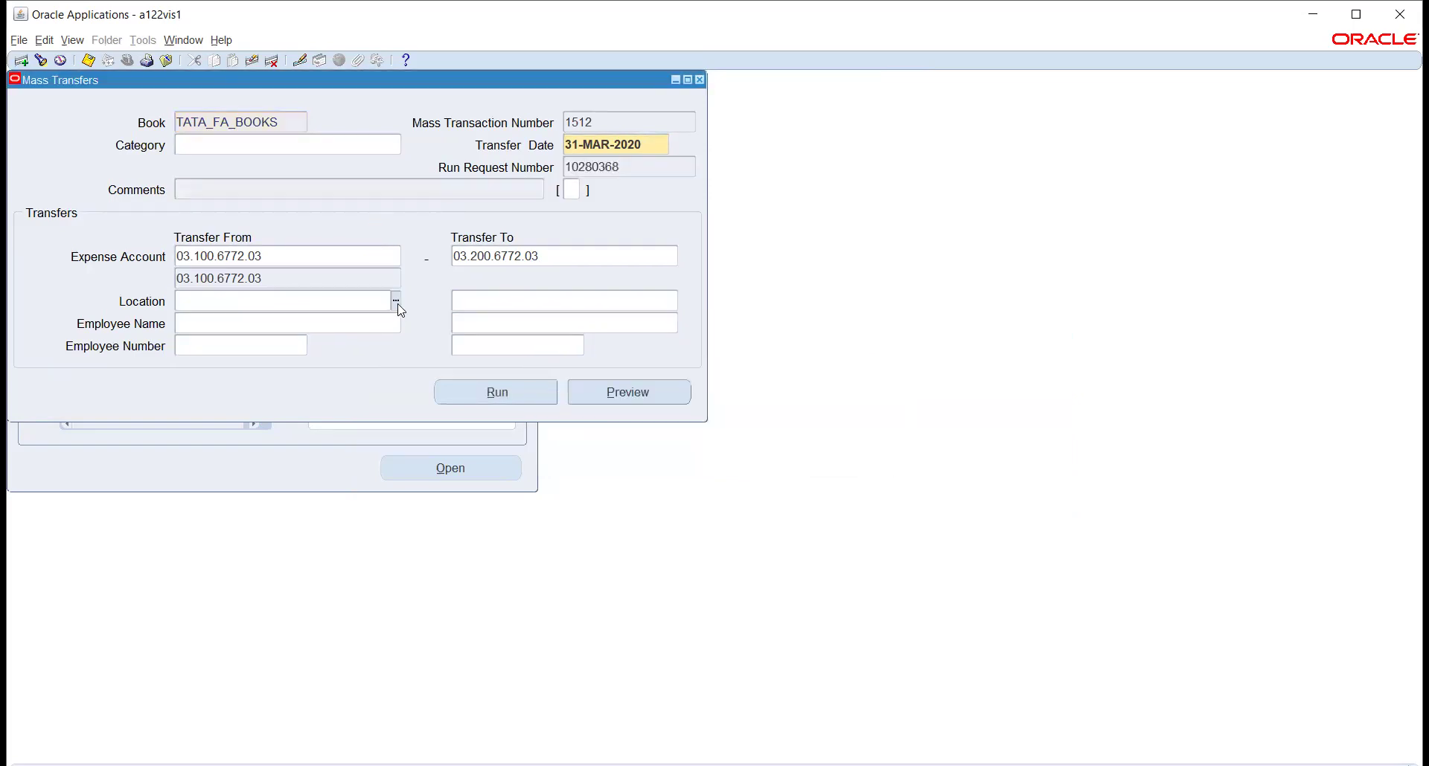
Run the mass transfer, confirm performing the mass transaction, and close the Mass Transfers form
left_click(483, 395)
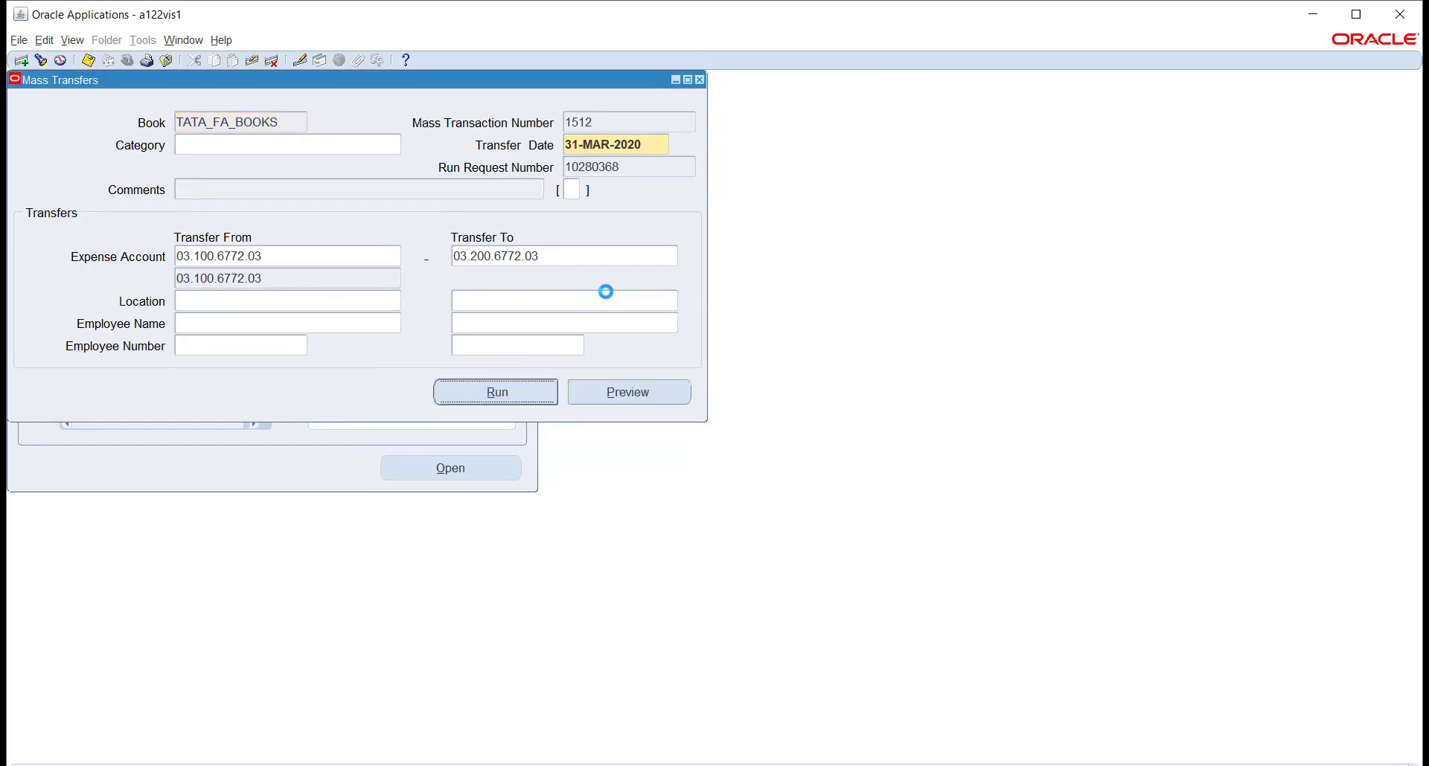
left_click(762, 447)
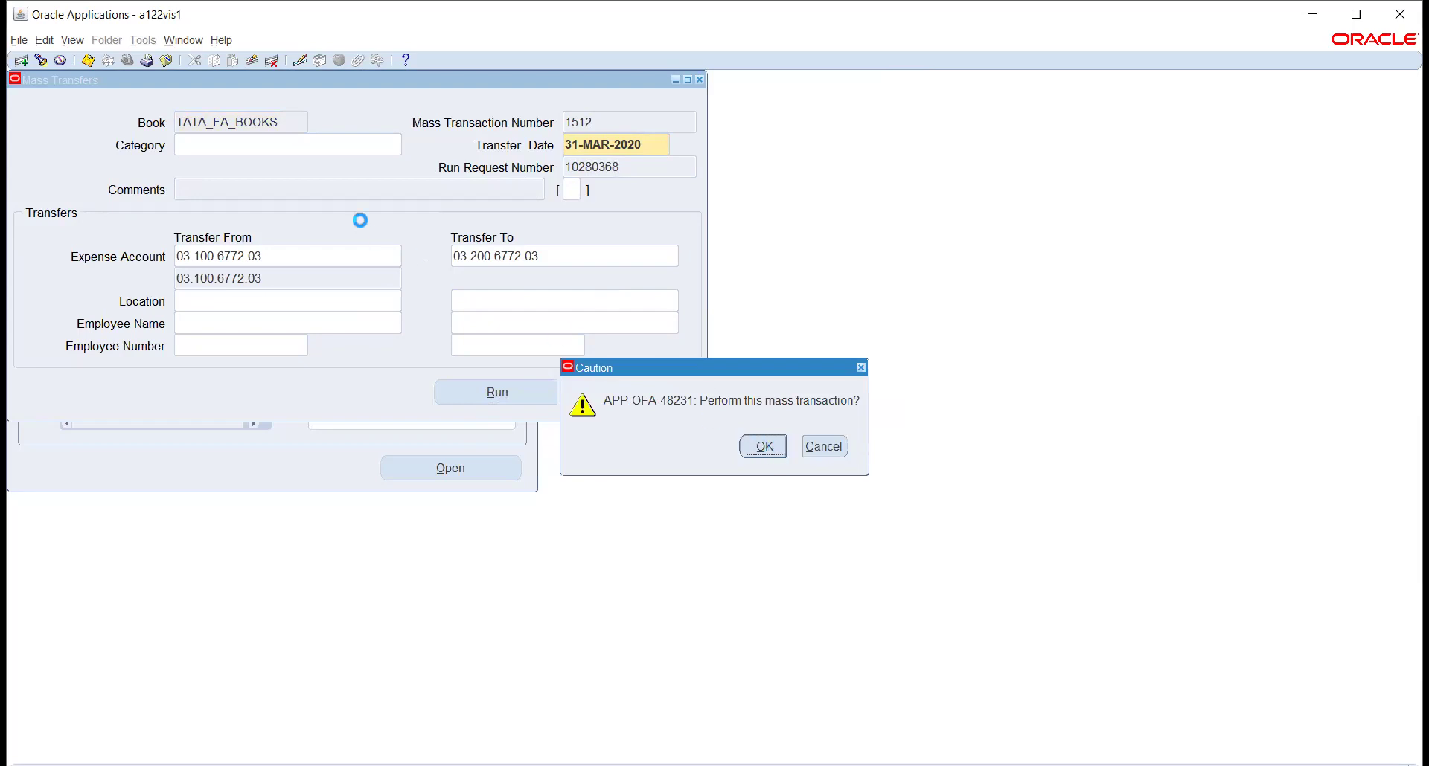
left_click(863, 447)
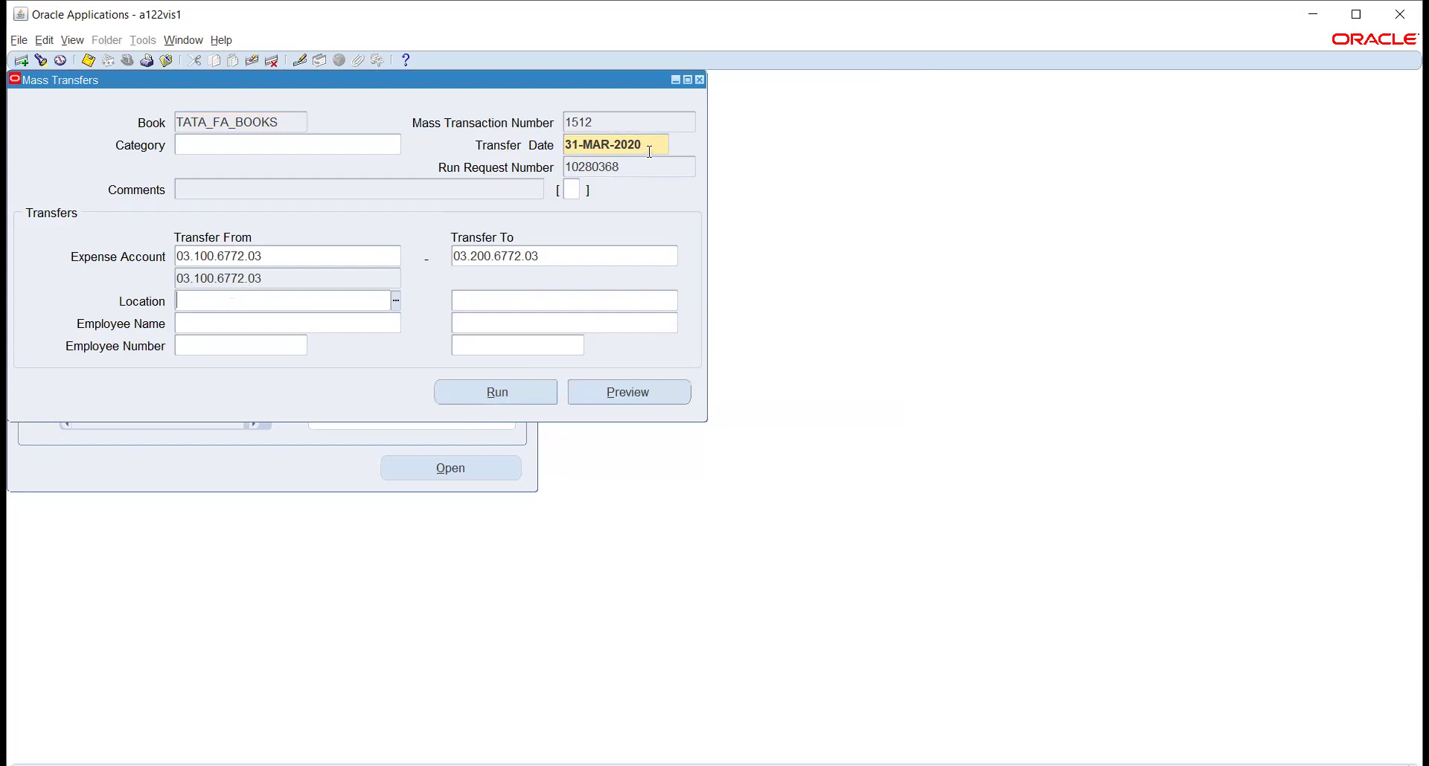
double_click(637, 124)
left_click(699, 80)
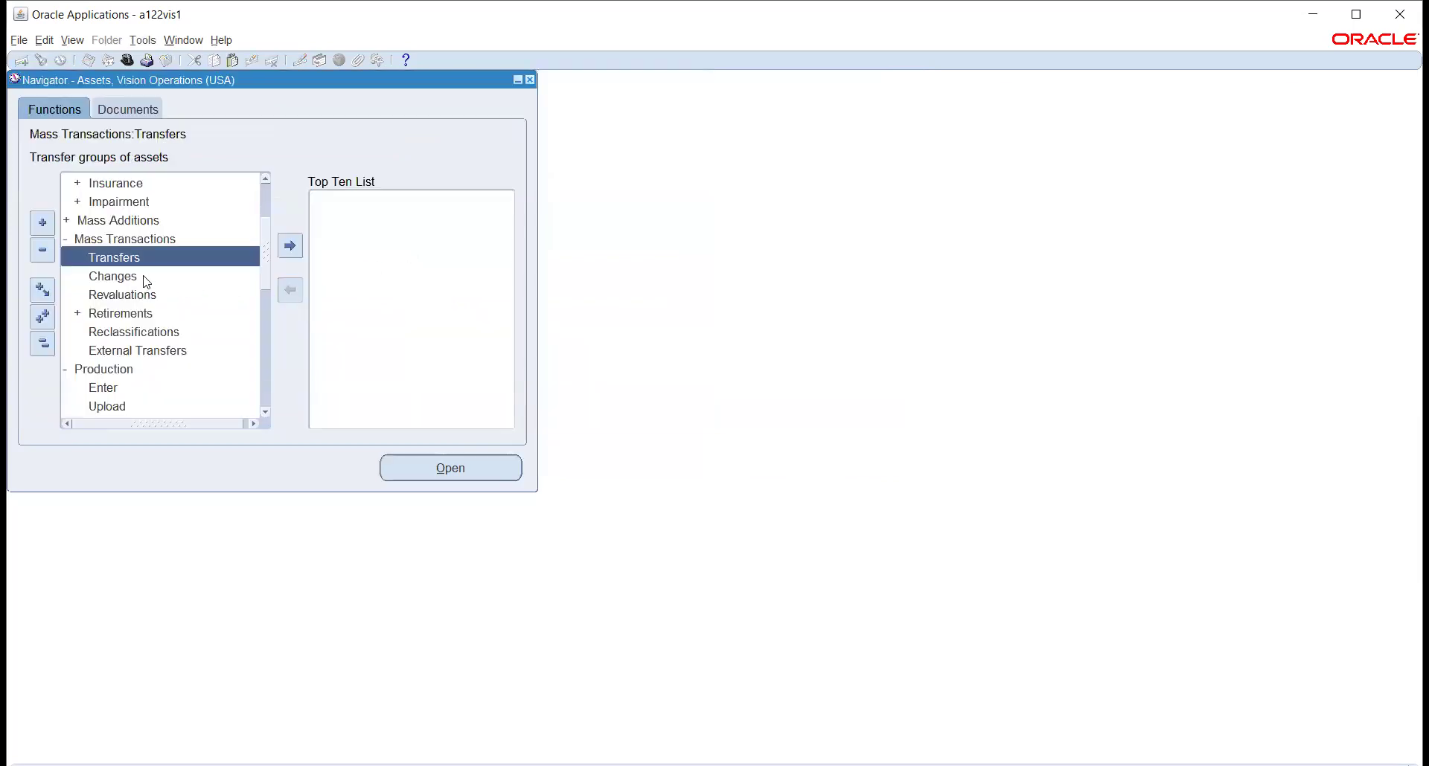
View the blank Mass Reclassifications form from the Mass Transactions functions, and close it without entering anything
left_click(146, 280)
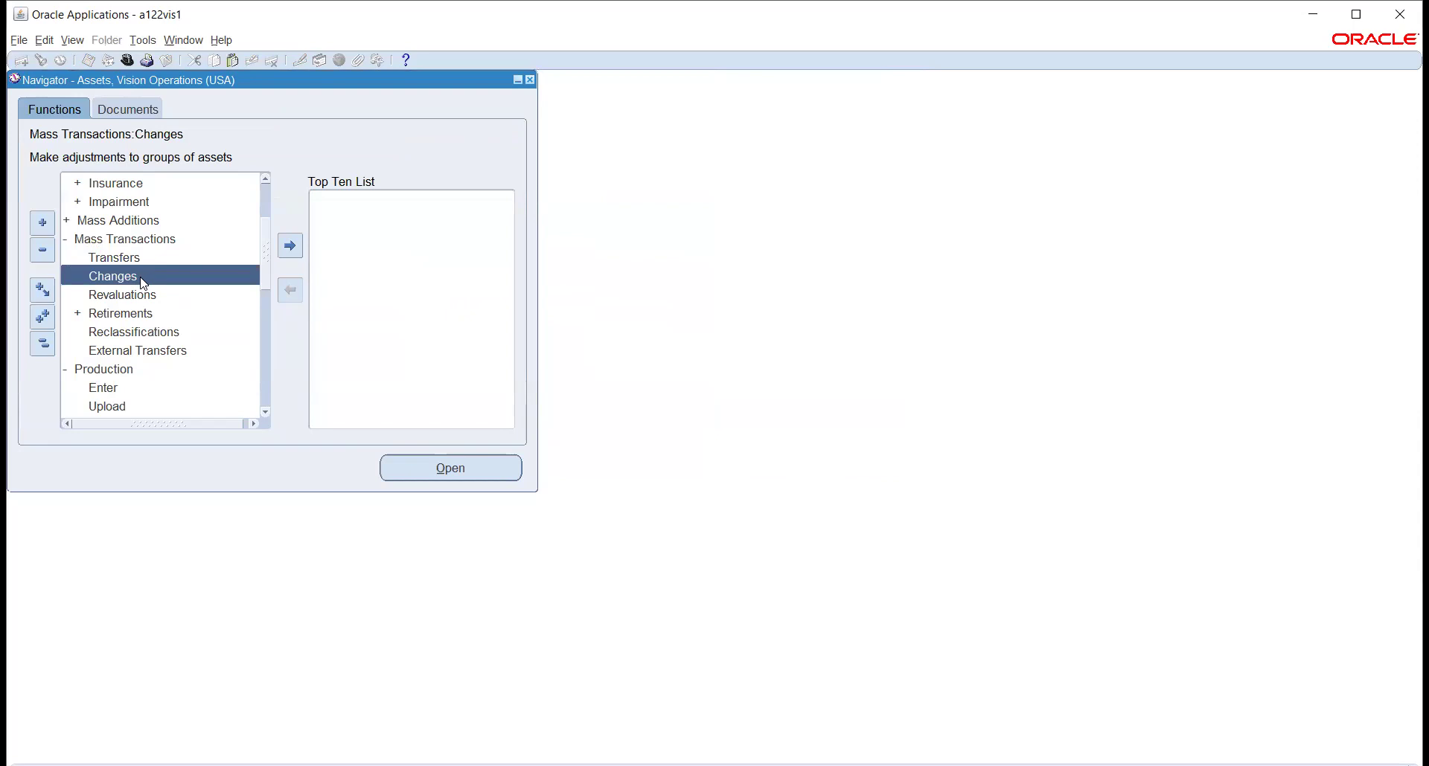
left_click(151, 337)
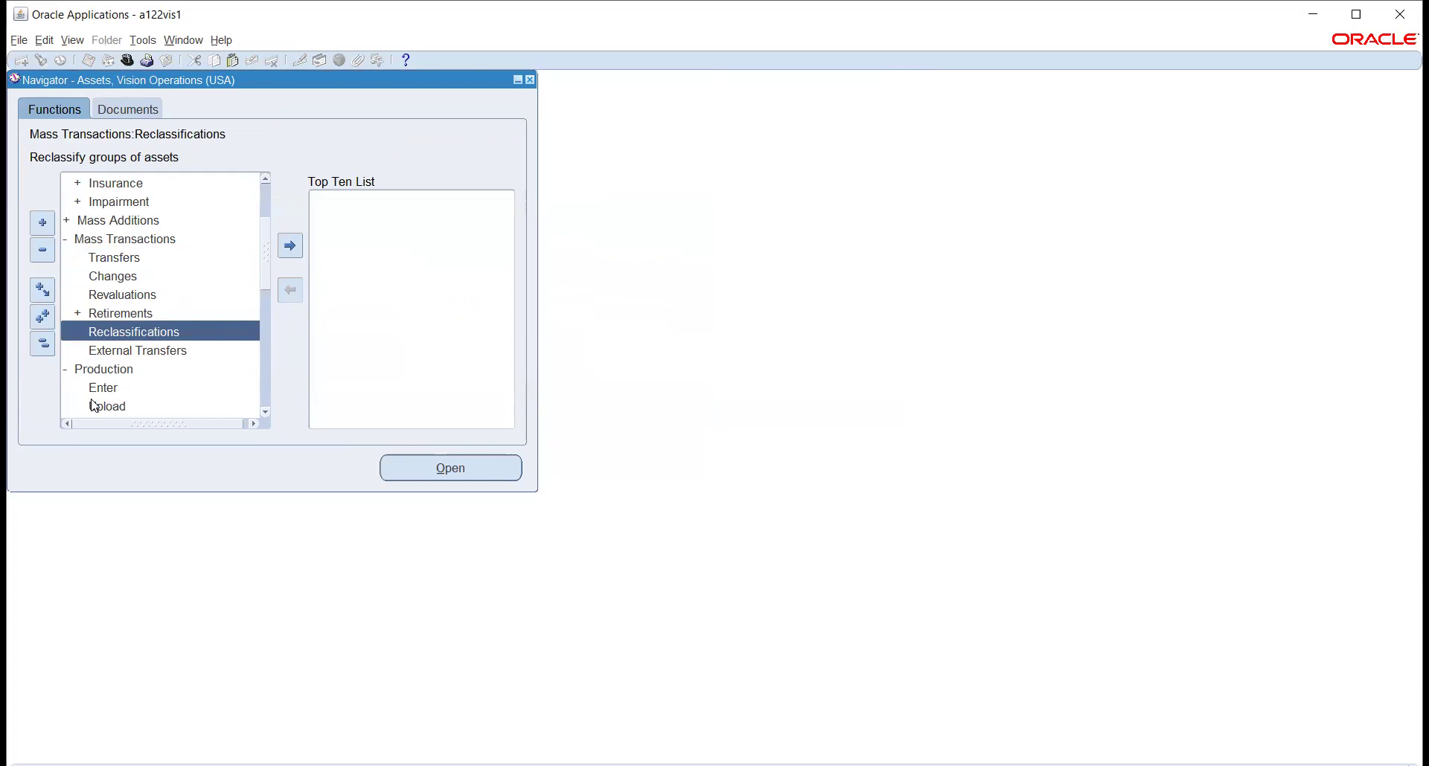
key("Return")
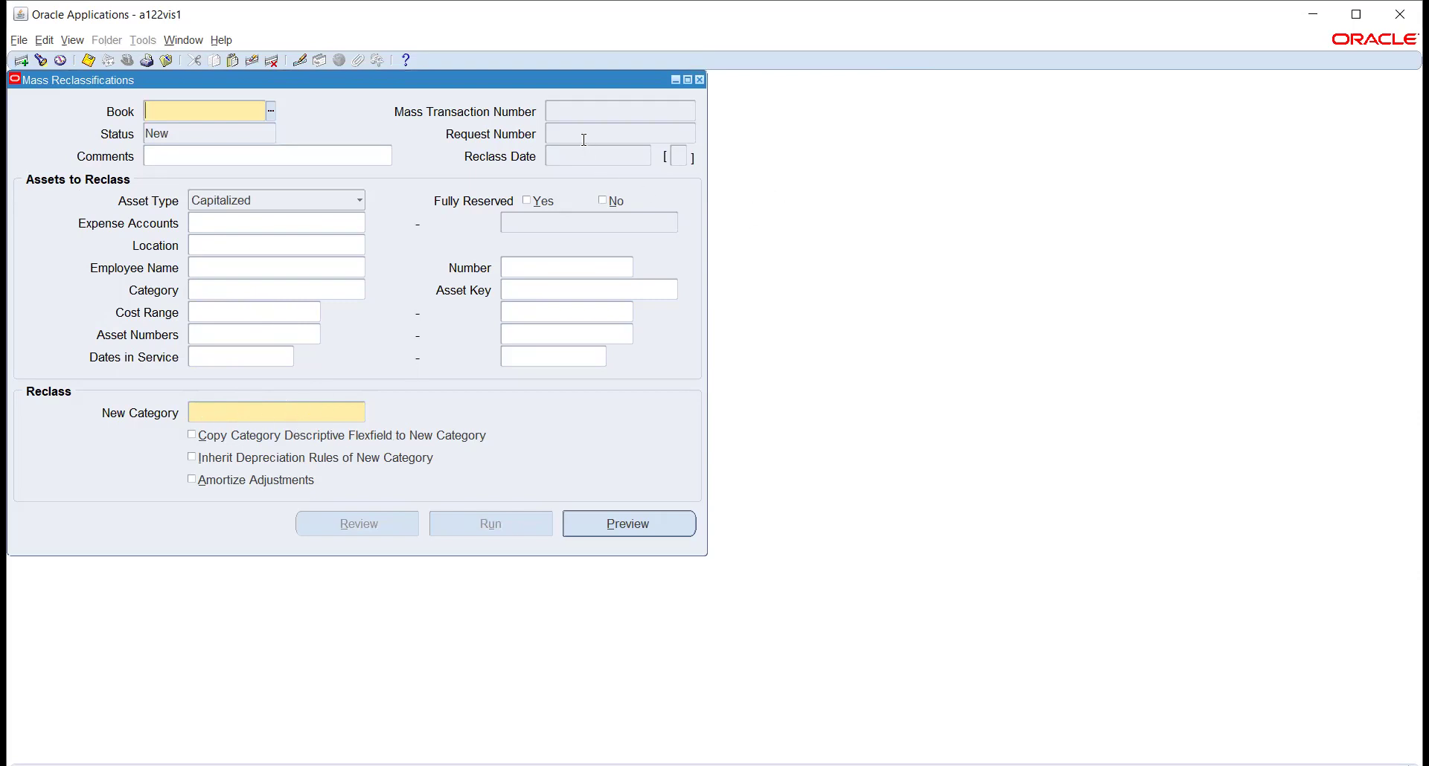
left_click(641, 114)
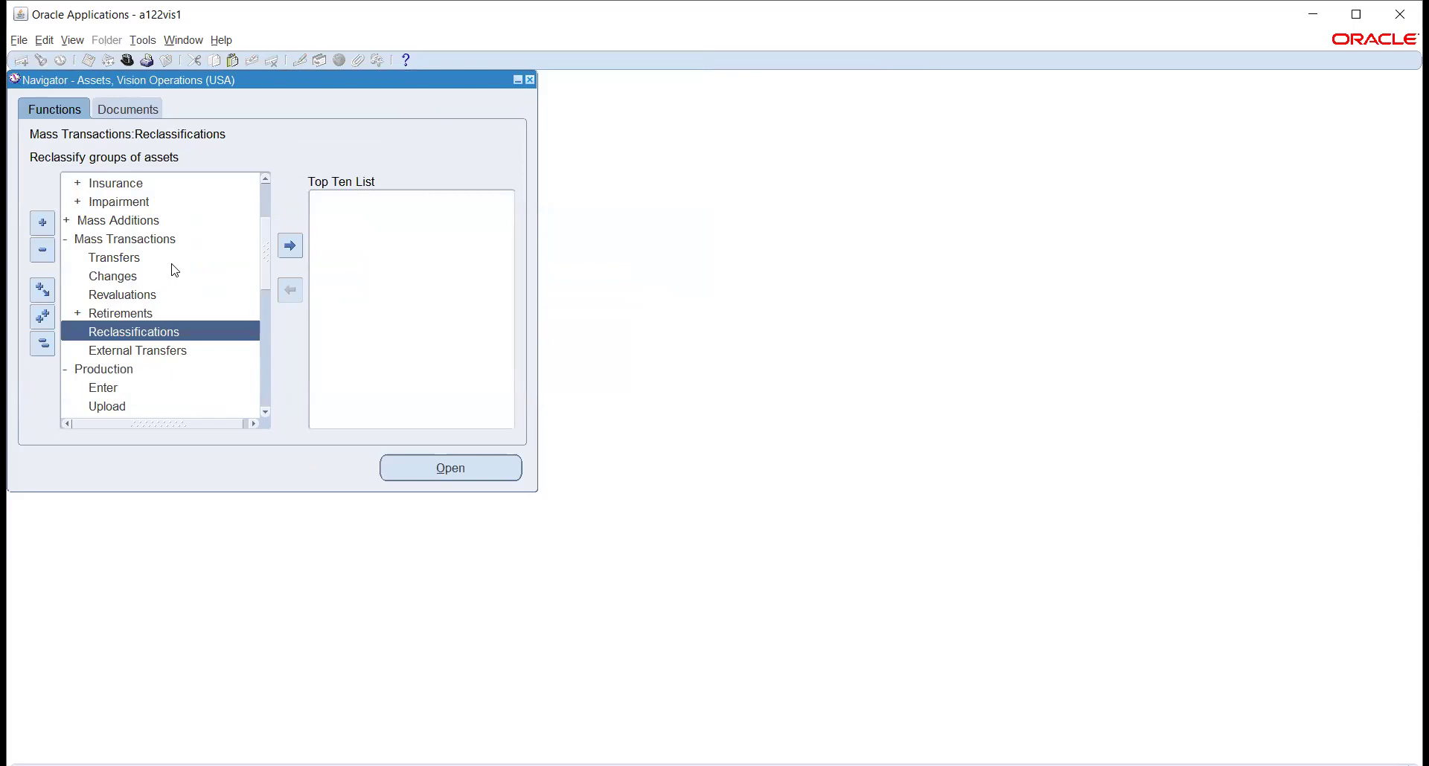
Collapse all function groups in the Navigator
scroll(174, 270, "up", 2)
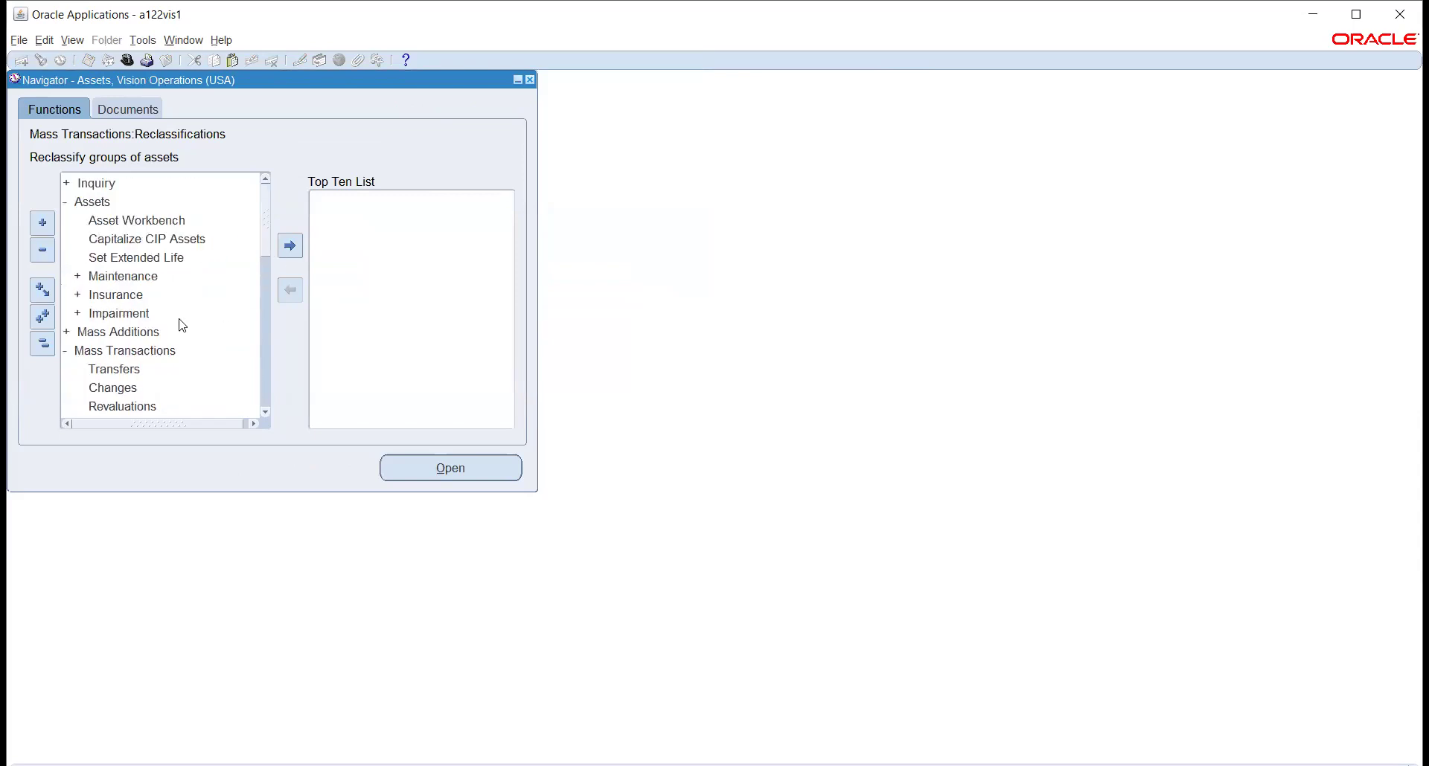
left_click(43, 345)
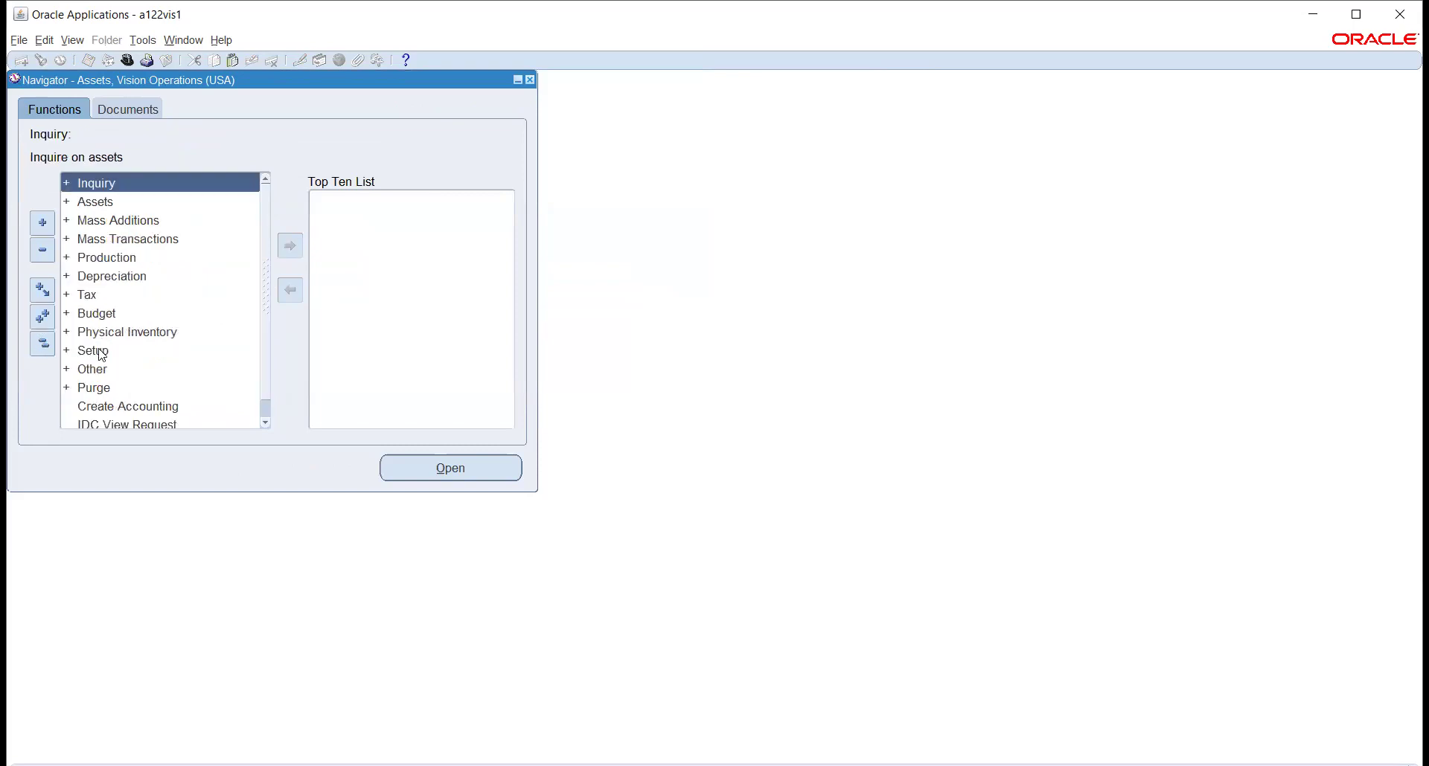